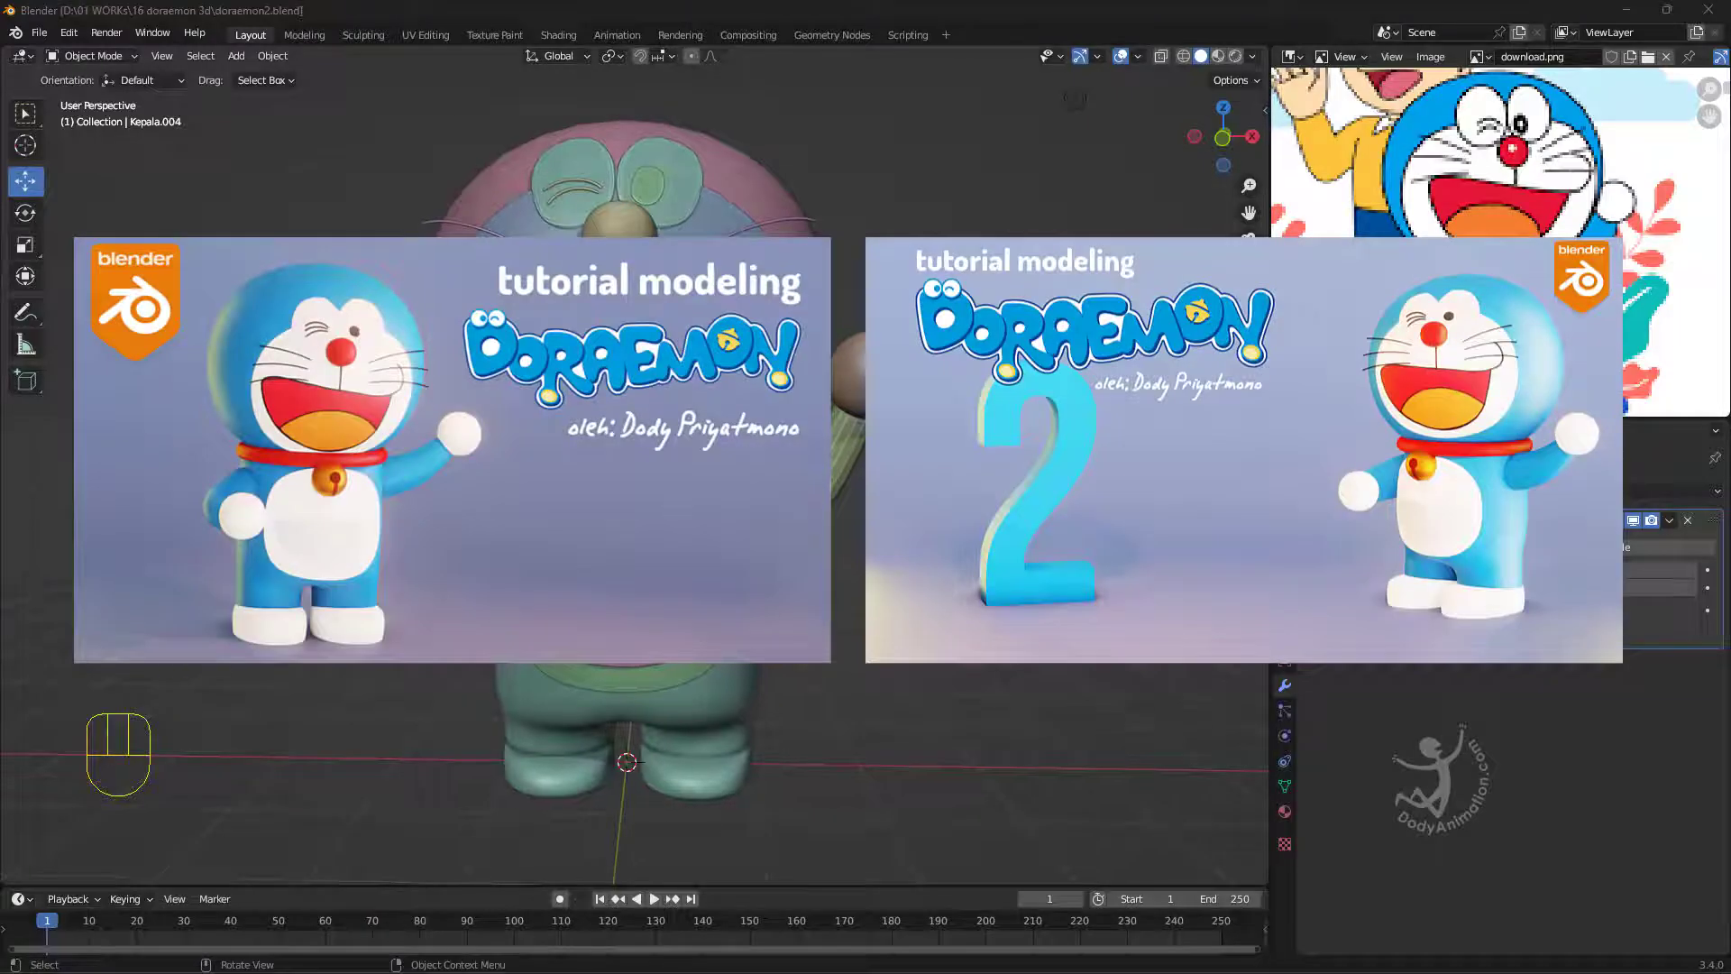
Inspect the Doraemon model from the front and both sides.
middle_click_drag(559, 369, 631, 405)
scroll(577, 388, "down", 2, "shift")
middle_click_drag(839, 483, 792, 456)
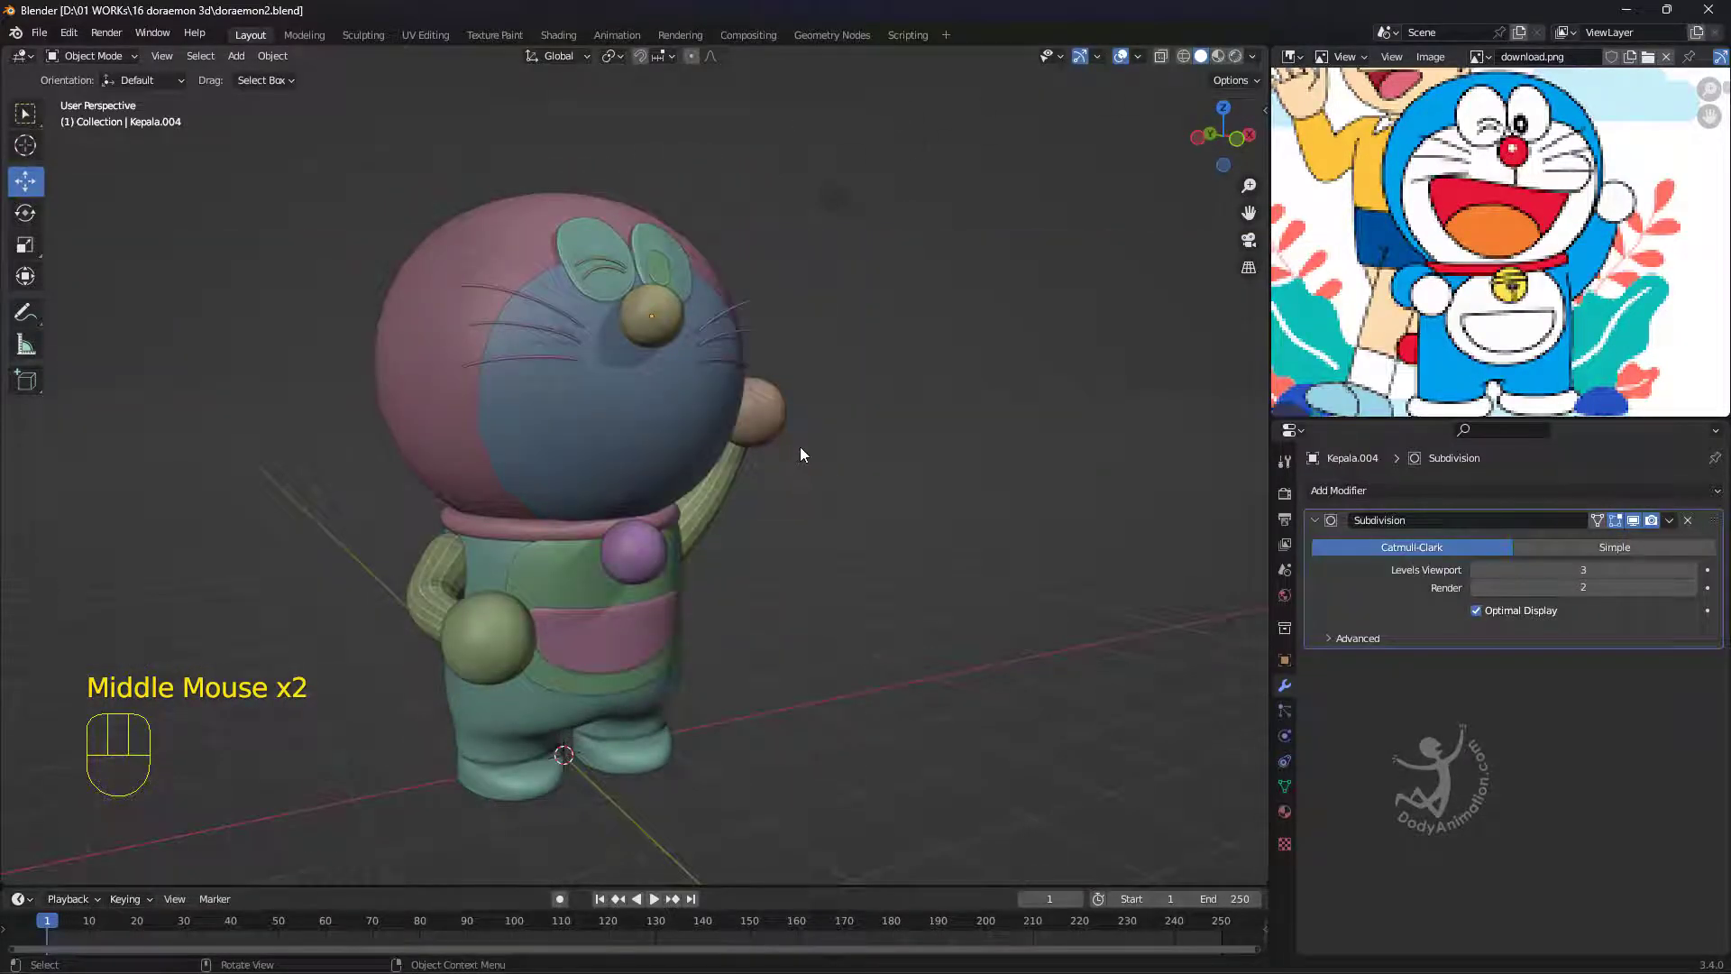
middle_click_drag(811, 451, 752, 451)
scroll(761, 474, "down", 1)
scroll(743, 464, "up", 3)
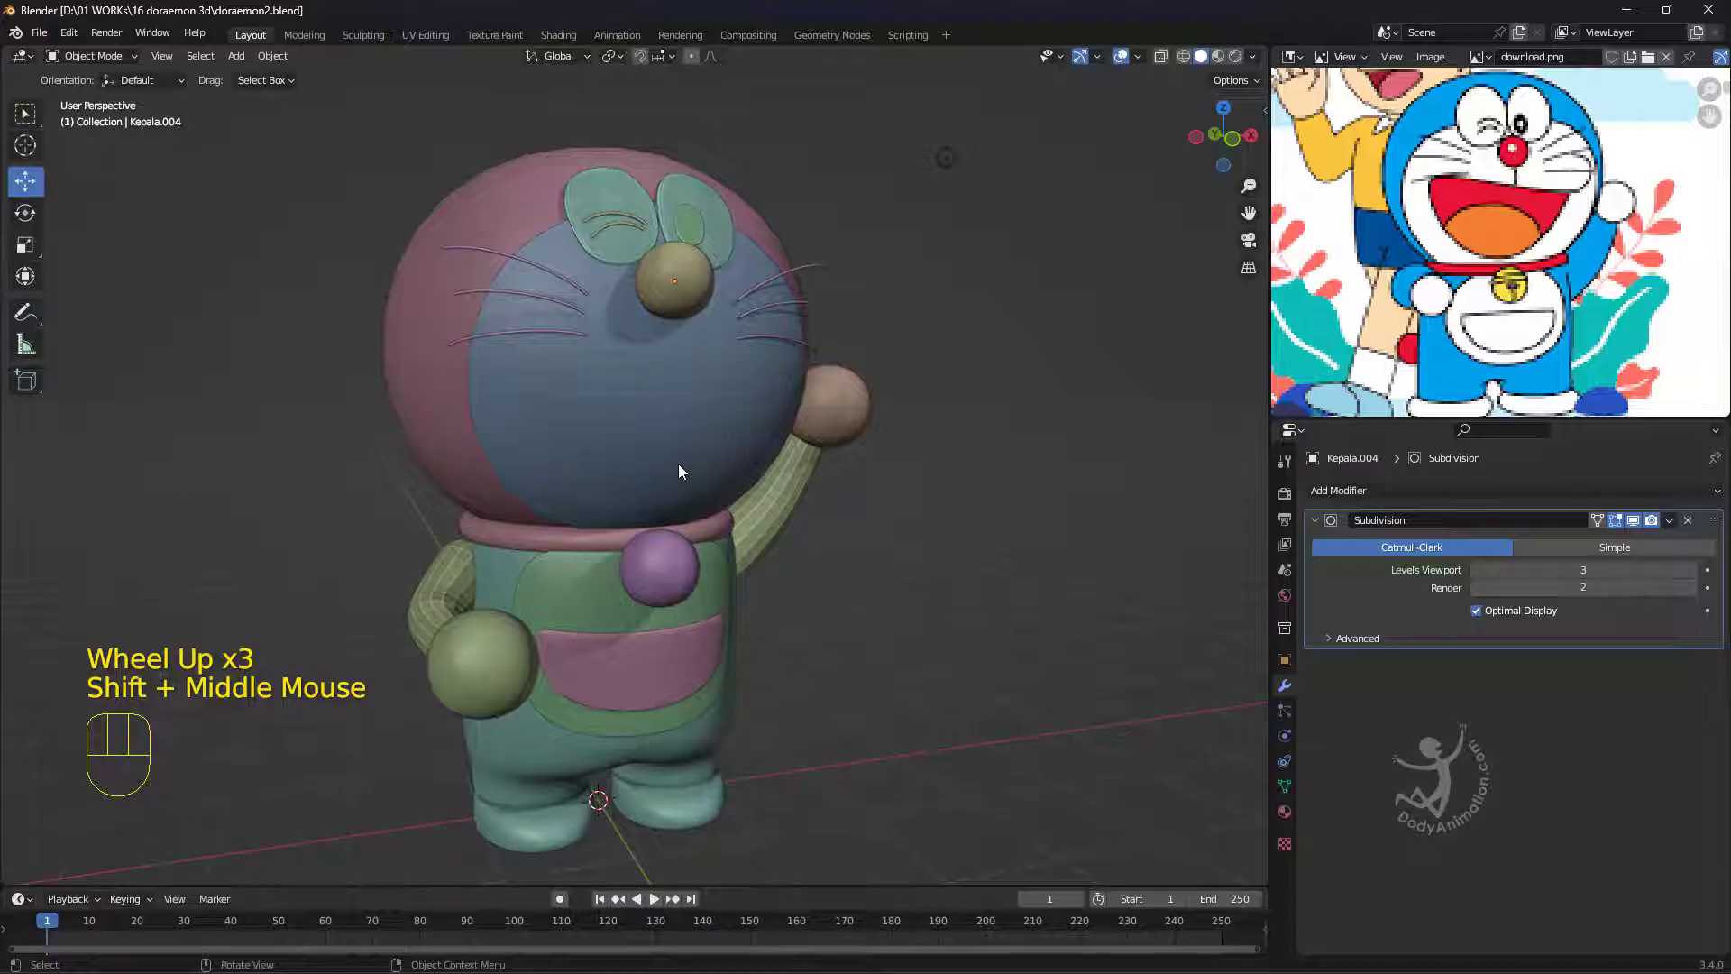
middle_click_drag(699, 485, 625, 495)
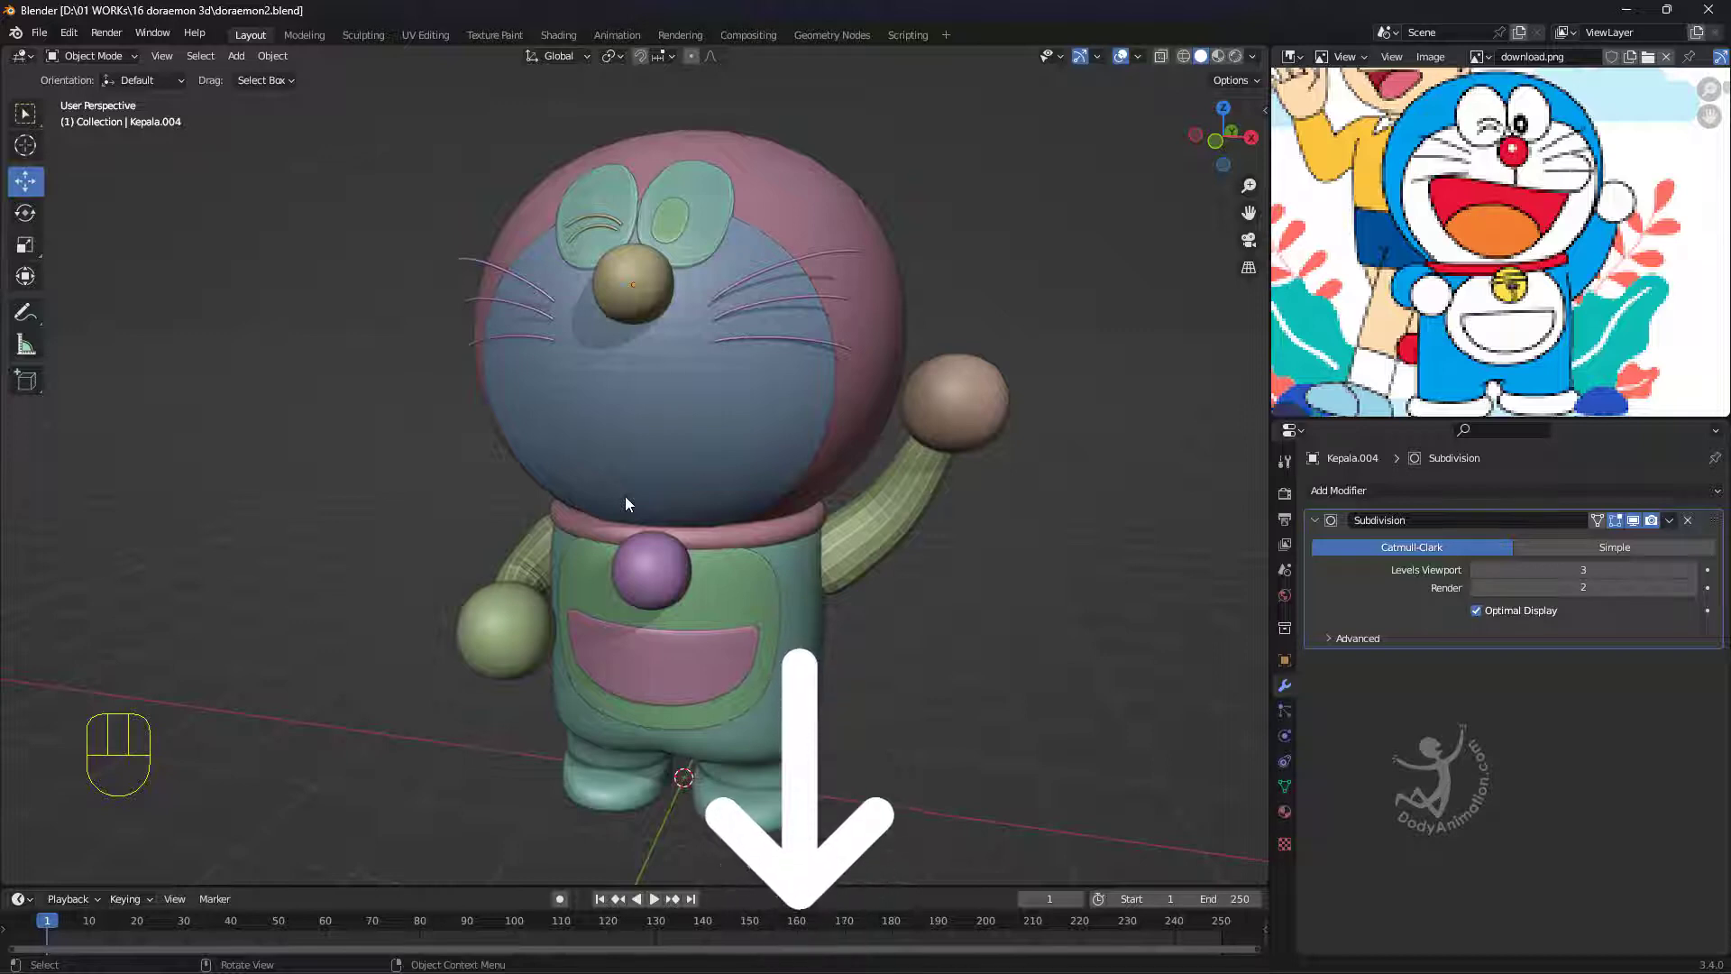
scroll(625, 528, "down", 2)
middle_click_drag(625, 529, 698, 463, "shift")
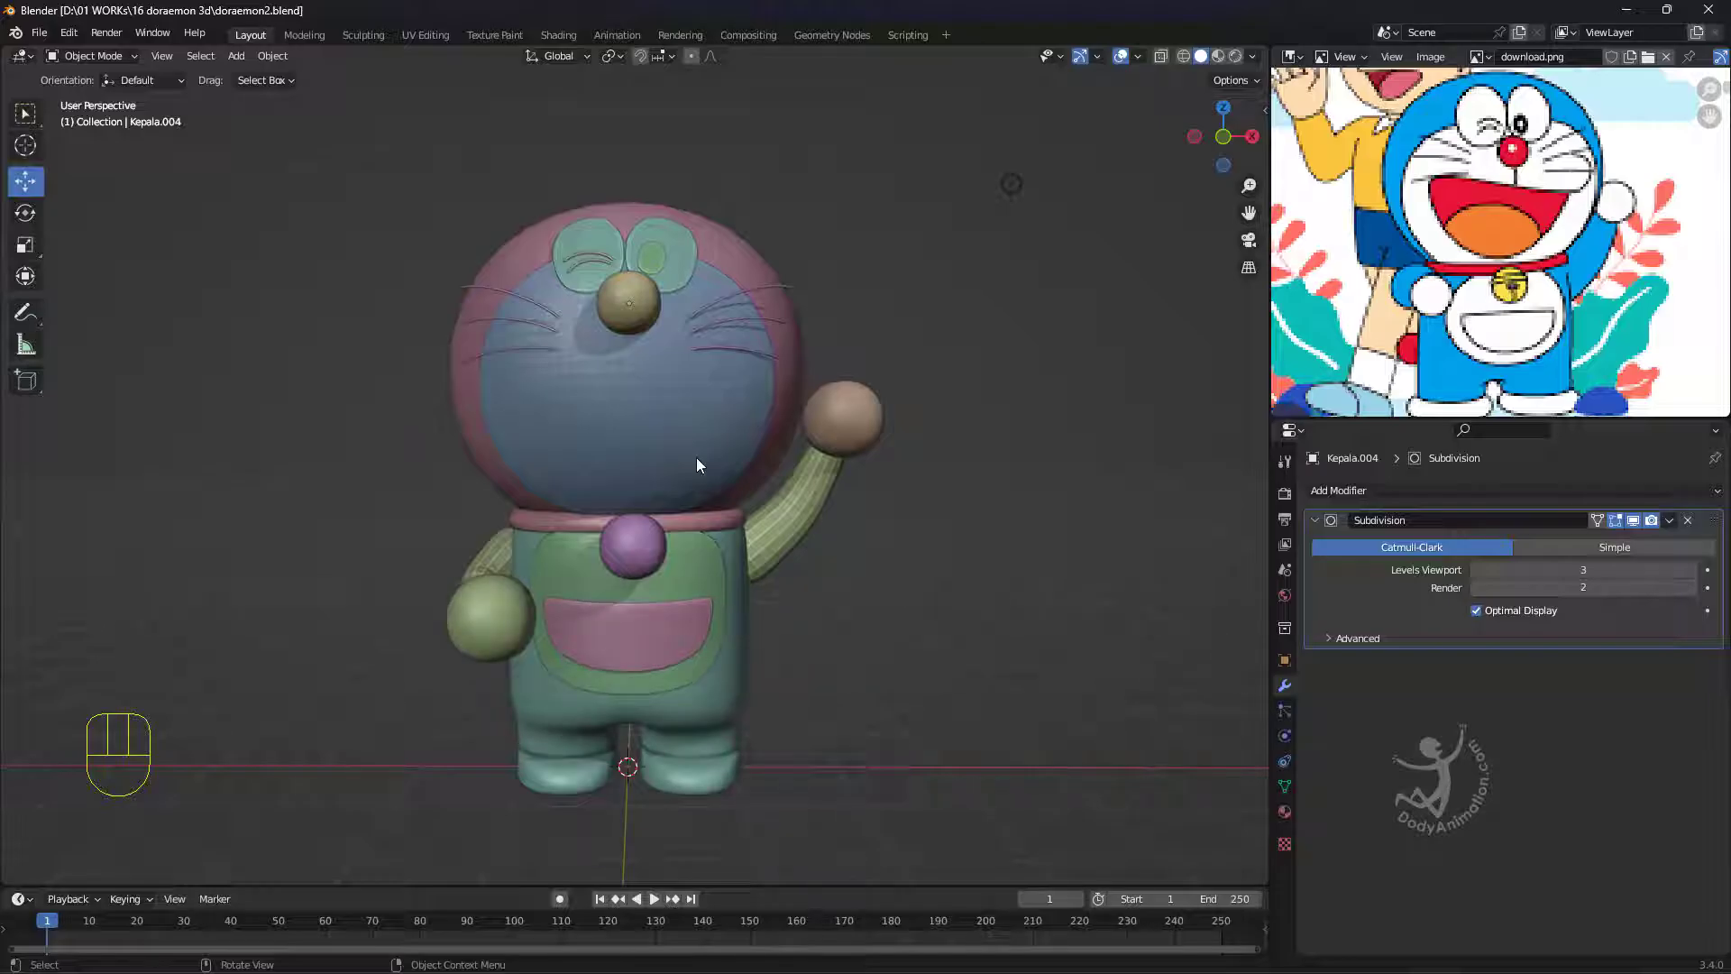
middle_click_drag(696, 457, 678, 506)
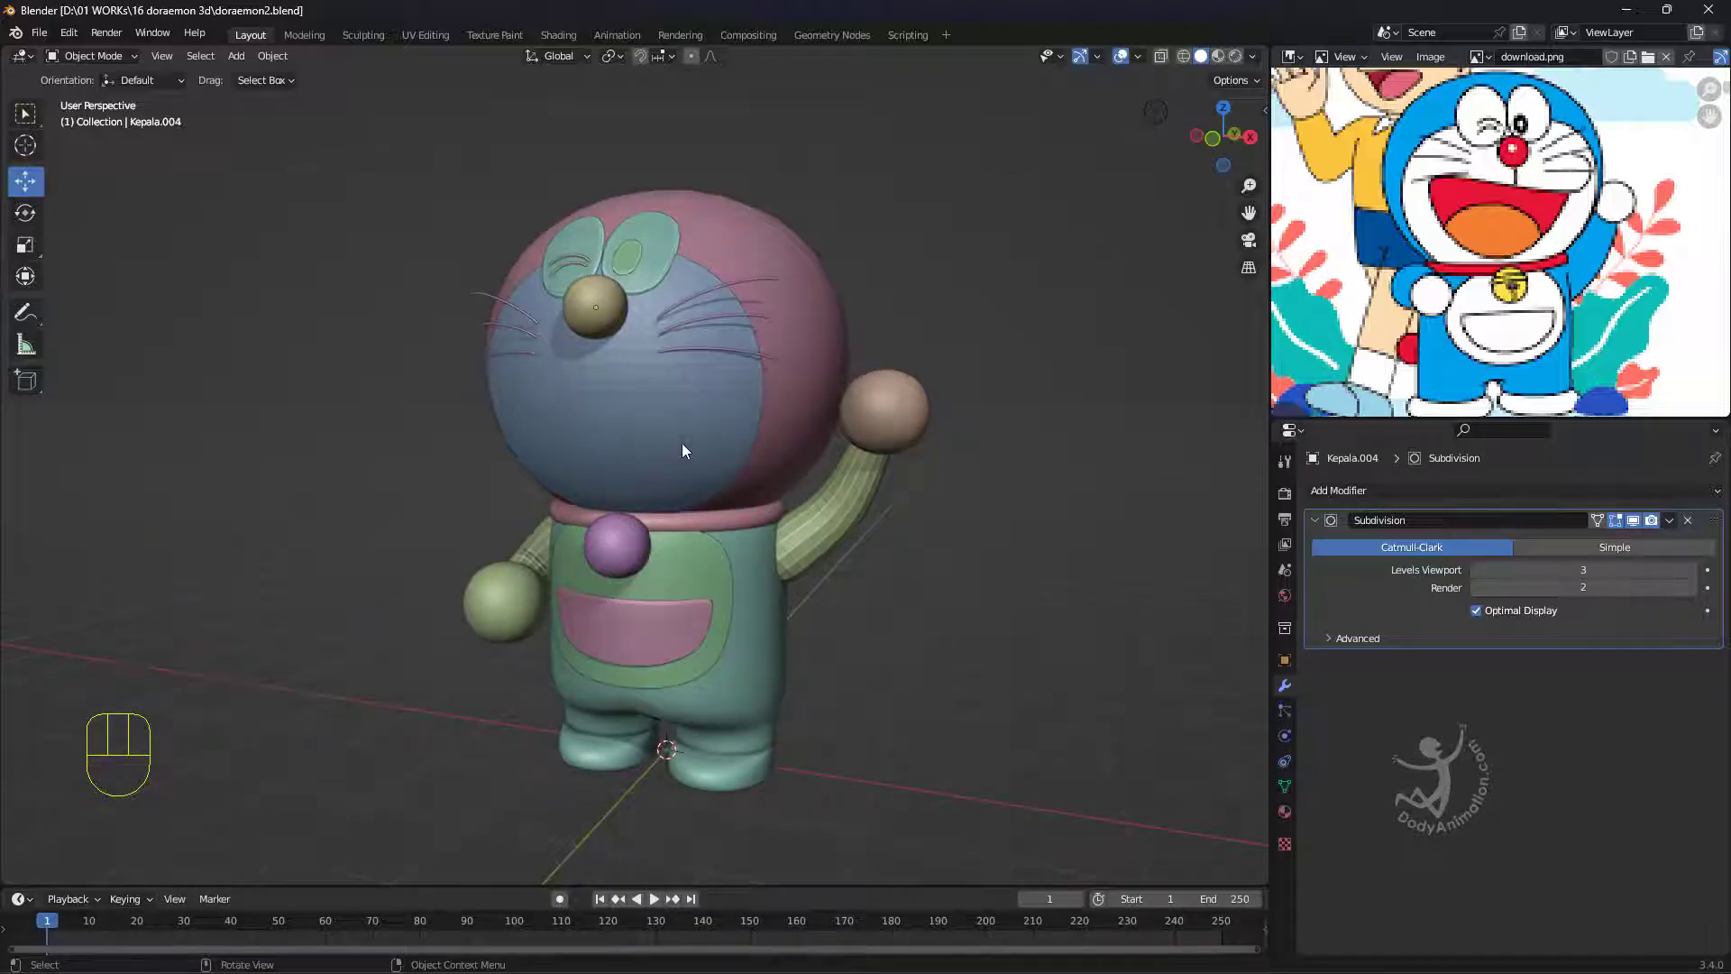
mouse_move(685, 482)
middle_mouse_down()
mouse_move(727, 468)
mouse_move(624, 494)
mouse_move(664, 488)
middle_mouse_up()
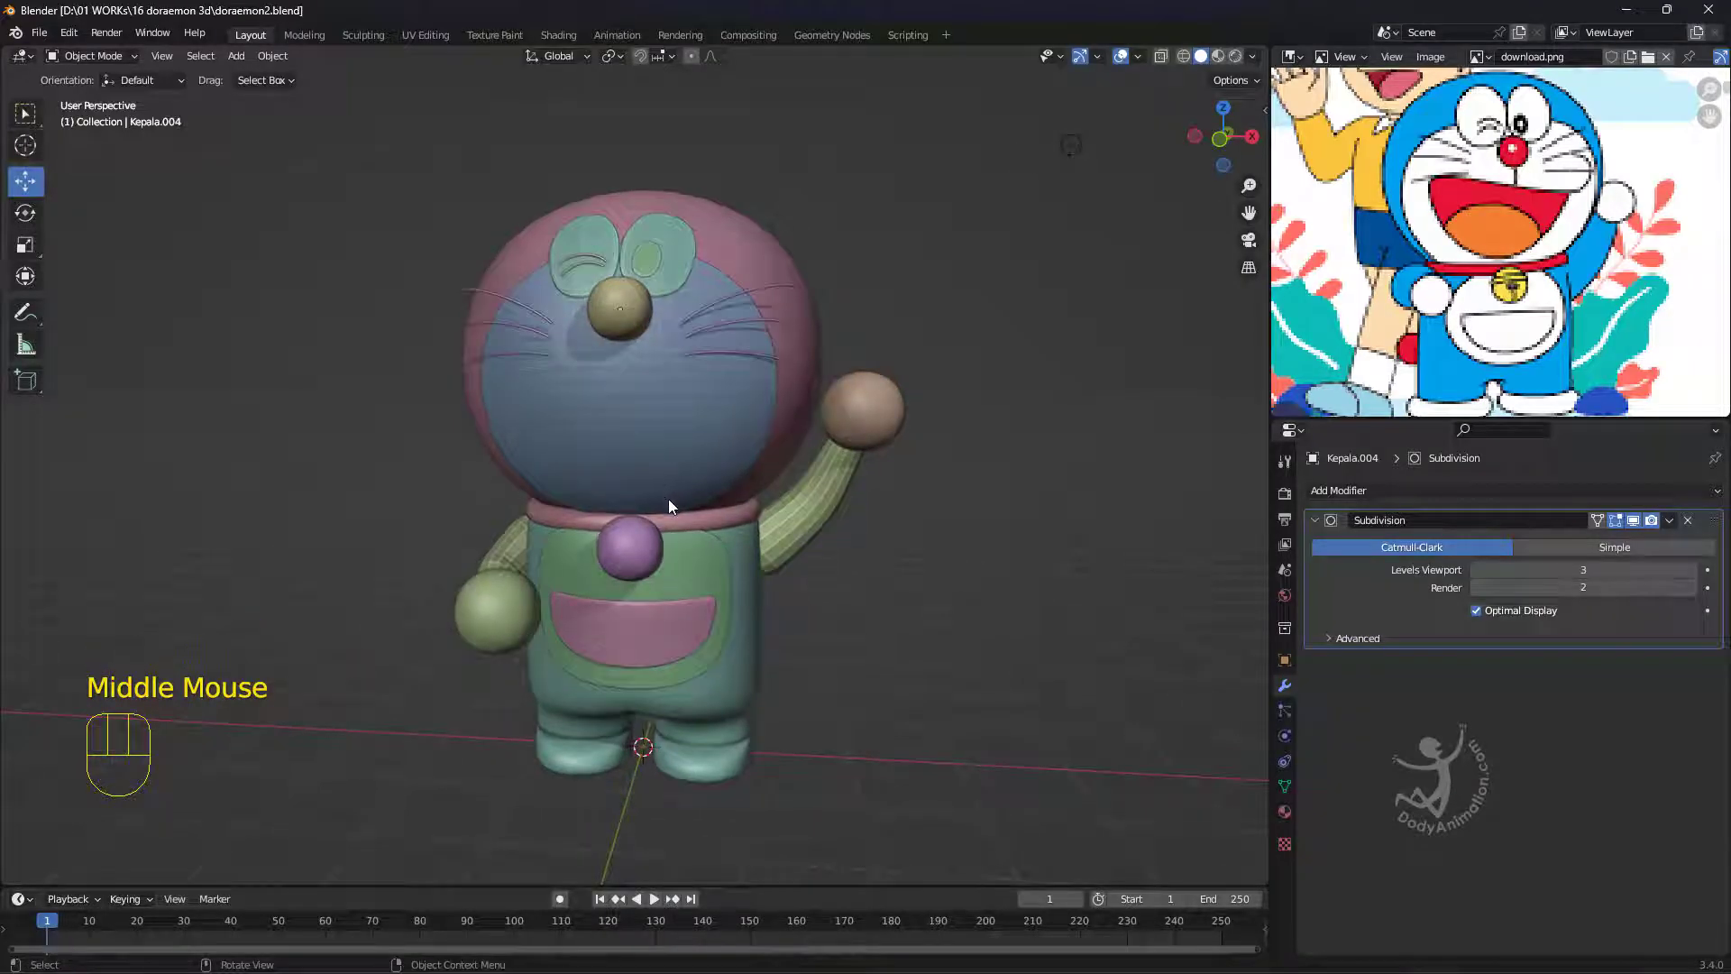
Apply smooth shading to the face patch on the front of the head.
scroll(676, 460, "down", 2)
middle_click_drag(671, 445, 713, 502, "shift")
scroll(670, 472, "up", 2)
left_click(648, 458)
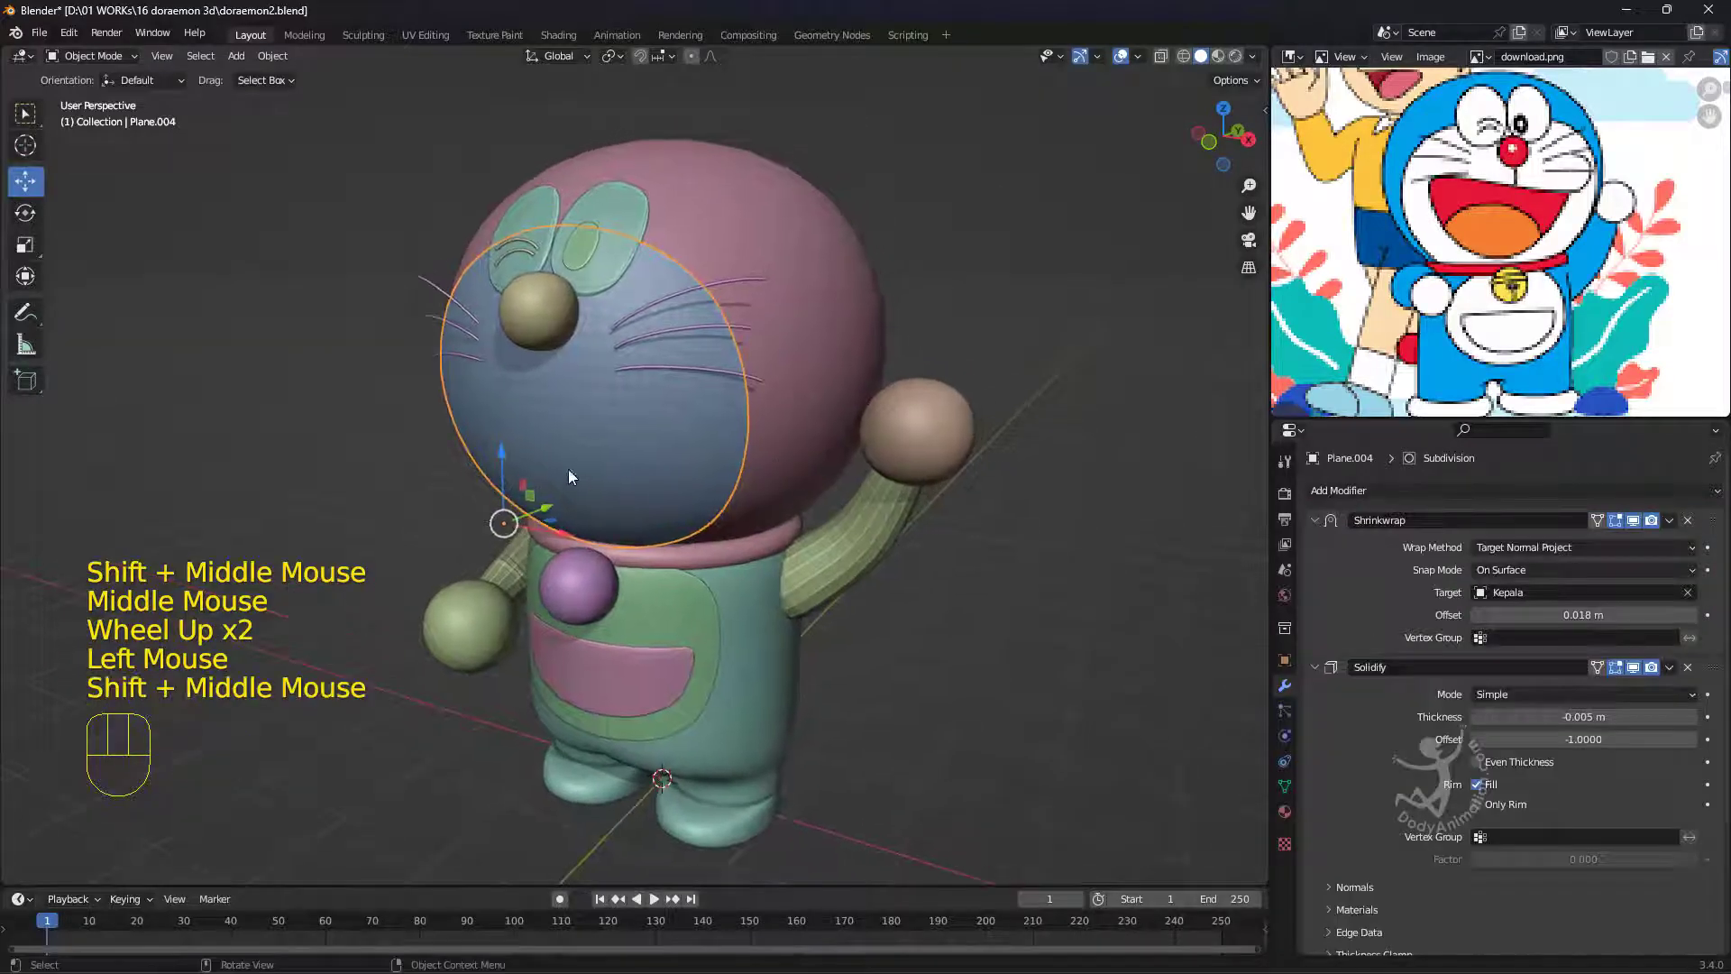
middle_click_drag(569, 476, 512, 419)
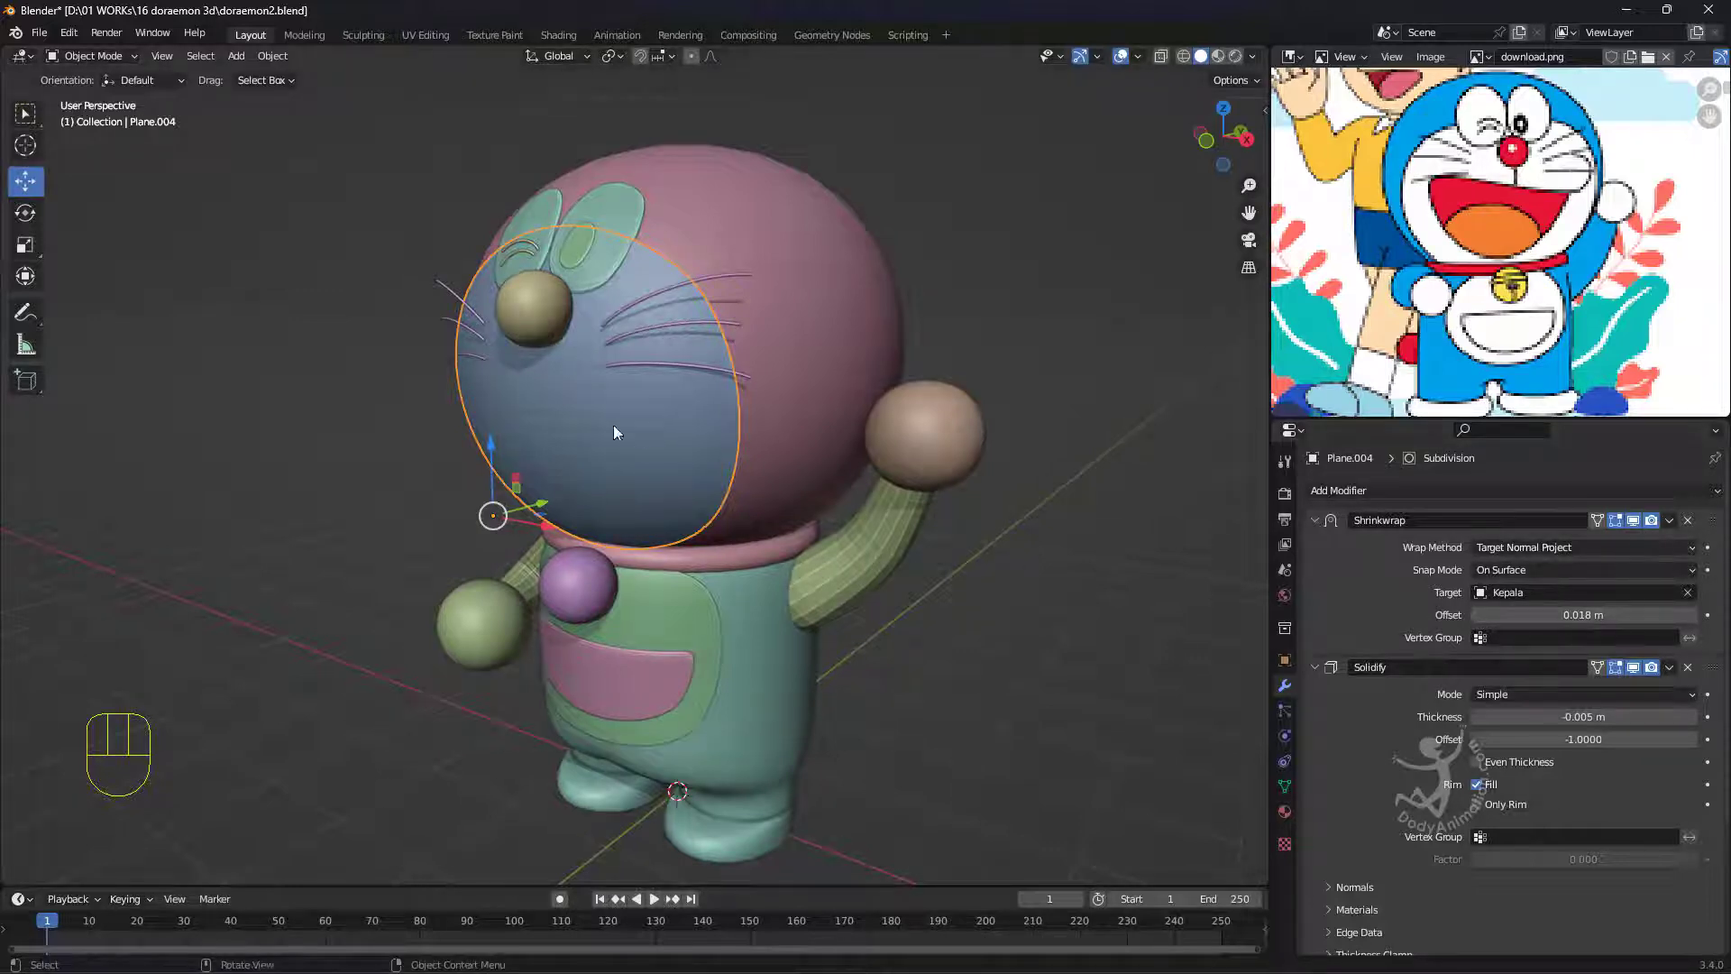
middle_click_drag(592, 429, 595, 442, "shift")
right_click(535, 437)
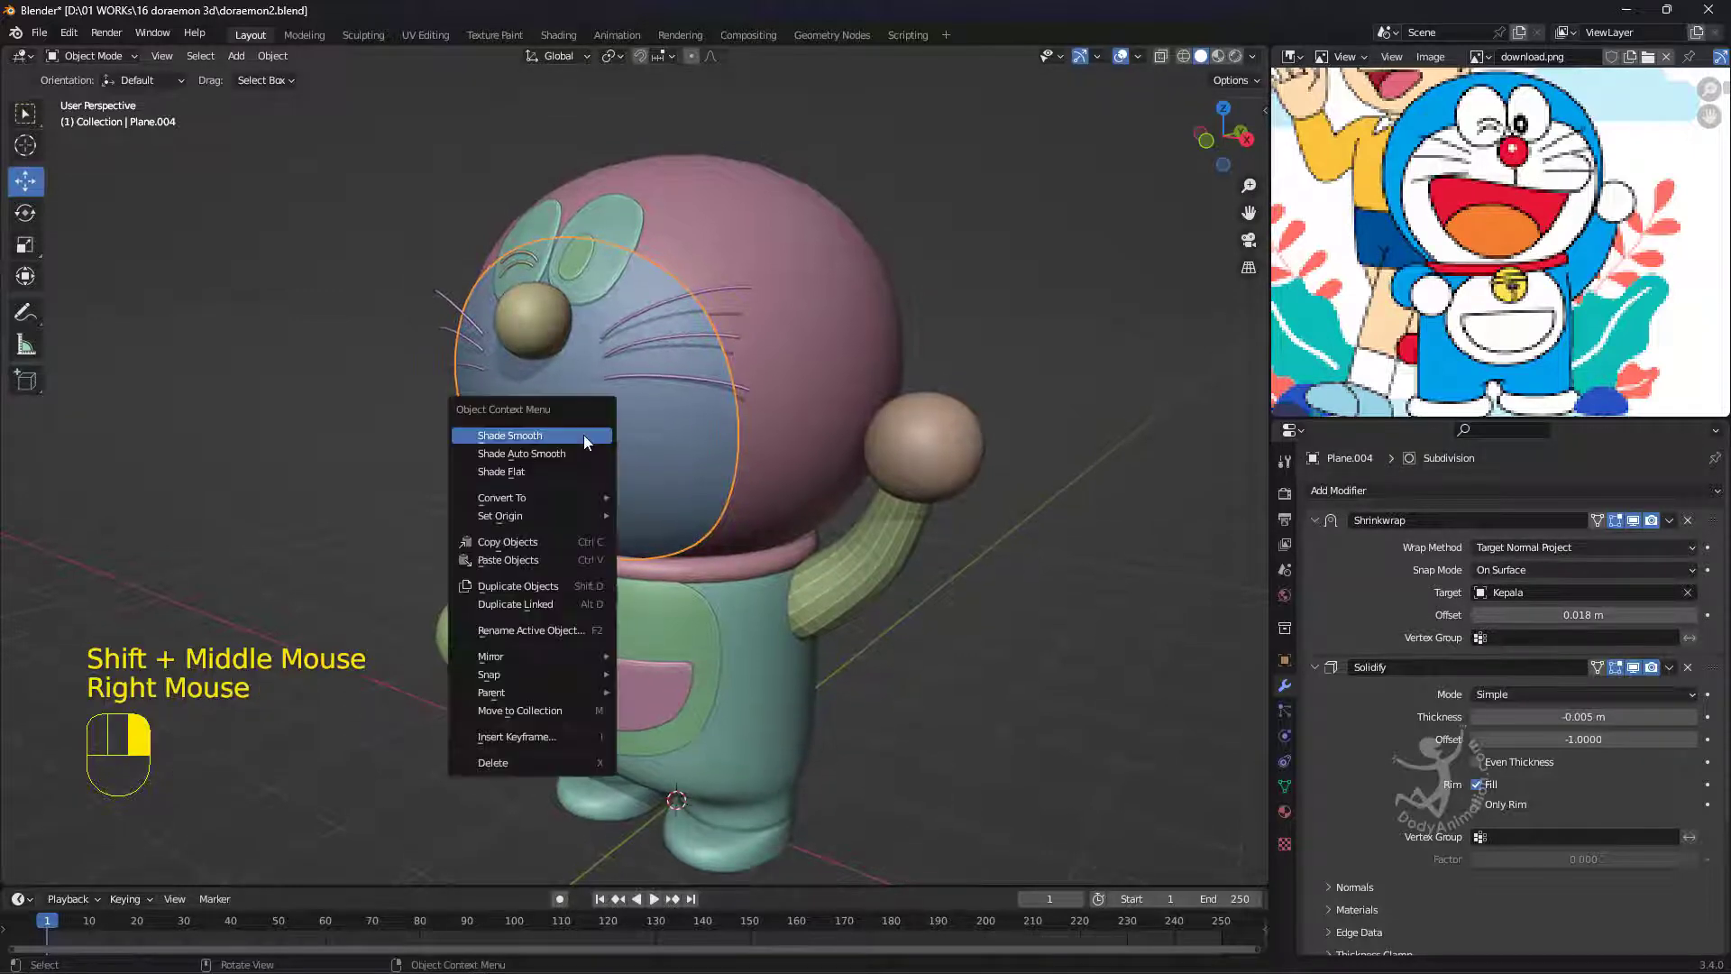
left_click(535, 437)
Apply smooth shading to the pair of eye whites above the nose.
middle_click_drag(605, 375, 613, 441, "shift")
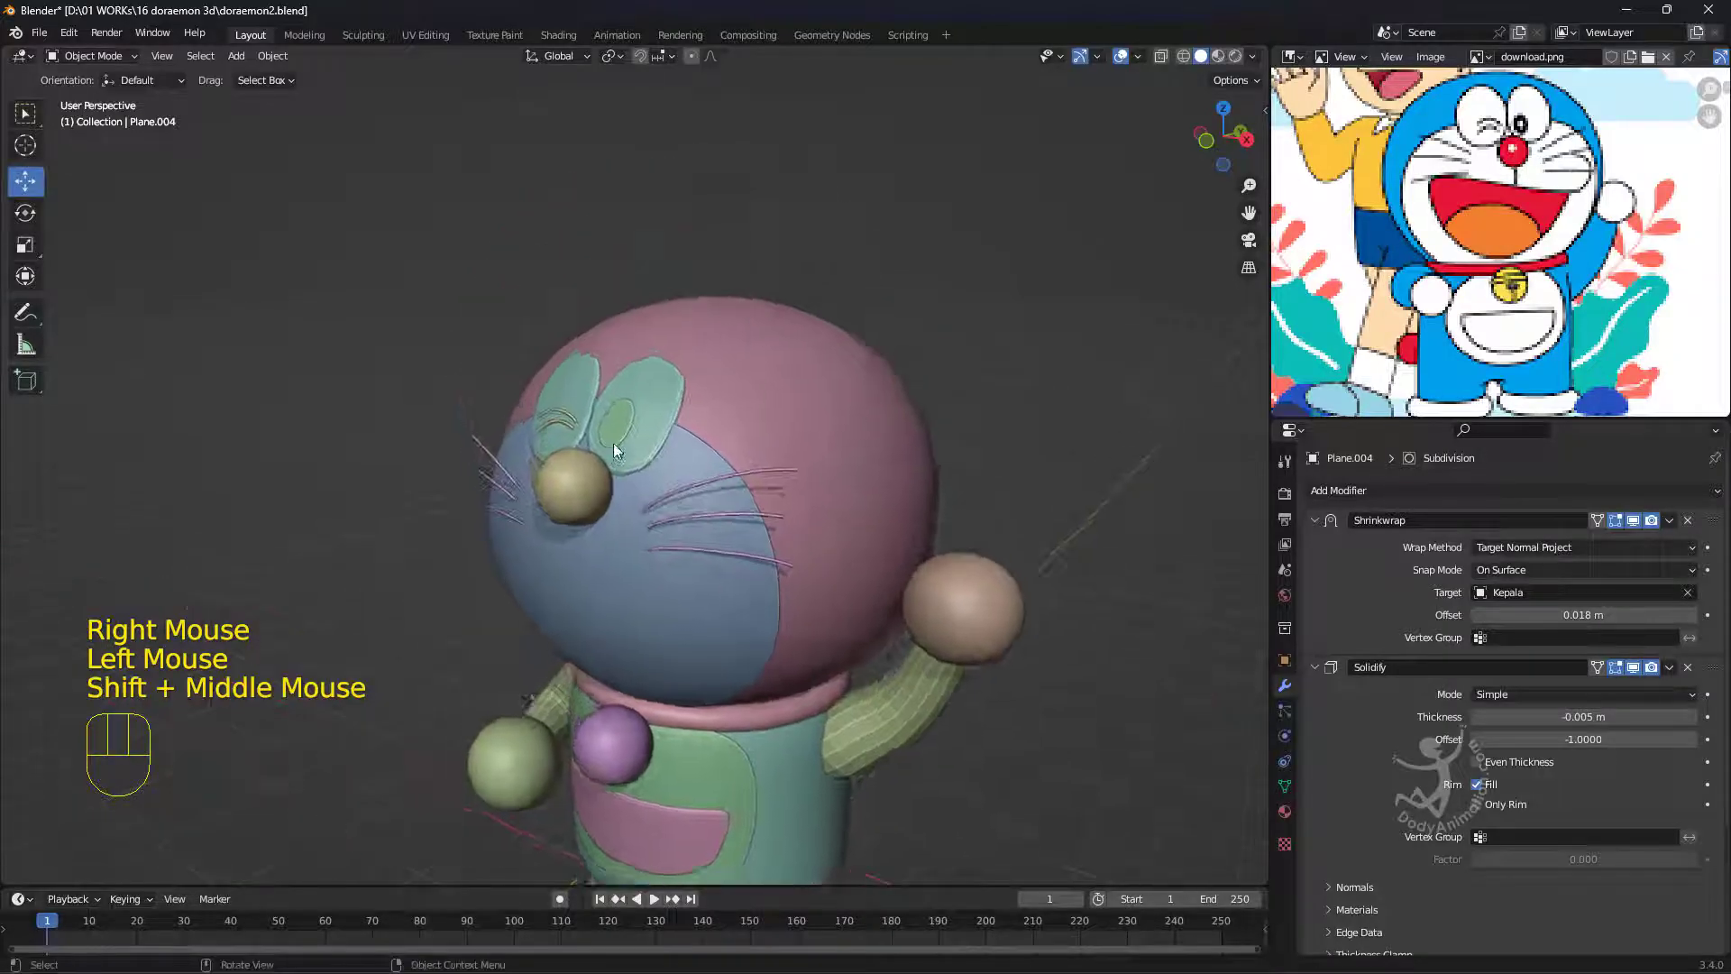
scroll(613, 442, "up", 3)
left_click(651, 365)
right_click(651, 366)
left_click(649, 364)
scroll(727, 392, "down", 2)
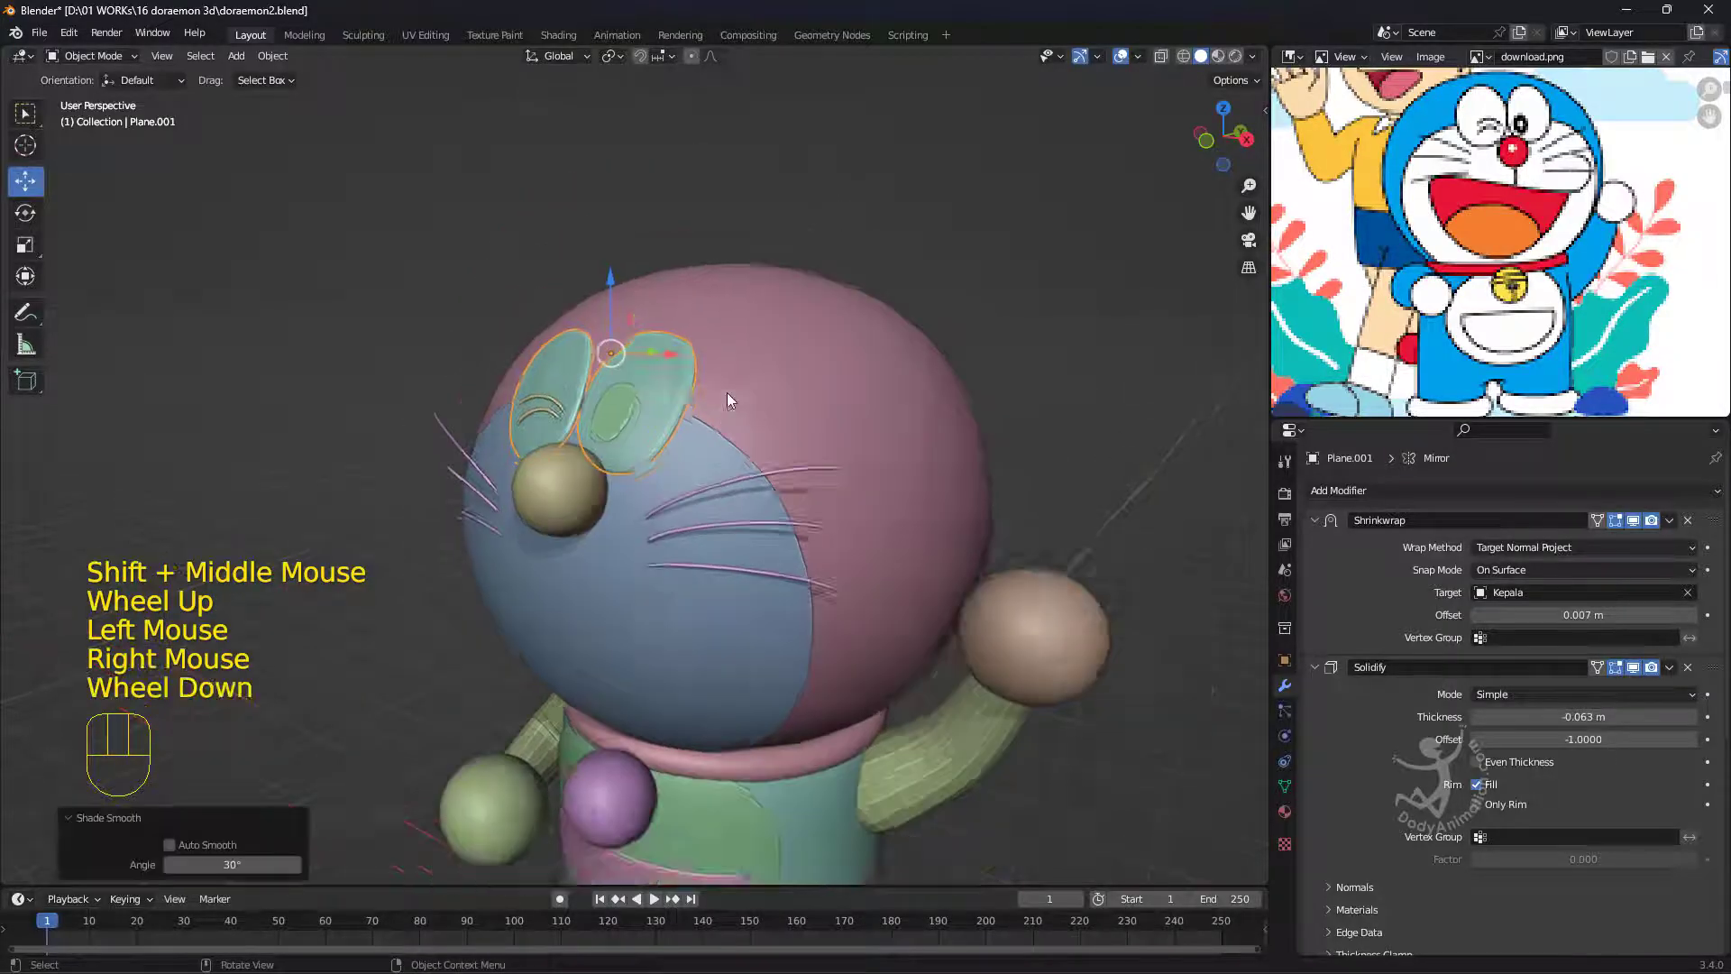
Apply smooth shading to the rounded belly patch on the front of the body.
middle_click_drag(727, 392, 798, 433, "shift")
scroll(861, 462, "up", 1)
left_click(625, 517)
scroll(624, 517, "up", 2)
middle_click_drag(625, 517, 699, 441, "shift")
scroll(699, 441, "up", 2)
right_click(700, 443)
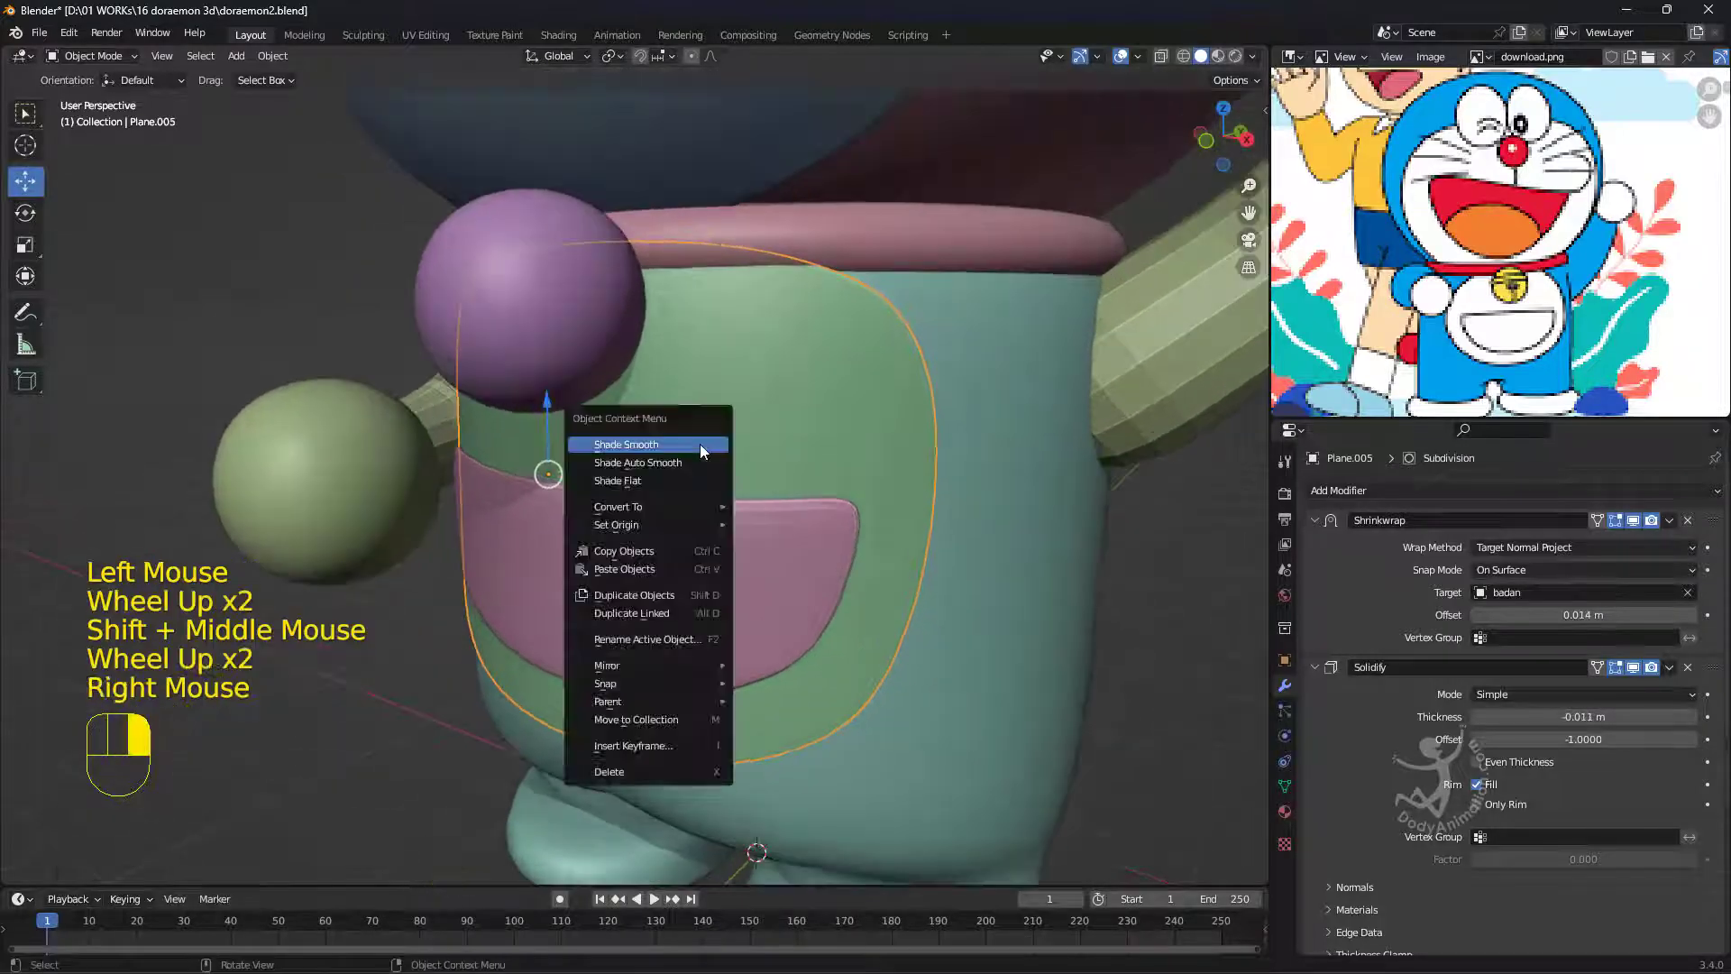
left_click(700, 445)
Apply smooth shading to the half-round pocket on the belly.
right_click(689, 532)
scroll(685, 532, "down", 2)
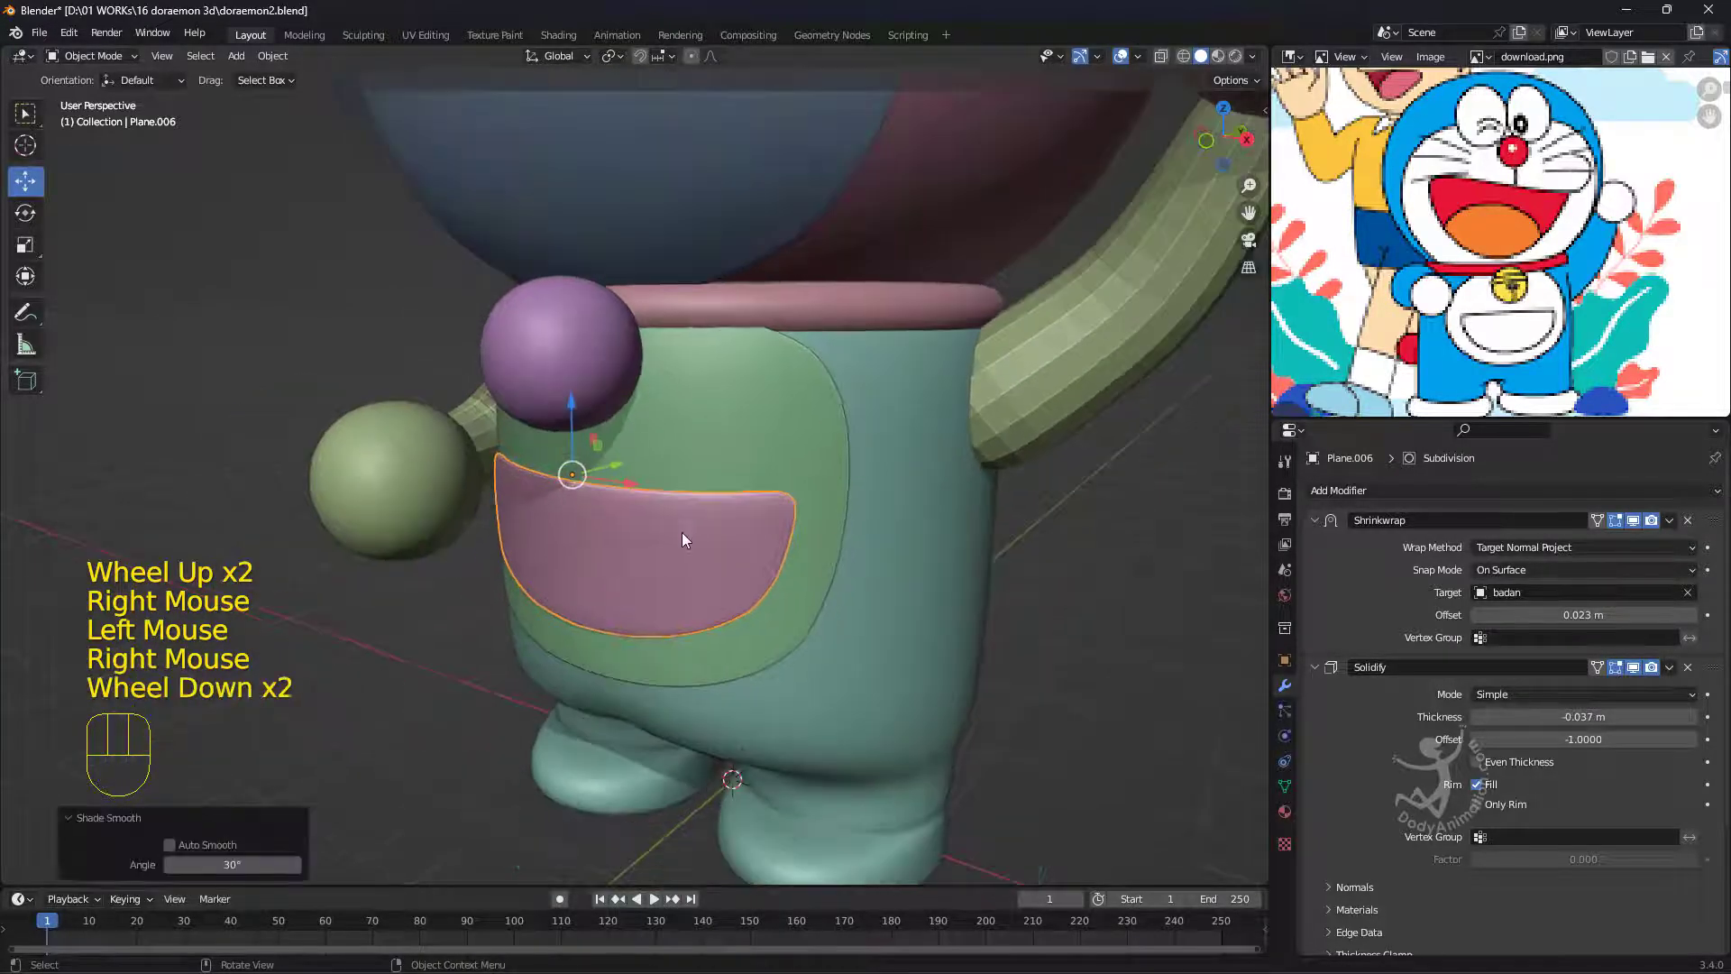
left_click(682, 531)
Try to apply smooth shading to the arms object.
middle_click_drag(981, 458, 911, 505, "shift")
left_click(944, 510)
scroll(943, 510, "down", 1)
middle_click_drag(910, 505, 891, 517)
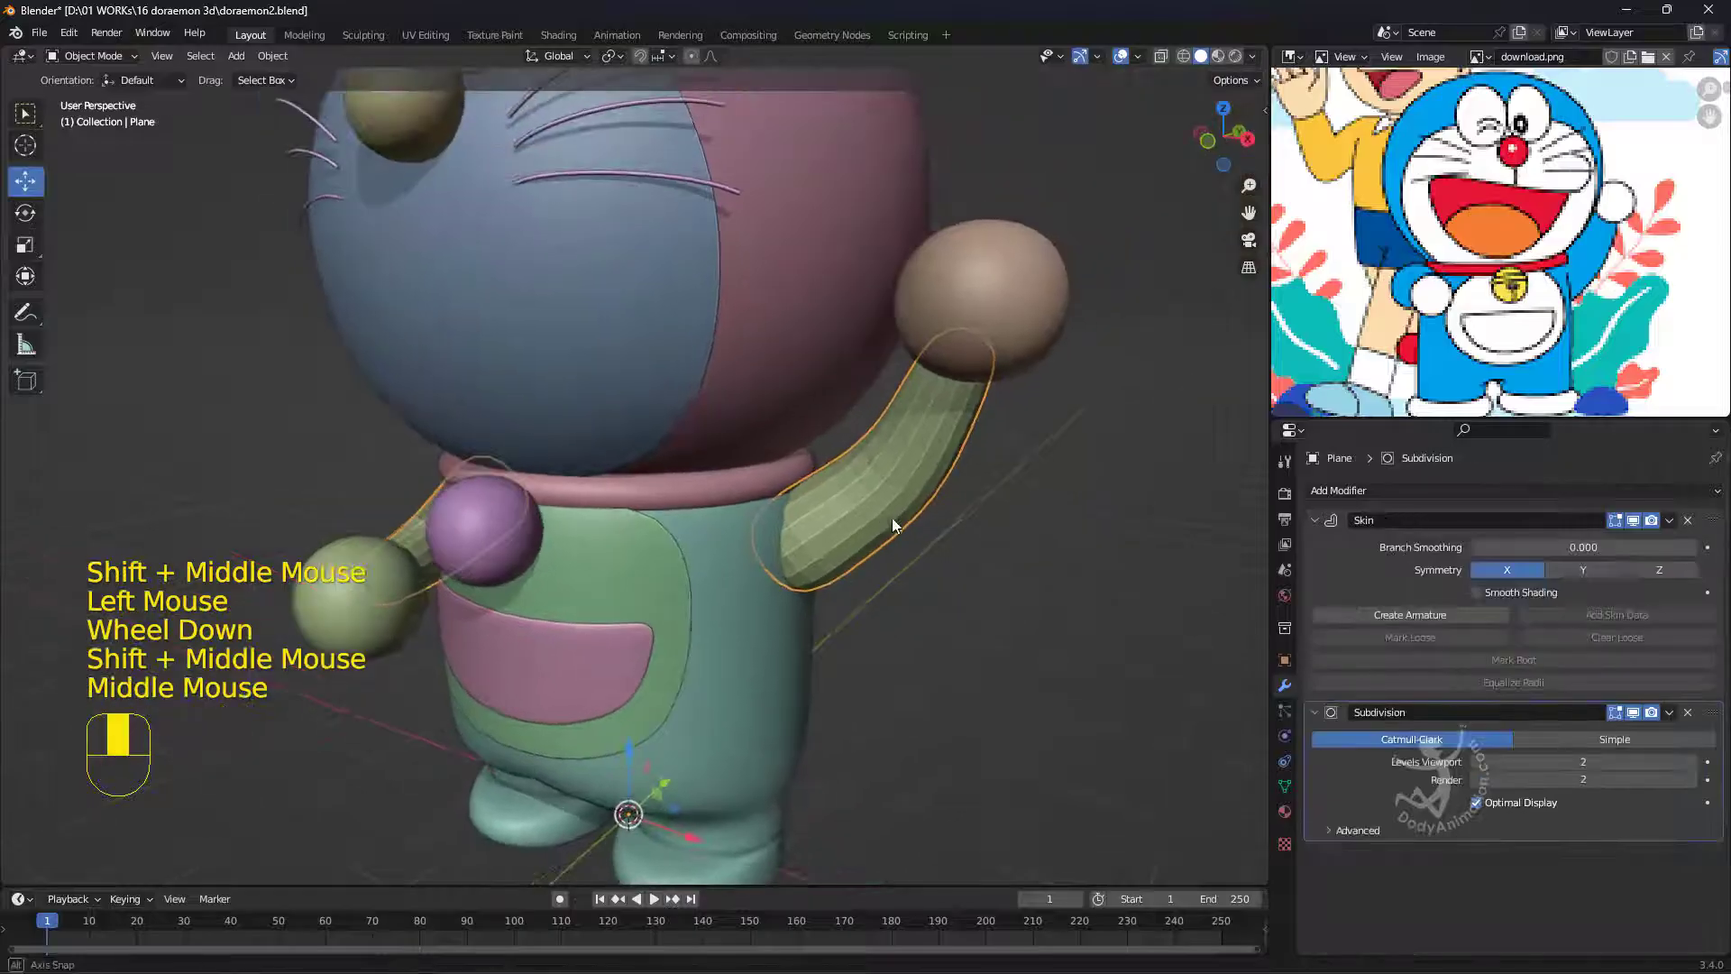
right_click(880, 505)
left_click(880, 504)
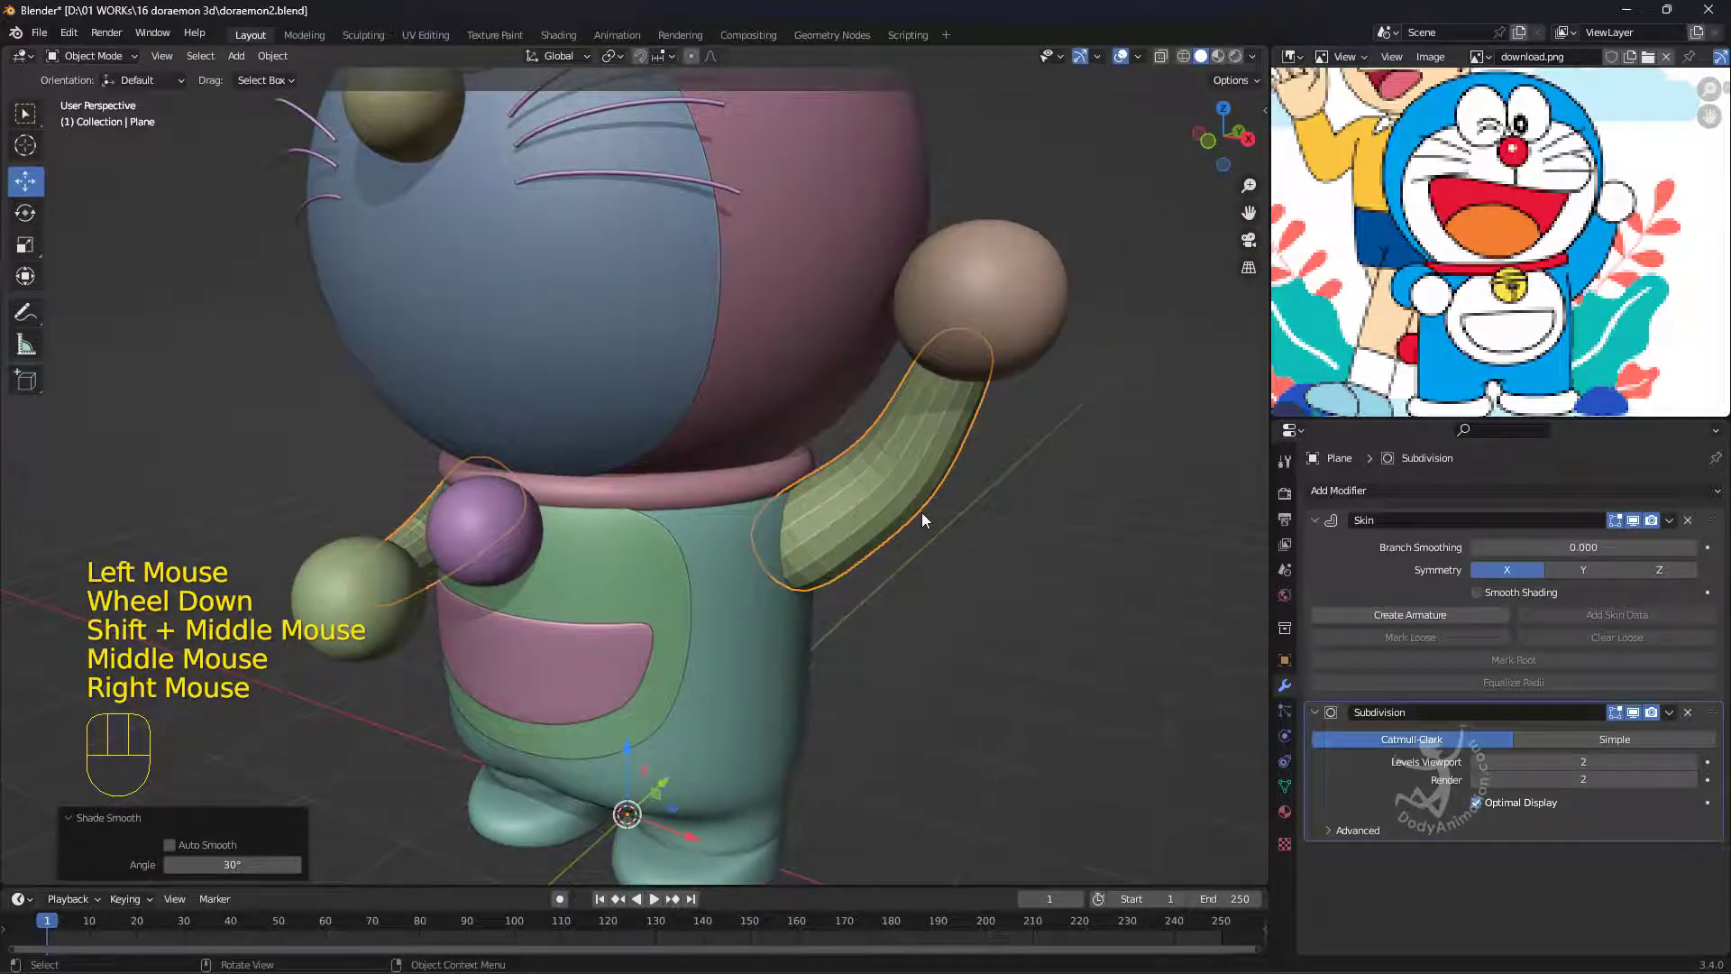
right_click(866, 487)
middle_click_drag(939, 510, 978, 518)
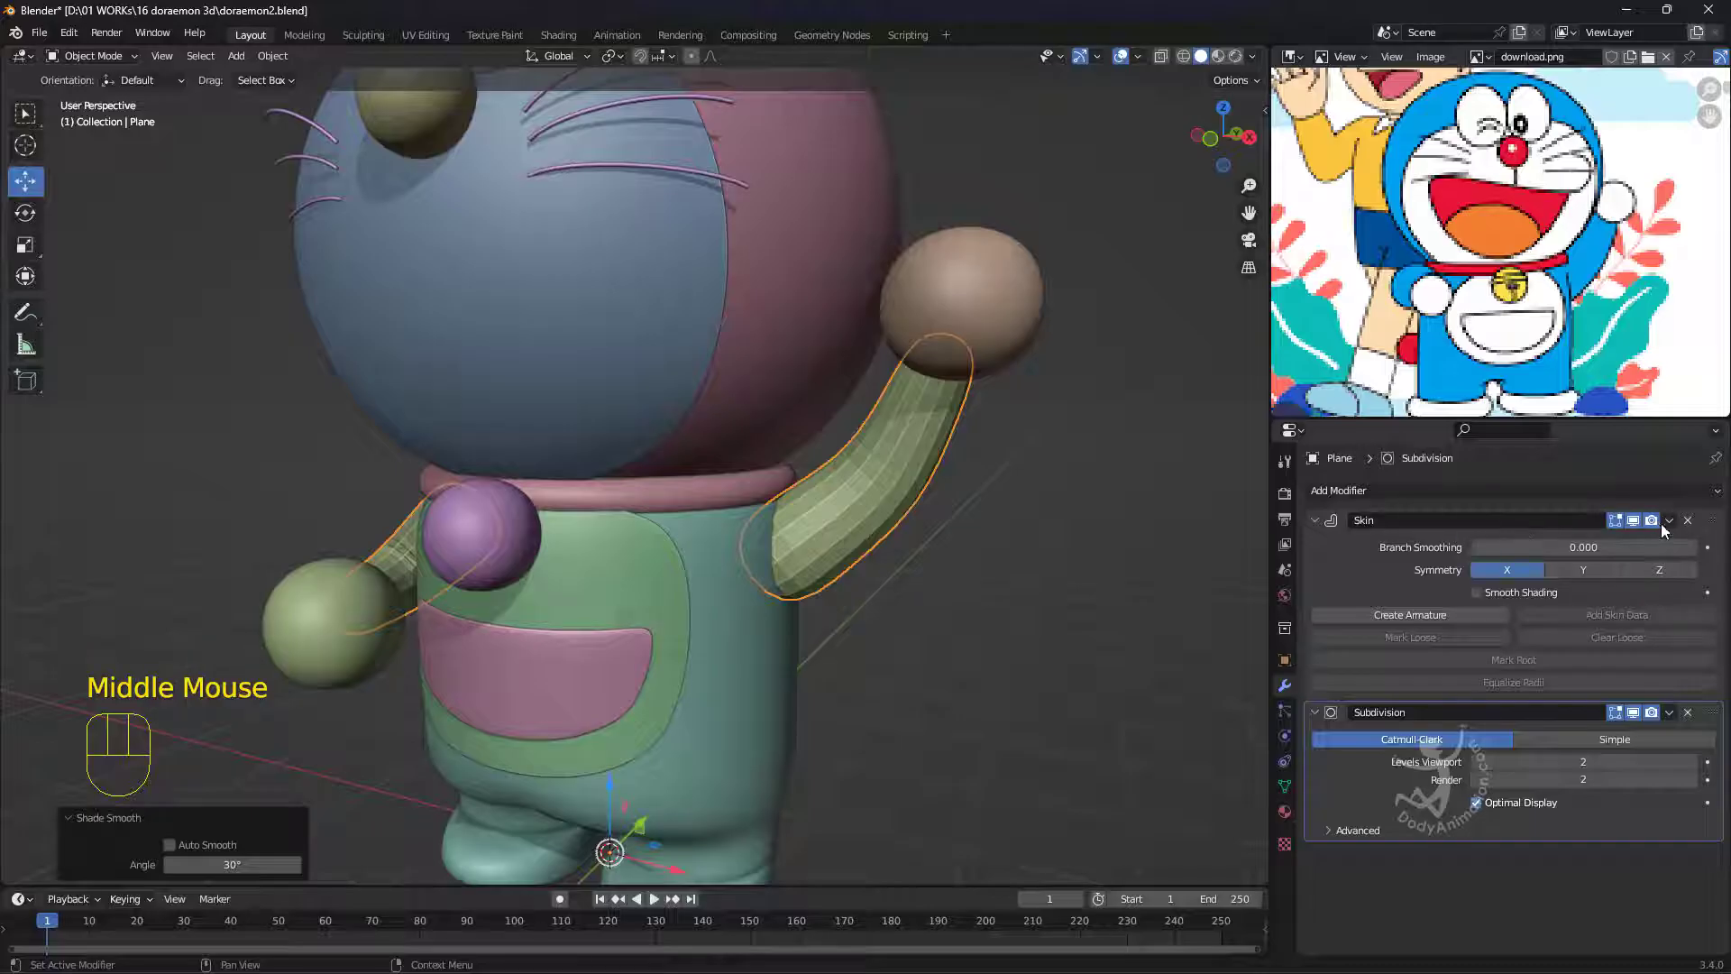
Apply the arms' Skin modifier permanently and shade the arms smooth.
left_click(1667, 522)
left_click(1609, 537)
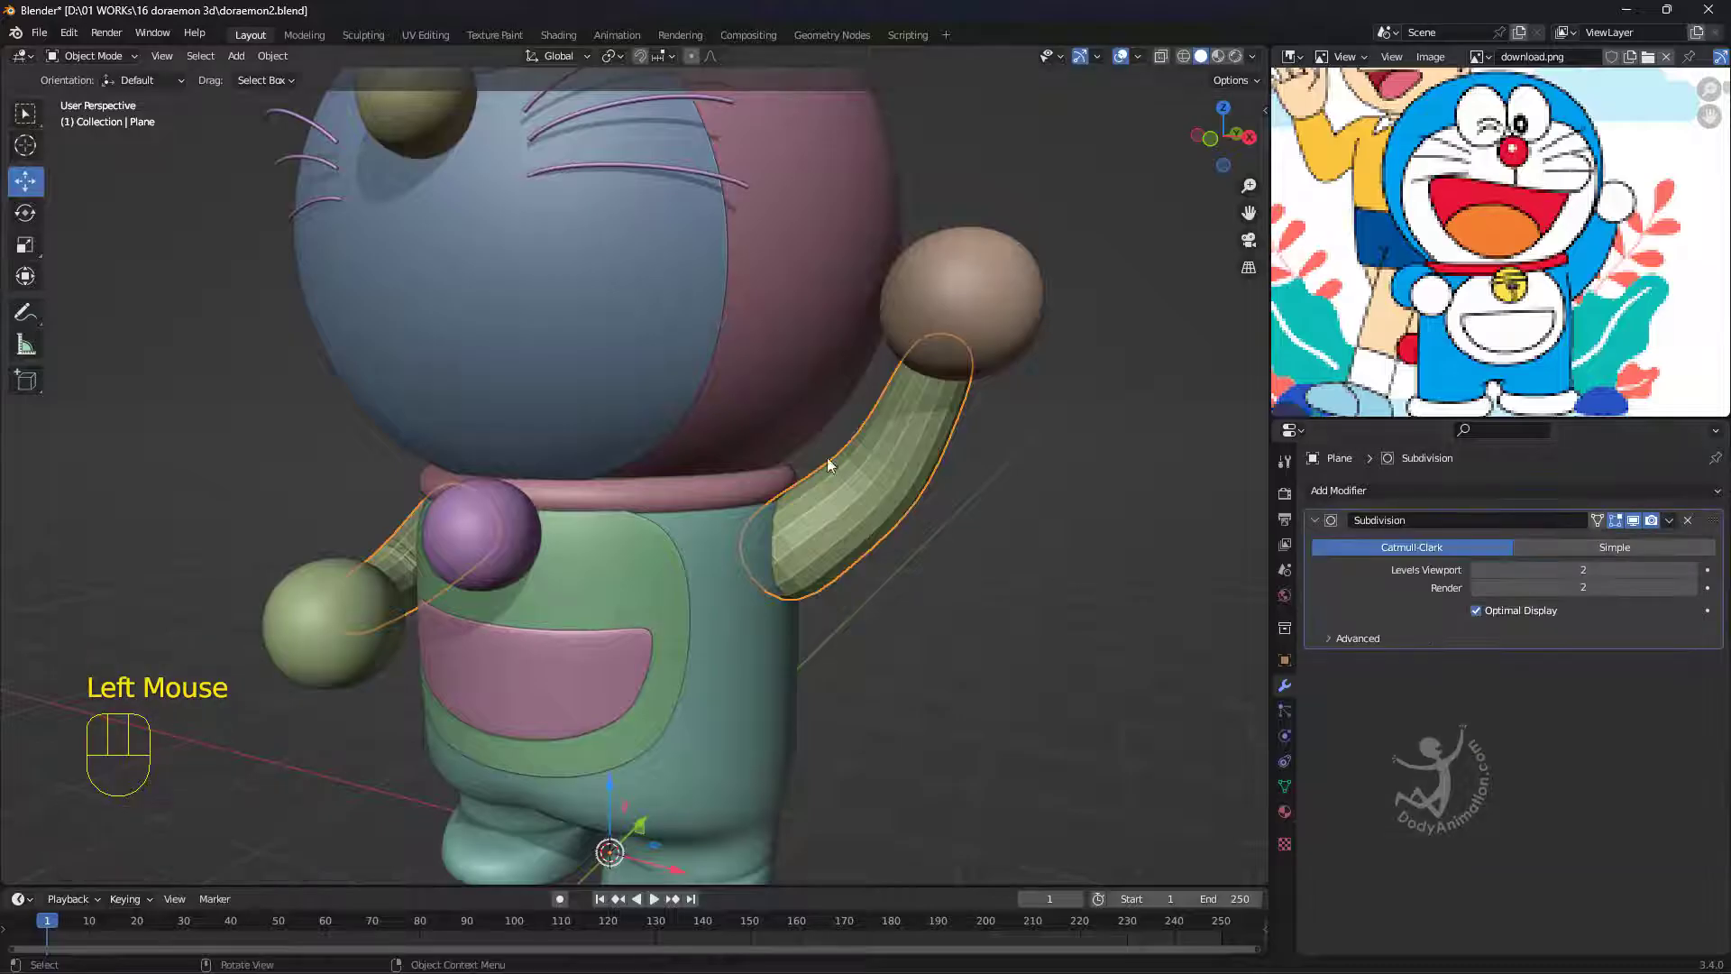
right_click(828, 465)
left_click(825, 490)
middle_click_drag(892, 514, 937, 508)
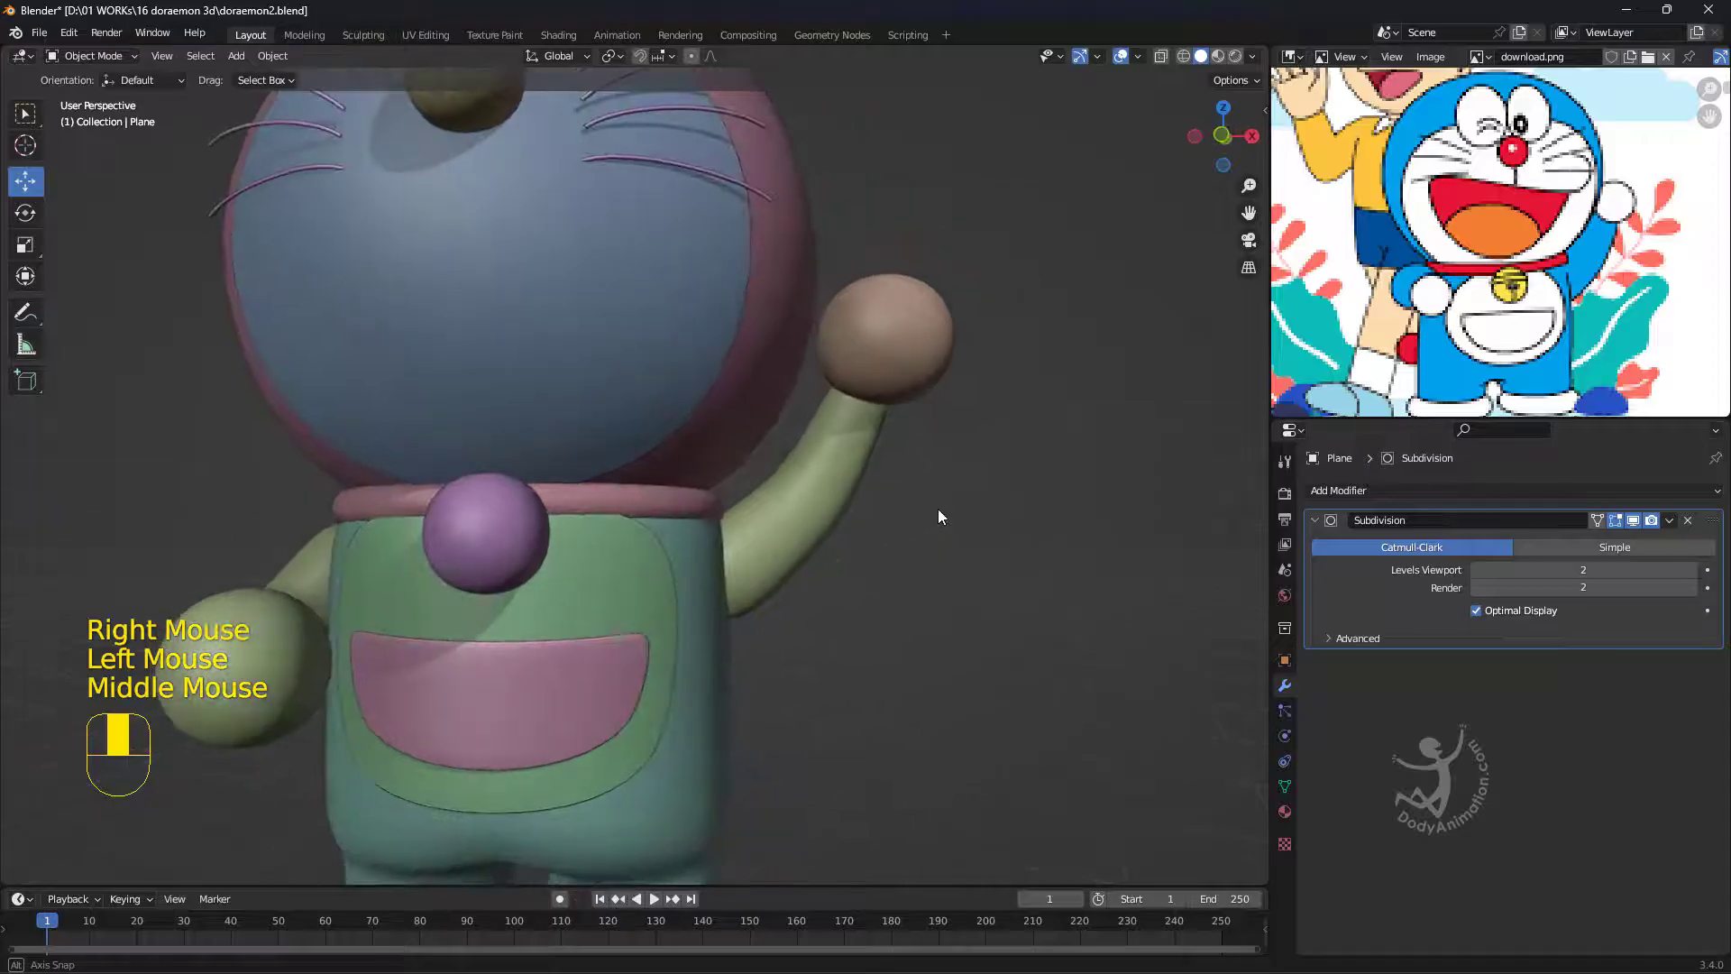
Switch the 3D viewport to Material Preview shading with the whole character in view.
scroll(935, 506, "down", 3)
middle_click_drag(843, 539, 829, 496)
scroll(851, 507, "down", 2)
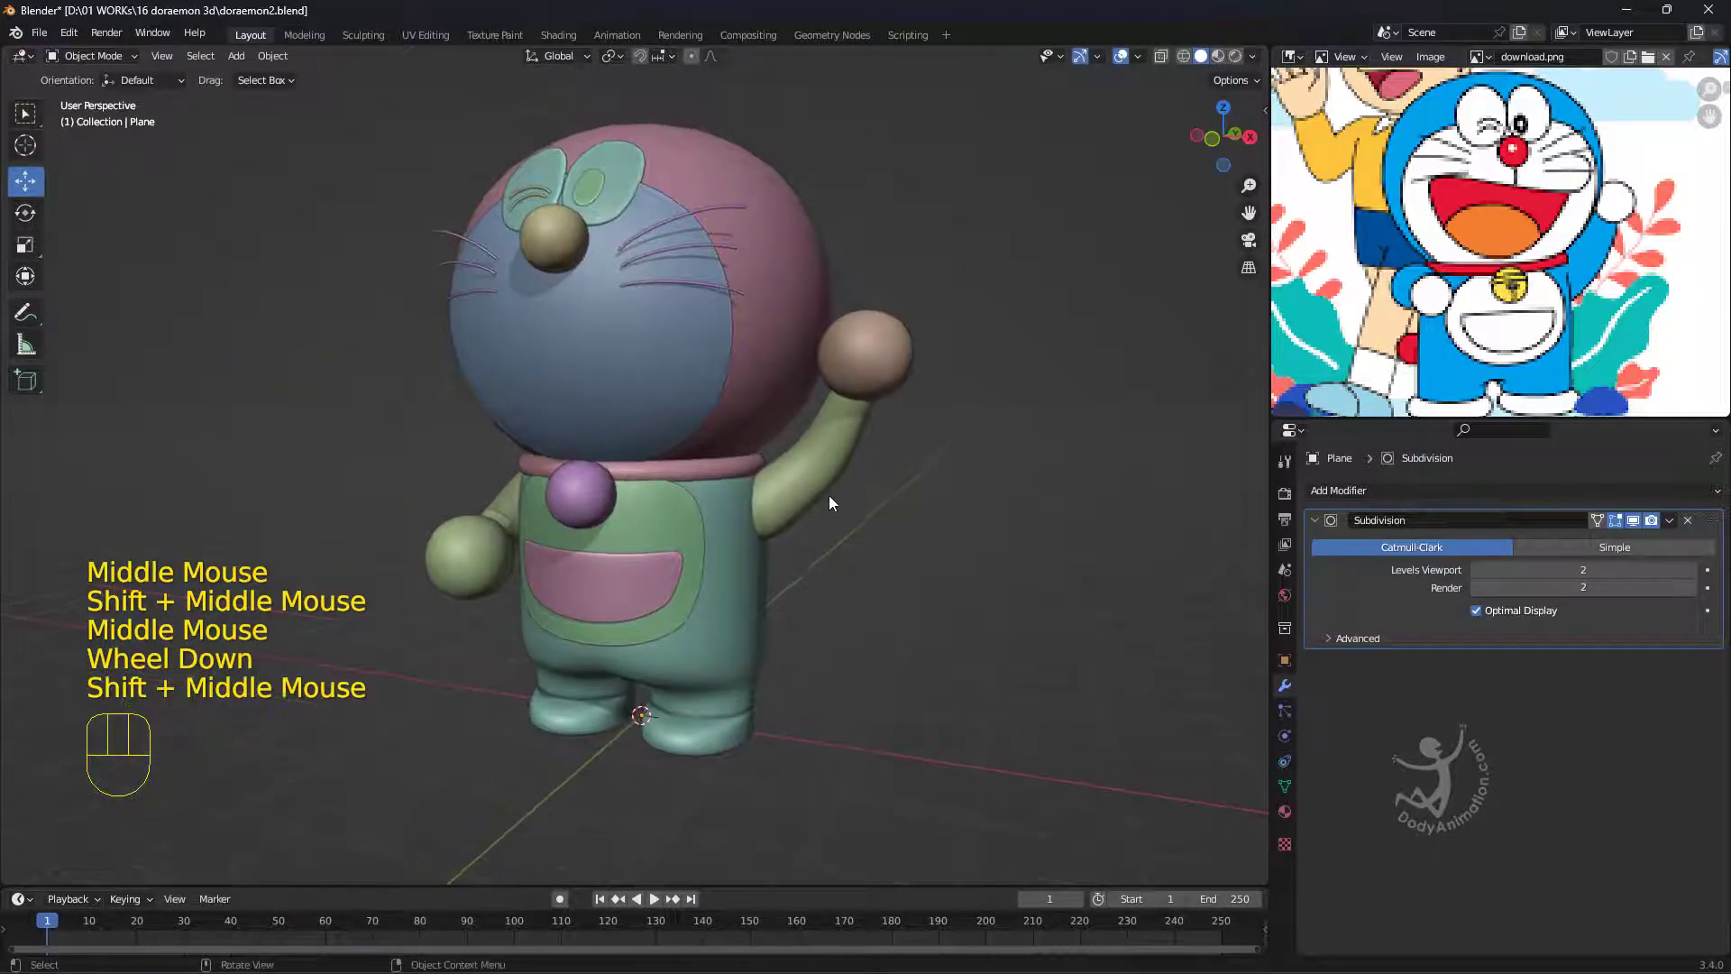
left_click(1218, 59)
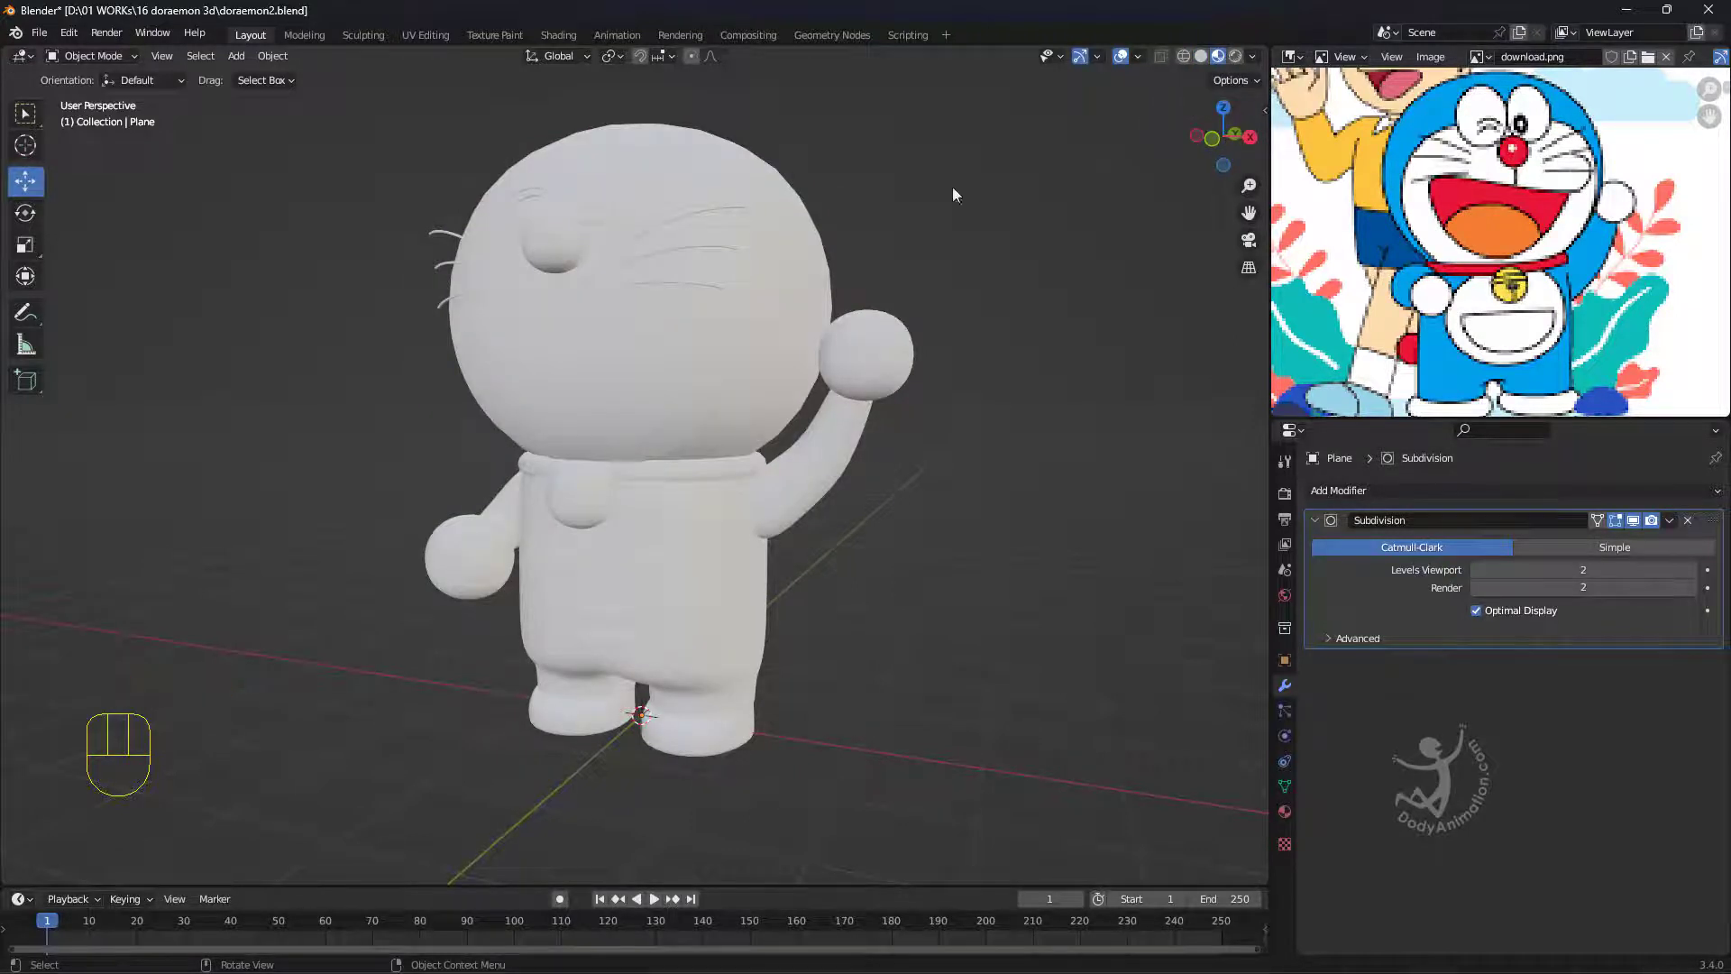
middle_click_drag(901, 216, 664, 436)
scroll(728, 312, "up", 3)
scroll(667, 430, "down", 4)
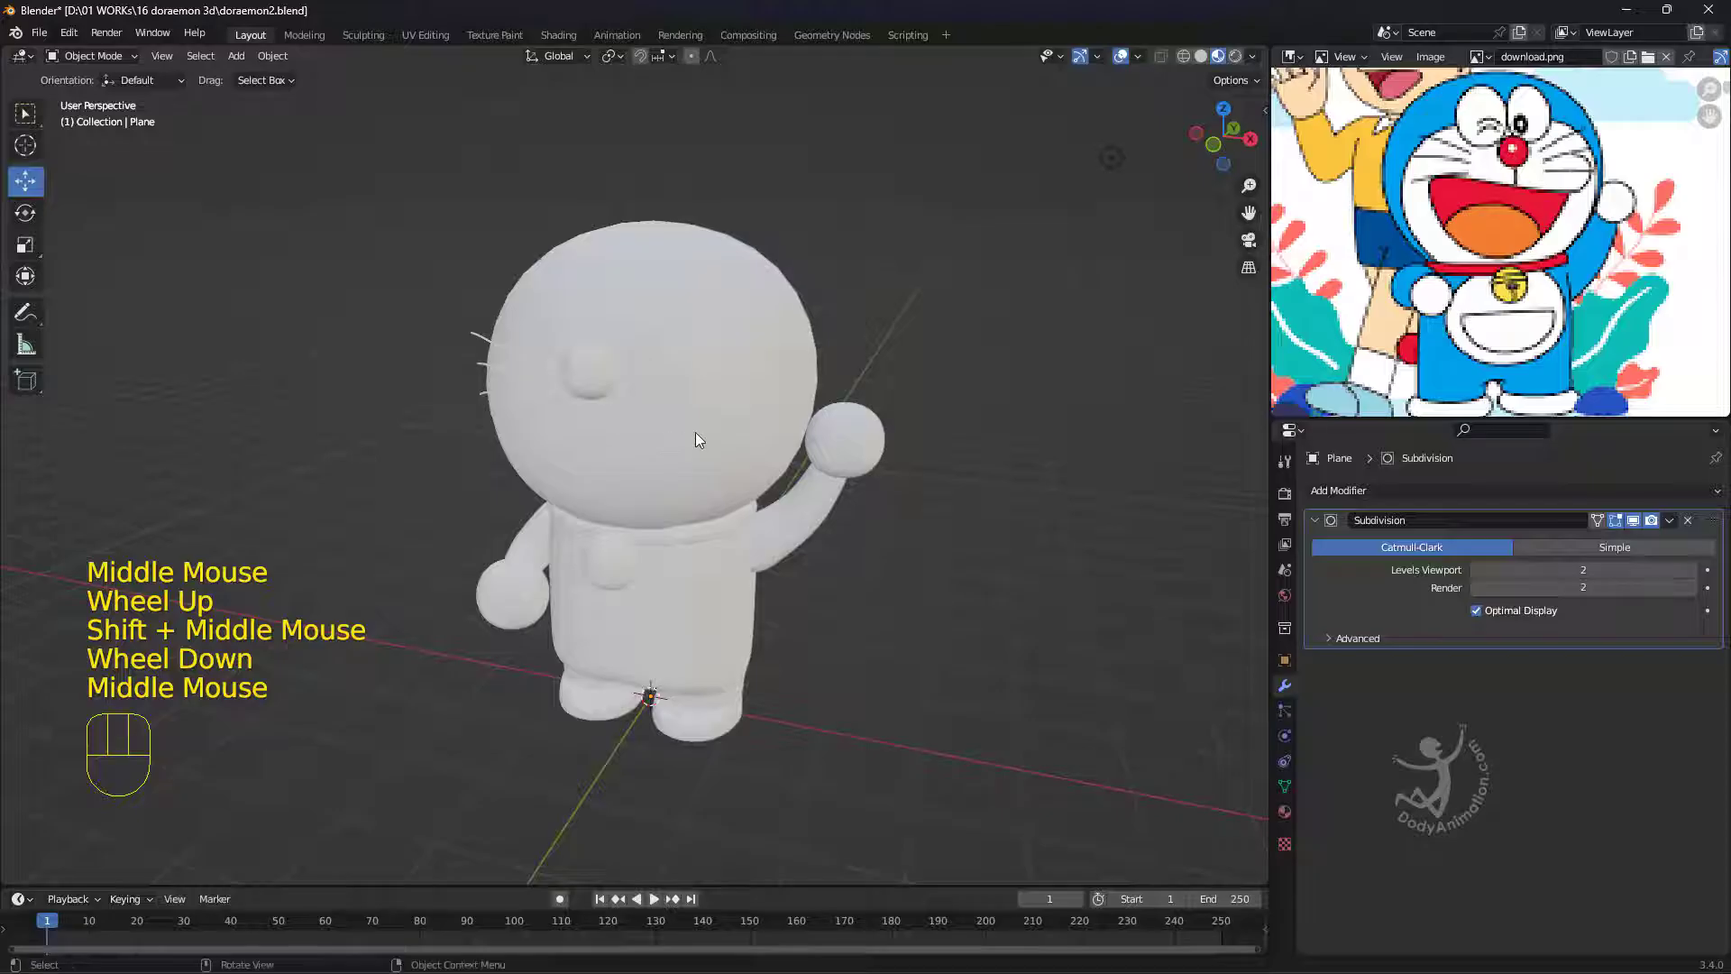
Check which materials are assigned to the head, arms, body and face patch.
left_click(1285, 813)
middle_click_drag(757, 515, 793, 532, "shift")
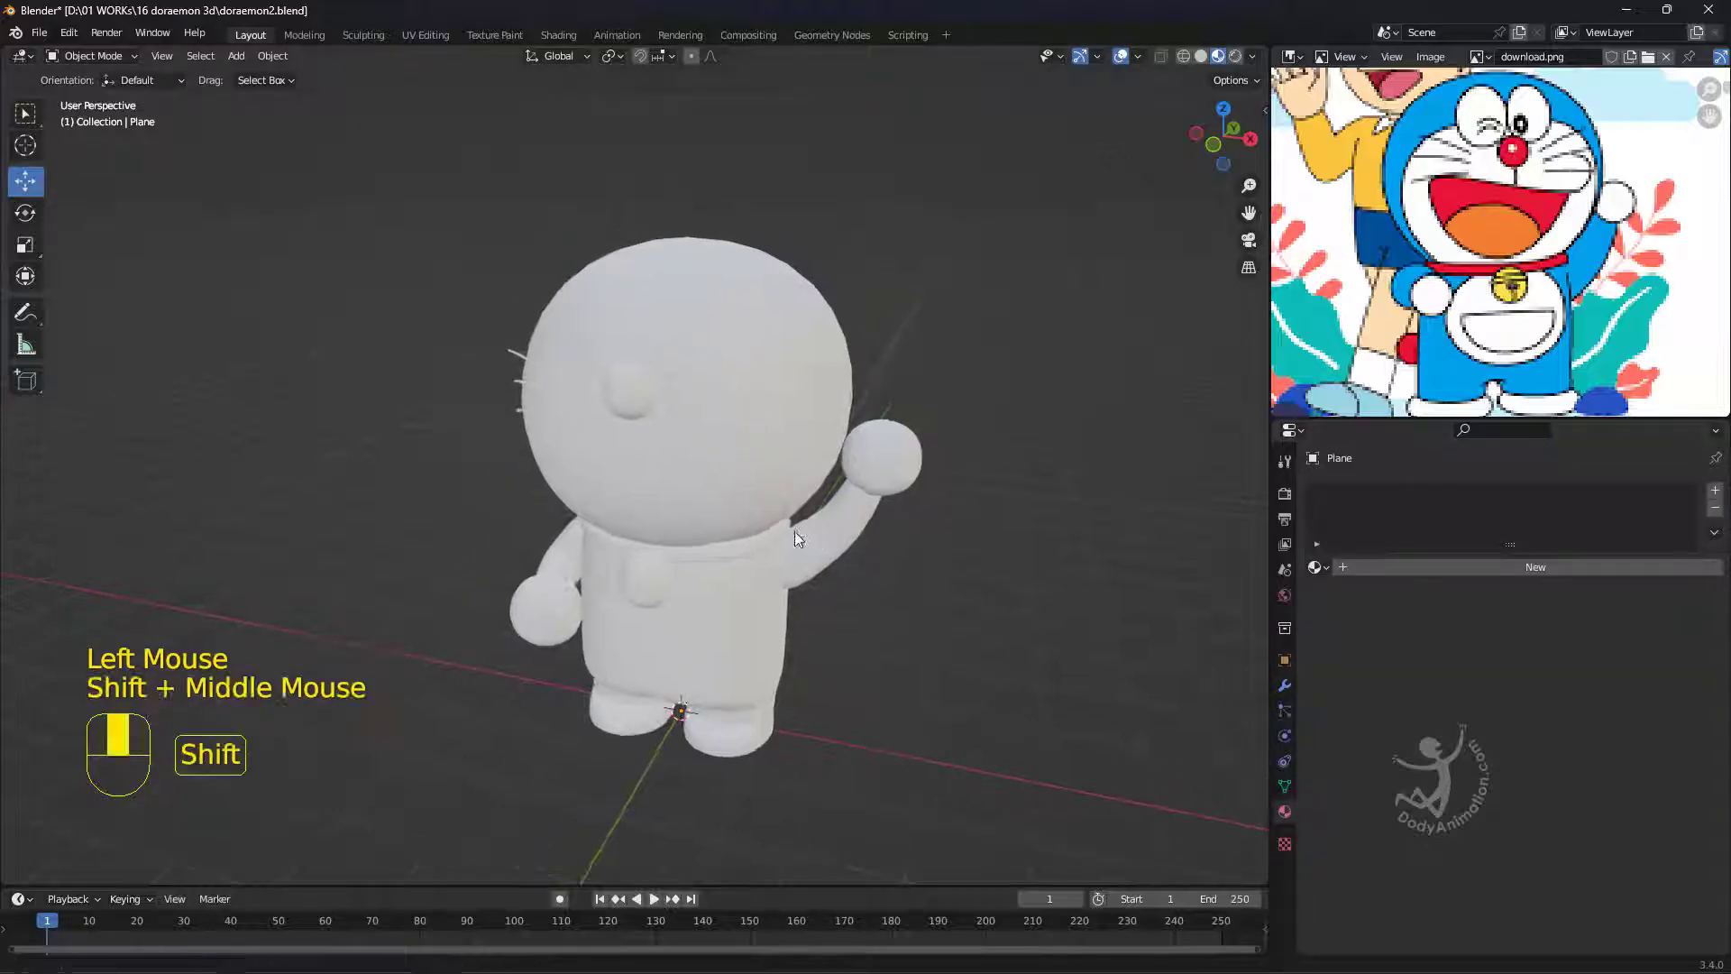
left_click(754, 278)
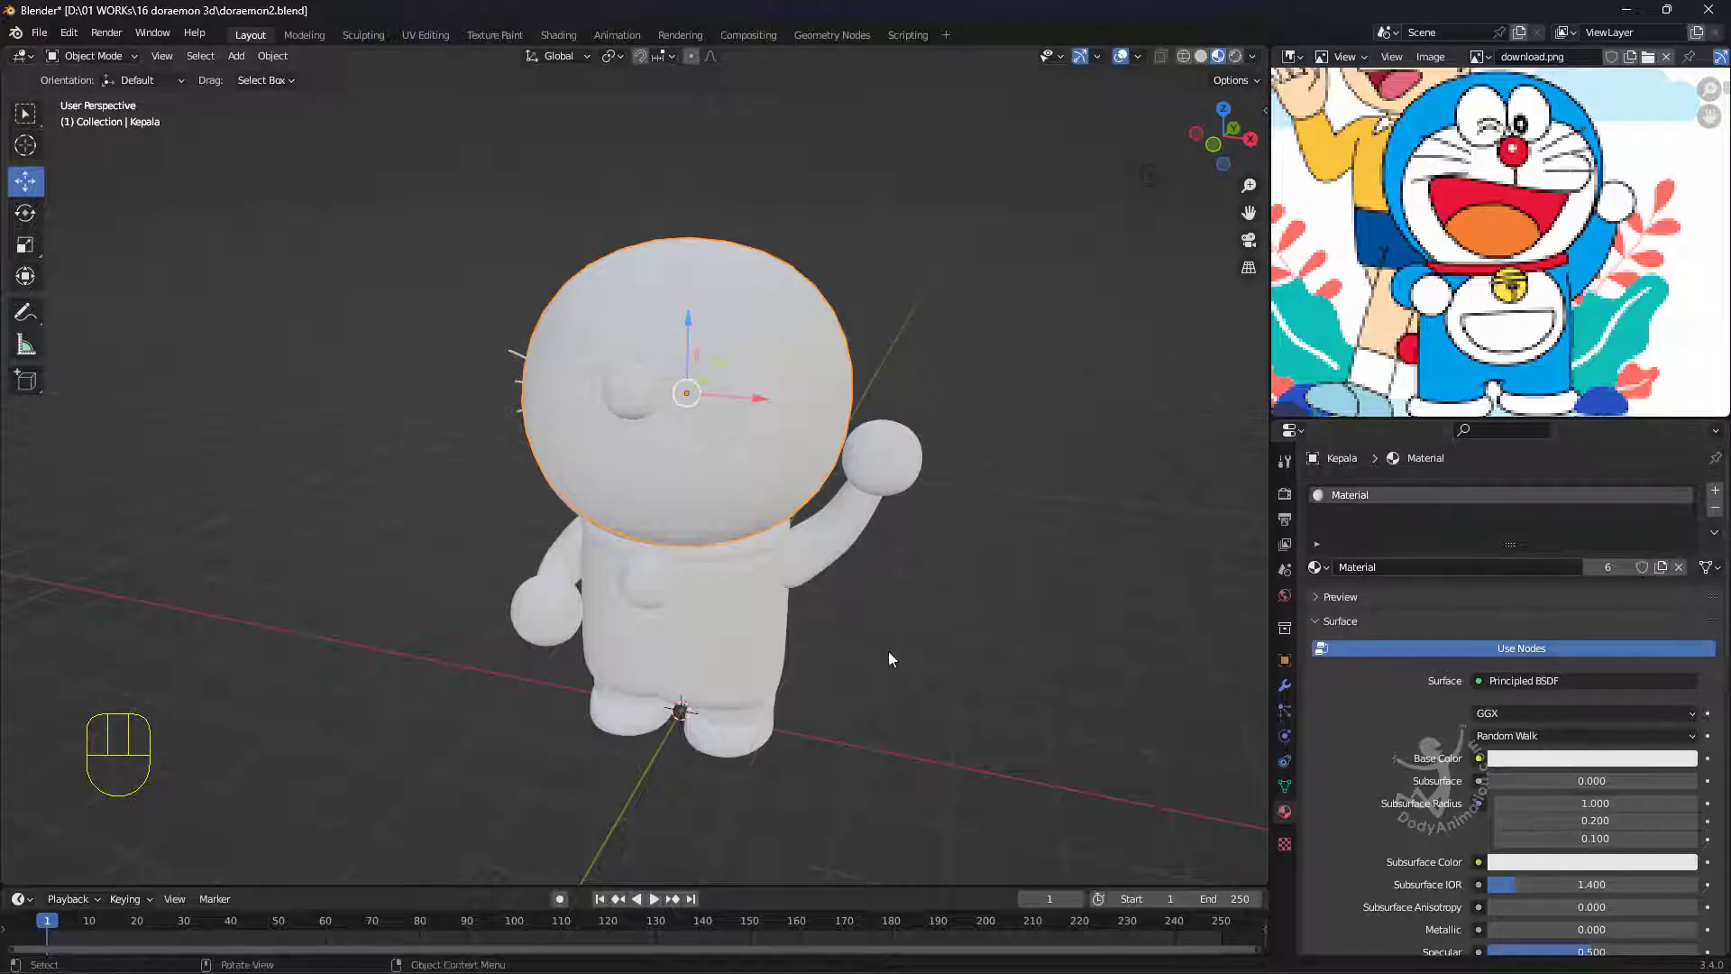
scroll(820, 601, "up", 2)
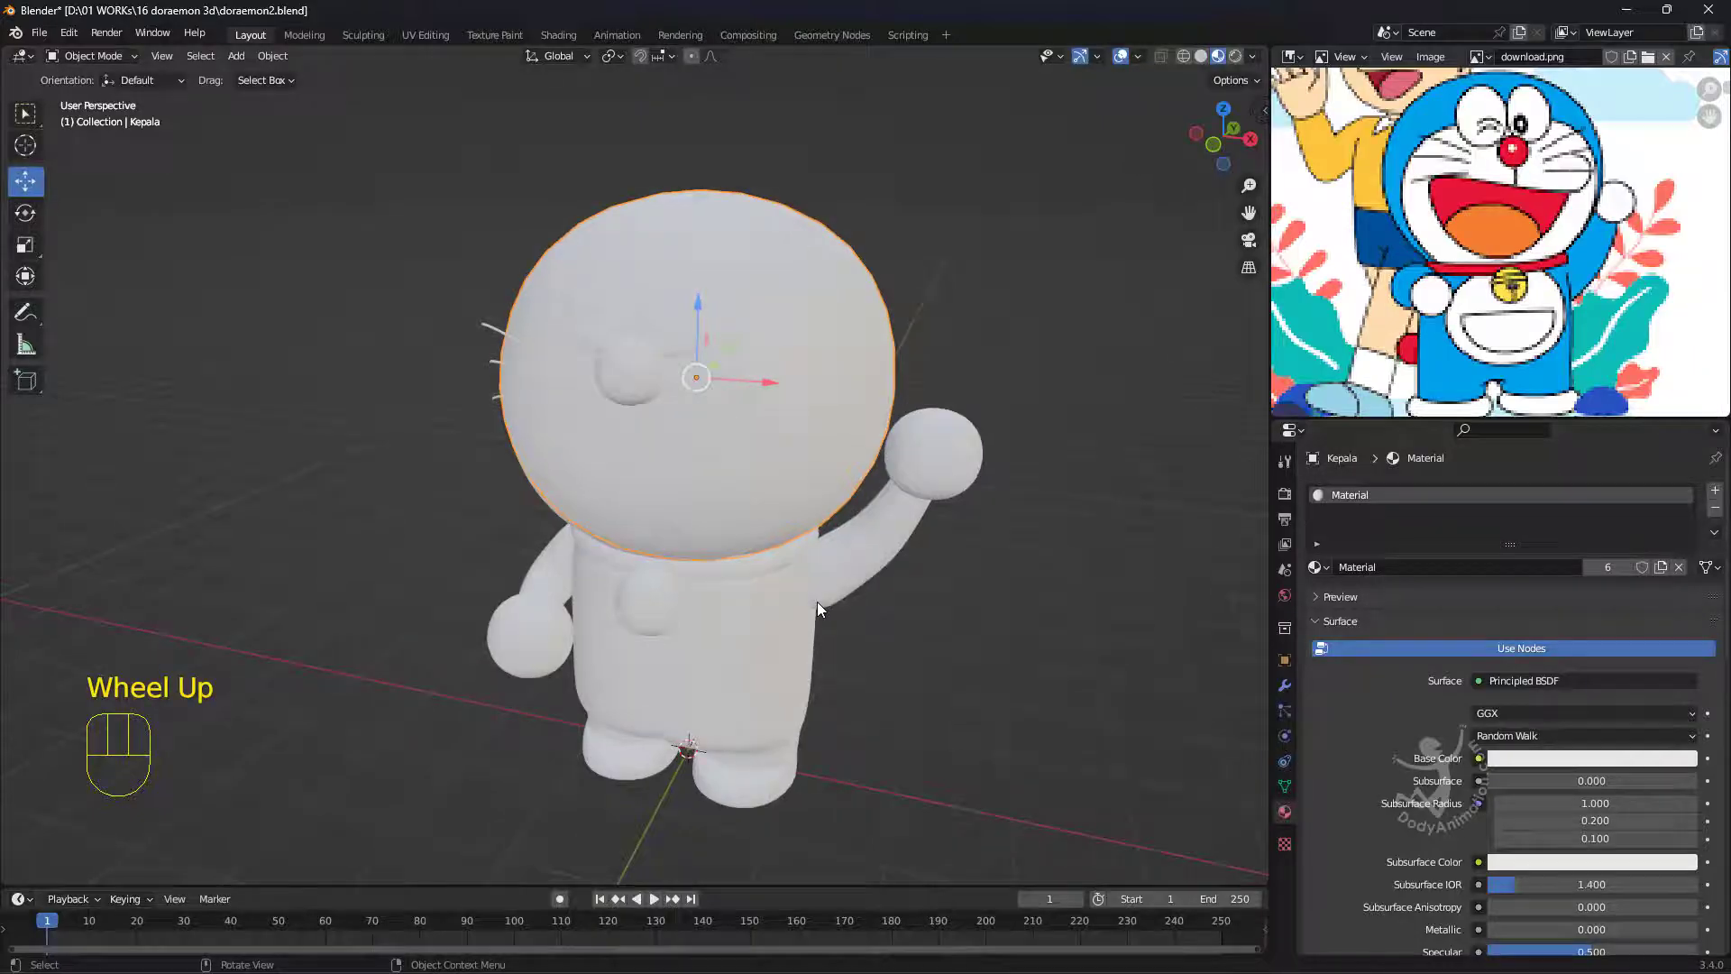
left_click(873, 584)
middle_click_drag(873, 586, 860, 562)
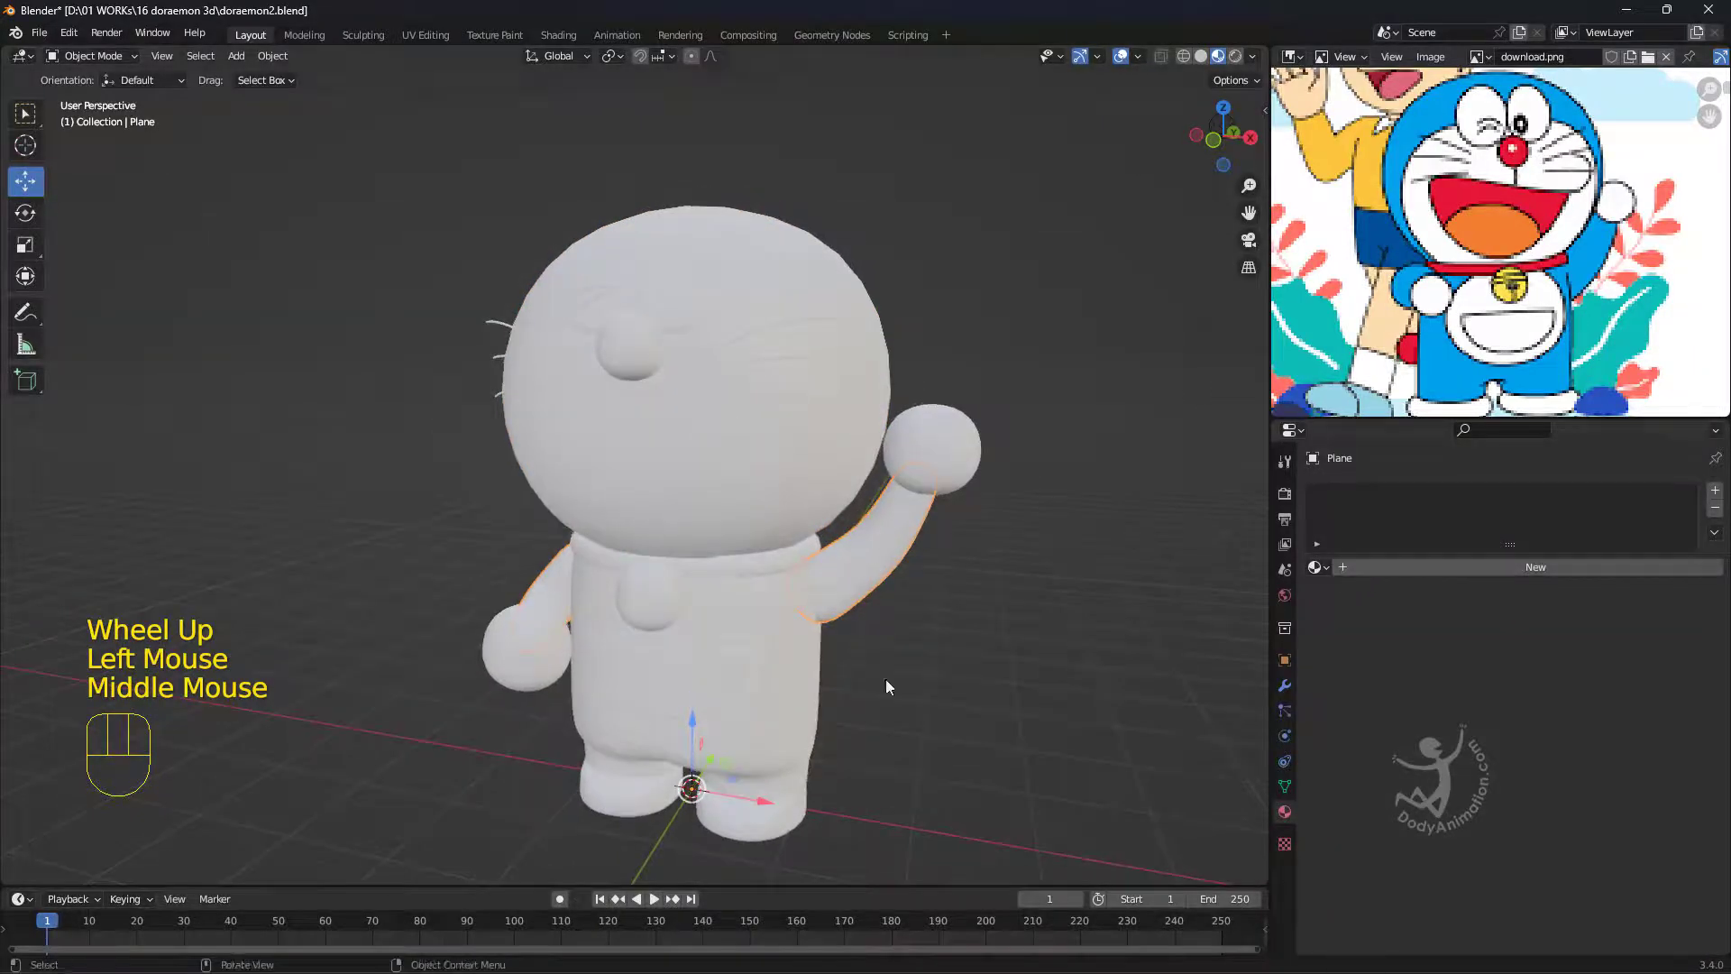
left_click(792, 705)
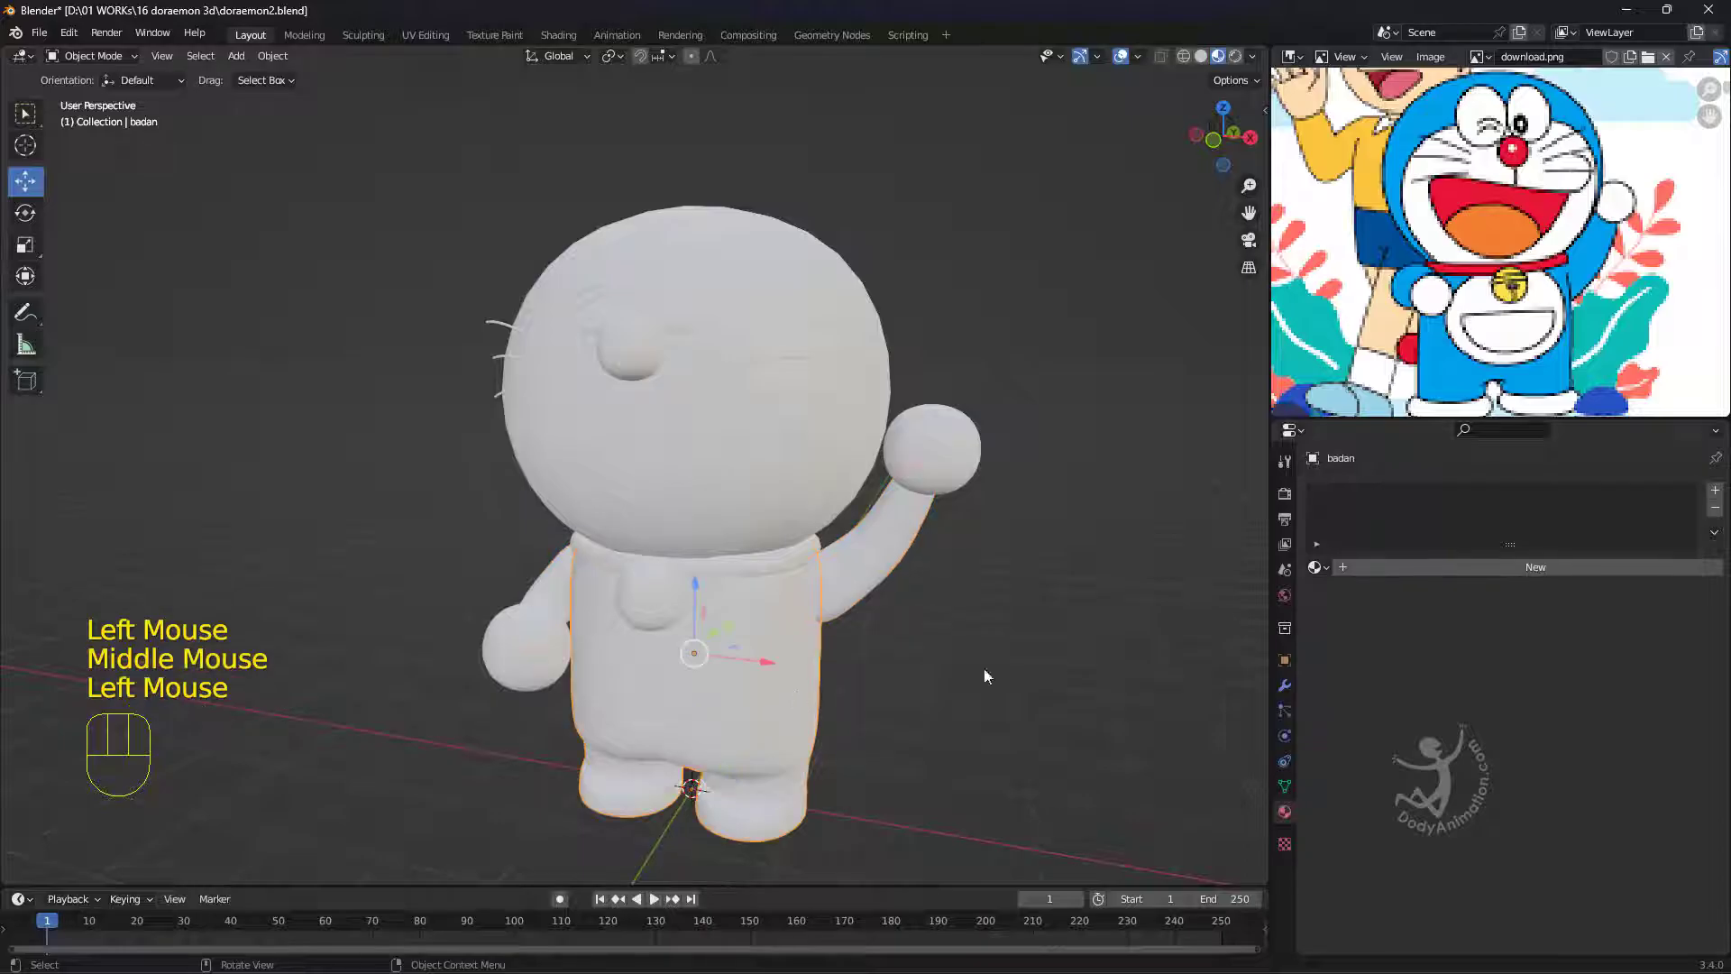
left_click(915, 537)
left_click(804, 490)
middle_click_drag(975, 530, 977, 546)
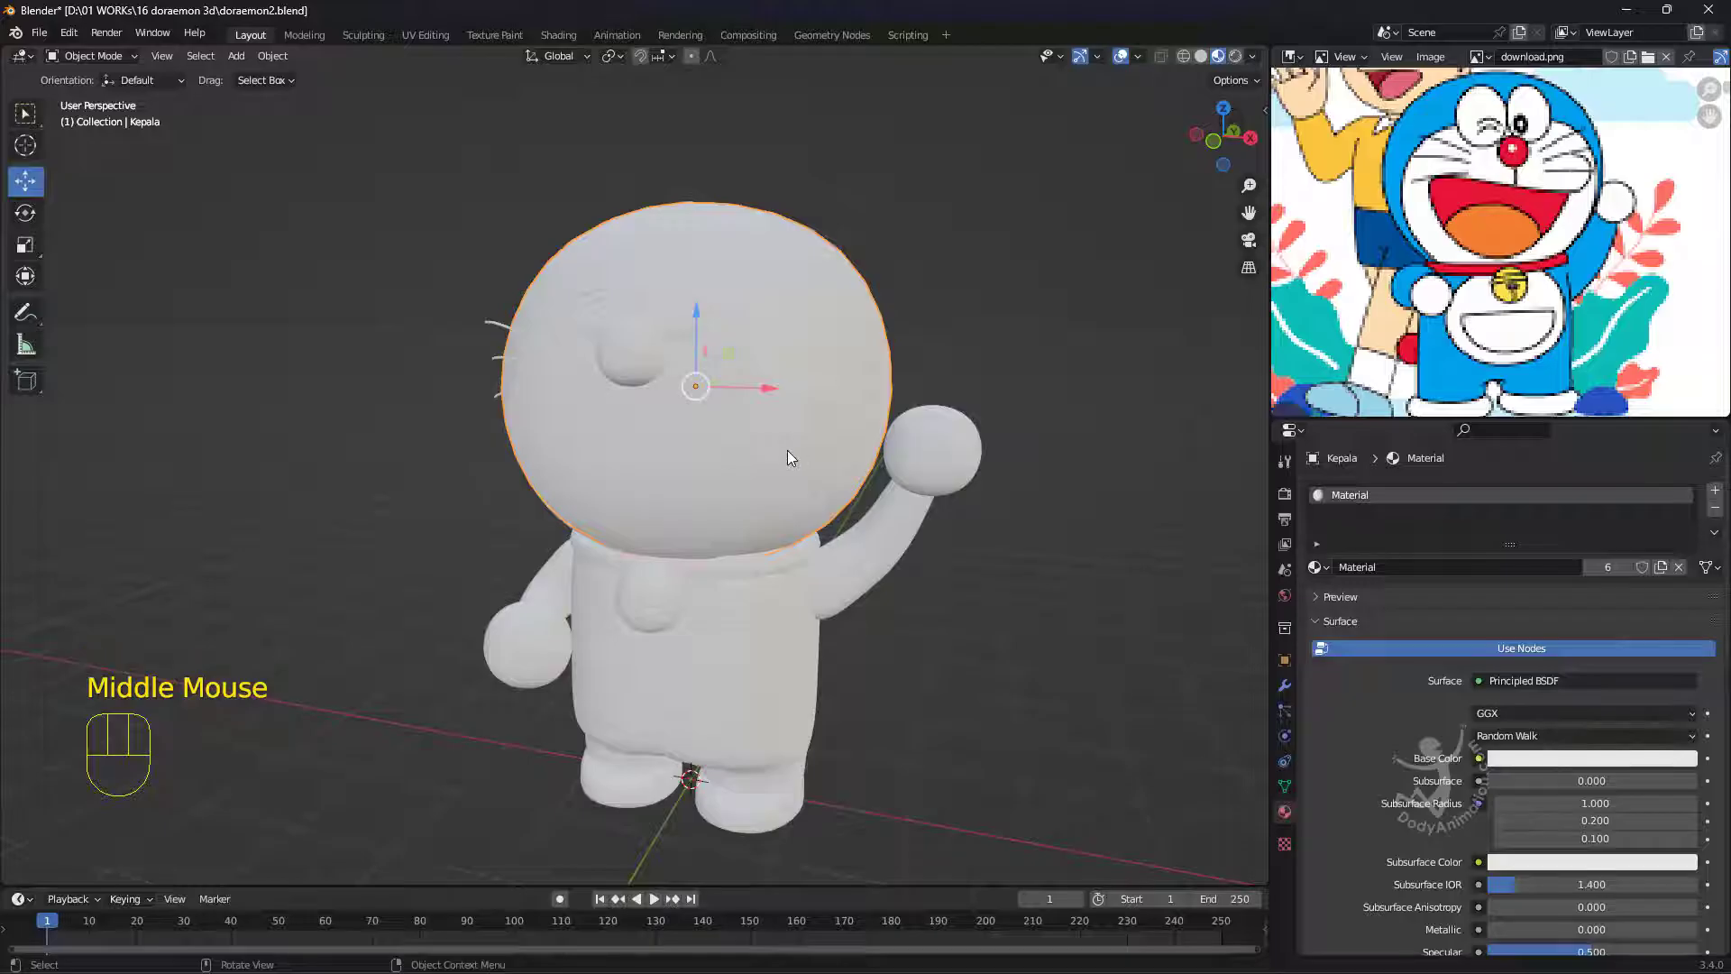
middle_click_drag(795, 457, 748, 458)
scroll(749, 458, "up", 2)
scroll(749, 458, "down", 1)
left_click(752, 470)
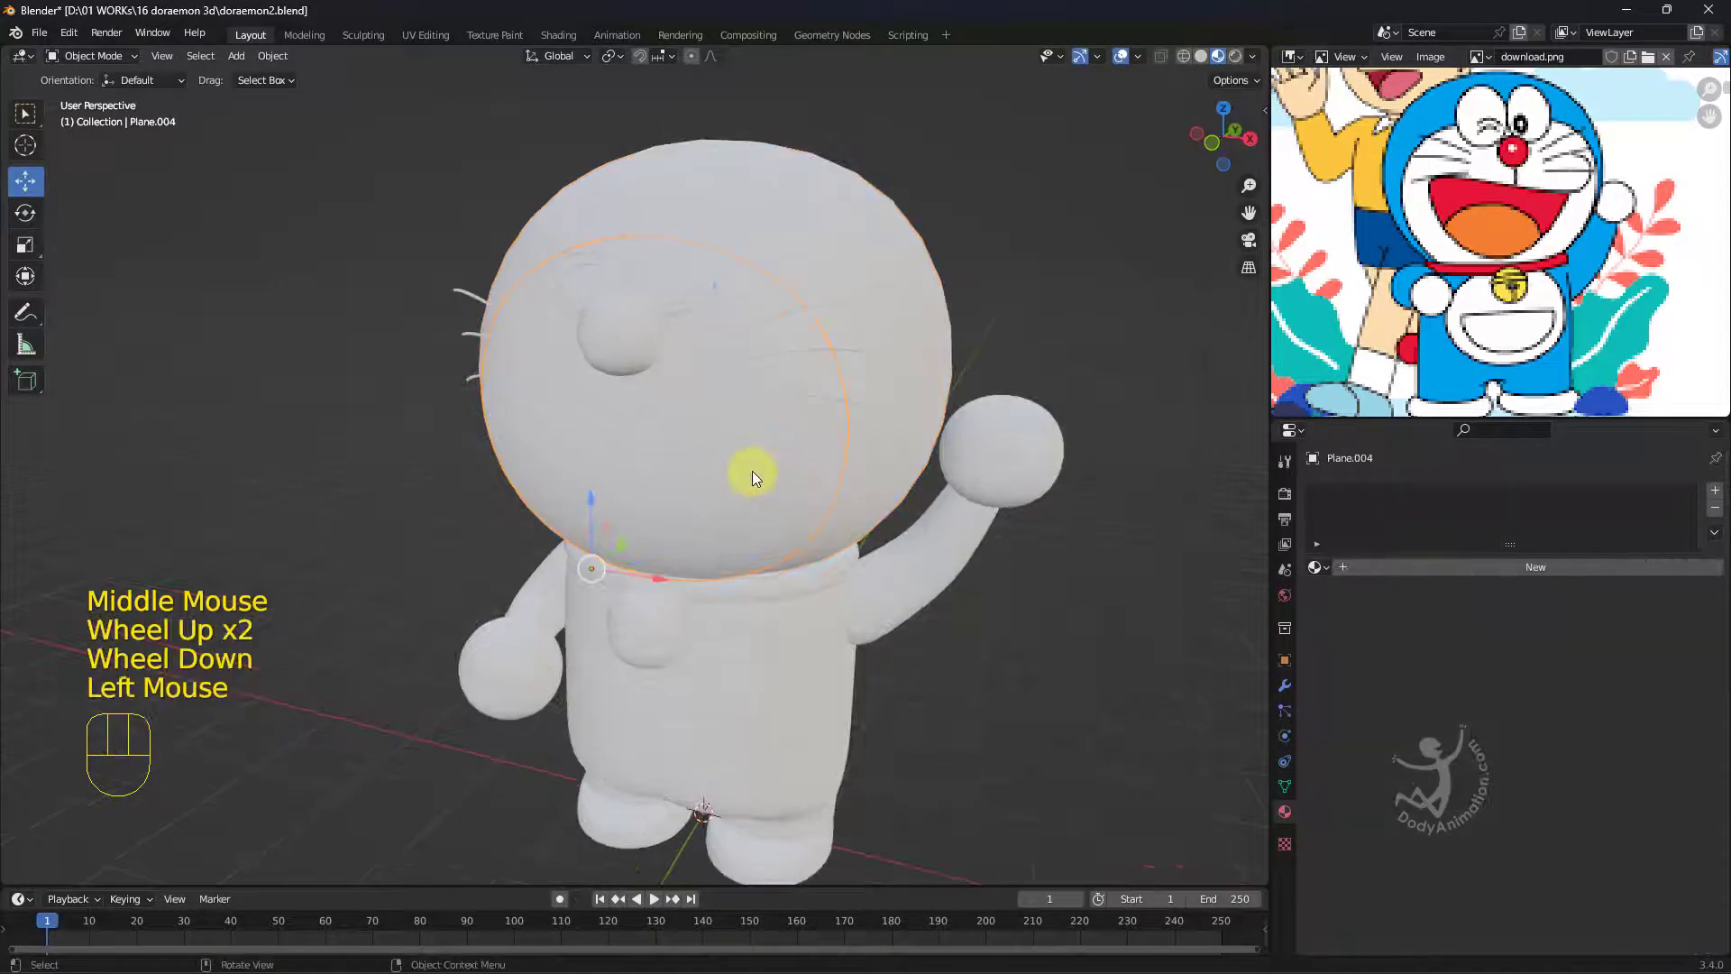
Rename the head's material to "biru".
left_click(872, 464)
left_click(1388, 566)
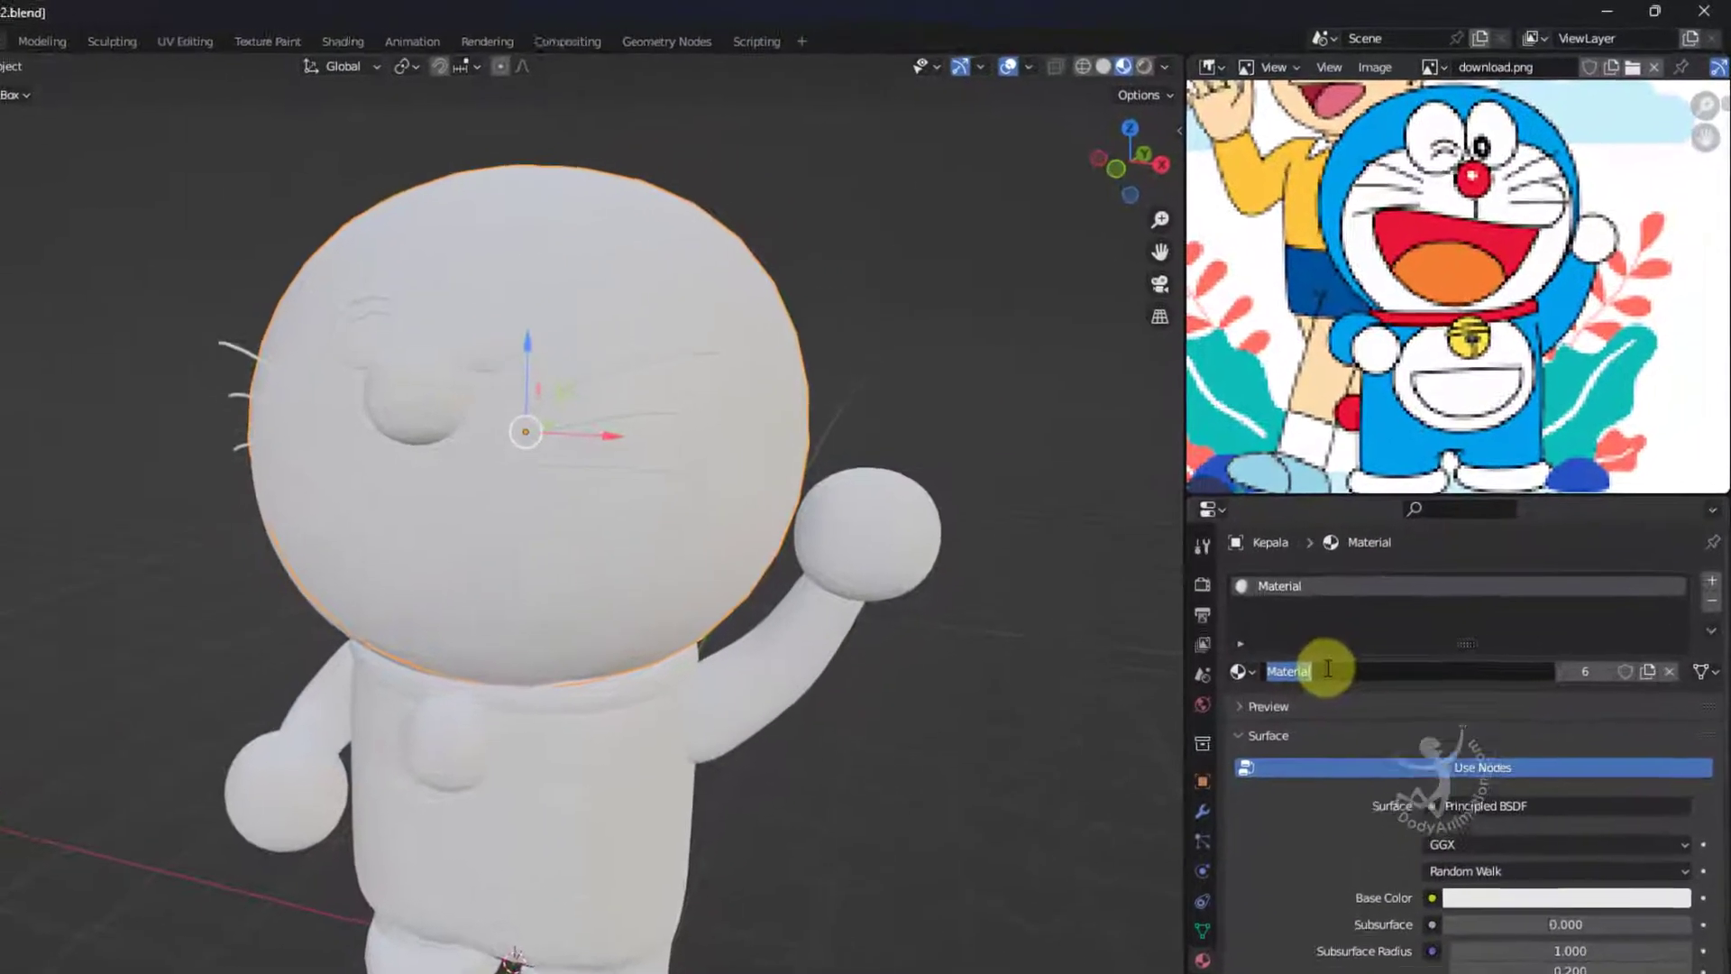
type("biru")
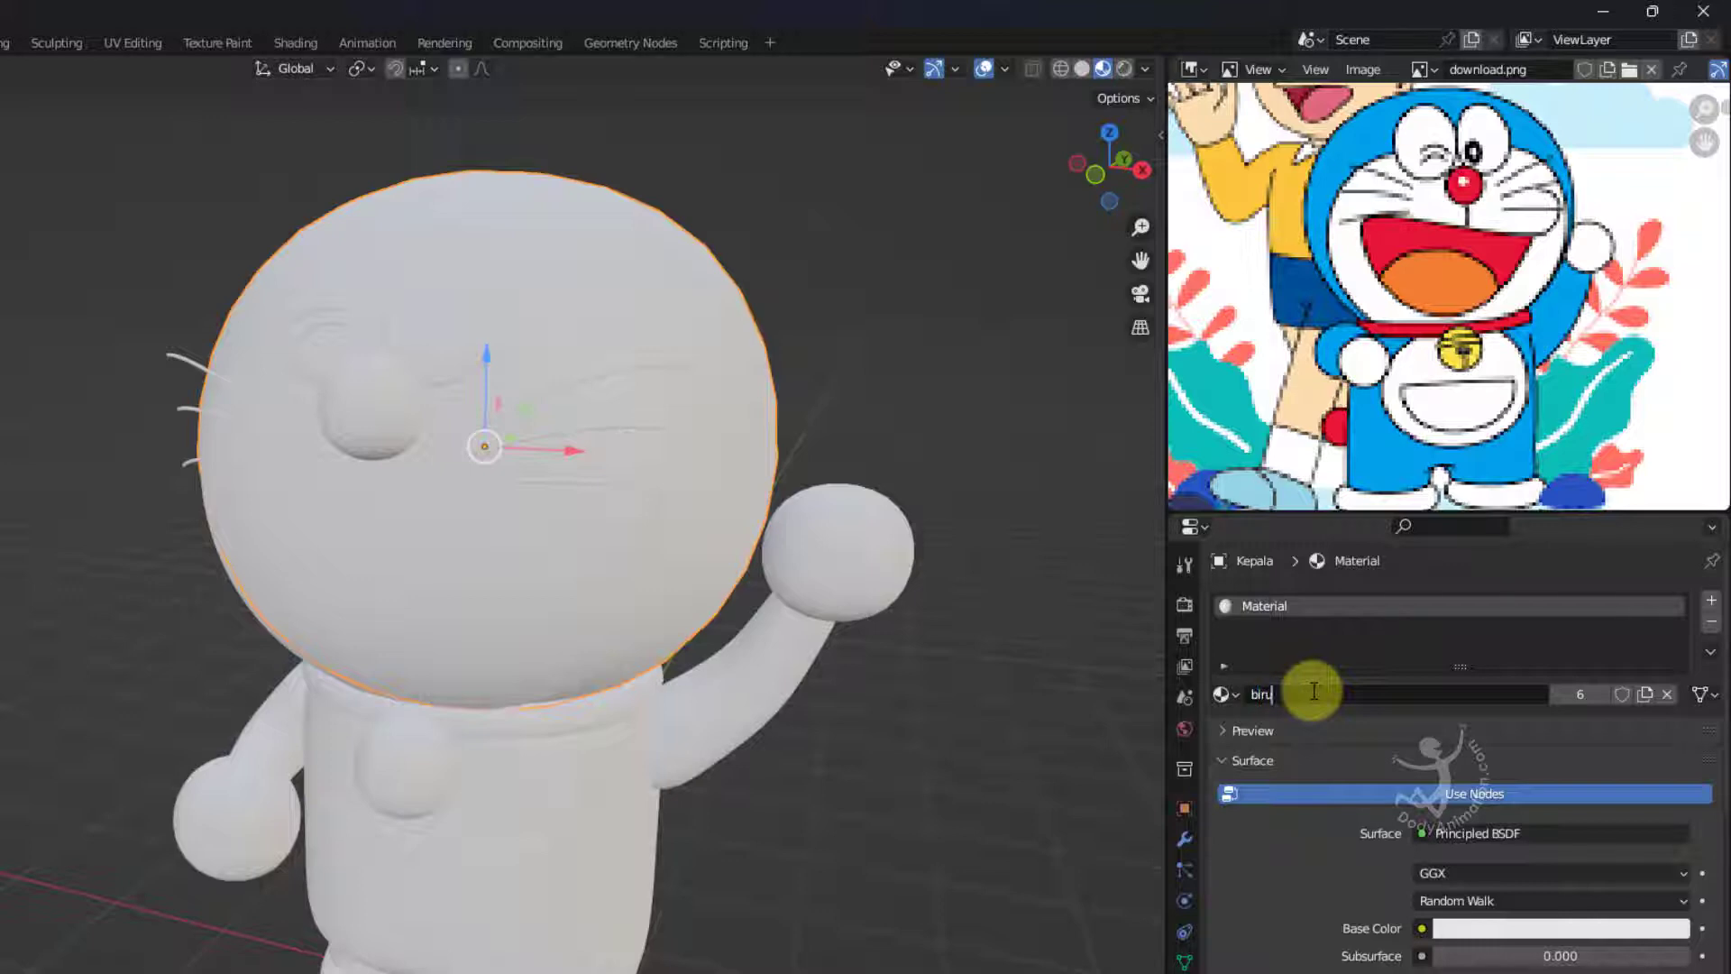
key("Return")
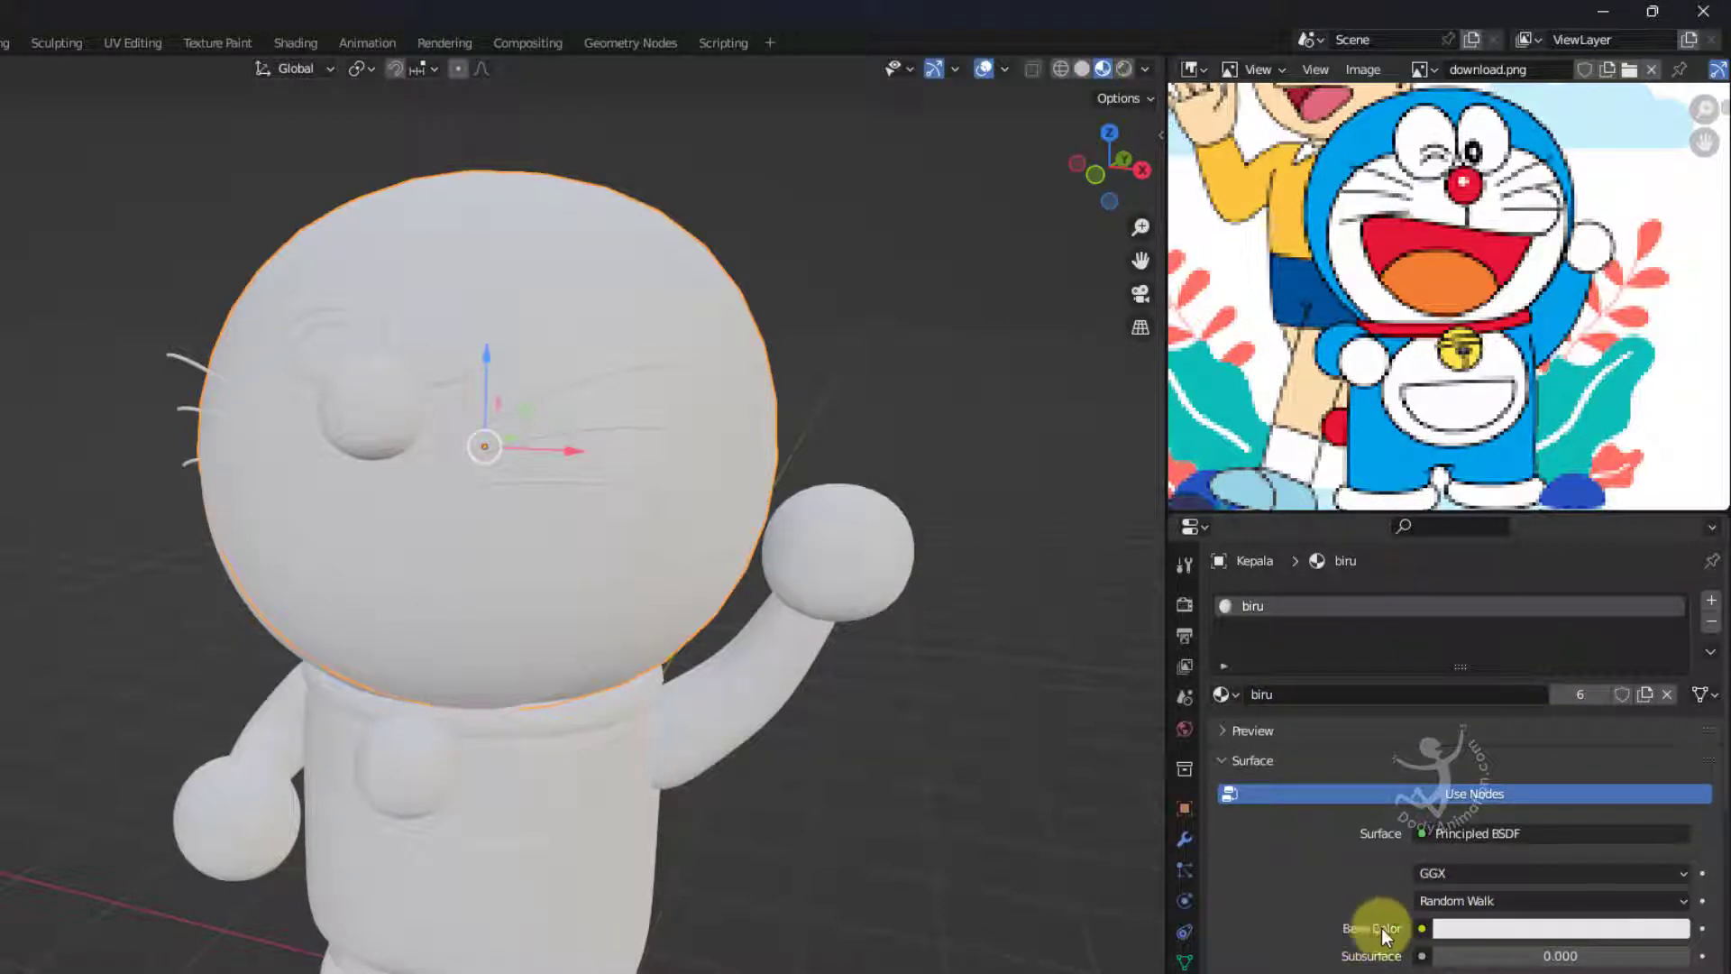
Set the biru material's base color to the blue sampled from Doraemon's raised arm in the reference image.
left_click(1488, 930)
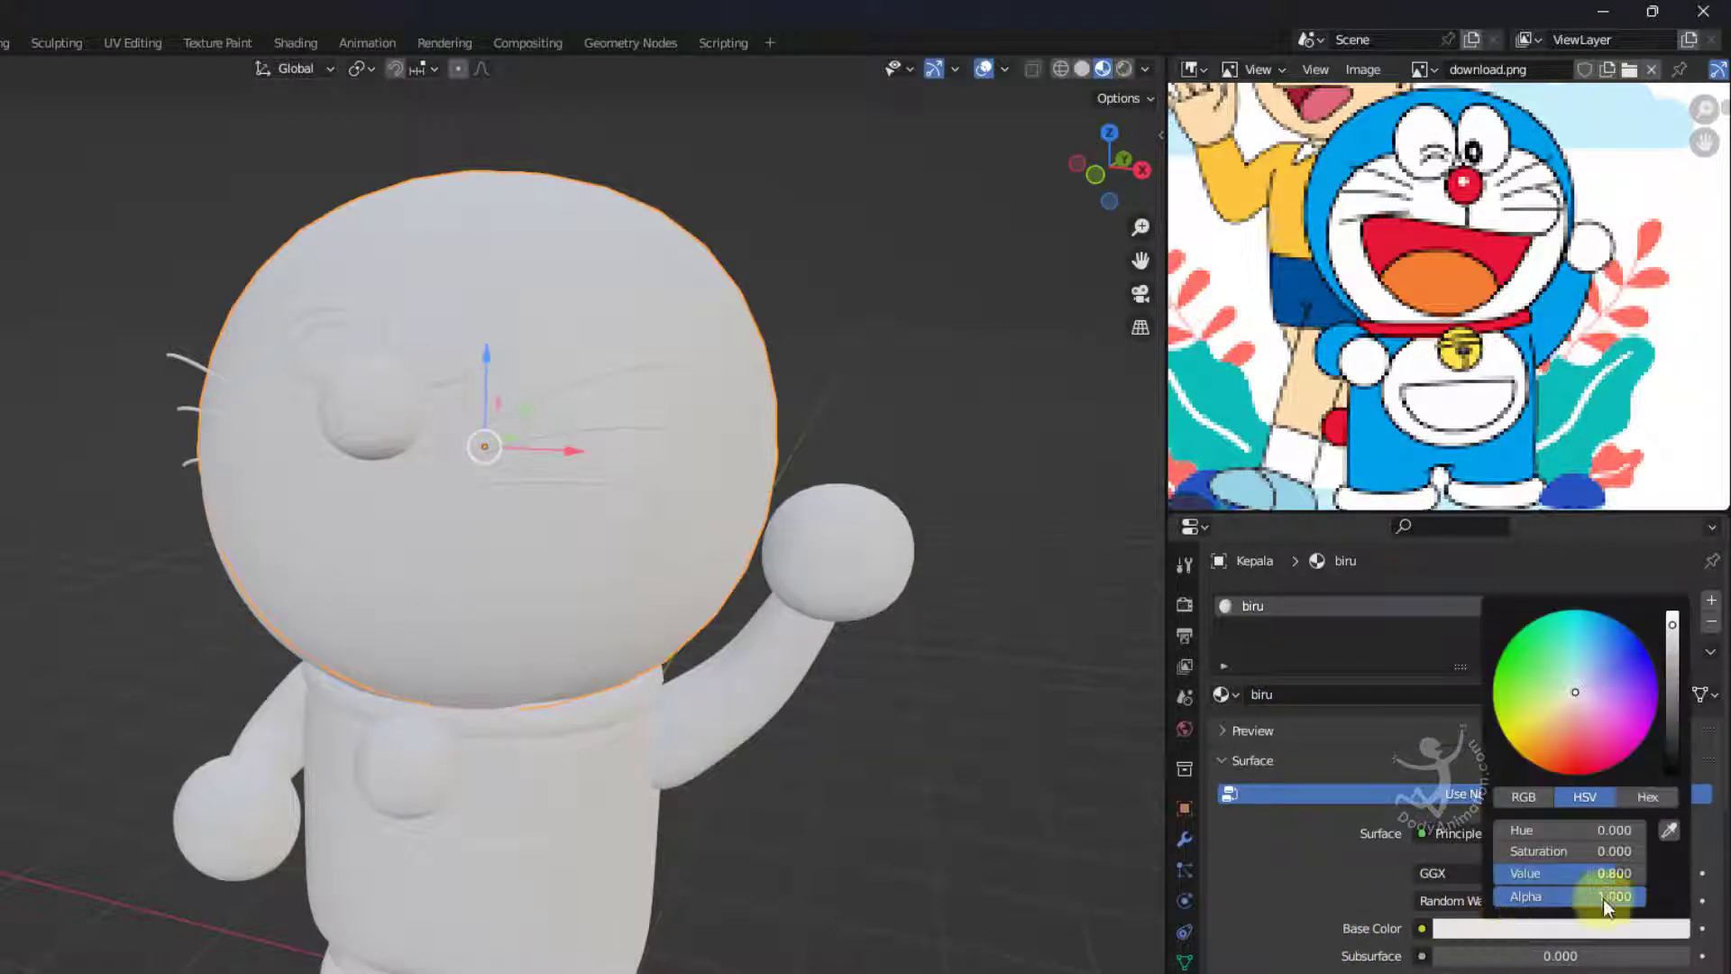
left_click(1669, 831)
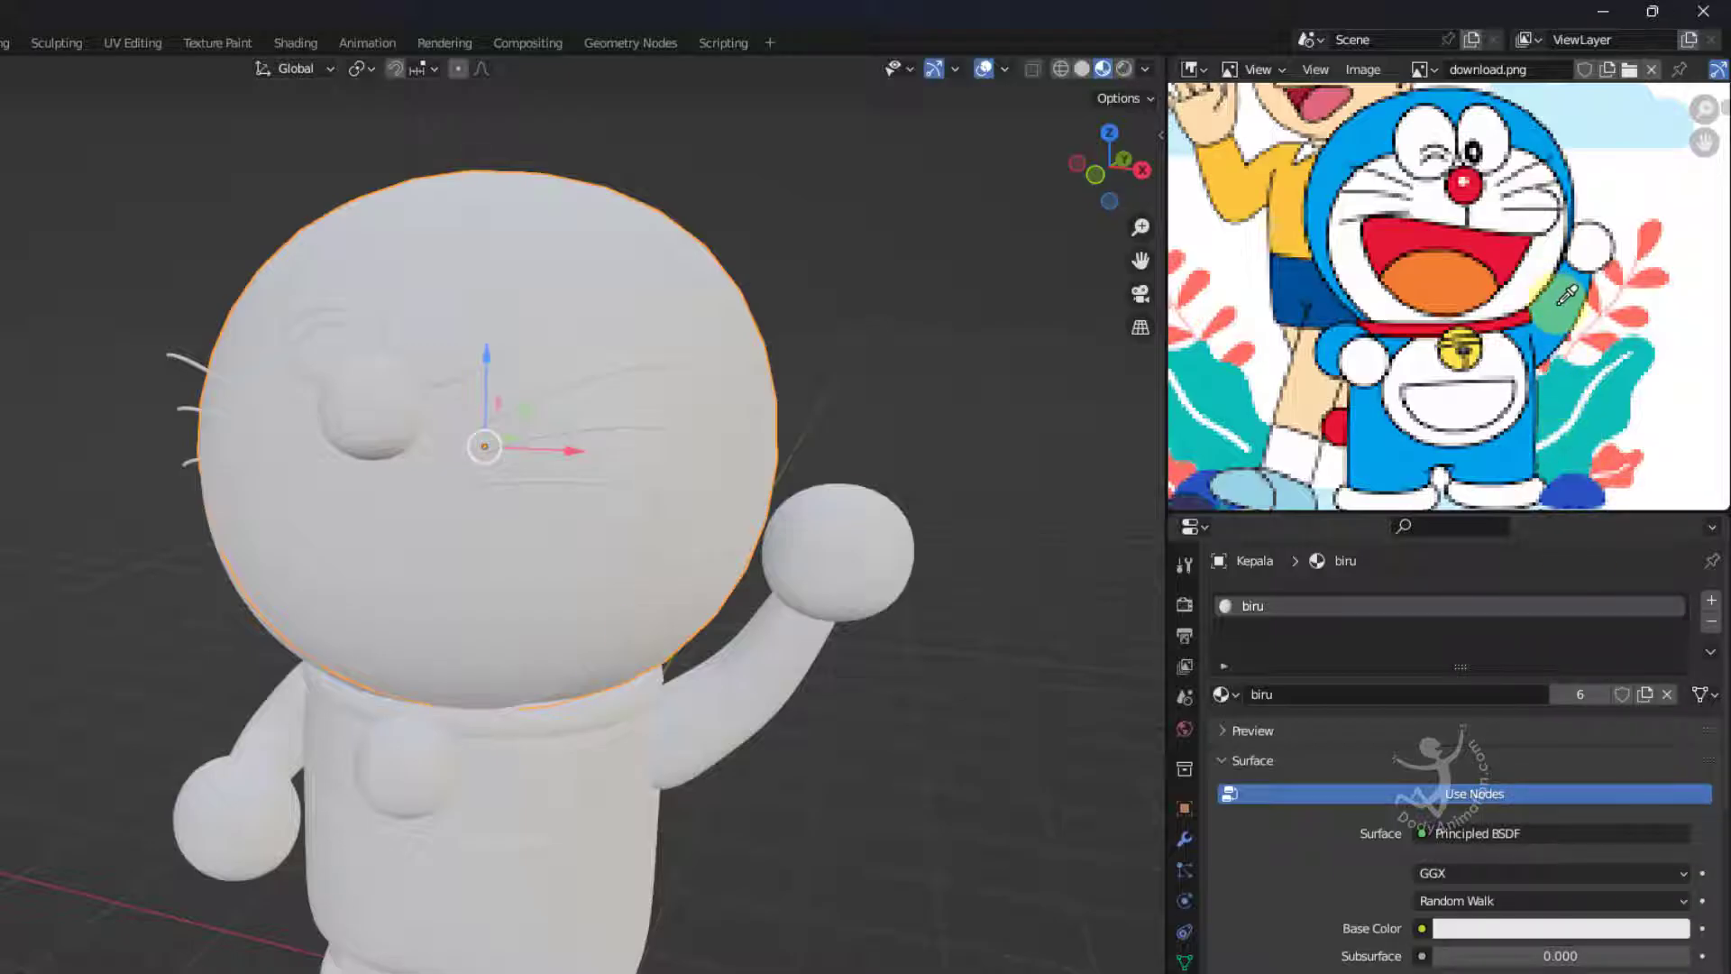
left_click(1551, 290)
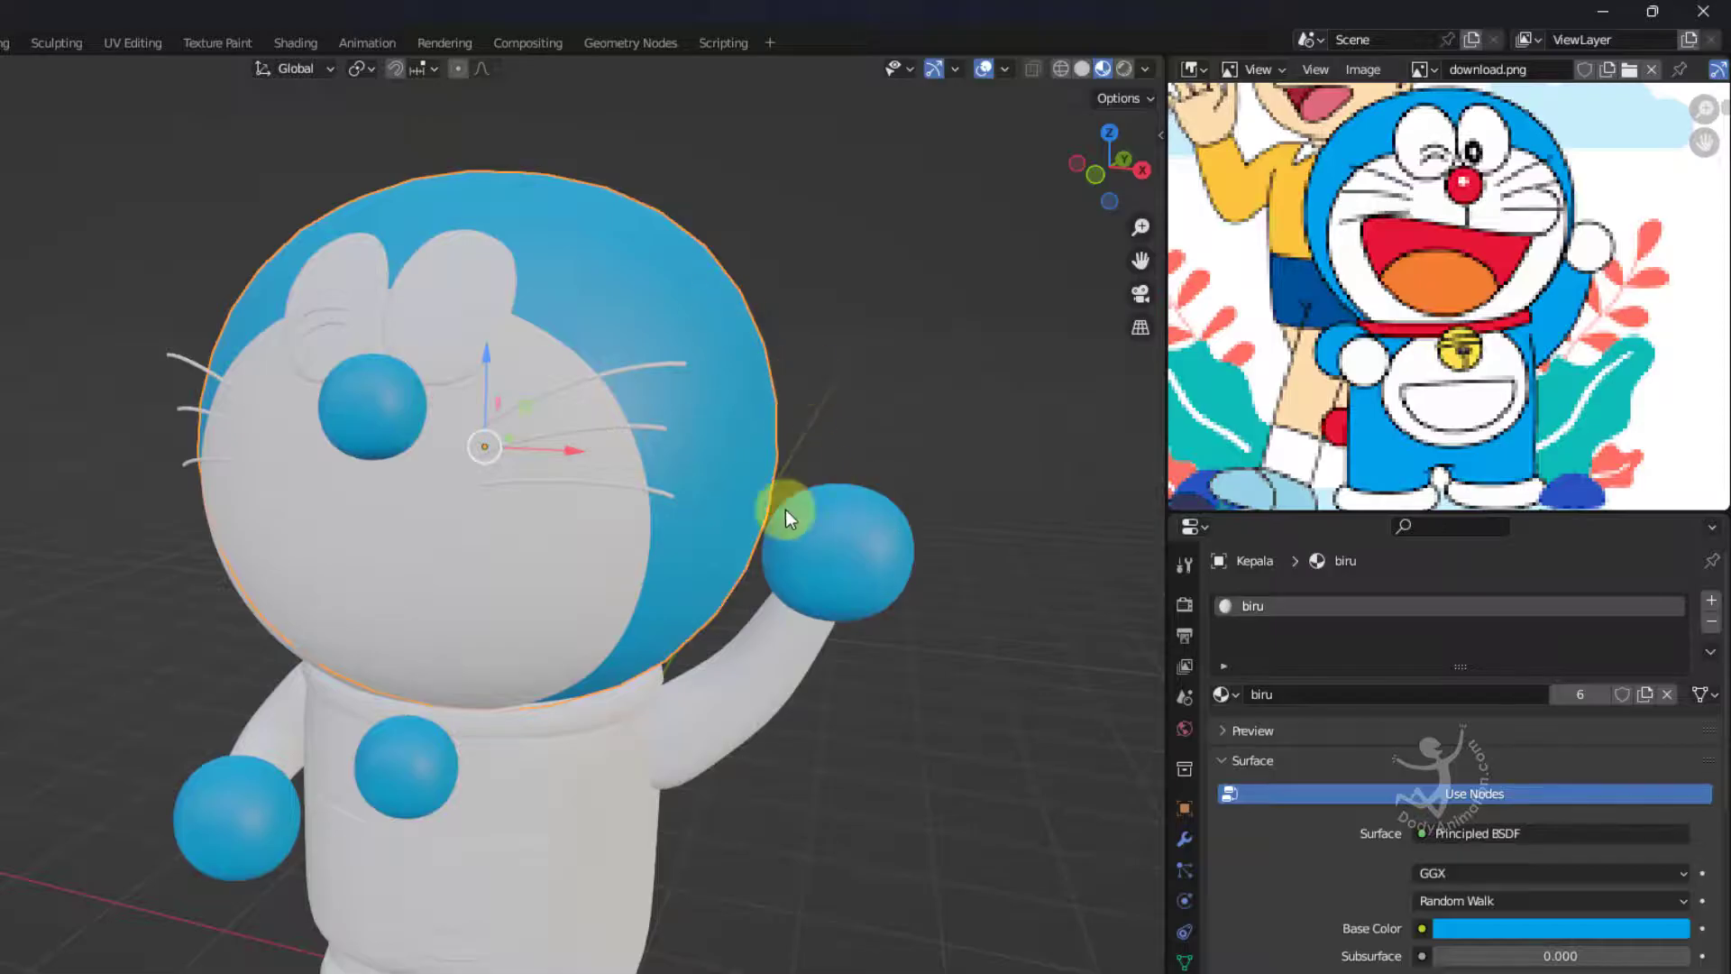
mouse_move(838, 527)
middle_mouse_down()
mouse_move(937, 551)
mouse_move(860, 545)
middle_mouse_up()
scroll(860, 545, "down", 1)
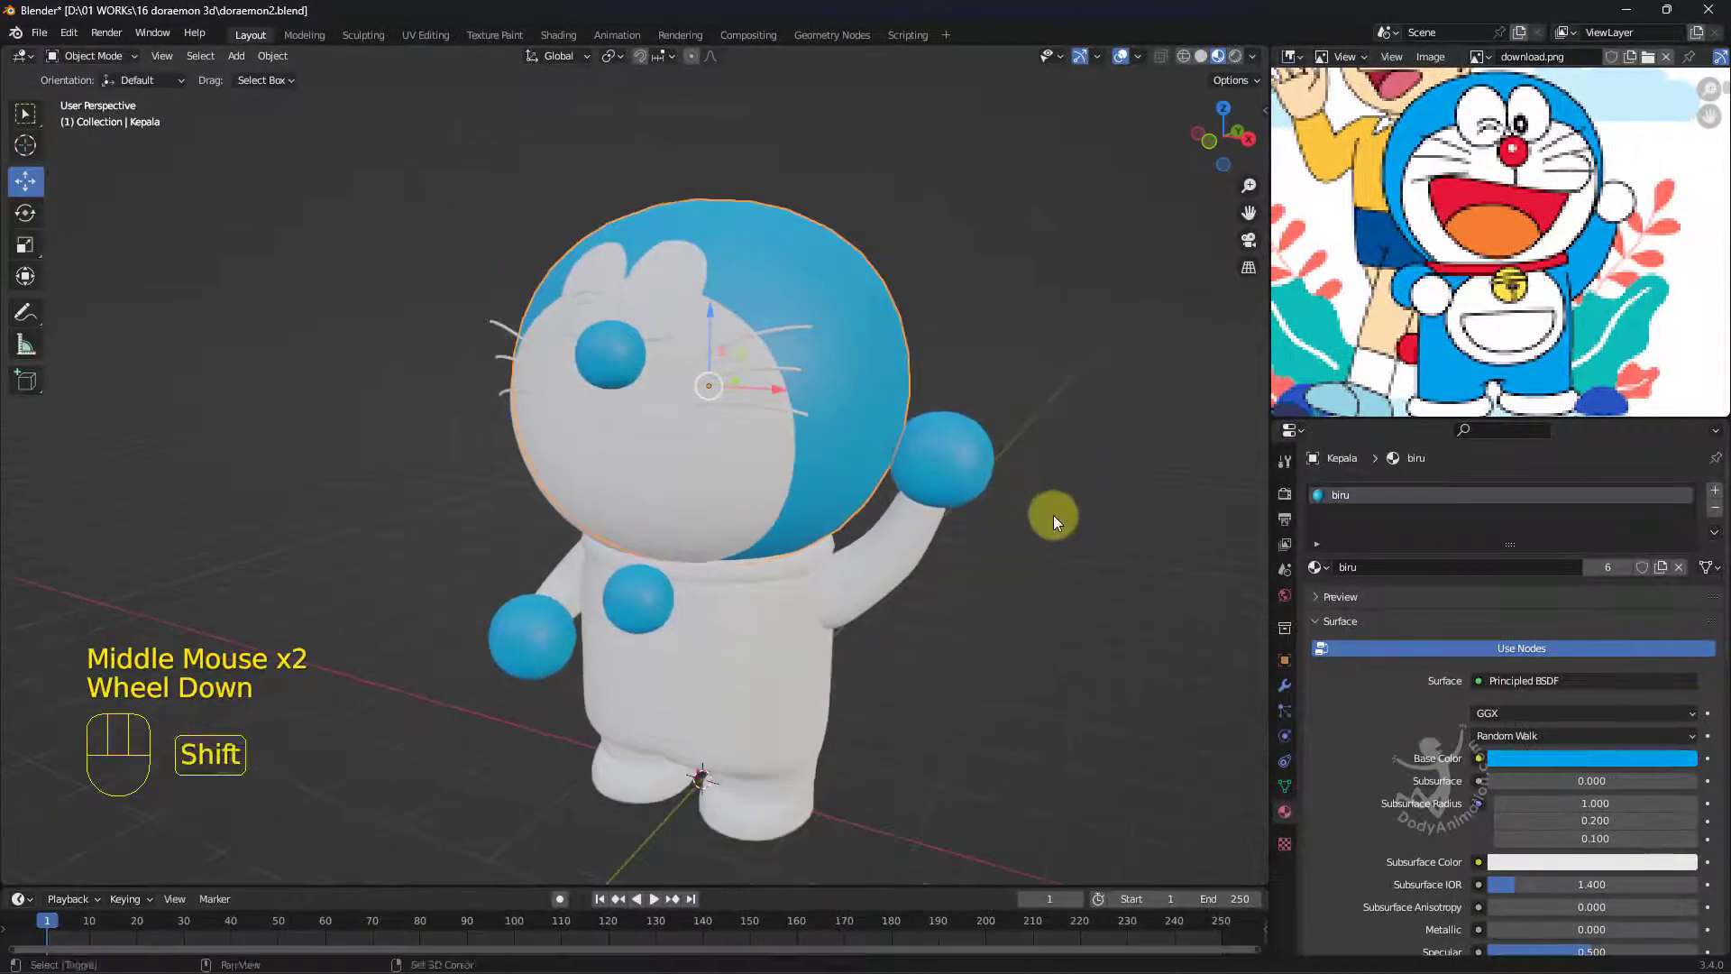
Make the nose's shared biru material a single-user copy and rename it "hidung merah".
middle_click_drag(1053, 515, 1042, 494, "shift")
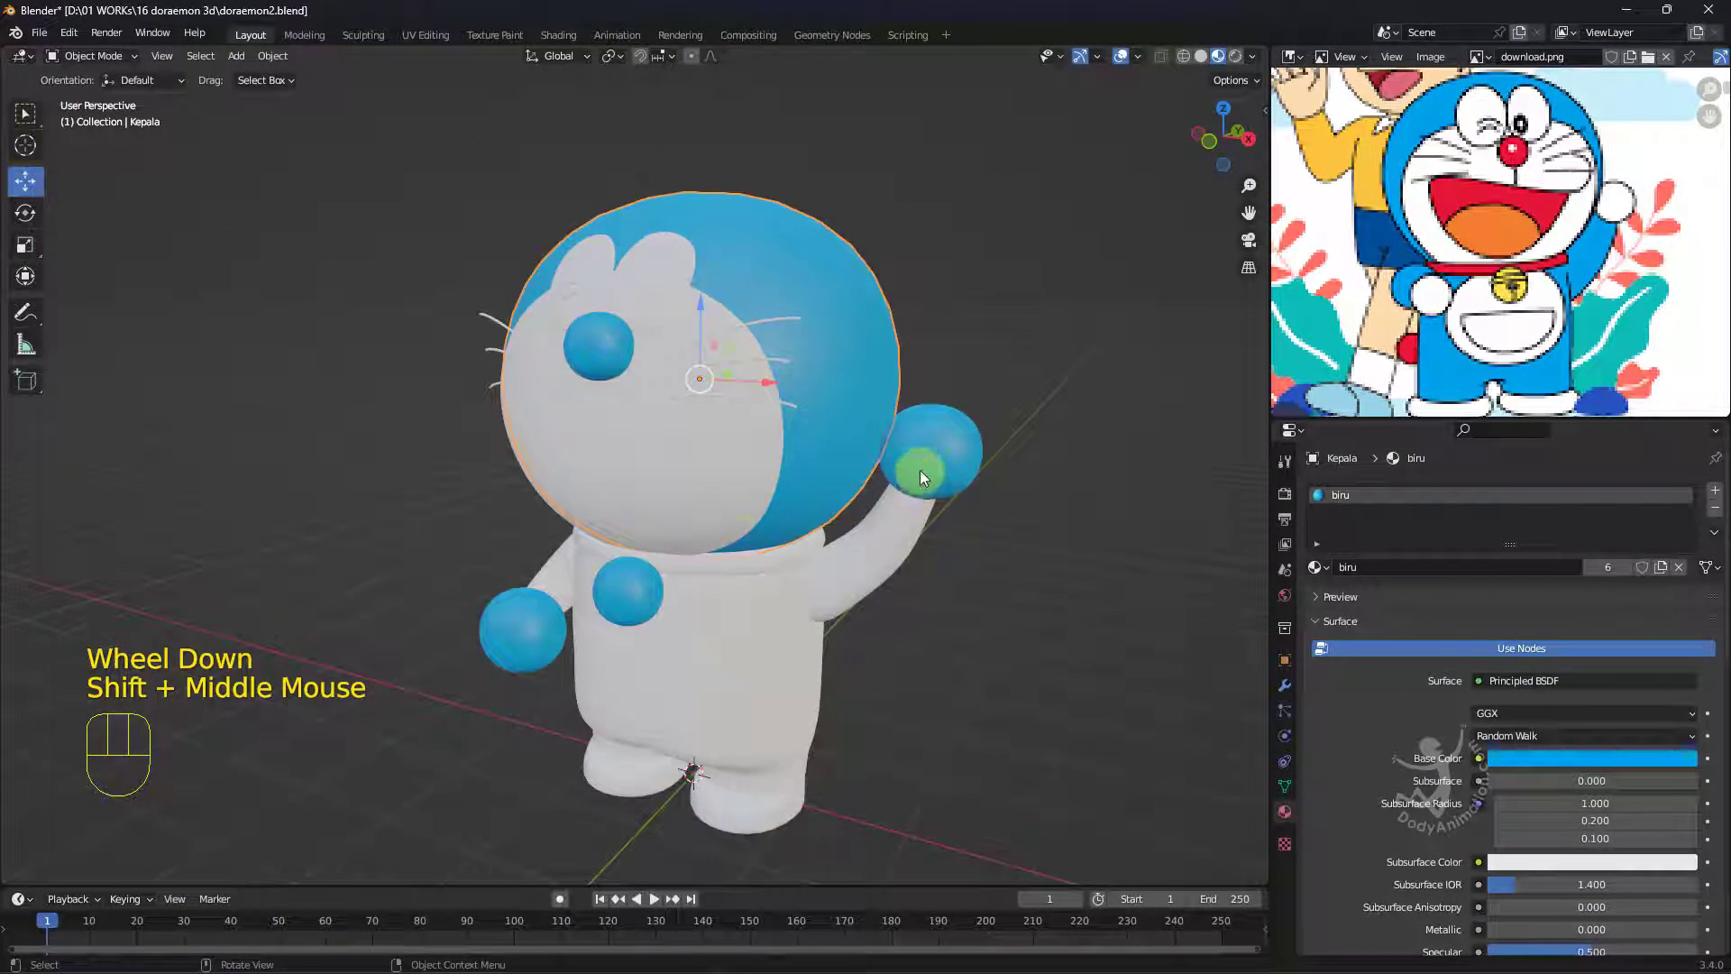
middle_click(657, 577)
mouse_move(618, 353)
middle_mouse_down()
mouse_move(715, 397)
mouse_move(642, 408)
mouse_move(694, 438)
mouse_move(630, 359)
middle_mouse_up()
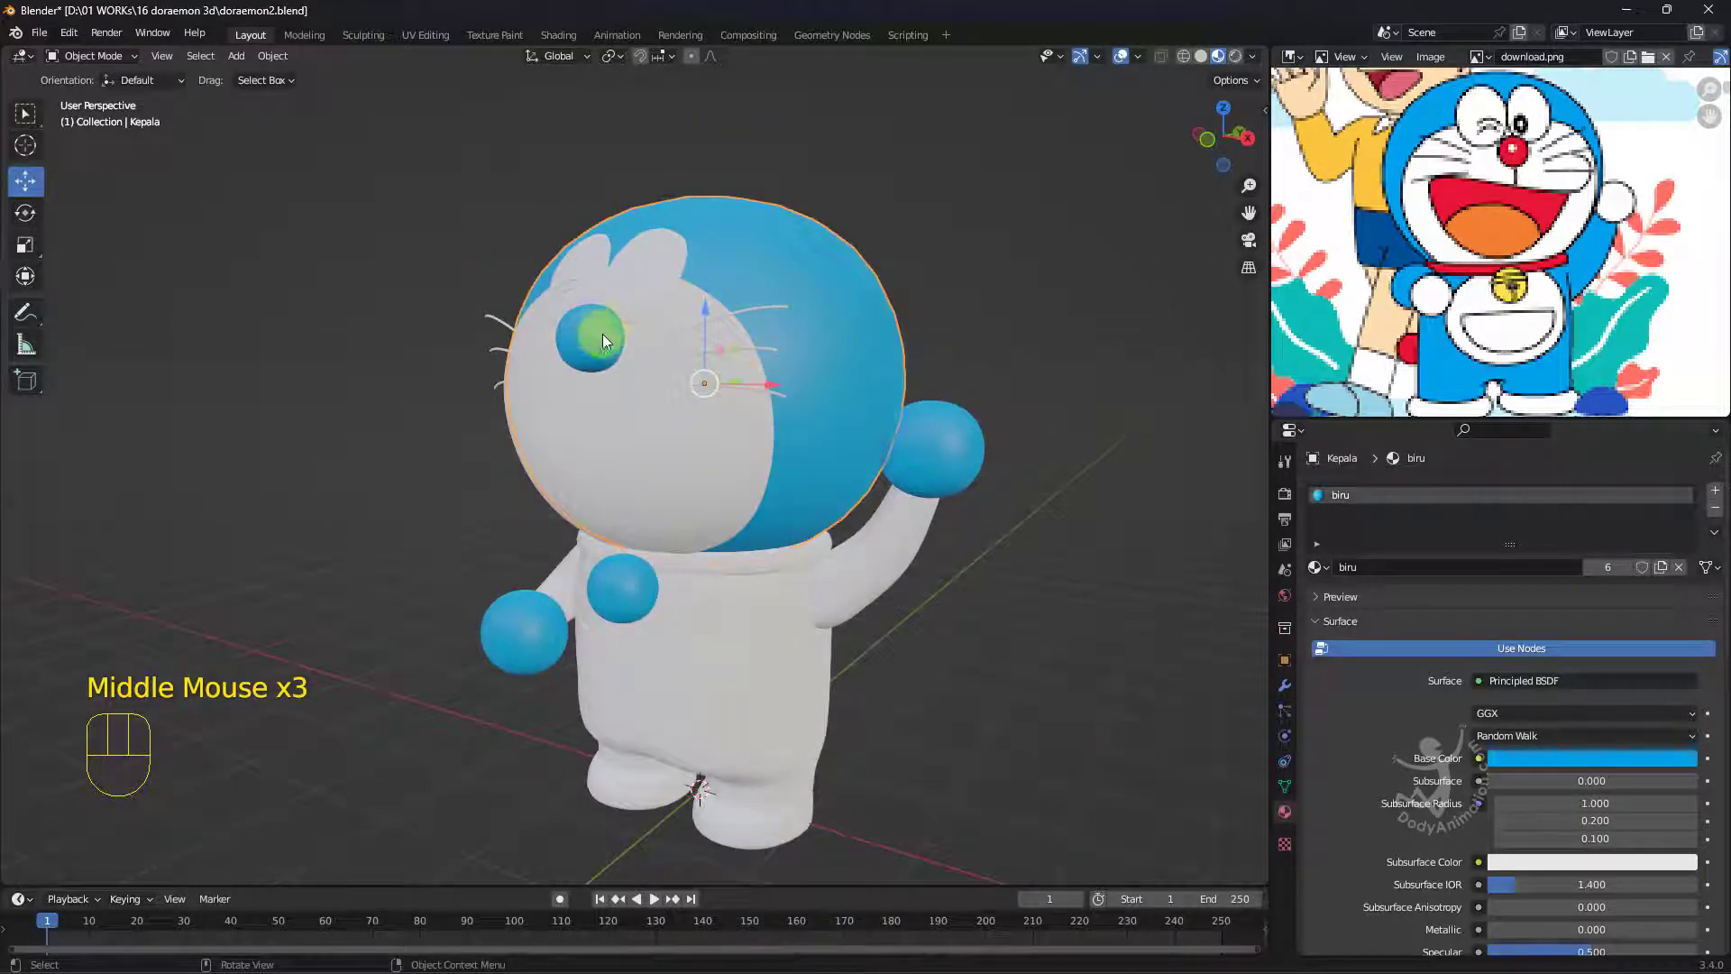
left_click(635, 315)
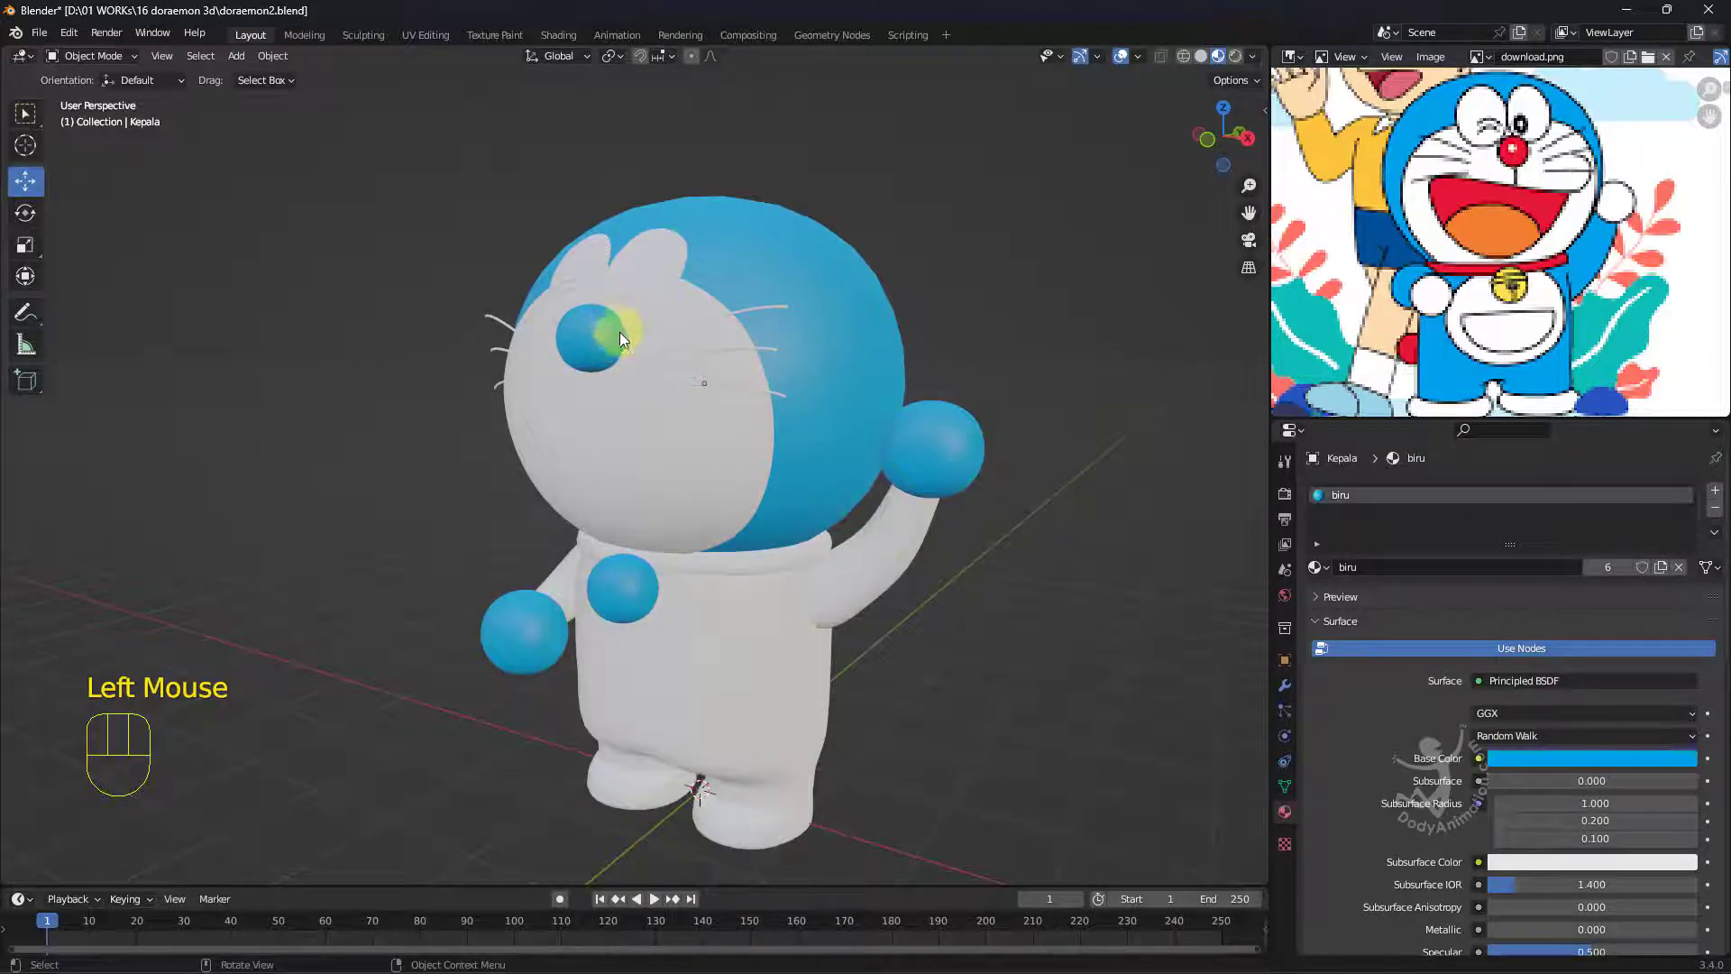
middle_click_drag(619, 332, 736, 403)
mouse_move(842, 409)
middle_mouse_down()
mouse_move(814, 410)
mouse_move(853, 390)
middle_mouse_up()
middle_click_drag(858, 396, 793, 464)
scroll(811, 406, "up", 1)
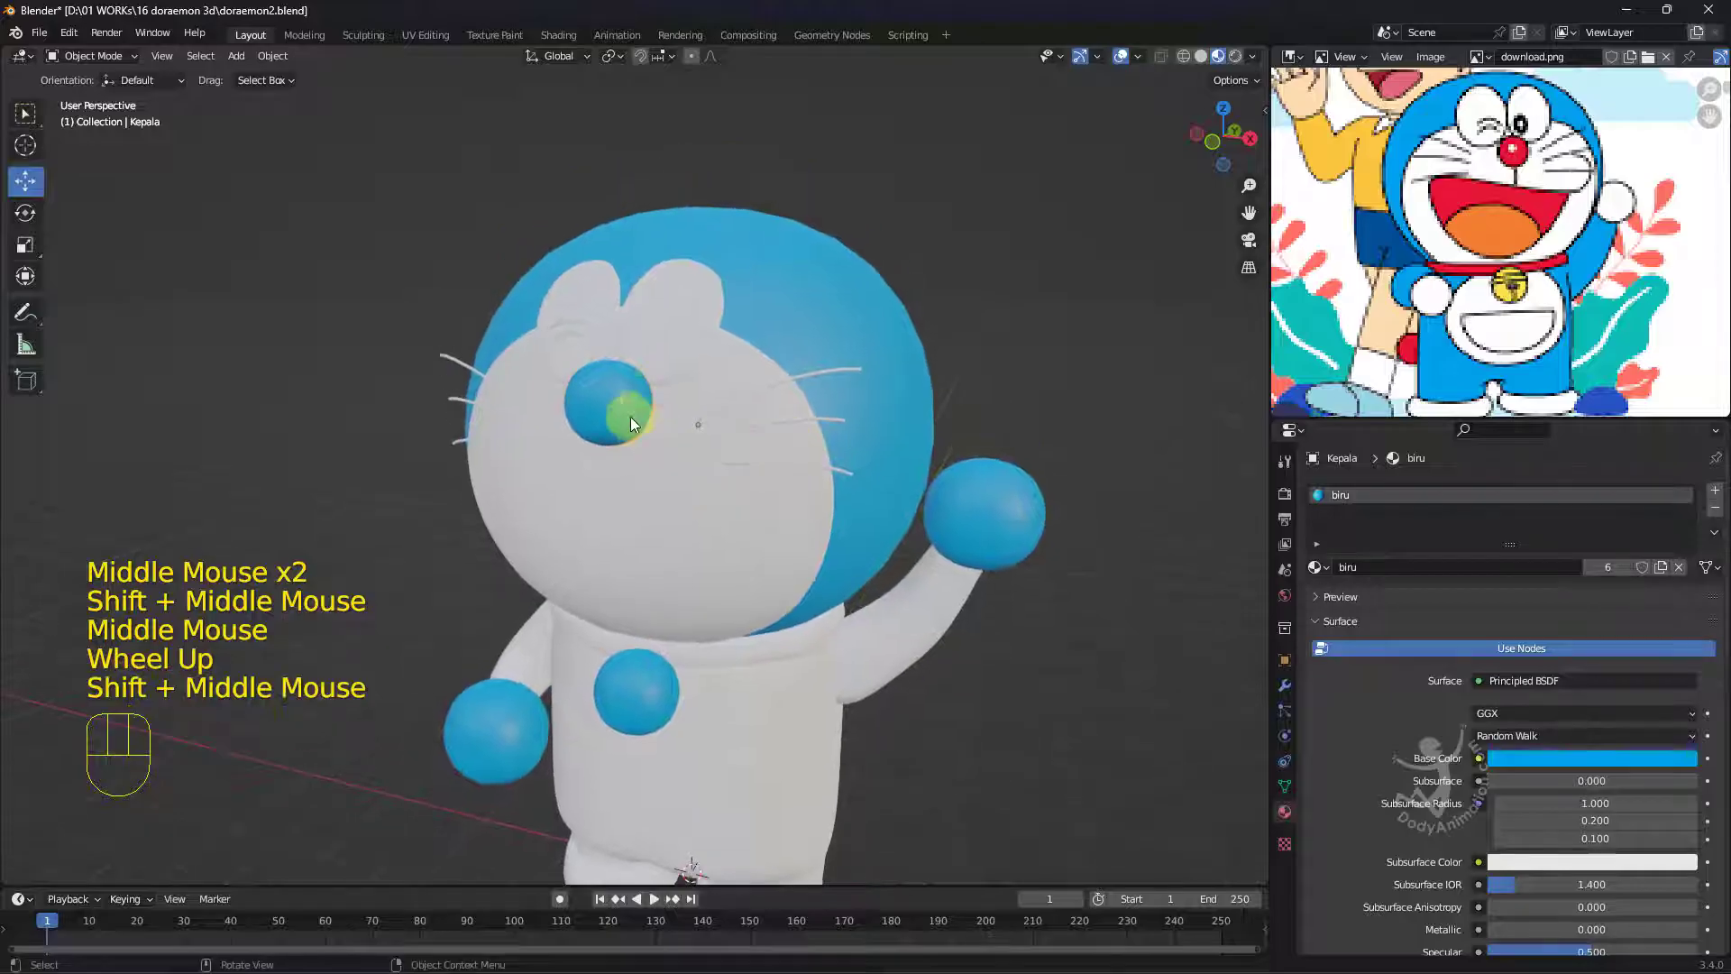
left_click(621, 393)
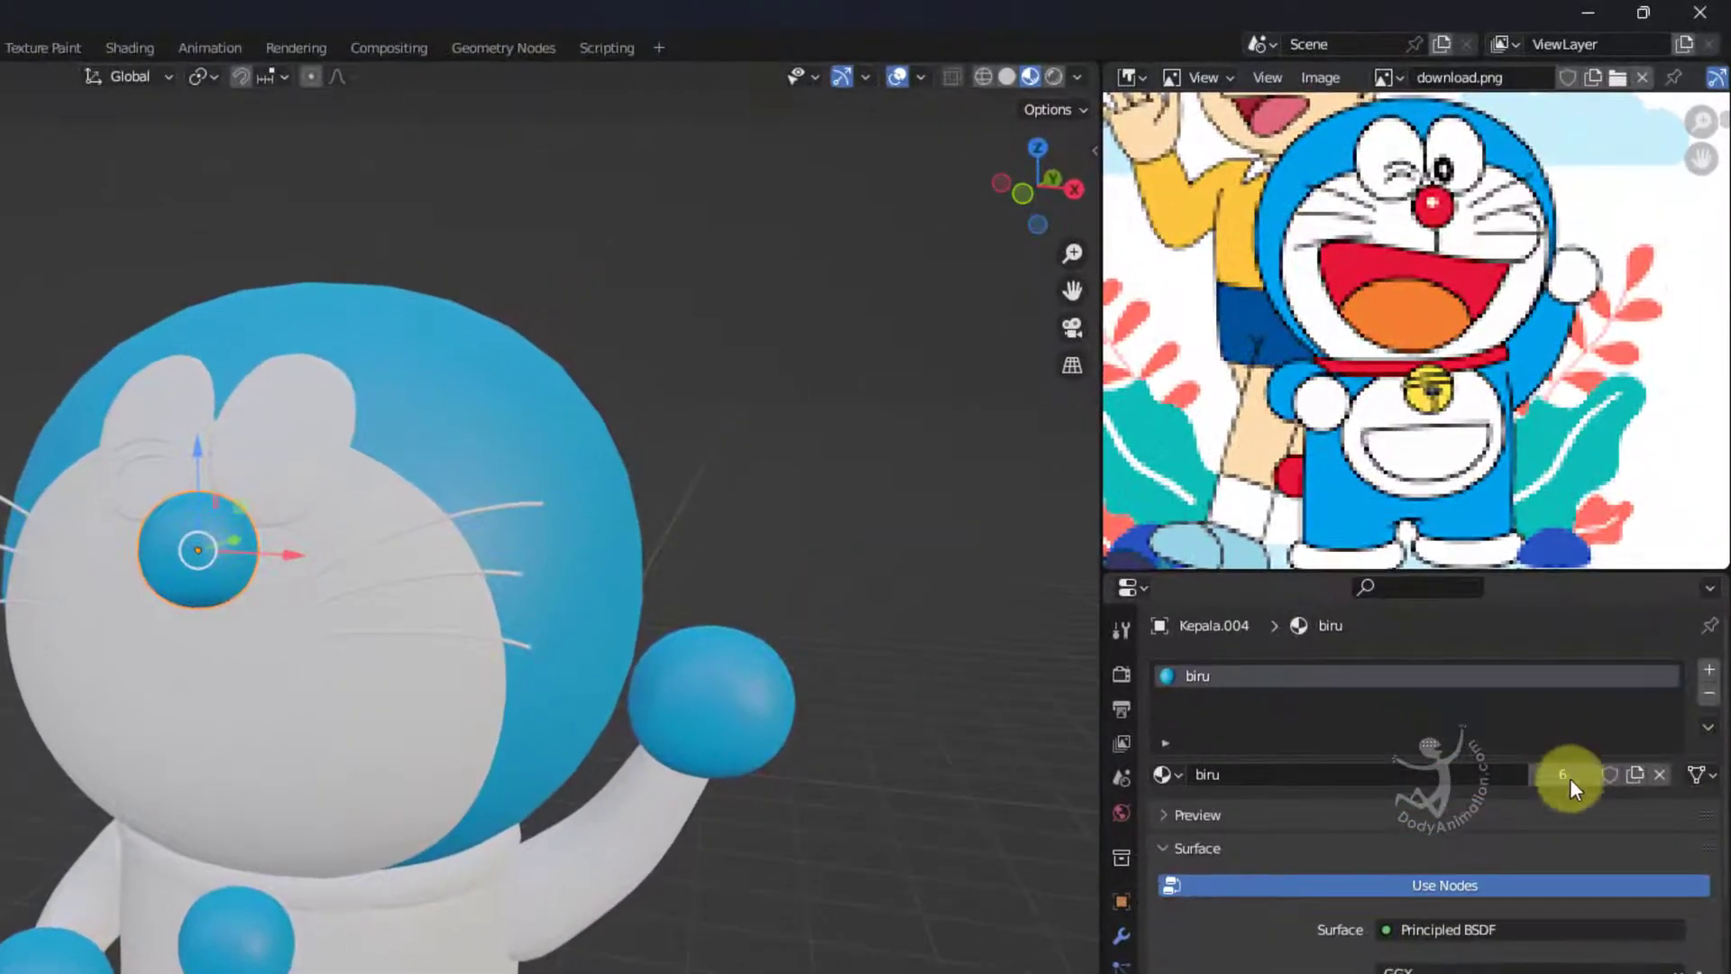
left_click(1562, 776)
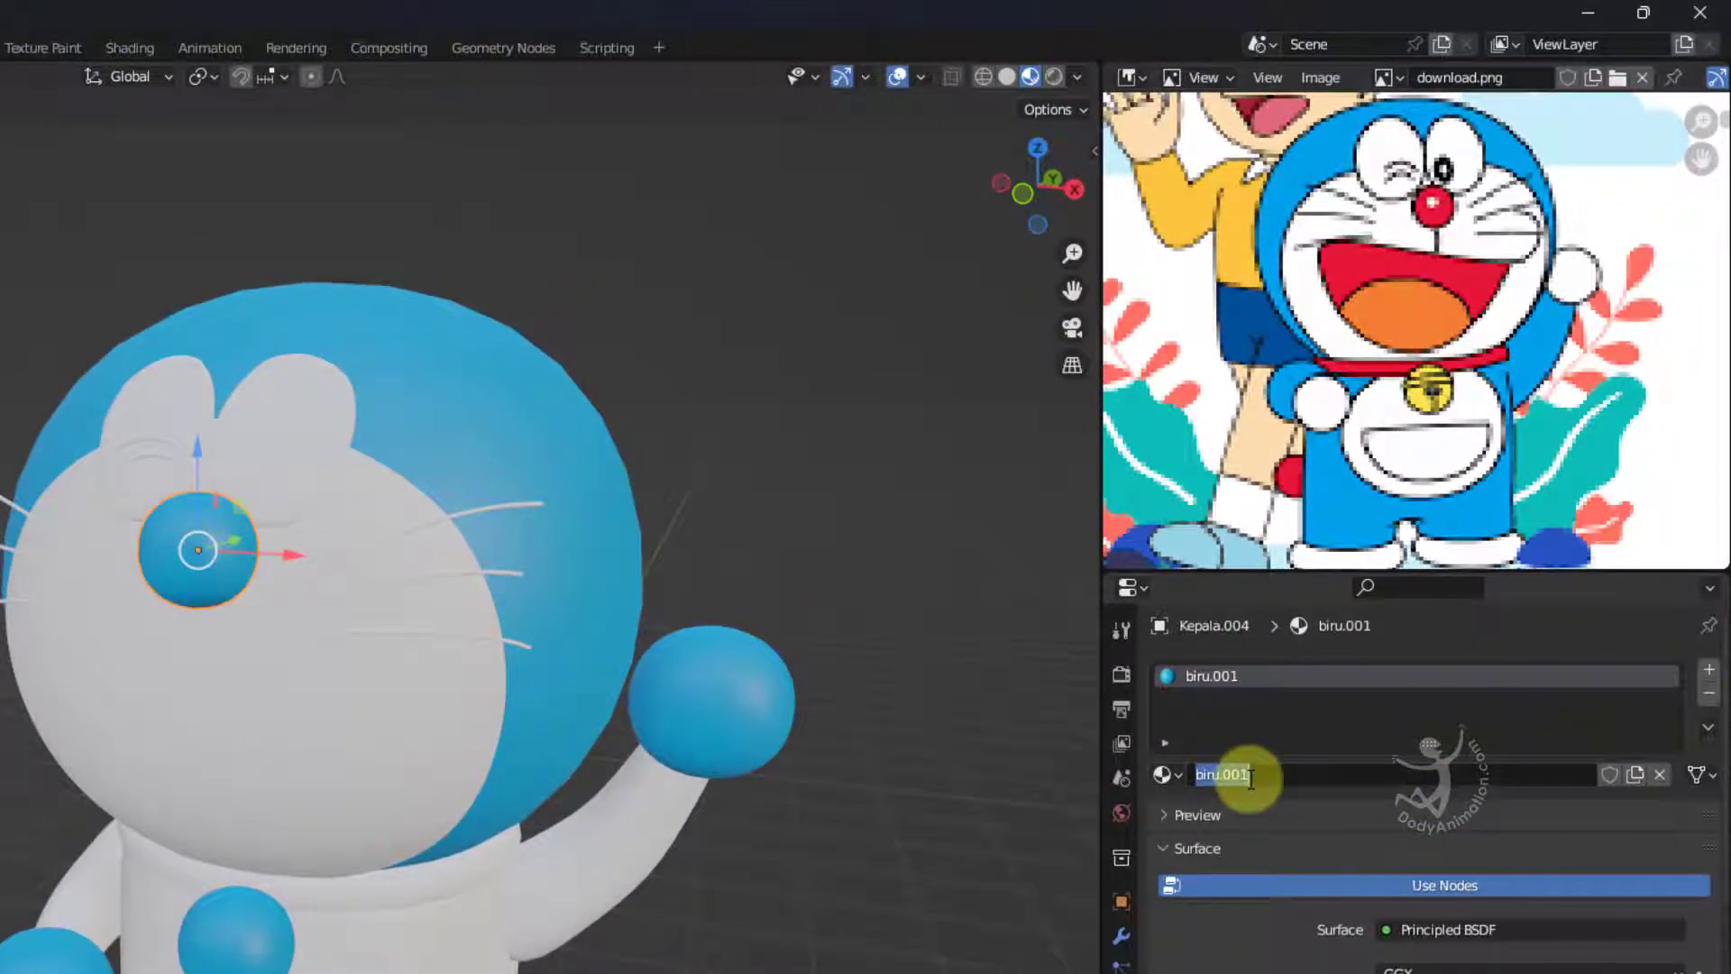
type("hidung merah")
key("Return")
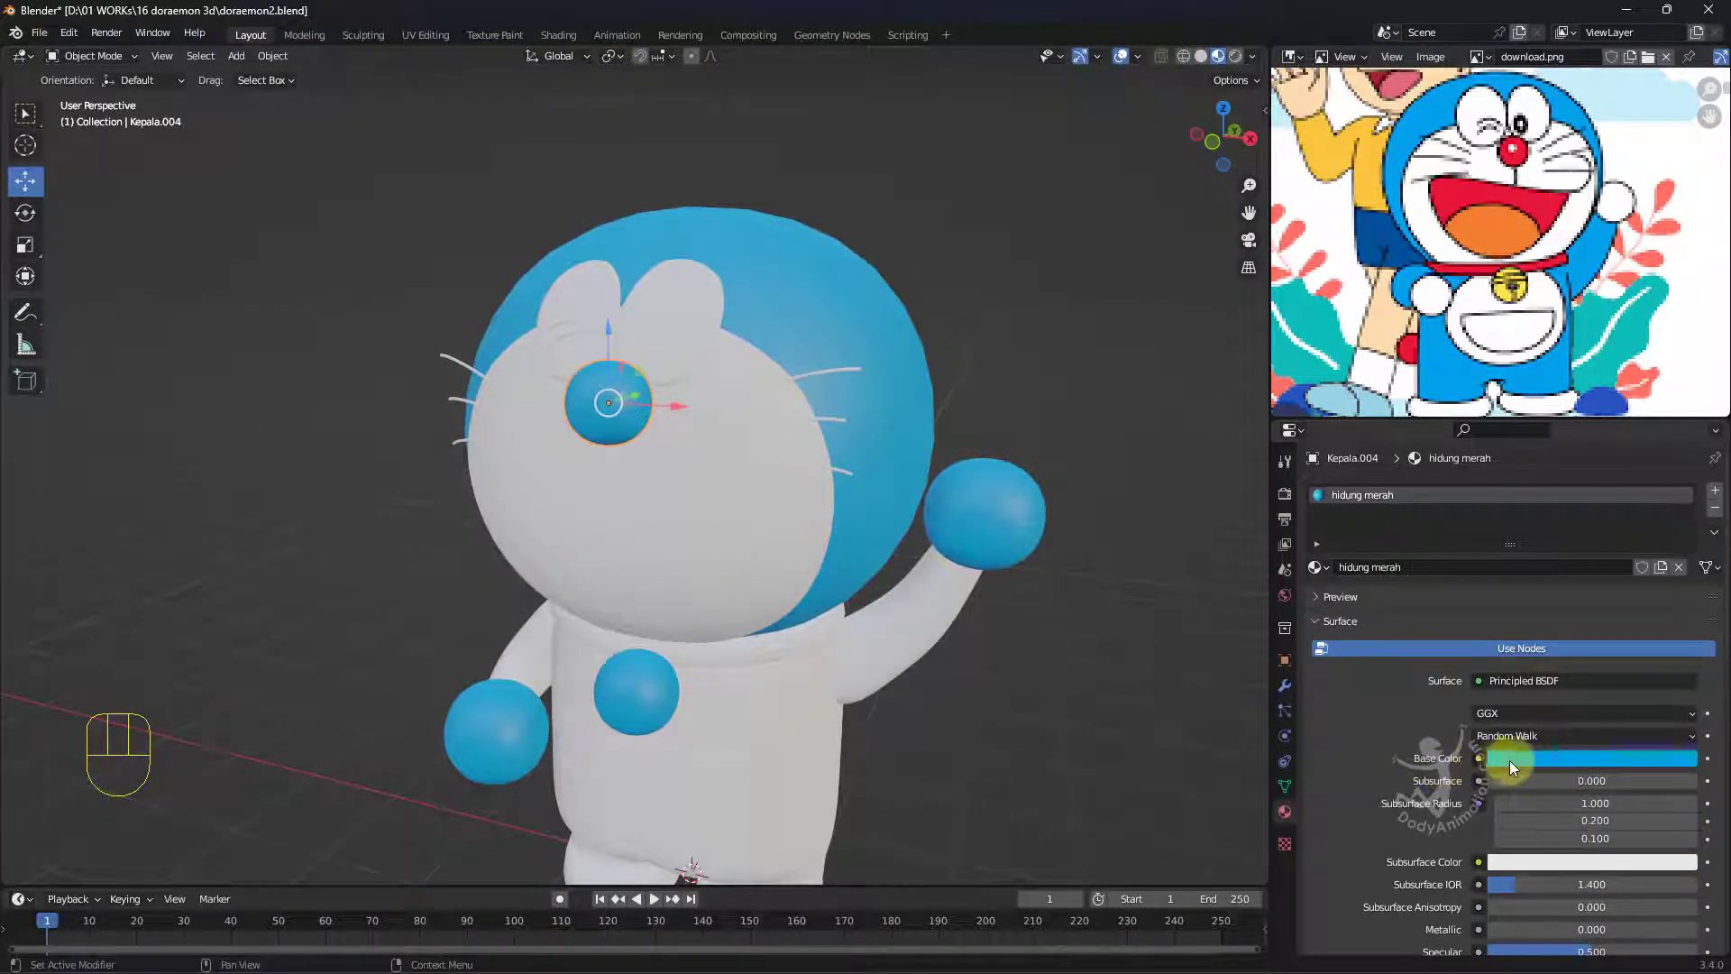
Set the hidung merah material's base color to the red sampled from the nose in the reference image.
left_click(1555, 757)
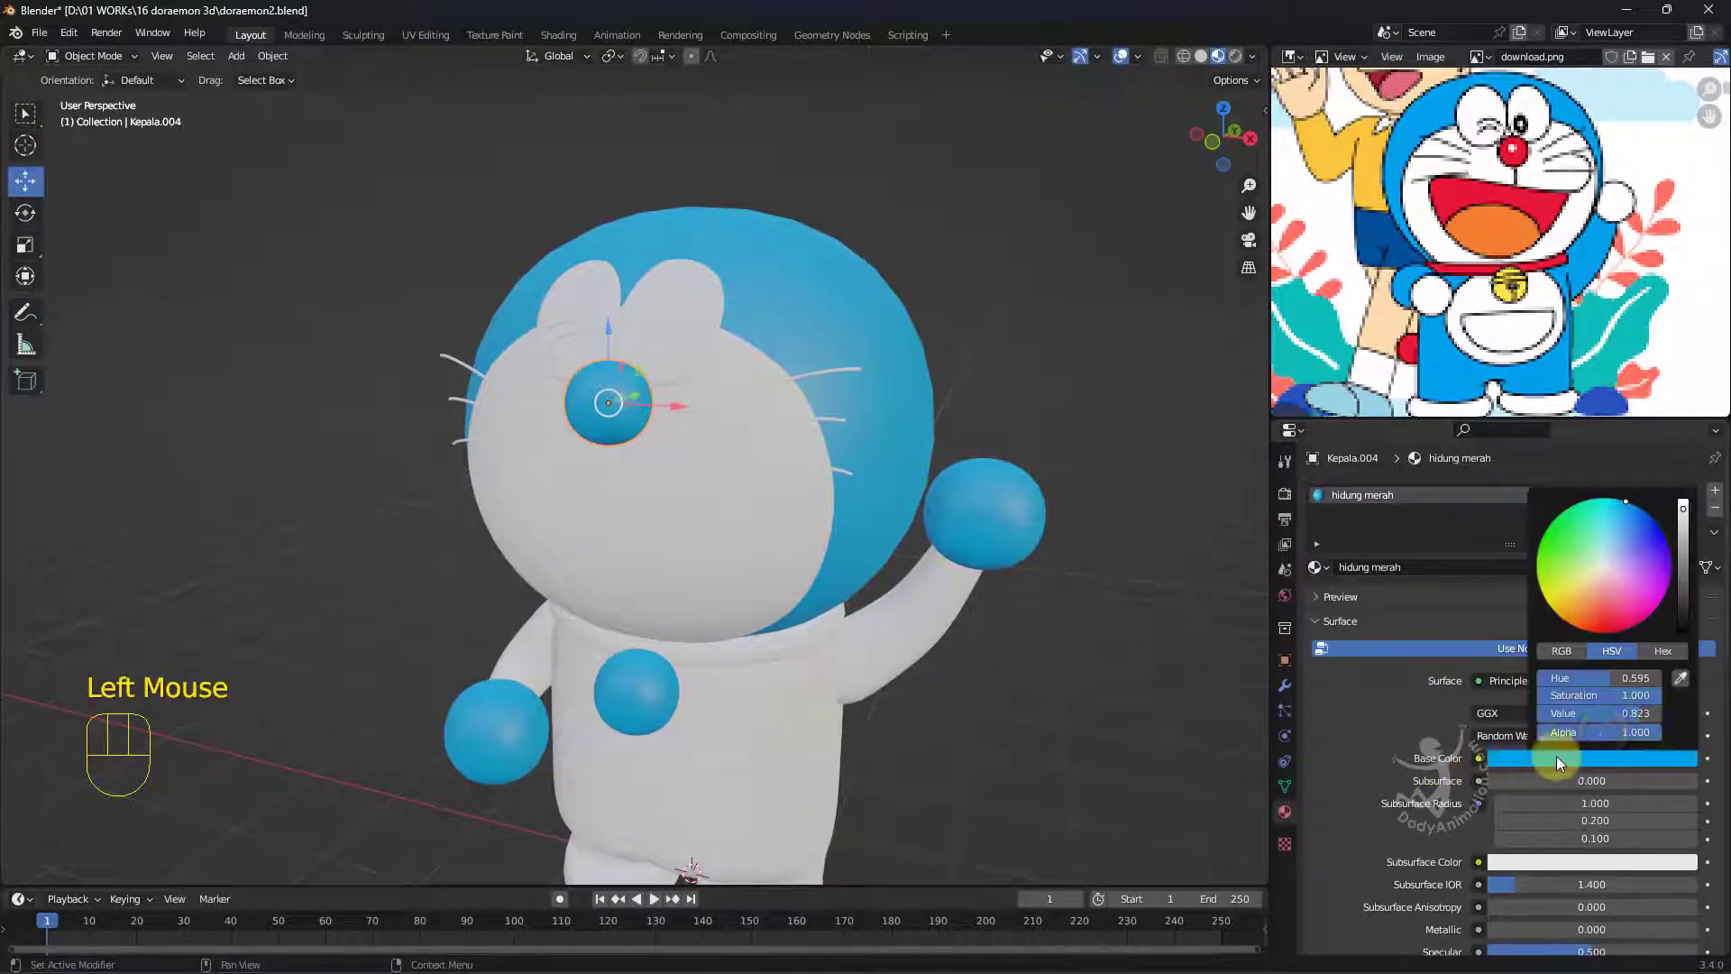
left_click(1679, 677)
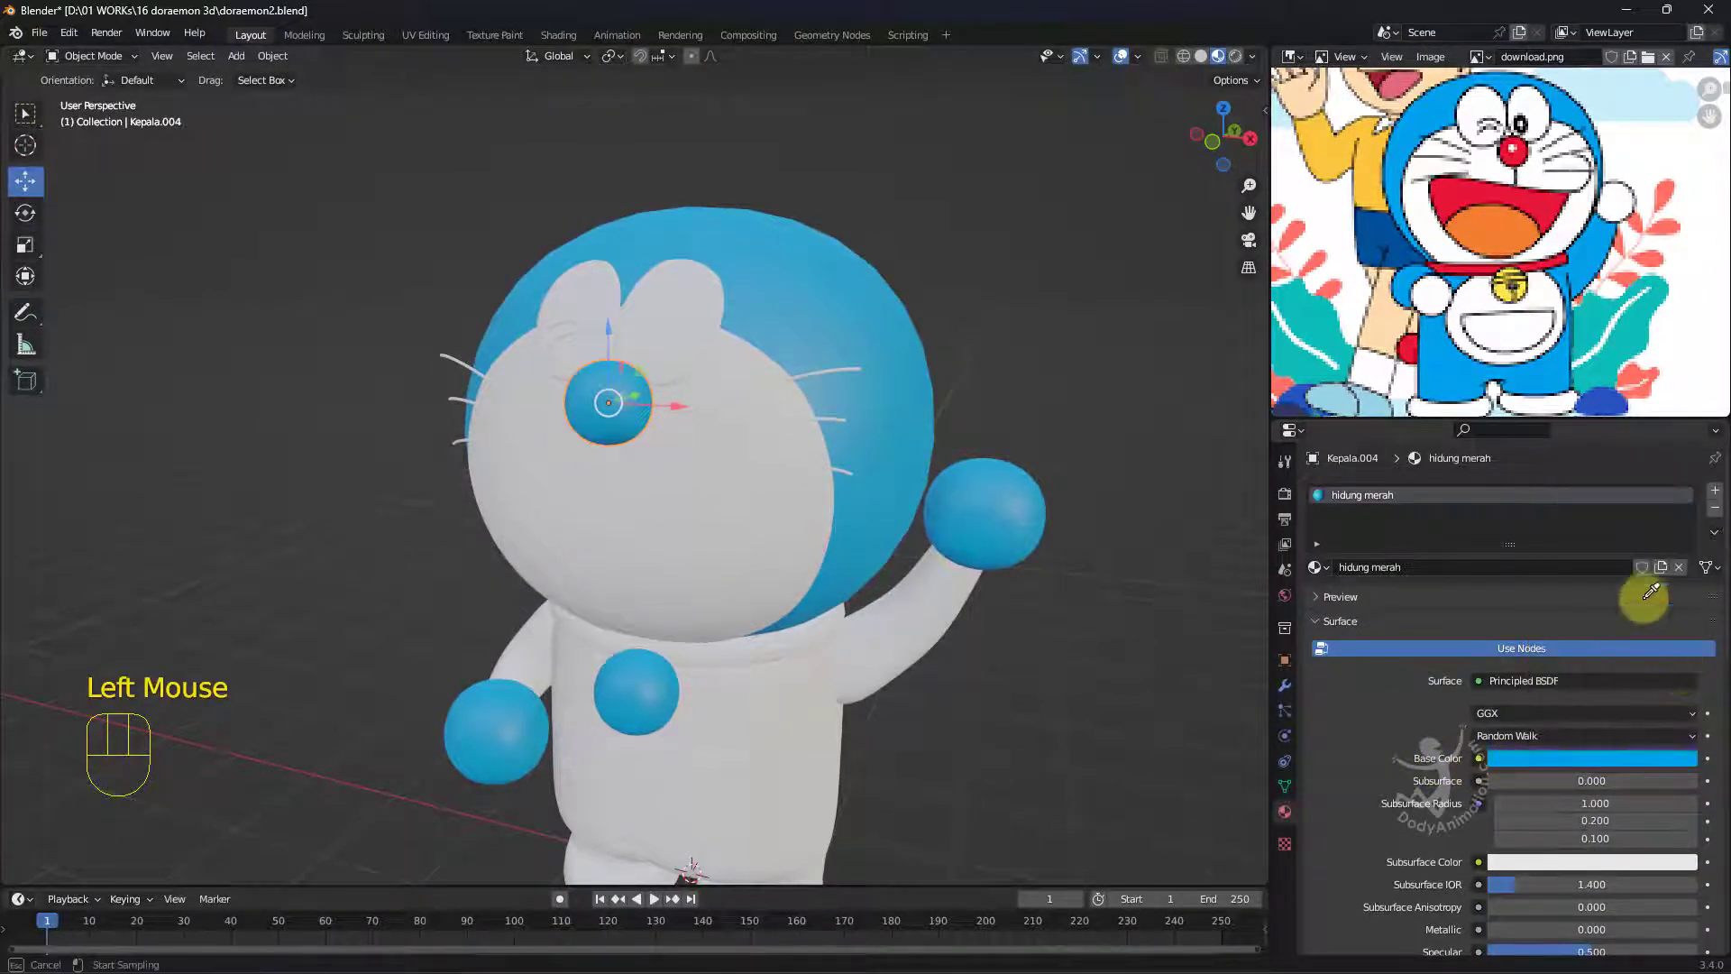
left_click(1514, 155)
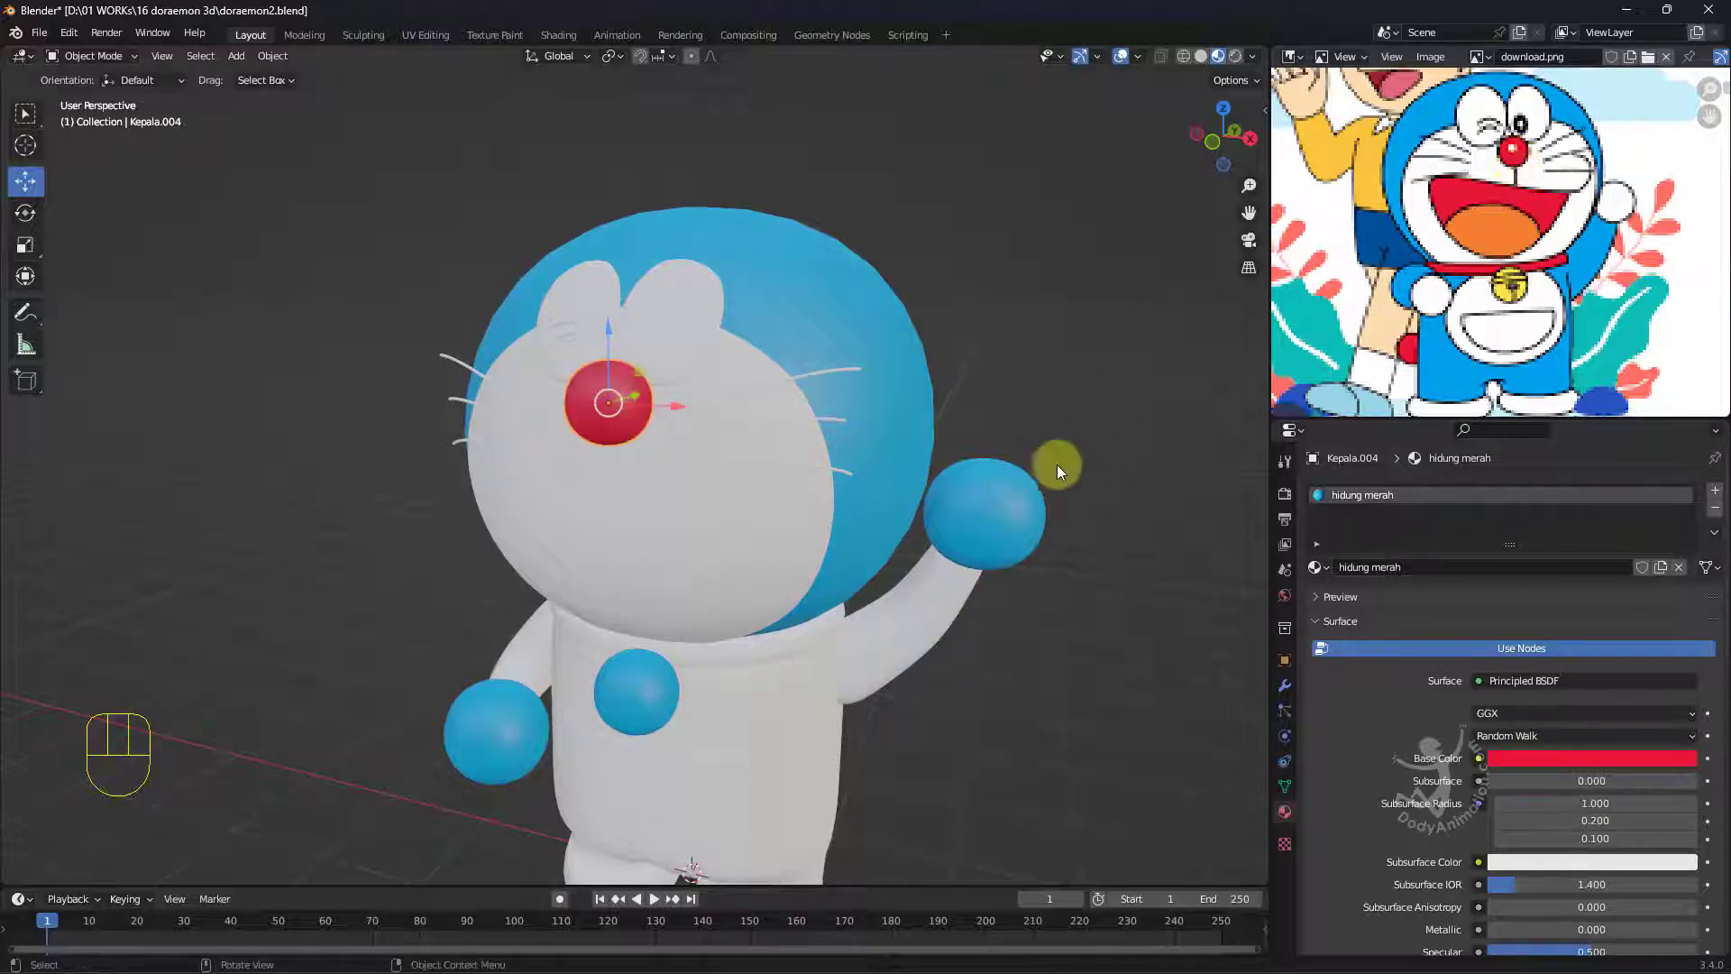
Create a new material for the eye whites and name it "putih".
middle_click_drag(1056, 465, 851, 458)
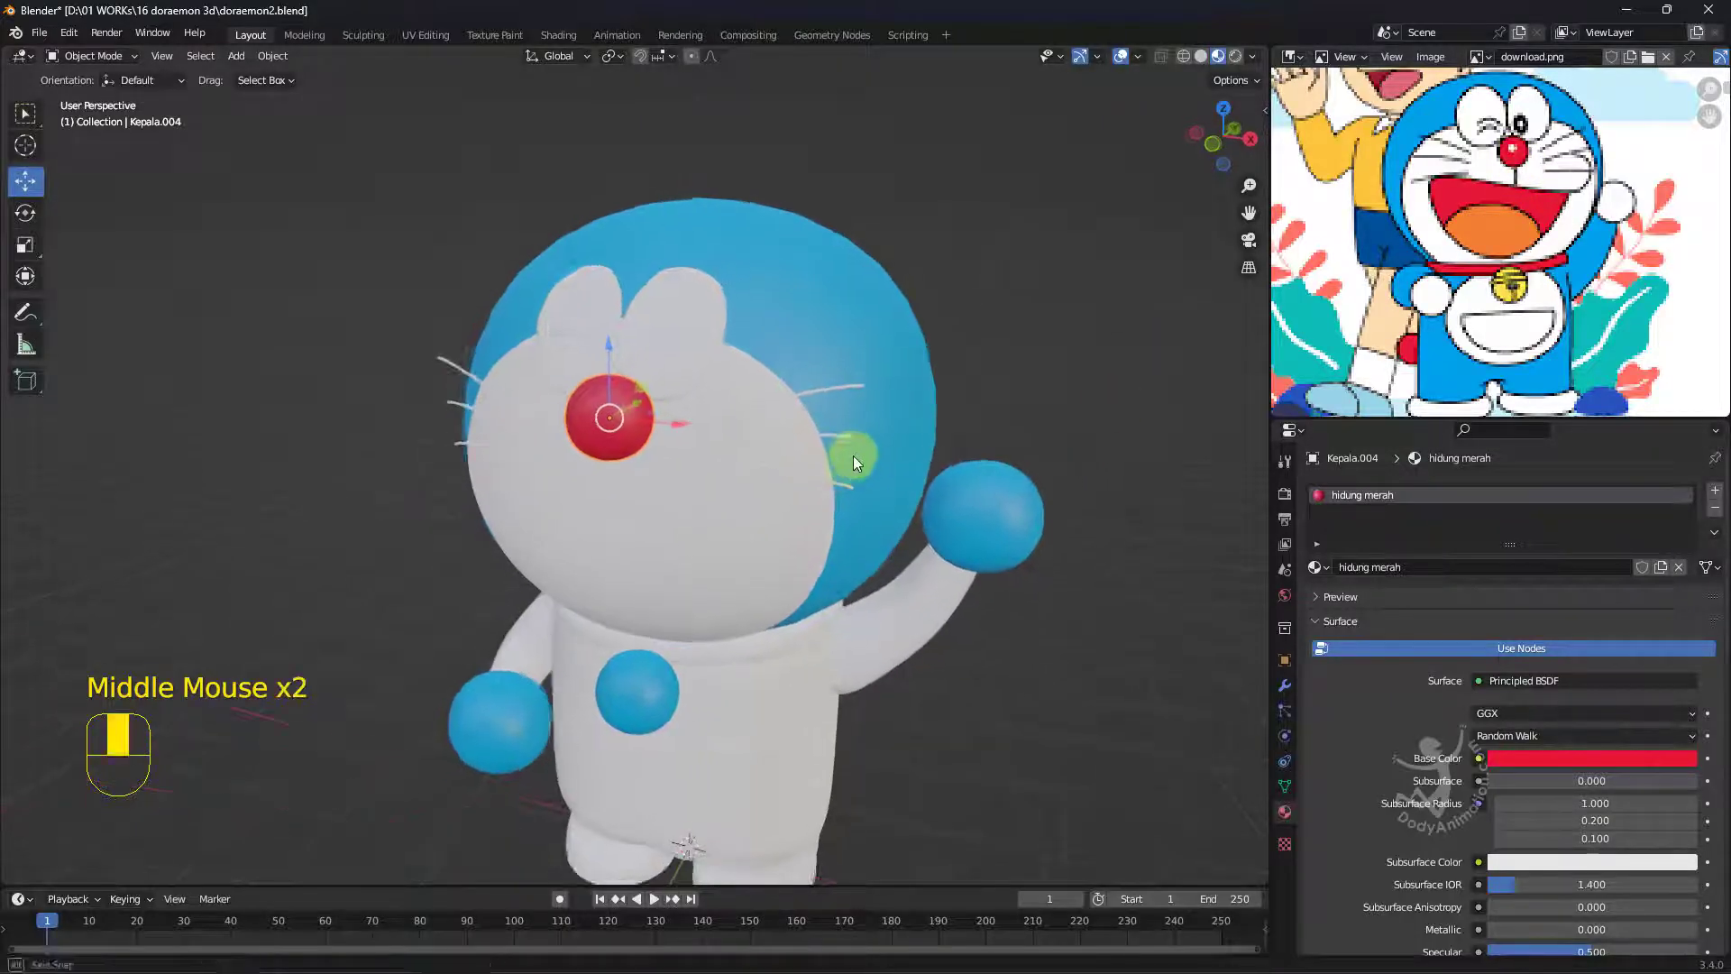
scroll(851, 458, "up", 2)
left_click(745, 186)
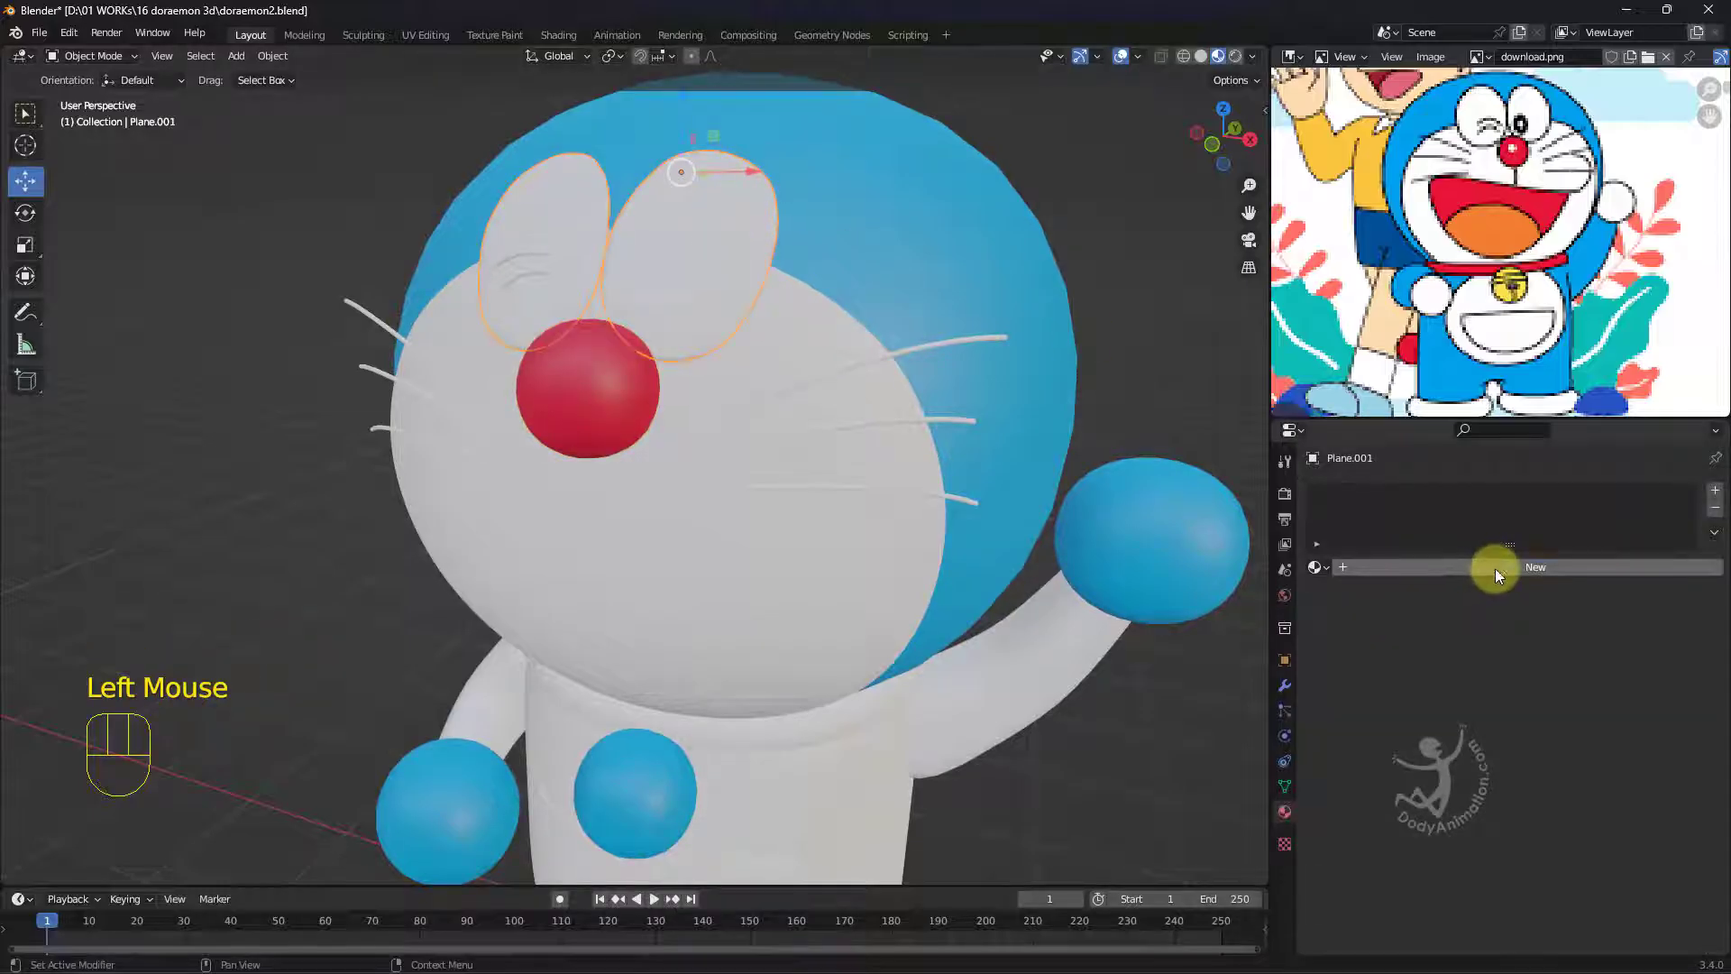
left_click(1495, 568)
left_click(1418, 568)
type("putih")
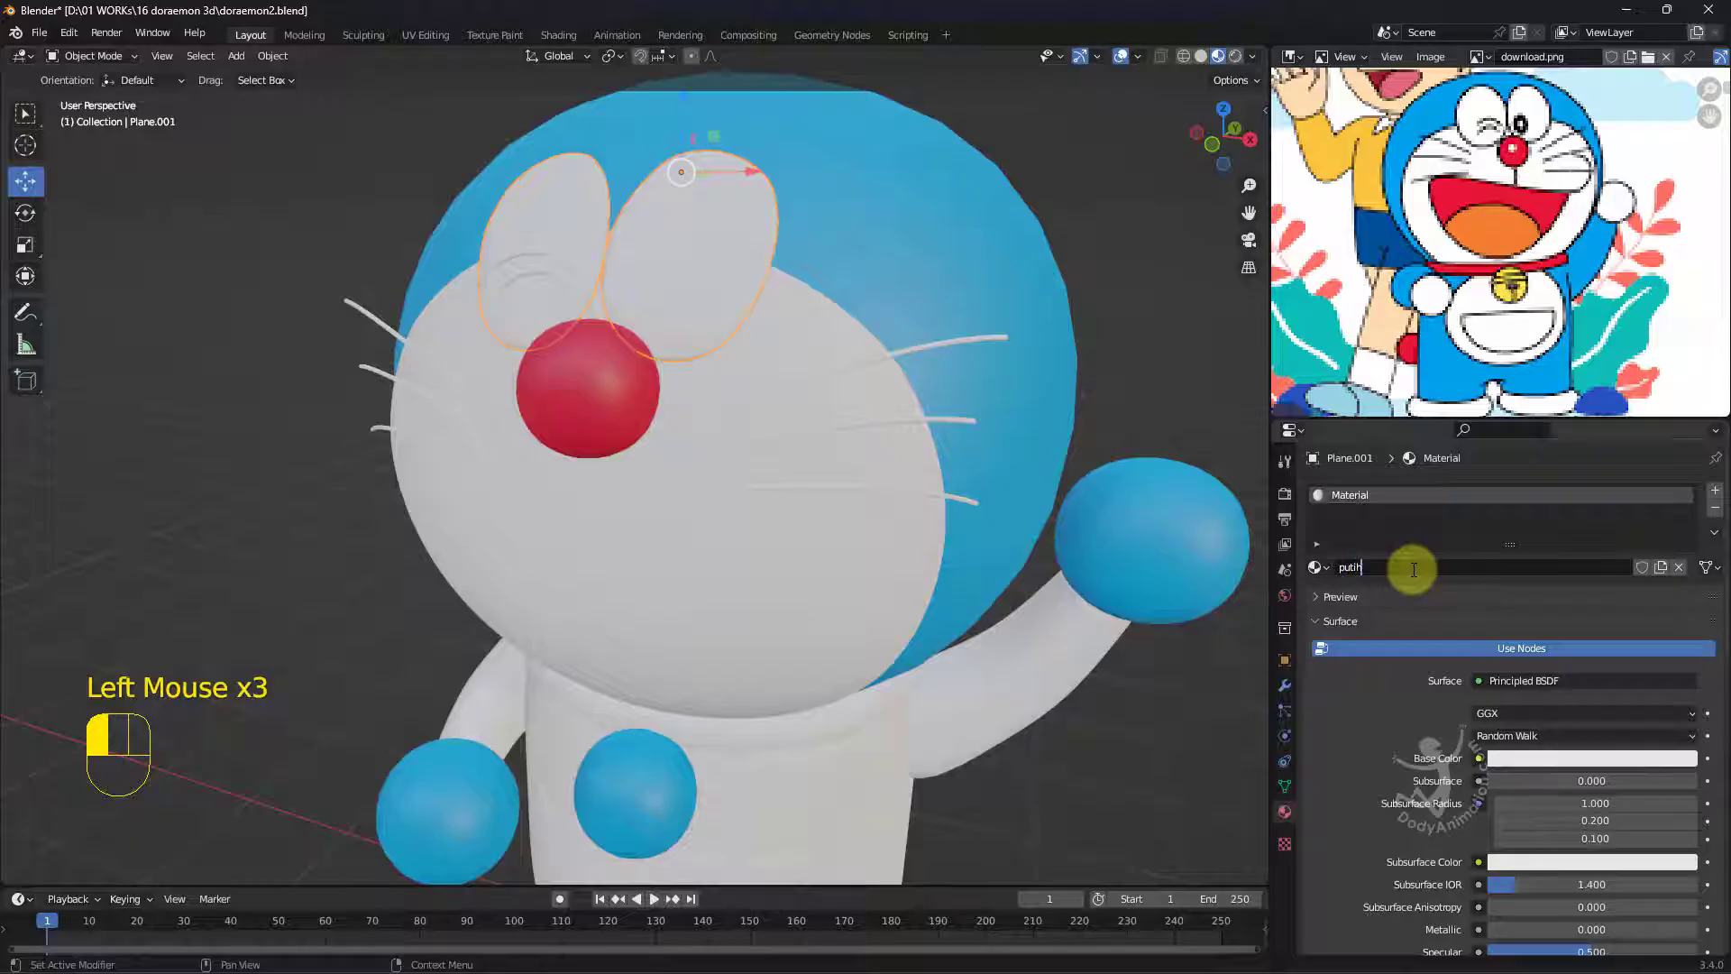
key("Return")
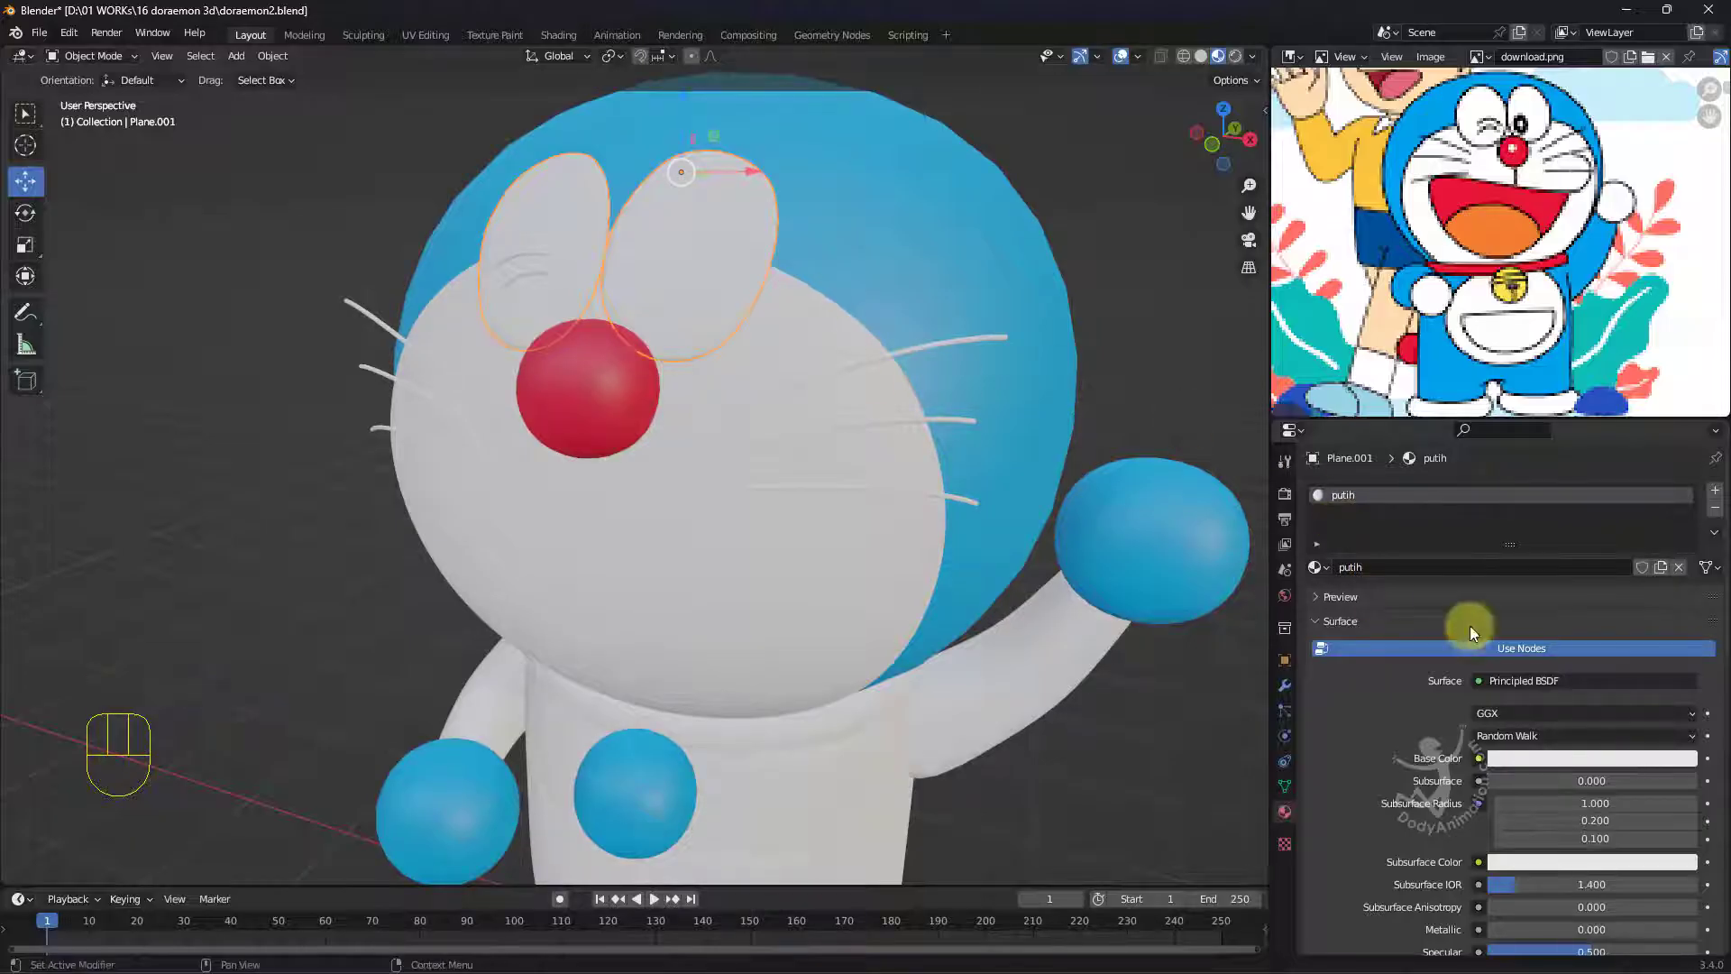
Create a new material for the whiskers and name it "hitam".
middle_click_drag(750, 446, 630, 361)
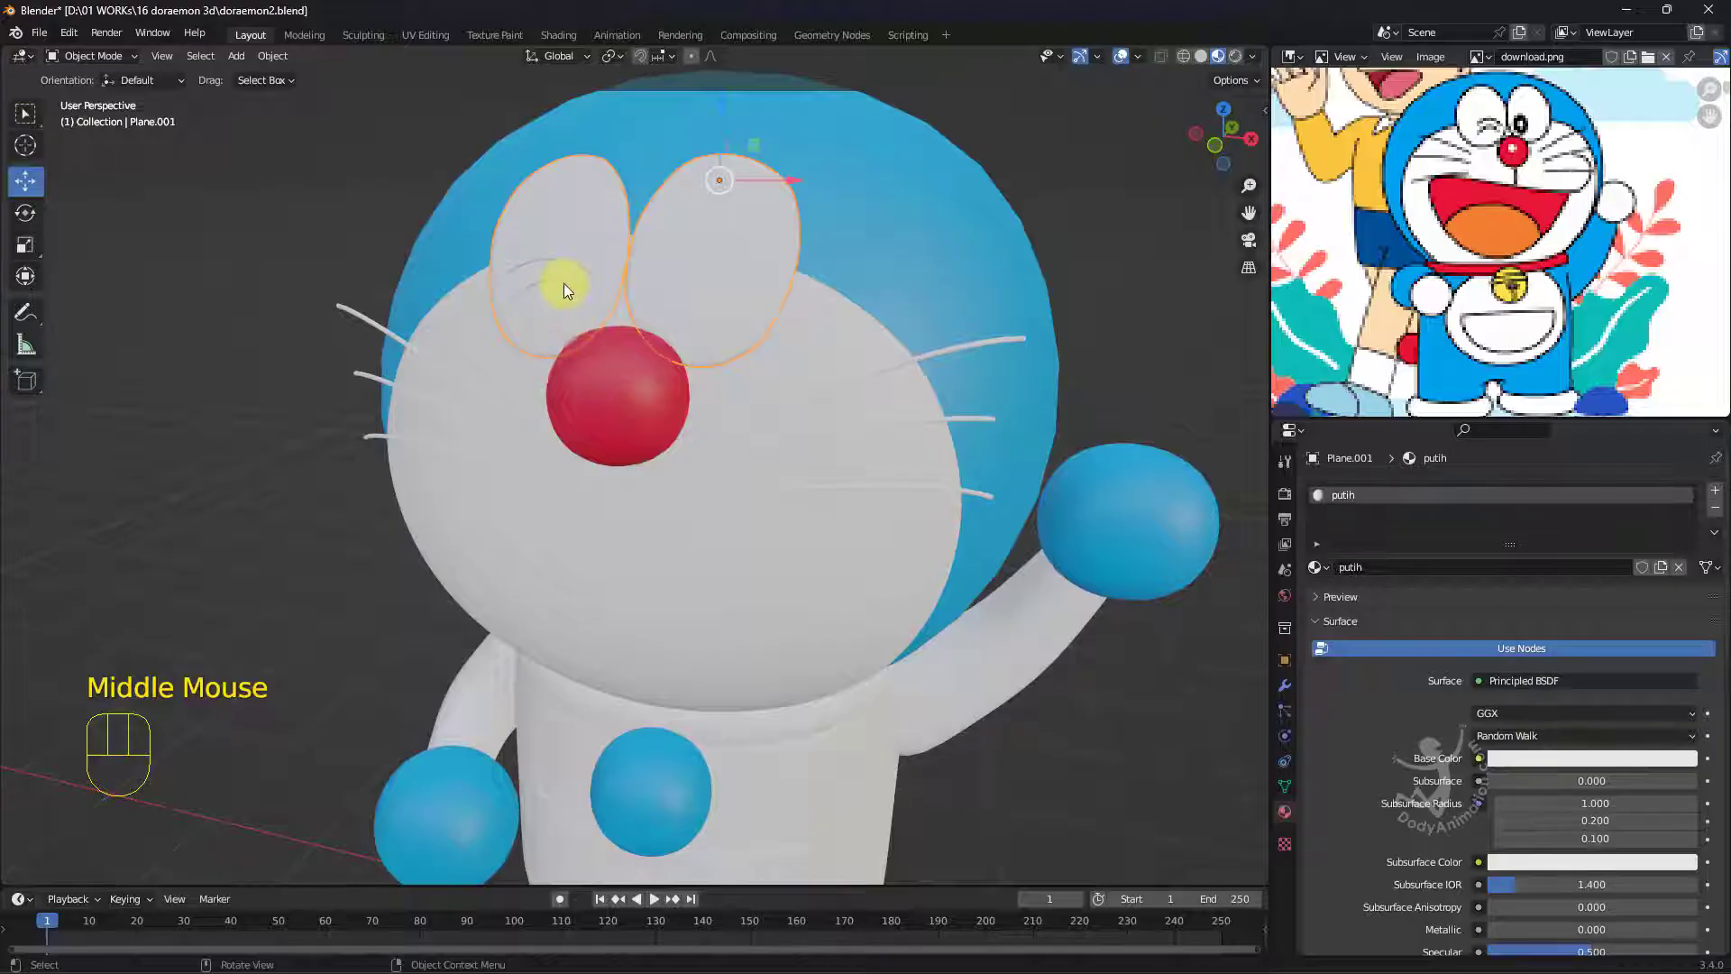
left_click(807, 407)
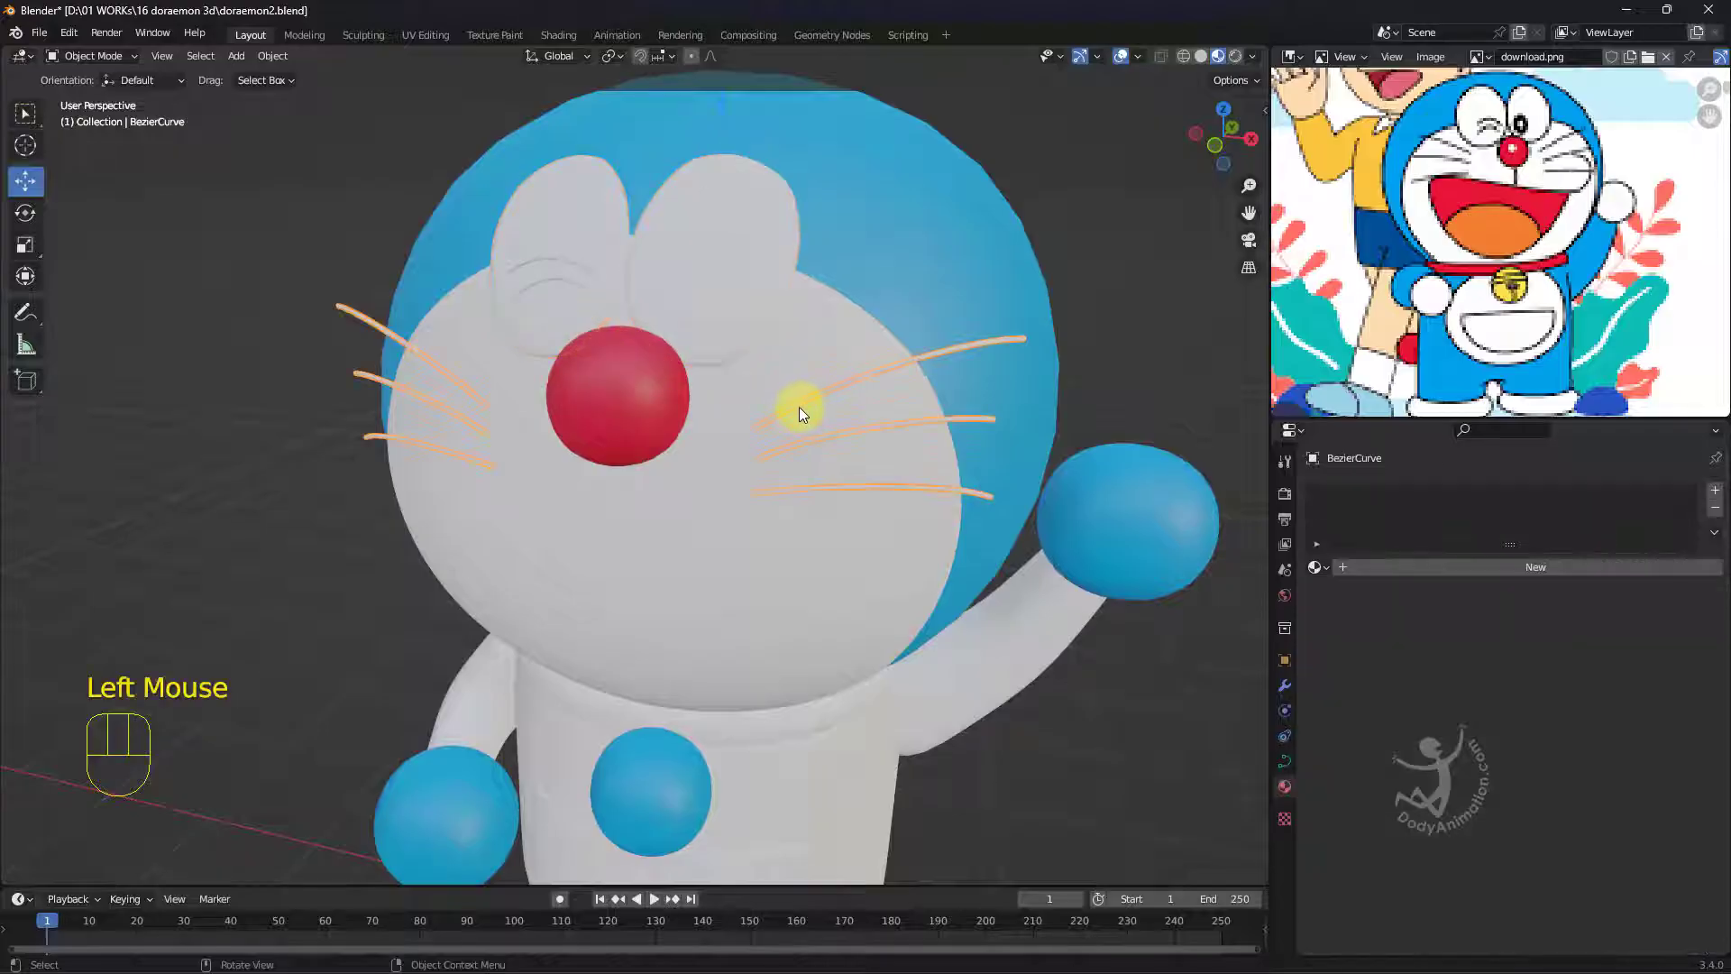
left_click(1392, 568)
left_click(1407, 566)
type("hitam")
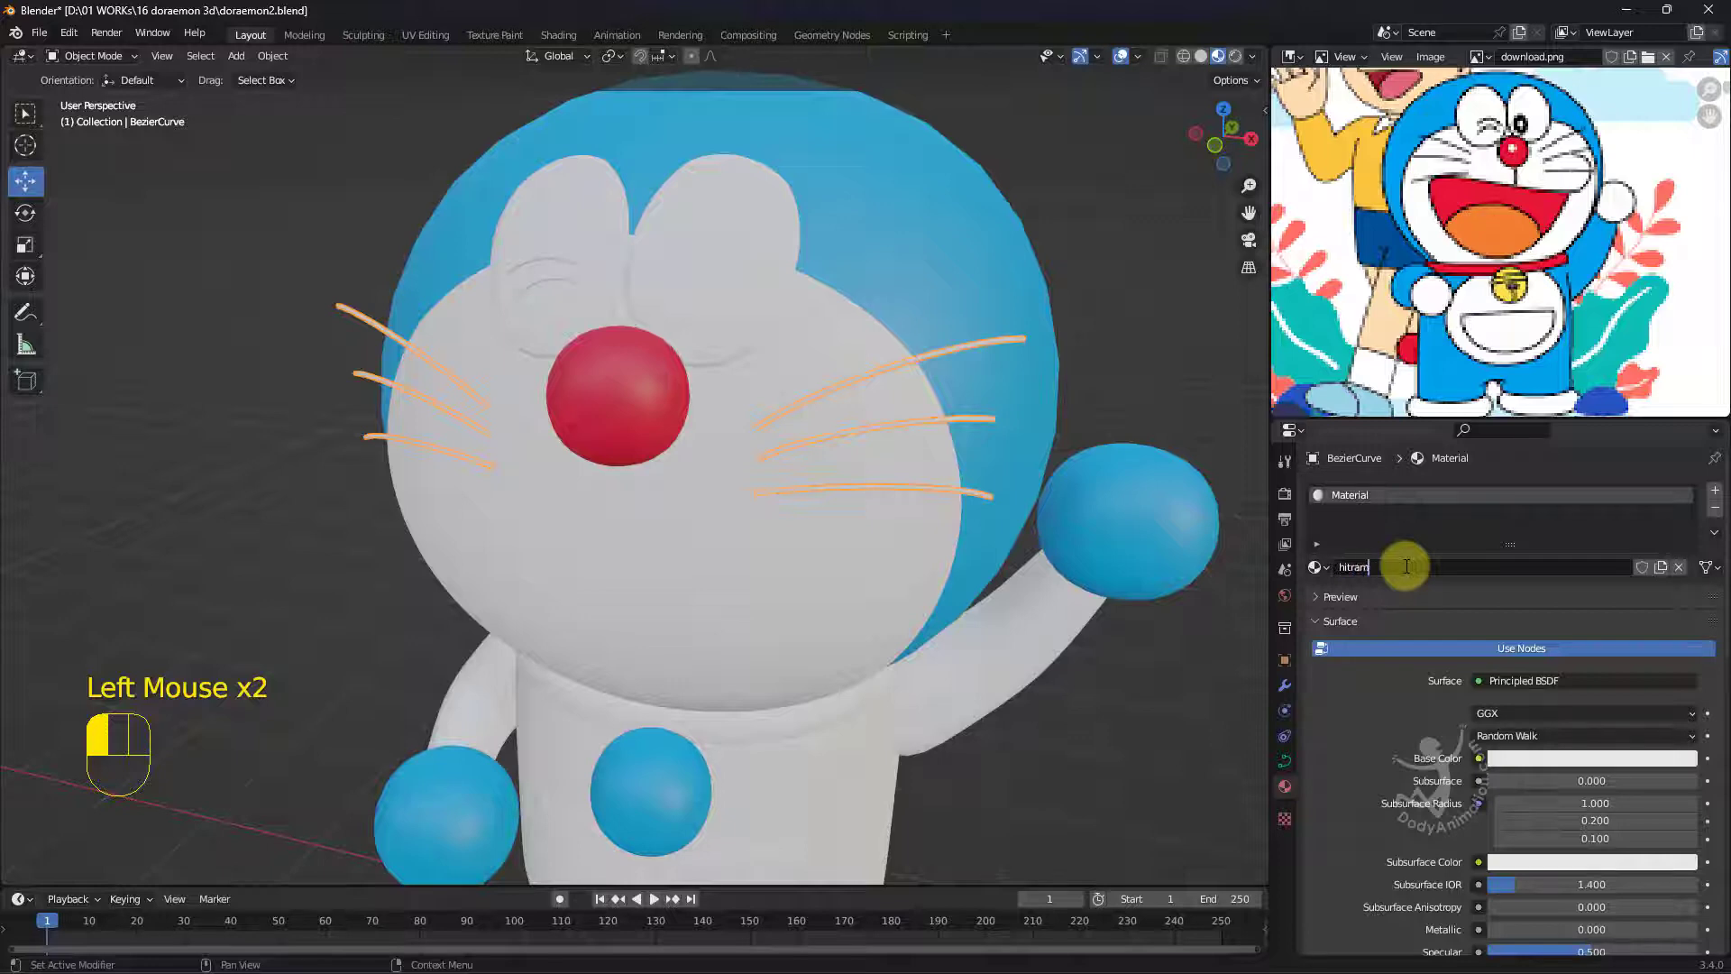
key("Return")
Set the hitam material's base color to pure black, with a value of 0.000.
left_click(1512, 756)
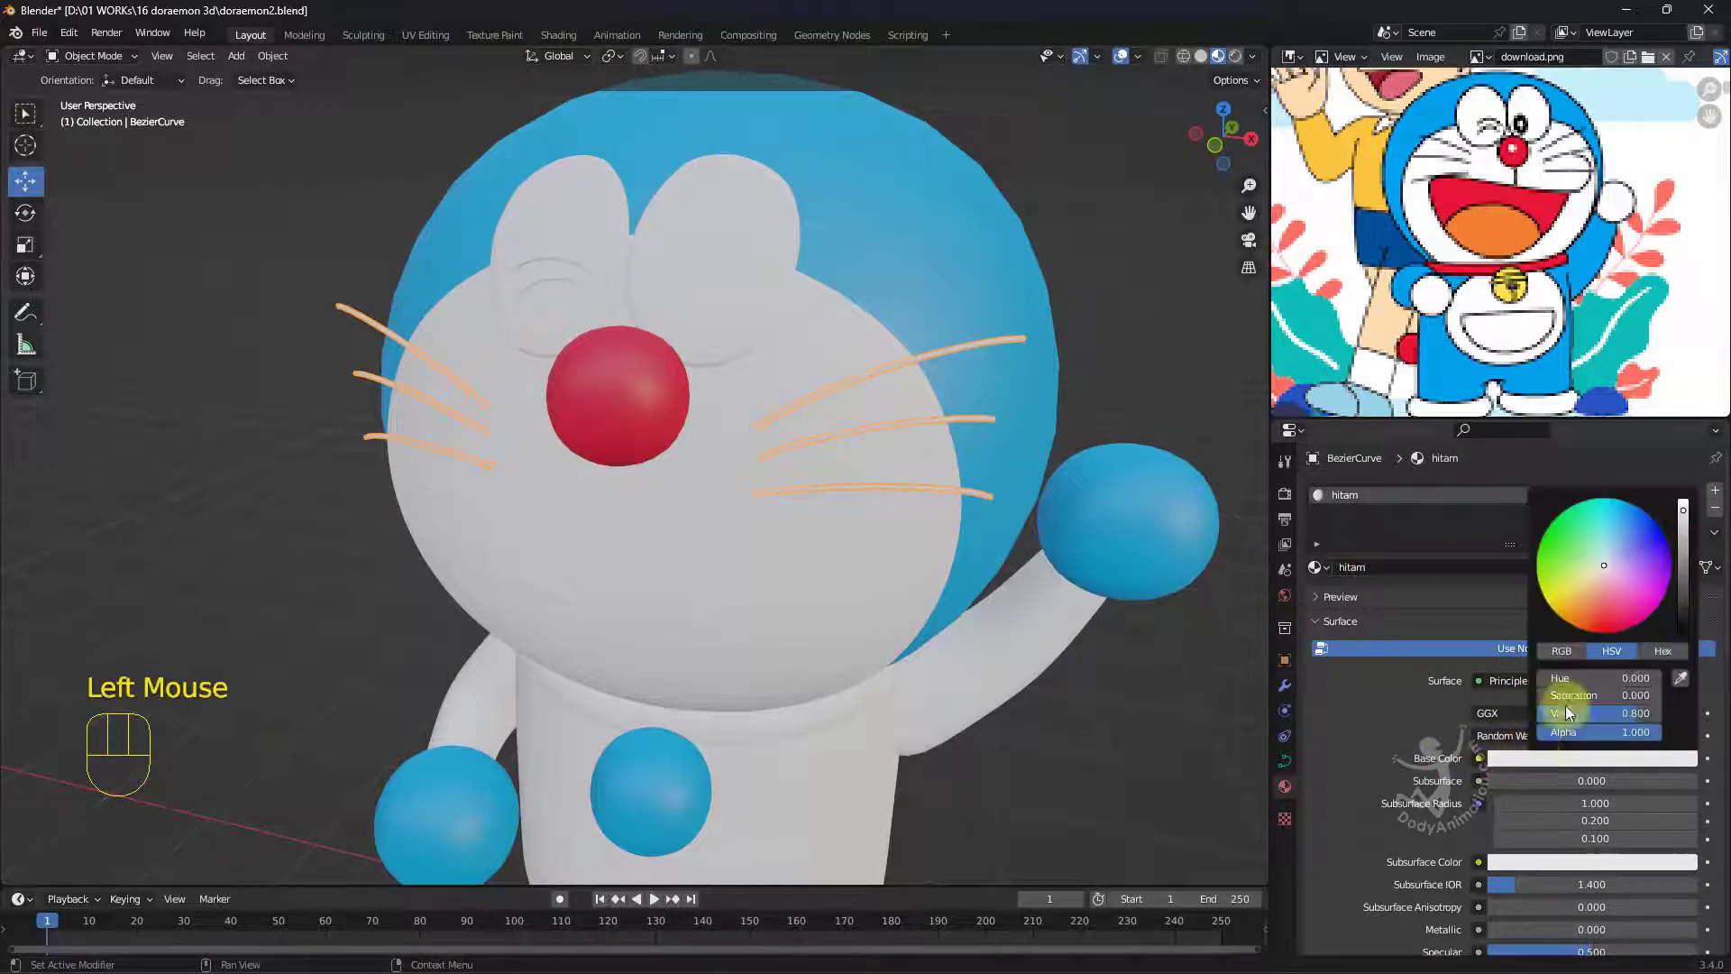
mouse_move(1681, 600)
left_mouse_down()
mouse_move(821, 390)
mouse_move(1680, 622)
left_mouse_up()
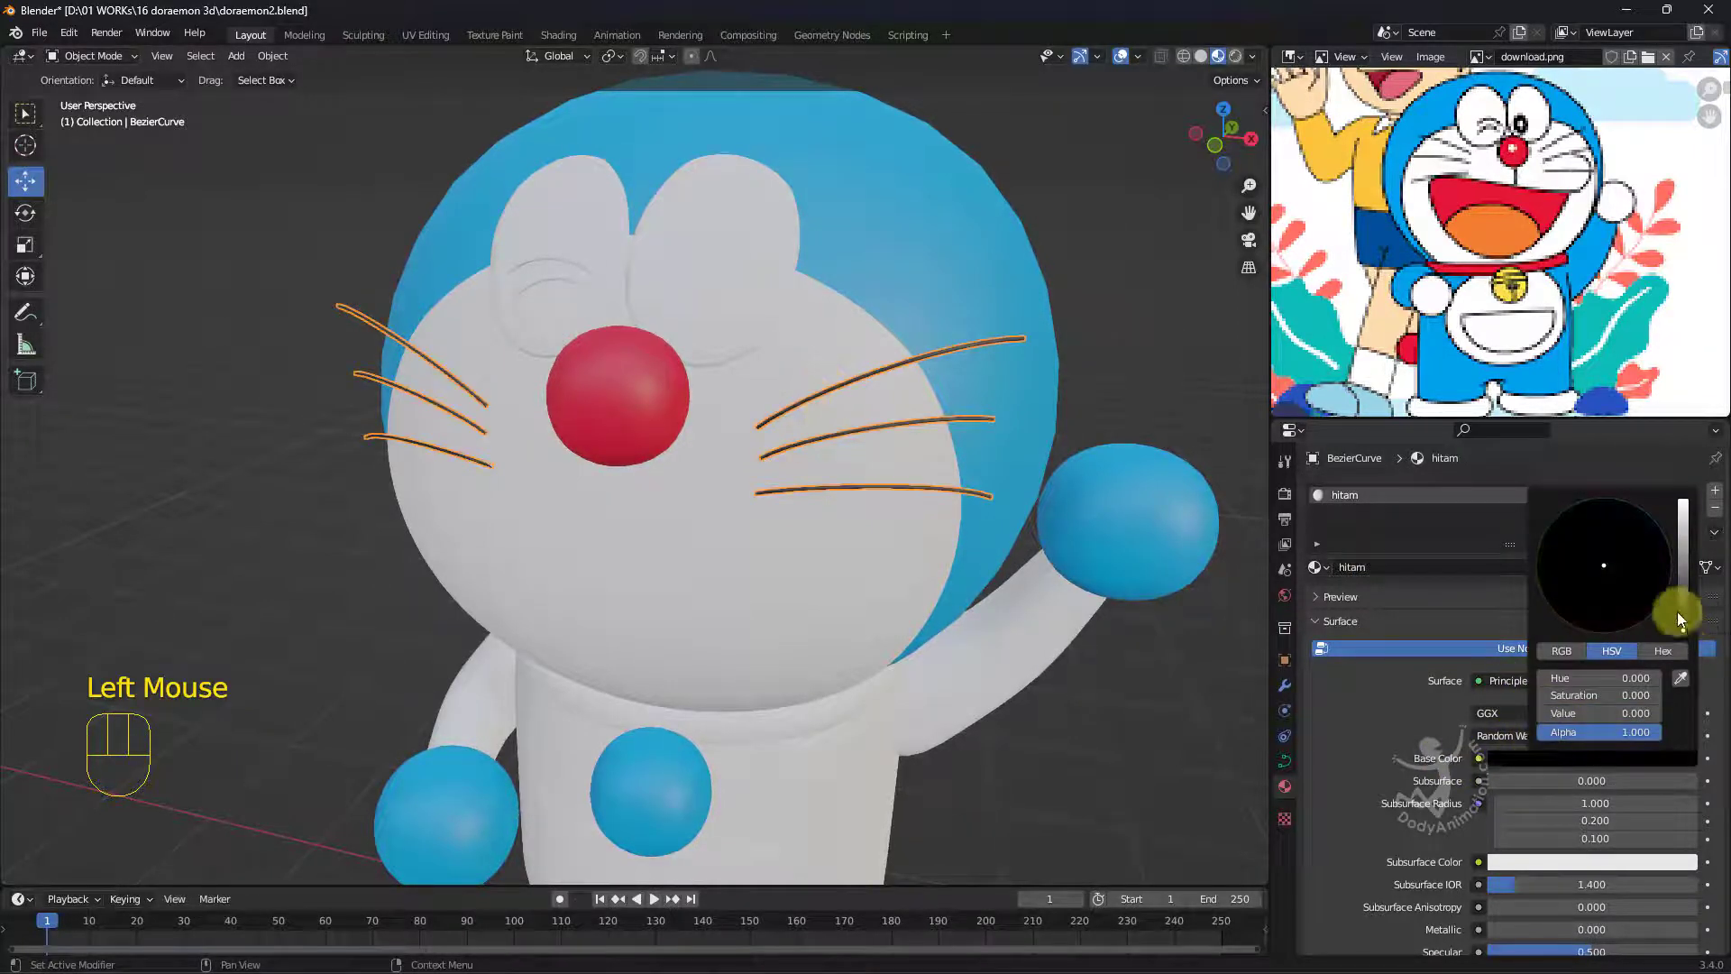
left_click_drag(1683, 561, 823, 386)
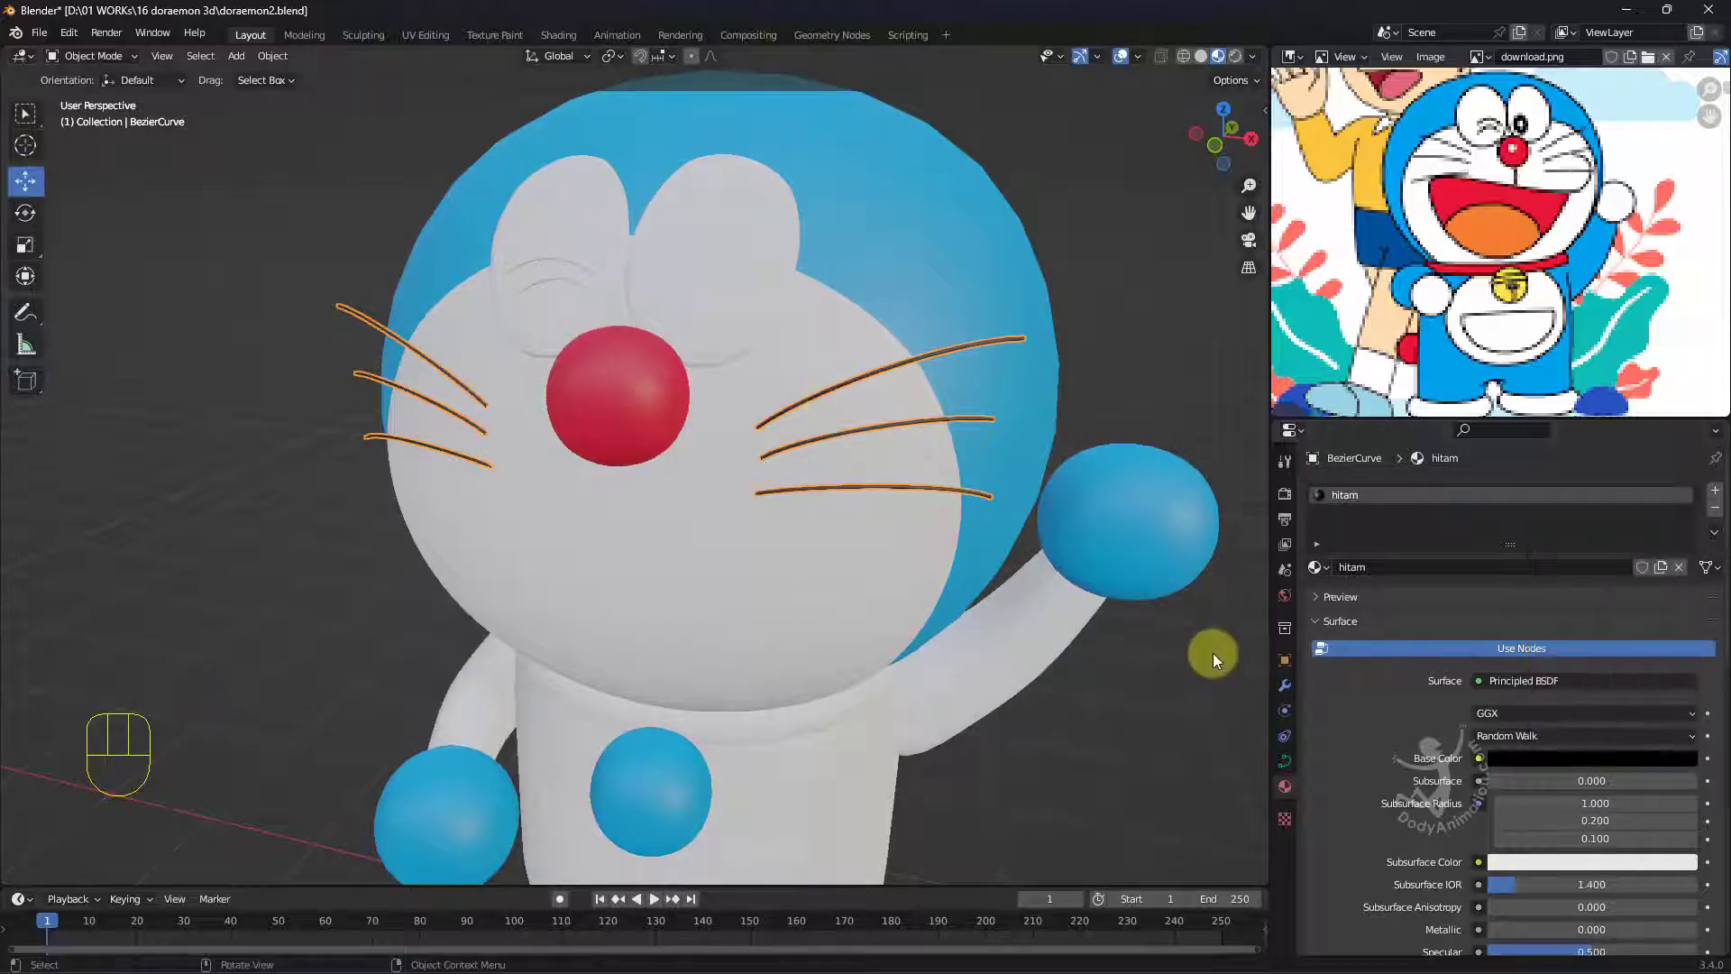
Make the hitam material glossy by setting specular to 1.000 and roughness to 0.060.
scroll(1572, 771, "down", 2)
scroll(1576, 768, "down", 1)
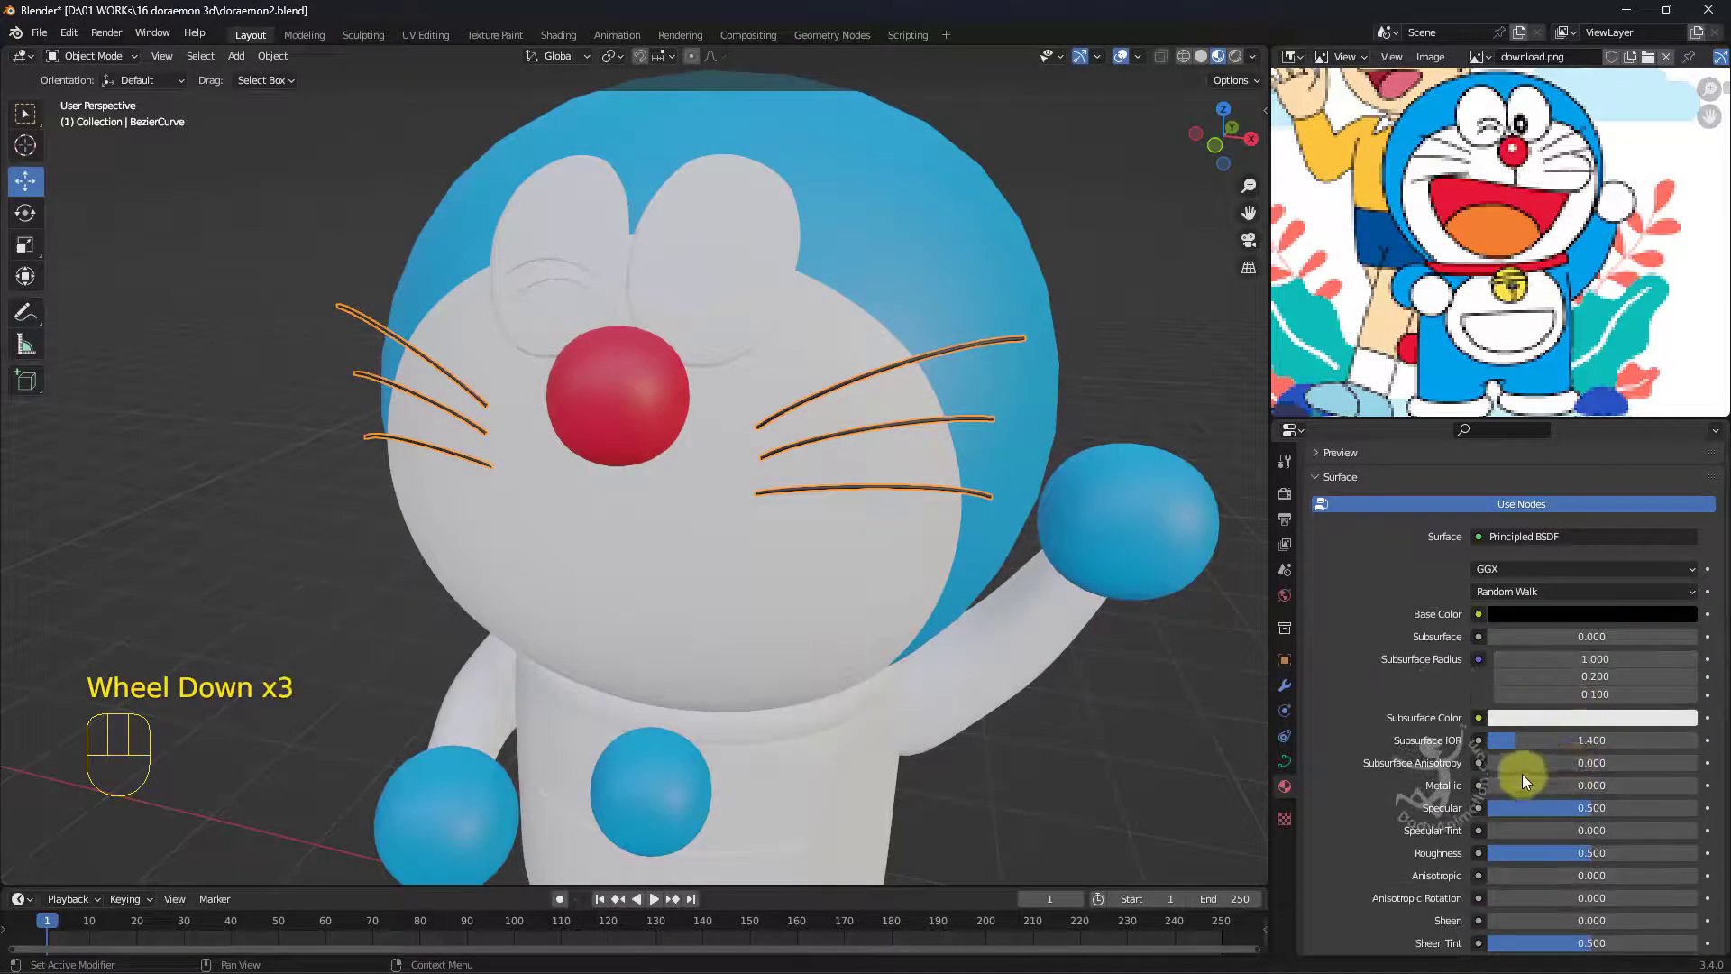
left_click_drag(1581, 808, 839, 587)
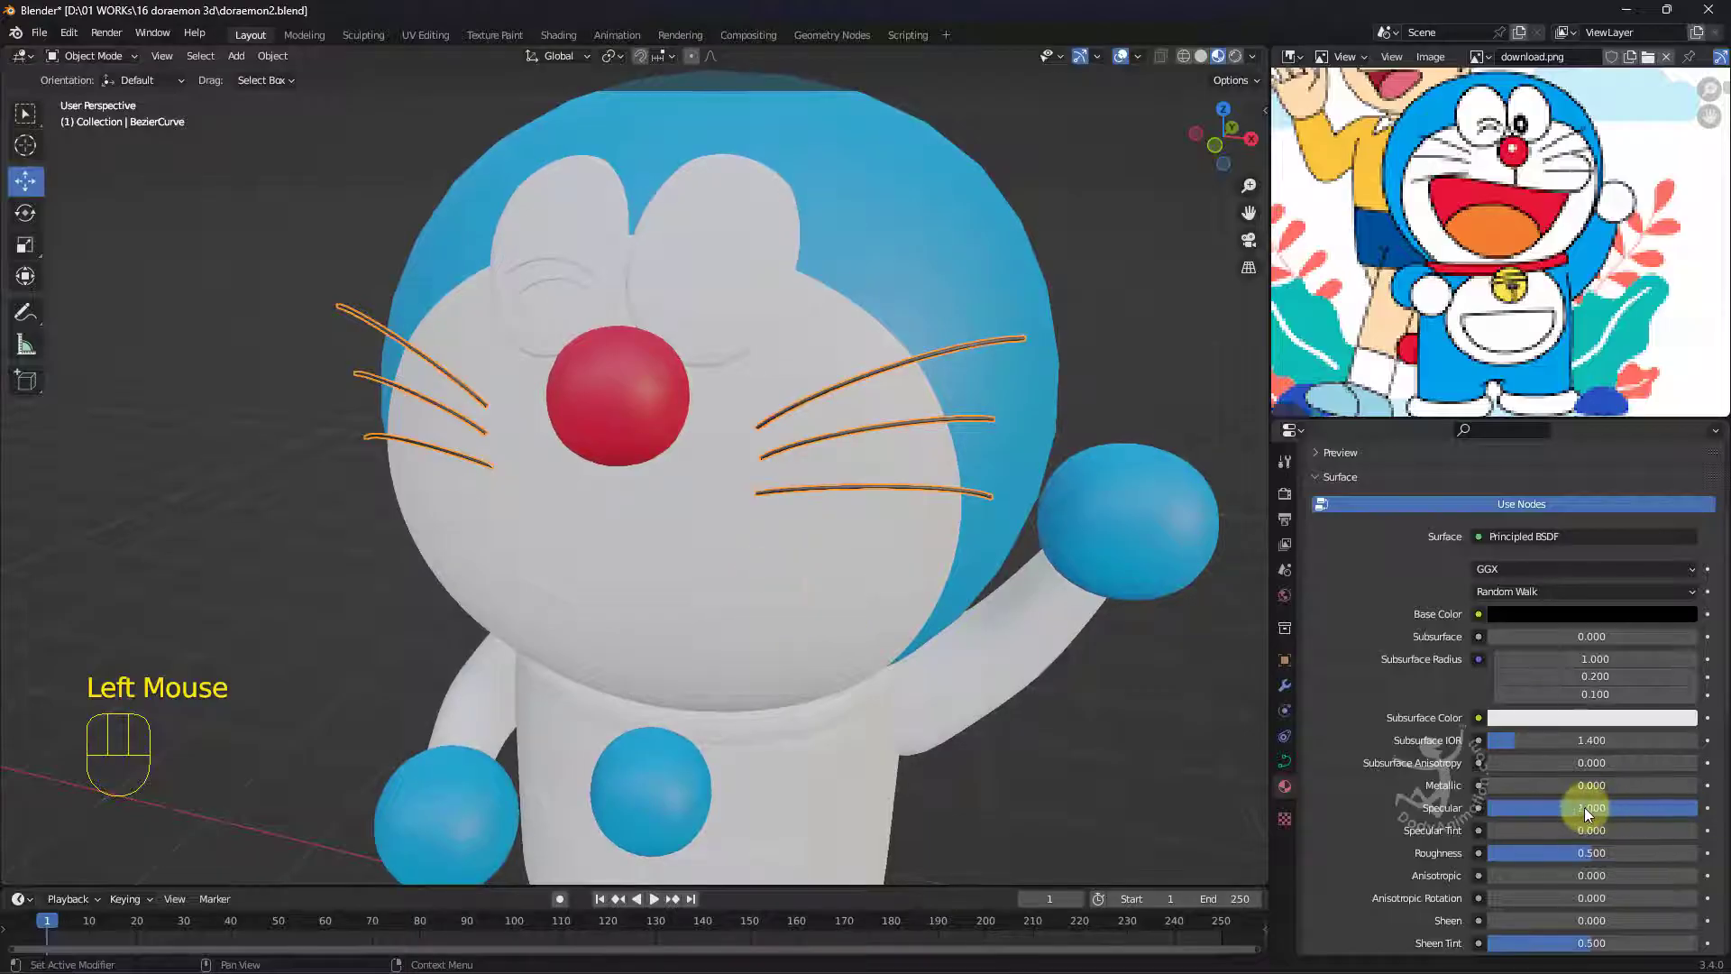
left_click_drag(1567, 863, 1009, 384)
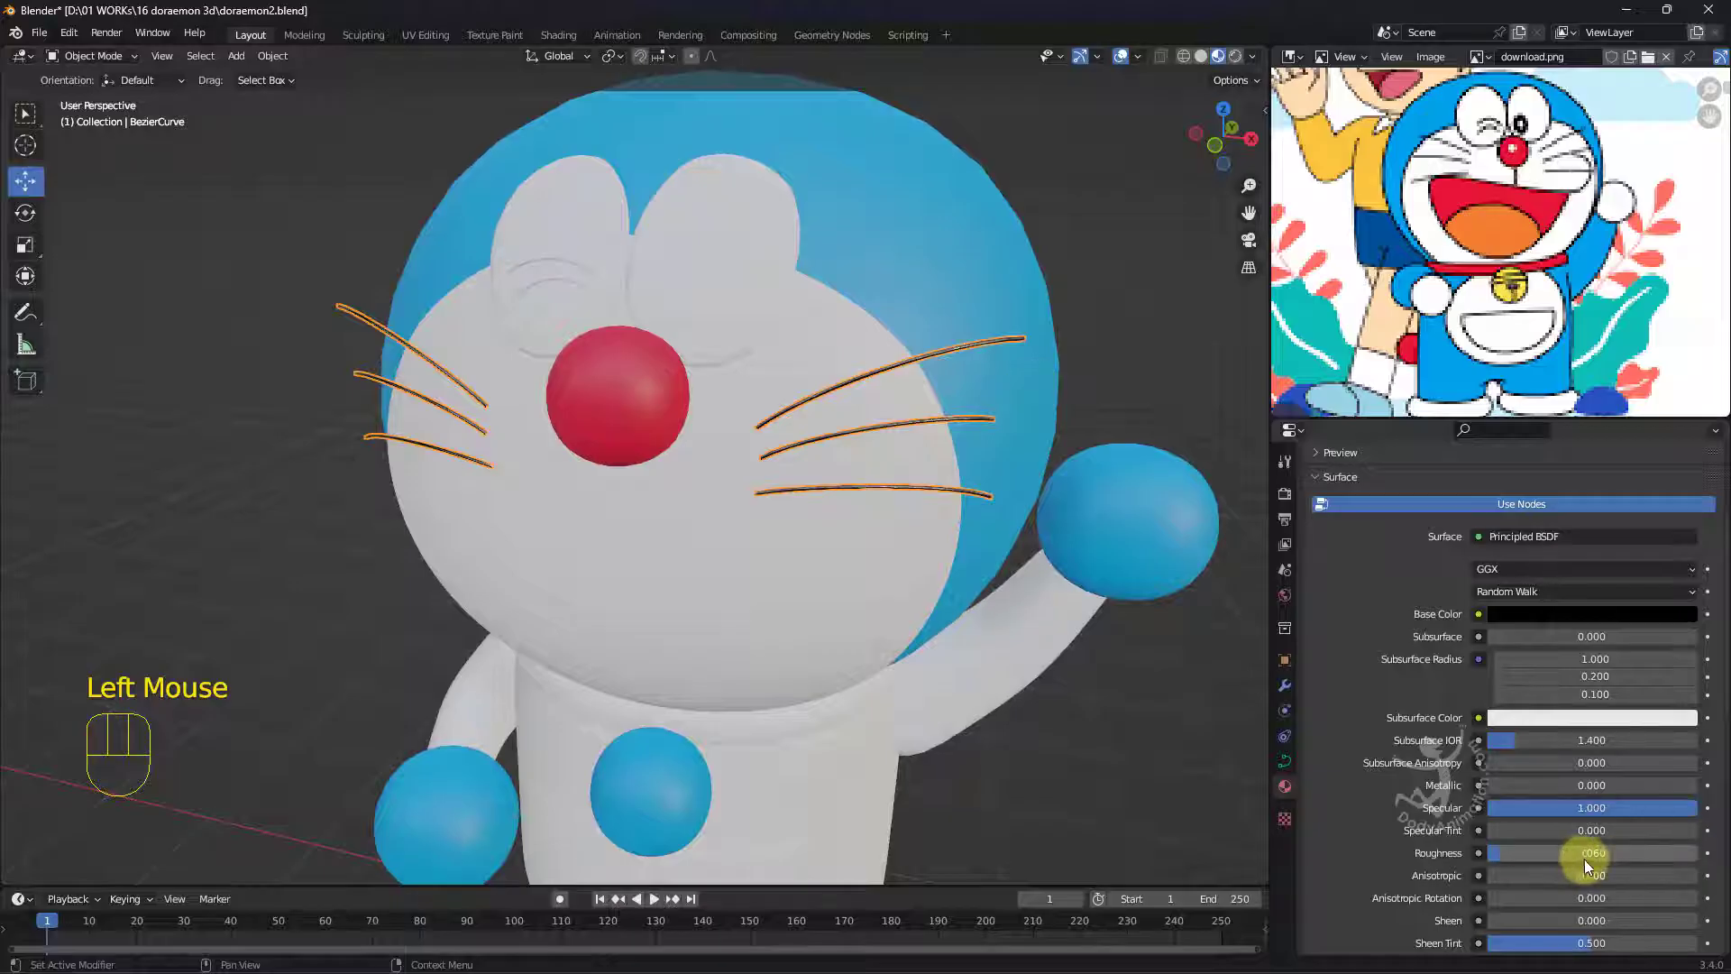
left_click(1206, 352)
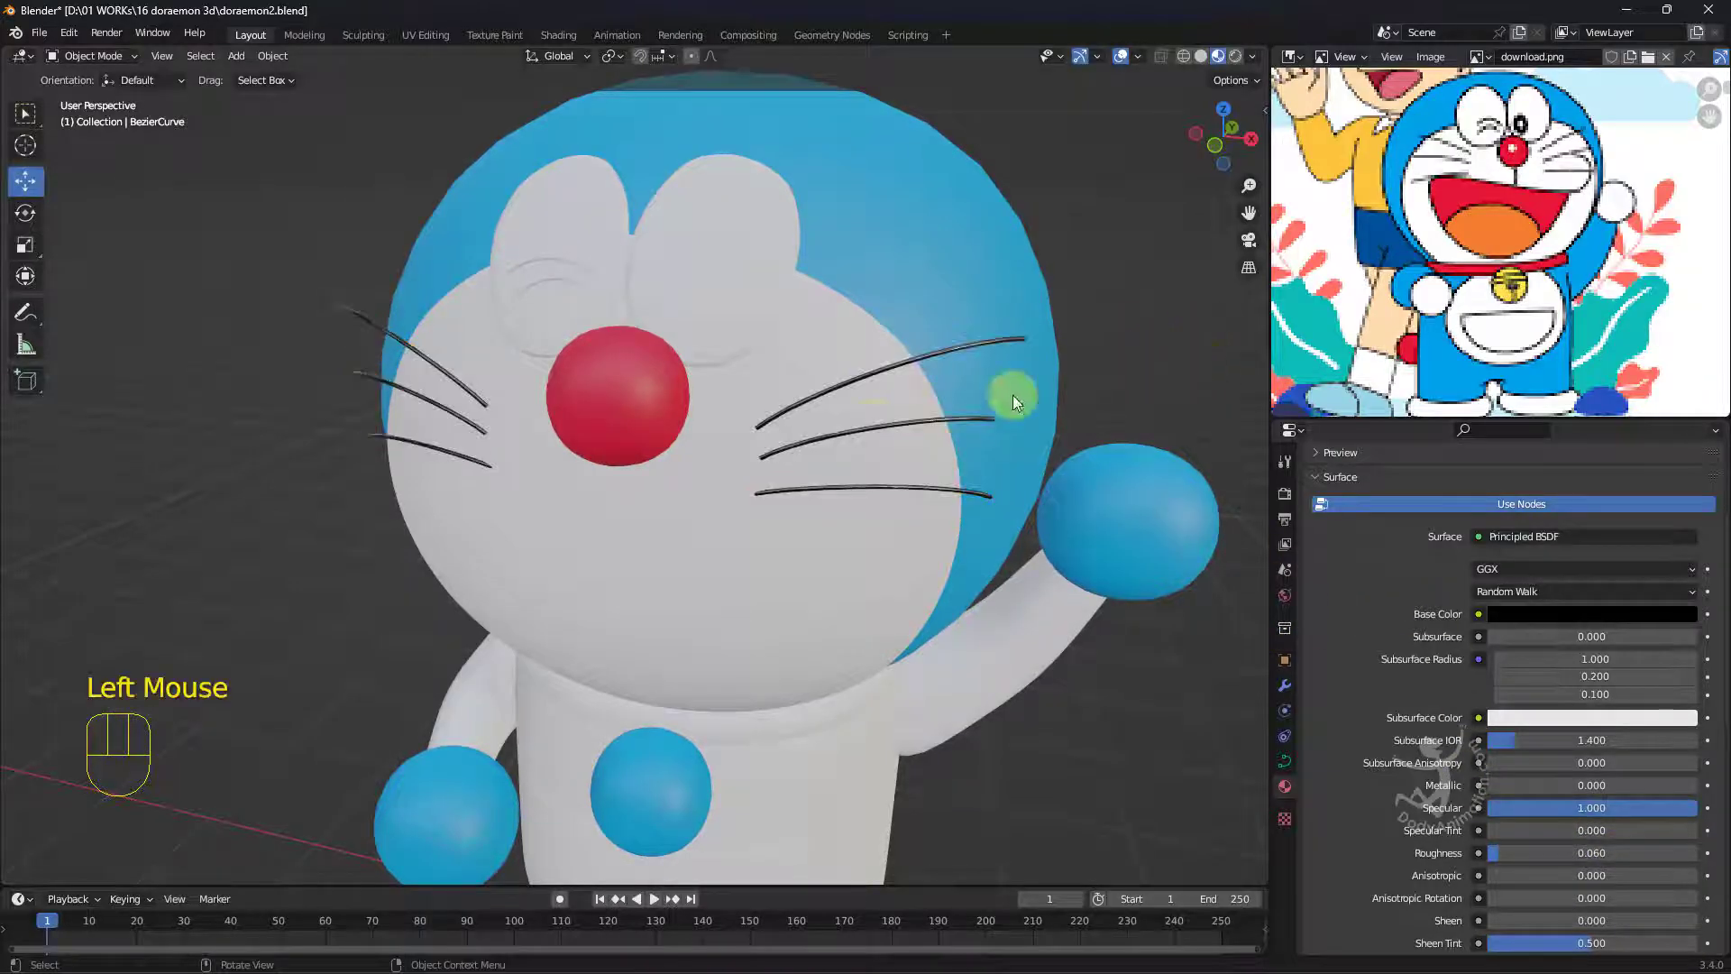
scroll(872, 424, "up", 1)
middle_click_drag(873, 424, 961, 452, "shift")
scroll(1032, 463, "up", 2)
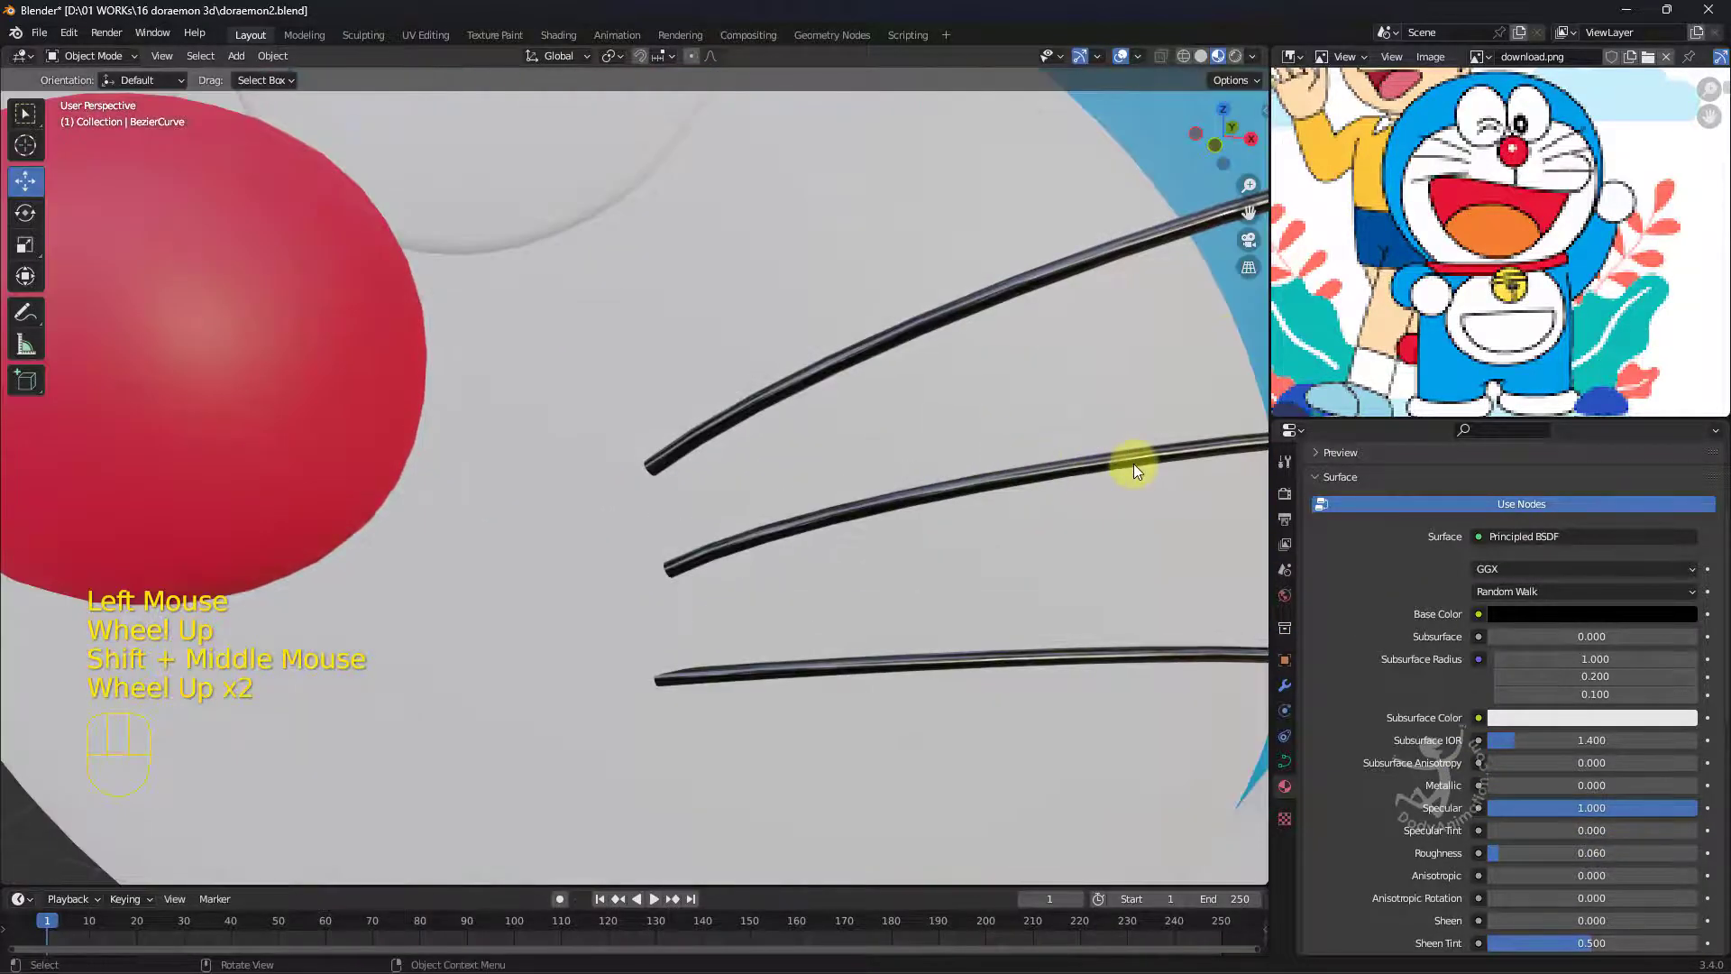
Assign the existing hitam material to the pupil of the open eye.
scroll(1134, 463, "down", 2)
scroll(690, 469, "down", 1)
mouse_move(653, 402)
middle_mouse_down("shift")
mouse_move(690, 469)
mouse_move(640, 397)
middle_mouse_up("shift")
scroll(641, 397, "up", 2)
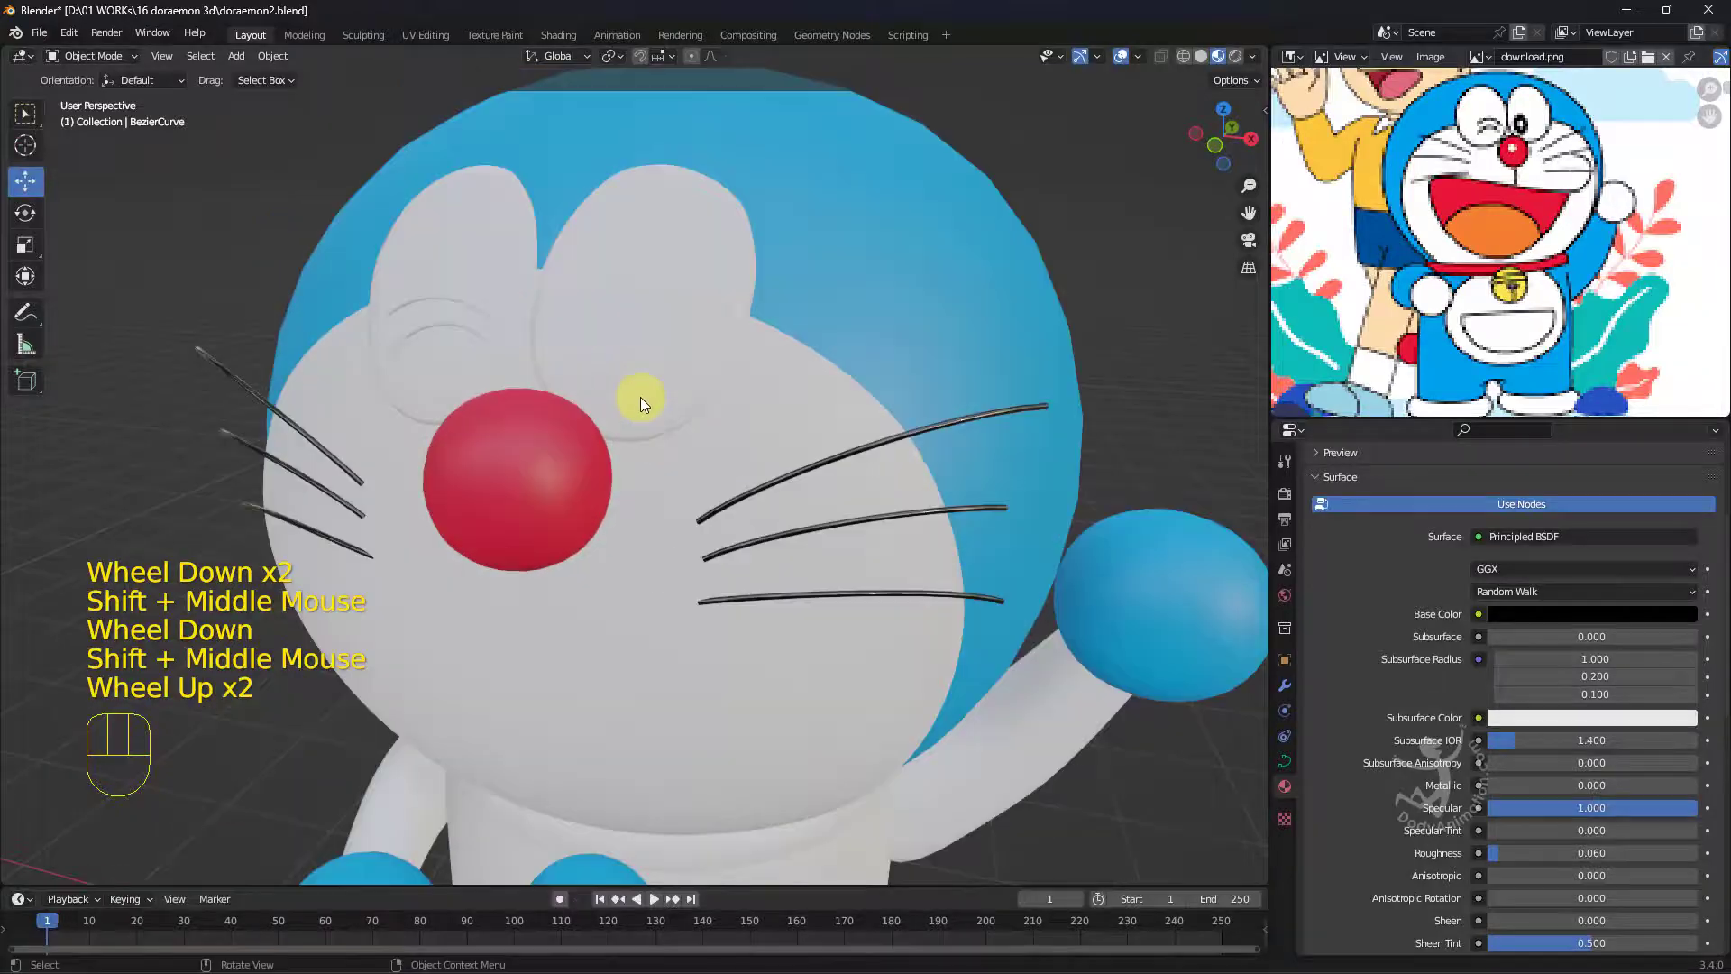
left_click(597, 356)
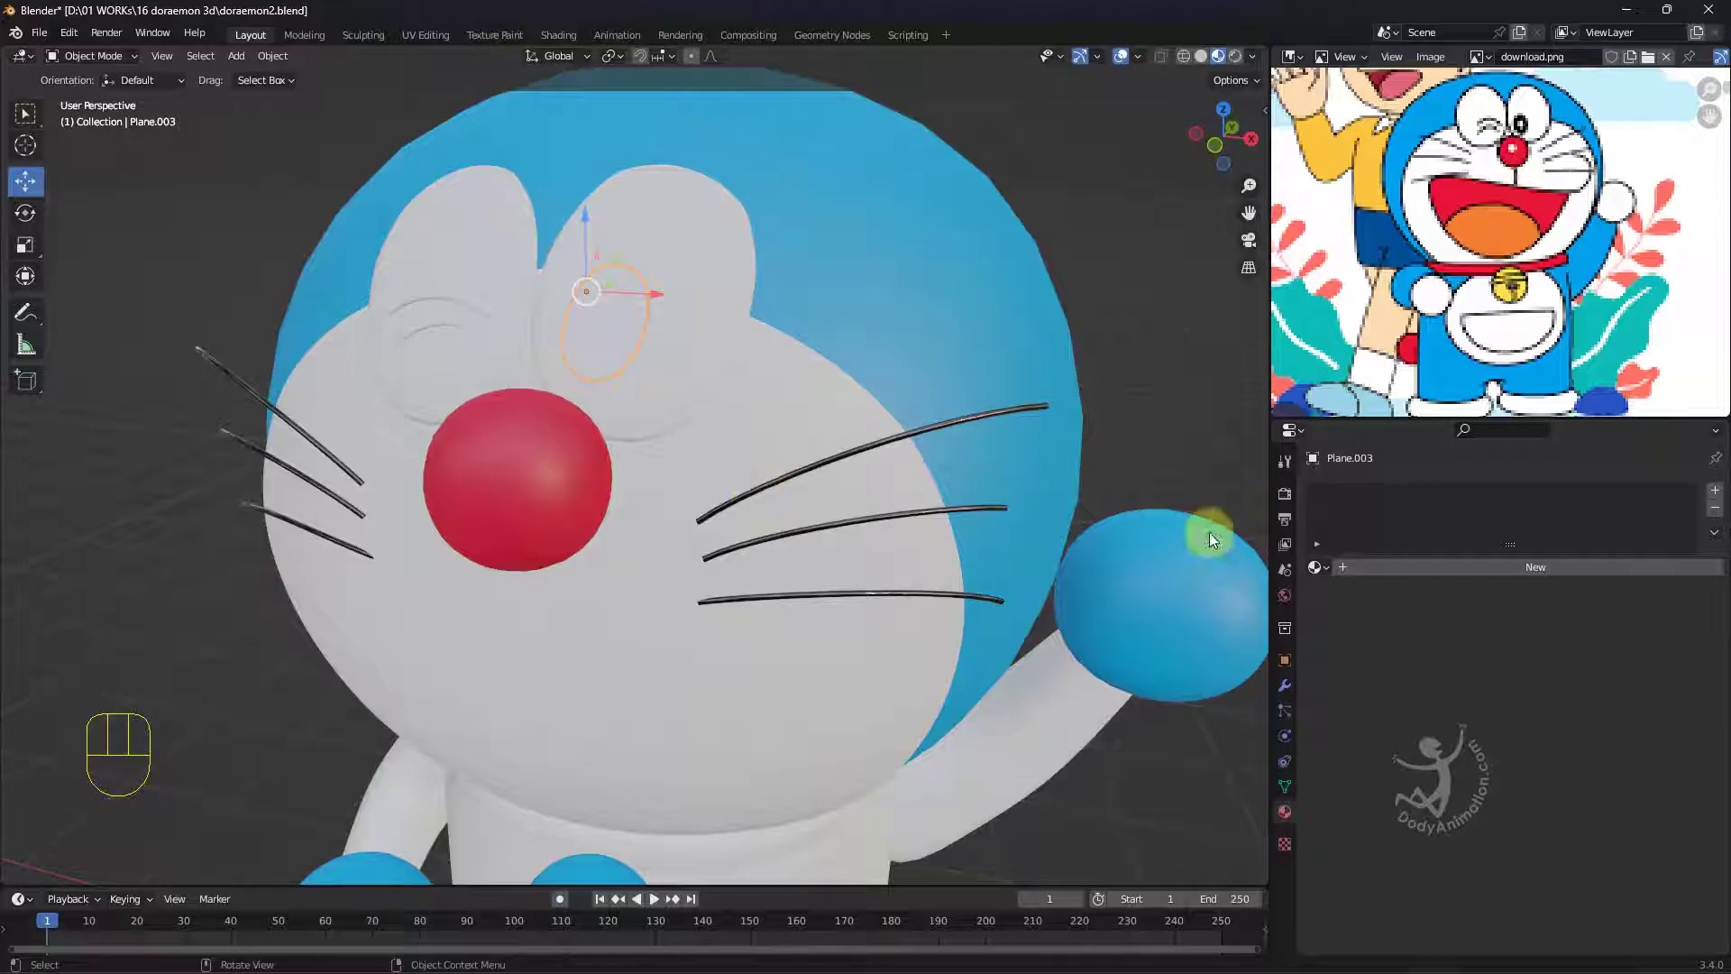
left_click(1318, 569)
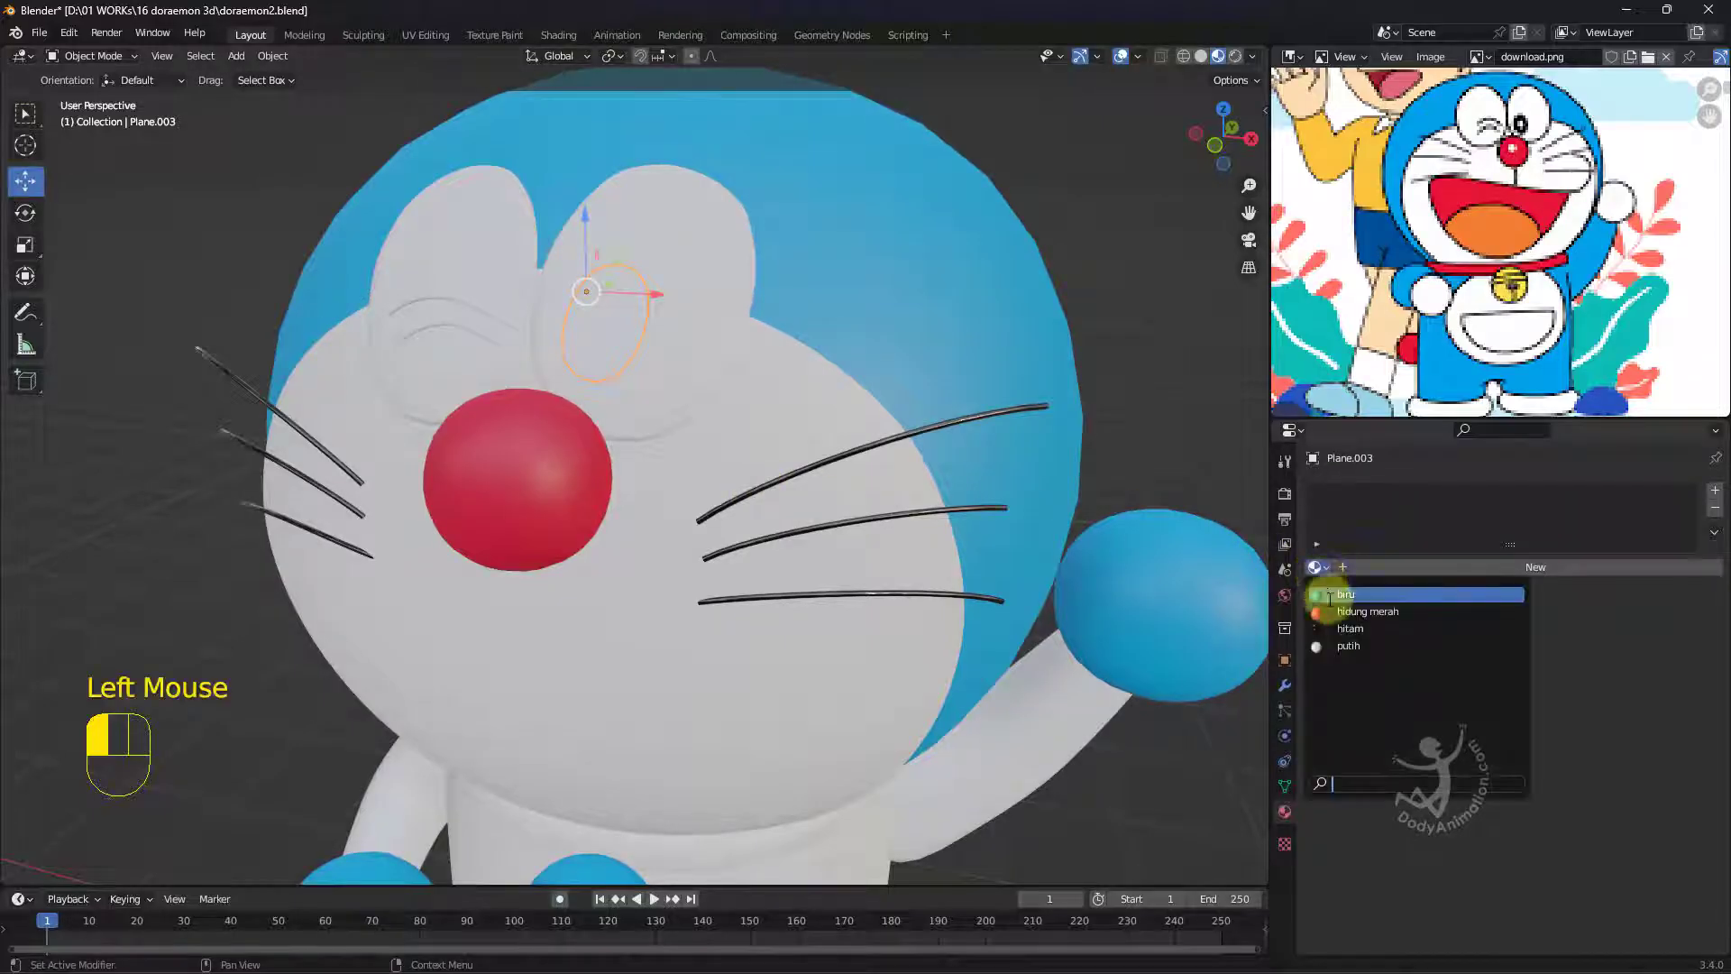
left_click(1343, 630)
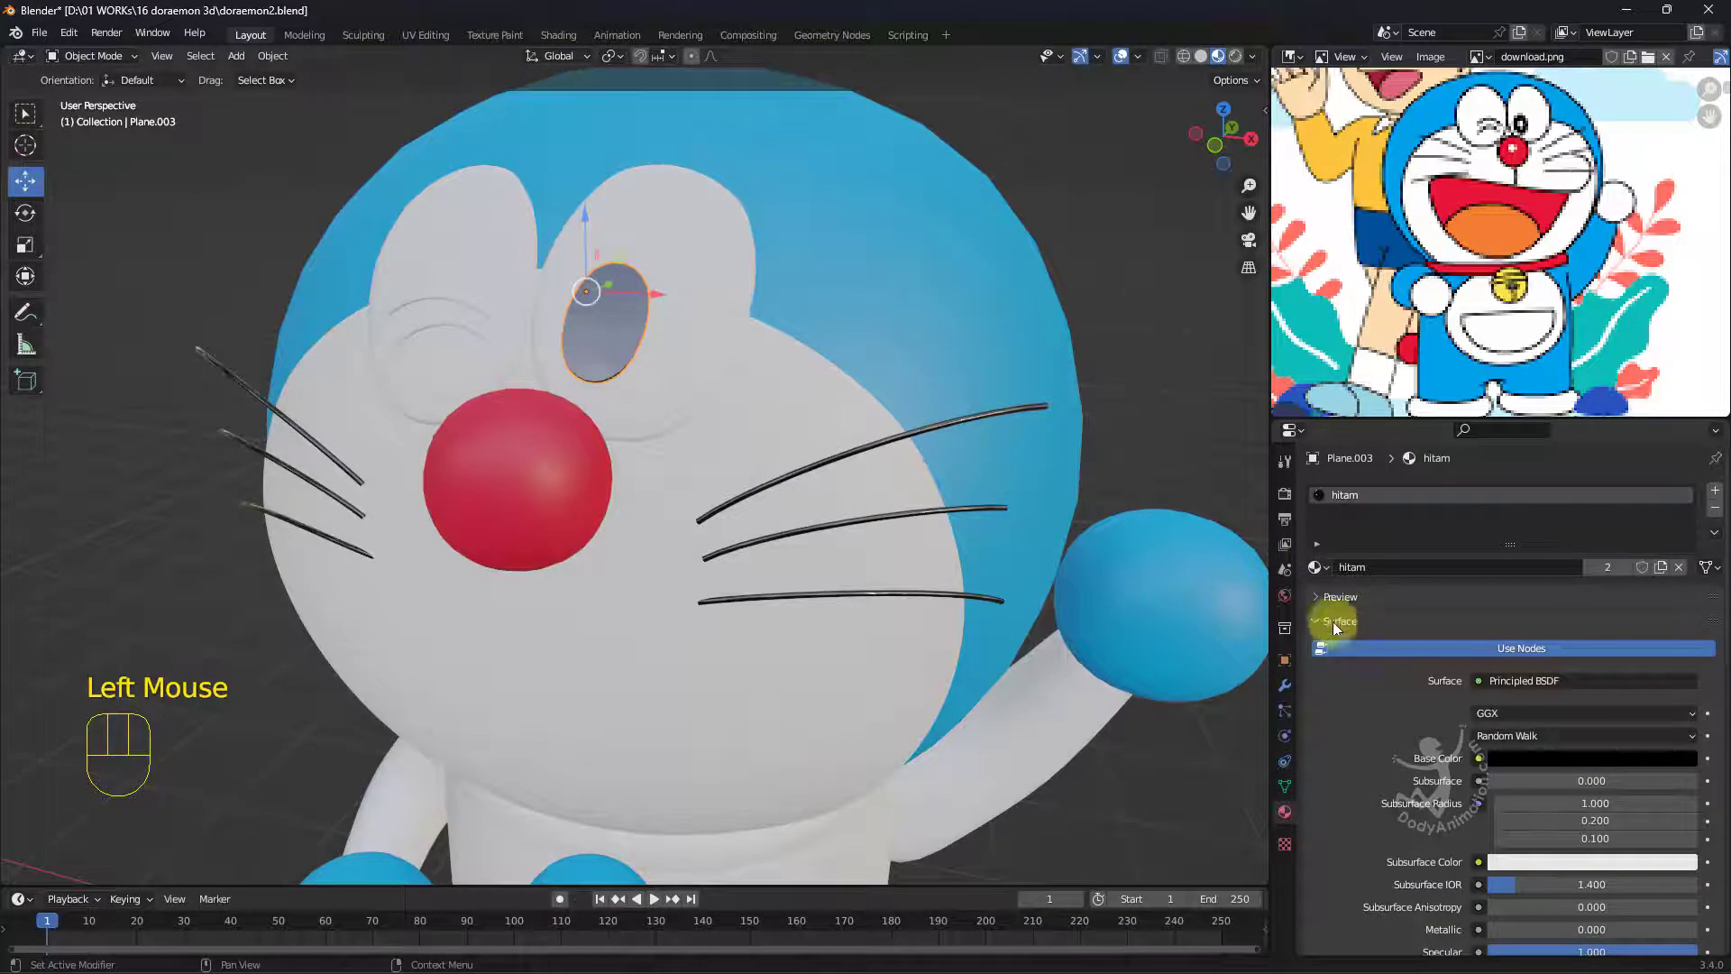
Apply Shade Smooth to the pupil of the open eye.
mouse_move(631, 362)
middle_mouse_down()
mouse_move(593, 365)
mouse_move(642, 350)
mouse_move(664, 387)
mouse_move(631, 370)
middle_mouse_up()
scroll(649, 357, "up", 2)
scroll(664, 387, "down", 1)
right_click(608, 371)
left_click(610, 365)
middle_click_drag(631, 370, 650, 370)
scroll(651, 369, "up", 1)
middle_click_drag(654, 370, 674, 372, "shift")
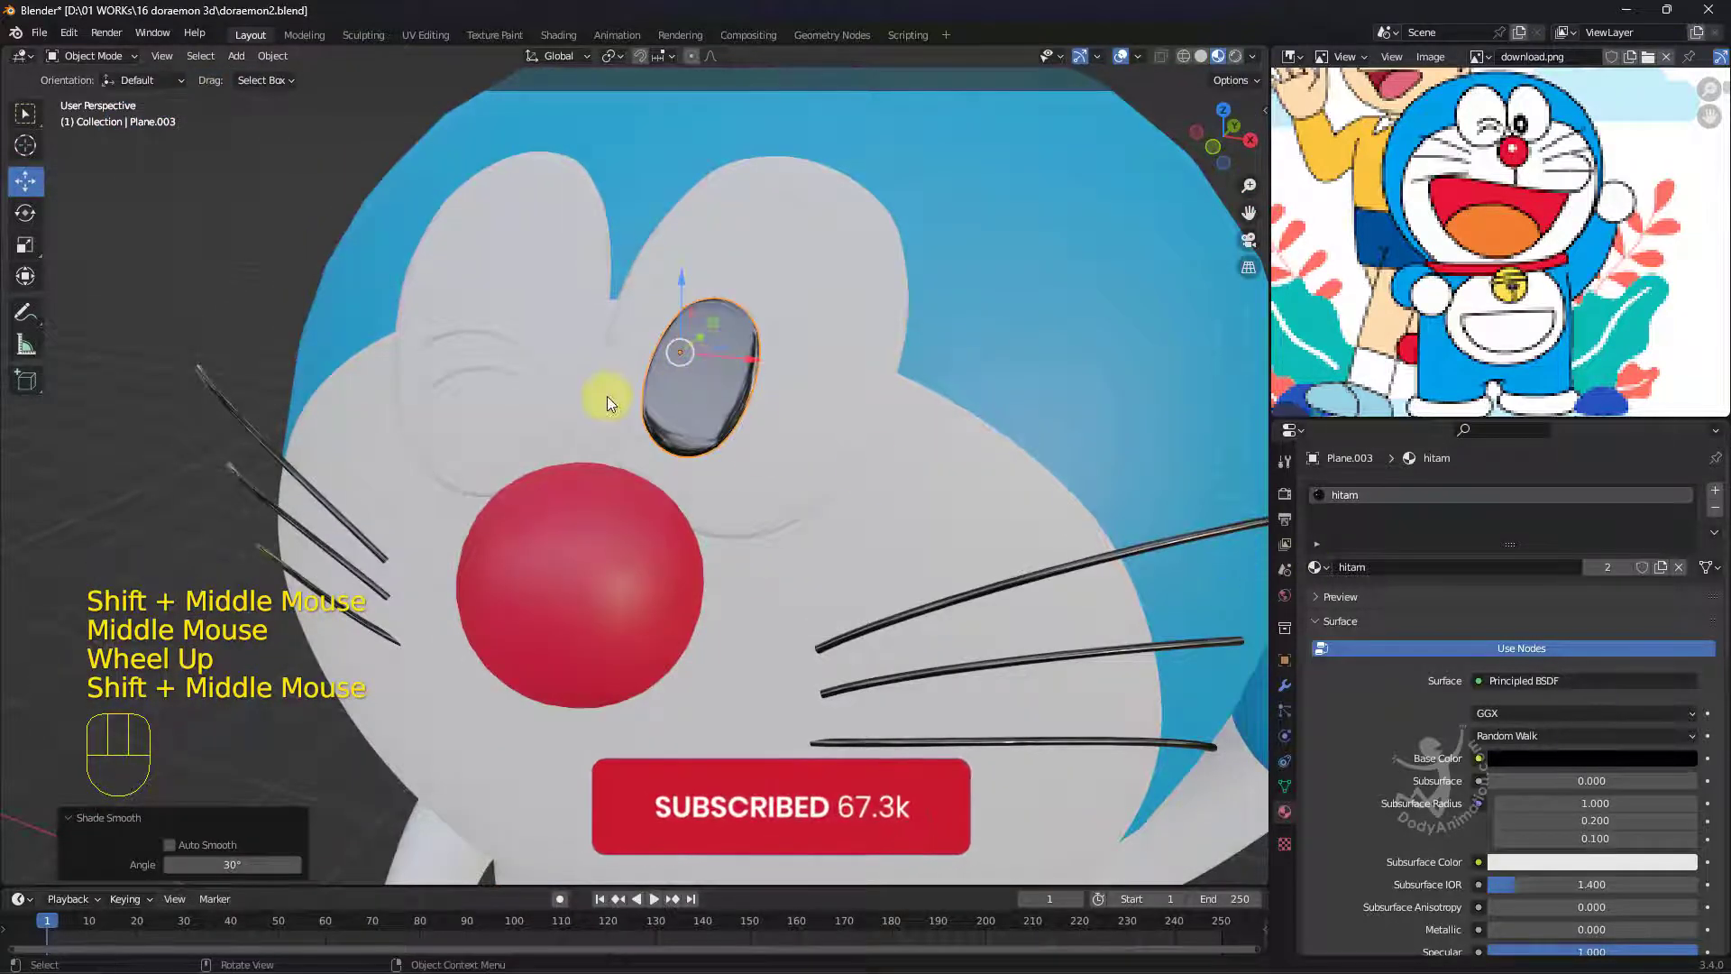
Apply the pupil's hitam material to the curved lines of the winking eye.
left_click(1317, 574)
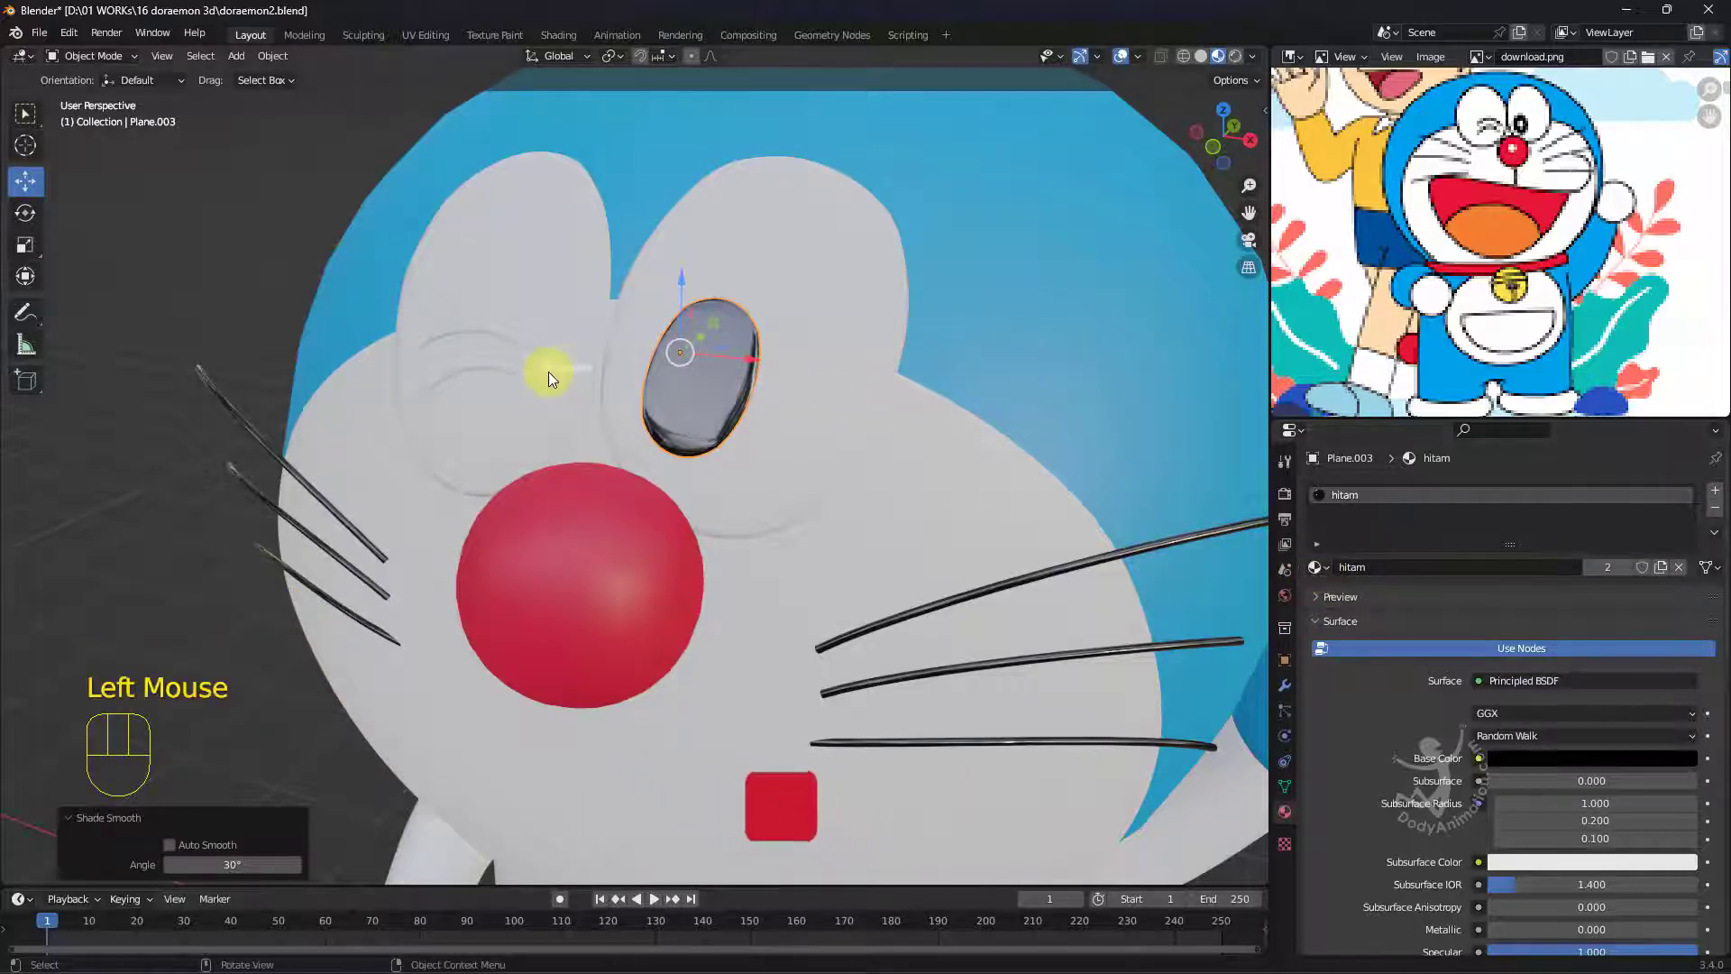
left_click_drag(546, 370, 549, 362)
scroll(541, 374, "down", 4)
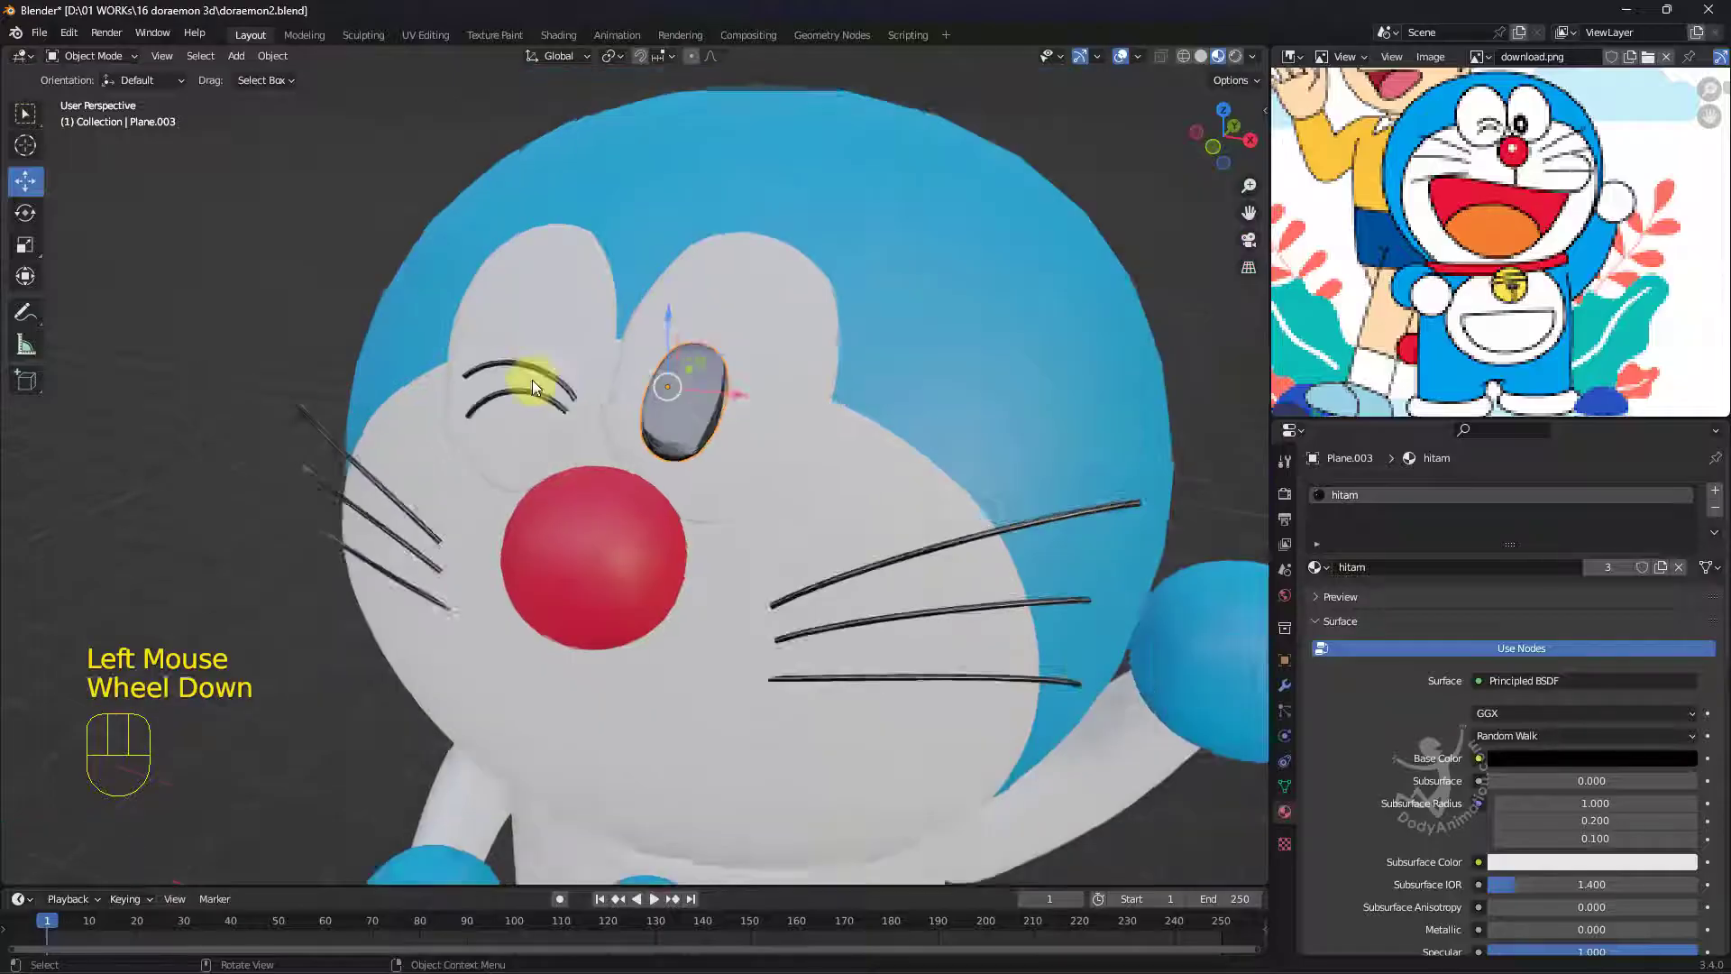
Try to apply the eye whites' putih material to the face.
middle_click_drag(532, 381, 1016, 561, "shift")
scroll(1017, 595, "down", 2)
middle_click_drag(1019, 620, 997, 564)
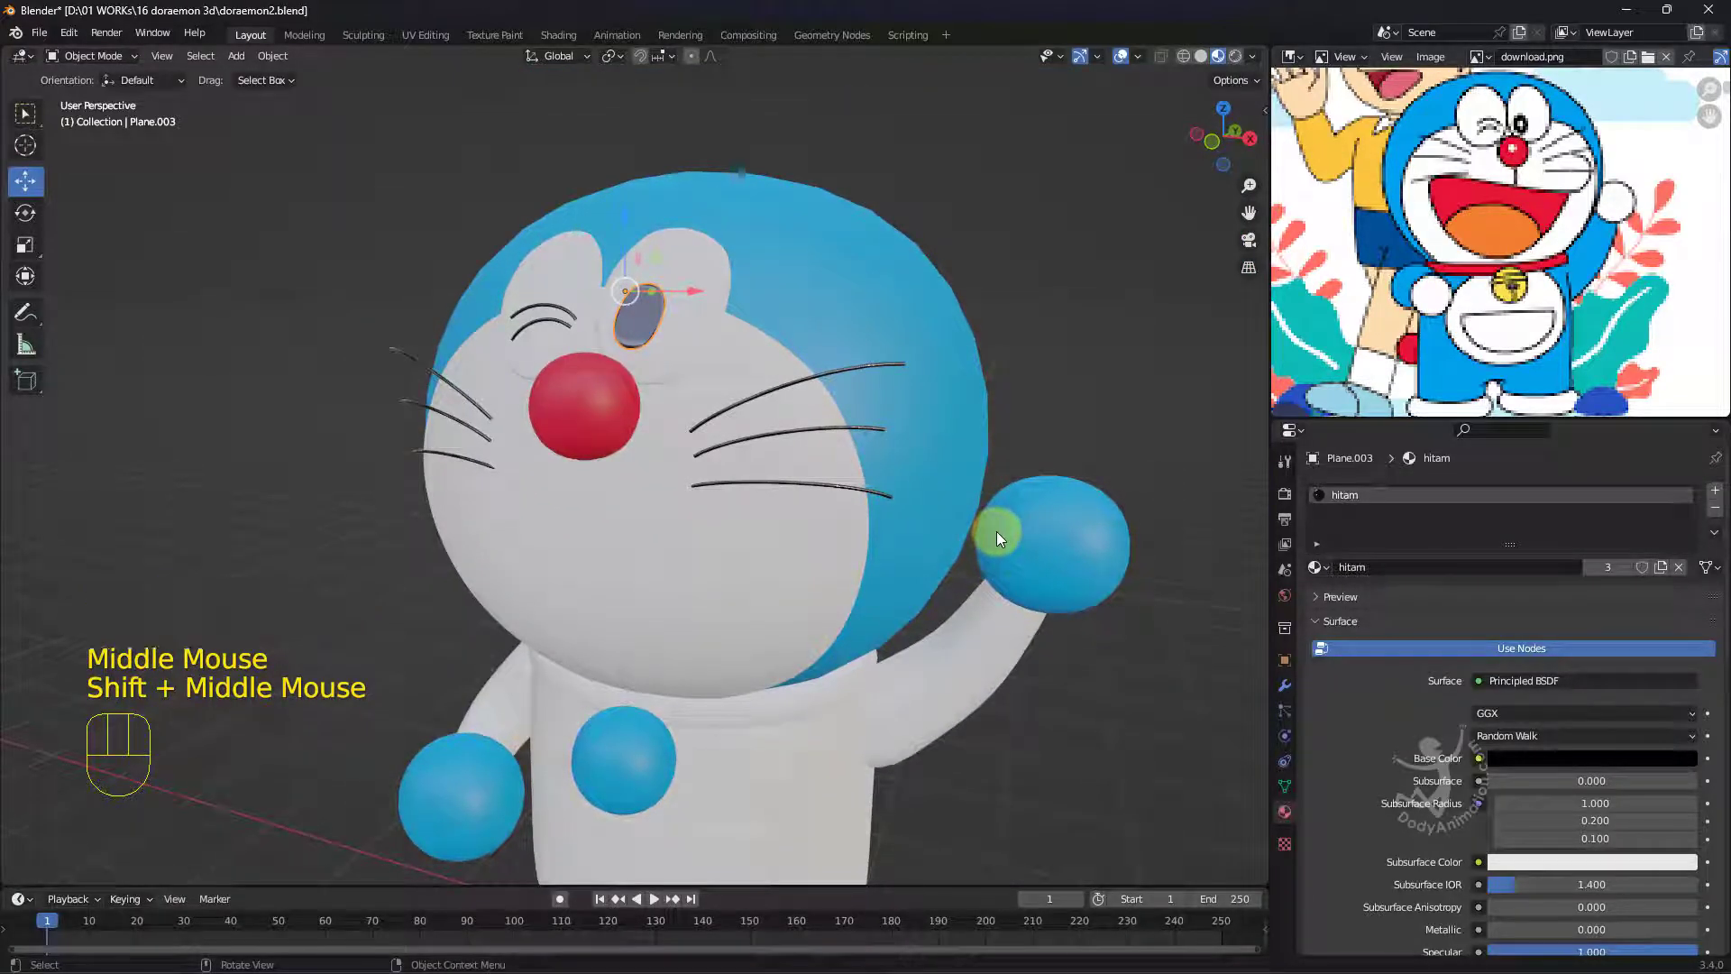
left_click(839, 567)
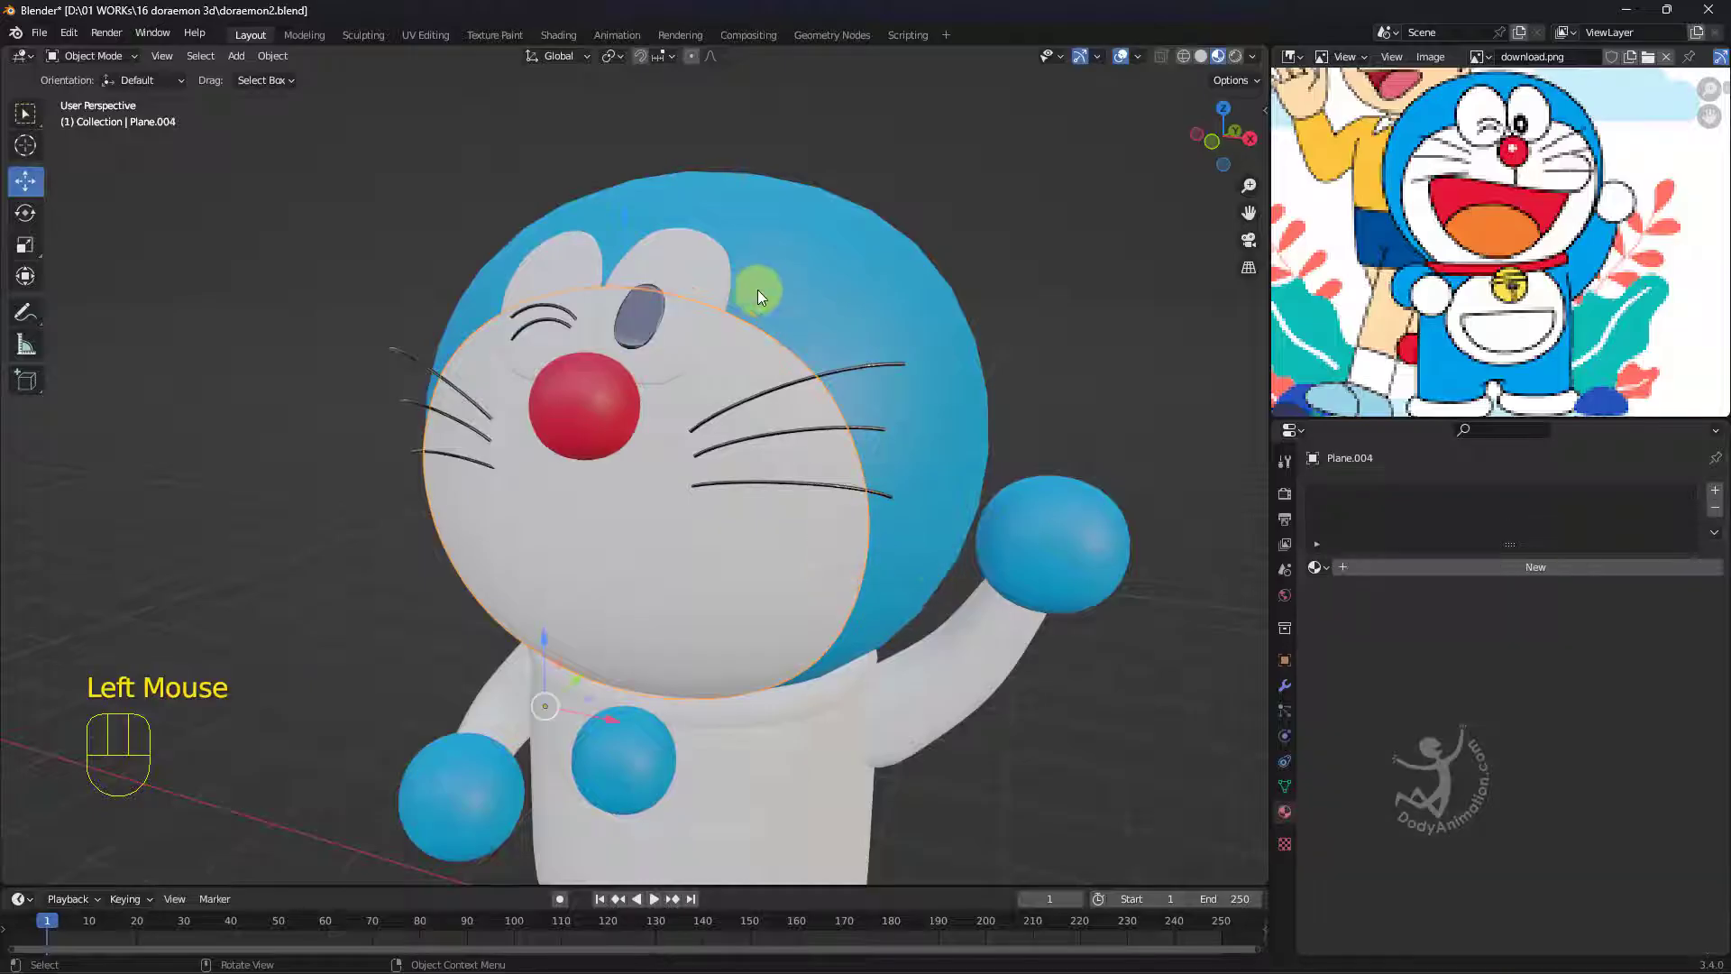
left_click(676, 244)
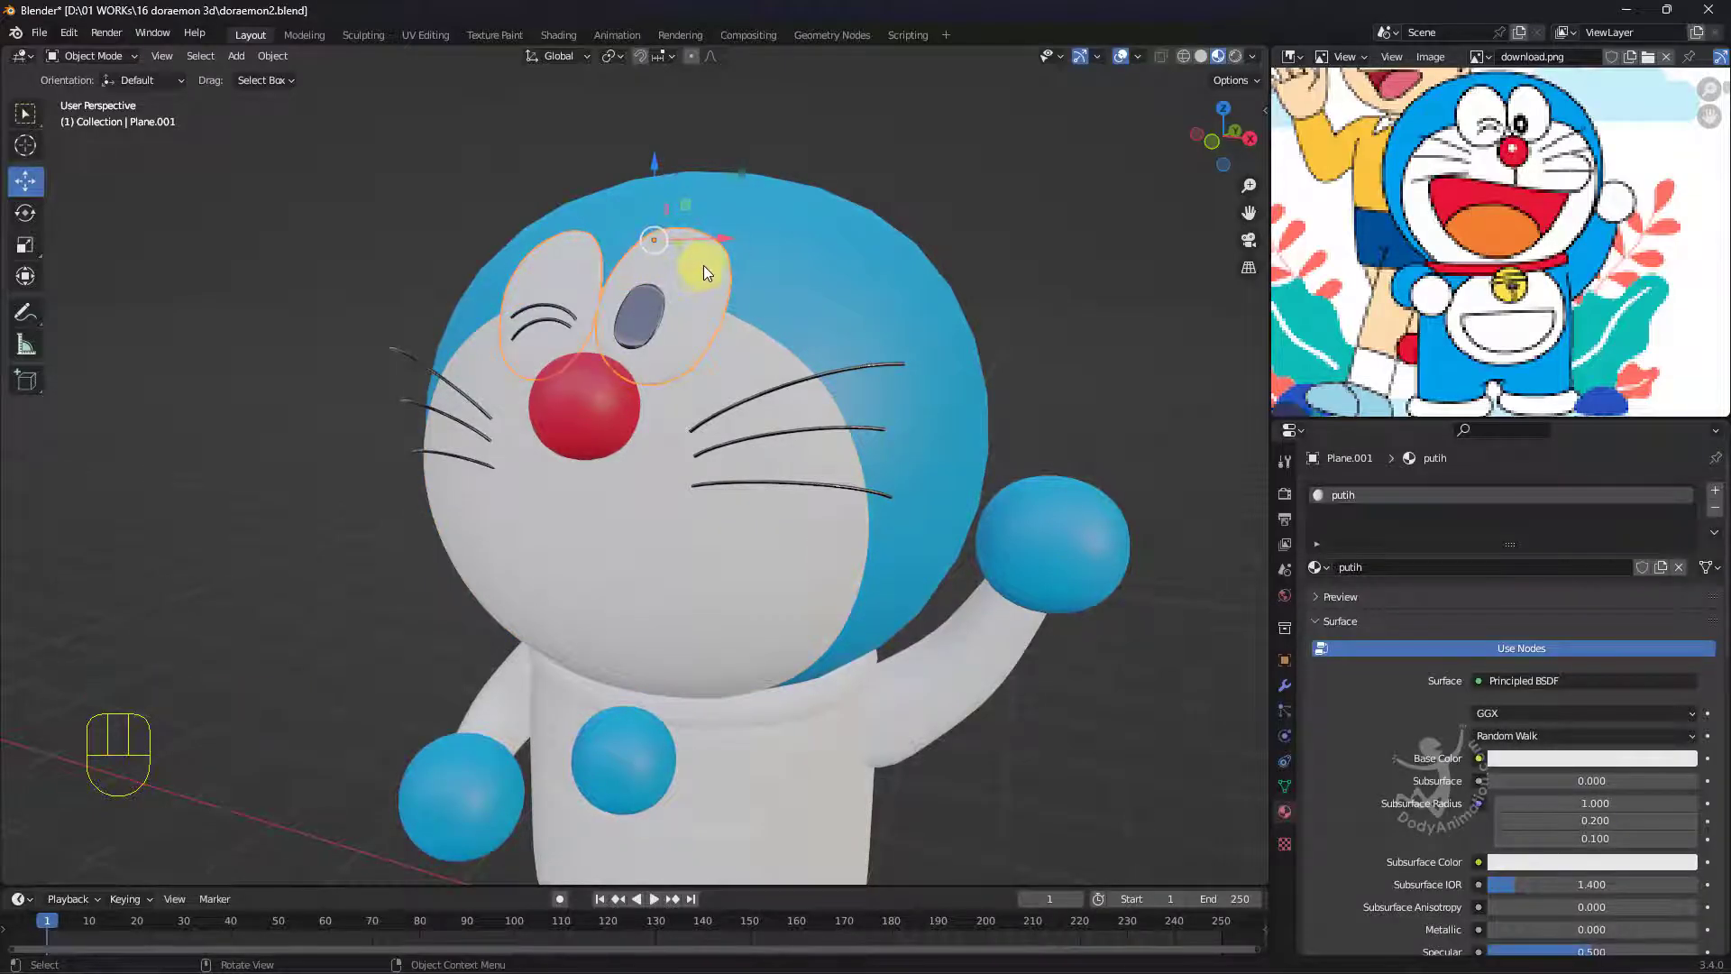
middle_click_drag(703, 265, 1193, 485)
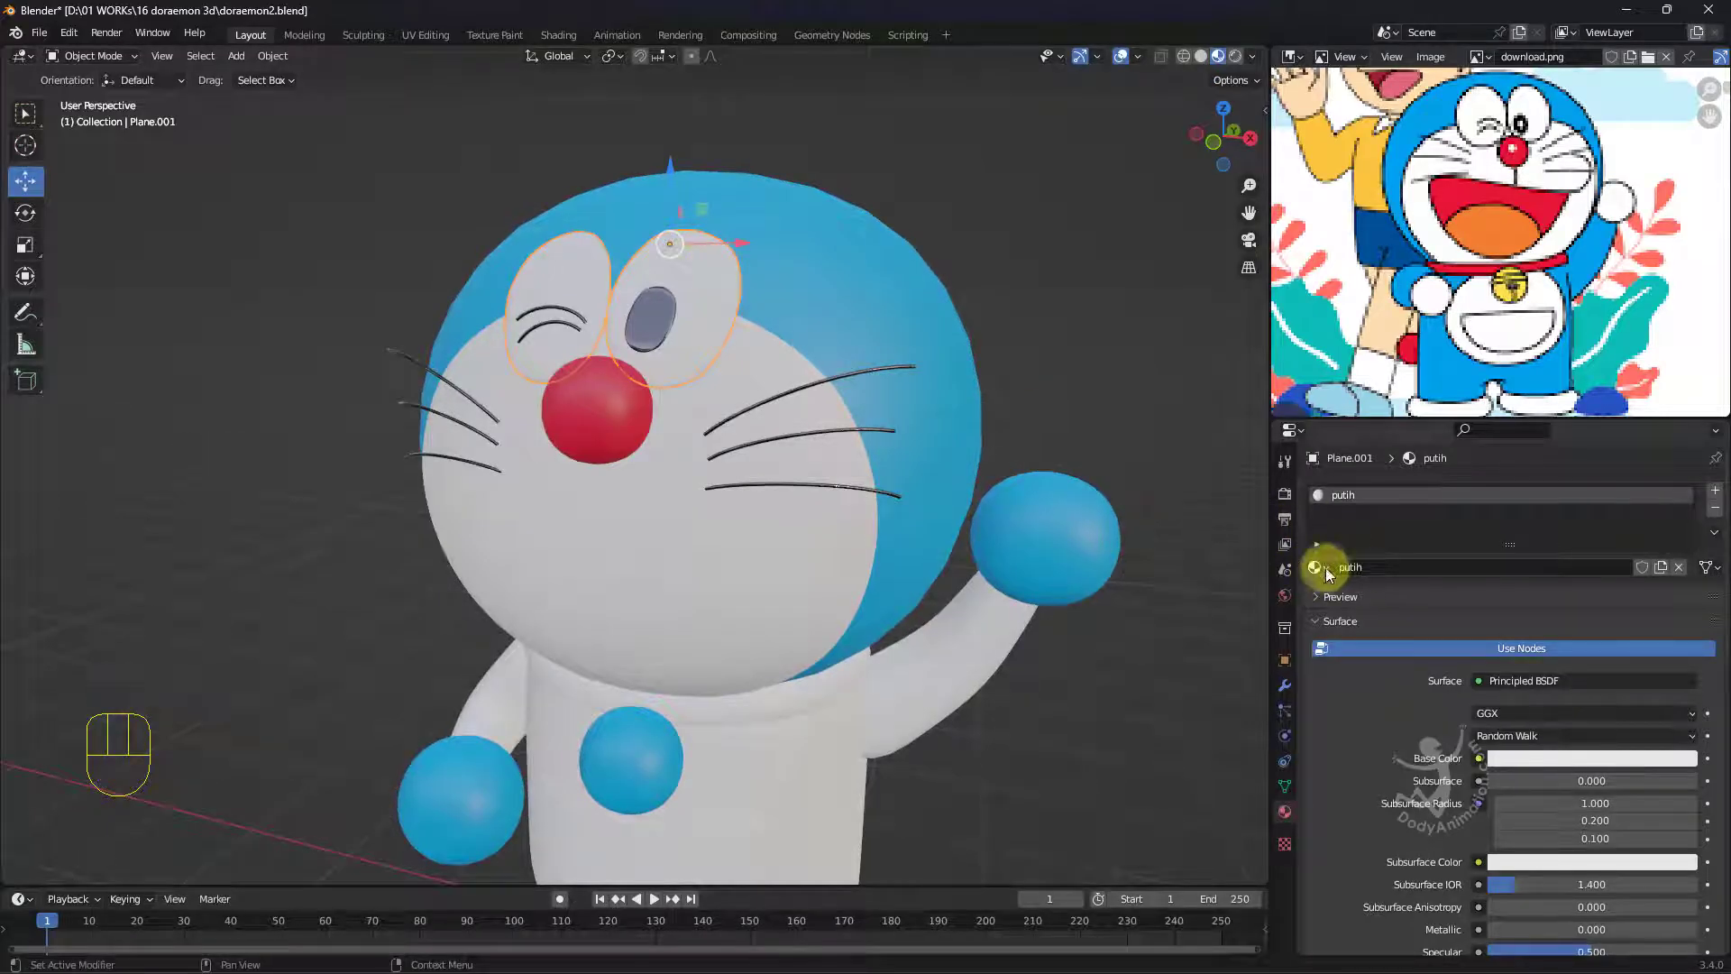
left_click_drag(1318, 568, 824, 586)
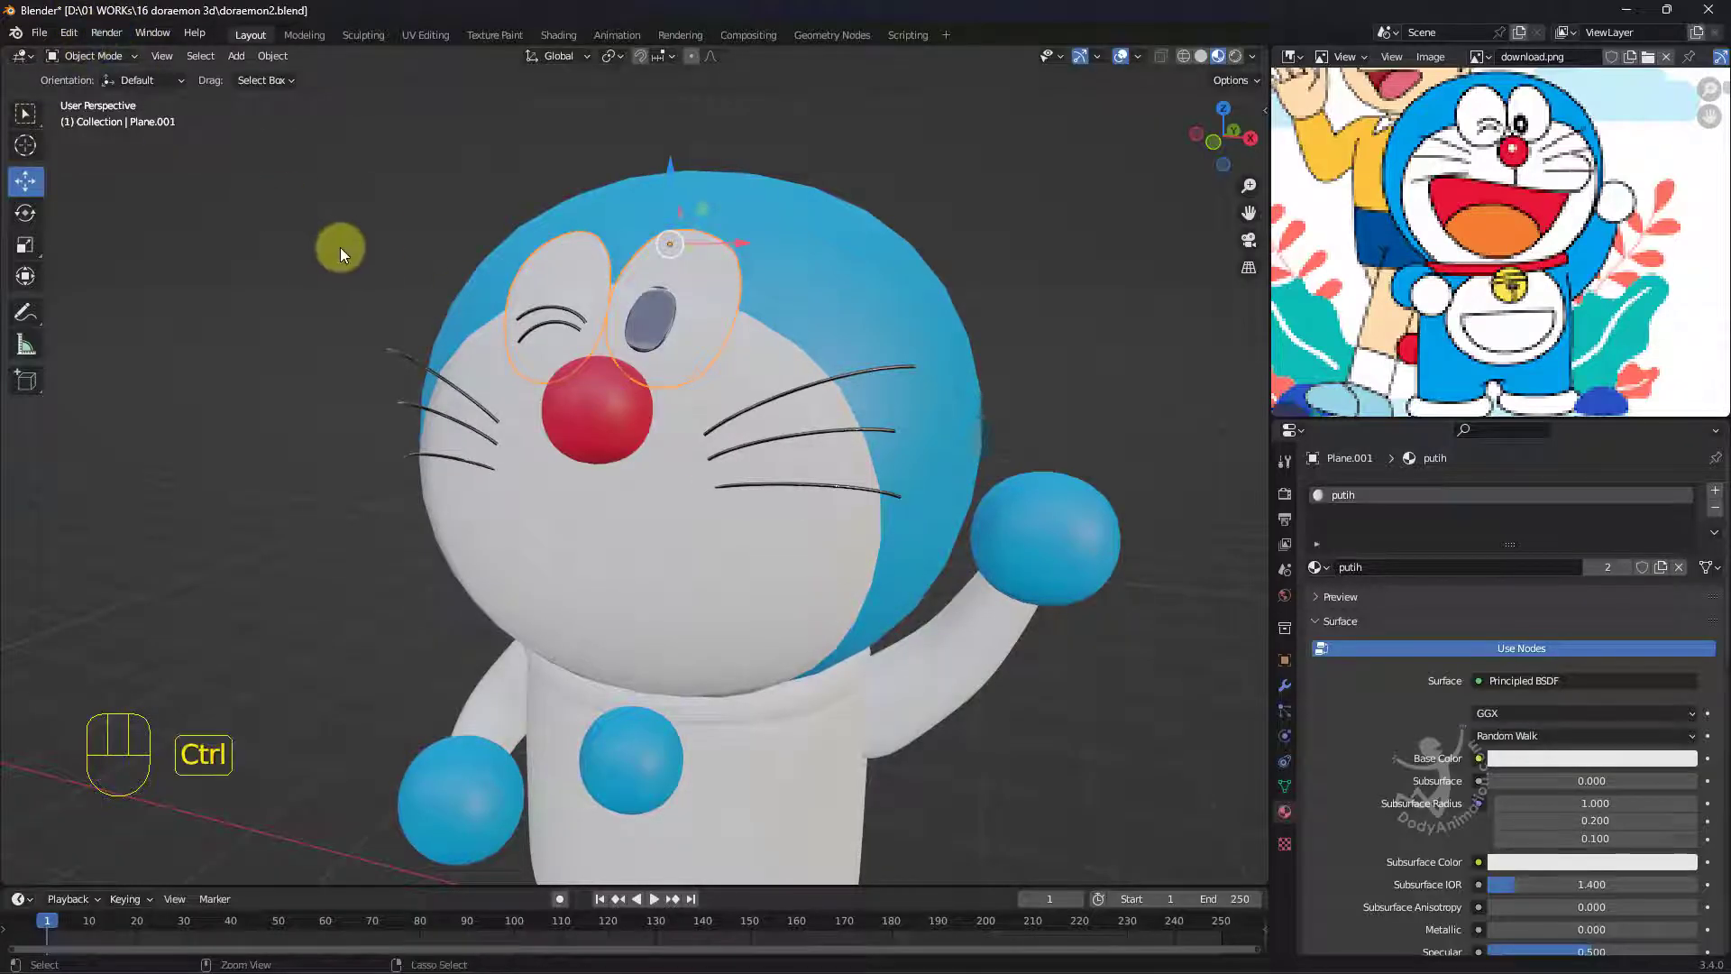
key("ctrl+z")
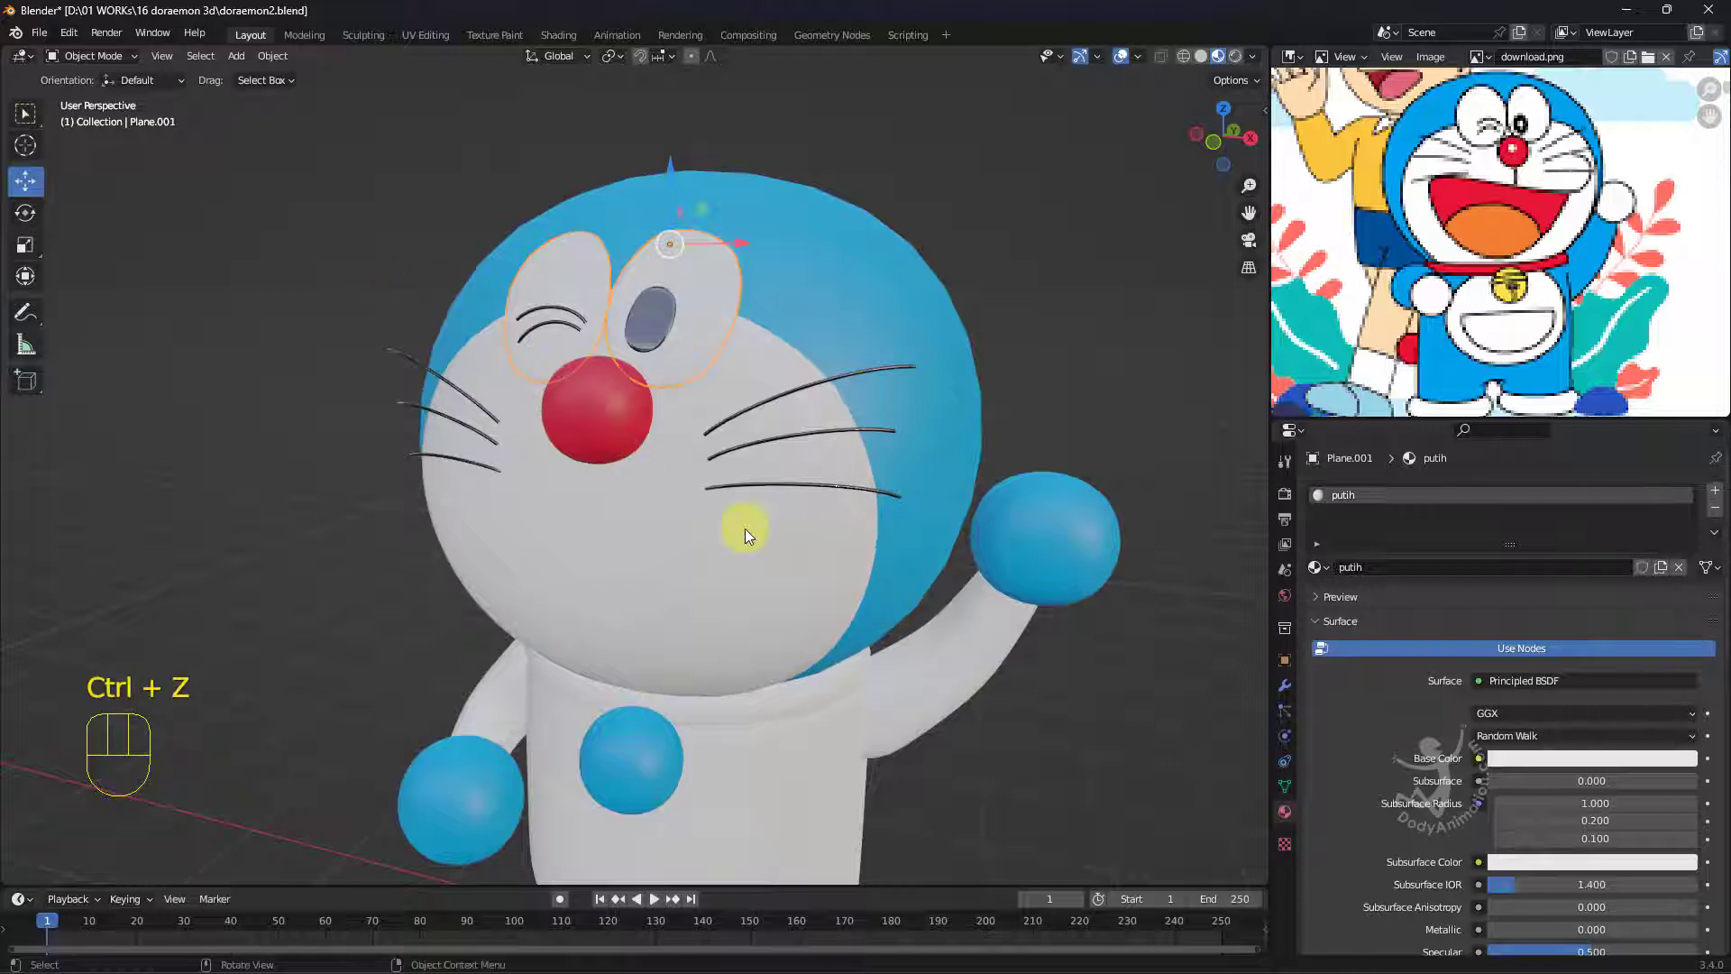
Apply the eye whites' putih material to both ball-shaped hands.
middle_click_drag(807, 564, 1147, 544)
left_click_drag(1331, 572, 429, 781)
scroll(684, 711, "down", 2)
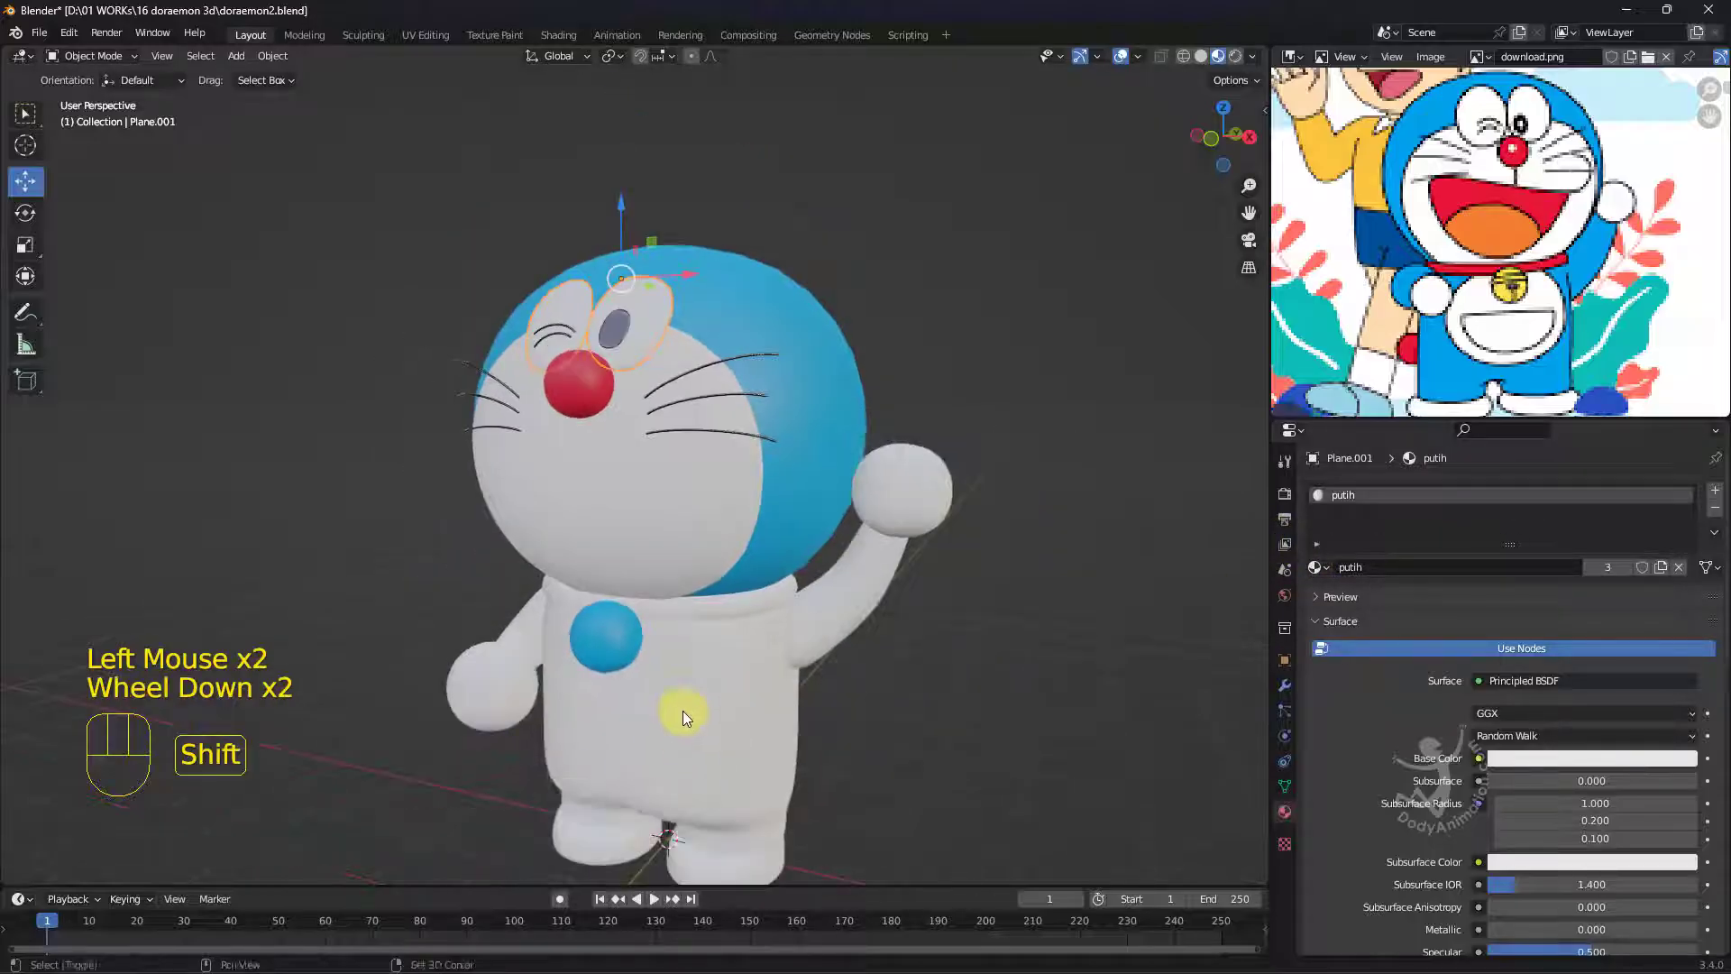
Apply the putih material to the belly pocket and to the belly patch.
middle_click_drag(683, 710, 705, 591, "shift")
scroll(705, 592, "up", 1)
middle_click_drag(741, 690, 719, 587, "shift")
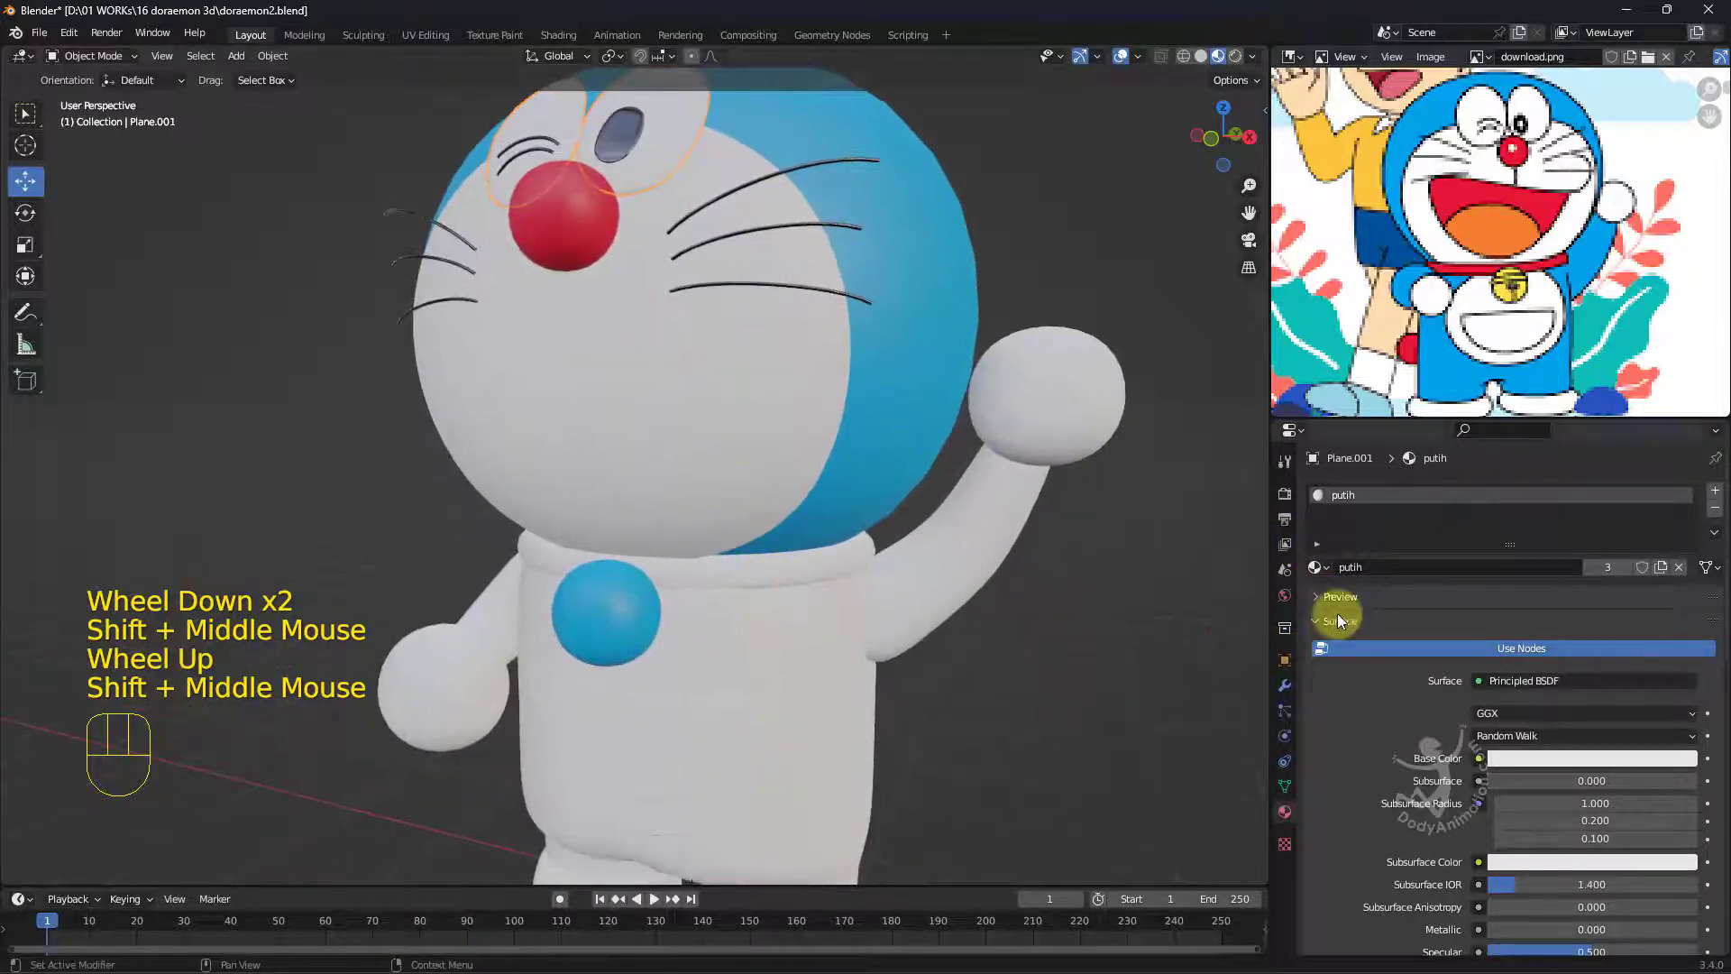
left_click_drag(1319, 569, 732, 753)
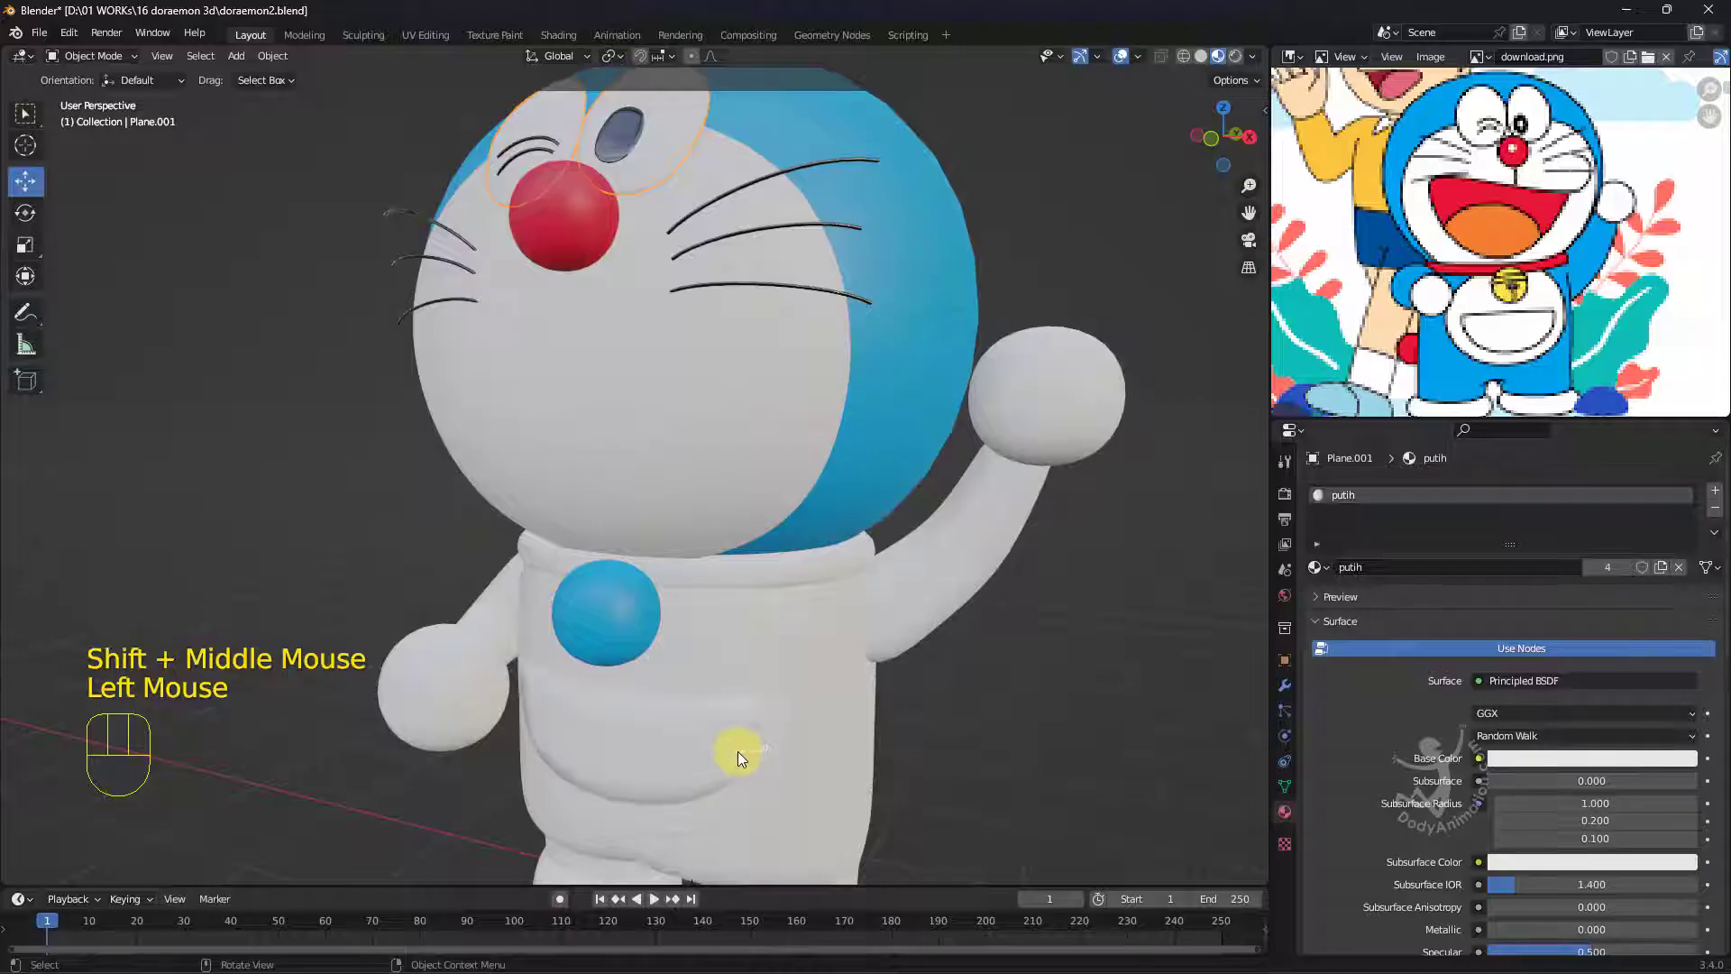
left_click_drag(1315, 570, 727, 678)
middle_click_drag(726, 678, 761, 667)
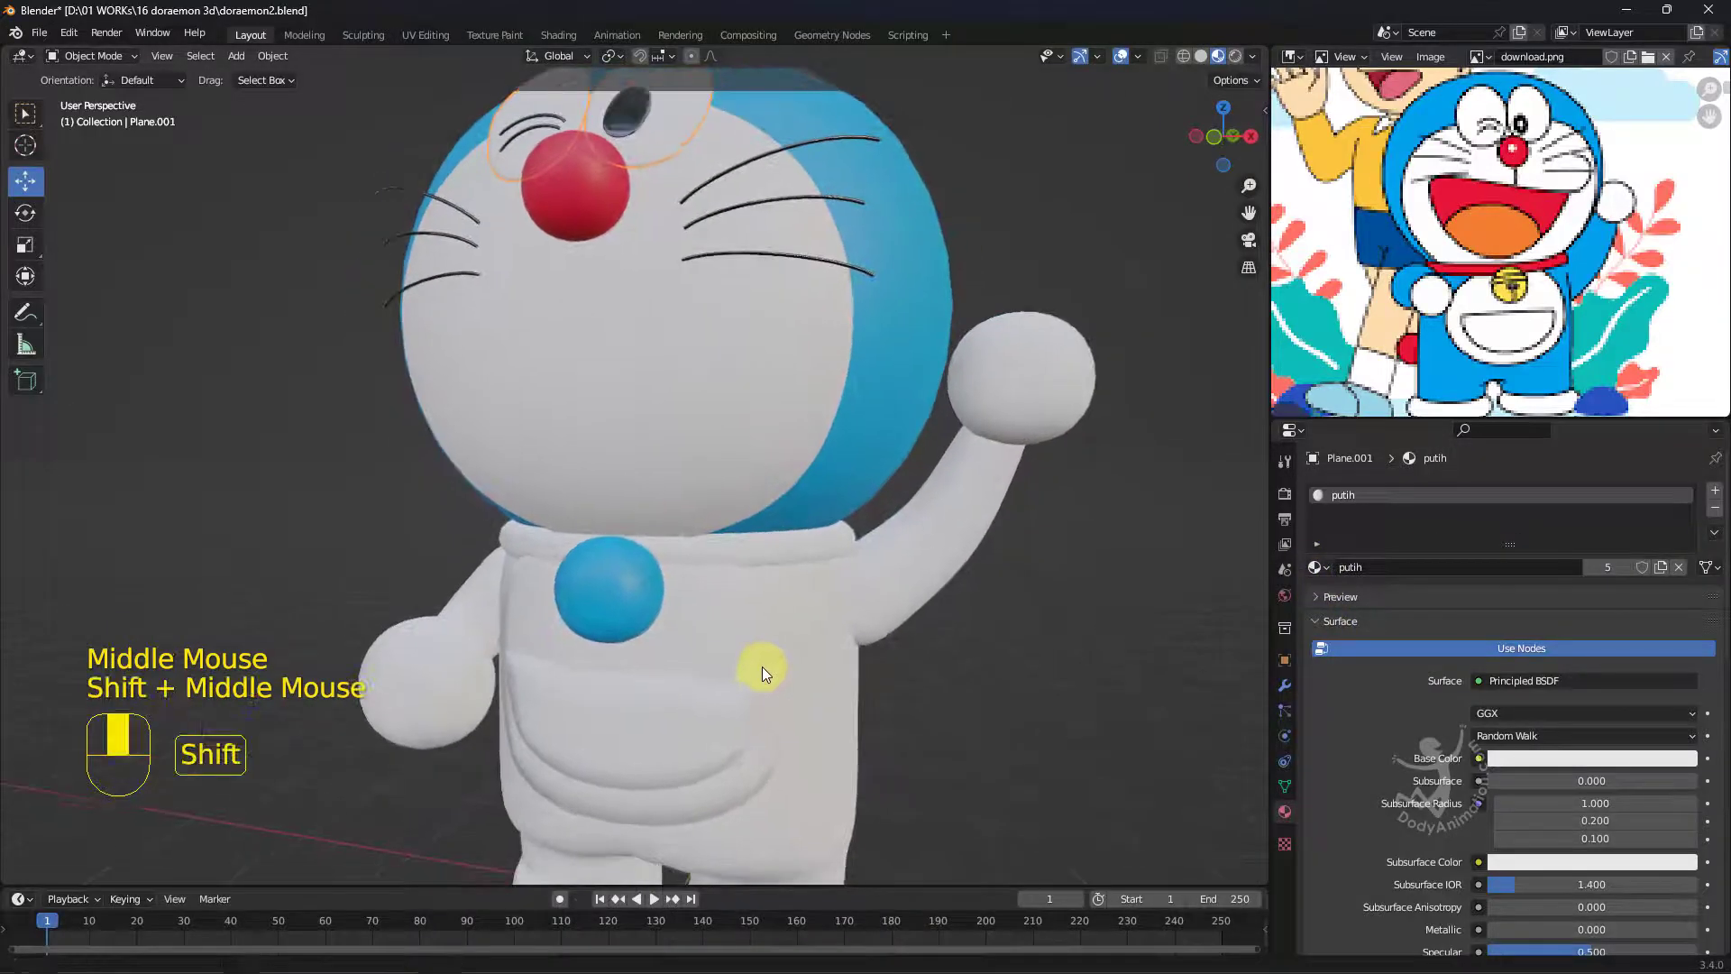
Assign the existing biru material to the body.
left_click(831, 662)
scroll(816, 696, "down", 1)
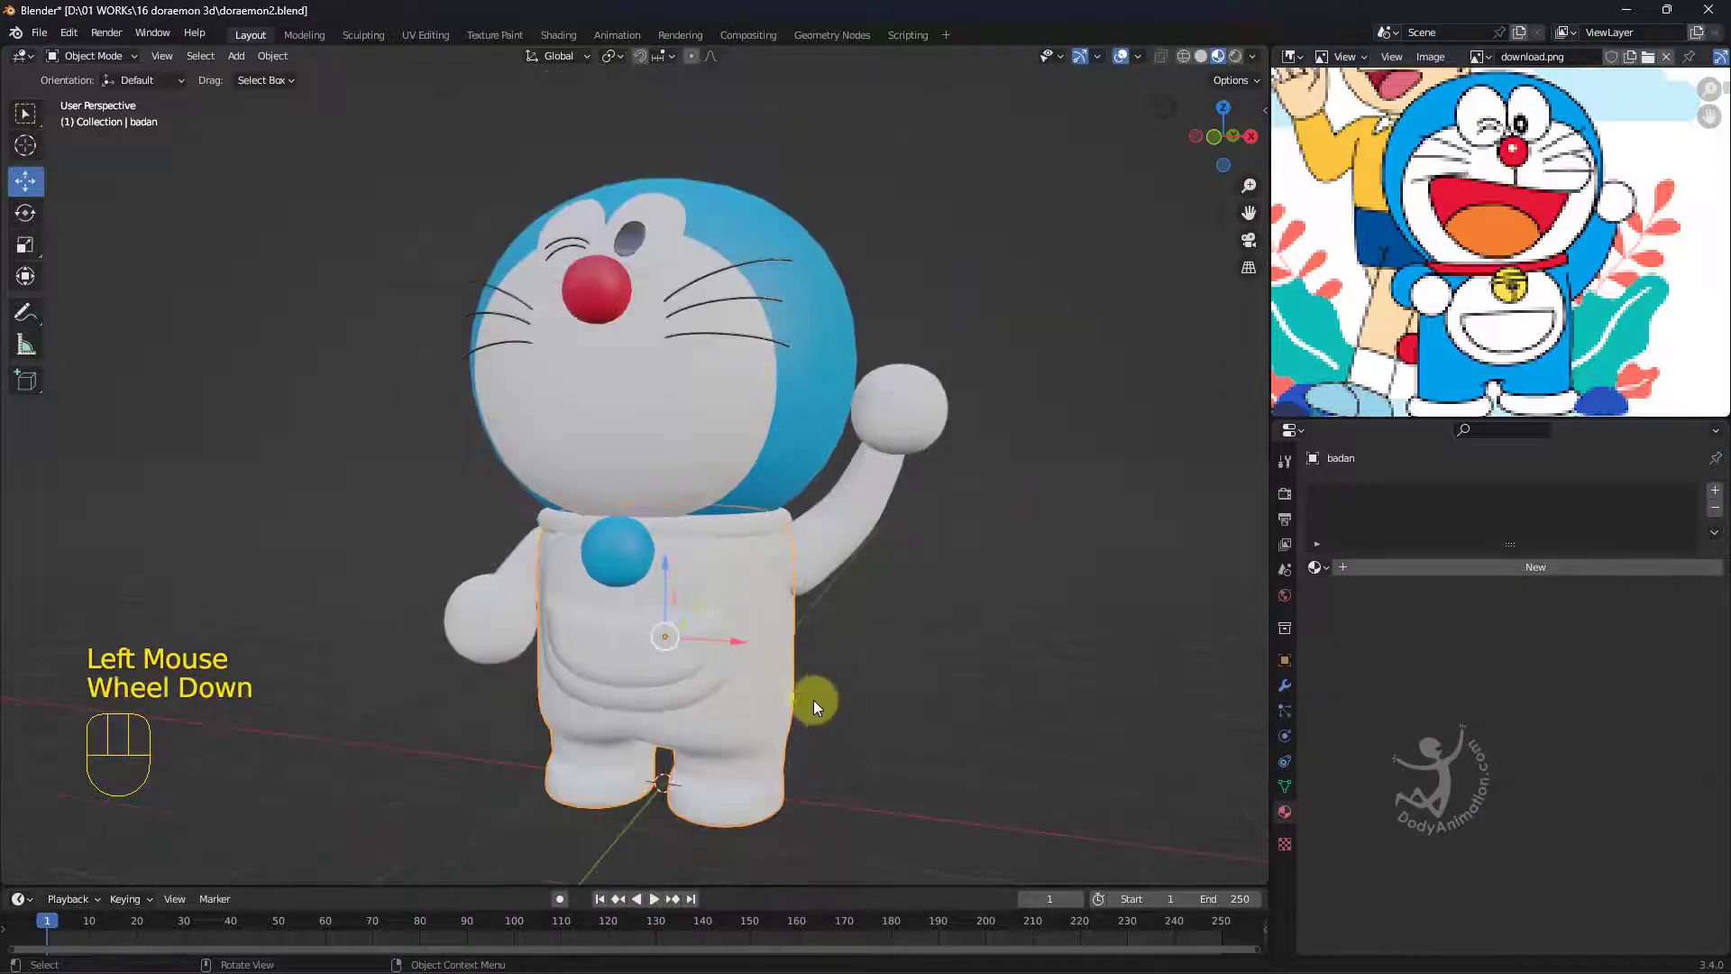
scroll(794, 681, "up", 2)
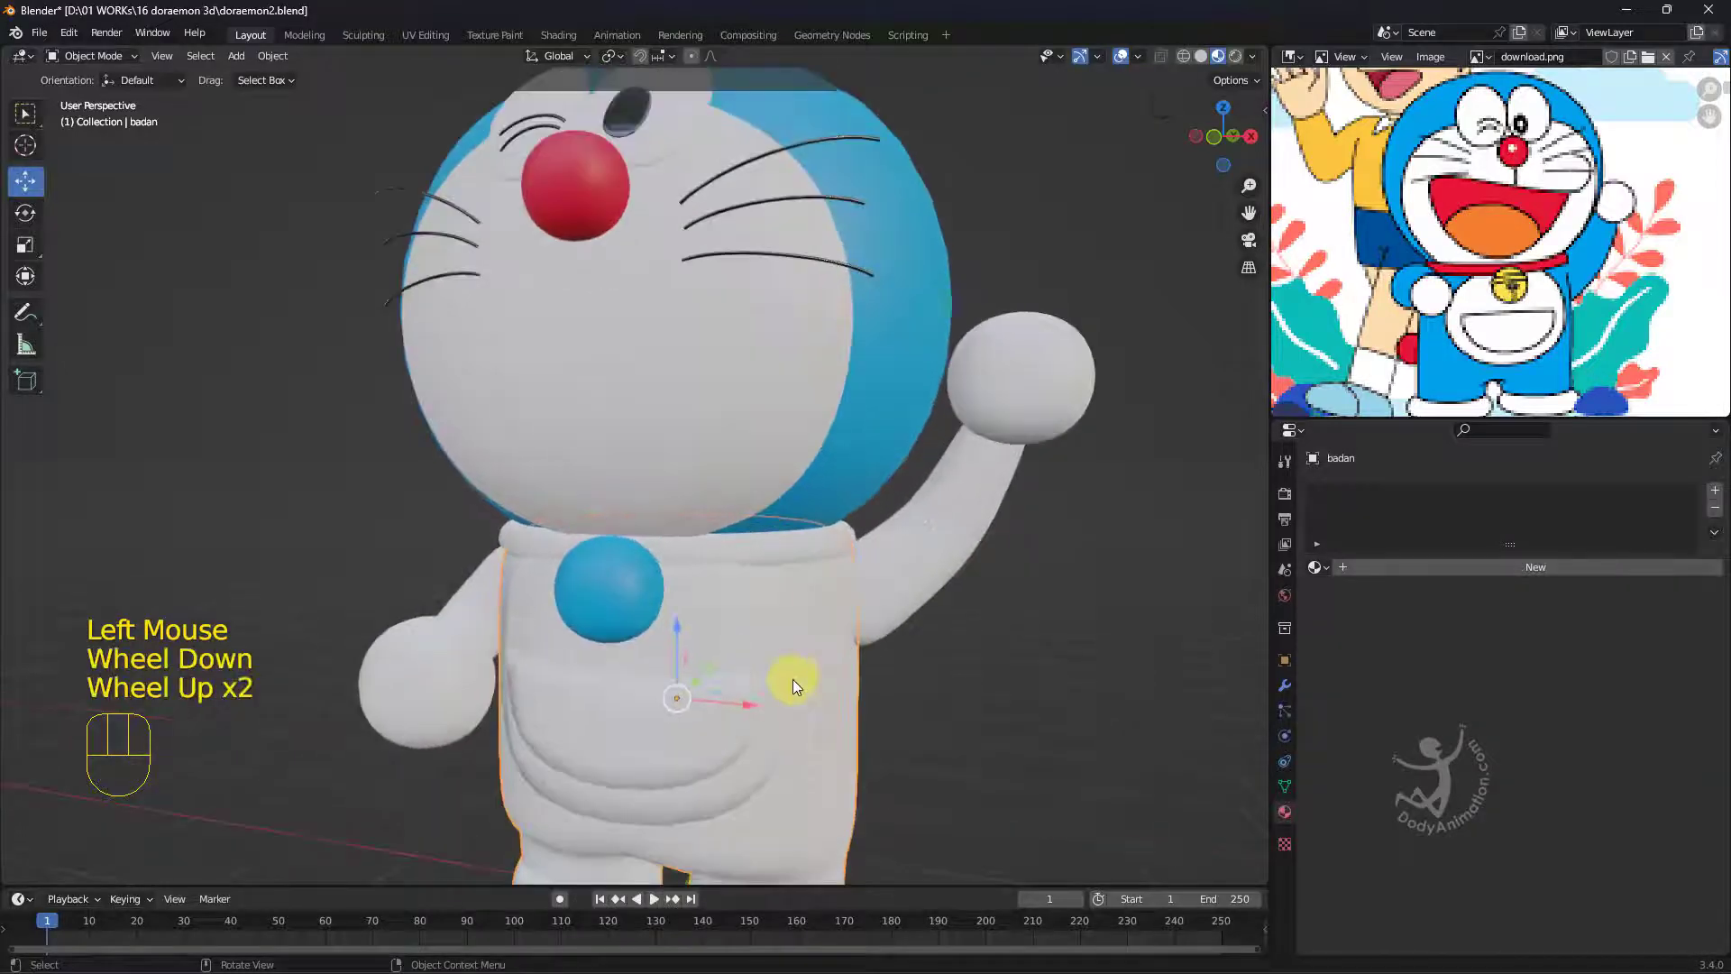
left_click(1317, 567)
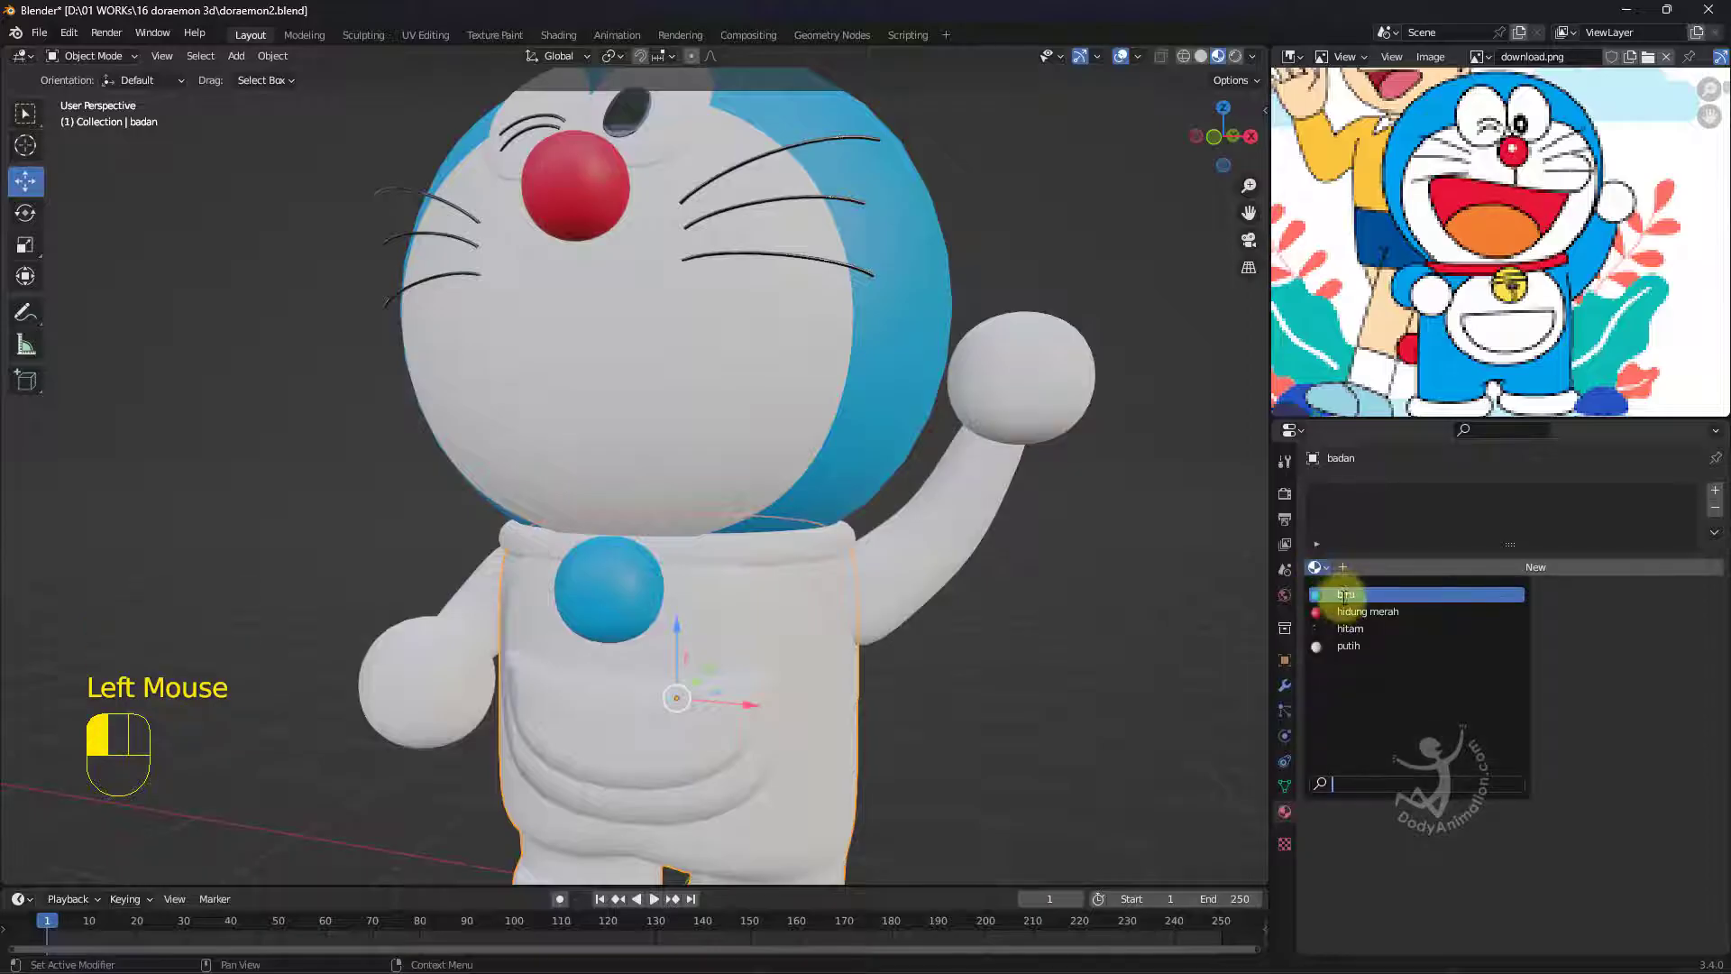
left_click(1327, 595)
Assign the existing biru material to the arms.
scroll(1073, 624, "down", 2)
left_click(851, 514)
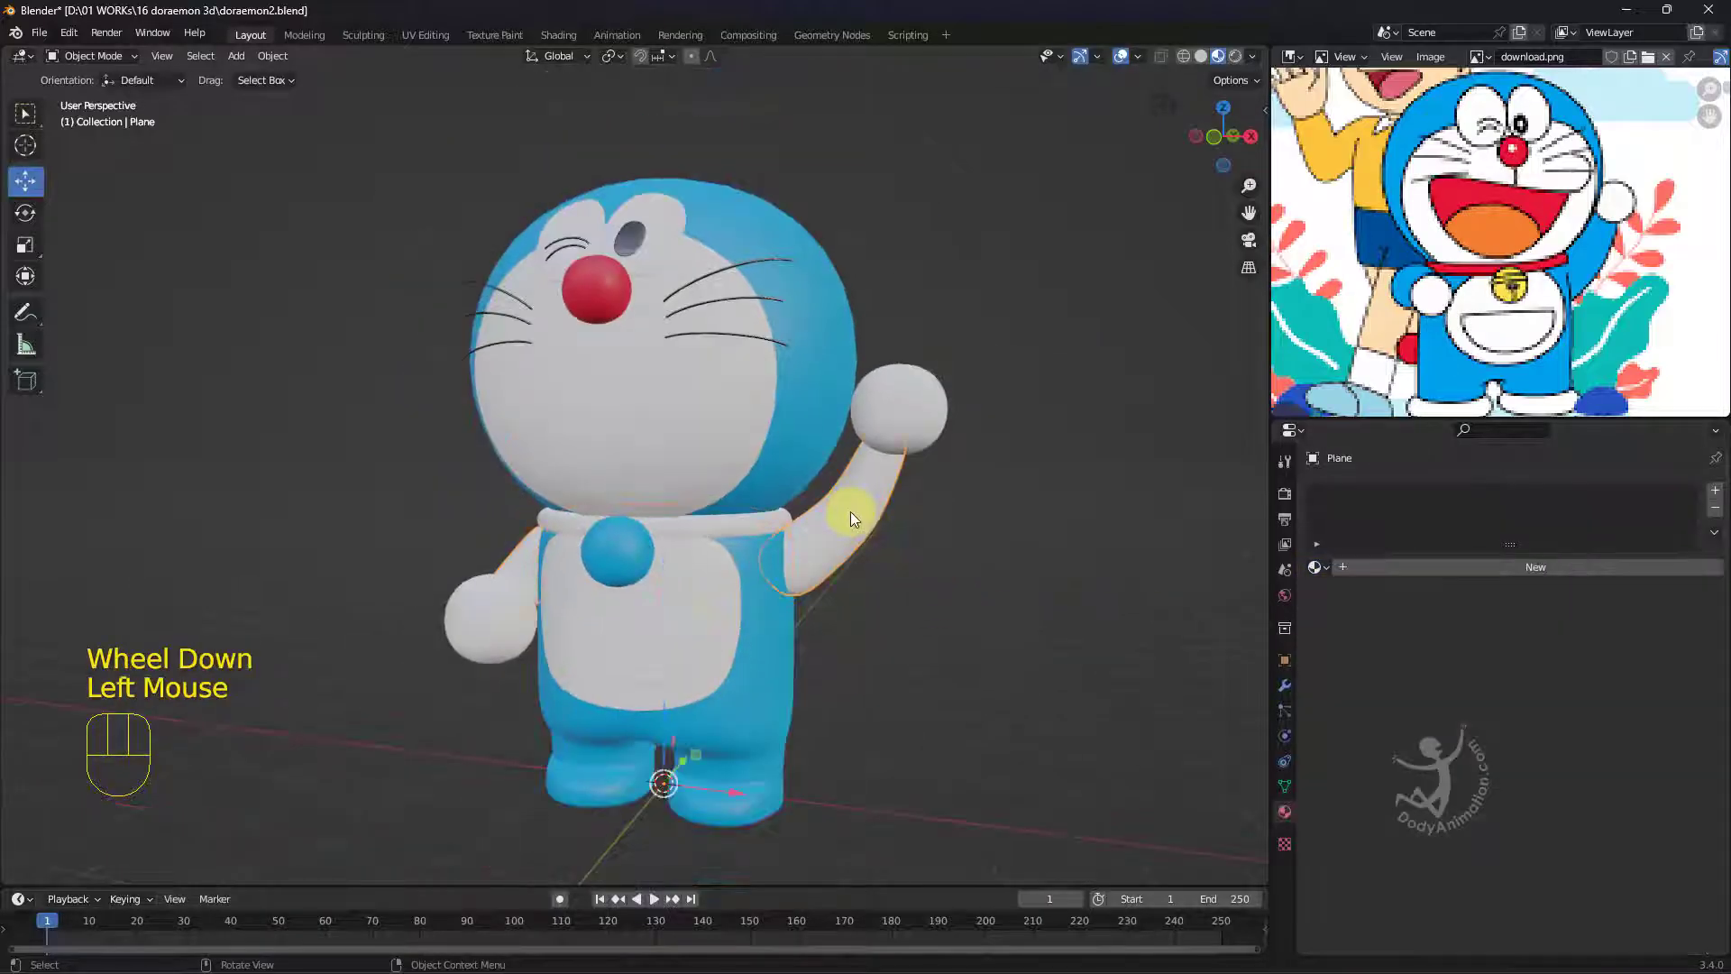
left_click(1329, 567)
left_click(1329, 594)
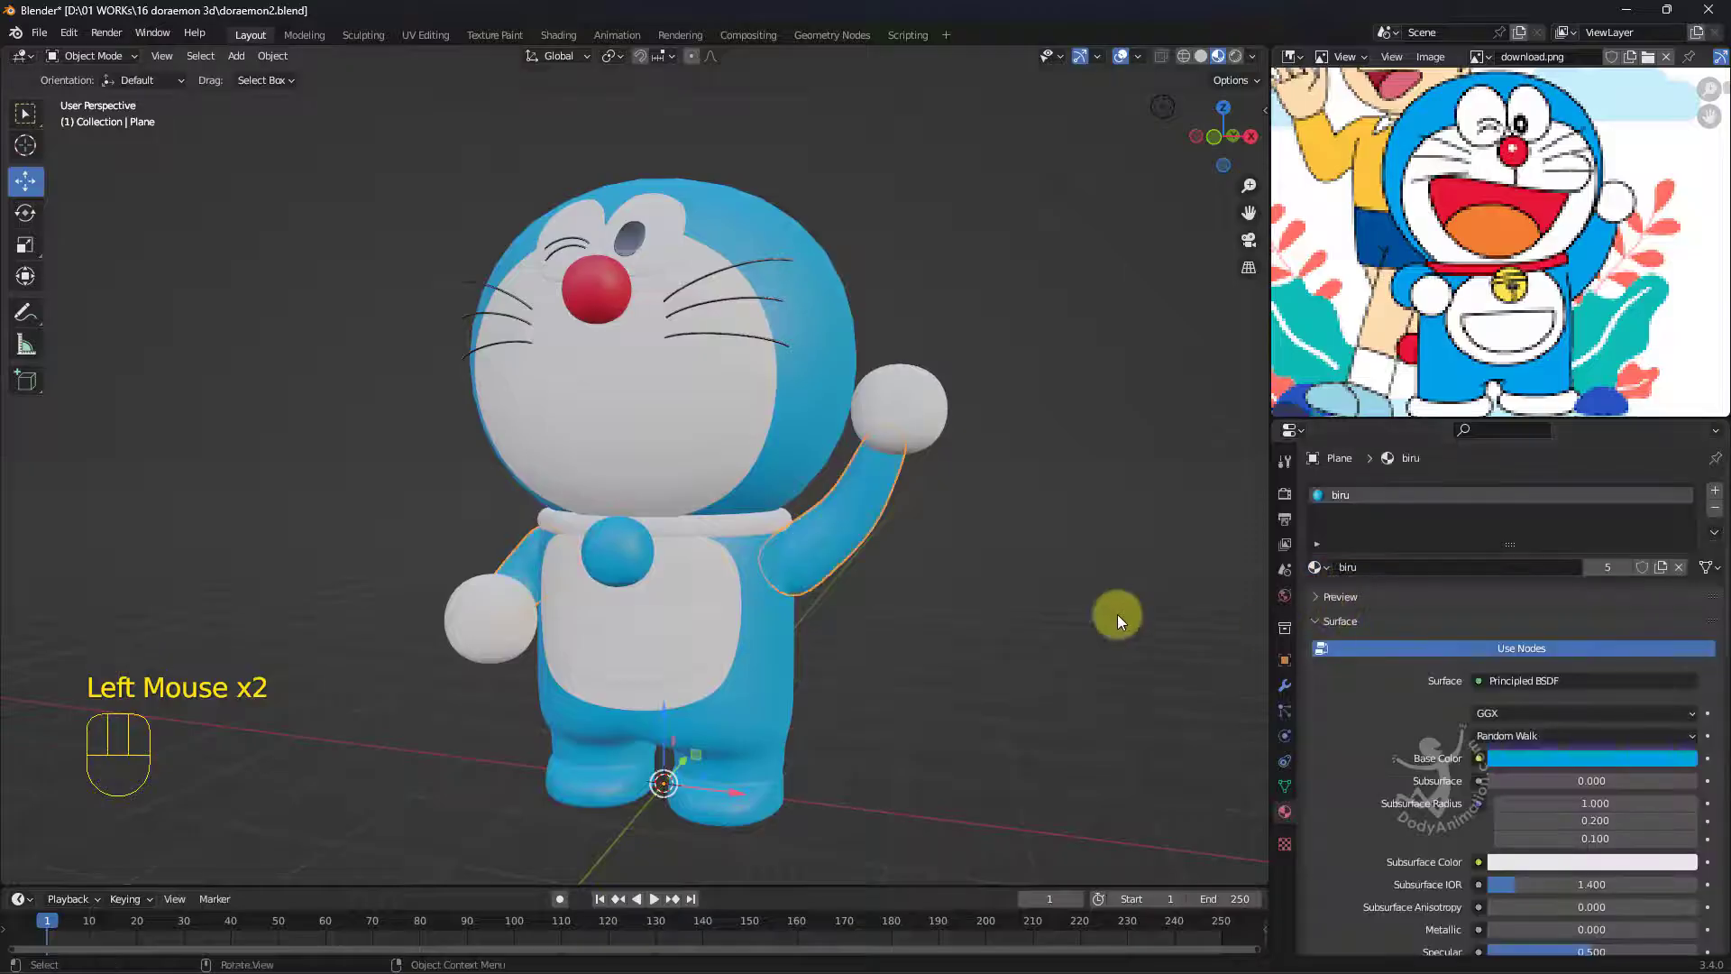
Make the bell's biru material an independent copy and rename it emas.
scroll(880, 583, "up", 2)
mouse_move(880, 583)
middle_mouse_down()
mouse_move(970, 586)
mouse_move(891, 578)
middle_mouse_up()
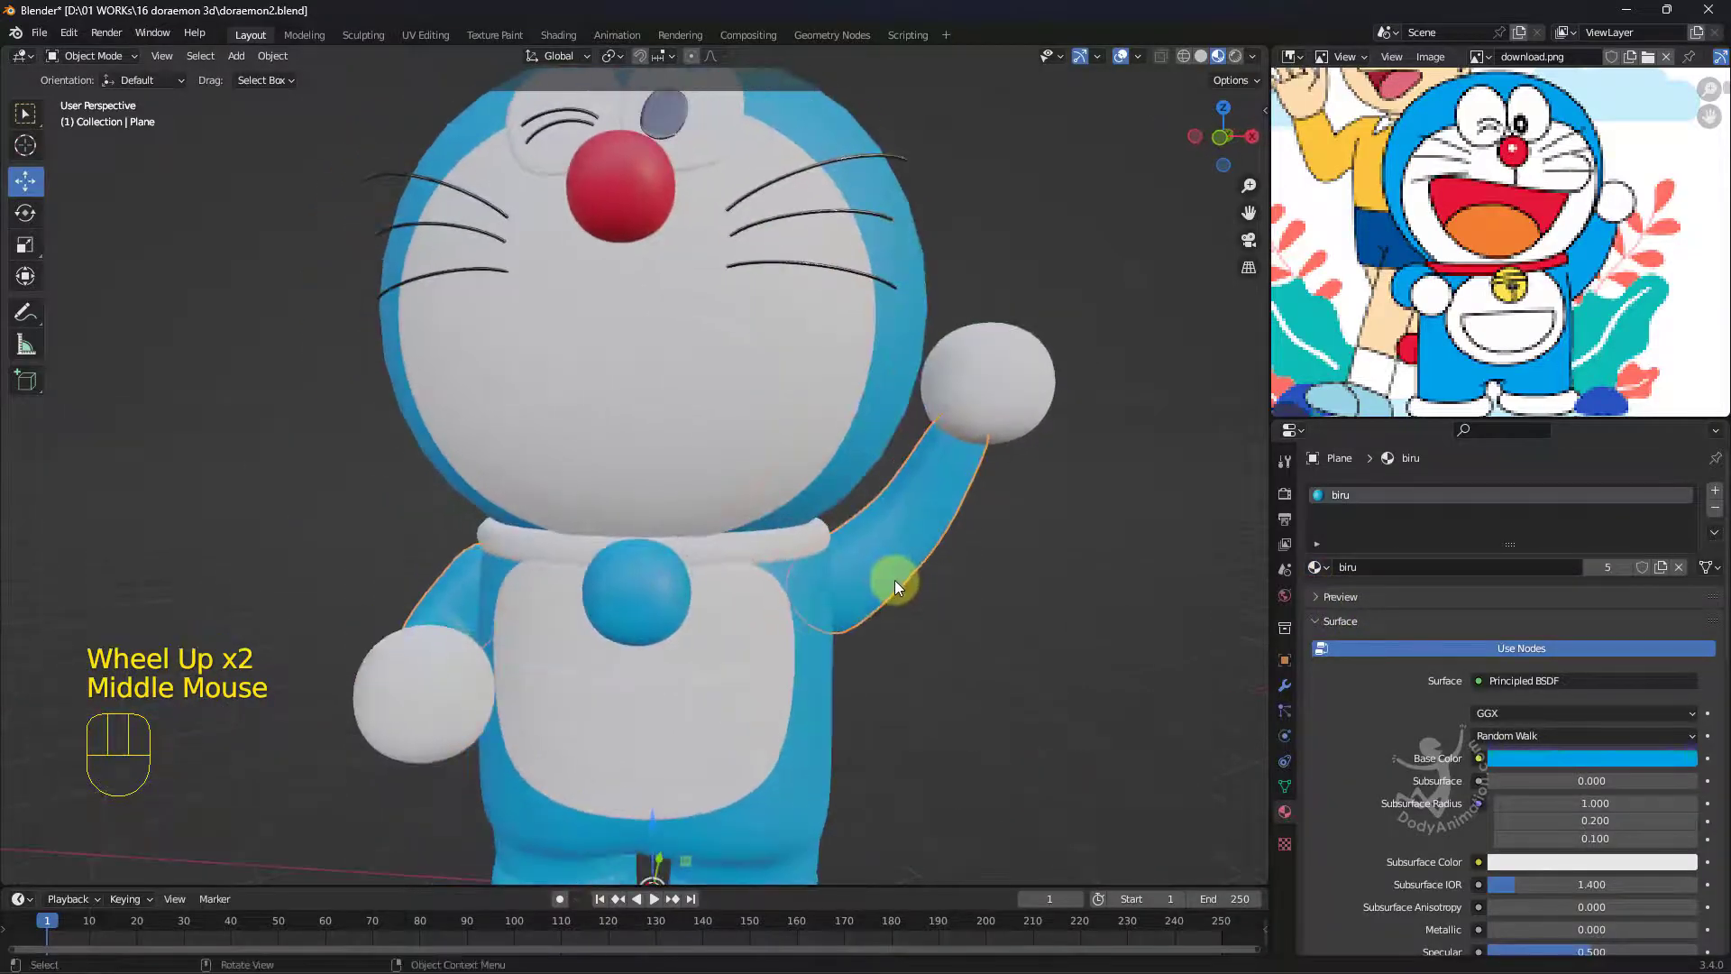
left_click(636, 598)
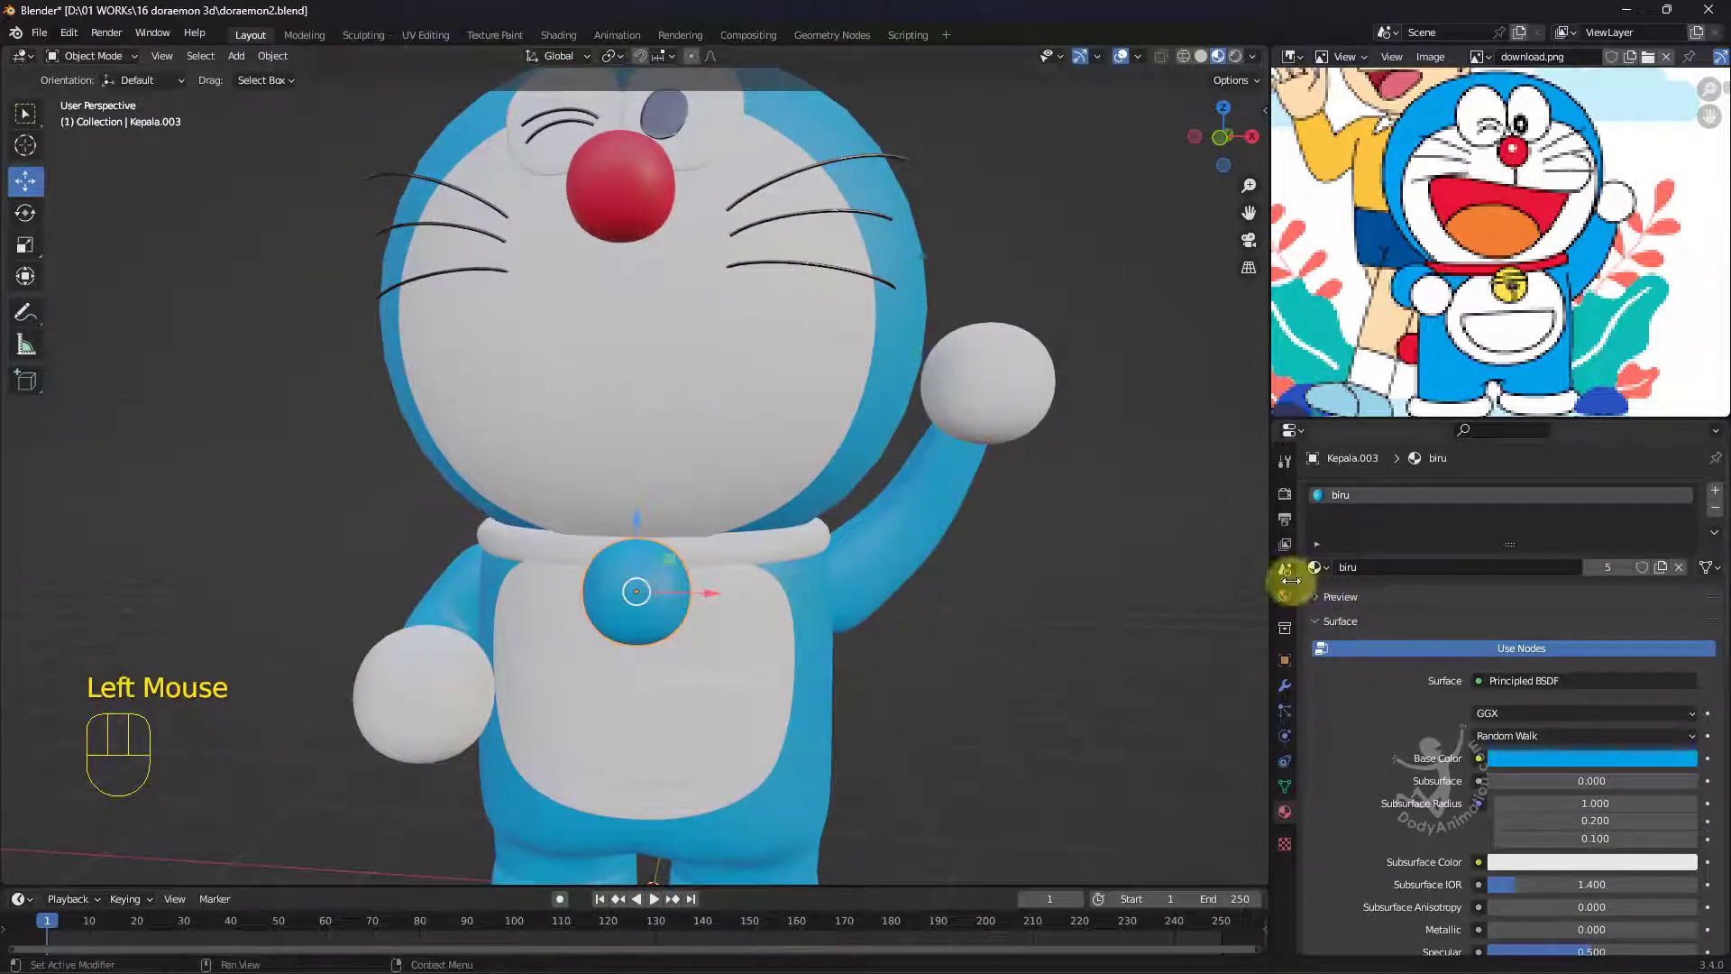
left_click(1607, 566)
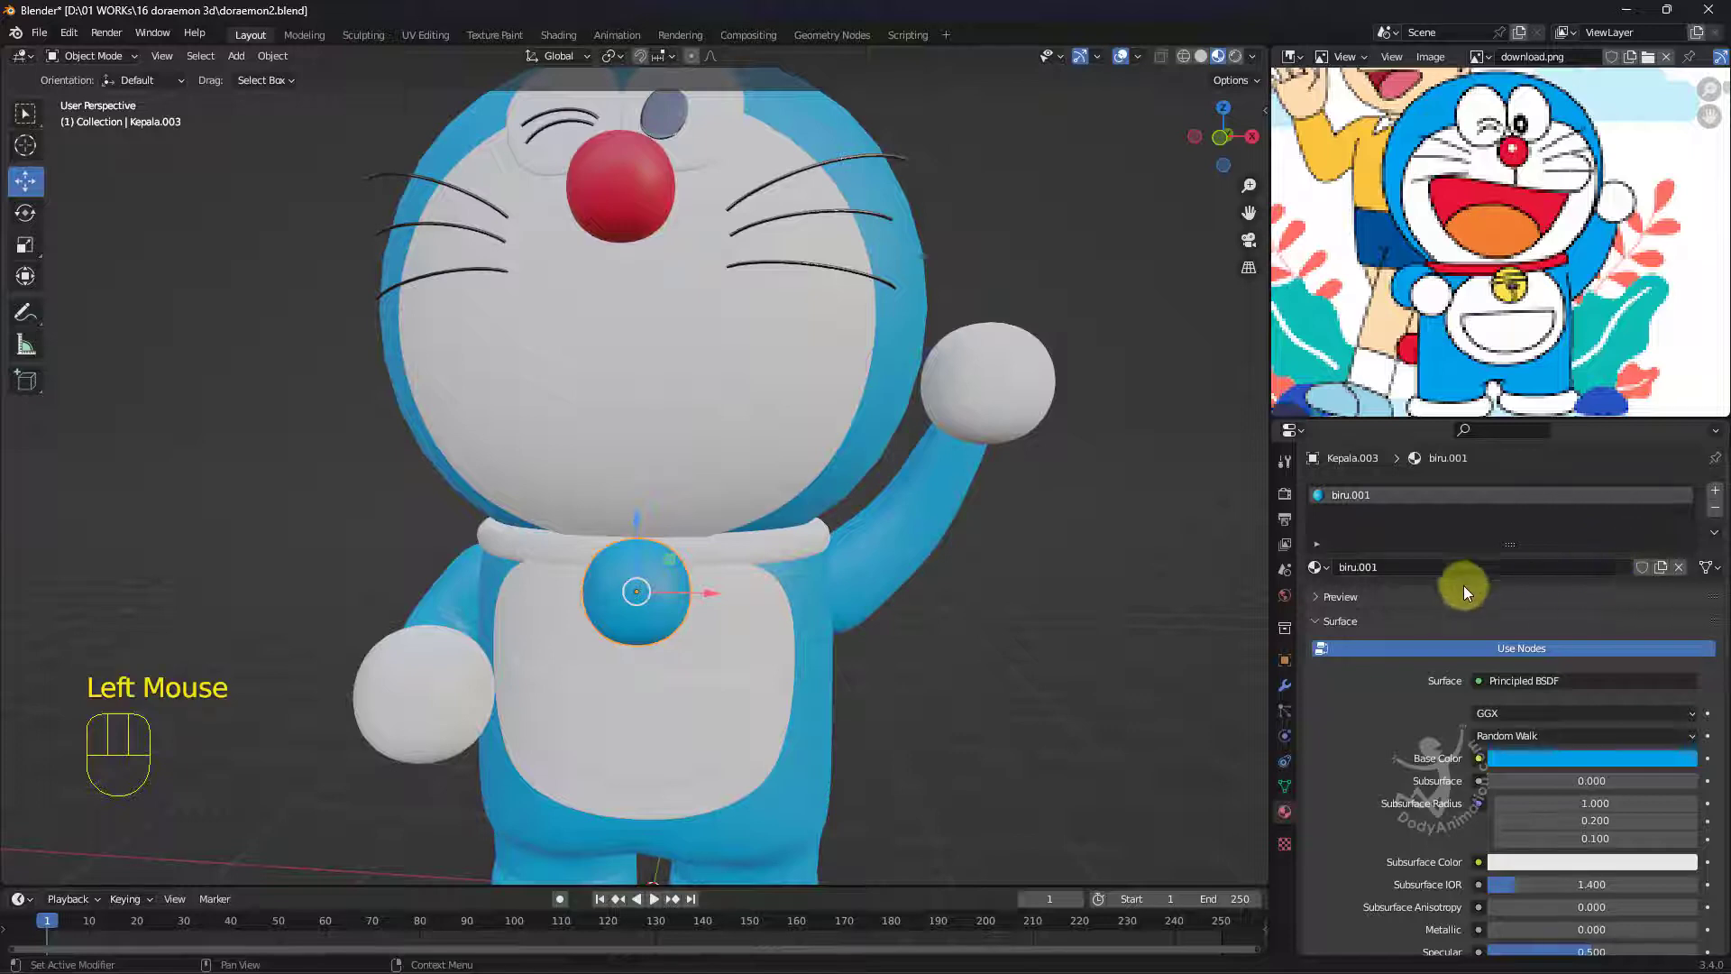
left_click(1442, 571)
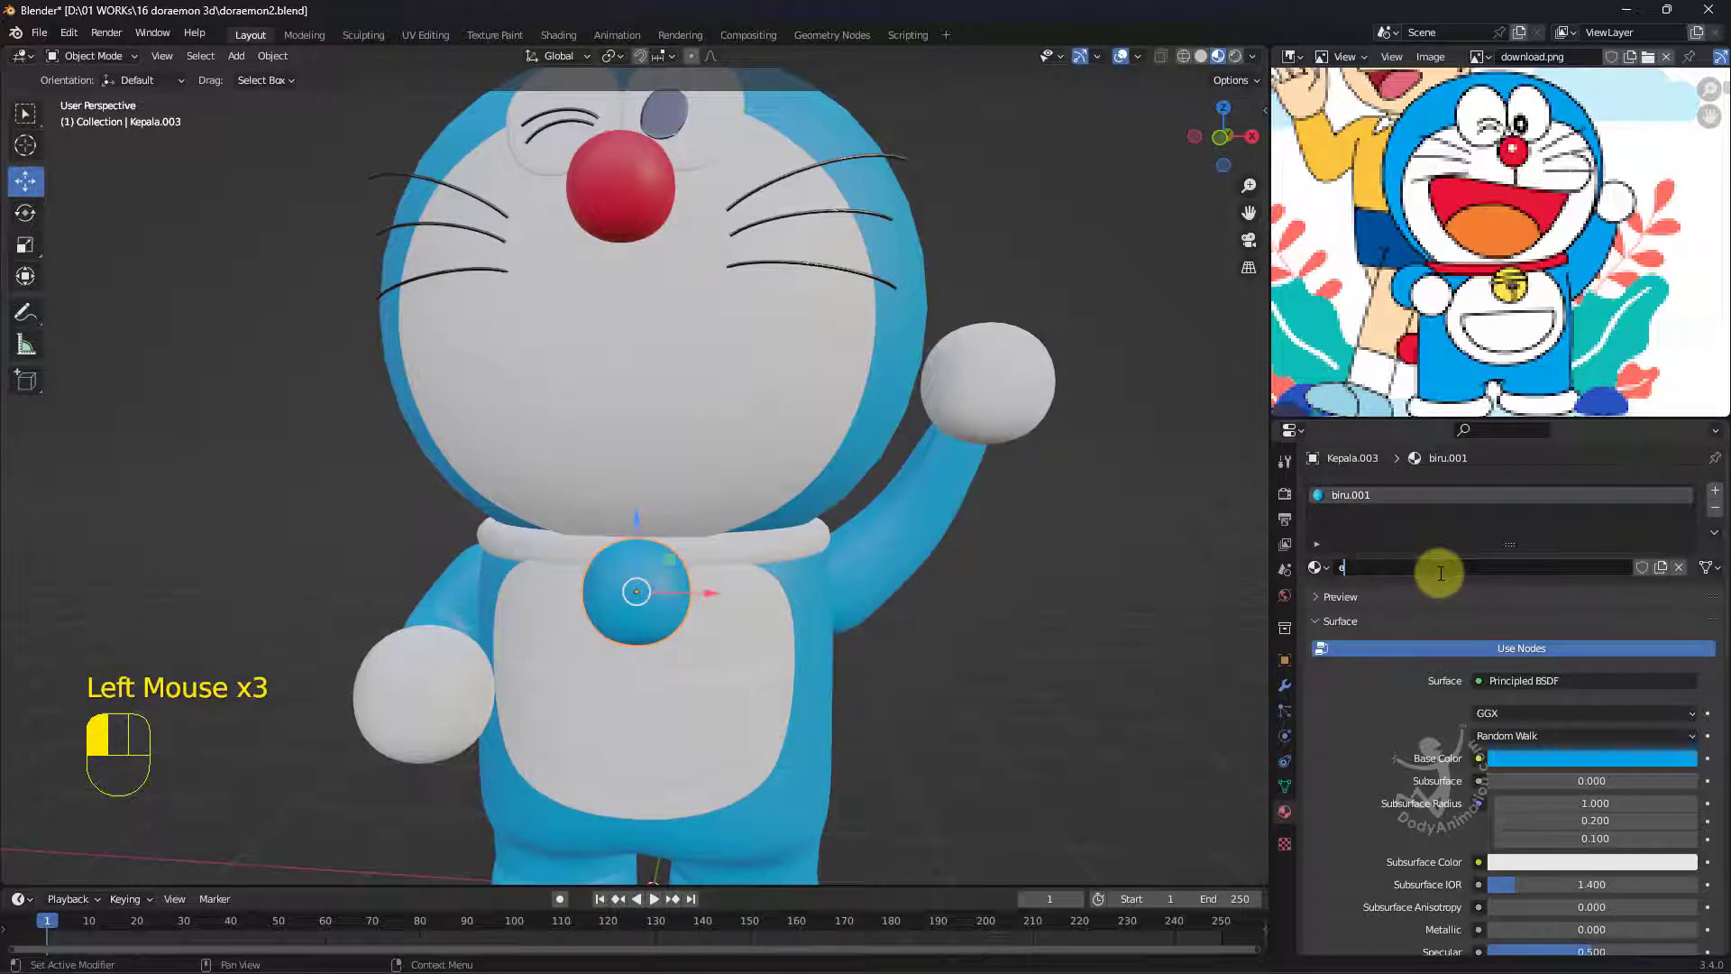
type("emas")
key("Return")
Change the emas material's base color to a golden orange with hue 0.067 and saturation 0.974.
scroll(1519, 699, "down", 2)
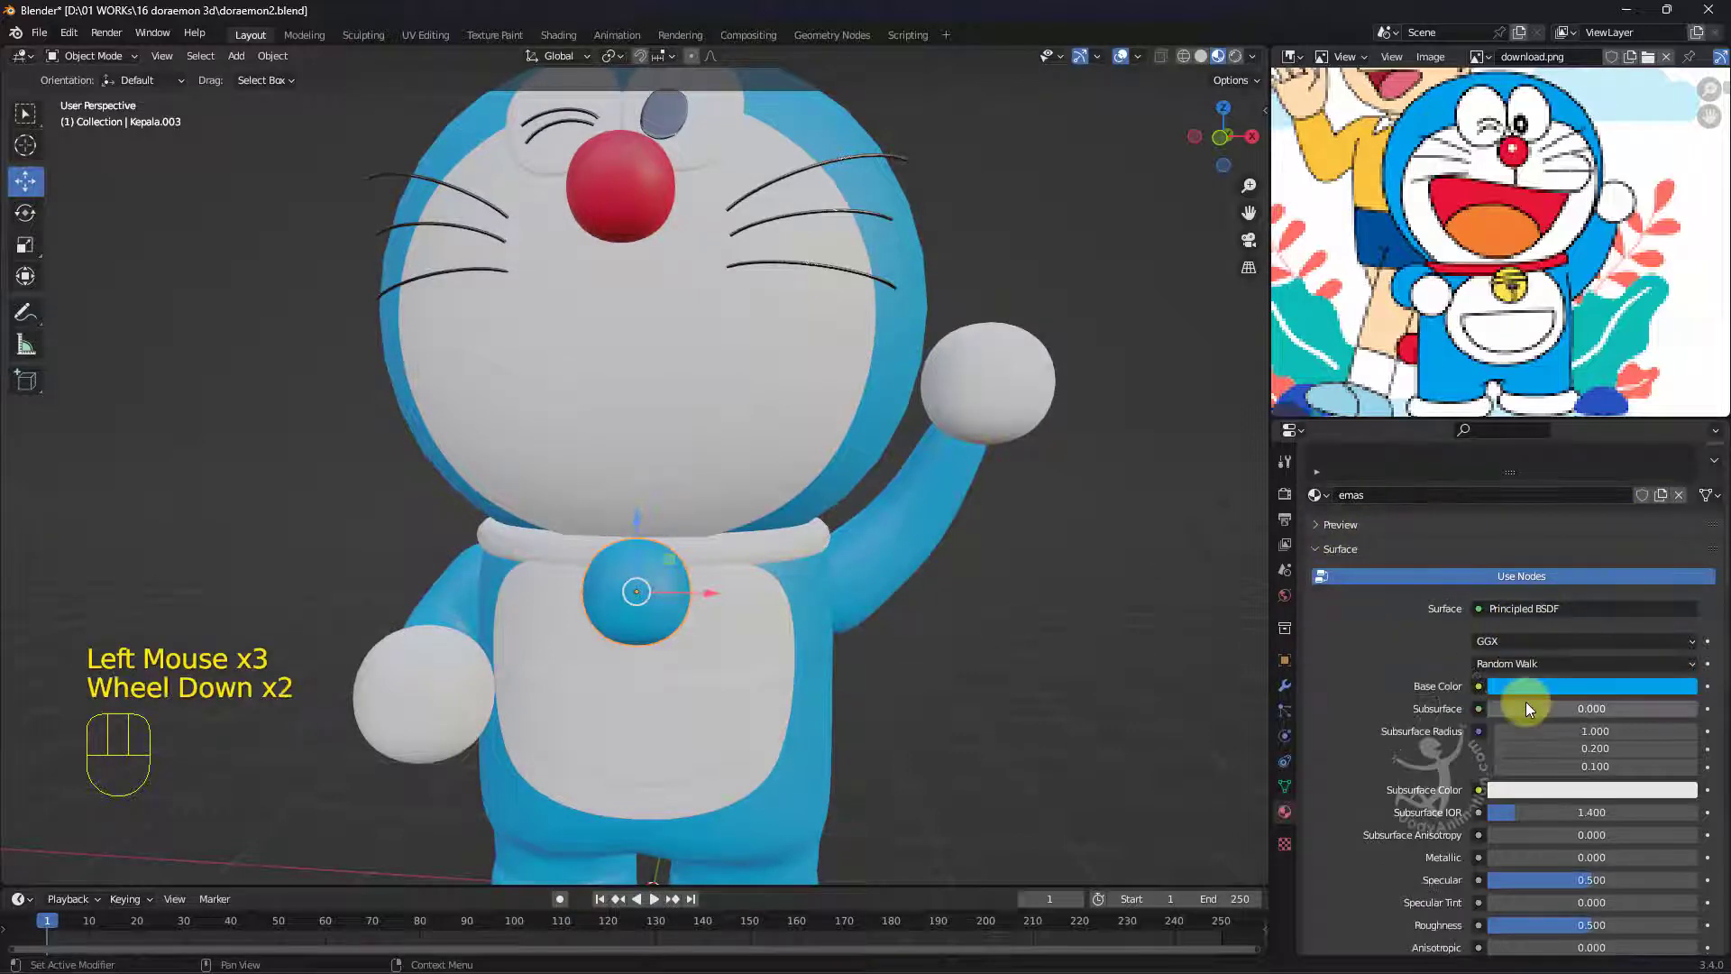
left_click(1517, 685)
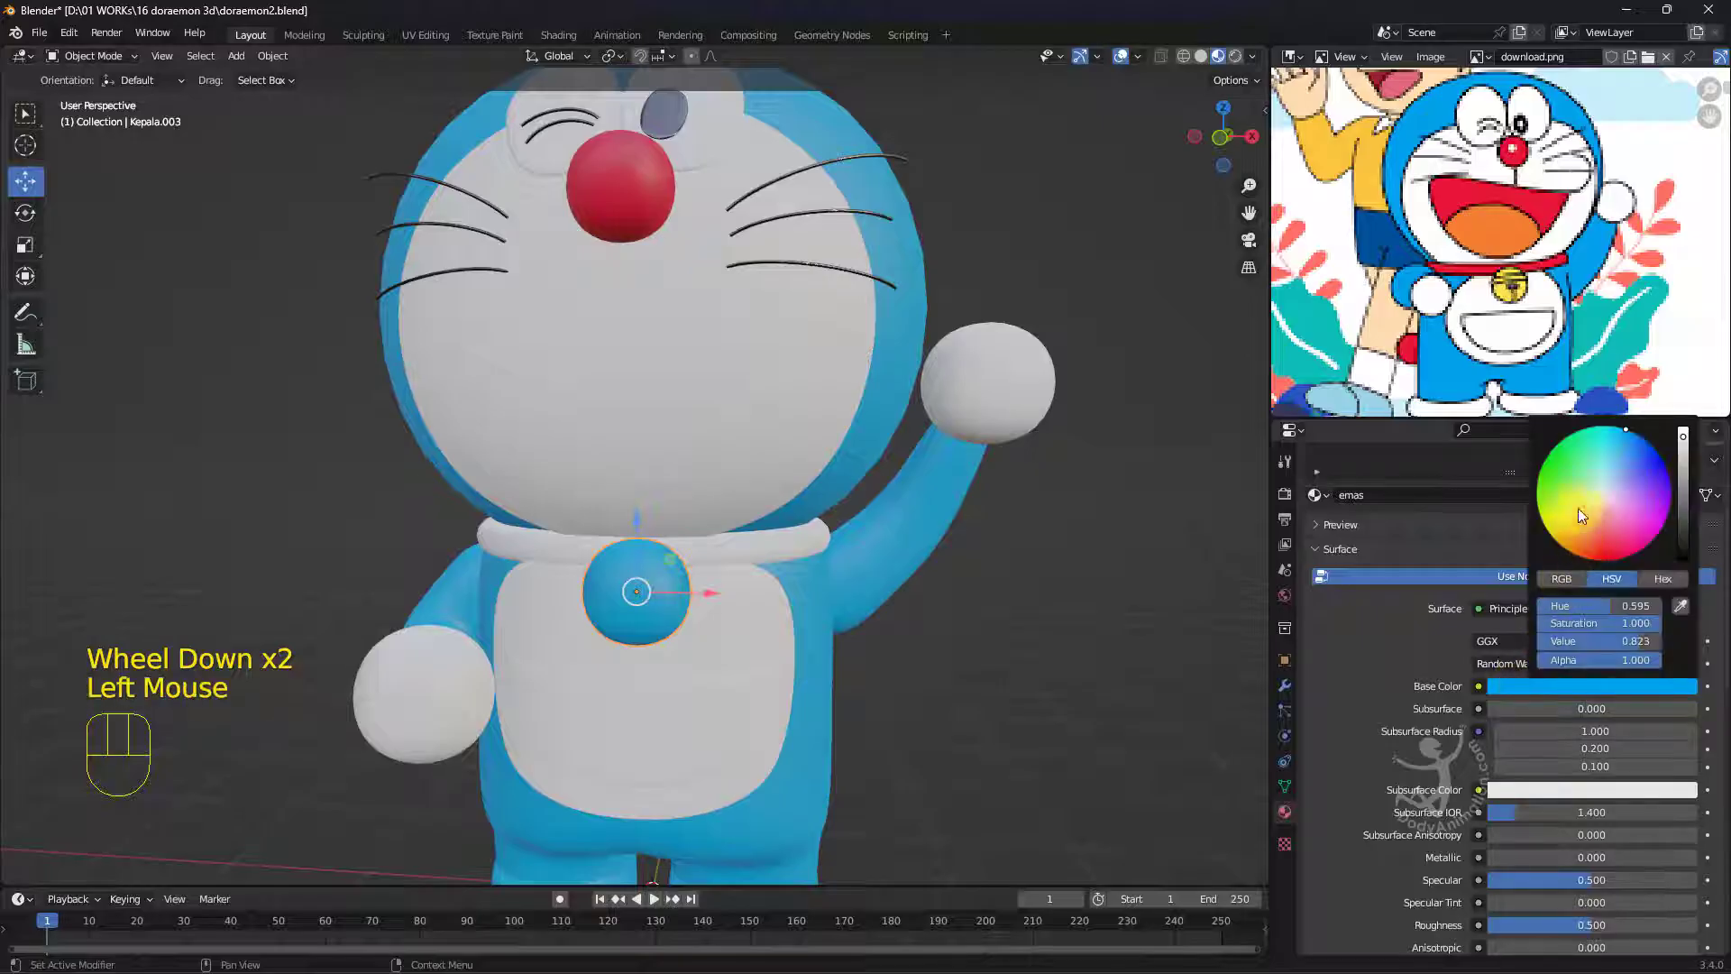
left_click(1569, 541)
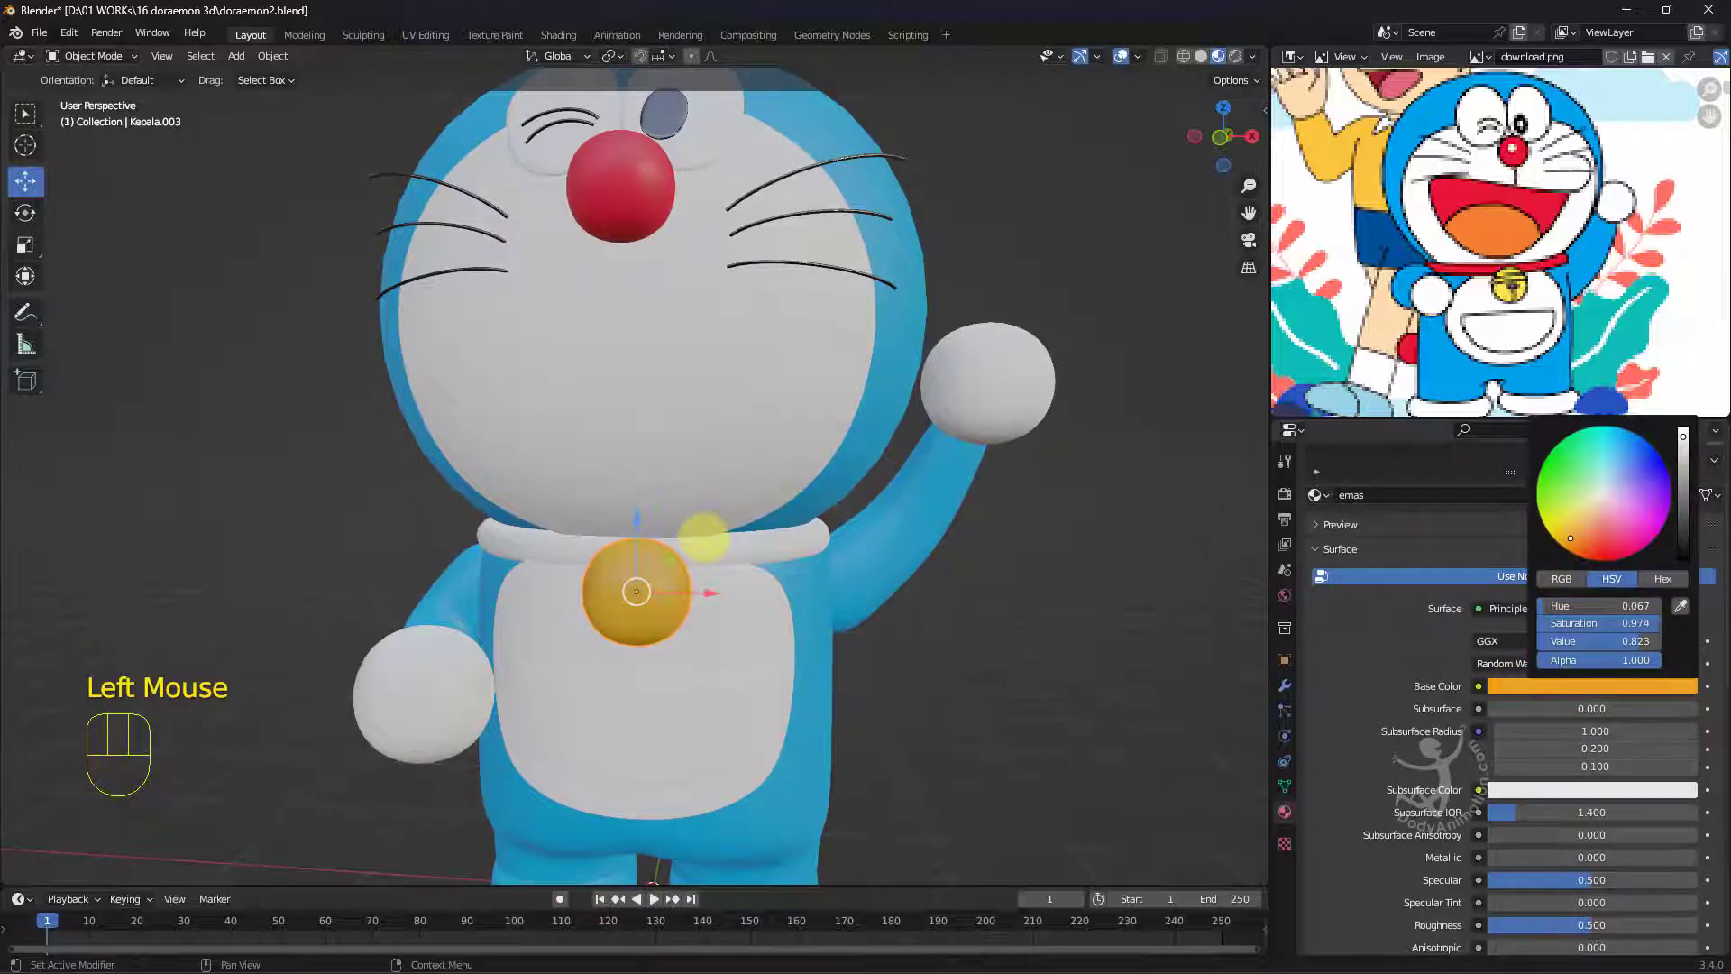
Give the emas material a shiny gold look with metallic 1.000 and roughness 0.261.
scroll(1348, 783, "down", 2)
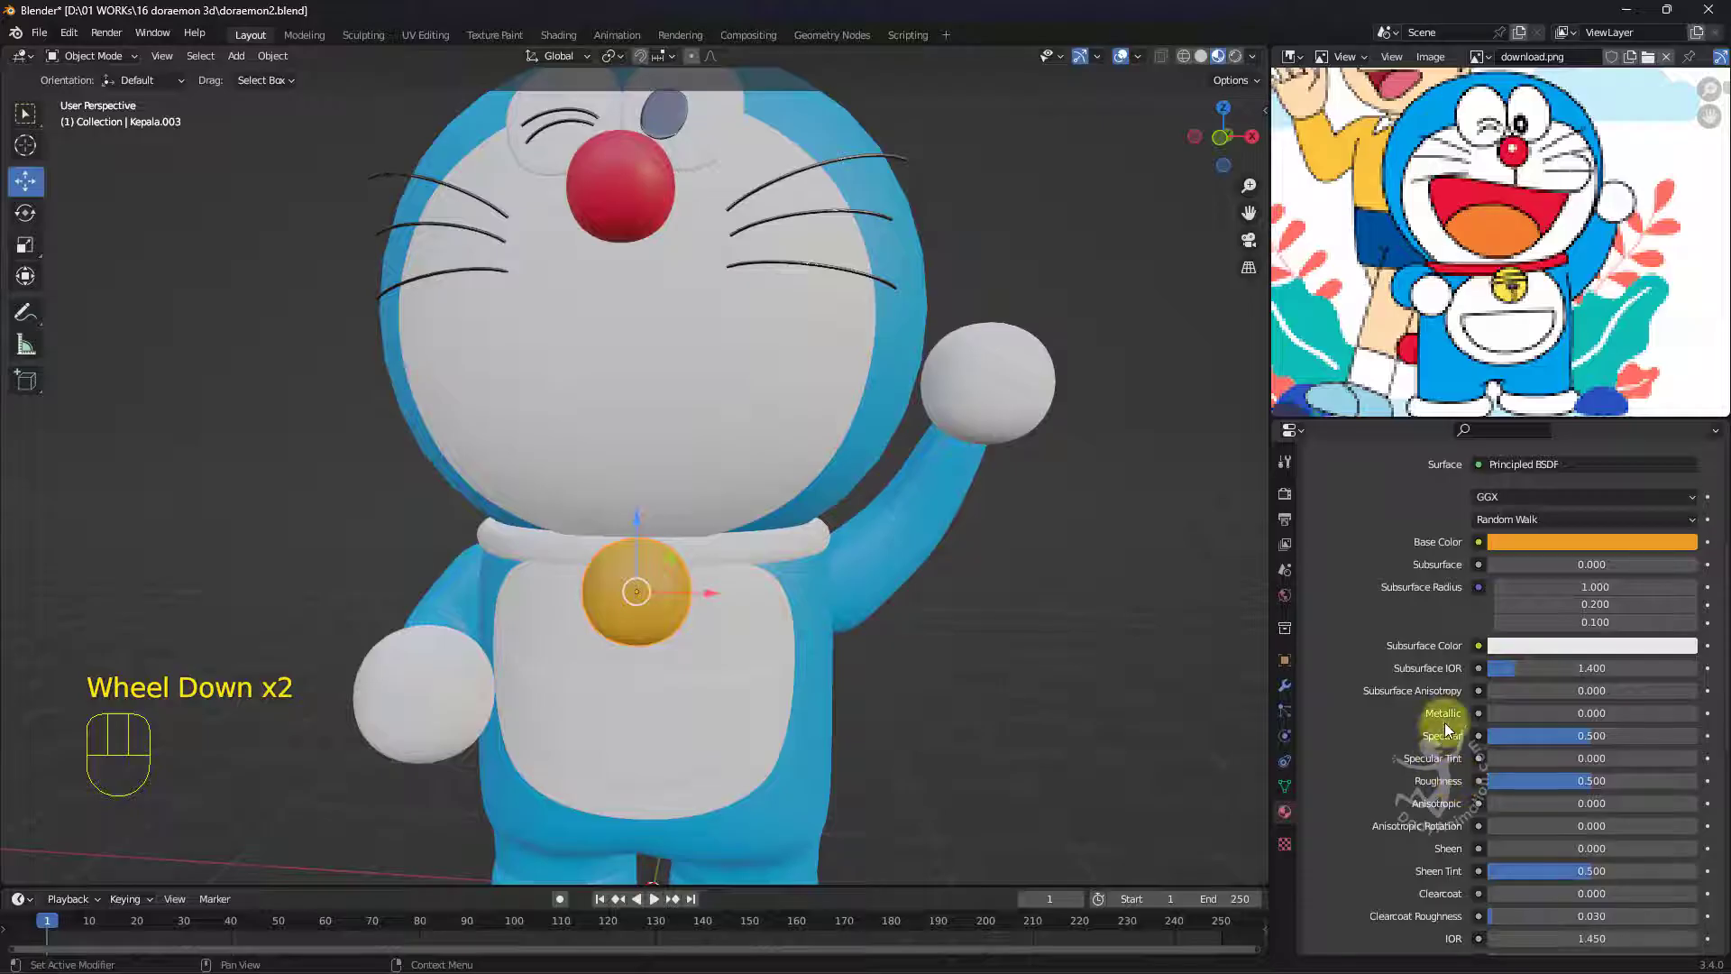
left_click_drag(1501, 713, 1589, 718)
middle_click_drag(701, 613, 1020, 680)
scroll(665, 622, "up", 1)
scroll(780, 606, "up", 1)
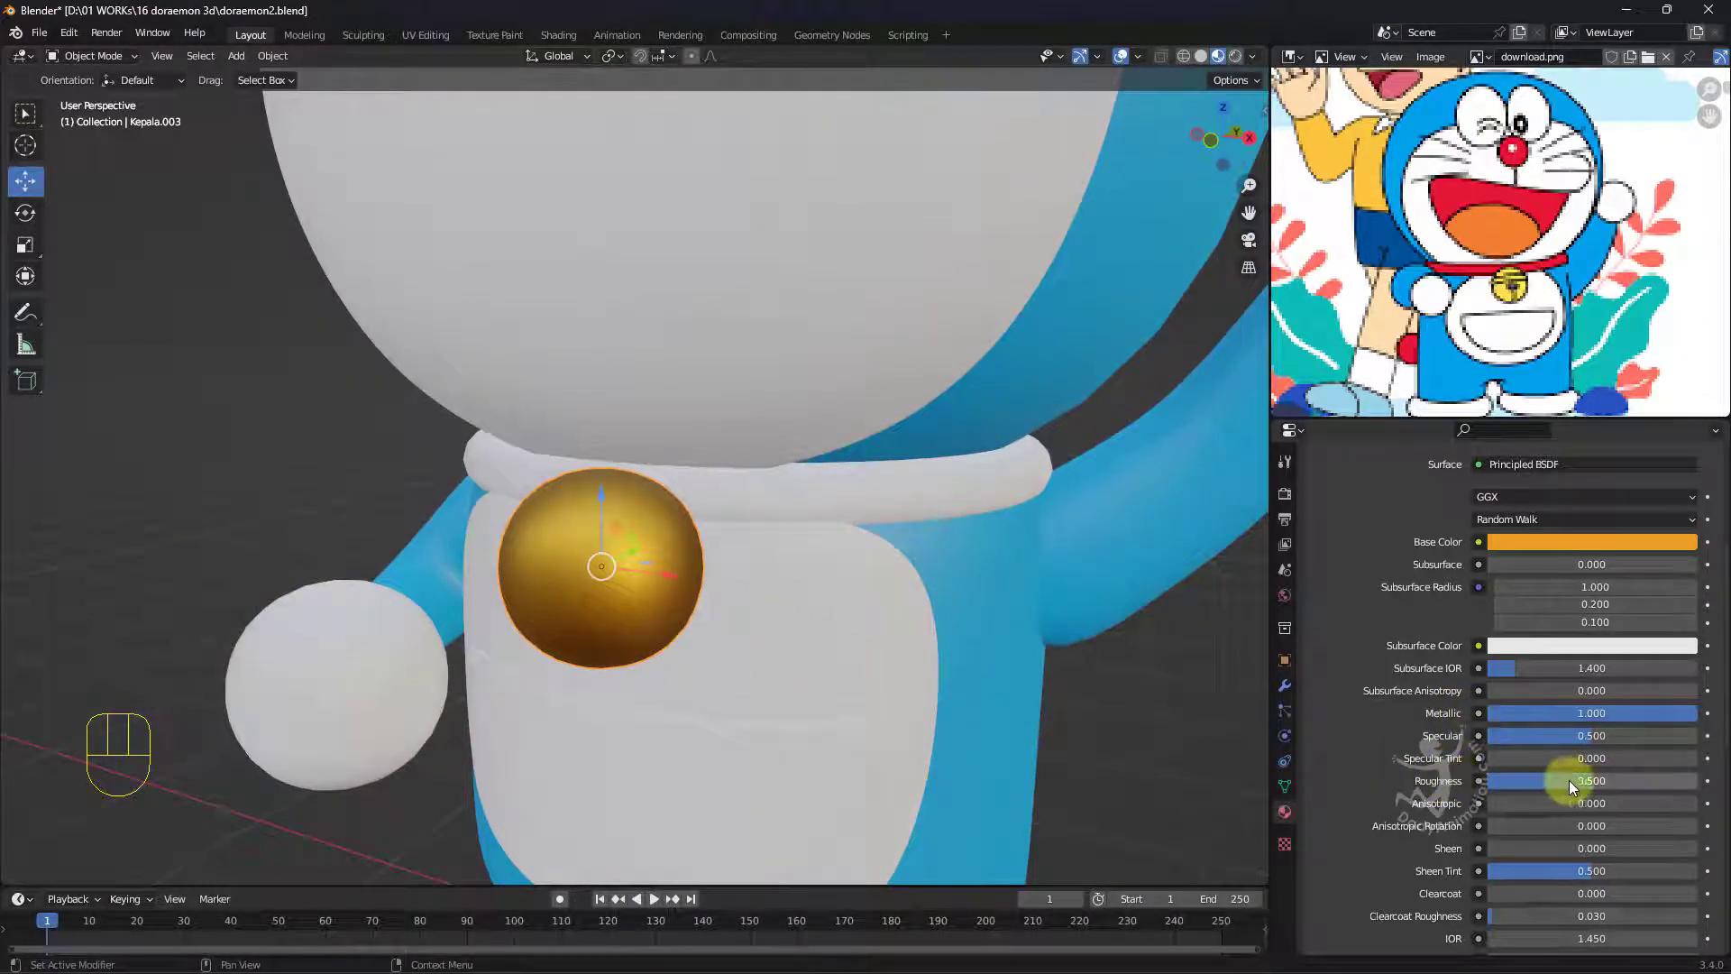
mouse_move(1569, 781)
left_mouse_down()
mouse_move(1540, 781)
mouse_move(1632, 781)
mouse_move(1544, 781)
left_mouse_up()
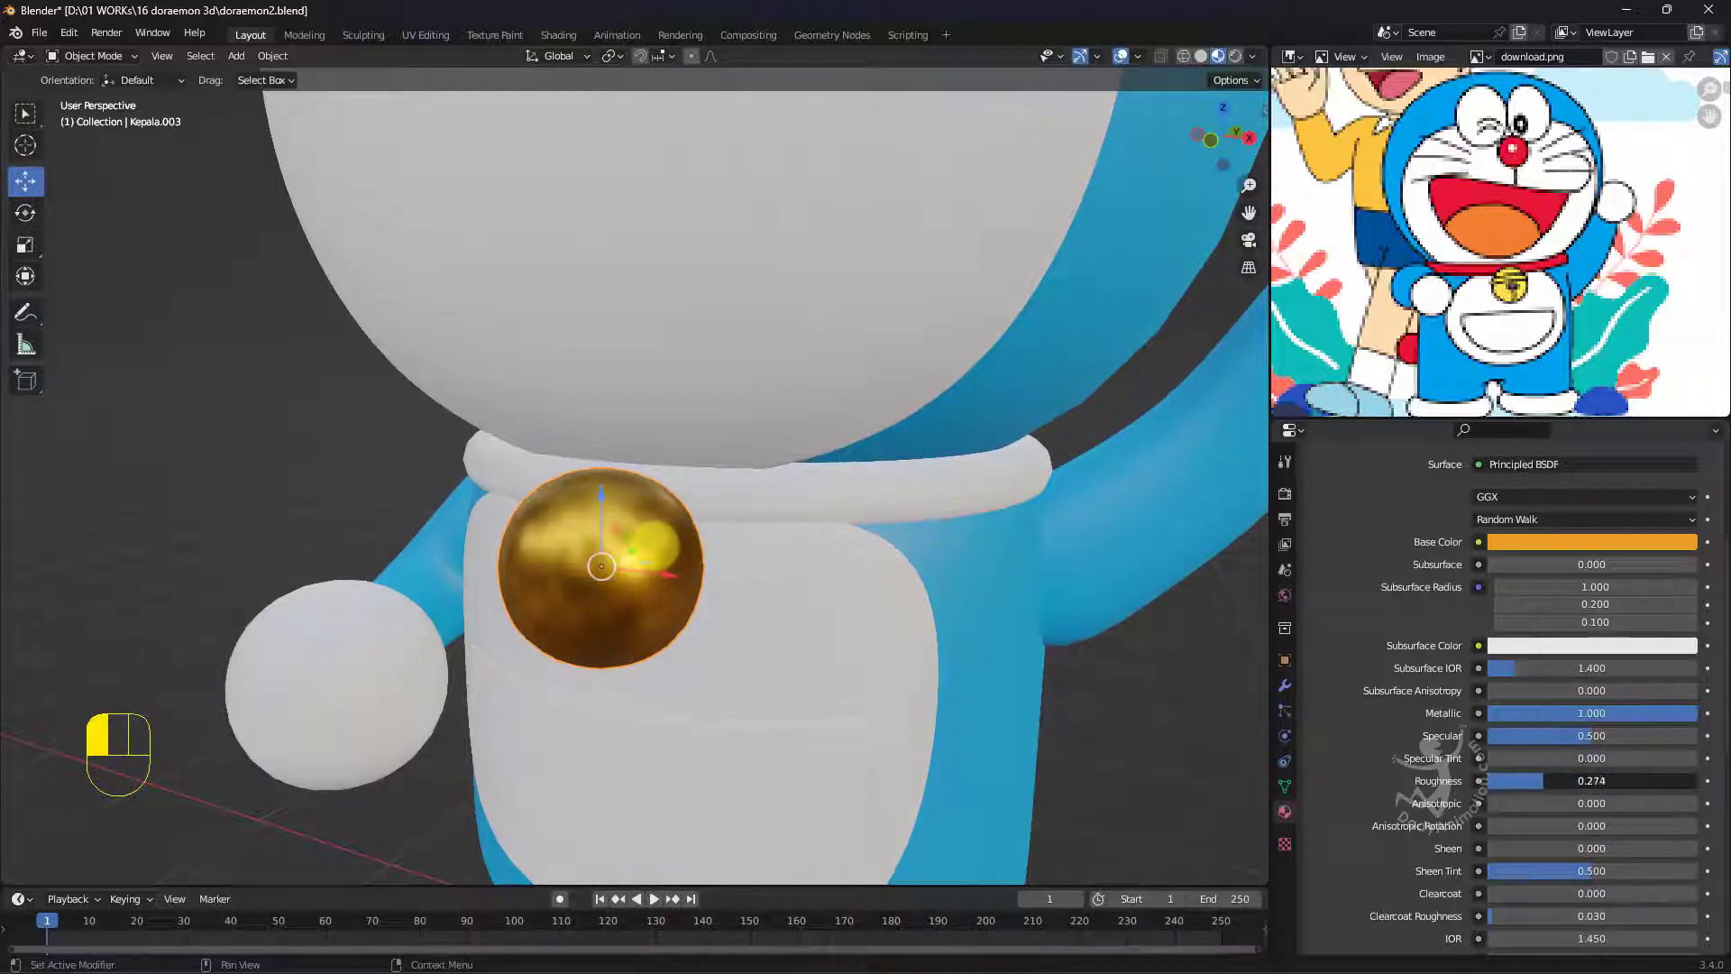
middle_click_drag(1182, 678, 1120, 678)
scroll(1120, 678, "down", 3)
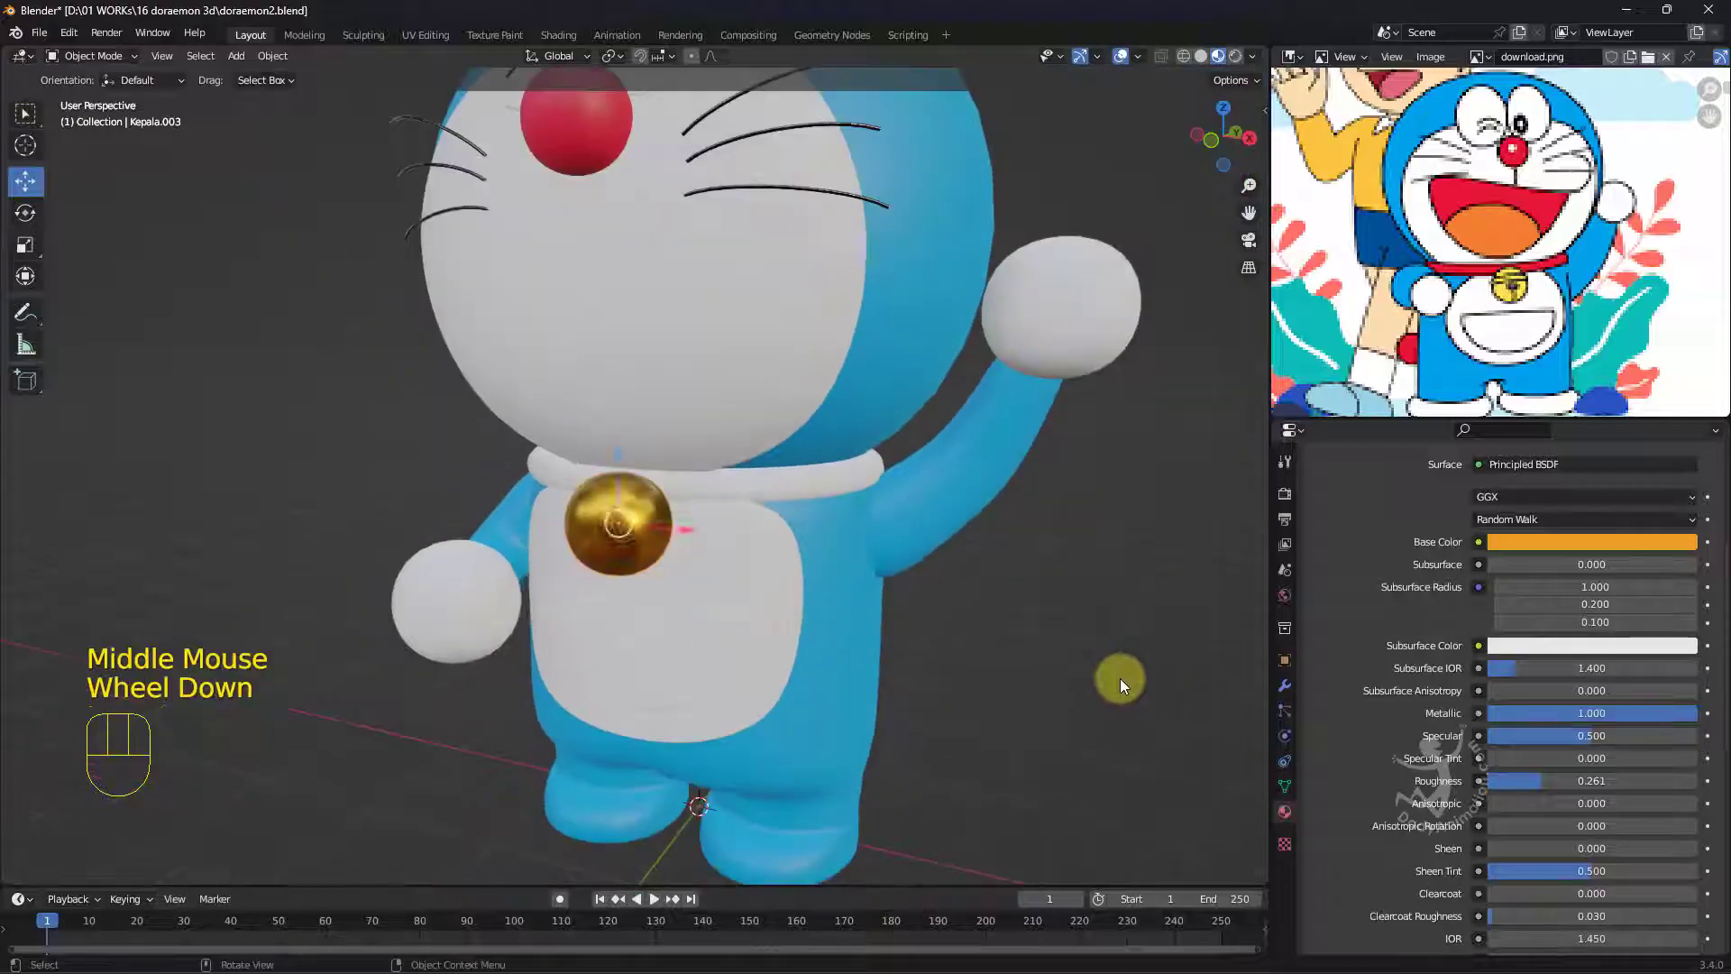
left_click(1120, 678)
Apply the nose's hidung merah material to the collar around the neck.
middle_click_drag(848, 631, 811, 559)
scroll(889, 572, "down", 2)
scroll(738, 539, "up", 2)
middle_click_drag(812, 559, 698, 555)
scroll(731, 550, "up", 1)
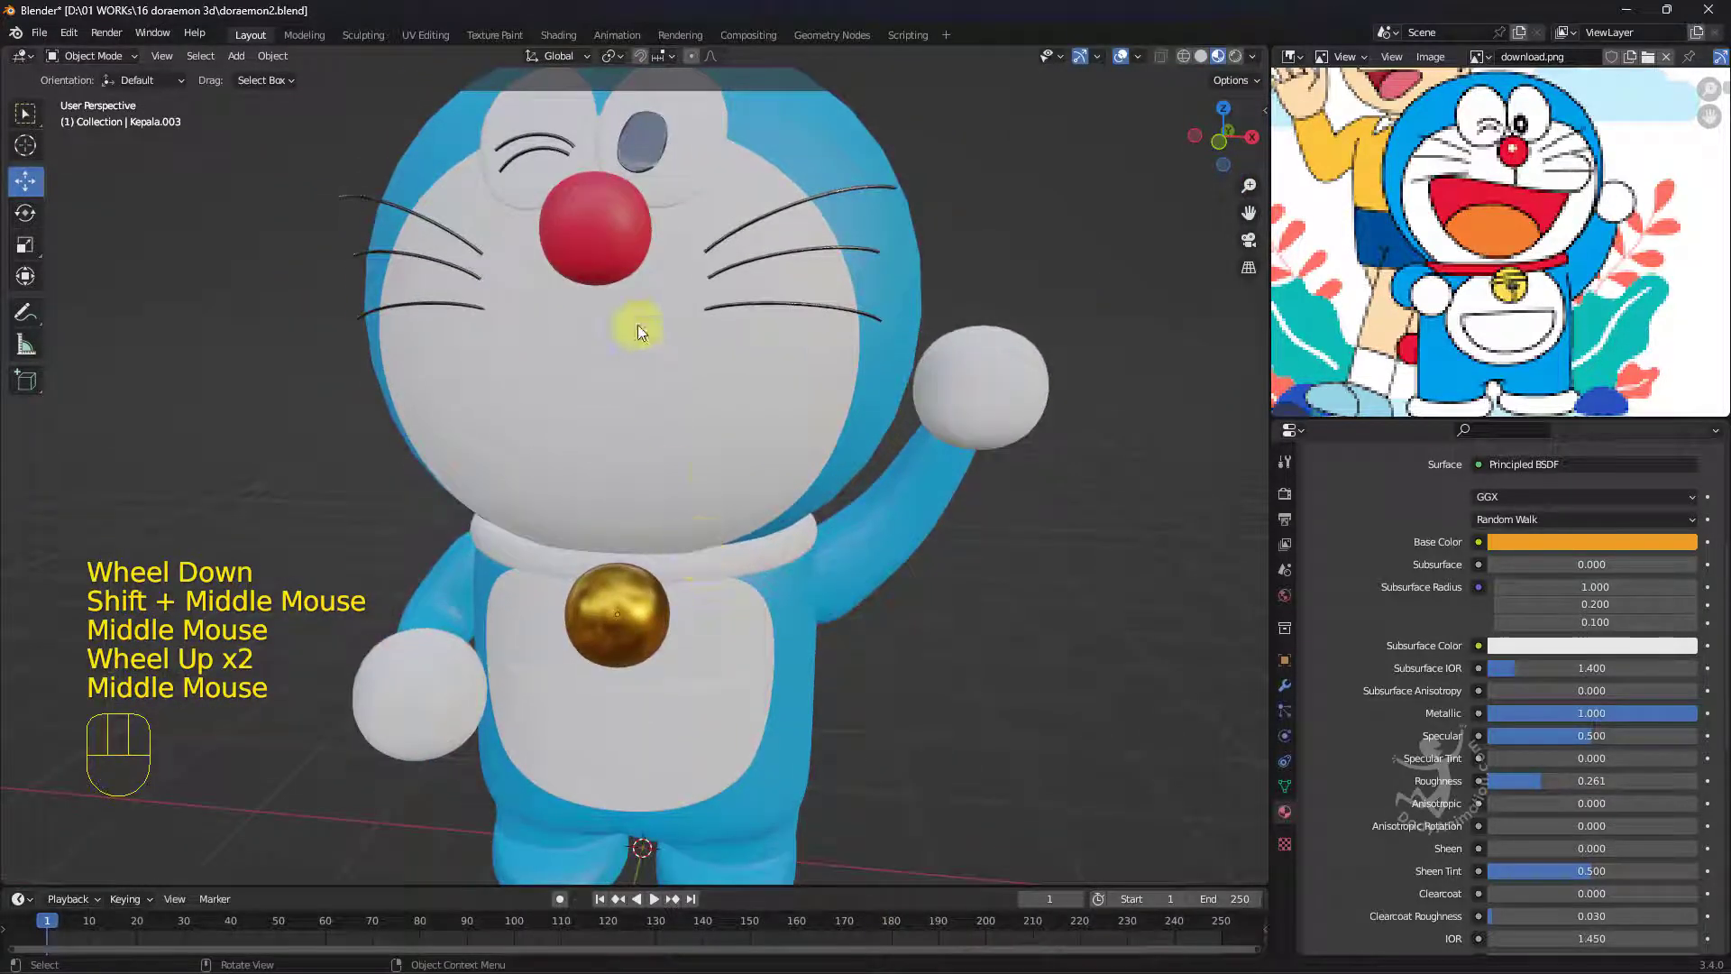
left_click(615, 247)
scroll(1428, 565, "up", 5)
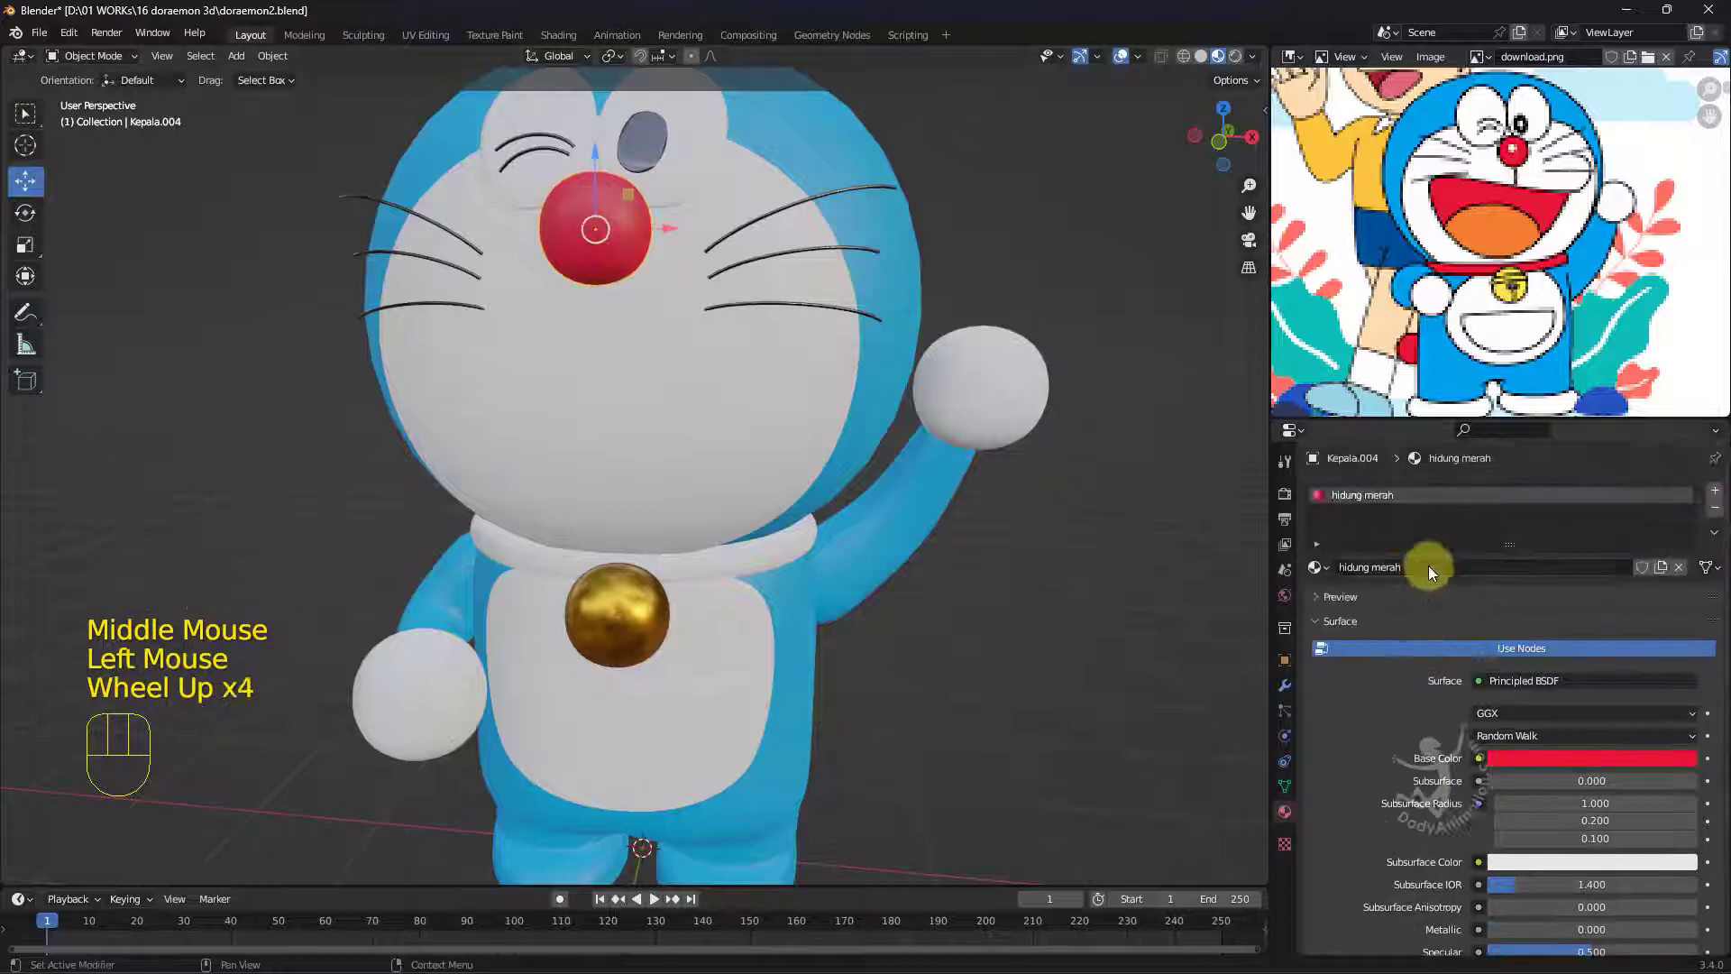
left_click_drag(1318, 565, 766, 561)
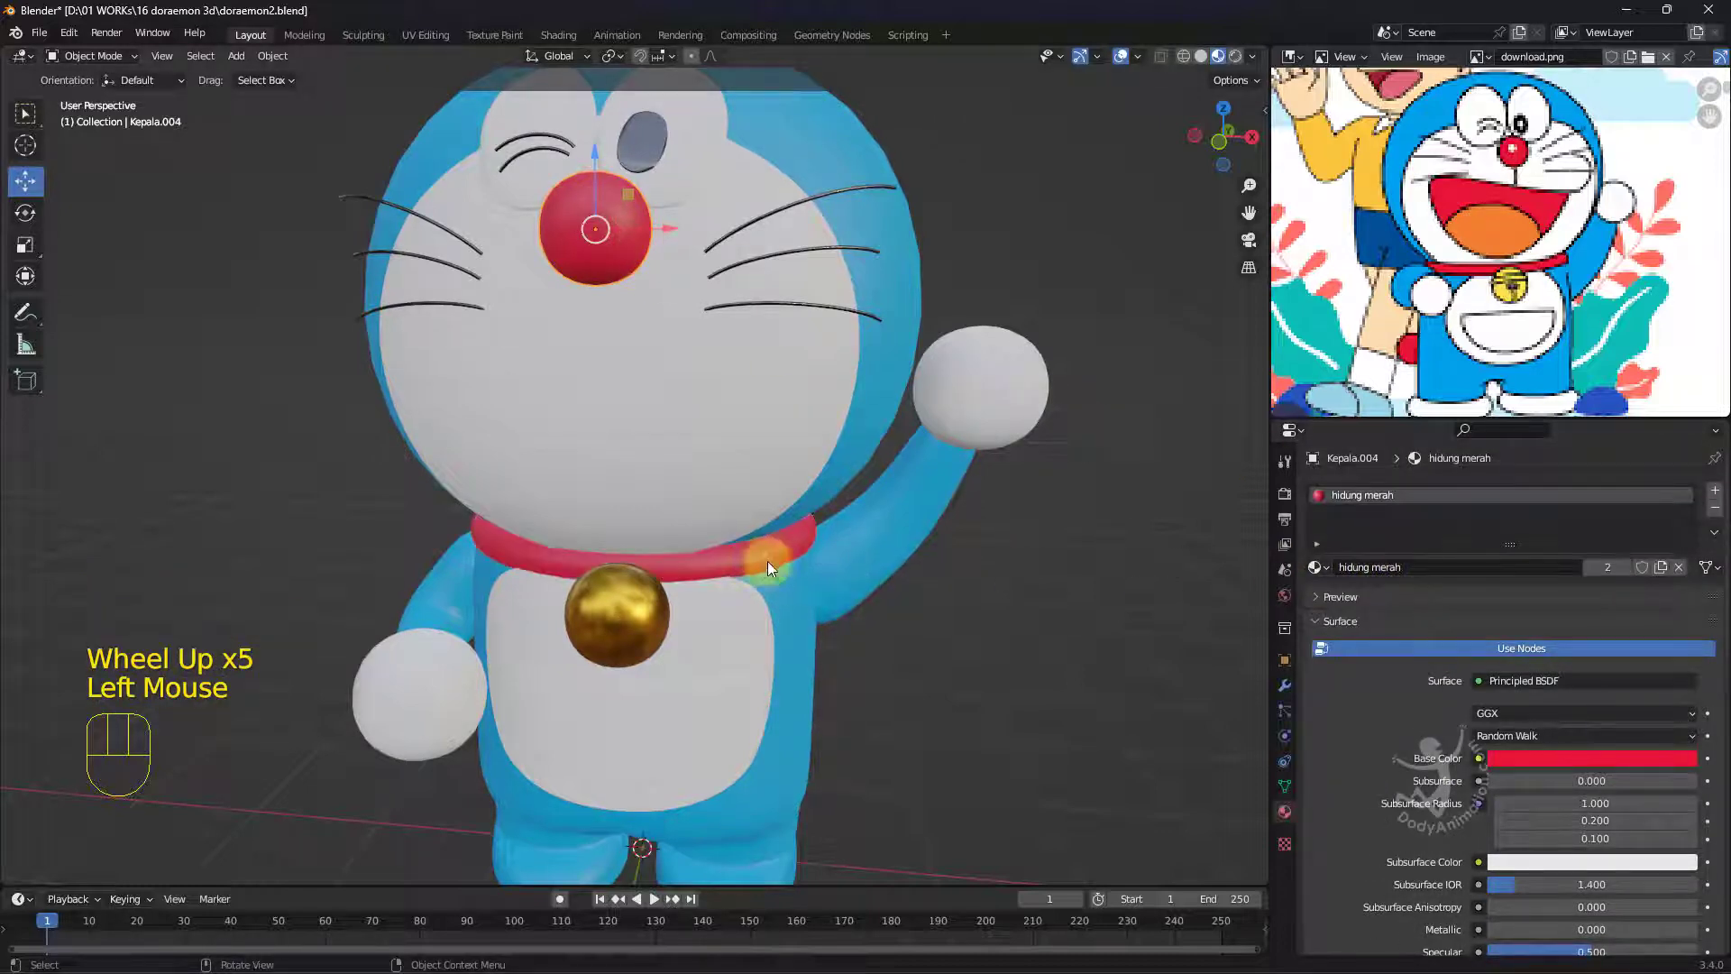
Add a second material slot to the body and assign the existing putih material to it.
scroll(1060, 640, "down", 2)
middle_click_drag(987, 597, 787, 630, "shift")
scroll(721, 722, "up", 3)
left_click(765, 683)
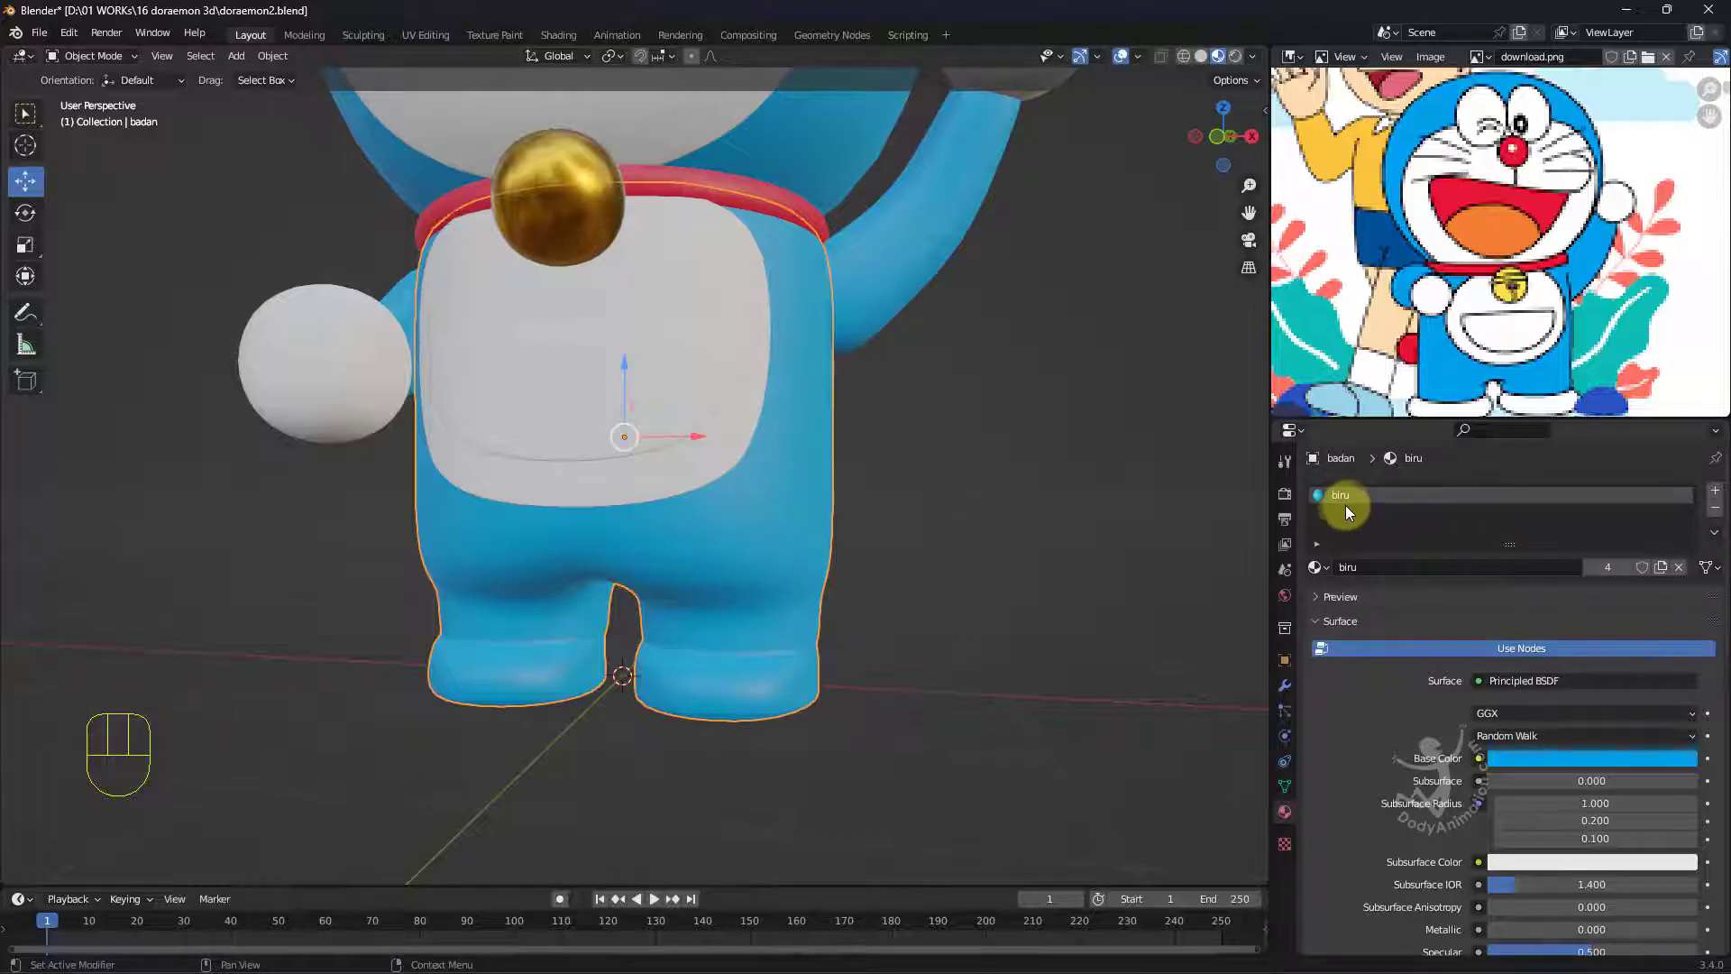
left_click(1715, 495)
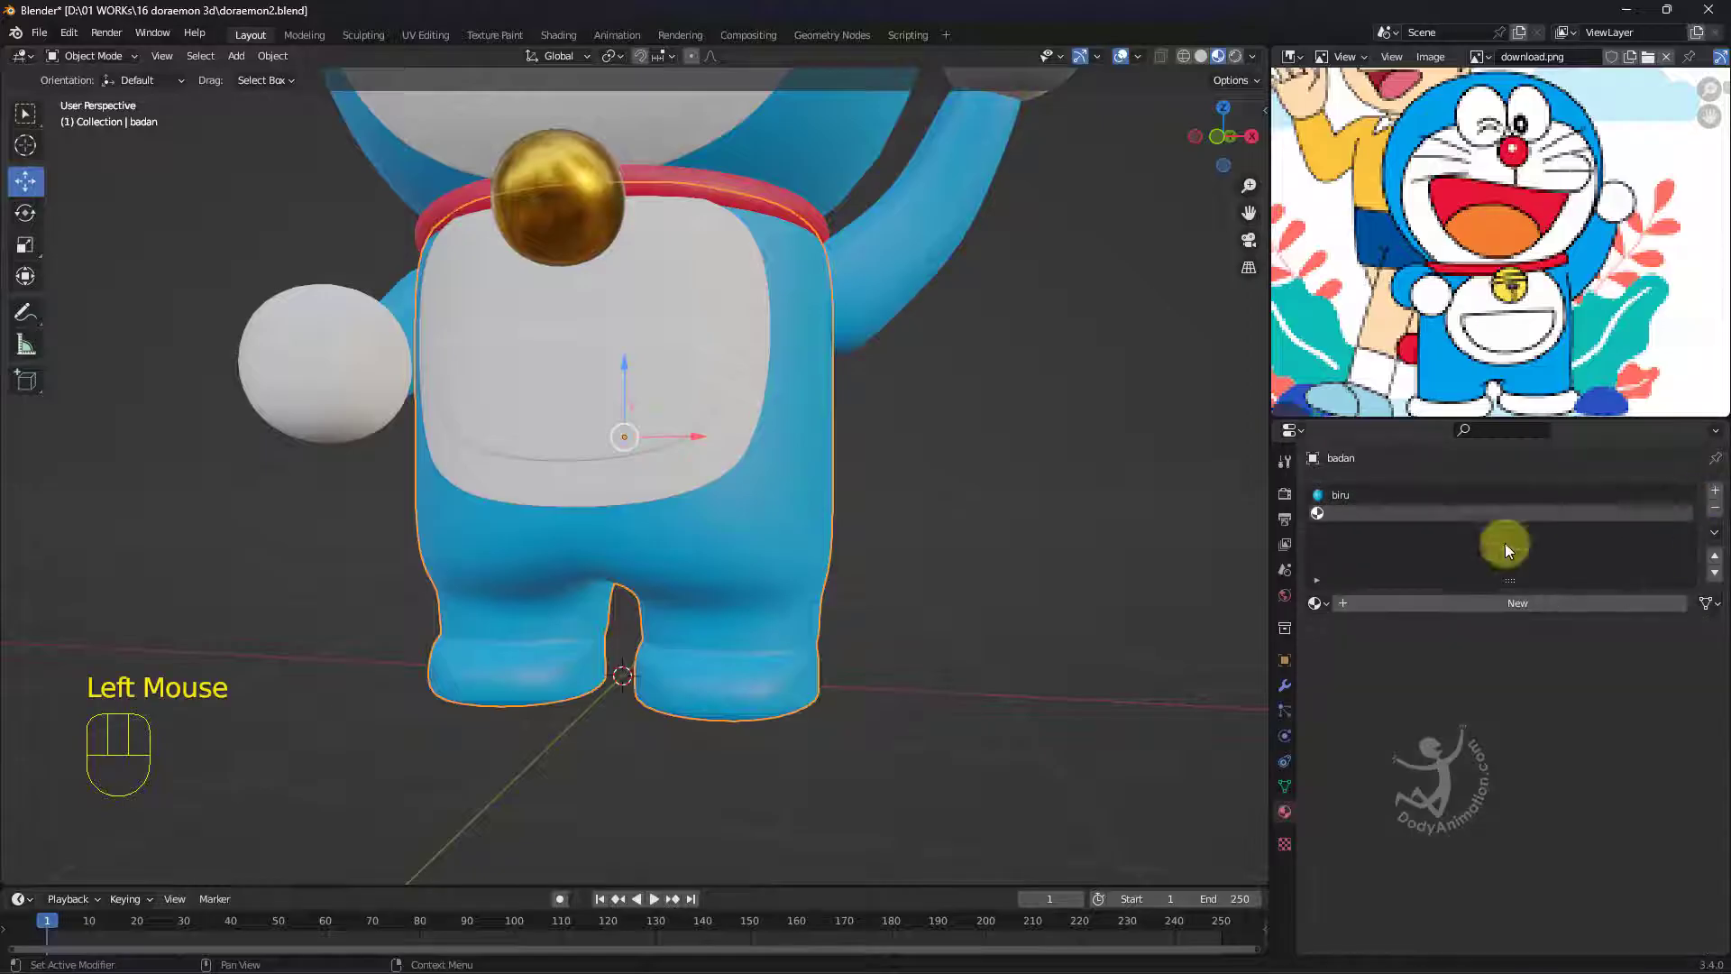
left_click(1316, 603)
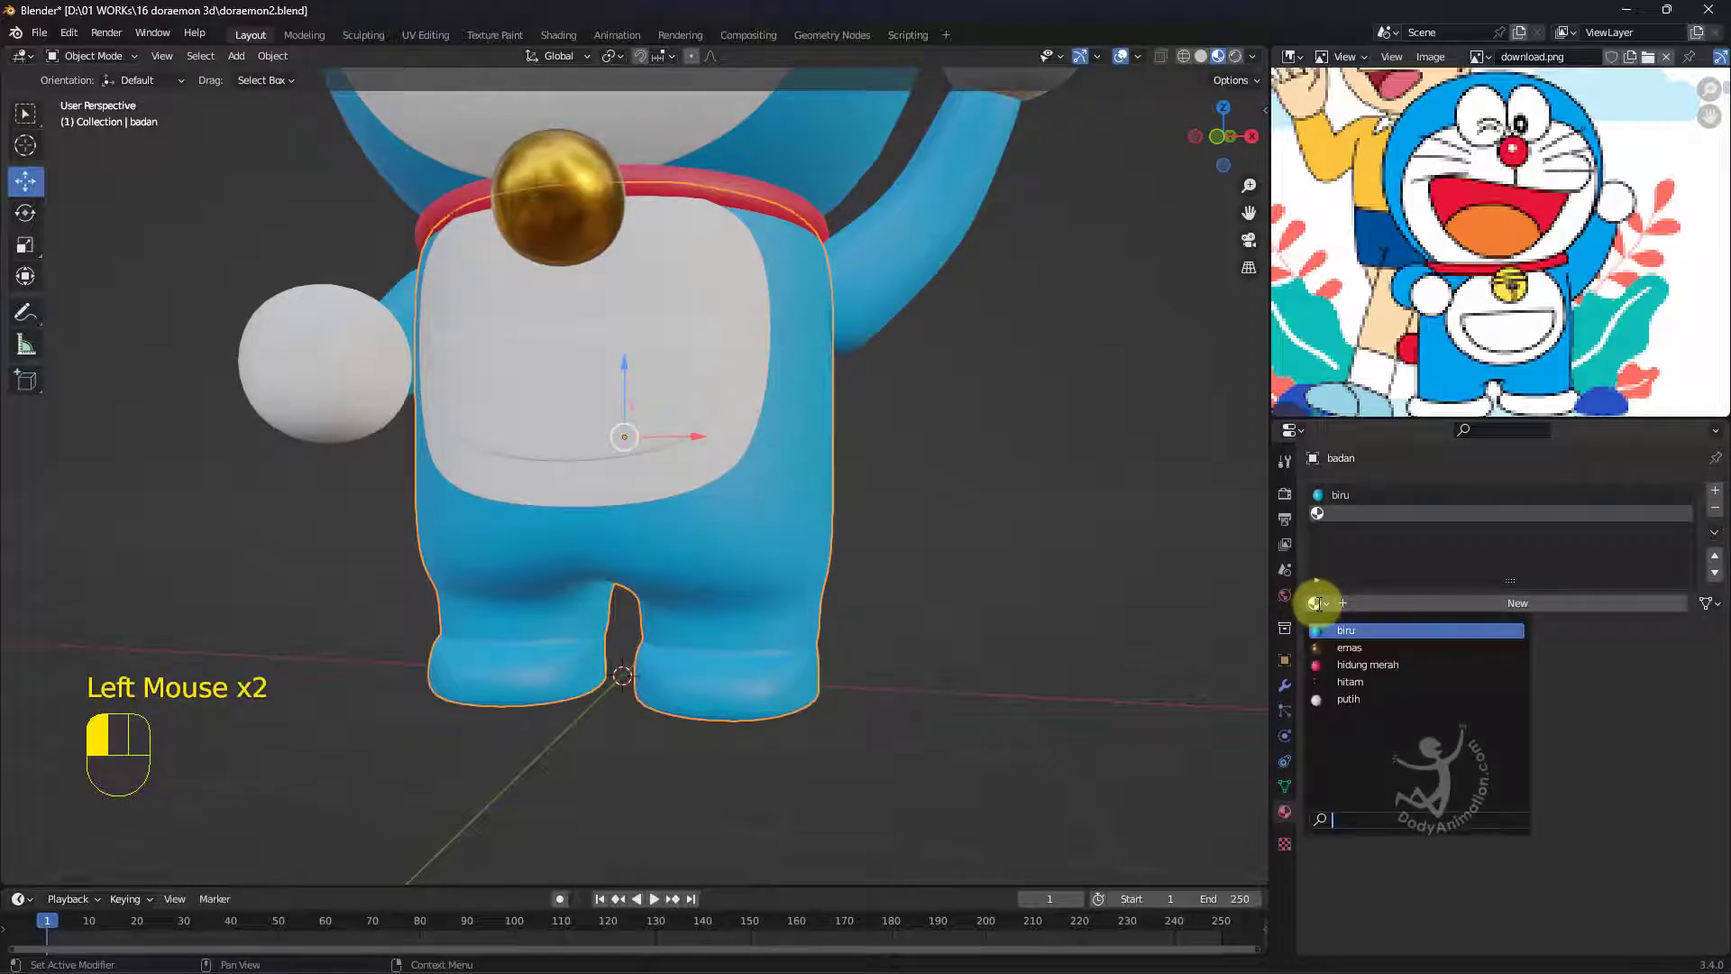
left_click(1341, 699)
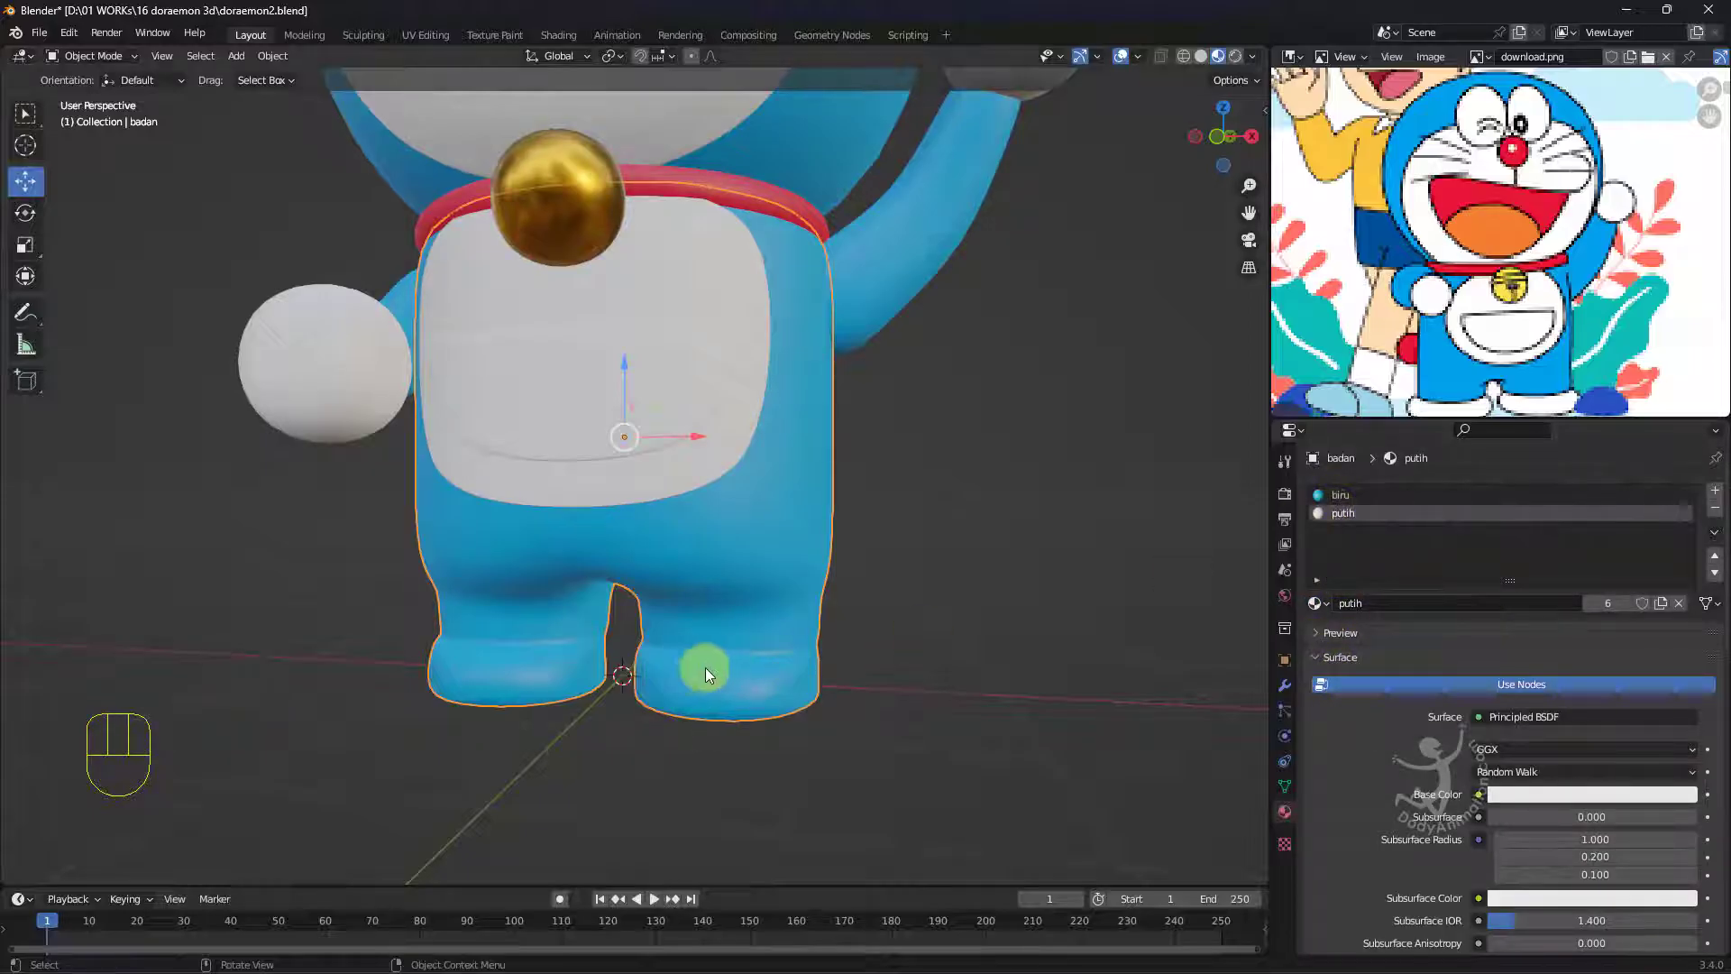
Enter Edit Mode on the body with face selection and select the bottom face of the foot on the raised-arm side.
mouse_move(705, 667)
middle_mouse_down()
mouse_move(746, 663)
mouse_move(687, 647)
middle_mouse_up()
left_click(100, 56)
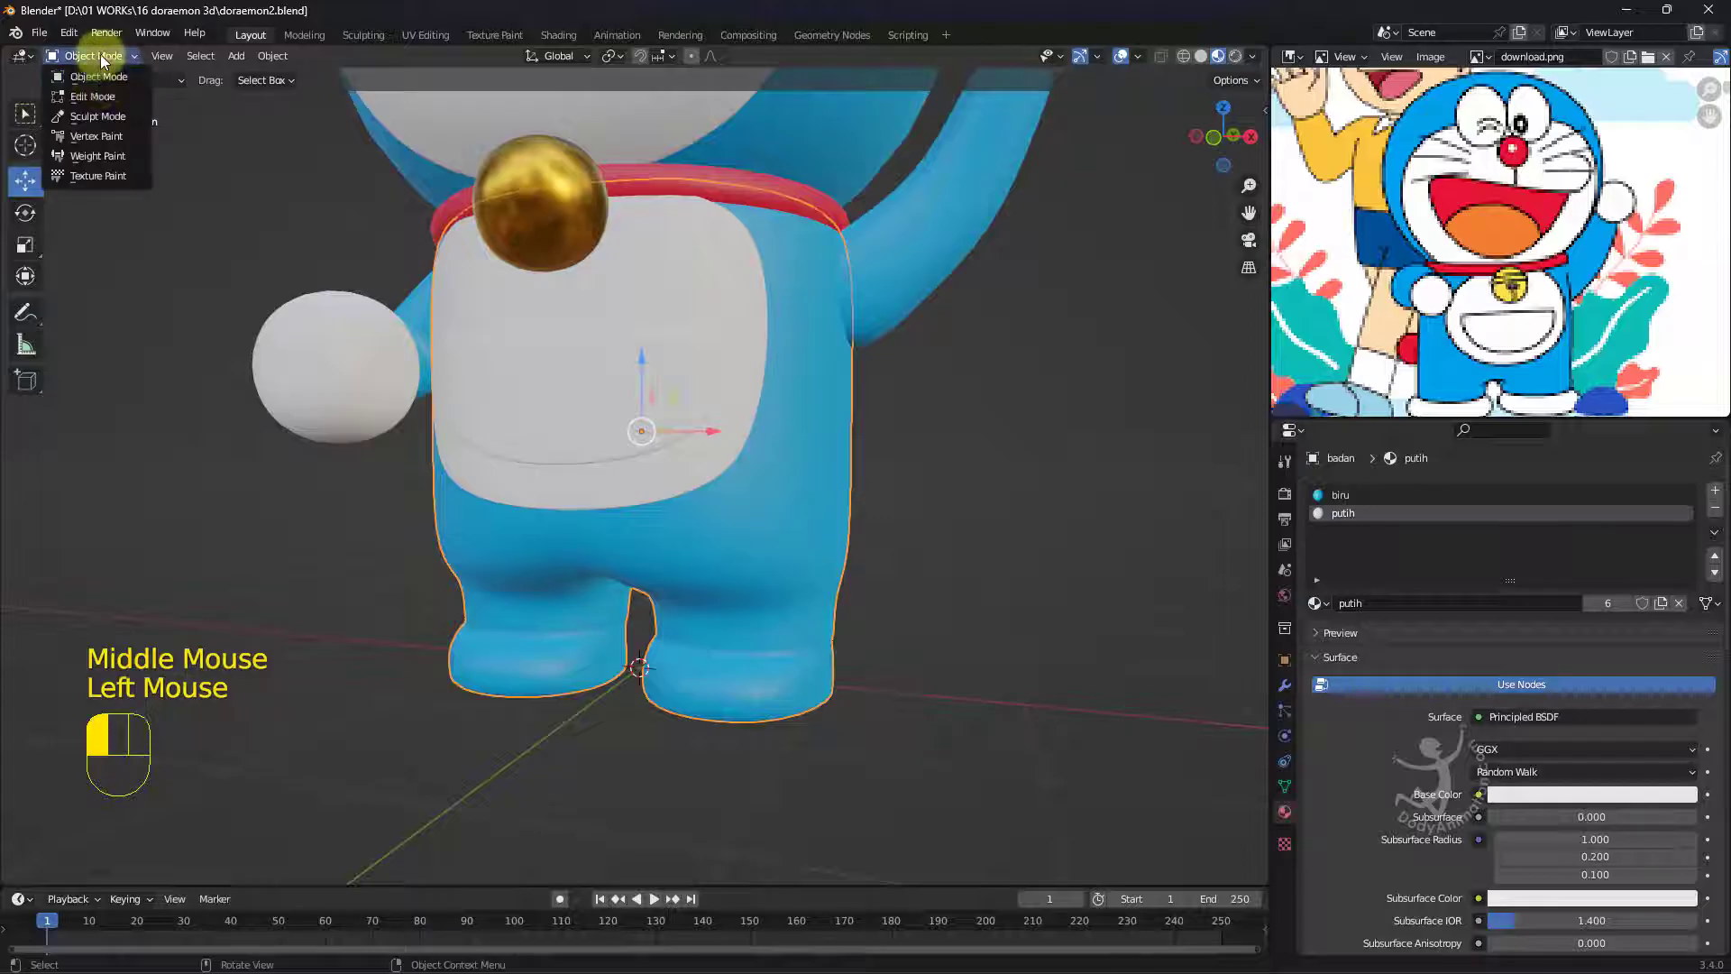
left_click(100, 97)
scroll(773, 722, "up", 2)
middle_click_drag(866, 622, 802, 678)
middle_click_drag(802, 678, 499, 262)
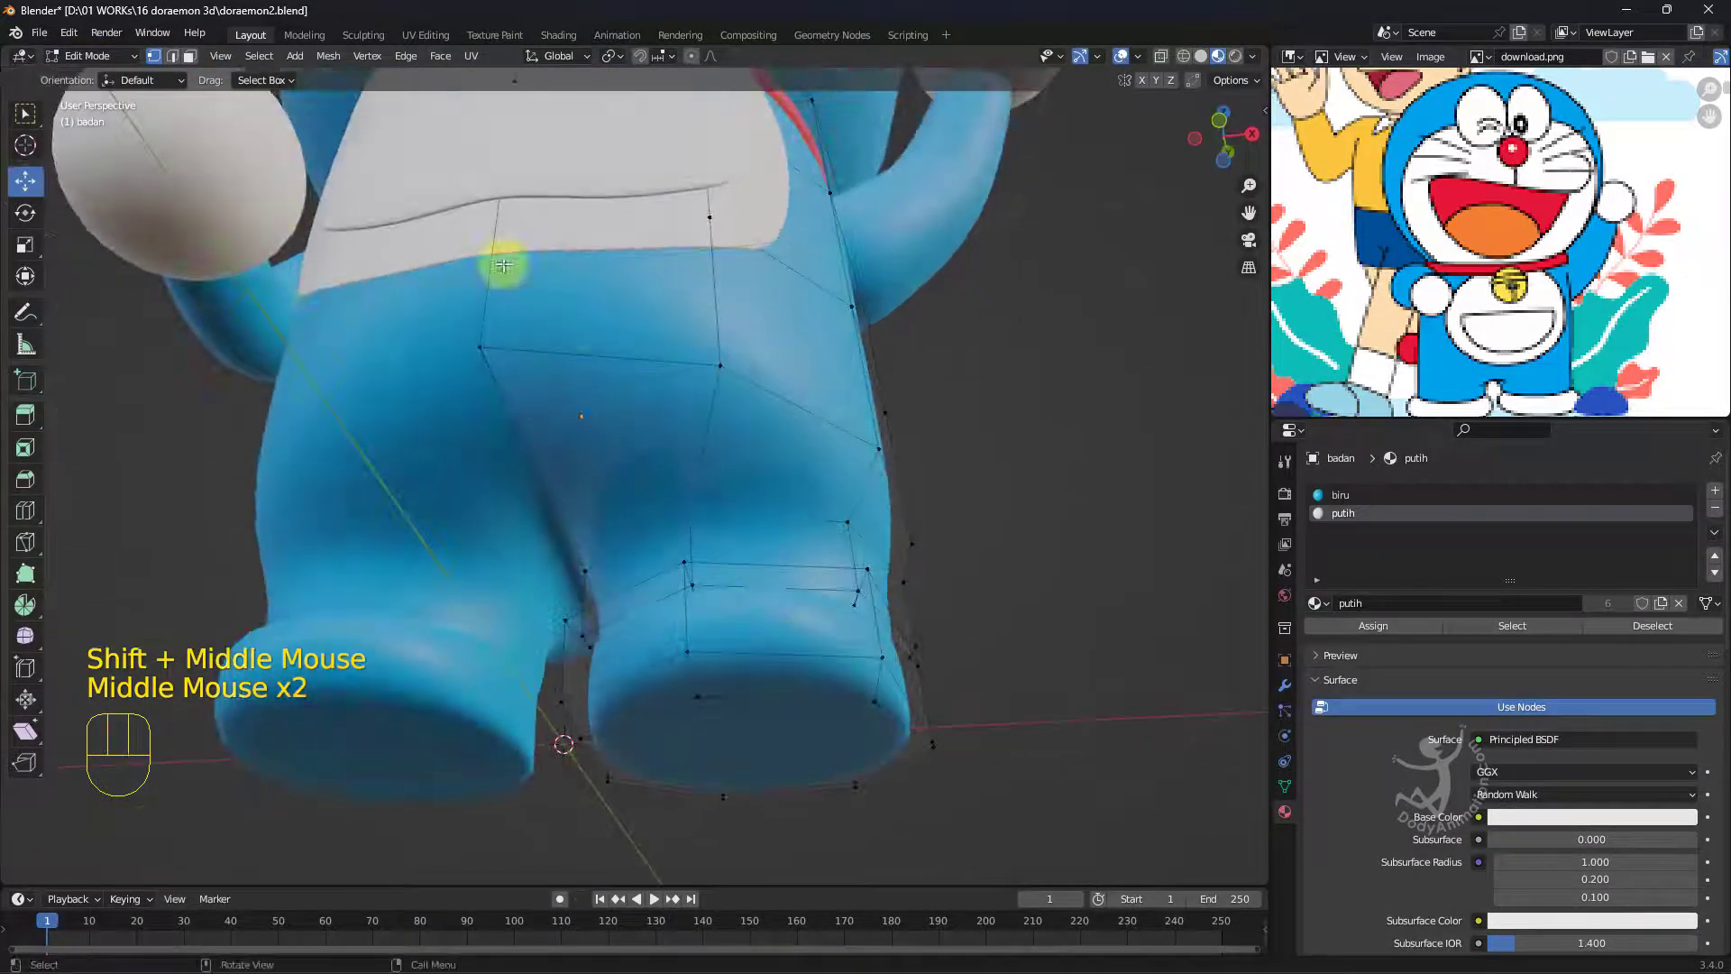
left_click(189, 56)
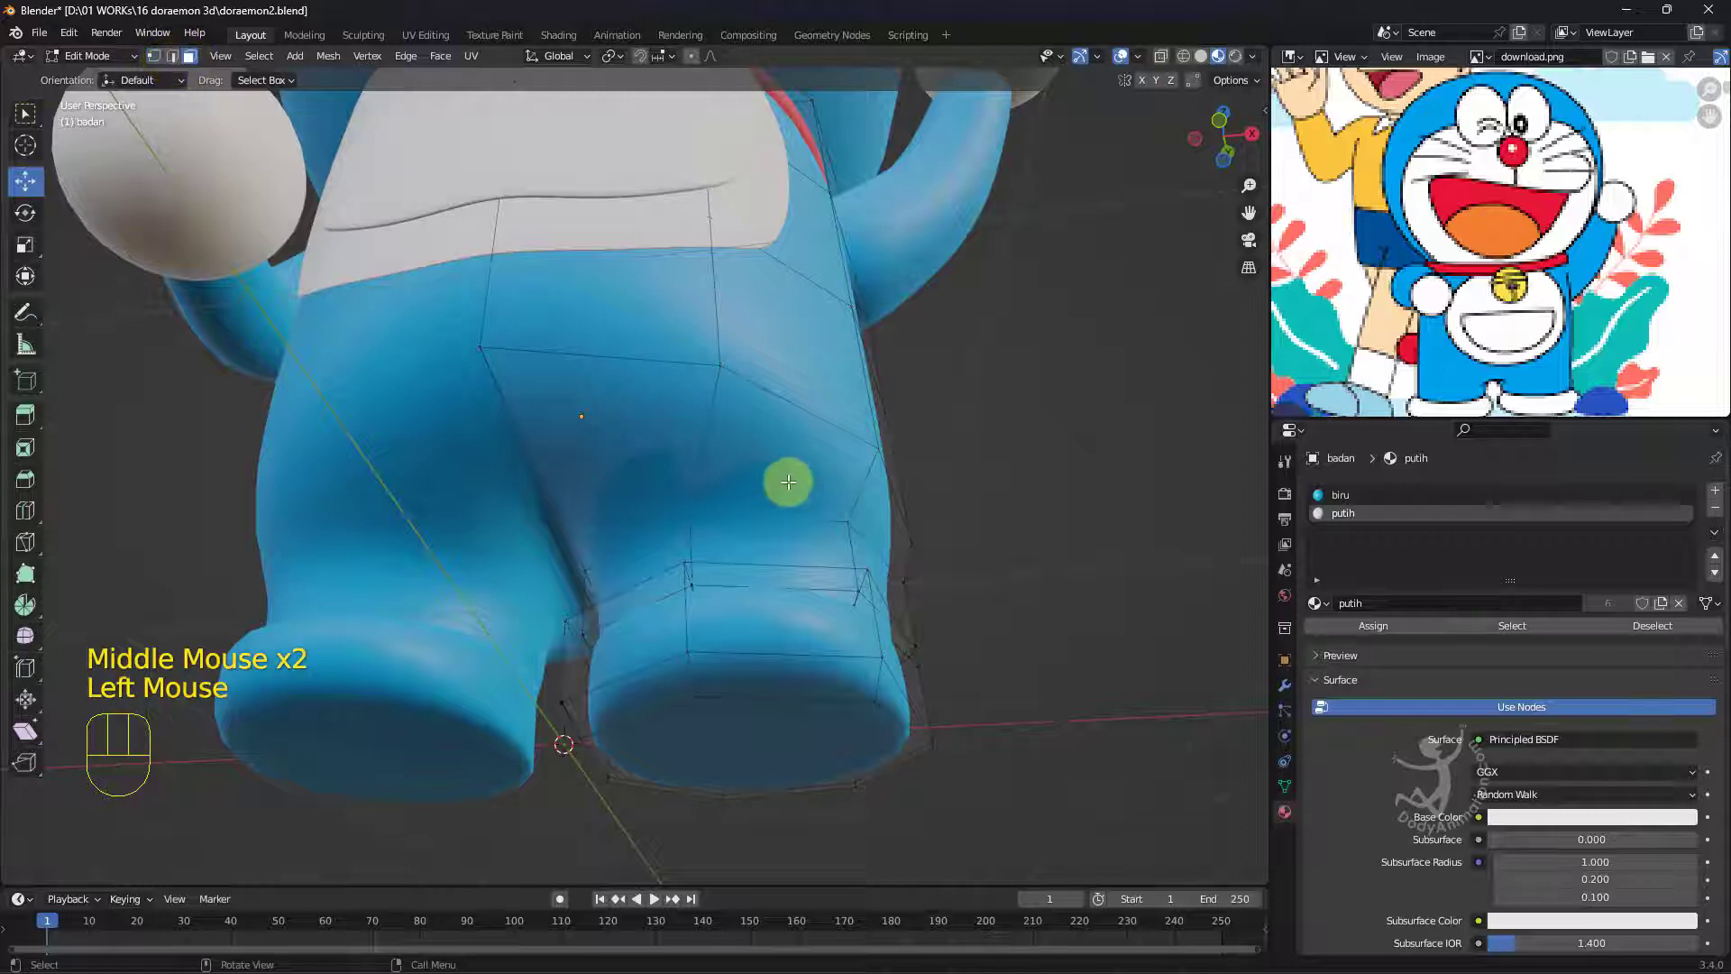
middle_click_drag(788, 482, 796, 734)
left_click(769, 698)
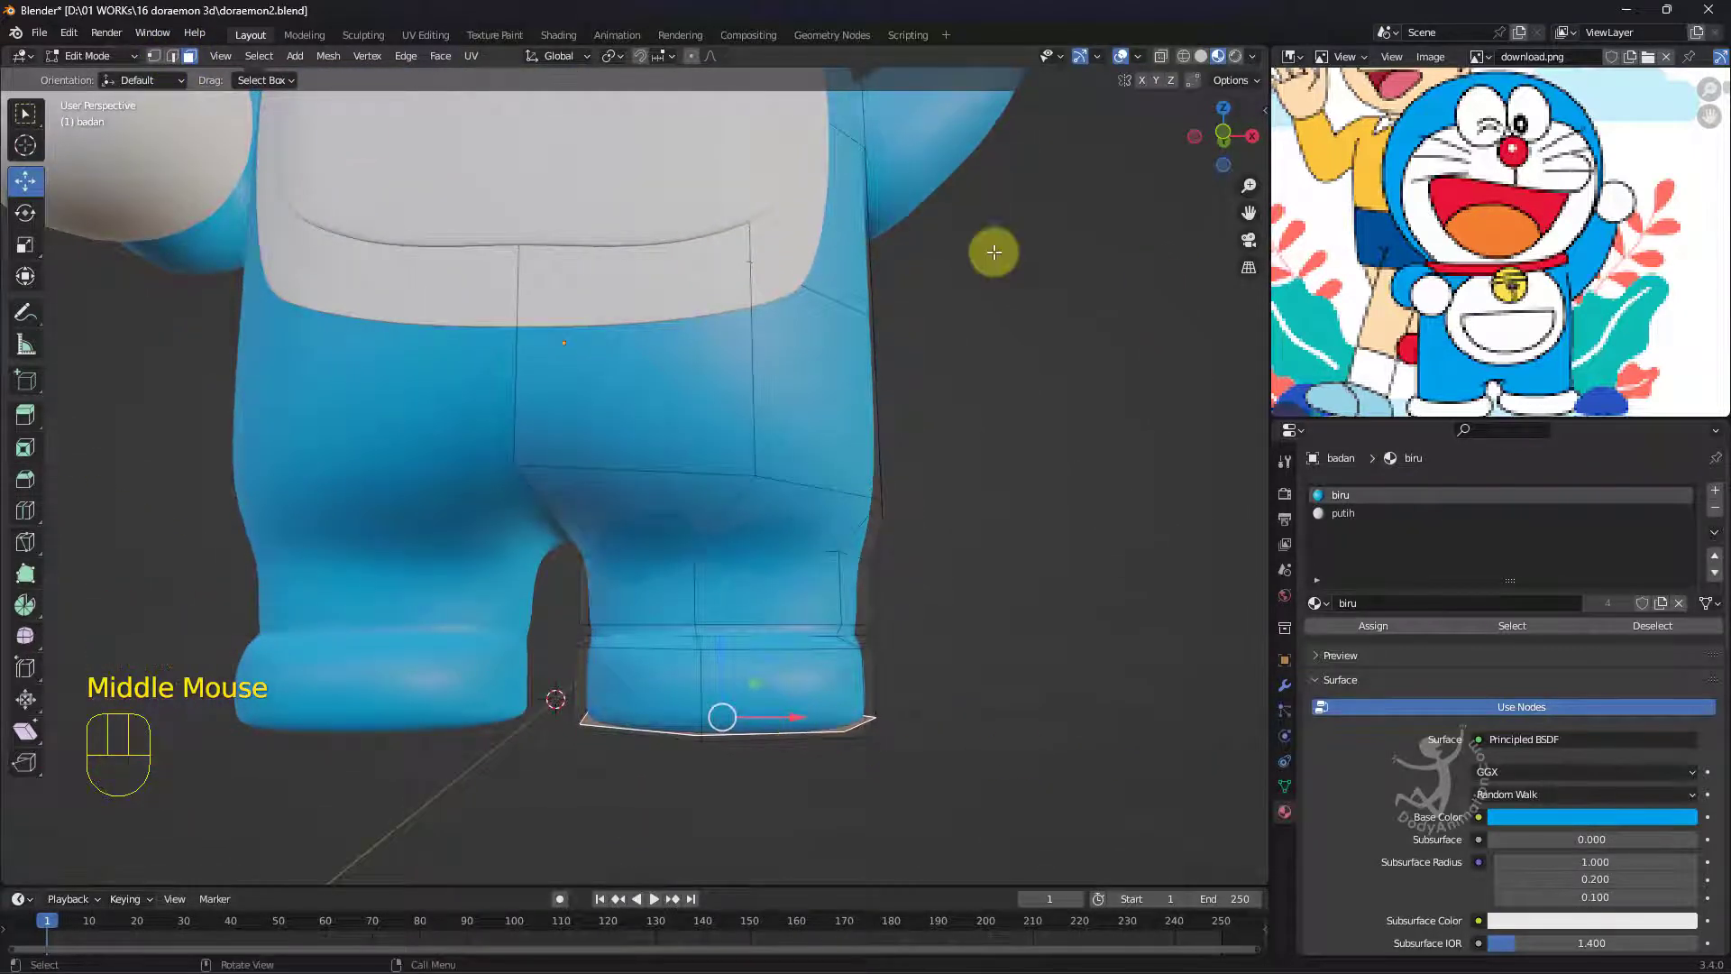
Grow the selection from the sole with repeated Select More until it covers the foot up to the ankle.
left_click(258, 57)
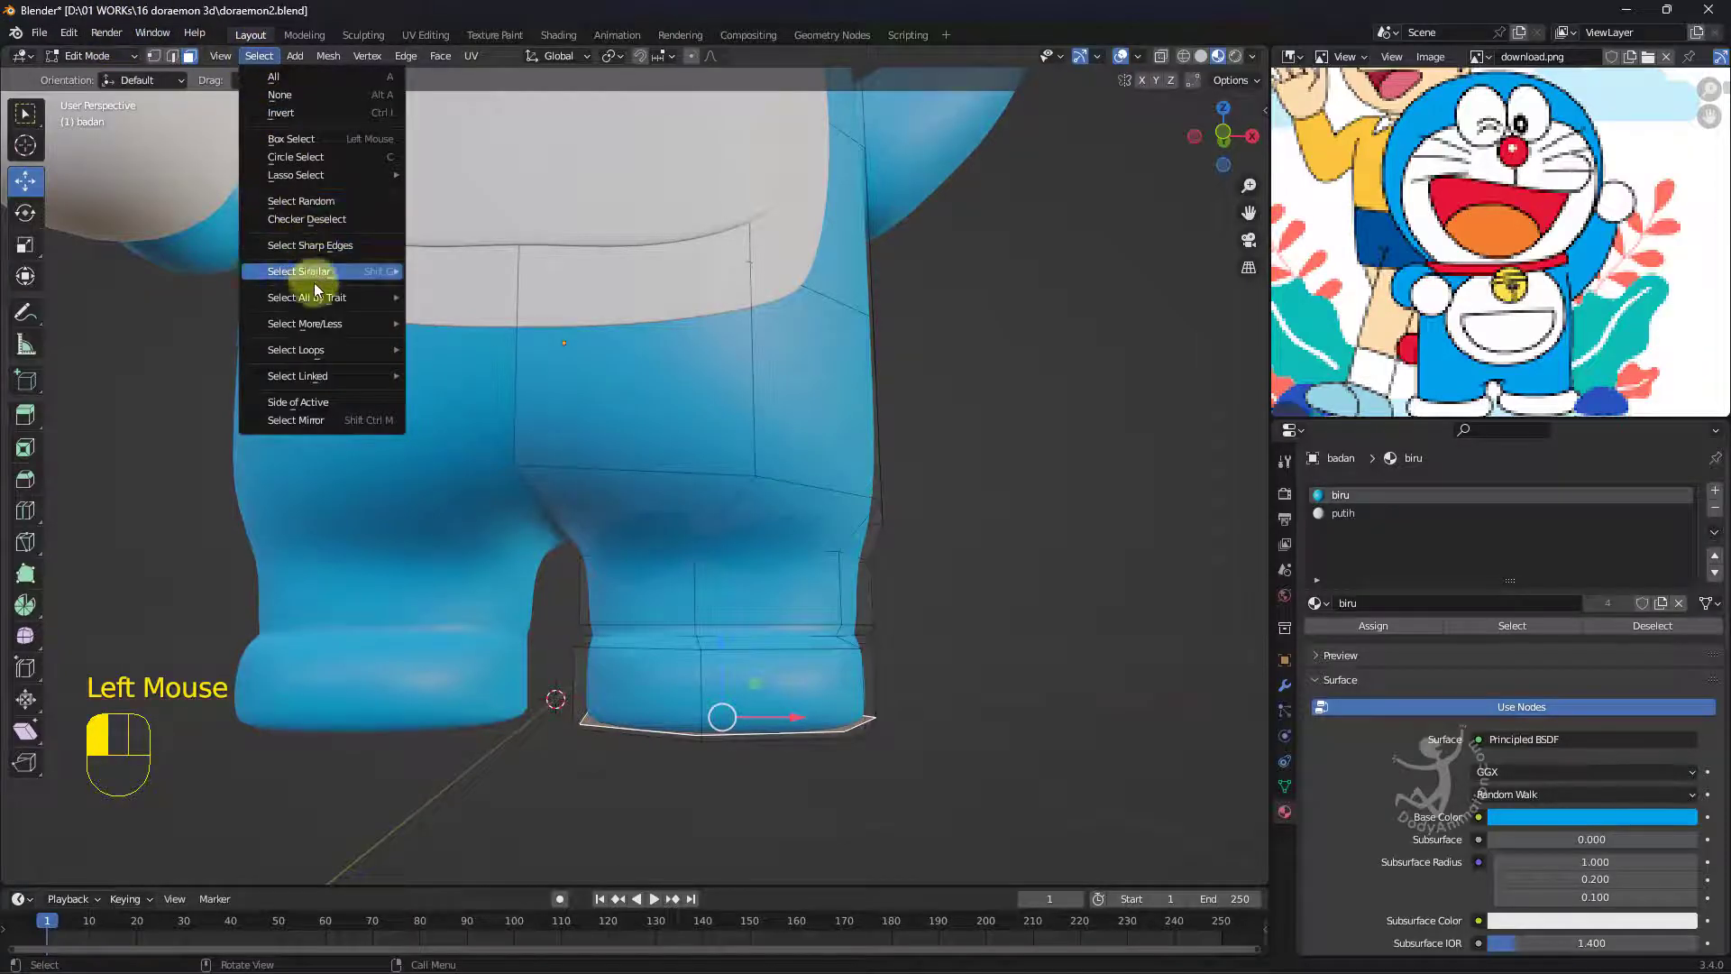
mouse_move(298, 333)
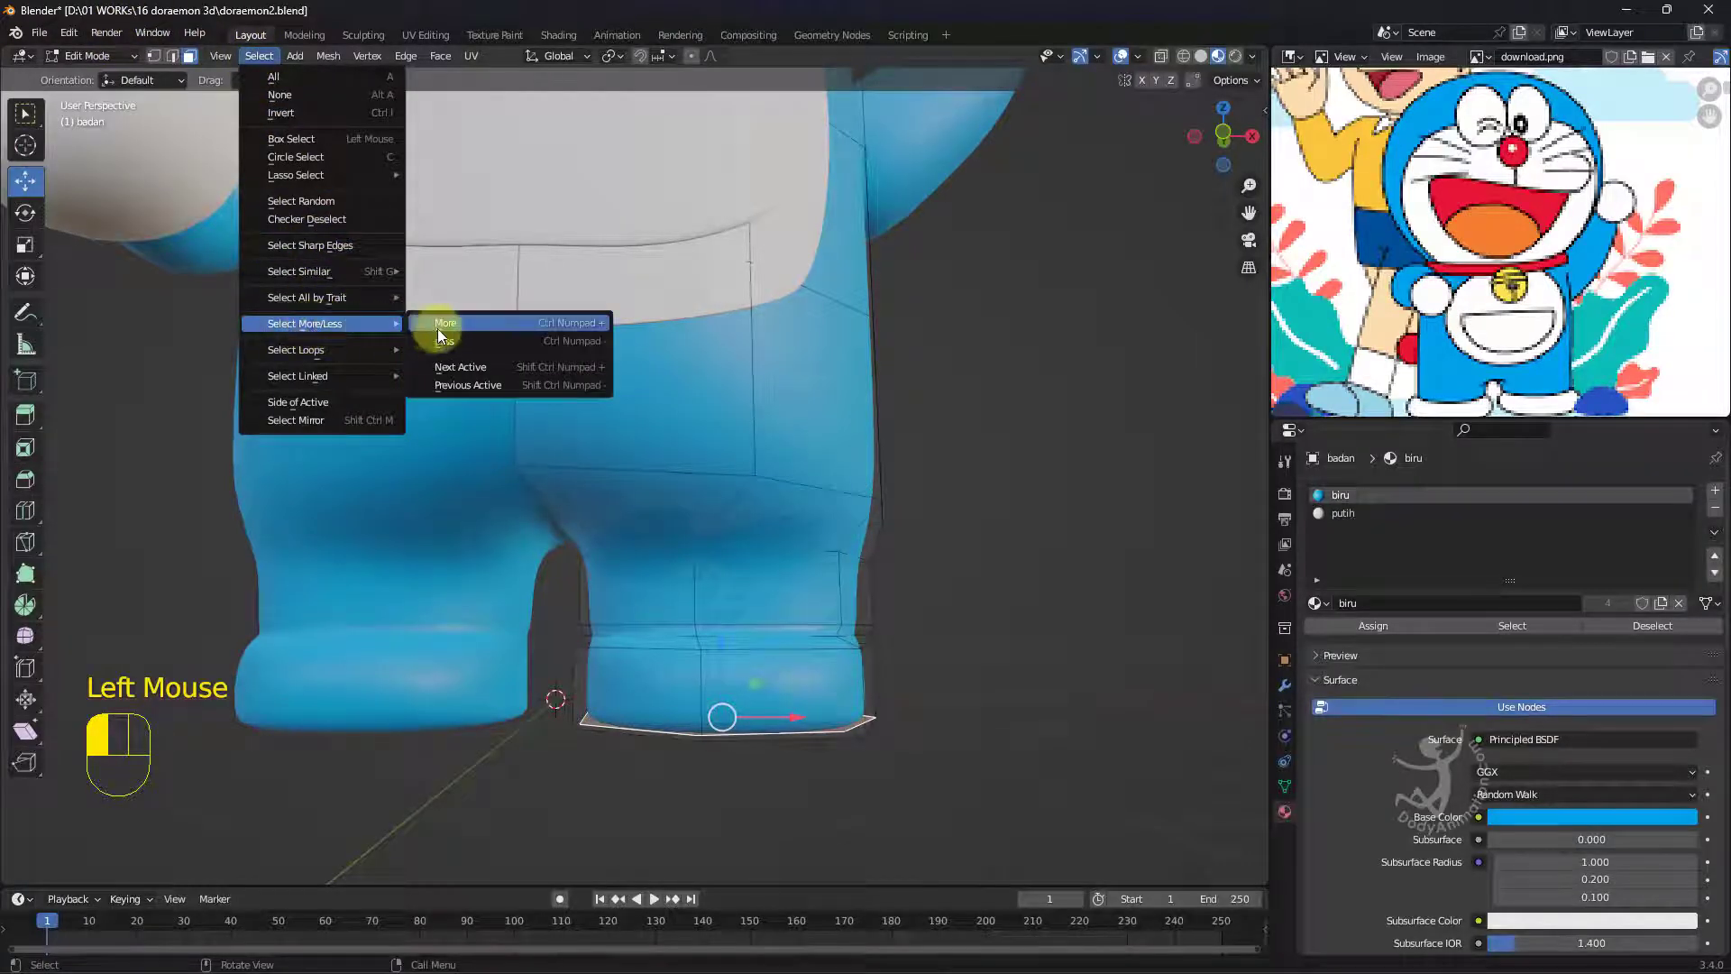
left_click(444, 325)
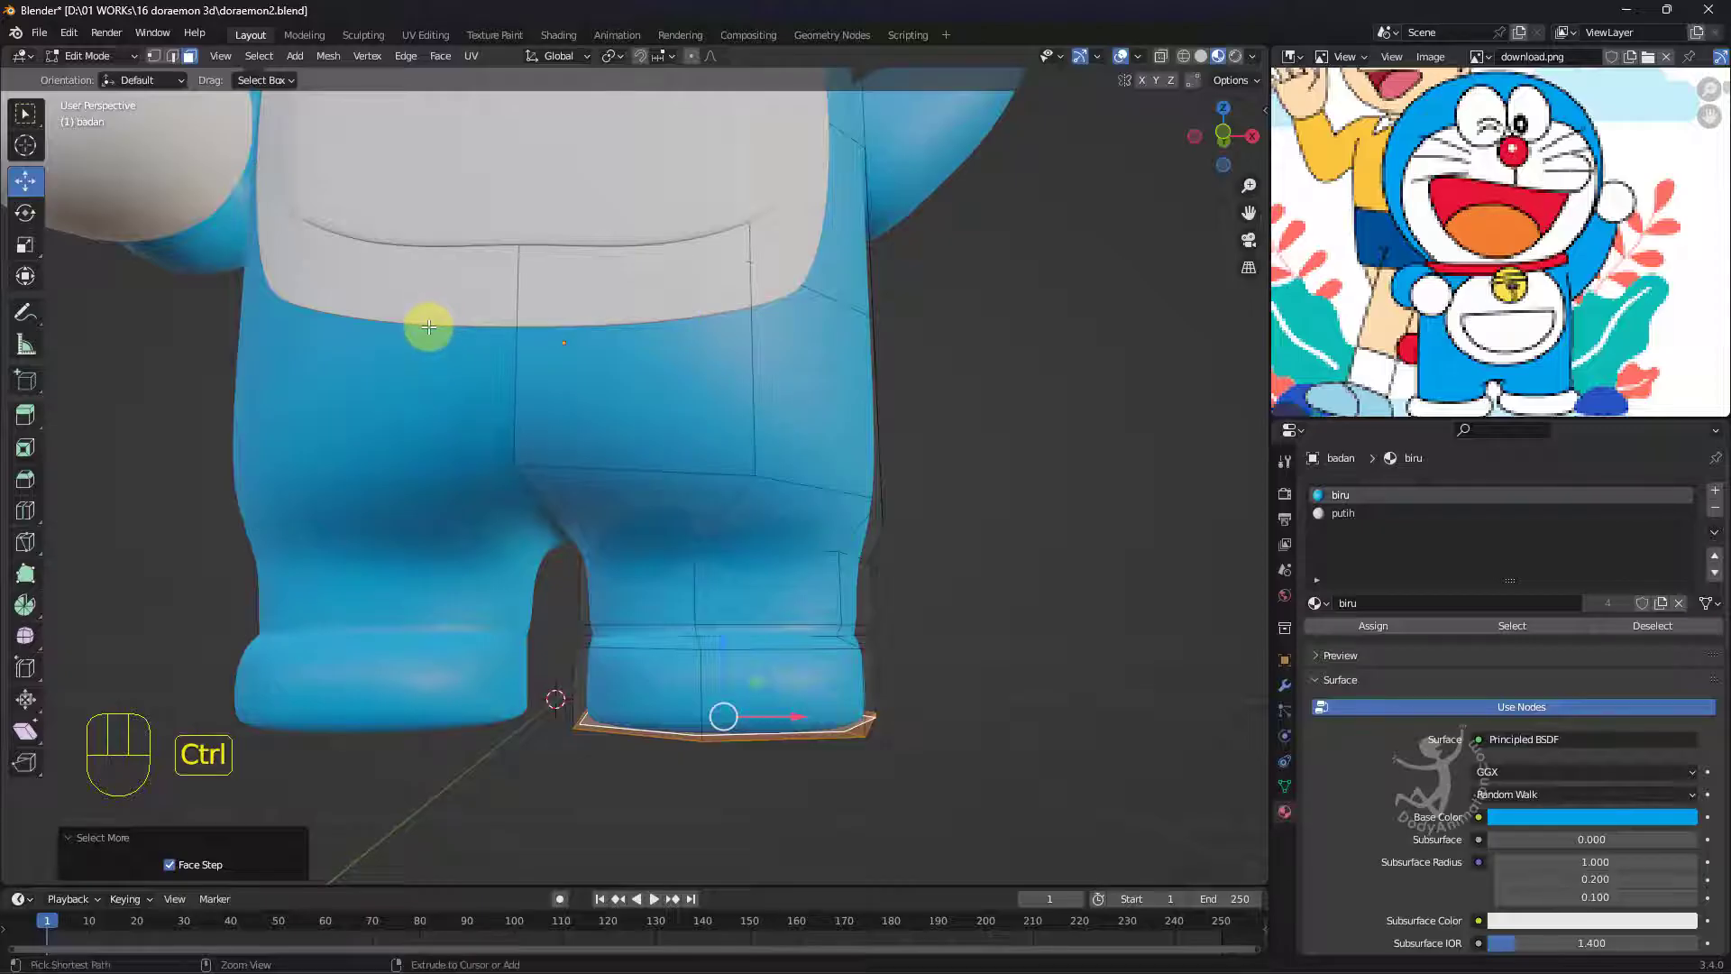
key("ctrl+KP_Add")
key("ctrl+KP_Add")
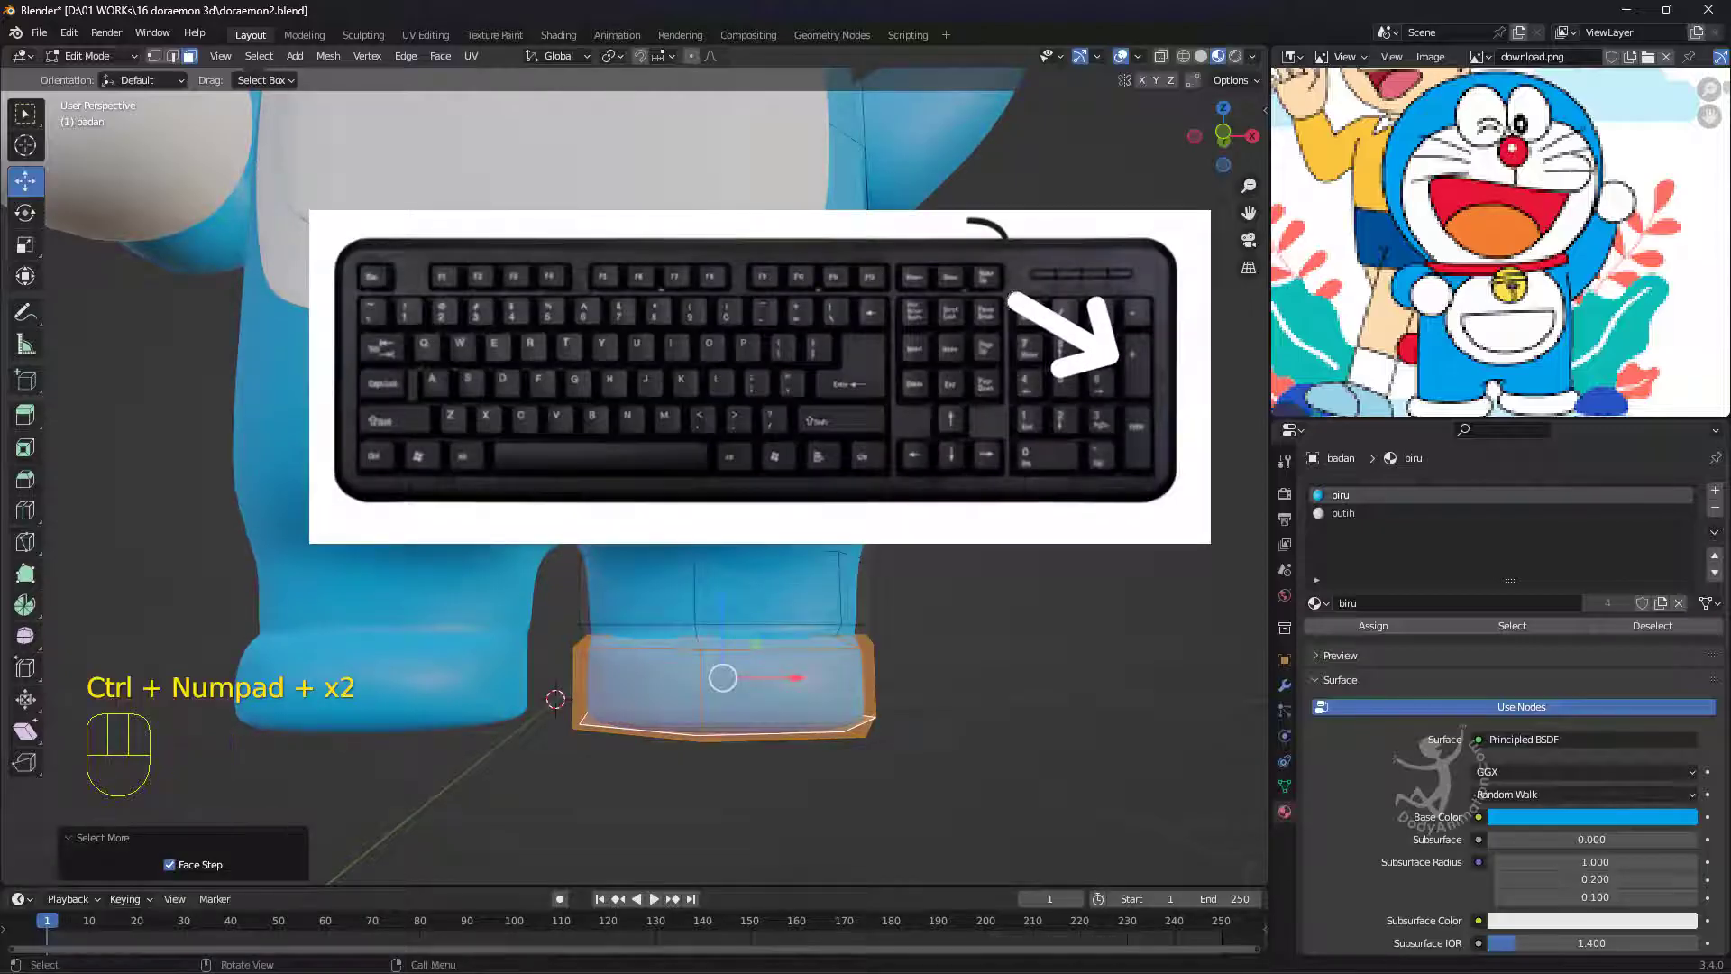
key("ctrl+KP_Add")
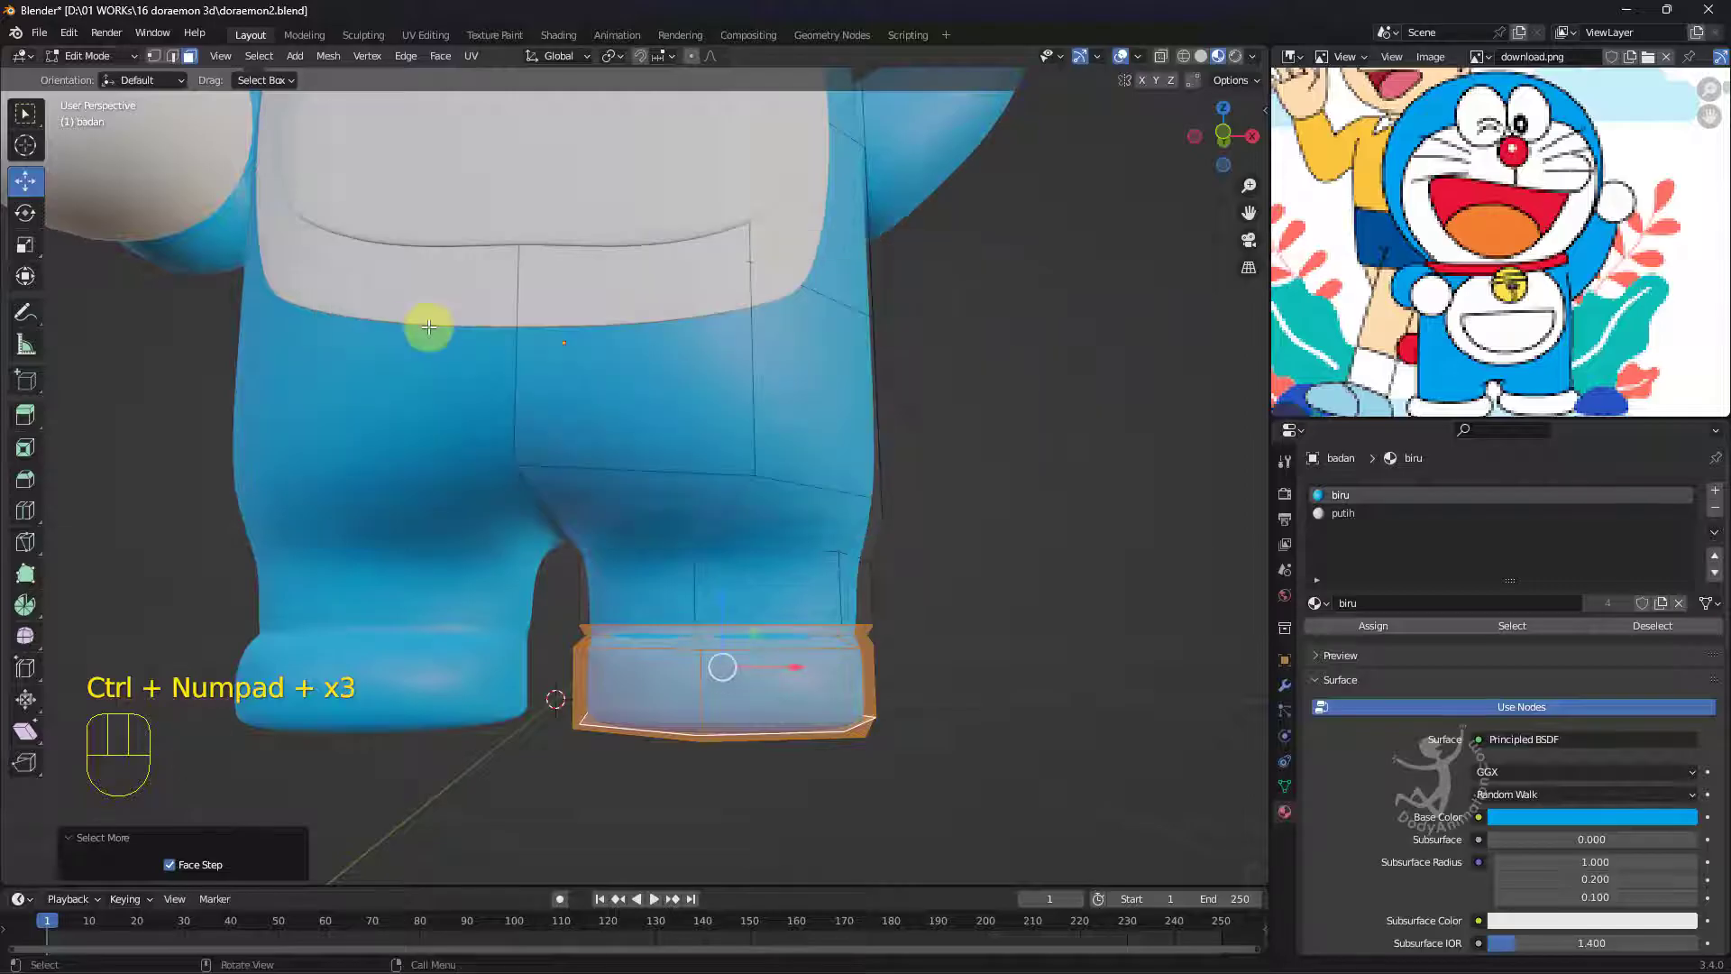
Try growing the foot selection one level further up the leg, and undo it.
left_click(257, 55)
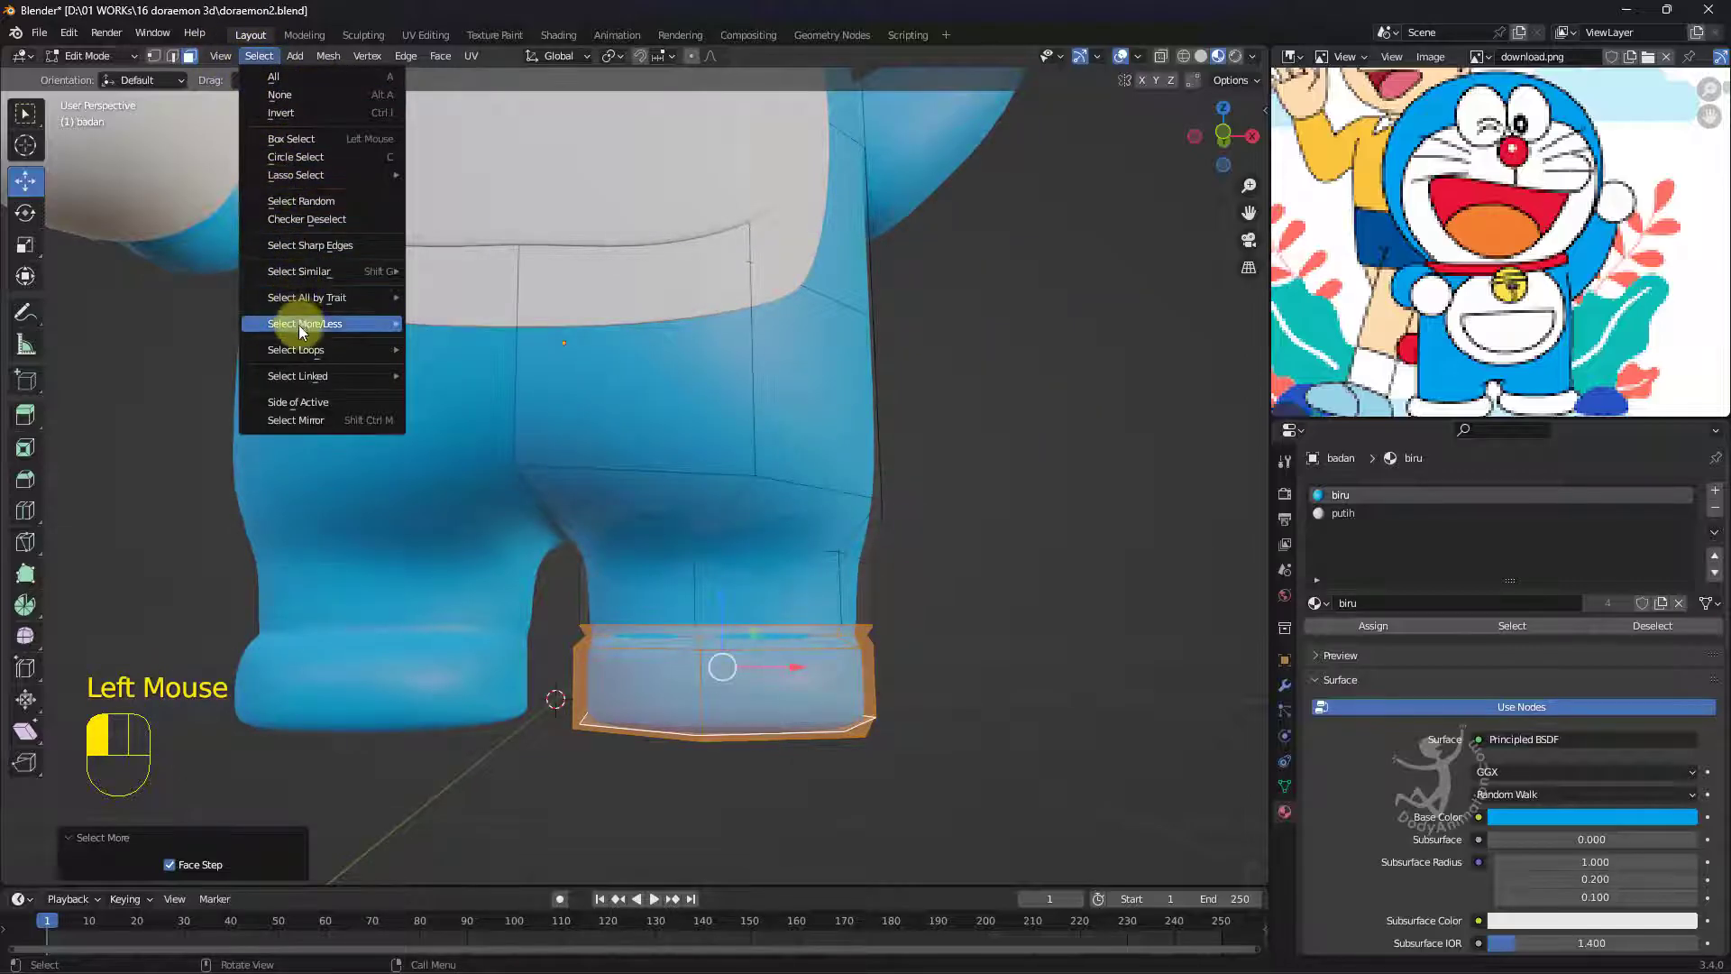
mouse_move(307, 324)
left_click(453, 325)
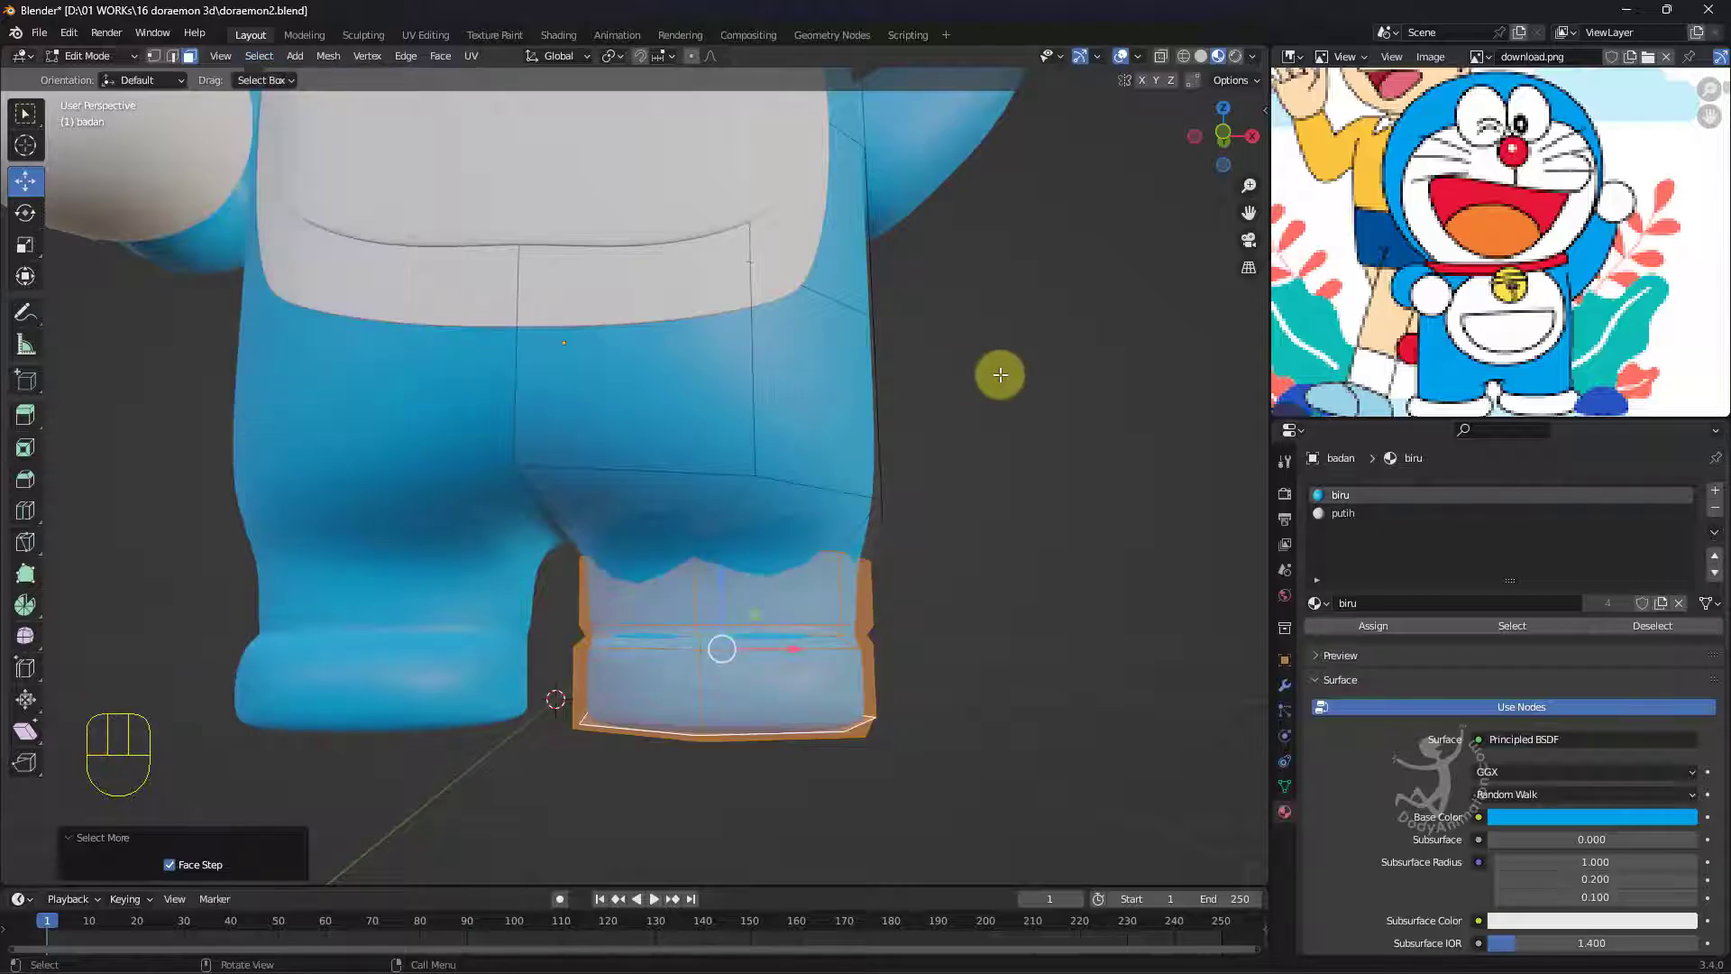
key("ctrl+z")
Box-select all the foot's faces below the ankle from the front in wireframe, and return to material preview shading.
scroll(1103, 229, "down", 2)
left_click(1222, 137)
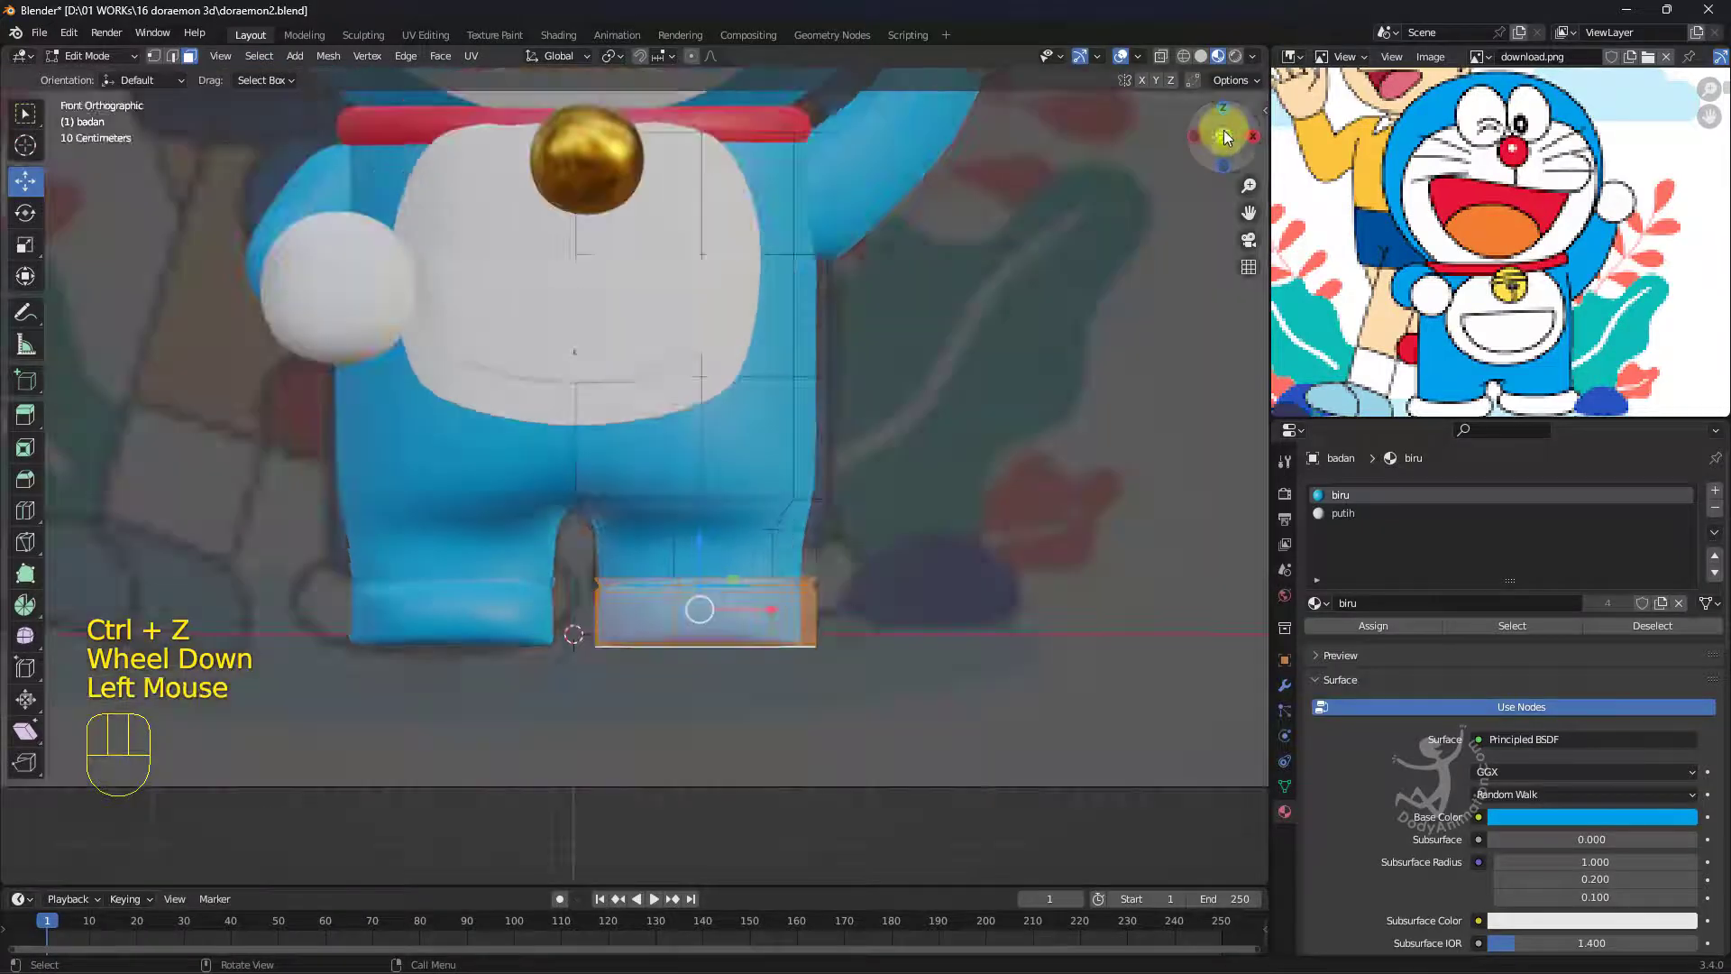
key("shift+z")
middle_click_drag(905, 547, 920, 534, "shift")
middle_click_drag(919, 534, 931, 522)
scroll(931, 523, "up", 2)
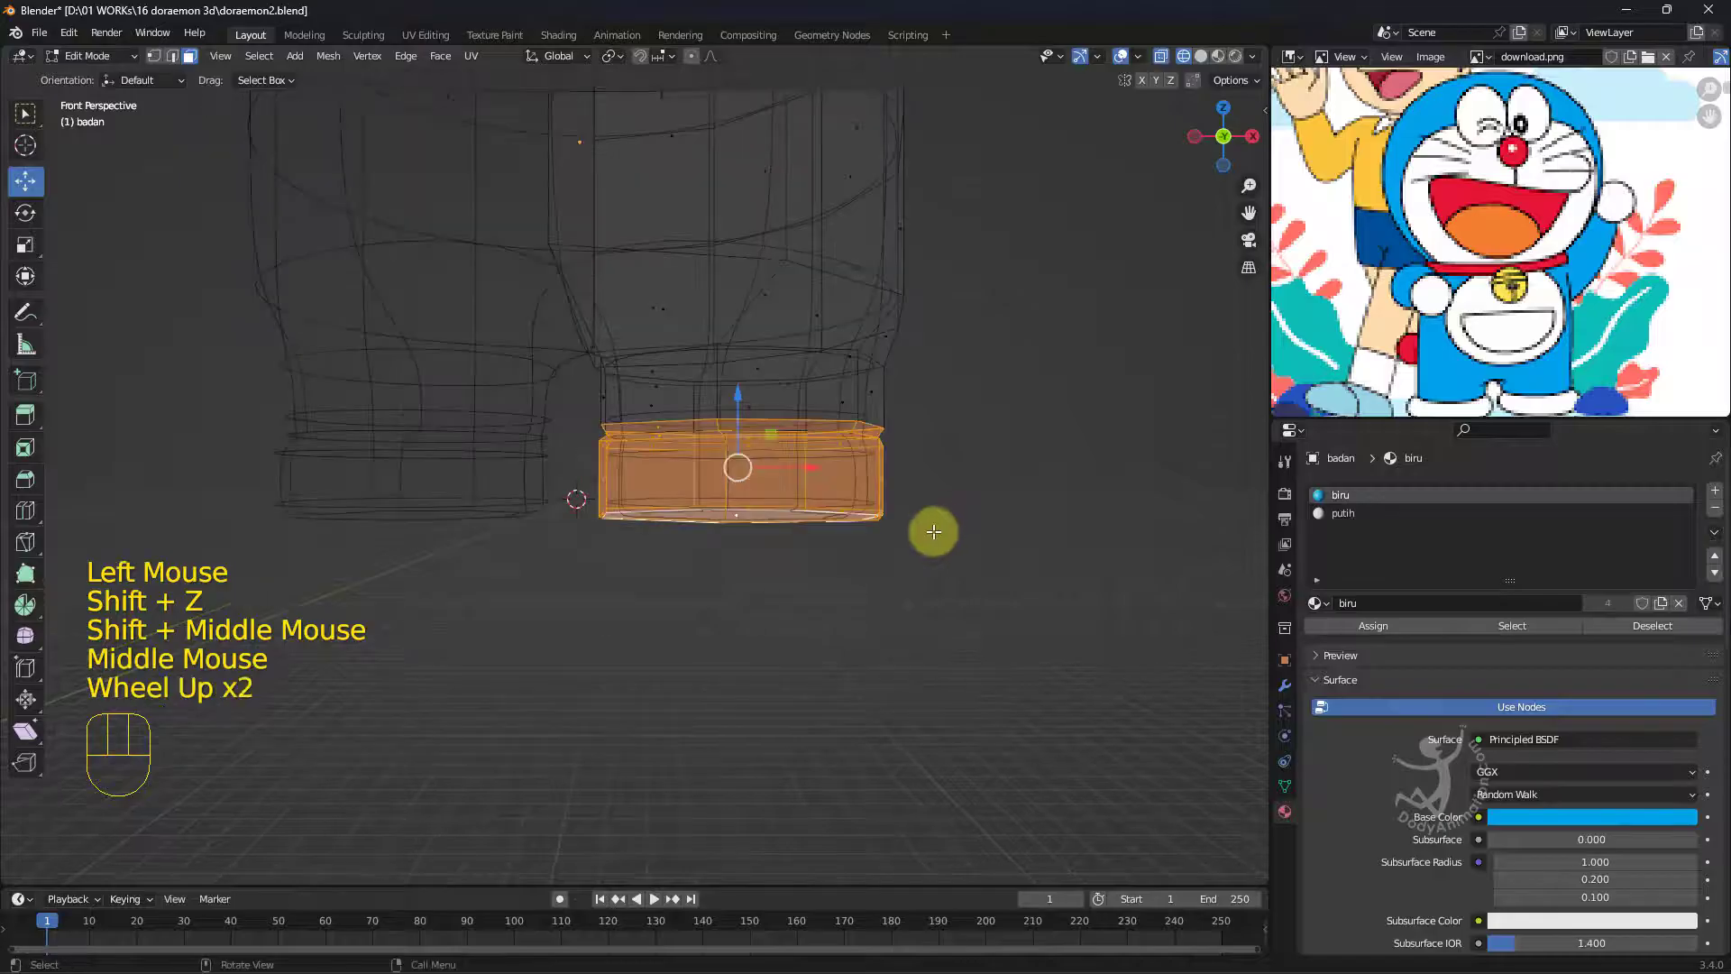
scroll(930, 526, "down", 1)
key("KP_1")
scroll(927, 531, "up", 2)
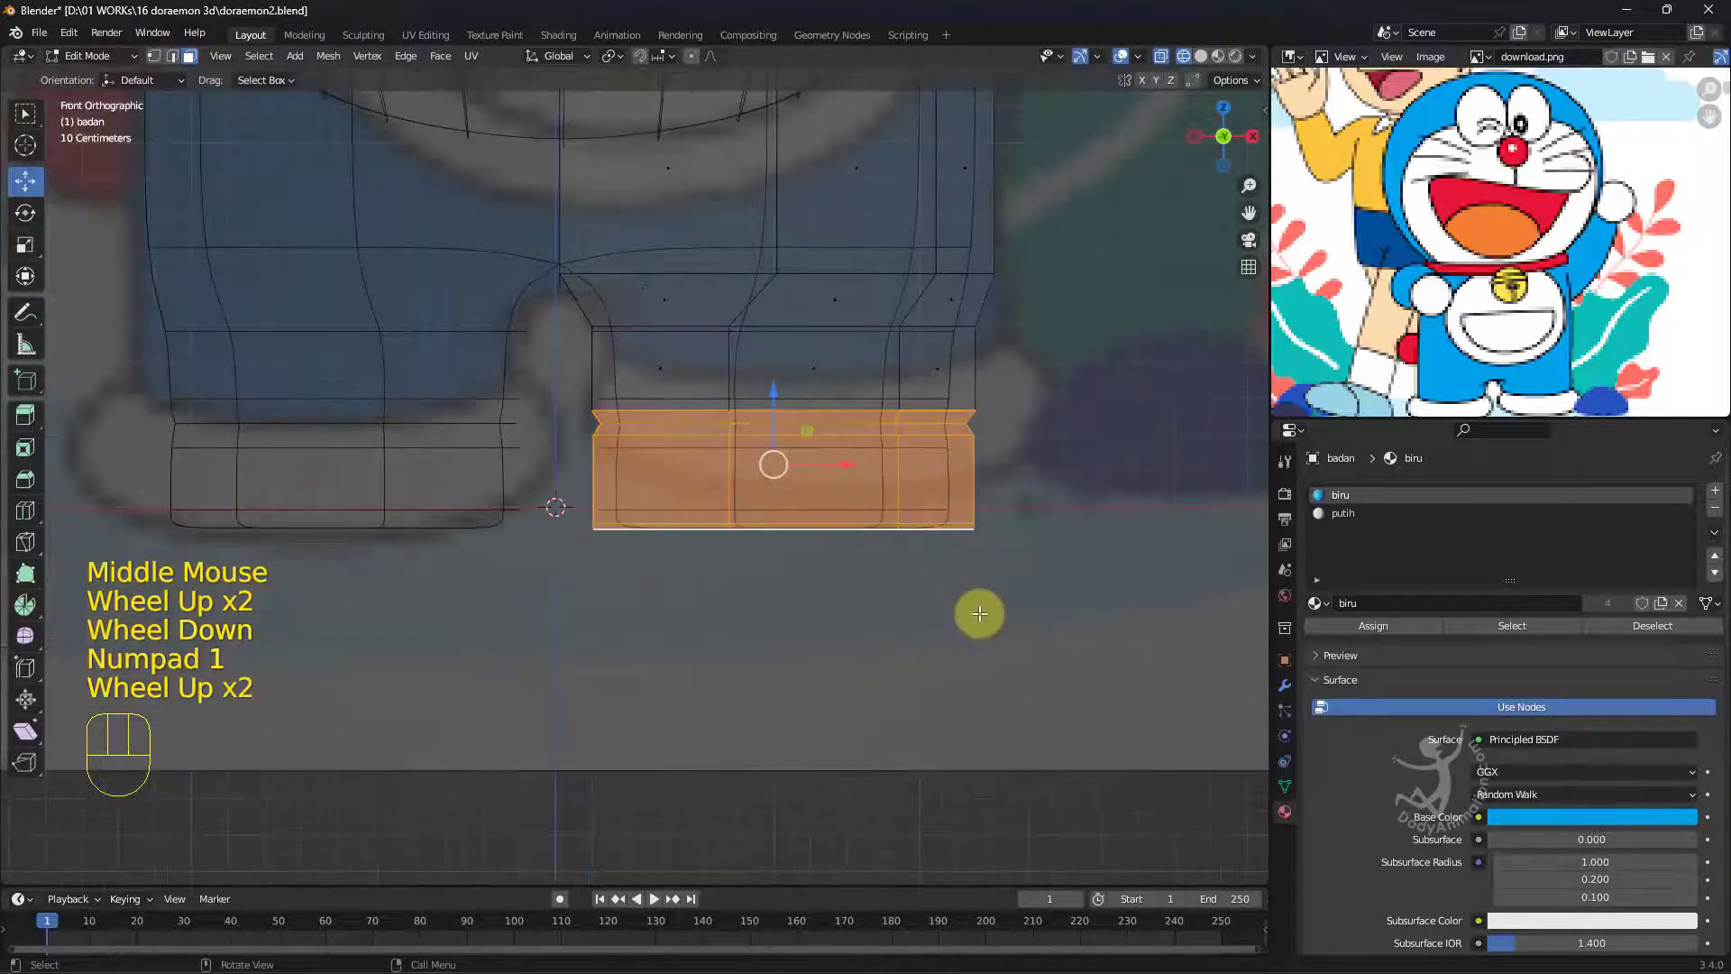
left_click(1082, 621)
left_click_drag(1082, 620, 565, 414)
key("shift+z")
scroll(966, 462, "down", 2)
middle_click_drag(966, 463, 900, 491)
scroll(899, 490, "up", 3)
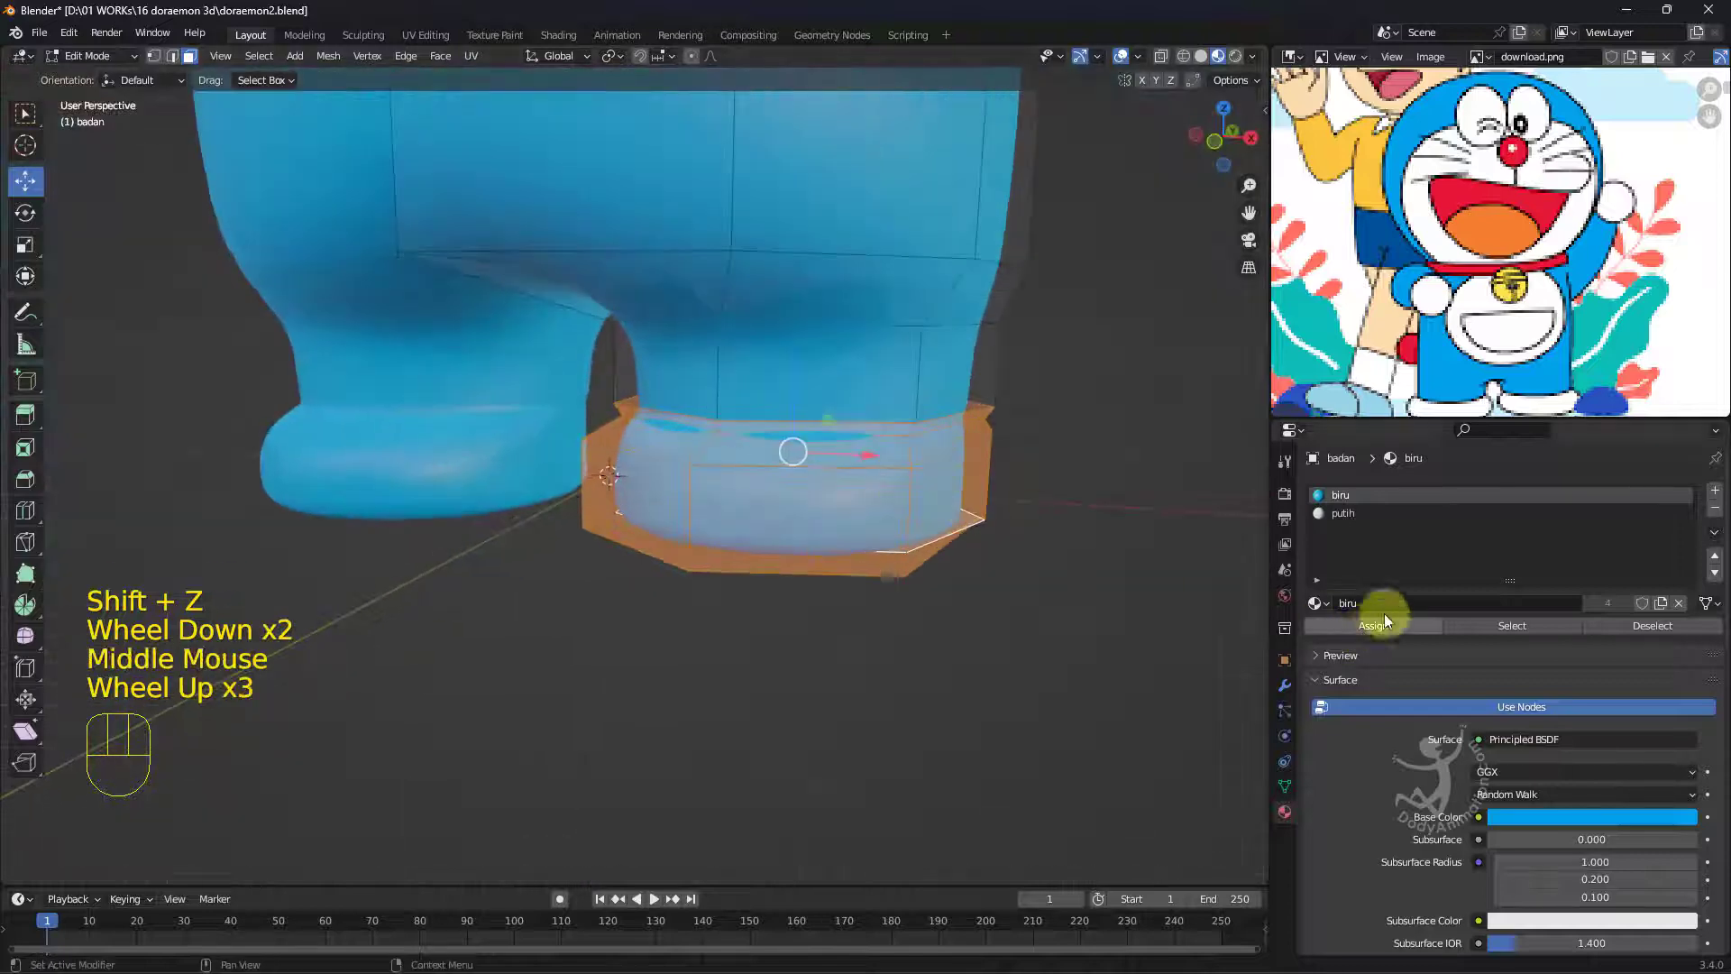
Assign the putih material to the selected foot faces and return to Object Mode.
left_click(1345, 514)
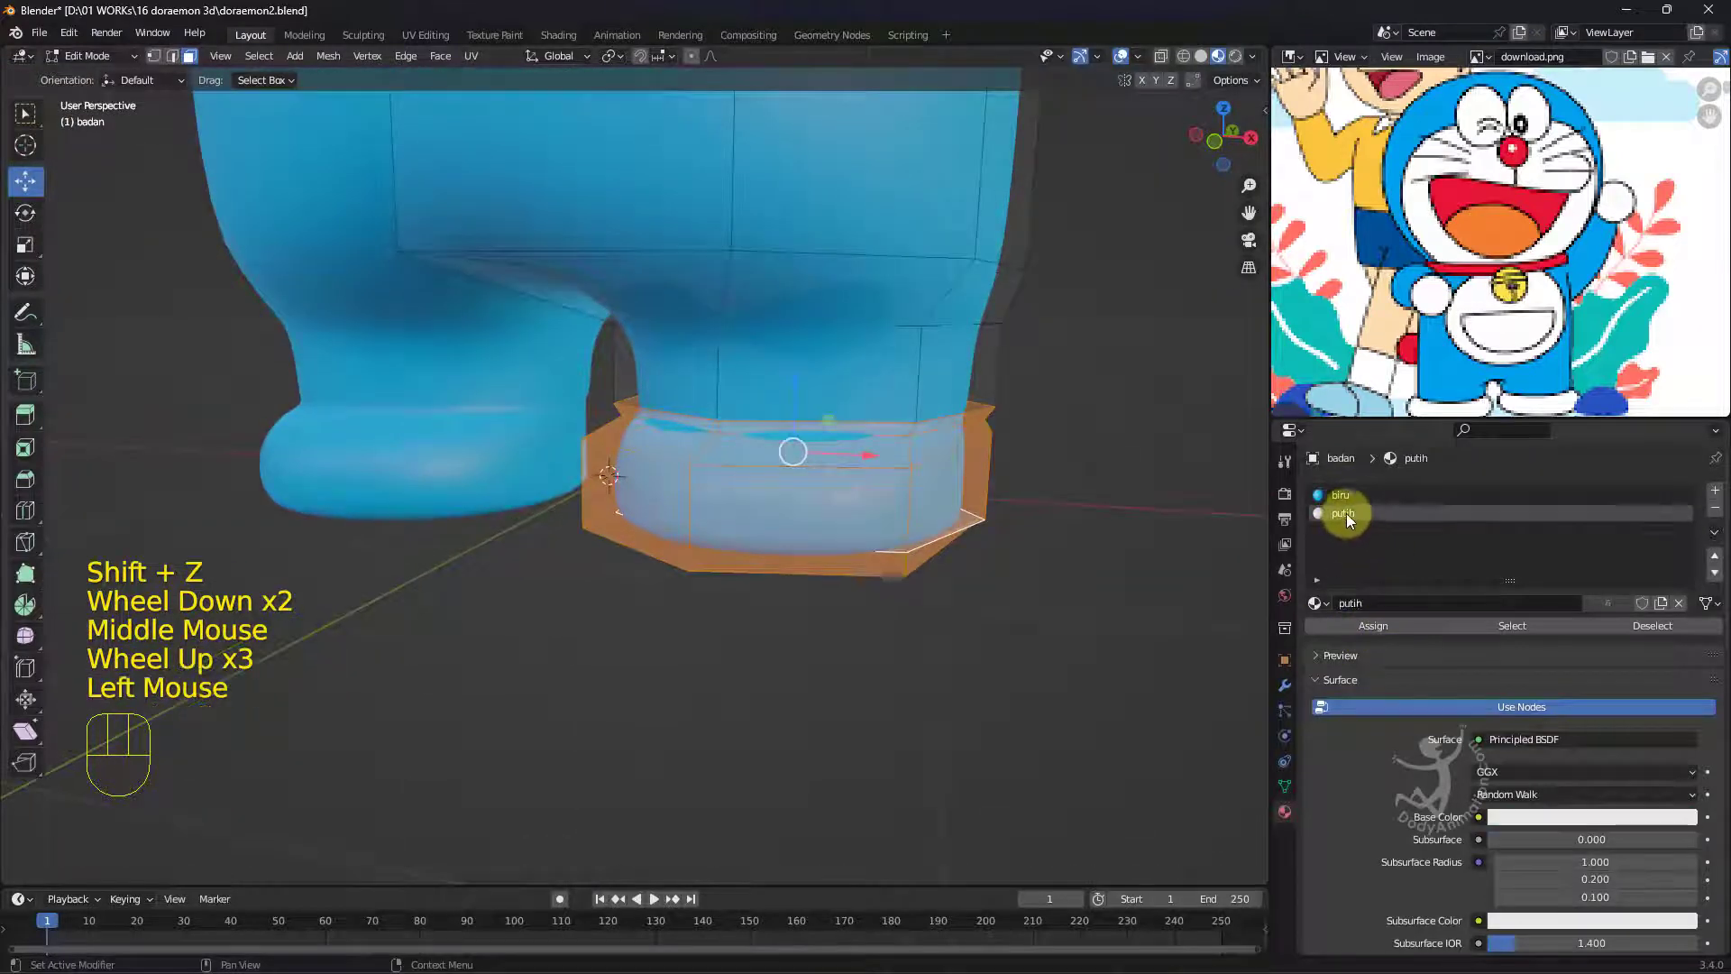
left_click(1378, 624)
left_click(963, 634)
scroll(935, 433, "up", 2)
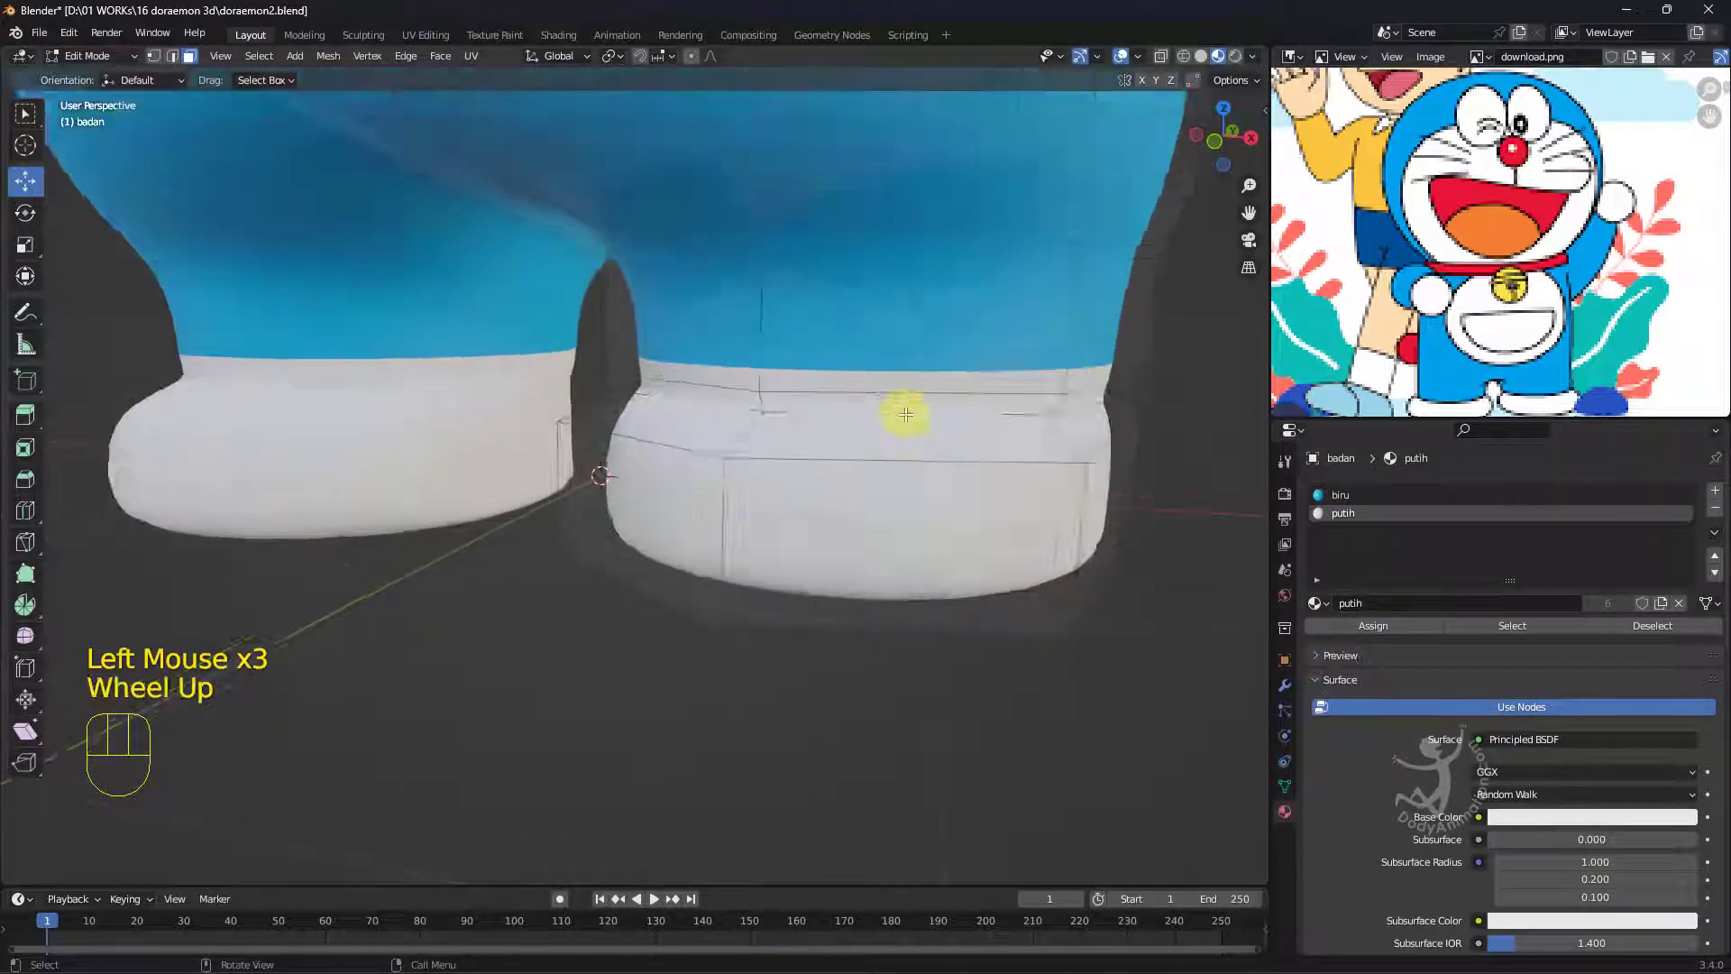
scroll(794, 392, "down", 4)
middle_click_drag(803, 398, 820, 481, "shift")
scroll(838, 413, "down", 1)
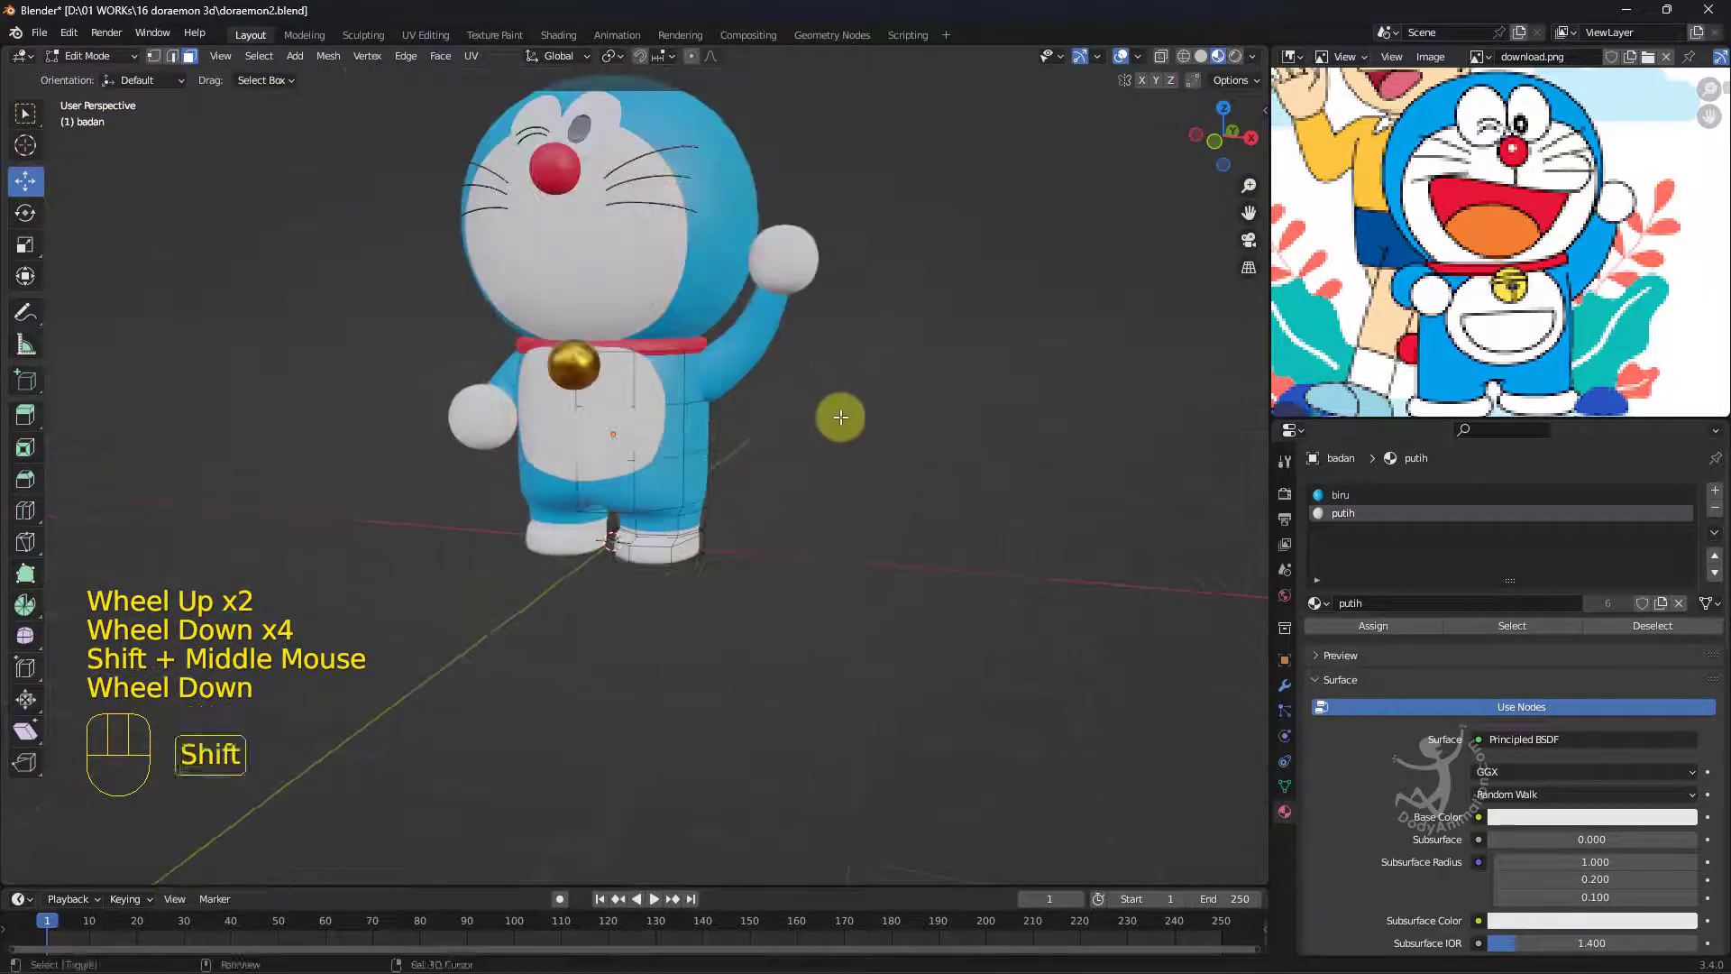
middle_click_drag(839, 414, 850, 485, "shift")
left_click(105, 56)
left_click(99, 77)
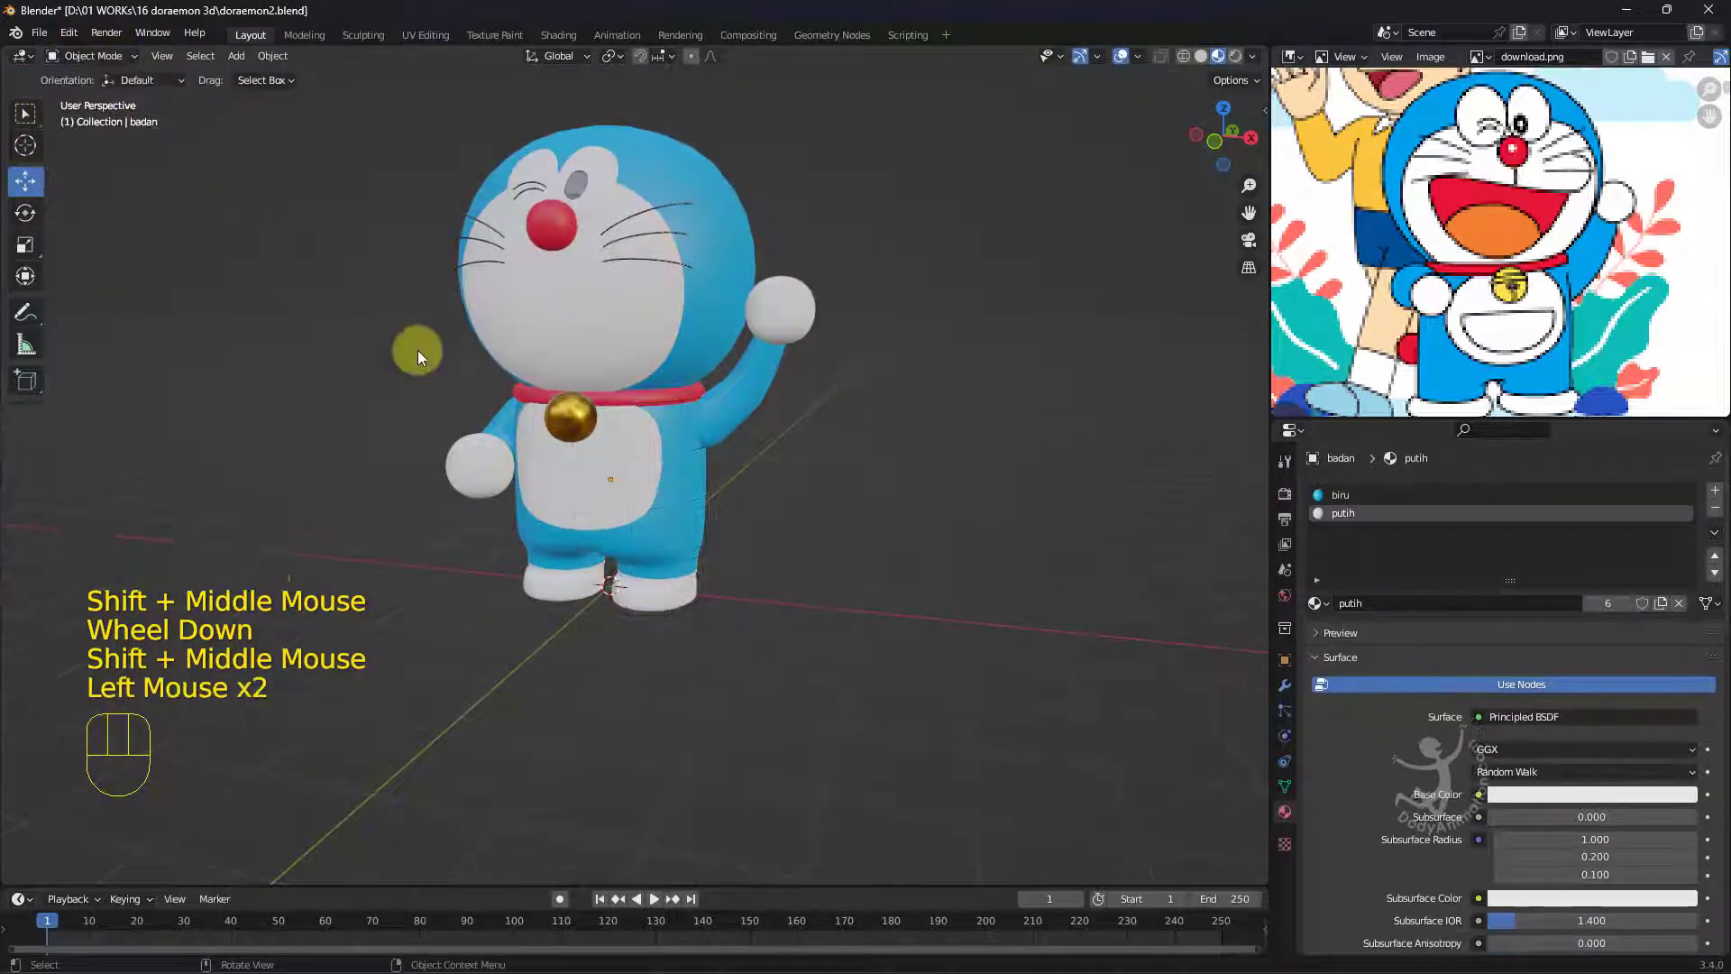
Select the face patch Plane.004 on the front of the head.
scroll(419, 349, "up", 1)
scroll(423, 356, "up", 1, "shift")
middle_click_drag(433, 361, 577, 468, "shift")
scroll(575, 464, "up", 1)
scroll(575, 463, "down", 2)
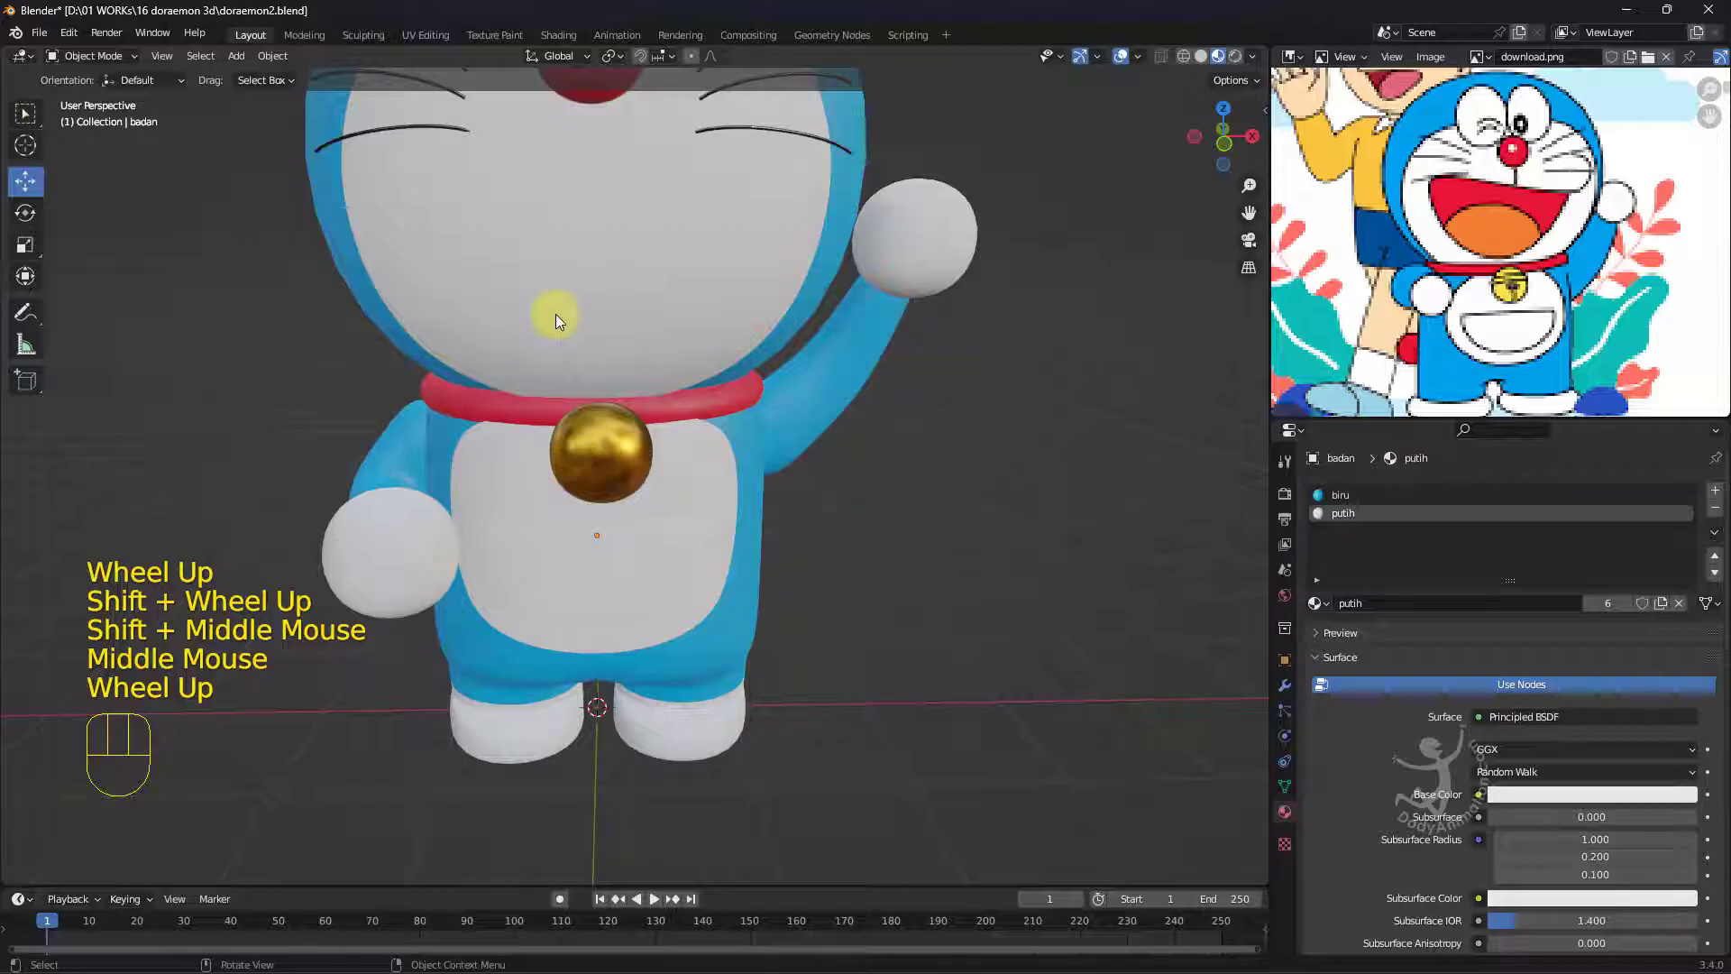
middle_click_drag(641, 344, 689, 386, "shift")
left_click(658, 372)
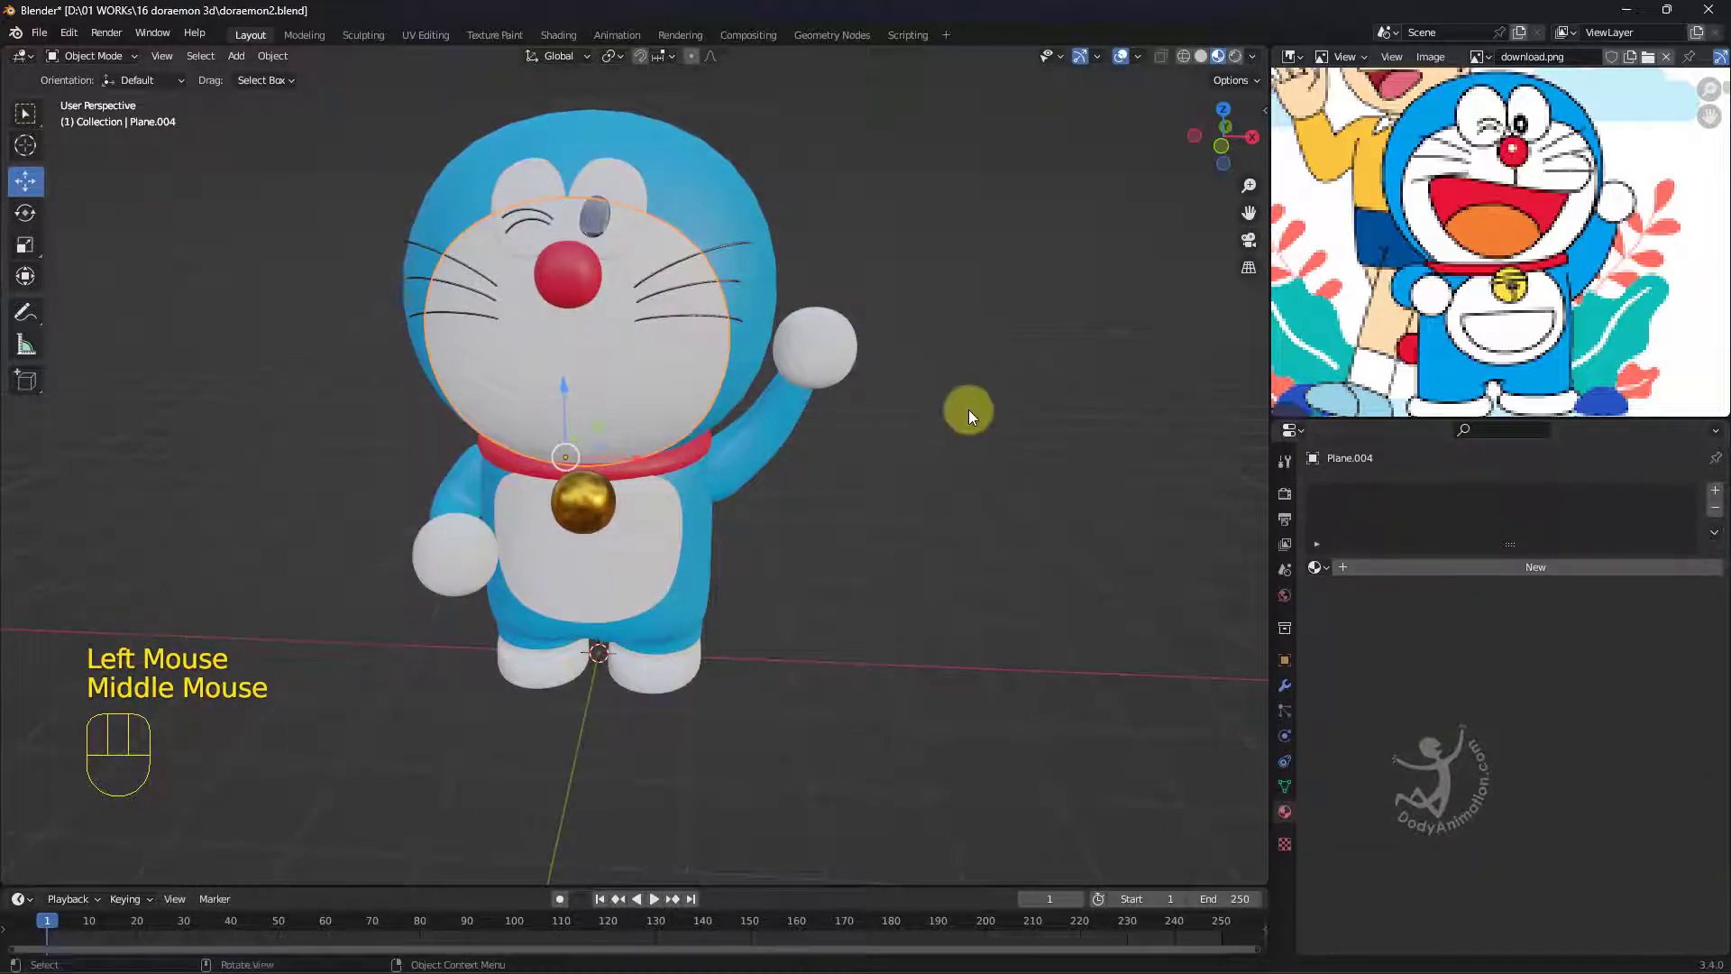
Try the existing putih material on the face patch, and remove its material slot again.
left_click(1320, 564)
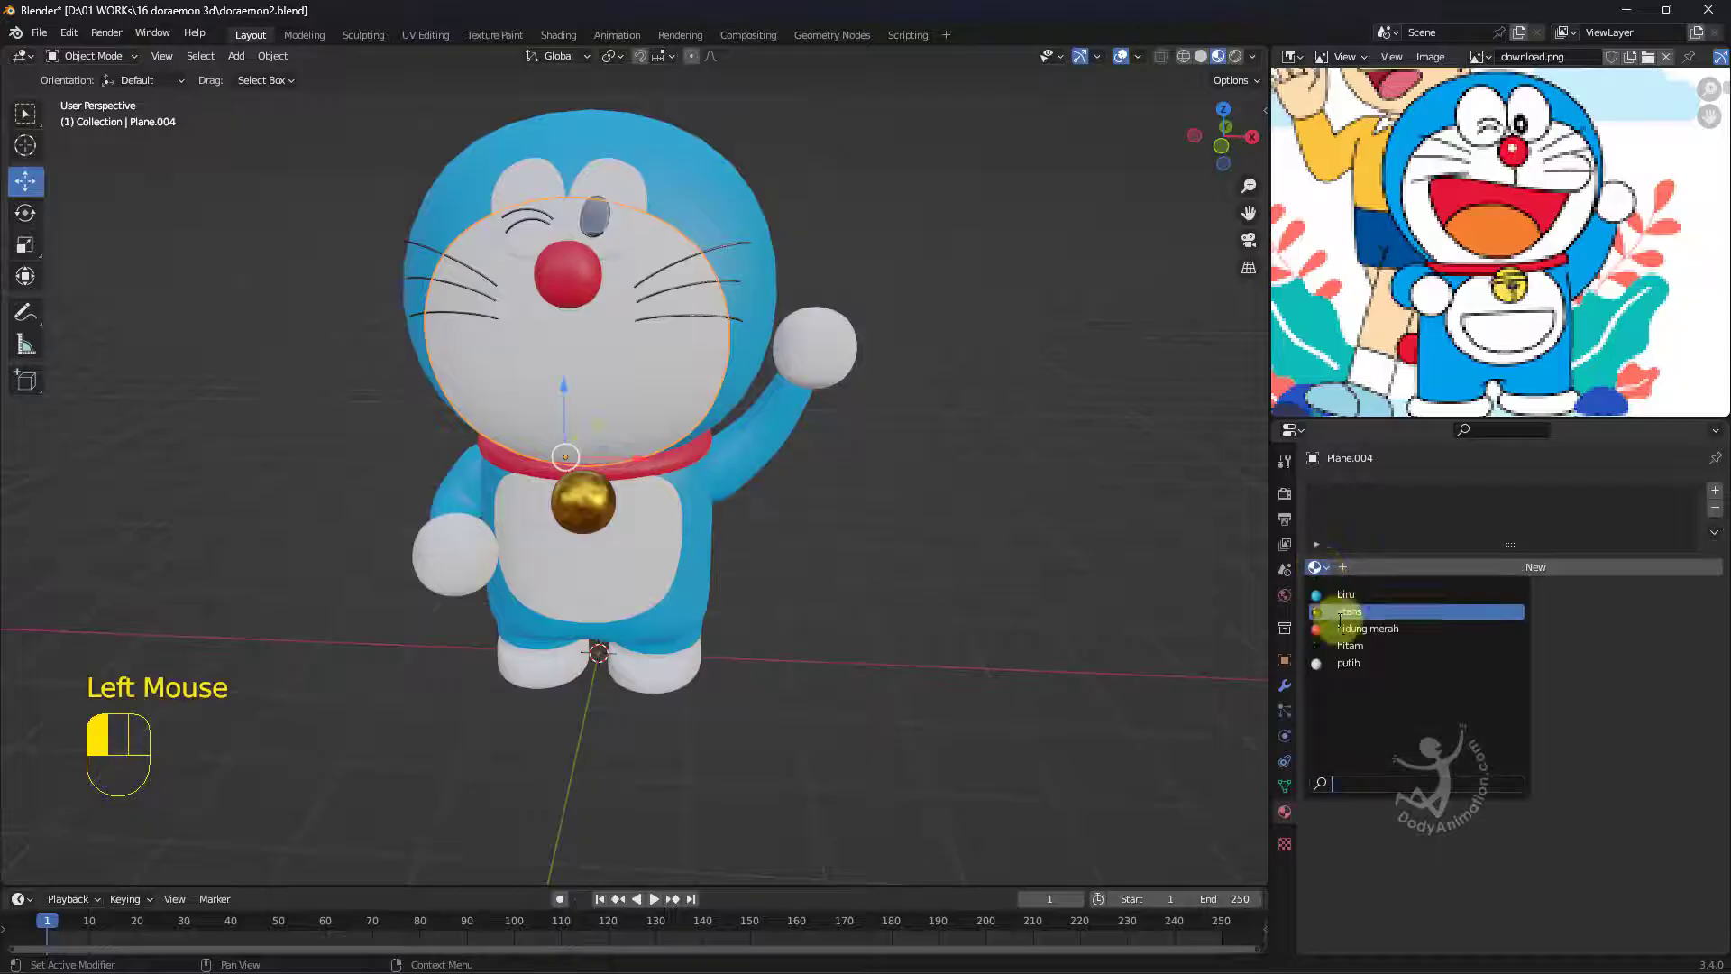
left_click(1353, 664)
scroll(836, 501, "up", 2)
middle_click_drag(836, 502, 1016, 544)
scroll(1009, 530, "down", 1)
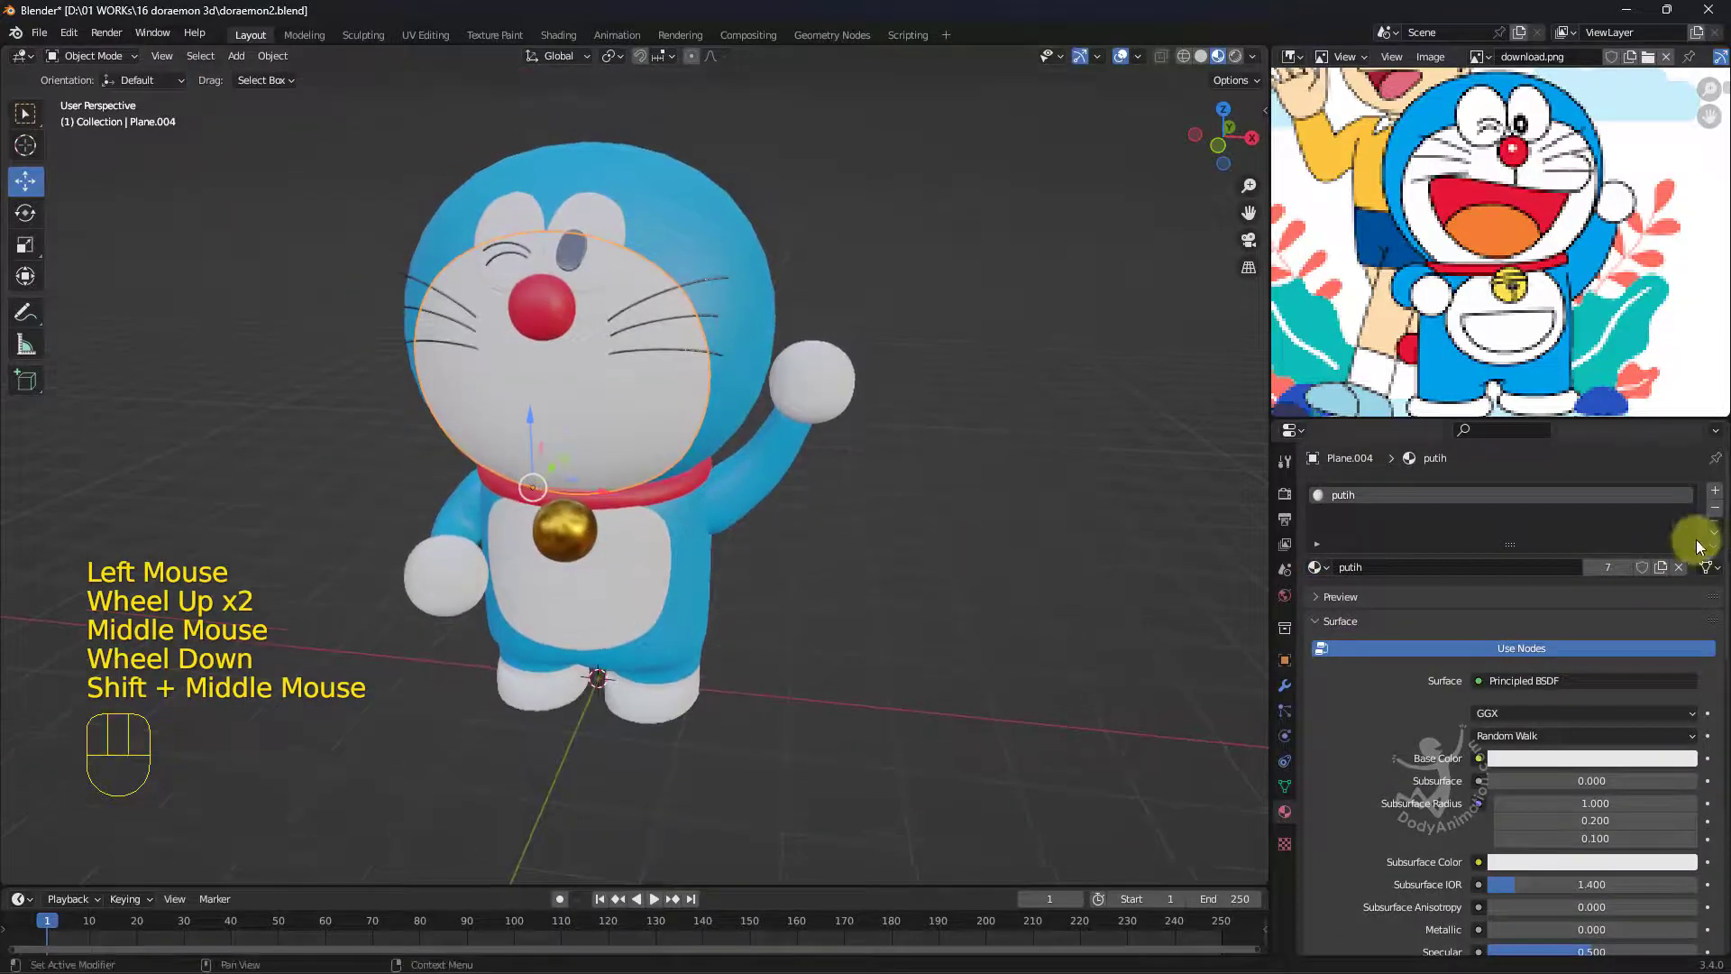
left_click(1714, 508)
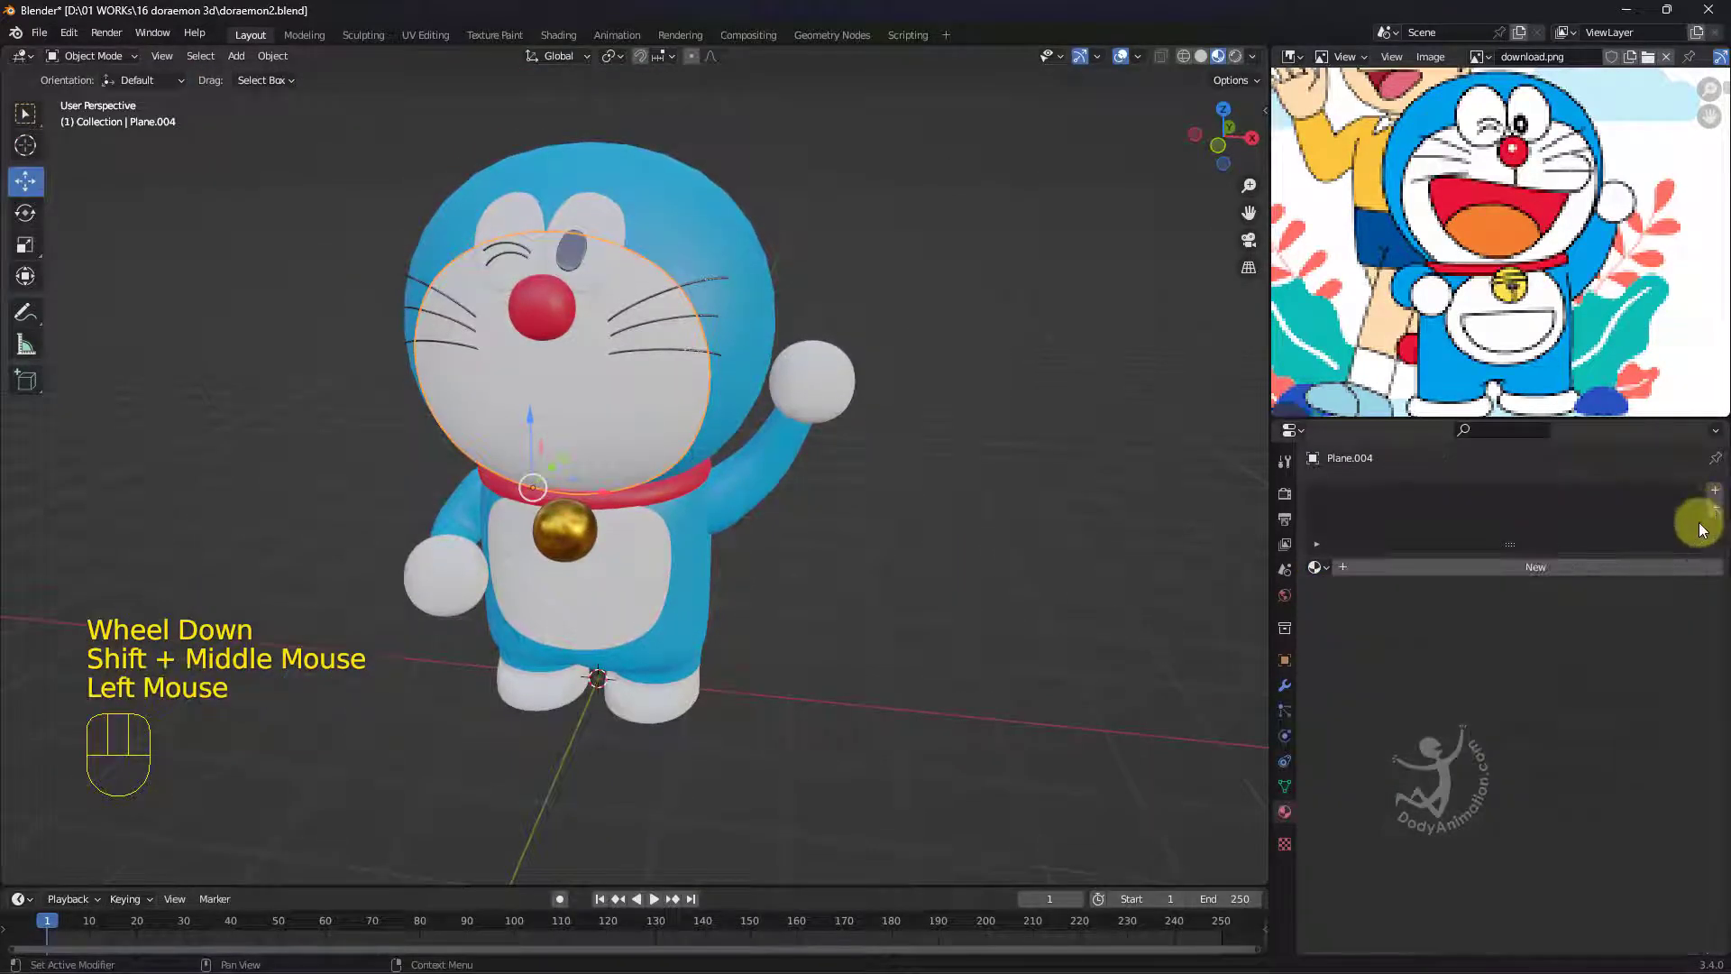
Create a new material named mulut on the face patch and save the file.
left_click(1421, 568)
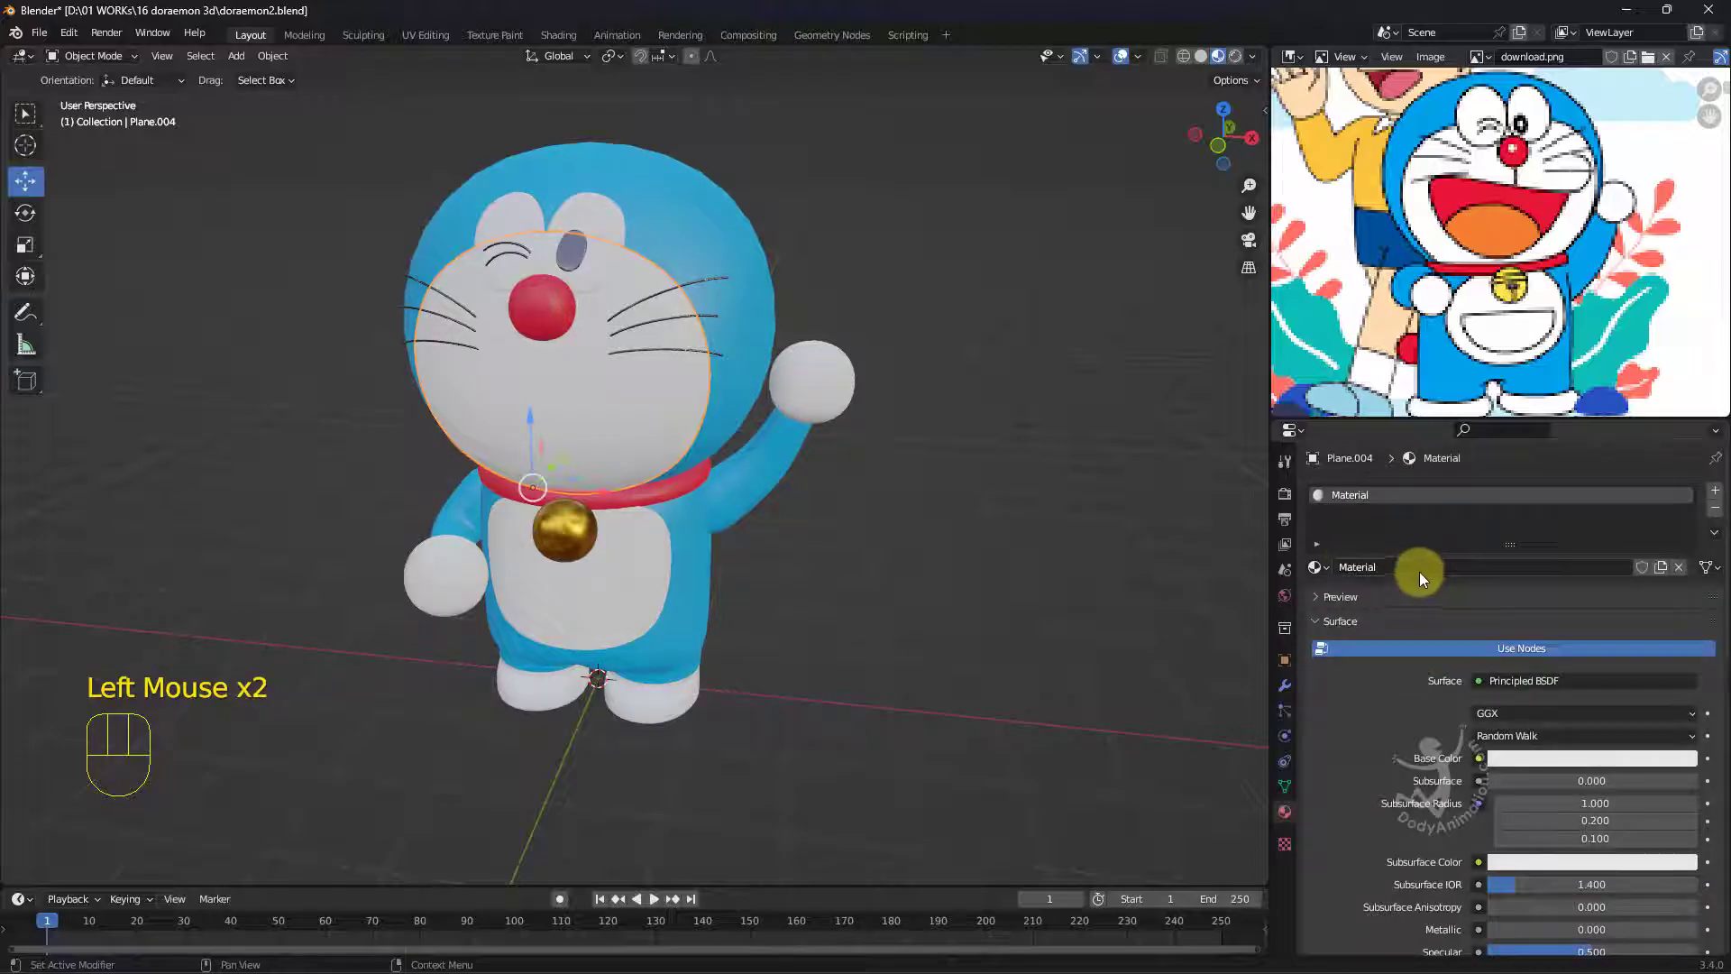
left_click(1417, 569)
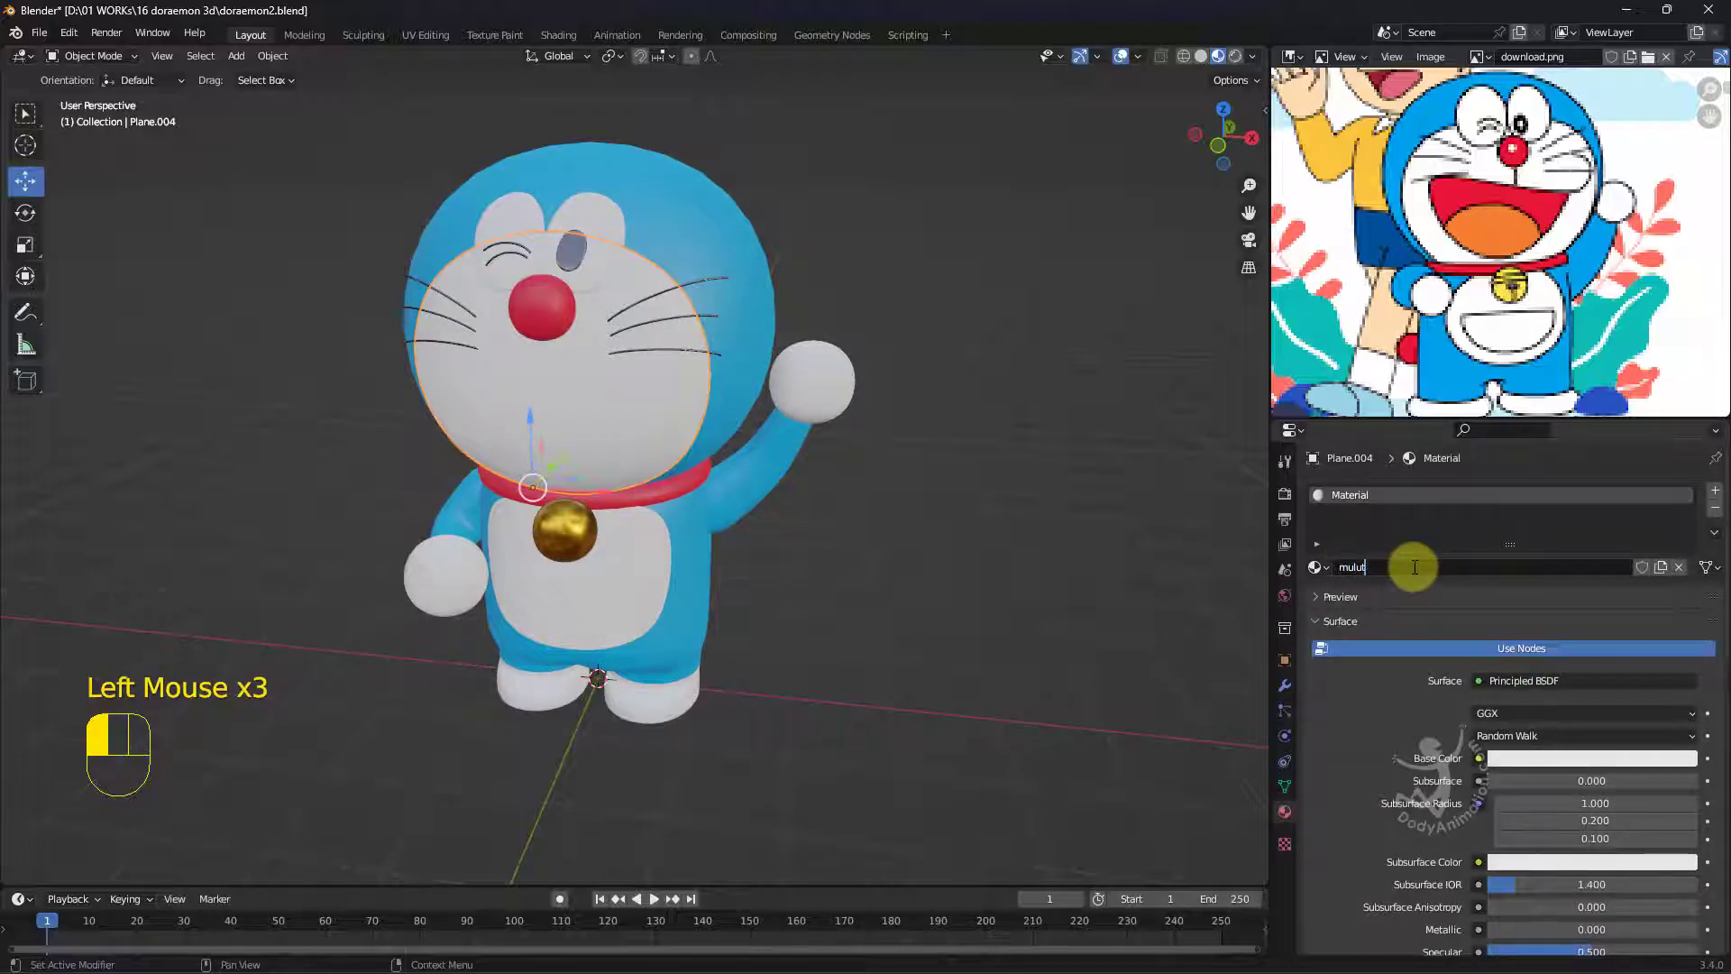
left_click(1414, 566)
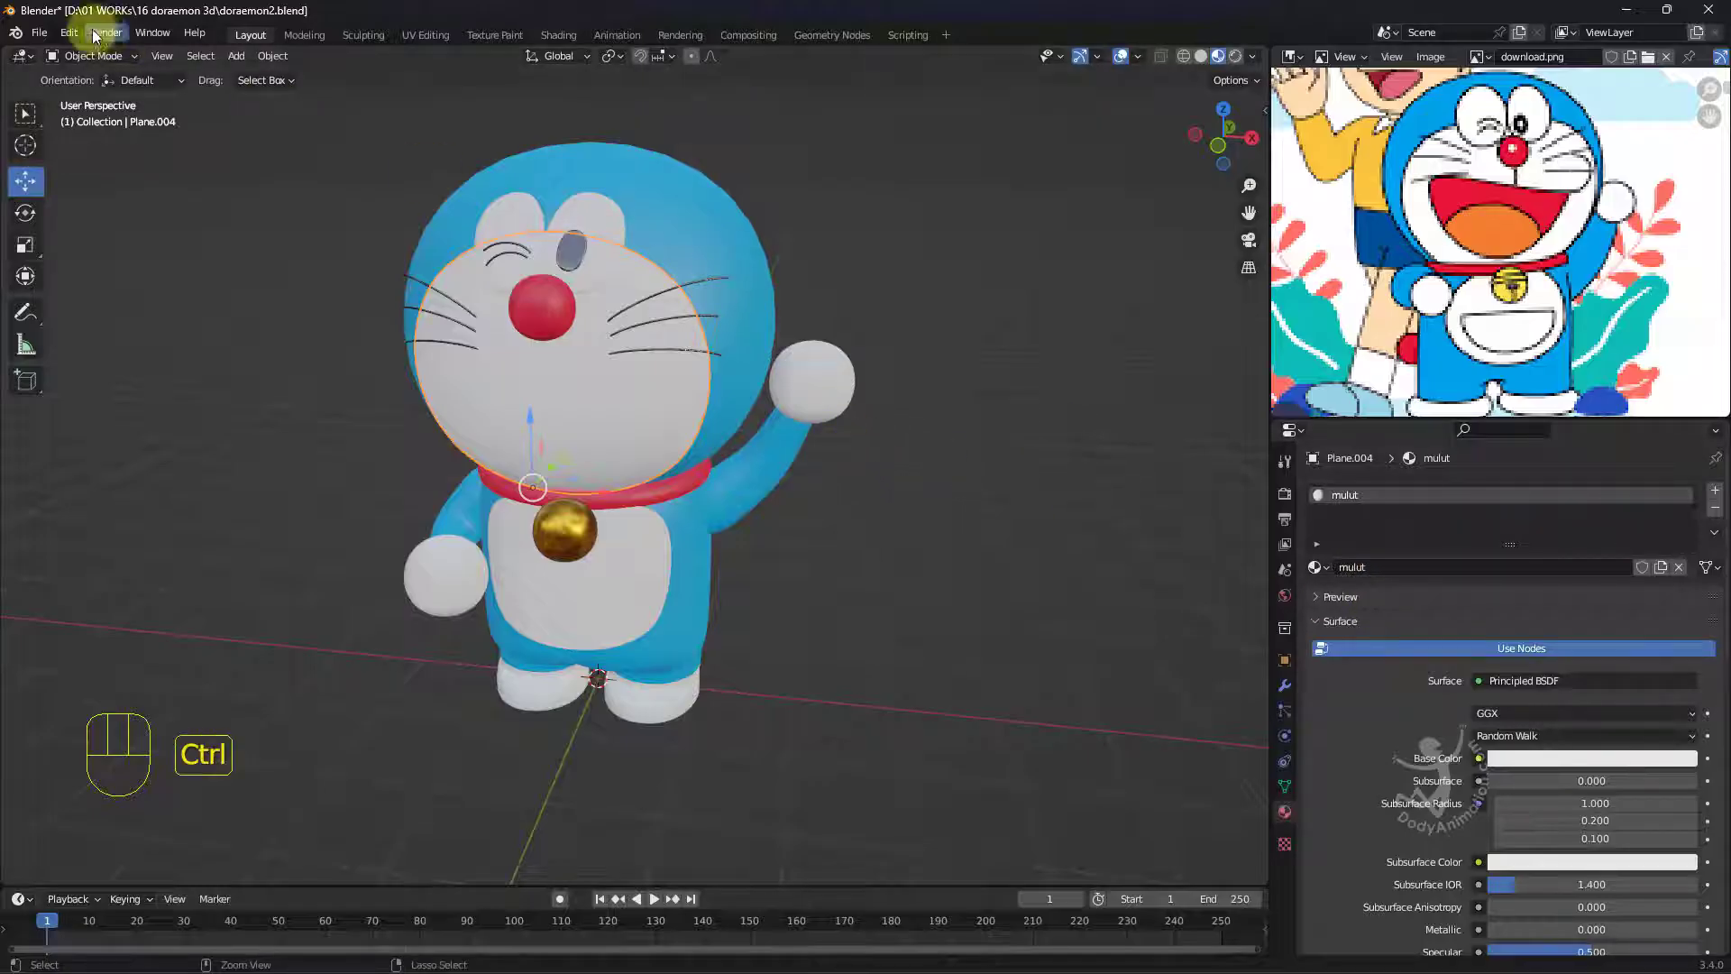
left_click(39, 33)
left_click(65, 151)
Open the Texture Paint workspace for the face patch and show its 3D view in material preview shading.
scroll(516, 255, "down", 1)
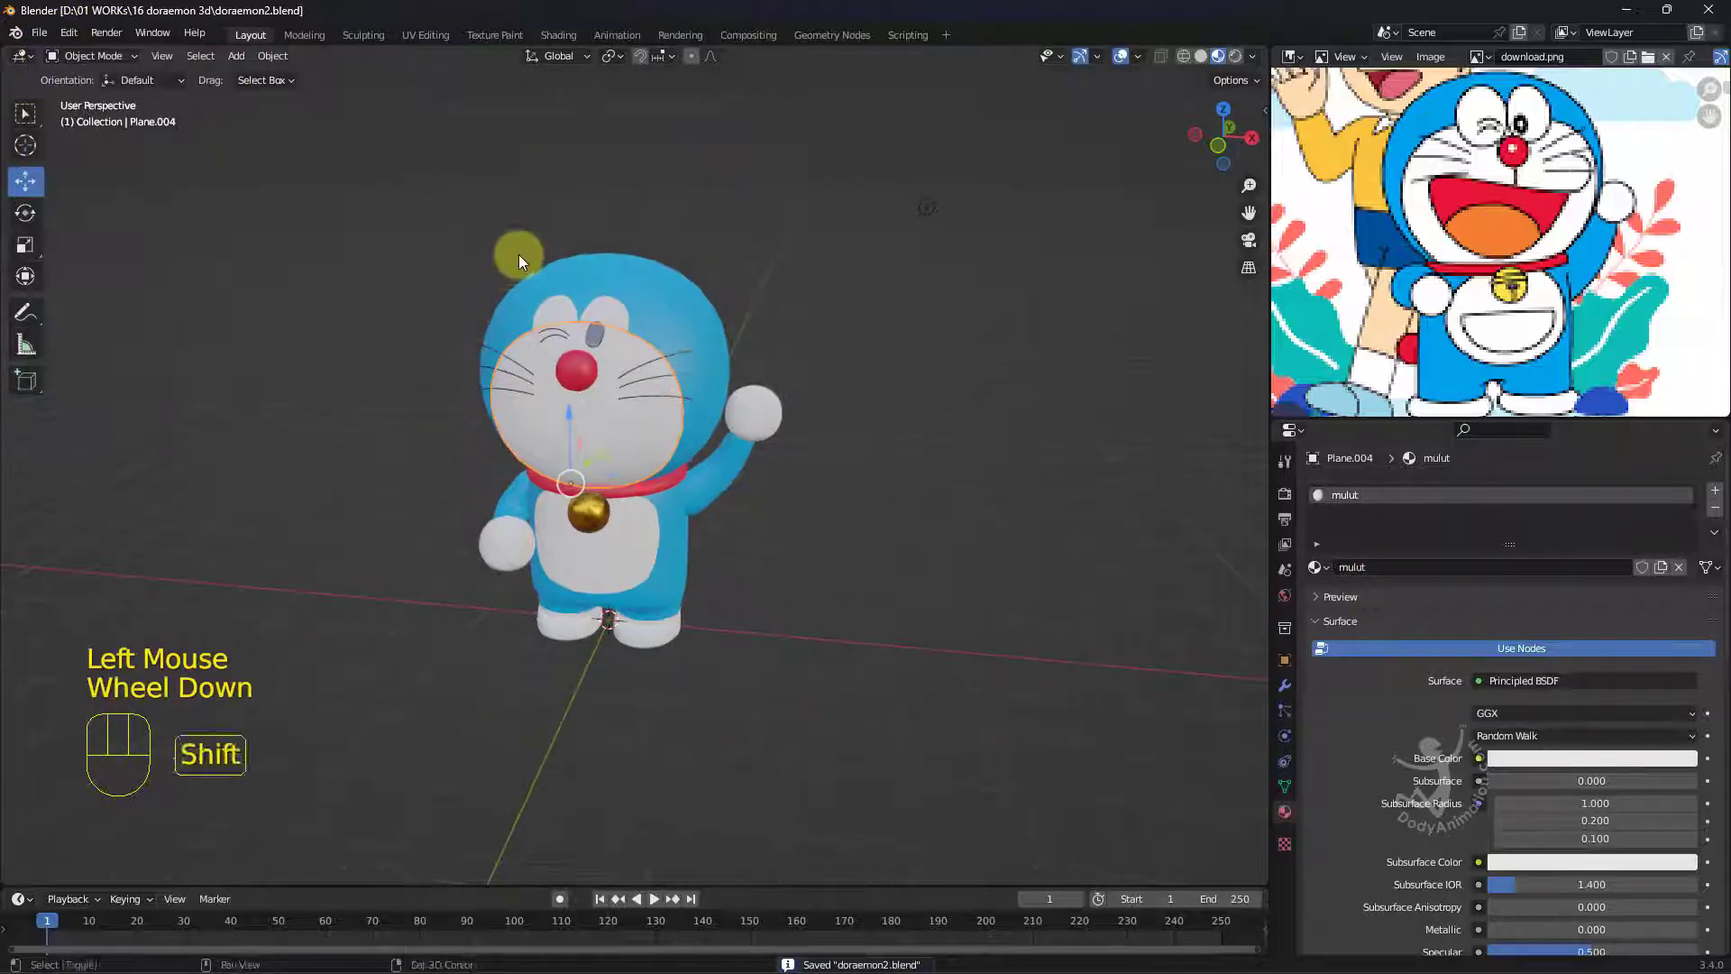
scroll(553, 307, "up", 1)
middle_click_drag(516, 254, 589, 202, "shift")
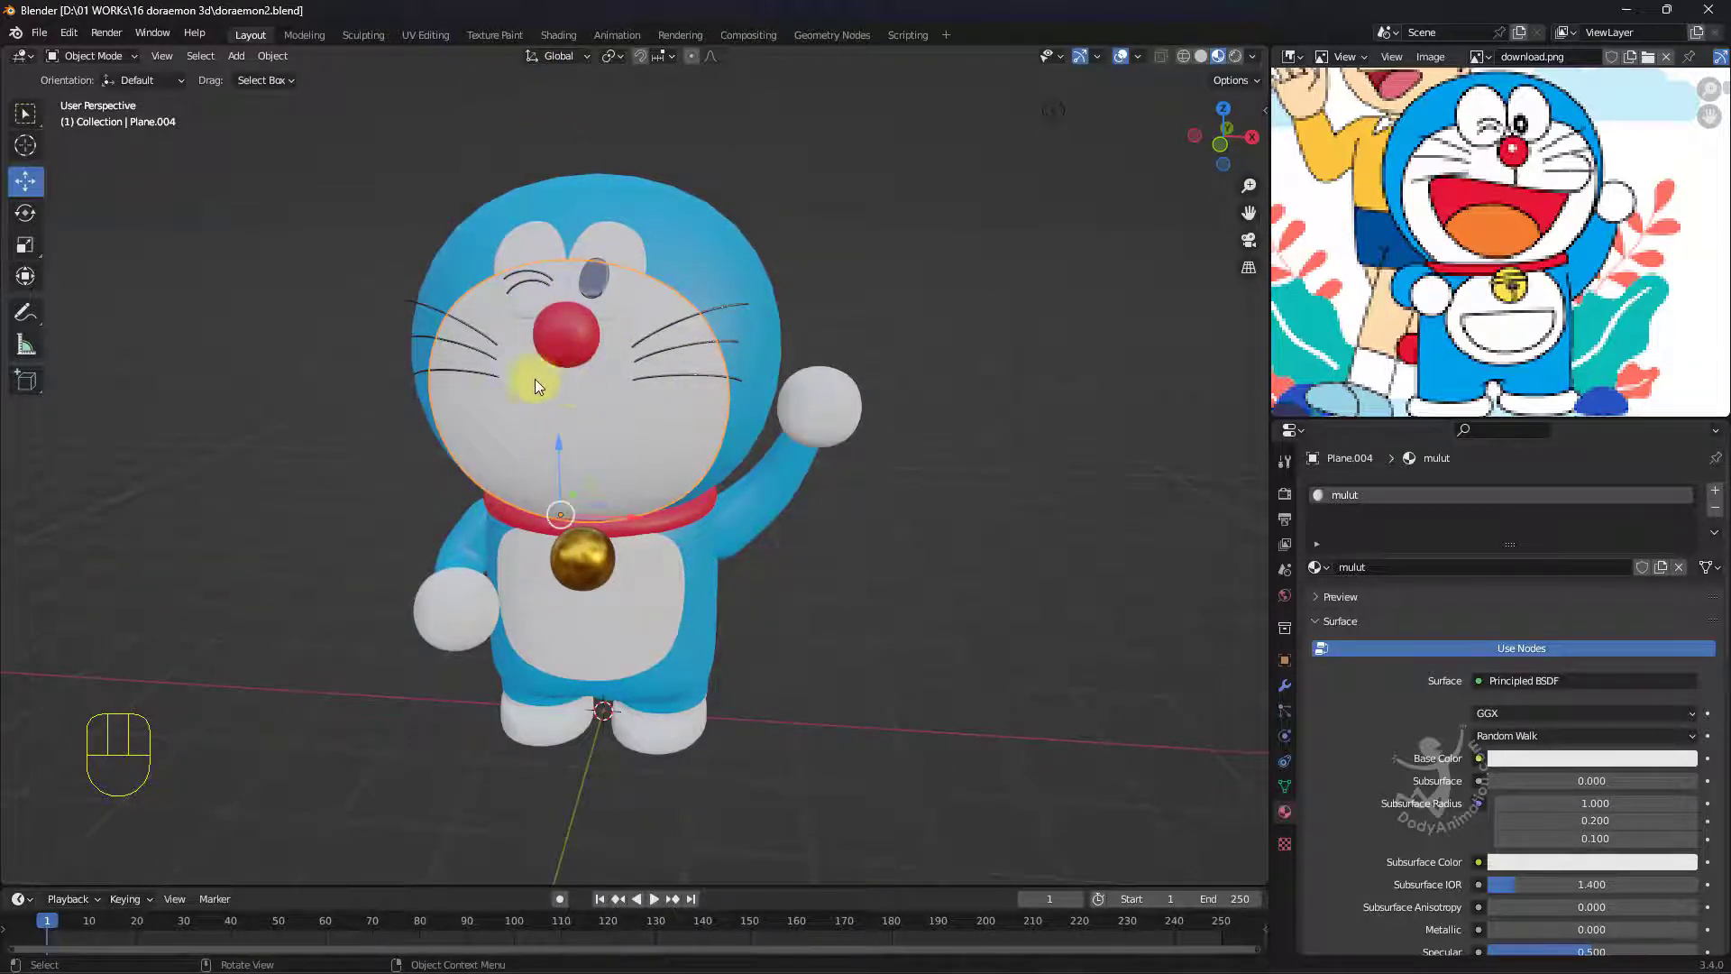
left_click(487, 35)
scroll(1000, 368, "up", 4)
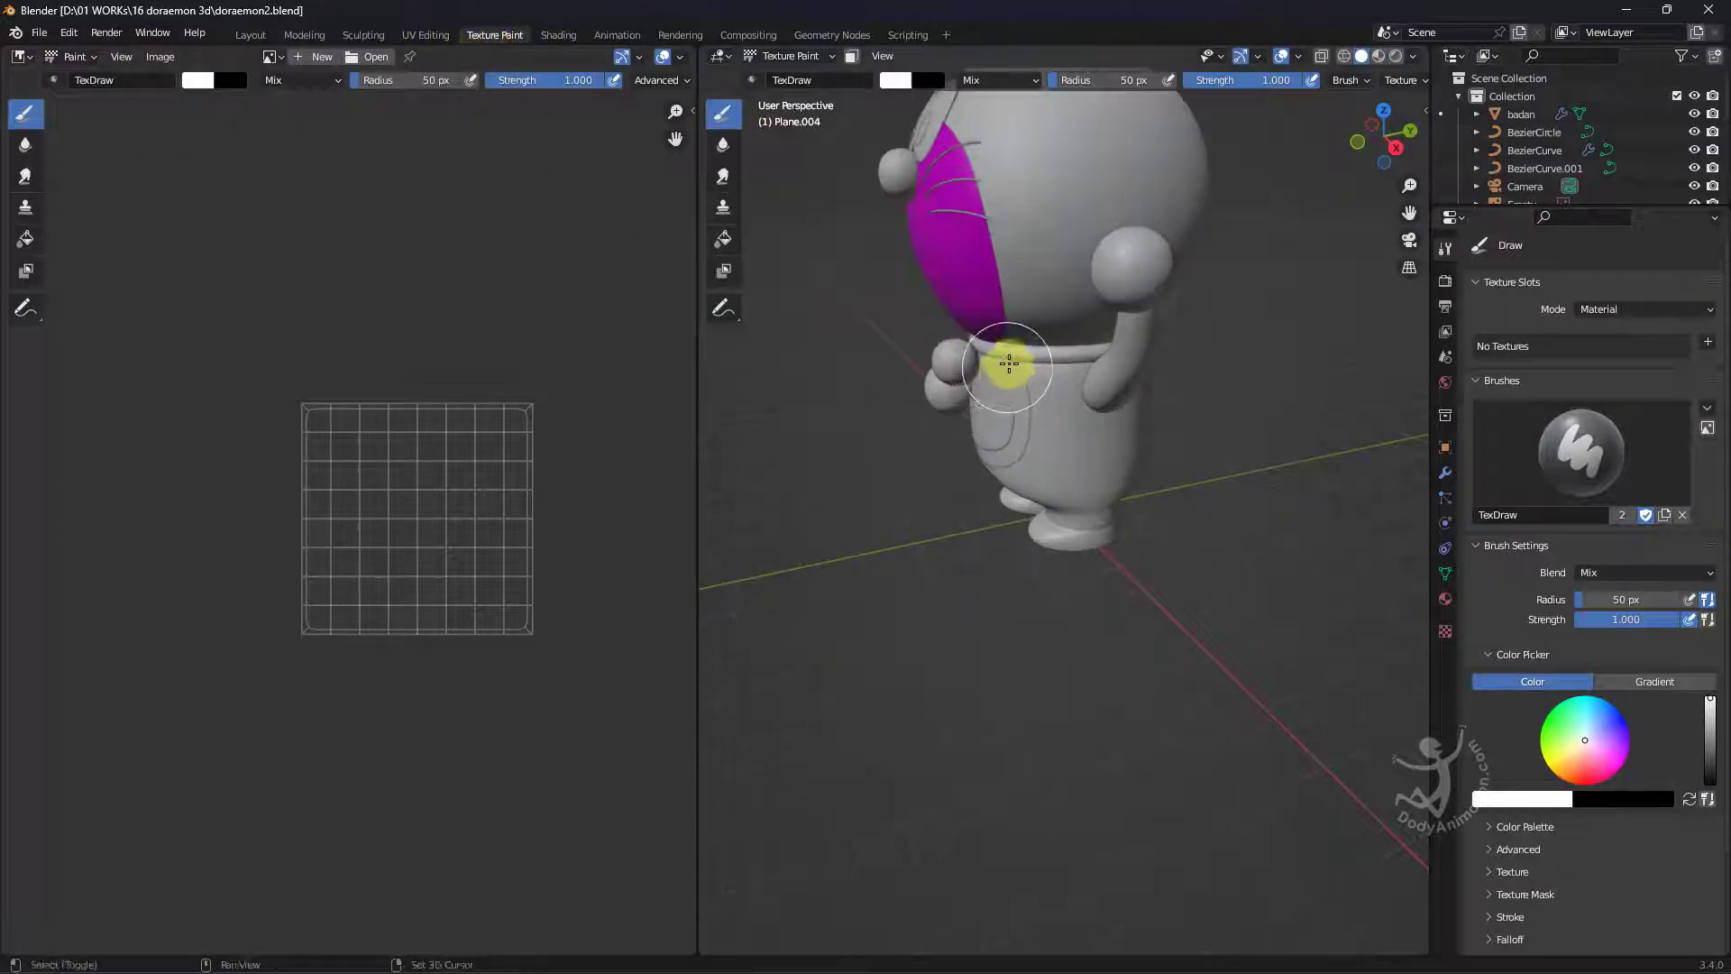
scroll(1009, 363, "down", 3)
middle_click_drag(1009, 363, 1128, 441)
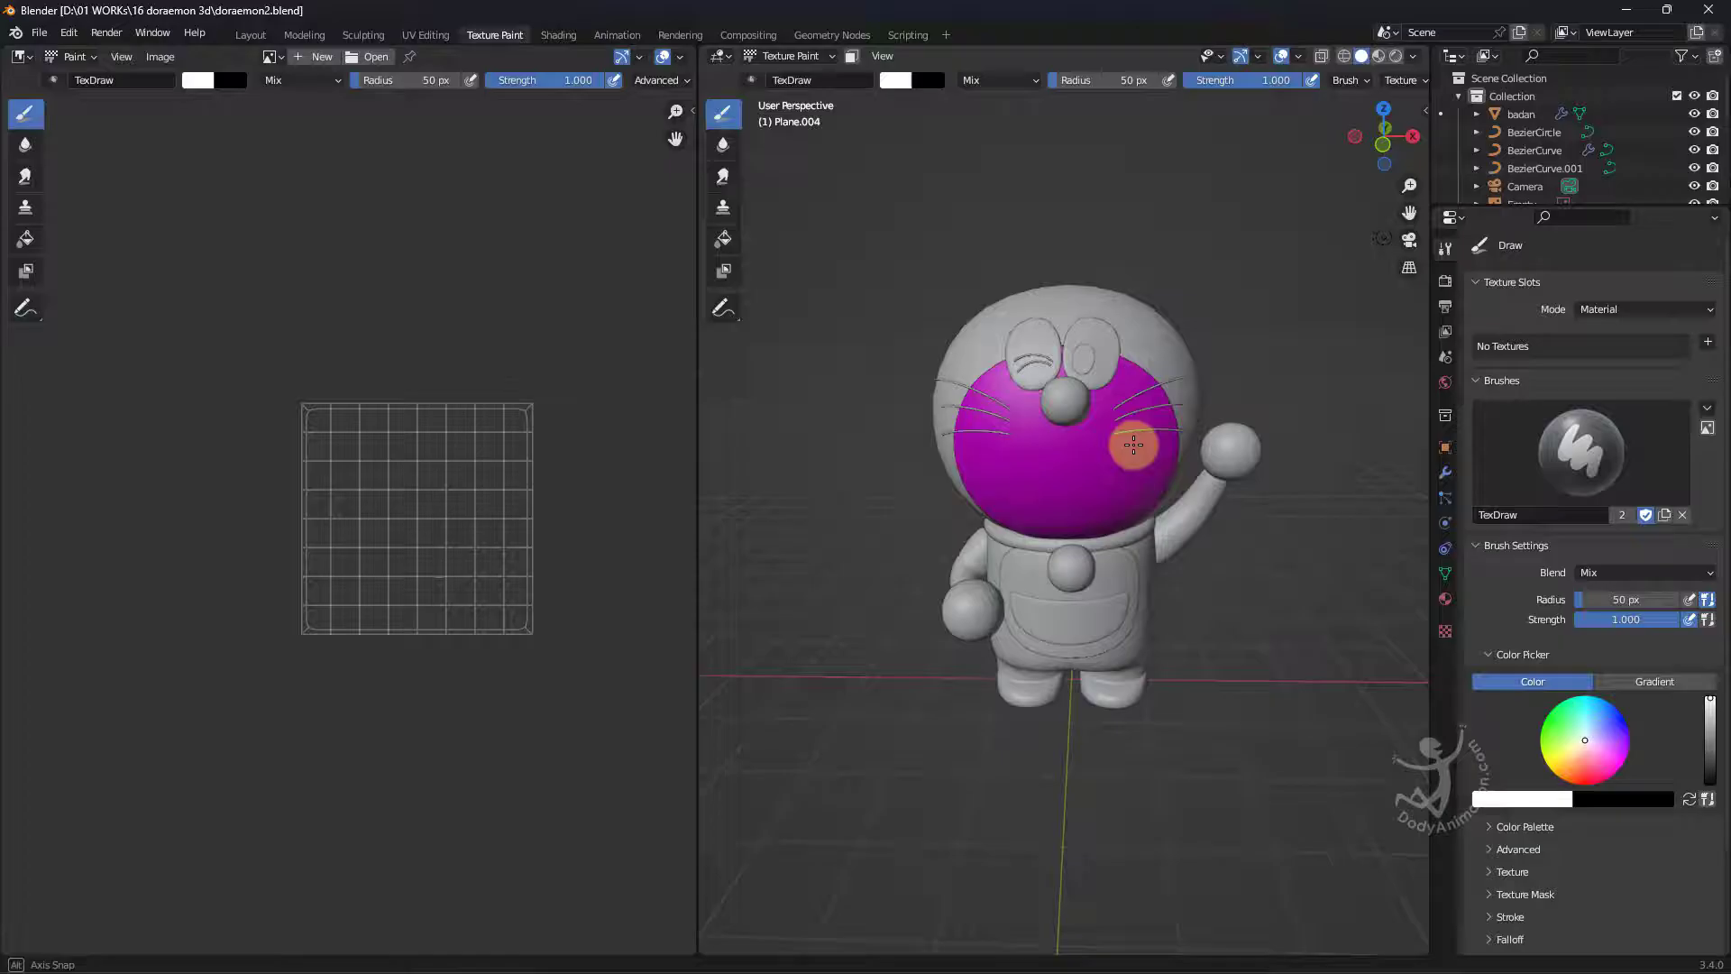
left_click(1380, 56)
middle_click_drag(1213, 232, 1200, 259, "shift")
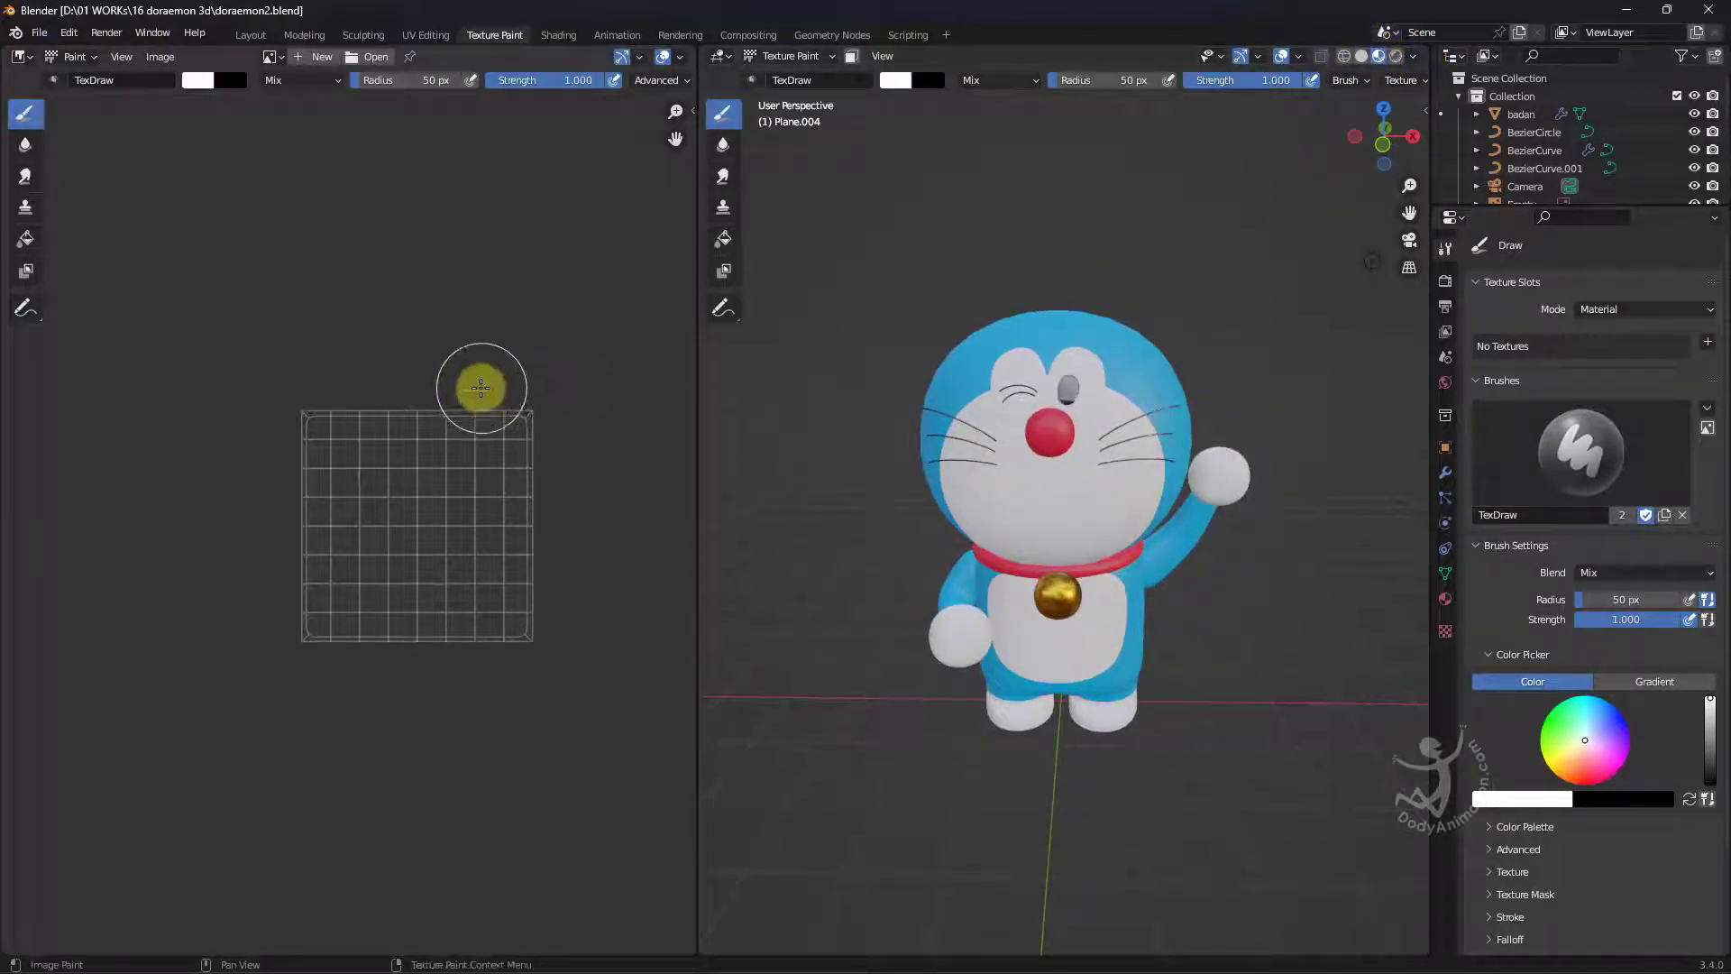
Widen the image editor slightly and frame the face patch's UV layout and the Doraemon model in their views.
scroll(475, 386, "up", 2)
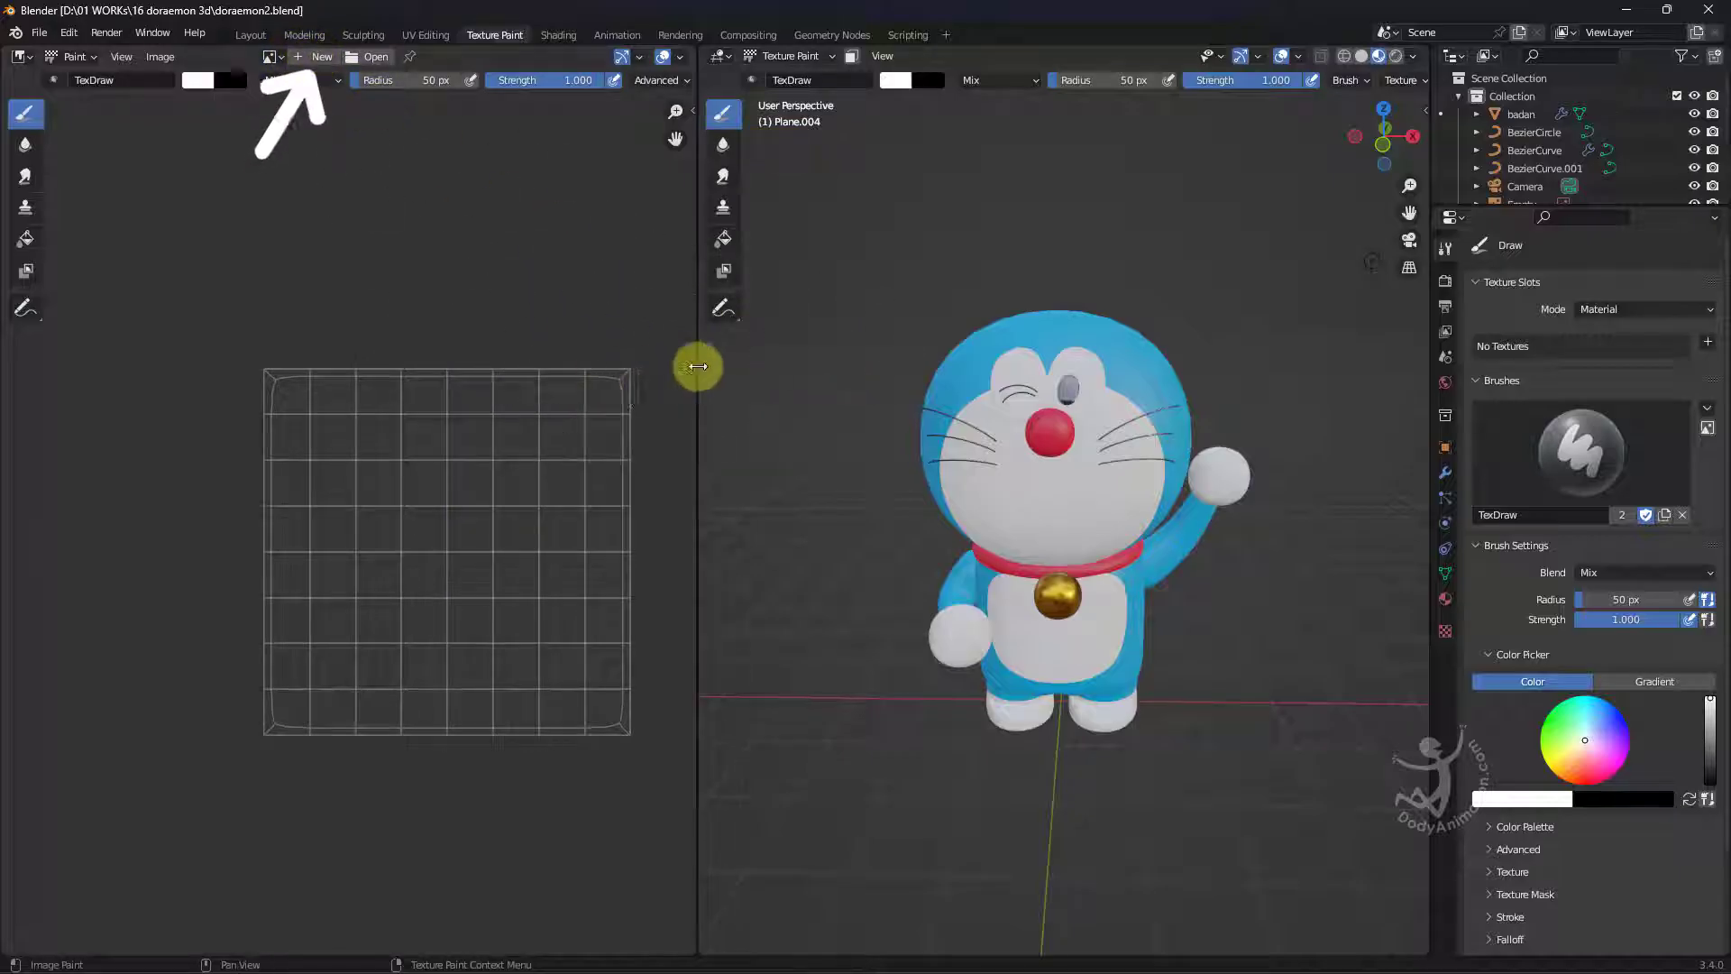
mouse_move(695, 365)
left_mouse_down()
mouse_move(767, 369)
mouse_move(722, 366)
left_mouse_up()
scroll(1208, 432, "up", 4)
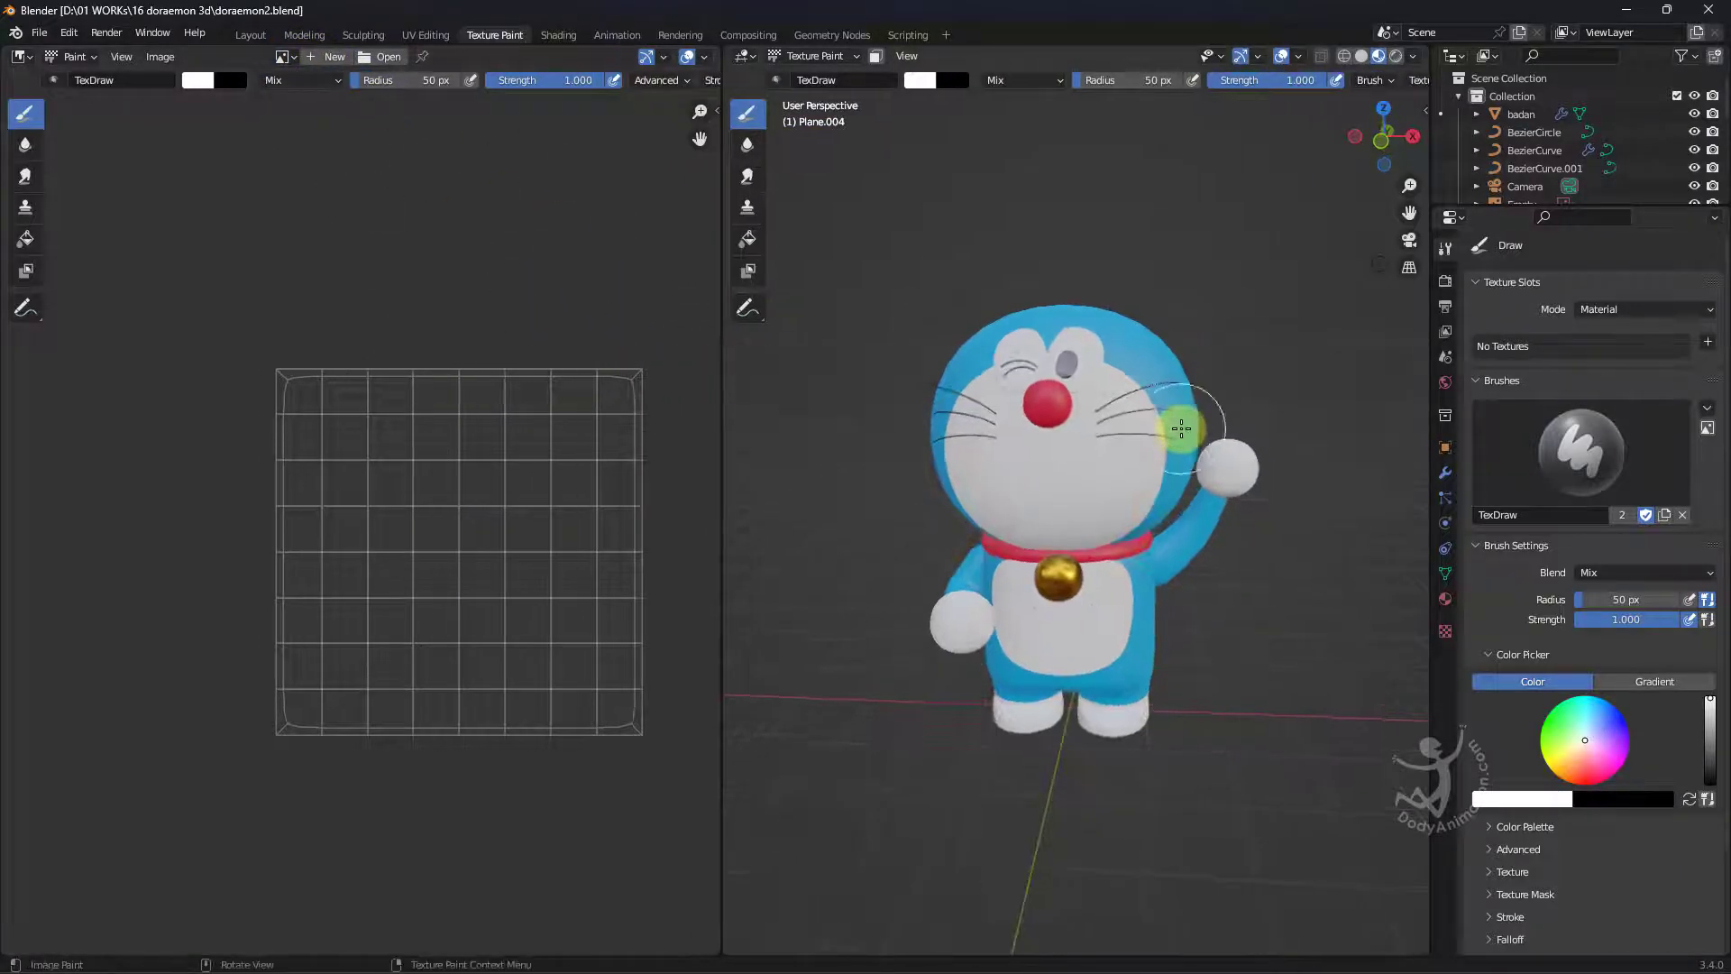
middle_click_drag(1190, 411, 1190, 491, "shift")
scroll(1183, 492, "down", 2)
middle_click_drag(457, 341, 402, 355)
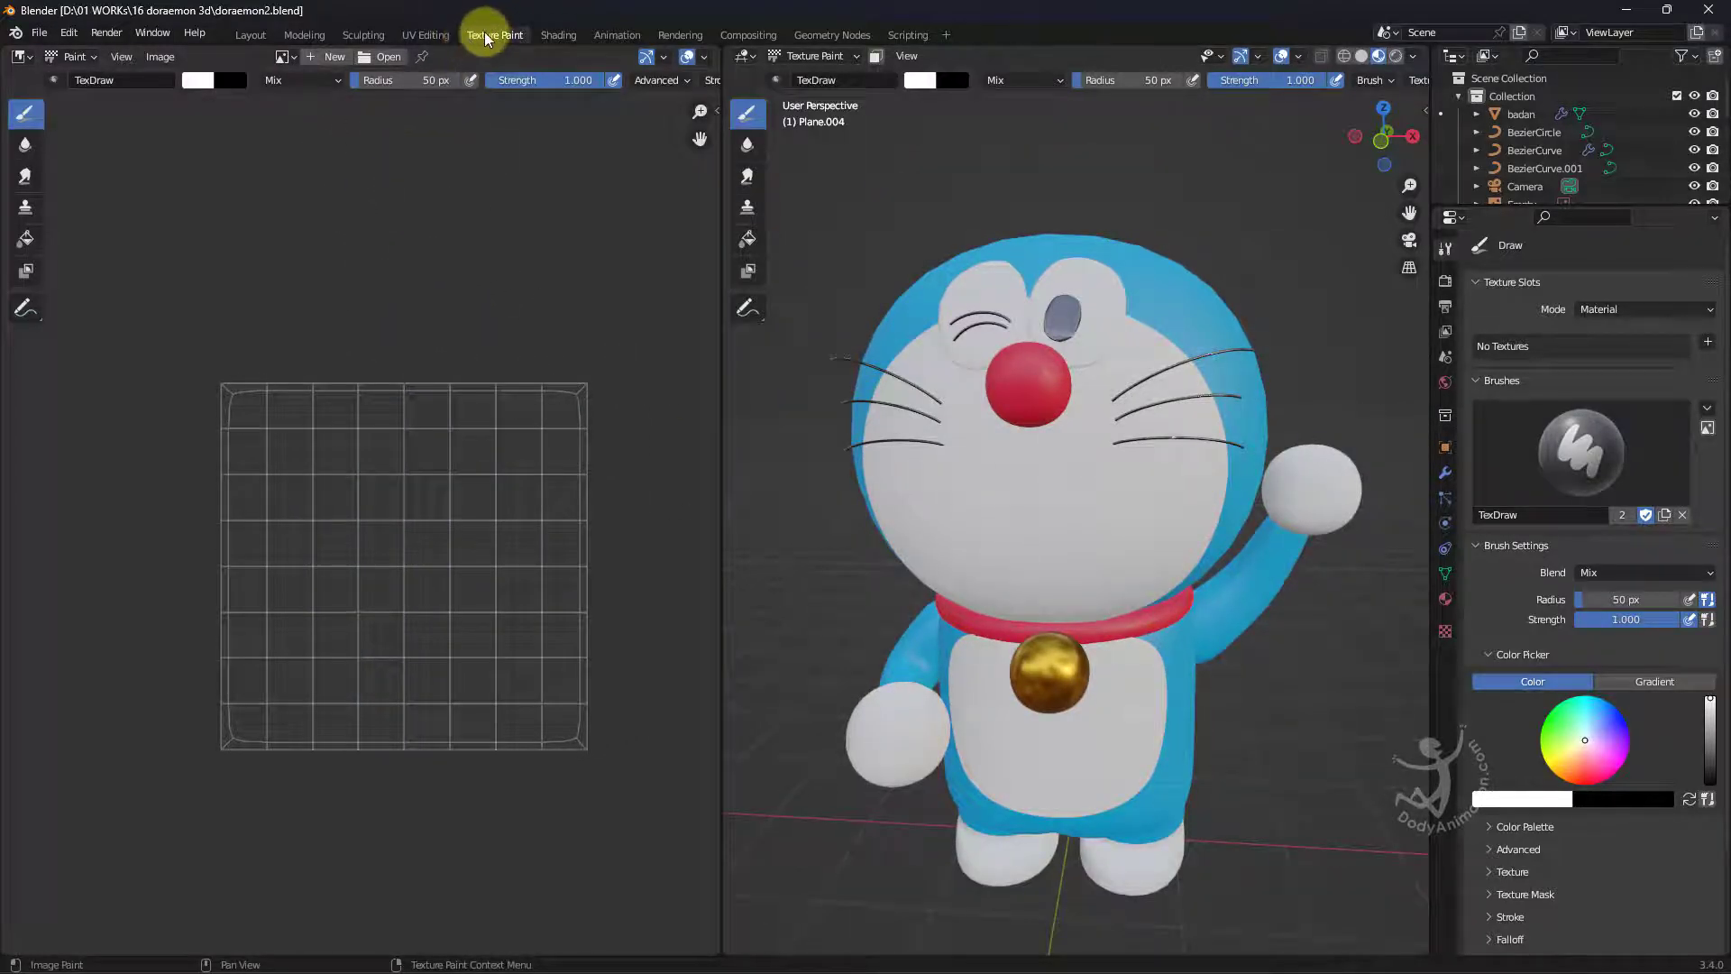
Start a new image for the face patch's texture and name it tekstur mulut.
middle_click_drag(477, 322, 451, 308)
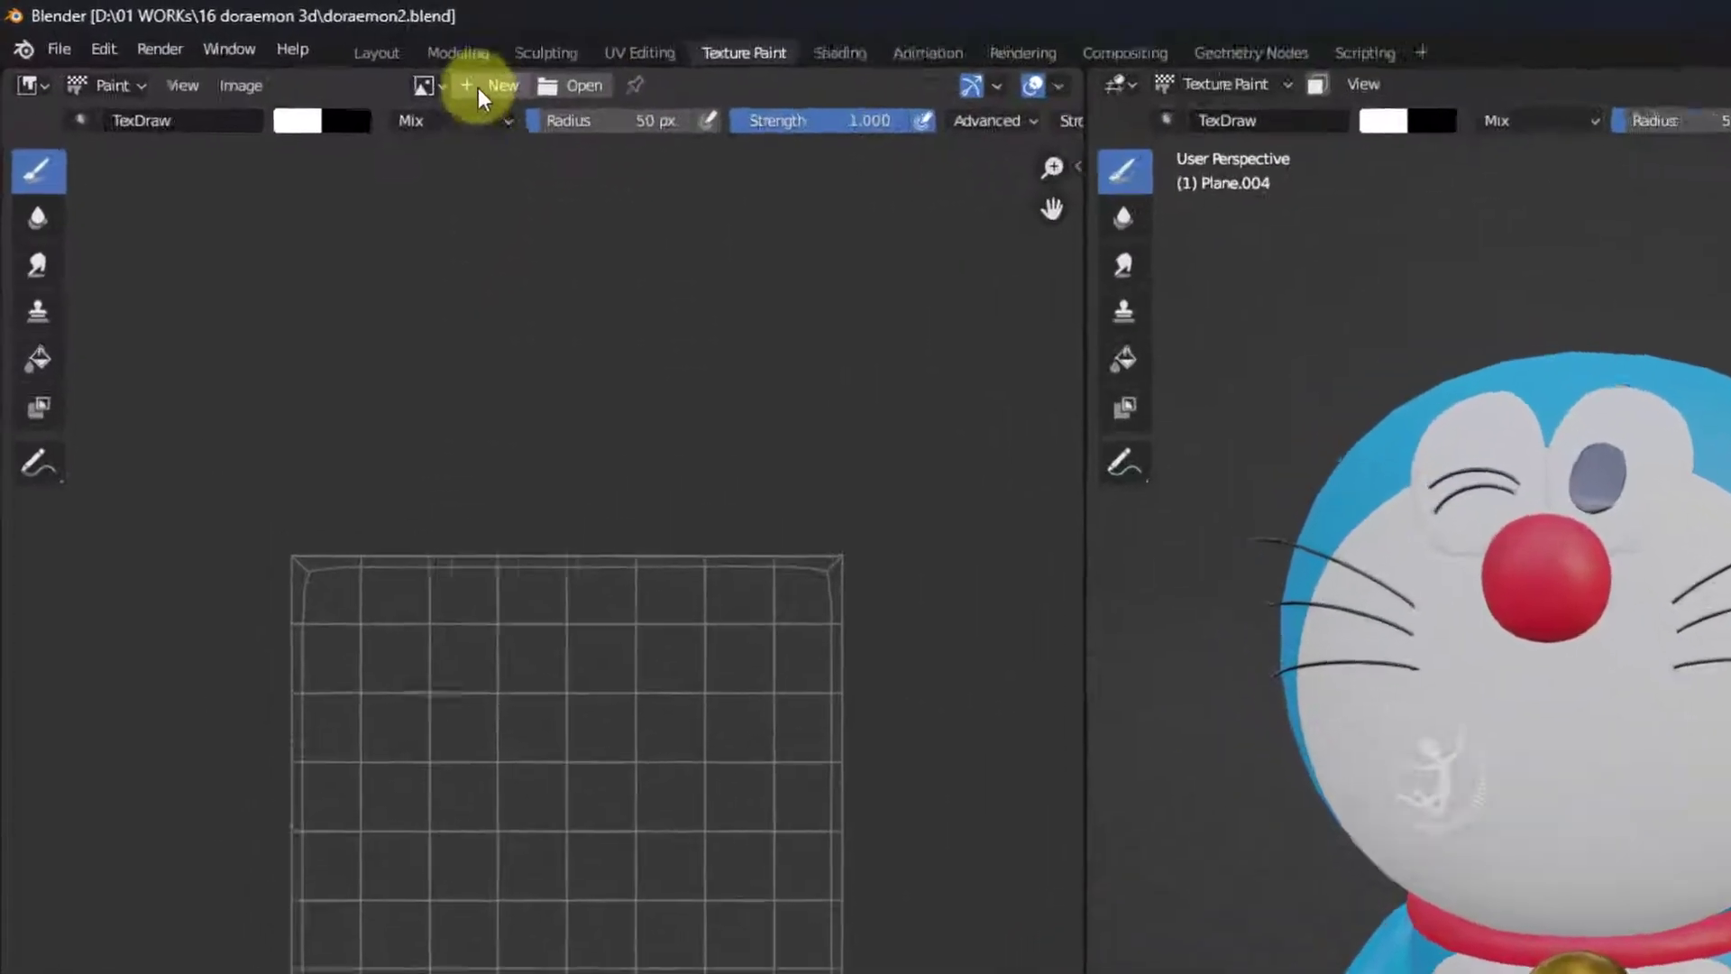
left_click(329, 56)
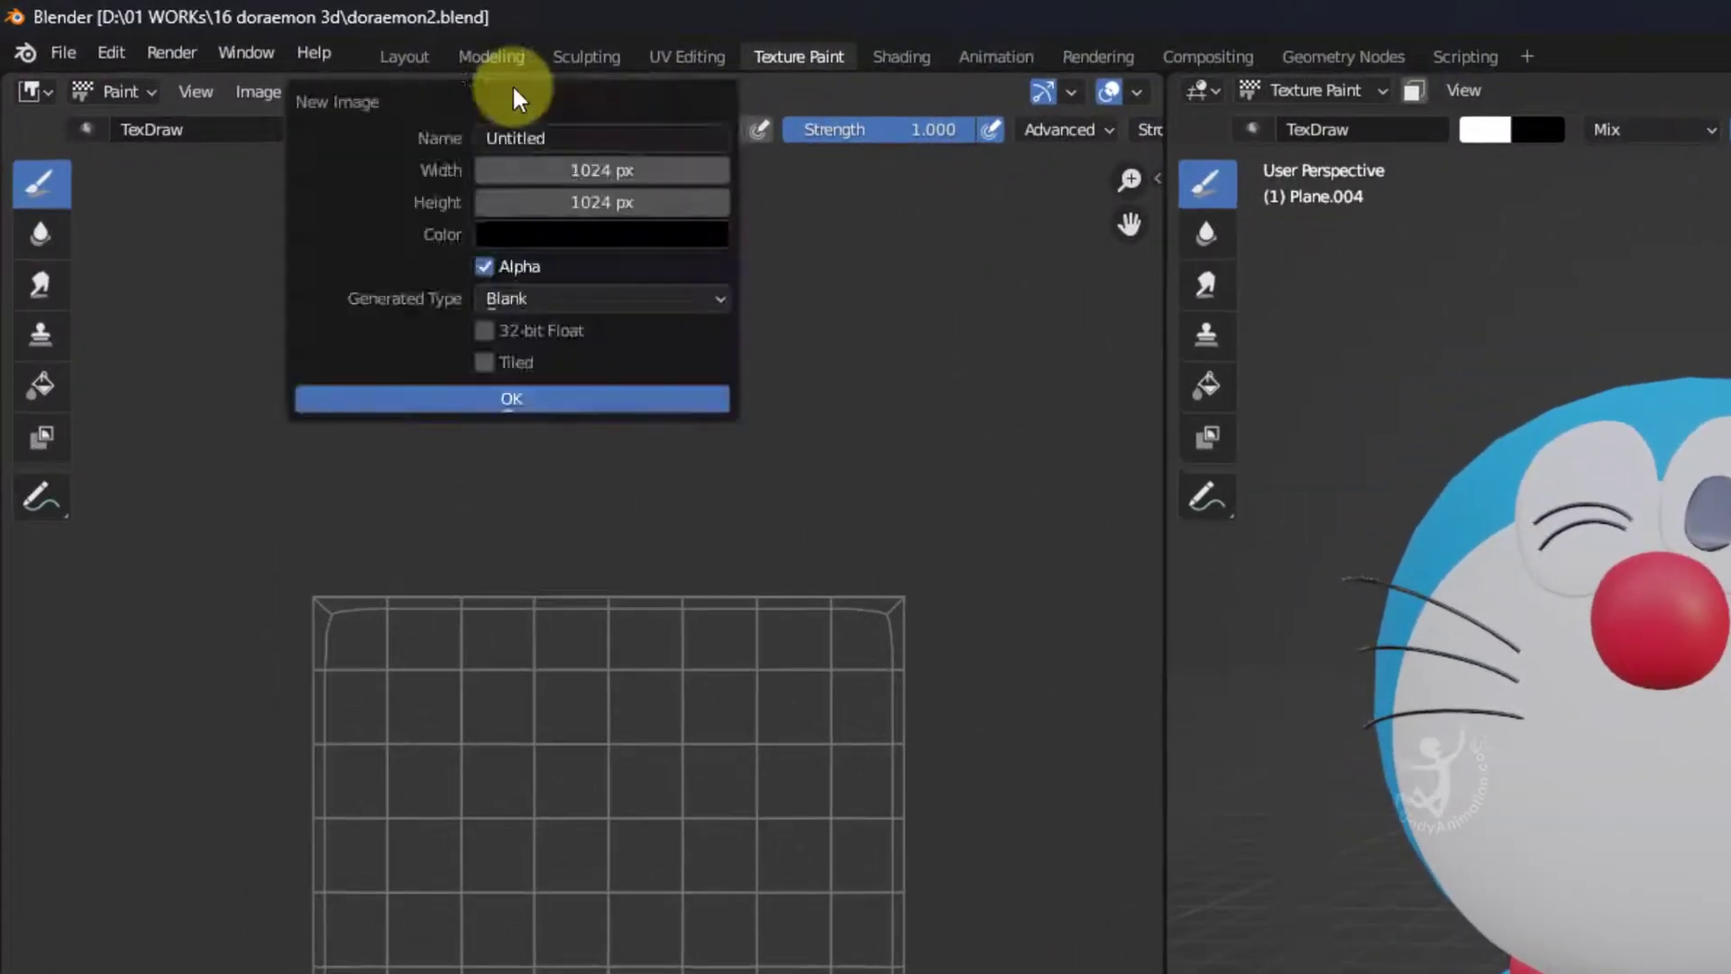
left_click(541, 138)
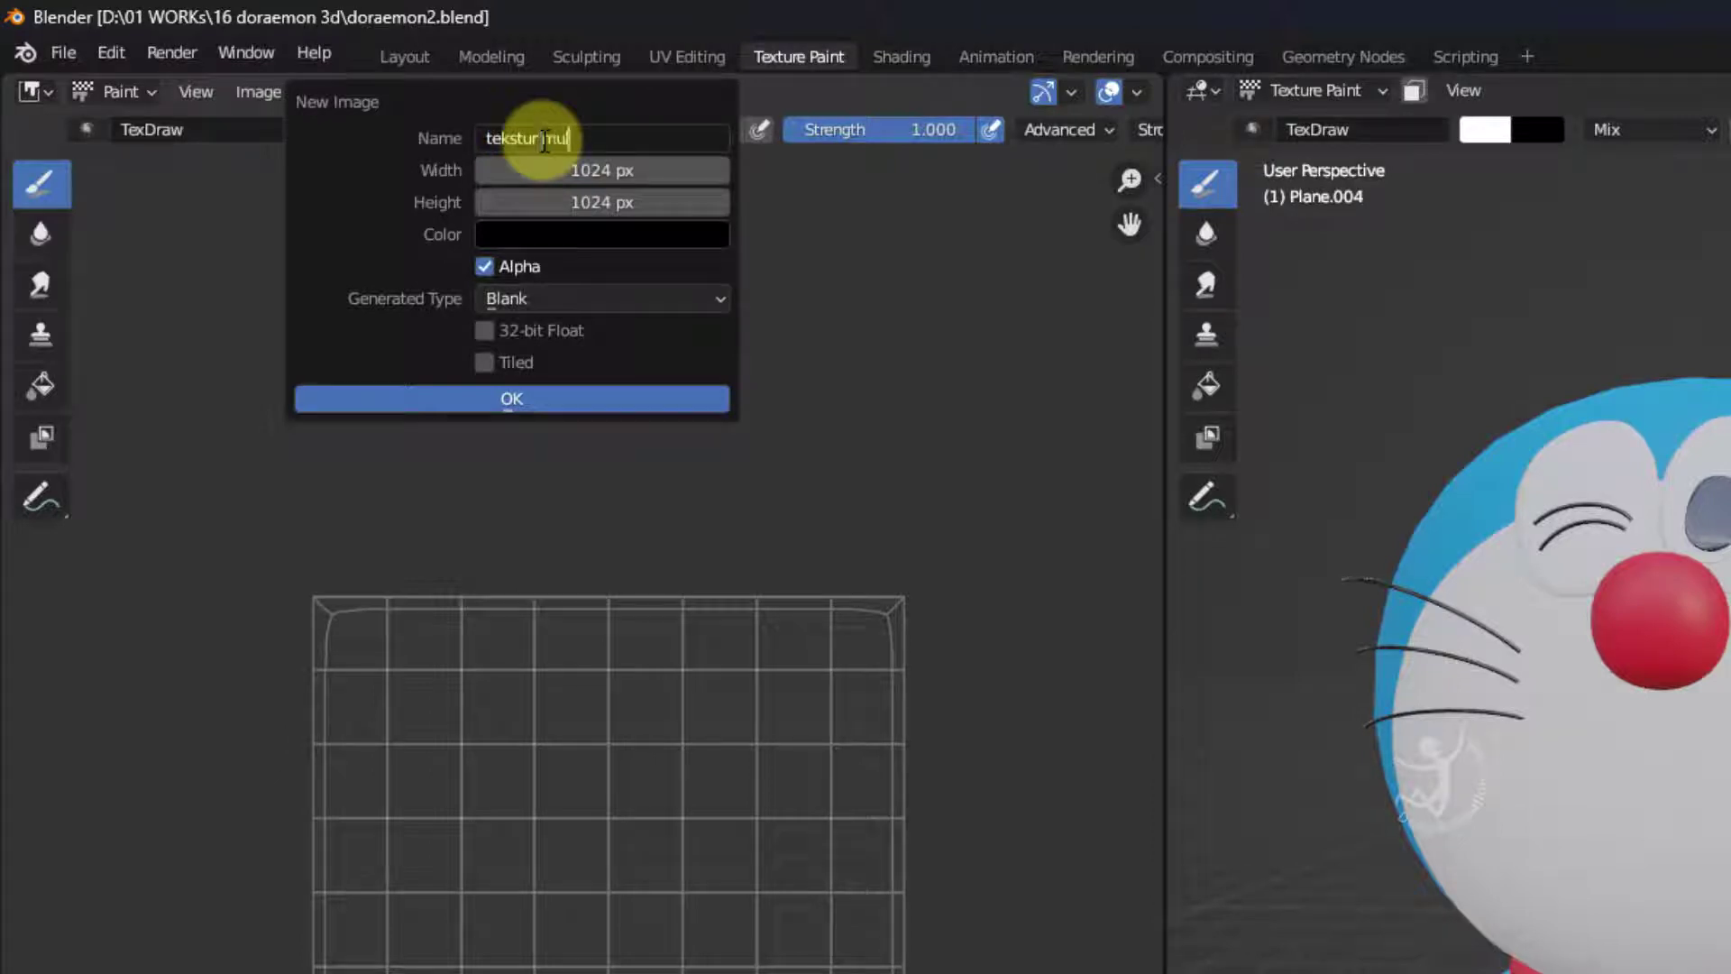
left_click(360, 221)
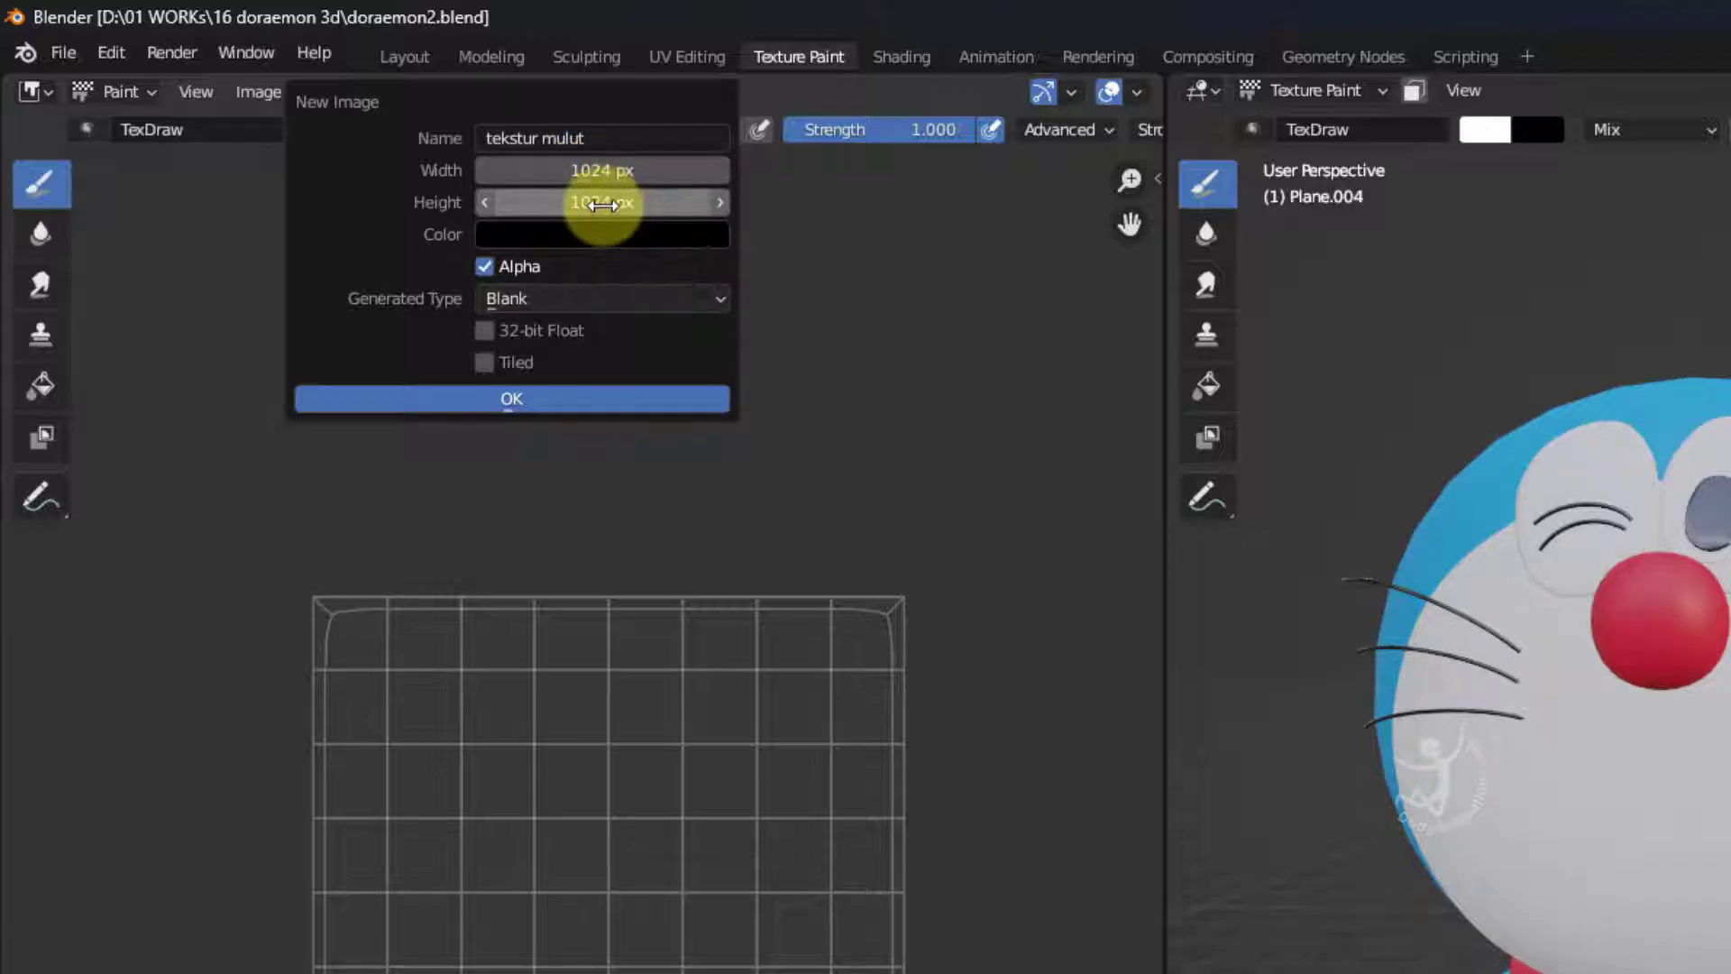
Set the new image's width and height to 2048 px each by doubling 1024.
left_click(598, 167)
type("1024")
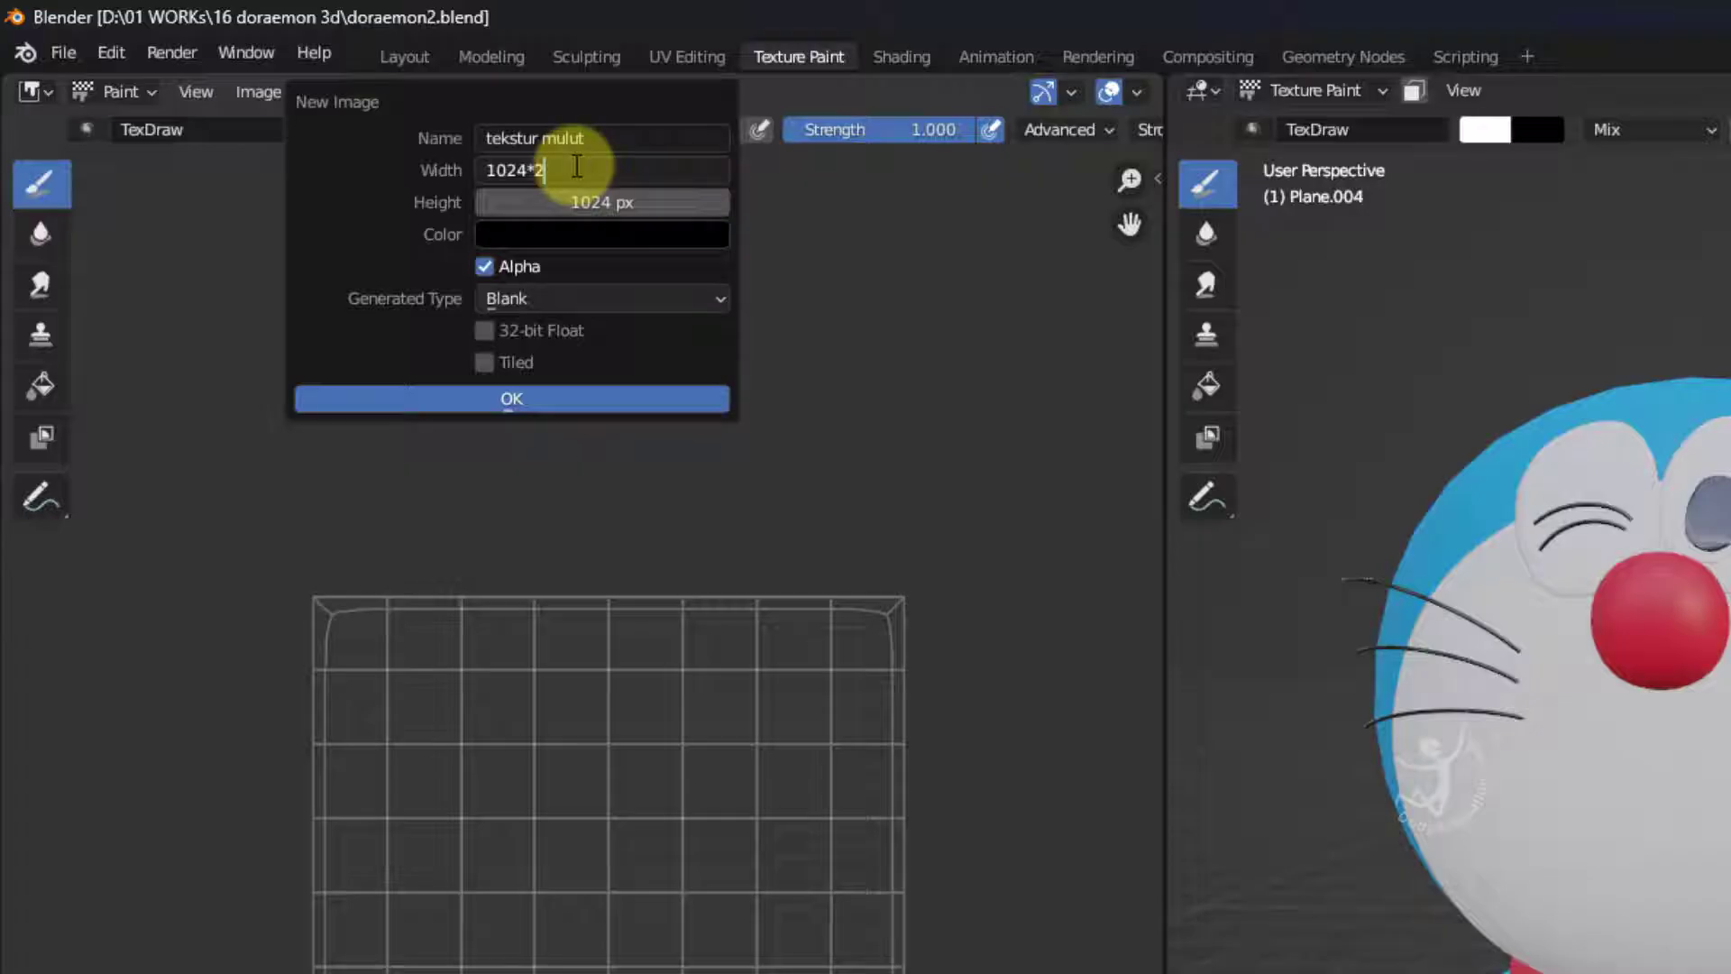
key("Return")
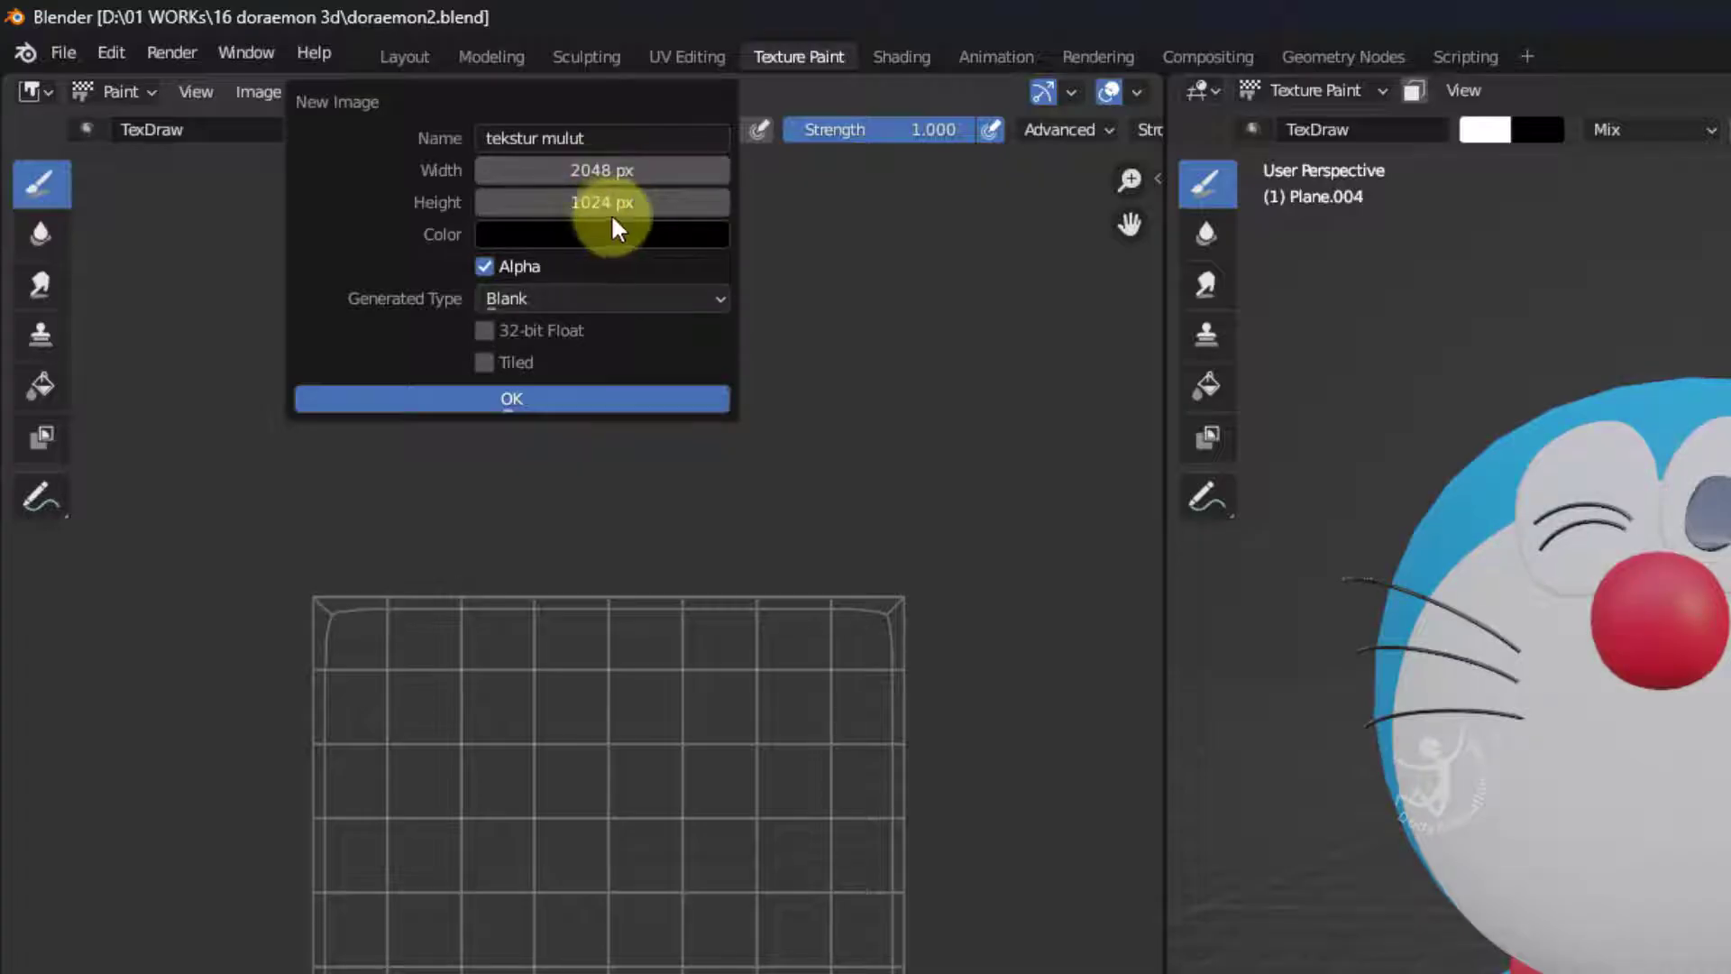
left_click(596, 206)
left_click(592, 209)
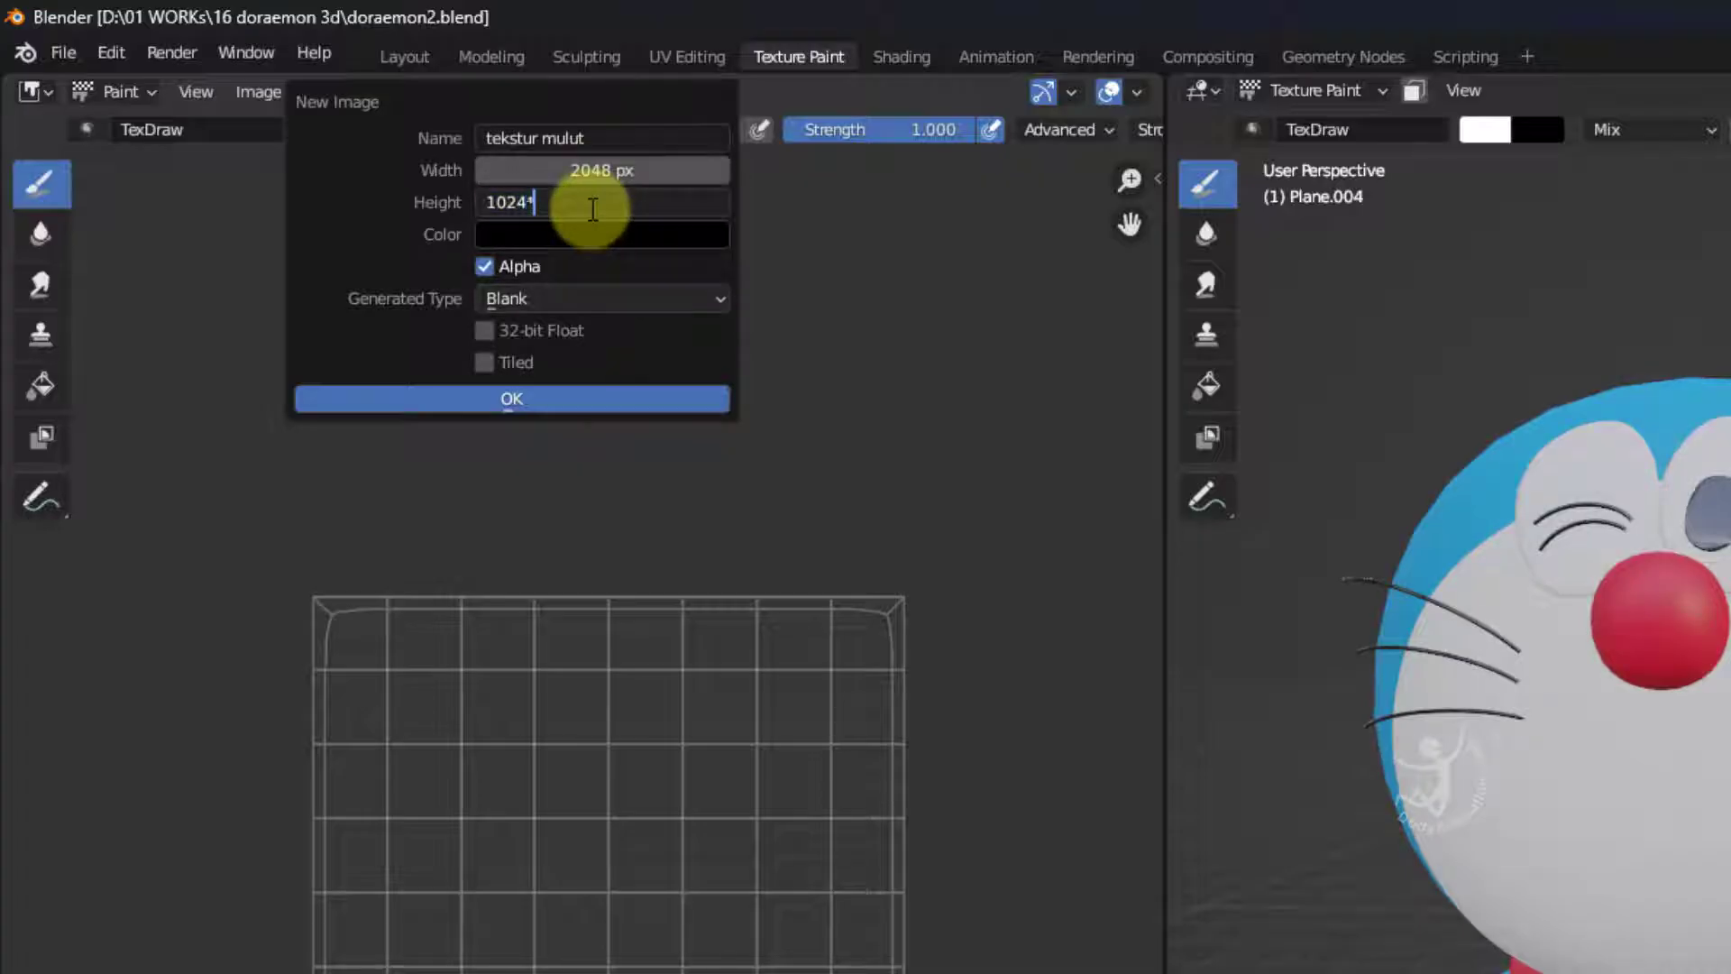
key("Return")
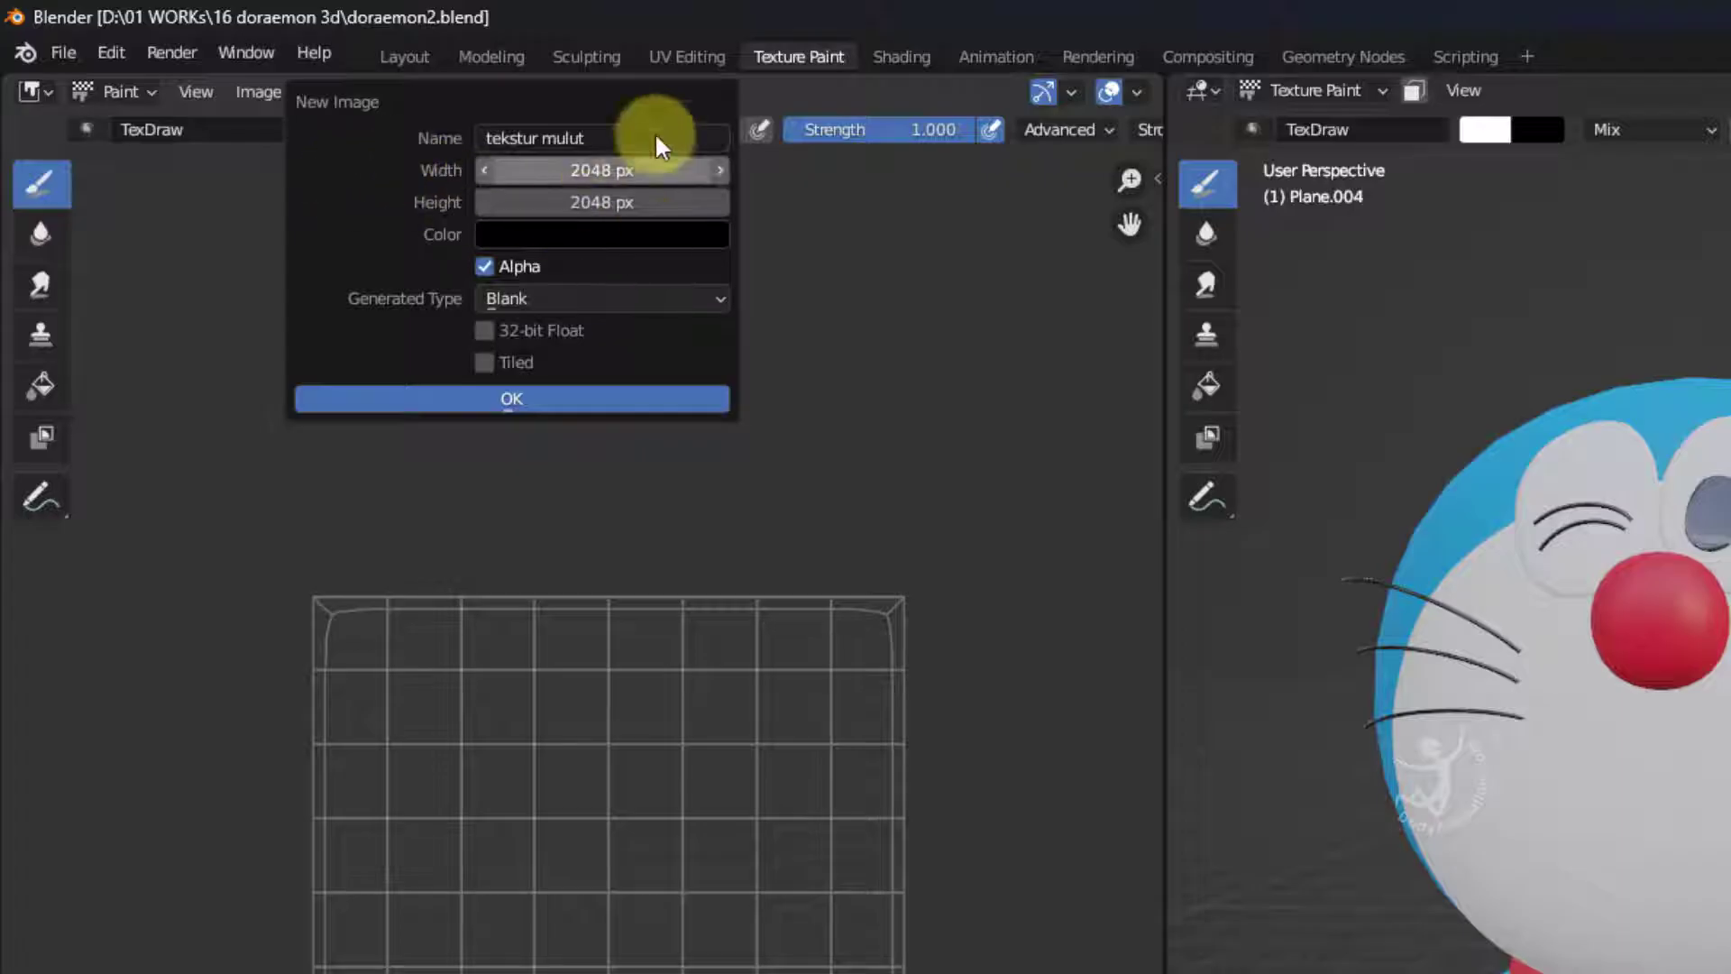
Set the new image's fill color to pure white and create the image.
left_click(541, 235)
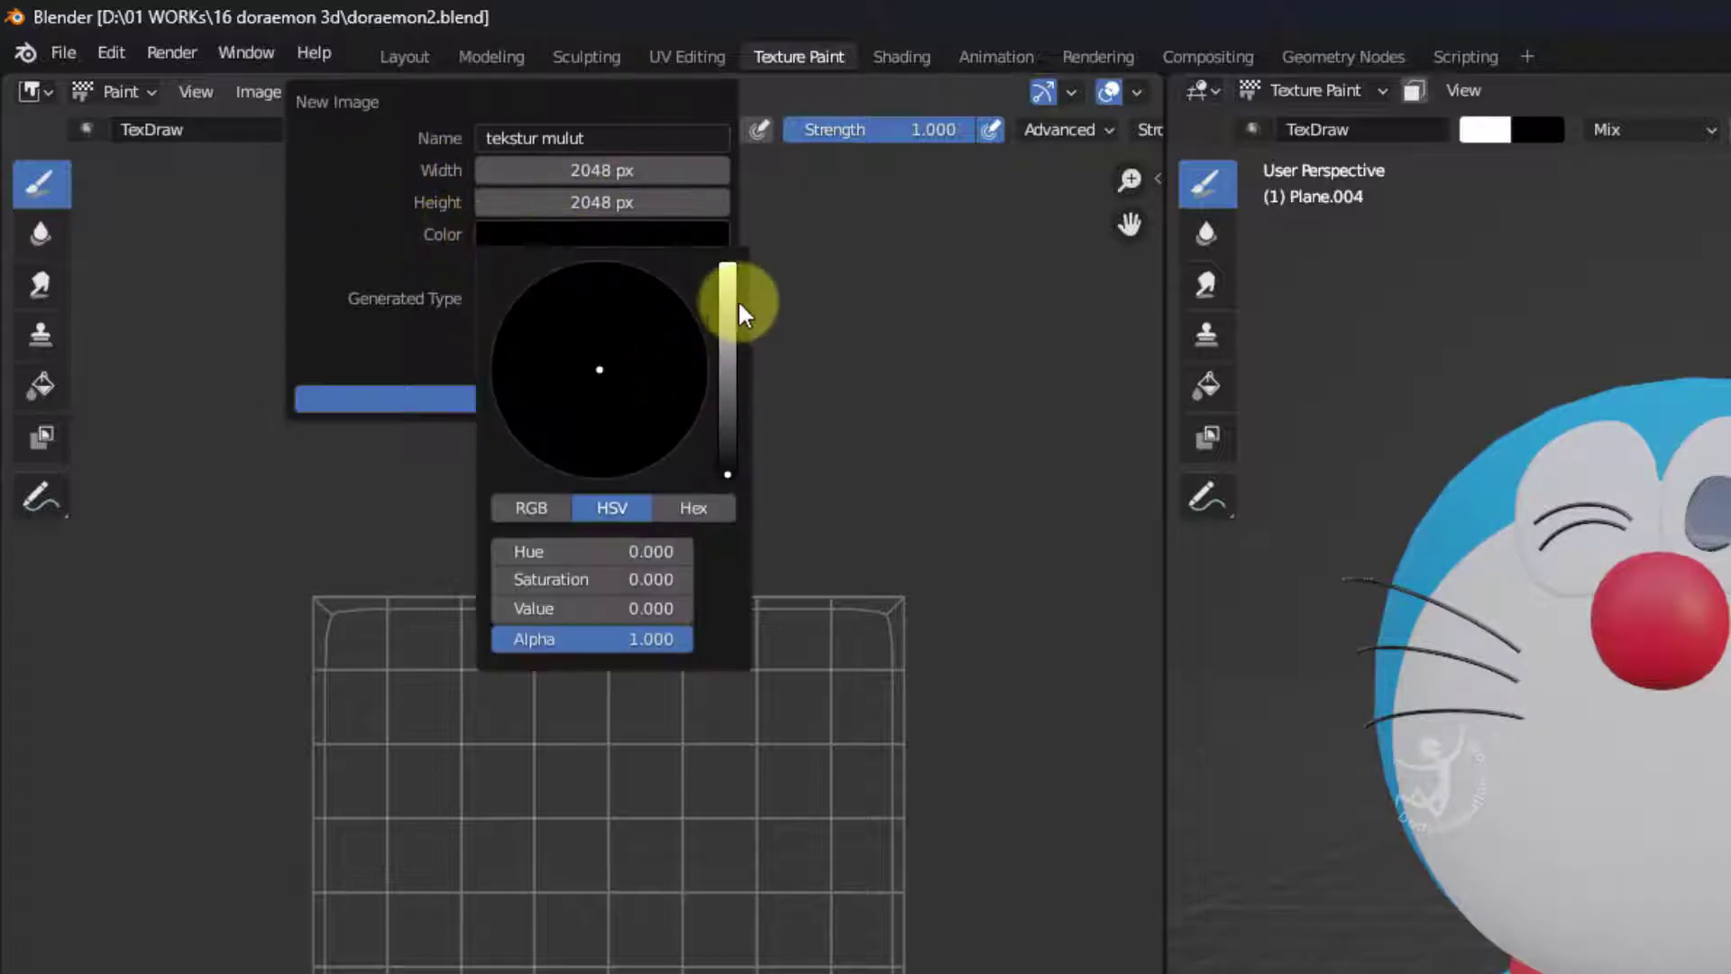
left_click_drag(727, 466, 726, 263)
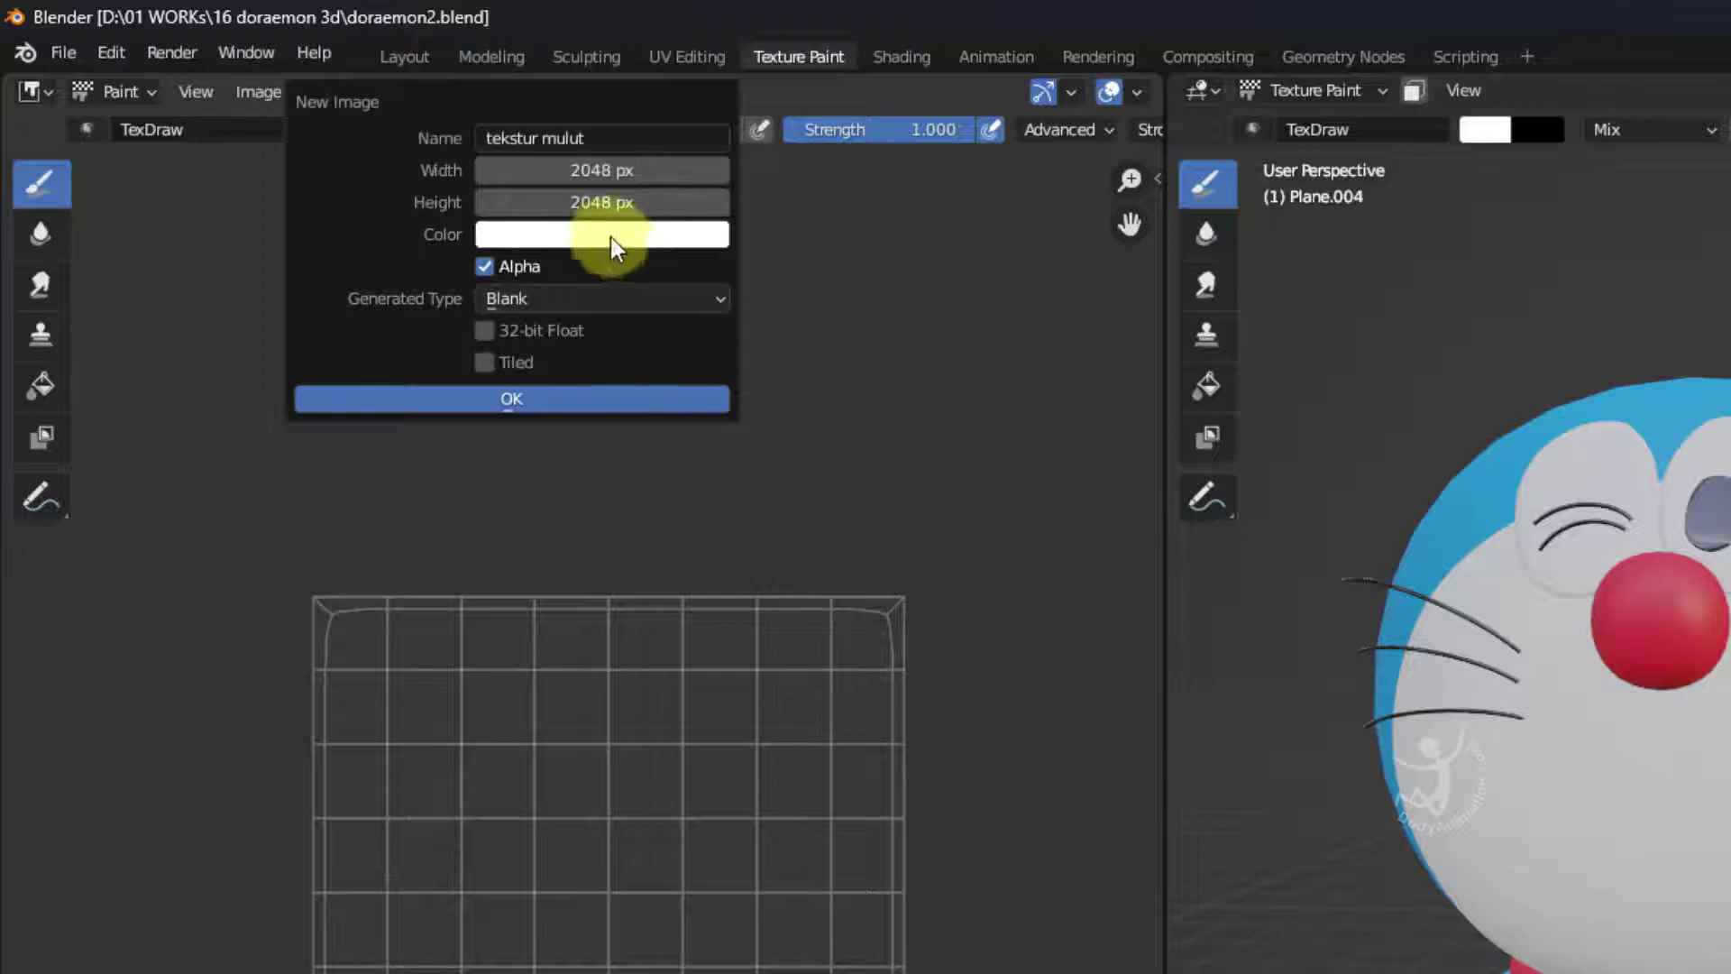
left_click(528, 394)
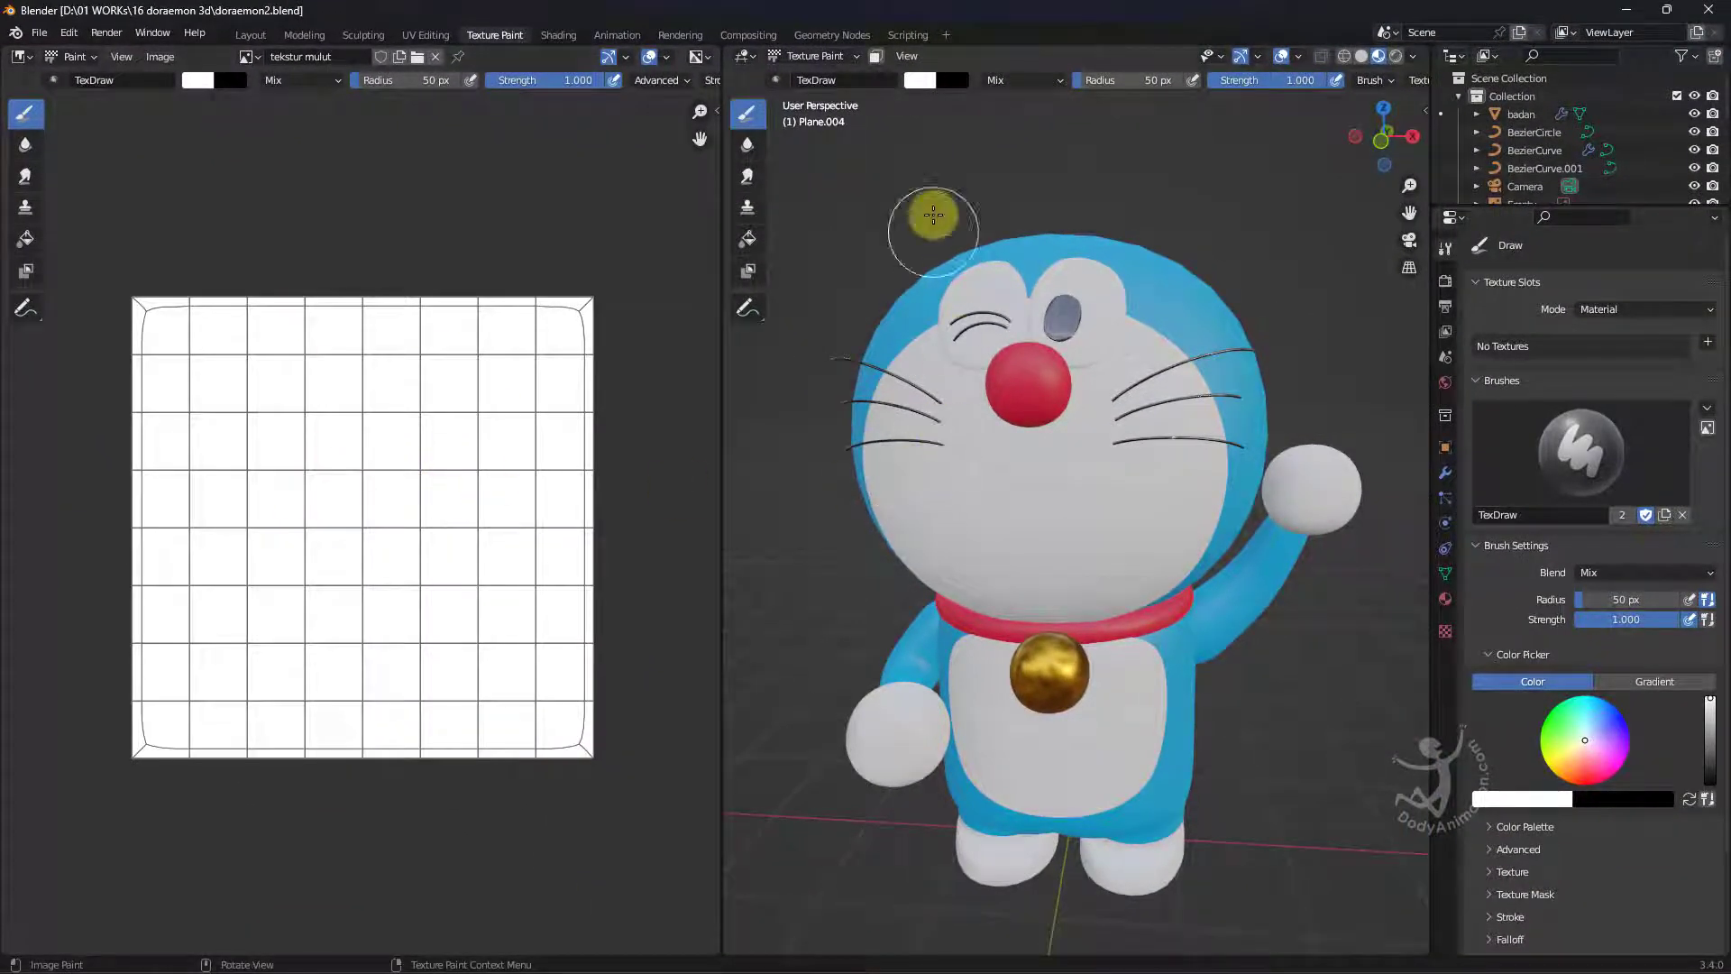
middle_click_drag(1043, 468, 1070, 445)
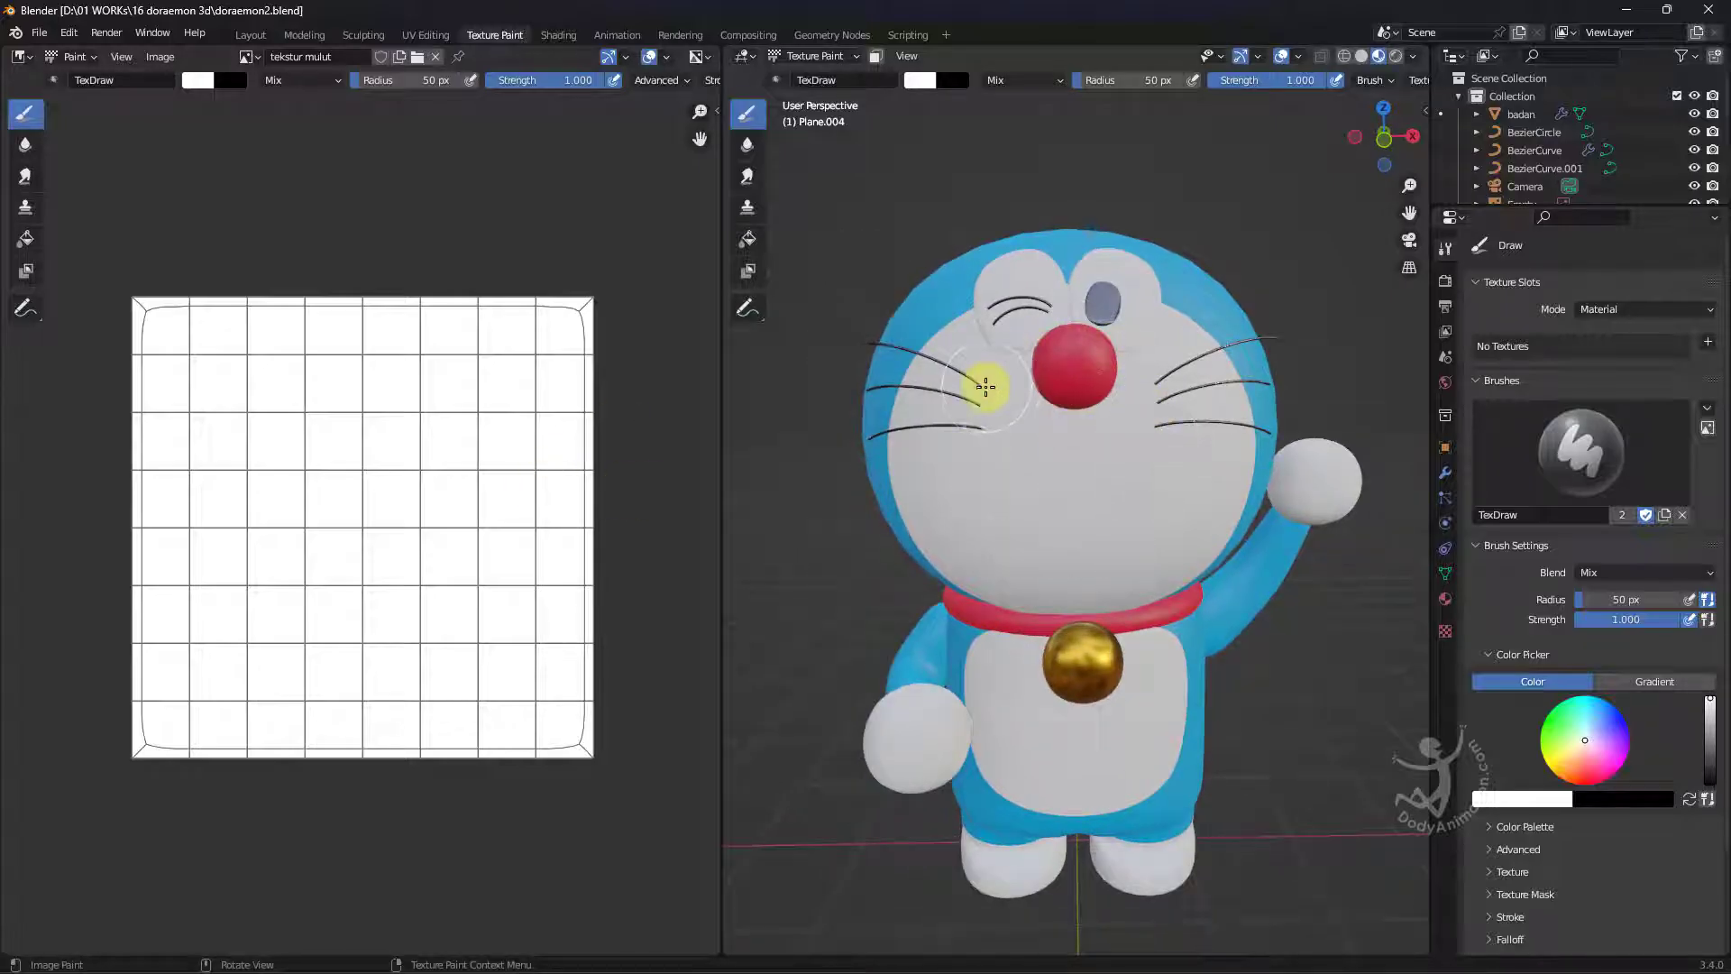
scroll(1046, 342, "down", 3)
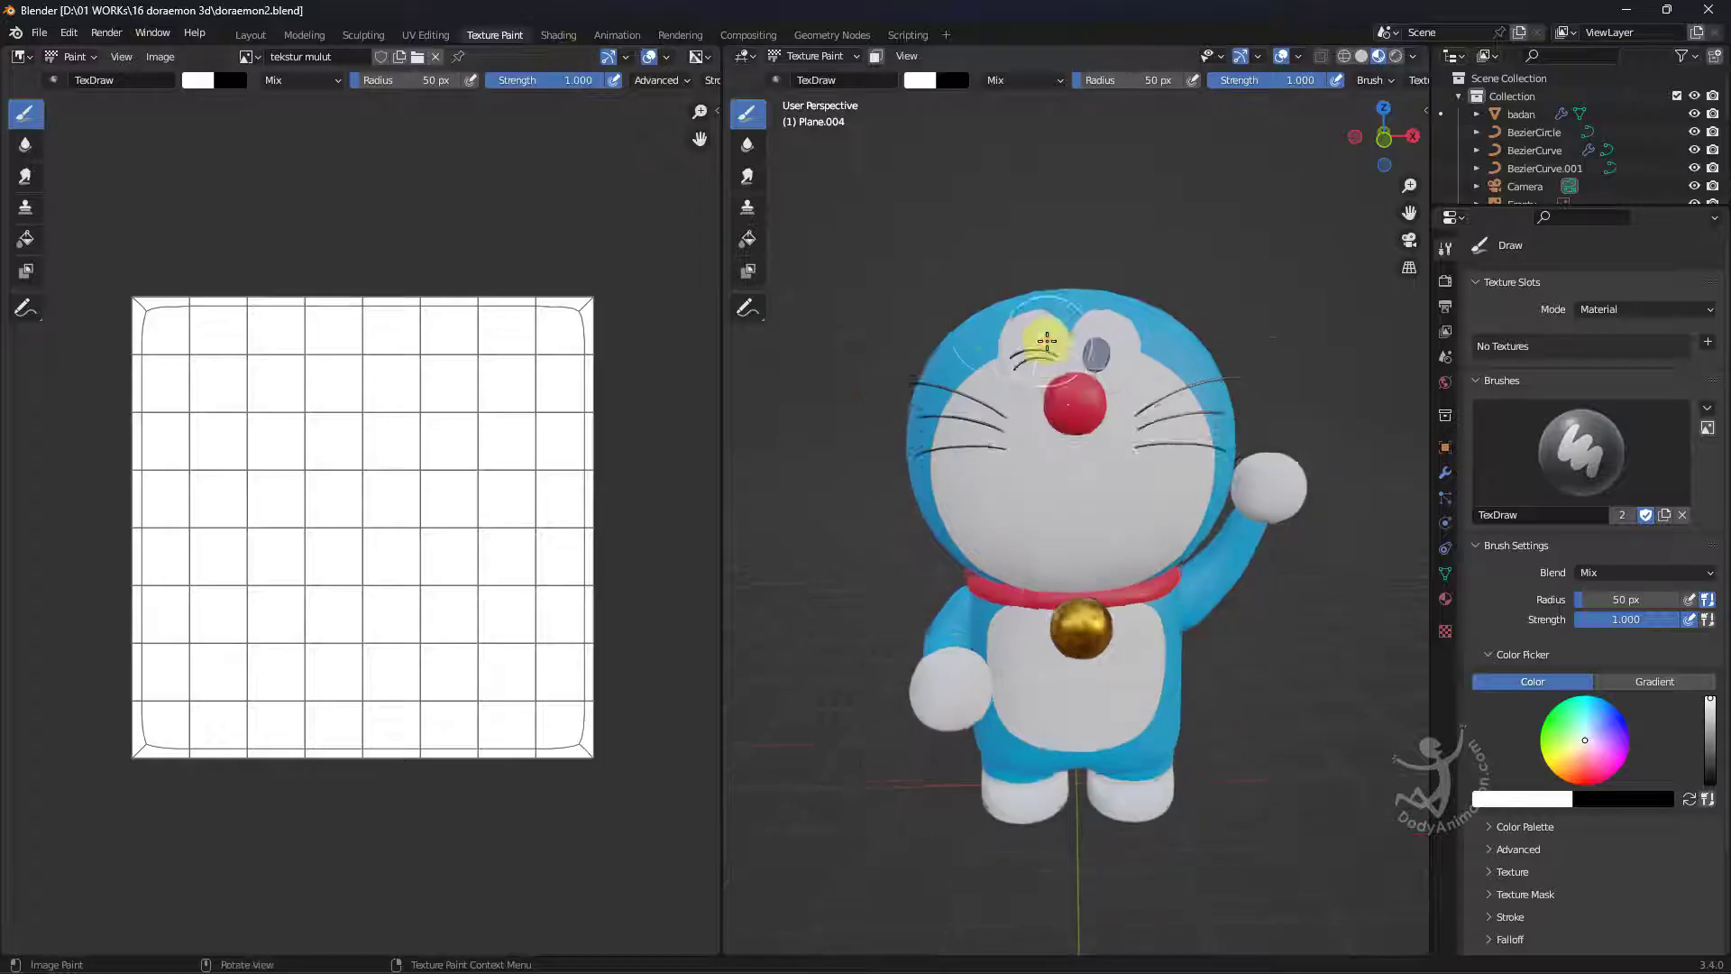
scroll(1059, 422, "up", 2)
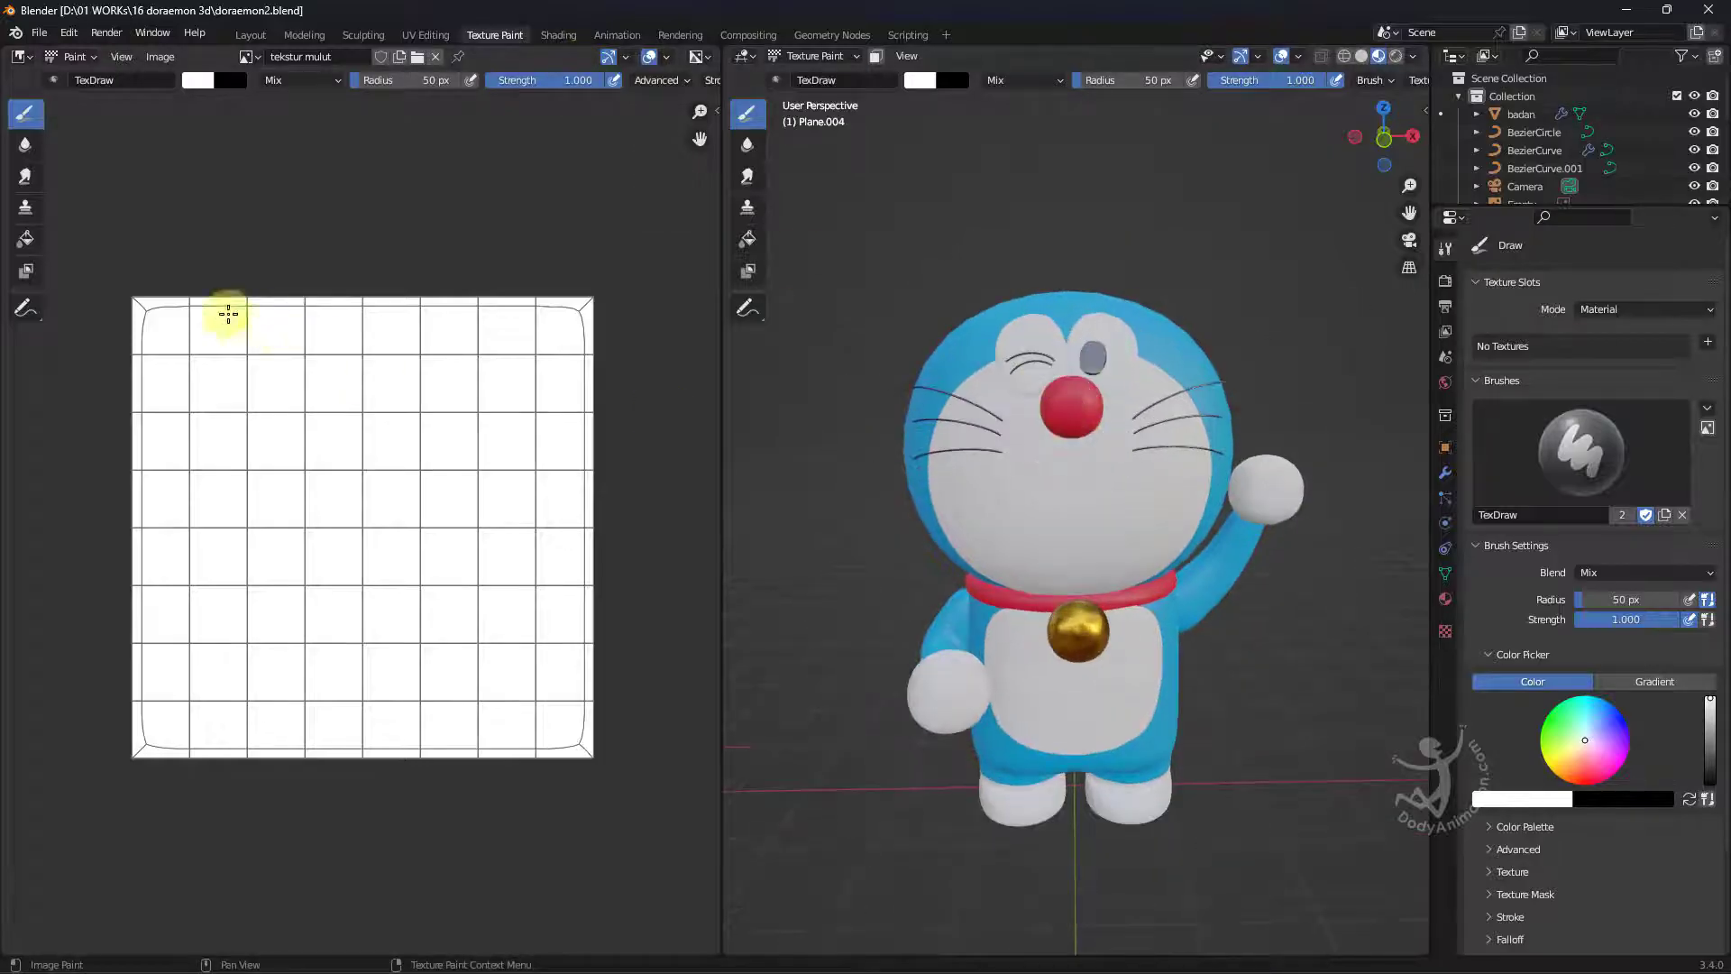
mouse_move(1158, 390)
left_mouse_down()
mouse_move(1178, 405)
mouse_move(1113, 409)
mouse_move(1128, 328)
mouse_move(1145, 386)
left_mouse_up()
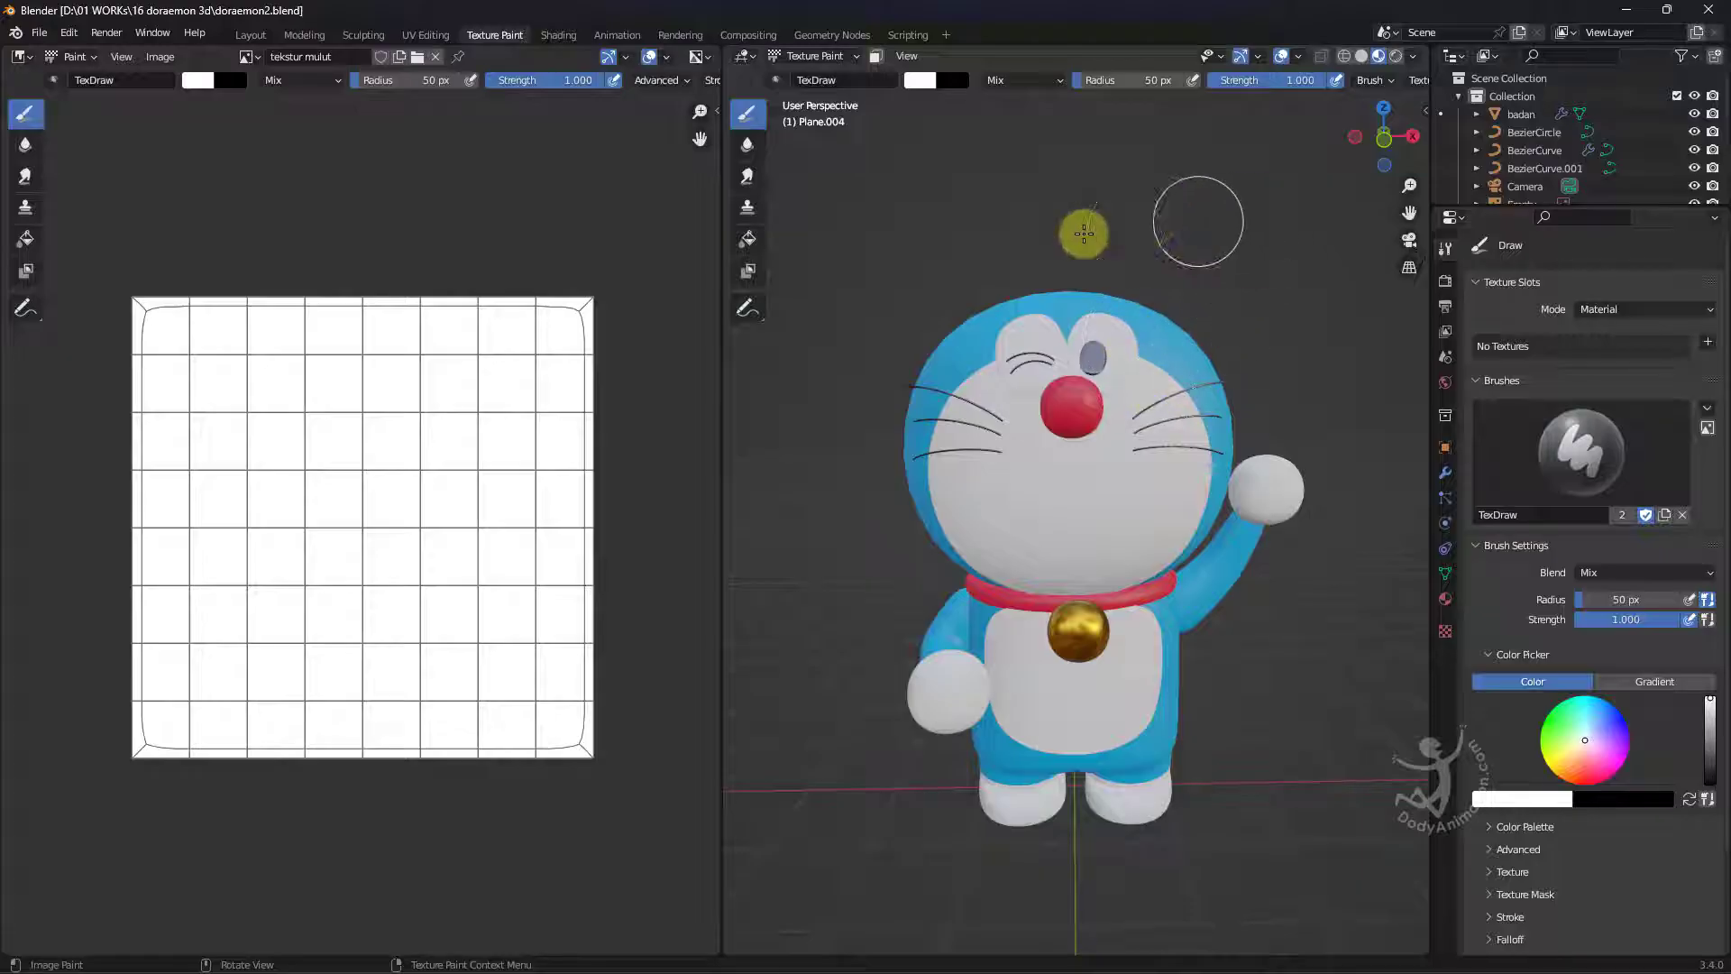
middle_click_drag(1109, 305, 1109, 287)
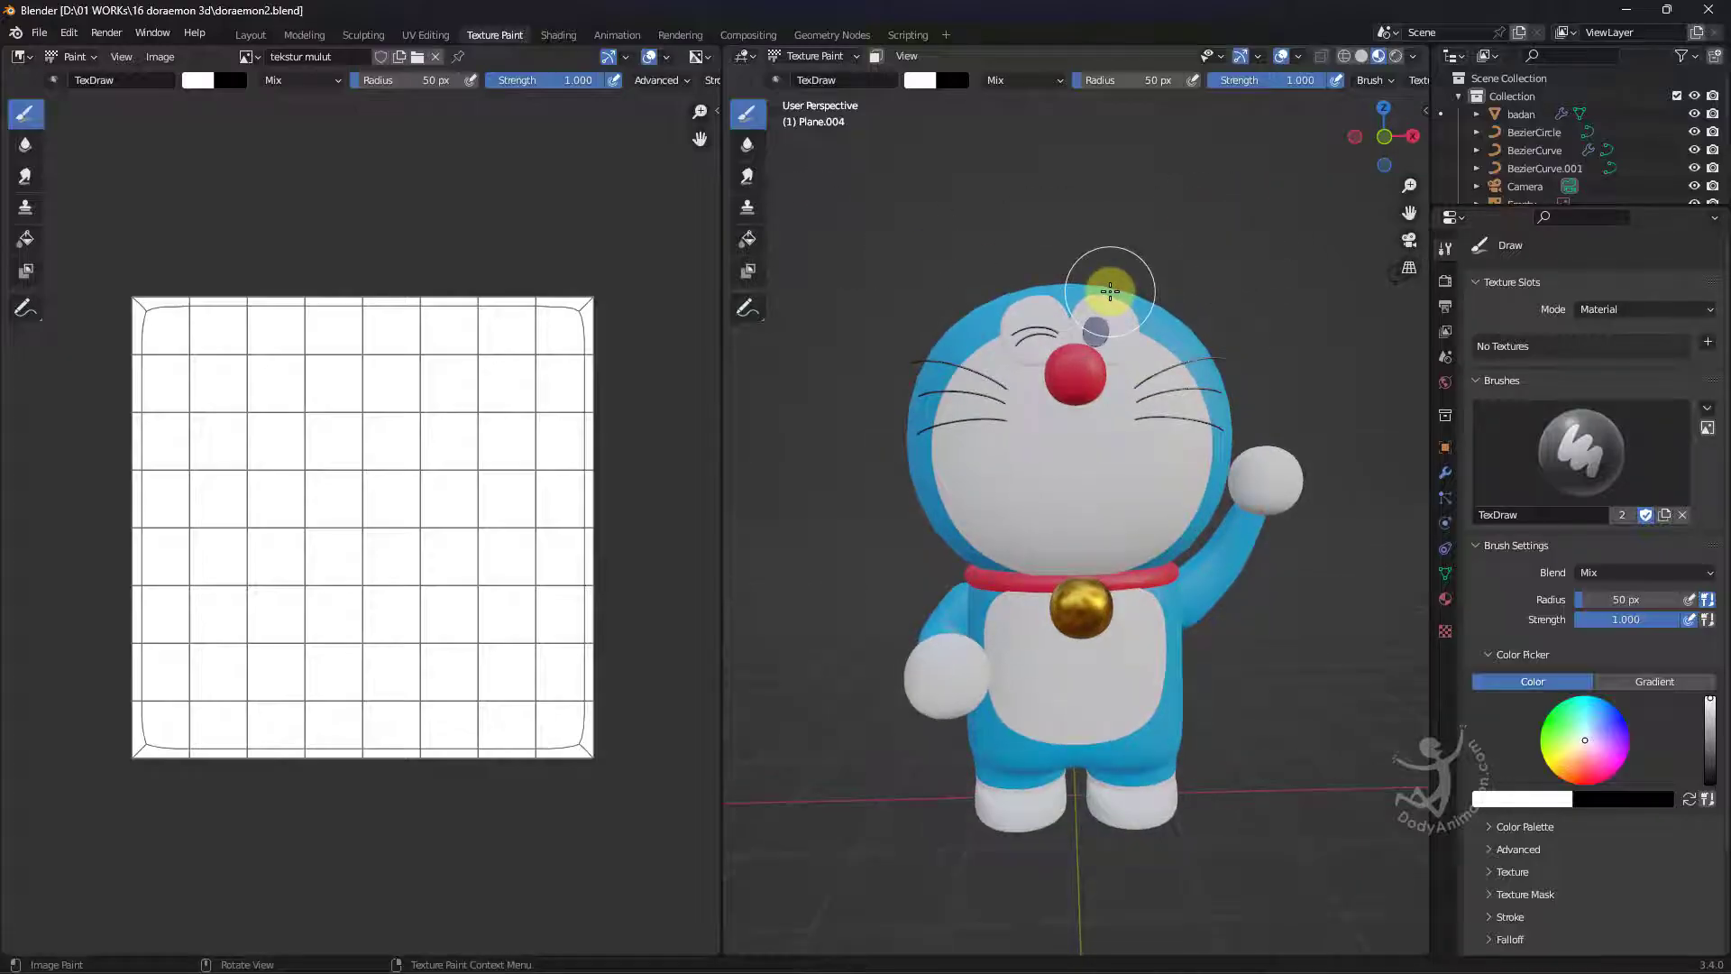
key("KP_1")
scroll(1127, 390, "up", 3)
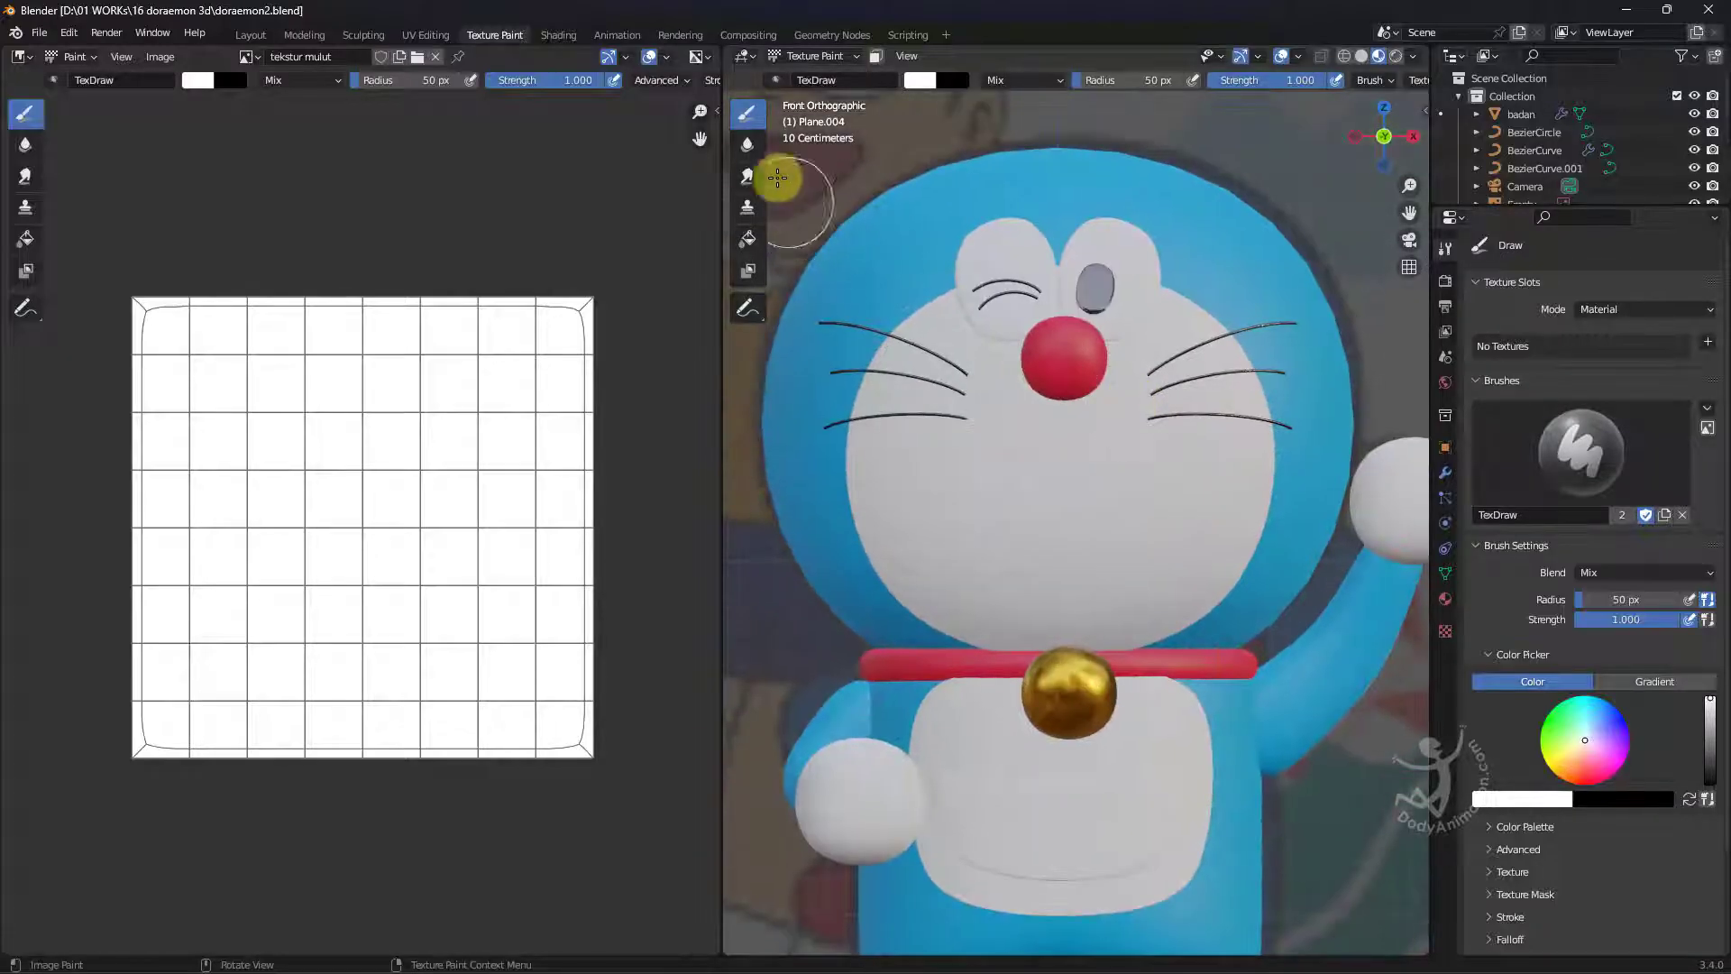
Open the UV Editing workspace, view the Doraemon model from the front, and return the face patch to Object Mode.
left_click(425, 34)
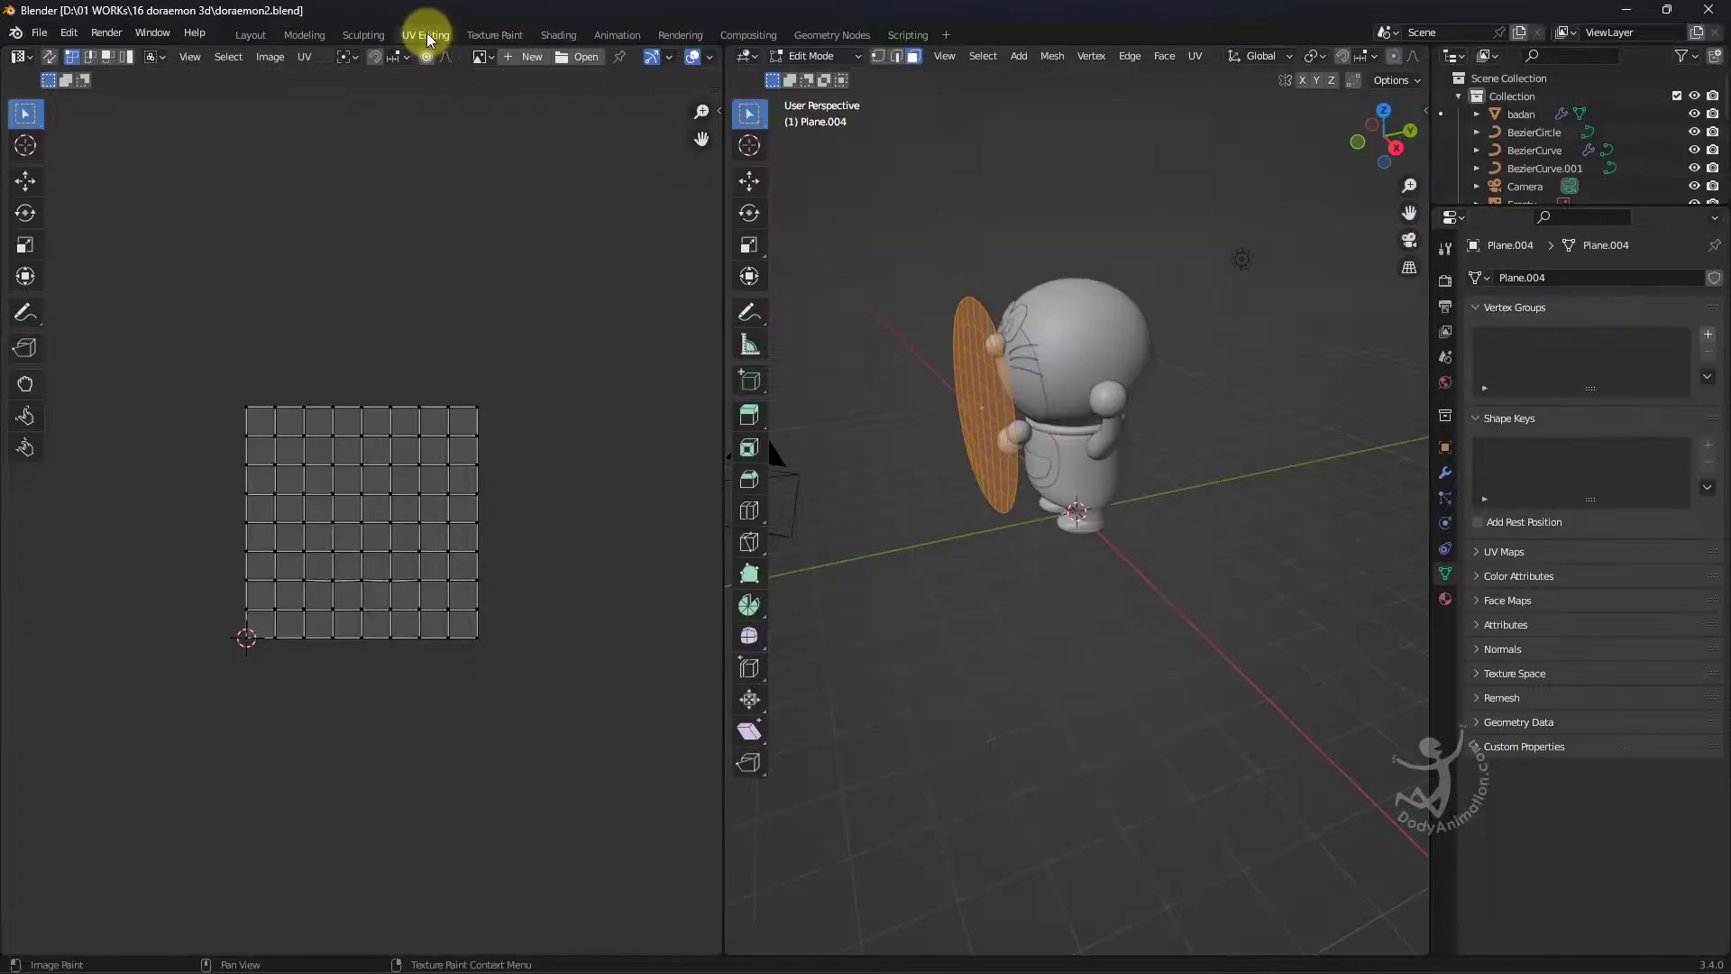
middle_click_drag(1045, 468, 1114, 445)
scroll(1115, 446, "up", 5)
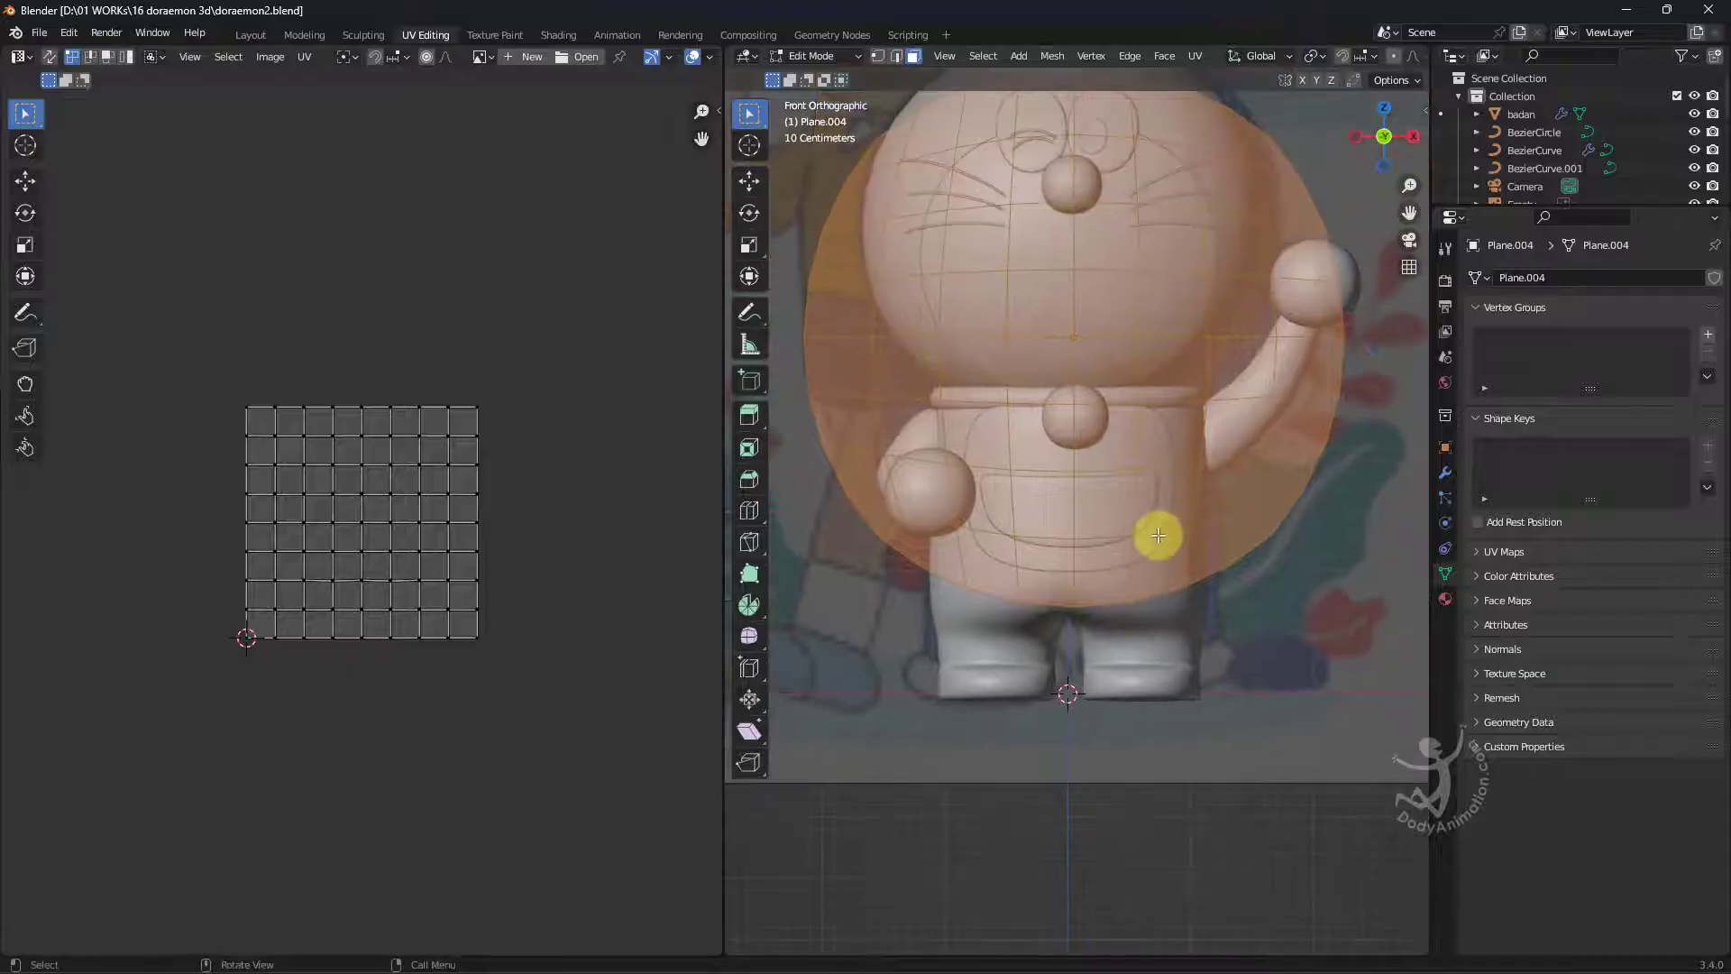
scroll(1190, 433, "down", 2)
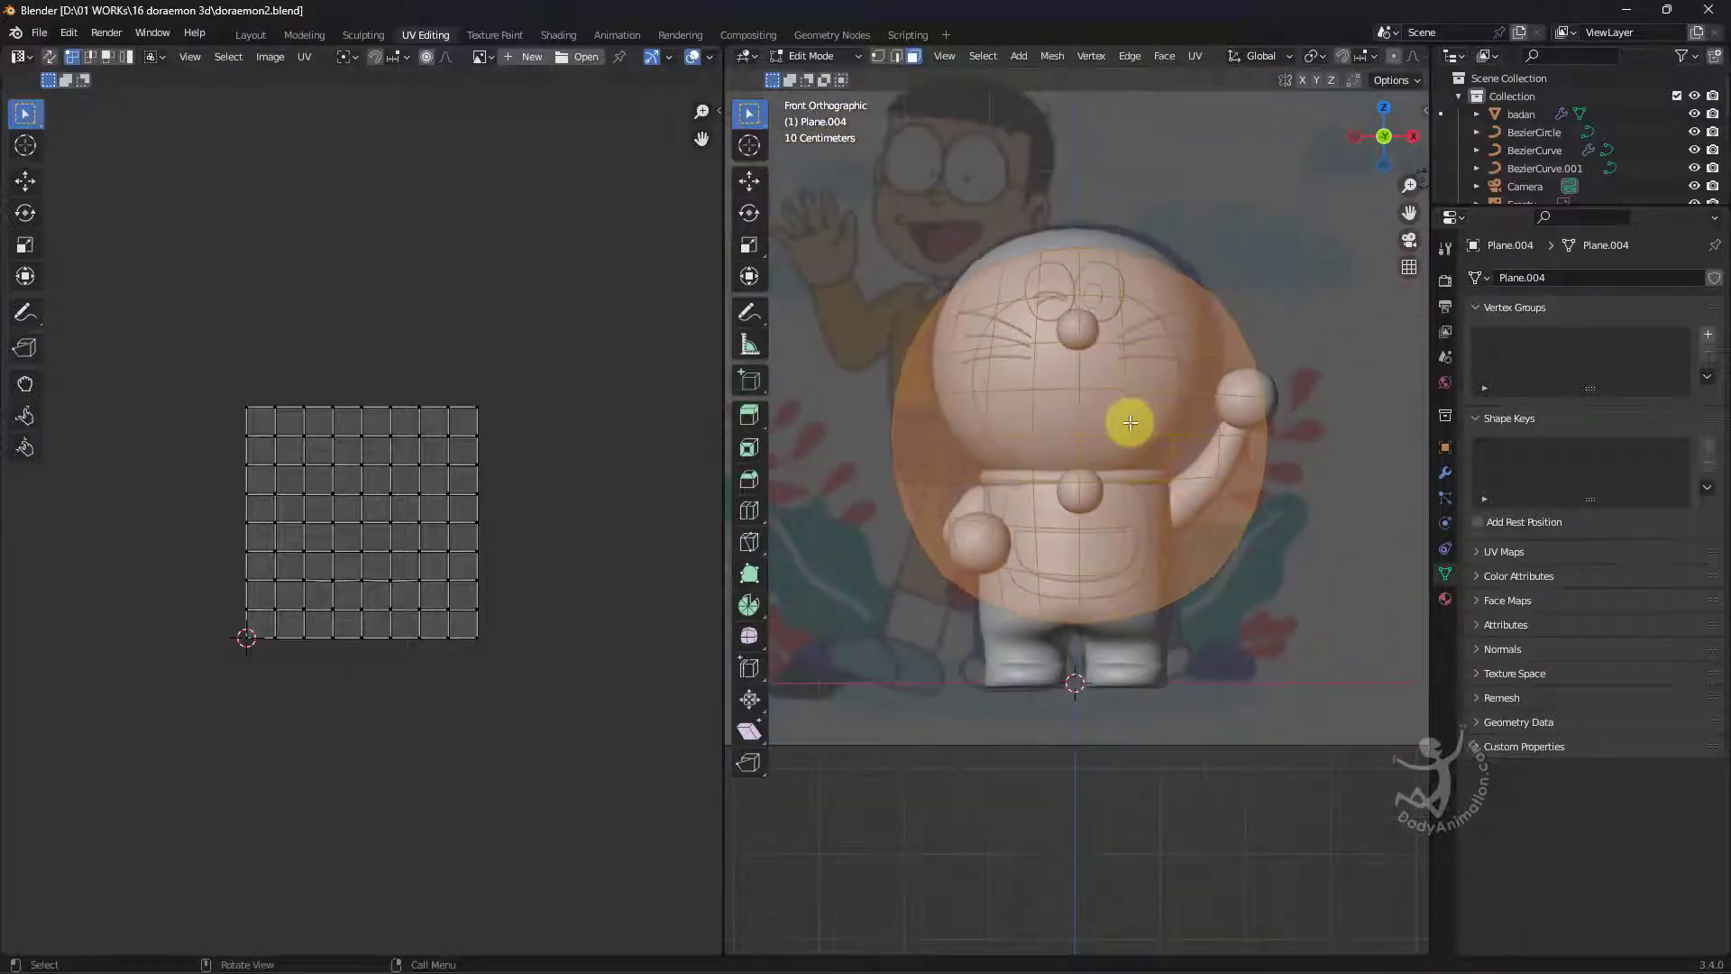
key("Tab")
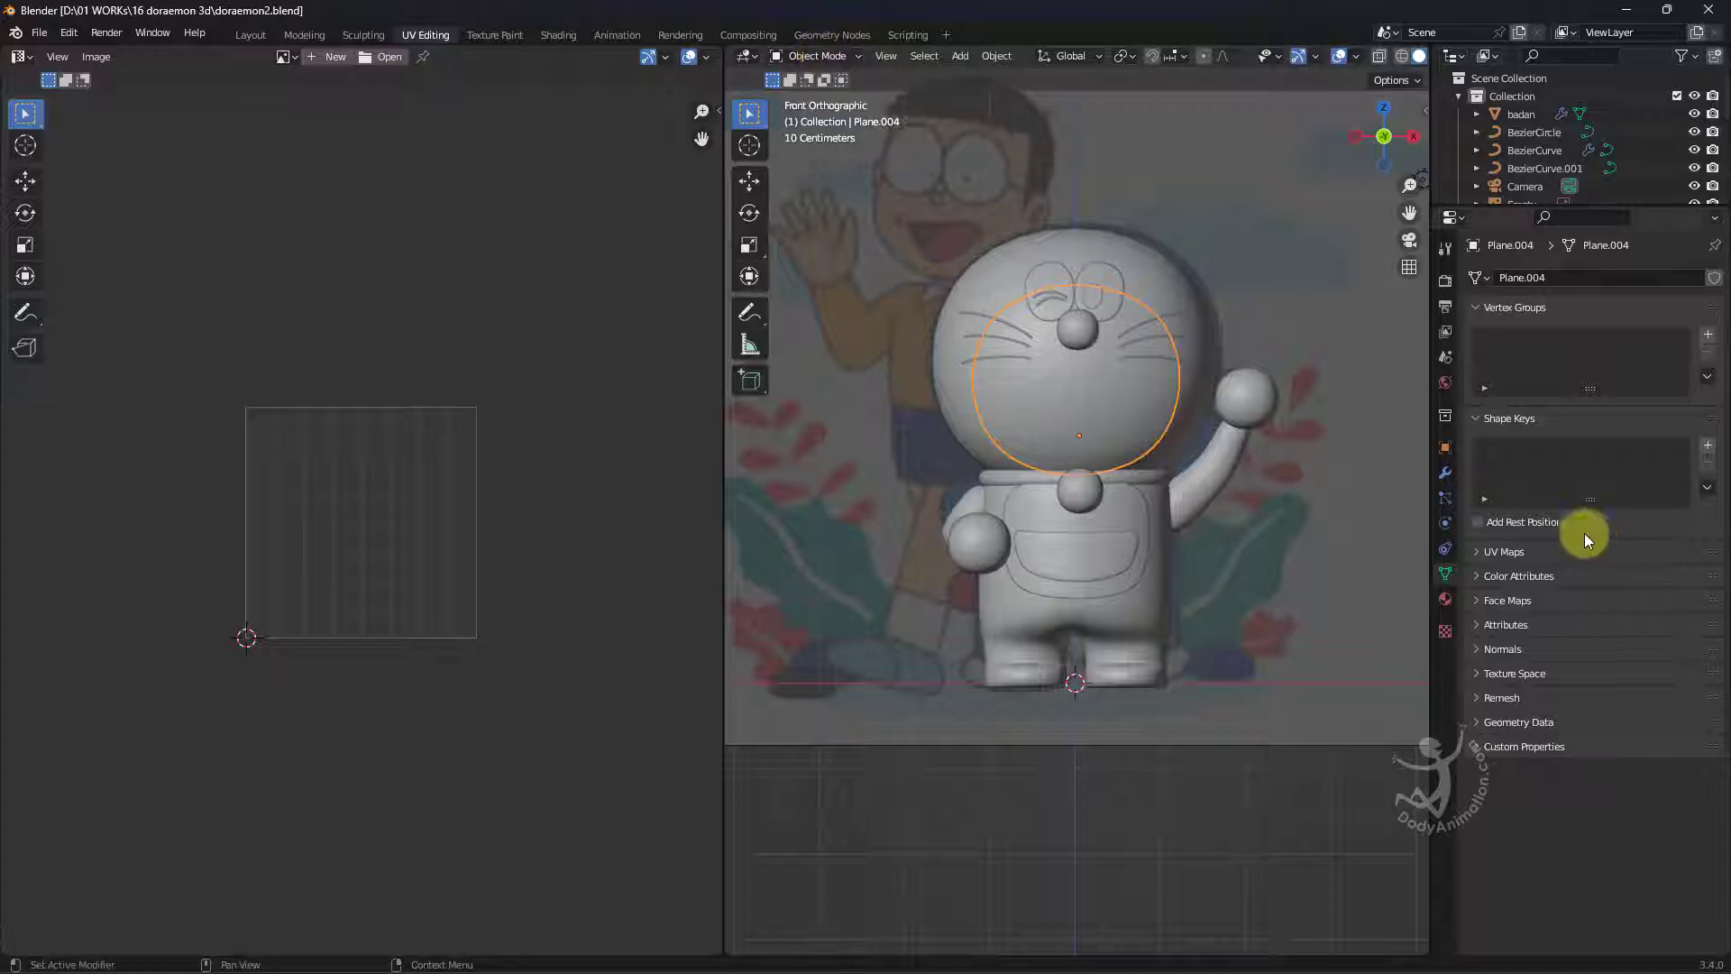
Apply the face patch's Shrinkwrap, Solidify and Subdivision modifiers in that order.
left_click(1446, 471)
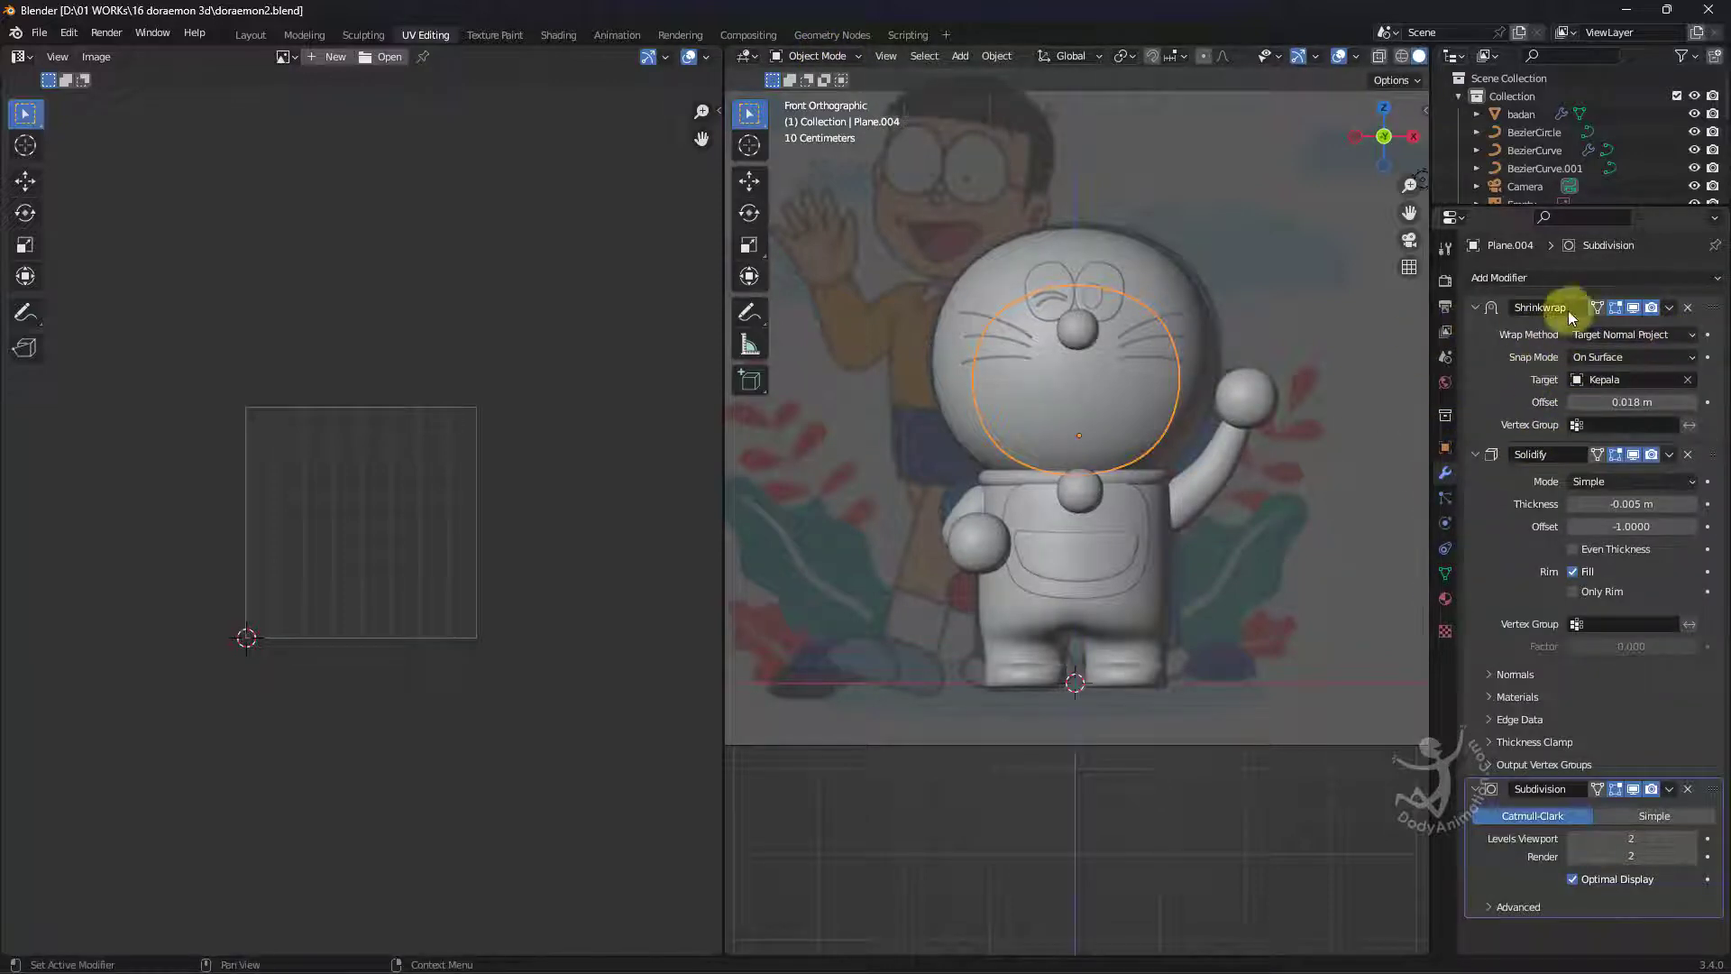
left_click(1670, 309)
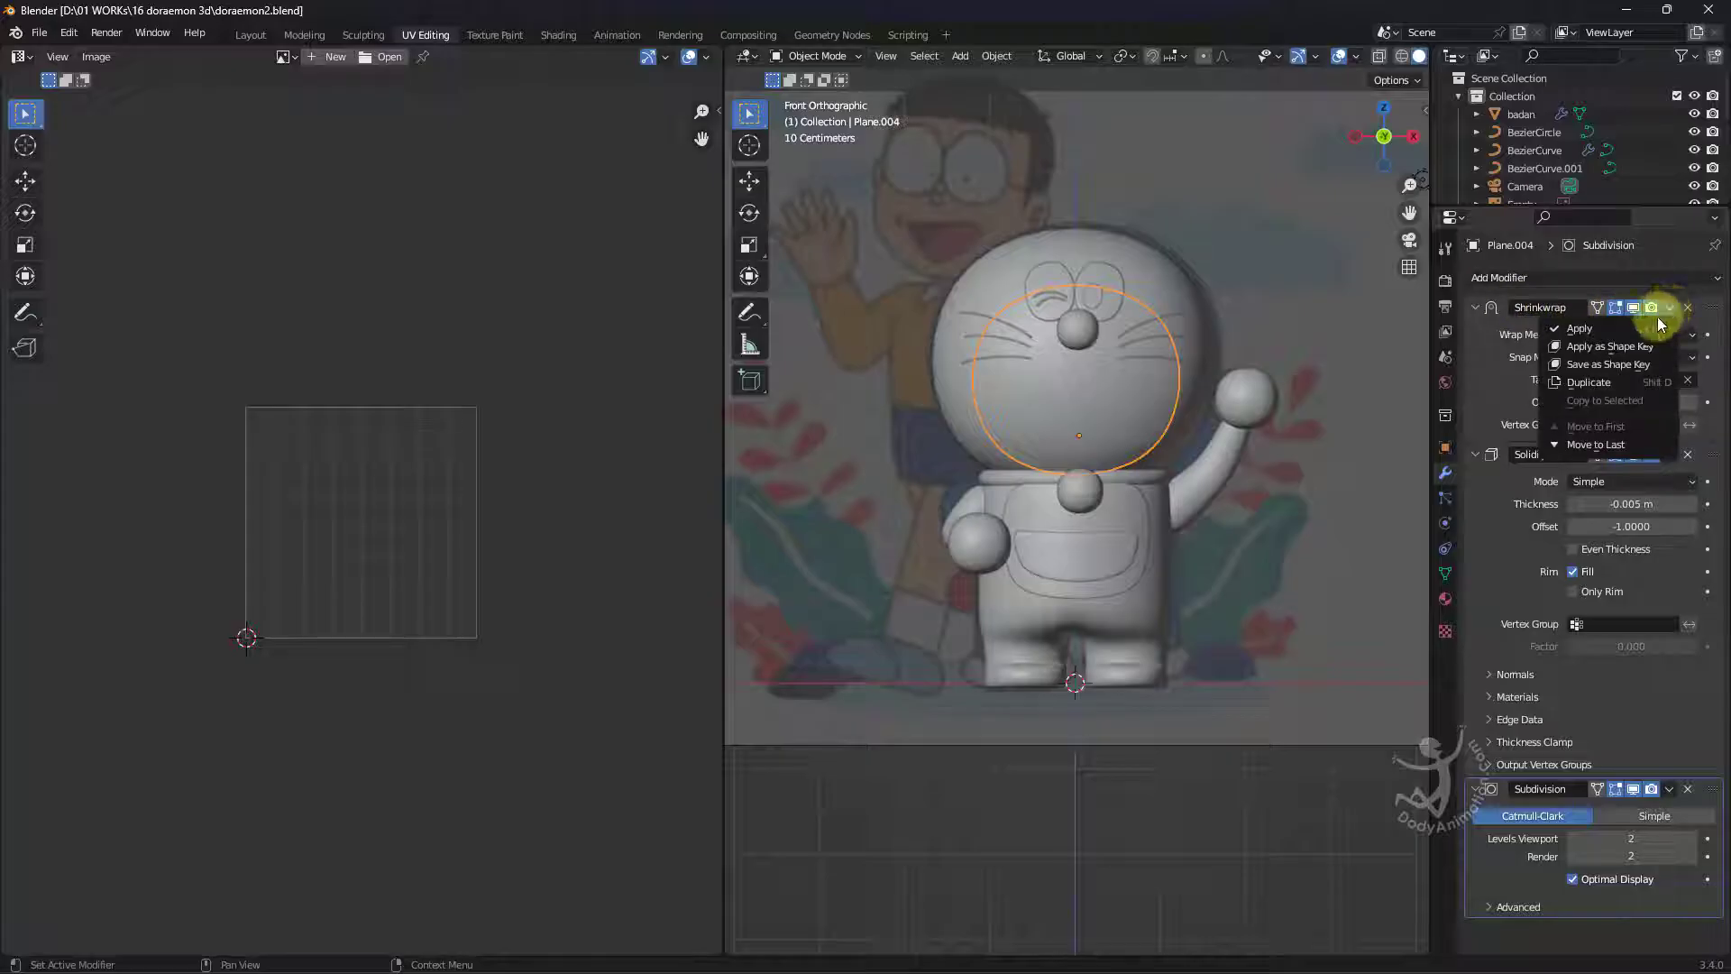
left_click(1662, 327)
left_click(1670, 309)
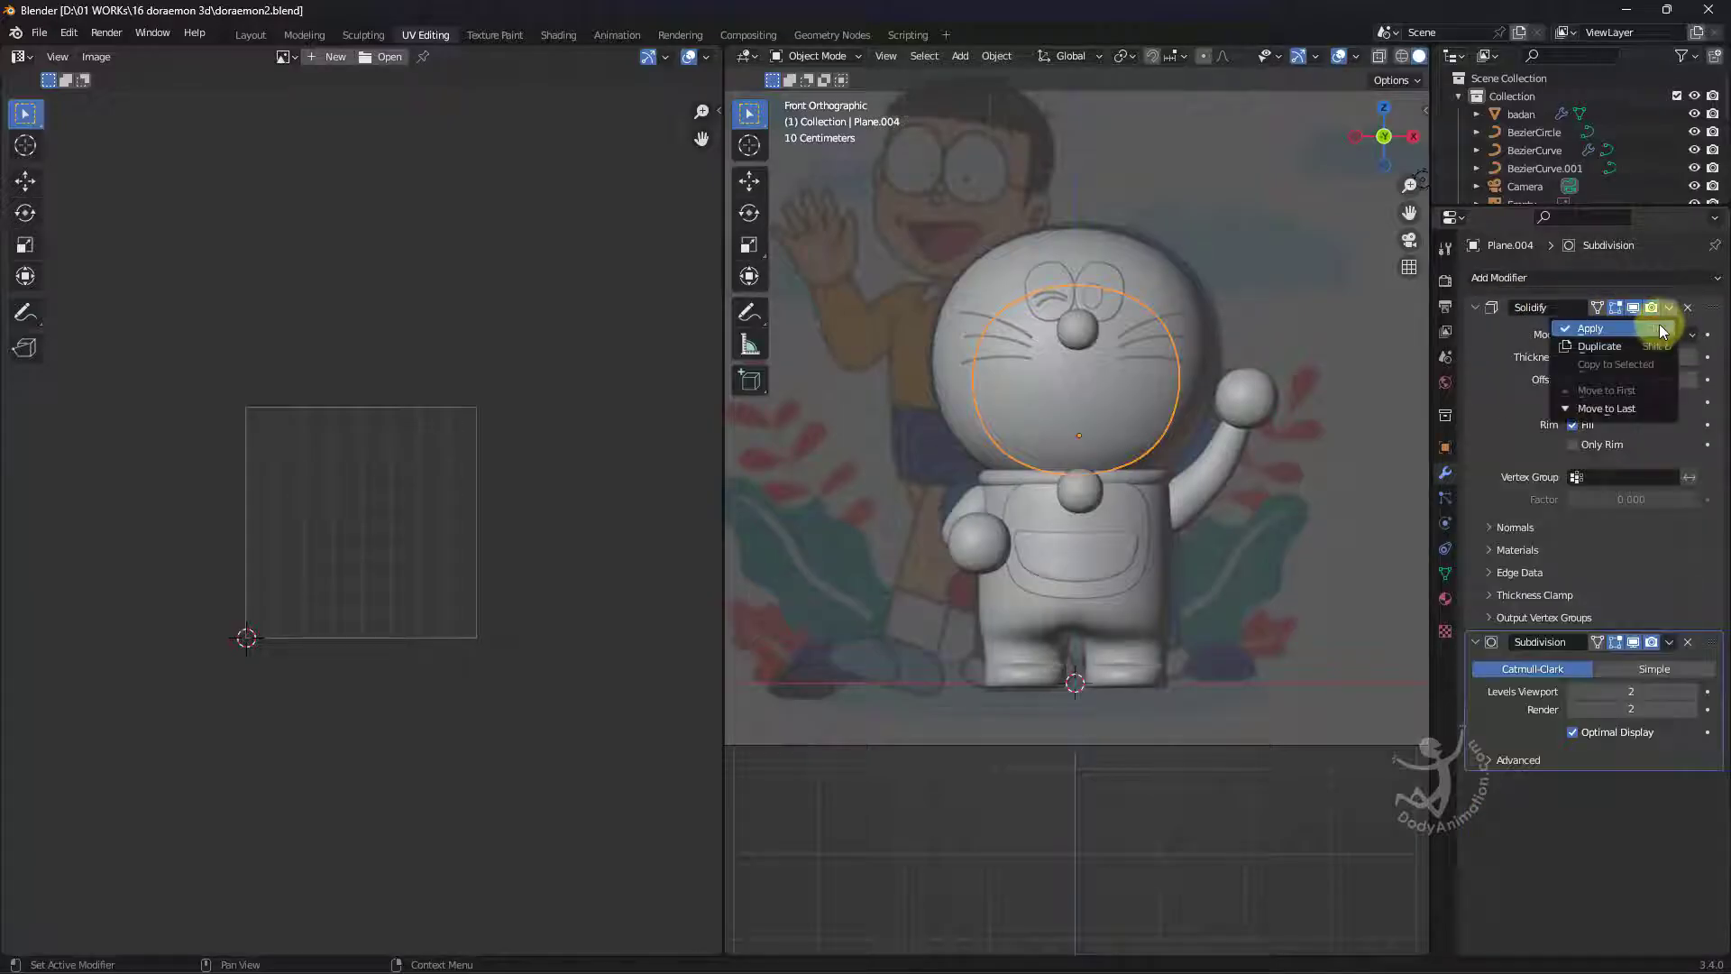
left_click(1662, 328)
left_click(1670, 308)
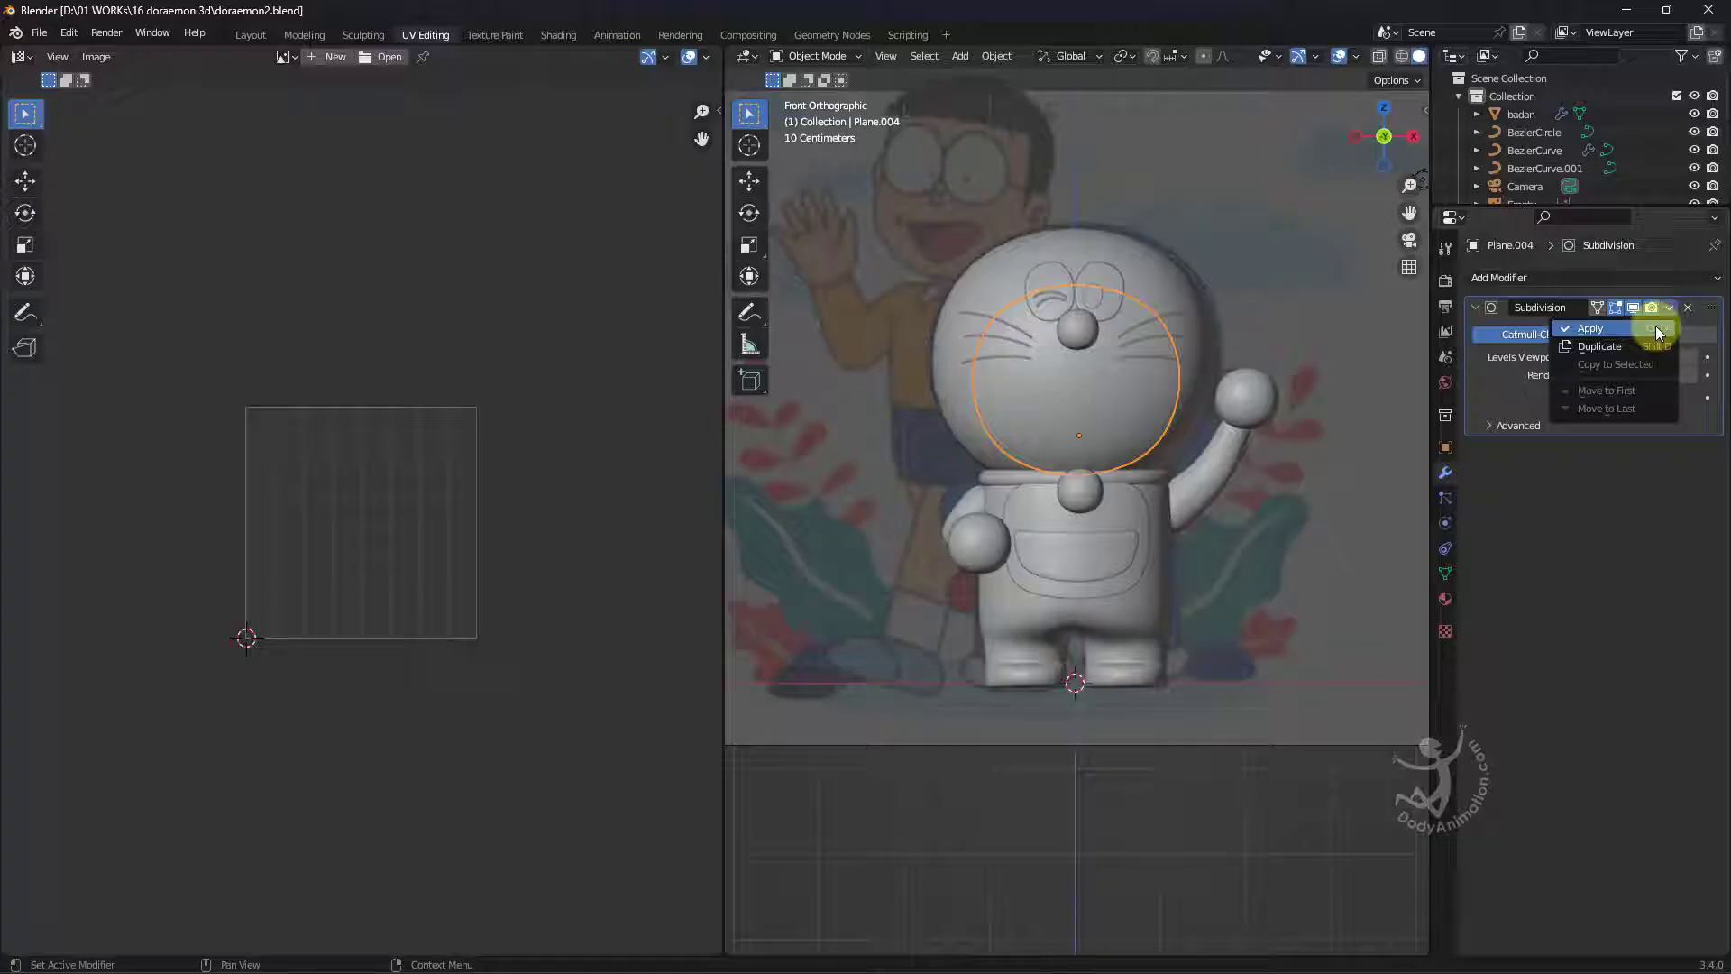
left_click(1659, 330)
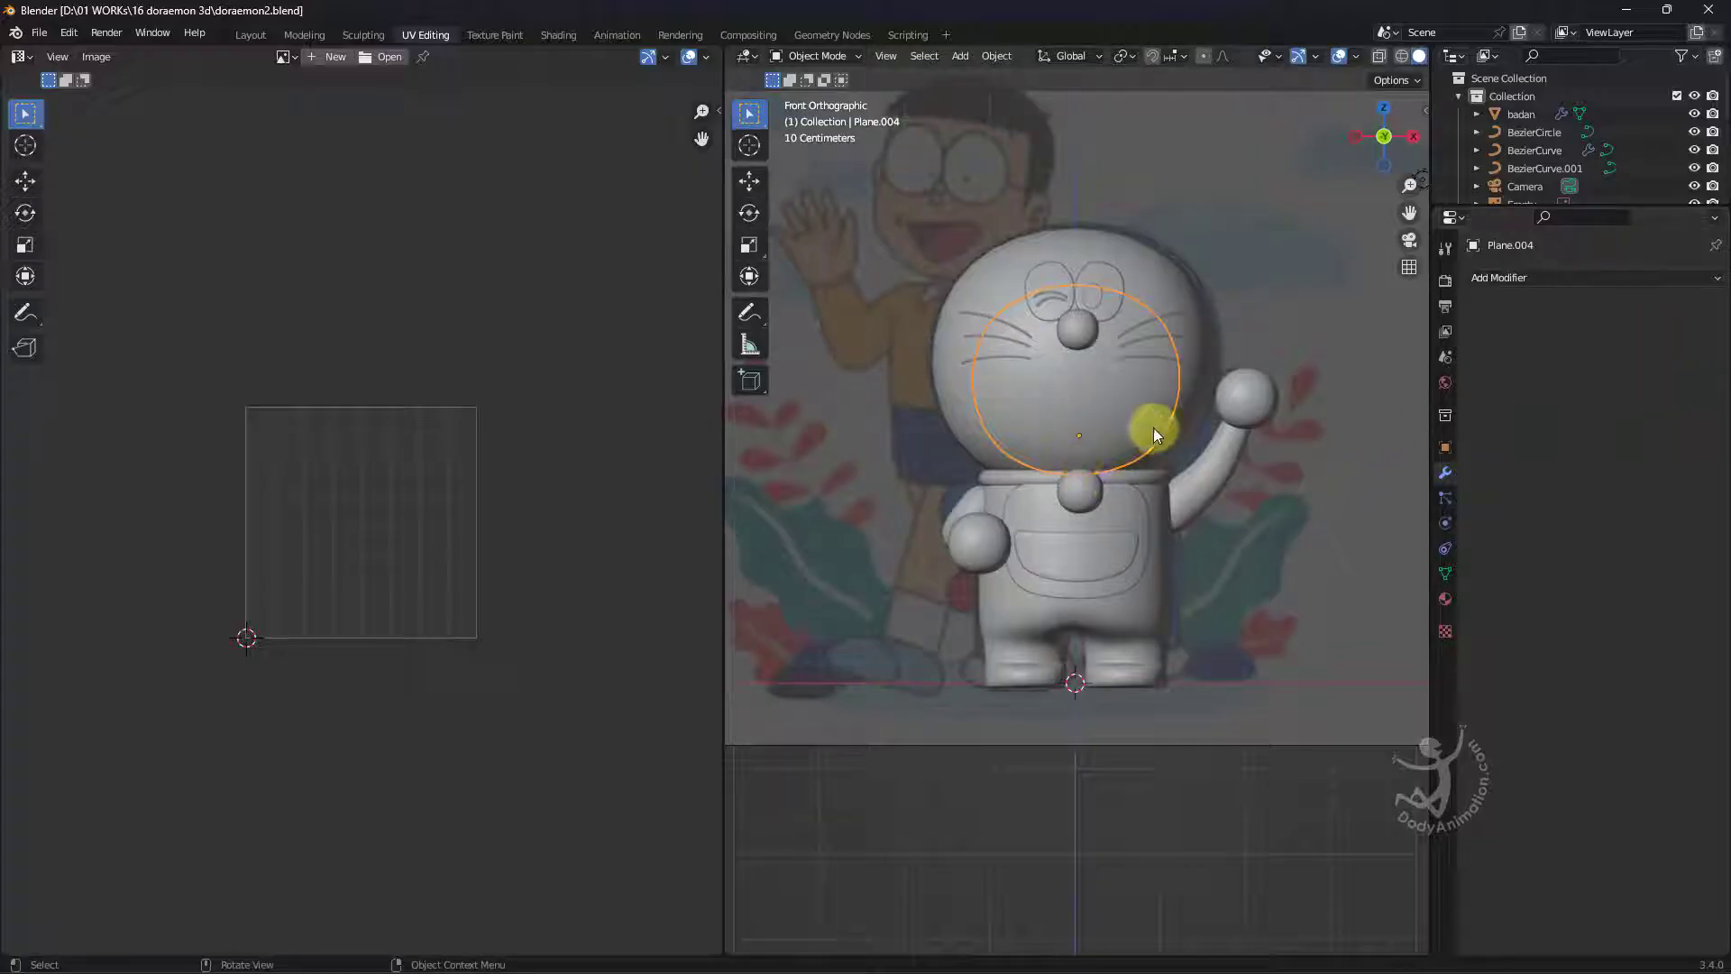
Enter Edit Mode on the face patch and select its entire mesh.
scroll(1158, 416, "up", 3)
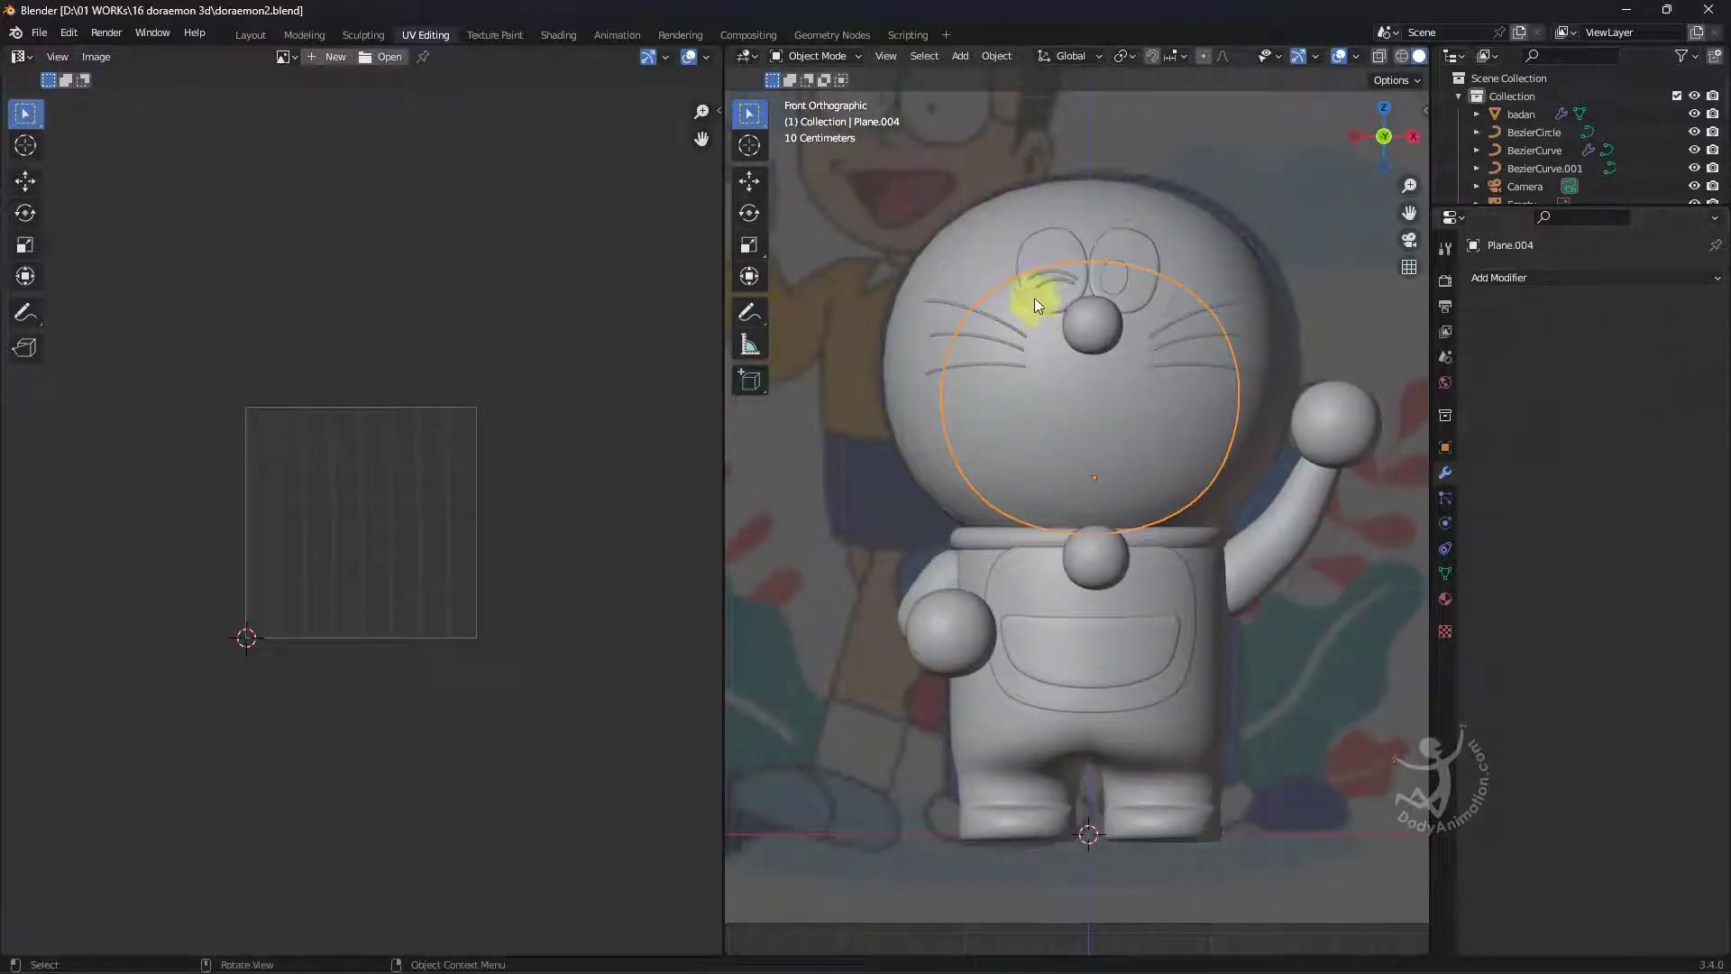
left_click(809, 56)
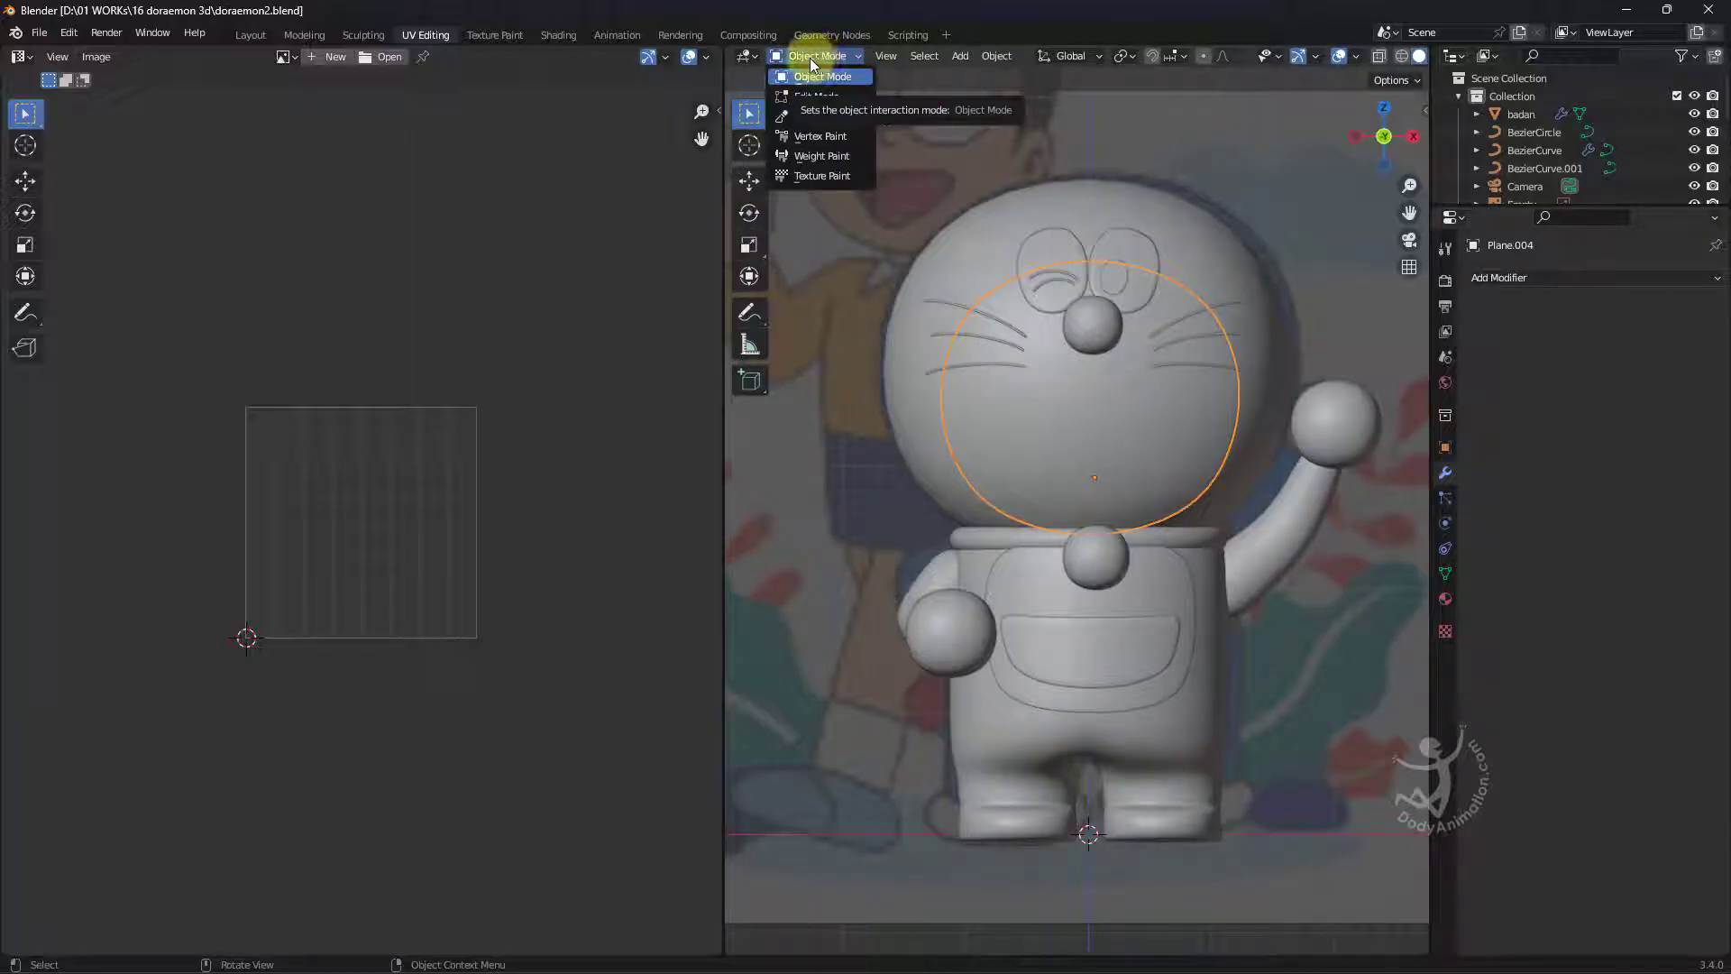
left_click(816, 96)
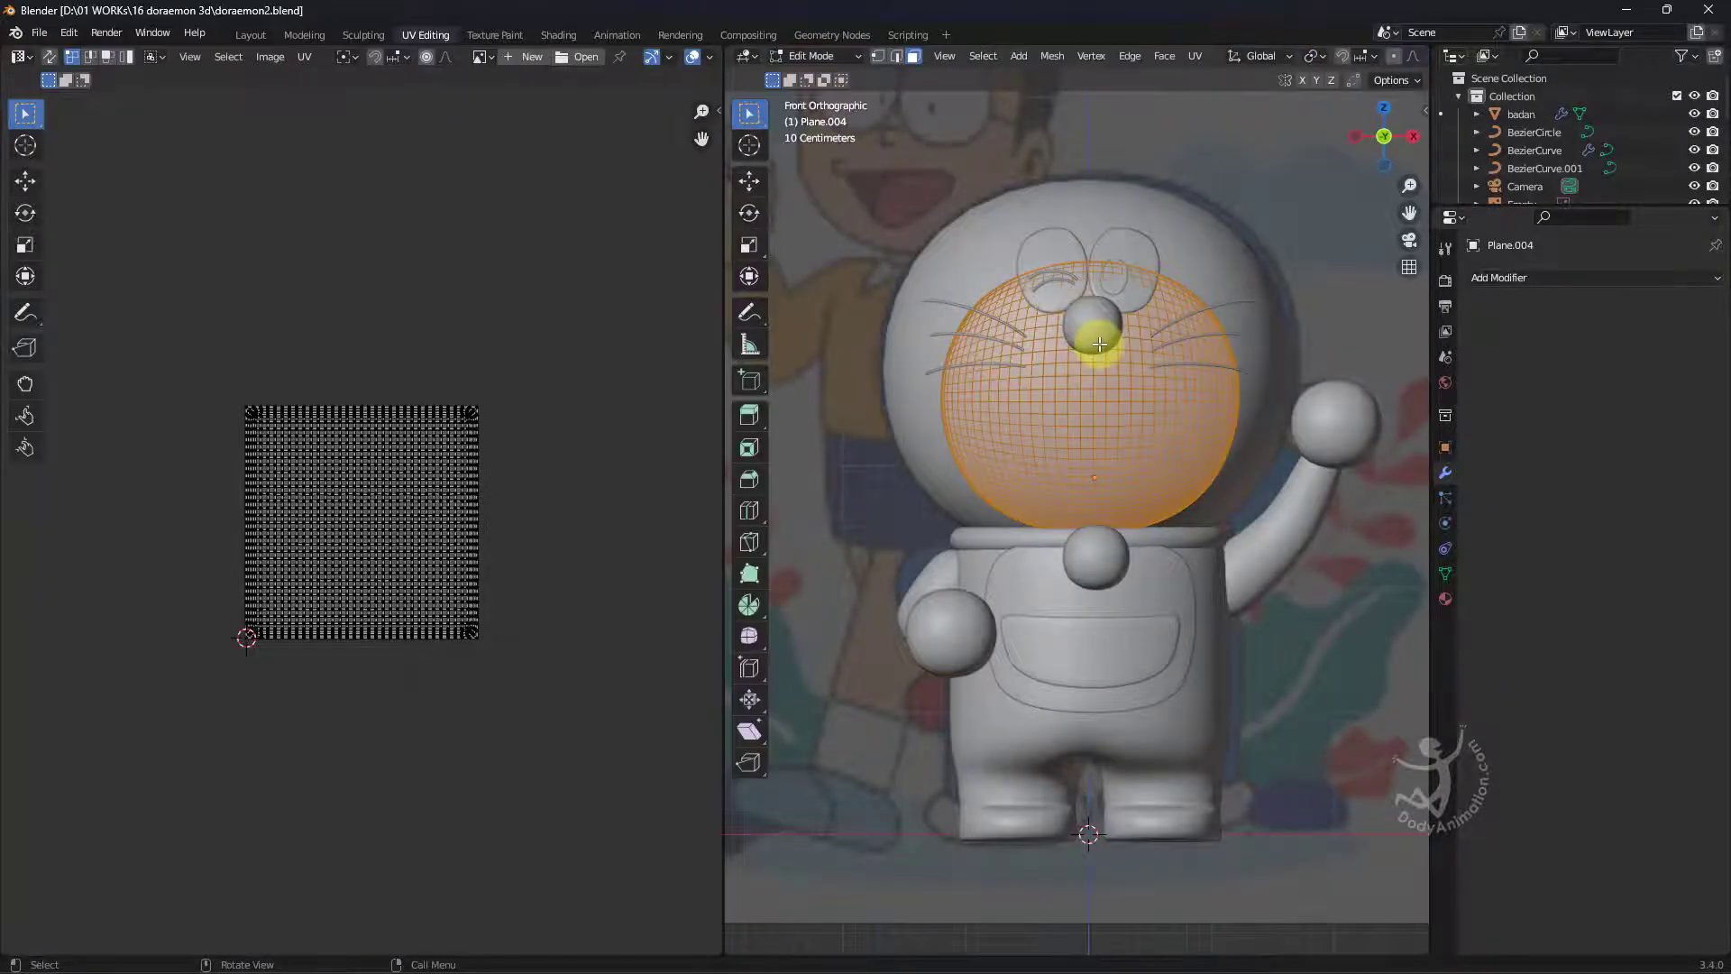
left_click(1290, 332)
middle_click_drag(1299, 409, 1280, 426, "shift")
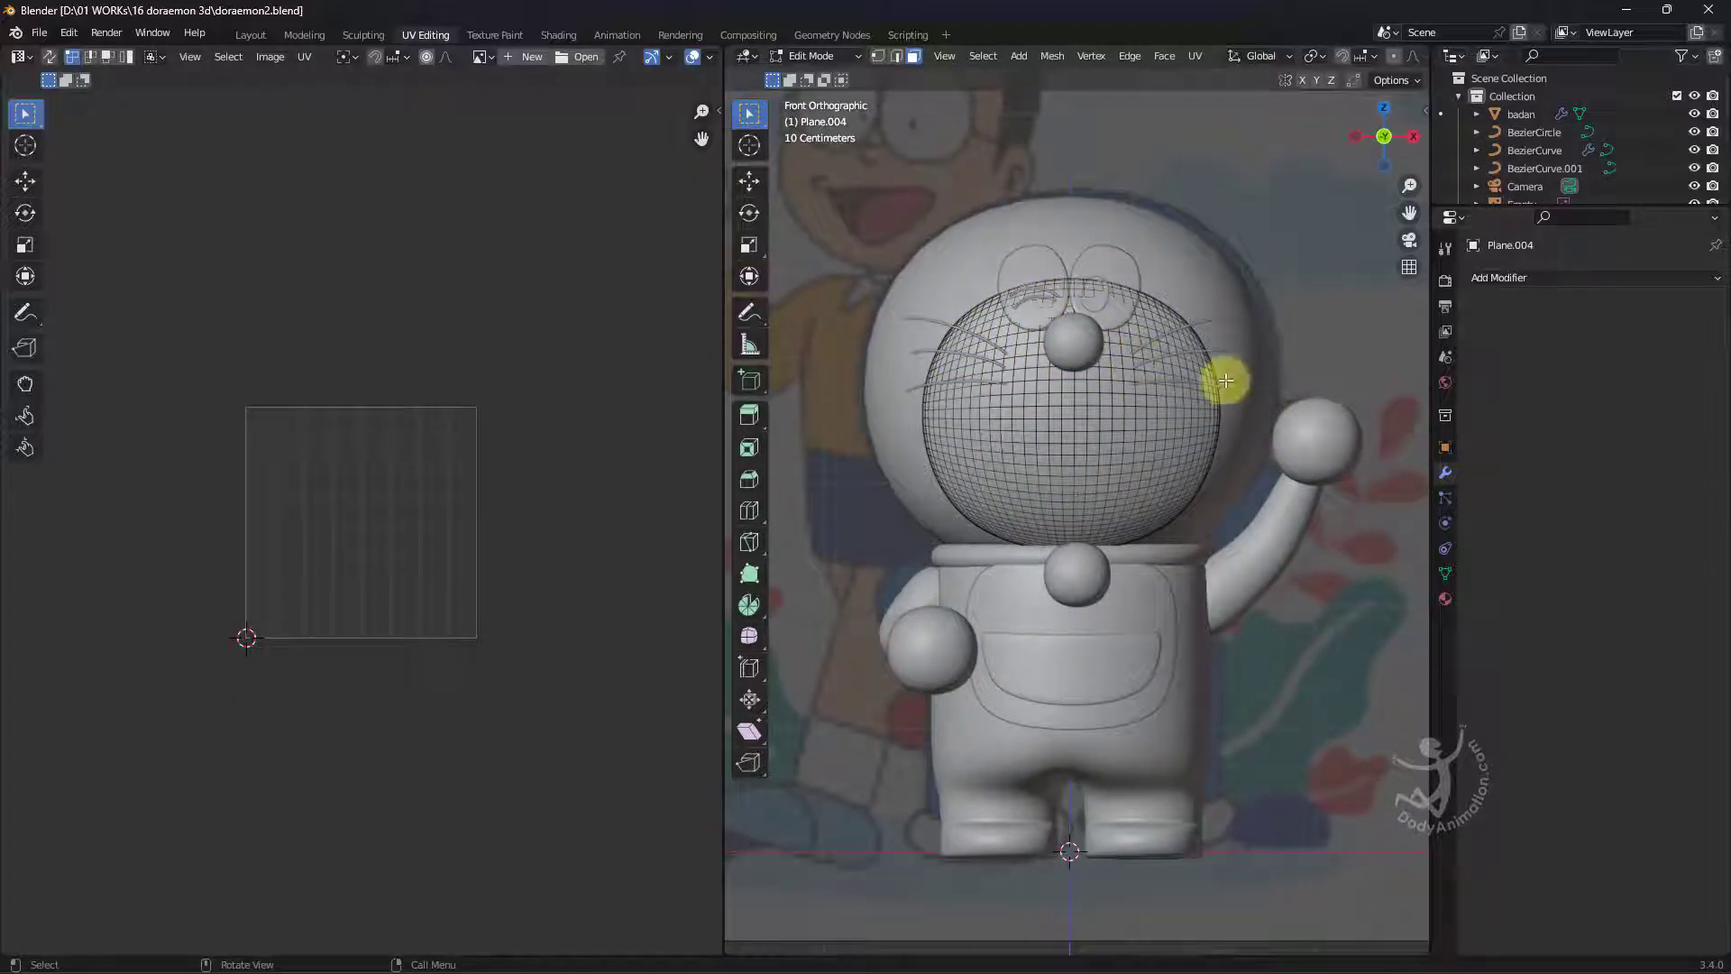
key("a")
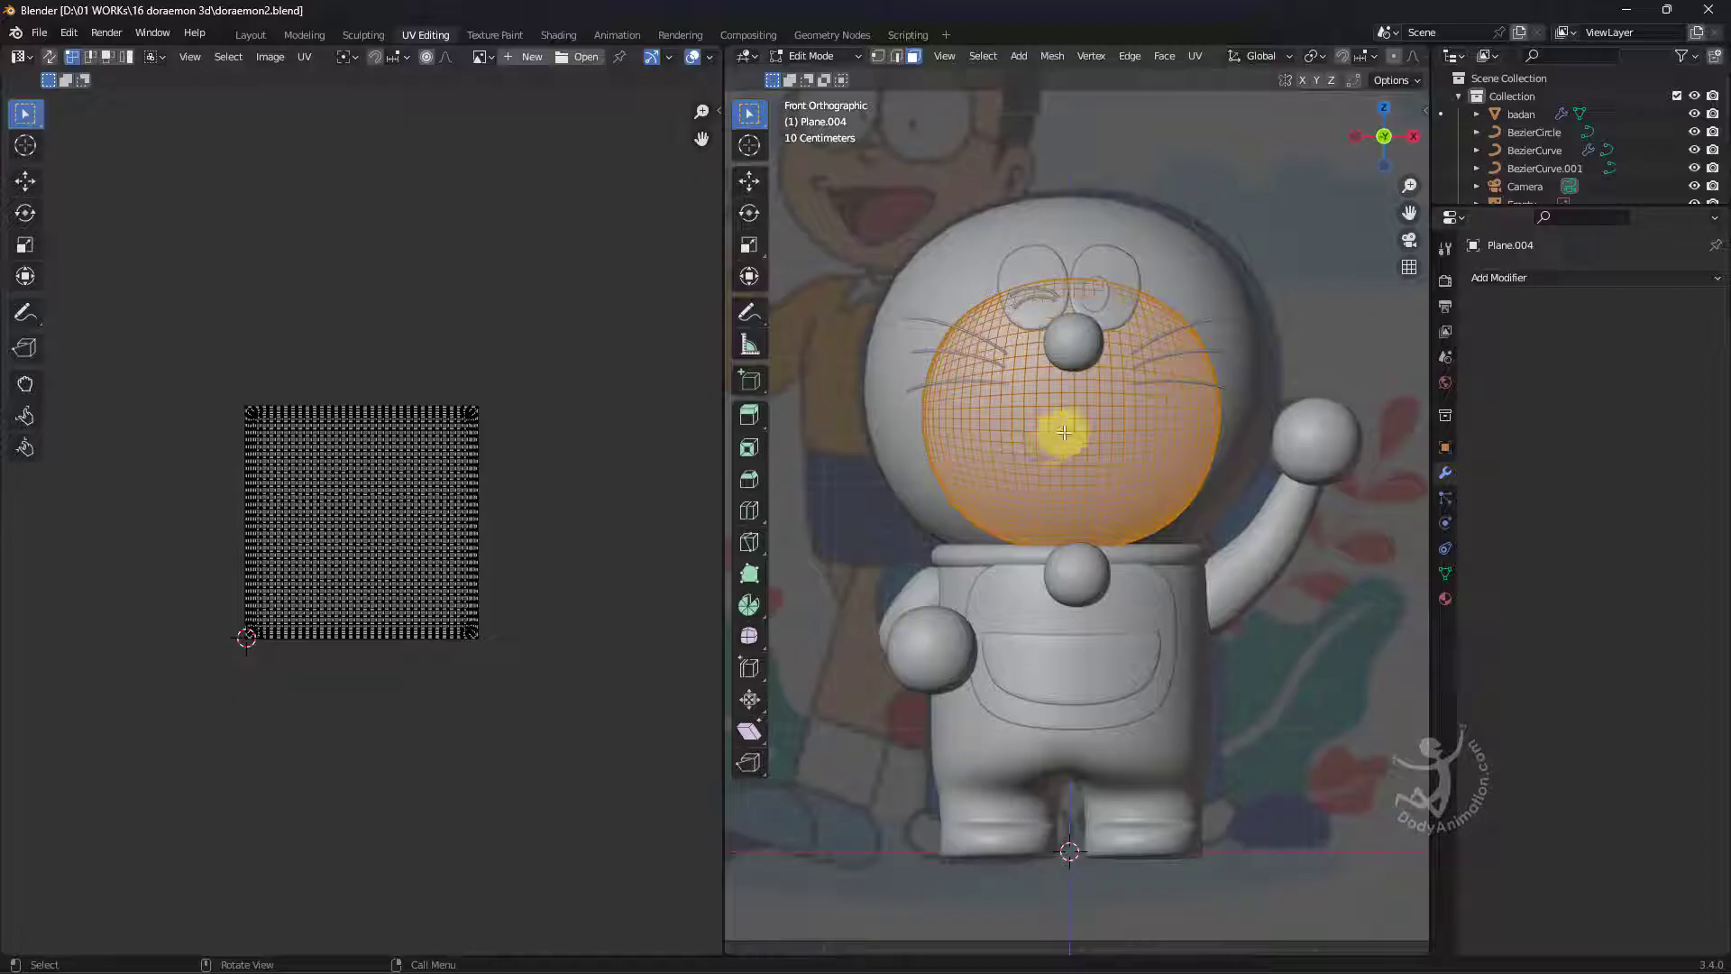
Unwrap the selected face patch mesh from the front view with Project from View.
scroll(251, 366, "up", 2)
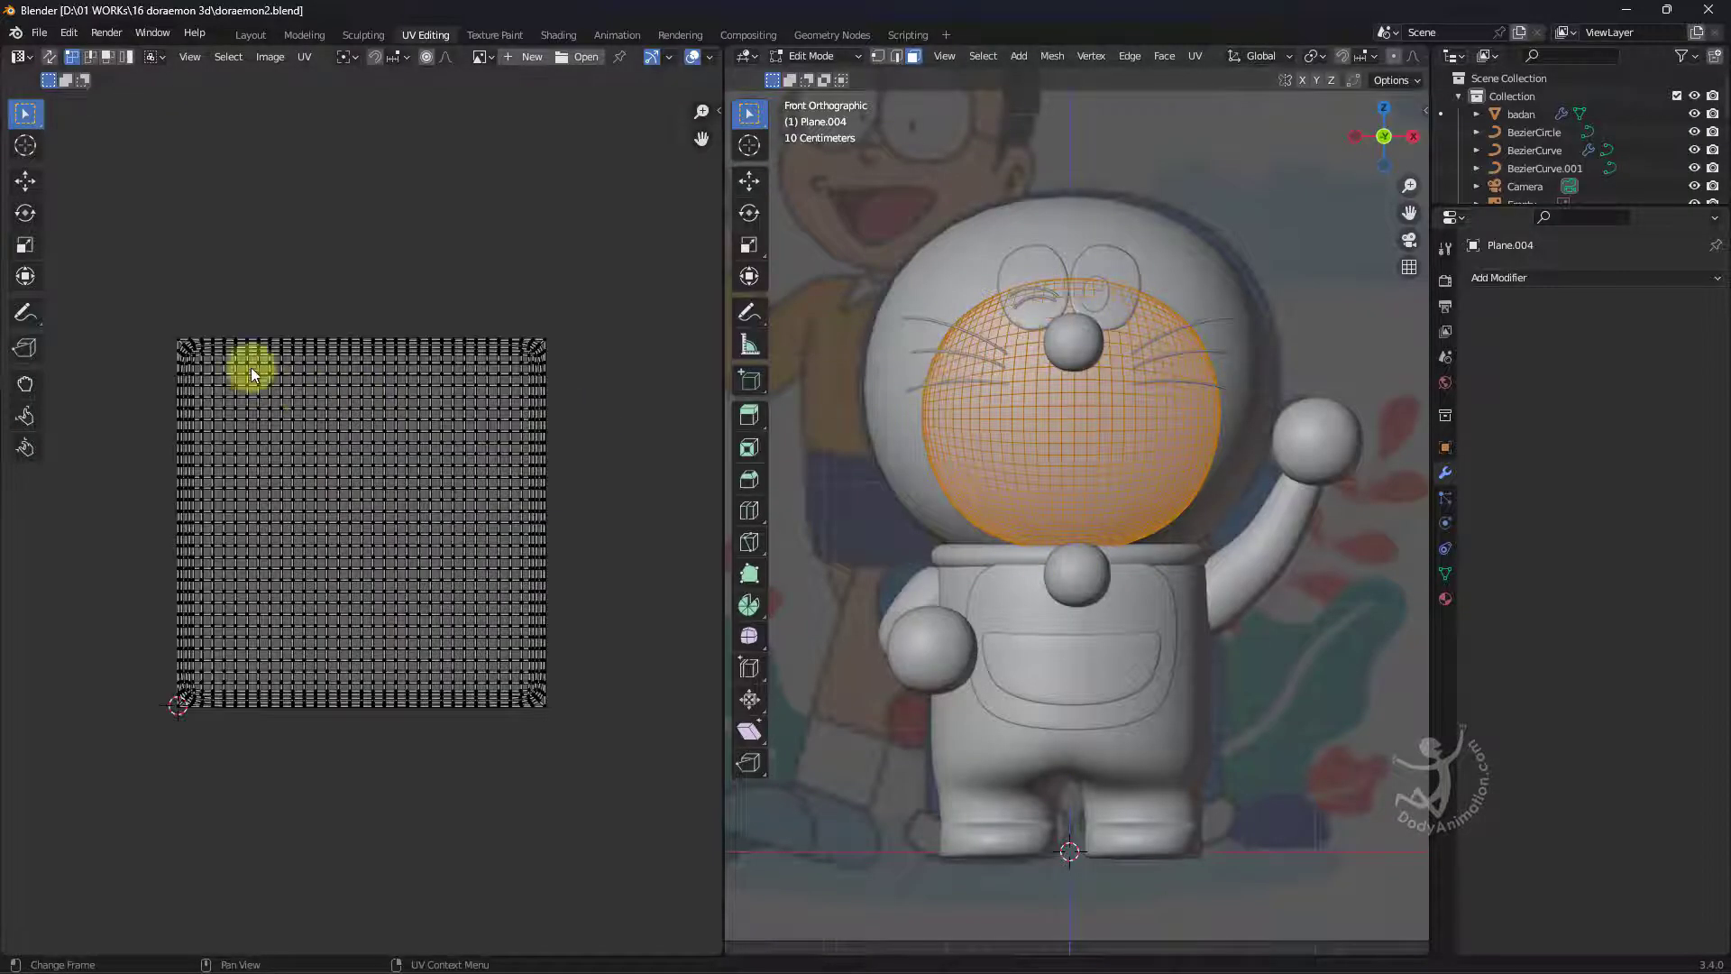
scroll(1113, 430, "down", 2)
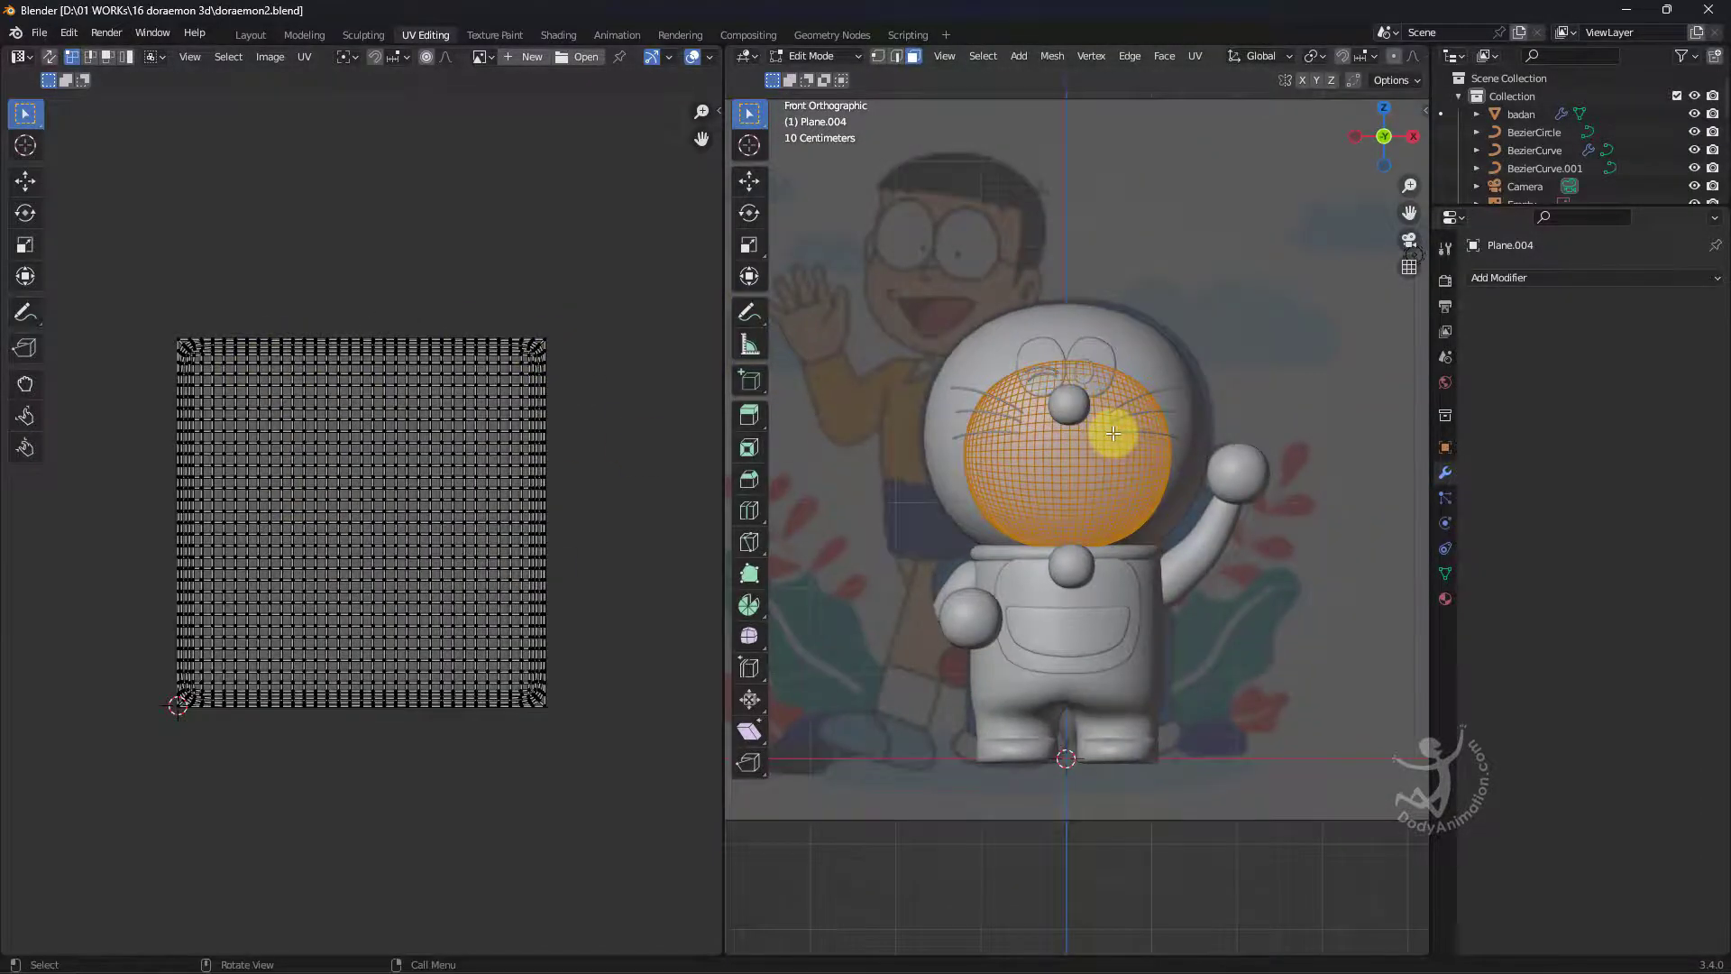
key("u")
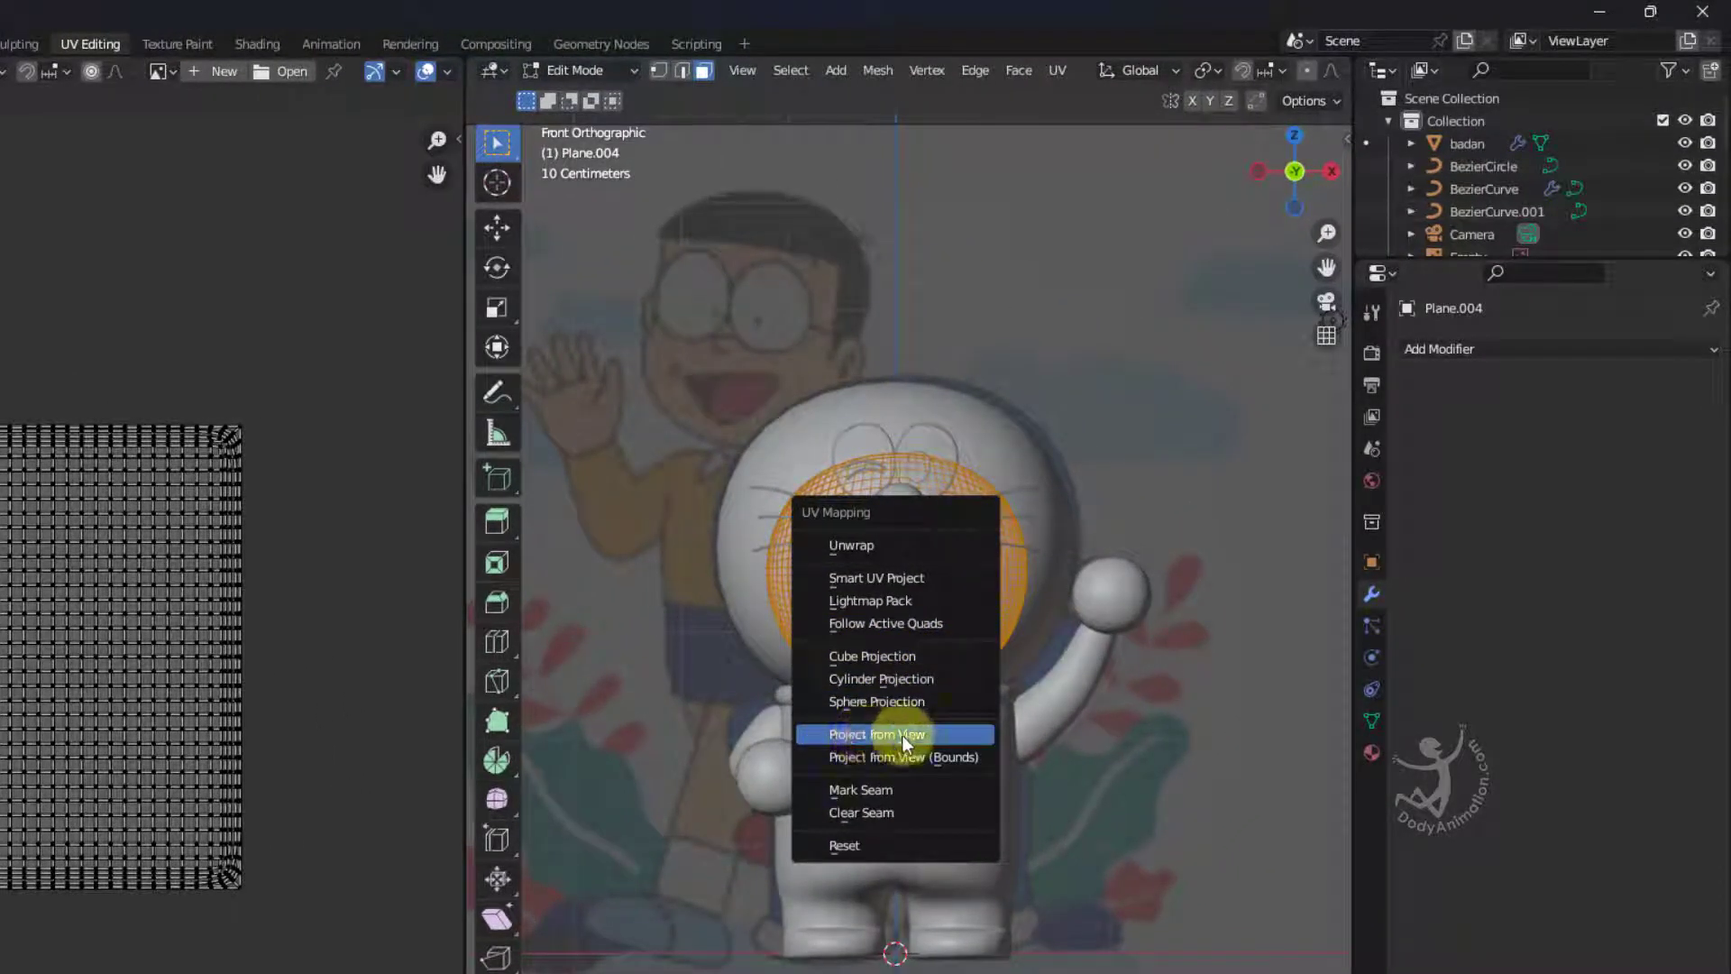
left_click(902, 734)
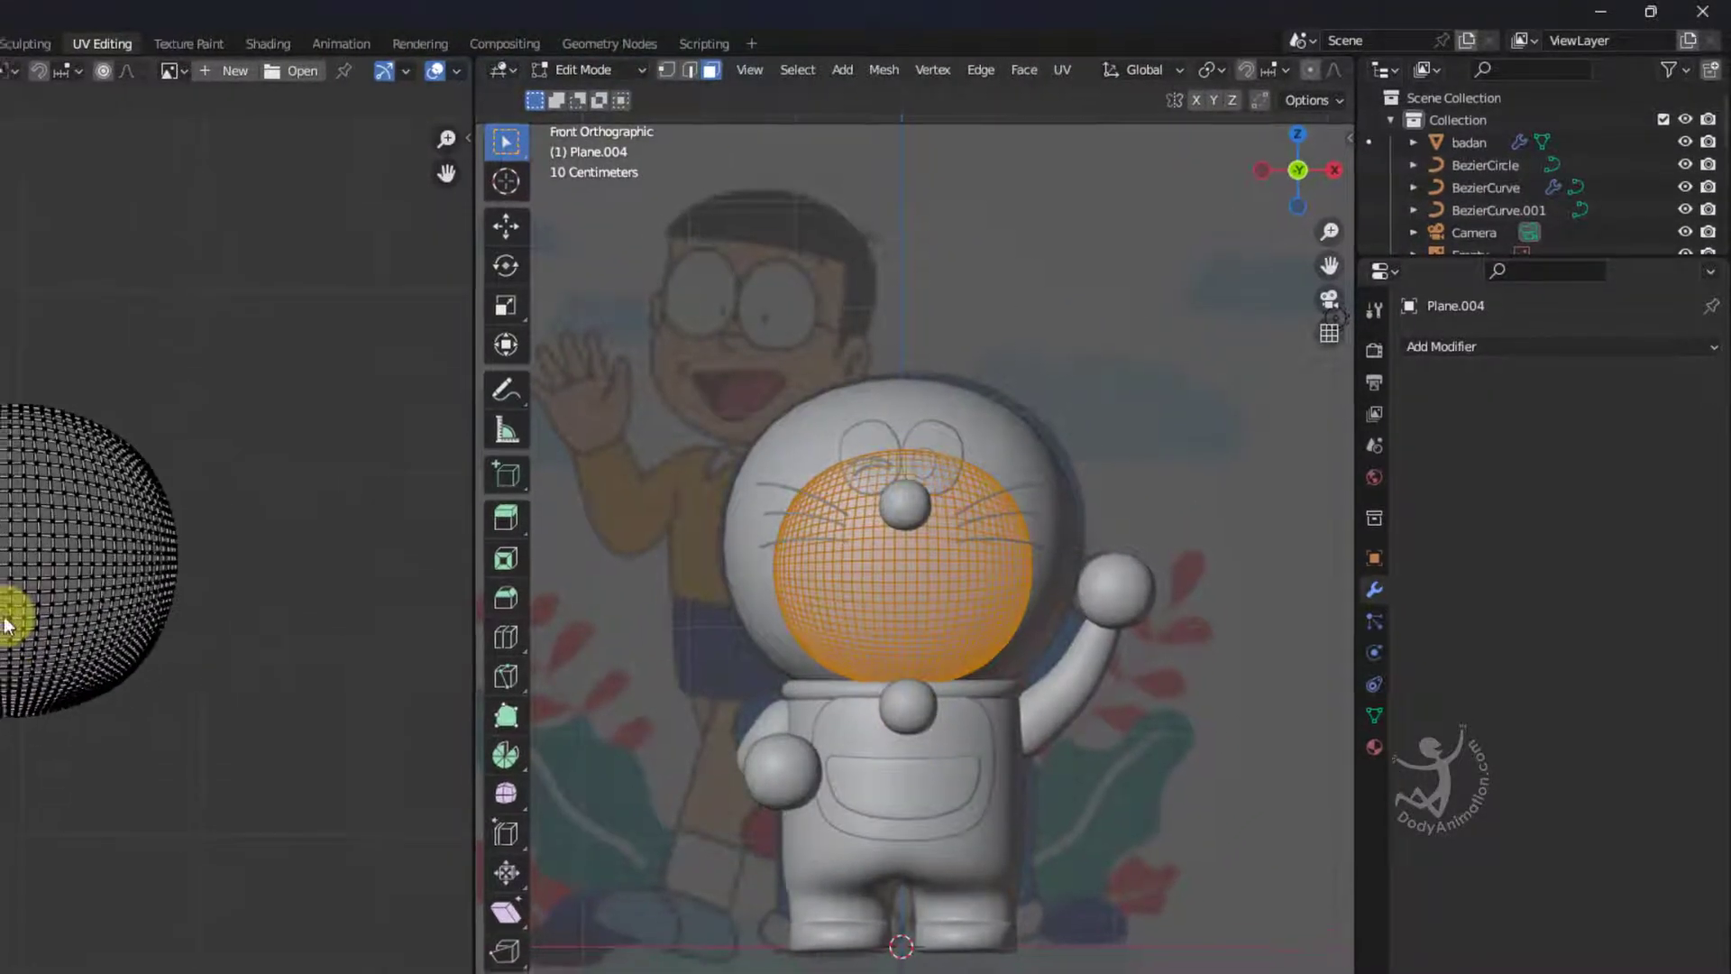
Scale up all of the face patch's UVs and centre them so they nearly fill the UV square.
scroll(6, 622, "down", 4)
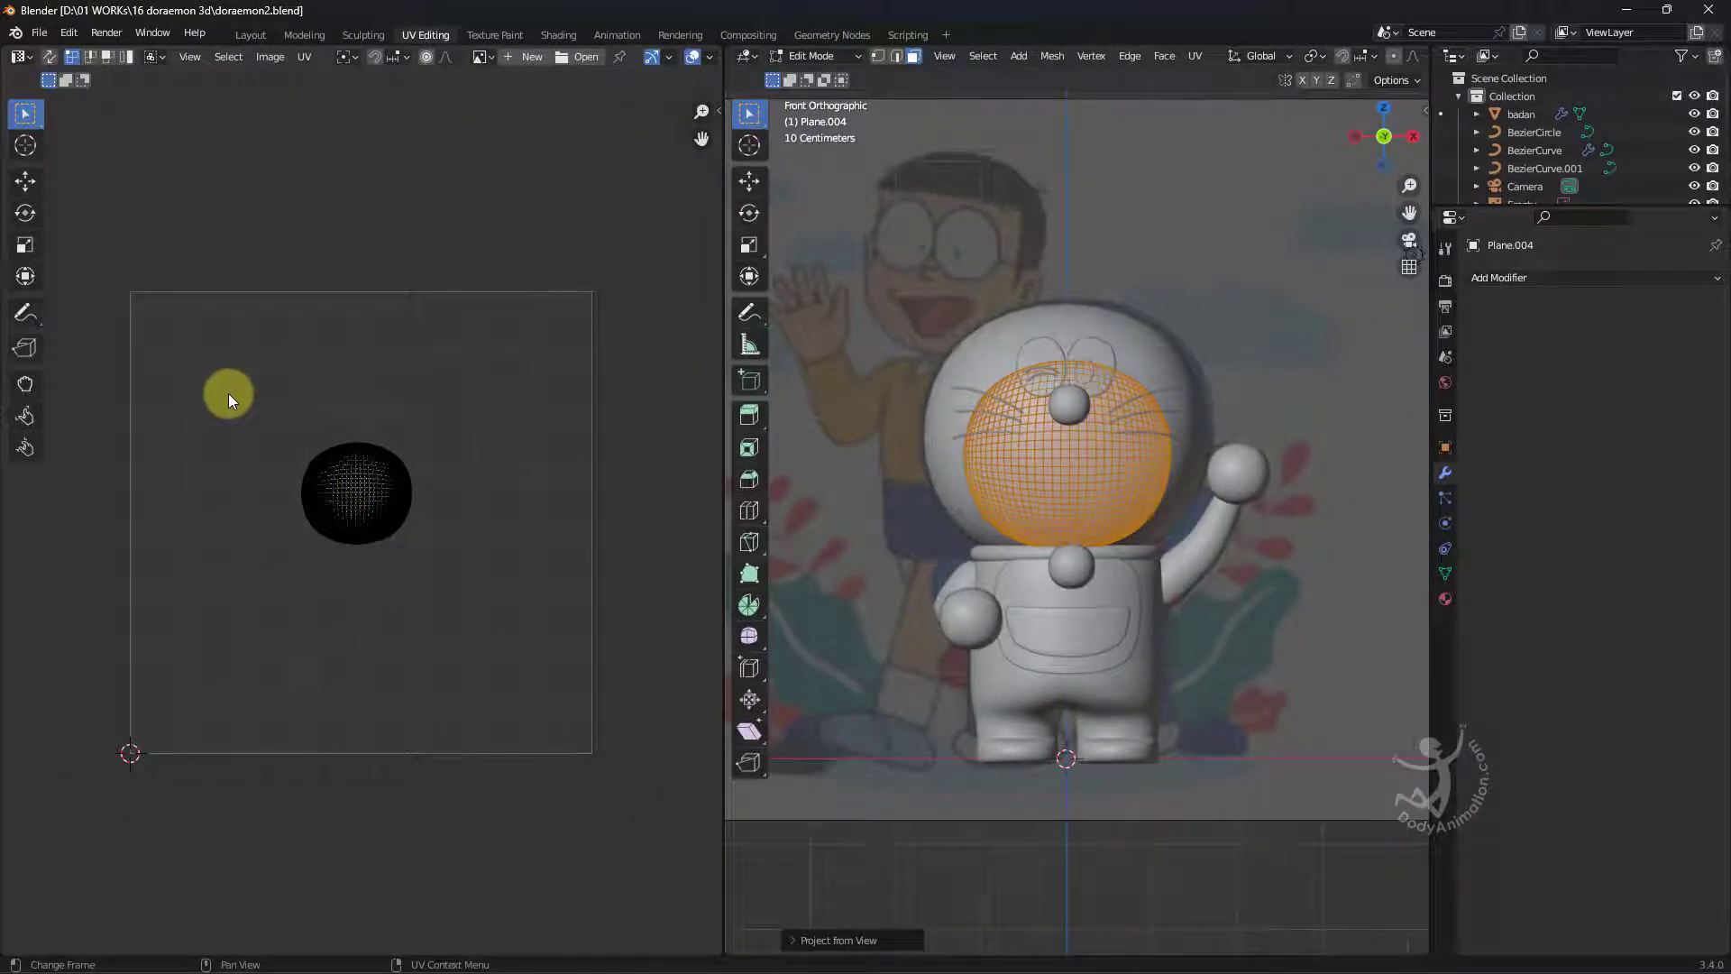
left_click_drag(229, 394, 503, 622)
key("a")
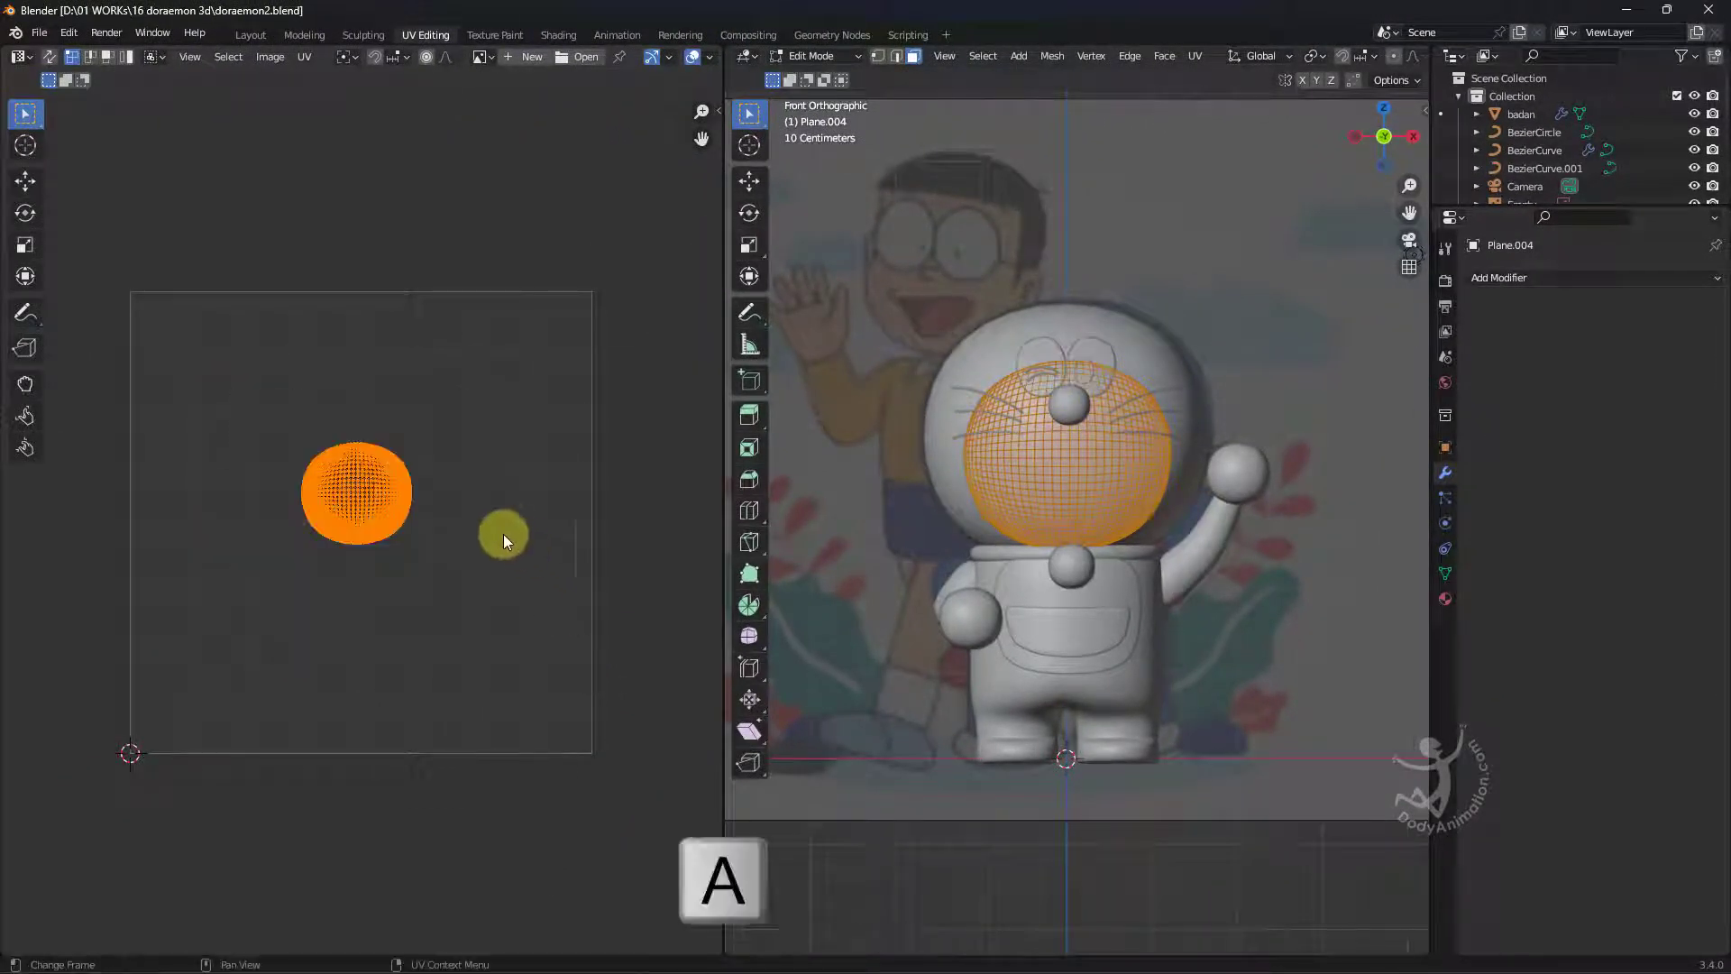
key("s")
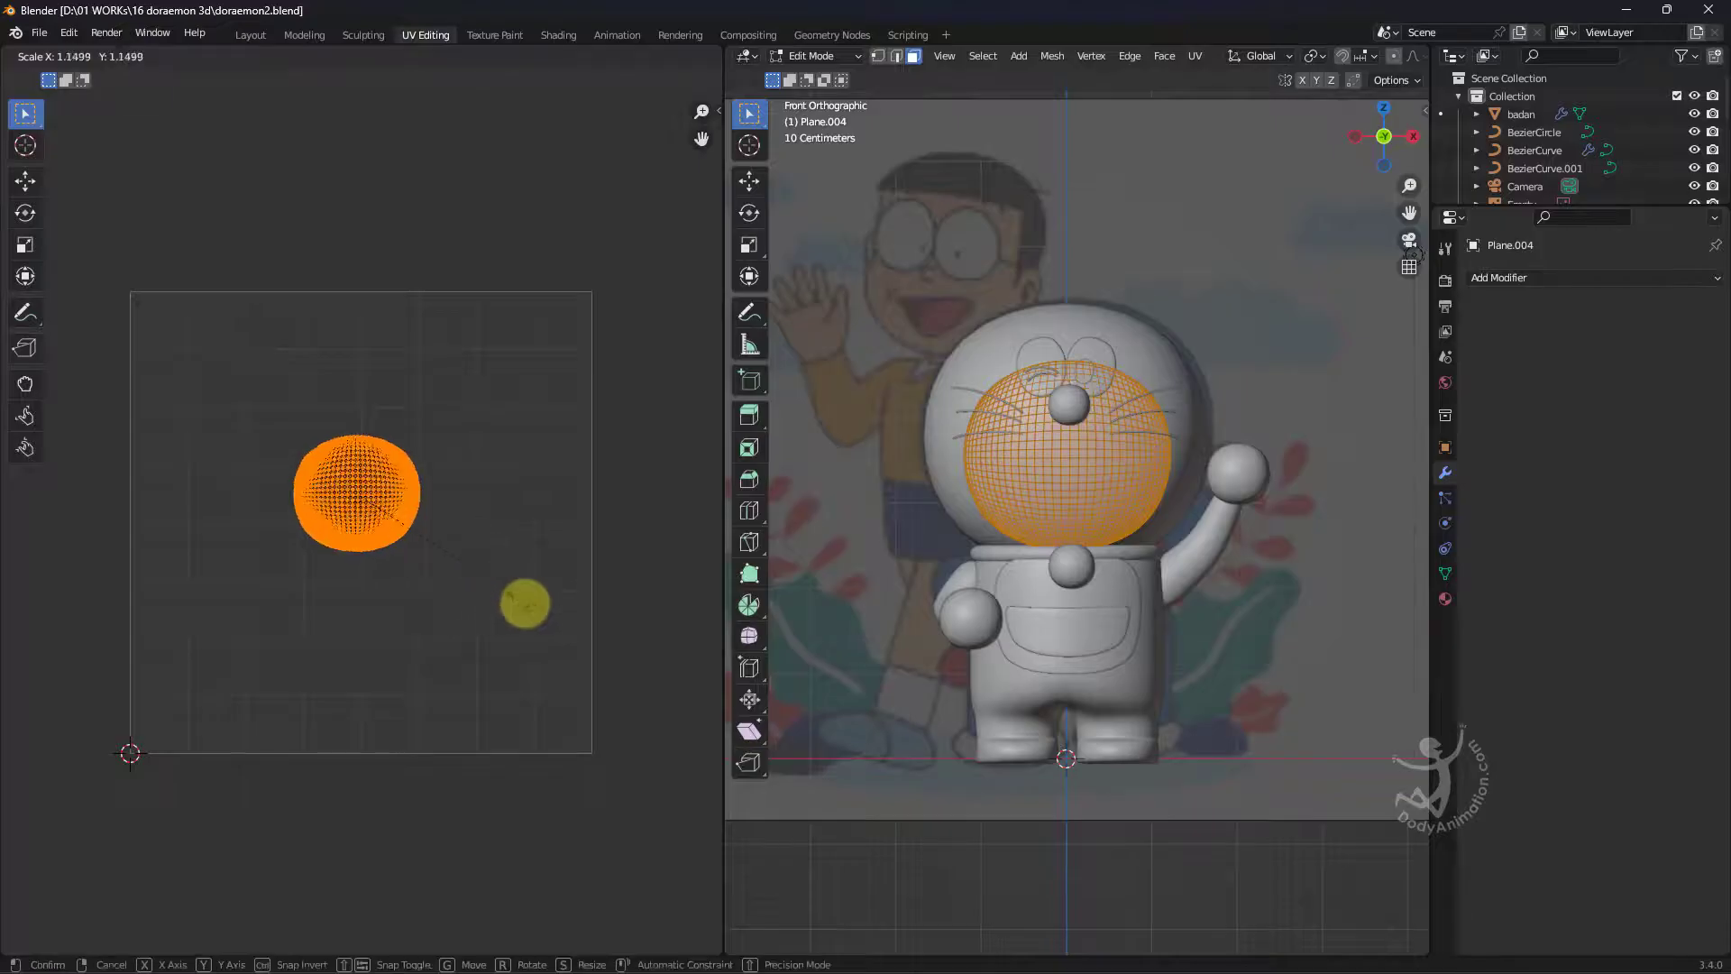
left_click(247, 746)
key("g")
left_click(405, 596)
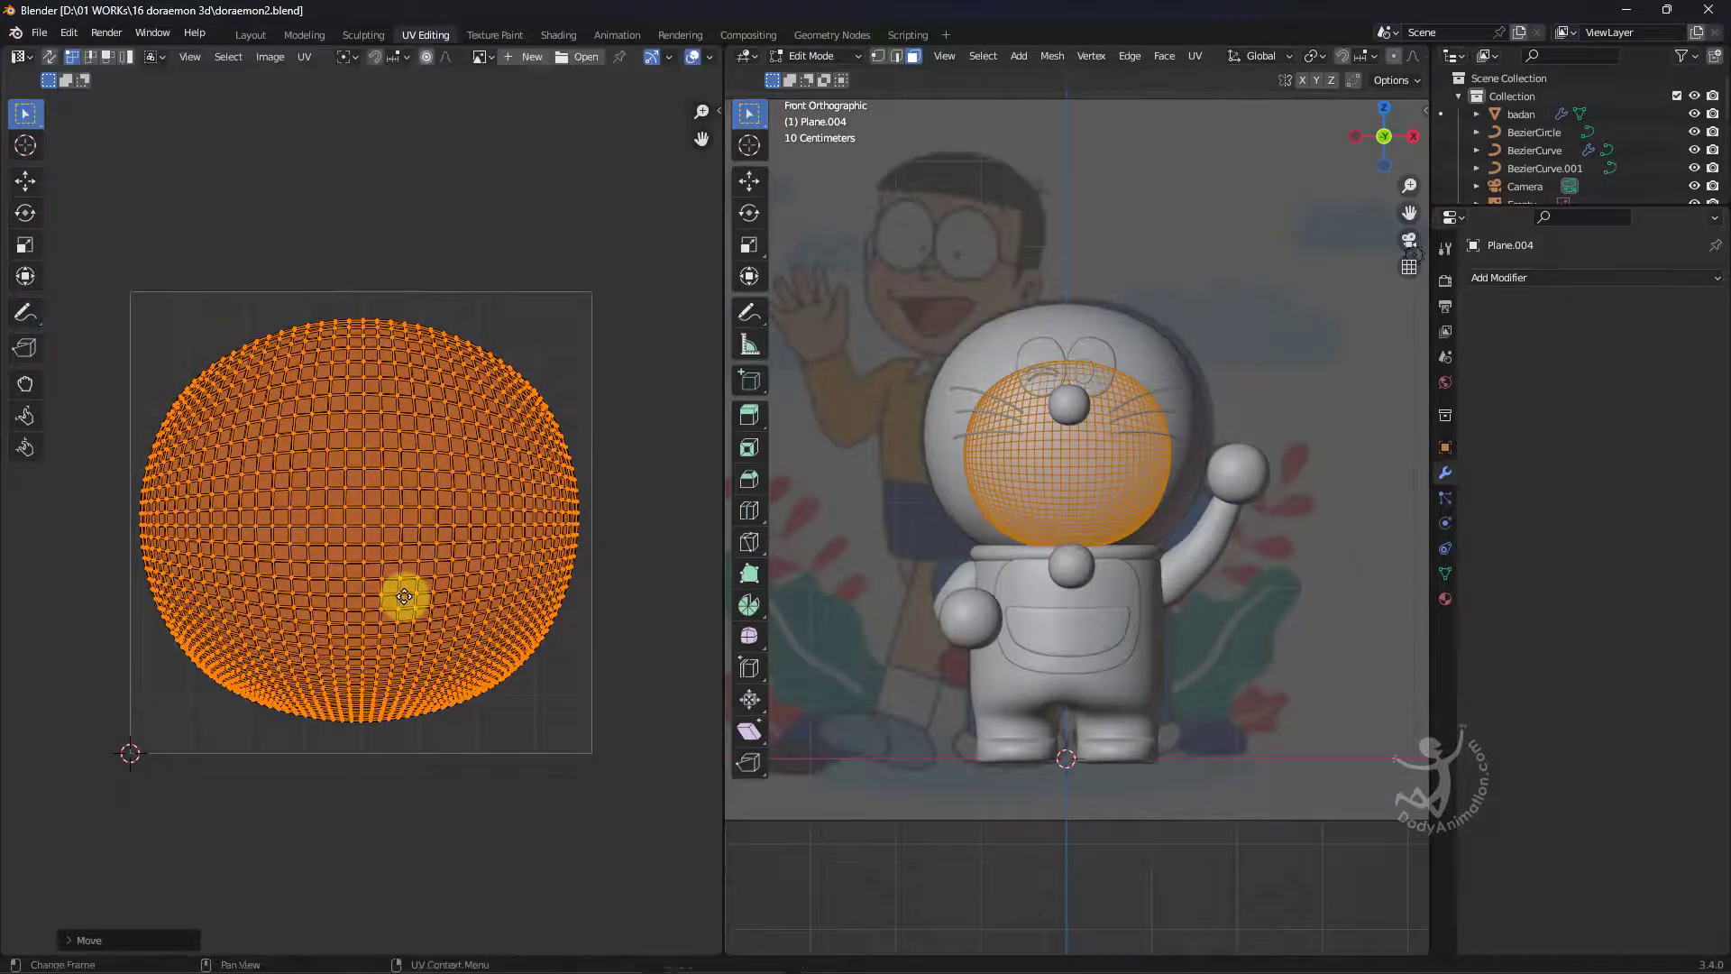
key("s")
left_click(636, 607)
key("g")
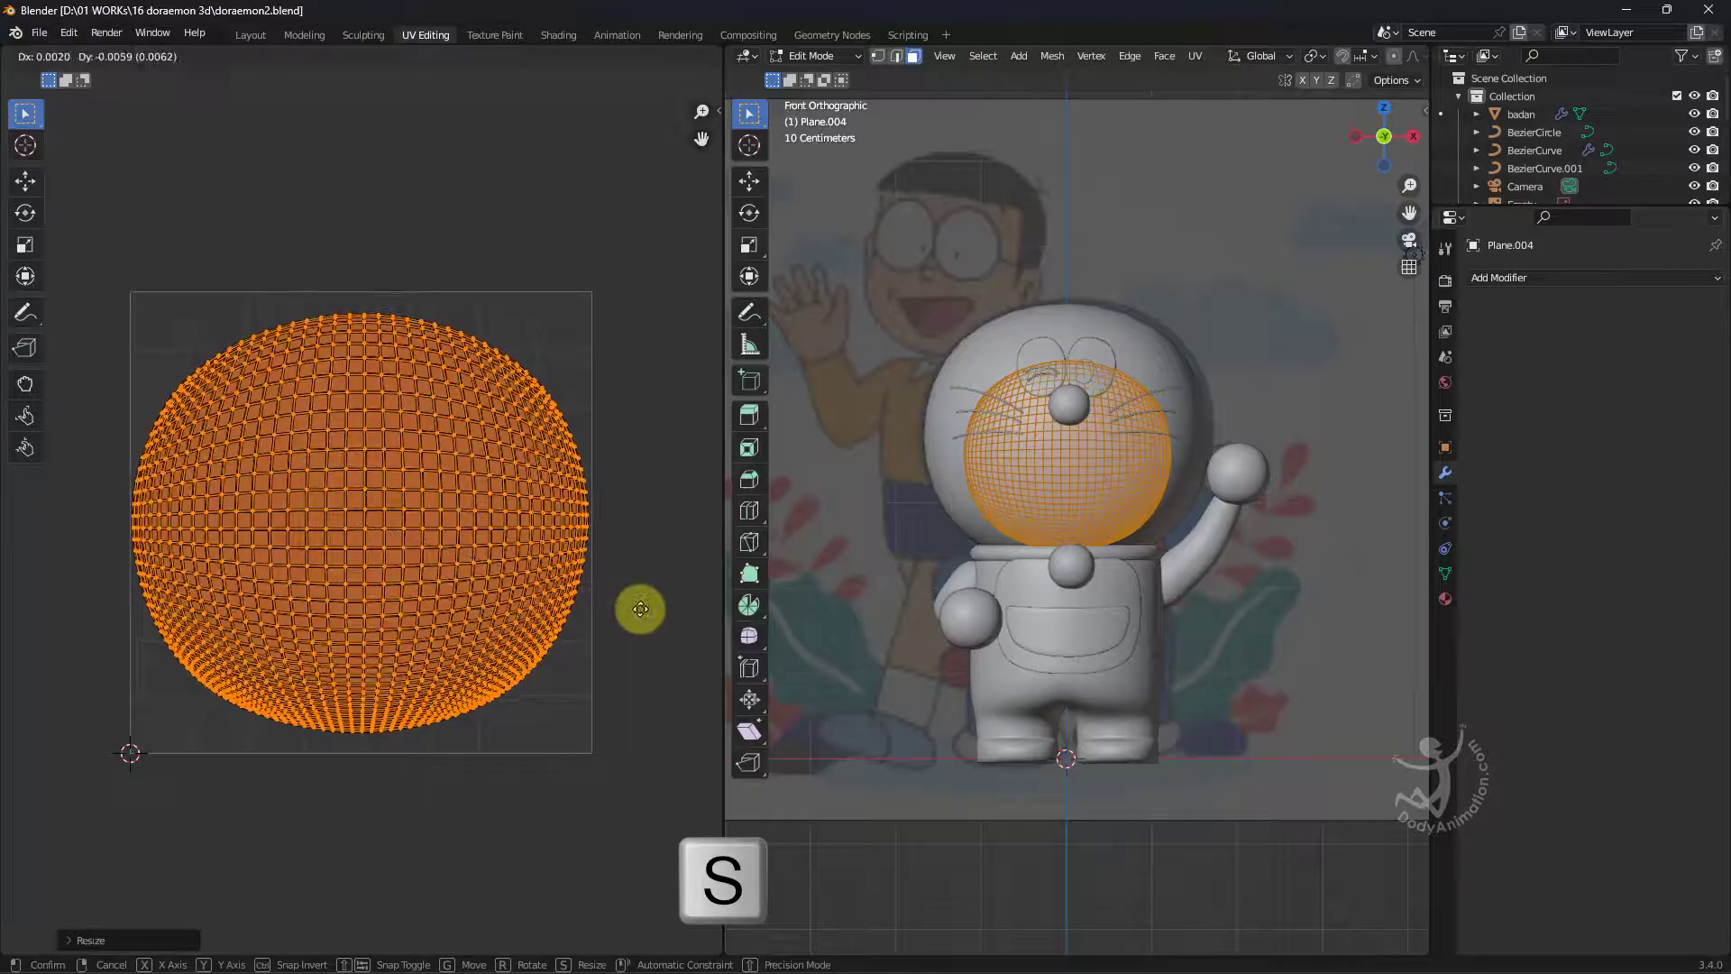
left_click(641, 611)
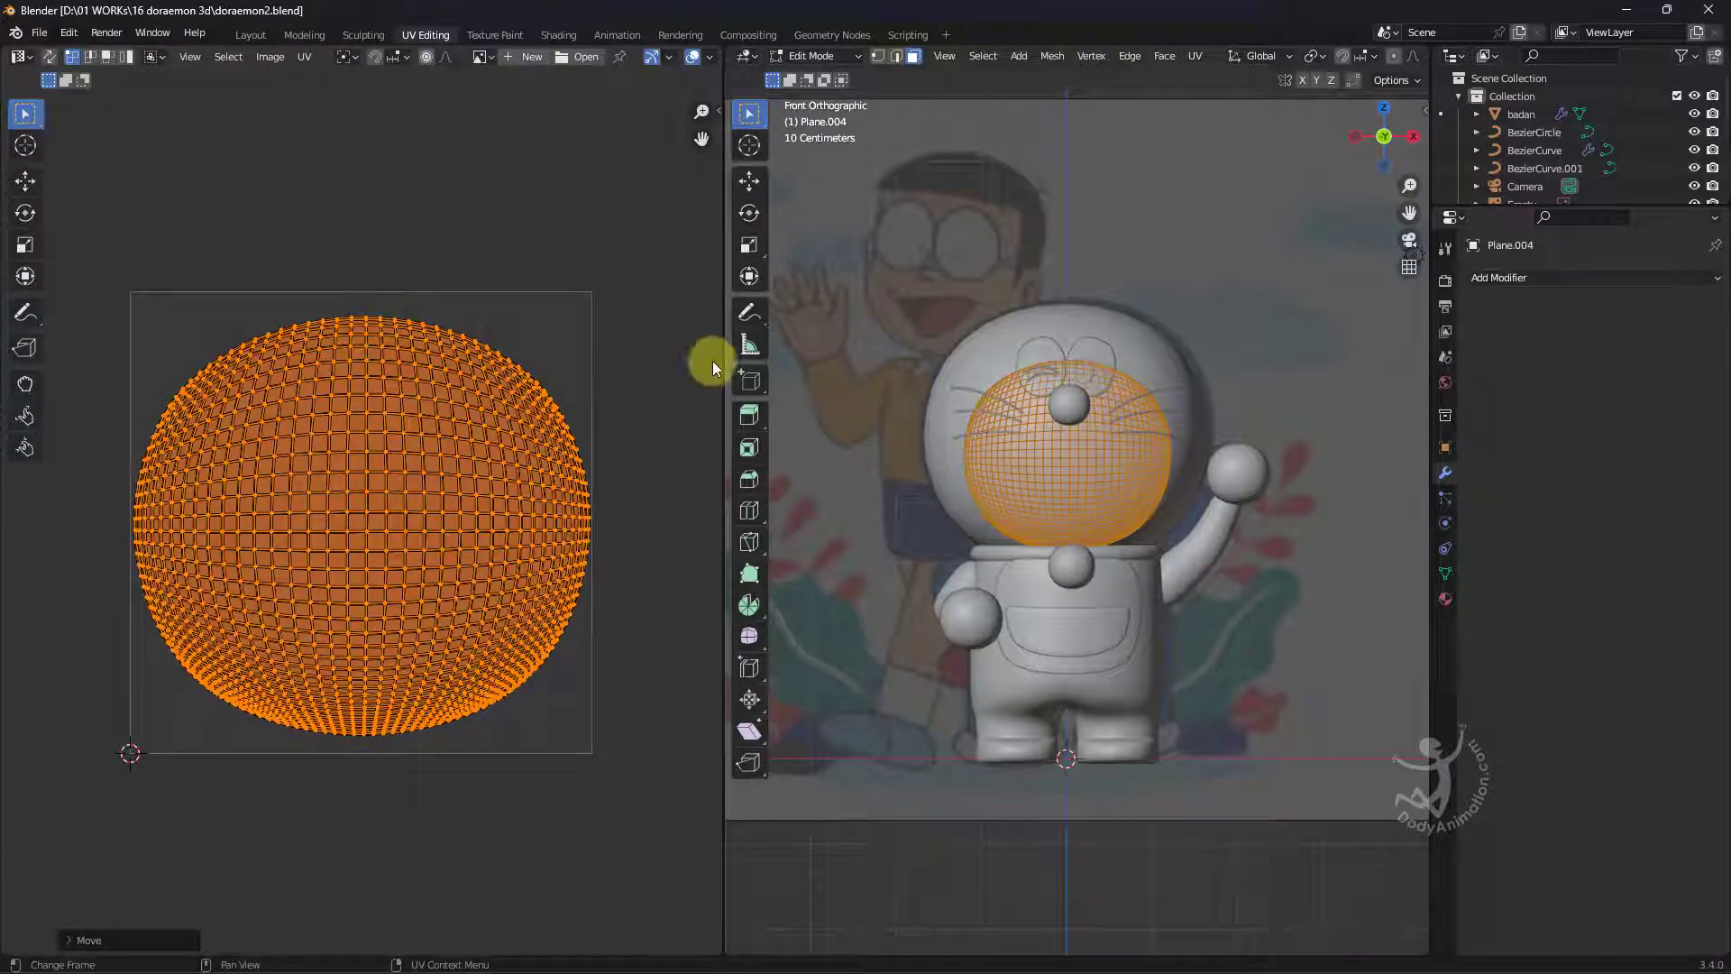
In the Texture Paint workspace, save the mouth texture image as tekstur mulut.png in D:\01 WORKs\16 doraemon 3d.
left_click(497, 36)
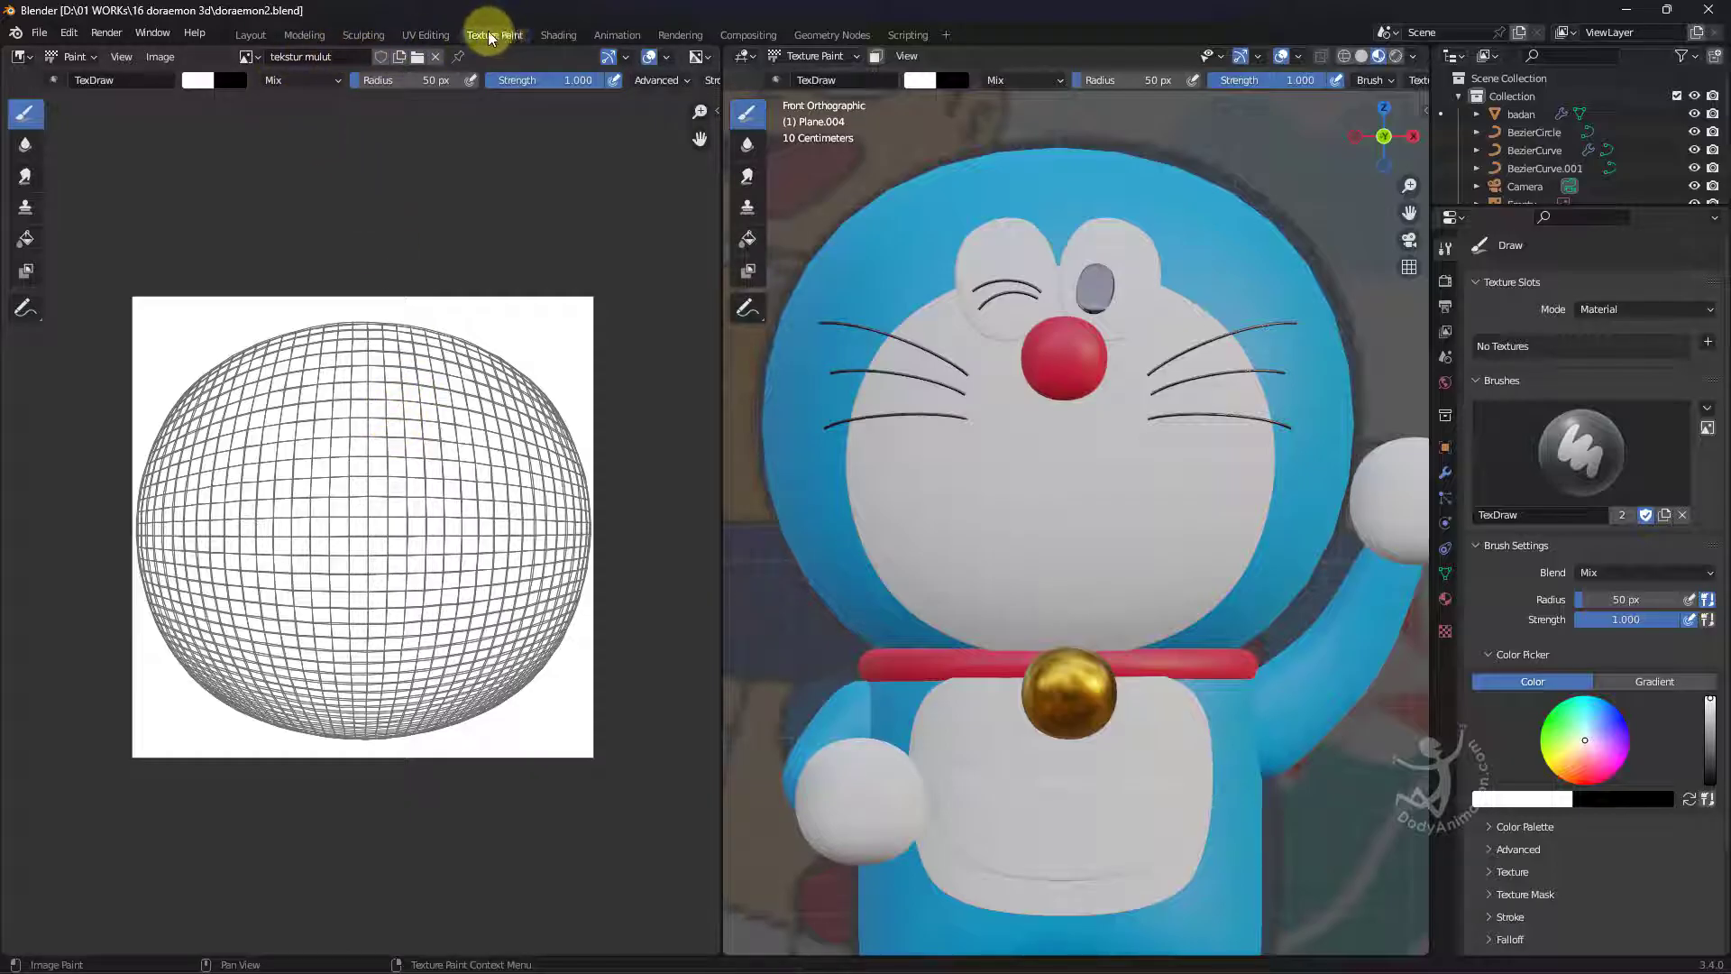
left_click(162, 62)
left_click(191, 200)
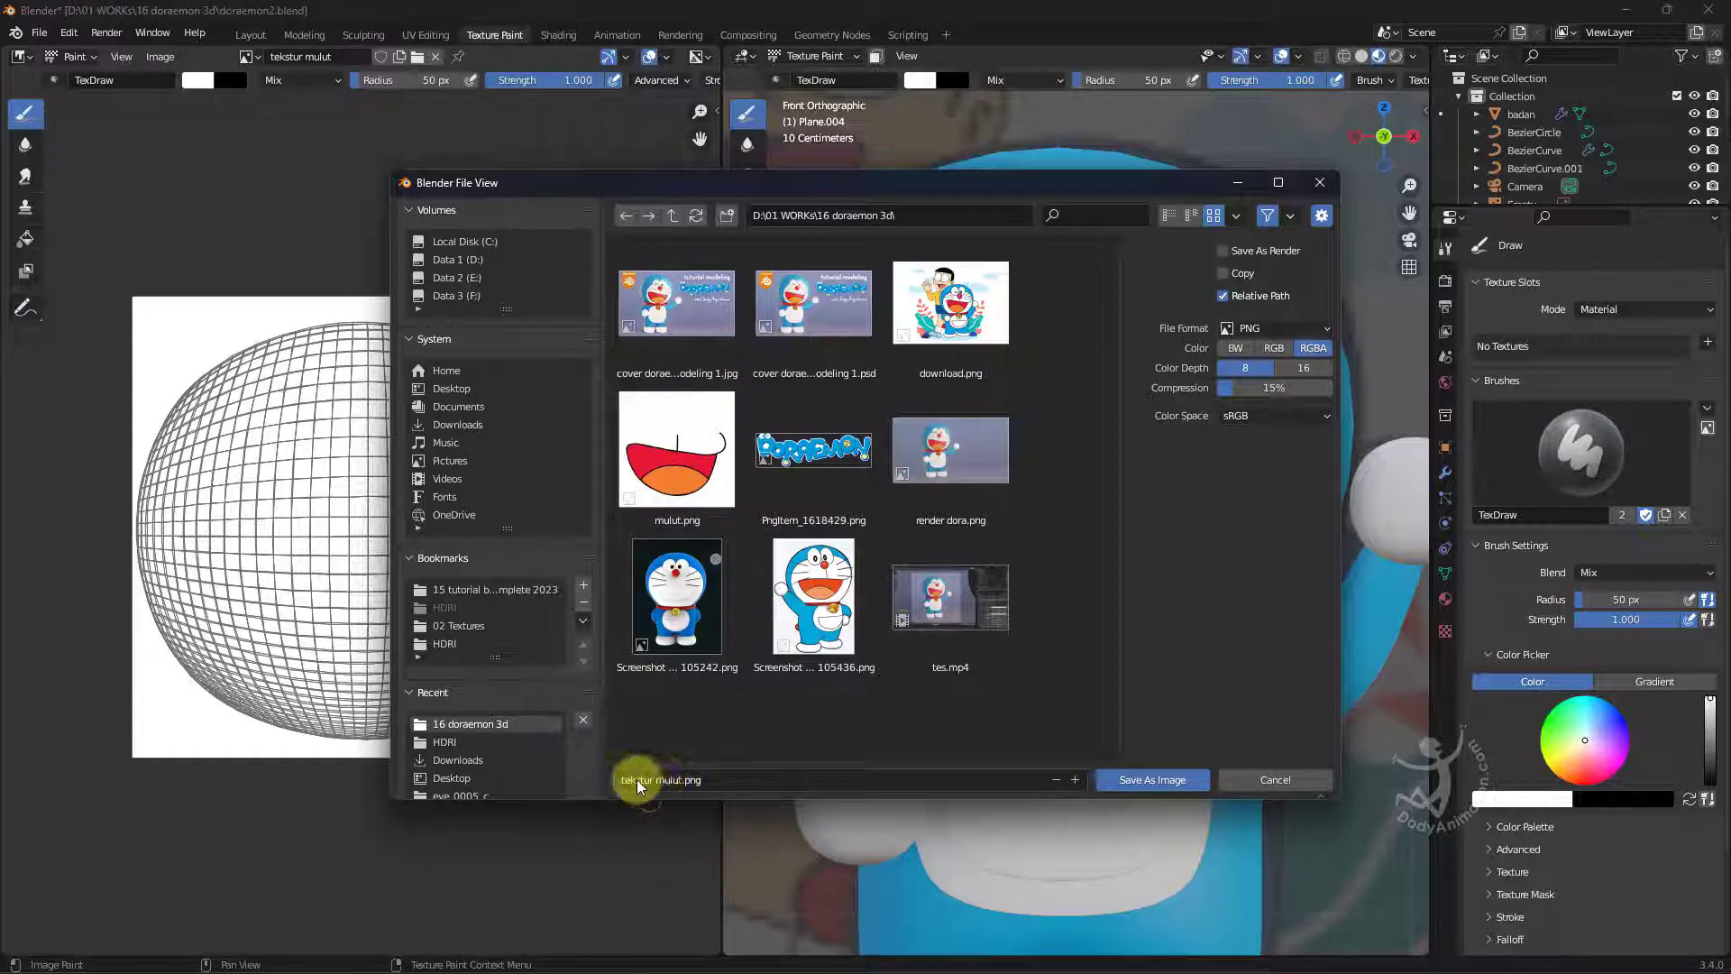
left_click(1138, 781)
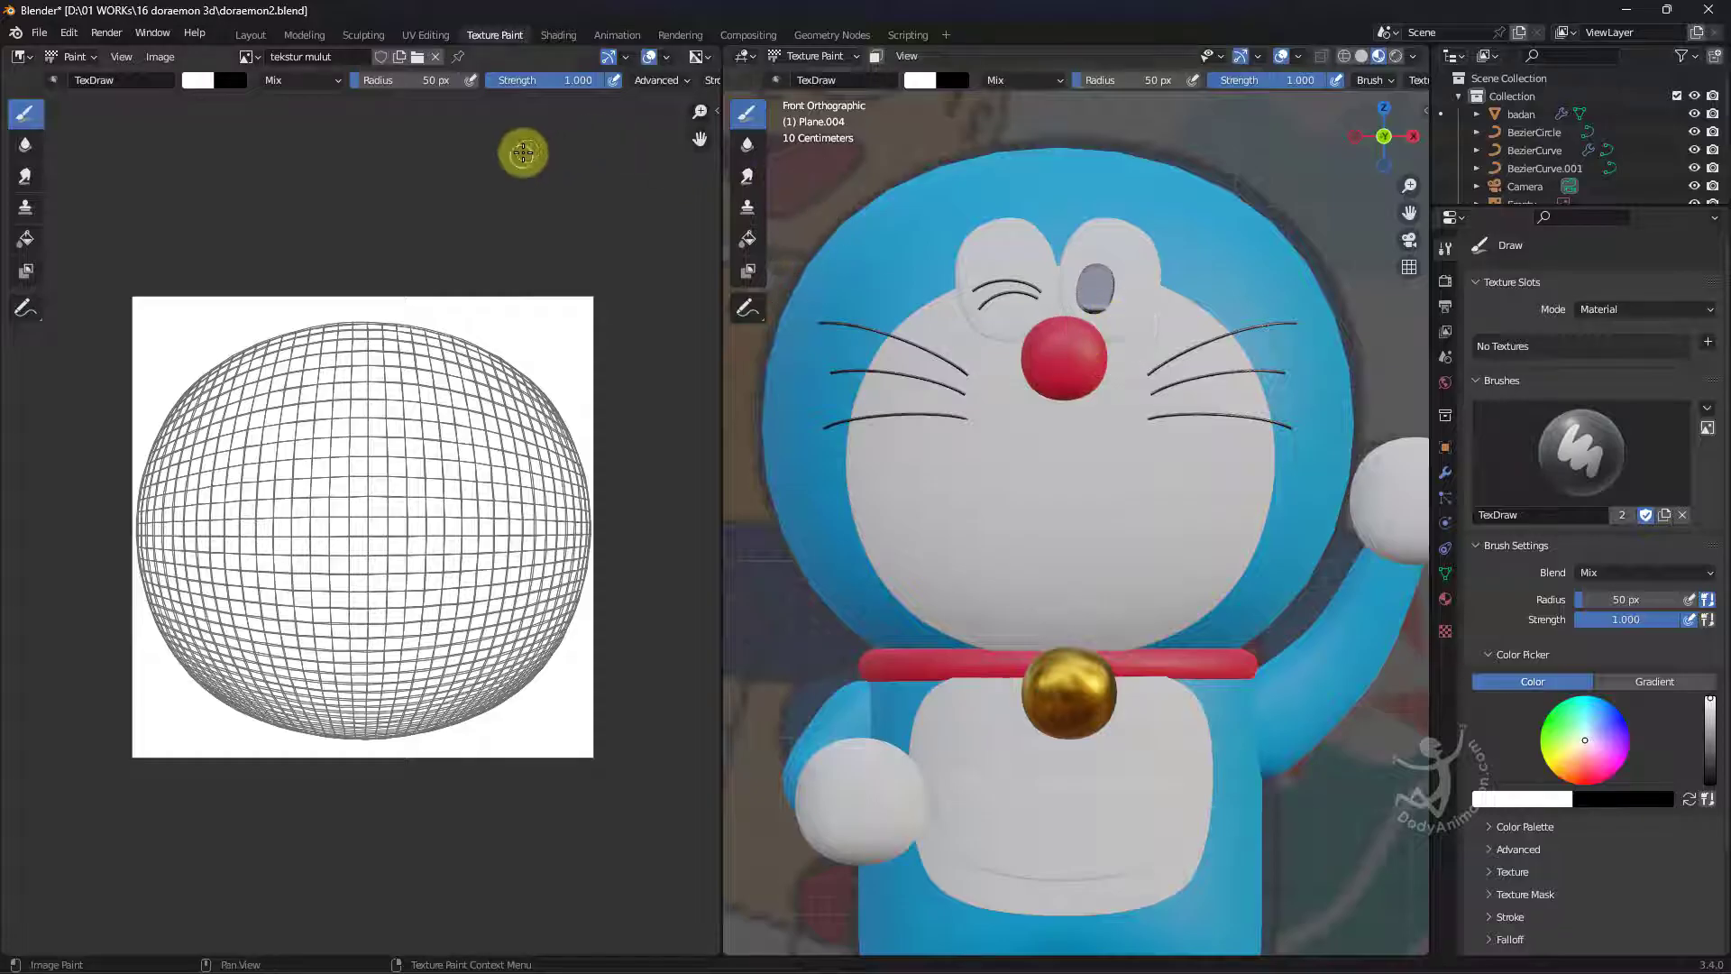
Open the Shading workspace and frame Doraemon's face from the front in Material Preview shading.
left_click(558, 35)
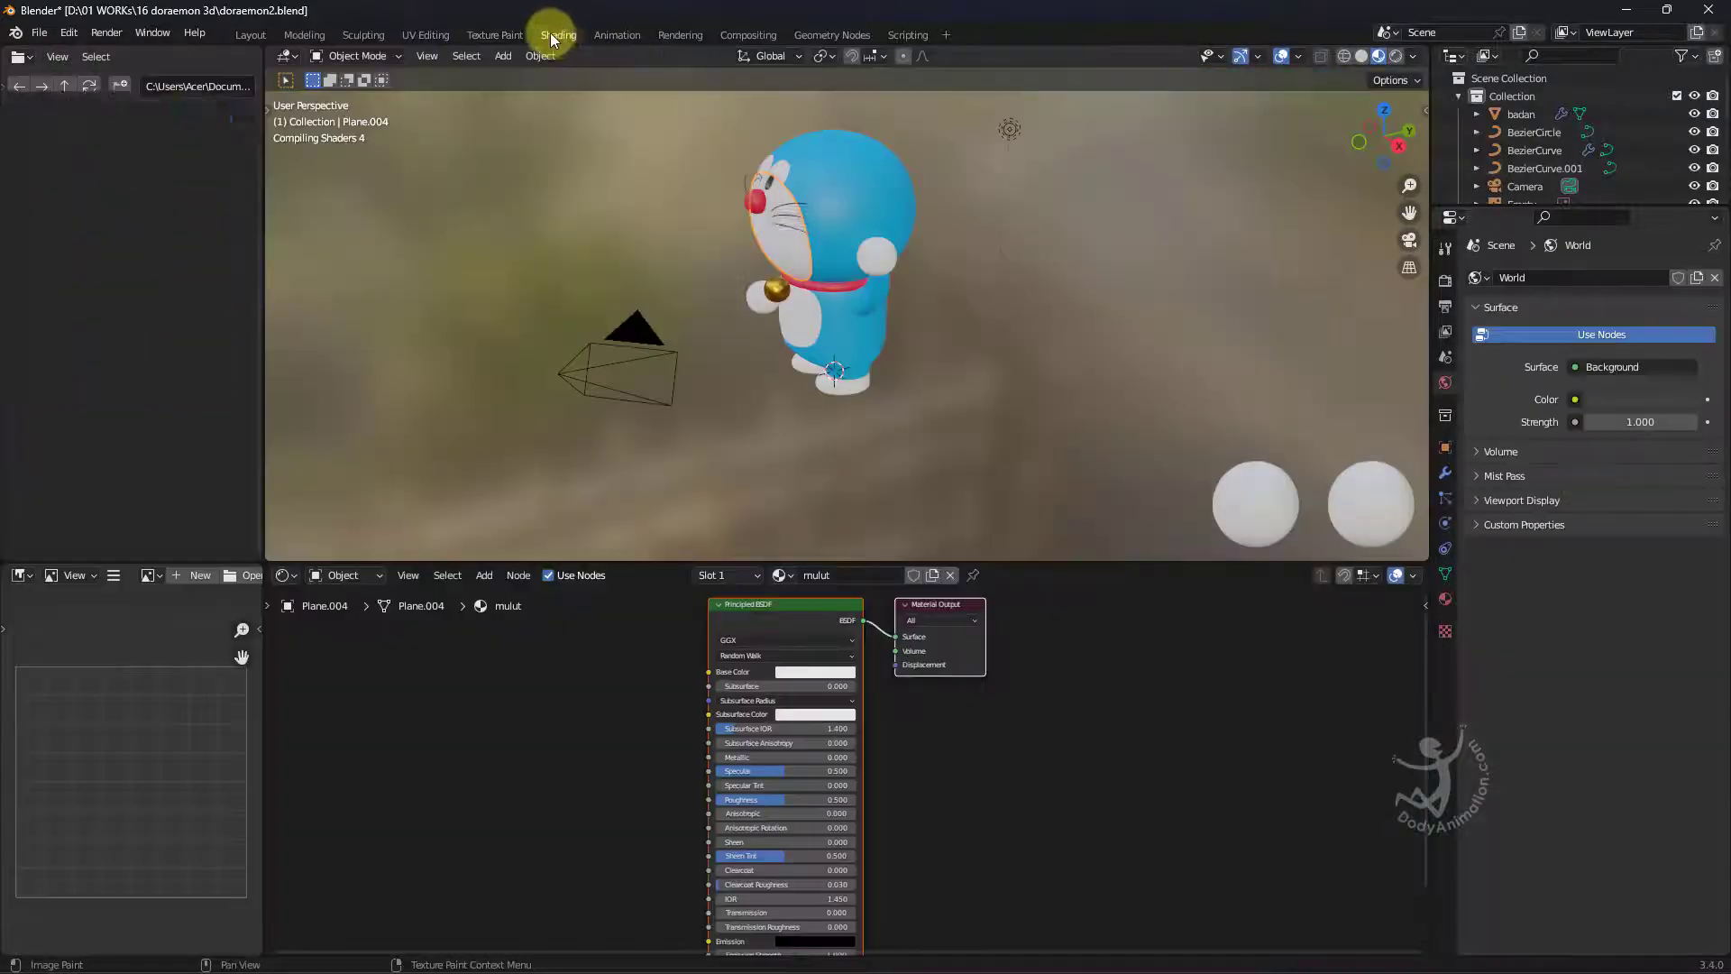
middle_click_drag(799, 291, 871, 387)
scroll(889, 285, "up", 4)
middle_click_drag(911, 351, 956, 305)
scroll(868, 327, "up", 3)
scroll(990, 306, "down", 1)
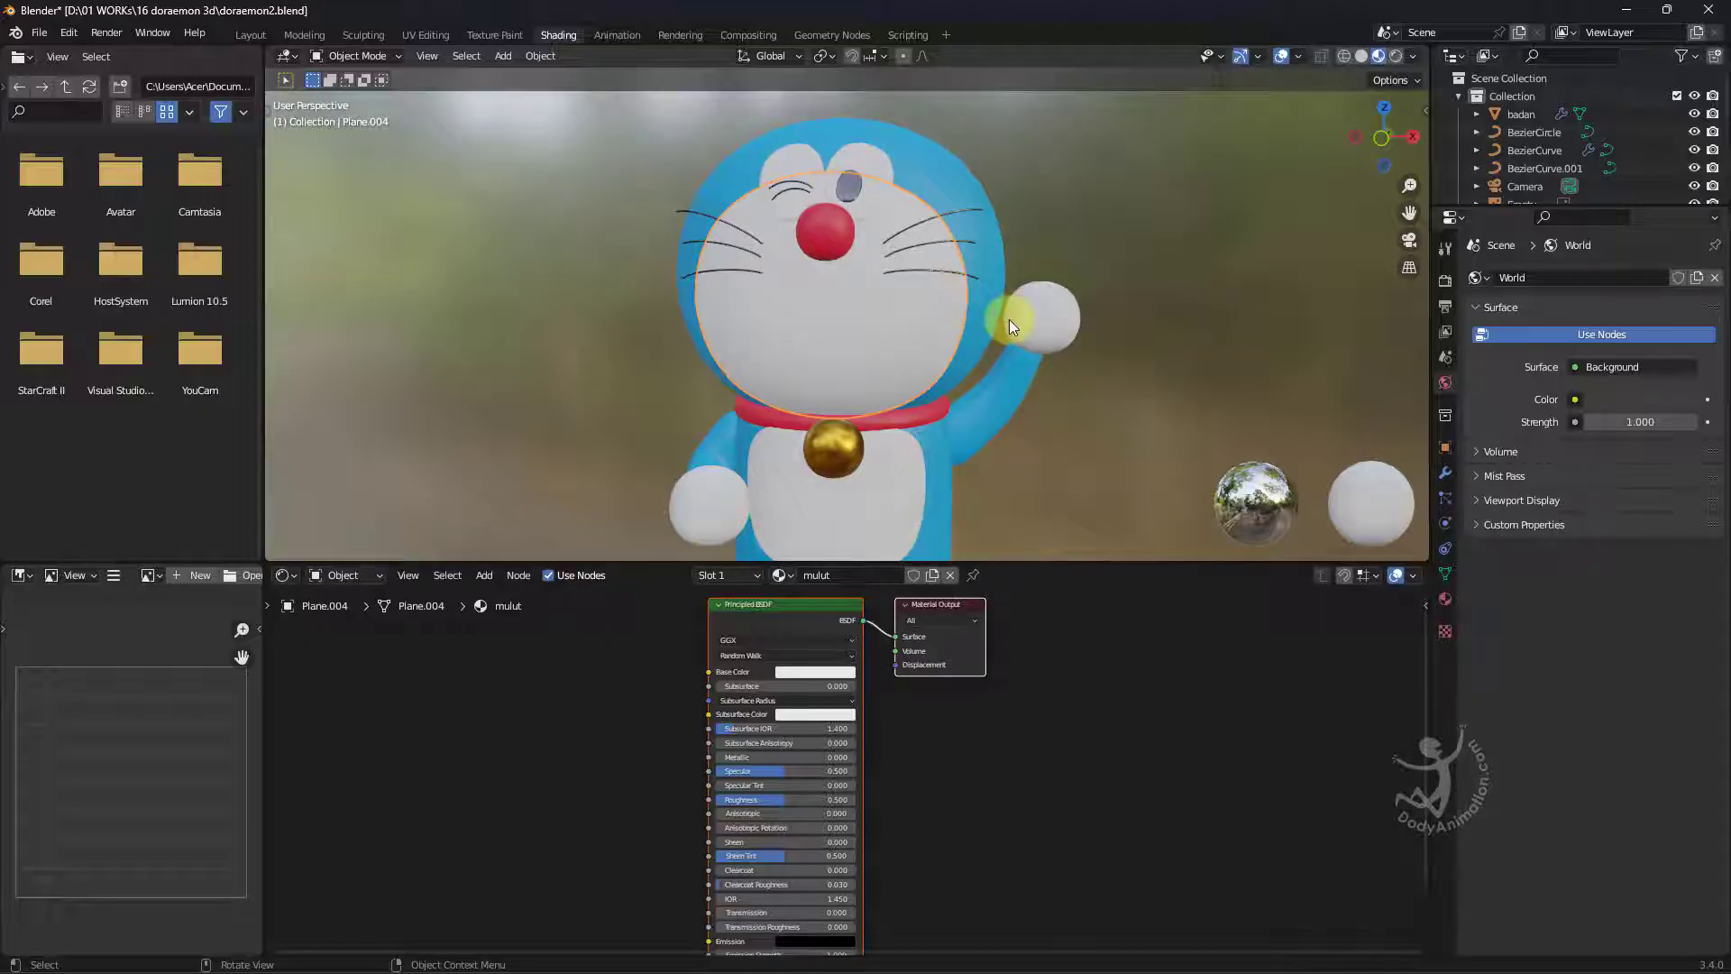
middle_click_drag(874, 417, 895, 384)
middle_click_drag(937, 323, 929, 343)
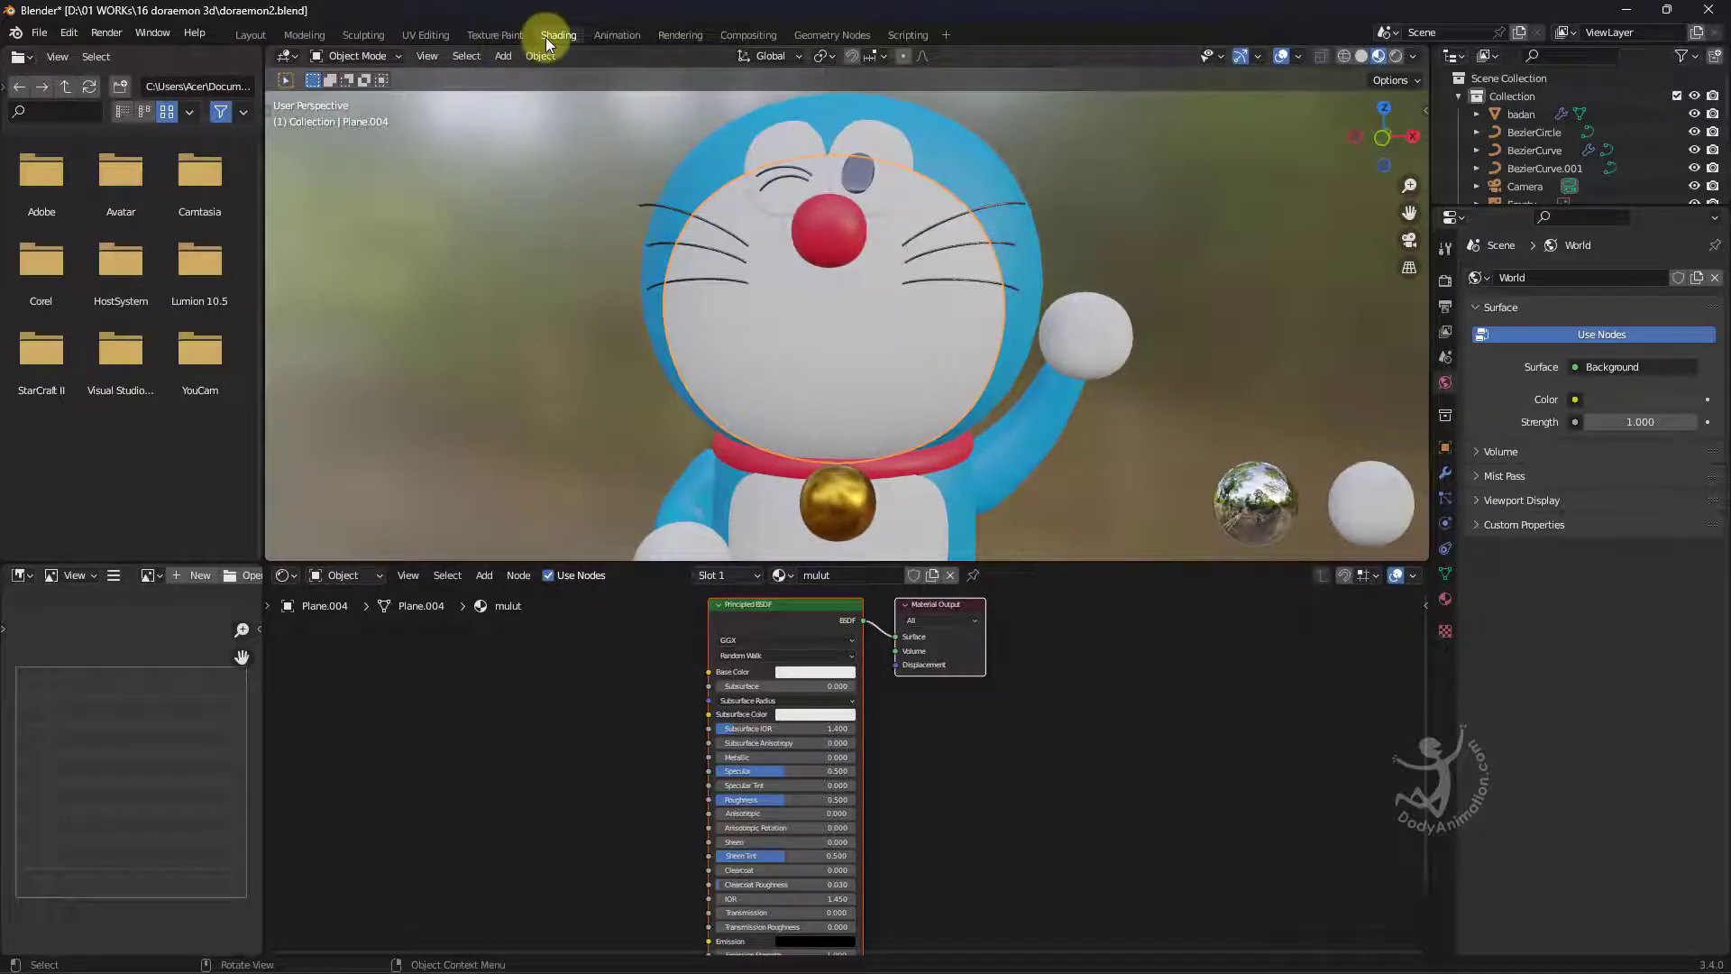
mouse_move(871, 407)
middle_mouse_down()
mouse_move(858, 425)
mouse_move(870, 399)
middle_mouse_up()
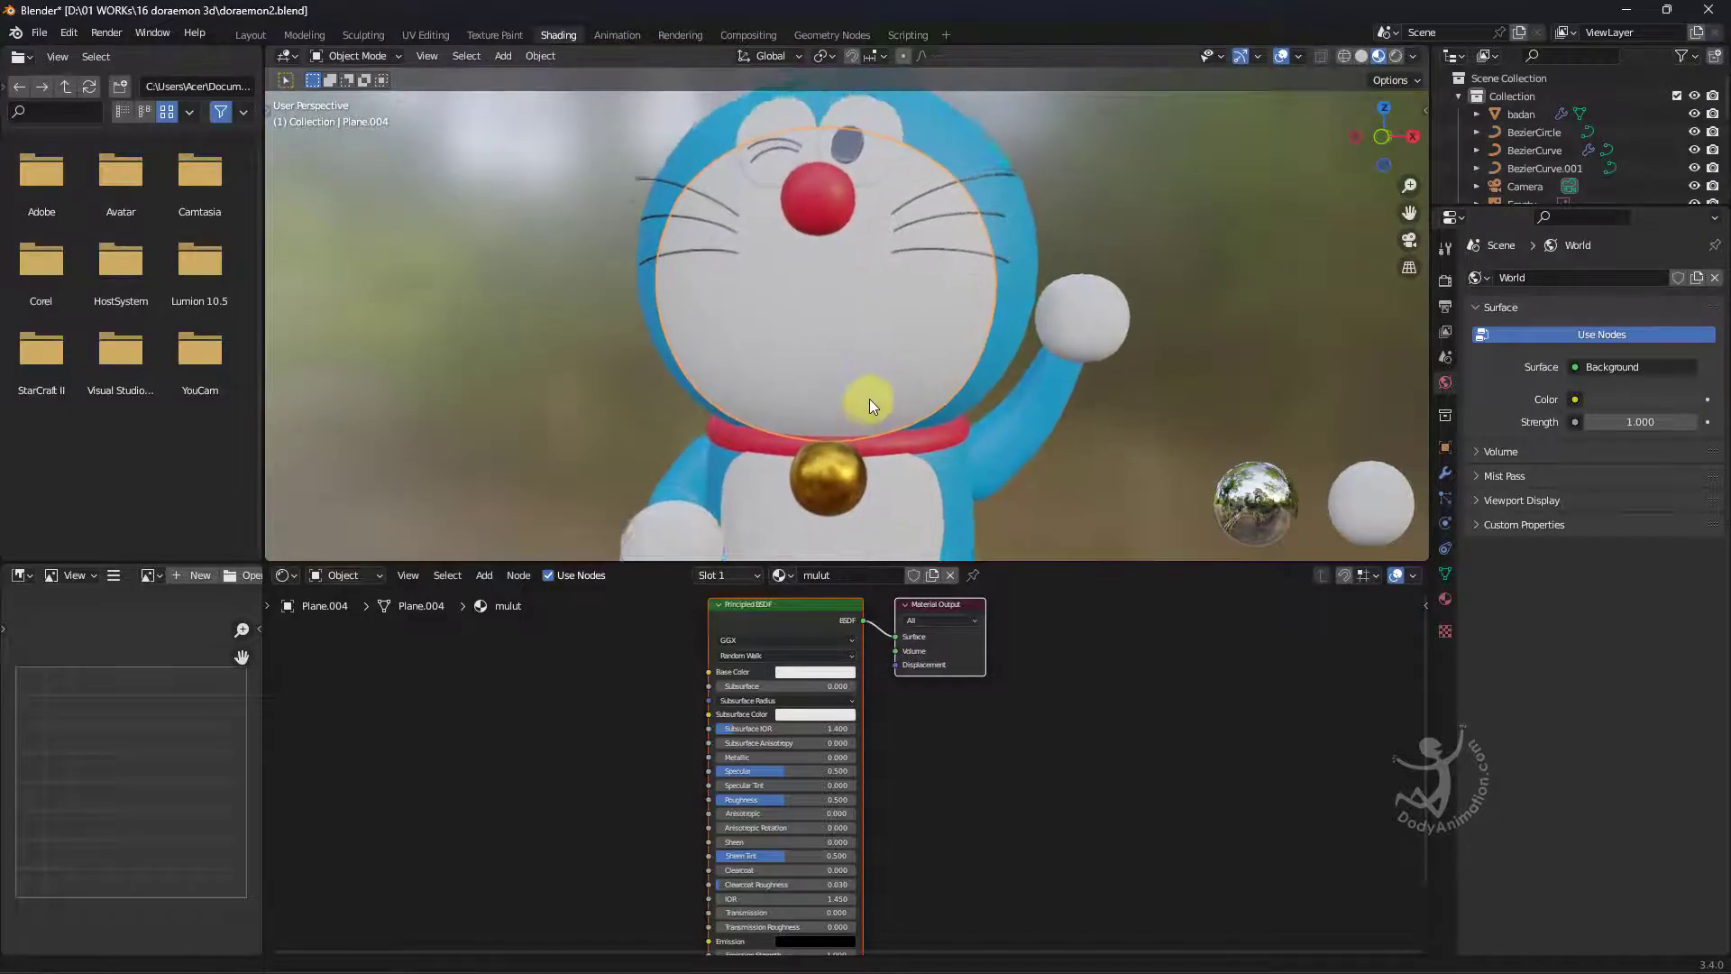
scroll(869, 398, "up", 5)
left_click(1361, 54)
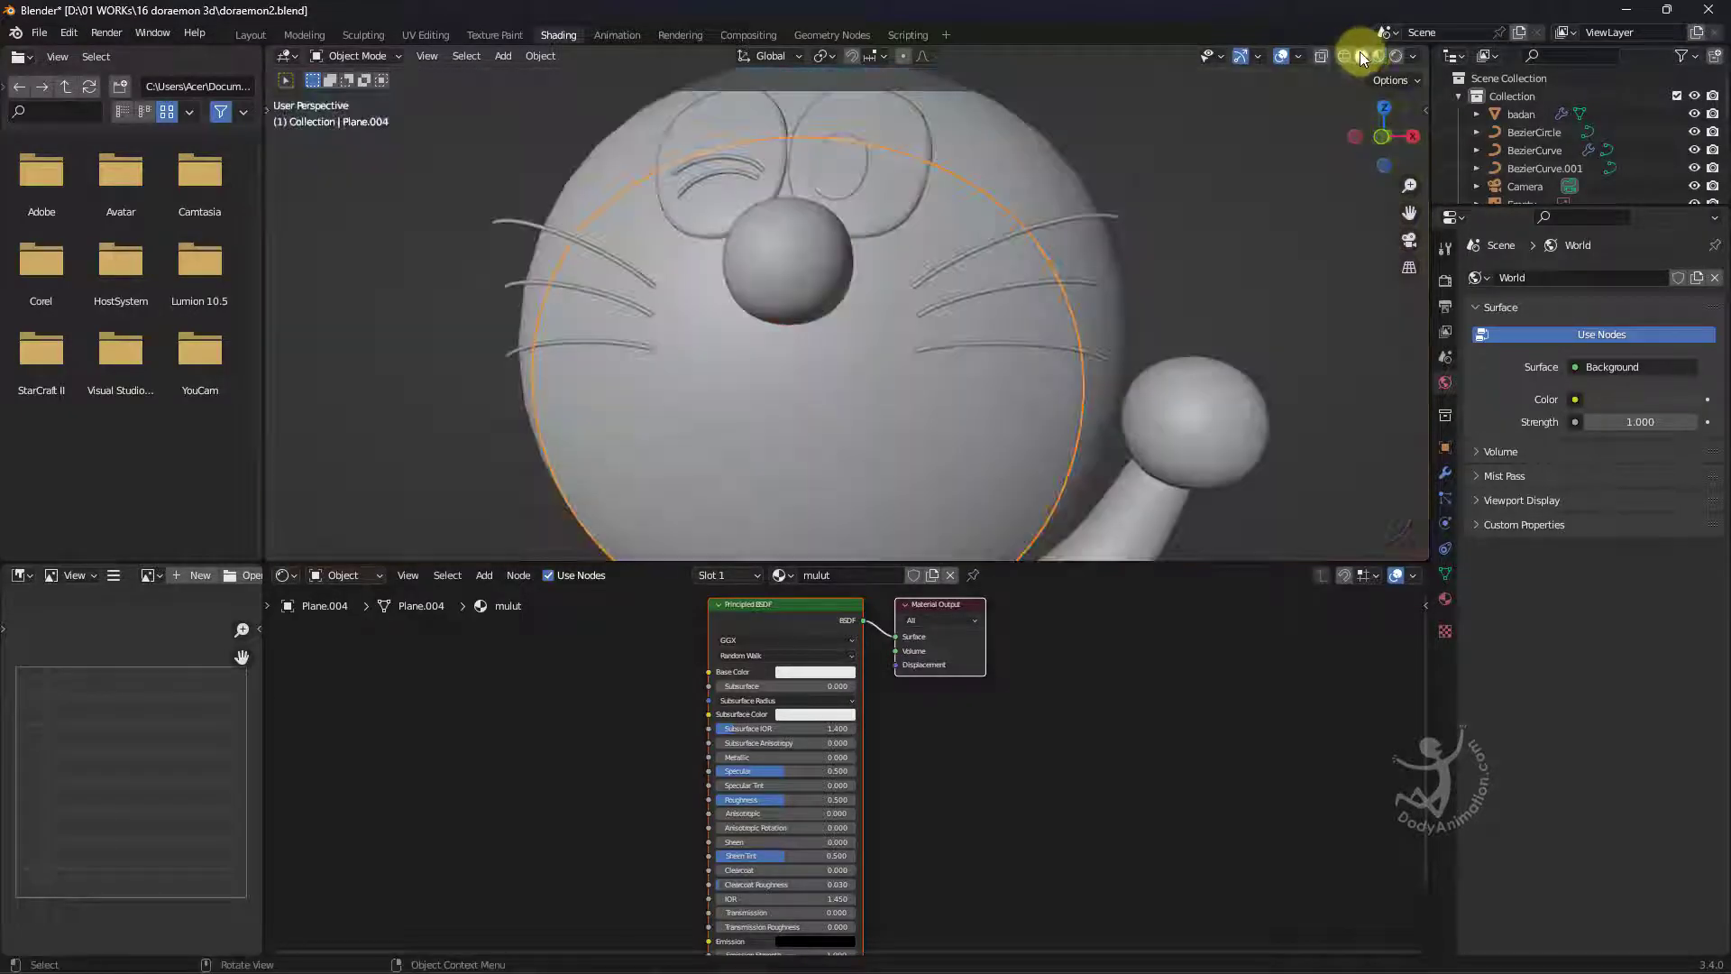
left_click(1377, 56)
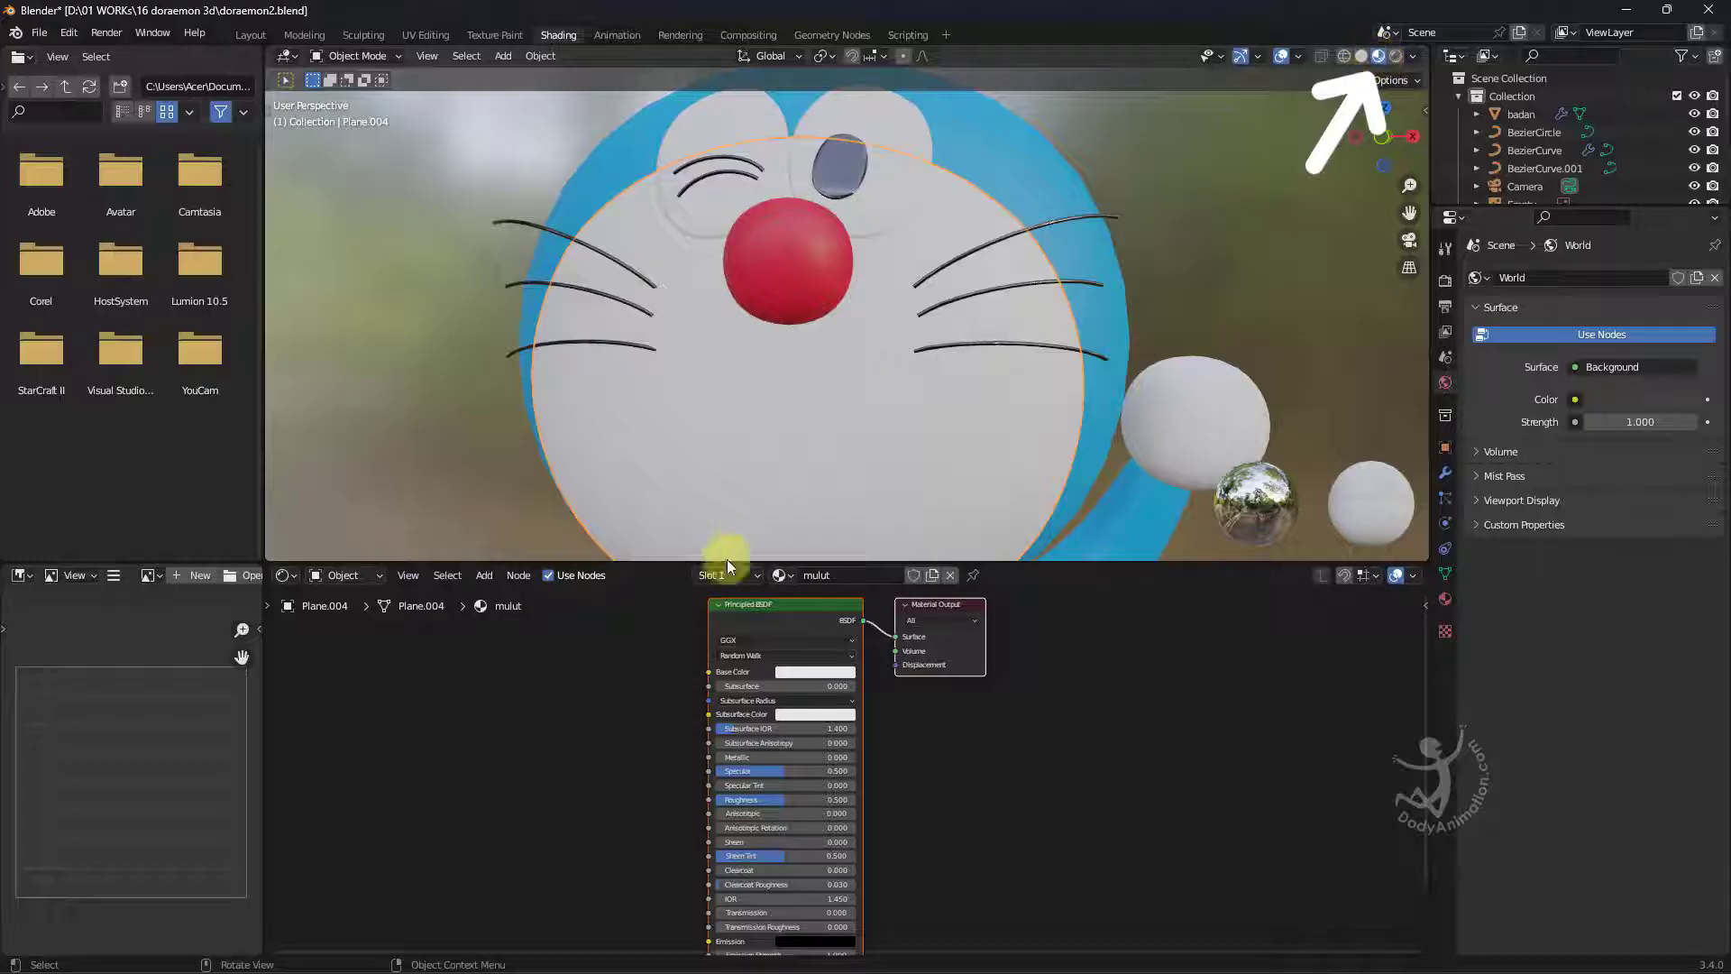
Widen the Shading workspace's file browser and browse to the D:\01 WORKs\16 doraemon 3d folder.
scroll(725, 787, "up", 2)
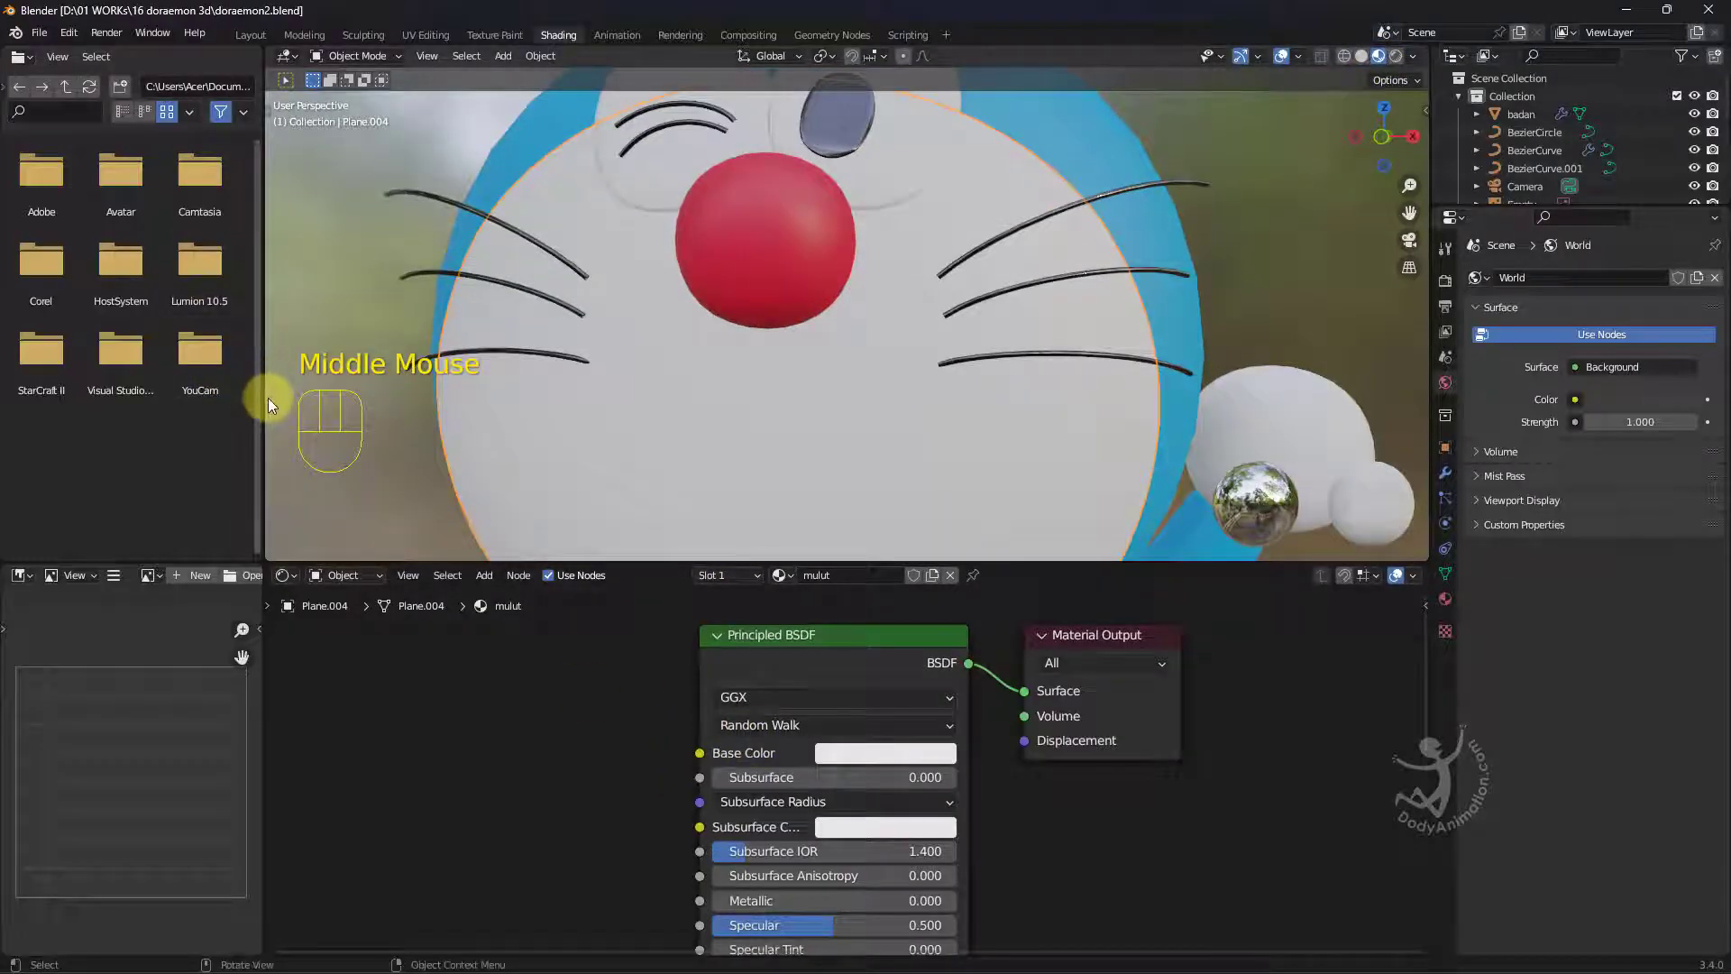
left_click_drag(268, 398, 404, 398)
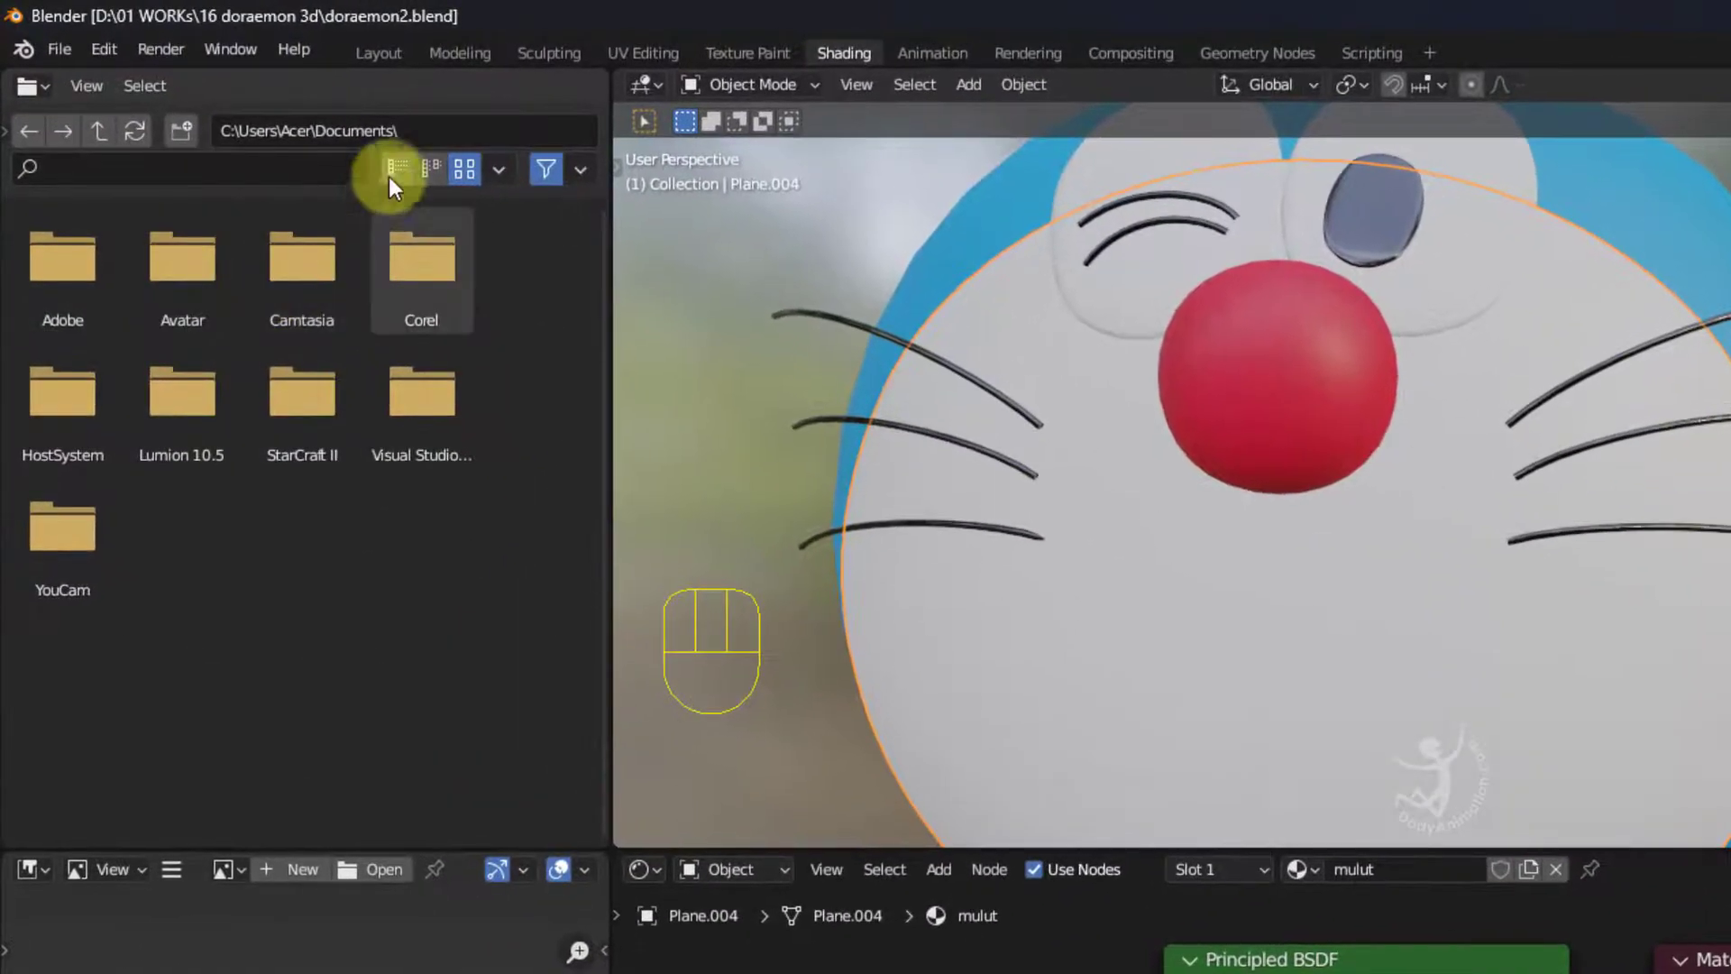
left_click(97, 132)
left_click(99, 133)
left_click(100, 134)
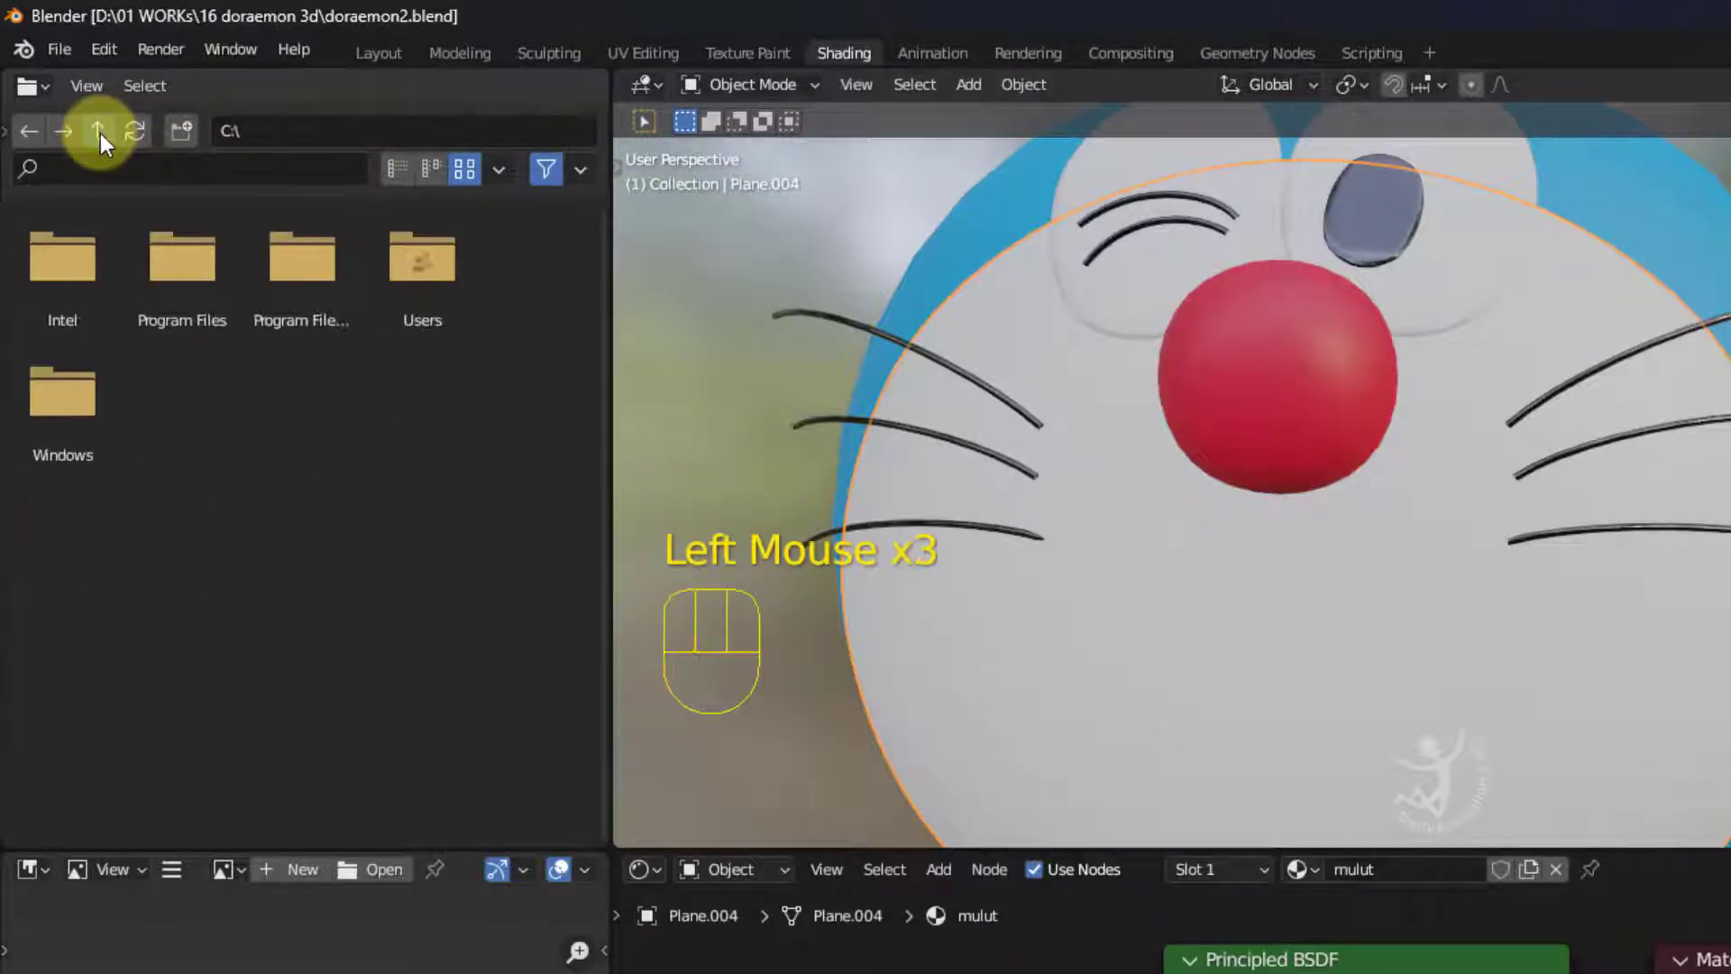
left_click(101, 132)
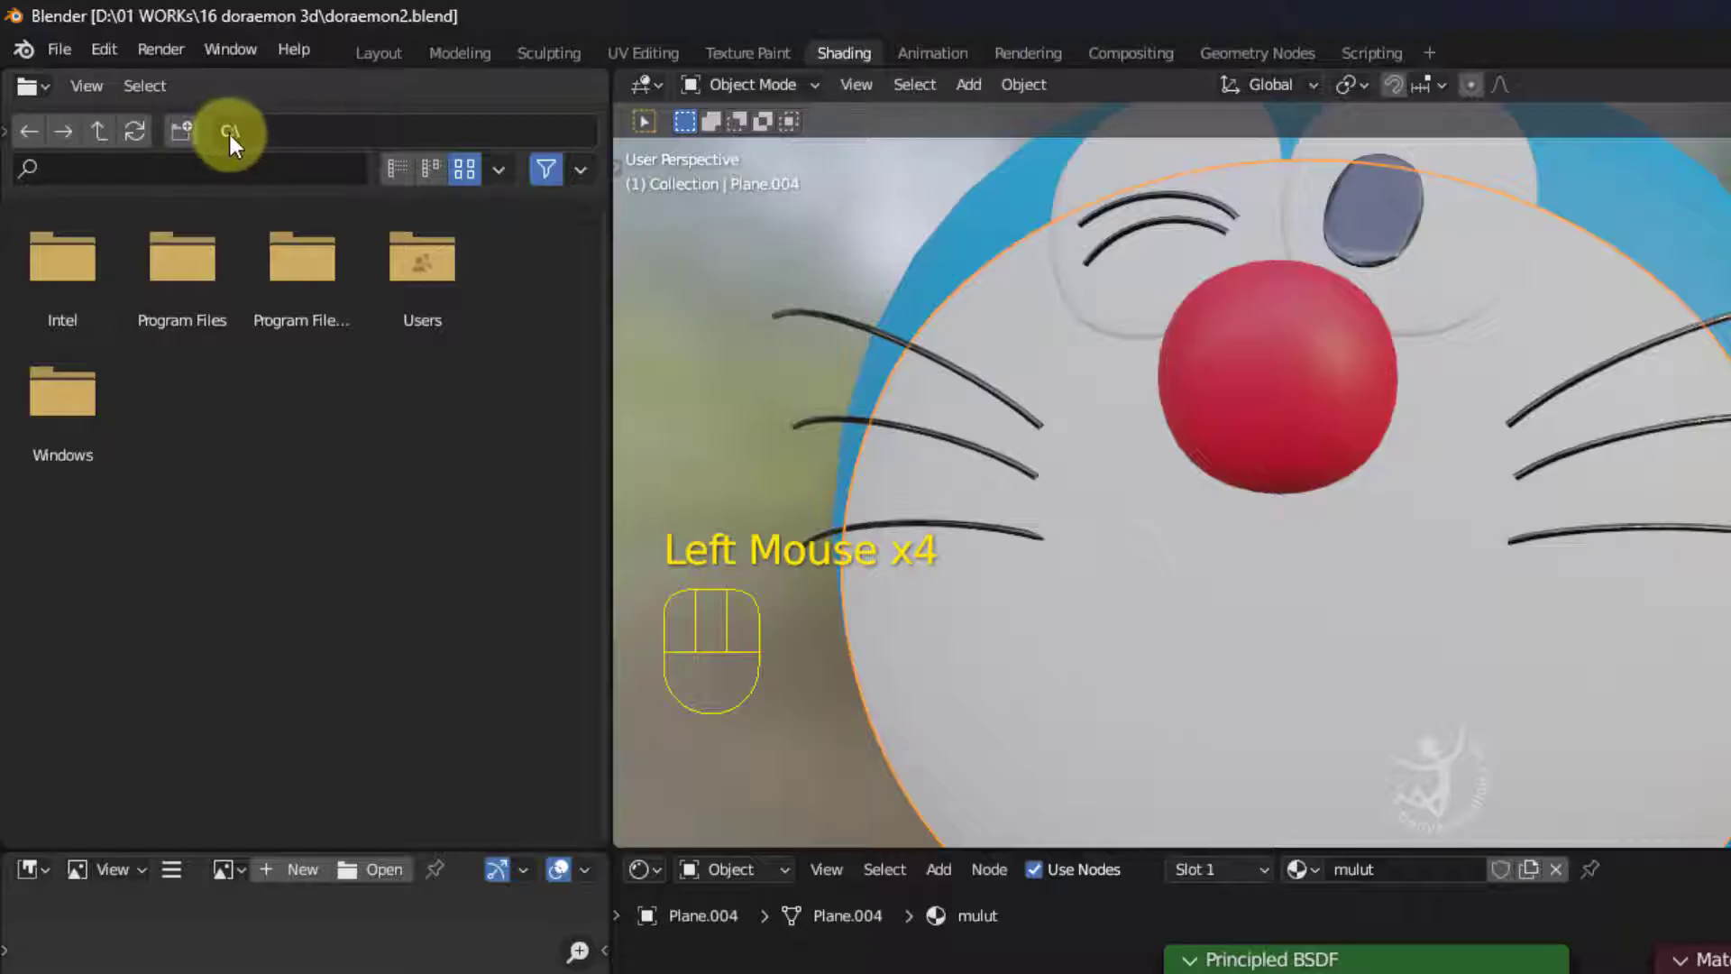
left_click(236, 133)
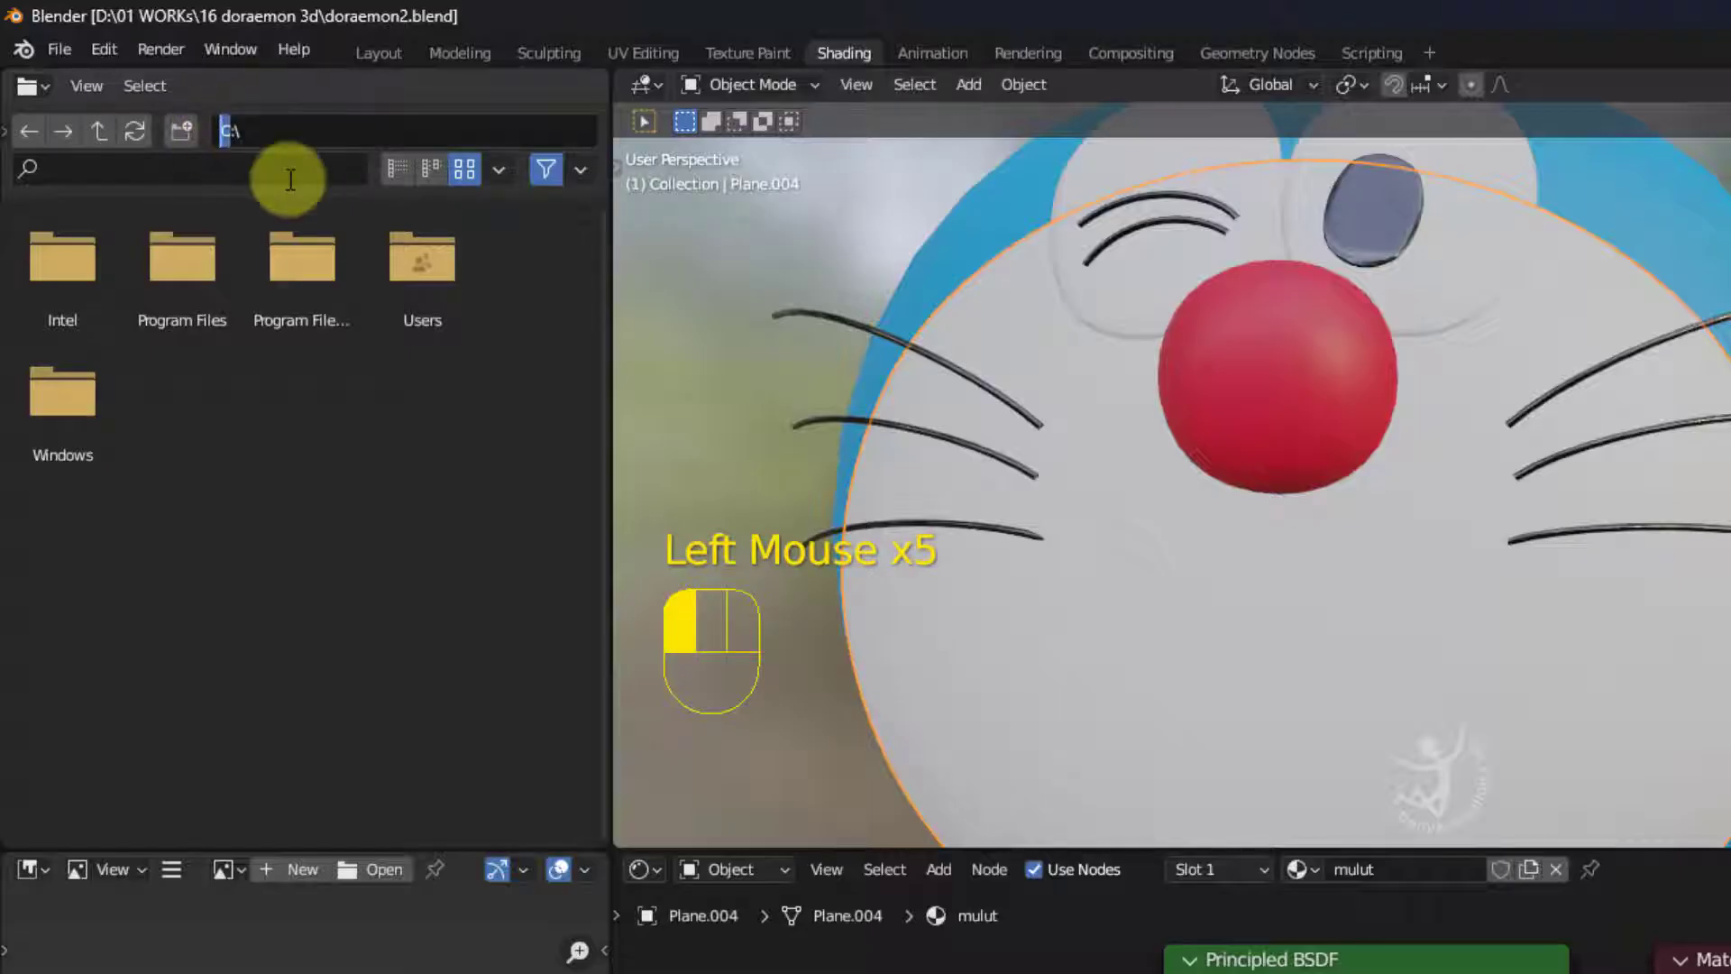
type("D")
key("Return")
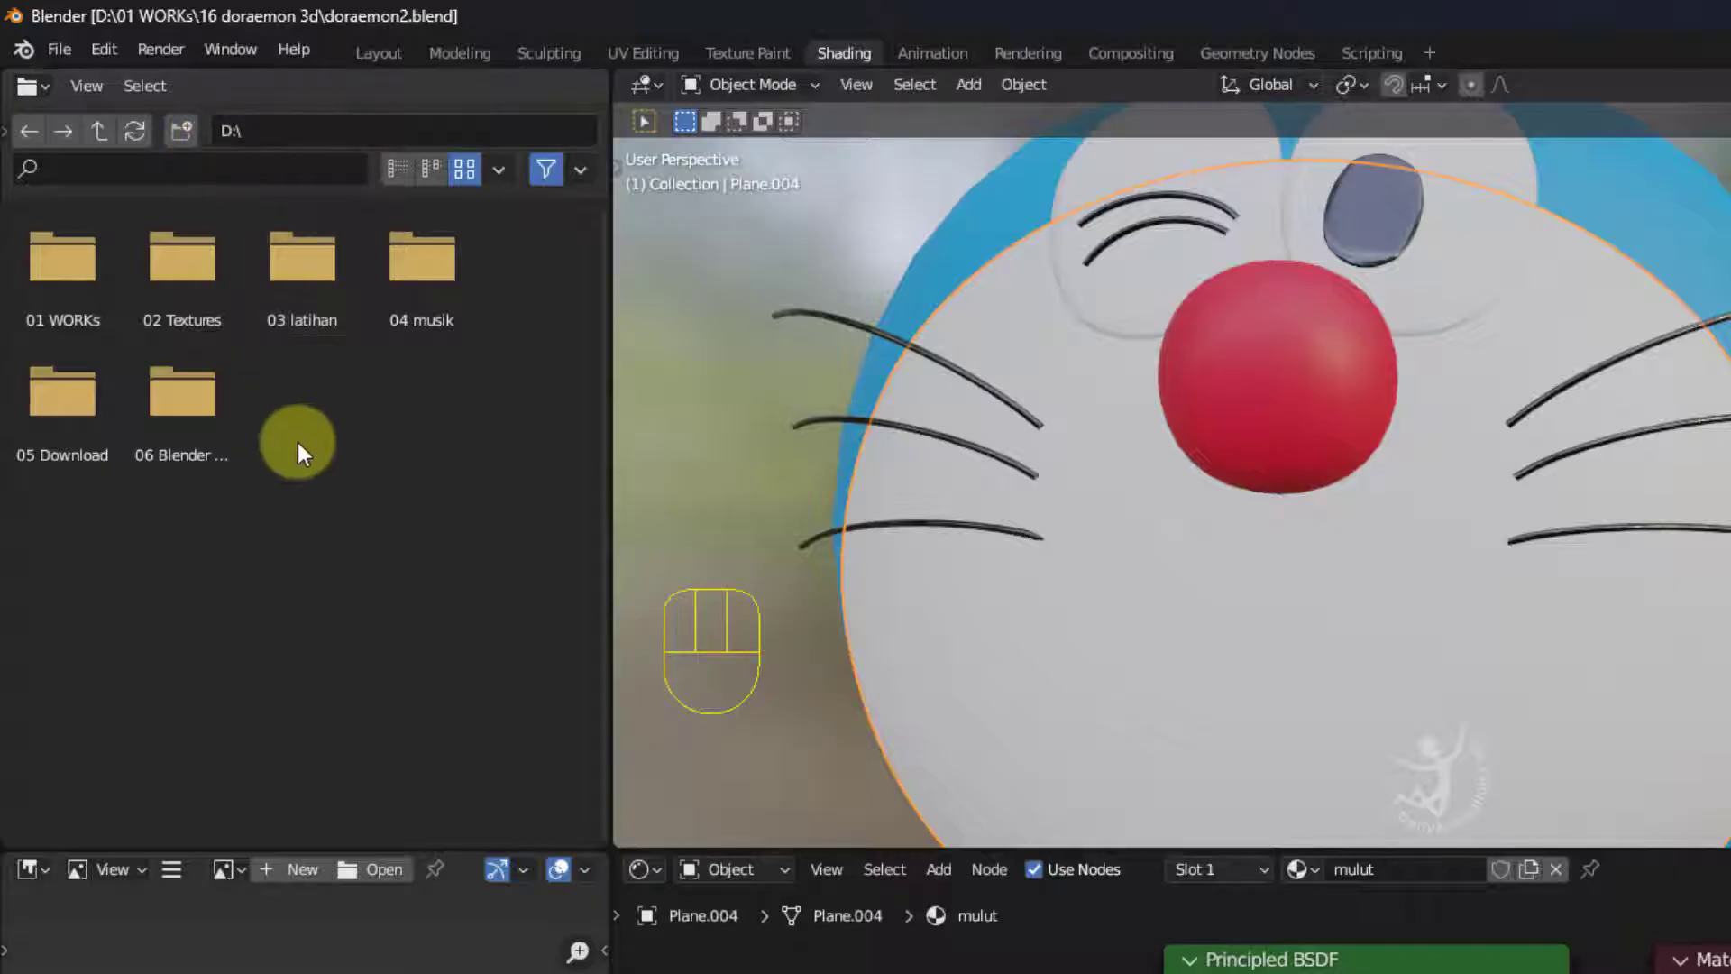
double_click(79, 276)
double_click(401, 667)
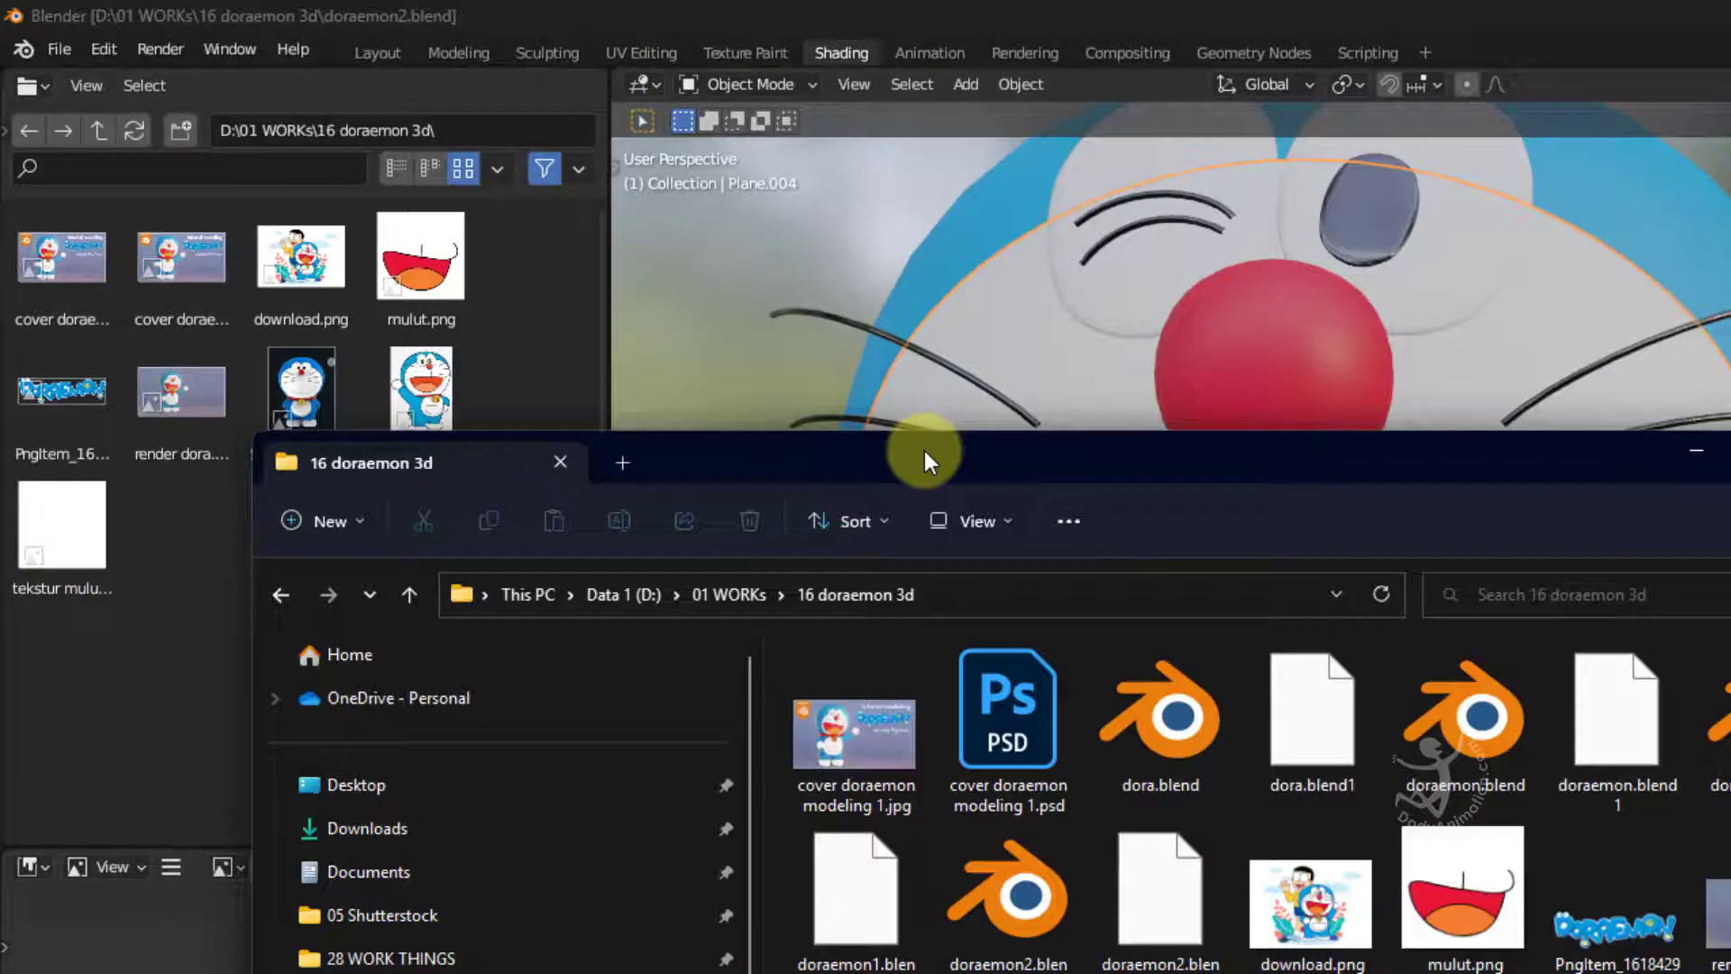
Bring tekstur mulut.png from the File Explorer folder into the mulut material's node tree as an image texture, and close File Explorer.
left_click_drag(924, 447, 743, 296)
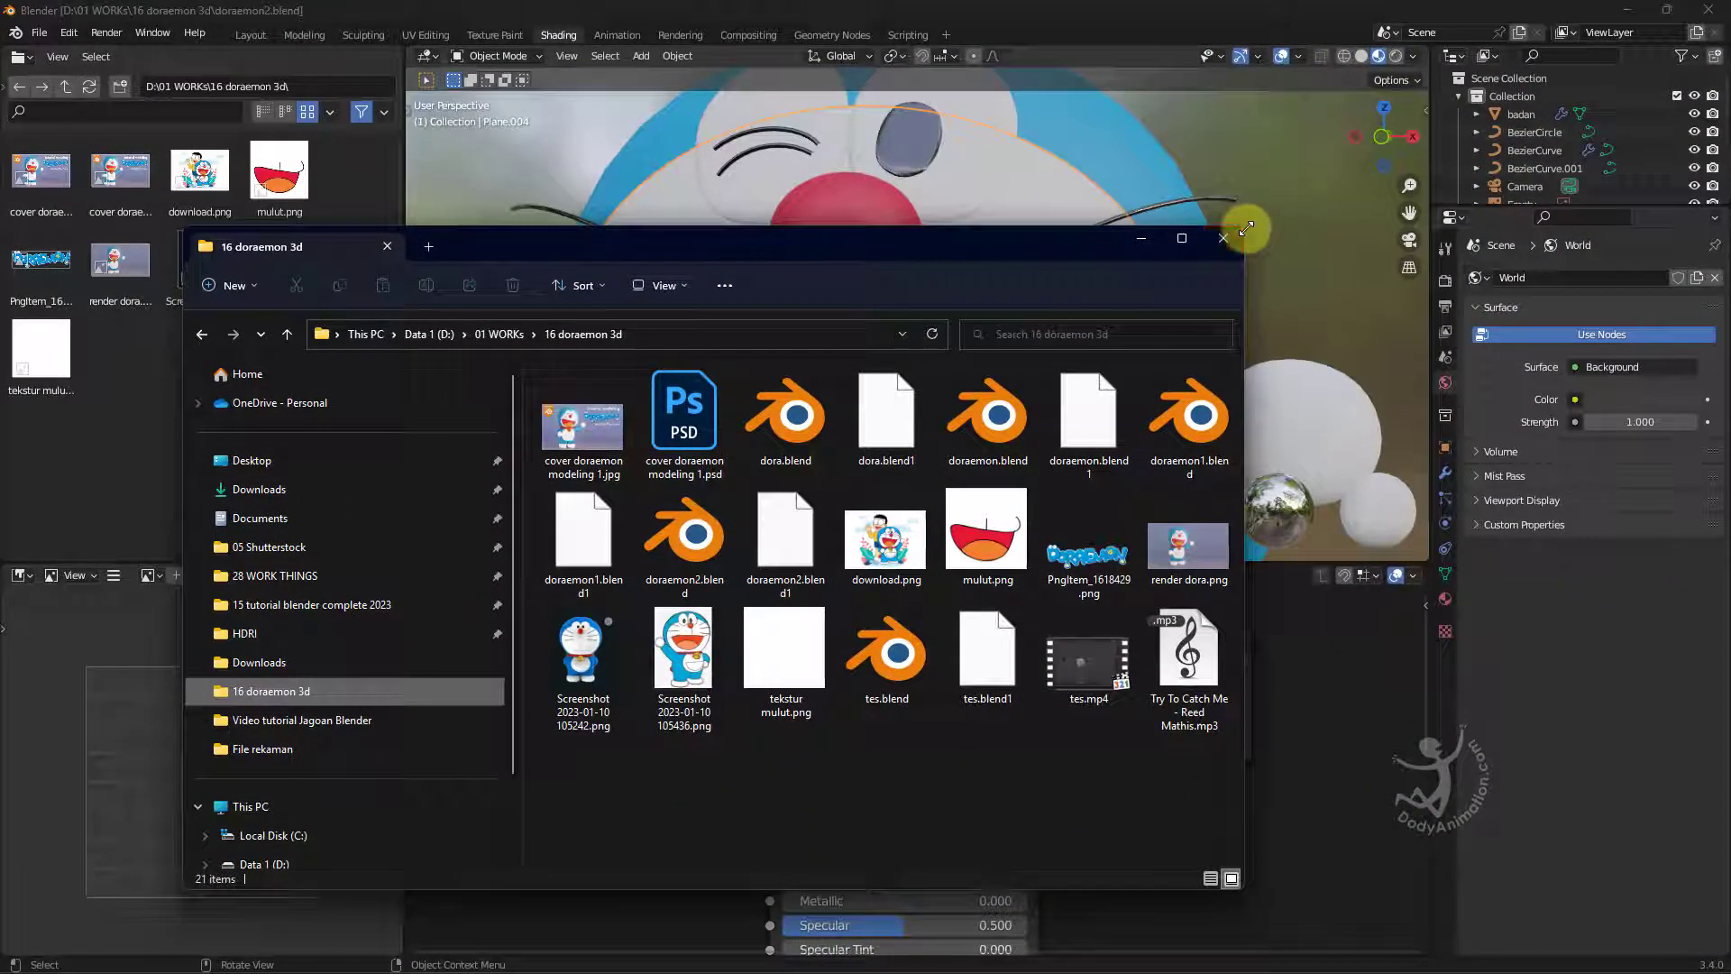
left_click_drag(1246, 229, 908, 328)
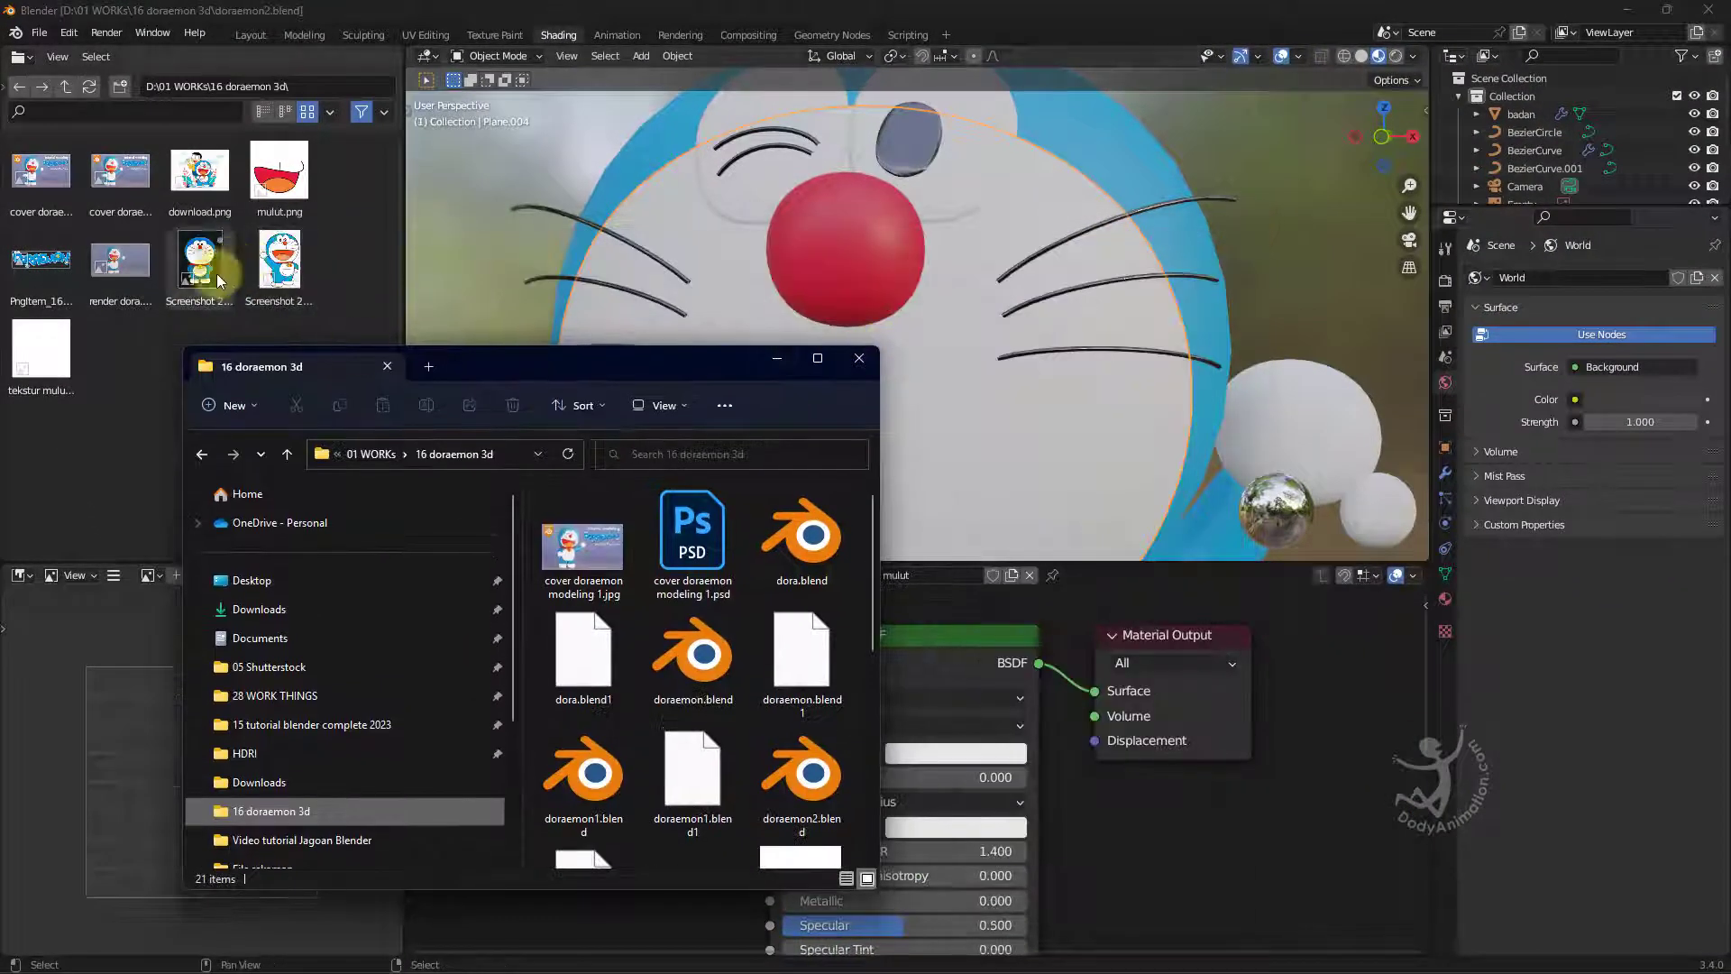
left_click(180, 194)
left_click(707, 948)
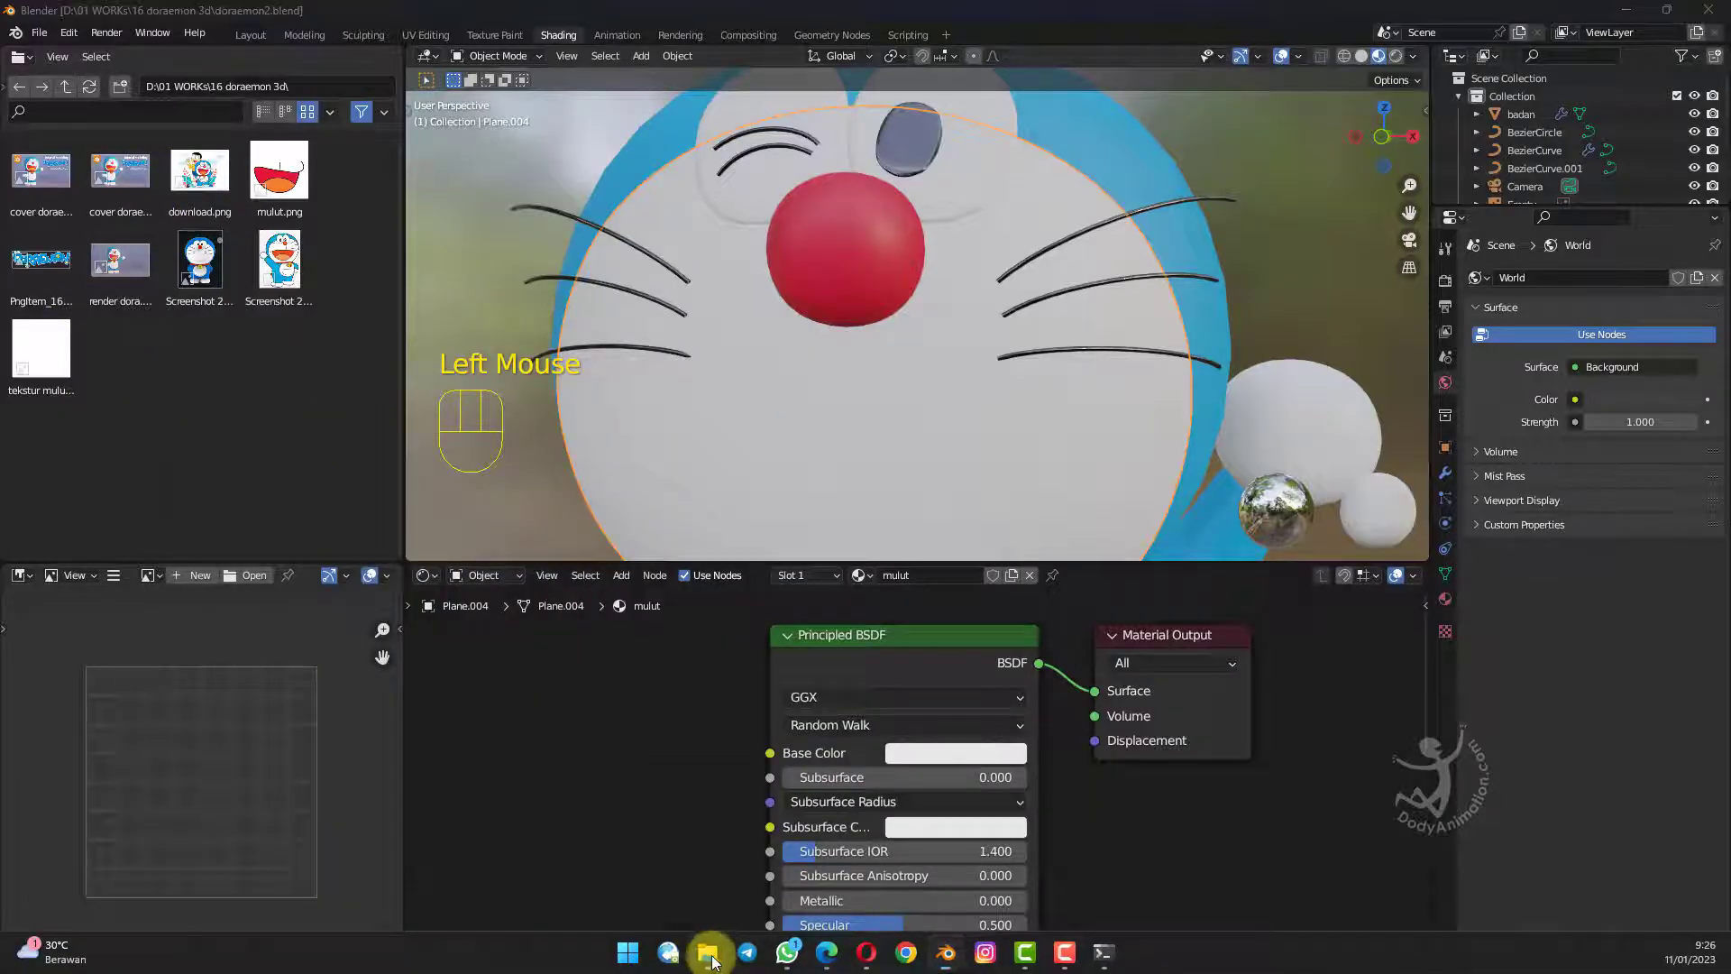
left_click_drag(572, 404, 370, 209)
scroll(452, 580, "down", 5)
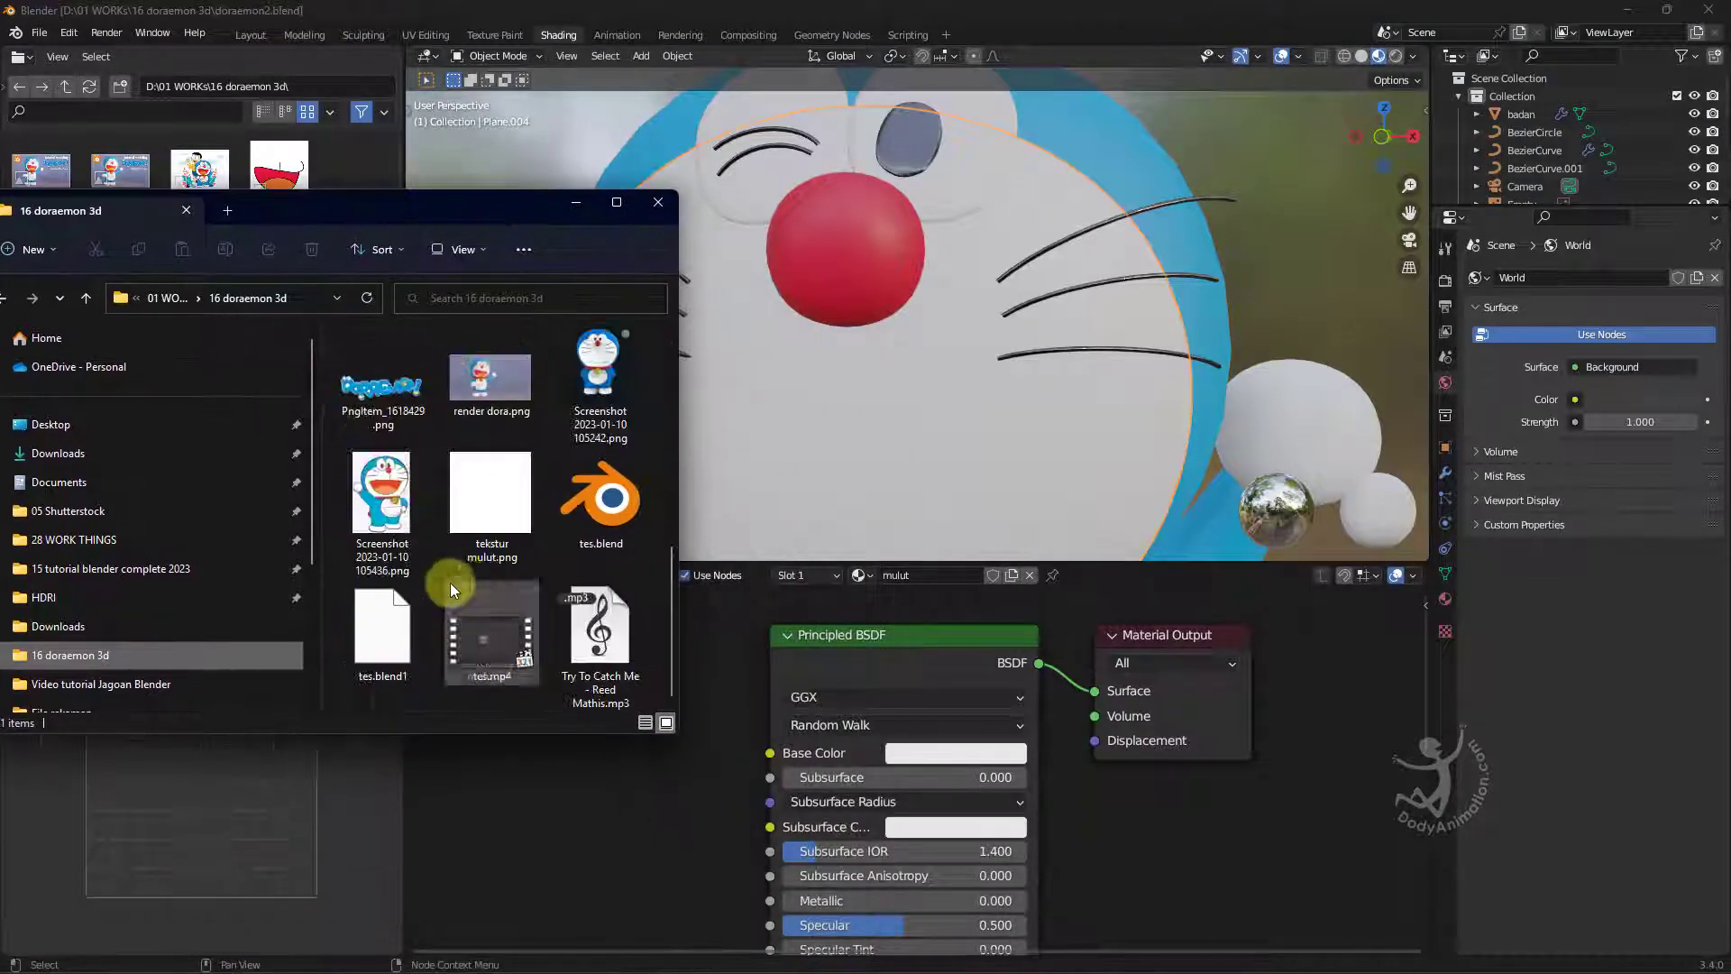
left_click_drag(500, 530, 527, 832)
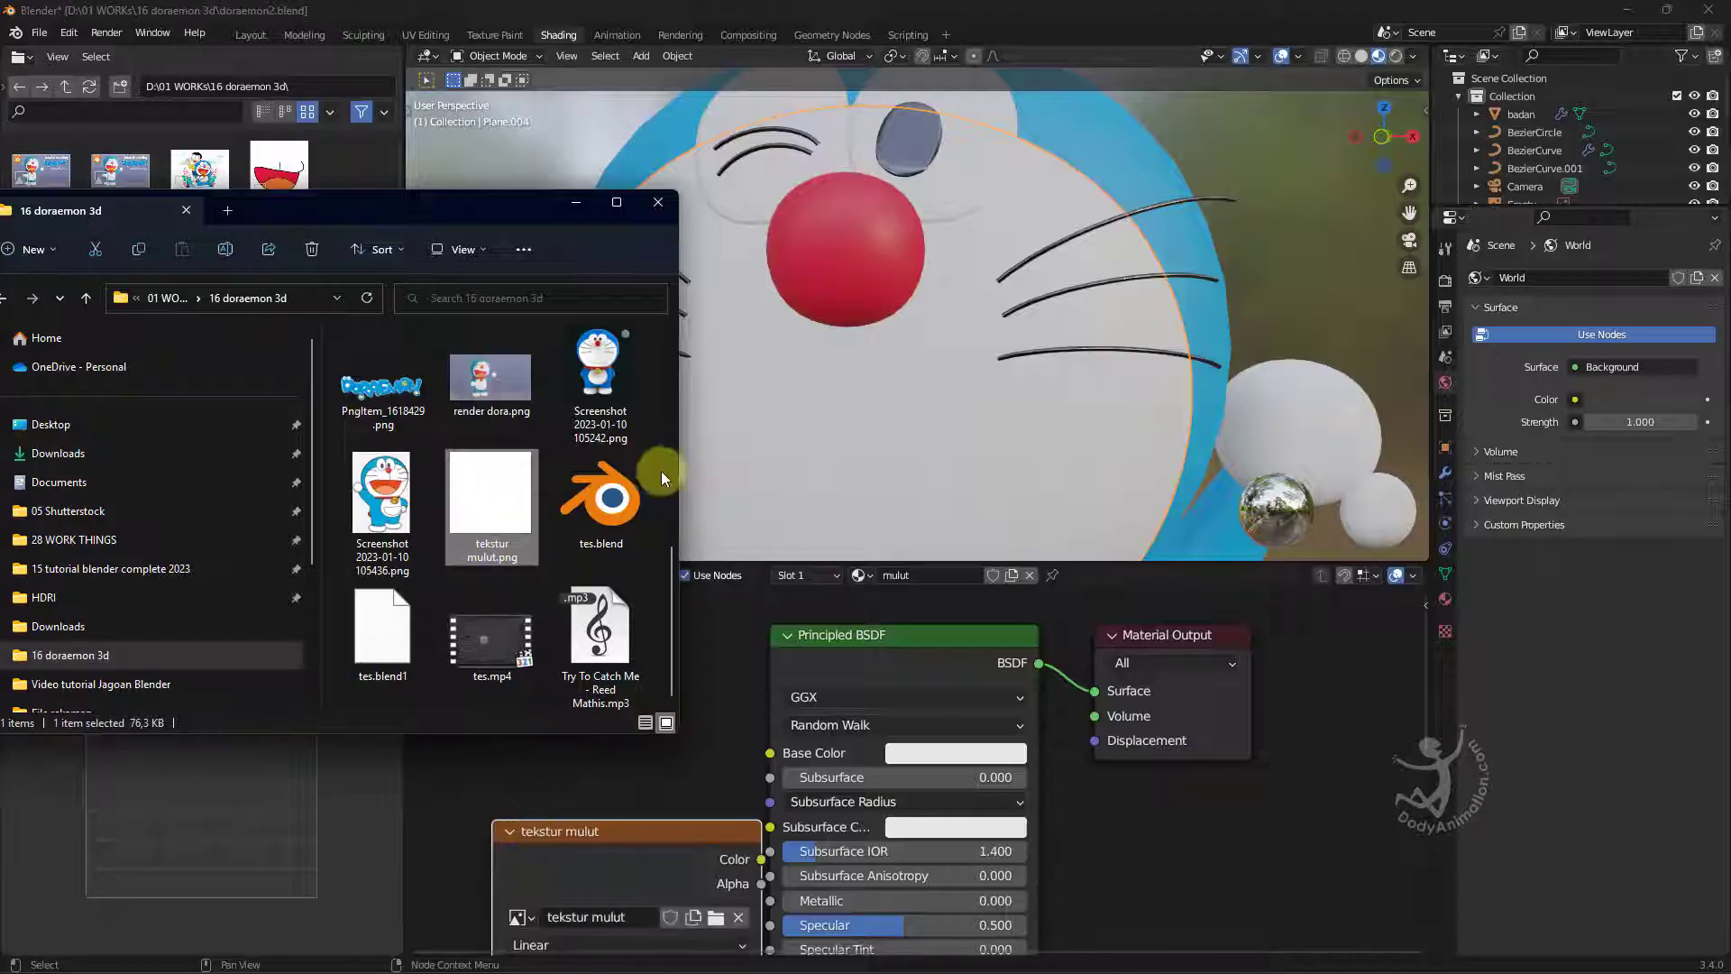
left_click(659, 203)
left_click(175, 389)
left_click_drag(40, 354, 157, 399)
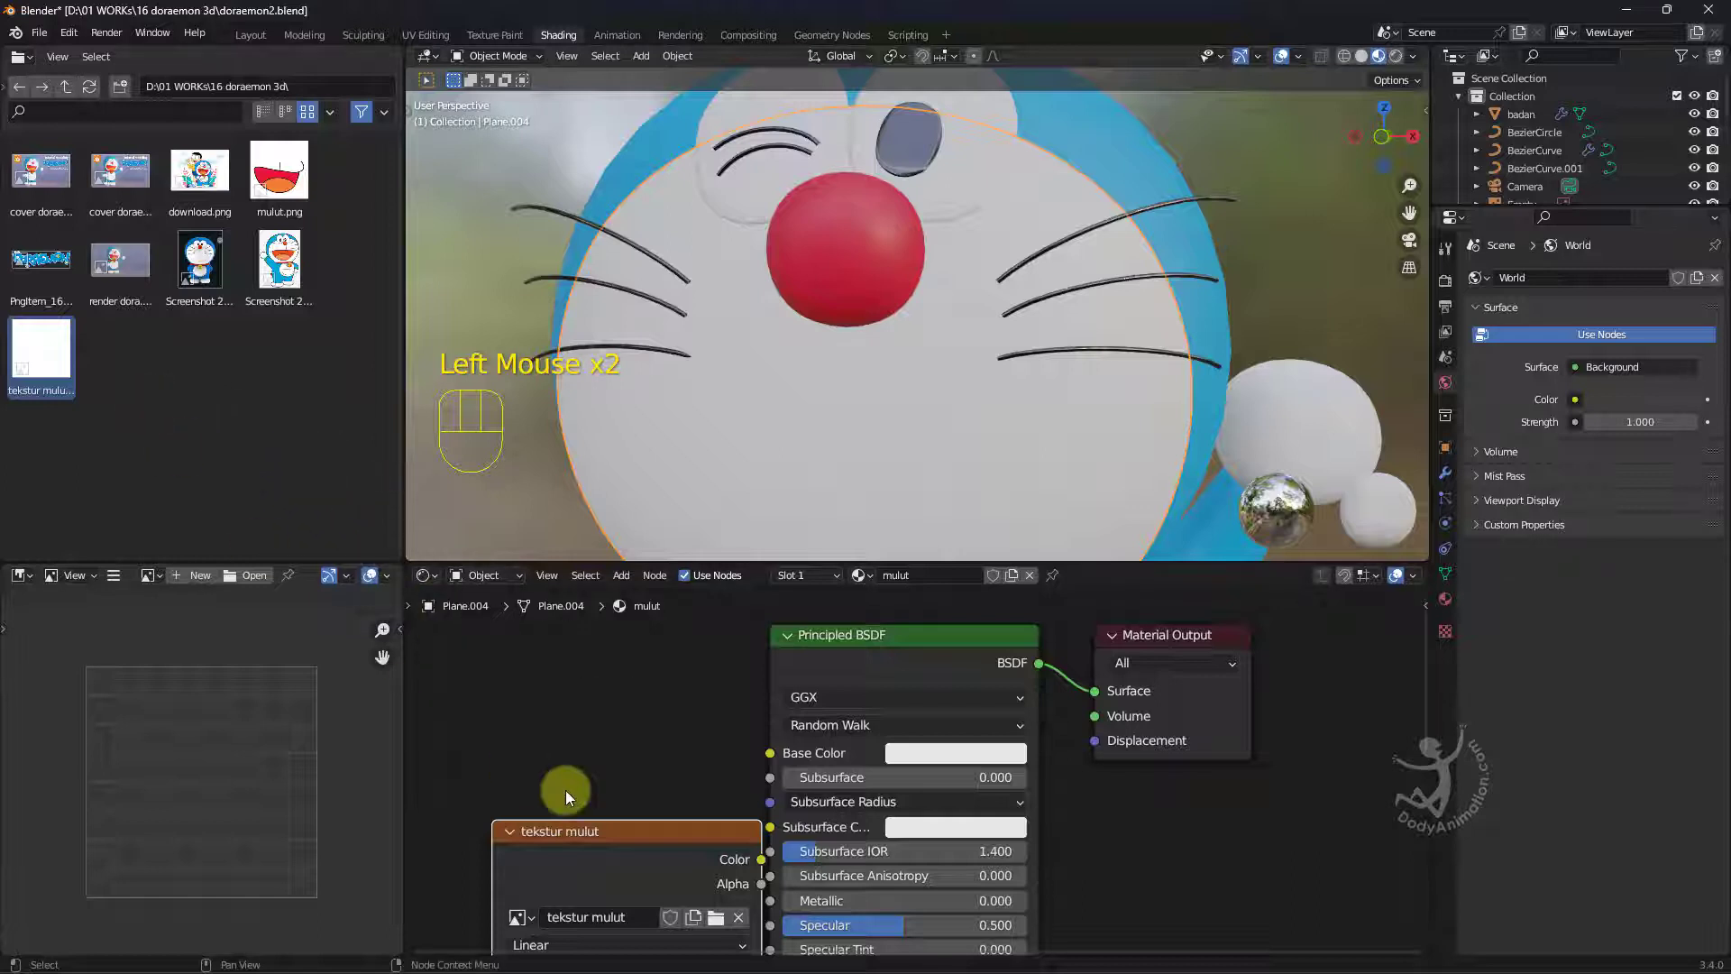
Place the tekstur mulut node left of the Principled BSDF and connect its Color output to Base Color.
left_click_drag(578, 831, 530, 665)
middle_click_drag(600, 685, 823, 703)
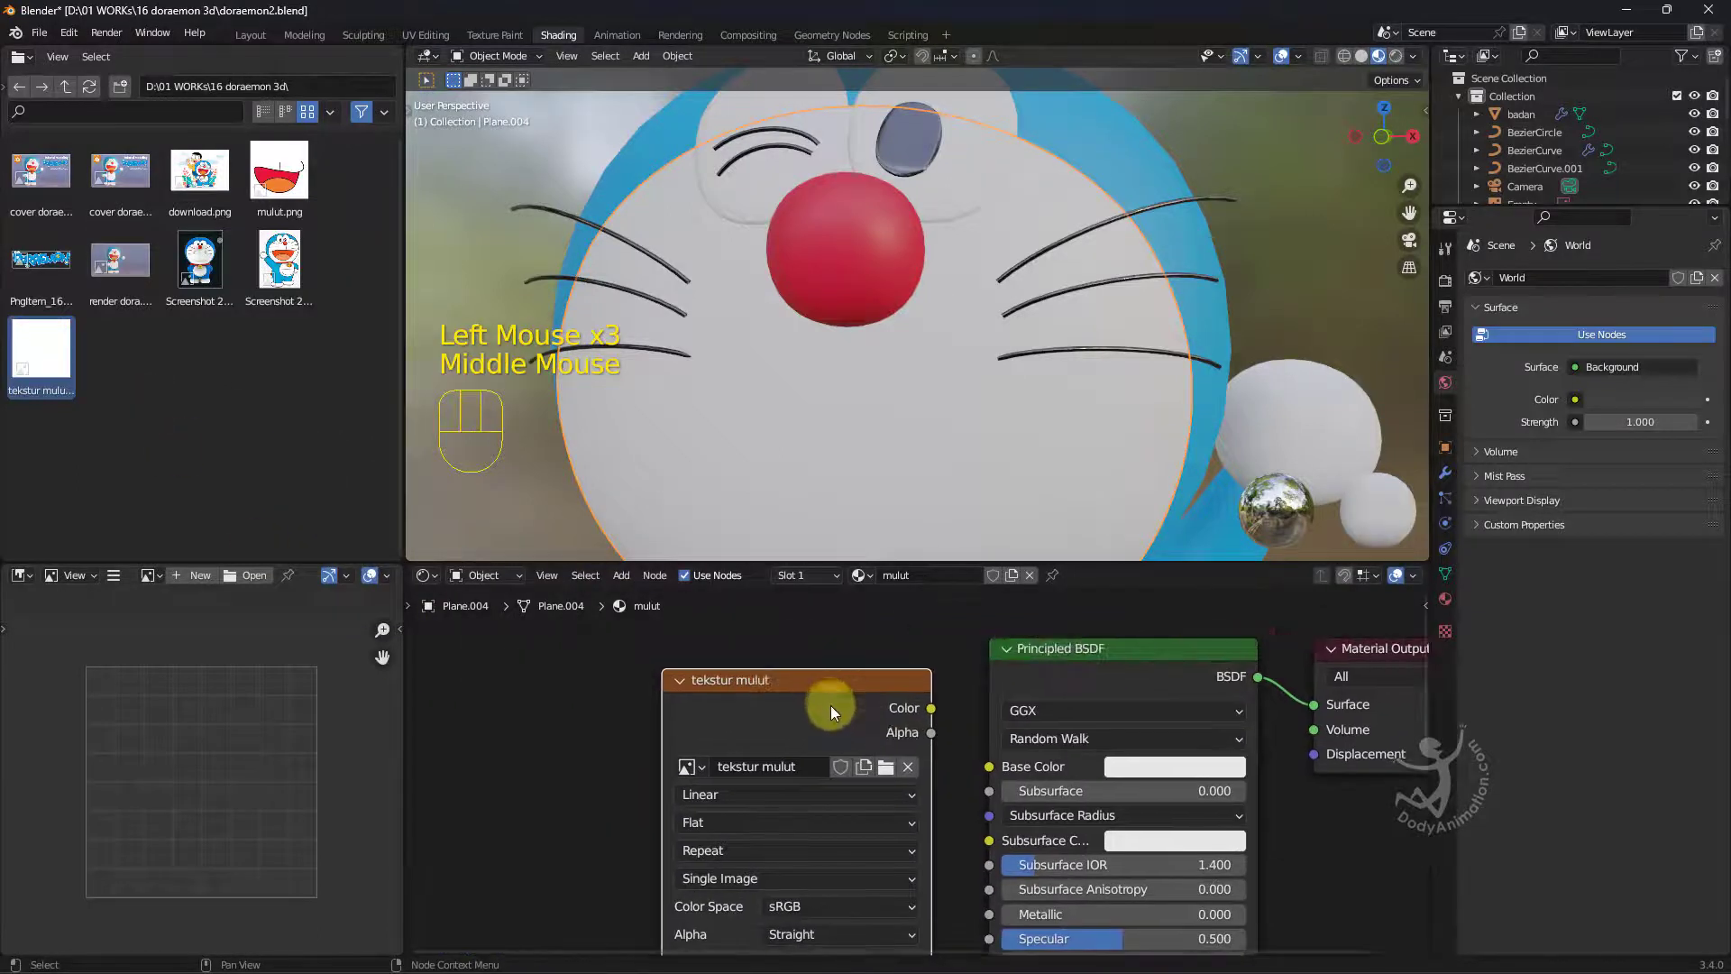
scroll(747, 684, "down", 1)
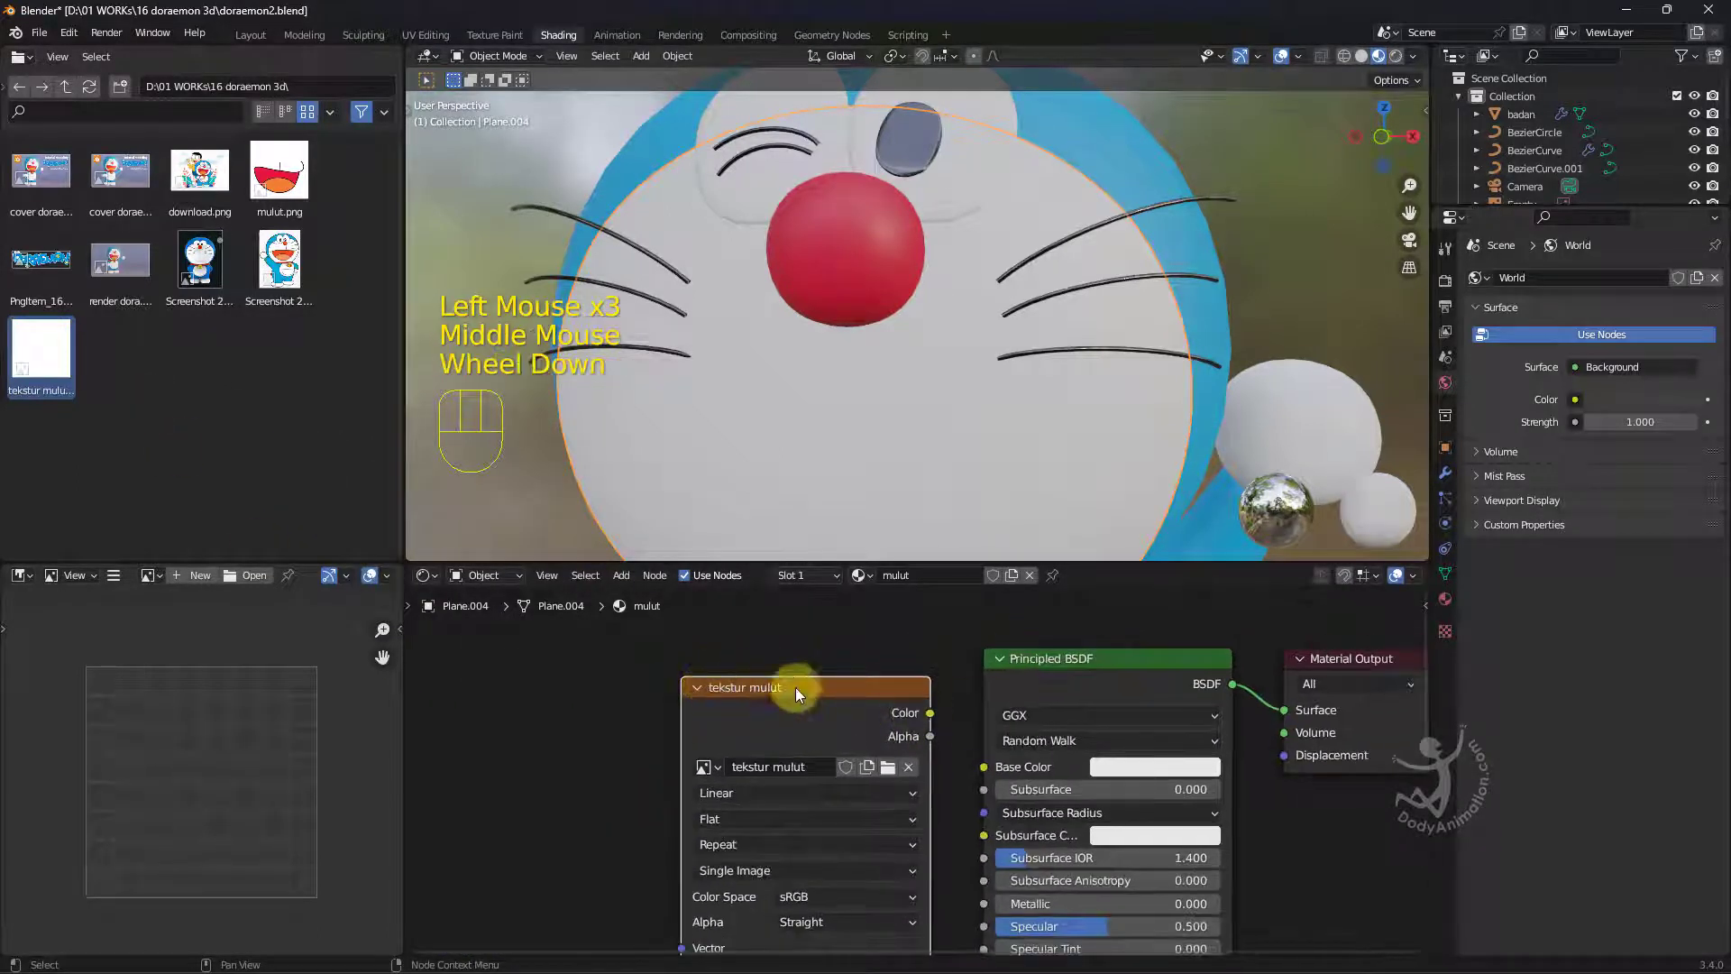
scroll(793, 679, "down", 1)
left_click(858, 694)
left_click_drag(852, 699, 749, 685)
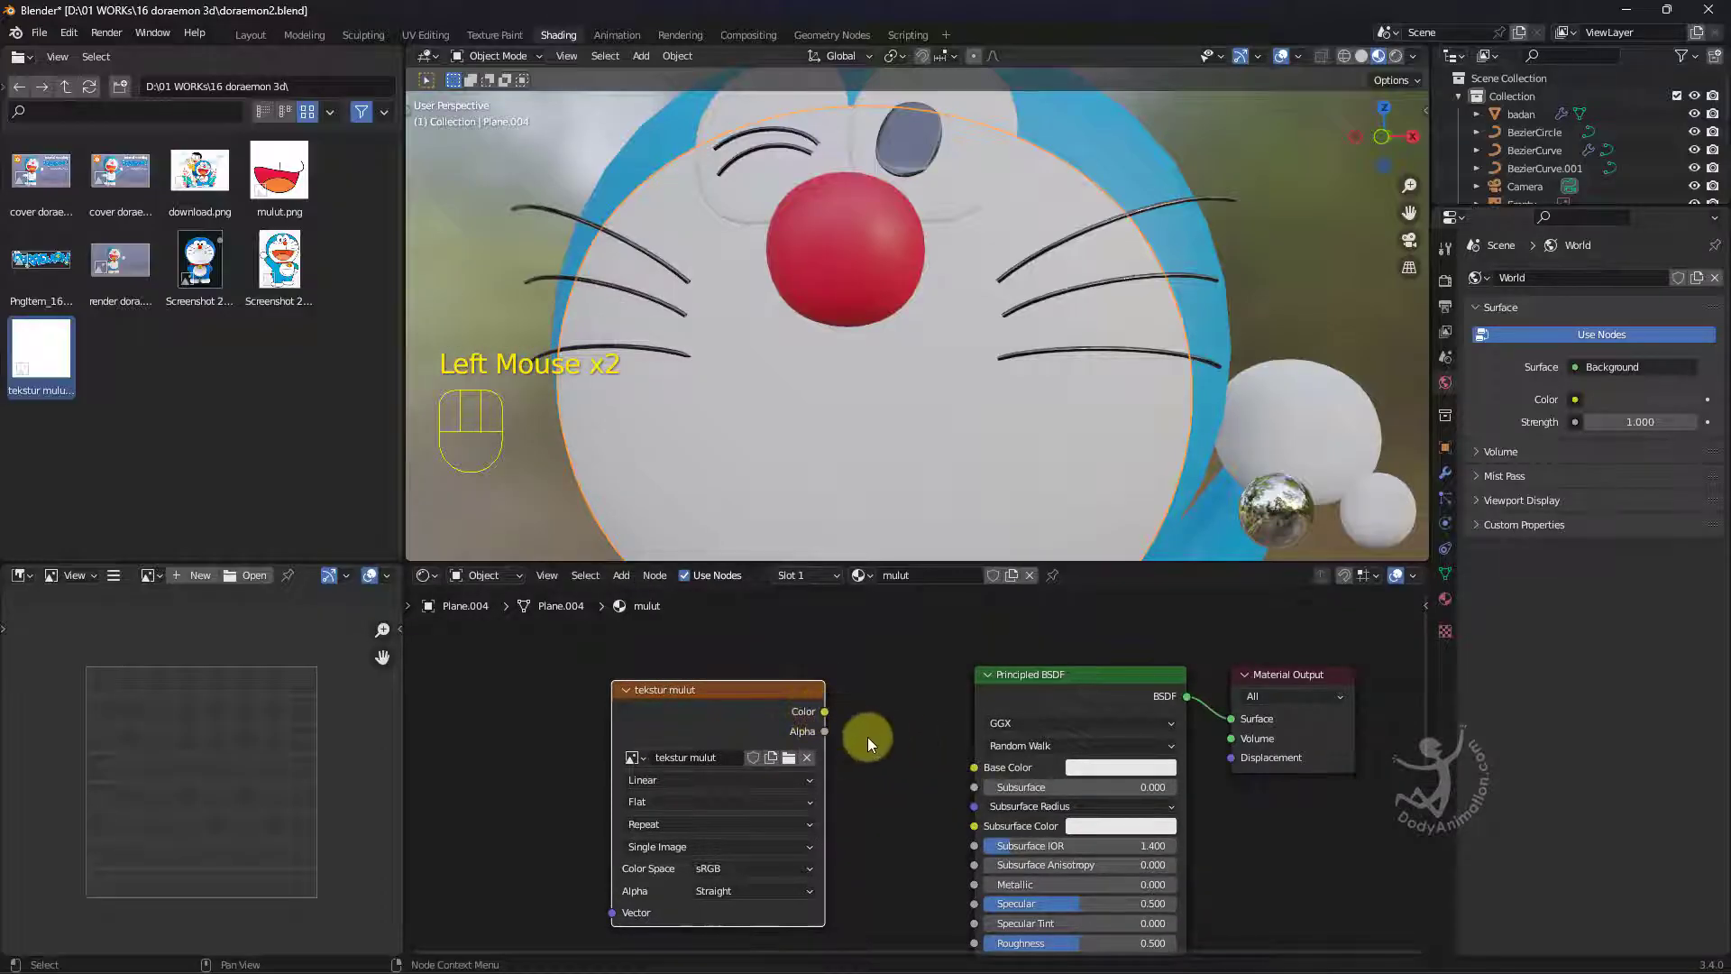
left_click_drag(825, 712, 974, 768)
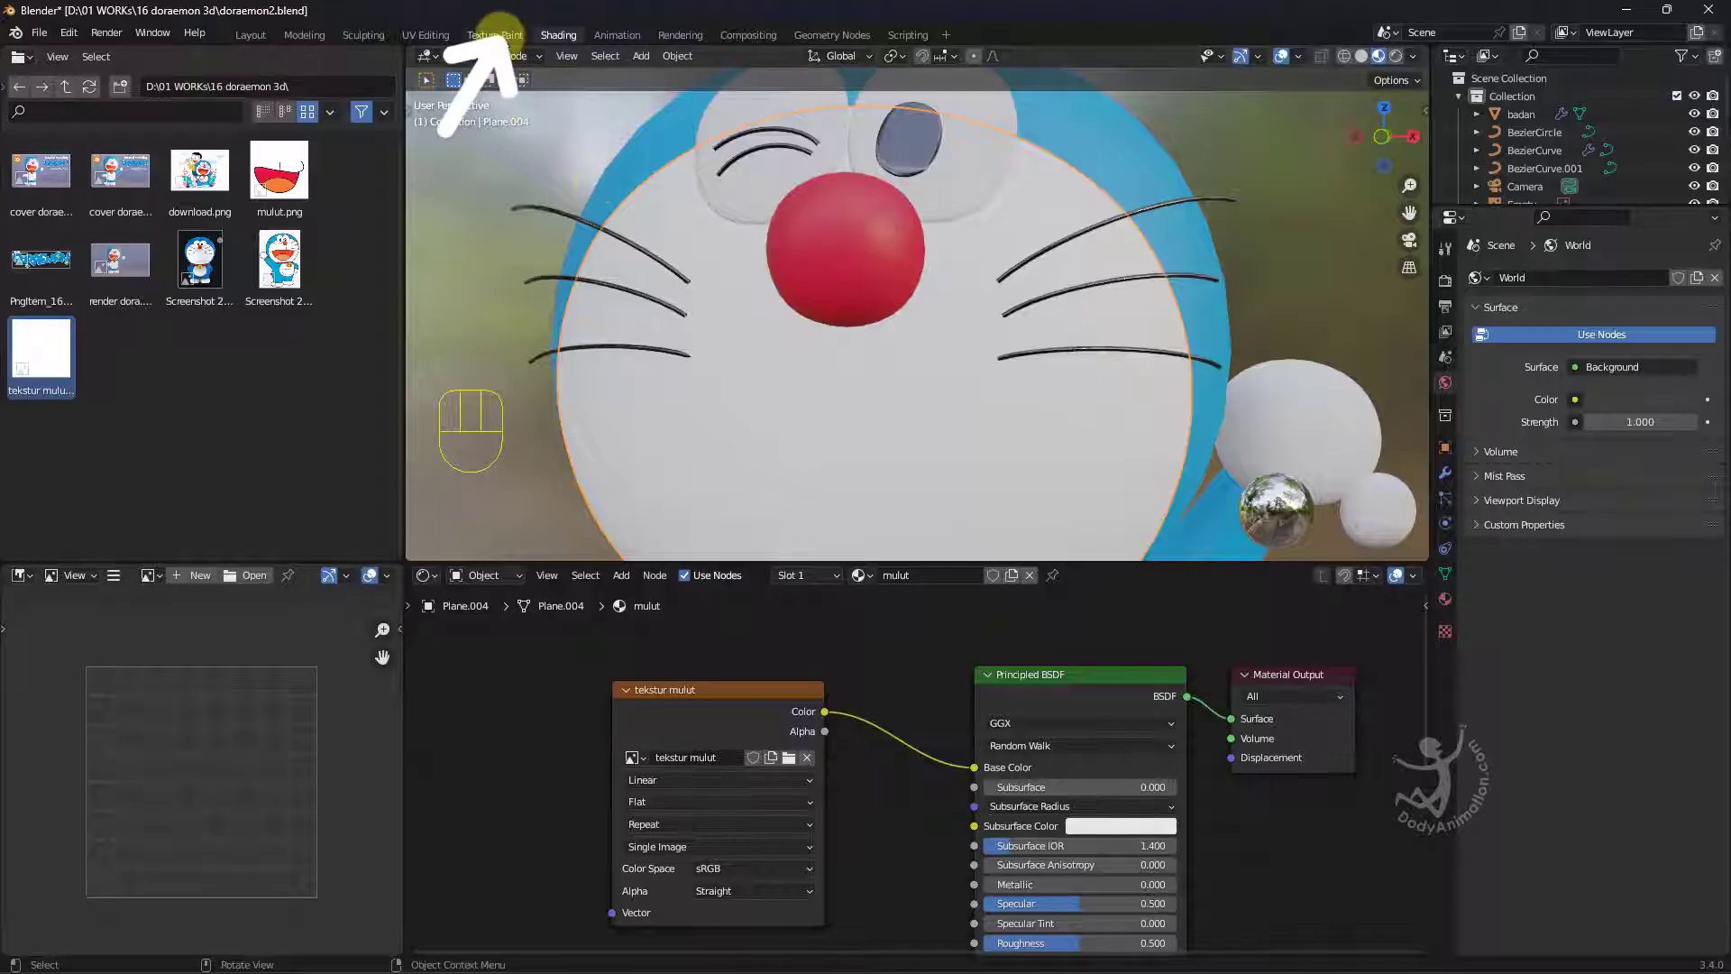
Return to the Texture Paint workspace, enlarge the Outliner area and change it to an Image Editor.
left_click(494, 34)
scroll(1100, 422, "up", 4)
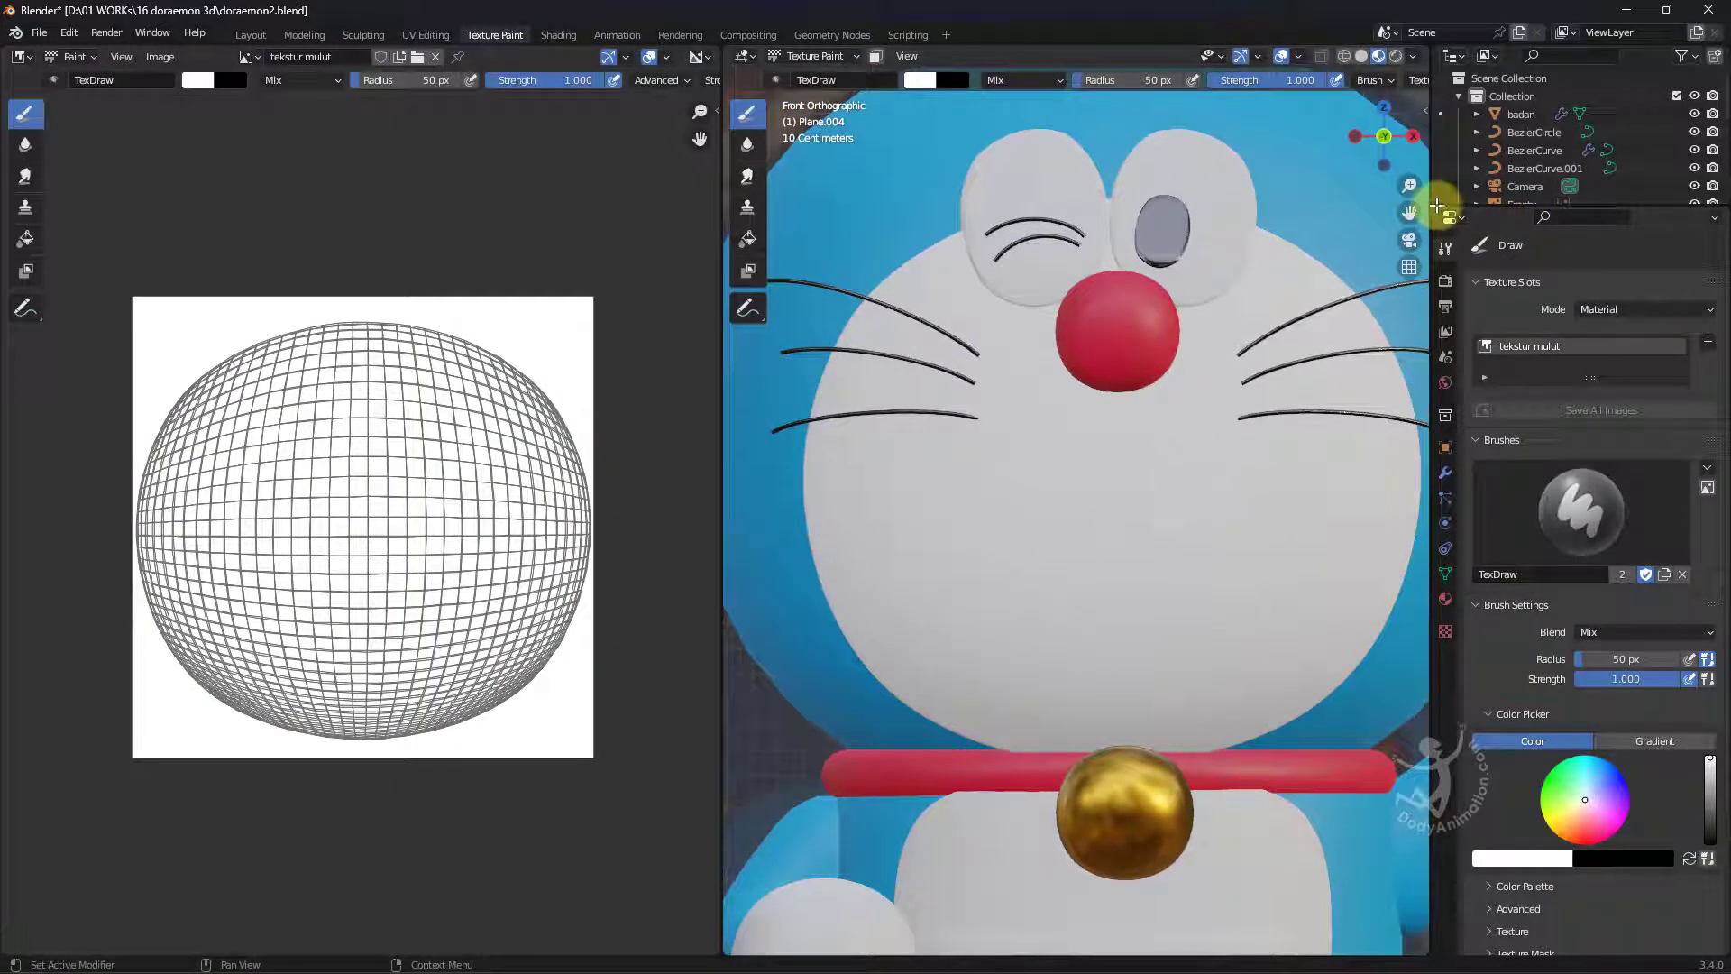
left_click_drag(1431, 198, 1367, 445)
left_click(1296, 58)
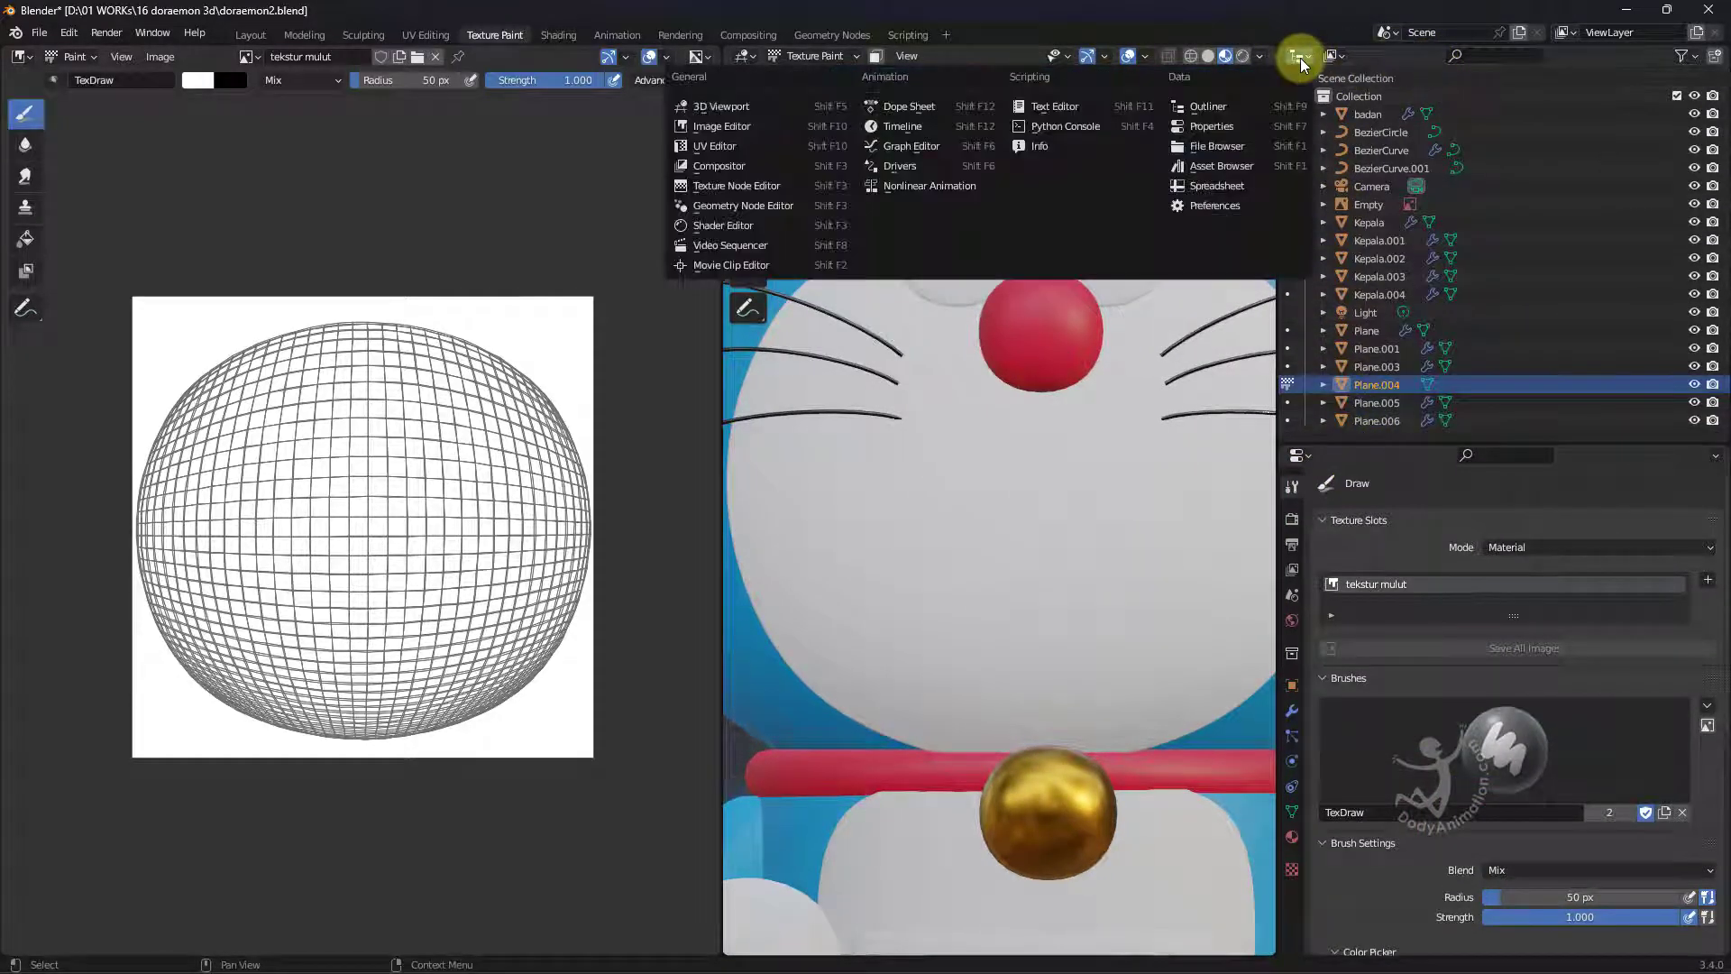
left_click(748, 126)
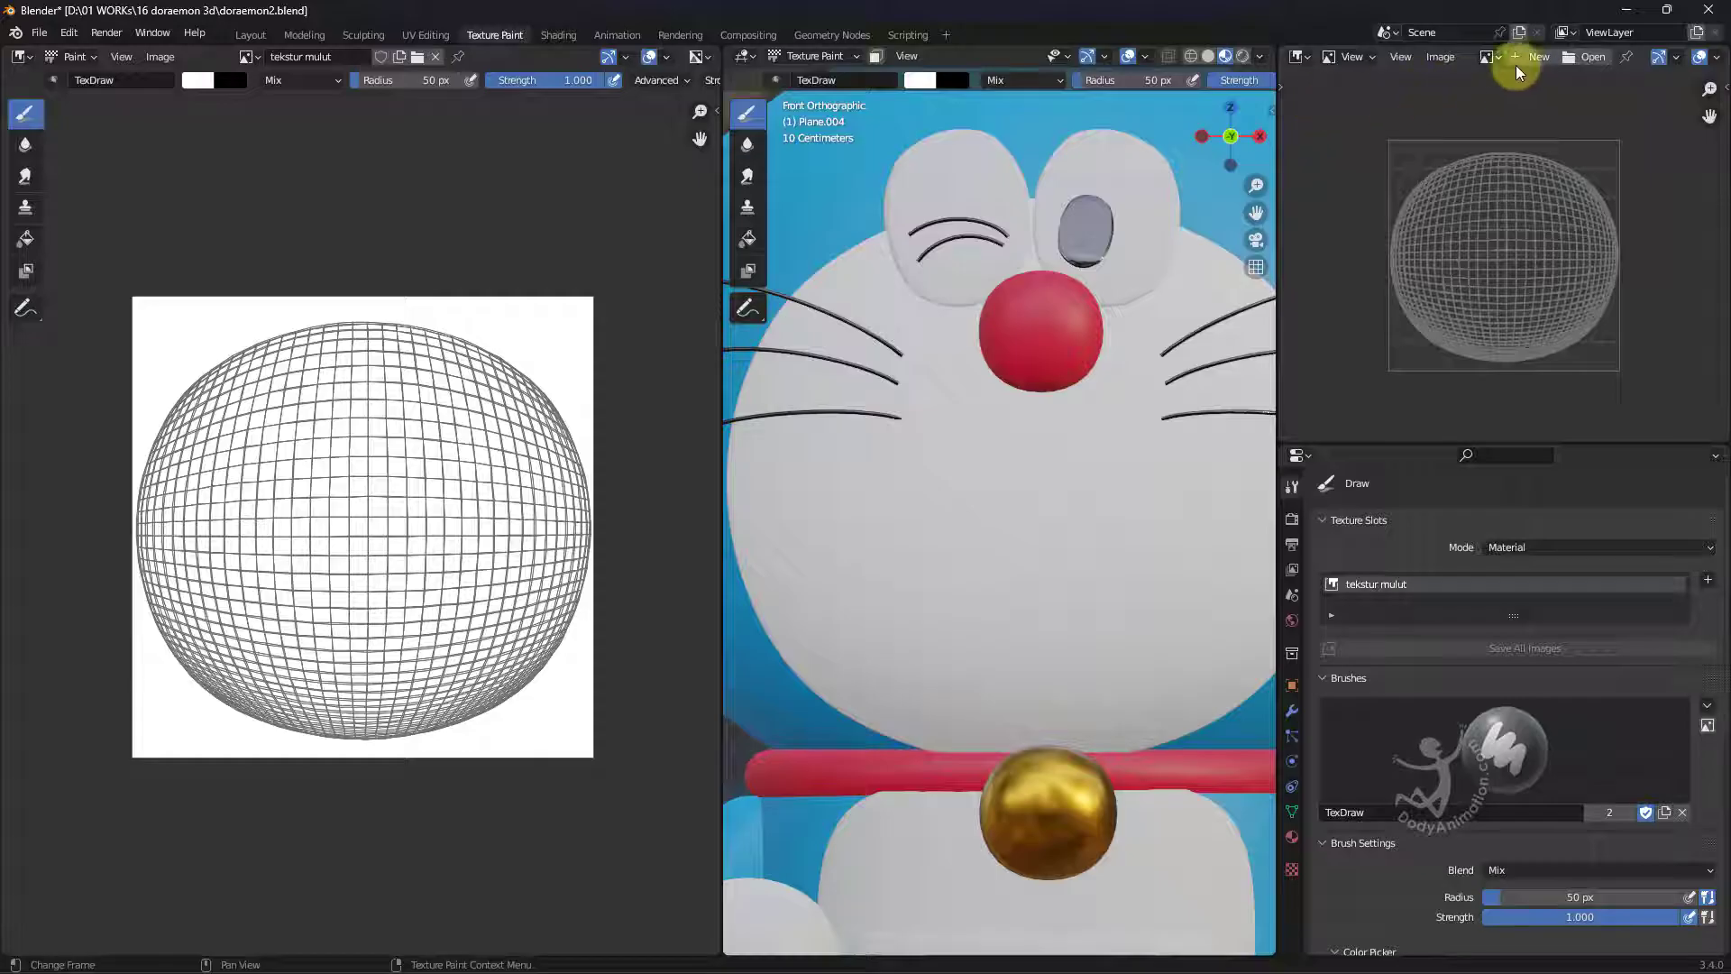
Show the download.png reference image in the new Image Editor.
left_click(1488, 58)
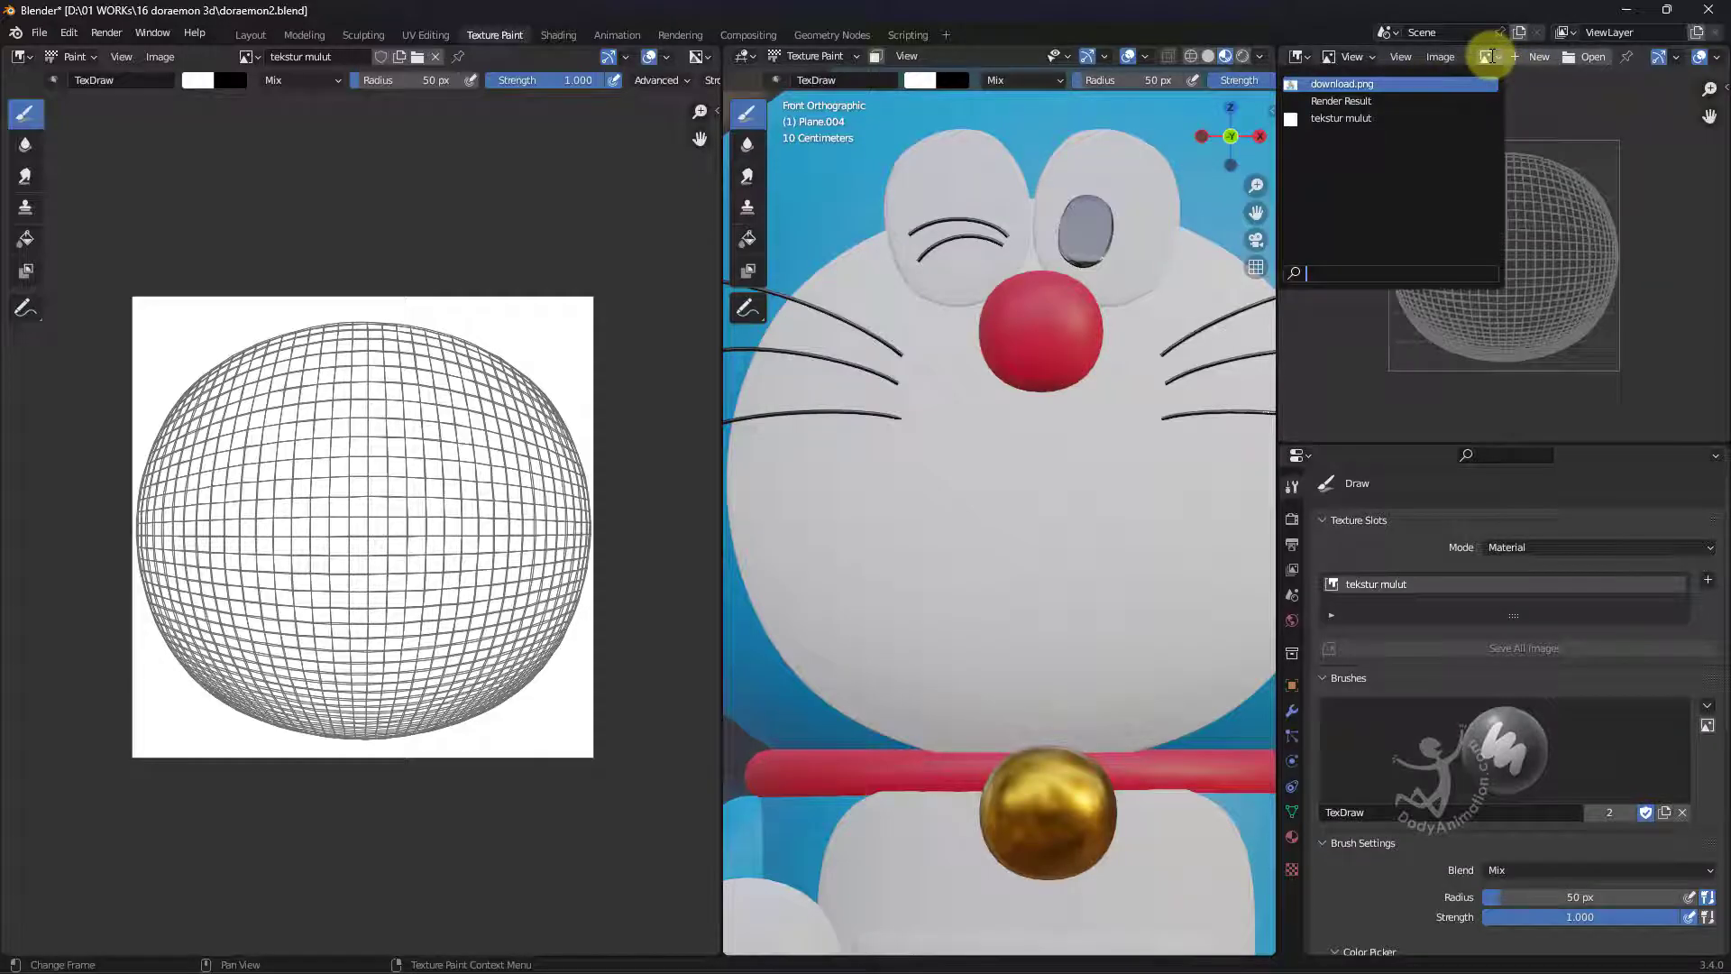
left_click(1317, 84)
scroll(1623, 235, "up", 3)
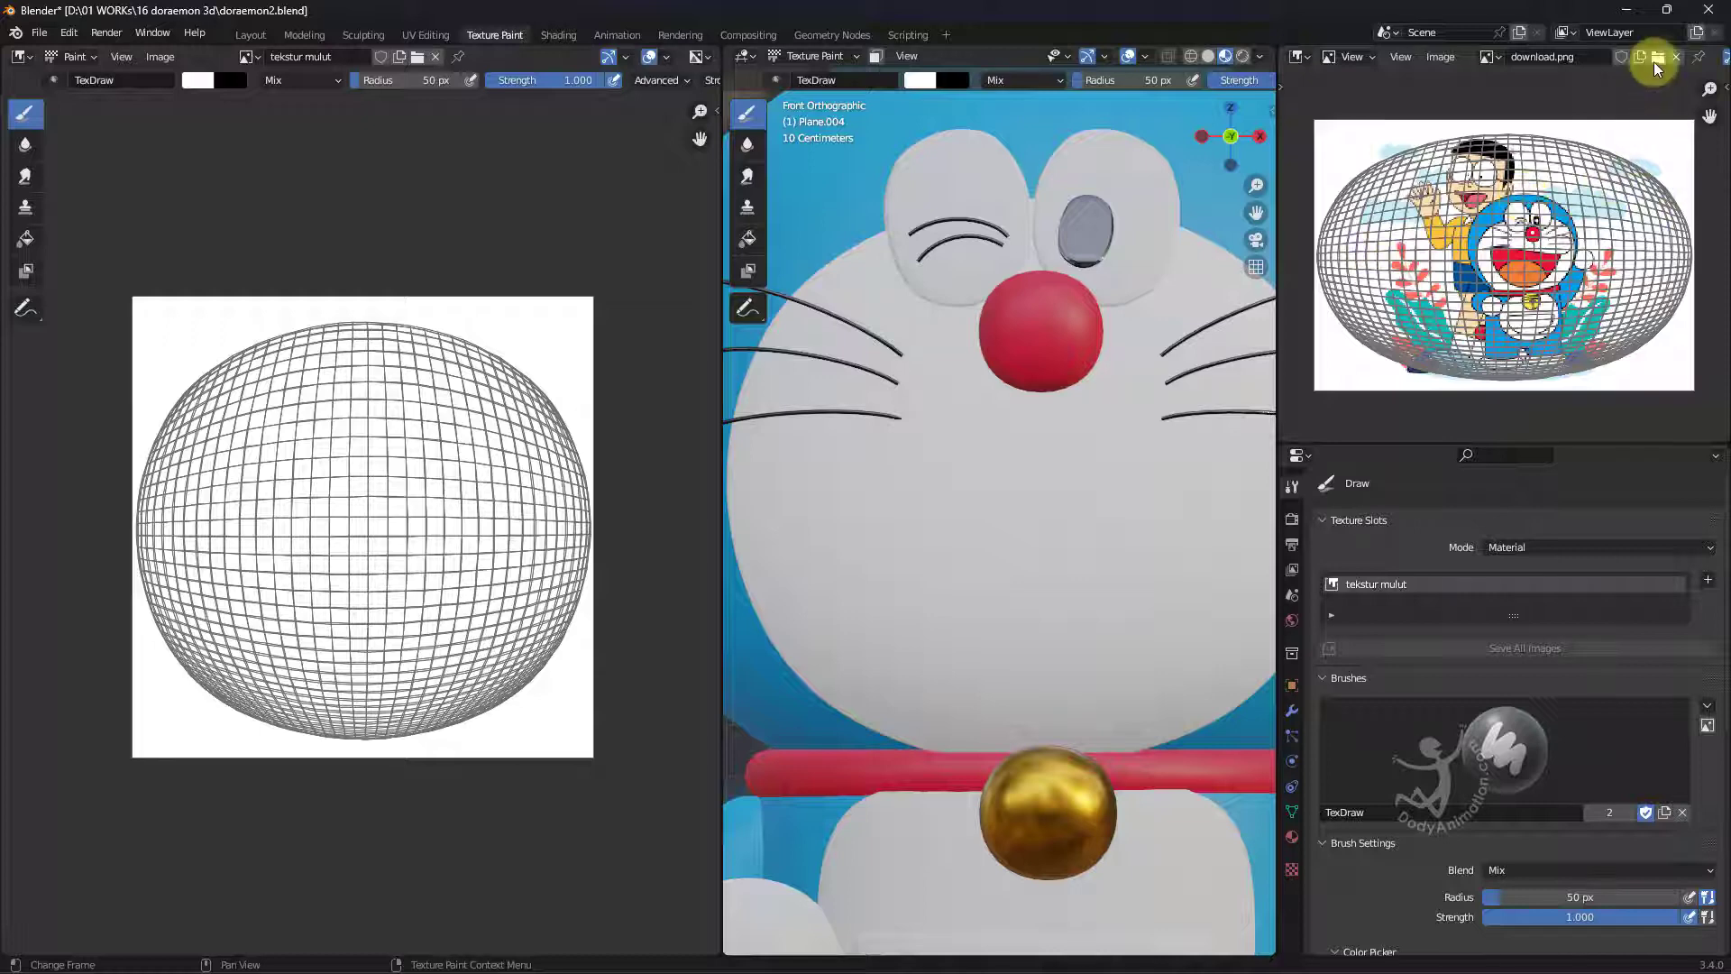
Hide the overlays over the download.png reference, pin the image and frame Doraemon's face up close.
middle_click_drag(1654, 63, 1452, 72)
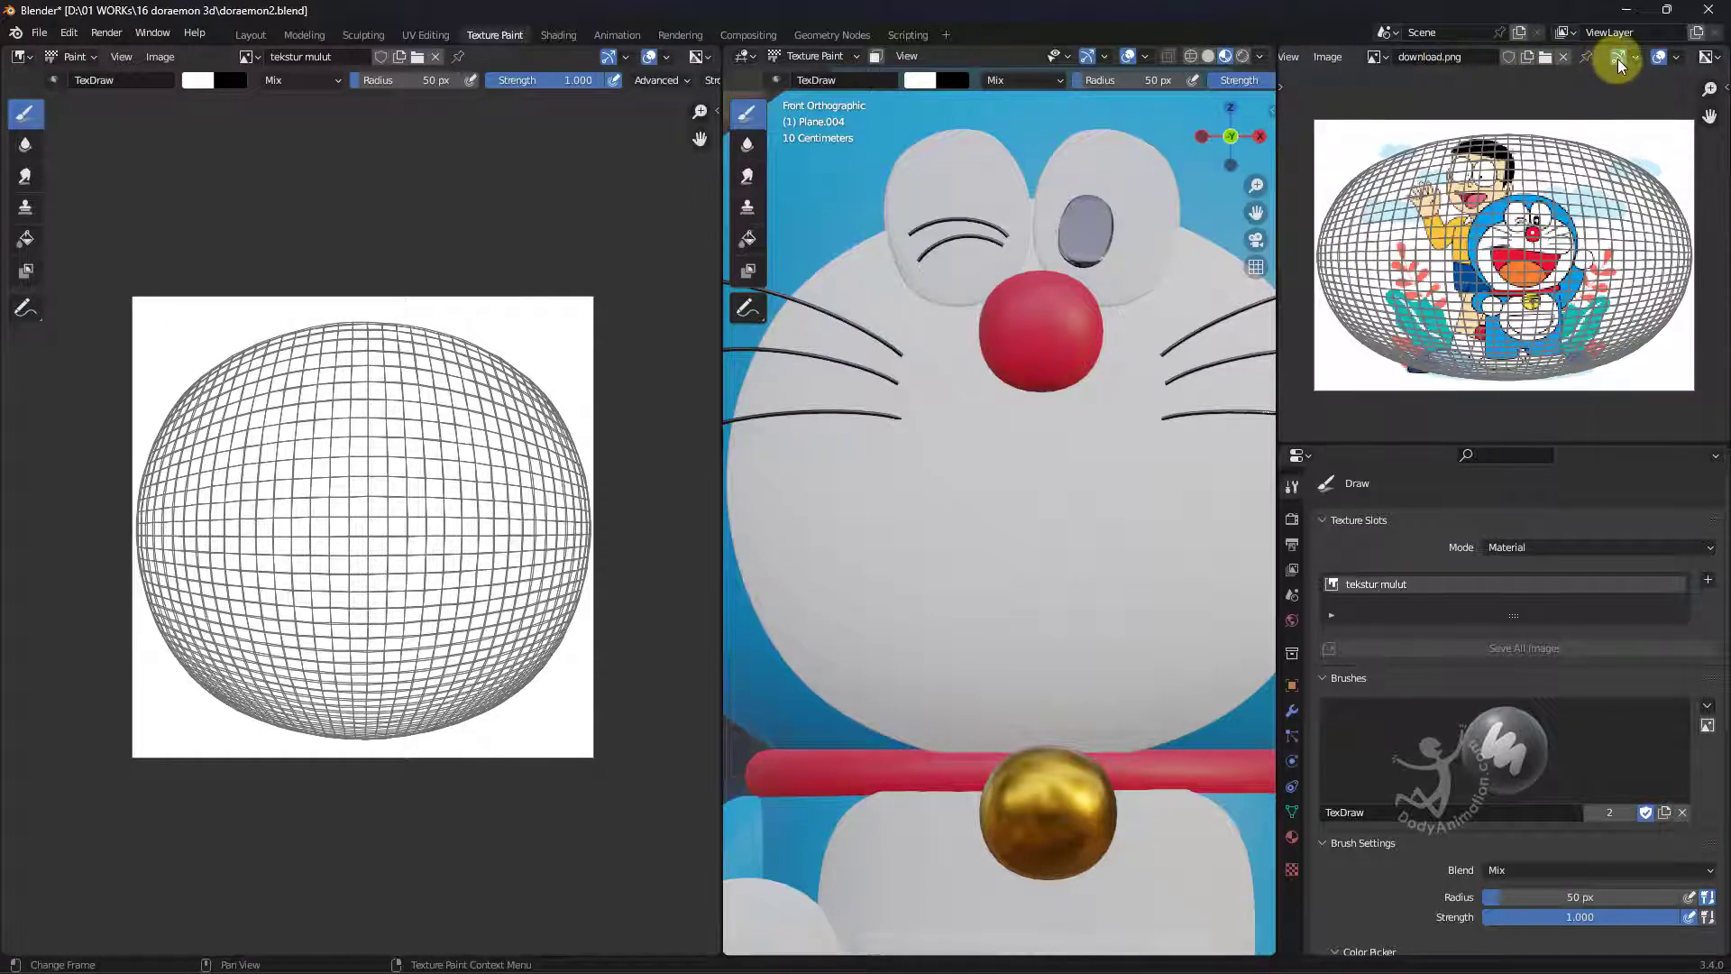
left_click(1659, 57)
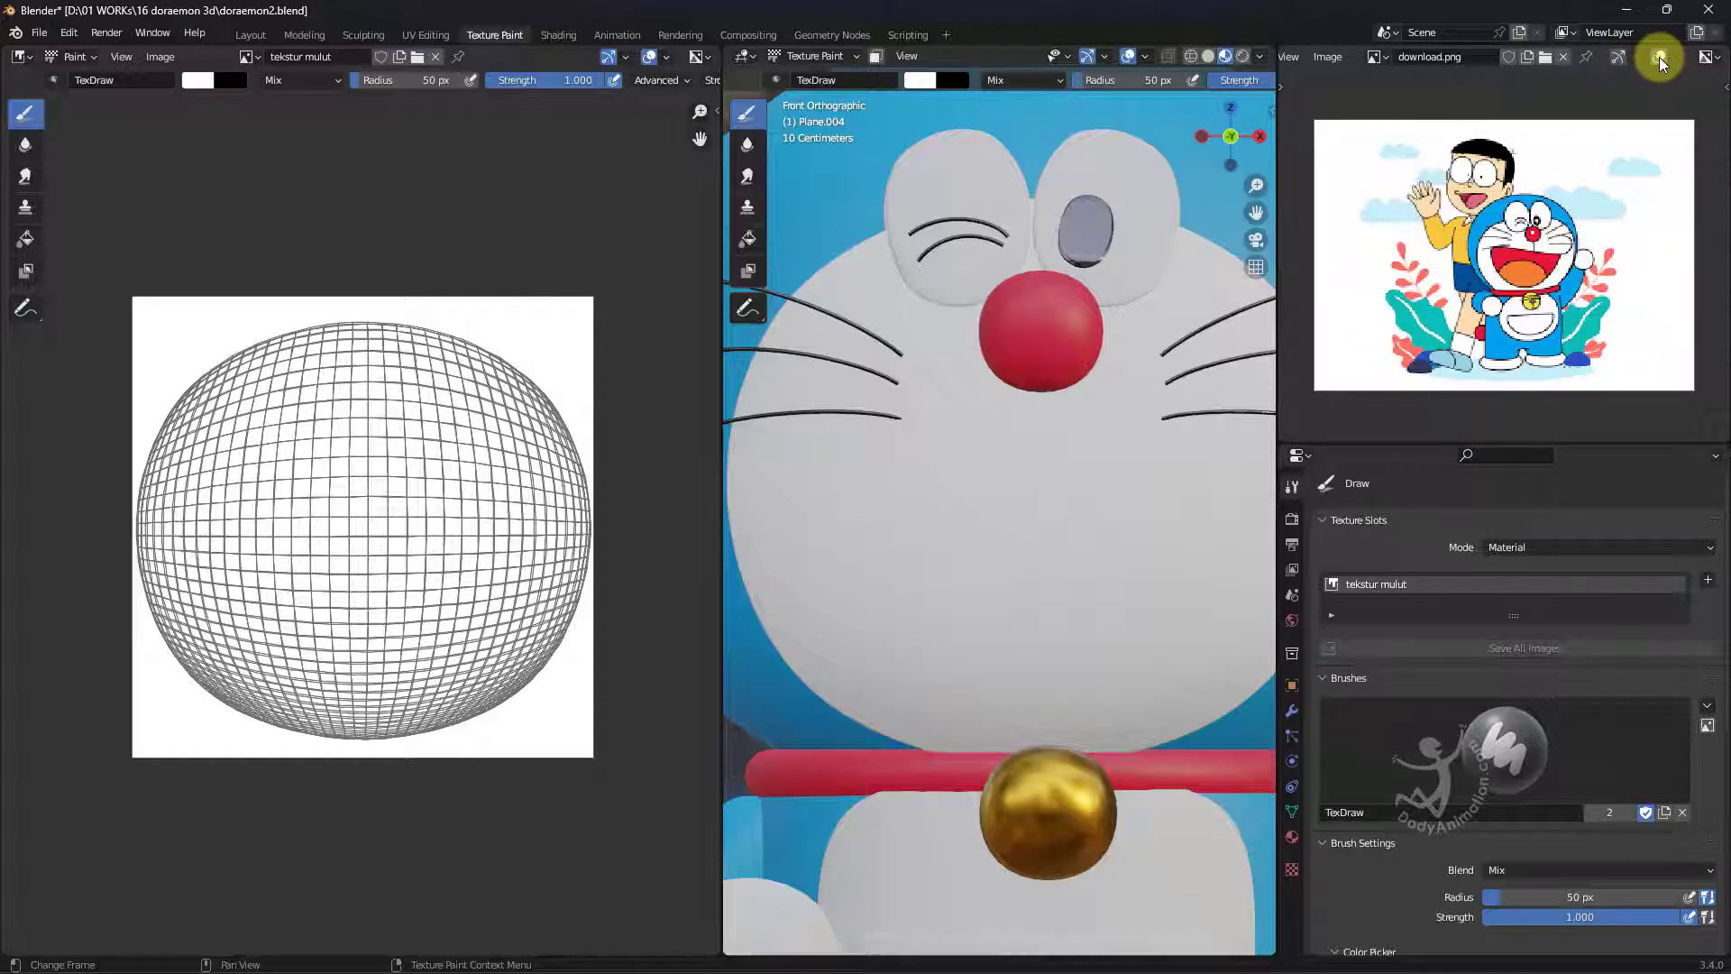
left_click(1587, 55)
scroll(1551, 203, "up", 2)
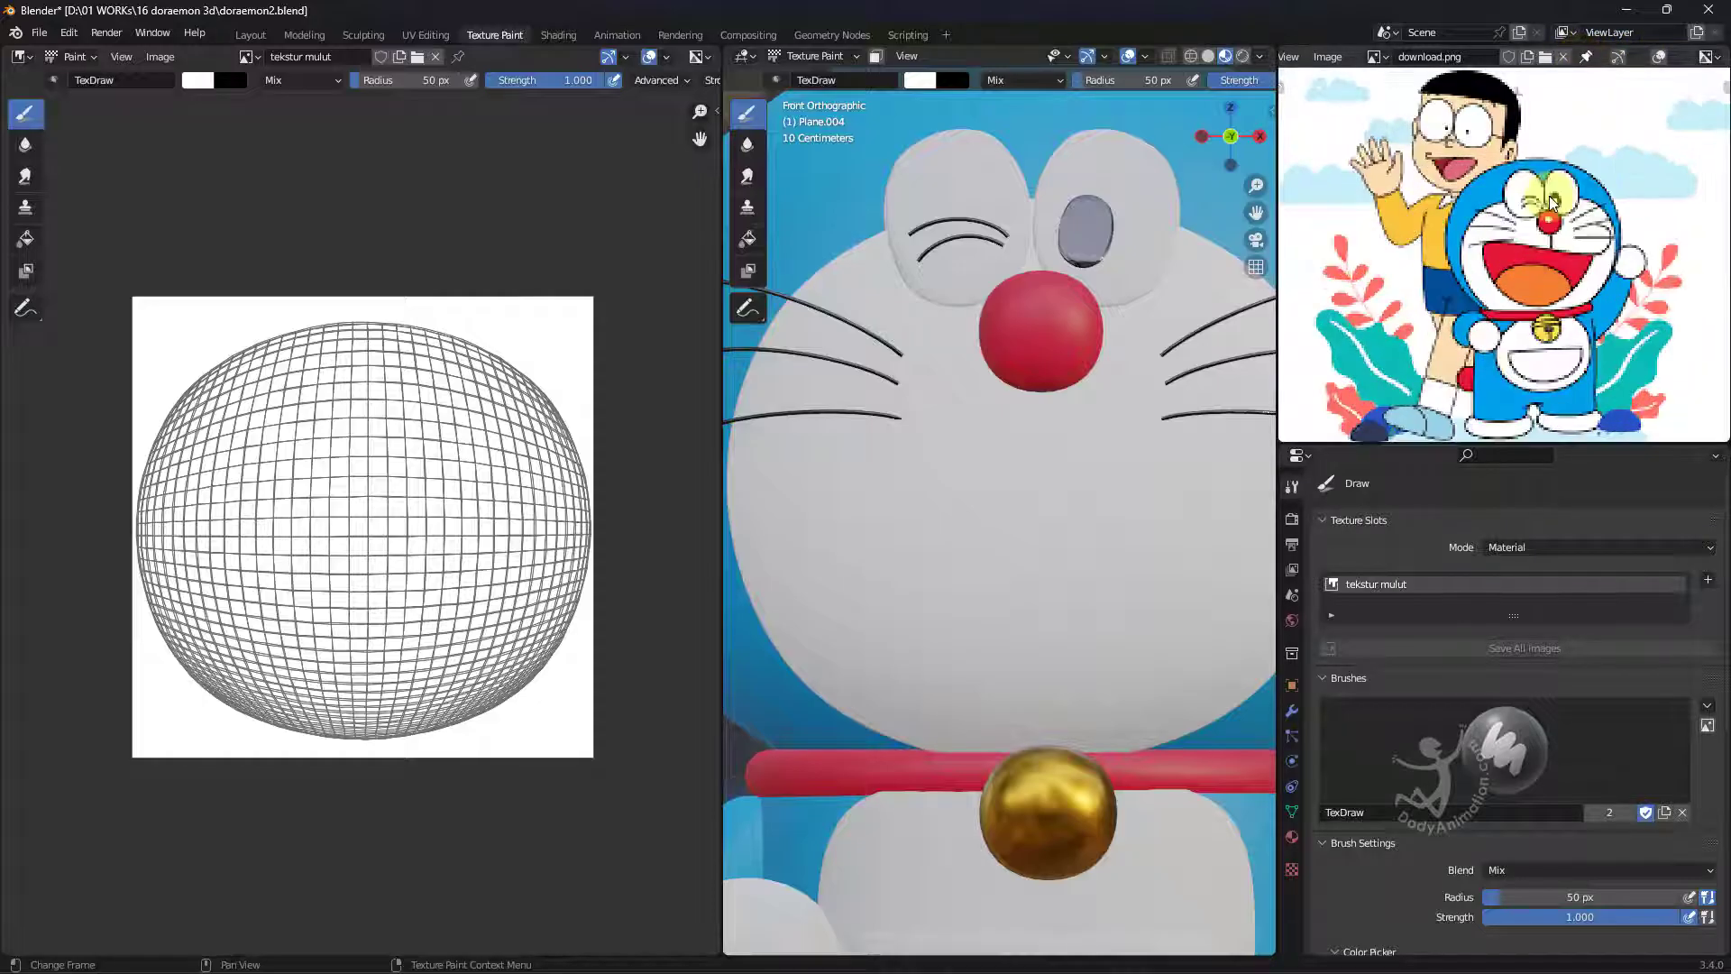
scroll(1548, 212, "up", 2)
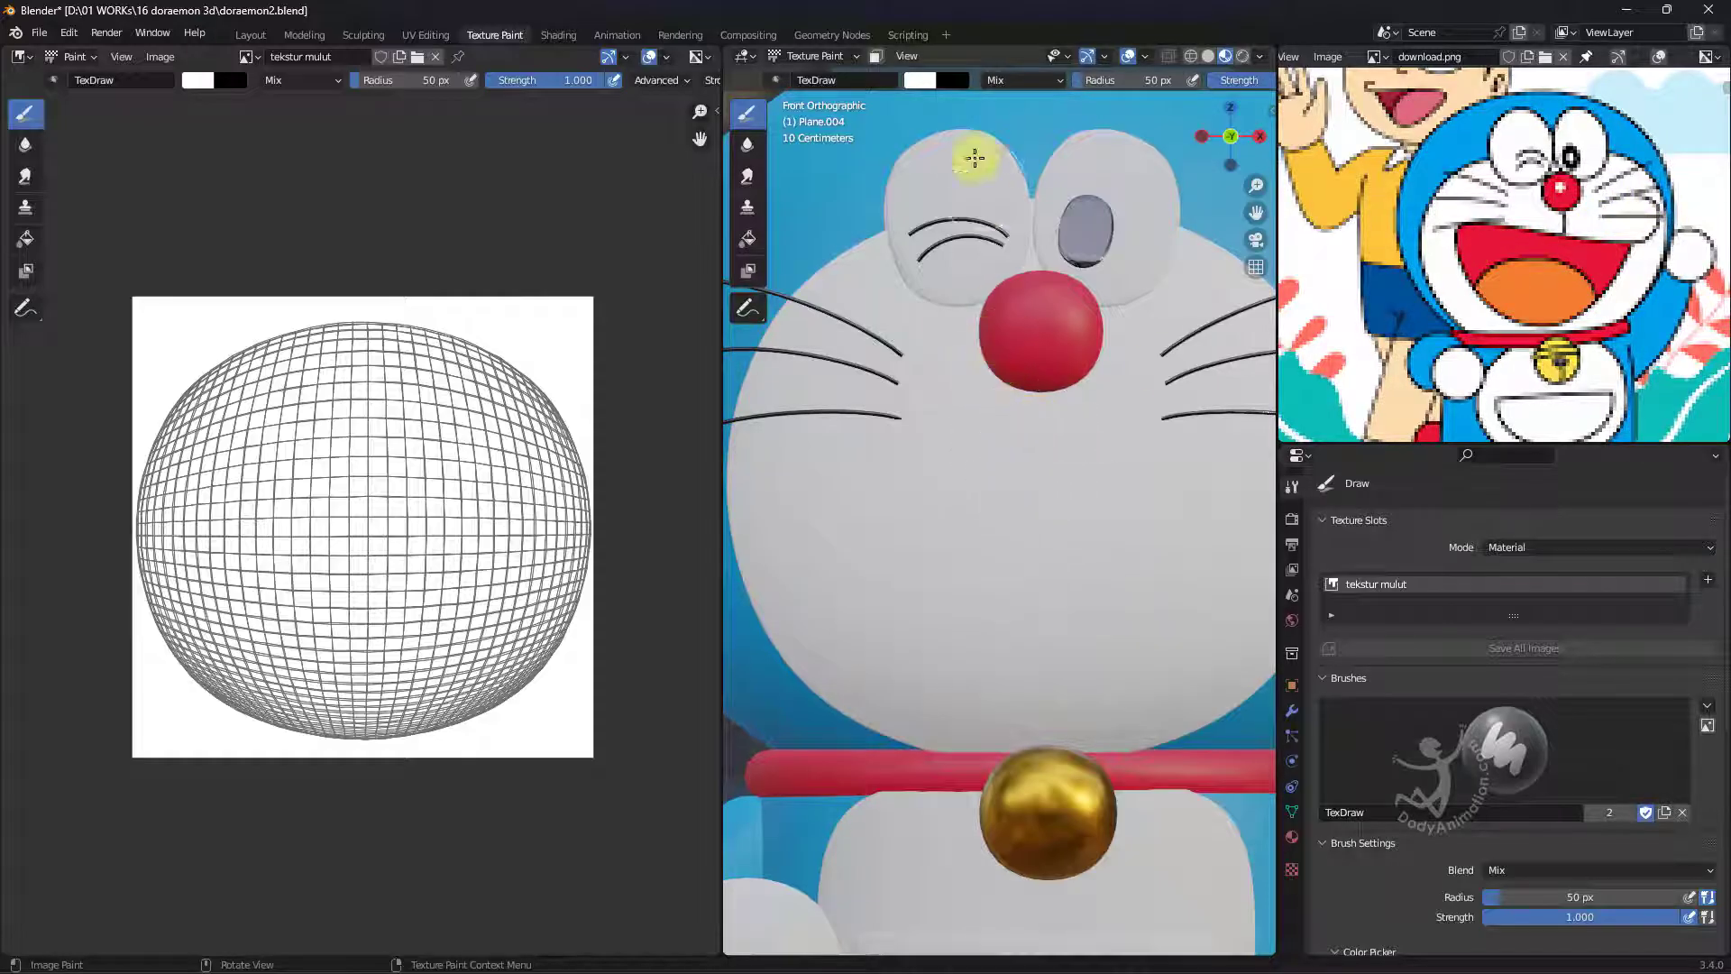
Set the brush color to black and test it with a curved stroke below the nose, undoing the stroke.
left_click(919, 80)
left_click_drag(1059, 145, 1057, 459)
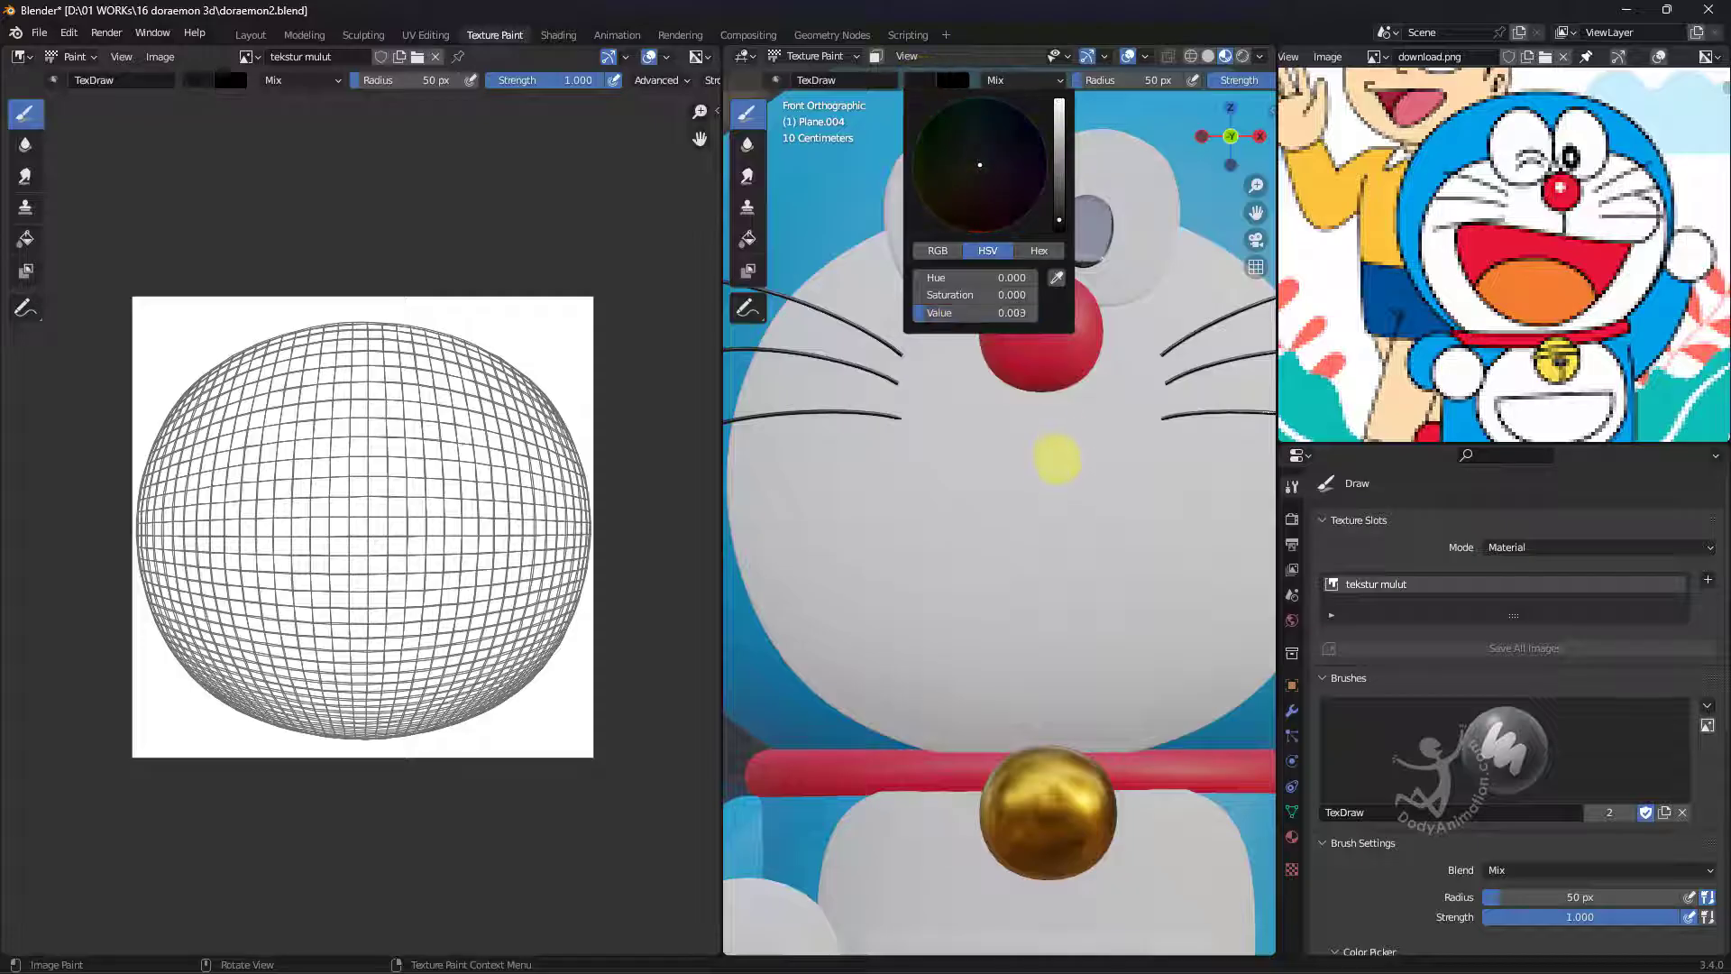
scroll(1055, 76, "down", 3)
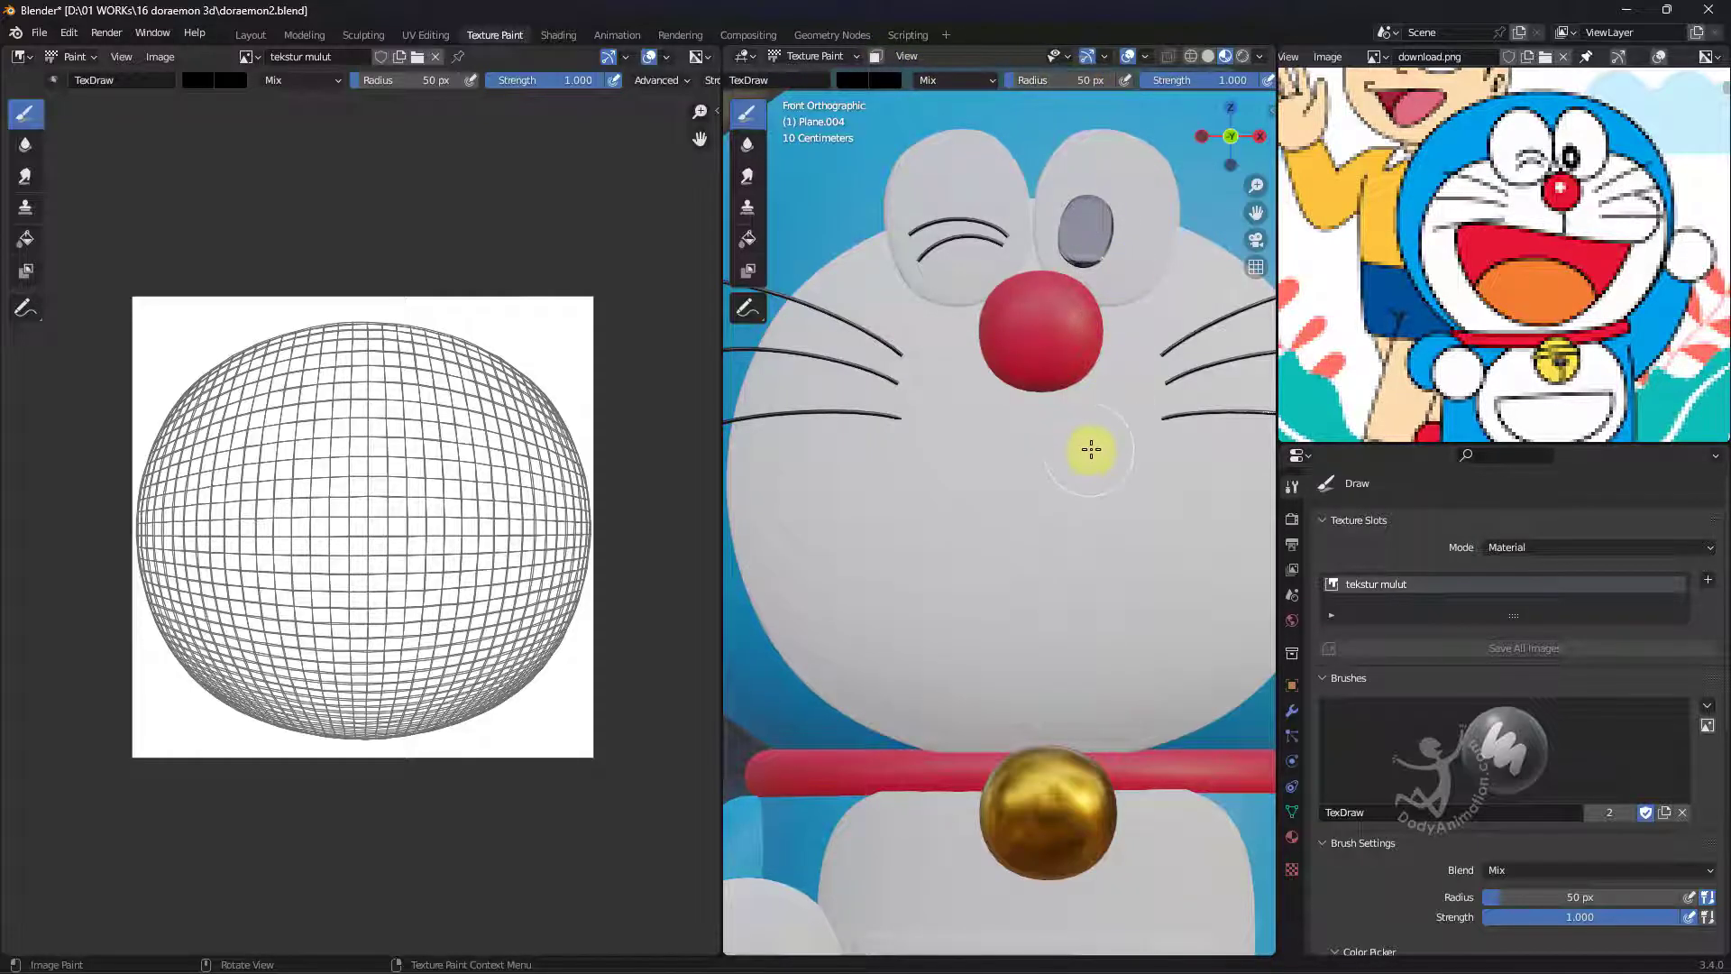
mouse_move(1088, 442)
left_mouse_down()
mouse_move(1033, 625)
mouse_move(1111, 643)
left_mouse_up()
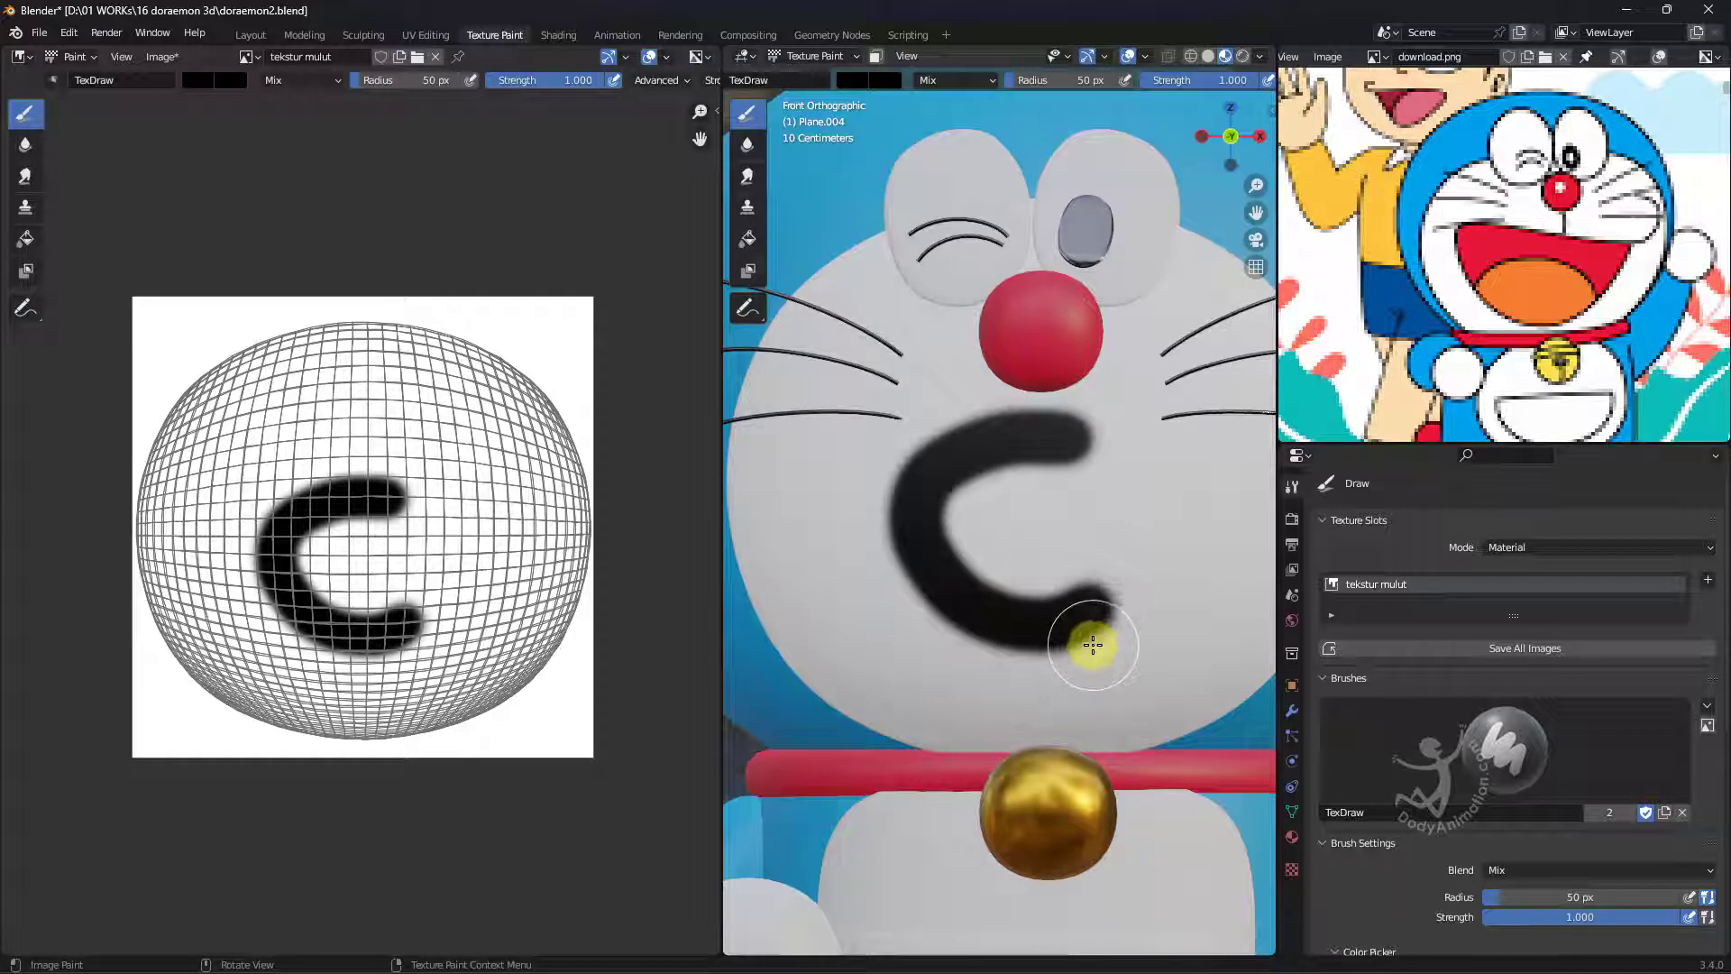
key("ctrl+z")
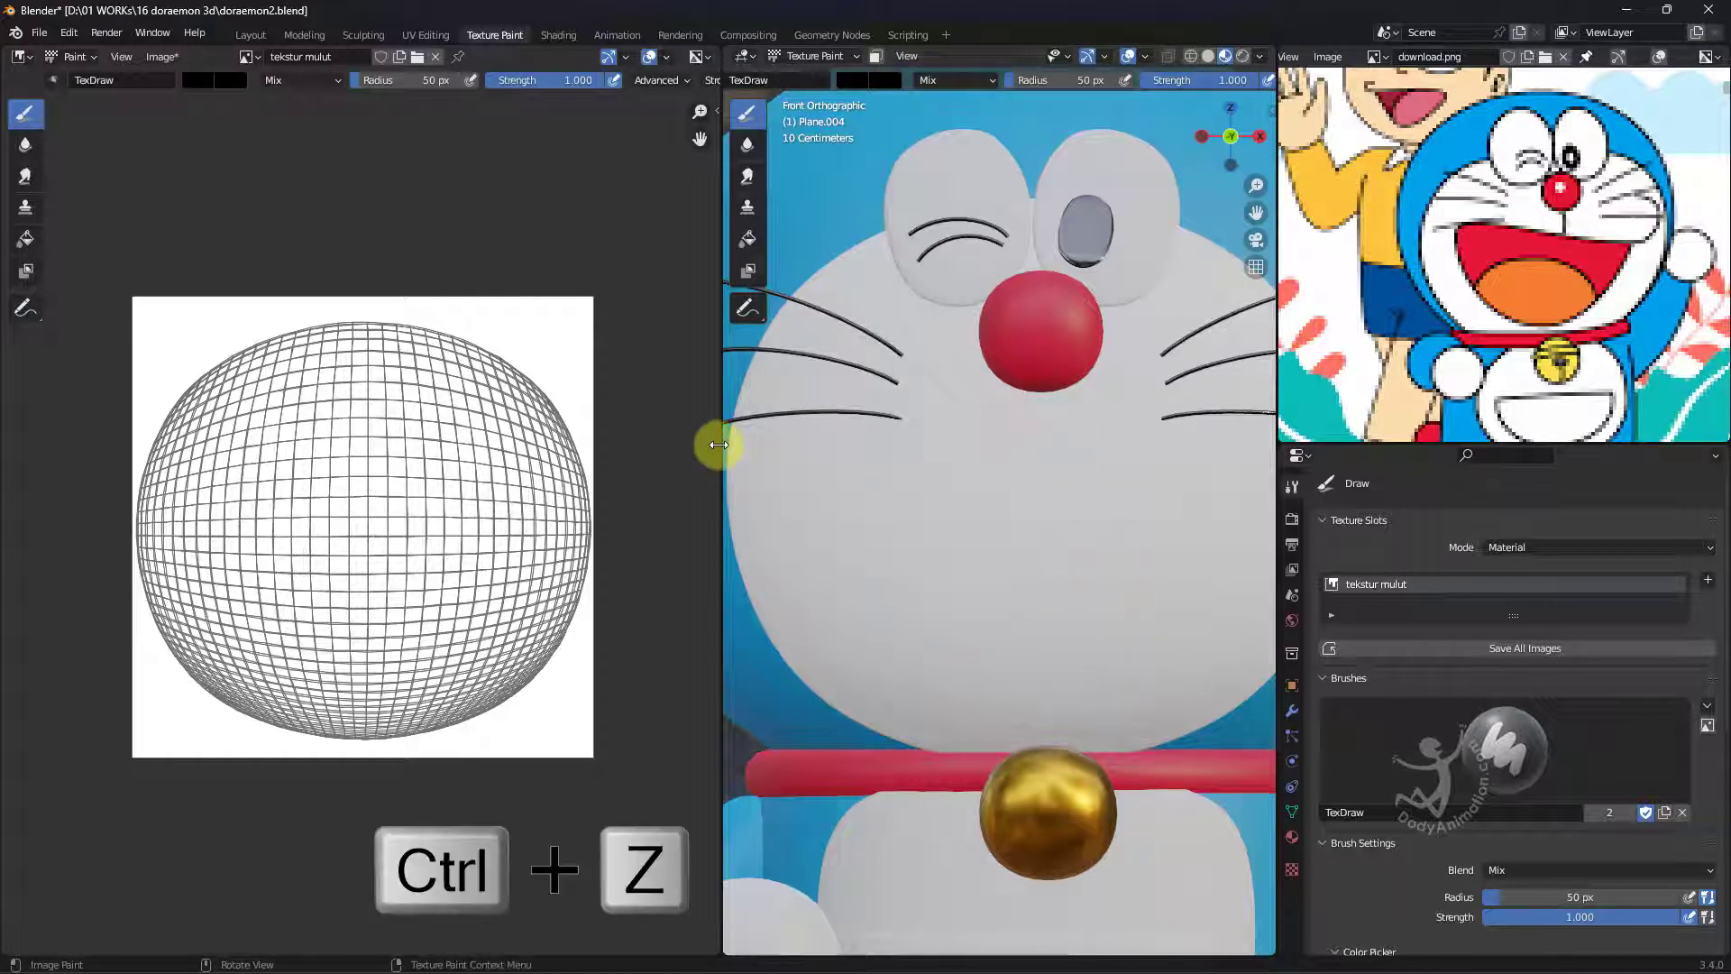
Widen the 3D viewport and set the brush radius to 6 px.
left_click_drag(721, 445, 588, 451)
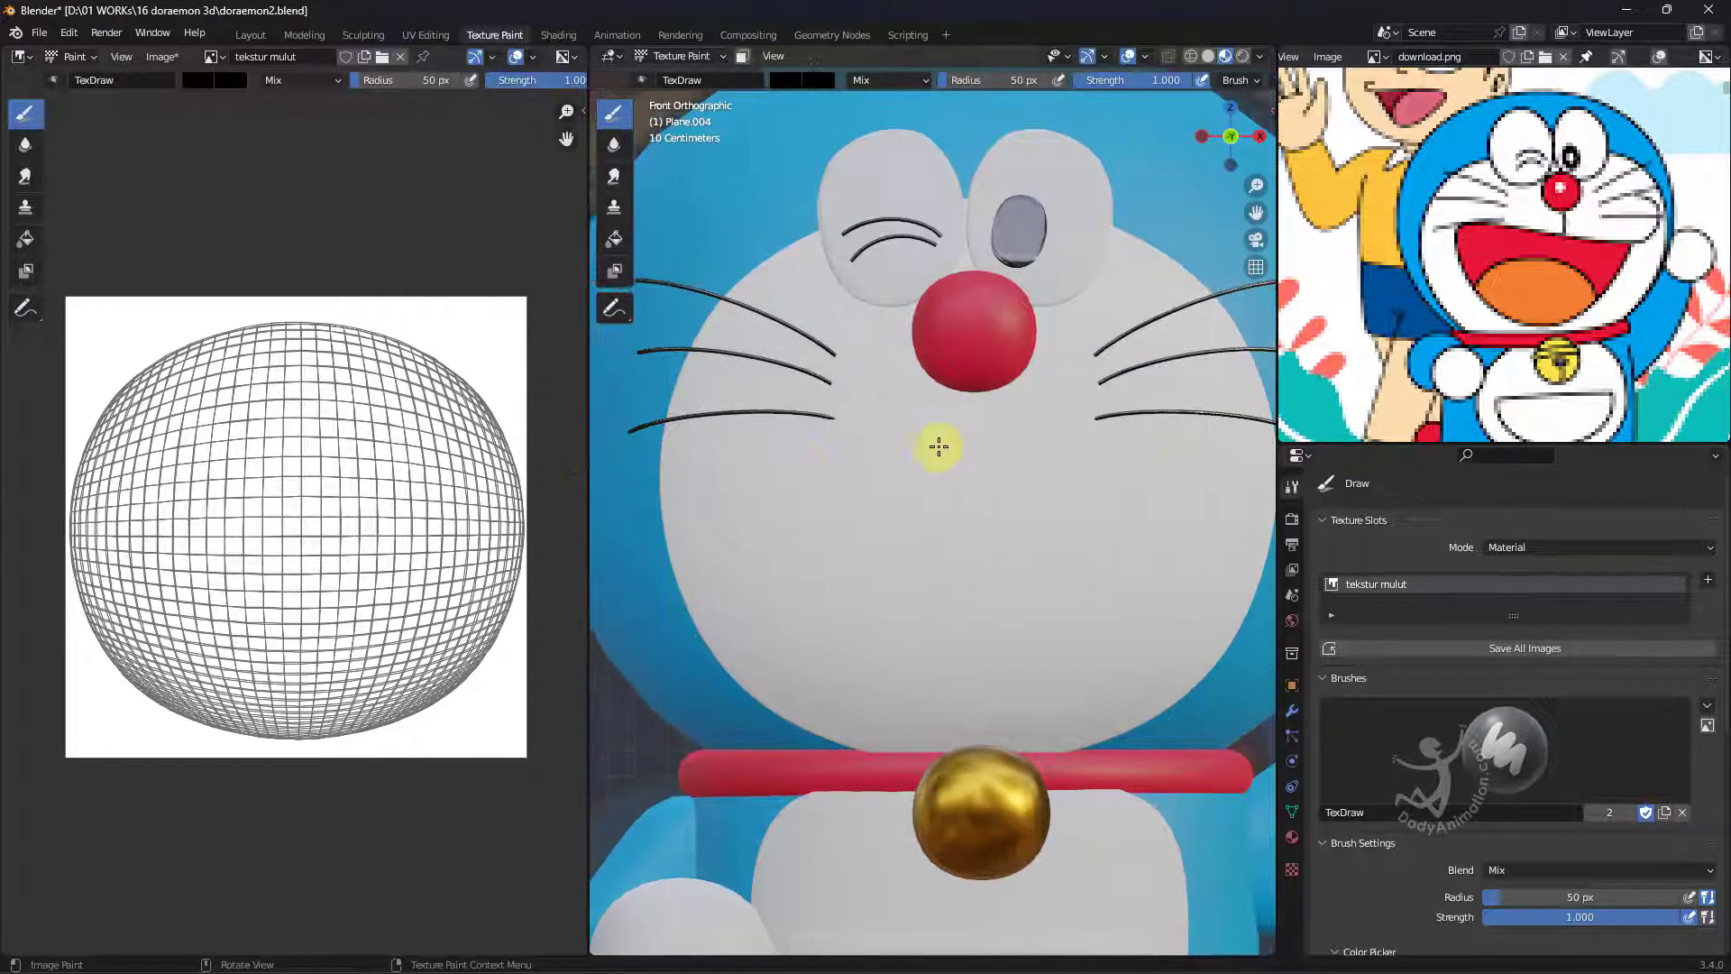
left_click(1001, 80)
type("6")
left_click(994, 560)
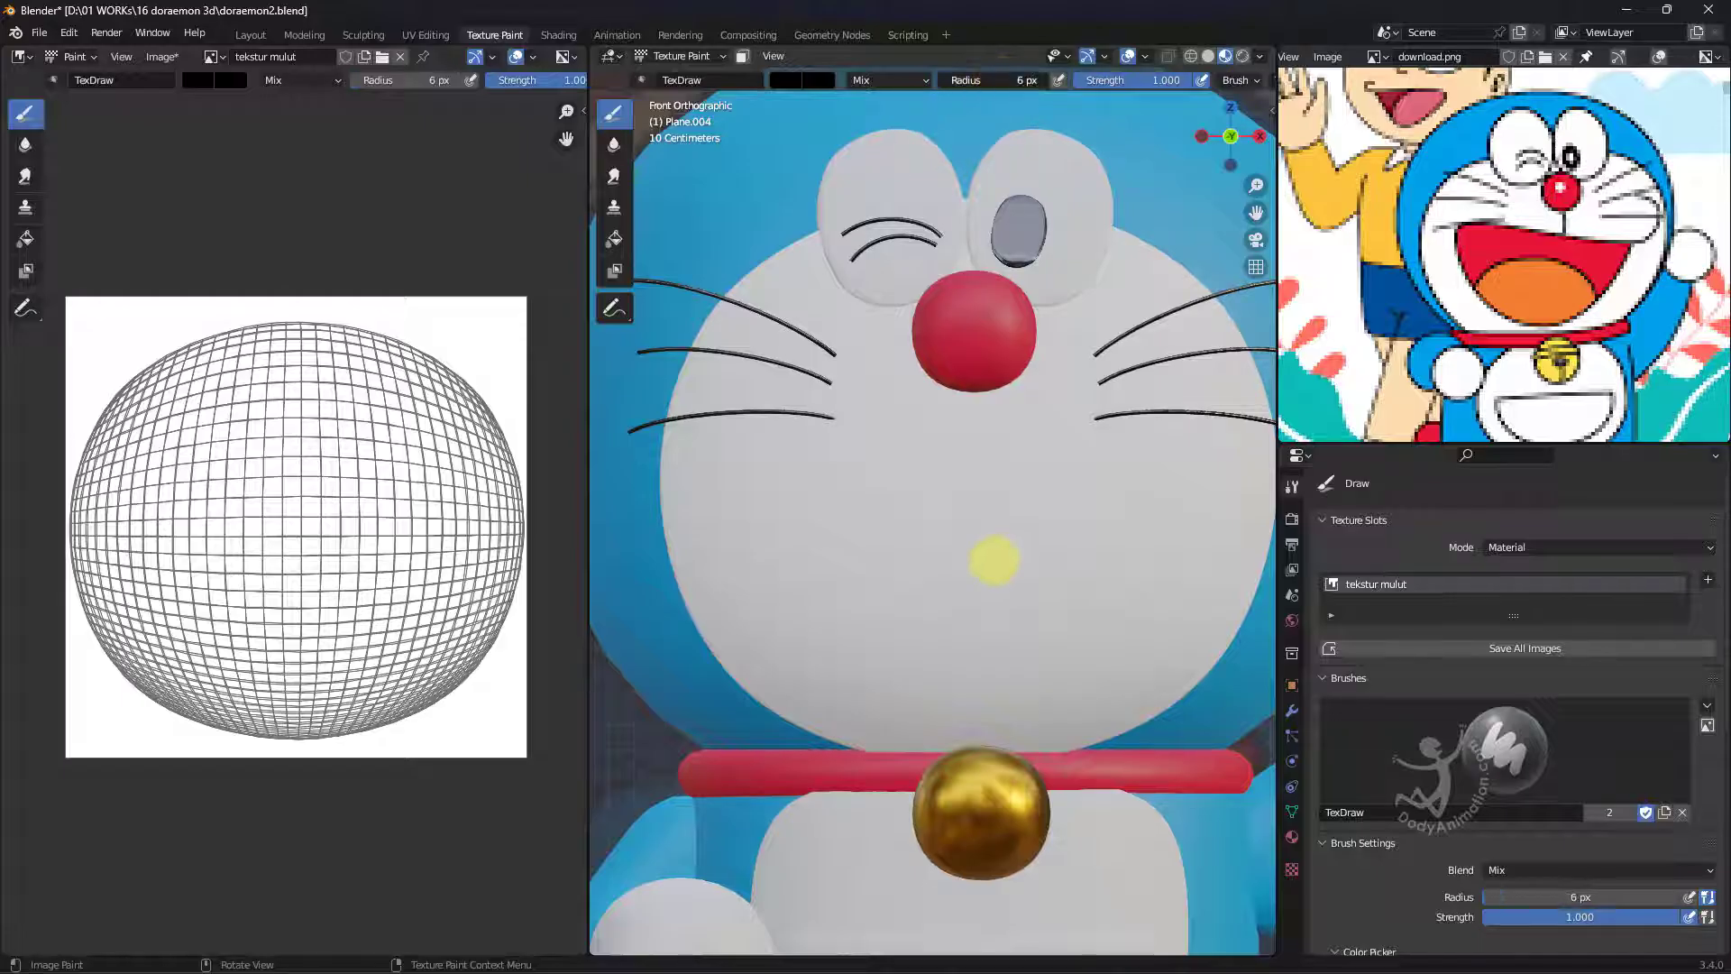
Paint a curved test stroke below the nose, undo it, and set the brush radius to 8 px.
mouse_move(980, 456)
left_mouse_down()
mouse_move(873, 568)
mouse_move(995, 580)
left_mouse_up()
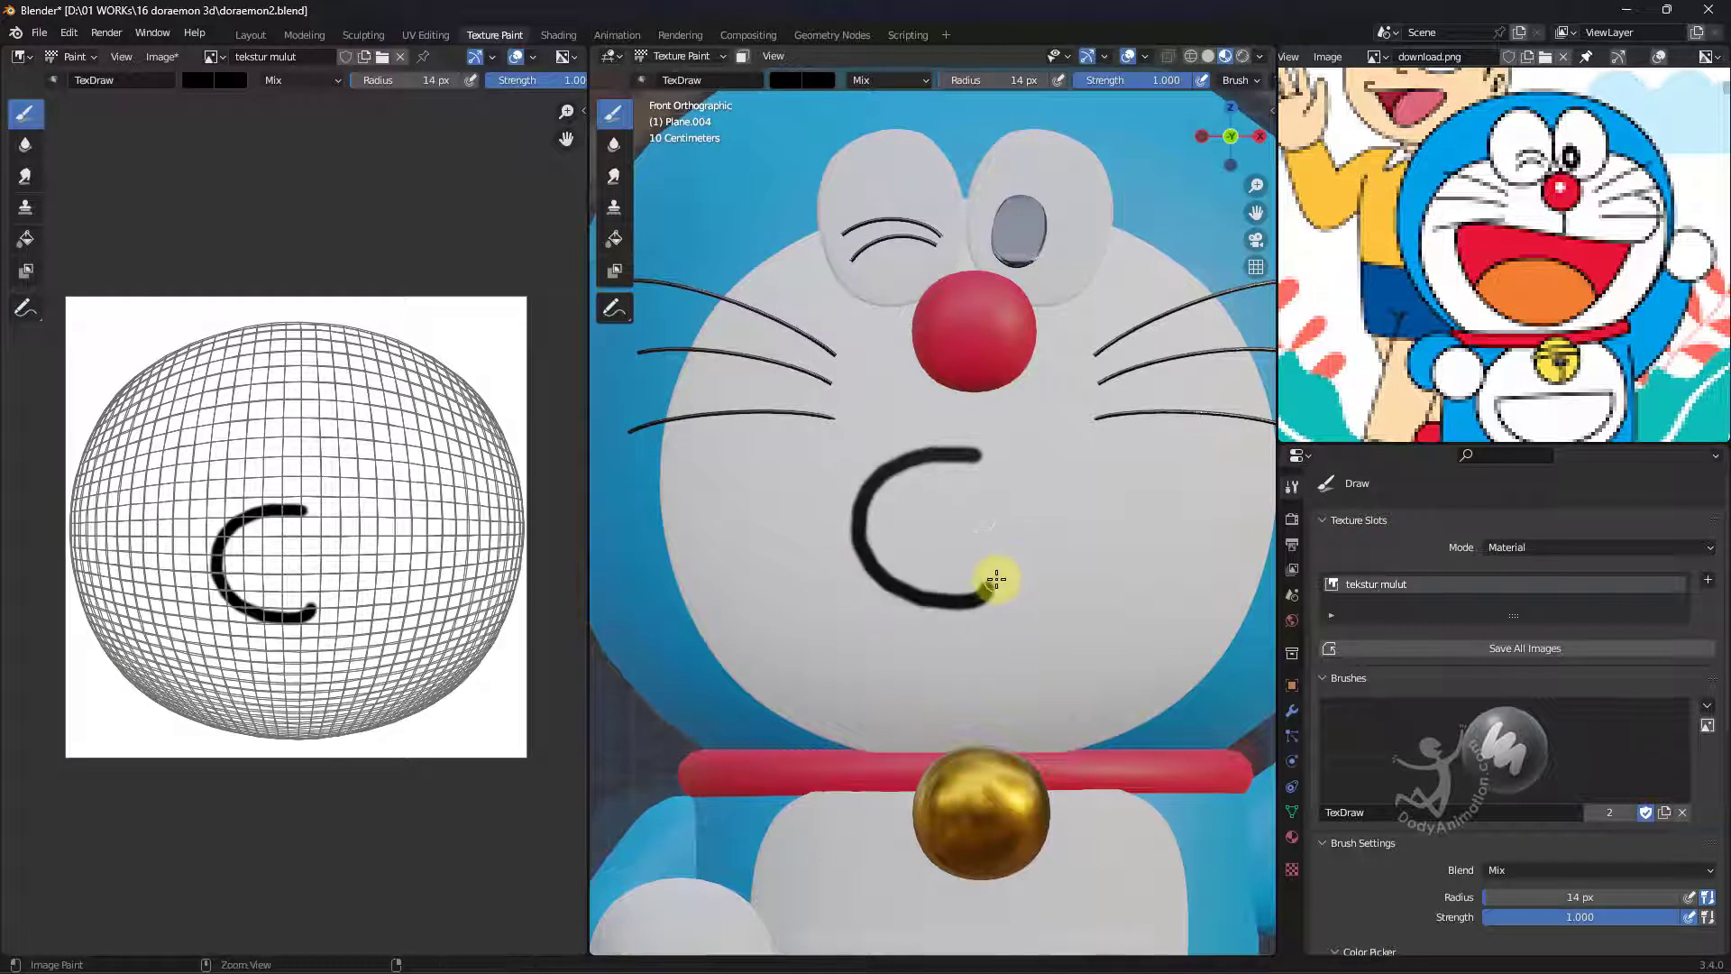
key("ctrl+z")
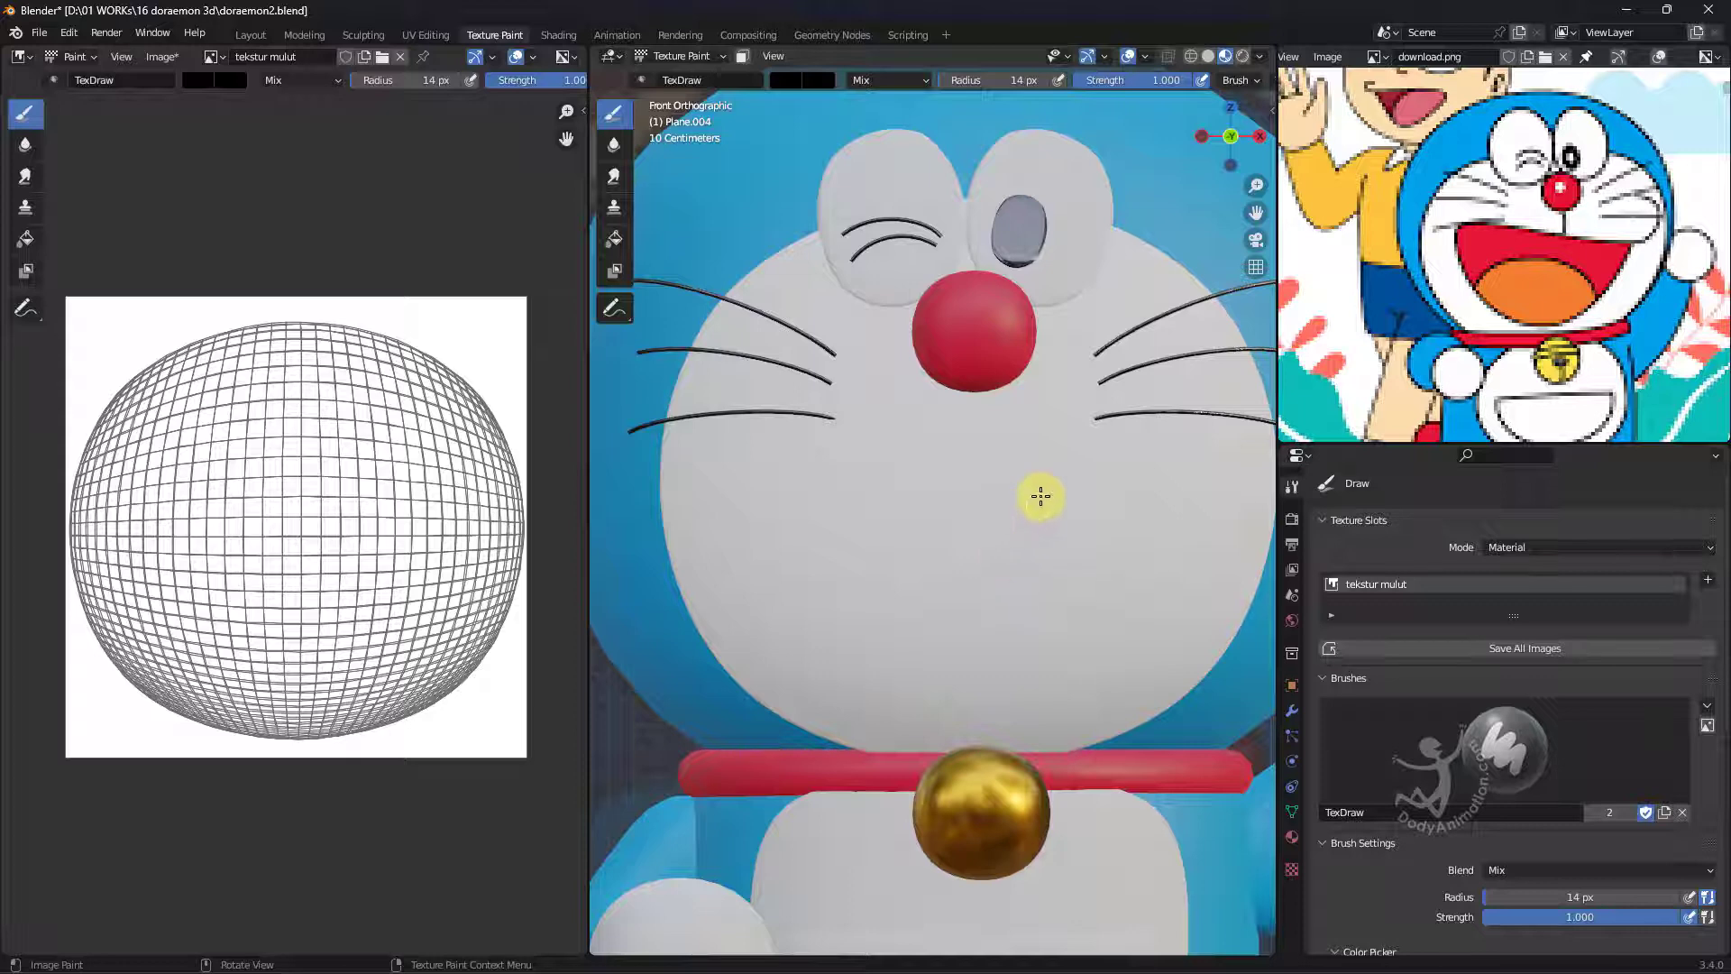
key("f")
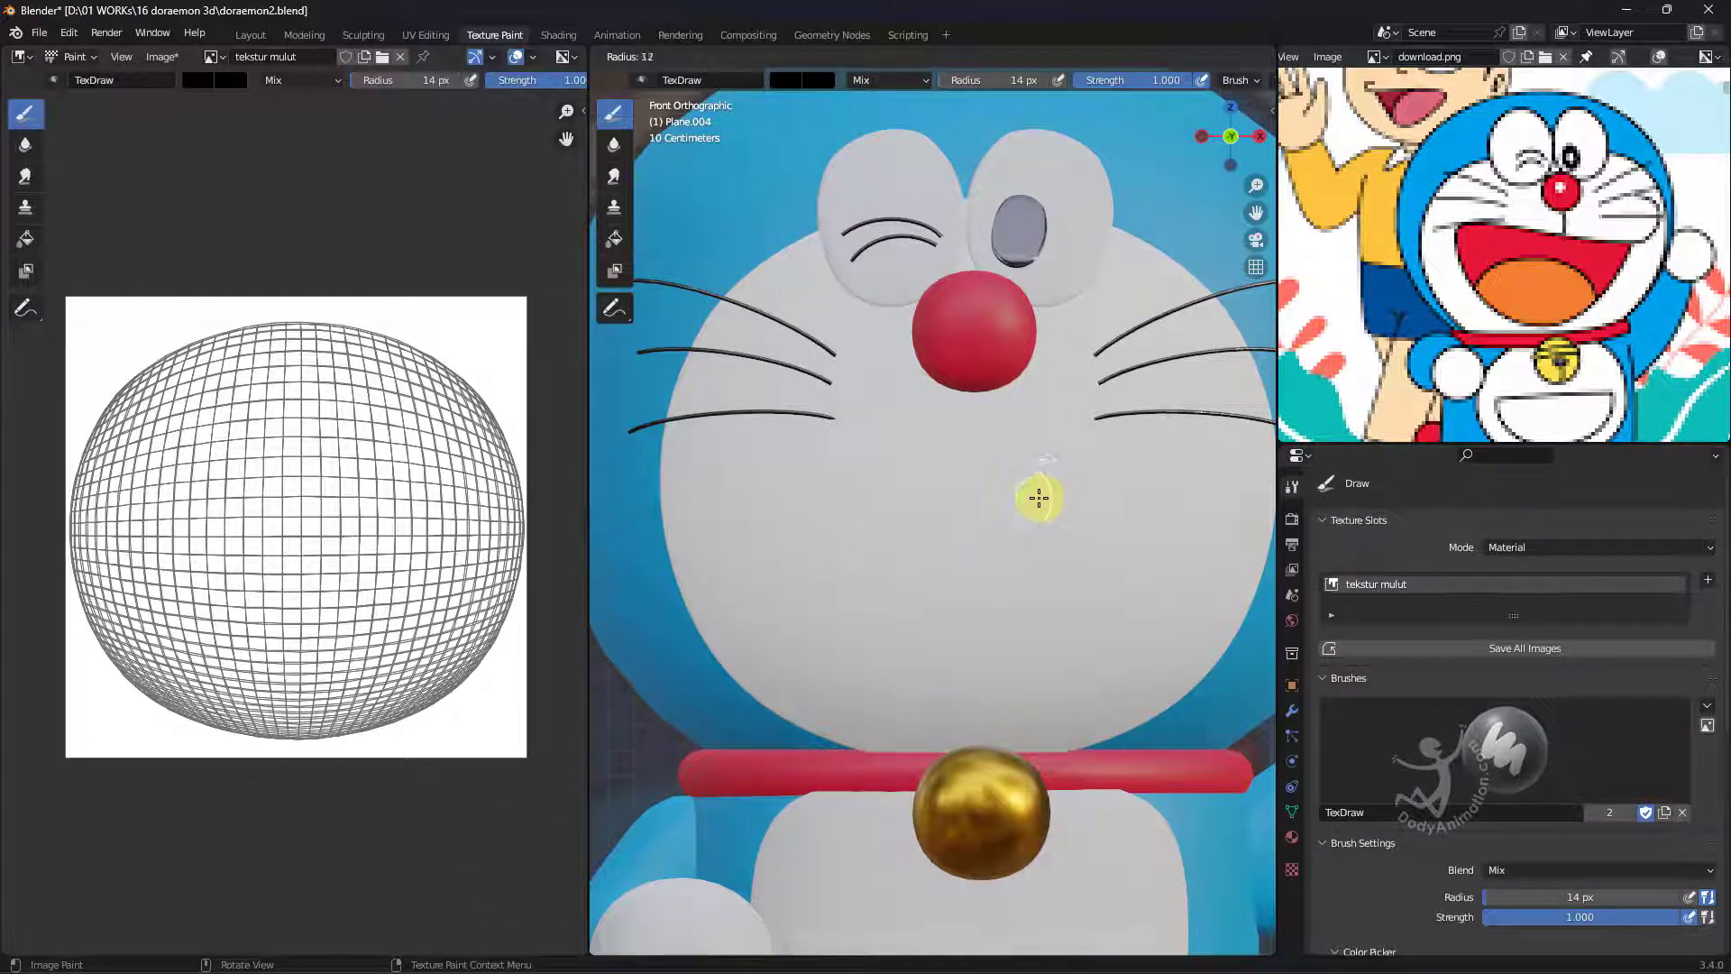
left_click(1035, 497)
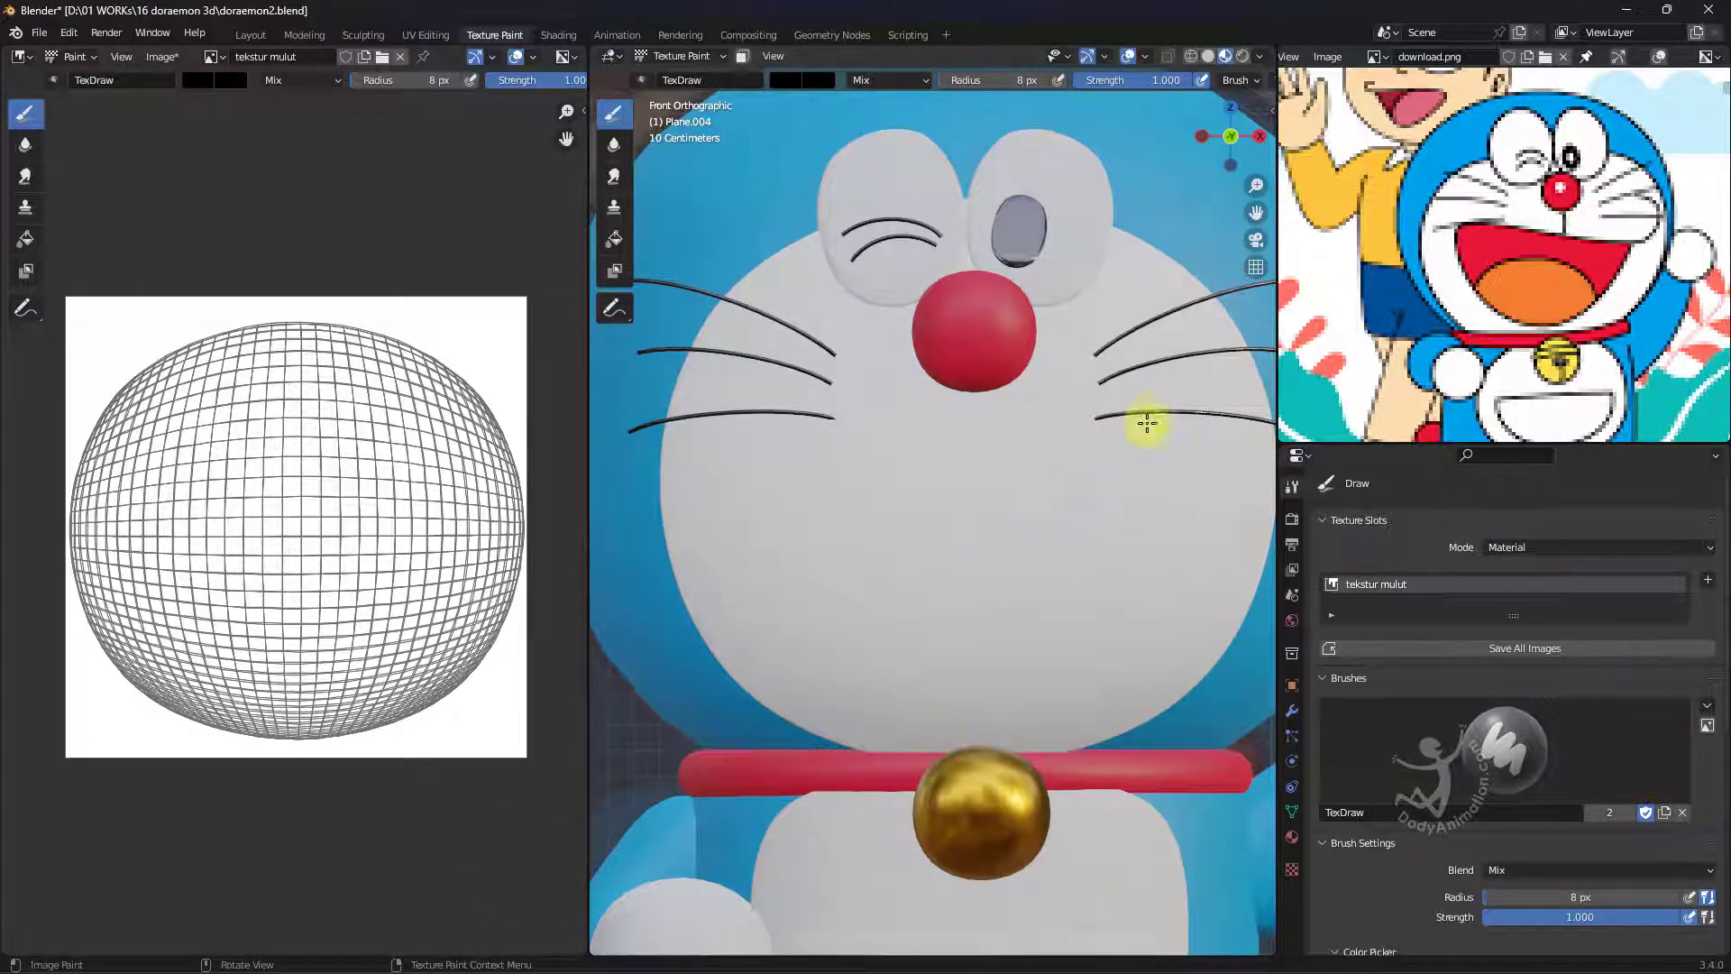
Try freehand black strokes for the mouth outline below the whiskers, undoing each attempt.
left_click_drag(1164, 460, 976, 473)
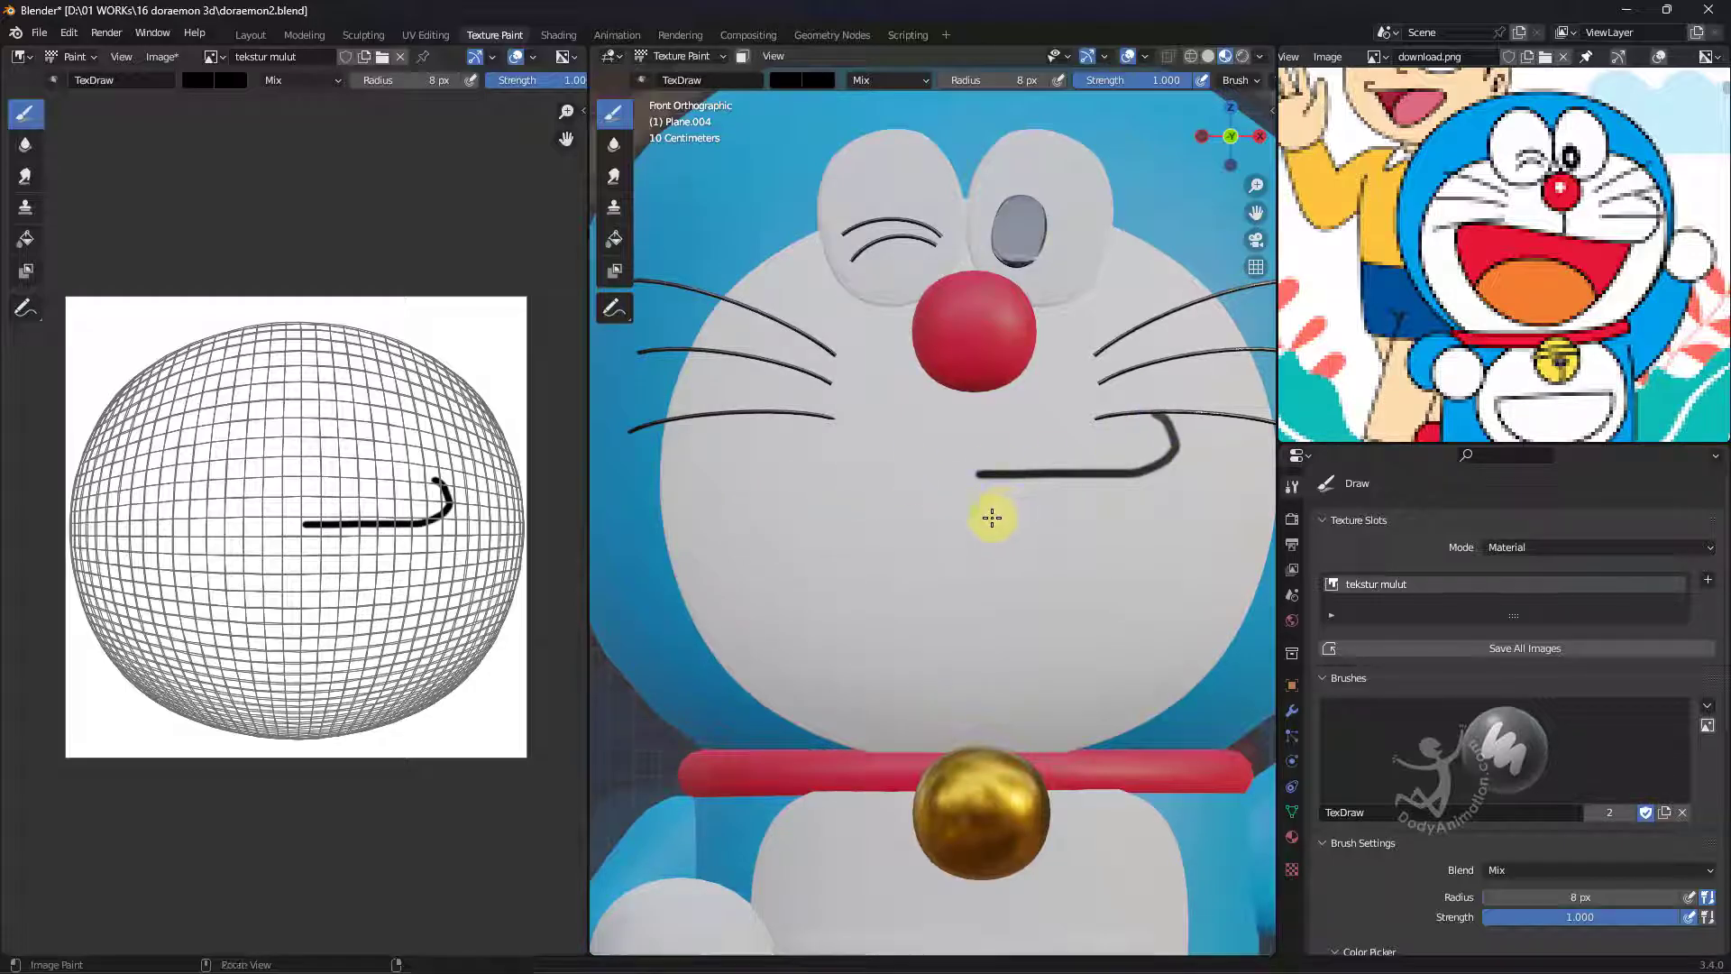
key("ctrl+z")
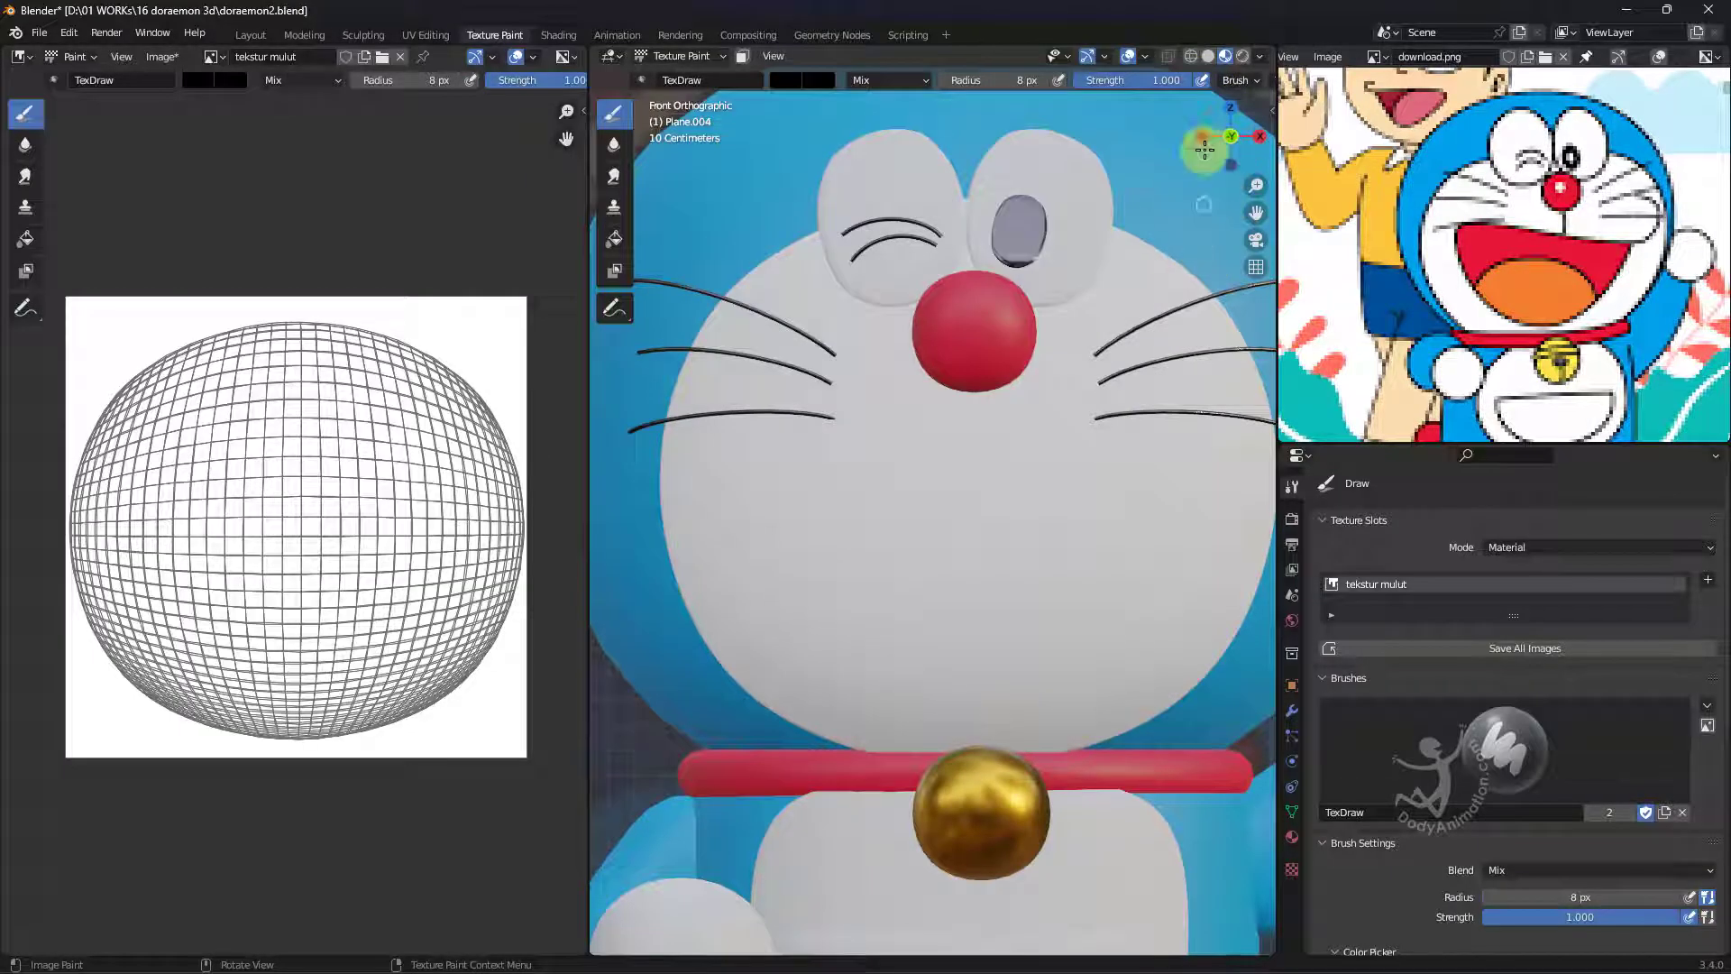
mouse_move(1190, 456)
left_mouse_down()
mouse_move(1171, 490)
mouse_move(1060, 496)
left_mouse_up()
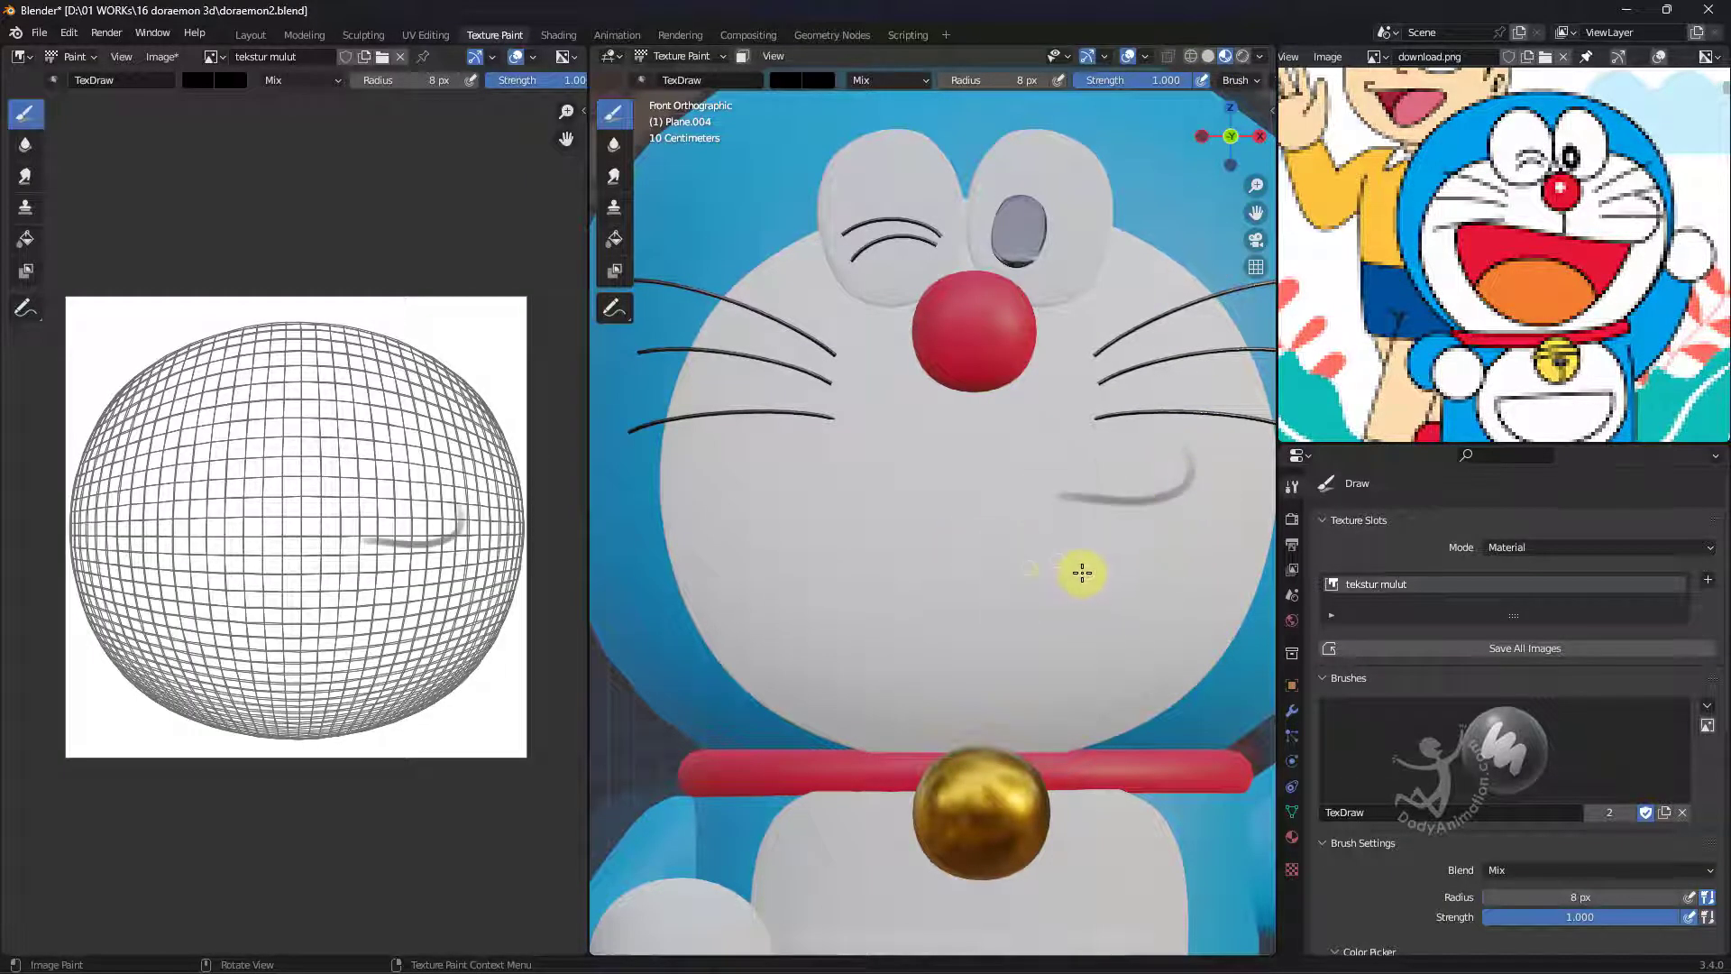
key("ctrl+z")
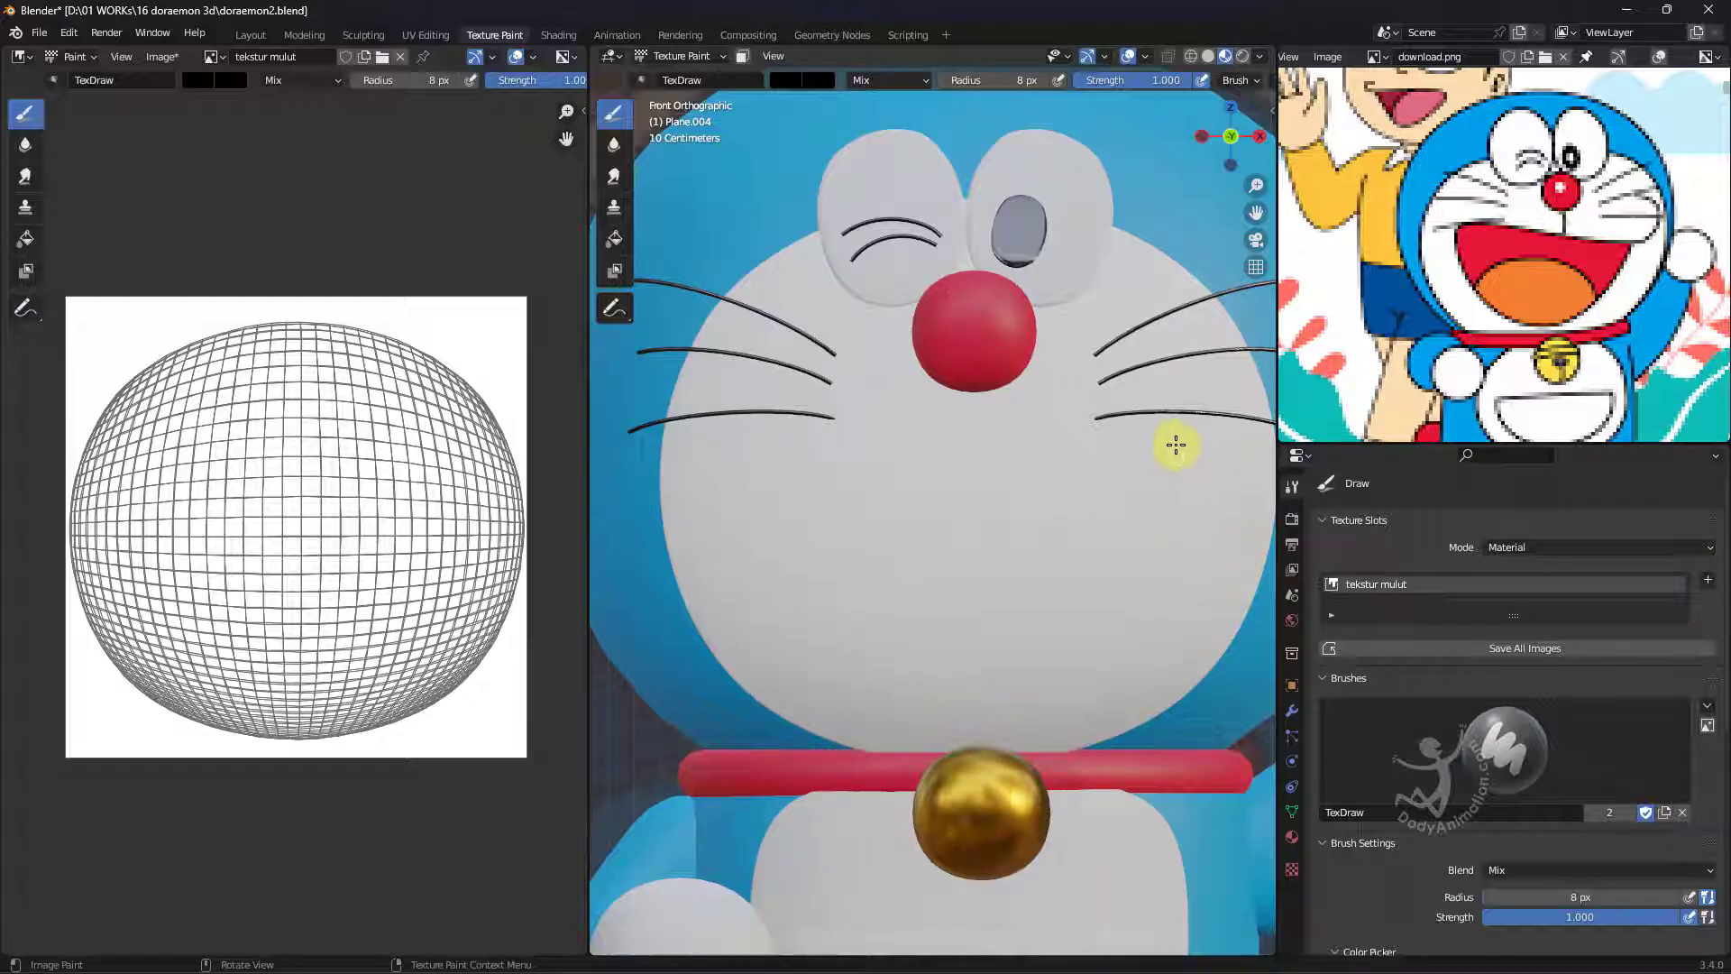
mouse_move(1185, 458)
left_mouse_down()
mouse_move(905, 568)
mouse_move(1113, 592)
left_mouse_up()
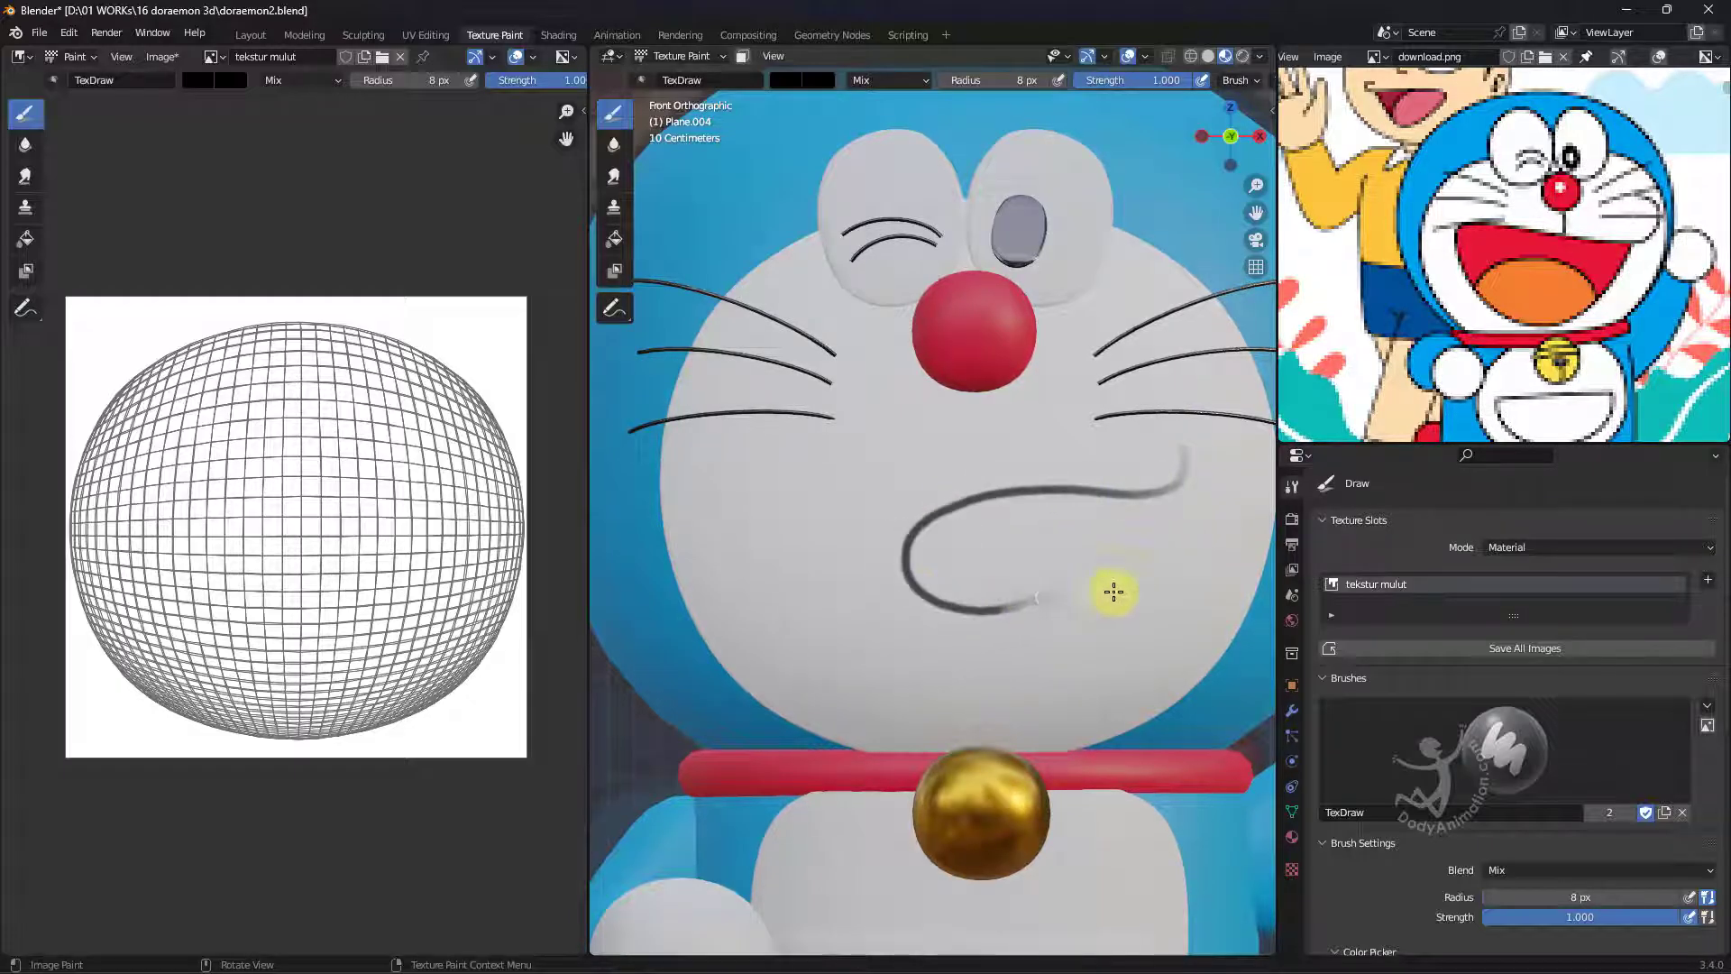
key("ctrl+z")
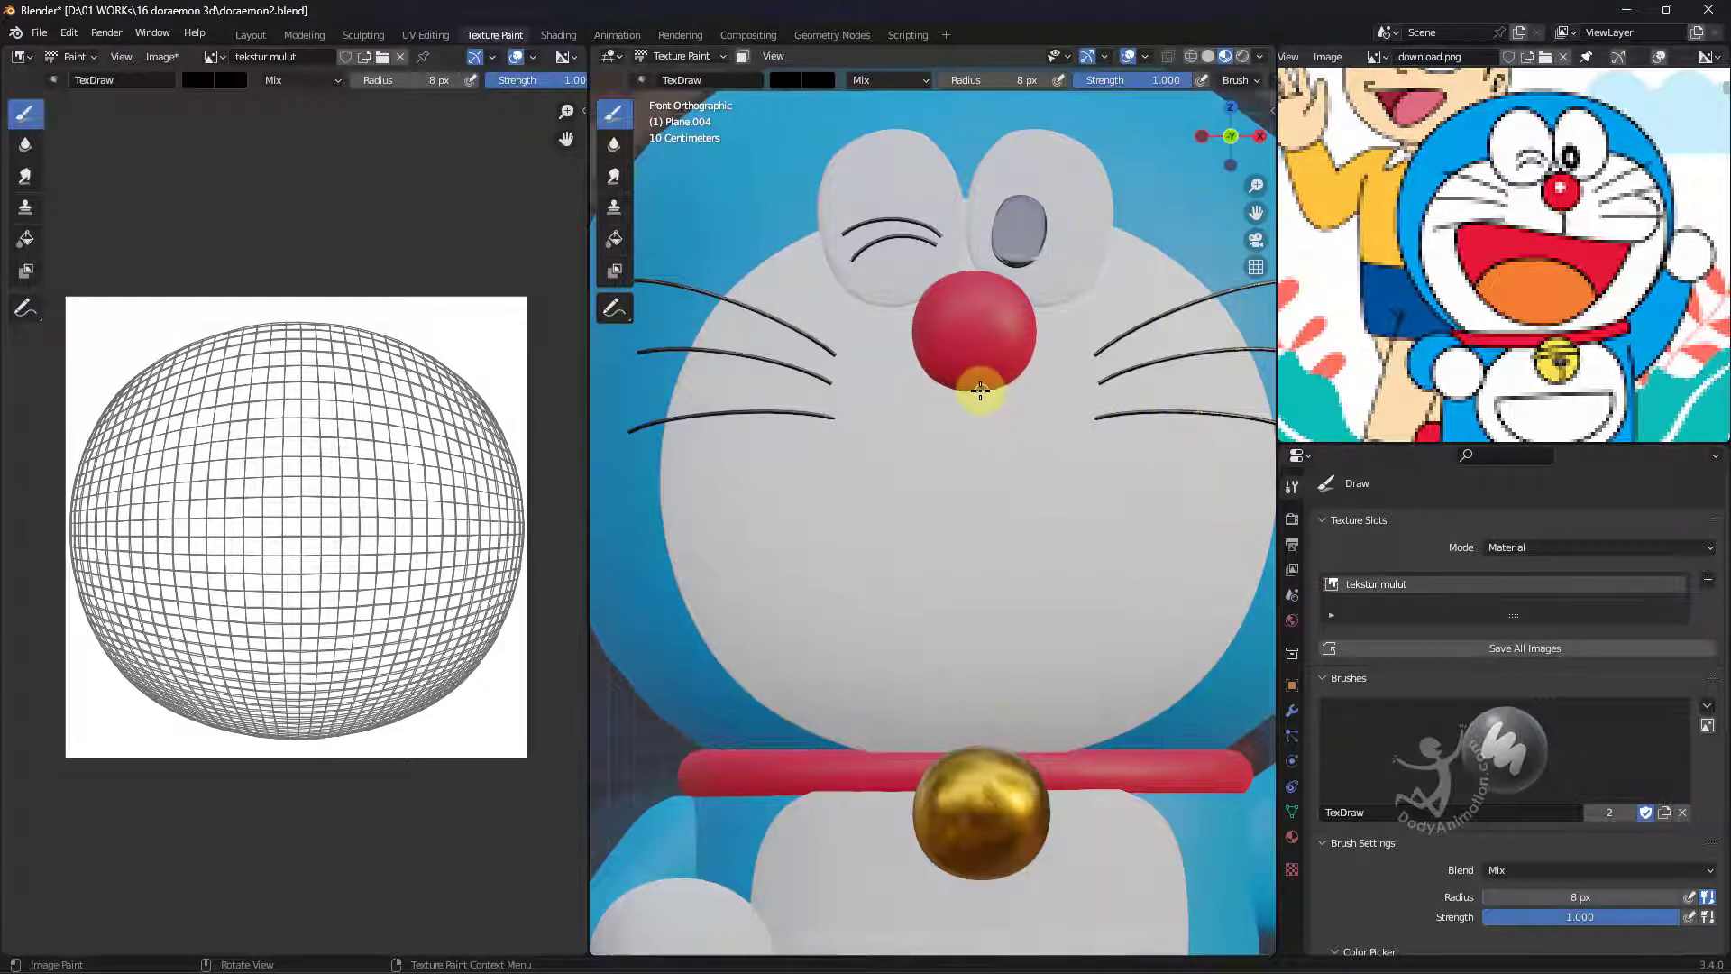
Try painting the short vertical line from the nose down toward the mouth, undoing each attempt.
left_click_drag(974, 393, 974, 475)
key("ctrl+z")
key("ctrl+shift+z")
key("ctrl+z")
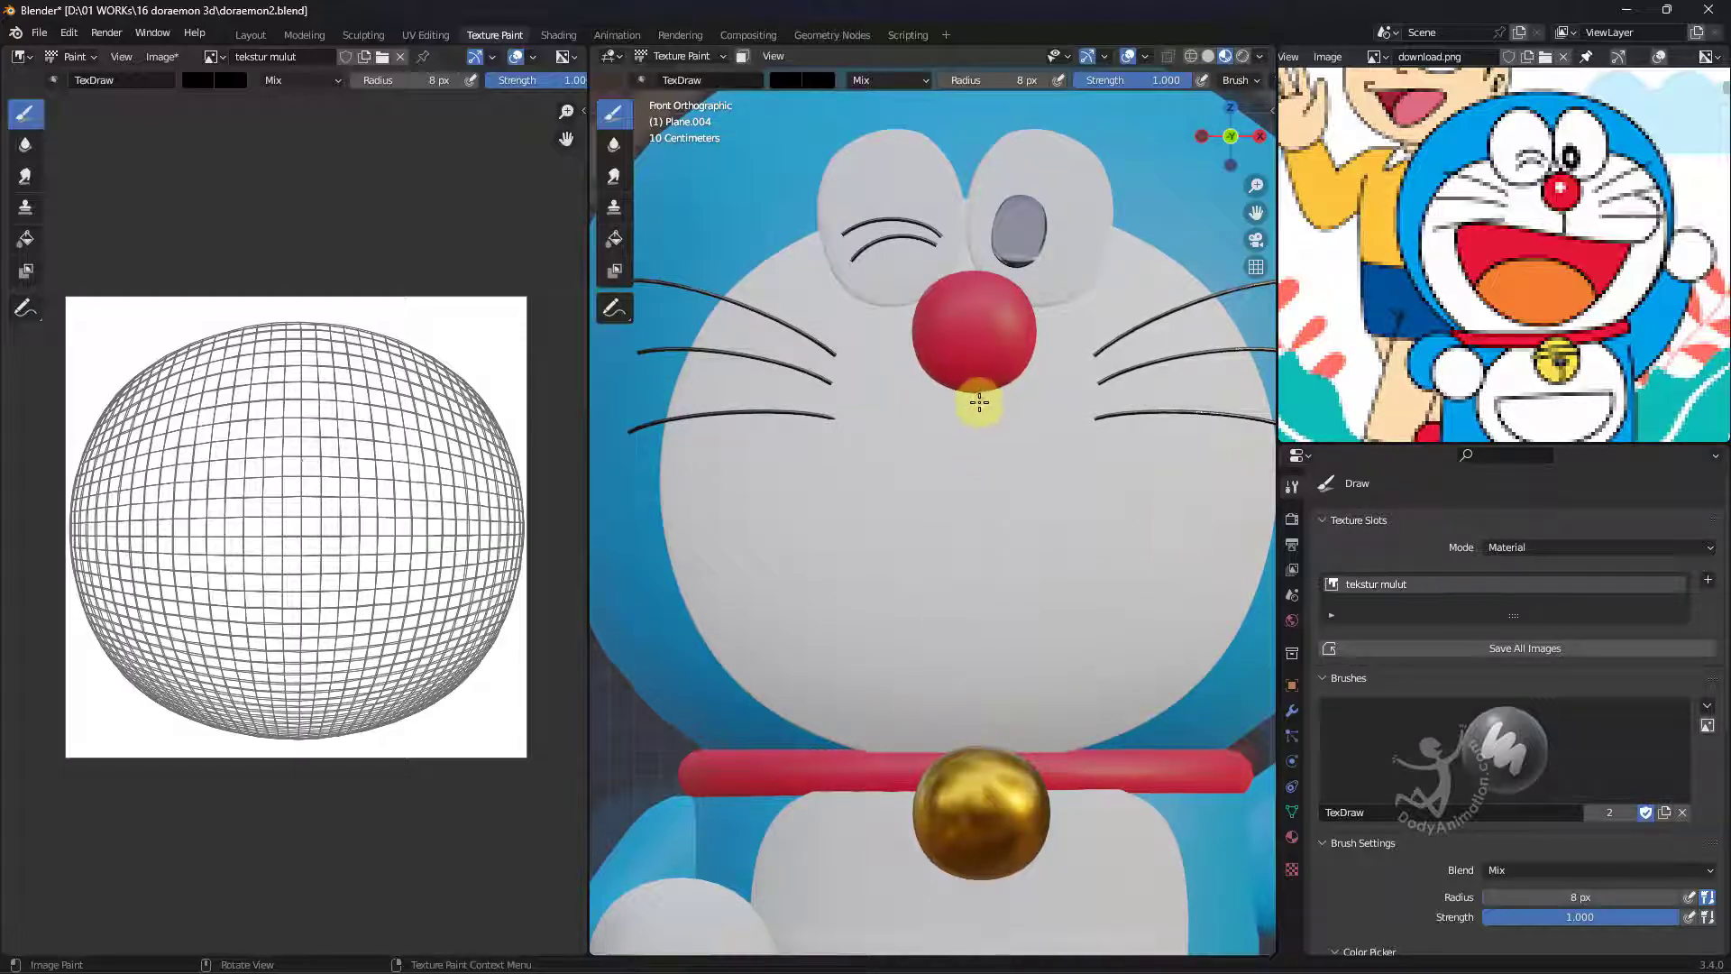
left_click_drag(979, 402, 977, 464)
key("ctrl+z")
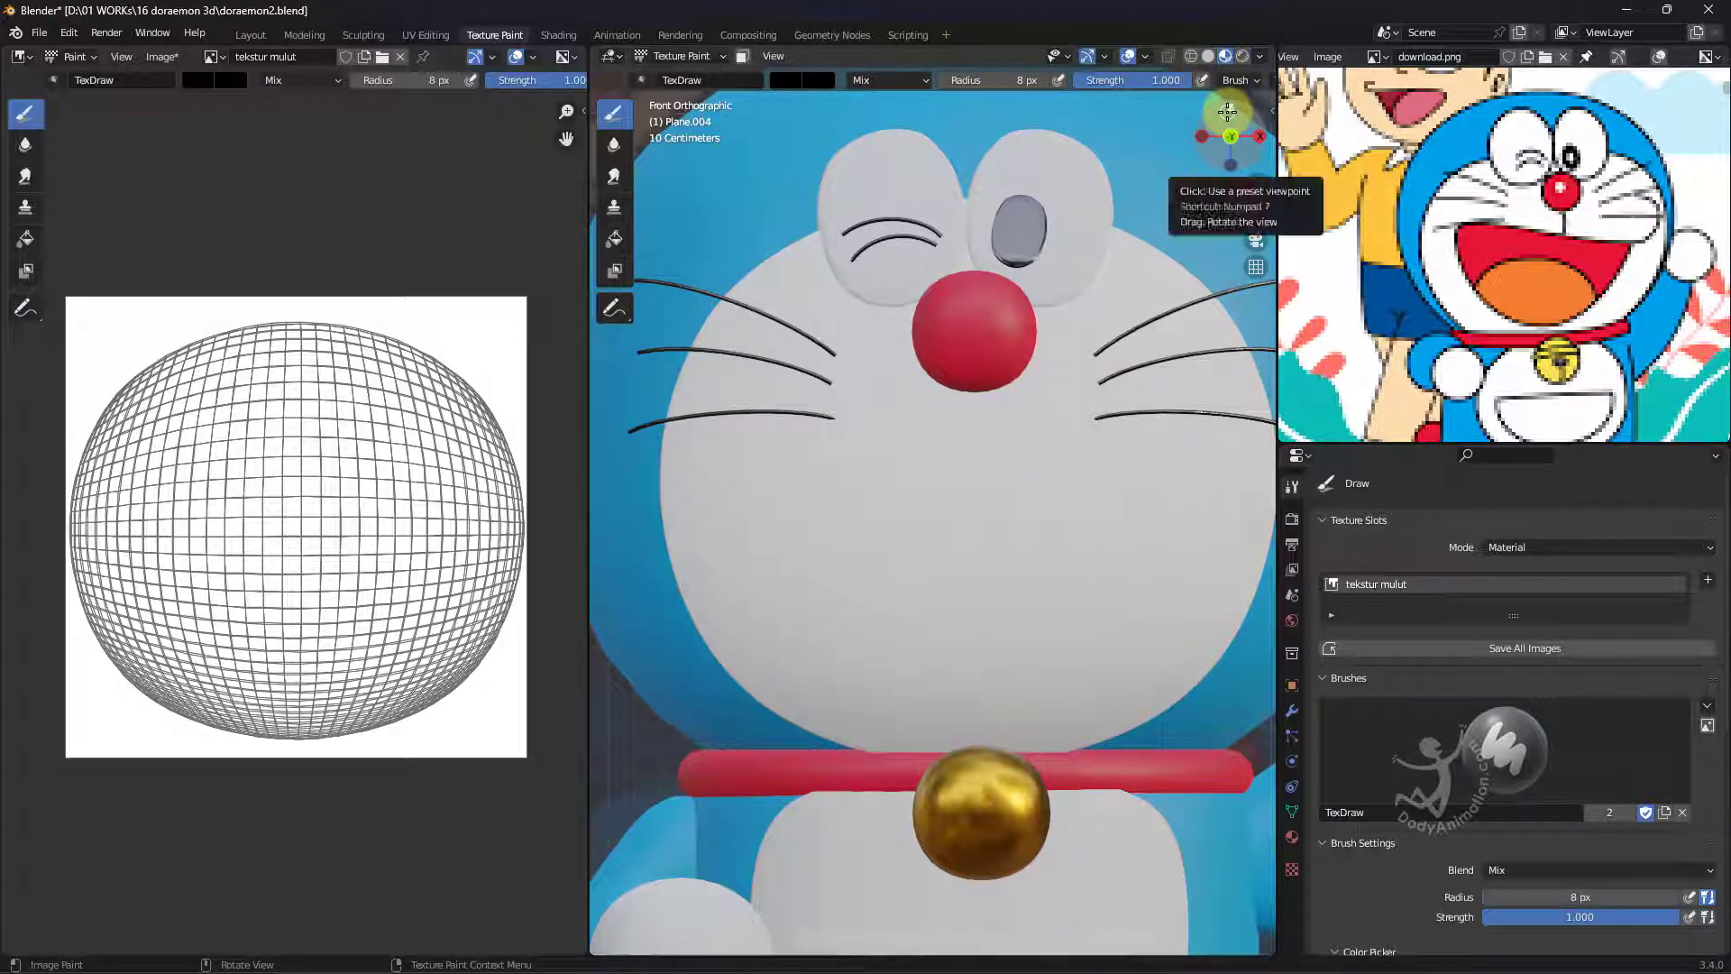
Go to the Stroke settings of the paint brush in the 3D viewport.
mouse_move(1195, 78)
middle_mouse_down()
mouse_move(1082, 80)
mouse_move(1100, 84)
middle_mouse_up()
middle_click_drag(1204, 82, 1141, 81)
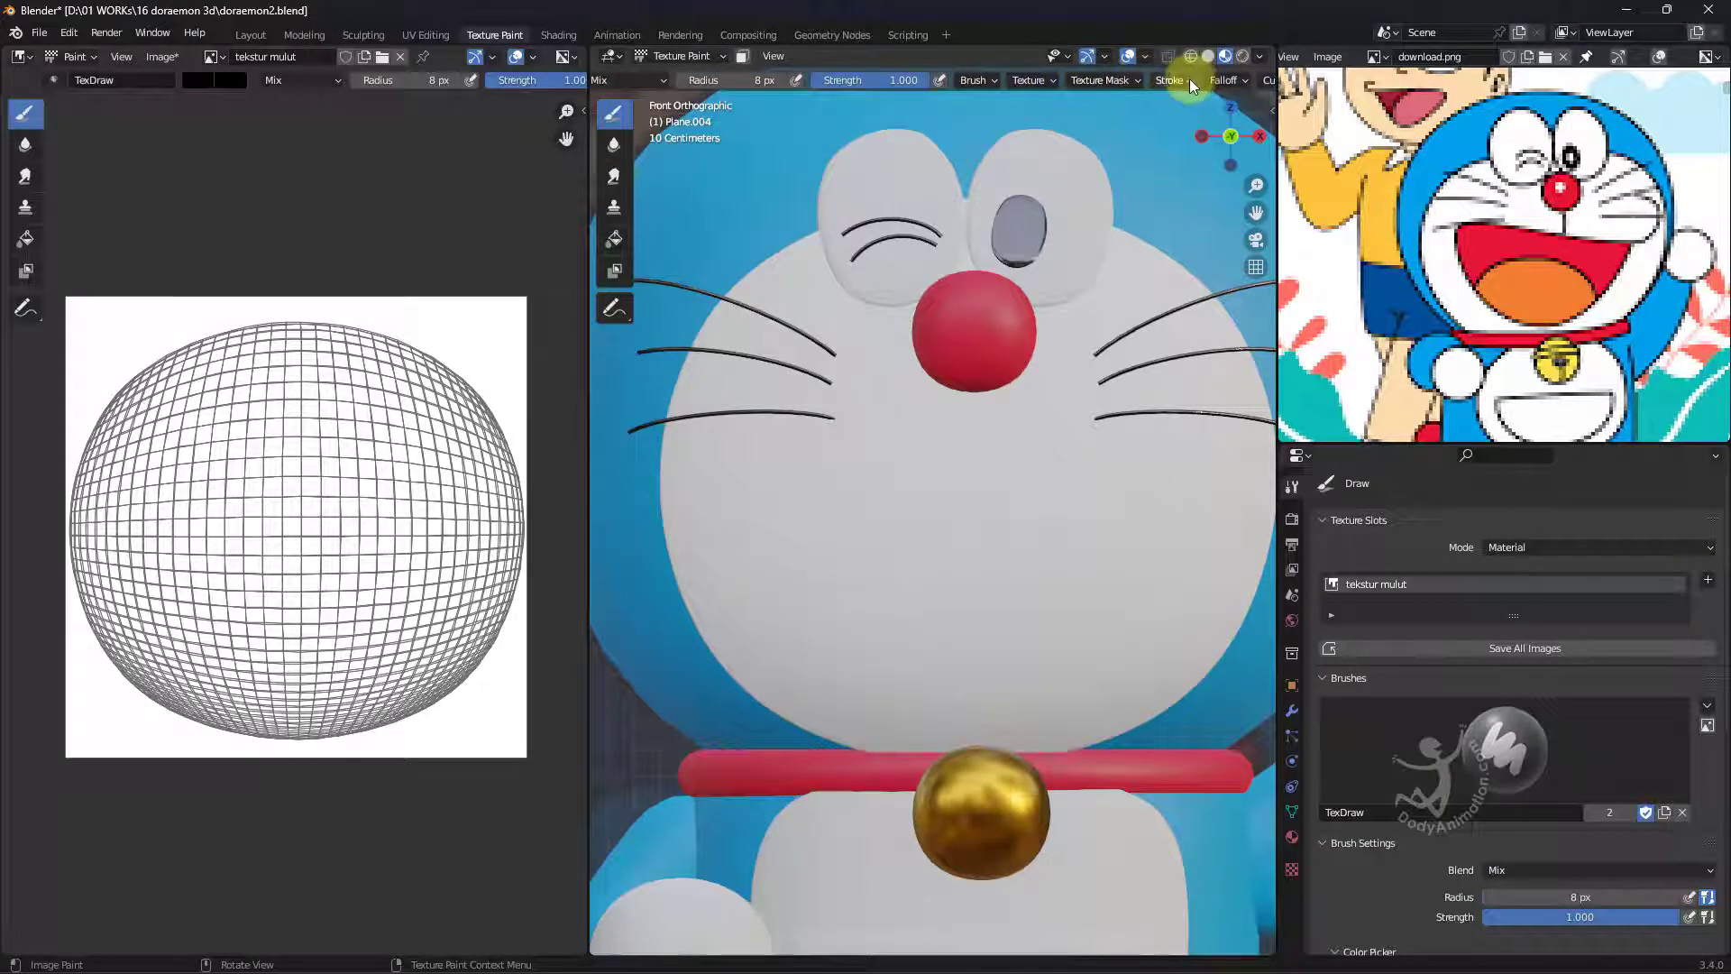
Enable Stabilize Stroke and paint the mouth, smile curl, tongue and nose line outlines in black with the 8 px brush.
left_click(1185, 79)
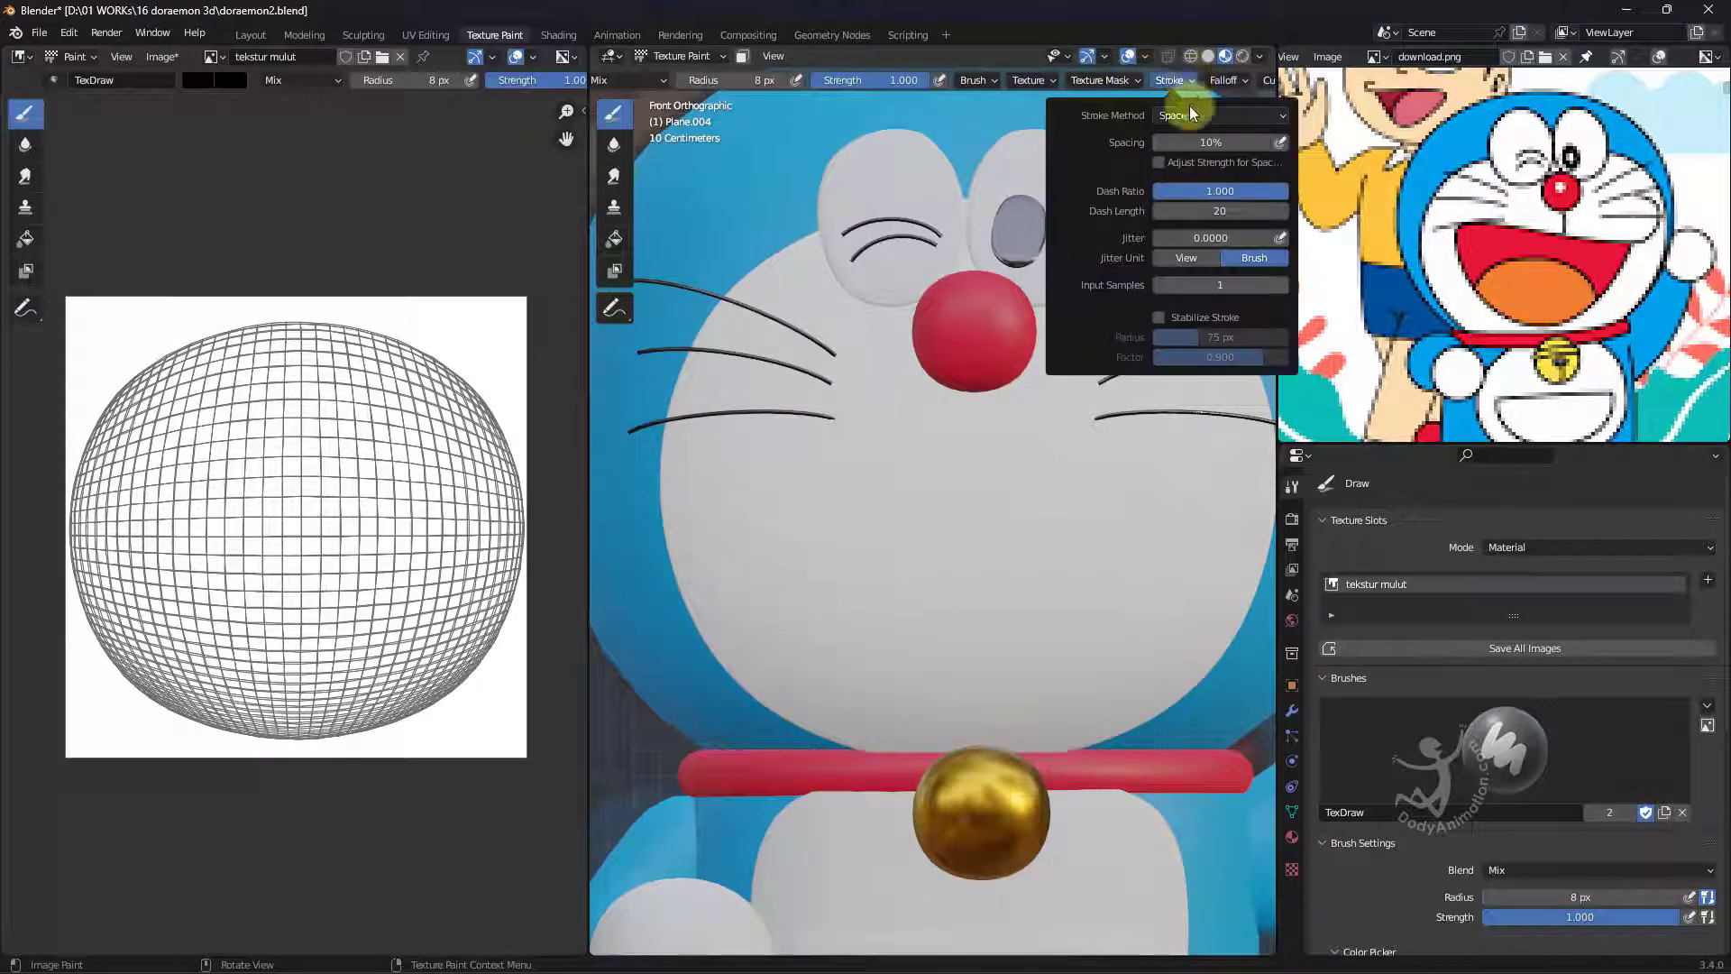
left_click(1159, 318)
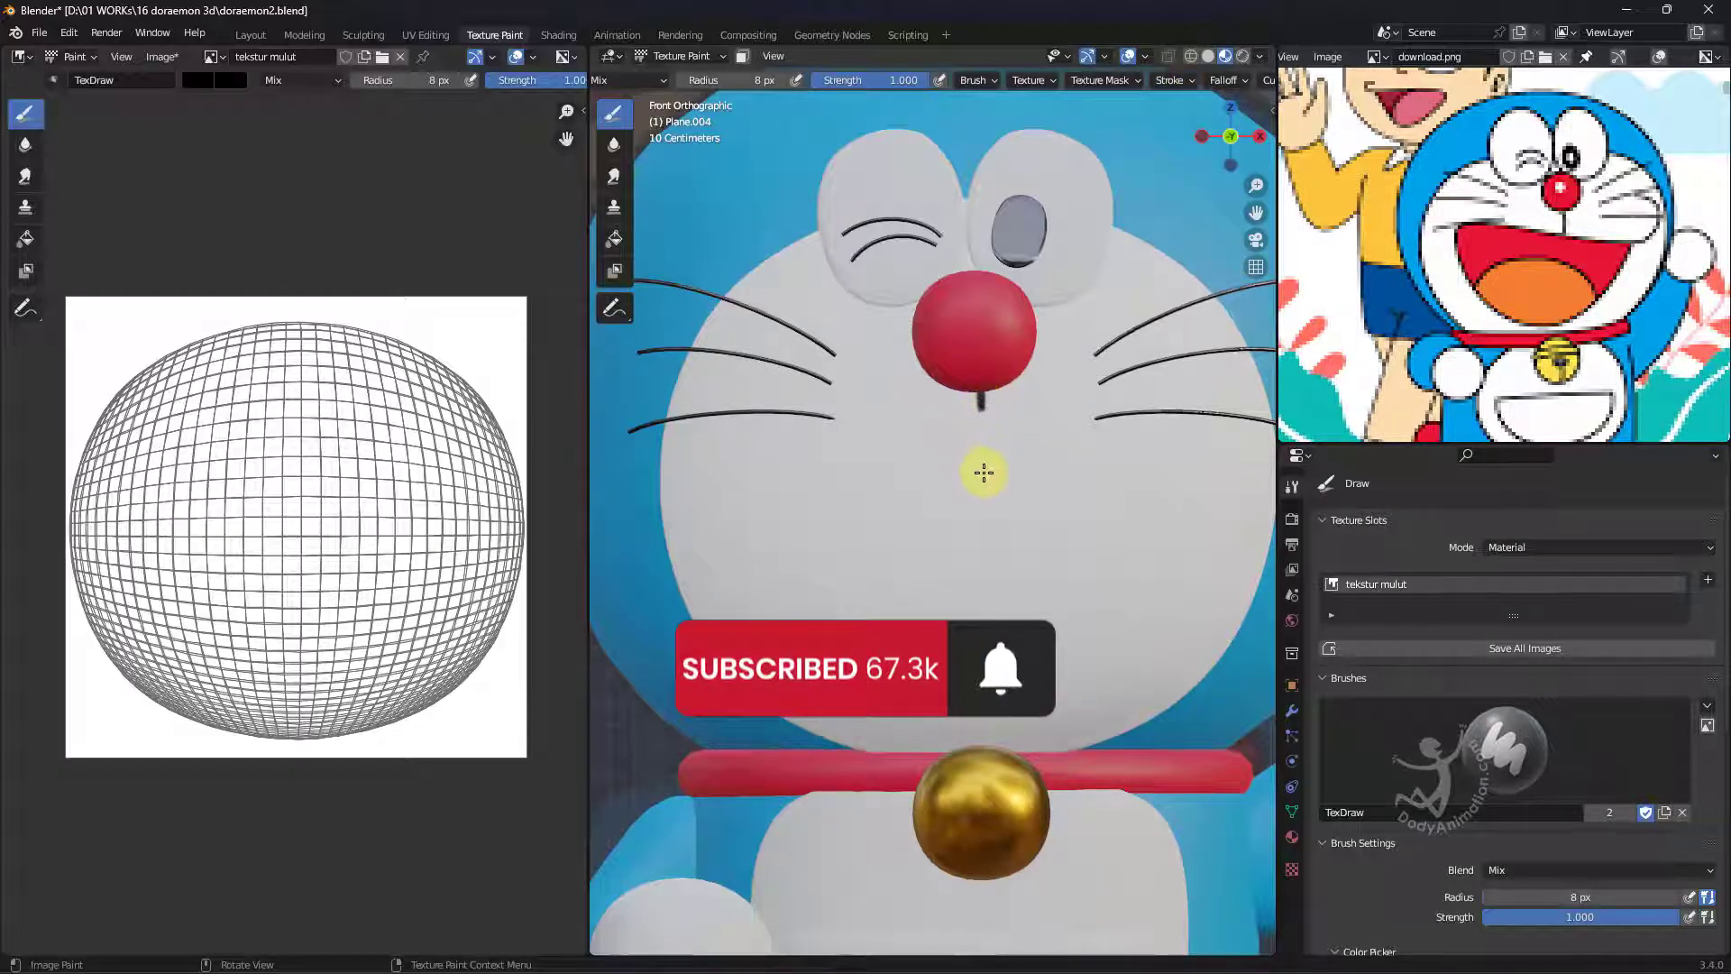
left_click_drag(984, 473, 986, 521)
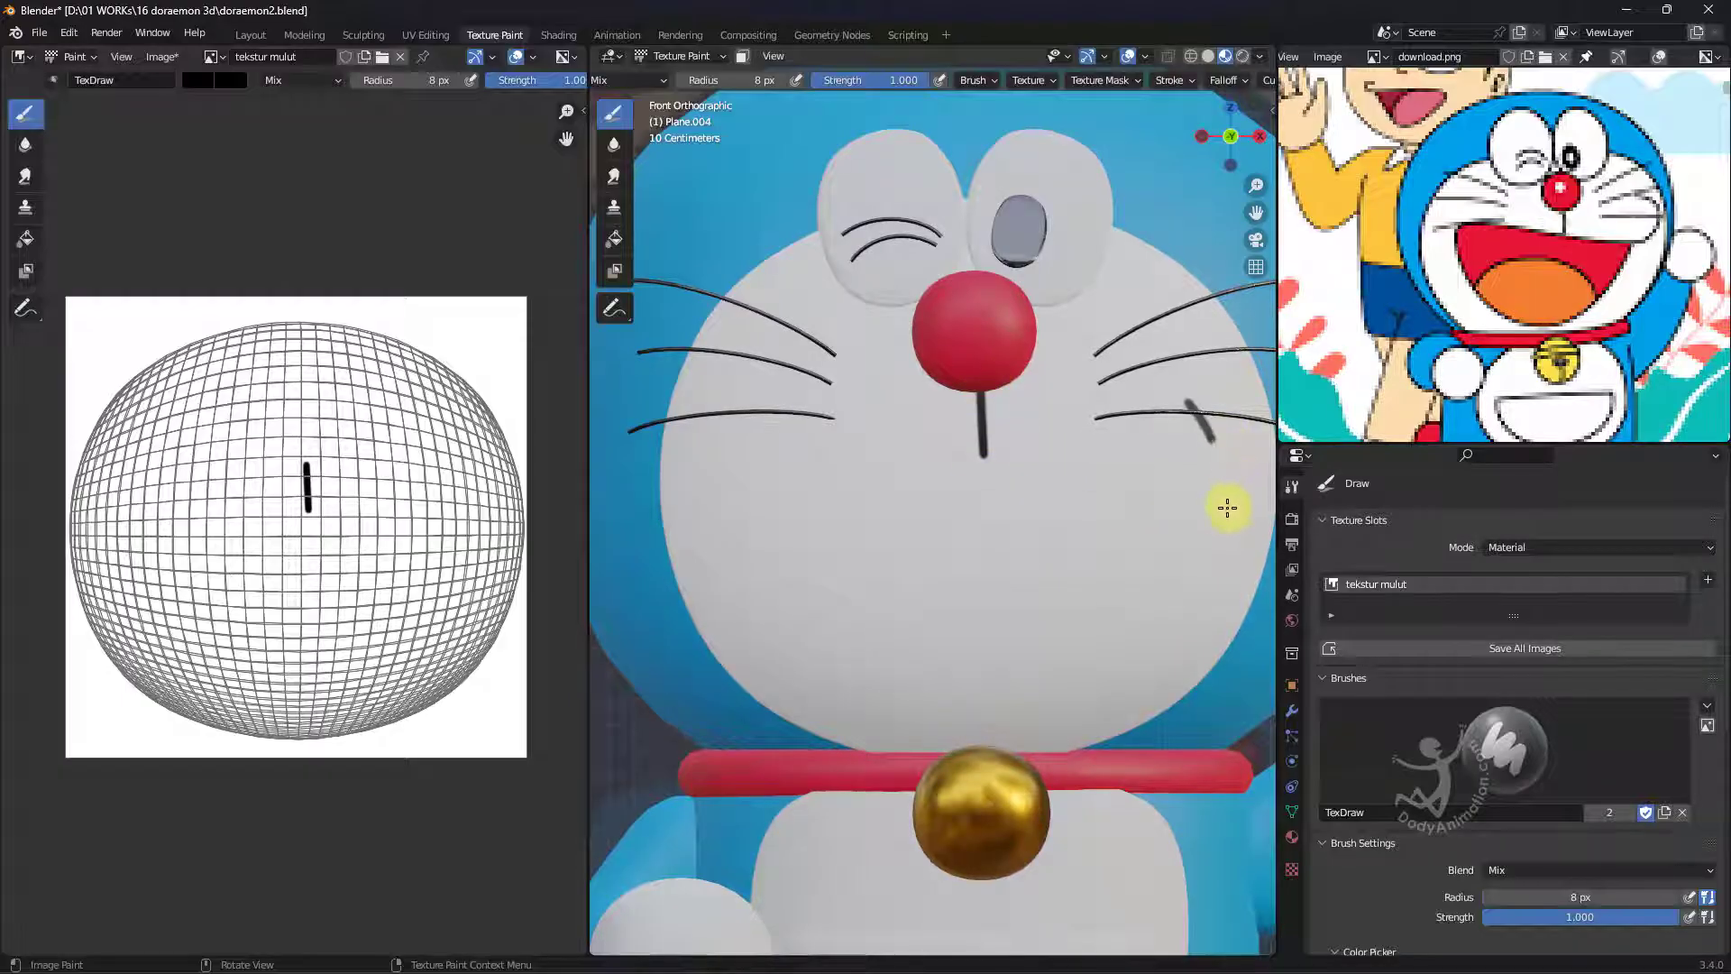
mouse_move(1227, 508)
left_mouse_down()
mouse_move(1155, 514)
mouse_move(874, 436)
mouse_move(692, 434)
mouse_move(680, 463)
mouse_move(711, 541)
mouse_move(803, 636)
mouse_move(896, 684)
mouse_move(1022, 698)
mouse_move(1098, 676)
mouse_move(1196, 437)
left_mouse_up()
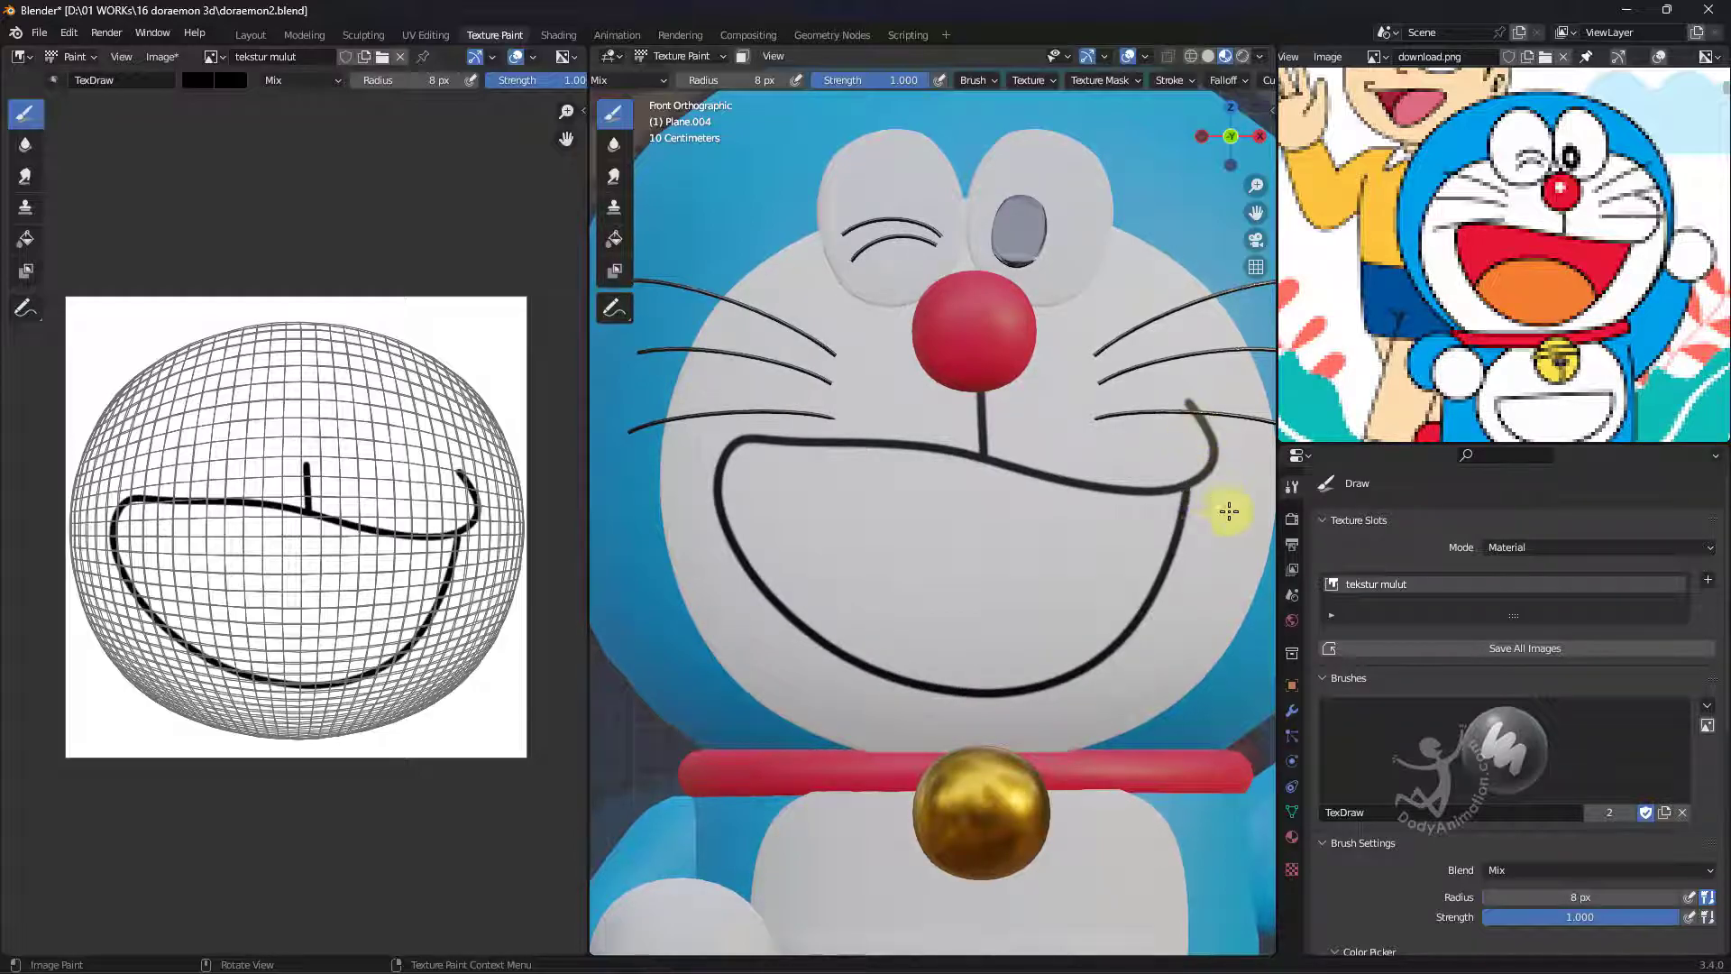
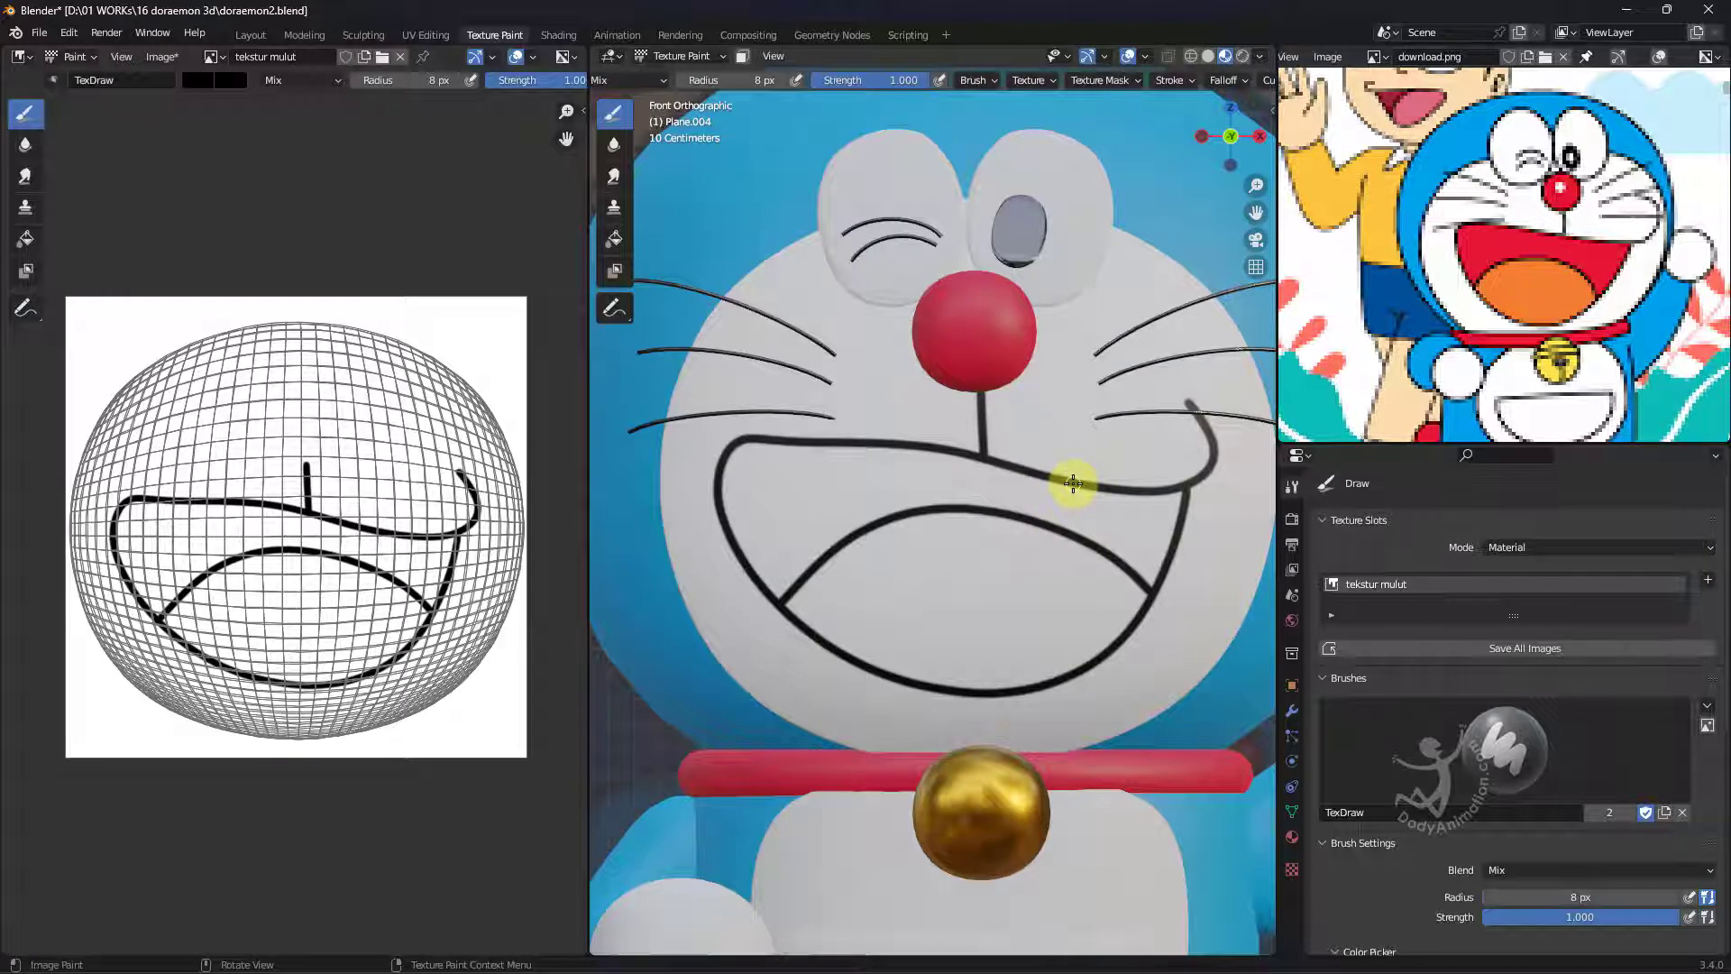
Sample the red of the mouth in the reference image as the Draw brush color.
left_click(614, 238)
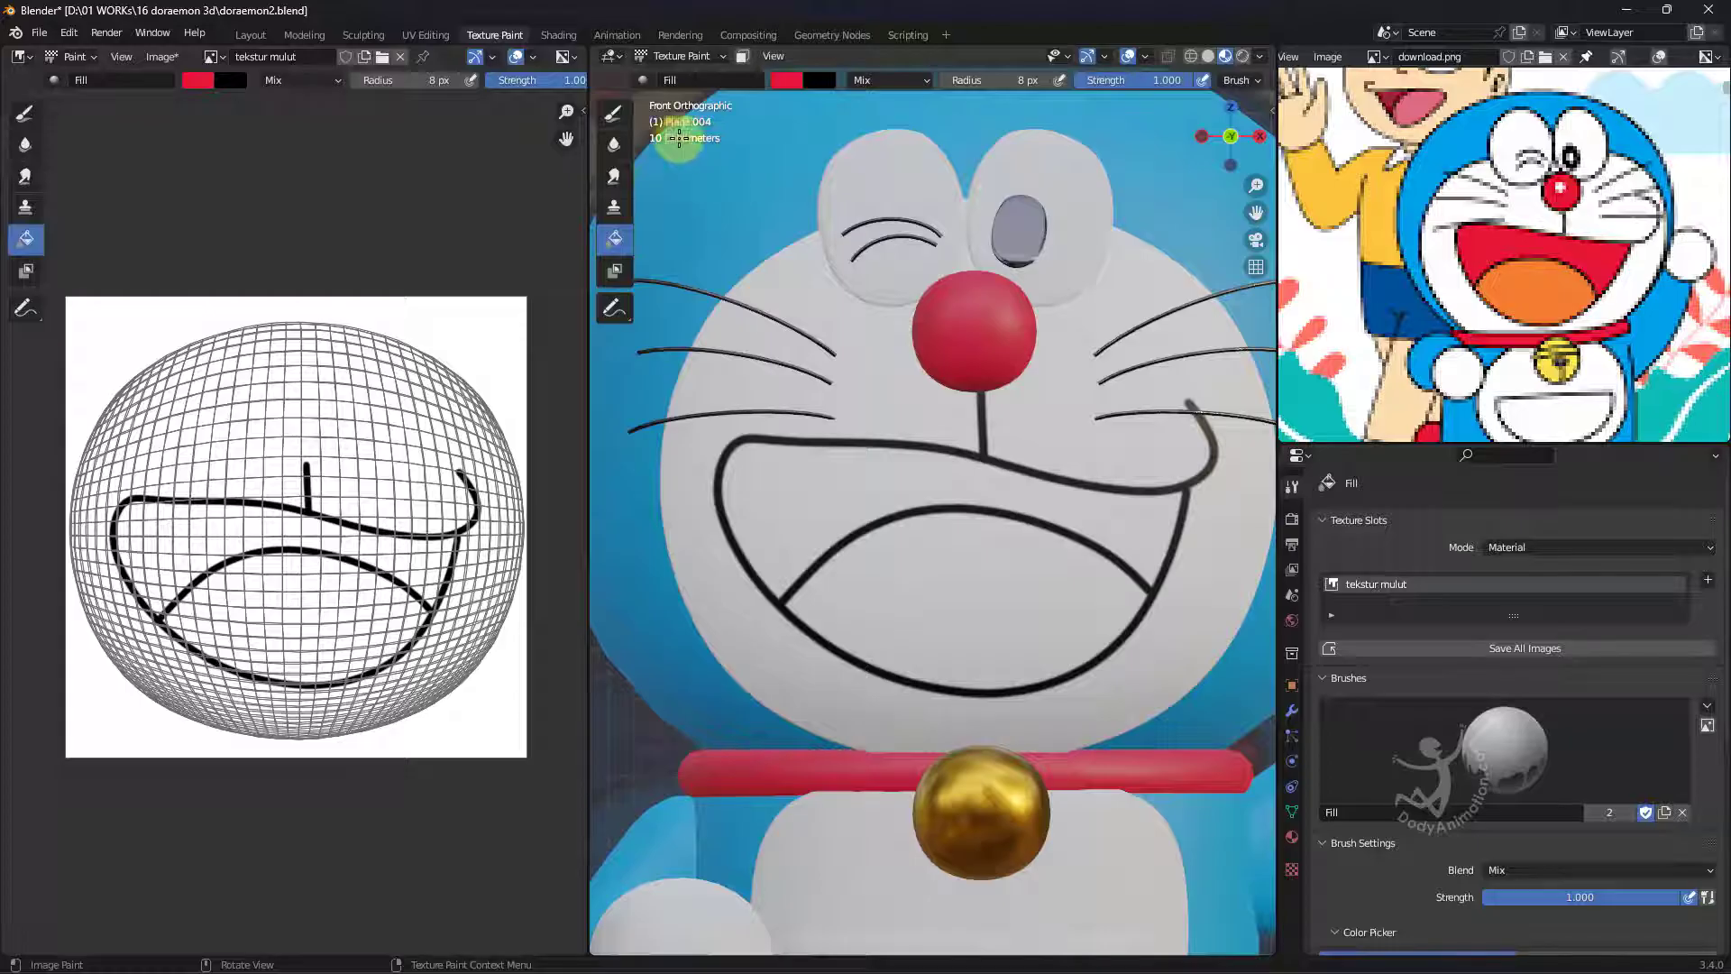
left_click(614, 113)
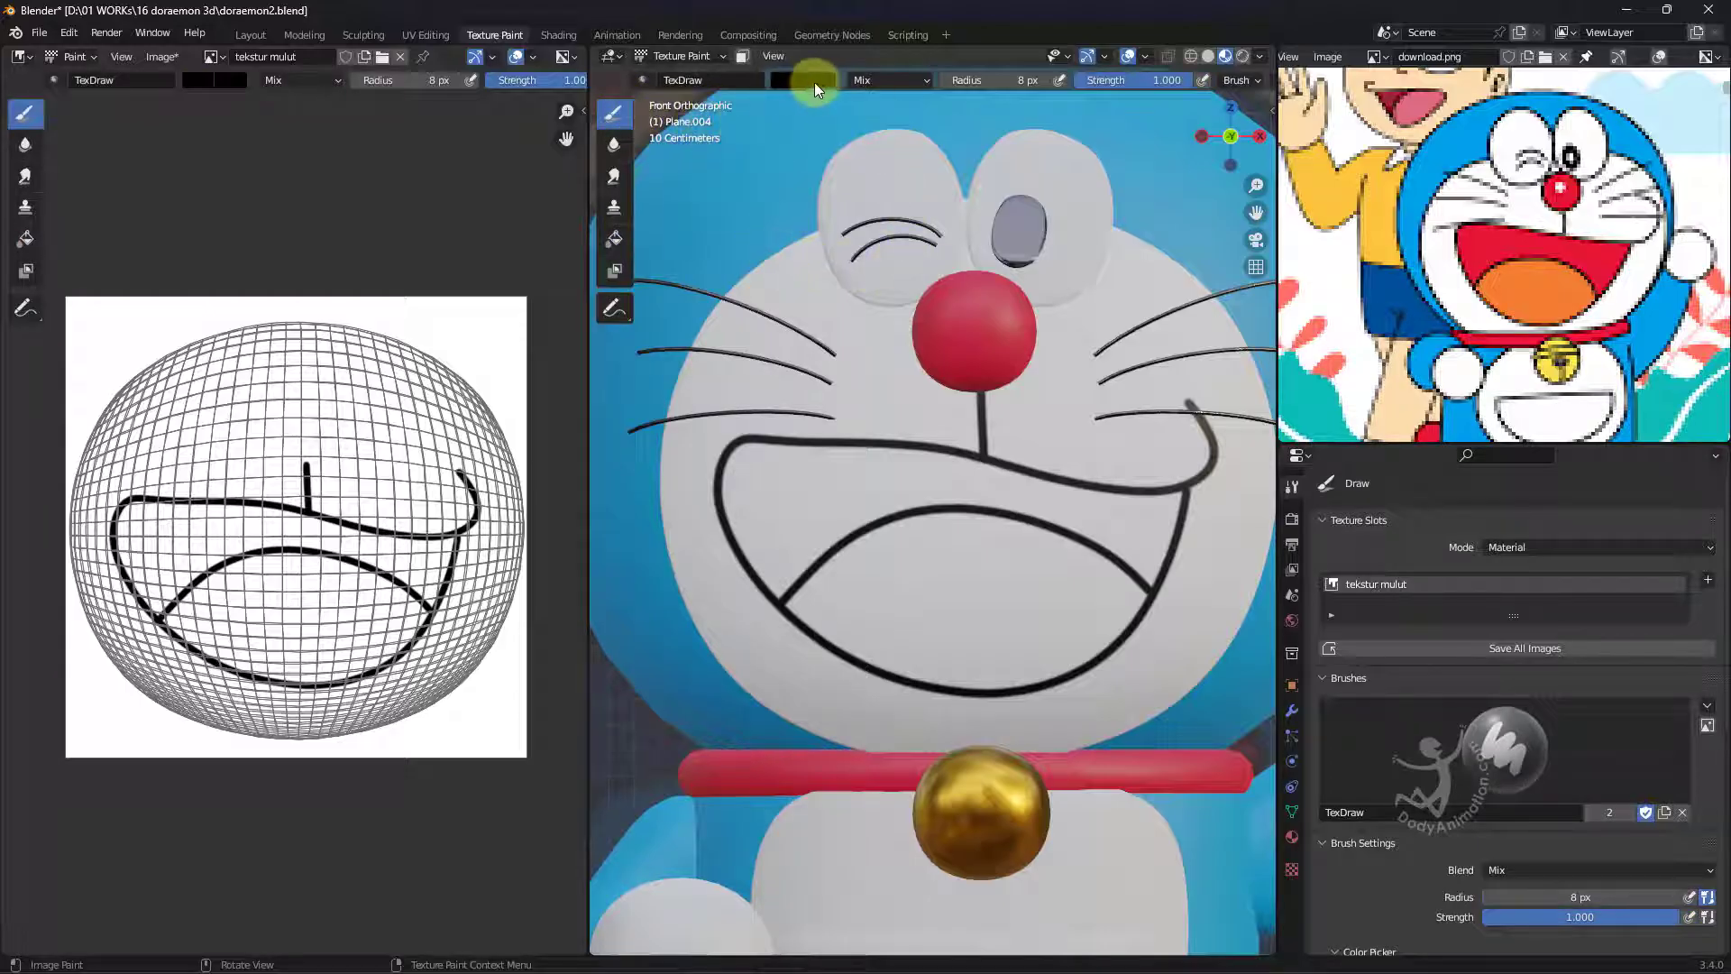
left_click(792, 80)
left_click(923, 272)
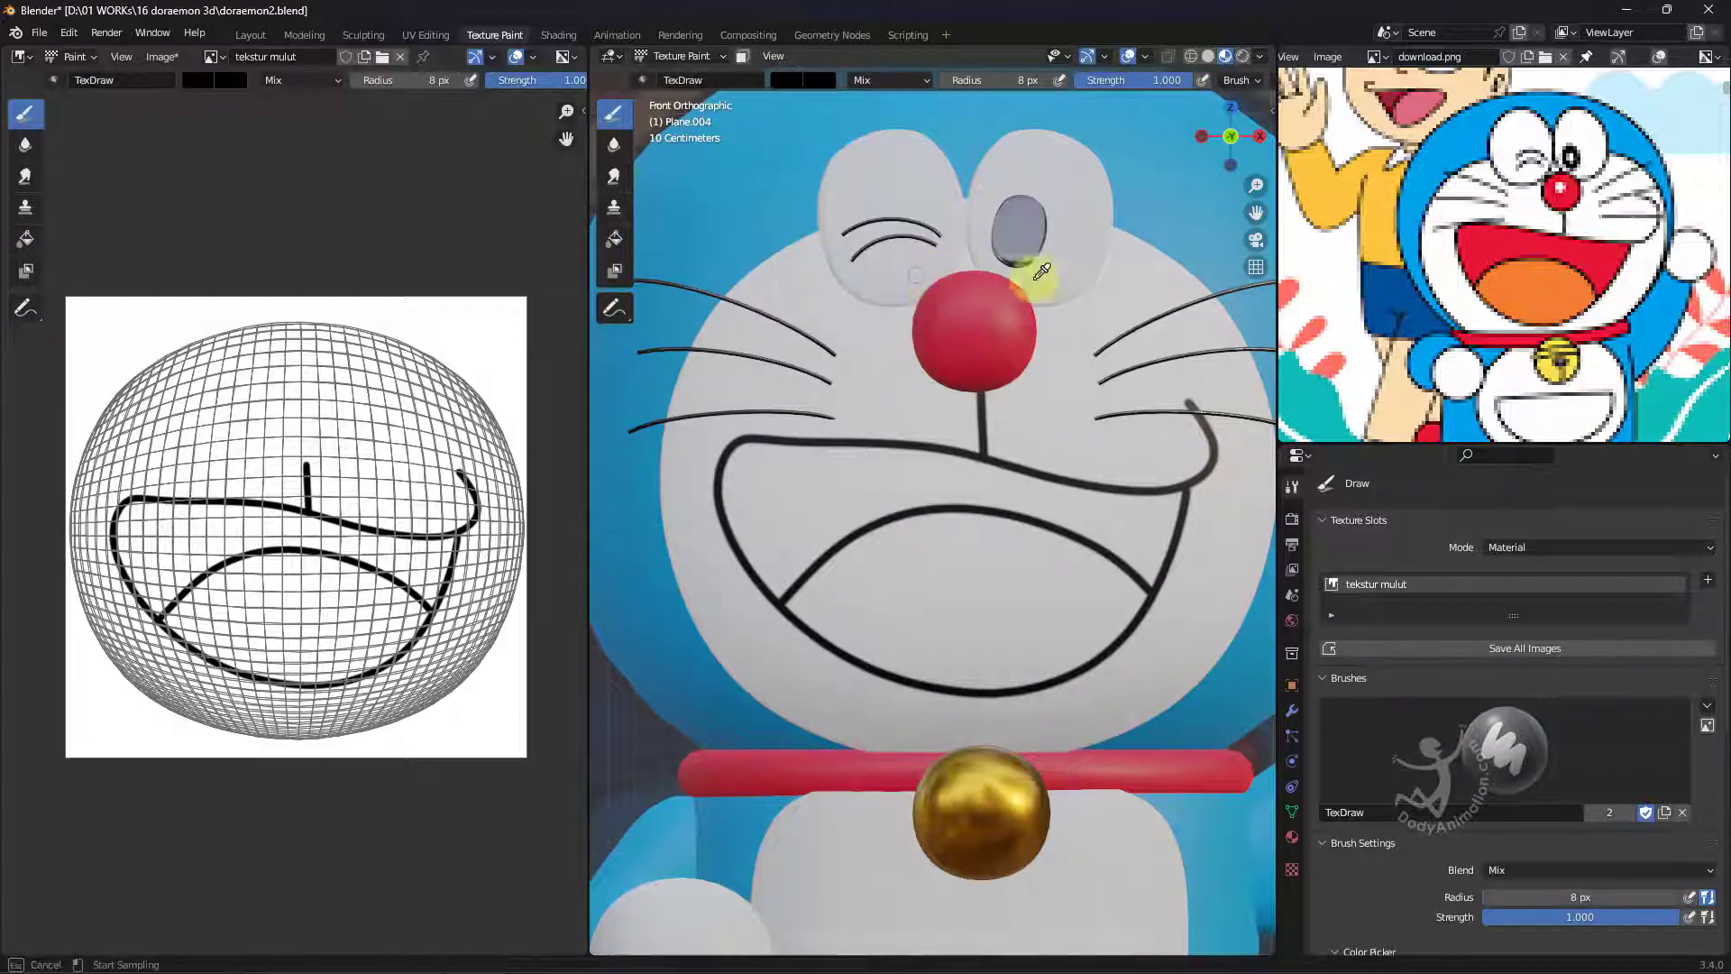
left_click(1532, 237)
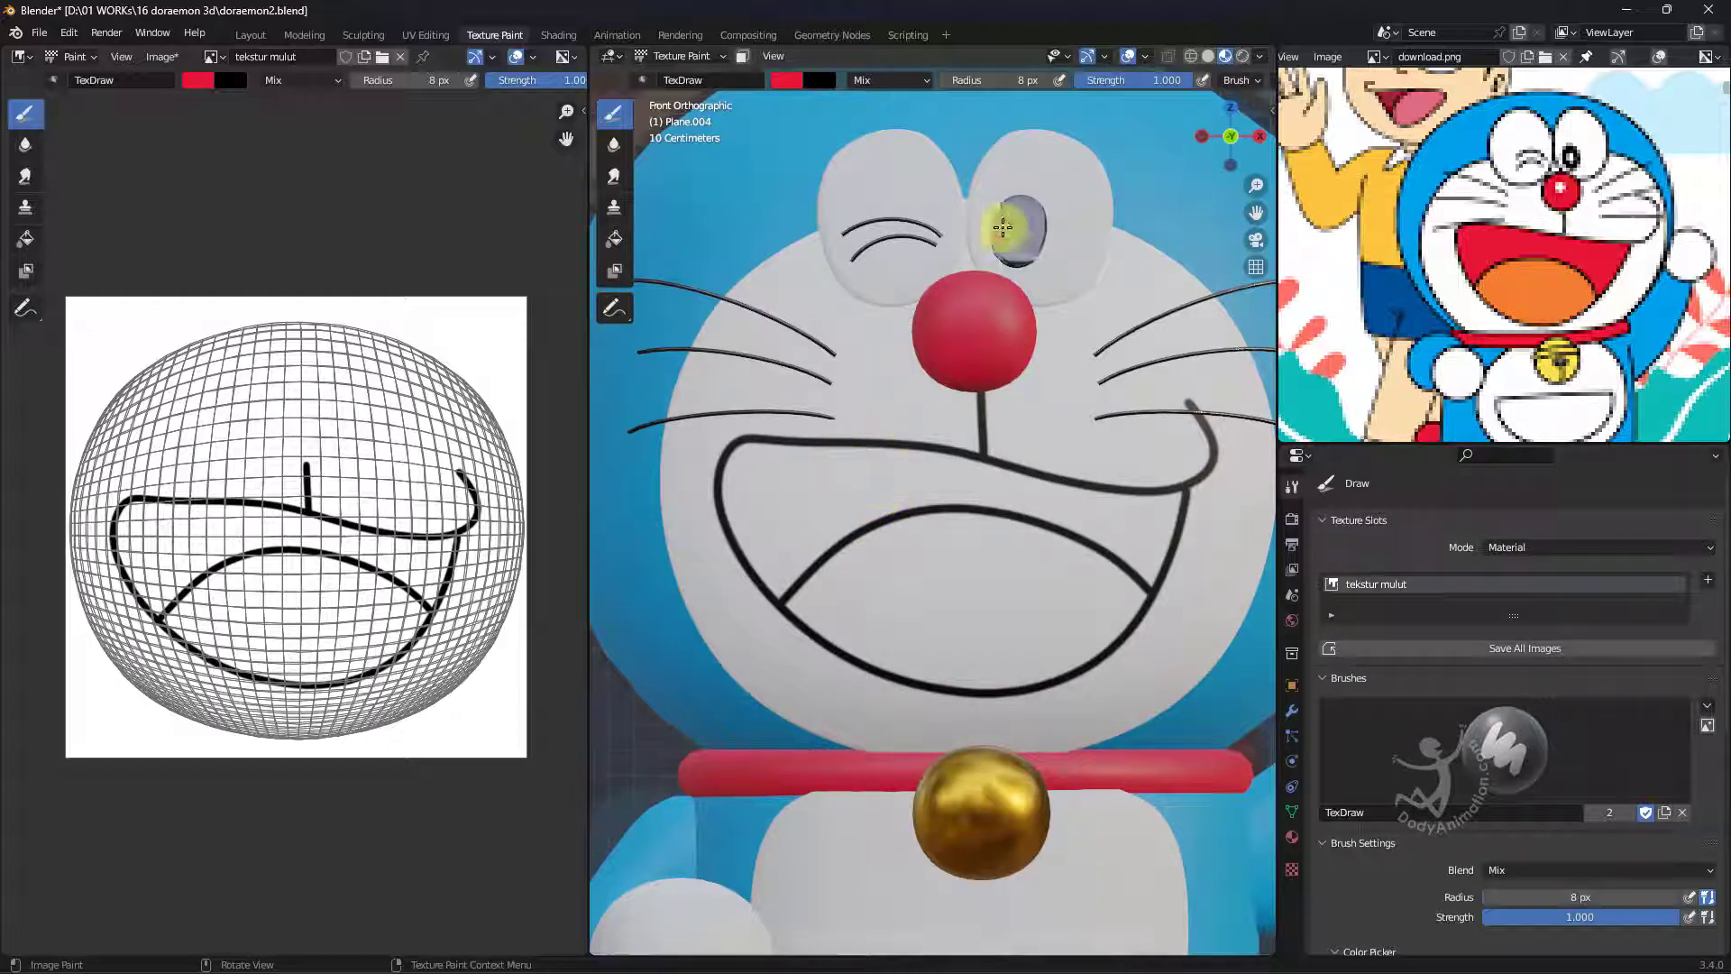
Turn off Stabilize Stroke for the Draw brush.
left_click(1250, 86)
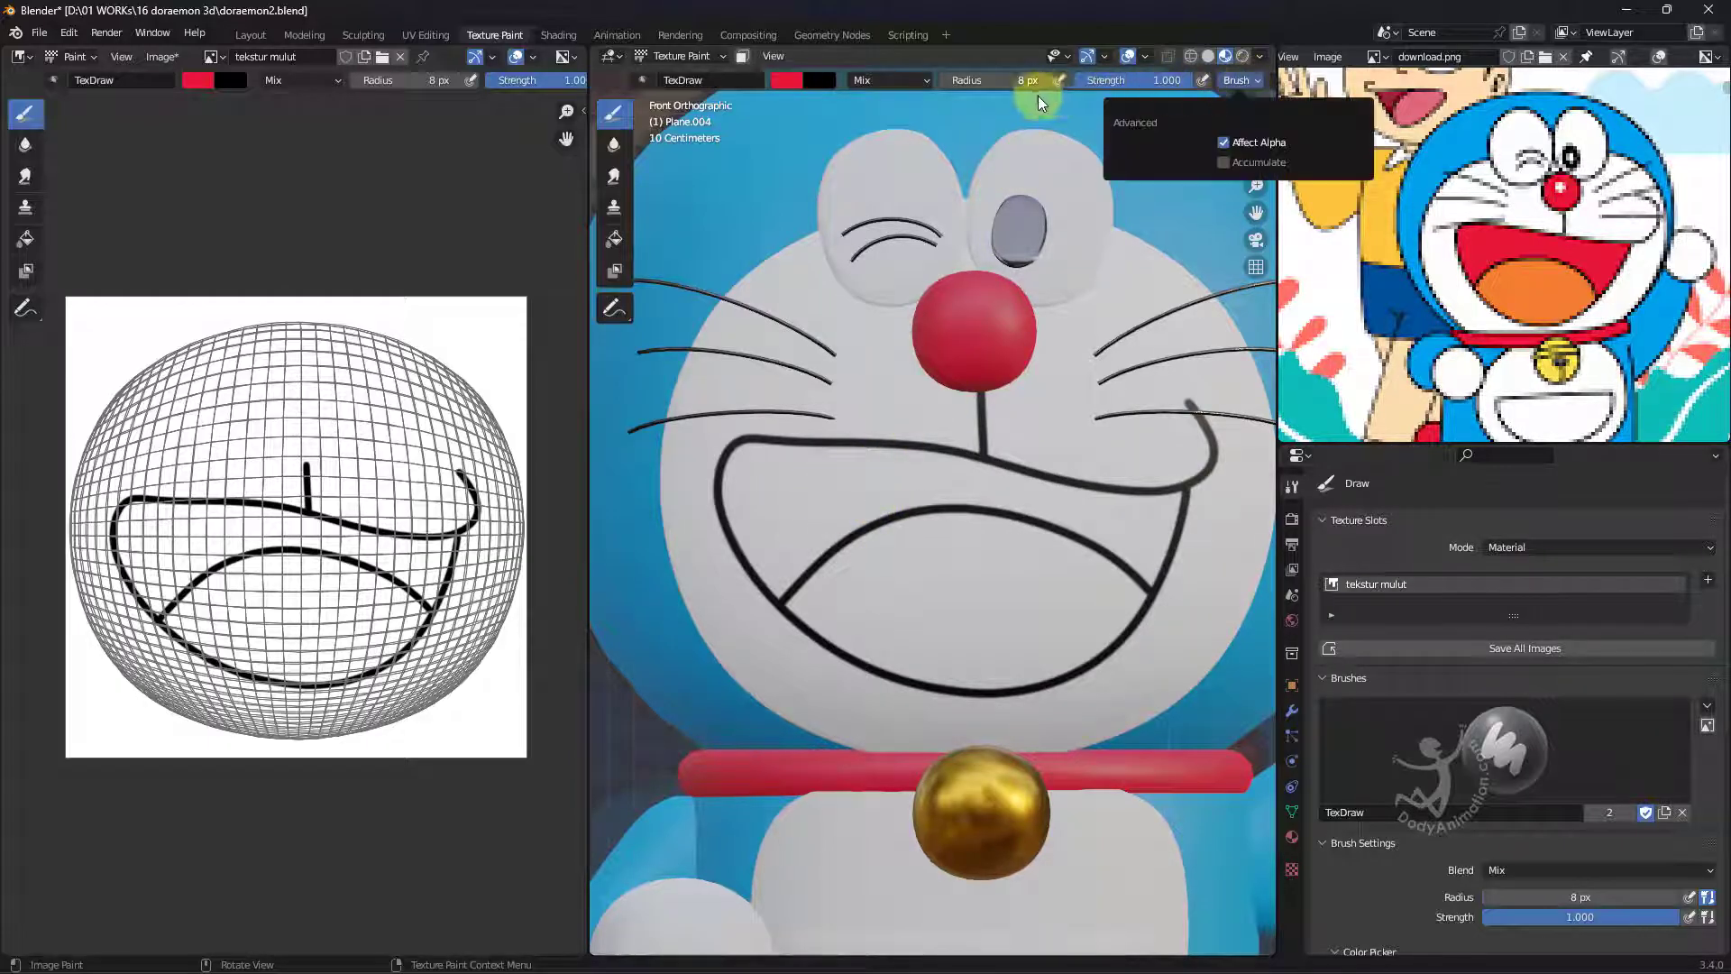
scroll(992, 83, "down", 3)
scroll(1155, 91, "down", 2)
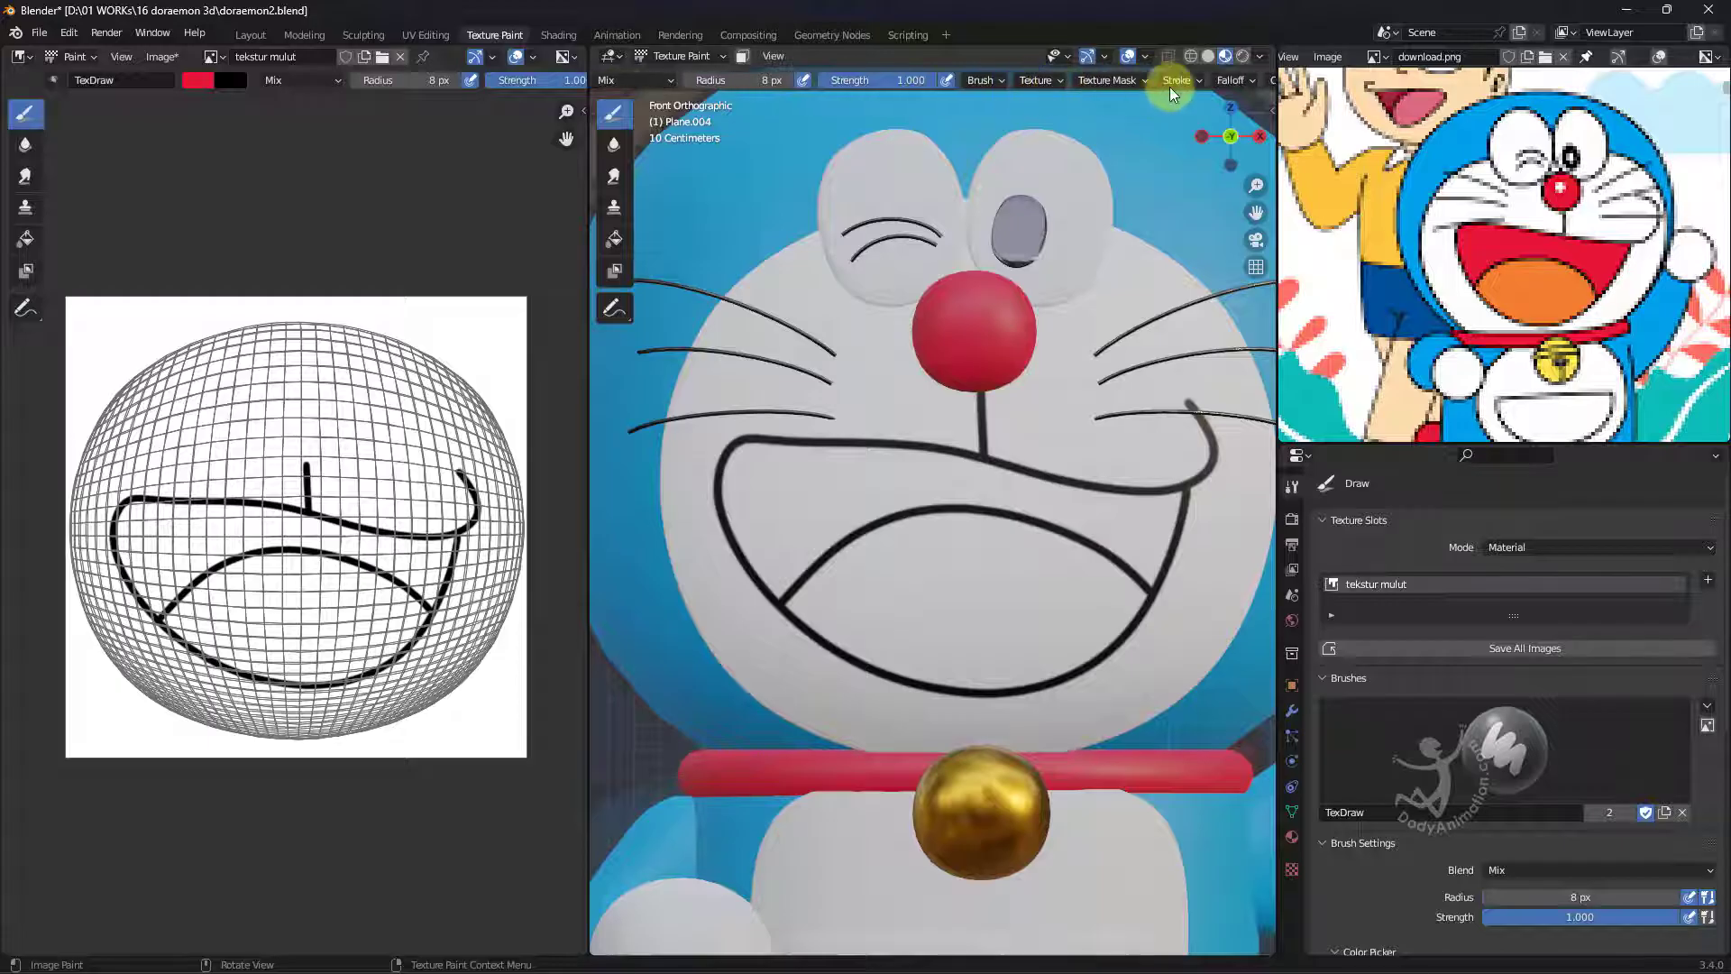
left_click(1176, 79)
left_click(1171, 319)
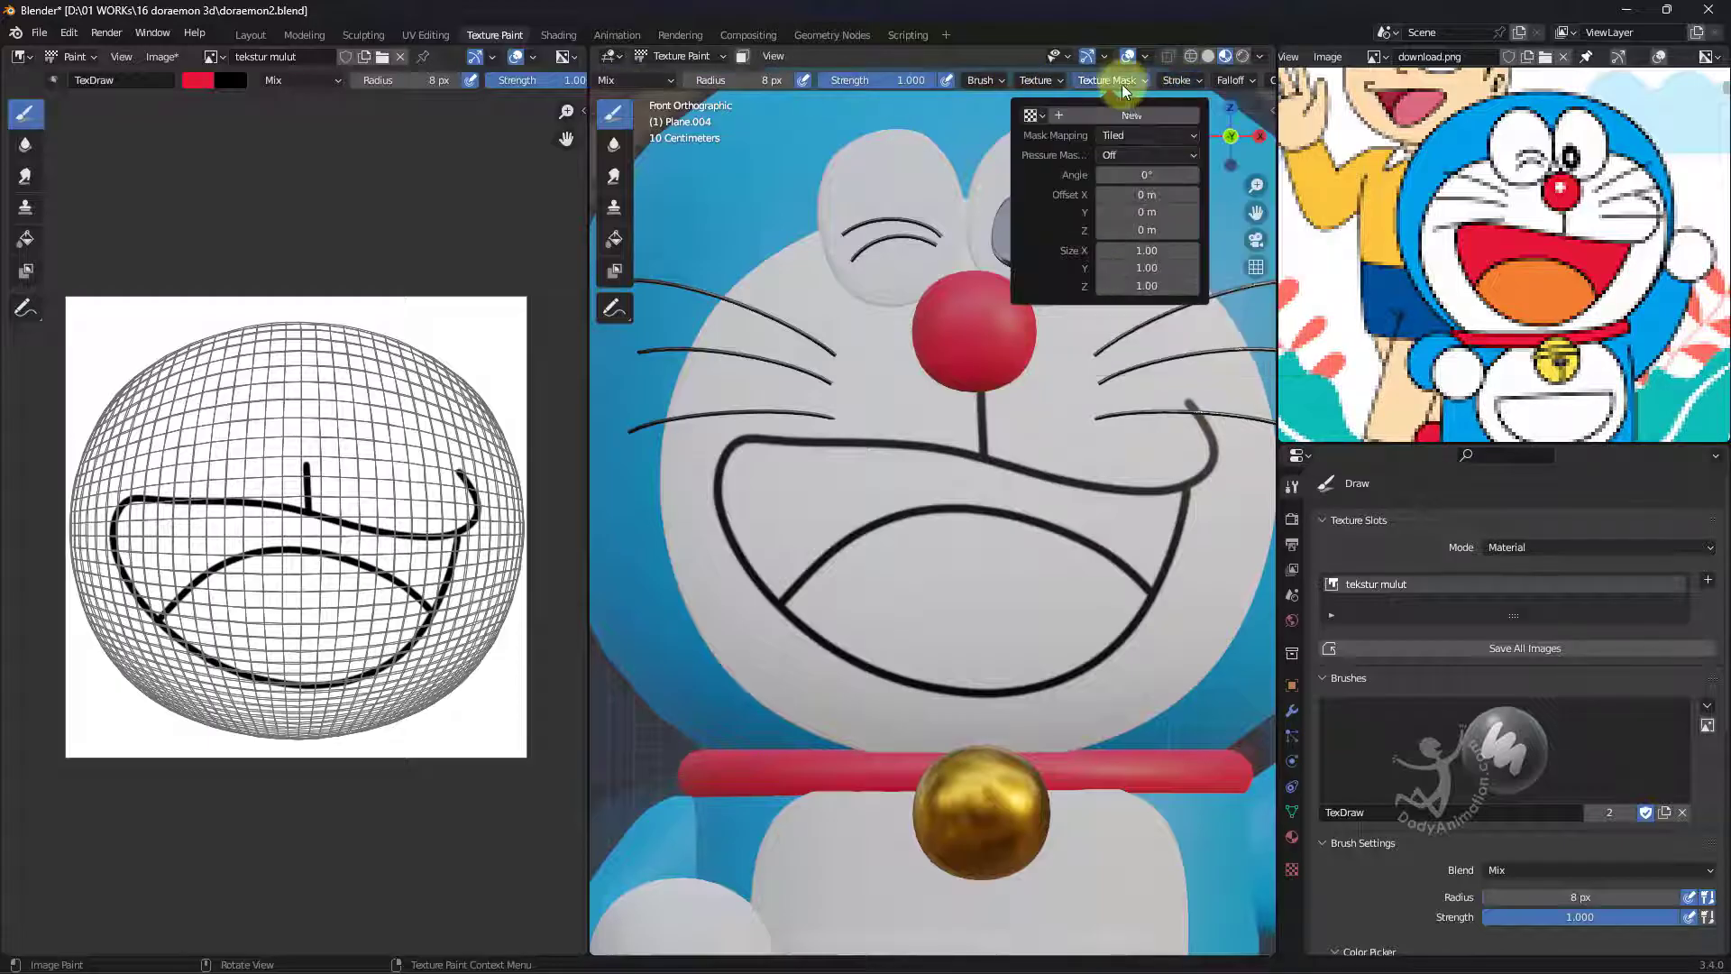
middle_click_drag(1033, 80, 1043, 79)
scroll(1042, 83, "up", 5)
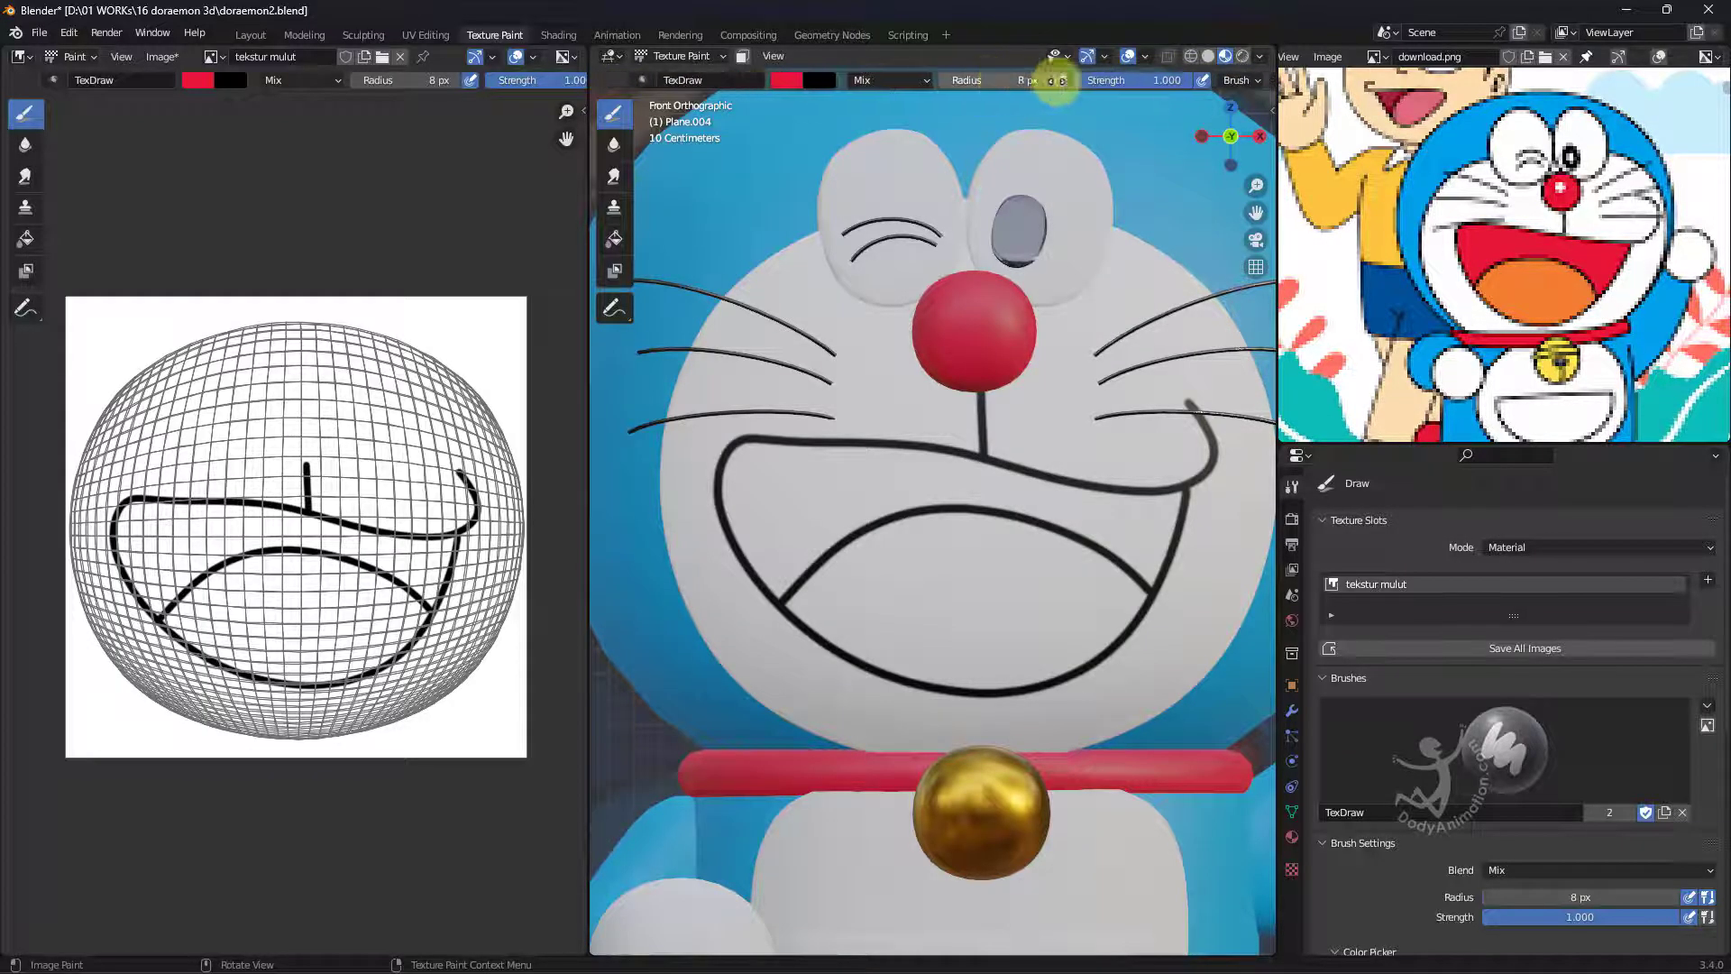
left_click(963, 343)
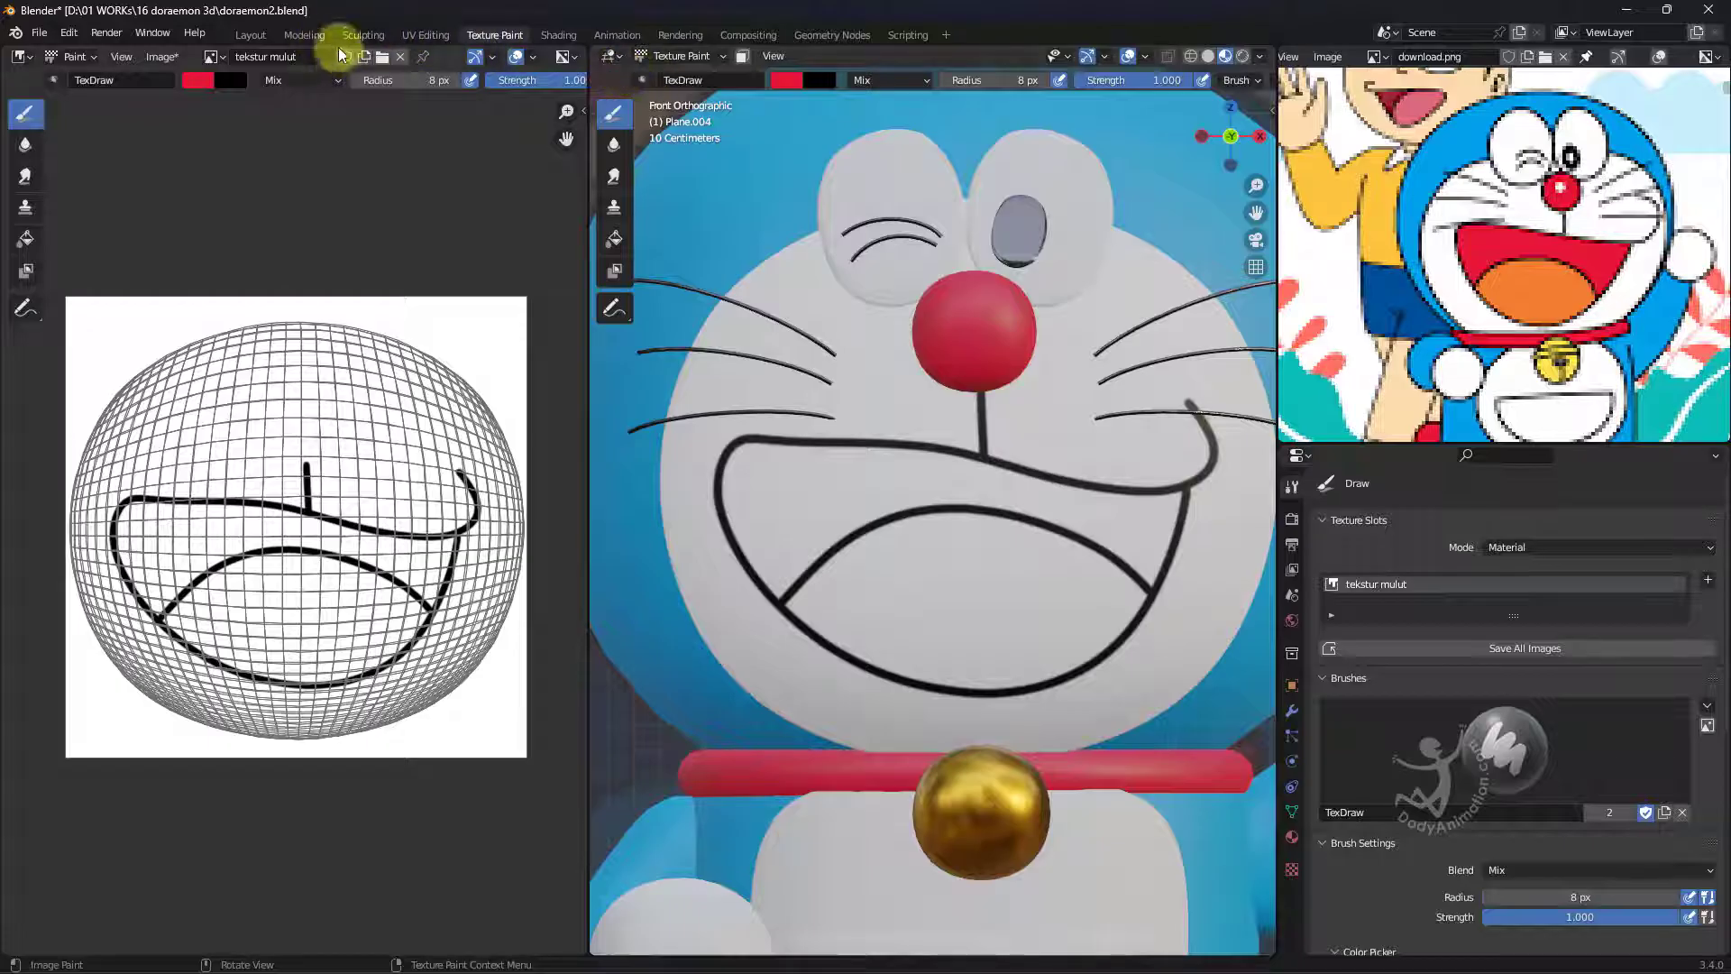
Review the mouse and tablet input settings in the Preferences, then close them.
left_click(68, 33)
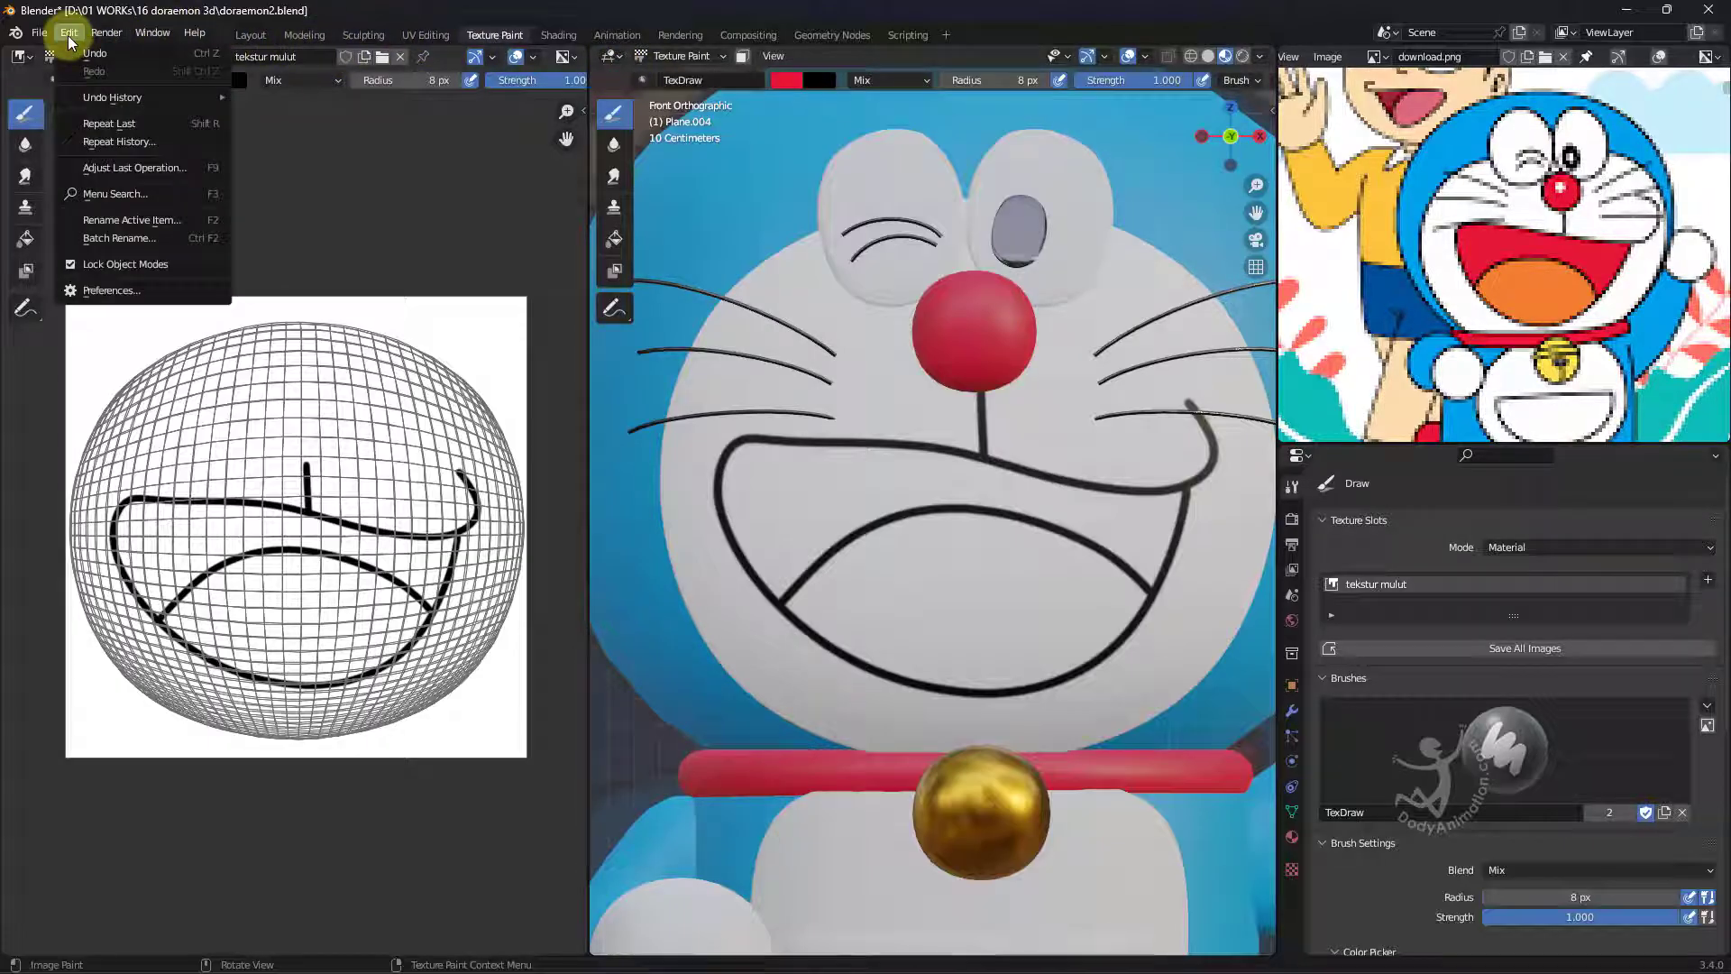
left_click(106, 291)
left_click_drag(374, 40, 748, 76)
left_click(413, 284)
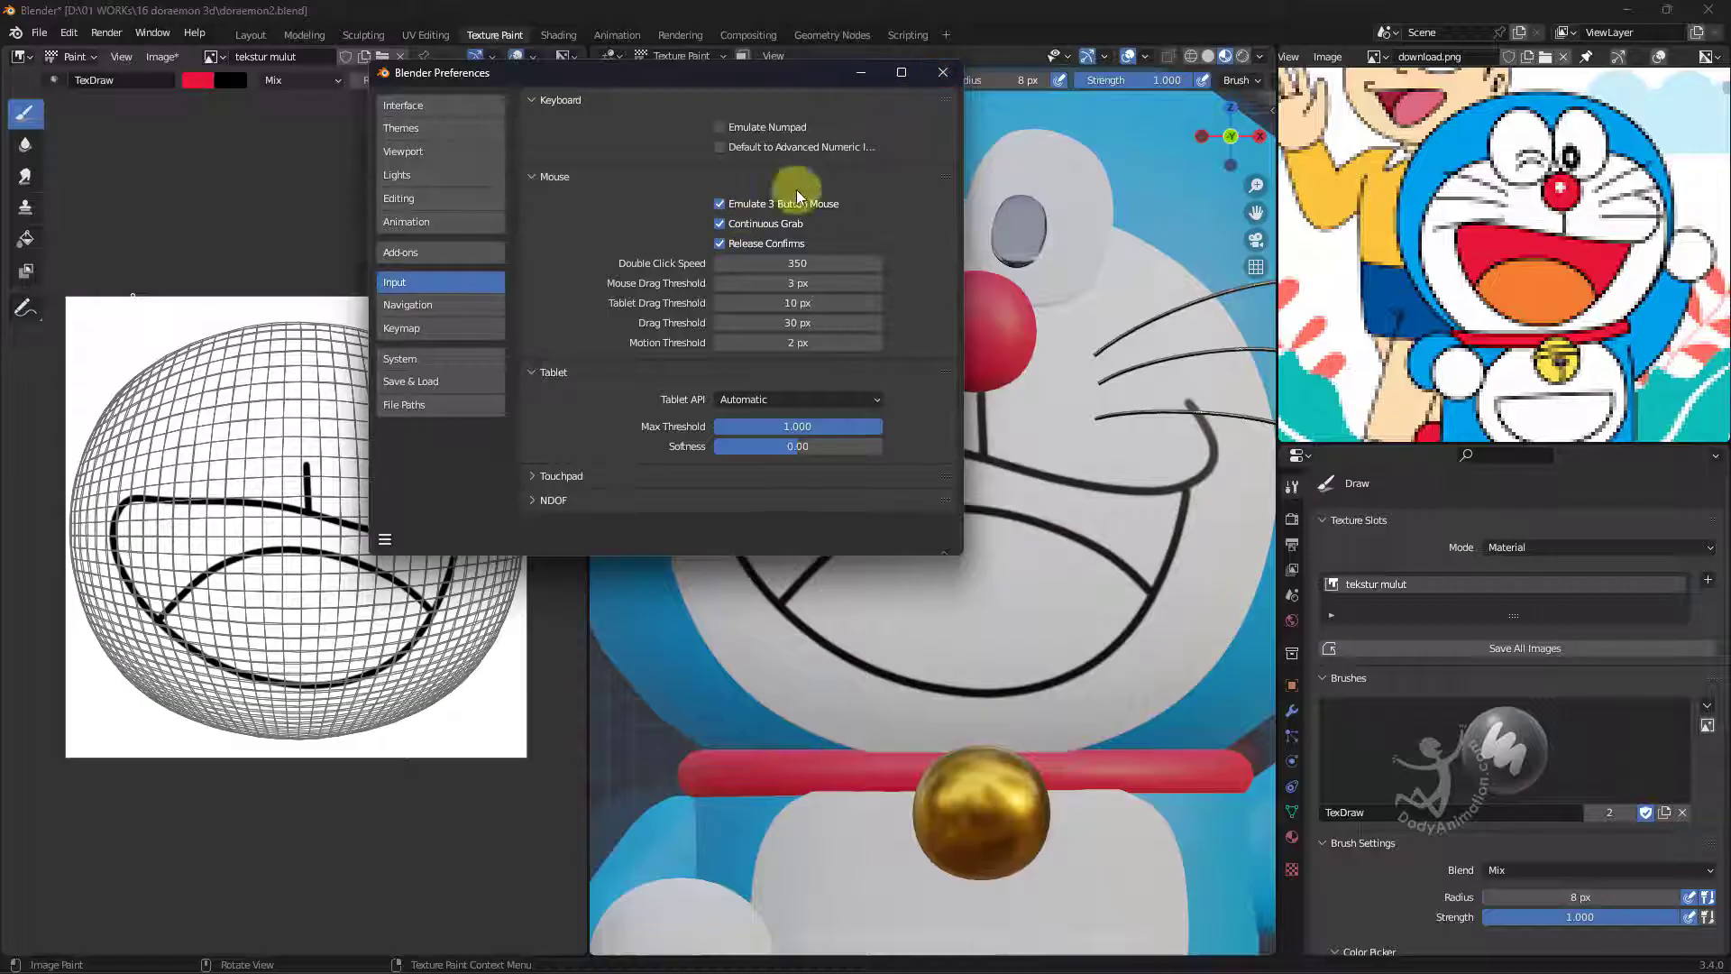
left_click(943, 73)
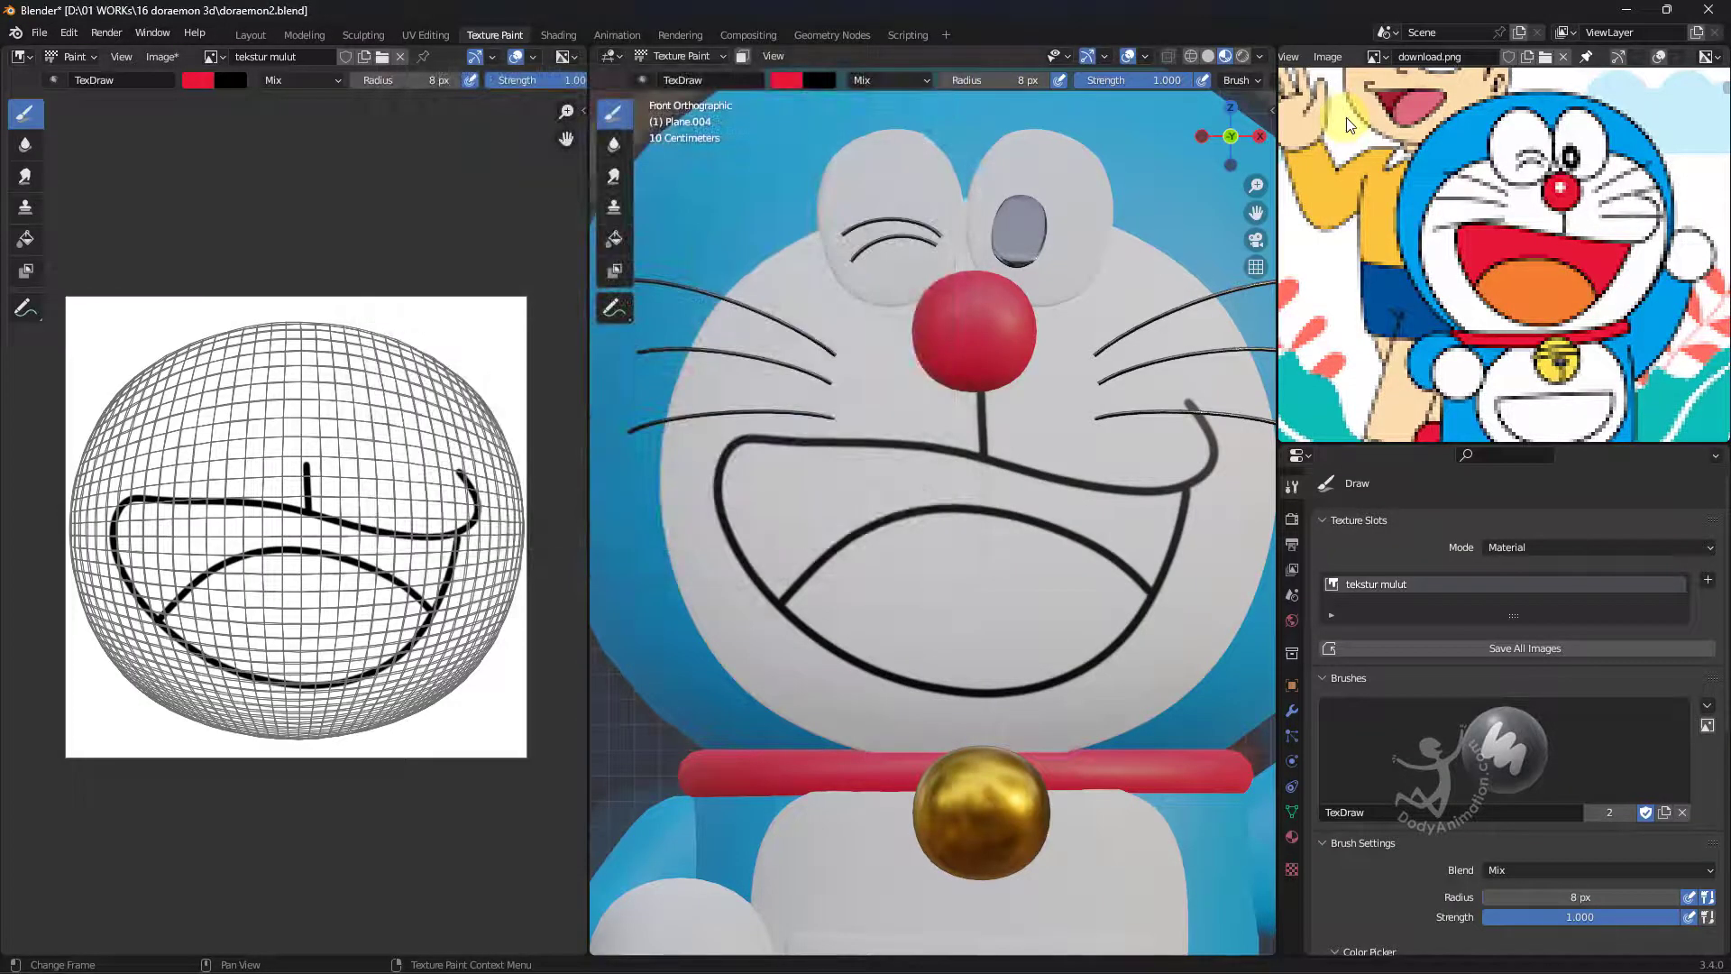
Fill the mouth area above the tongue with red, using a 28 px brush and keeping within the black outlines.
scroll(1043, 487, "up", 2)
middle_click_drag(1050, 465, 1016, 428, "ctrl")
mouse_move(1043, 532)
middle_mouse_down("shift")
mouse_move(1078, 549)
mouse_move(1097, 452)
mouse_move(1105, 502)
middle_mouse_up("shift")
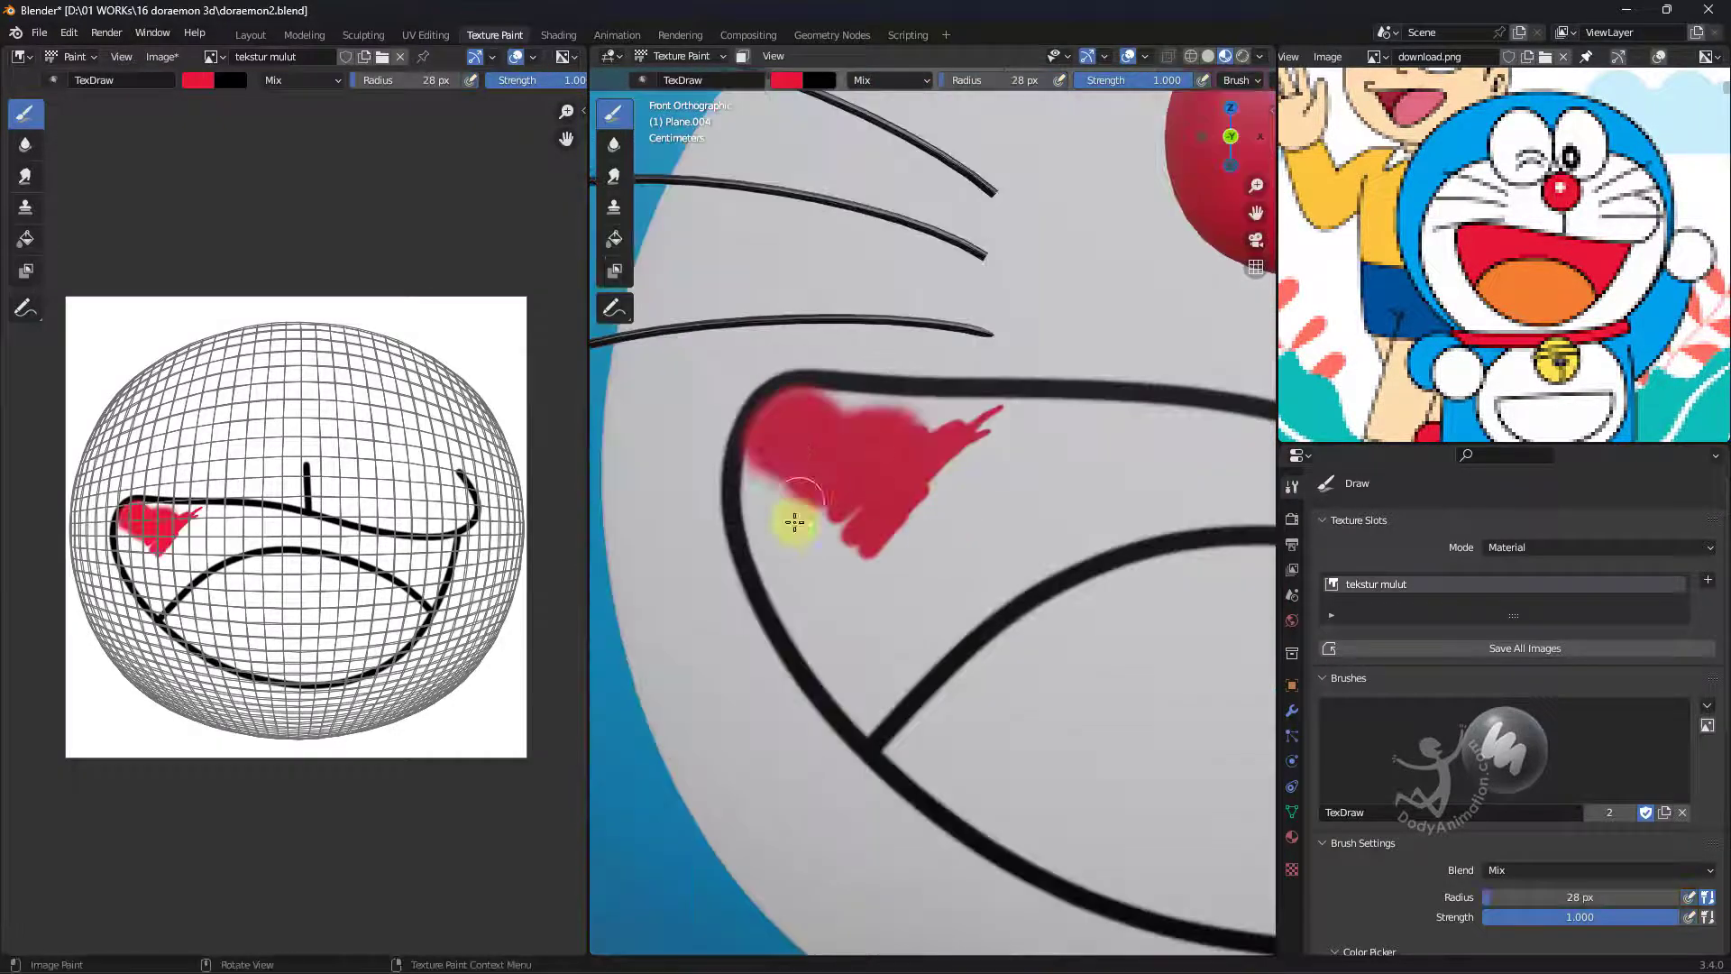
mouse_move(793, 522)
left_mouse_down()
mouse_move(751, 464)
mouse_move(808, 658)
mouse_move(866, 722)
mouse_move(896, 565)
mouse_move(792, 549)
mouse_move(900, 619)
mouse_move(847, 664)
mouse_move(1151, 502)
left_mouse_up()
middle_click_drag(1151, 502, 1202, 547, "shift")
mouse_move(1202, 547)
left_mouse_down()
mouse_move(885, 517)
mouse_move(857, 553)
mouse_move(1148, 579)
mouse_move(1130, 599)
left_mouse_up()
middle_click_drag(1130, 599, 909, 598, "shift")
mouse_move(909, 599)
left_mouse_down()
mouse_move(1187, 645)
mouse_move(1186, 680)
left_mouse_up()
middle_click_drag(761, 680, 1163, 612, "shift")
mouse_move(1162, 612)
left_mouse_down()
mouse_move(1116, 772)
mouse_move(970, 699)
mouse_move(1094, 607)
mouse_move(843, 572)
left_mouse_up()
middle_click_drag(843, 572, 985, 587, "shift")
left_click_drag(985, 587, 787, 566)
middle_click_drag(1100, 657, 839, 583, "shift")
mouse_move(839, 583)
left_mouse_down()
mouse_move(975, 624)
mouse_move(927, 661)
mouse_move(1035, 576)
left_mouse_up()
middle_click_drag(796, 602, 1130, 553, "shift")
Sample the reference tongue's orange and fill the whole tongue area with it using the 28 px brush.
left_click(788, 81)
left_click(924, 277)
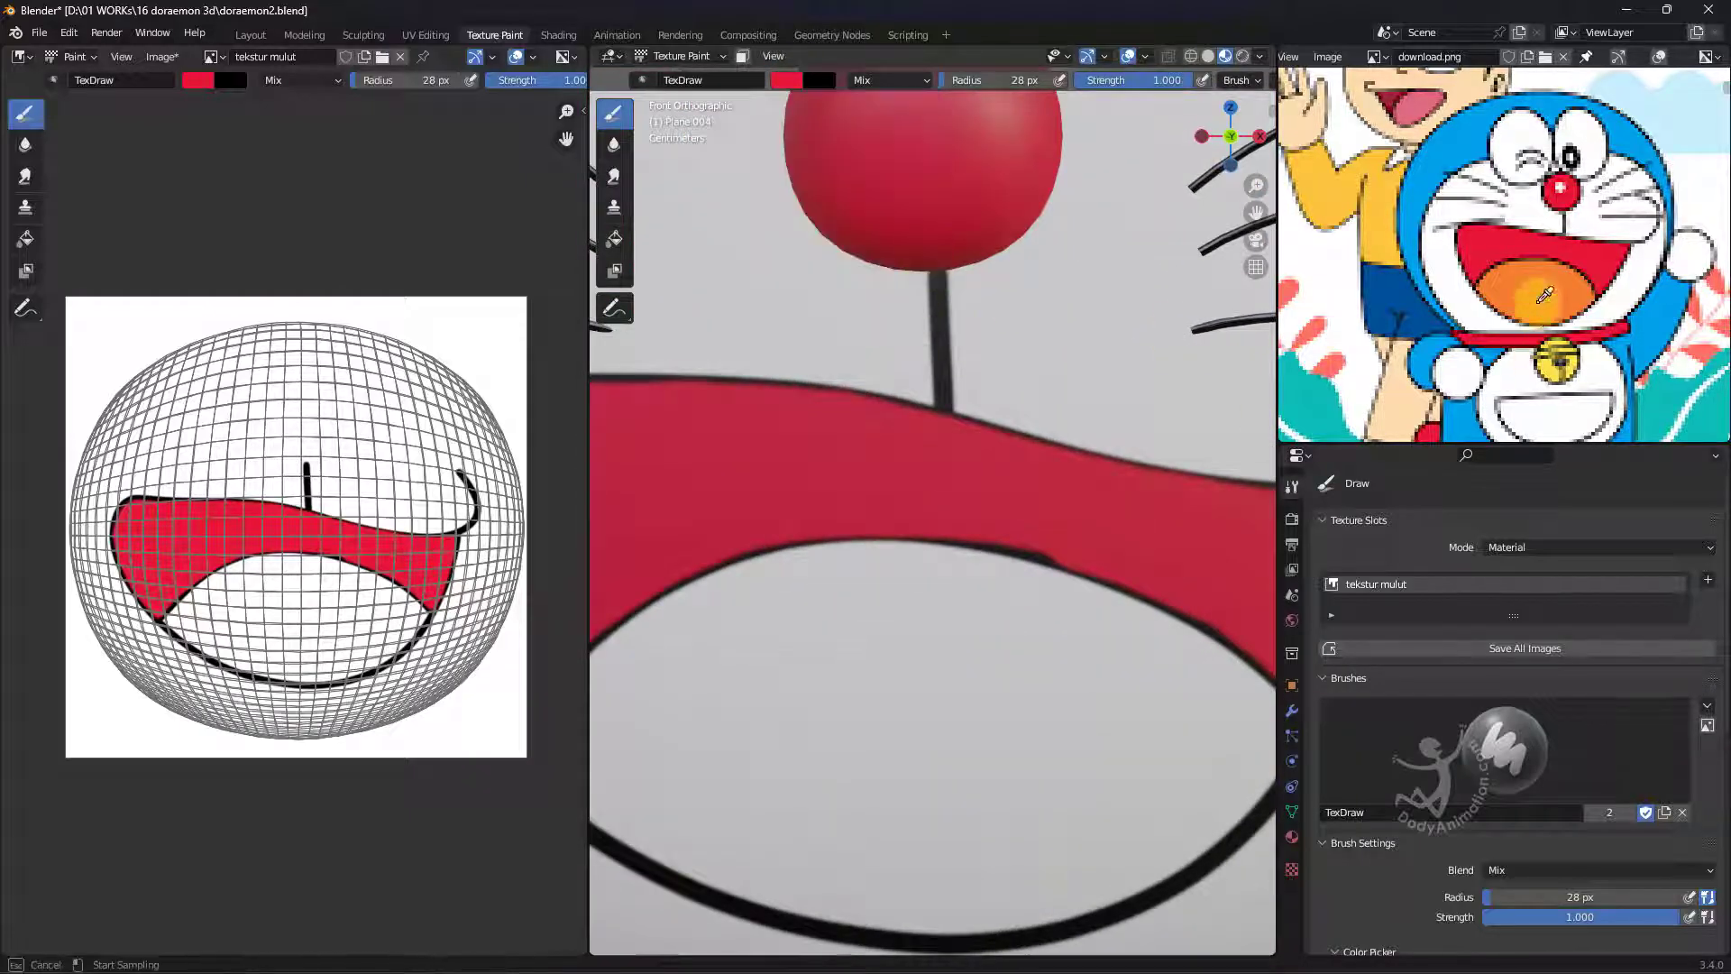
left_click(1539, 302)
mouse_move(1156, 663)
left_mouse_down()
mouse_move(1052, 638)
mouse_move(1118, 690)
left_mouse_up()
middle_click_drag(974, 622, 1100, 573, "shift")
mouse_move(1064, 552)
left_mouse_down()
mouse_move(680, 649)
mouse_move(928, 502)
mouse_move(1109, 519)
left_mouse_up()
mouse_move(638, 688)
left_mouse_down()
mouse_move(982, 494)
mouse_move(1110, 515)
left_mouse_up()
middle_click_drag(1110, 514, 849, 476, "shift")
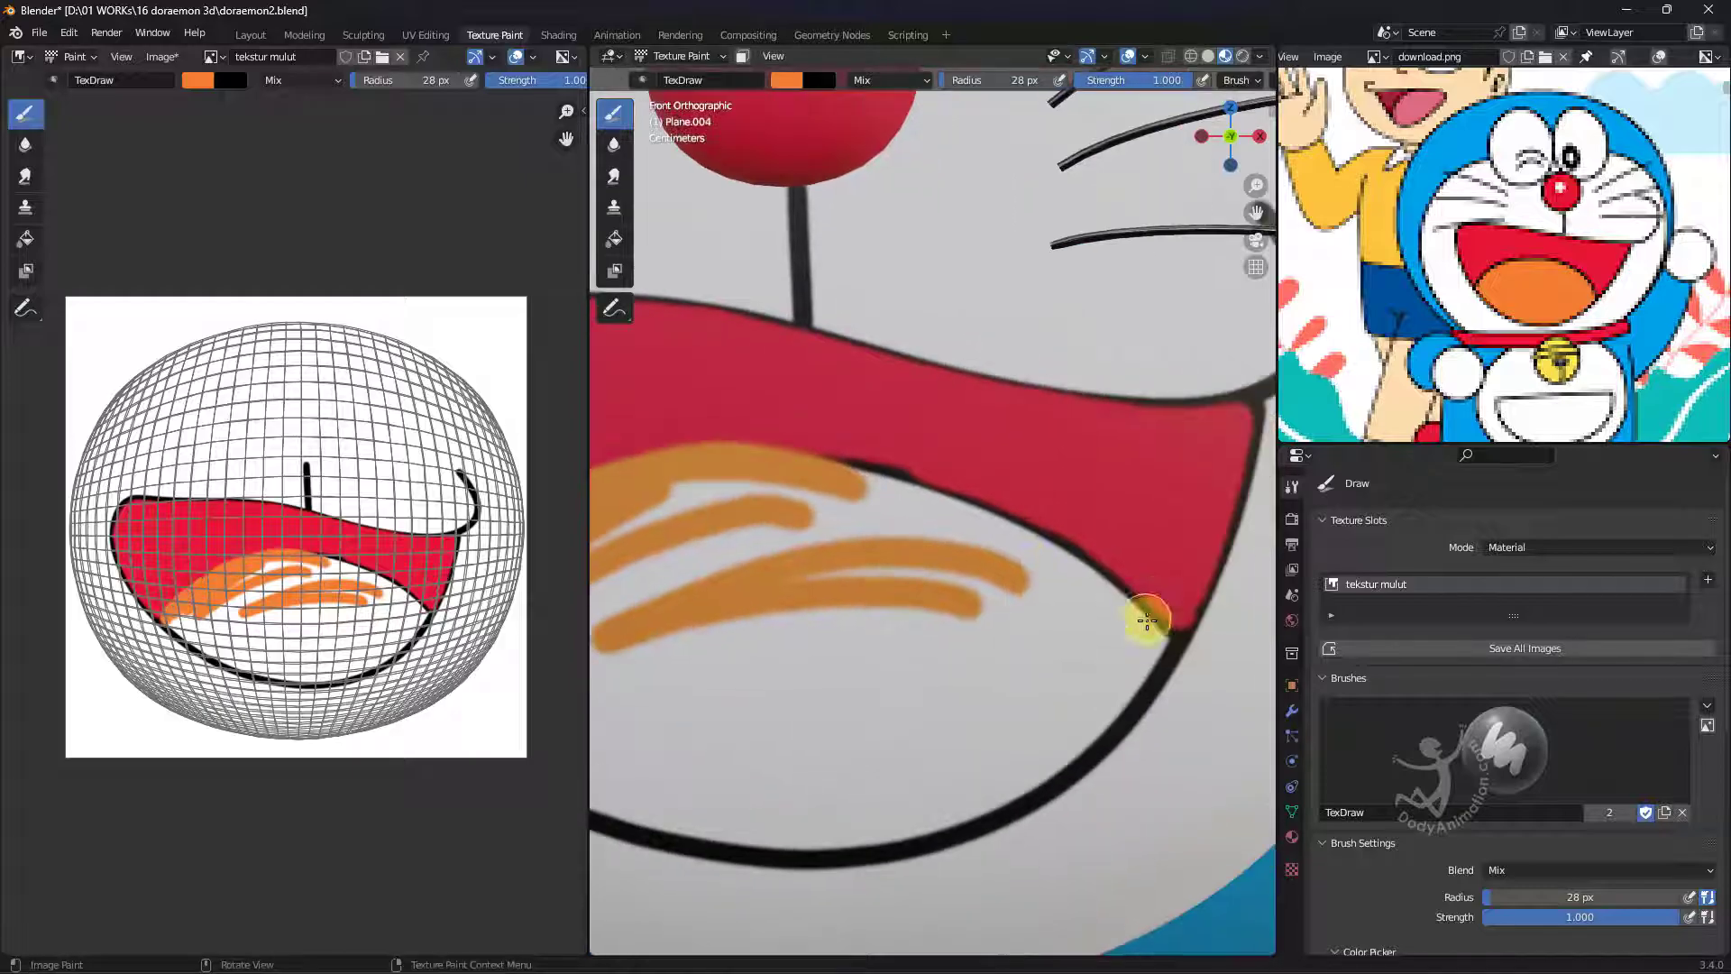
mouse_move(1162, 629)
left_mouse_down()
mouse_move(982, 505)
mouse_move(726, 465)
left_mouse_up()
middle_click_drag(947, 541, 1014, 485, "shift")
left_click_drag(1237, 575, 1143, 685)
middle_click_drag(1144, 685, 1236, 619, "shift")
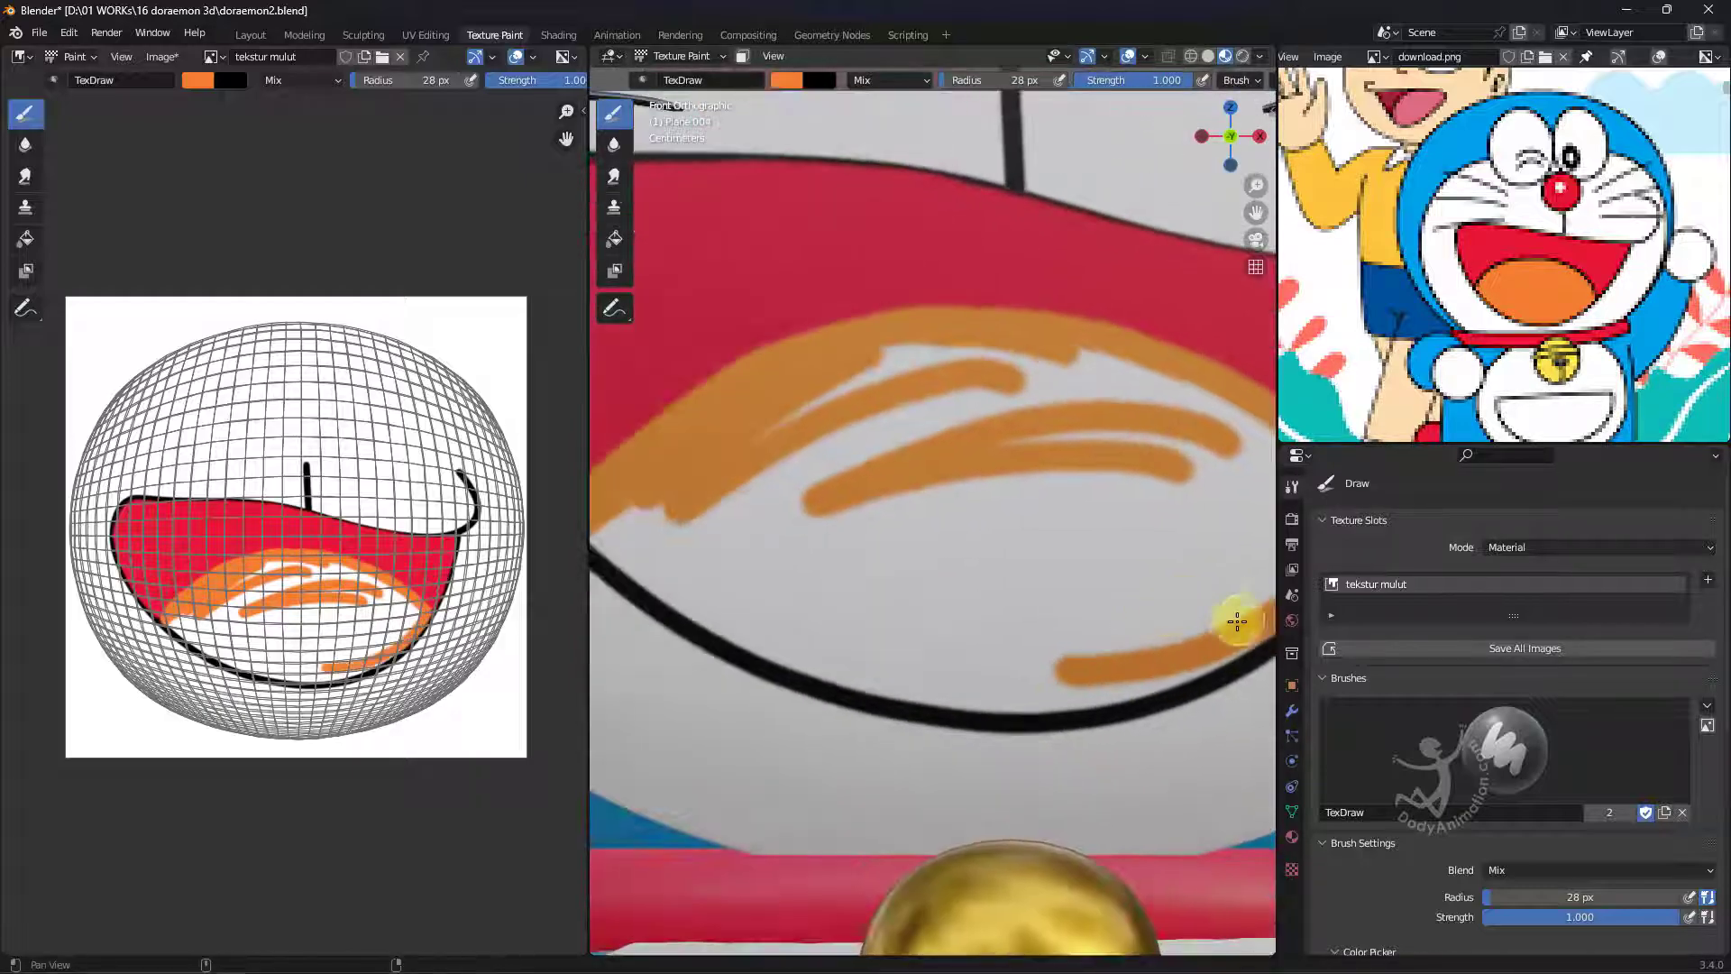
mouse_move(1236, 618)
left_mouse_down()
mouse_move(1055, 700)
mouse_move(781, 657)
left_mouse_up()
middle_click_drag(781, 658, 910, 644, "shift")
mouse_move(911, 644)
left_mouse_down()
mouse_move(928, 472)
mouse_move(959, 514)
mouse_move(1085, 586)
mouse_move(964, 605)
mouse_move(974, 649)
mouse_move(1066, 490)
mouse_move(1028, 410)
left_mouse_up()
middle_click_drag(1028, 411, 1044, 438, "shift")
mouse_move(1044, 438)
left_mouse_down()
mouse_move(1090, 409)
mouse_move(854, 541)
mouse_move(797, 463)
left_mouse_up()
middle_click_drag(796, 463, 762, 534, "shift")
middle_click_drag(1094, 534, 815, 475, "shift")
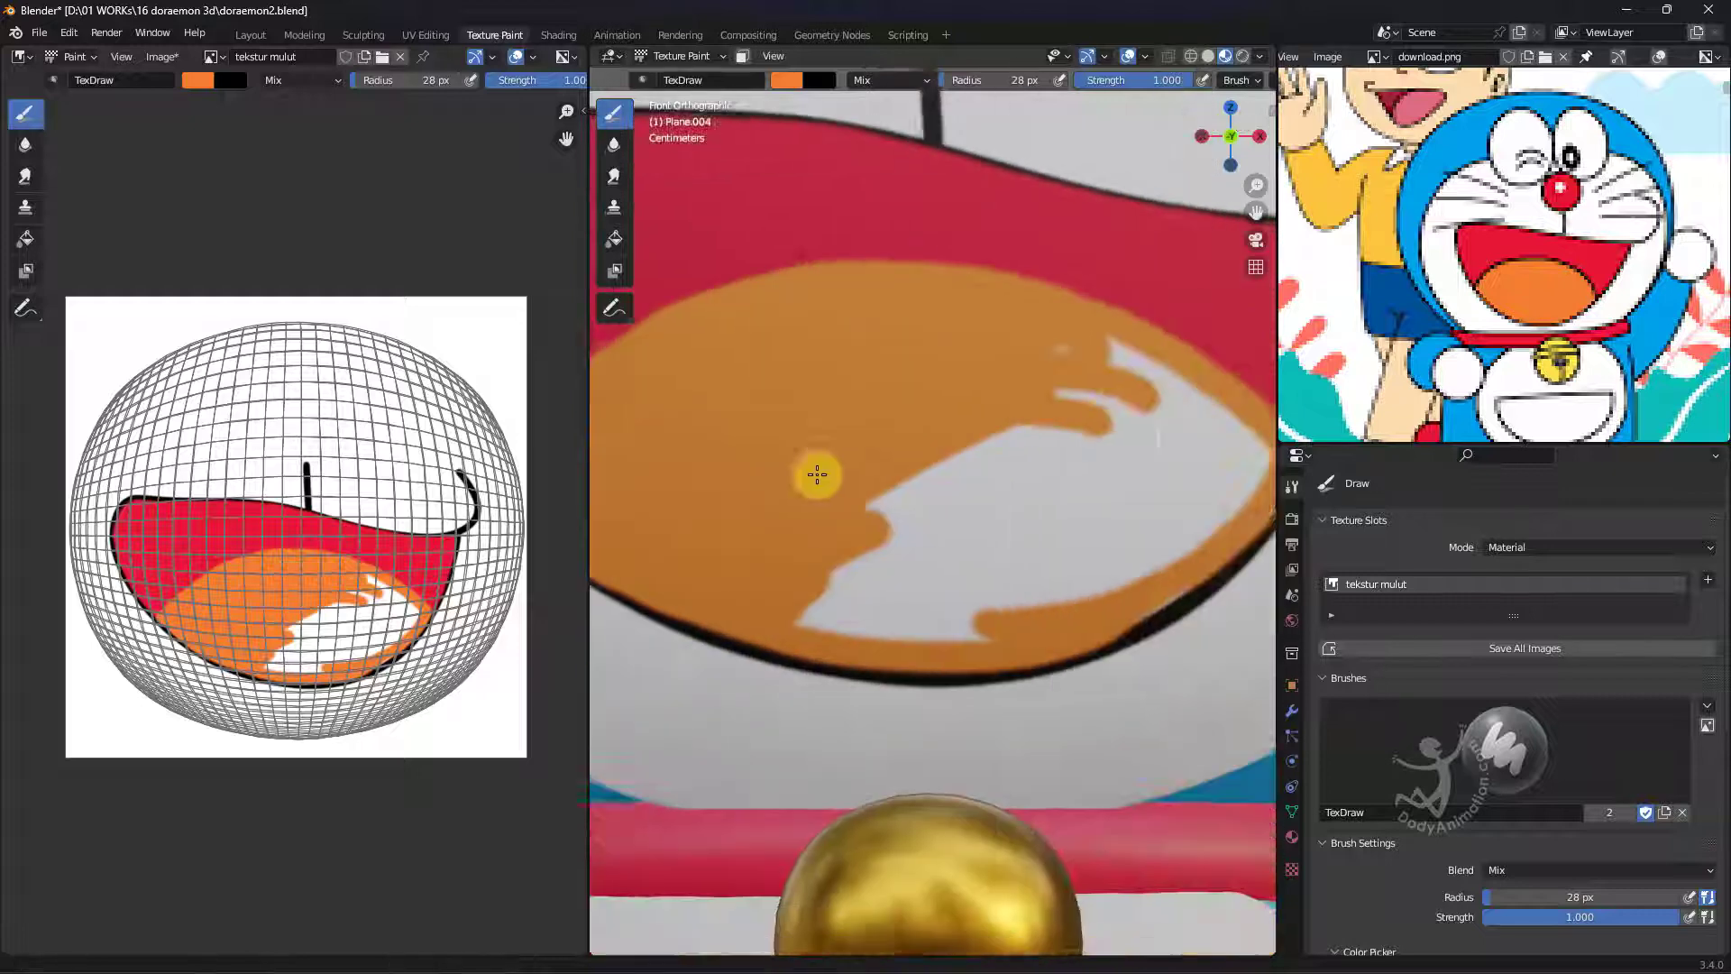
mouse_move(1109, 351)
left_mouse_down()
mouse_move(992, 468)
mouse_move(1105, 580)
mouse_move(1159, 541)
left_mouse_up()
middle_click_drag(1244, 460, 1134, 491, "shift")
mouse_move(1187, 488)
left_mouse_down()
mouse_move(1107, 580)
mouse_move(1148, 495)
mouse_move(1020, 518)
mouse_move(1055, 403)
mouse_move(980, 637)
left_mouse_up()
middle_click_drag(980, 638, 1074, 611, "shift")
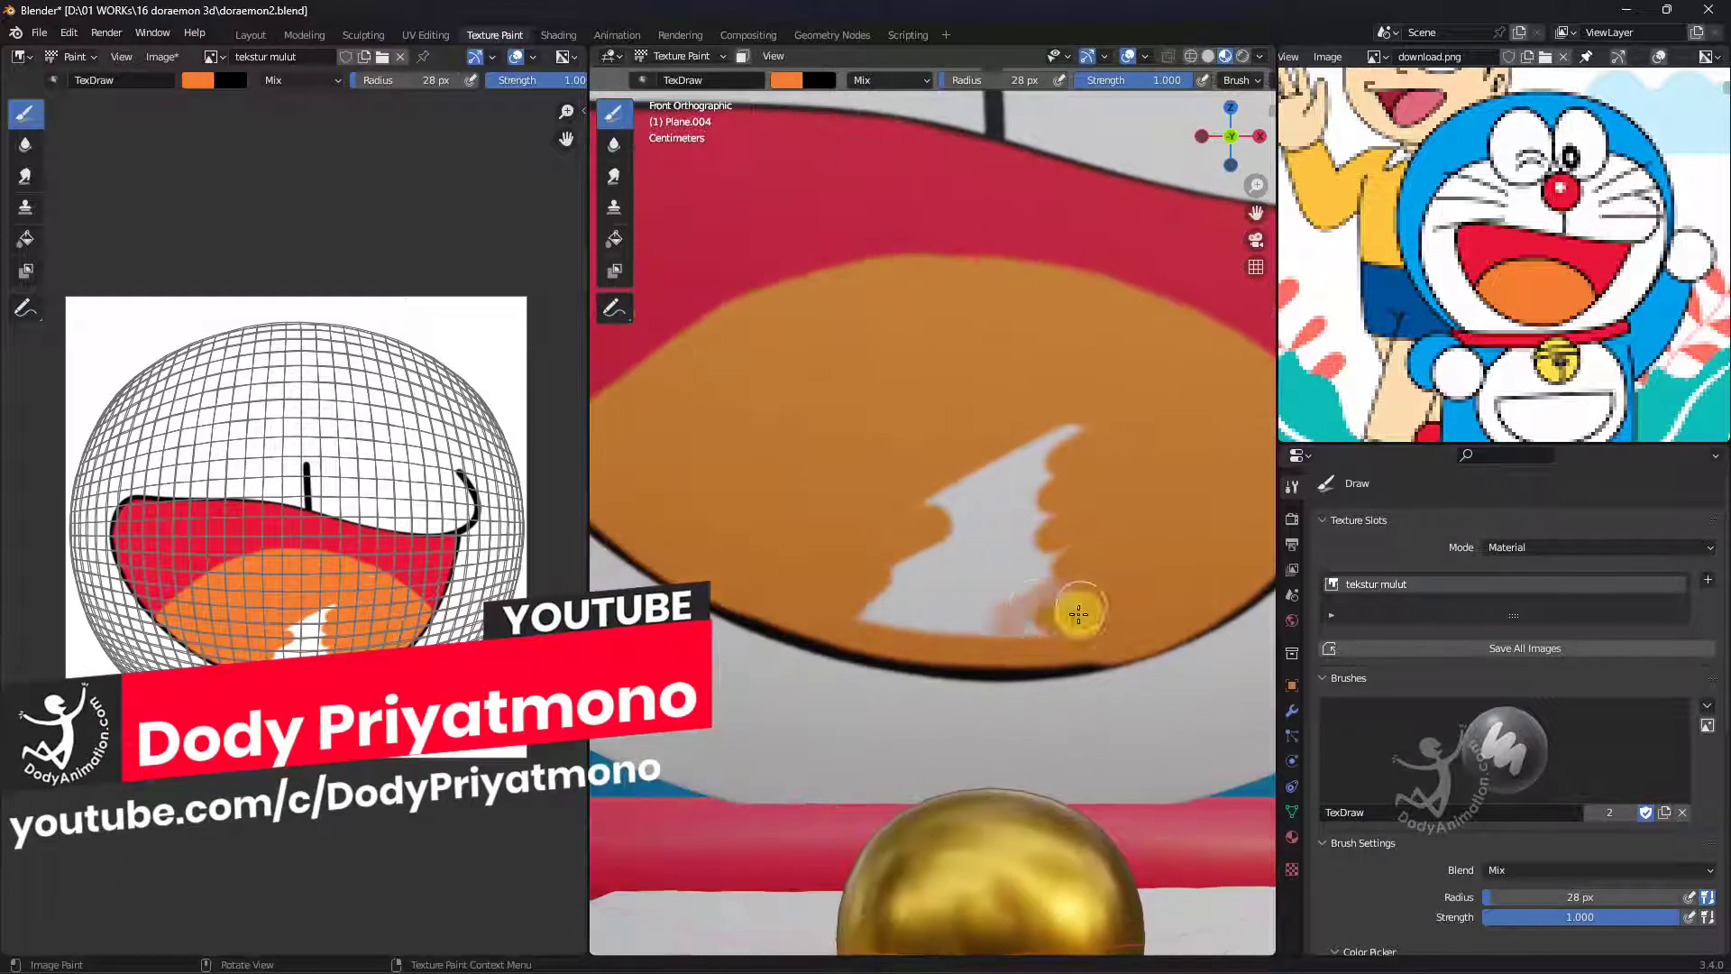
mouse_move(1074, 610)
left_mouse_down()
mouse_move(889, 580)
mouse_move(973, 550)
left_mouse_up()
middle_click_drag(992, 419, 1097, 414, "shift")
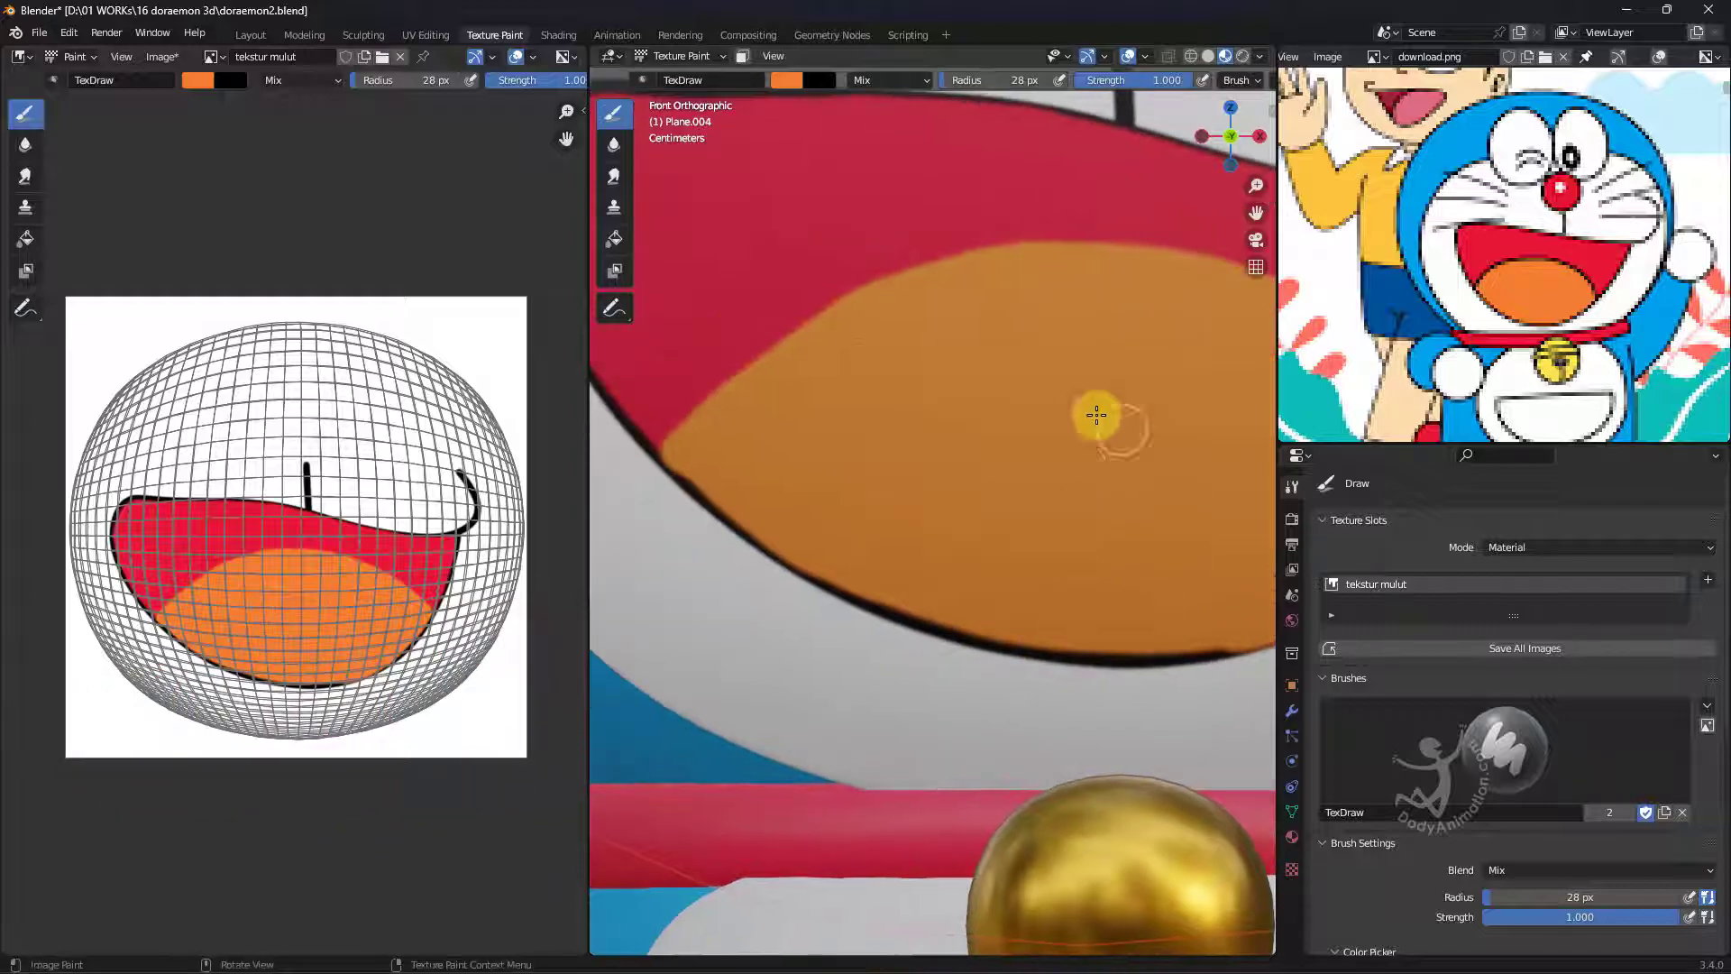
Switch the brush to black at 10 px radius and repaint the curved outline along the tongue's upper edge.
middle_click_drag(934, 332, 943, 476, "shift")
left_click(789, 80)
left_click_drag(927, 208, 923, 279)
middle_click_drag(956, 577, 1068, 599, "shift")
key("f")
left_click(1055, 606)
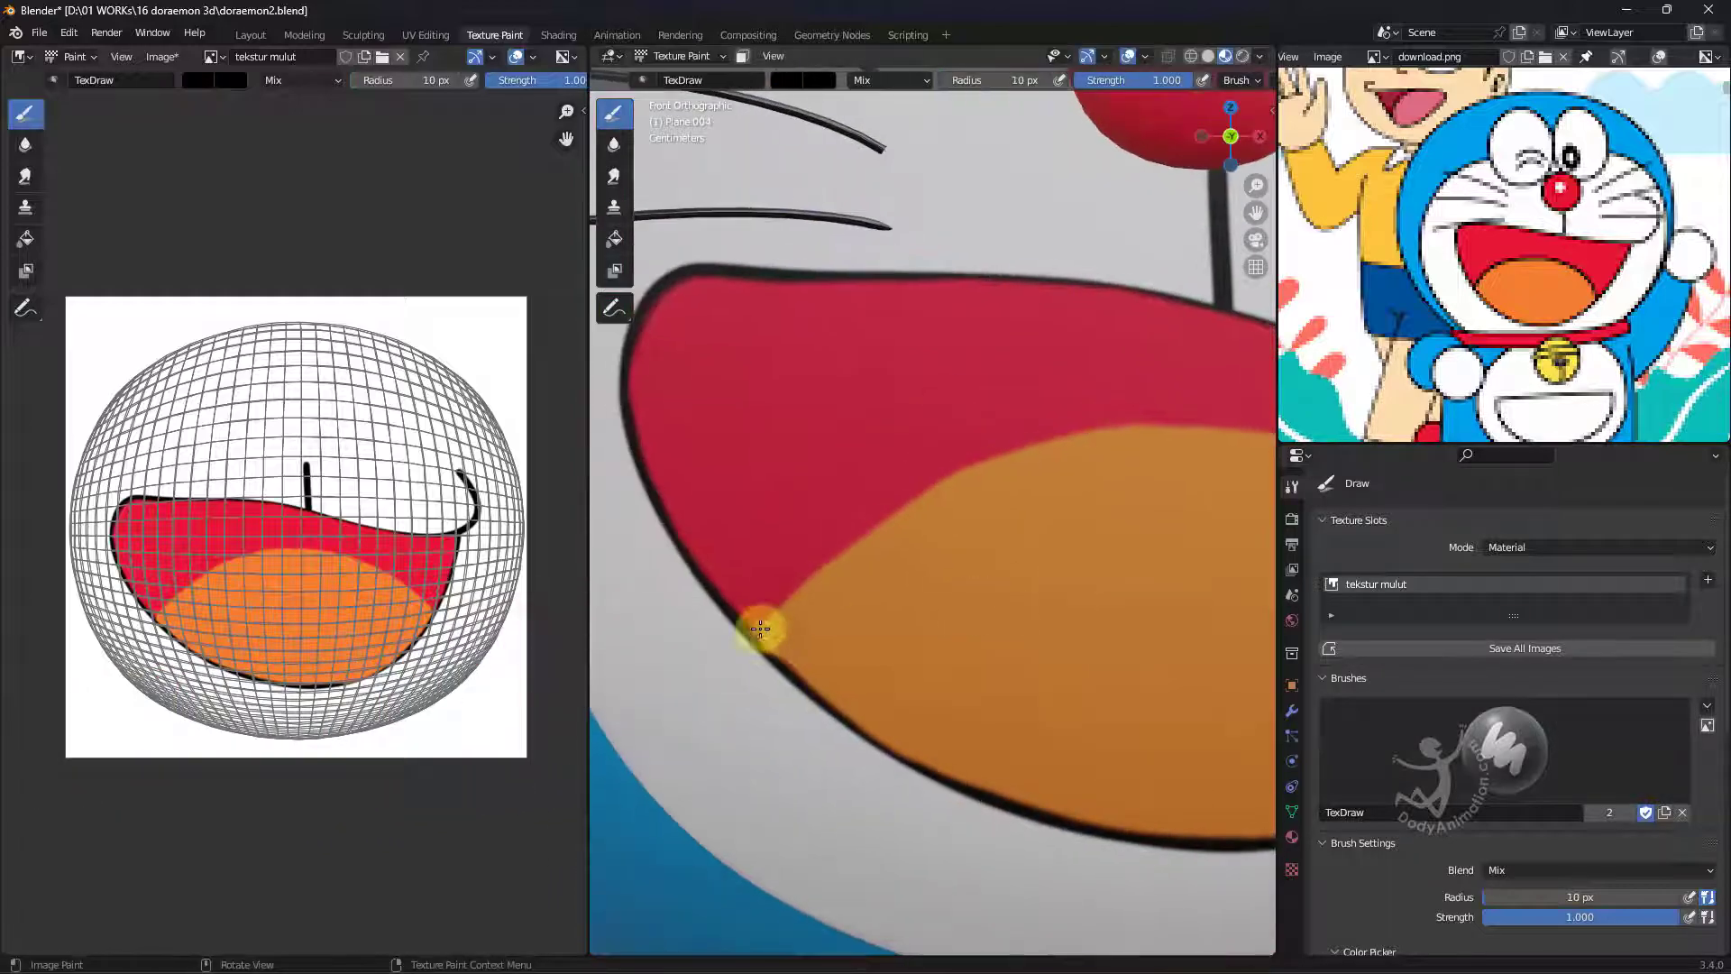
mouse_move(762, 627)
left_mouse_down()
mouse_move(896, 511)
mouse_move(1122, 426)
left_mouse_up()
middle_click_drag(1195, 511, 888, 536, "shift")
middle_click_drag(1142, 550, 1101, 599, "shift")
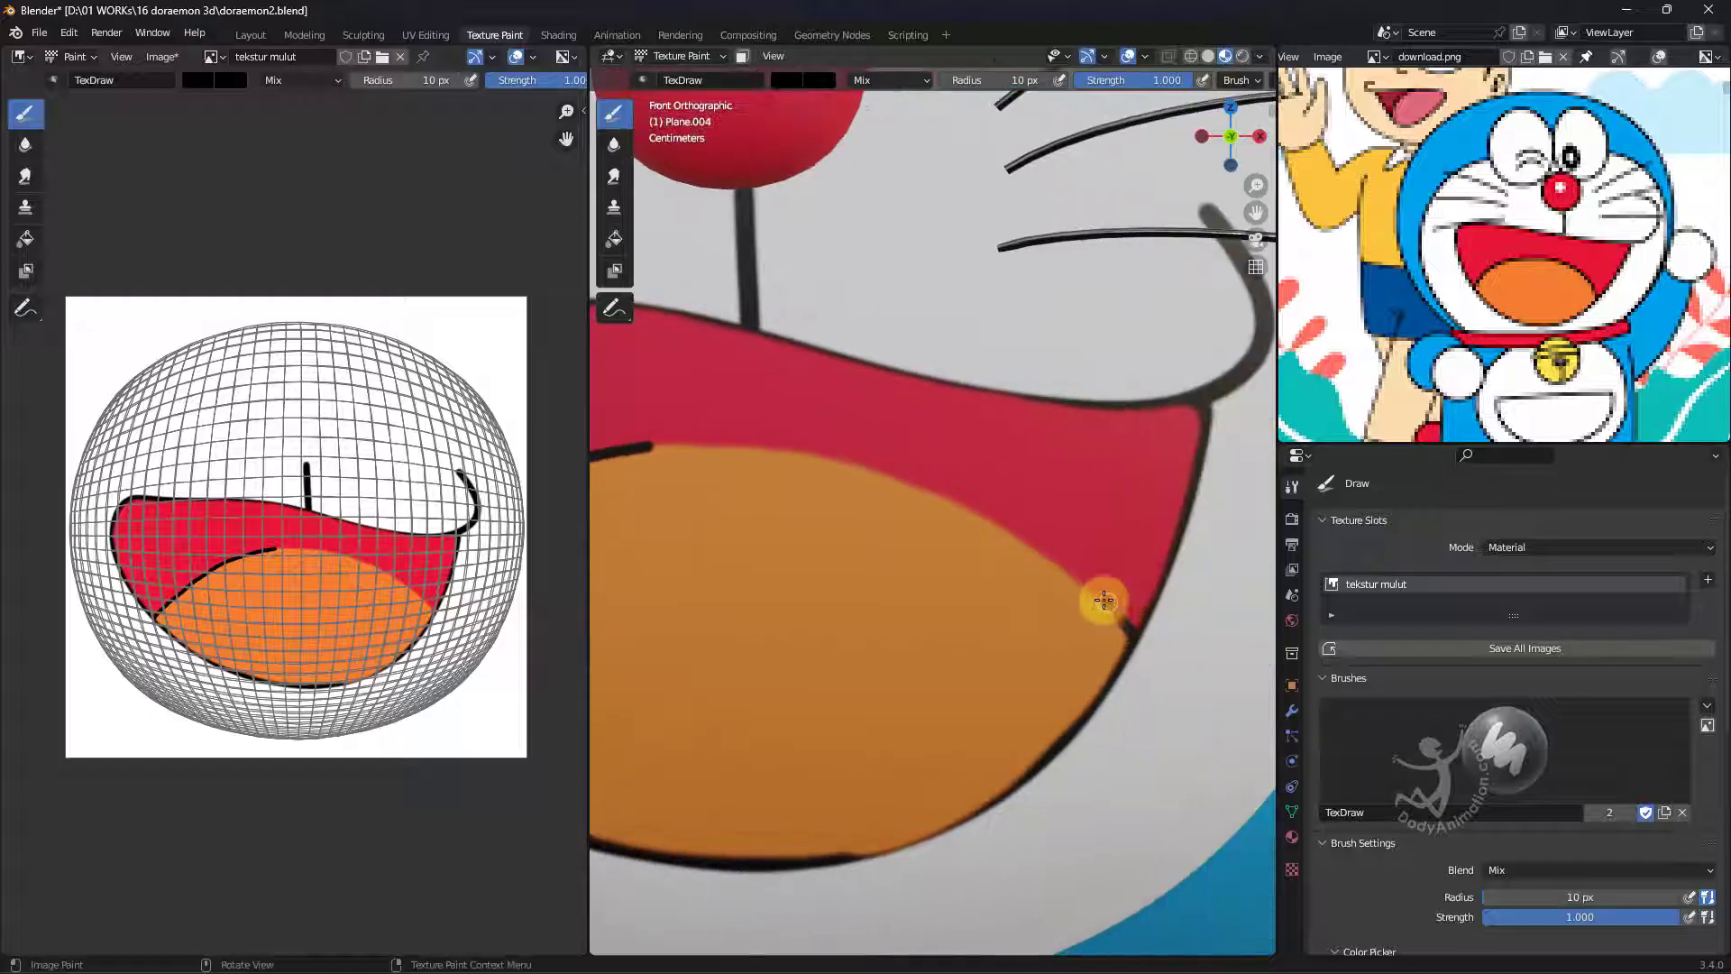
mouse_move(1100, 598)
left_mouse_down()
mouse_move(901, 478)
mouse_move(621, 433)
left_mouse_up()
Retouch the black outline along the lower edge of the mouth, on both sides of the tongue.
middle_click_drag(1220, 491, 1193, 419, "shift")
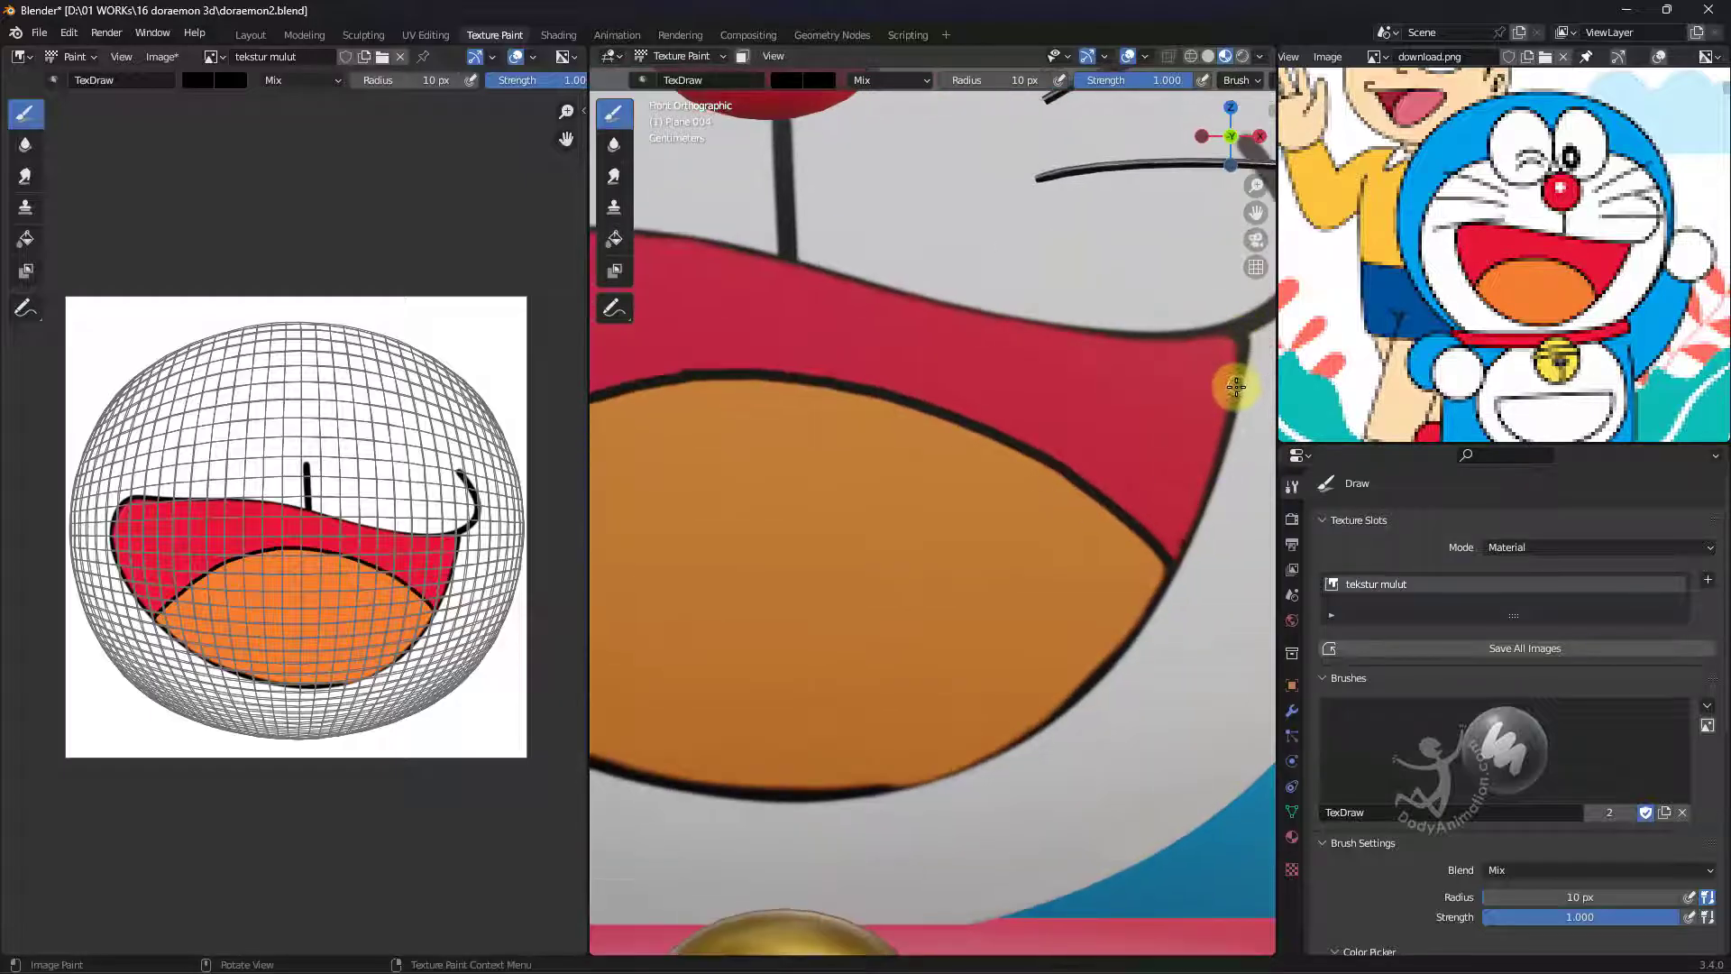
left_click_drag(1047, 716, 879, 791)
middle_click_drag(993, 673, 1430, 688, "shift")
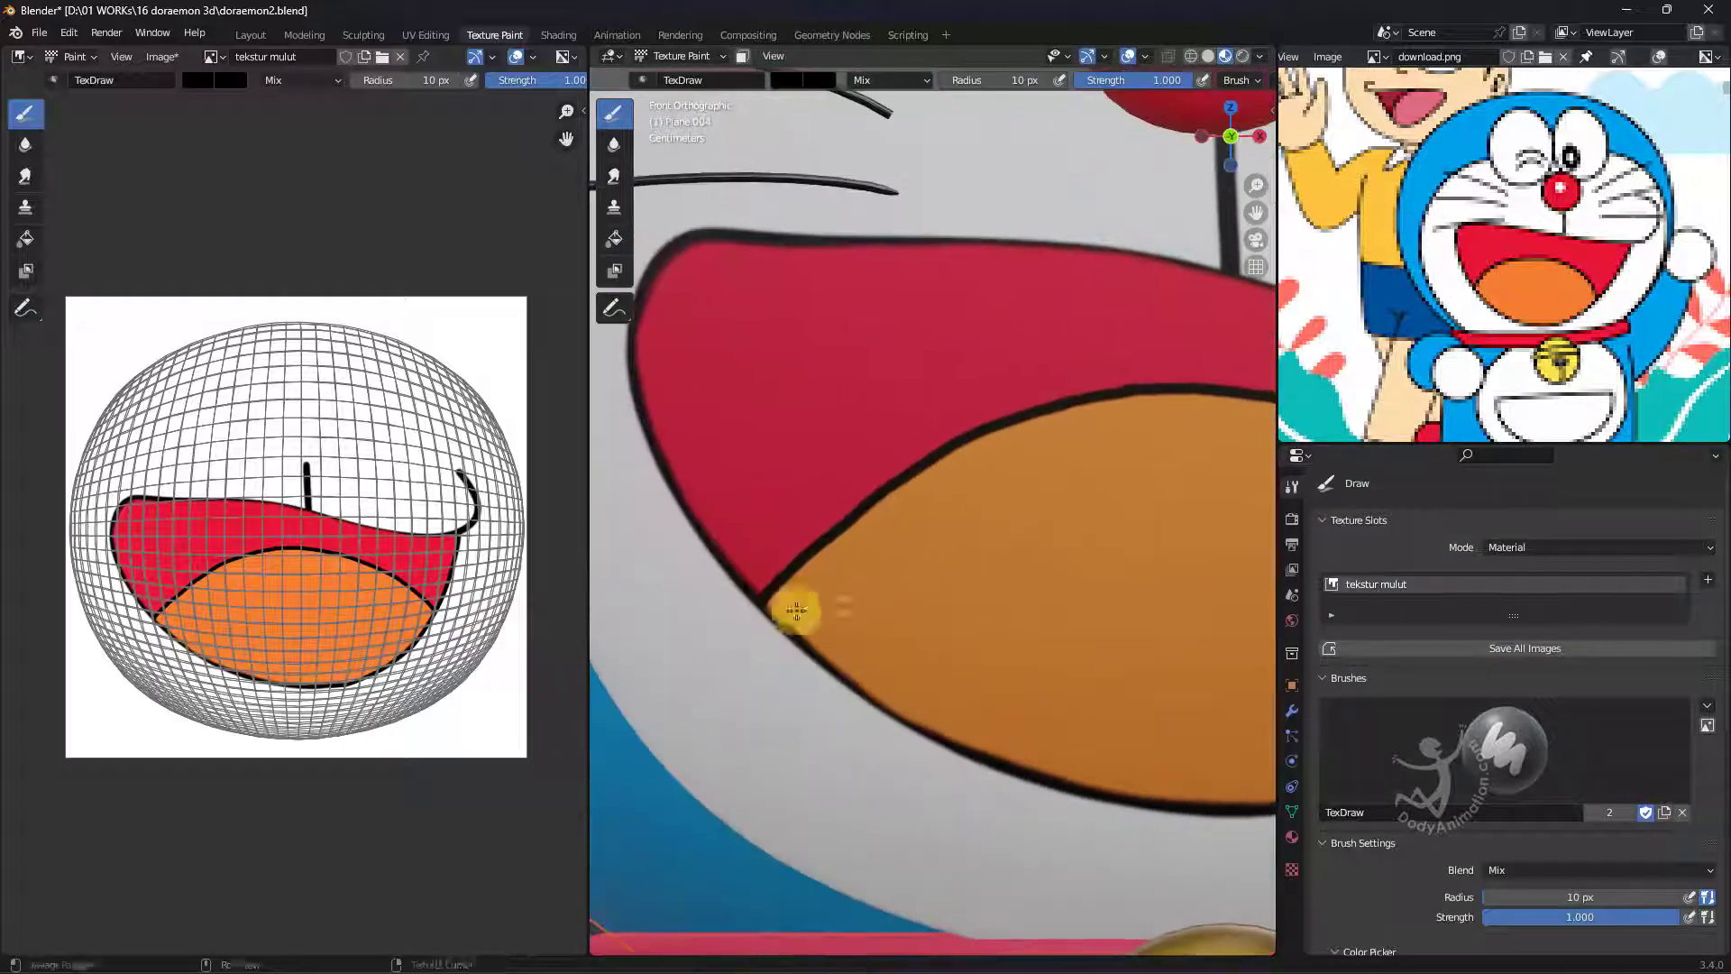
left_click_drag(762, 600, 940, 737)
middle_click_drag(1217, 794, 1033, 716, "shift")
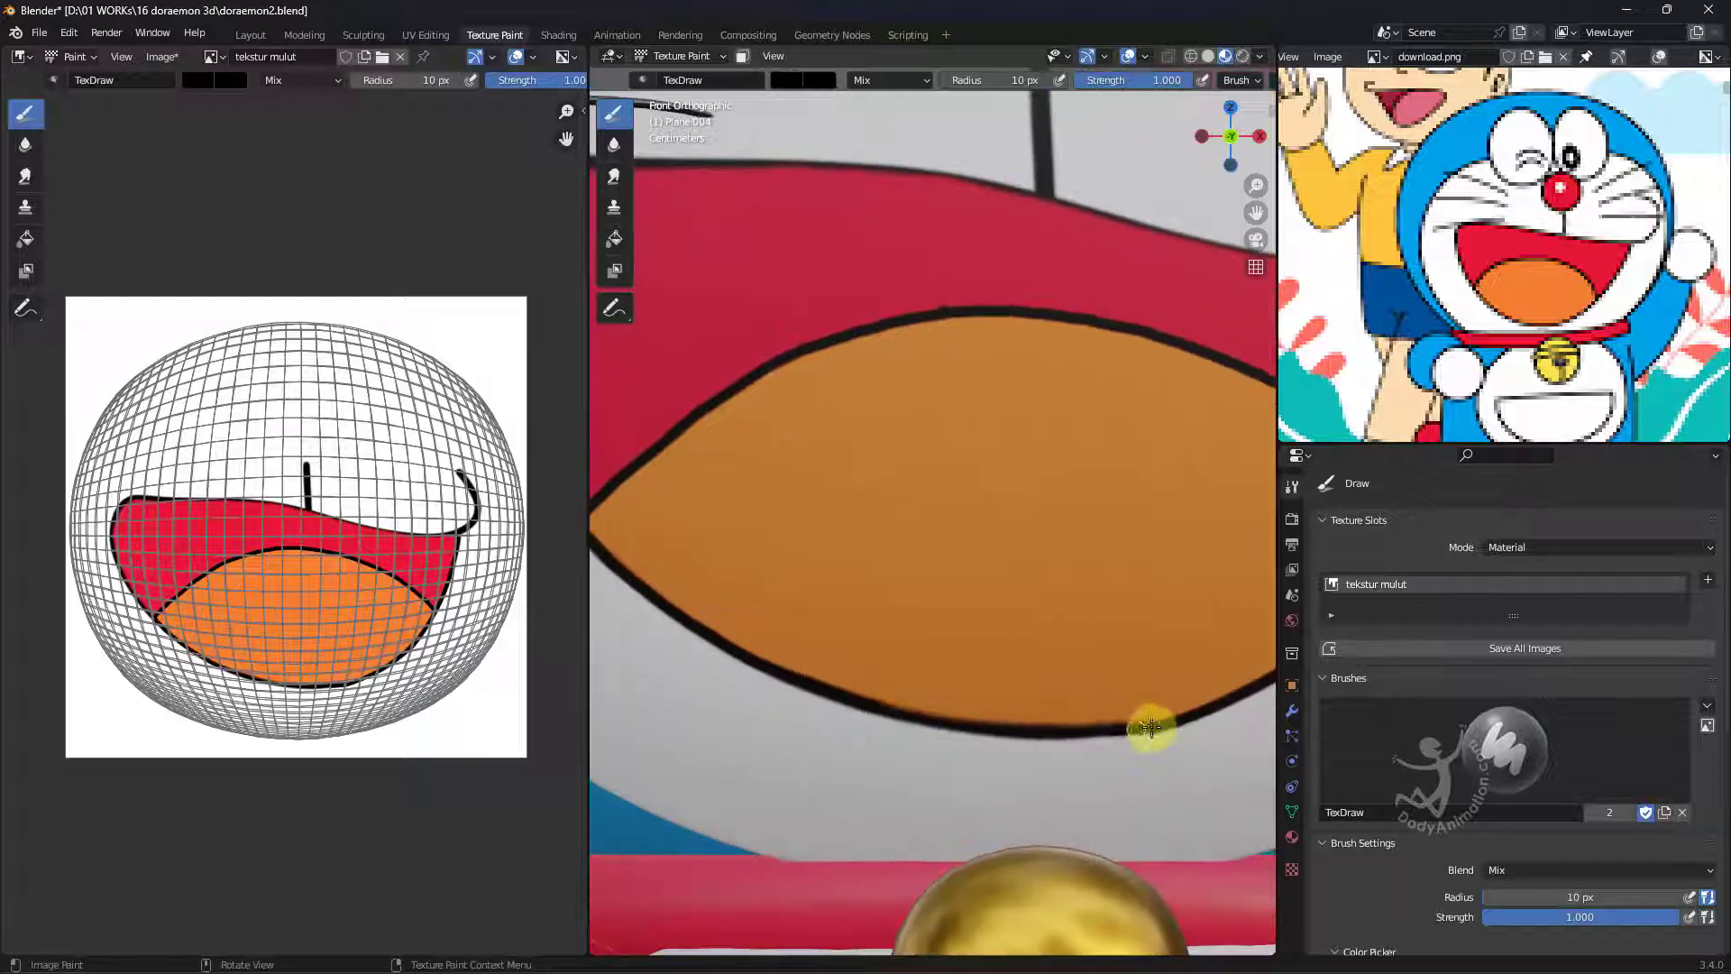
Retouch the black outline along the upper edge of the mouth, beneath the nose line and toward both corners.
middle_click_drag(635, 257, 852, 514, "shift")
middle_click_drag(1112, 686, 596, 678, "shift")
mouse_move(1194, 516)
left_mouse_down()
mouse_move(982, 506)
mouse_move(746, 451)
left_mouse_up()
middle_click_drag(746, 452, 1066, 507, "shift")
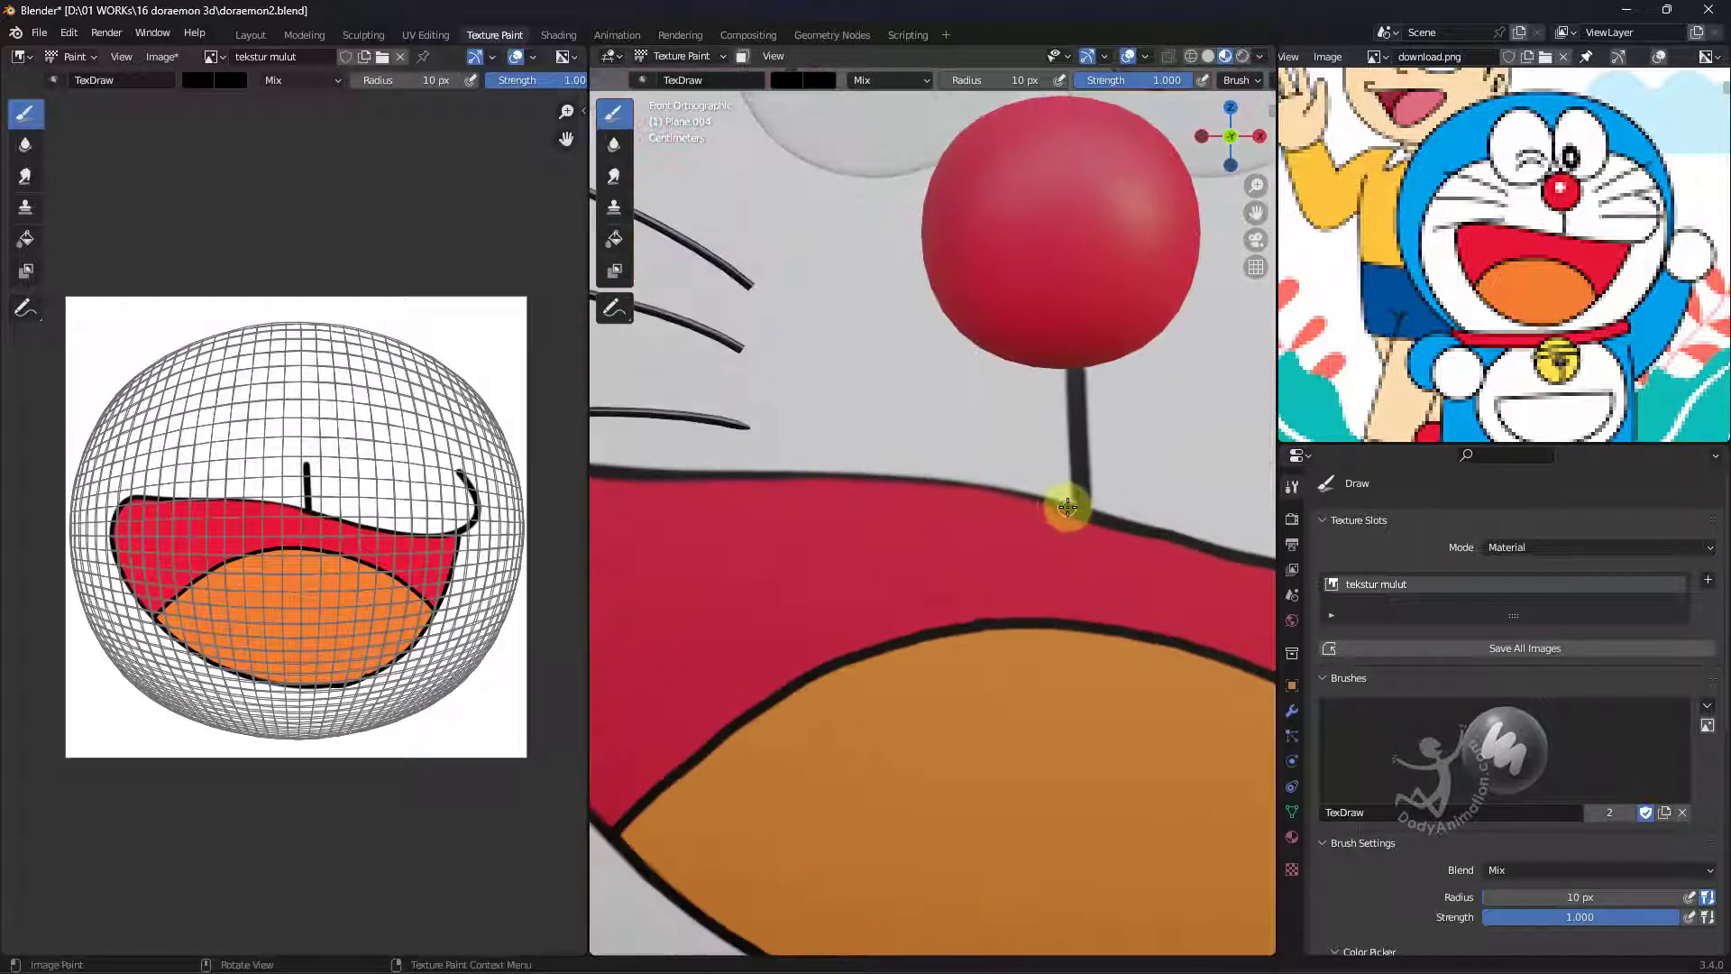
left_click_drag(835, 478, 664, 476)
middle_click_drag(1091, 607, 1273, 637, "shift")
left_click_drag(842, 510, 726, 514)
scroll(1078, 734, "down", 6)
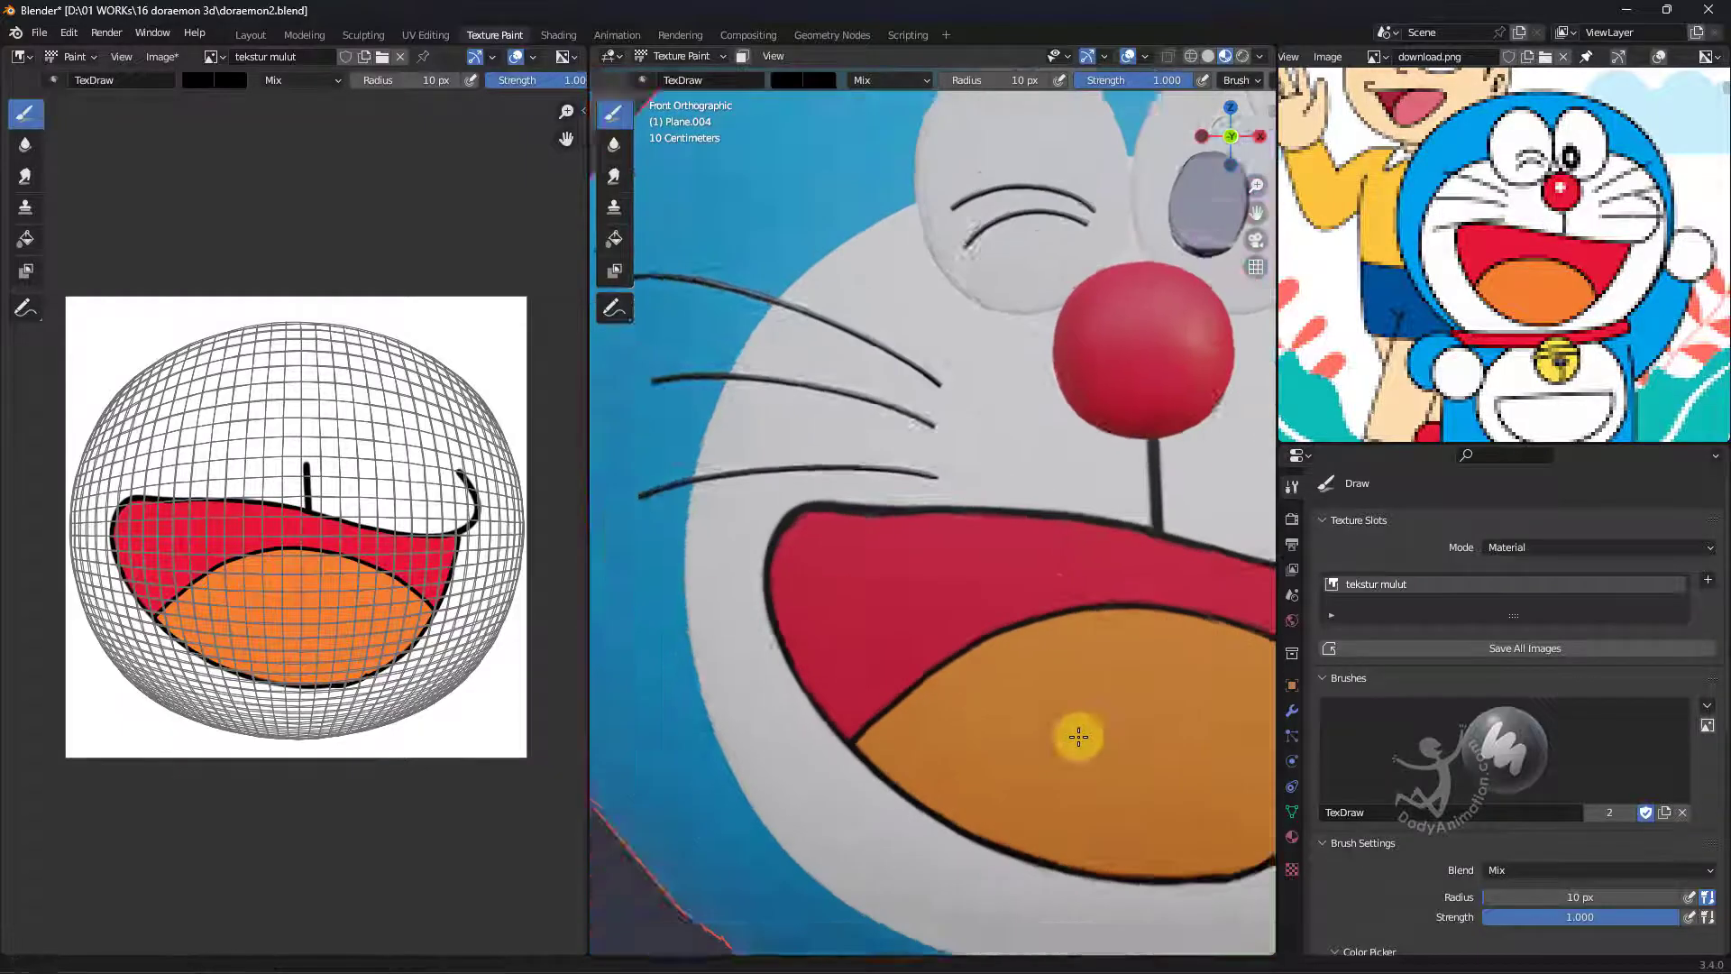
middle_click_drag(1198, 806, 1091, 783, "shift")
scroll(1091, 782, "down", 2)
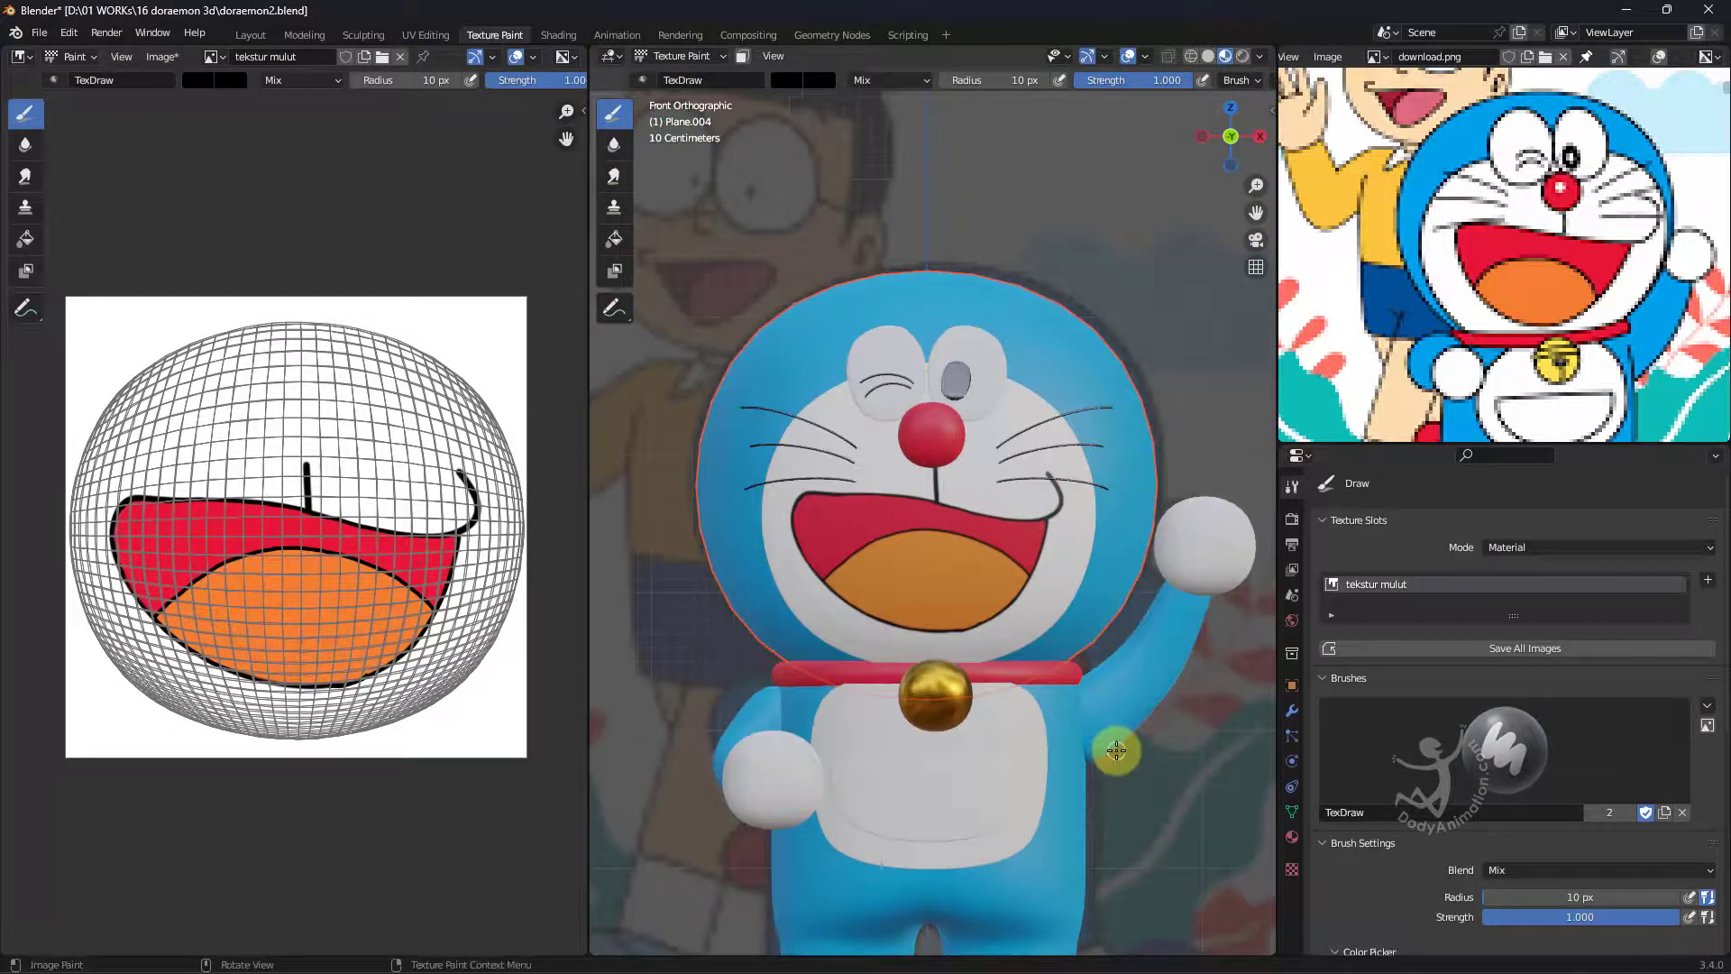
Sample the tongue's orange, lighten it, and paint a soft highlight on the tongue with a 100 px brush.
scroll(1063, 472, "up", 6)
left_click(786, 80)
left_click(923, 278)
left_click(919, 568)
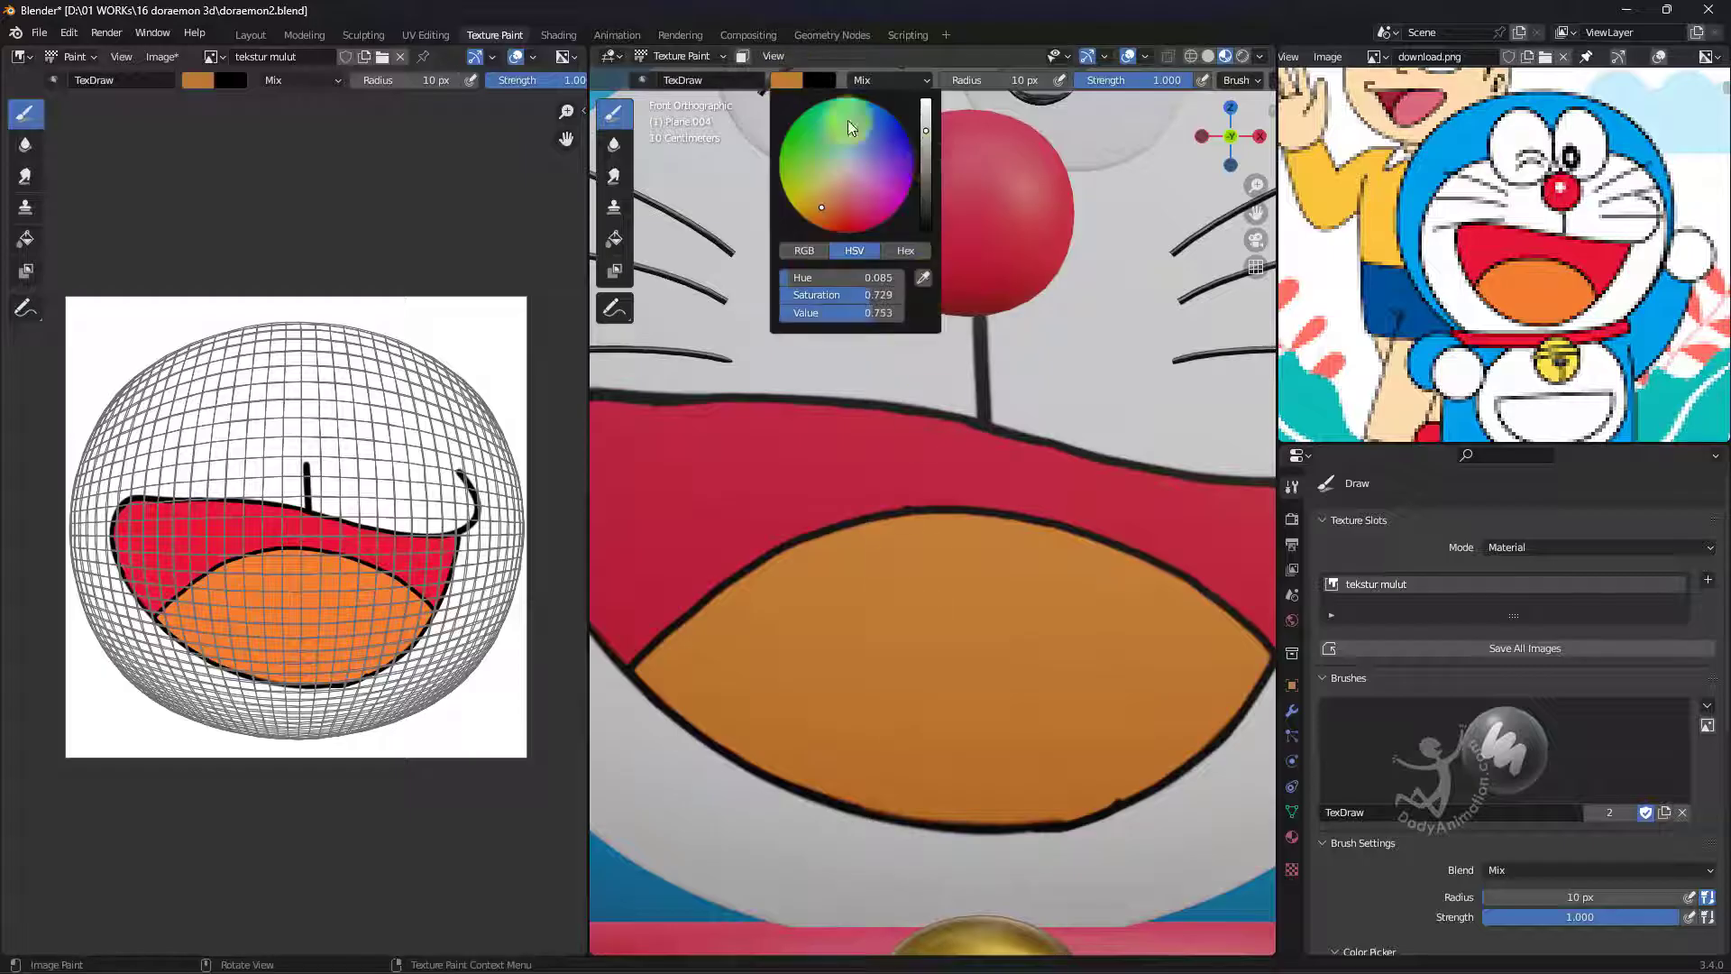
key("f")
left_click(1071, 658)
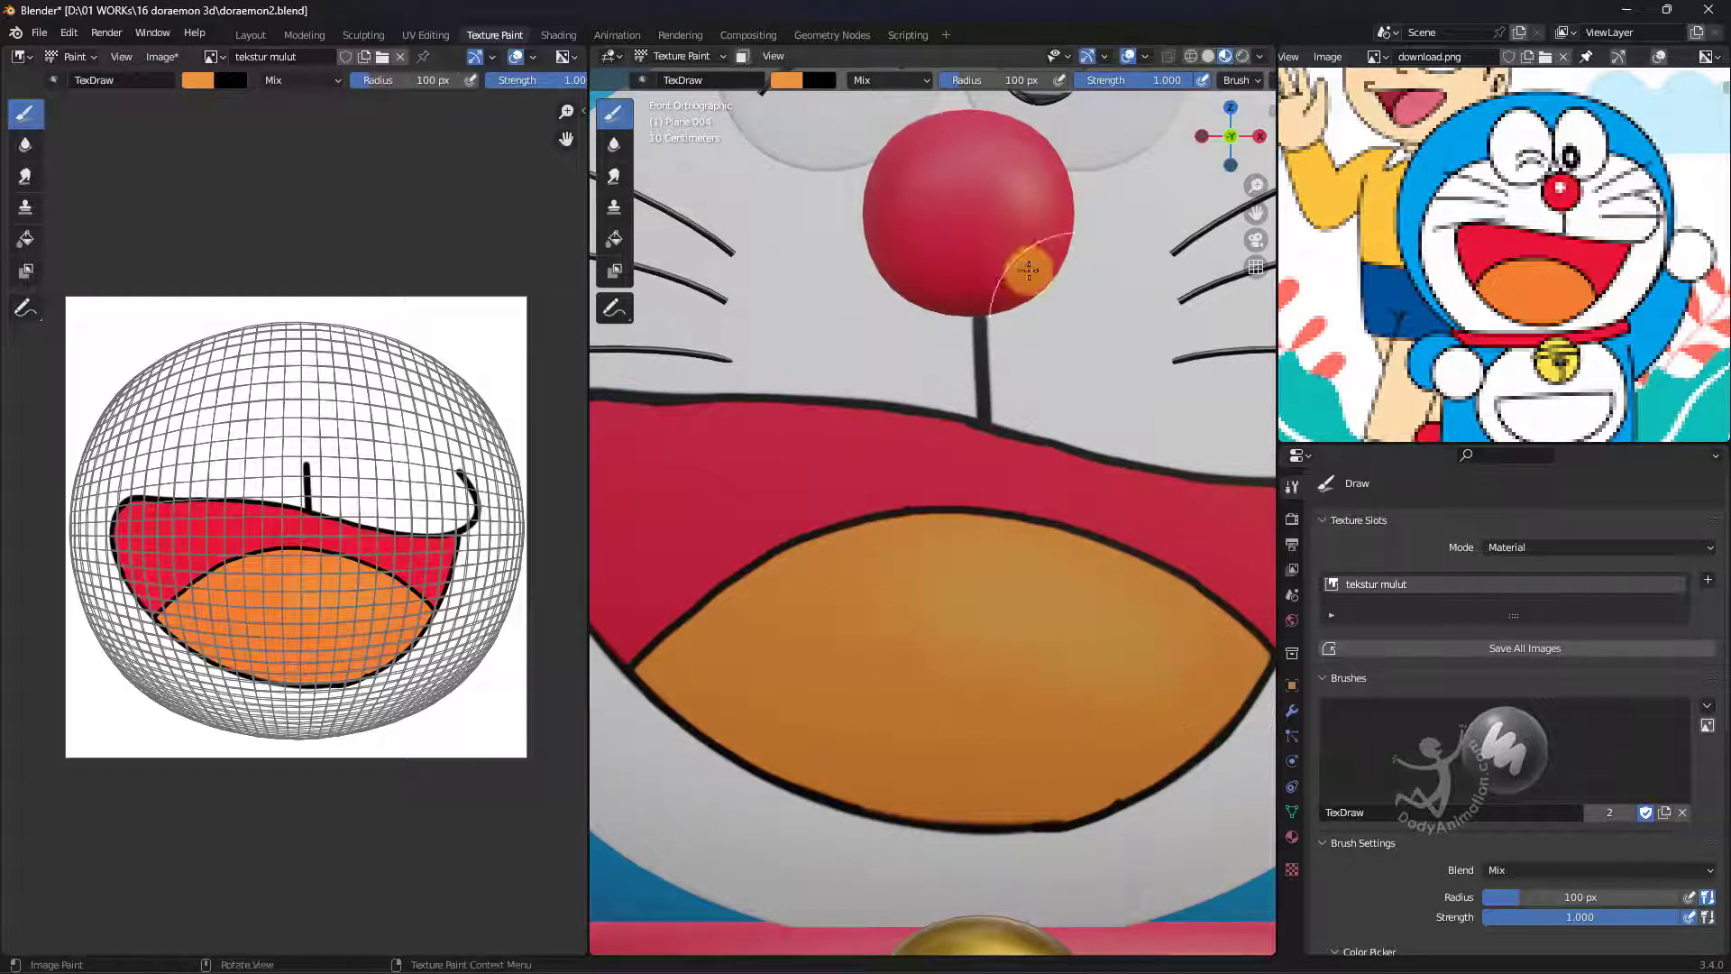
Darken the brush colour to brown, lower the brush strength to 0.328, and shade the lower middle and one side of the tongue.
left_click(793, 81)
left_click(786, 80)
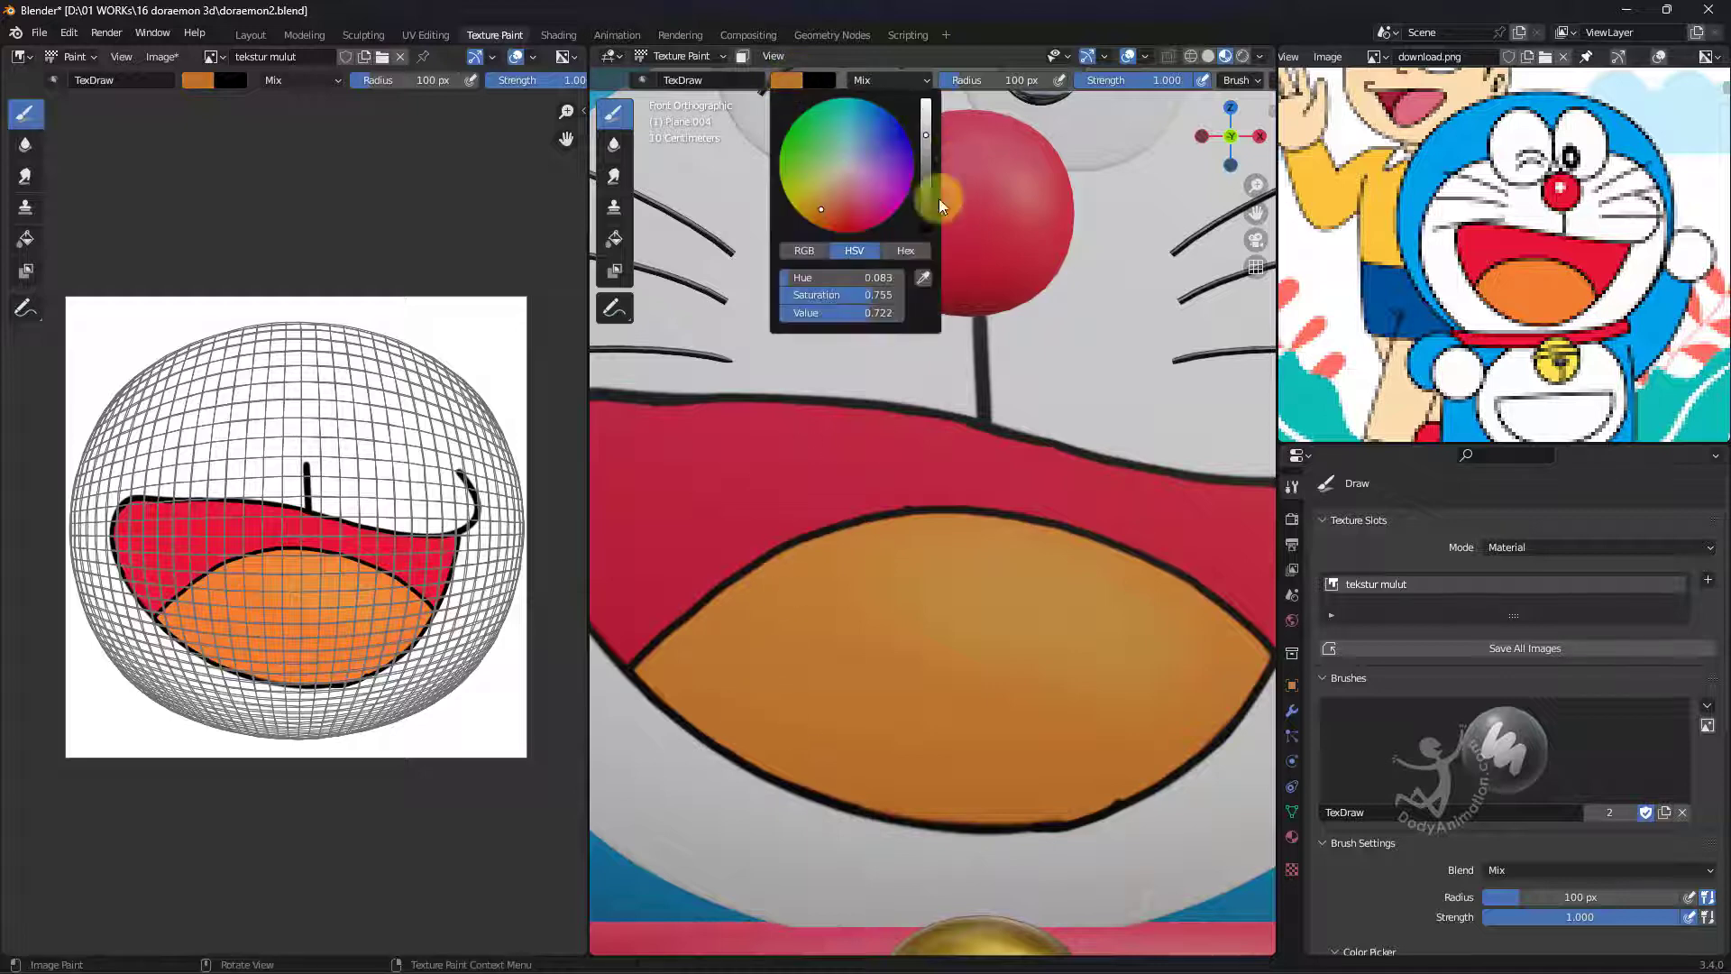
left_click(925, 192)
scroll(1090, 695, "down", 6)
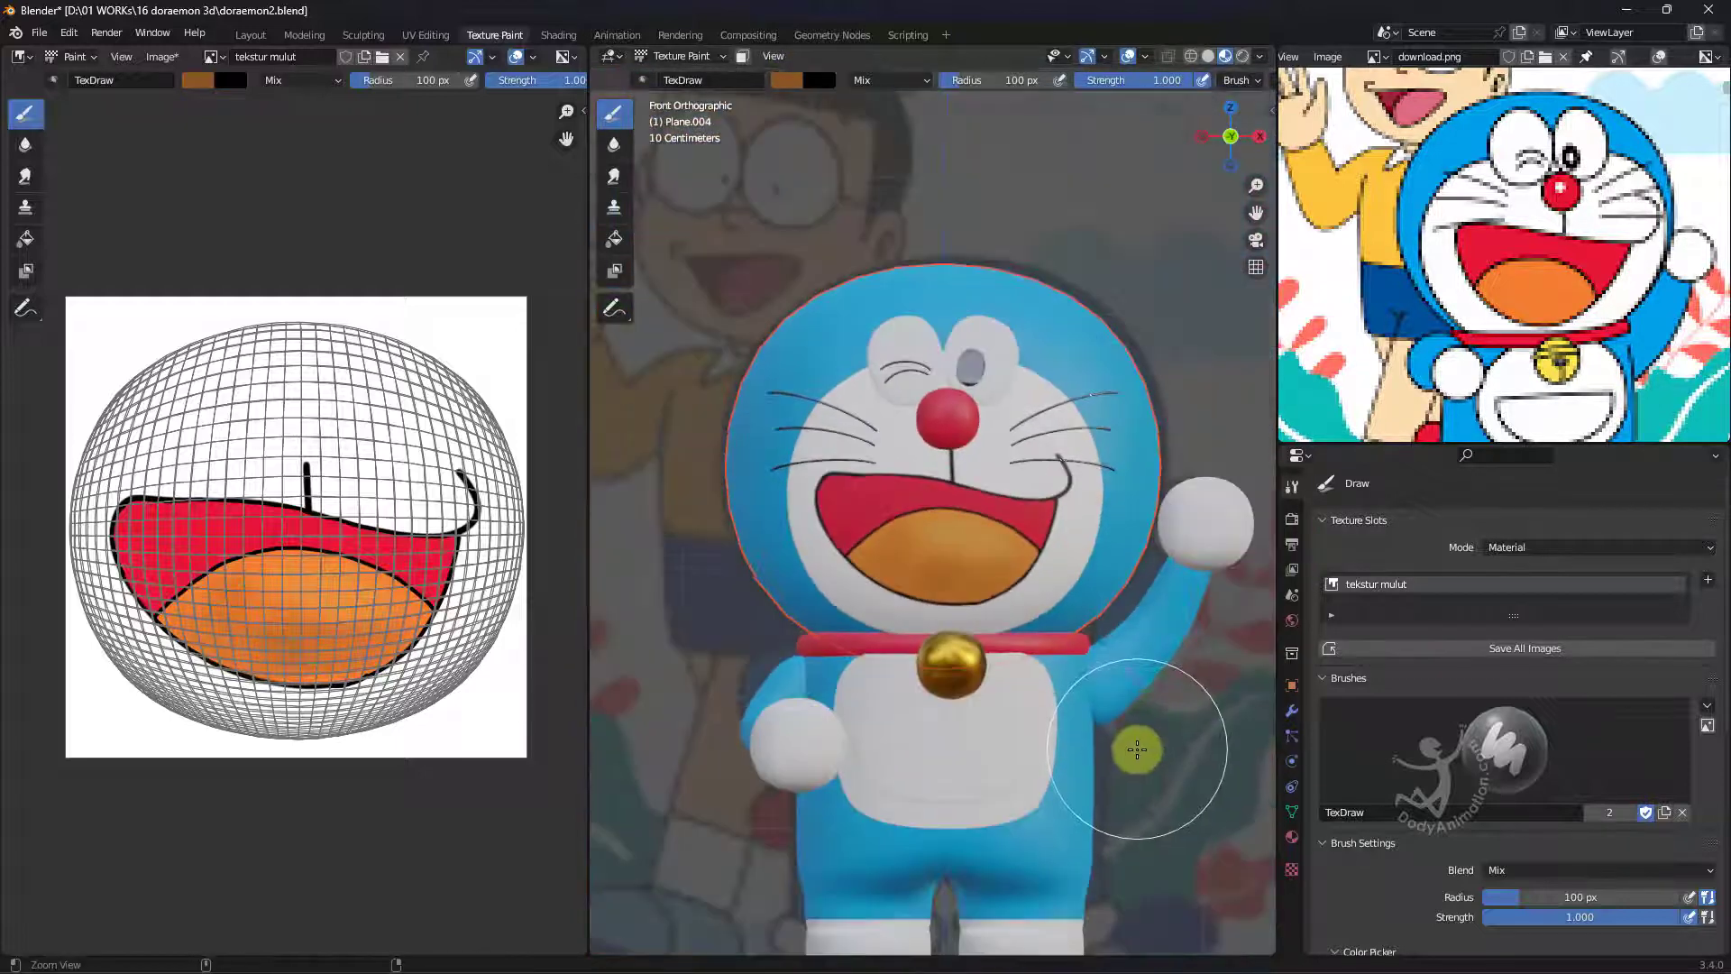
left_click_drag(1137, 749, 1150, 584, "ctrl+alt")
left_click_drag(1108, 83, 1036, 103)
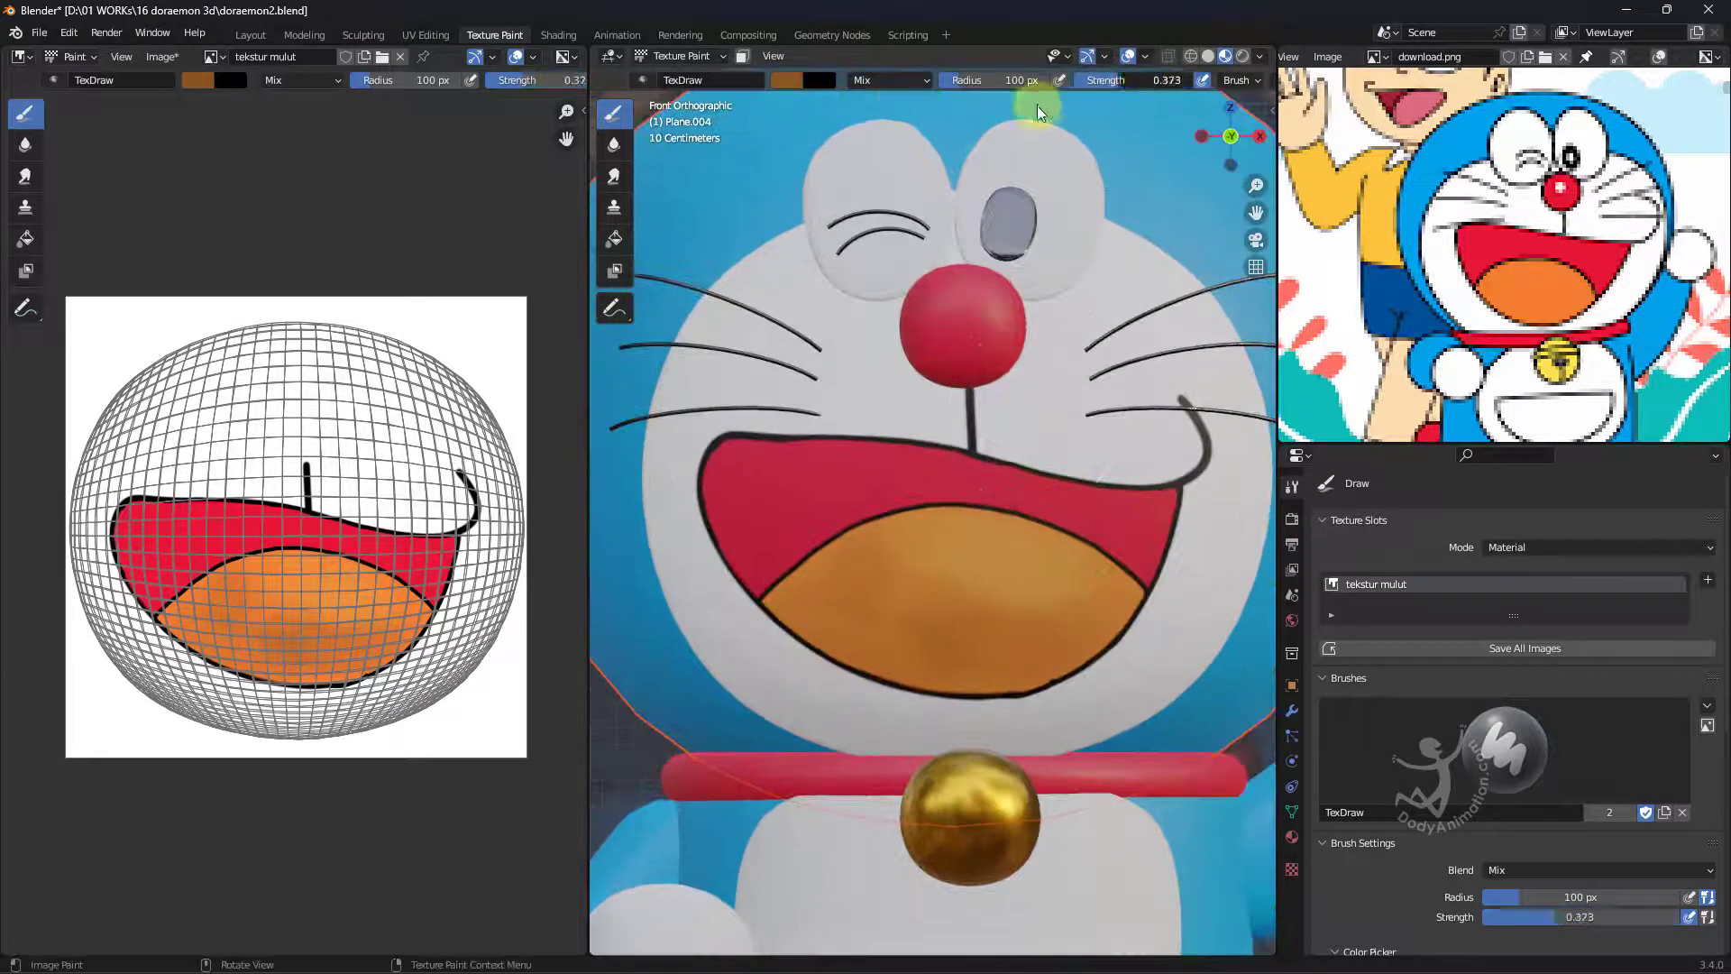
scroll(1172, 686, "down", 5)
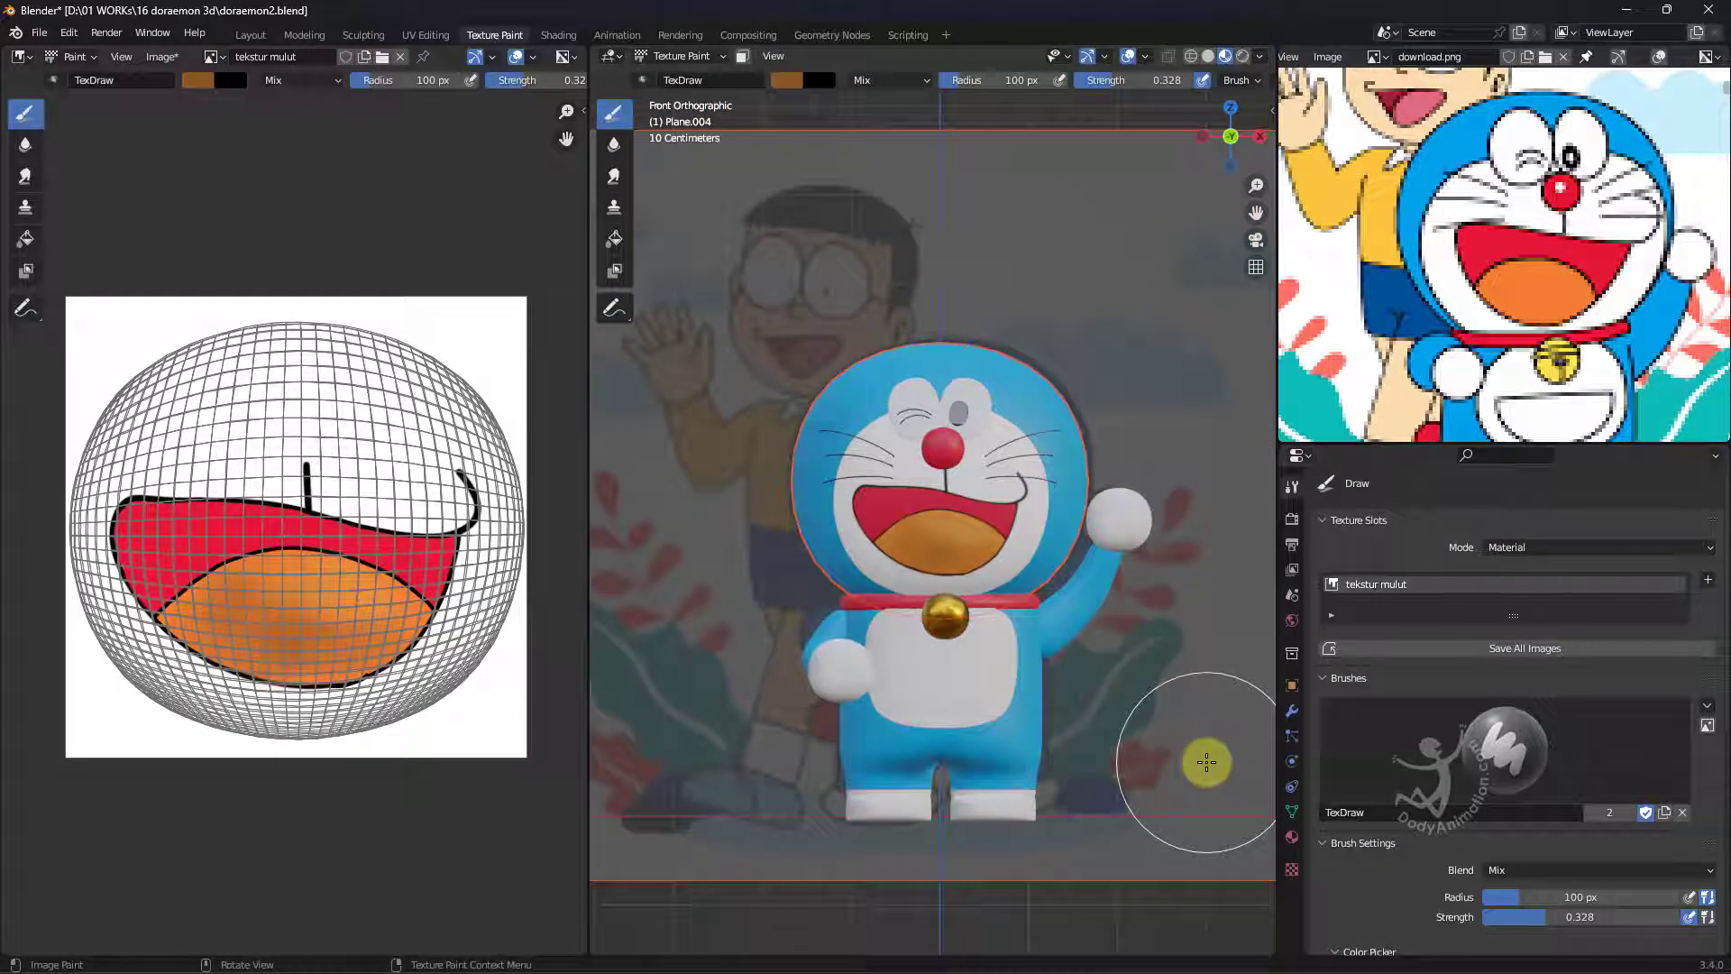
Save the painted mouth texture image "tekstur mulut".
middle_click_drag(1032, 522, 1018, 596)
scroll(1018, 596, "up", 5)
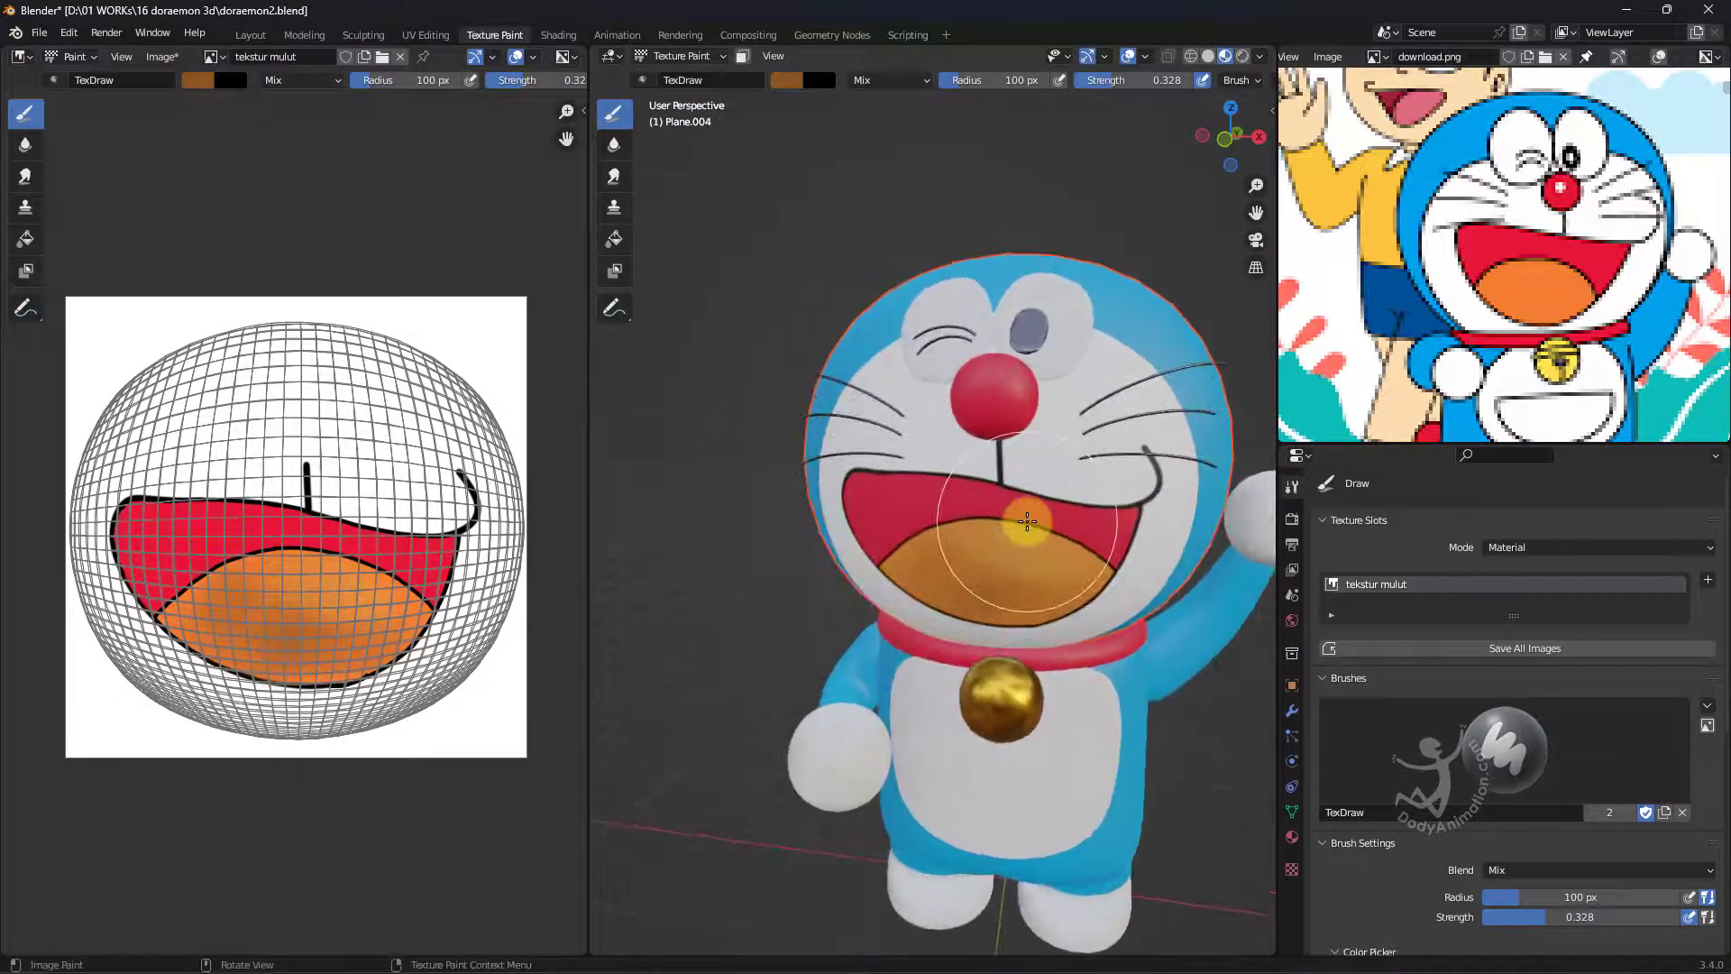
left_click(163, 57)
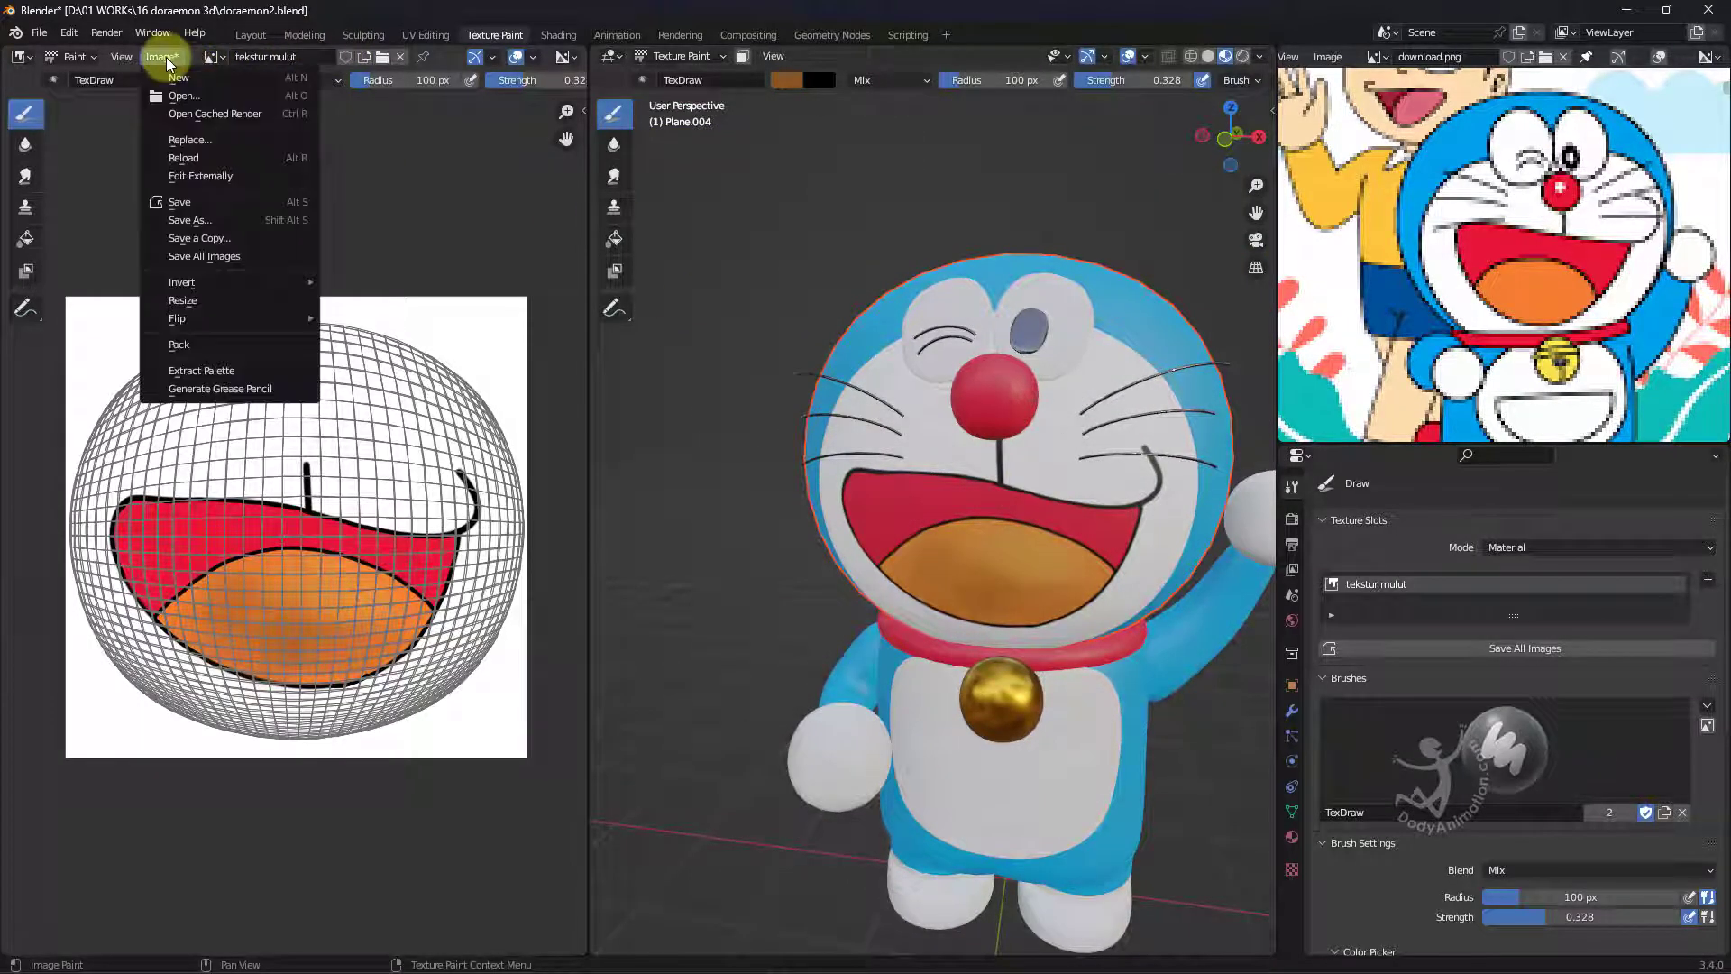
left_click(191, 204)
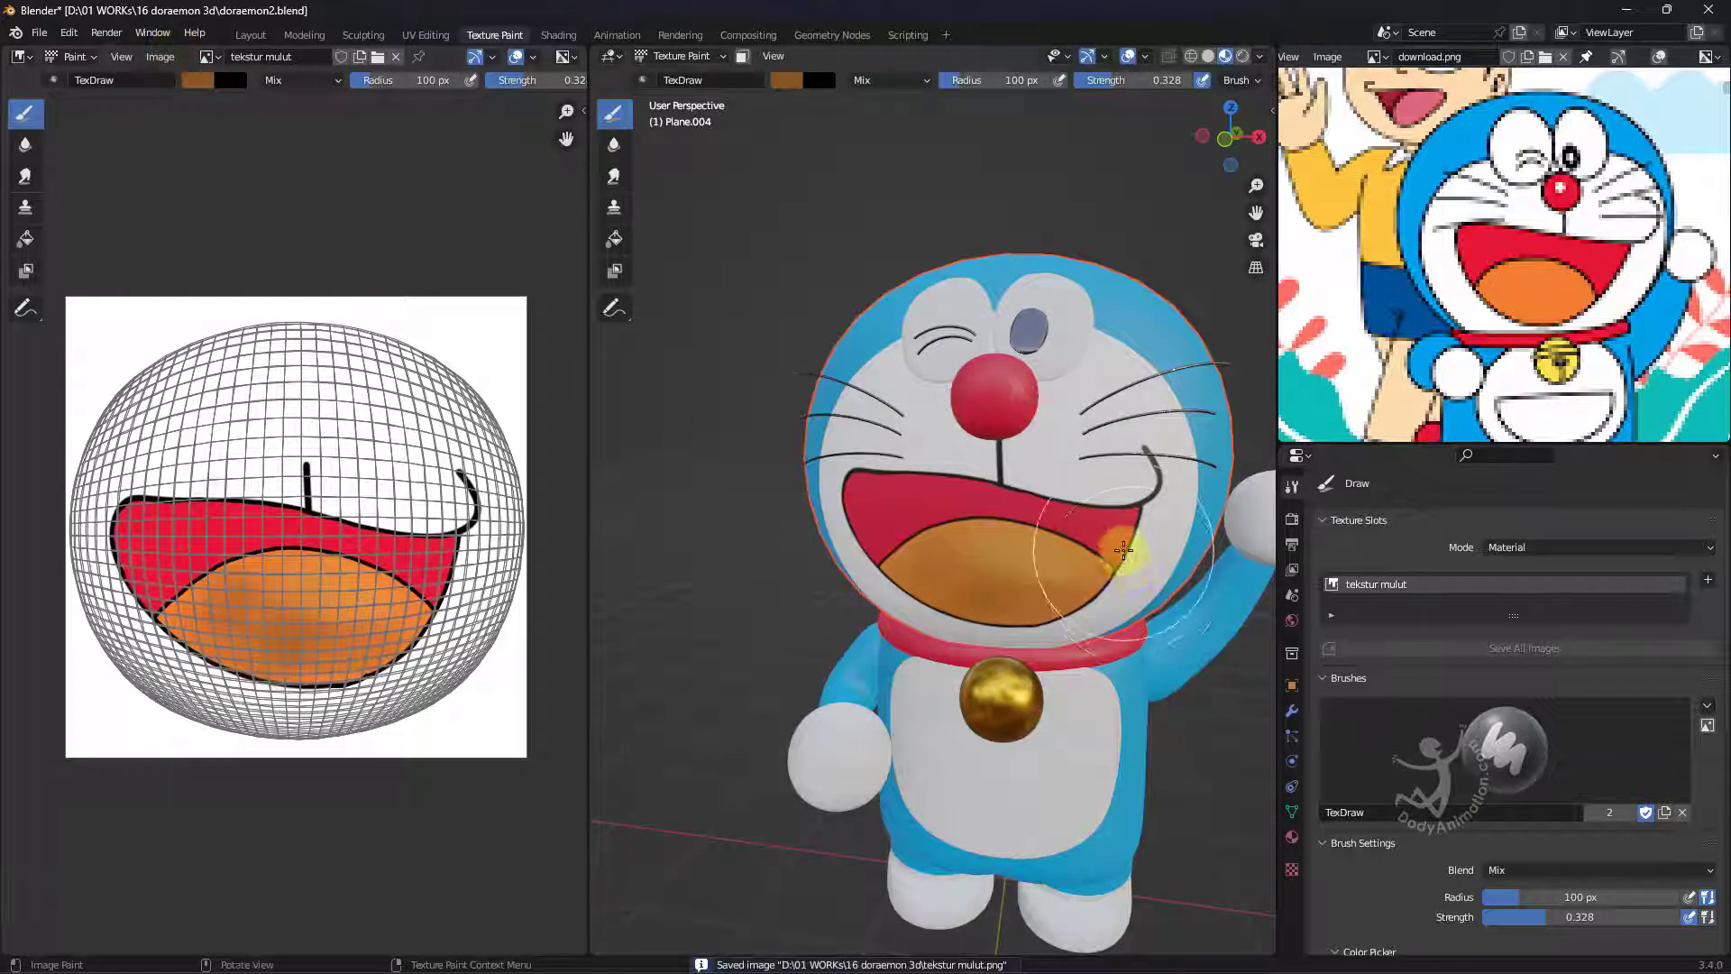
Switch to the Layout workspace and turn on automatic packing of external resources into the project file.
scroll(1082, 559, "down", 4)
middle_click_drag(1036, 570, 976, 422)
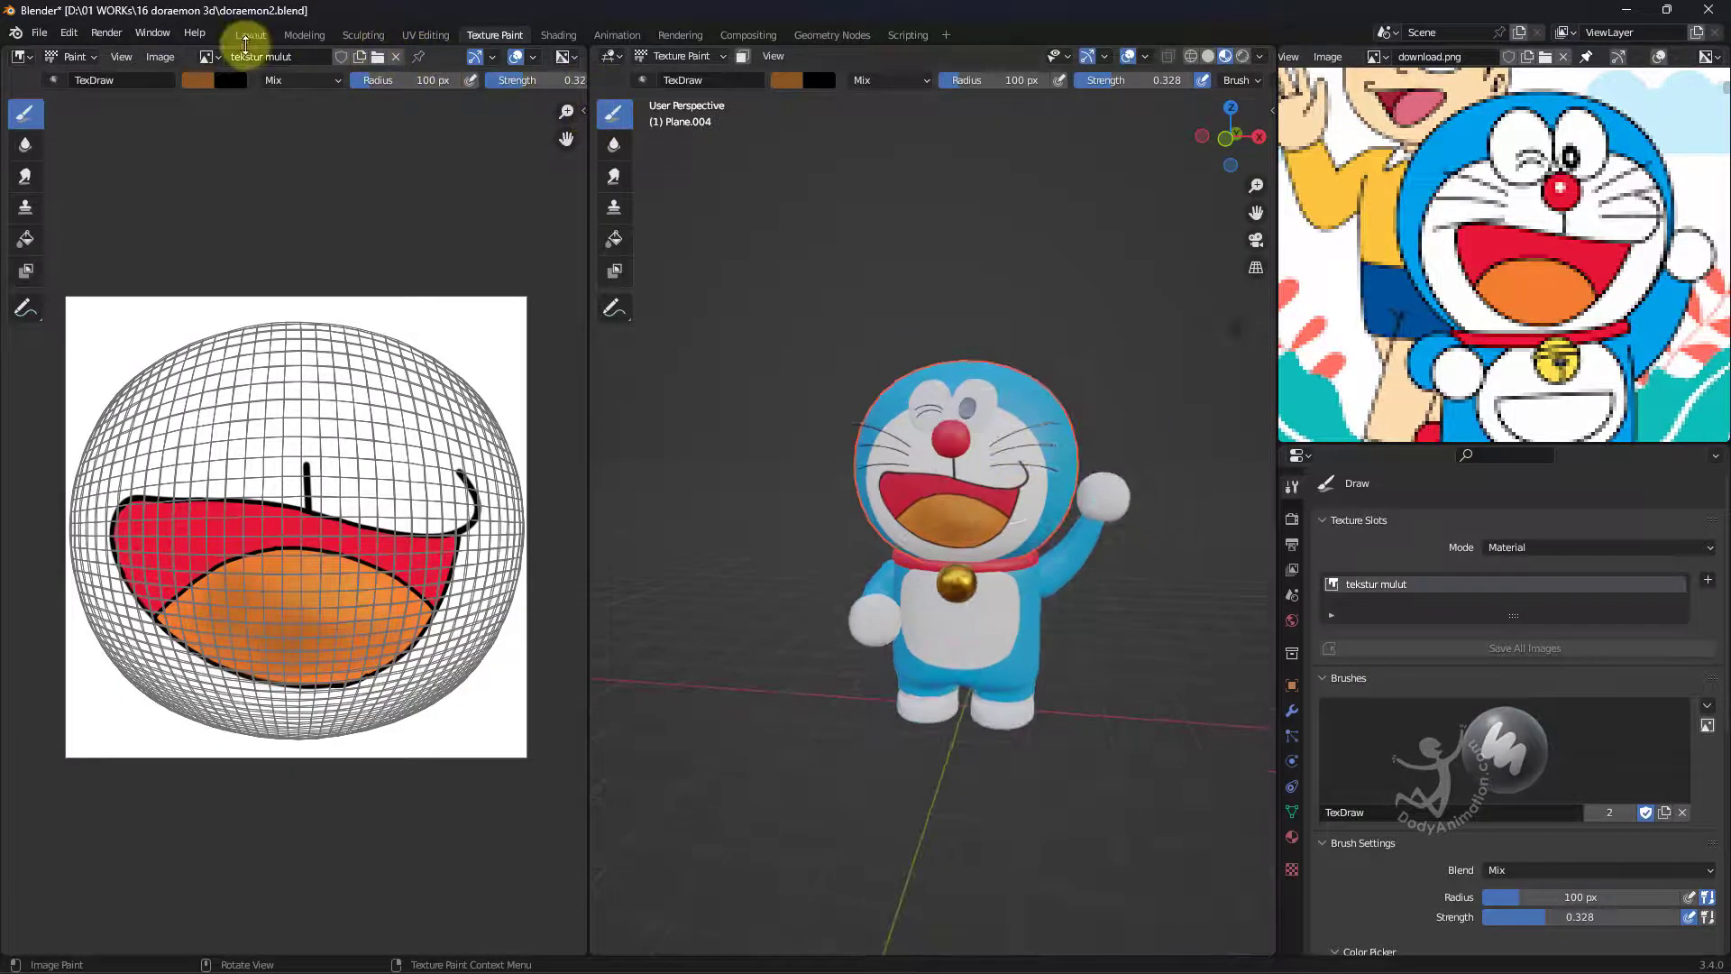
left_click(252, 38)
scroll(871, 442, "down", 3)
mouse_move(631, 452)
middle_mouse_down()
mouse_move(778, 474)
mouse_move(653, 470)
middle_mouse_up()
scroll(653, 469, "up", 2)
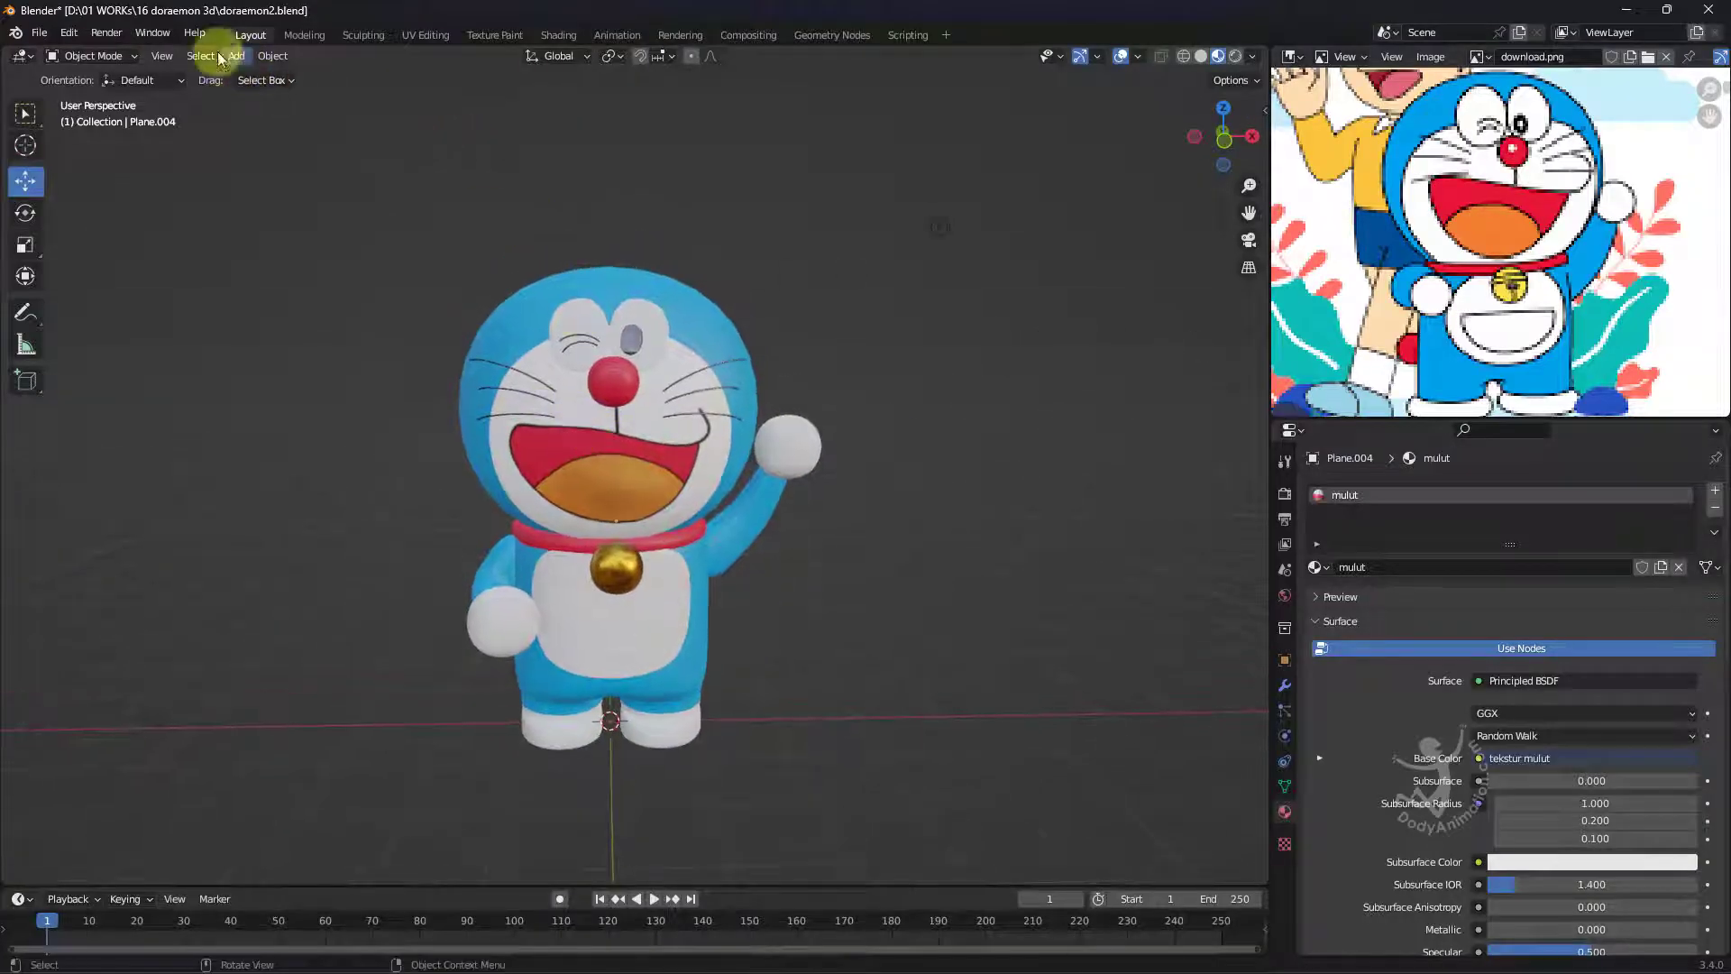
left_click(39, 33)
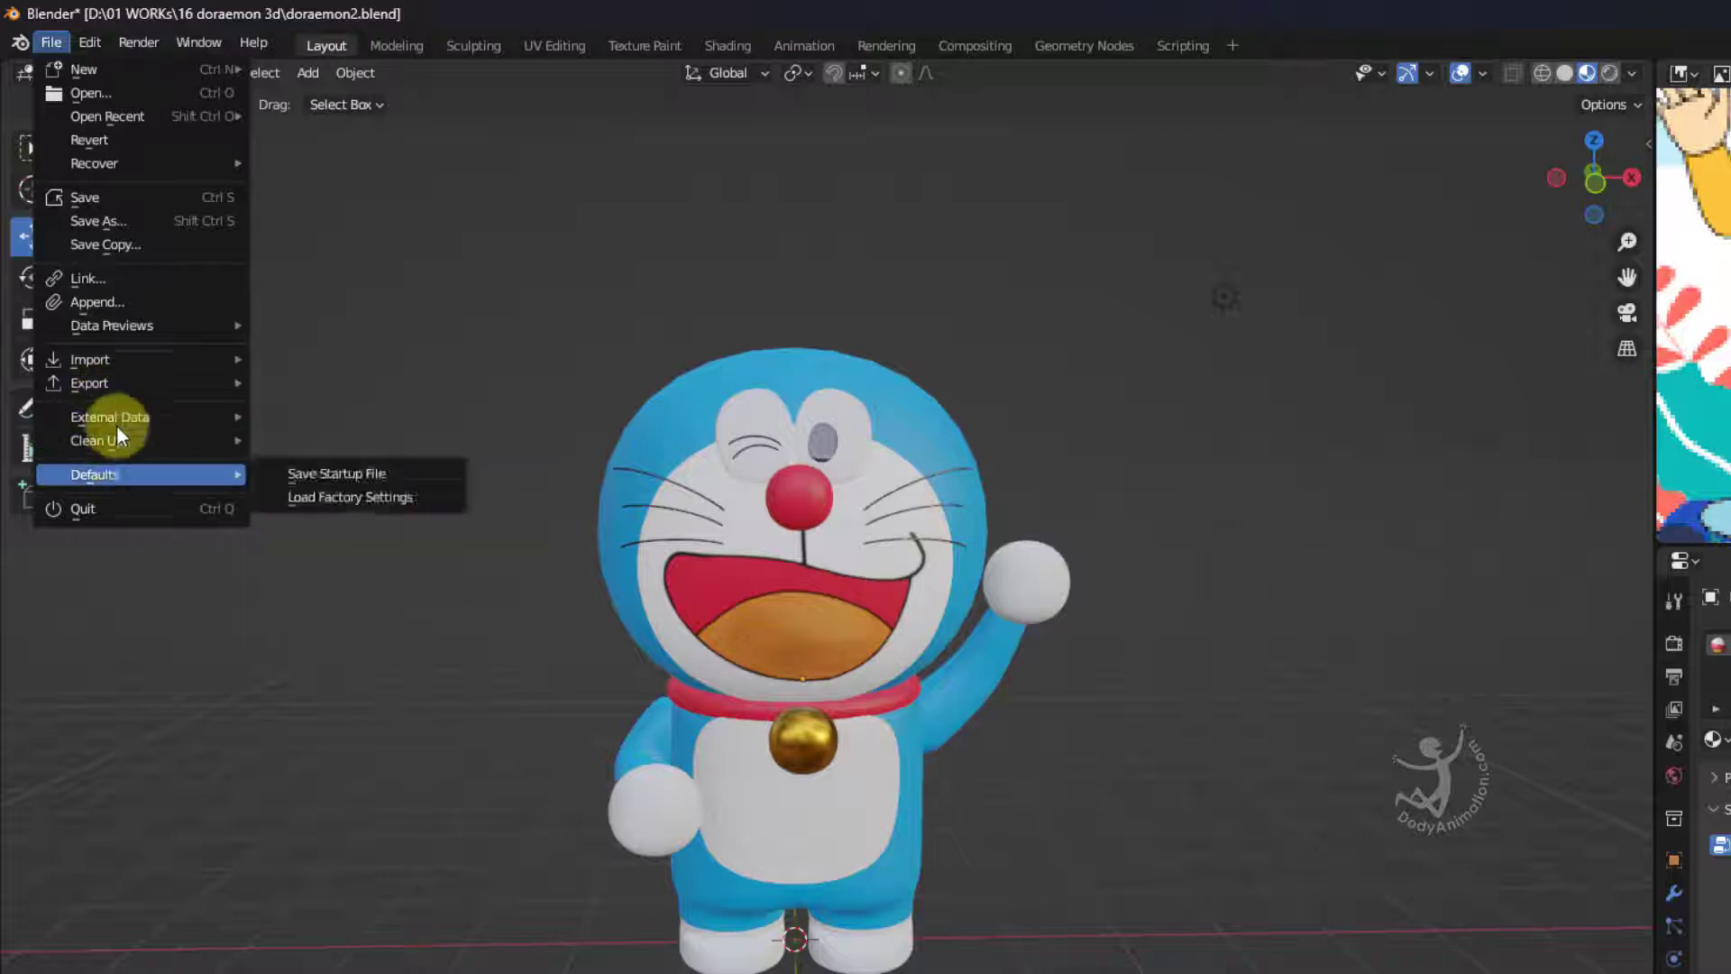
mouse_move(115, 418)
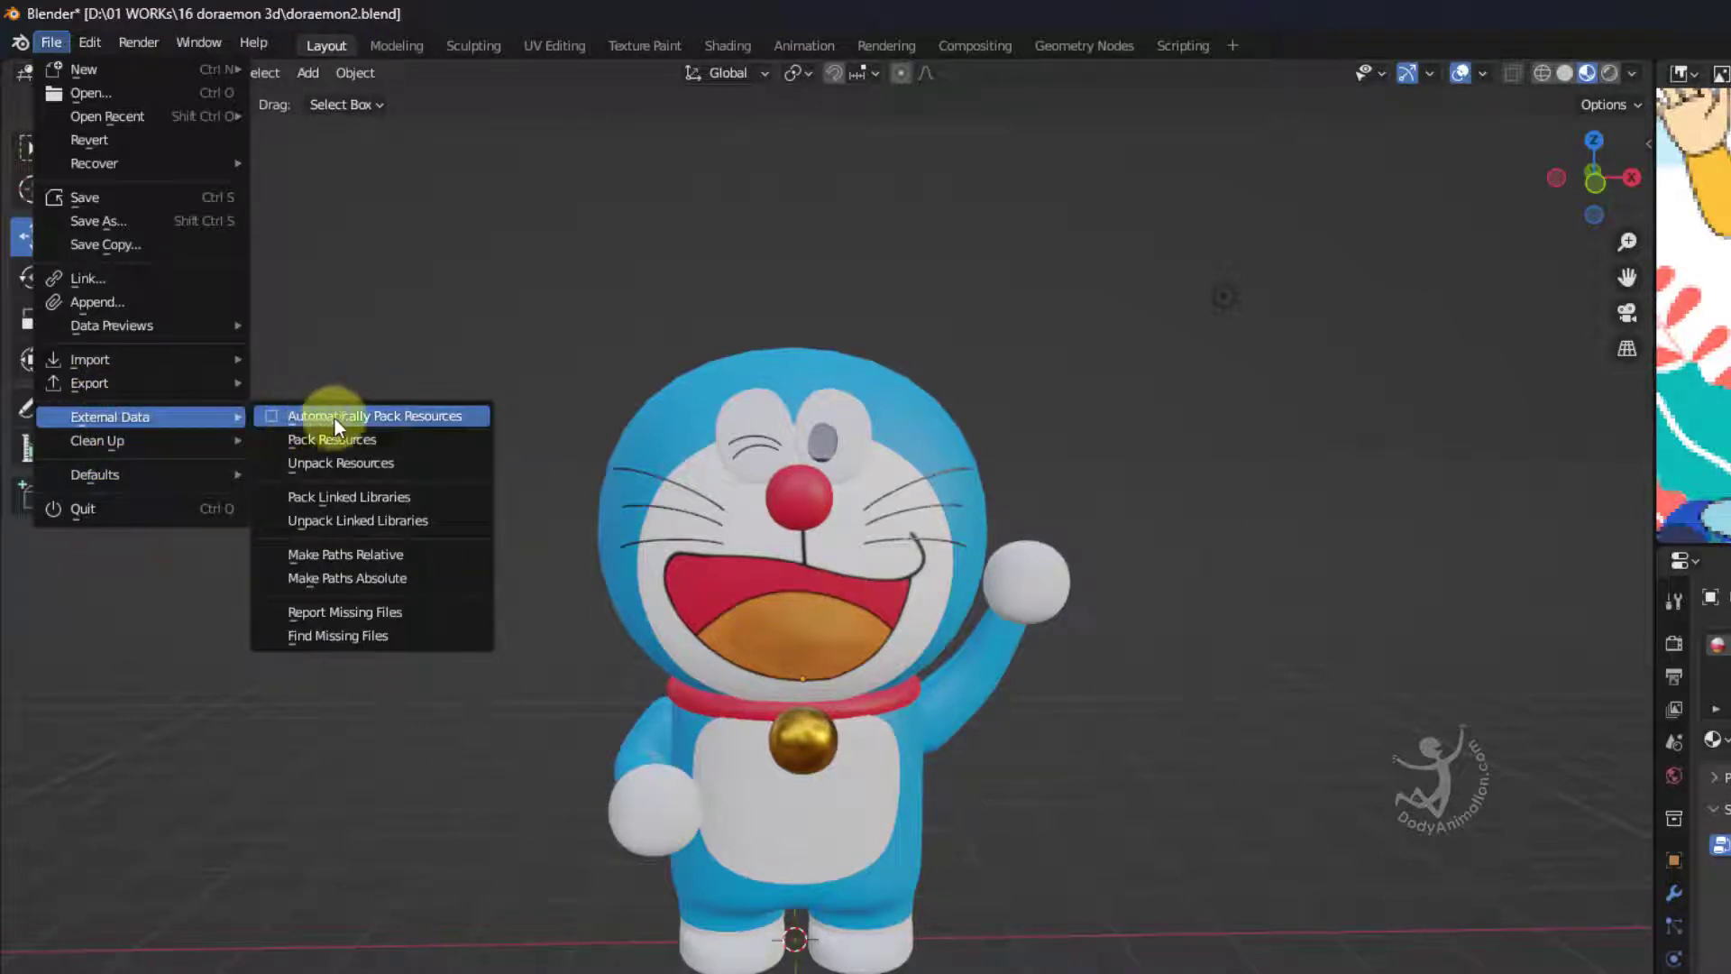
left_click(268, 415)
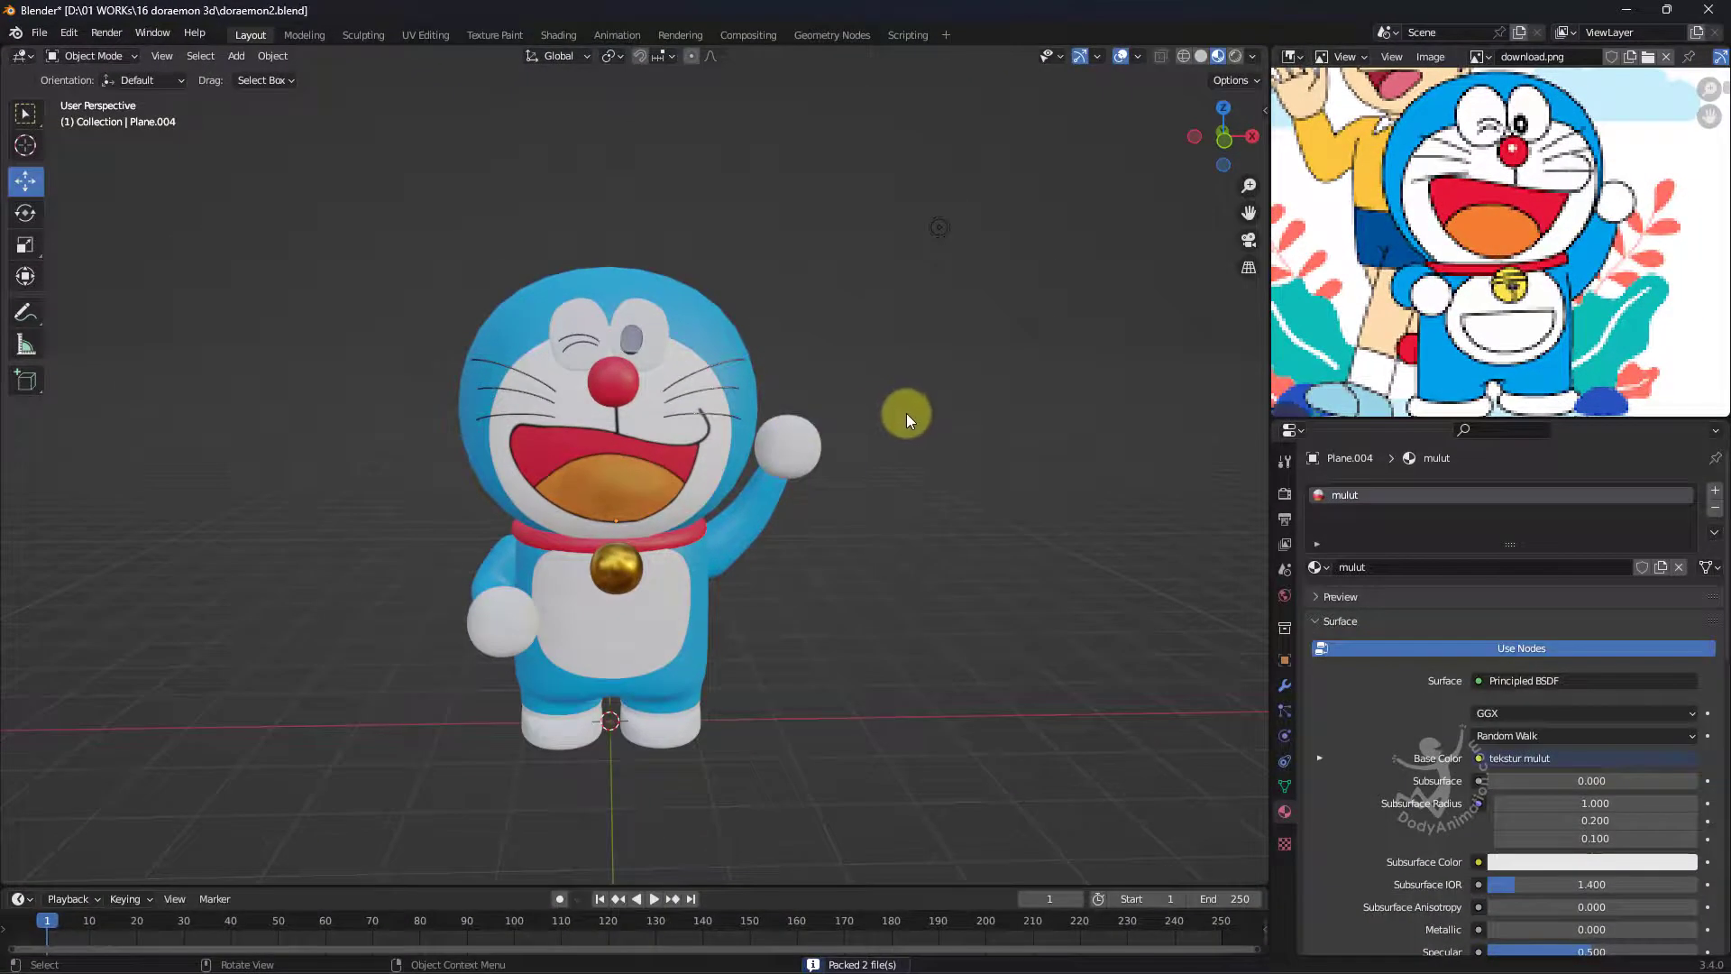
Check the painted character from several angles and save the project file.
mouse_move(906, 413)
middle_mouse_down()
mouse_move(730, 426)
mouse_move(912, 430)
middle_mouse_up()
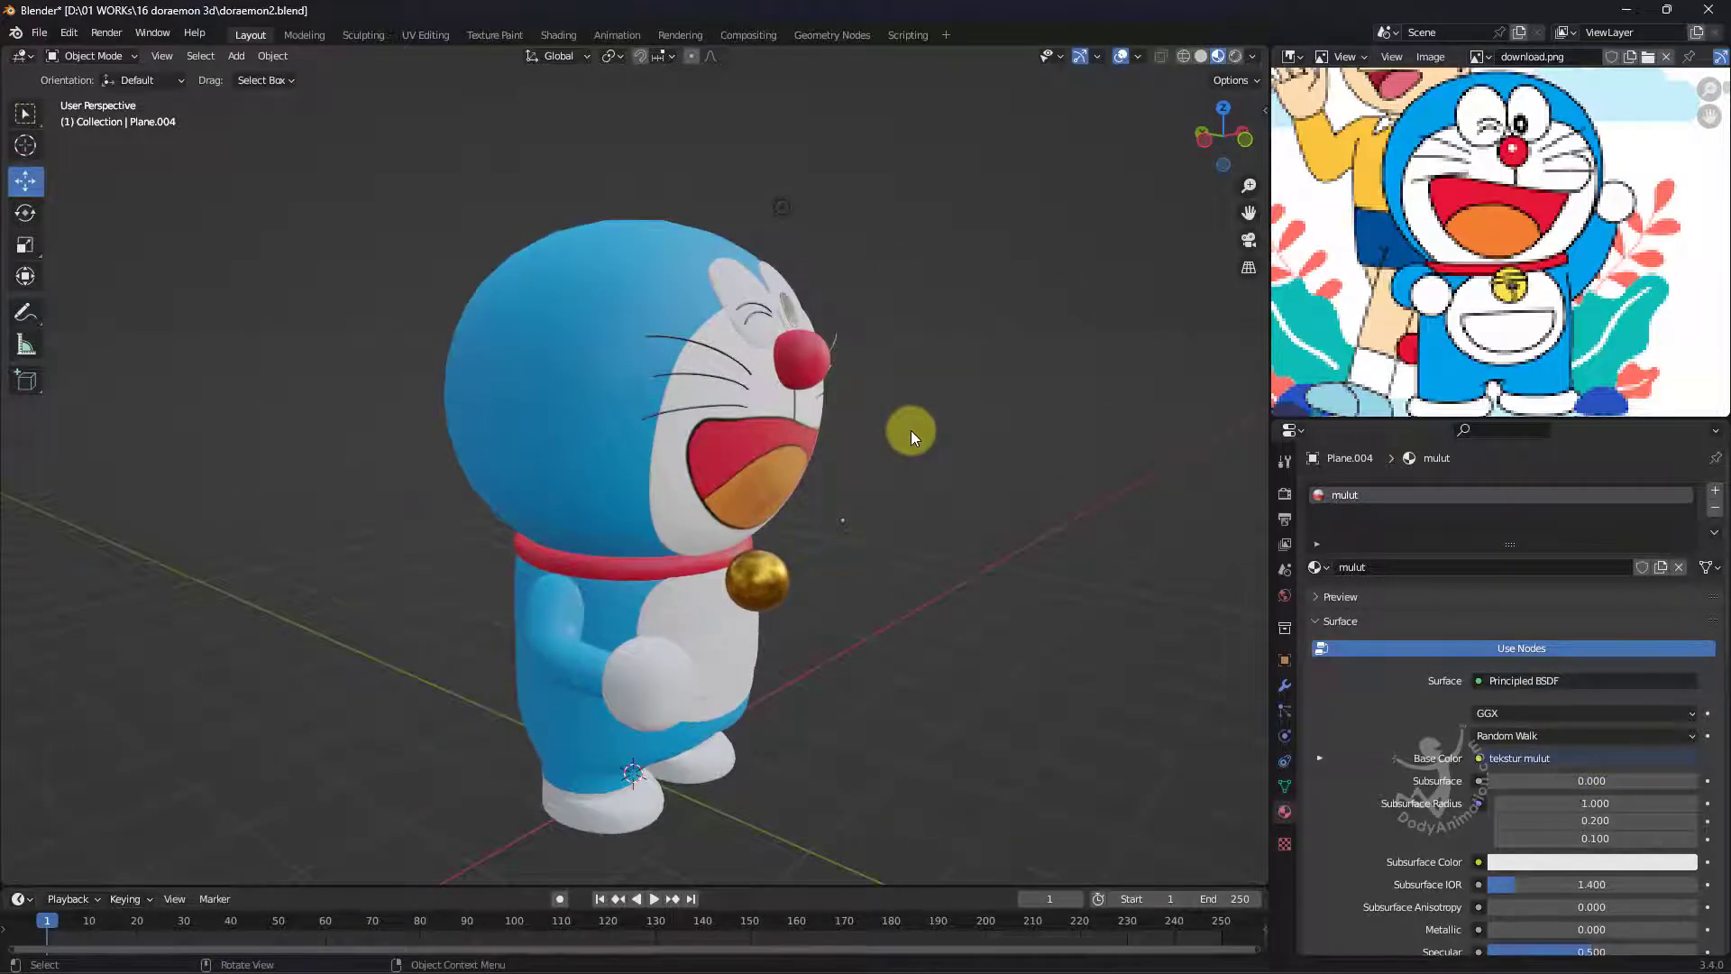
middle_click_drag(934, 462, 474, 483)
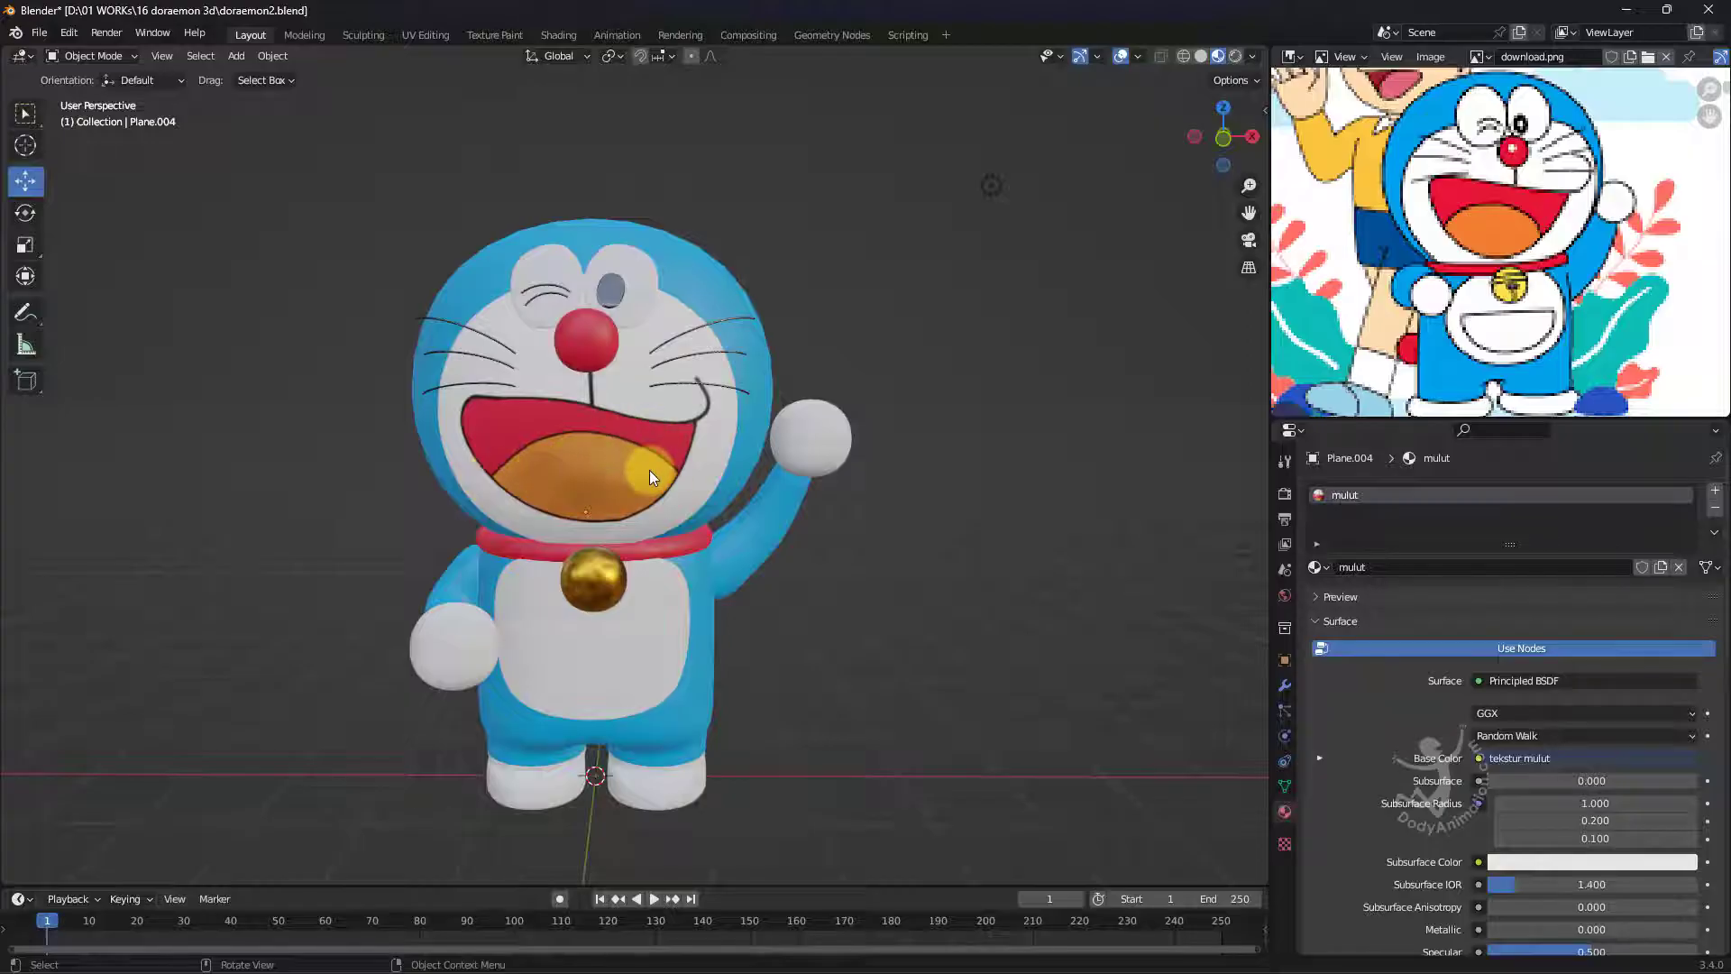
middle_click_drag(649, 469, 748, 503)
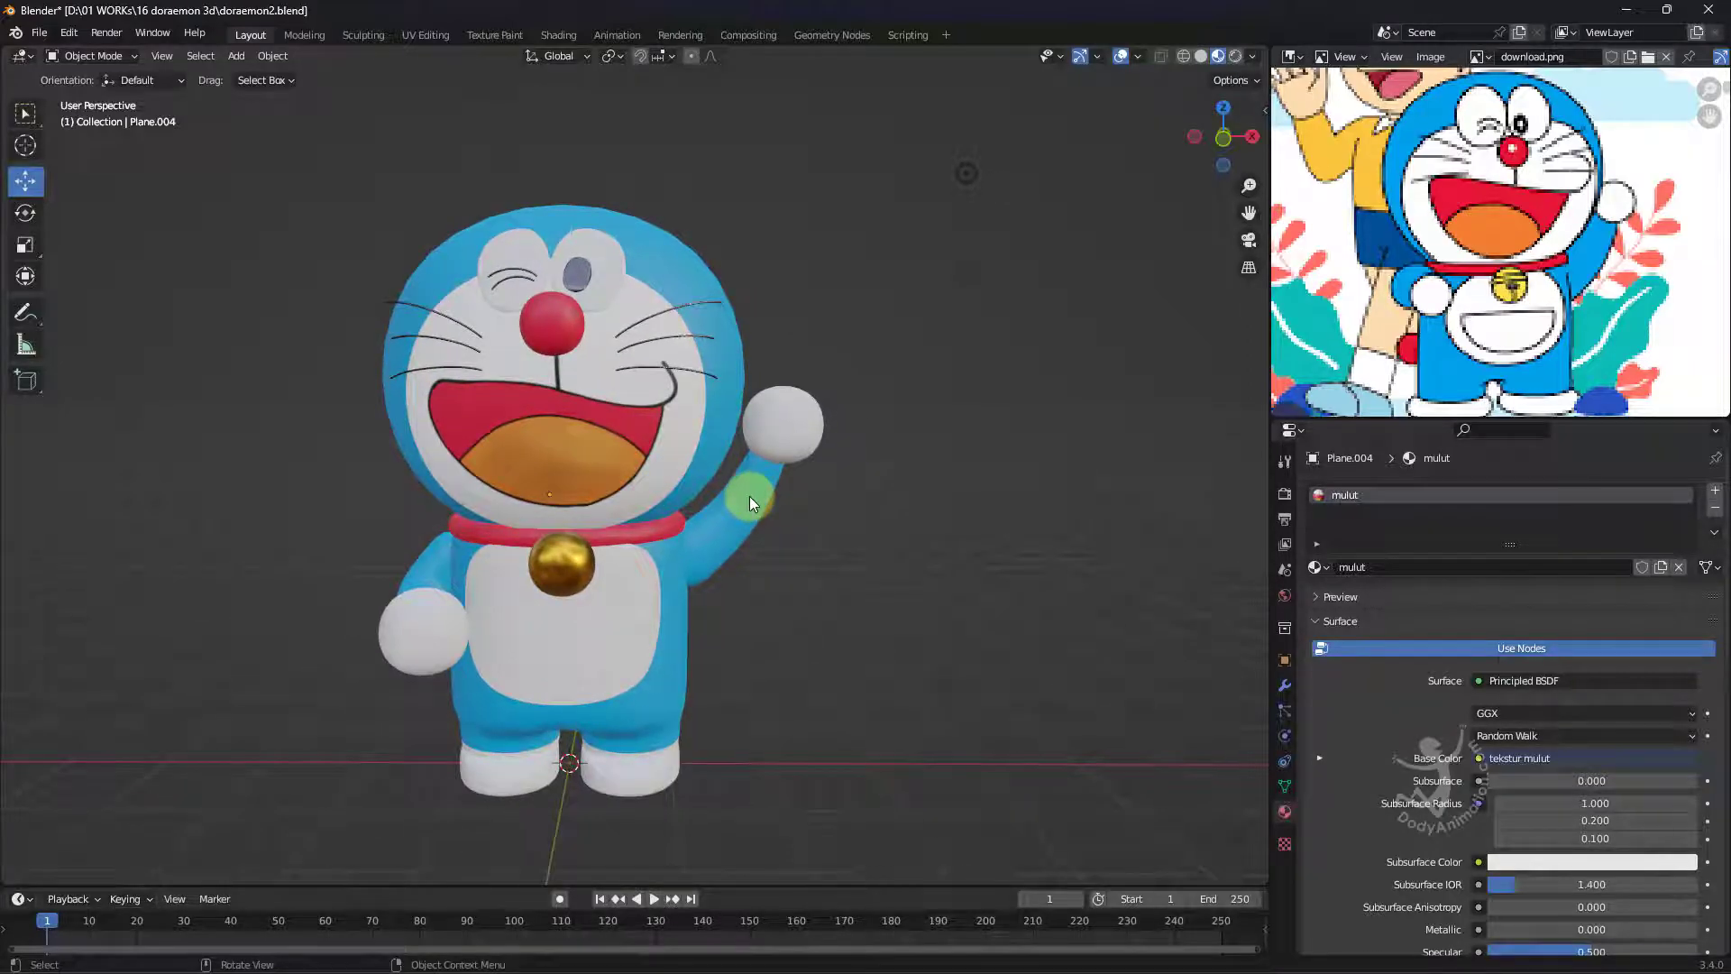
scroll(722, 577, "down", 1)
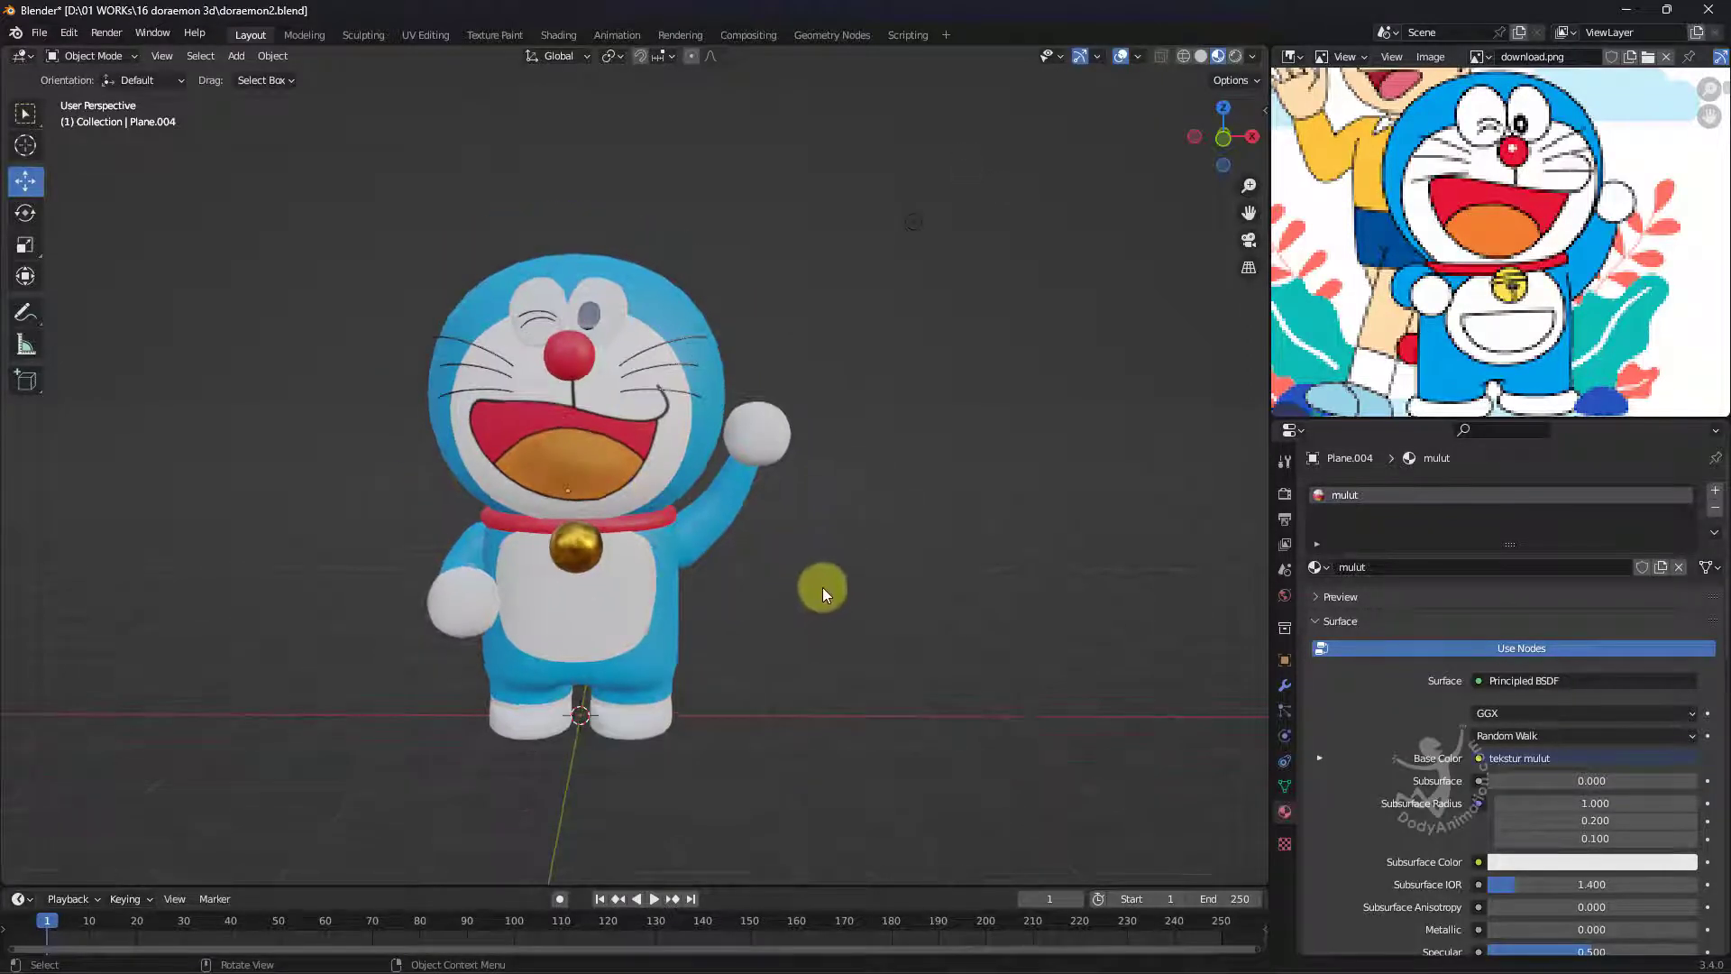
scroll(830, 577, "up", 3)
scroll(852, 538, "down", 4)
key("ctrl+s")
Reset the 3D cursor to the world origin, add a mesh plane there and scale it up about ten times as a floor.
middle_click_drag(749, 458, 683, 521)
scroll(553, 580, "up", 3)
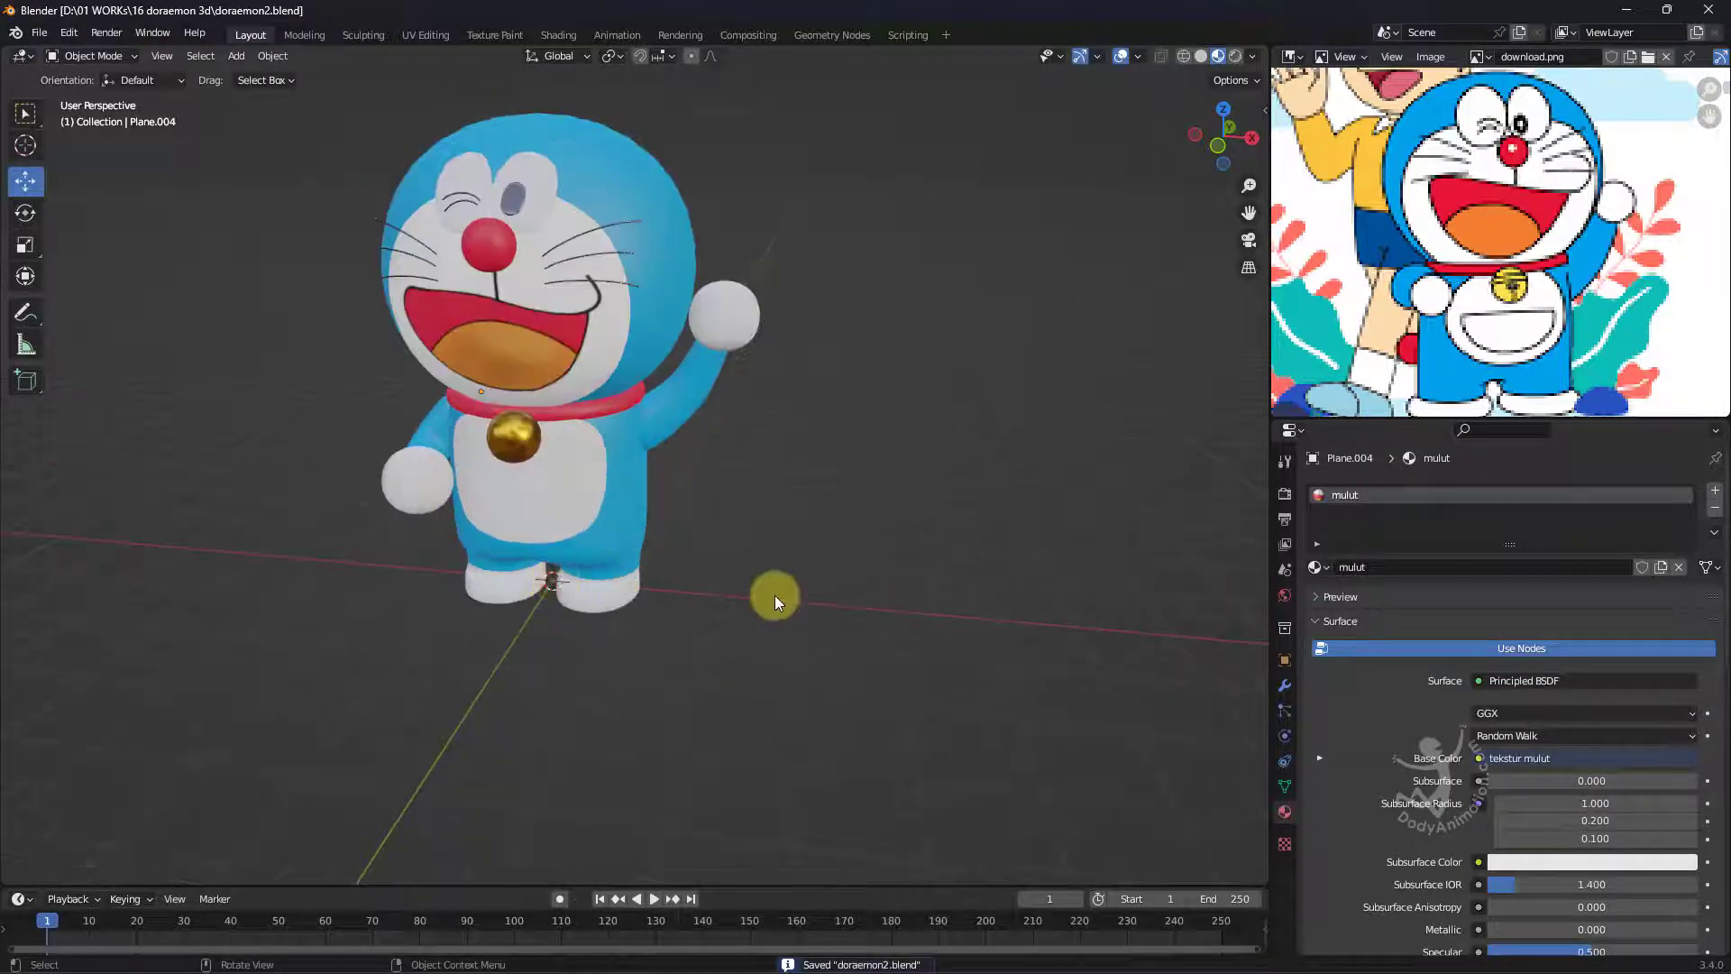
key("shift+c")
scroll(561, 514, "up", 3)
middle_click_drag(561, 514, 491, 544, "shift")
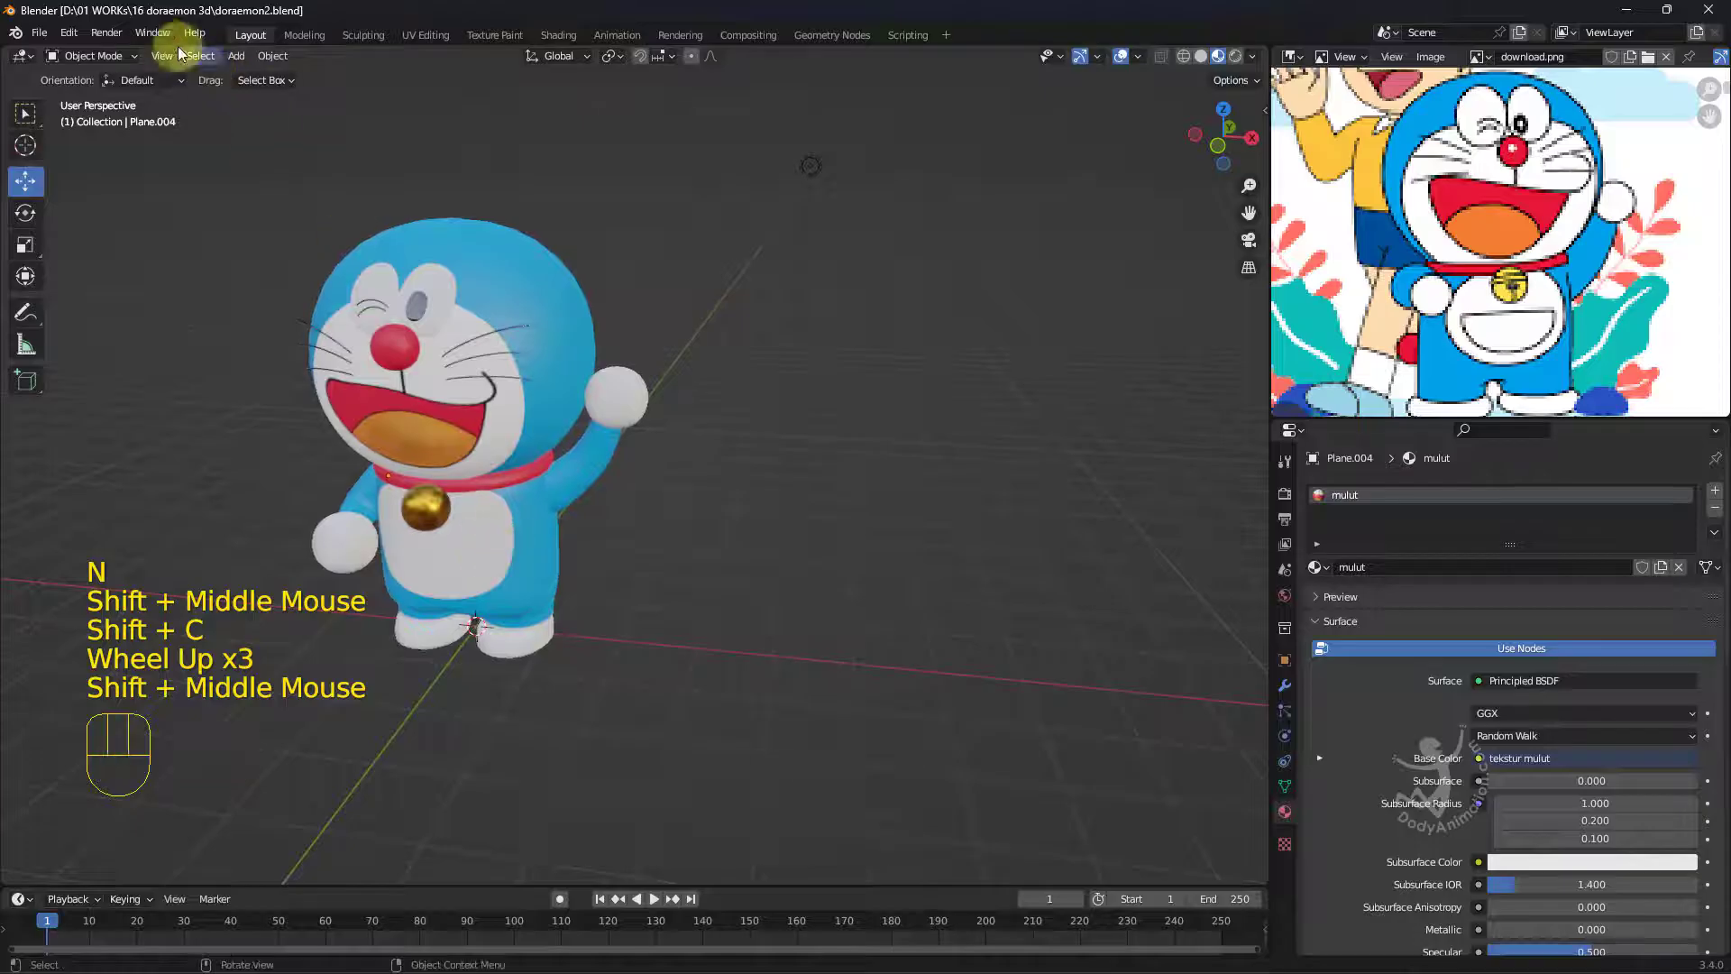
left_click(235, 56)
mouse_move(348, 77)
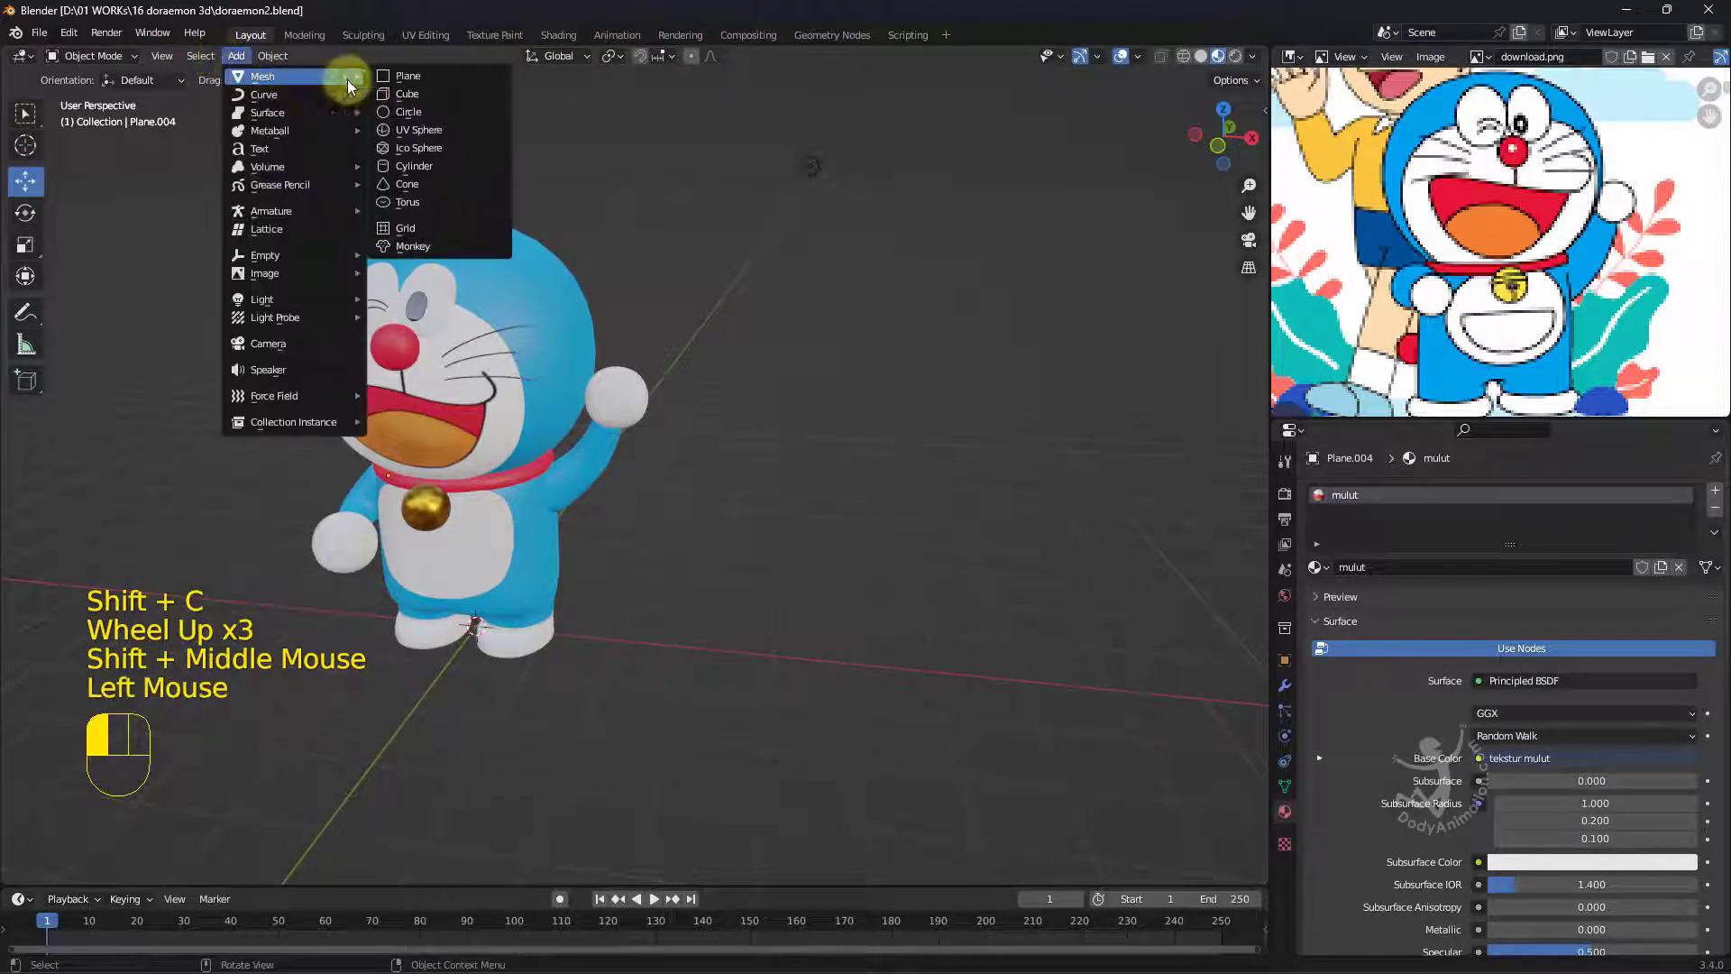
left_click(405, 75)
scroll(688, 549, "down", 2)
key("s")
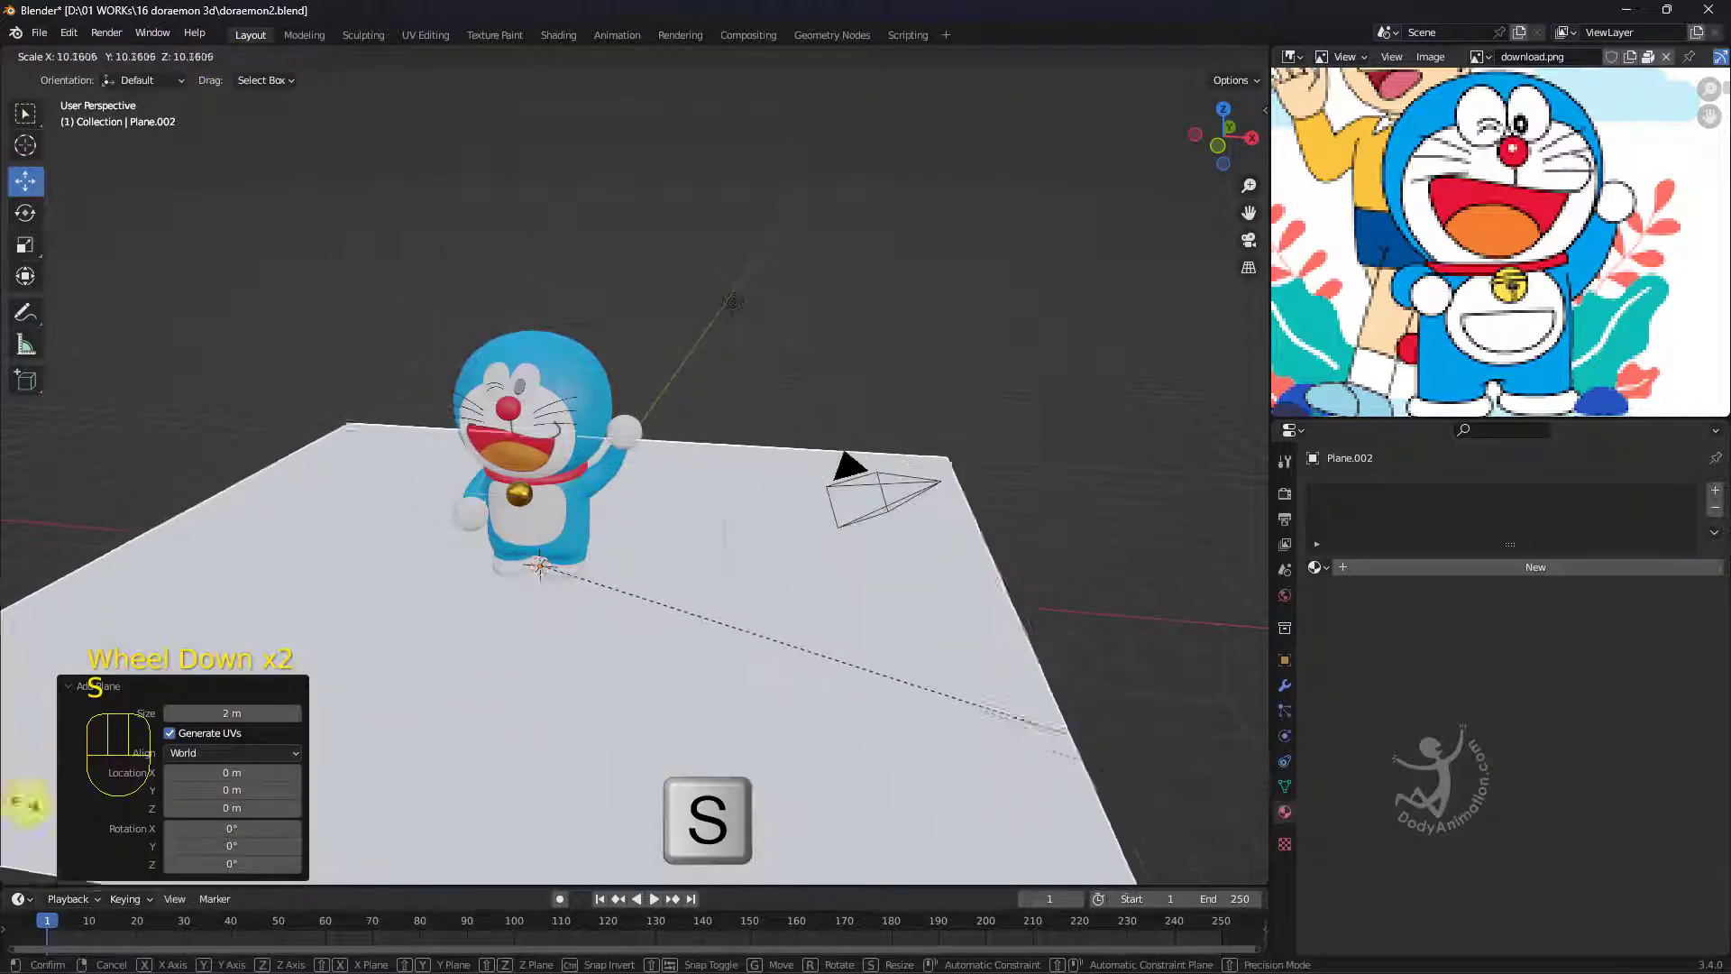
left_click(180, 803)
Extrude the floor plane's back edge 15.521 m up along Z to form a backdrop wall, and return to Object Mode.
scroll(451, 694, "down", 2)
middle_click_drag(451, 694, 527, 609, "shift")
key("Tab")
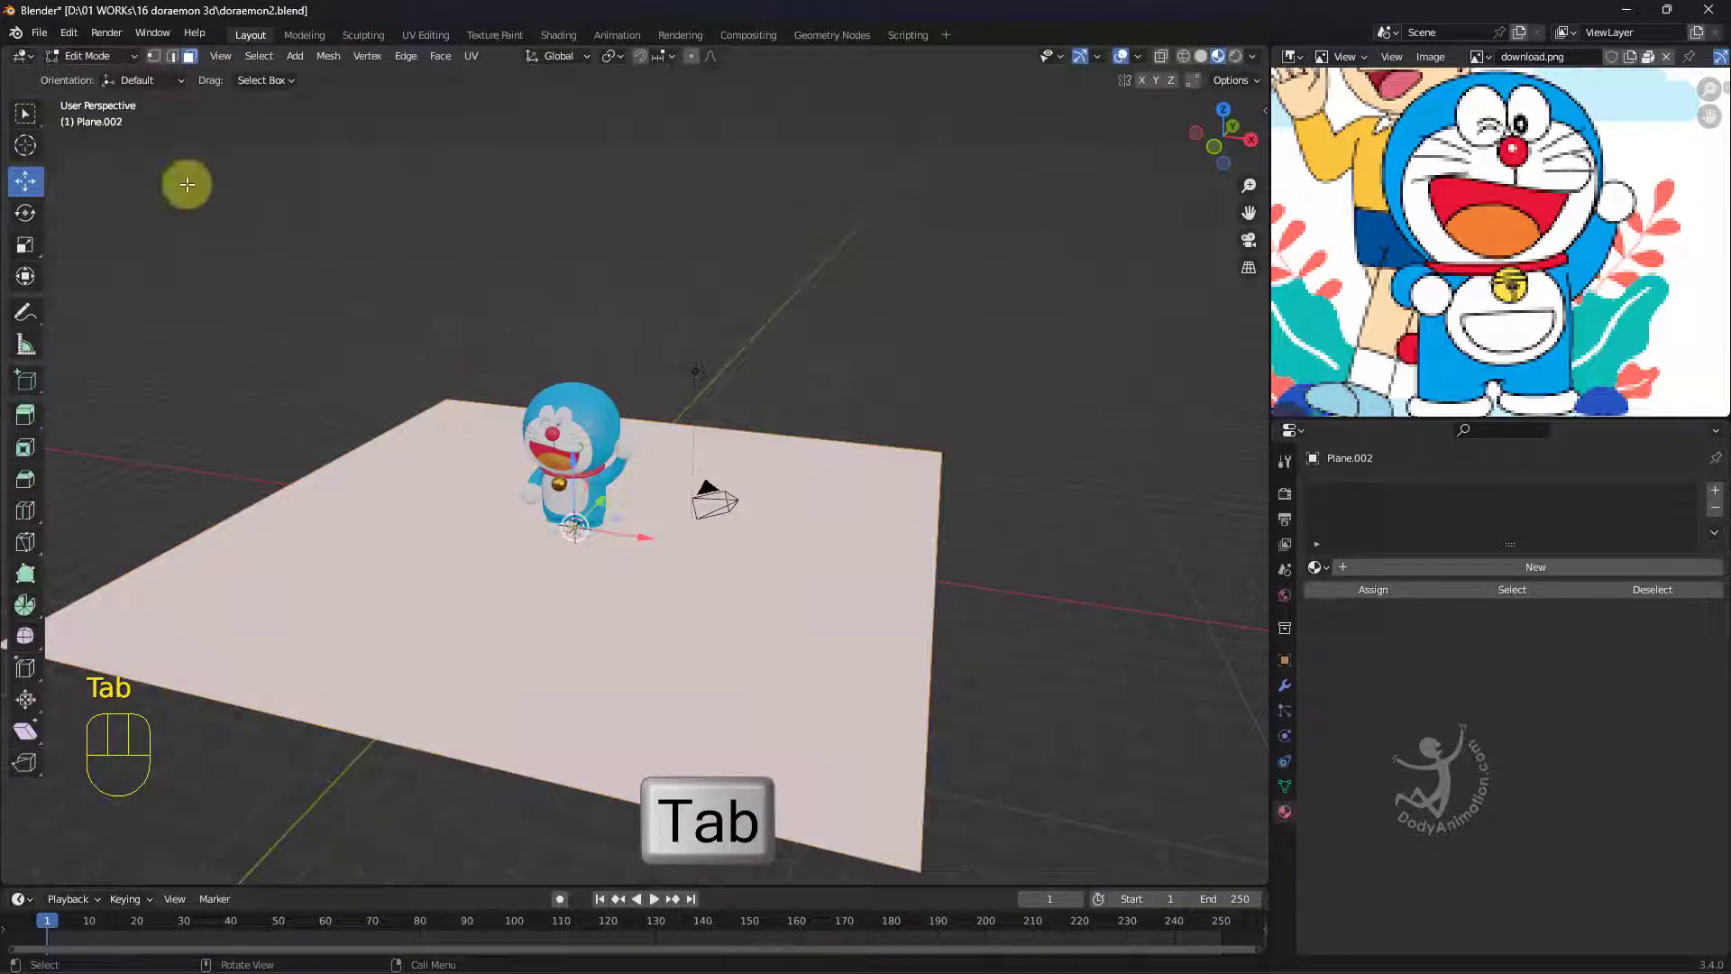
left_click(173, 57)
left_click(705, 428)
middle_click_drag(779, 435, 758, 445, "shift")
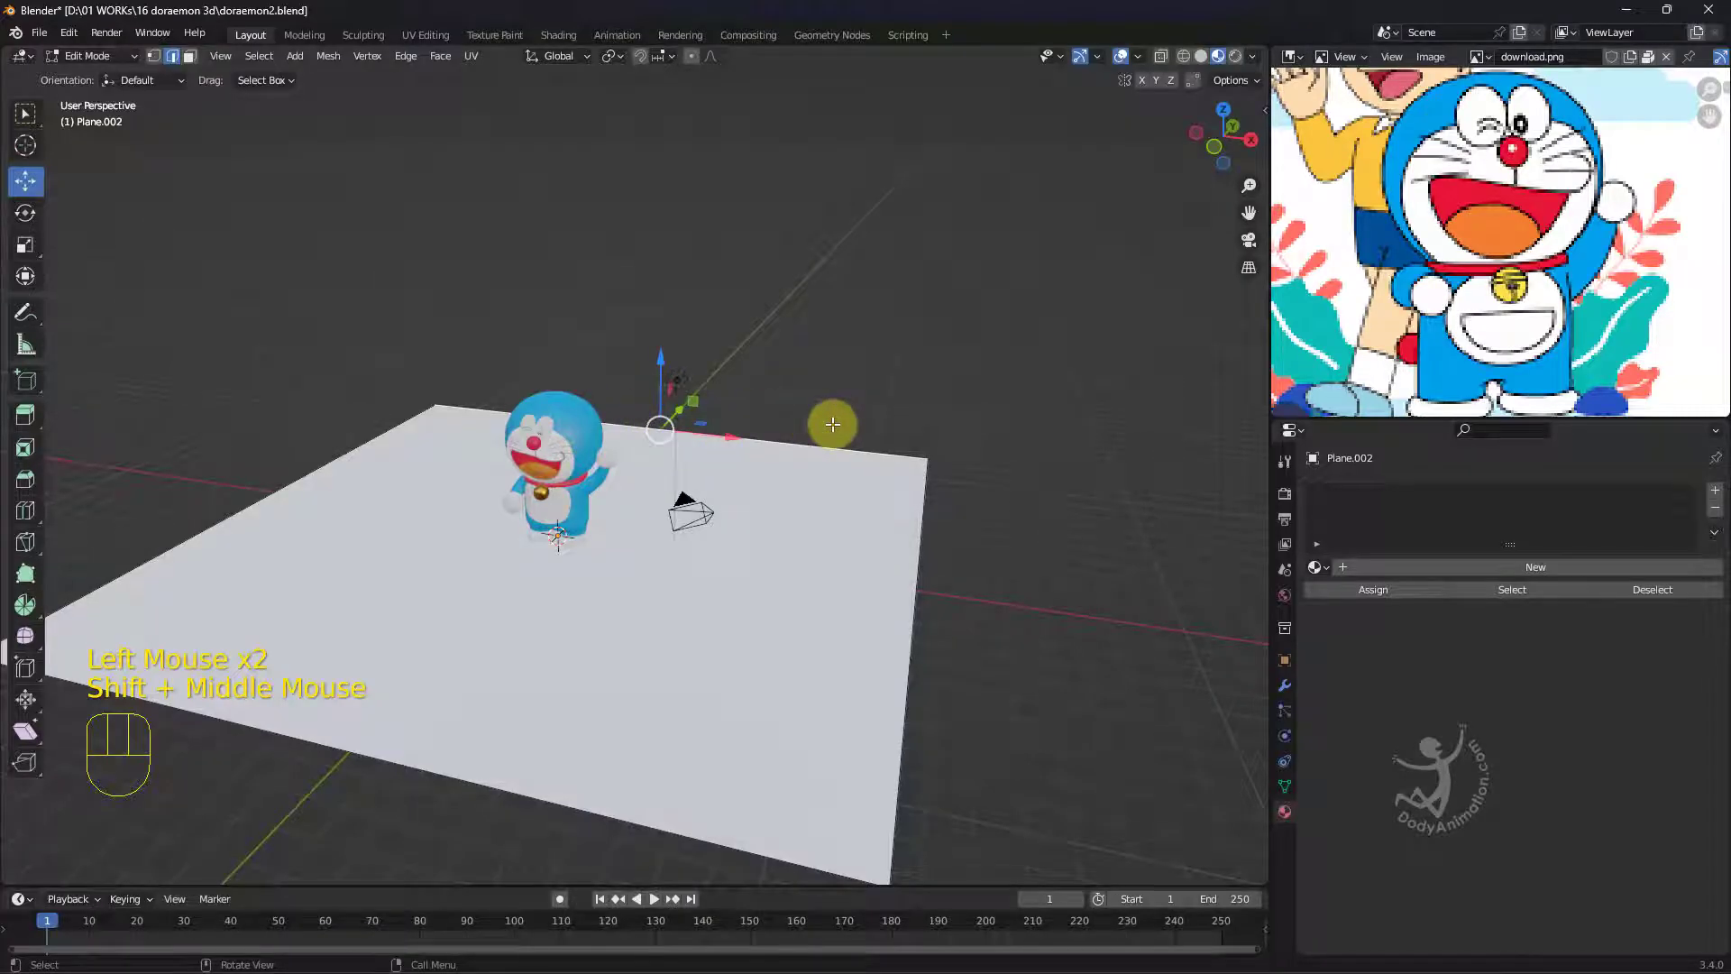
key("e")
key("z")
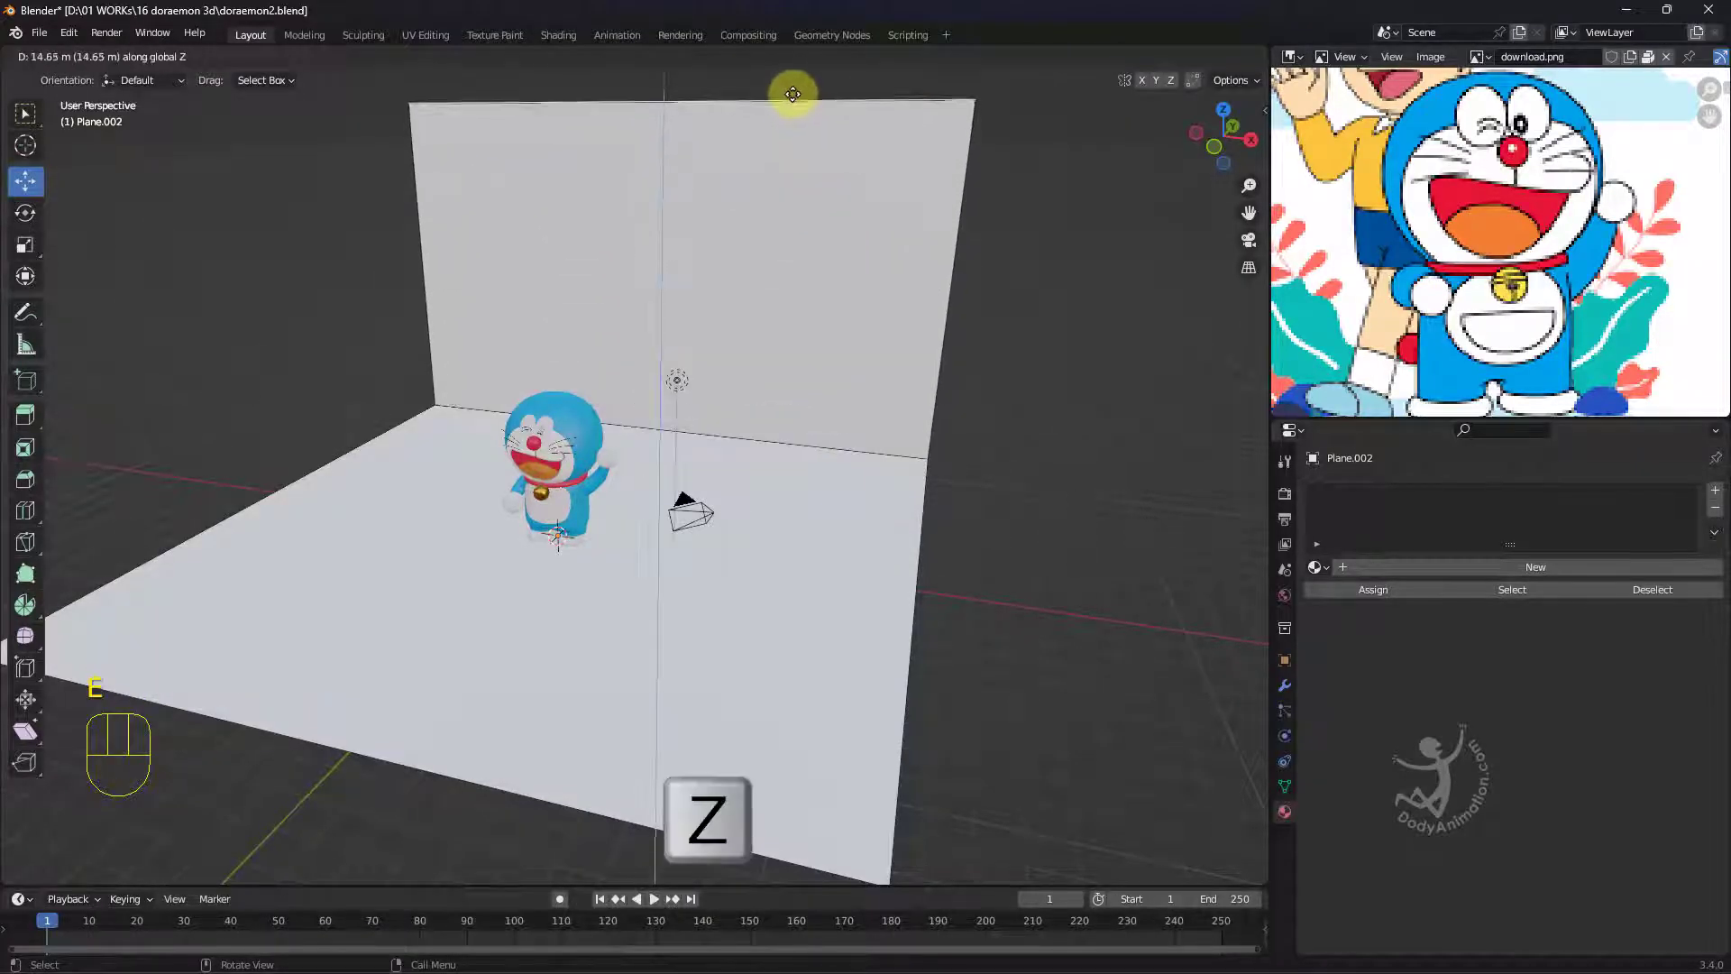
left_click(790, 74)
middle_click_drag(848, 304, 814, 391, "shift")
scroll(814, 392, "down", 1)
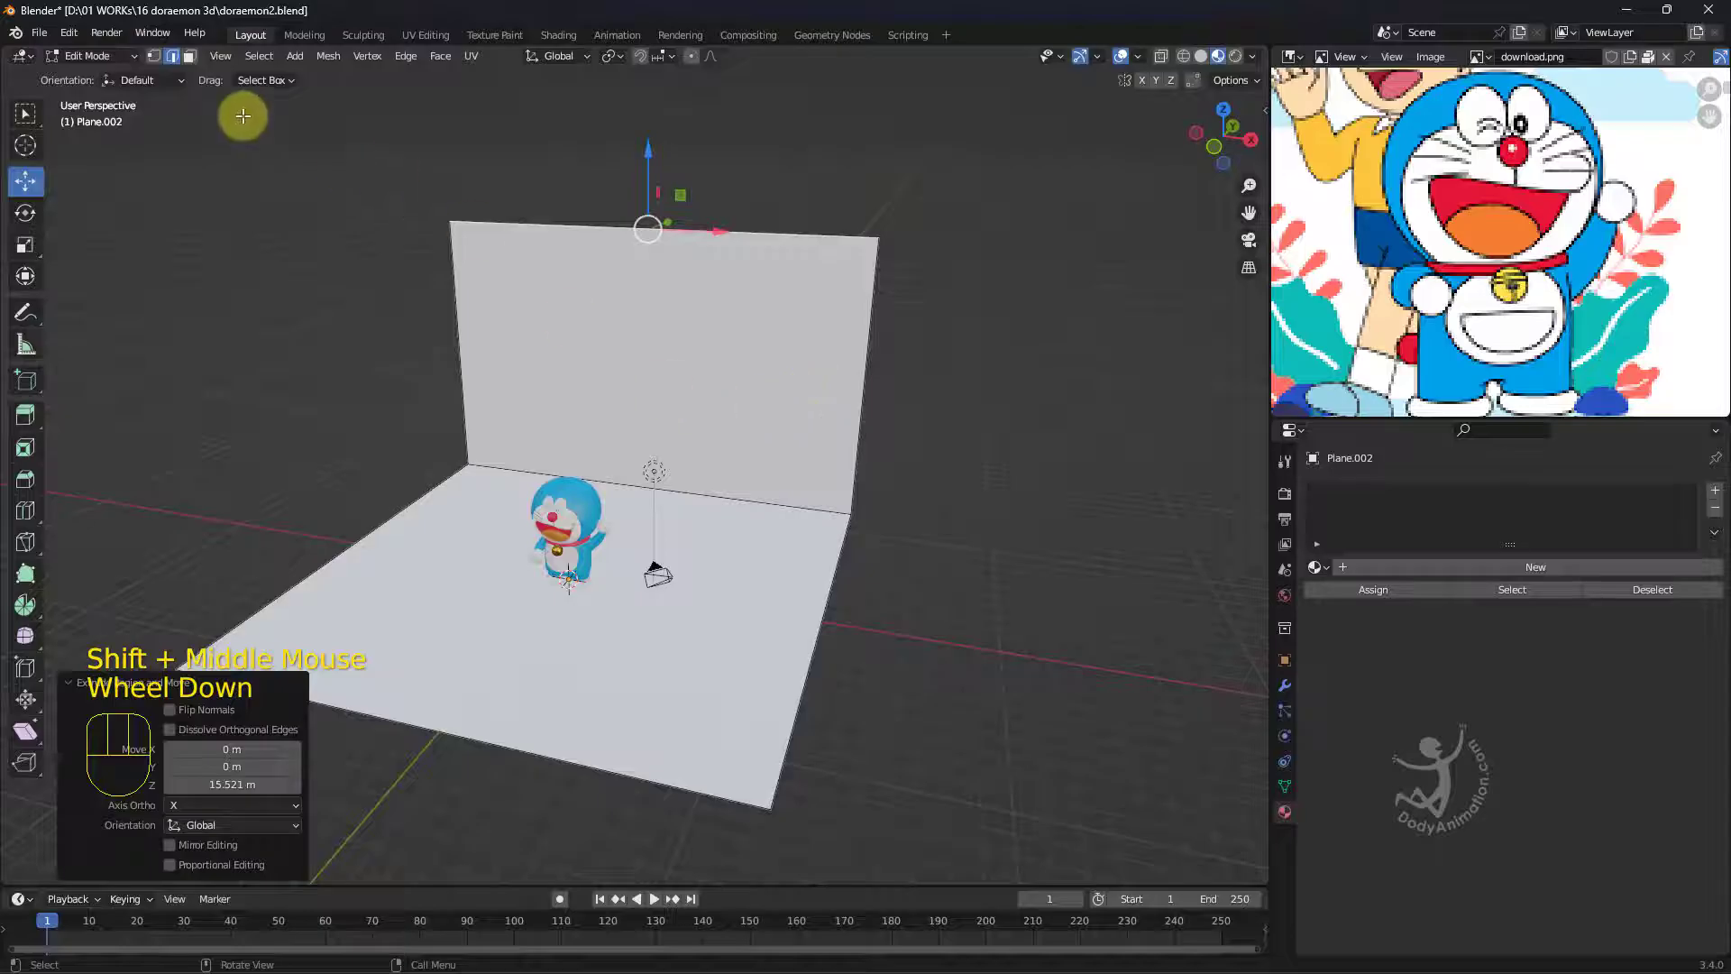
left_click(72, 60)
left_click(80, 80)
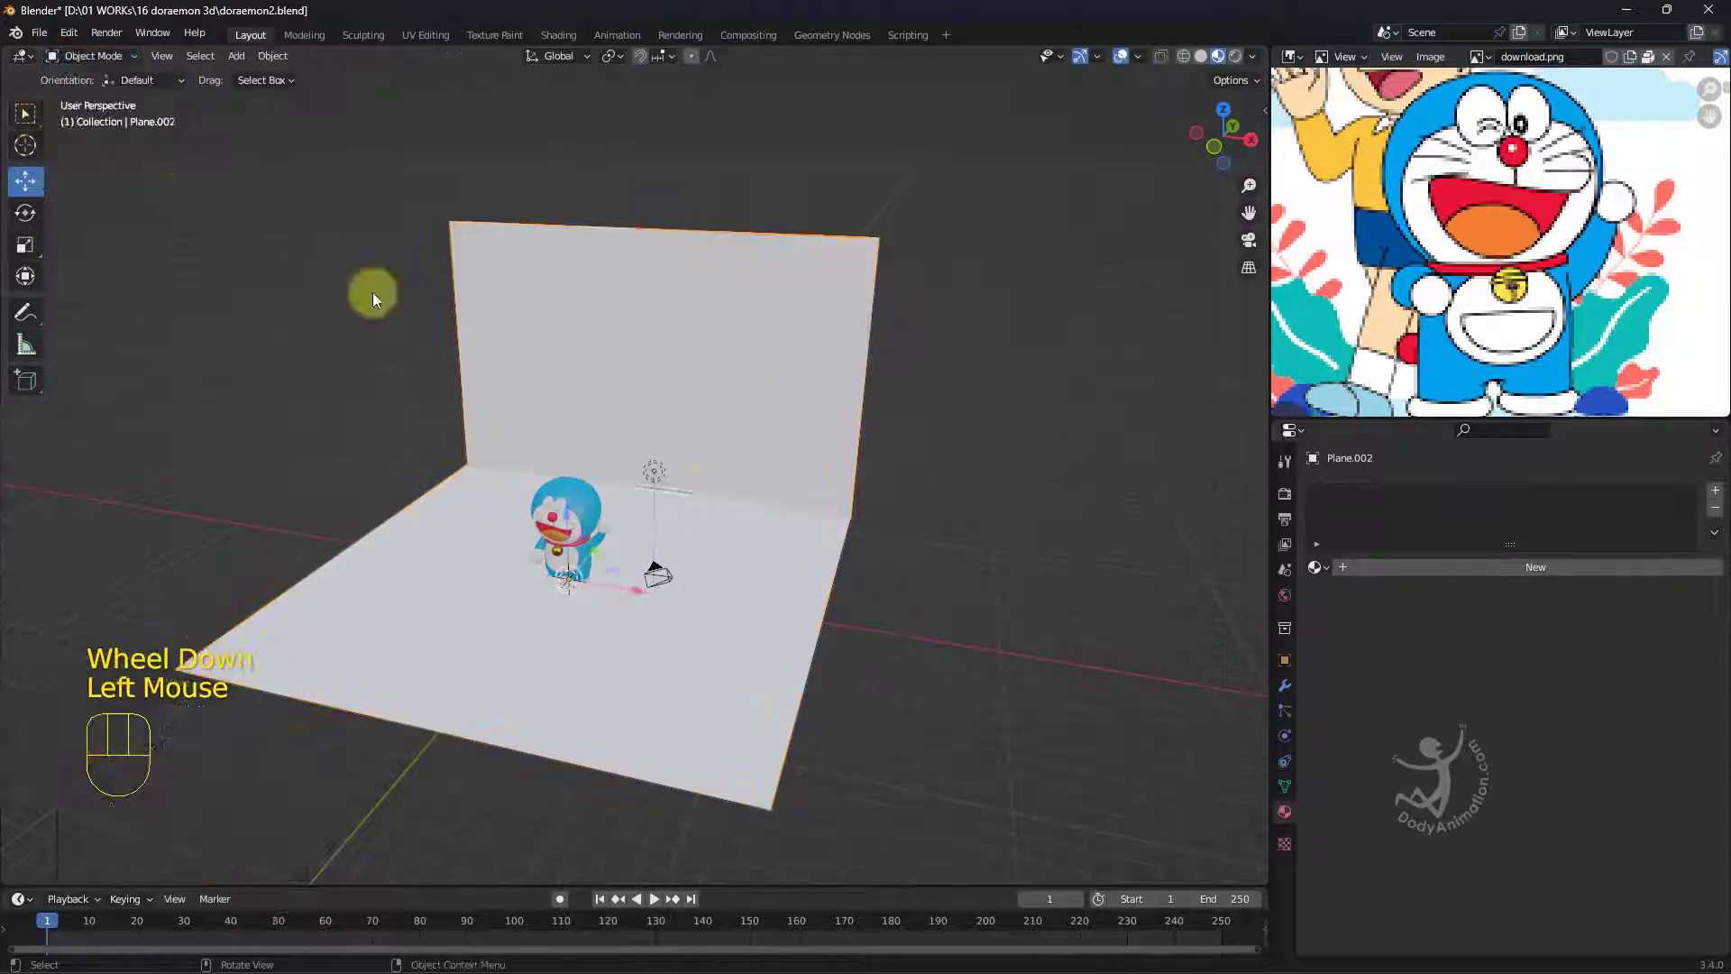
Give the backdrop a new material named BG with a blue base colour of hue 0.617 and saturation 0.729.
middle_click_drag(756, 492, 826, 476)
scroll(825, 523, "up", 4)
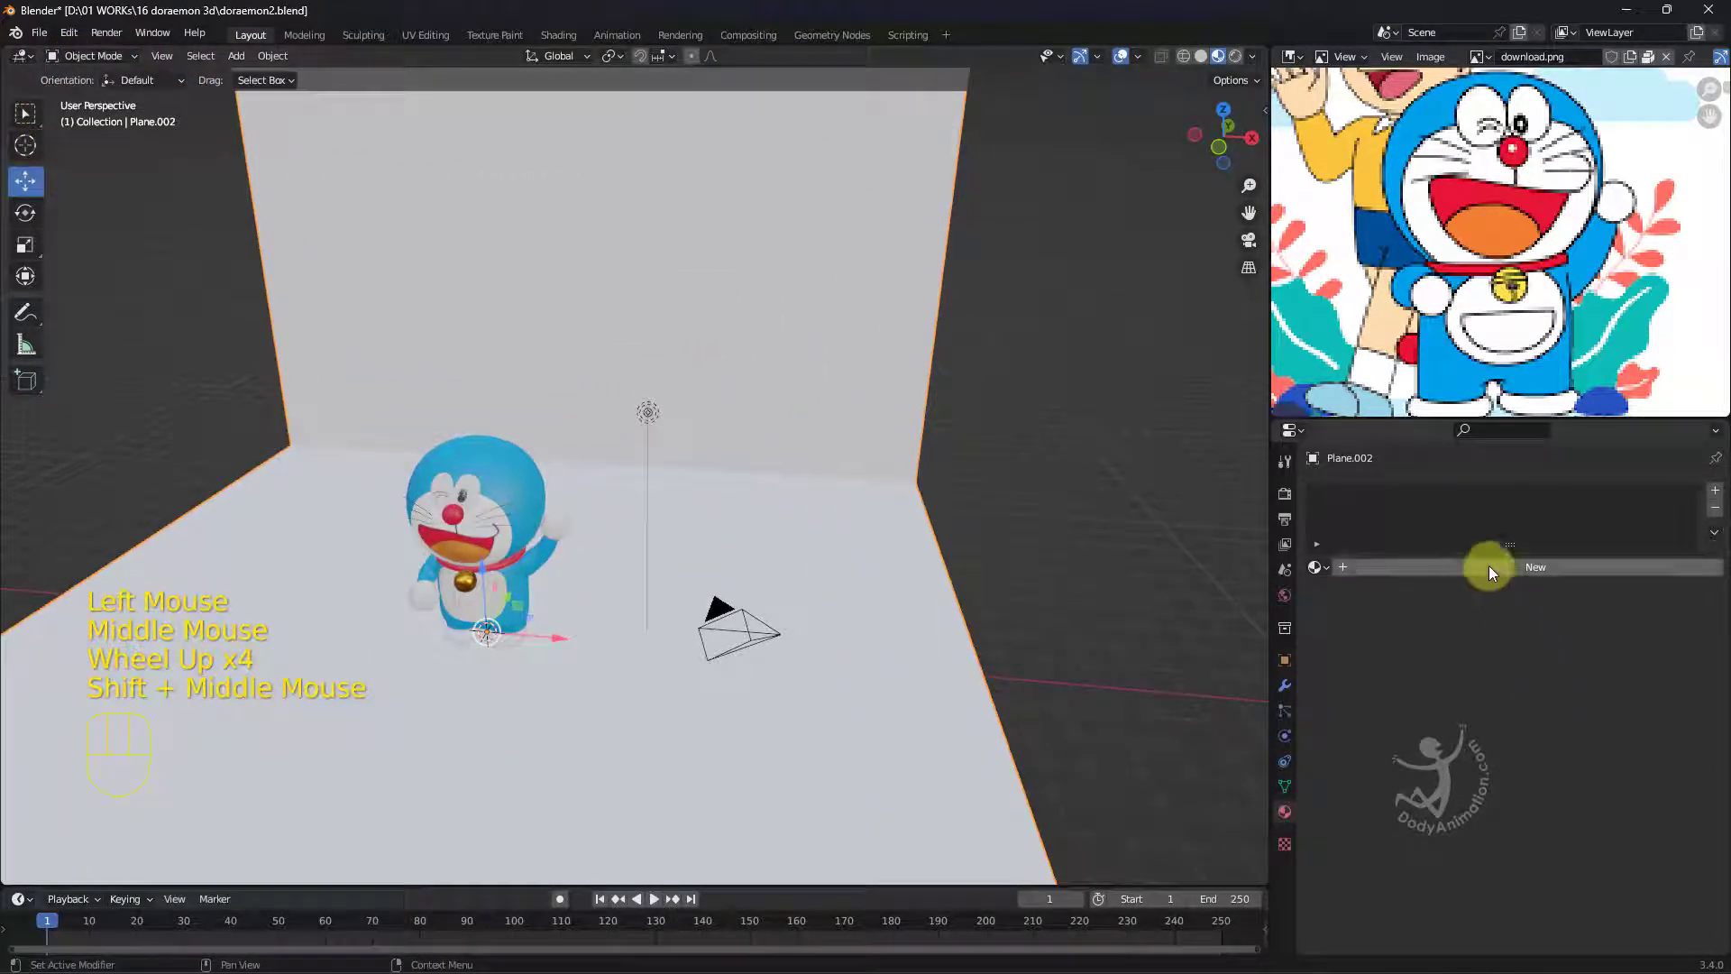
left_click(1428, 570)
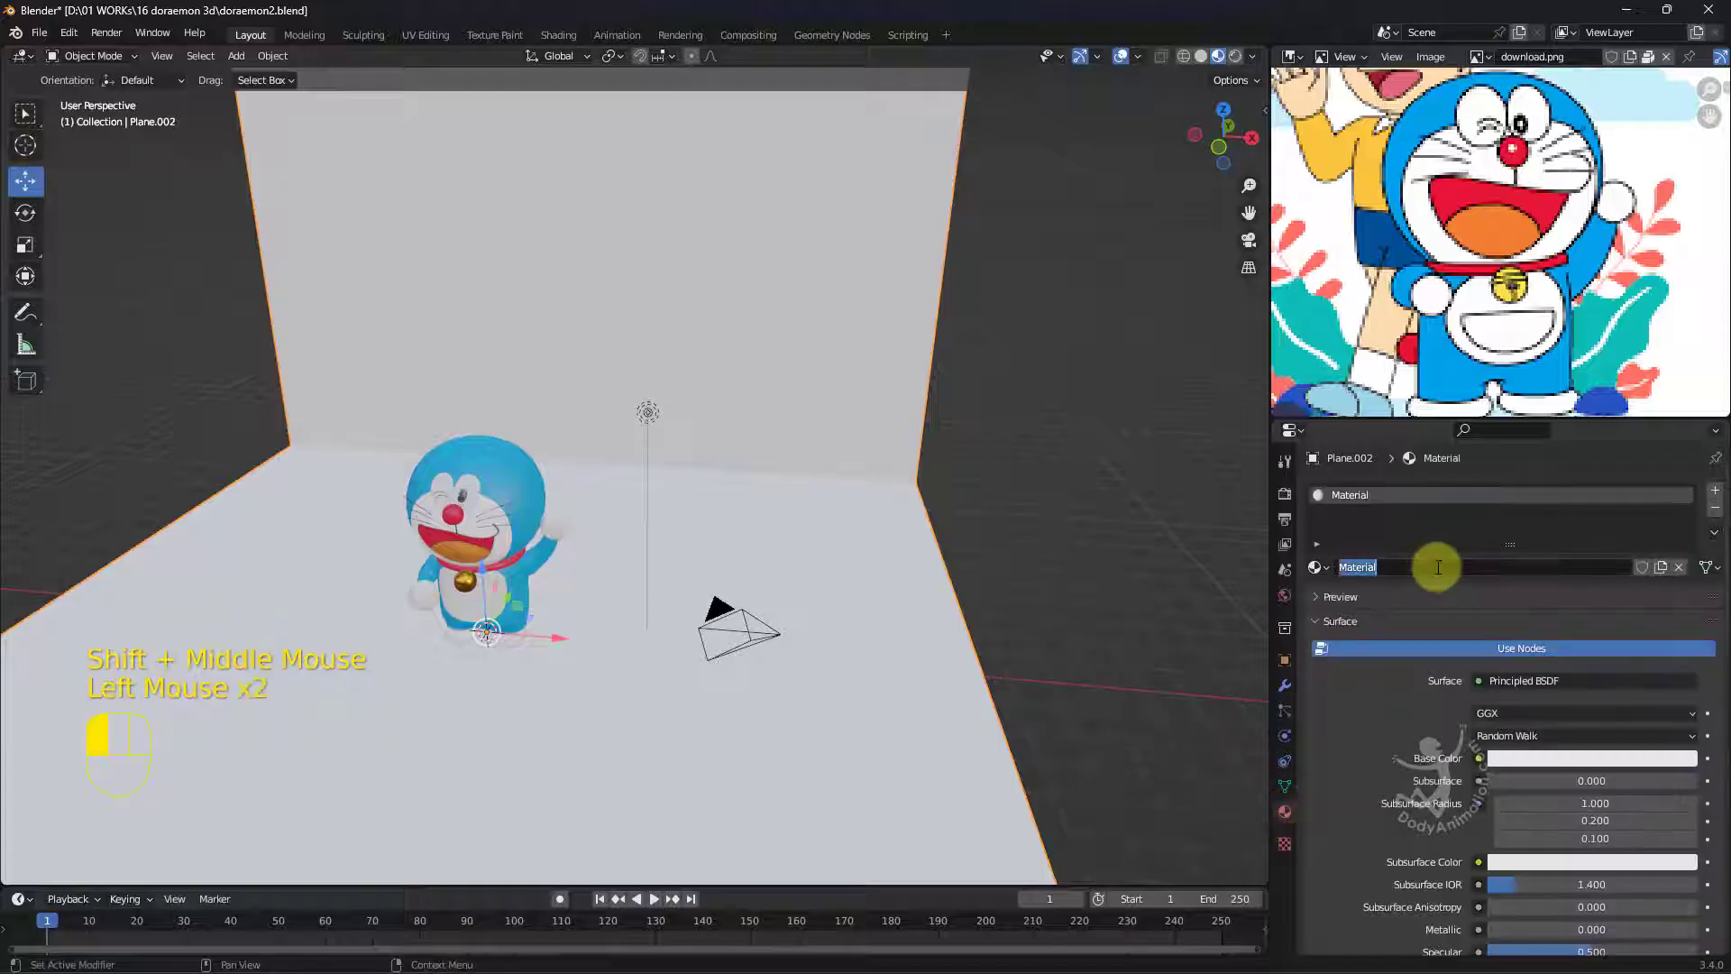
left_click(1436, 567)
key("Return")
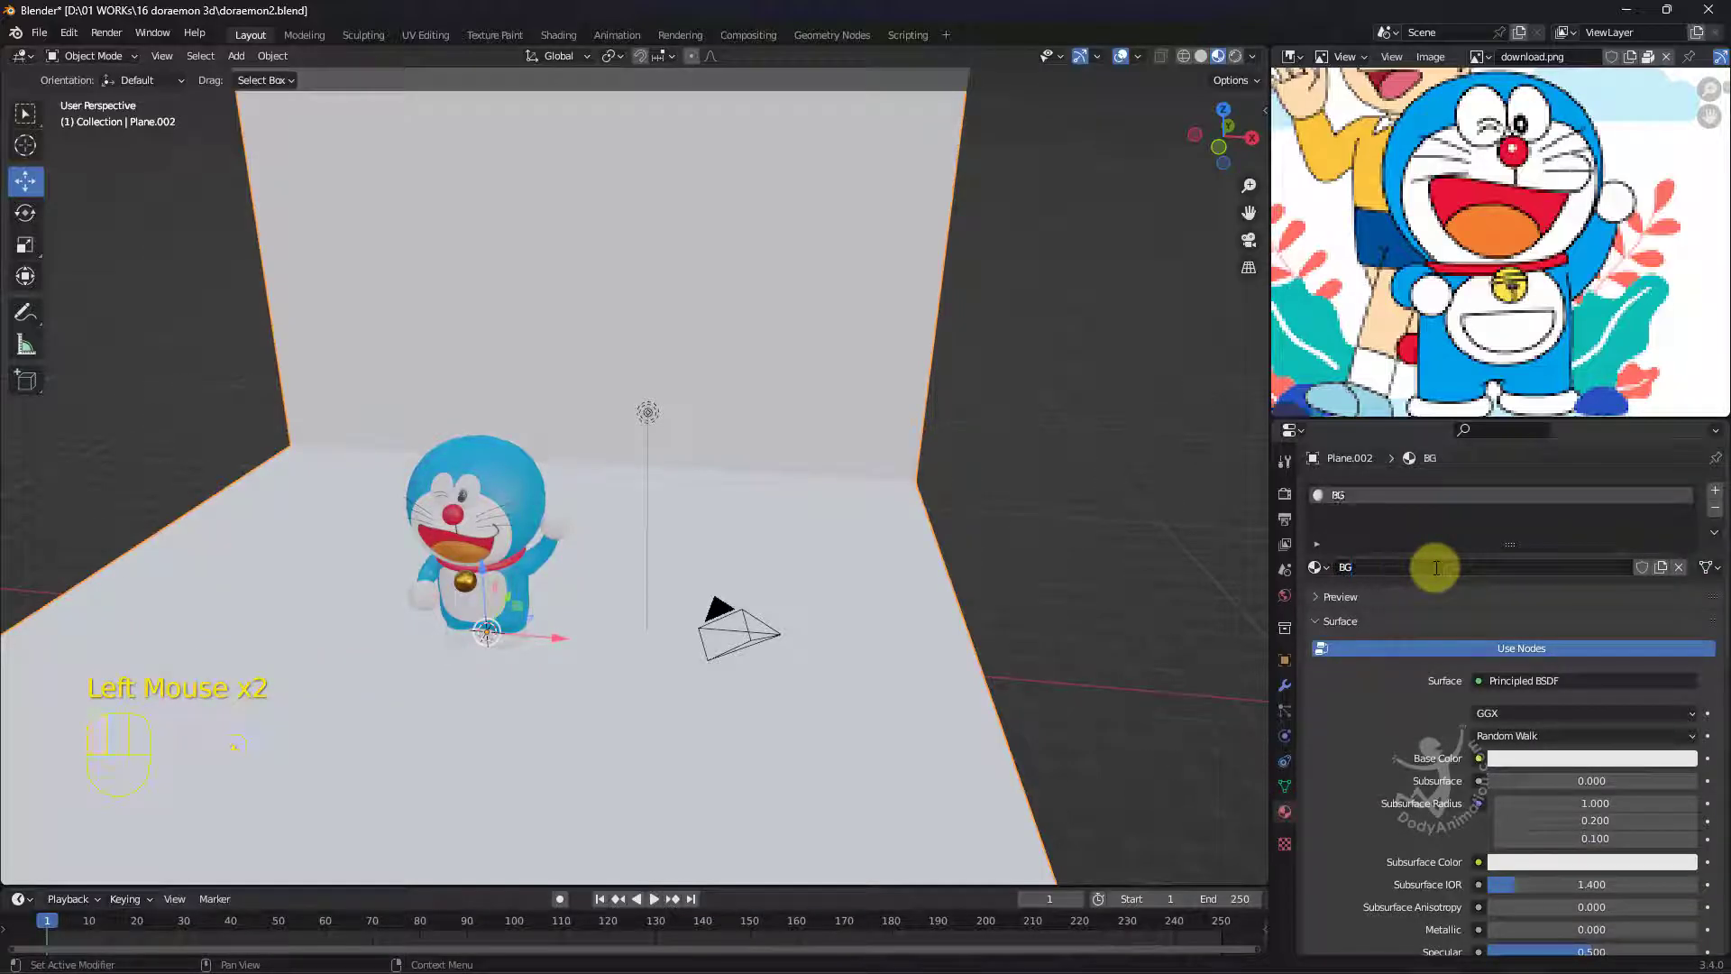
left_click(1538, 759)
left_click_drag(1587, 637, 818, 564)
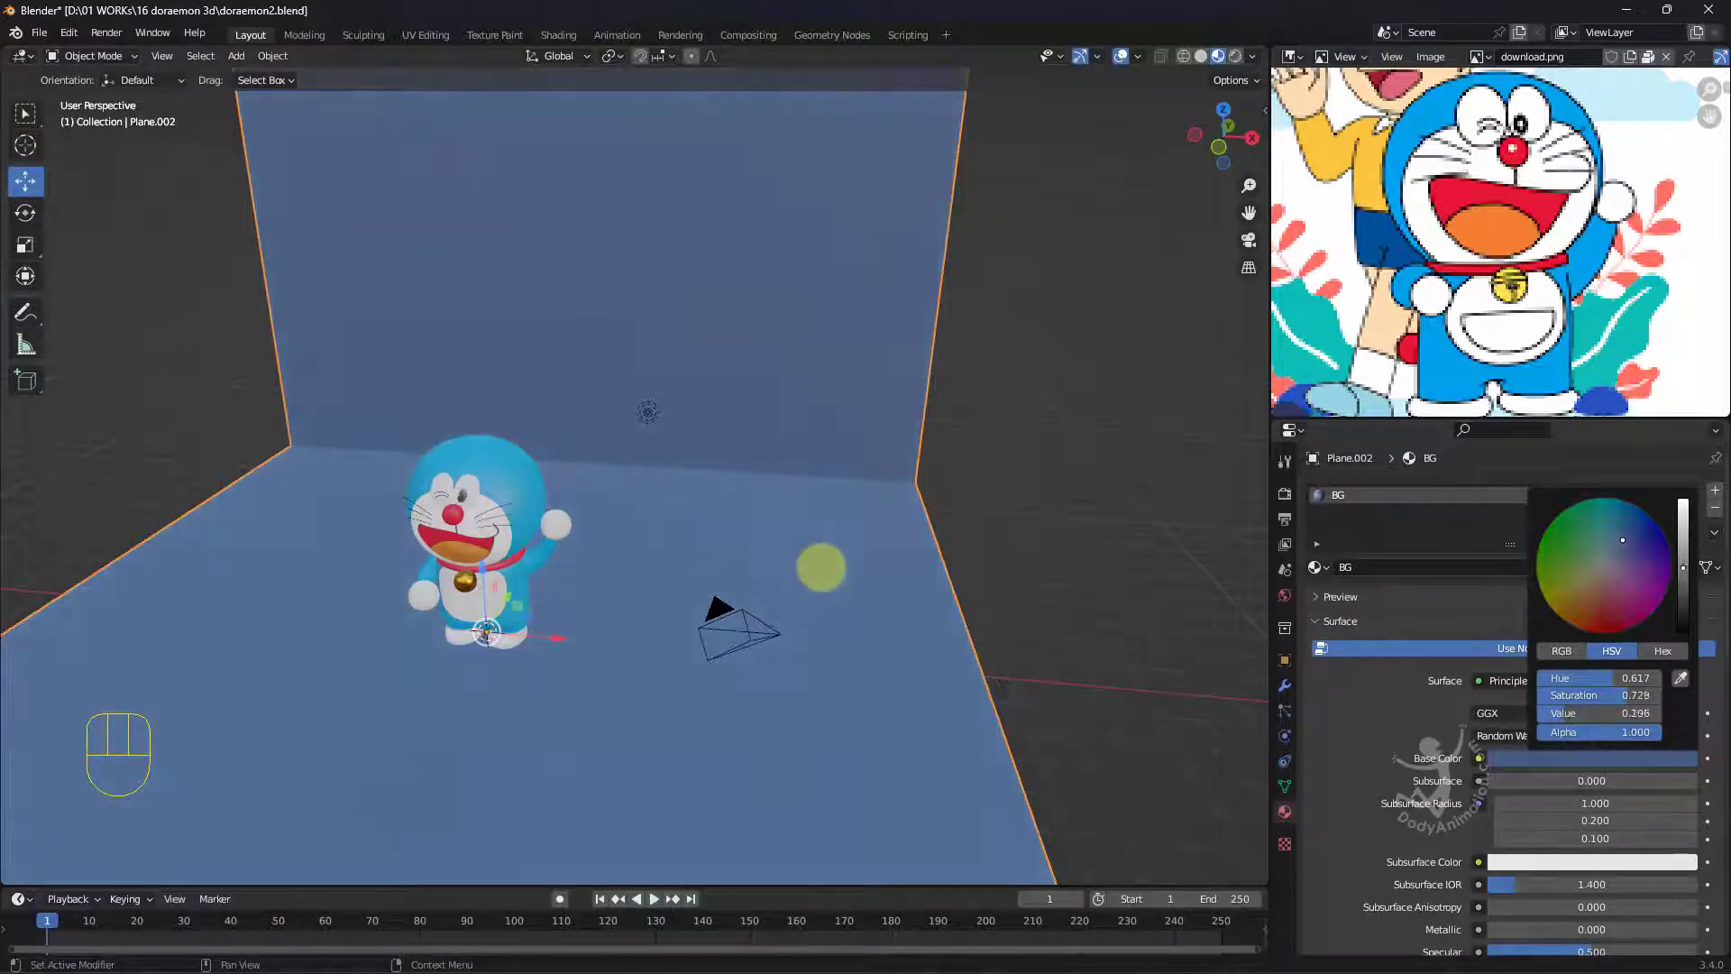
Add a Bevel modifier to the backdrop plane.
middle_click_drag(820, 568, 1160, 532)
scroll(715, 587, "up", 2)
scroll(715, 588, "up", 2, "shift")
scroll(874, 494, "down", 2)
left_click(1289, 684)
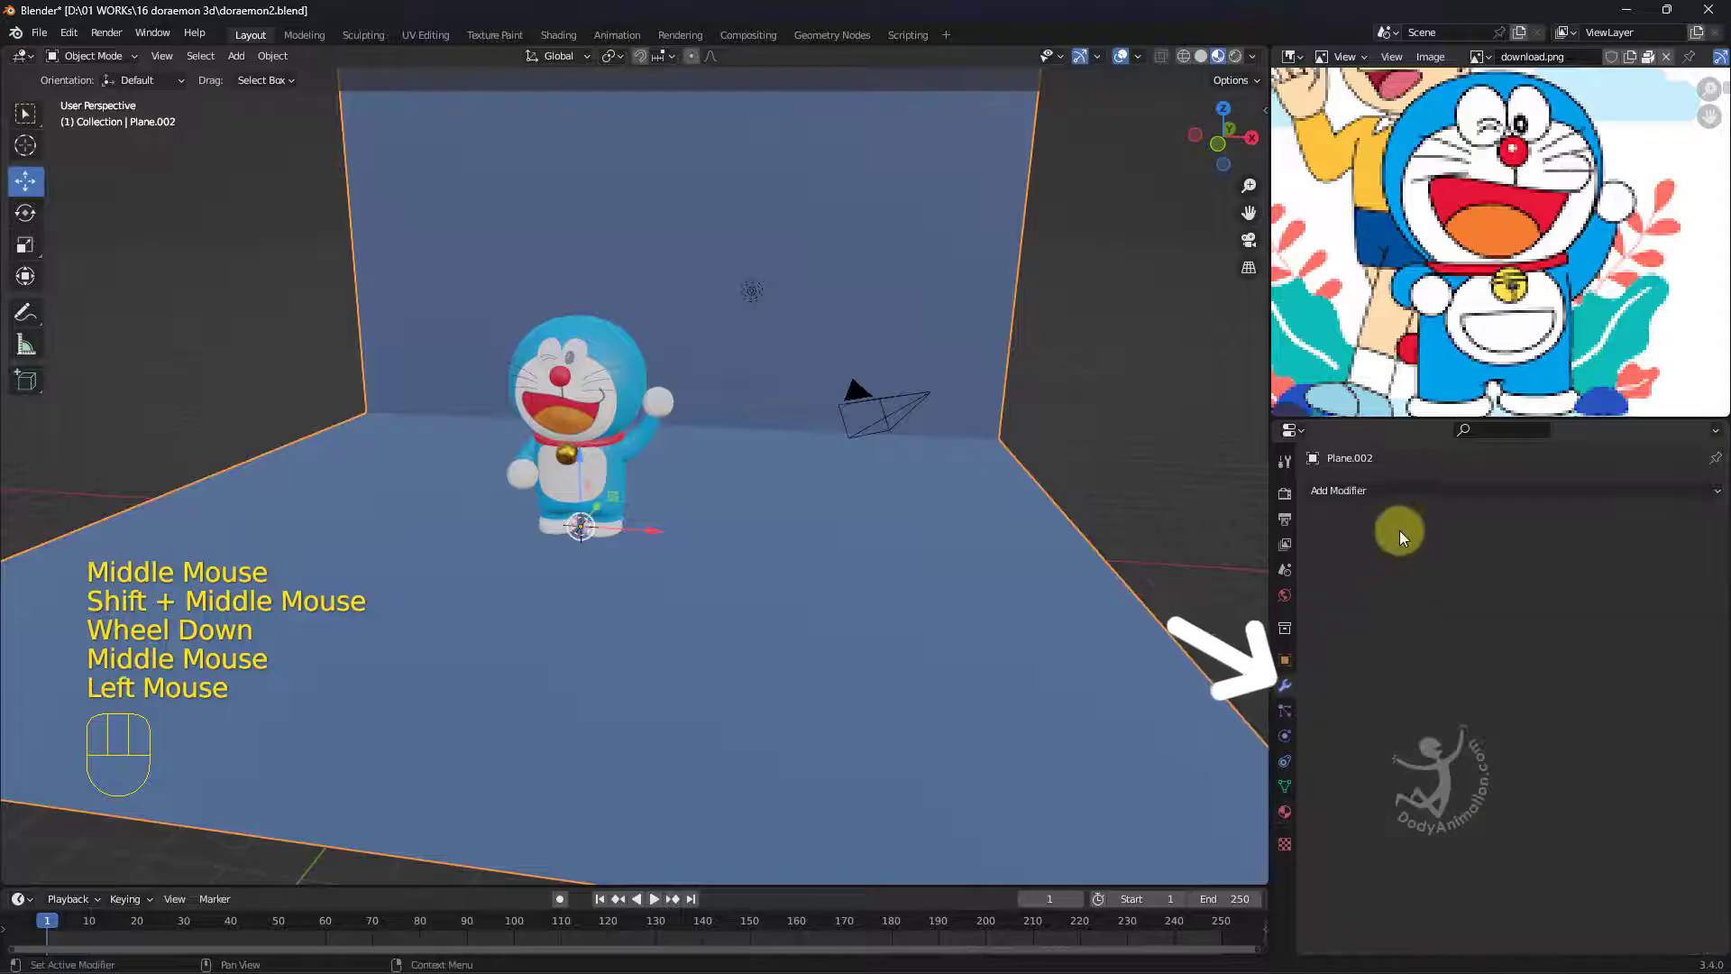
left_click(1398, 494)
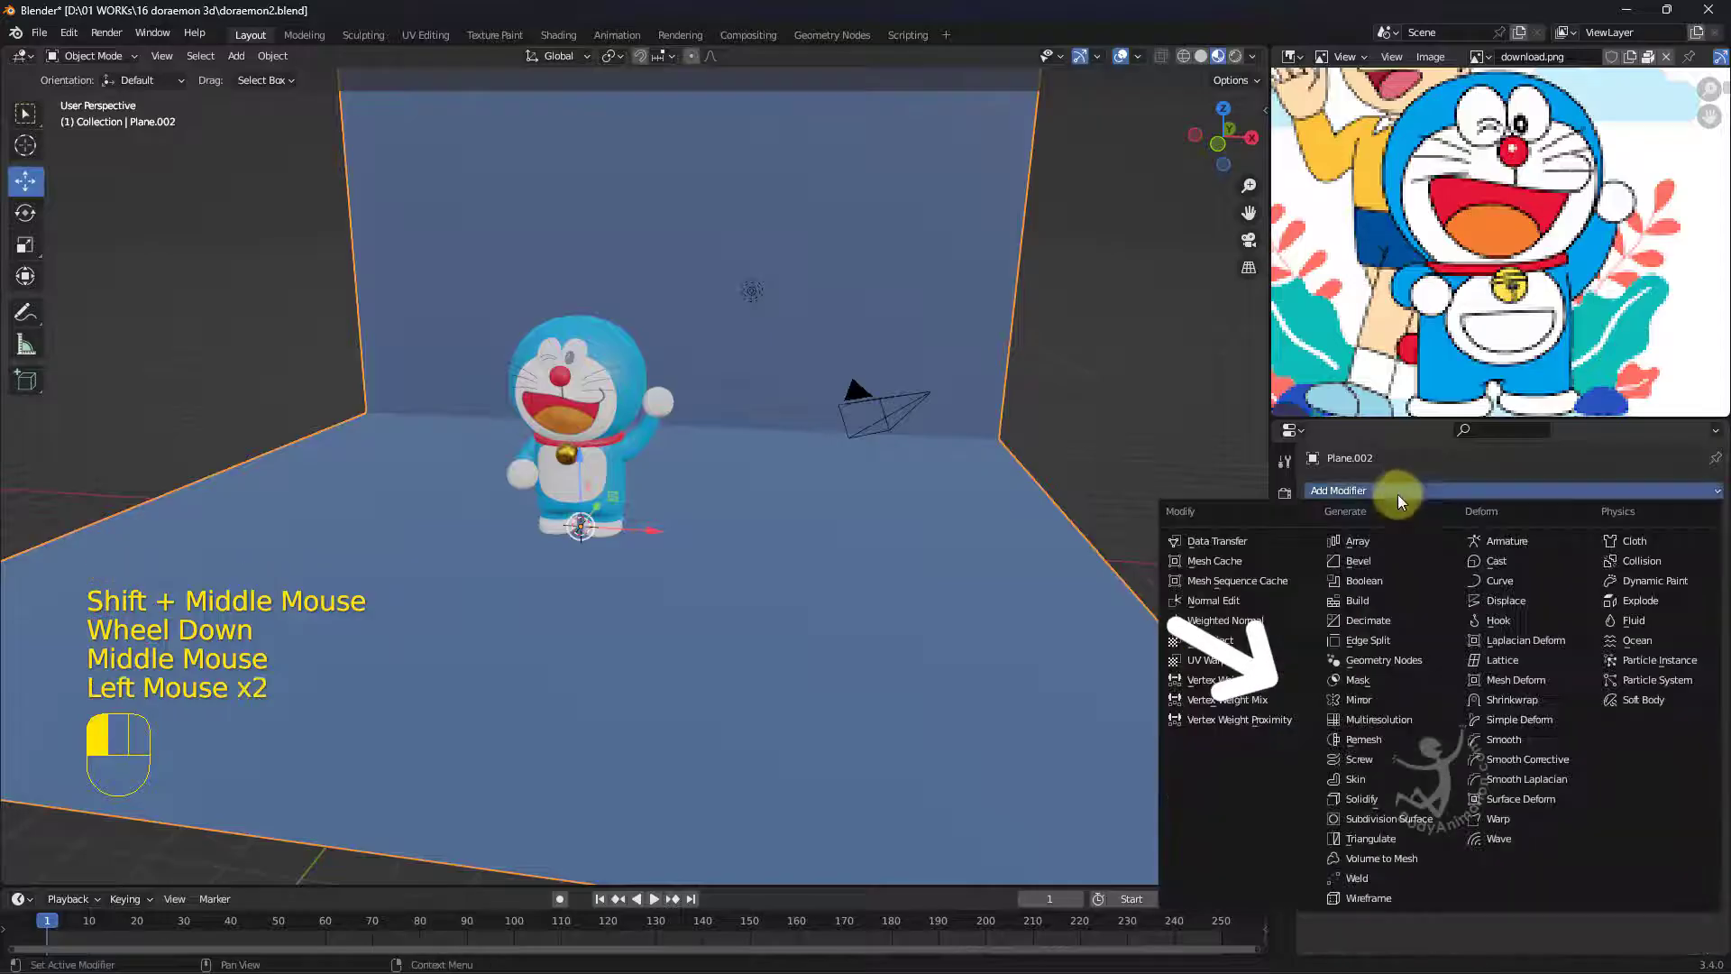
left_click(1361, 565)
middle_click_drag(950, 514, 1048, 577)
scroll(1047, 577, "up", 2)
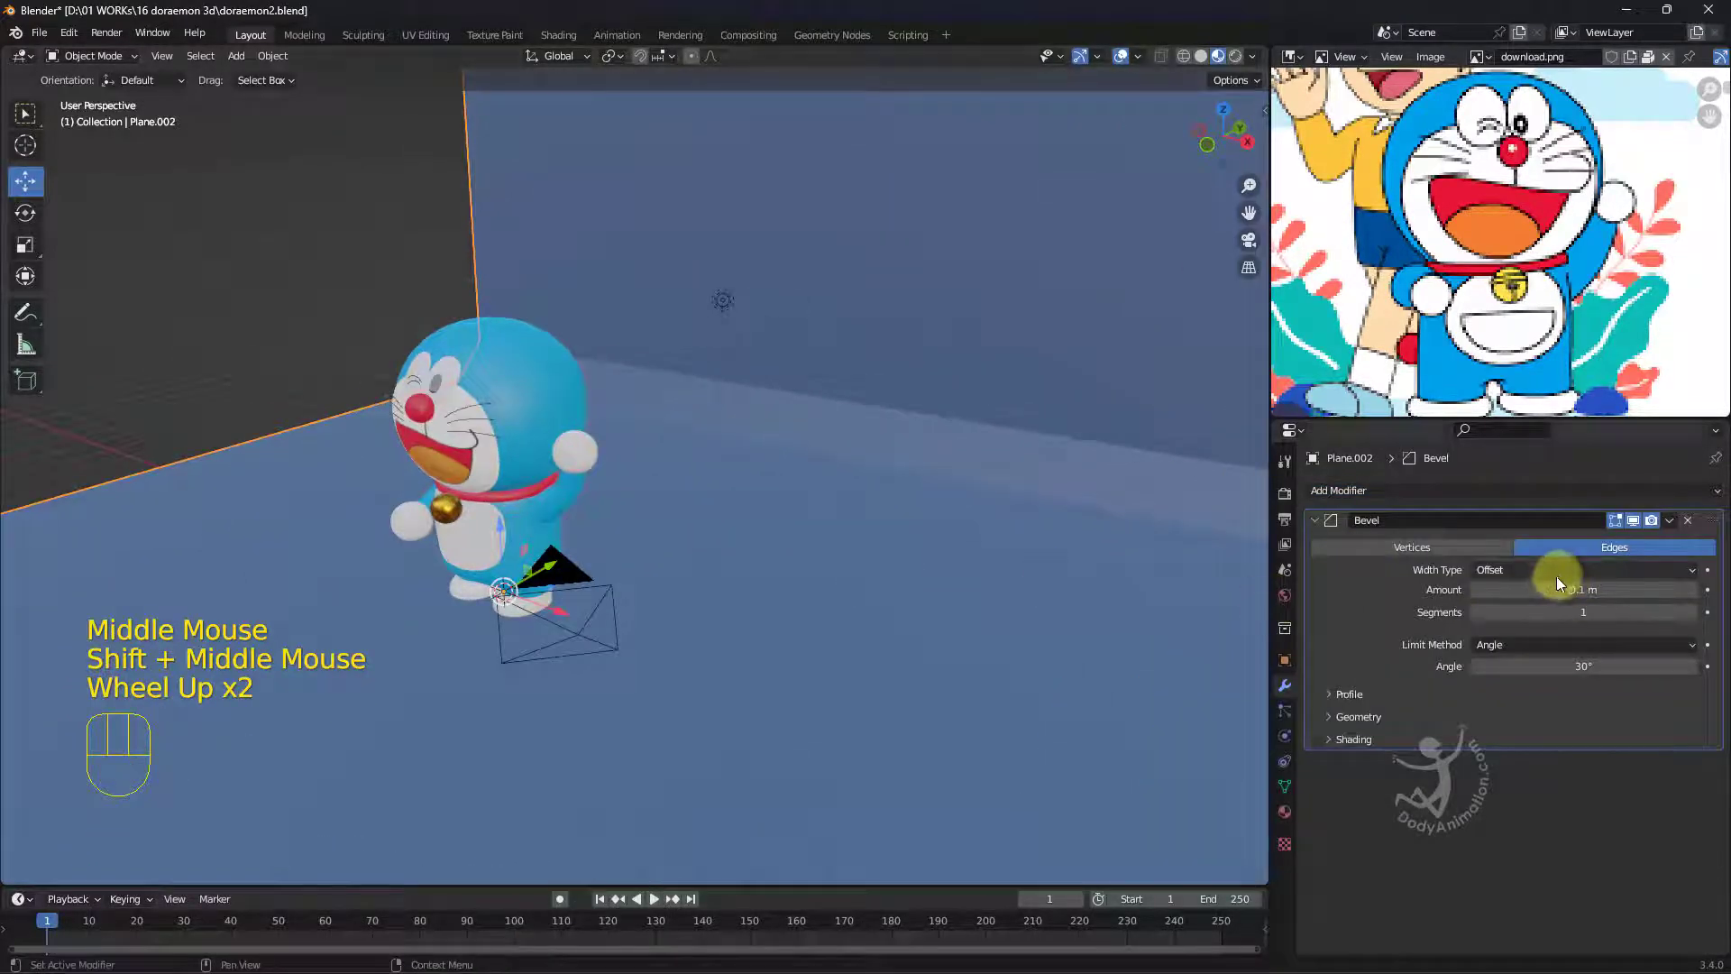
Set the backdrop's bevel amount to 0.47 m and its segments to 20.
left_click_drag(1545, 592, 747, 616)
left_click(1583, 612)
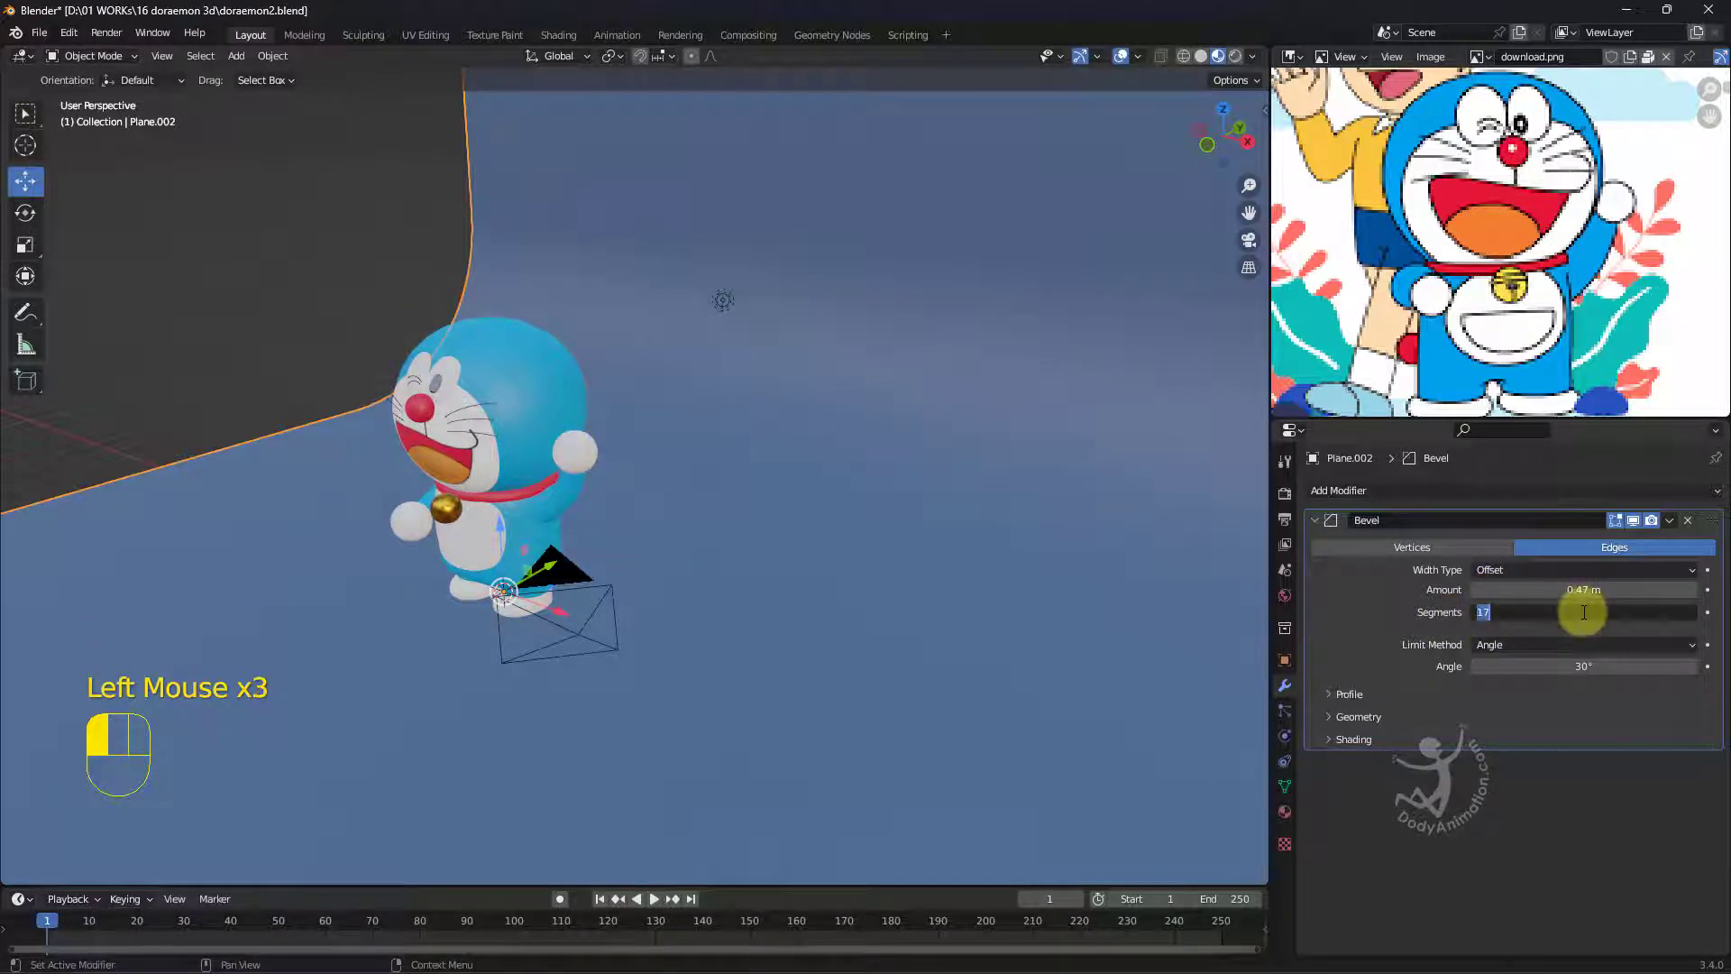
key("Return")
Apply smooth shading to the curved backdrop plane and deselect it.
scroll(990, 507, "down", 2)
middle_click_drag(990, 507, 830, 343)
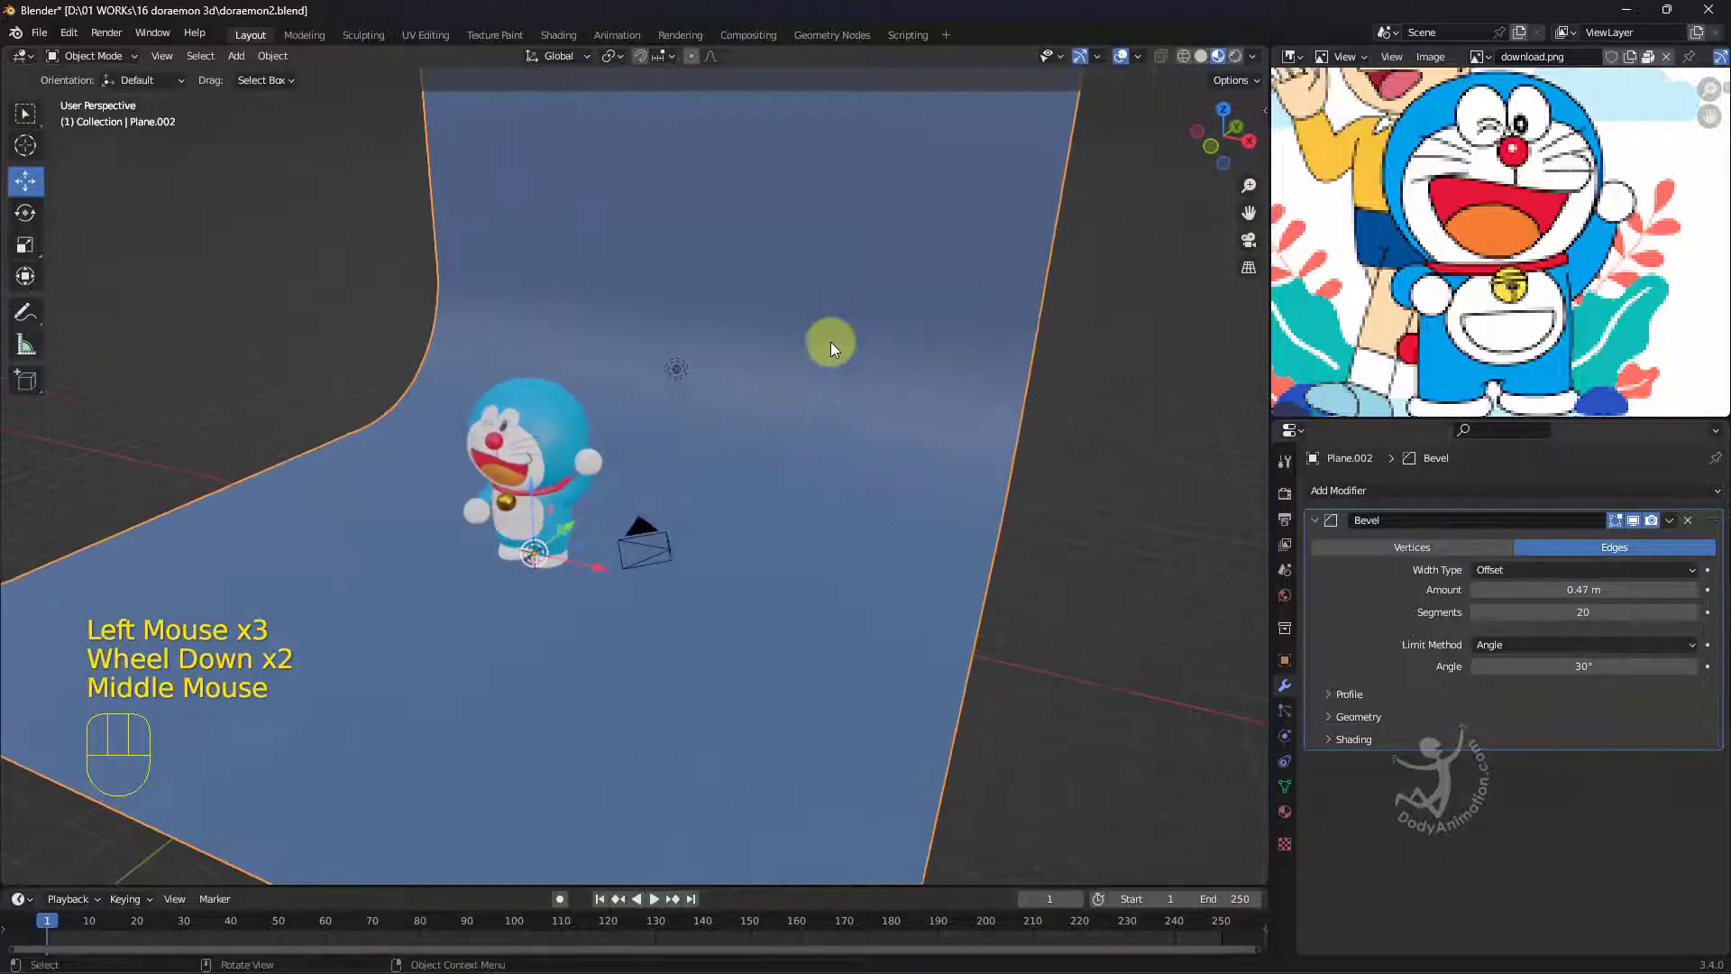
right_click(771, 644)
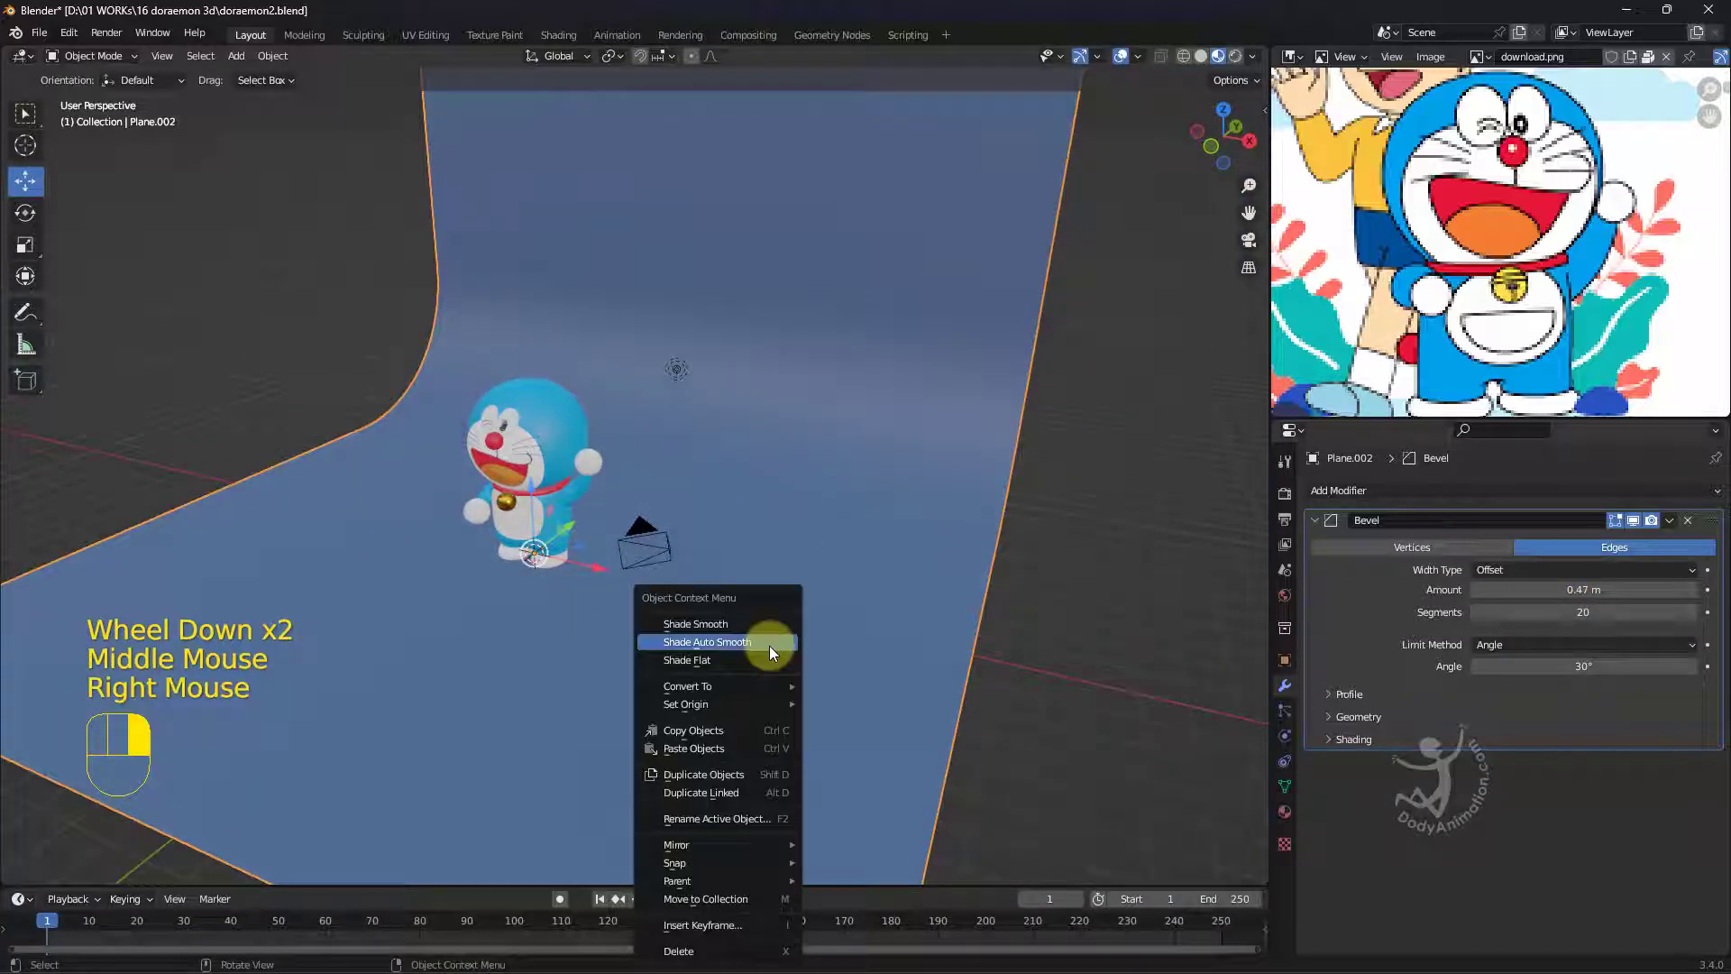
left_click(676, 612)
left_click(1144, 541)
scroll(954, 563, "up", 2)
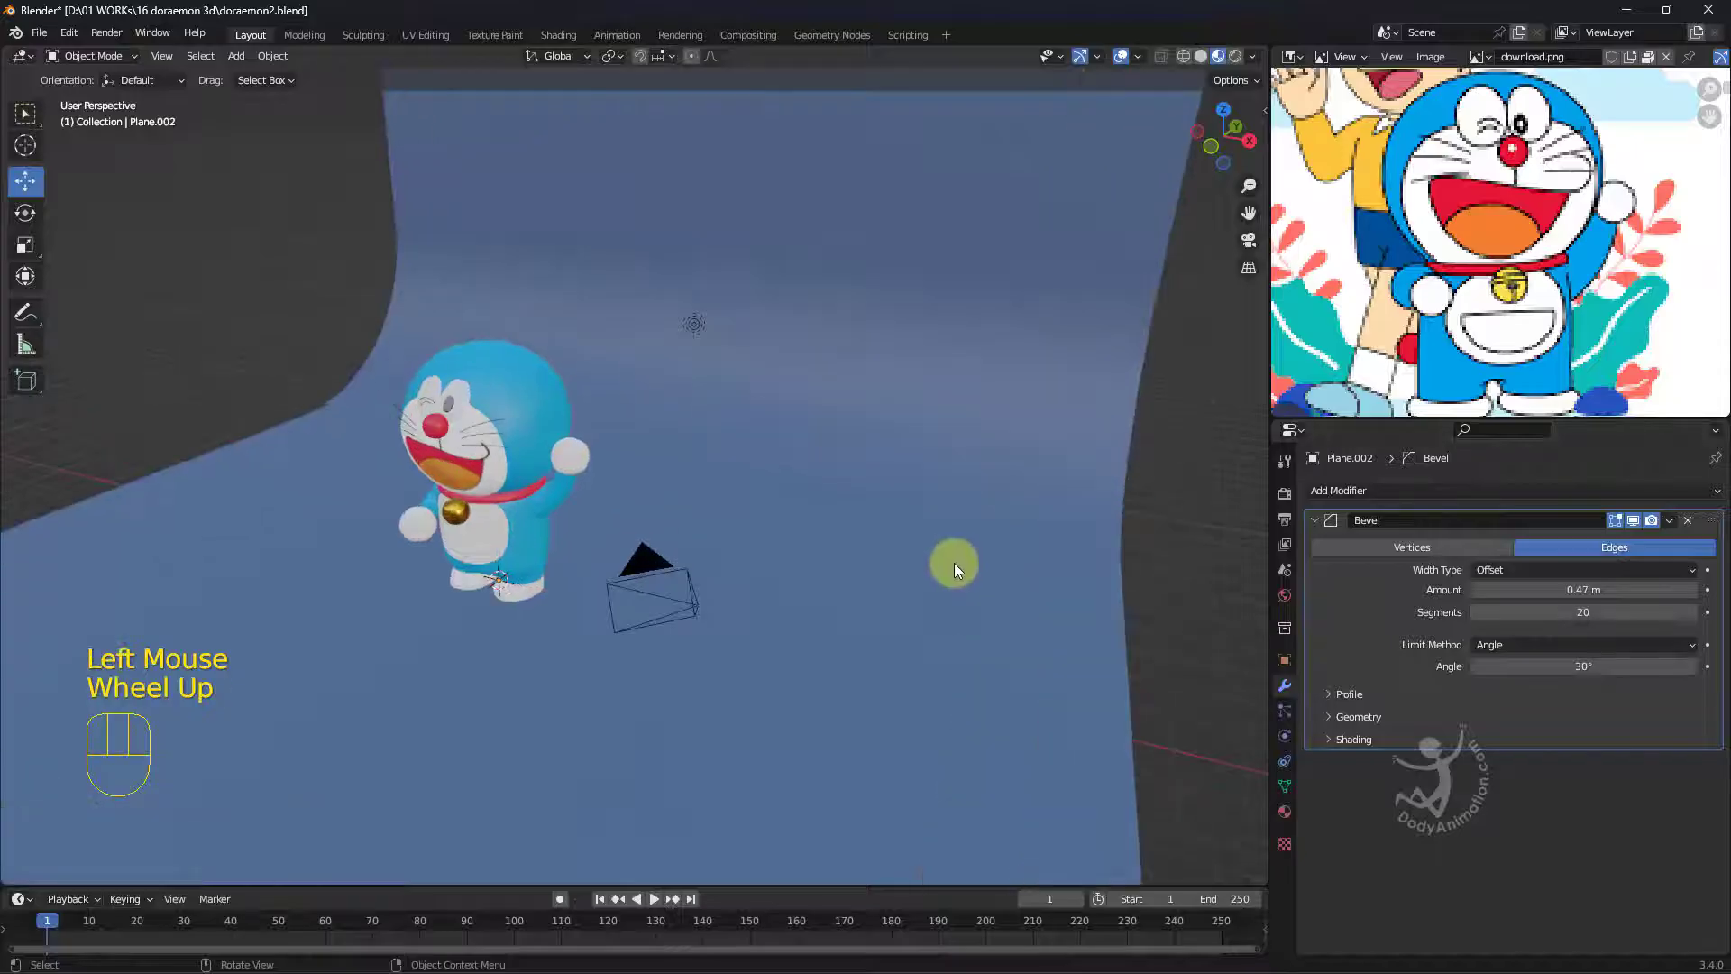
Frame Doraemon from a front three-quarter angle and align the active camera to that view.
middle_click_drag(954, 563, 794, 544, "shift")
scroll(893, 535, "up", 2)
scroll(893, 535, "down", 1)
scroll(843, 532, "up", 2)
middle_click_drag(793, 545, 838, 525)
scroll(837, 526, "down", 1)
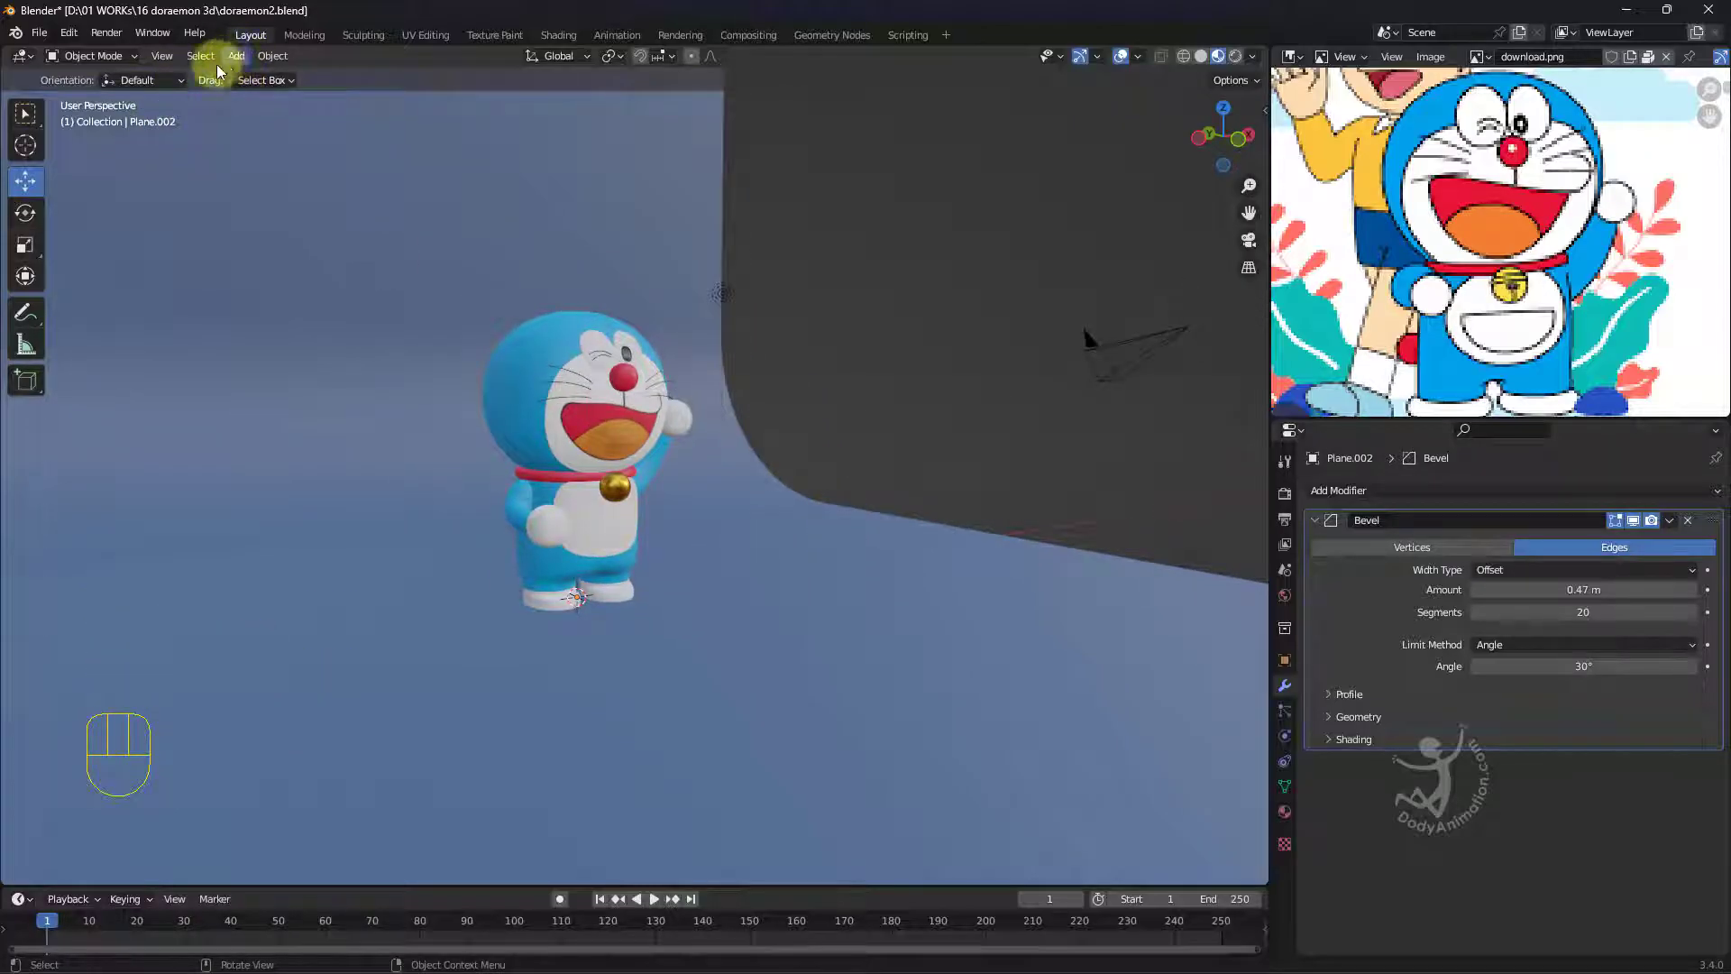
left_click(167, 59)
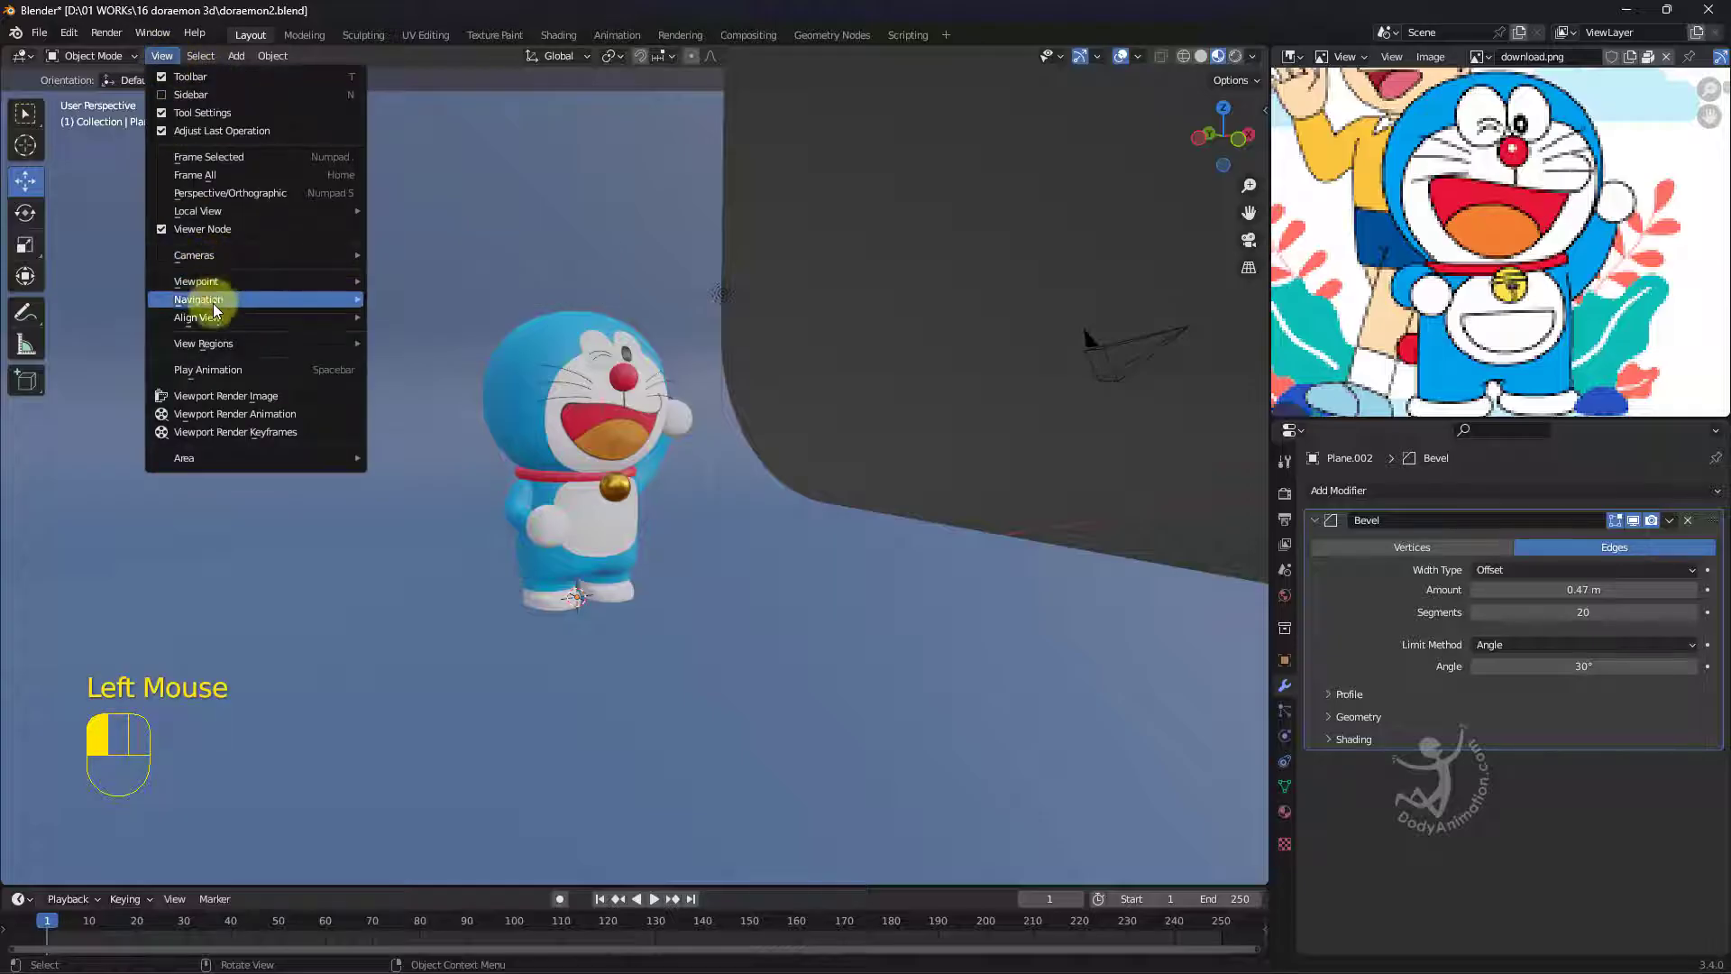
mouse_move(201, 316)
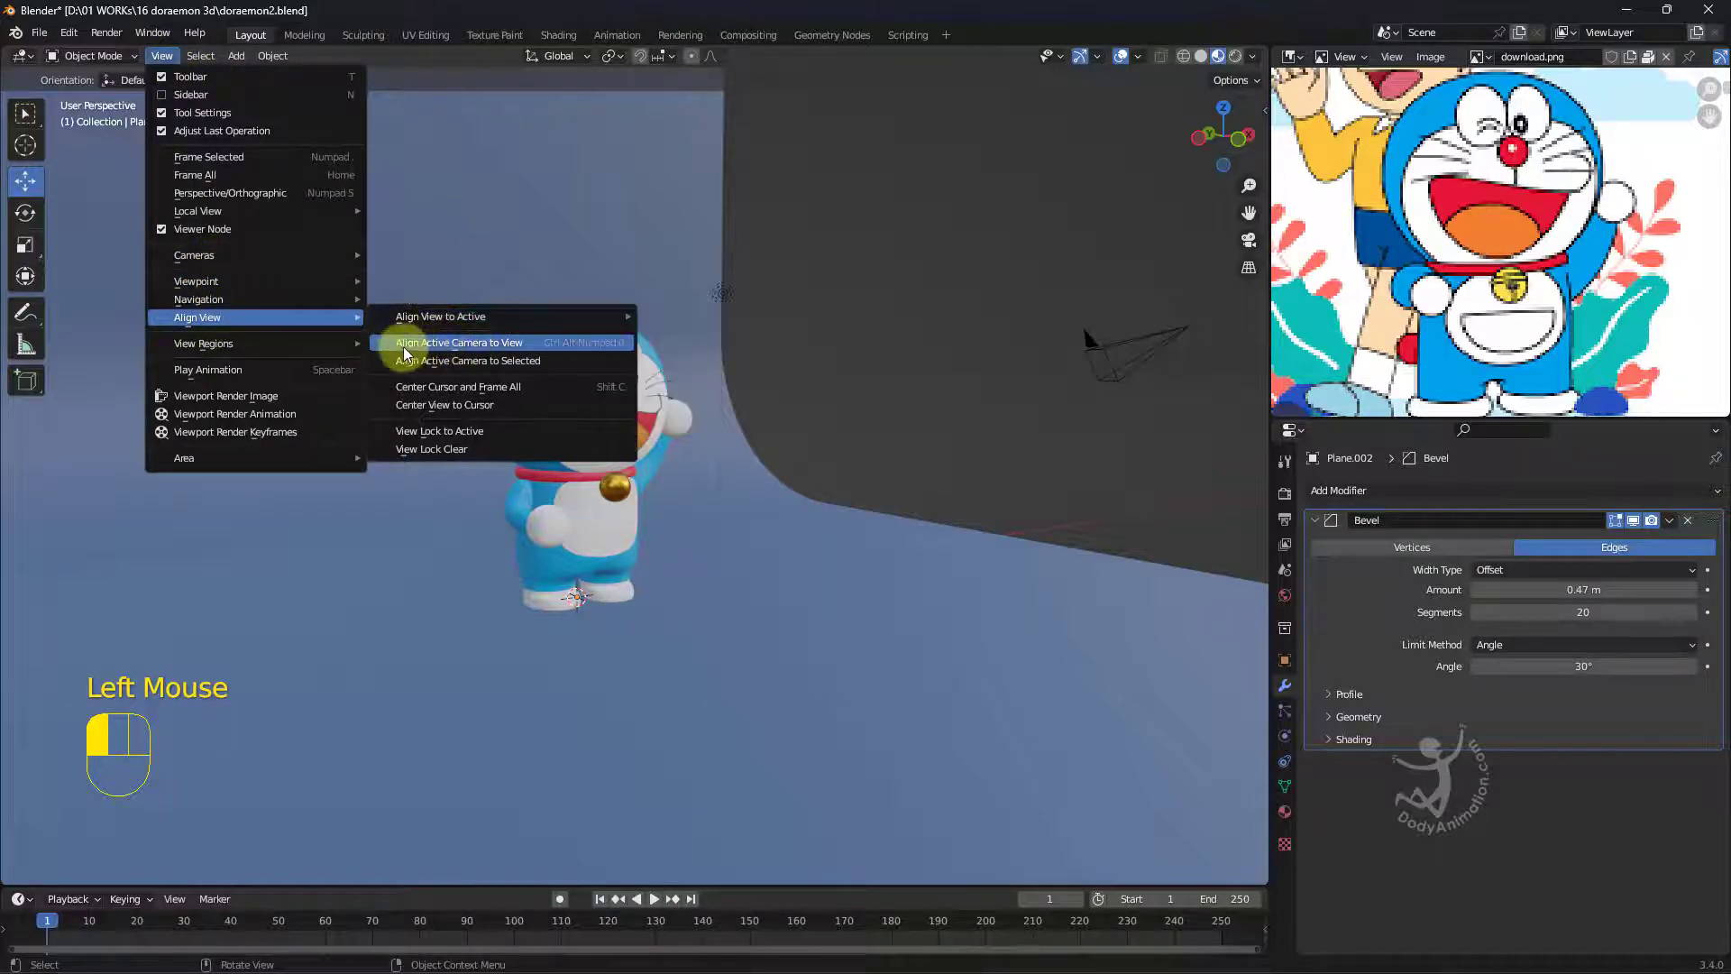
left_click(503, 346)
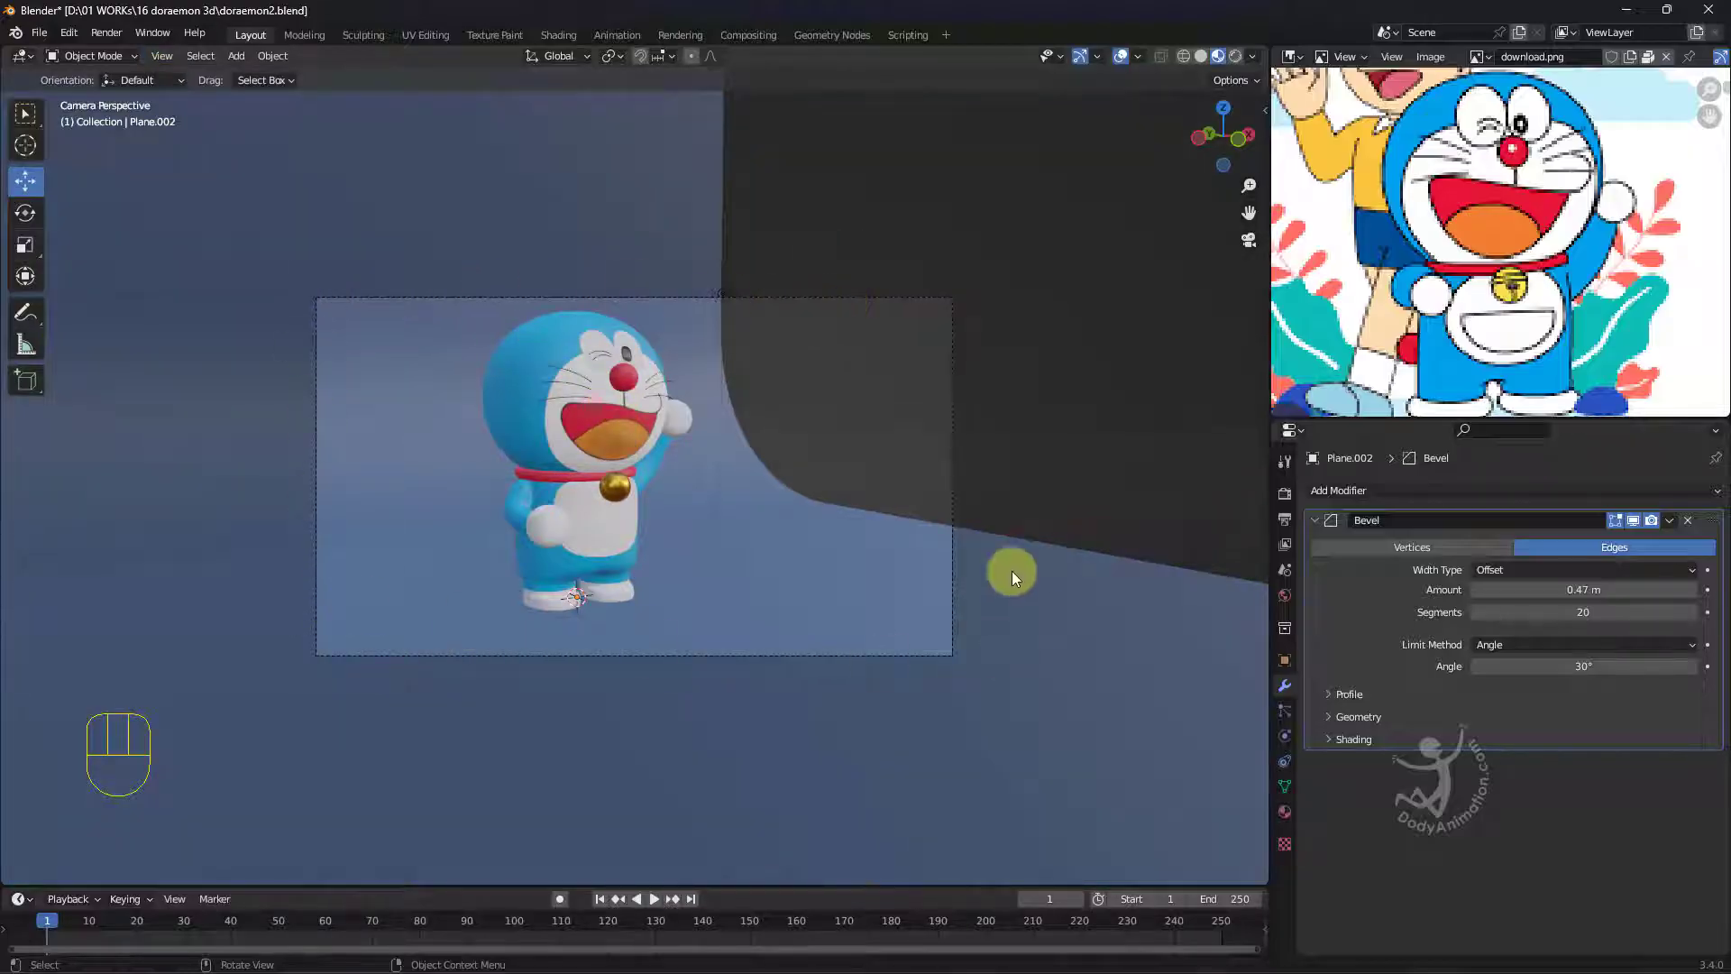
Move the camera about 0.56 m sideways and 0.21 m up in its view plane.
scroll(635, 458, "up", 2)
scroll(631, 460, "down", 1)
middle_click_drag(621, 464, 780, 369, "shift")
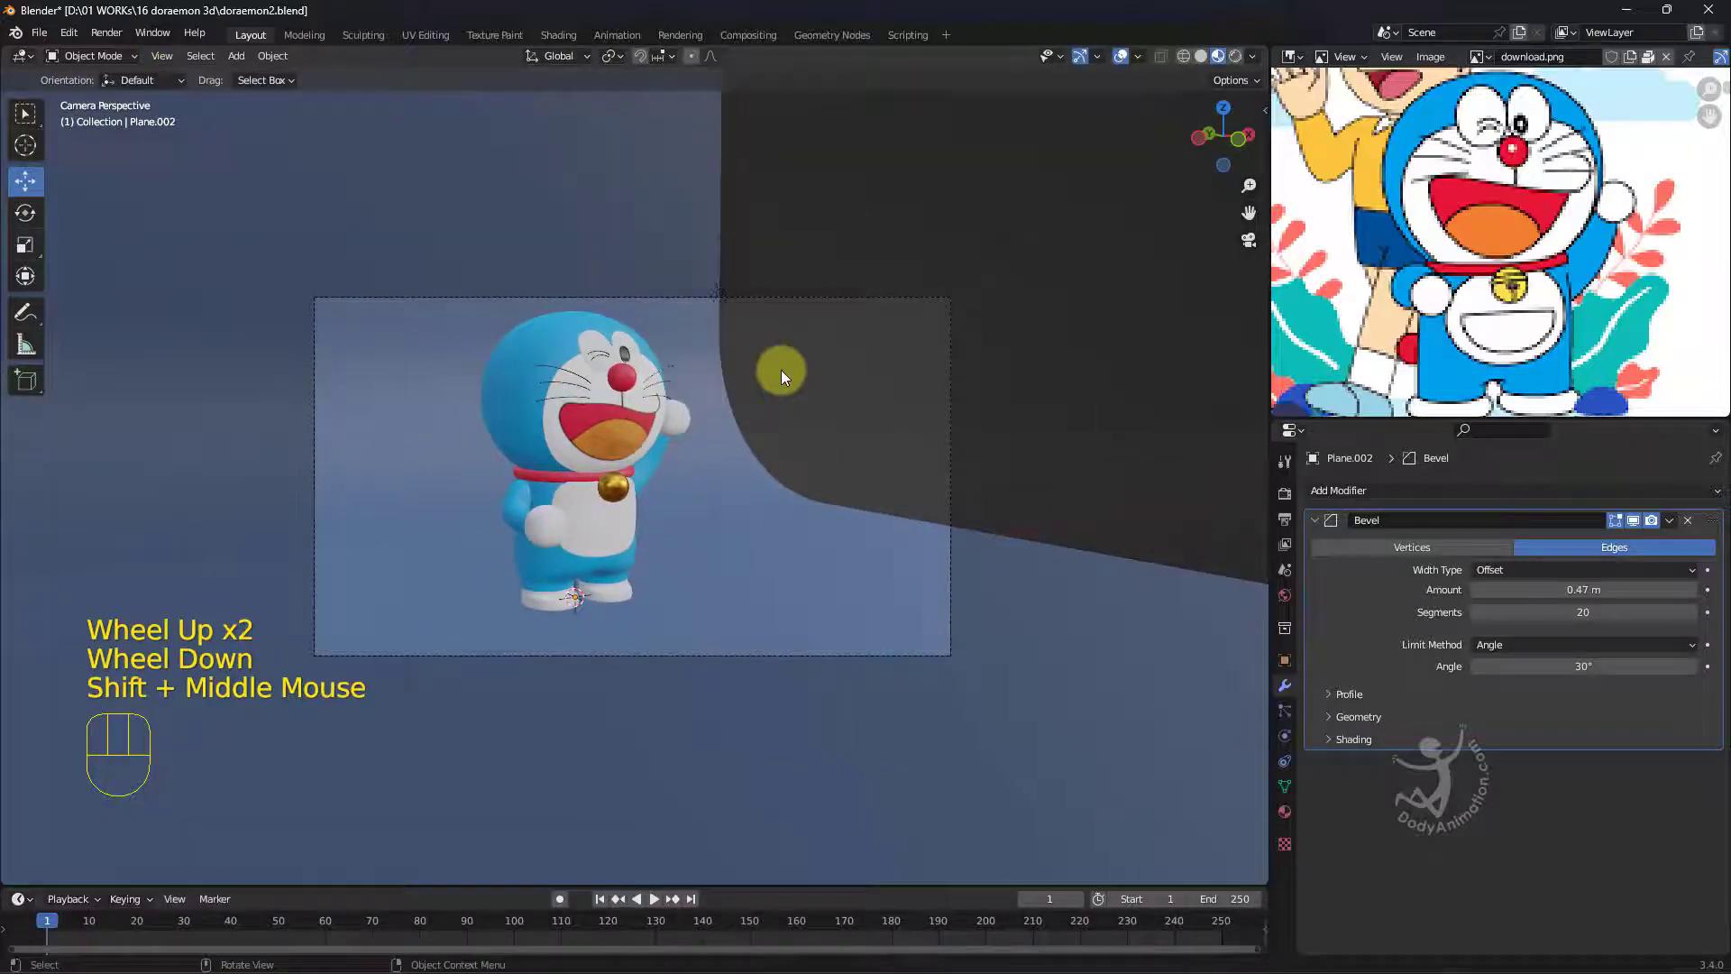
left_click(863, 296)
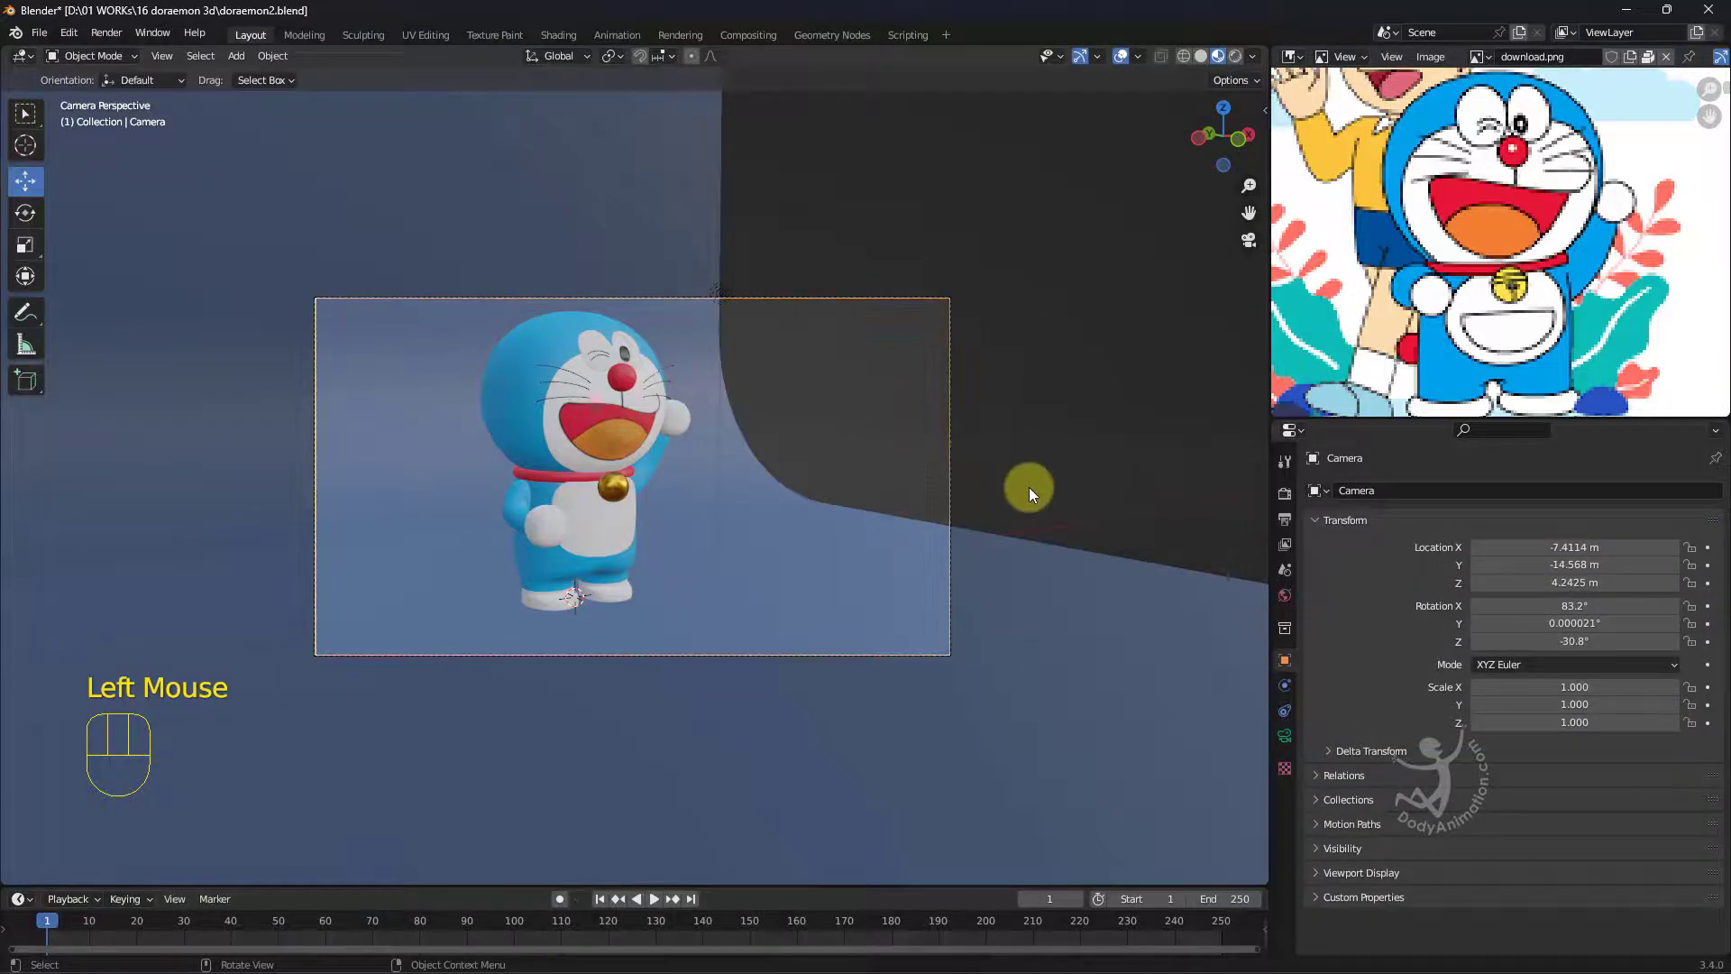
key("g")
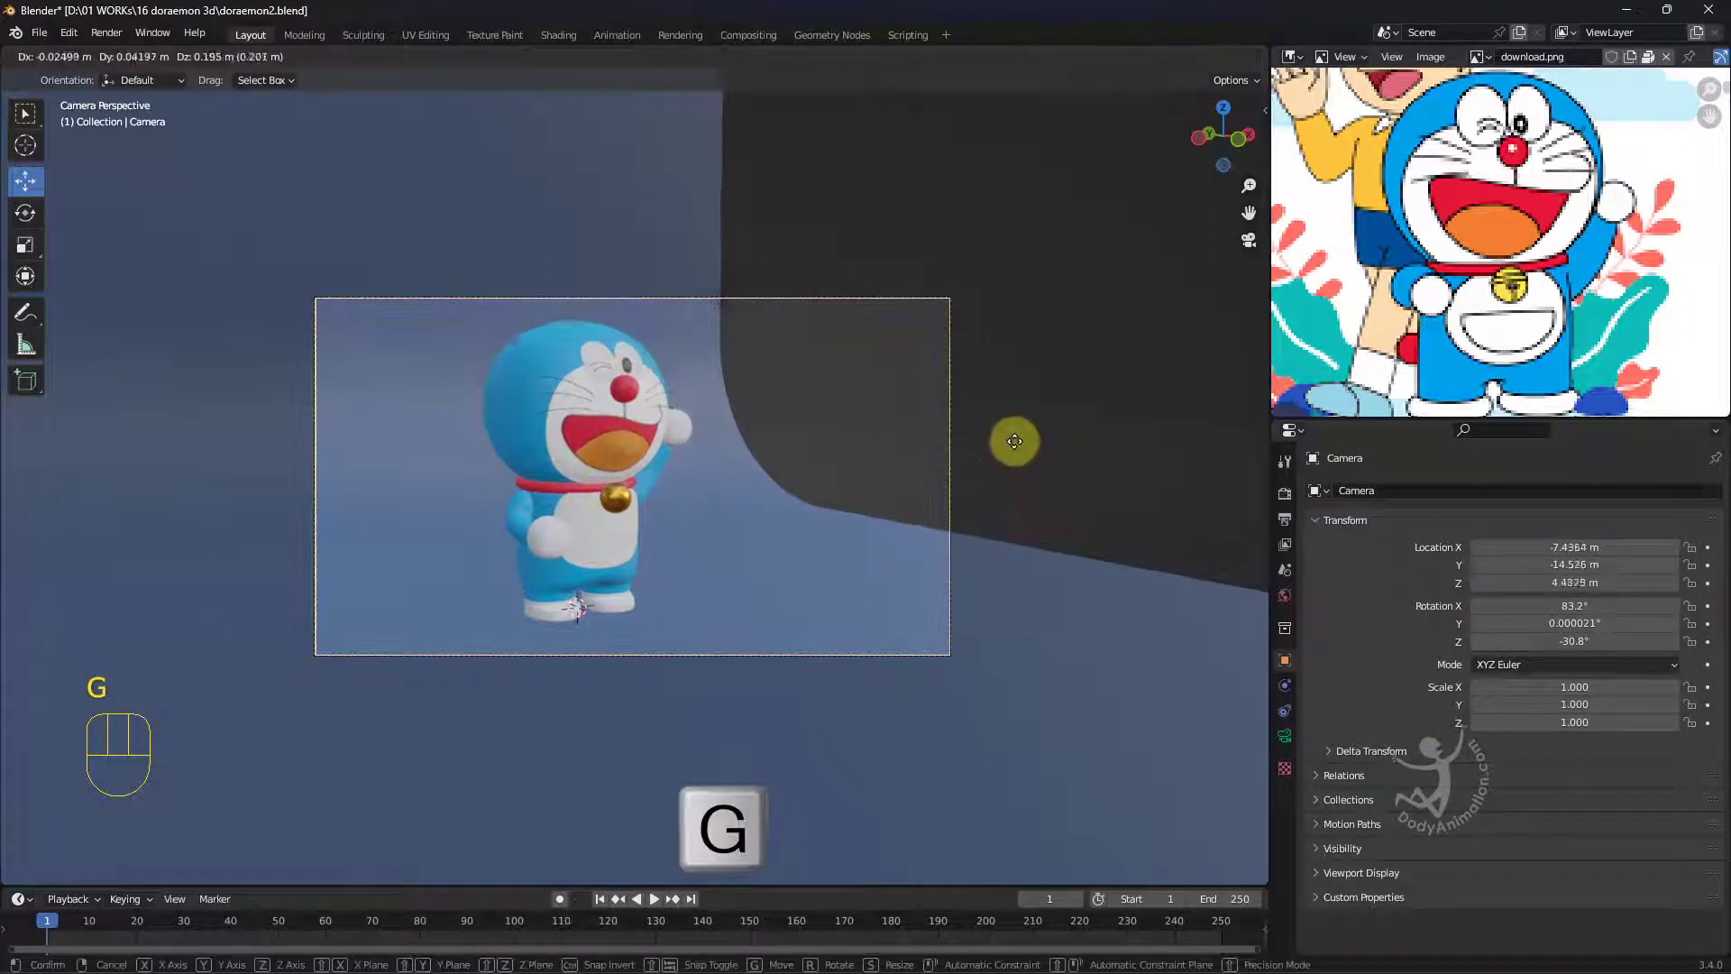
left_click(1100, 444)
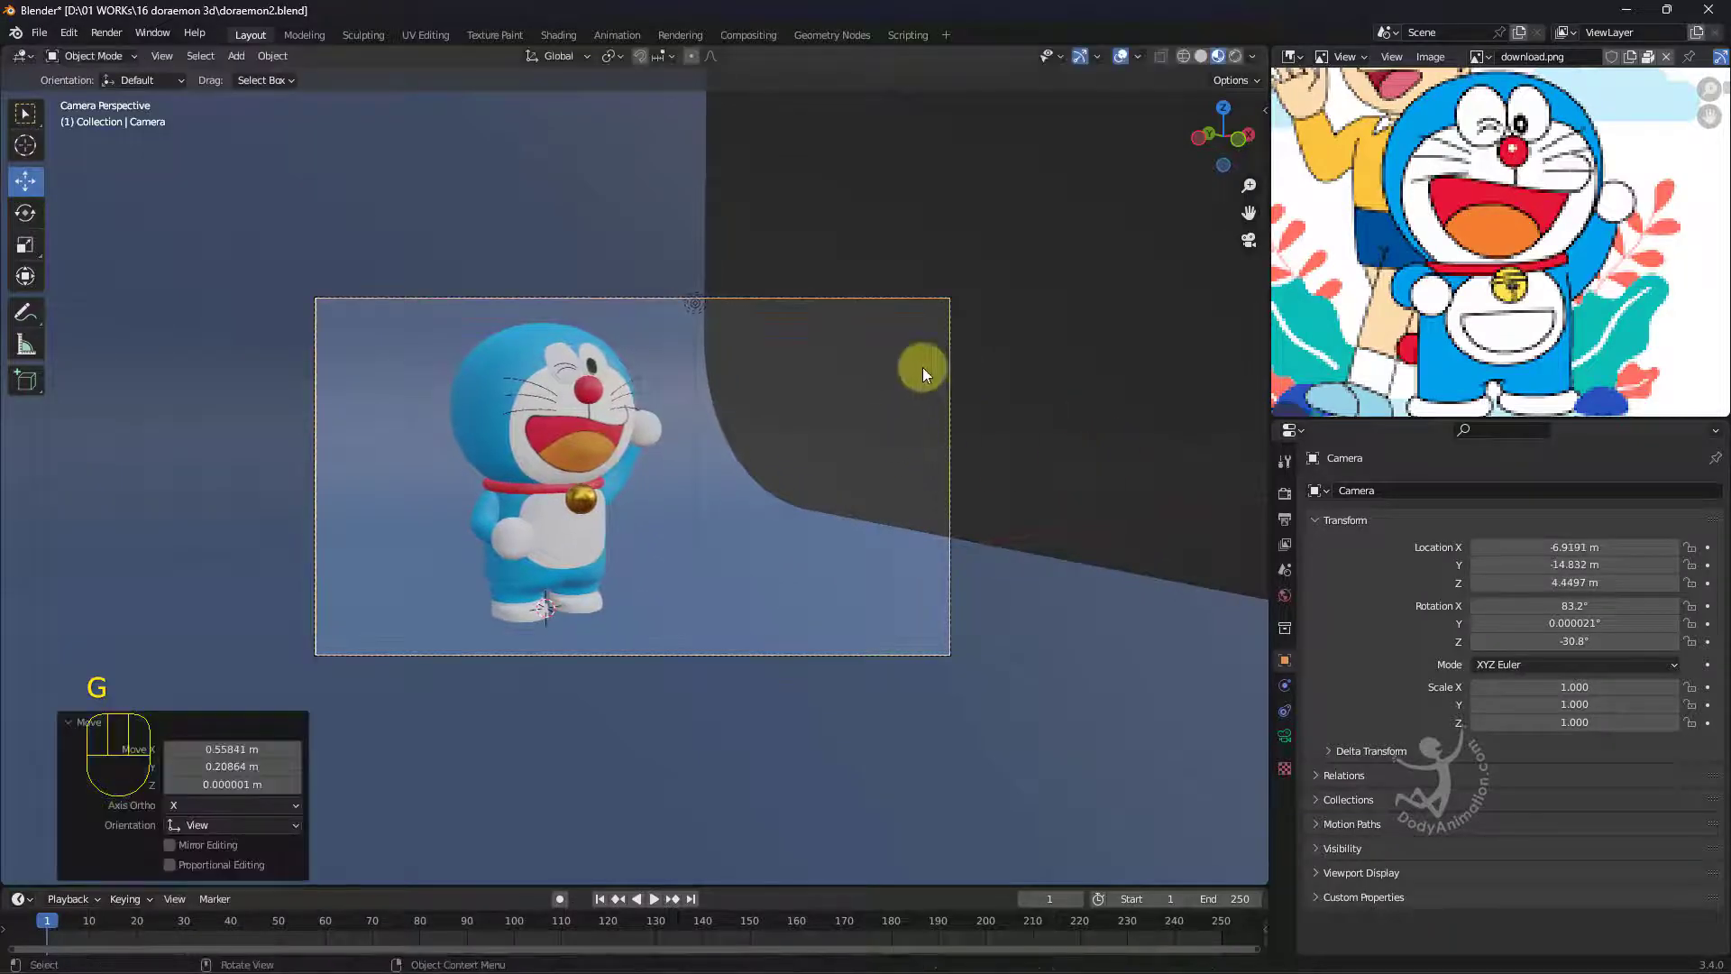
Lock the camera to the view, orbit it to a more frontal shot of Doraemon, and unlock it.
key("n")
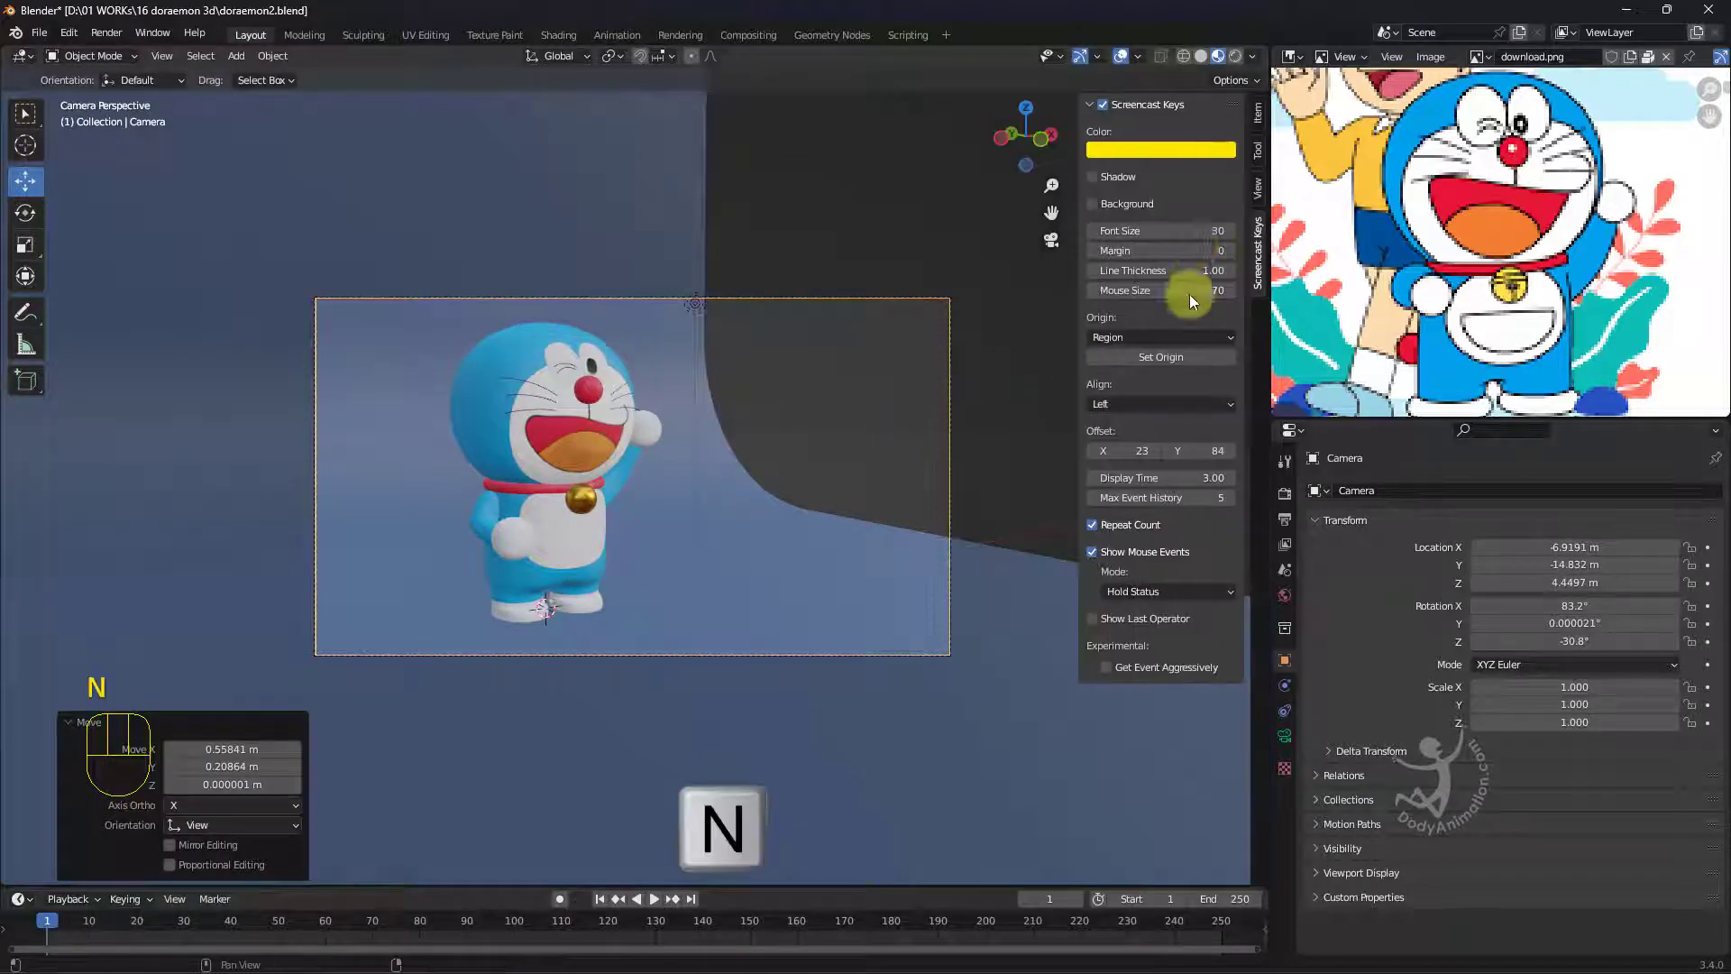
left_click(1258, 189)
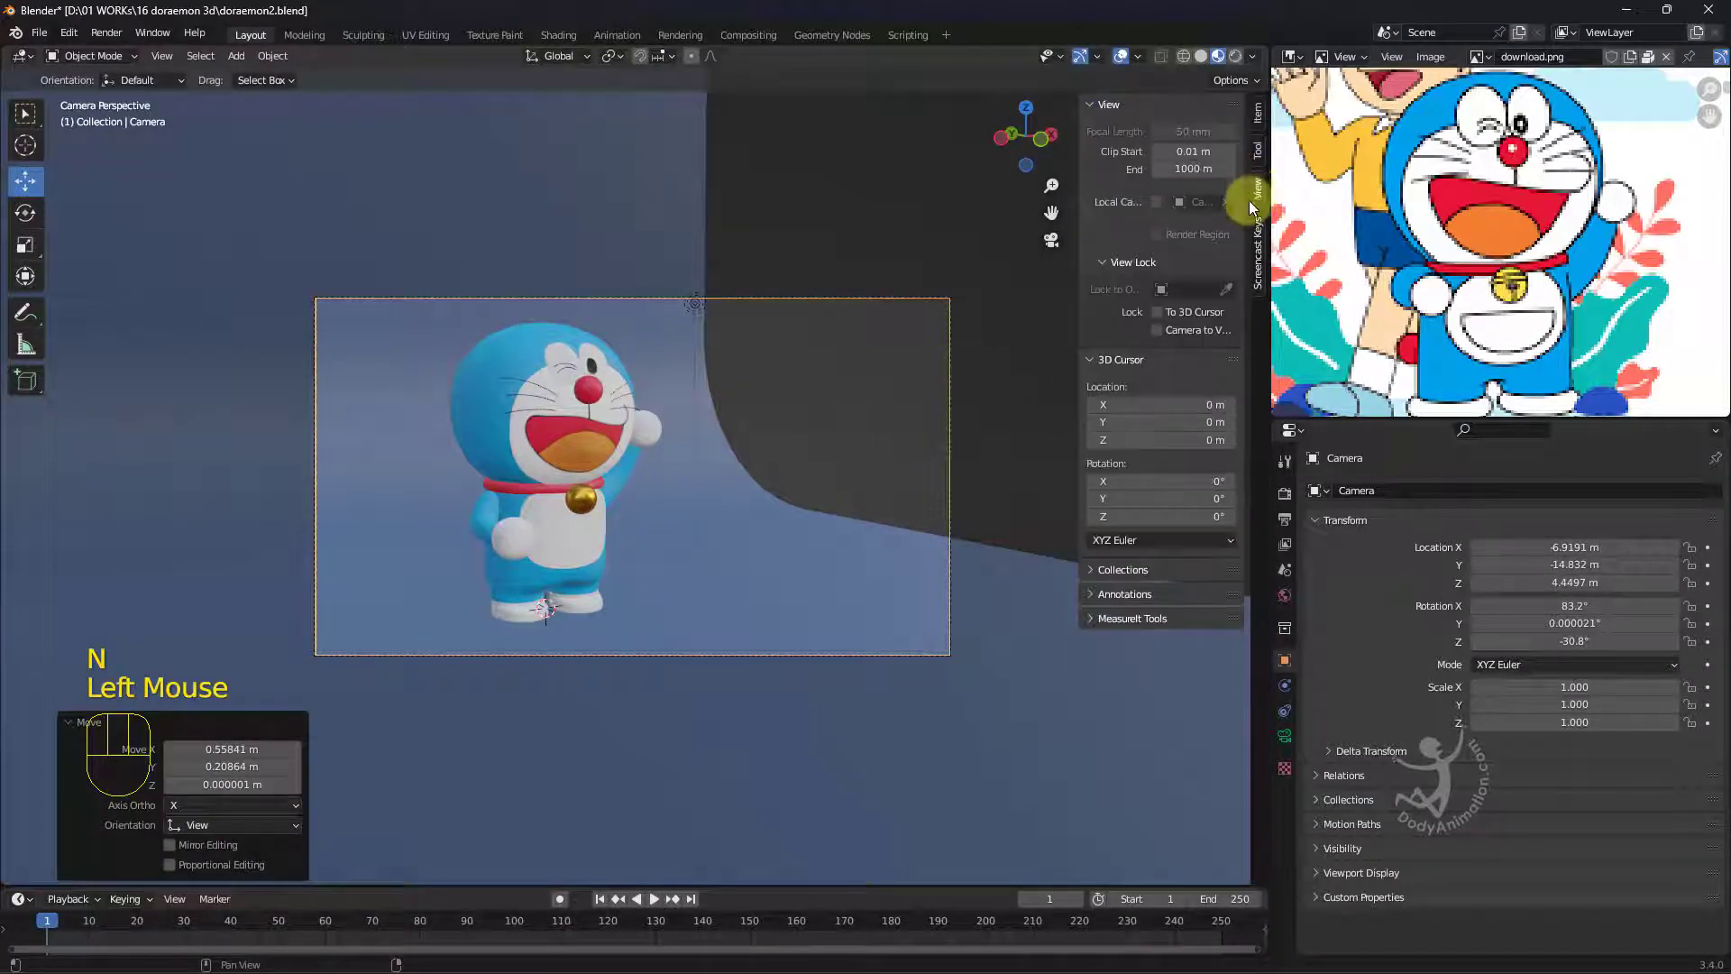
left_click_drag(1082, 321, 992, 324)
left_click(1116, 330)
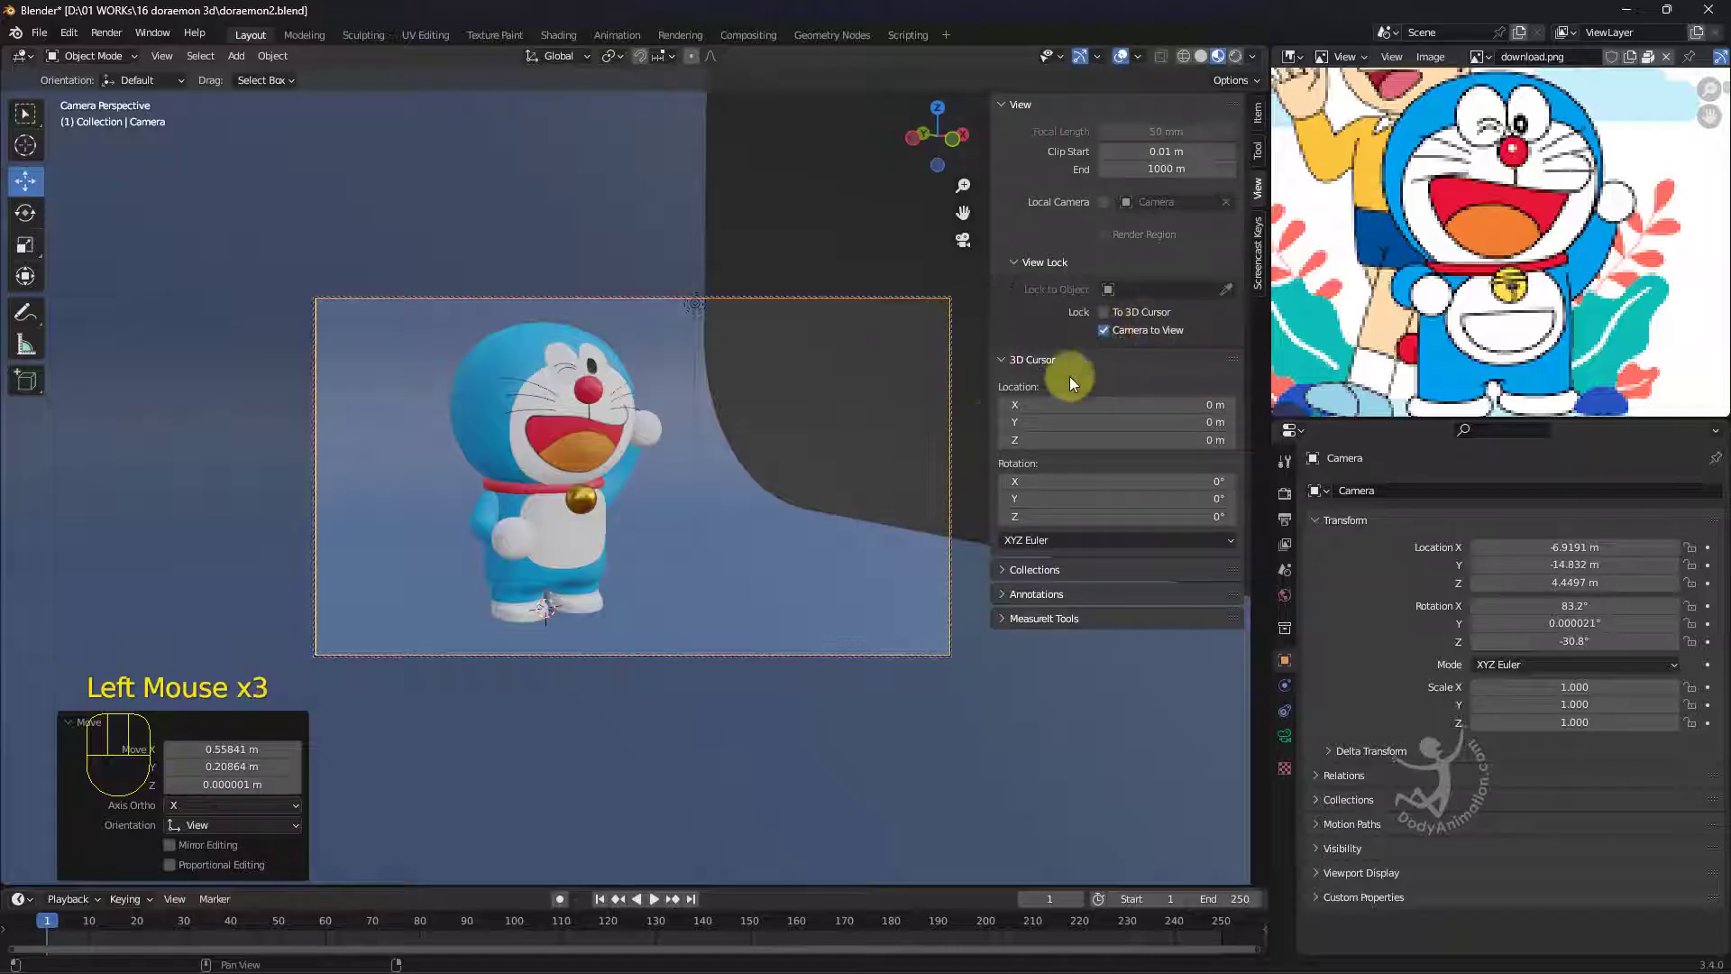
mouse_move(656, 451)
middle_mouse_down()
mouse_move(631, 437)
mouse_move(649, 451)
mouse_move(615, 448)
mouse_move(657, 456)
mouse_move(598, 457)
mouse_move(673, 457)
middle_mouse_up()
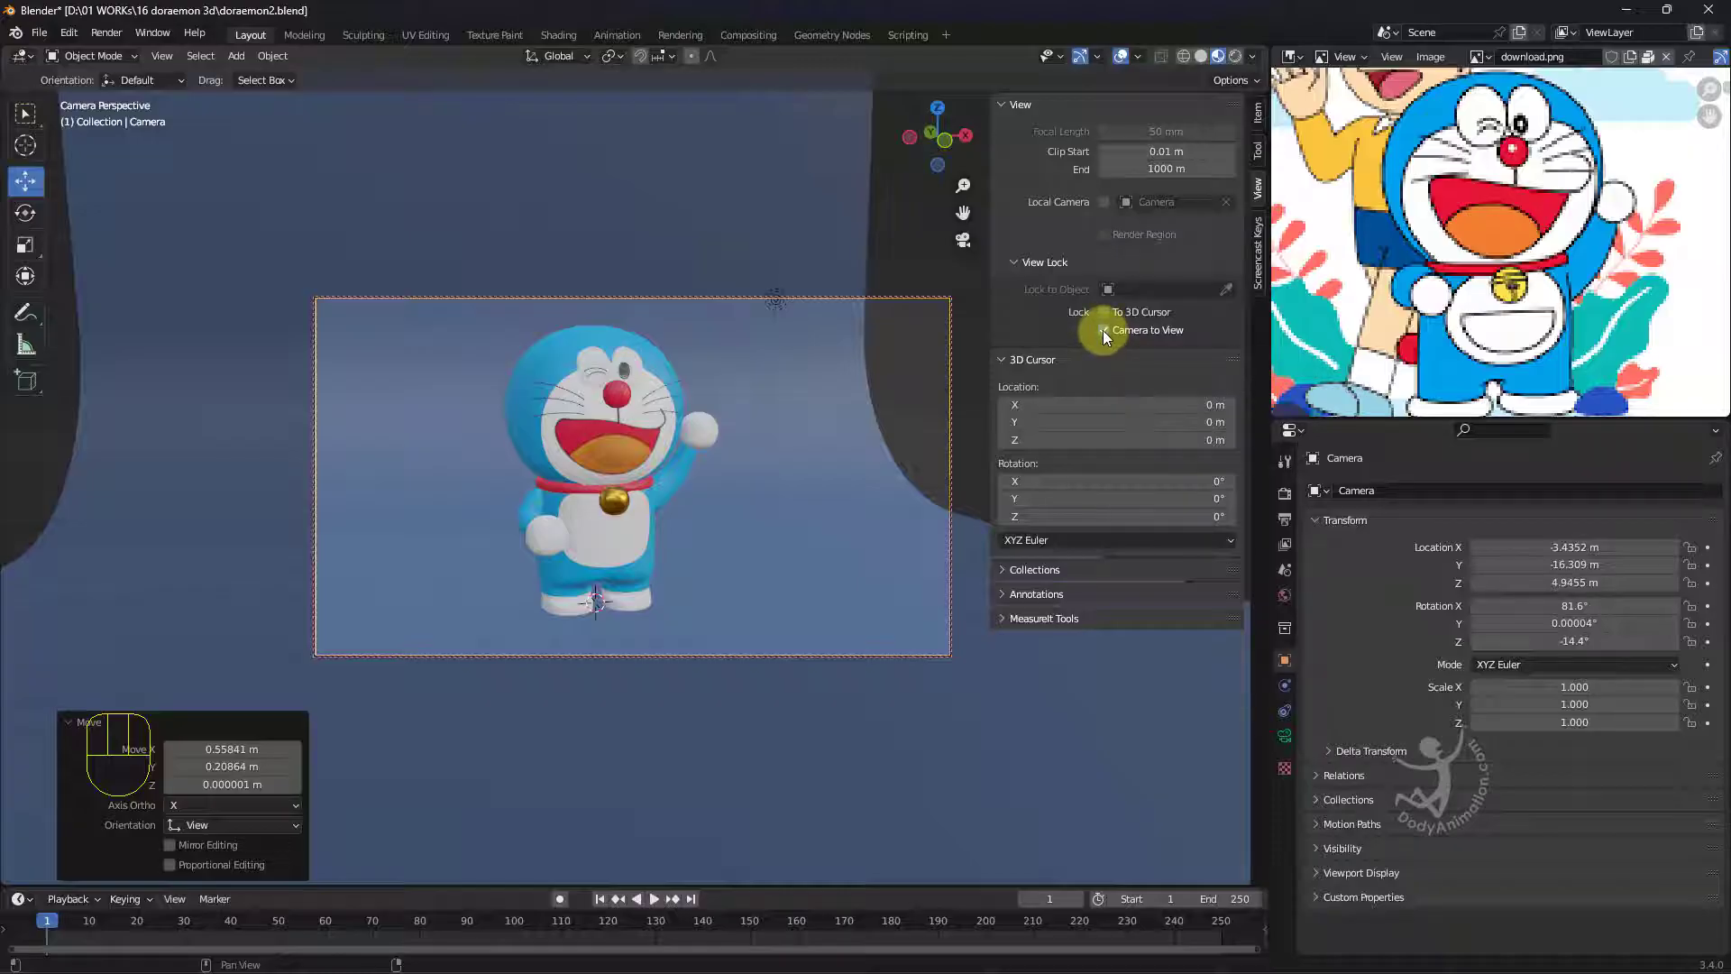
left_click(1102, 330)
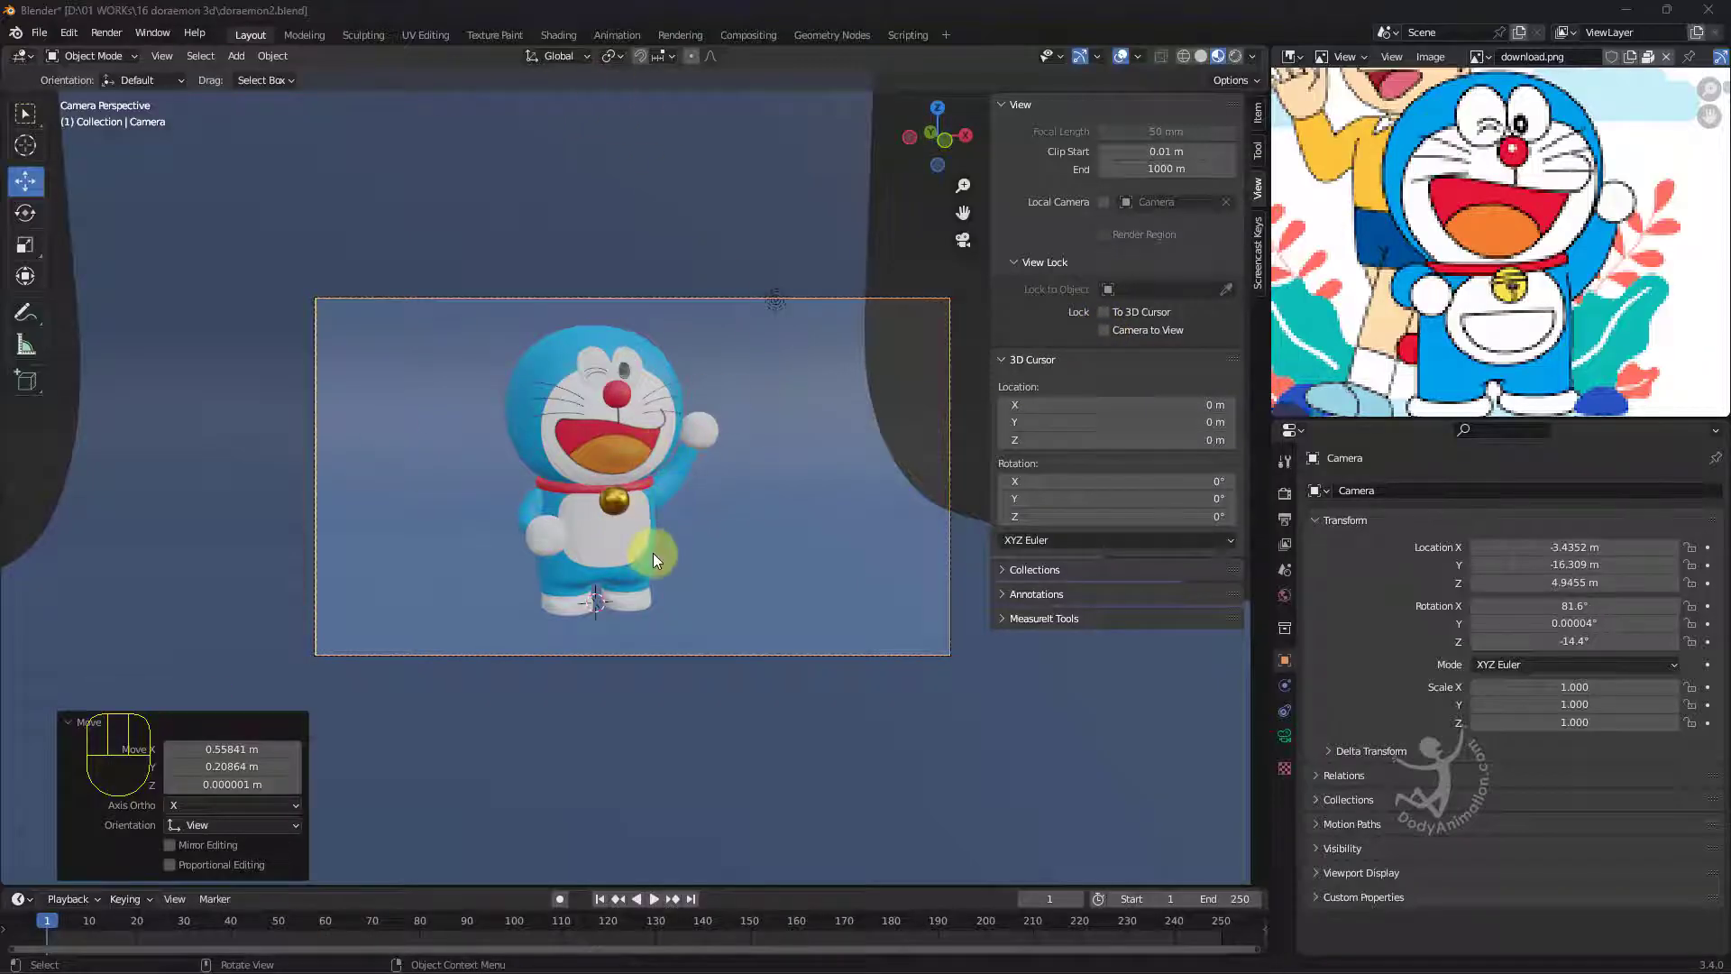
Make the render format square by setting the horizontal resolution to 1080 px.
middle_click_drag(653, 553, 665, 541, "shift")
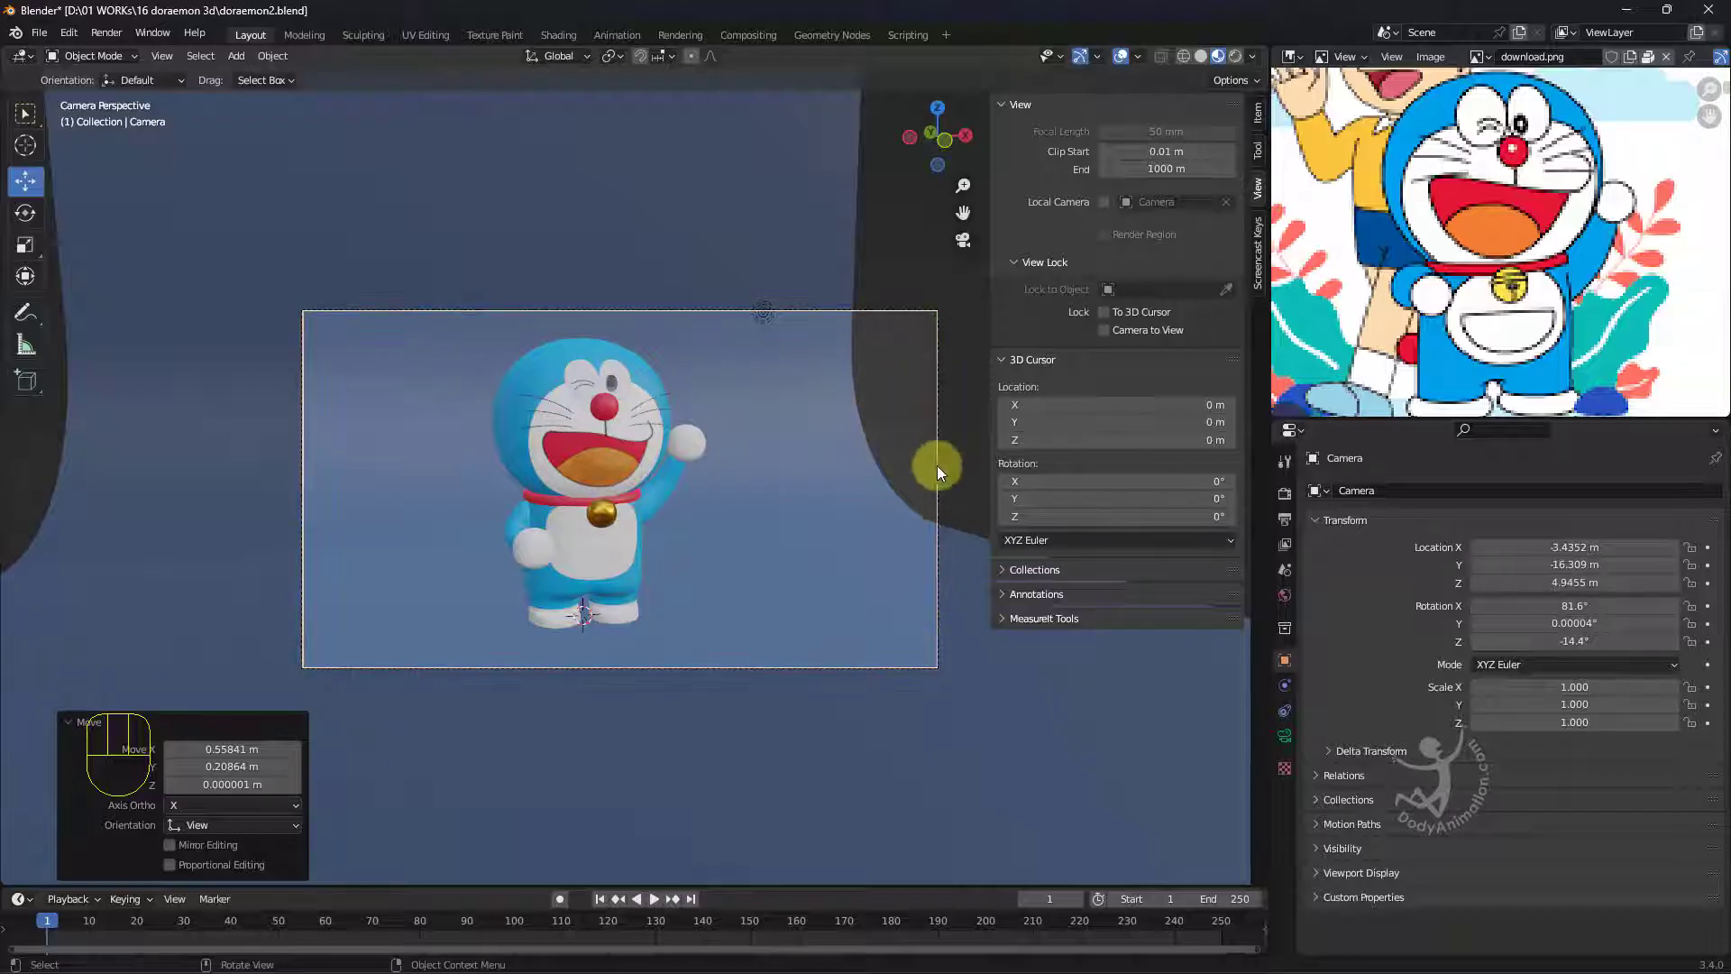
left_click(1285, 518)
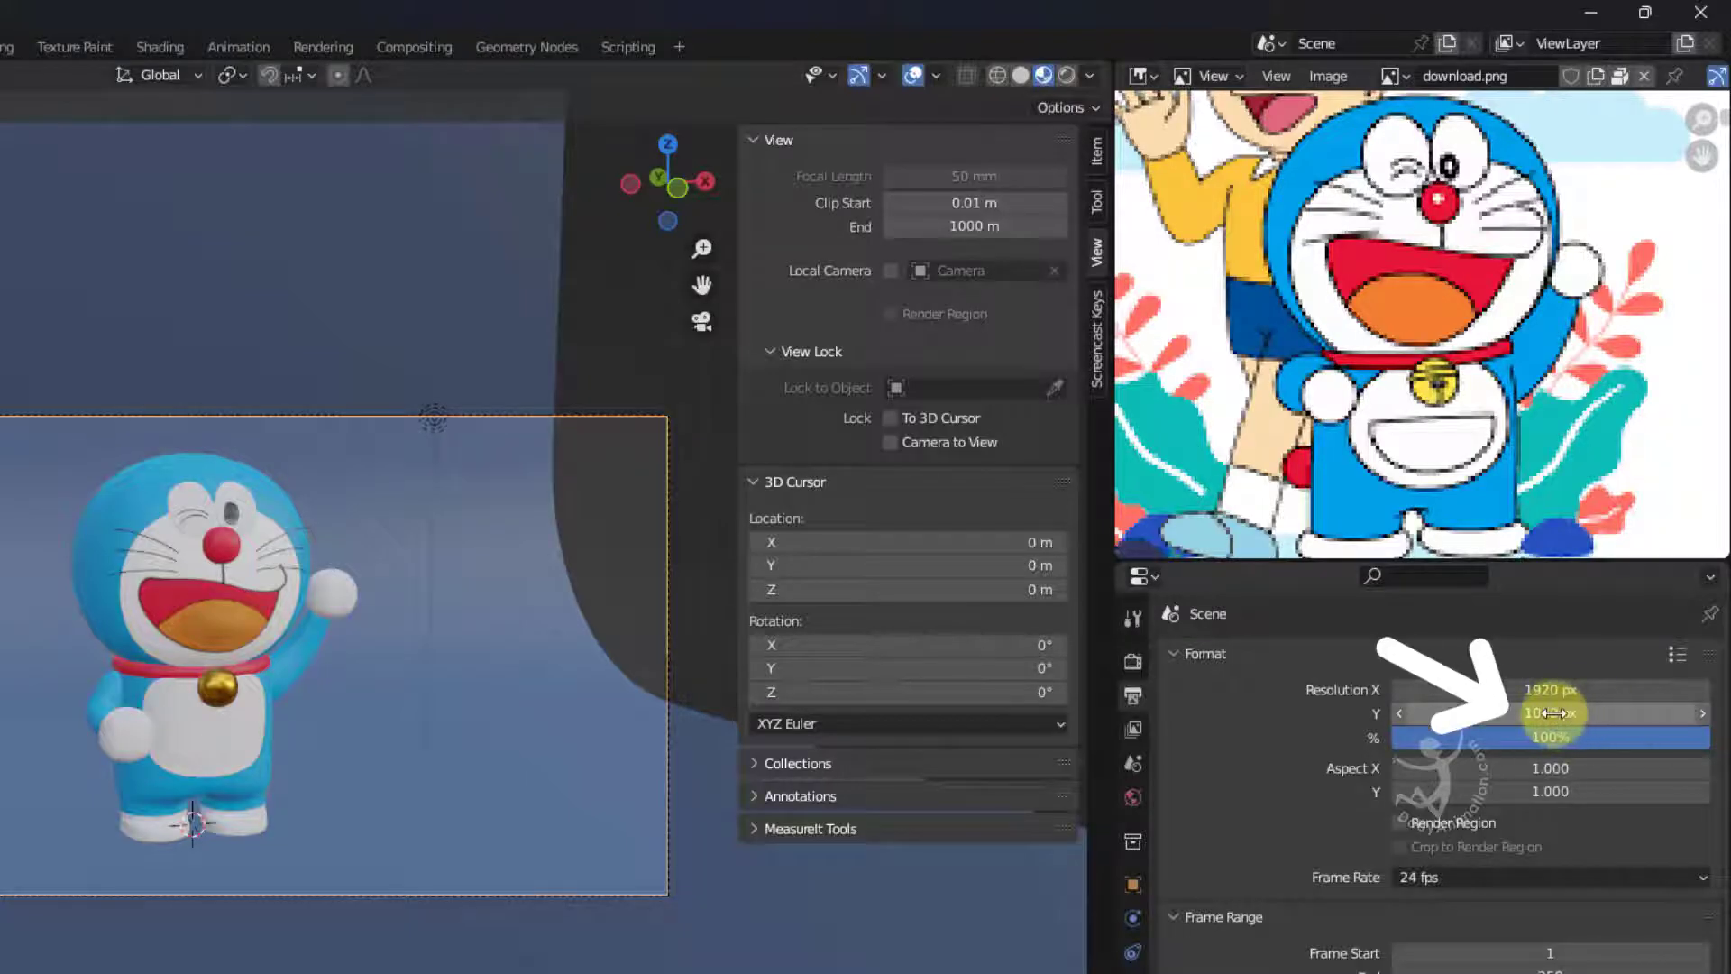
key("ctrl+c")
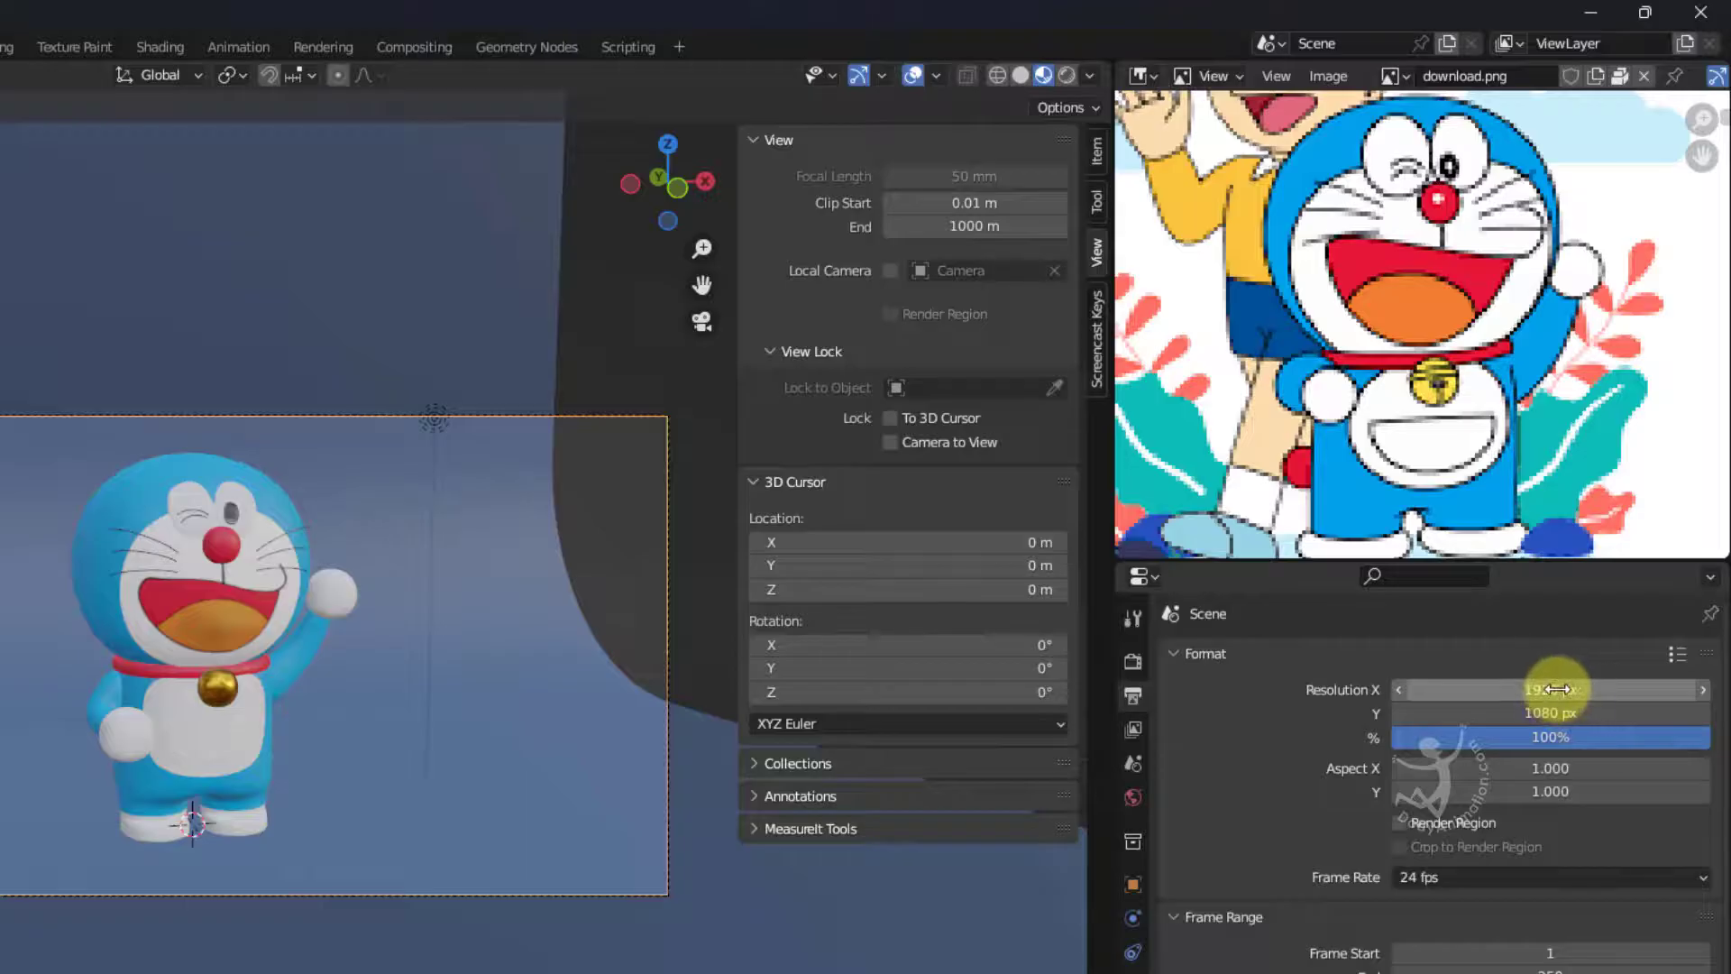
key("ctrl+v")
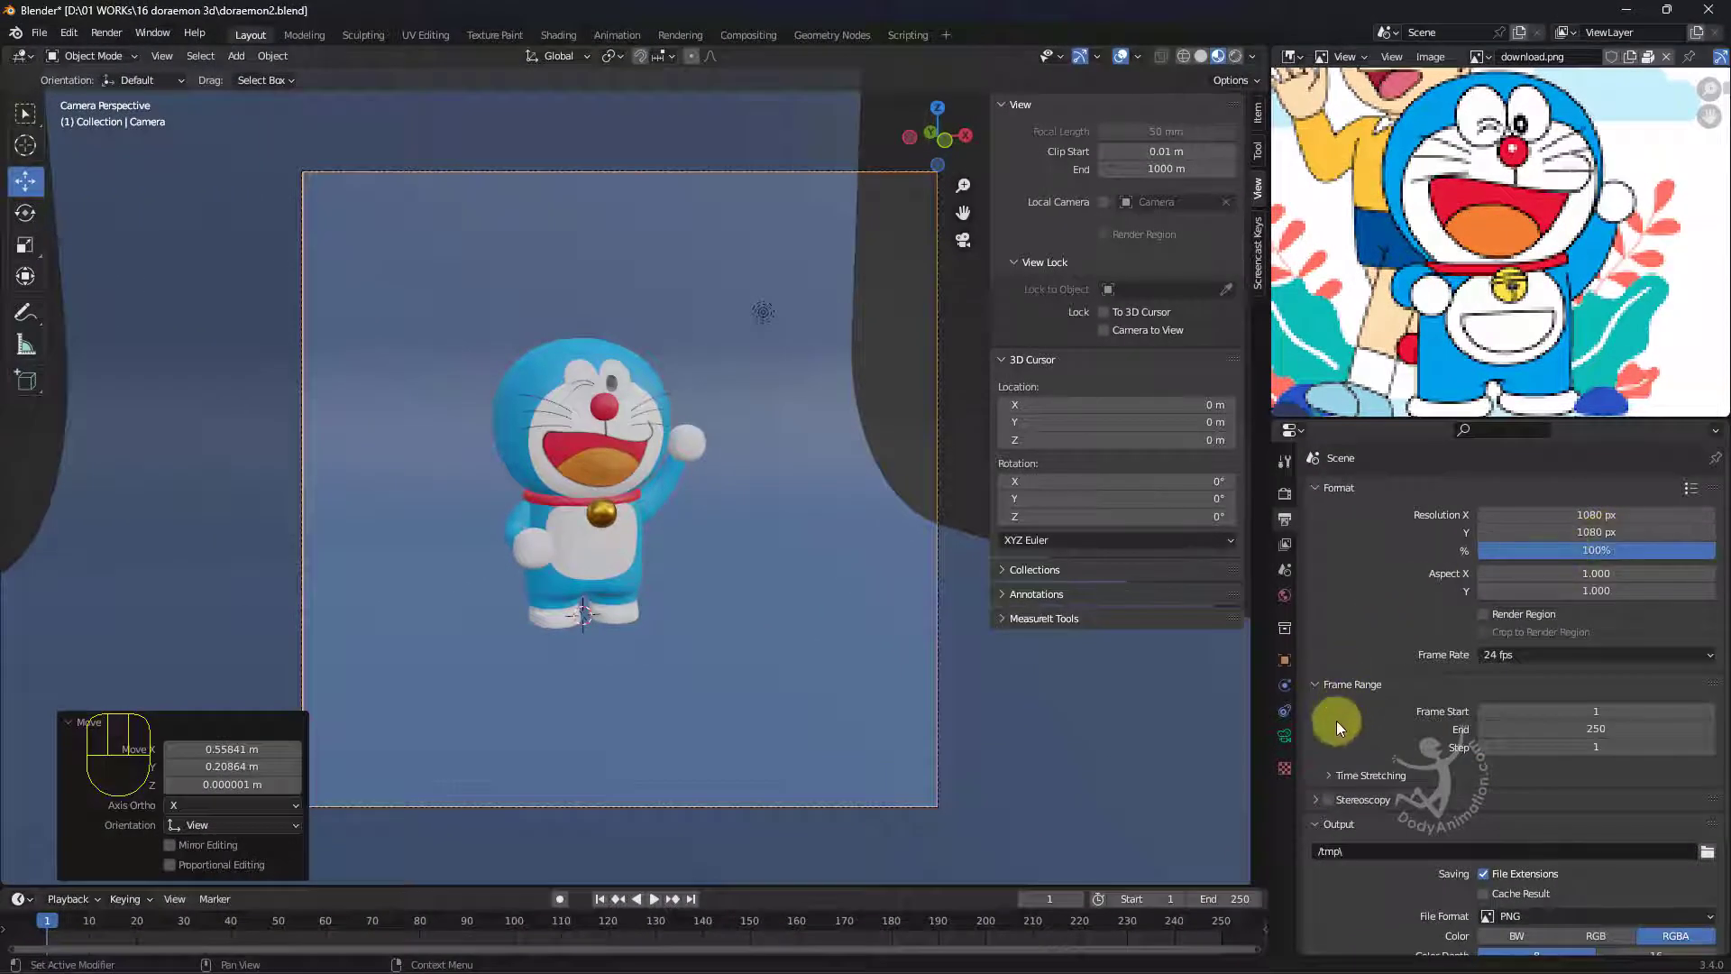
Set the camera's focal length to 85 mm.
left_click(1284, 735)
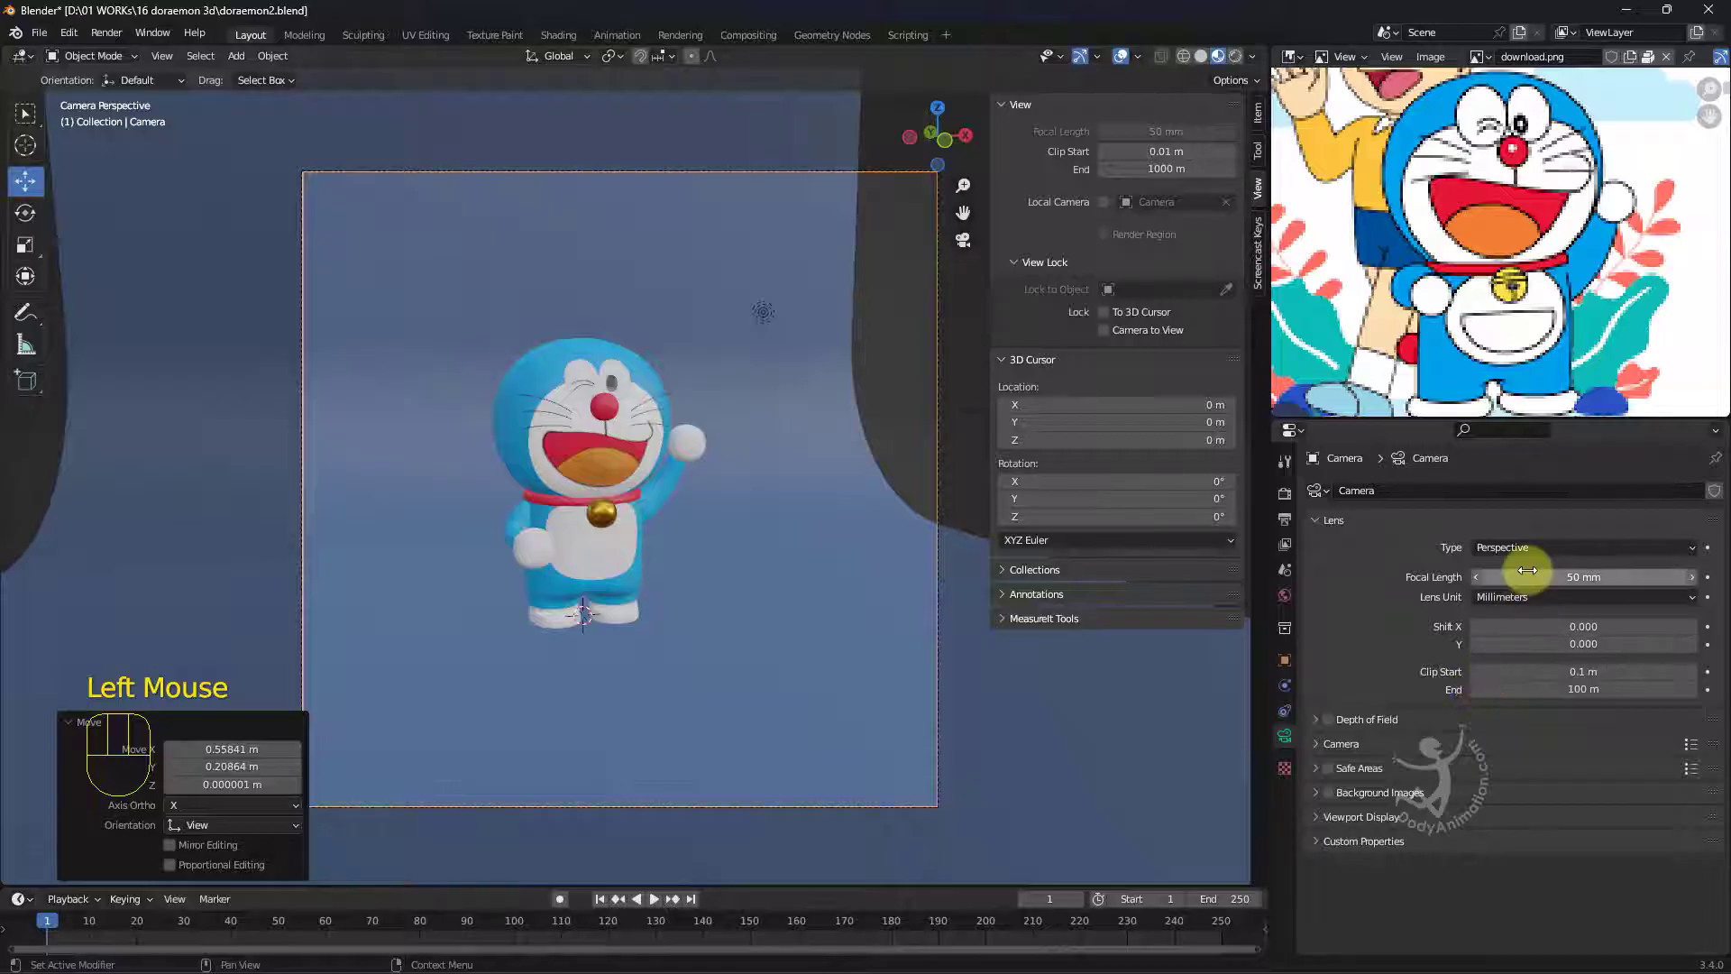
left_click(1583, 577)
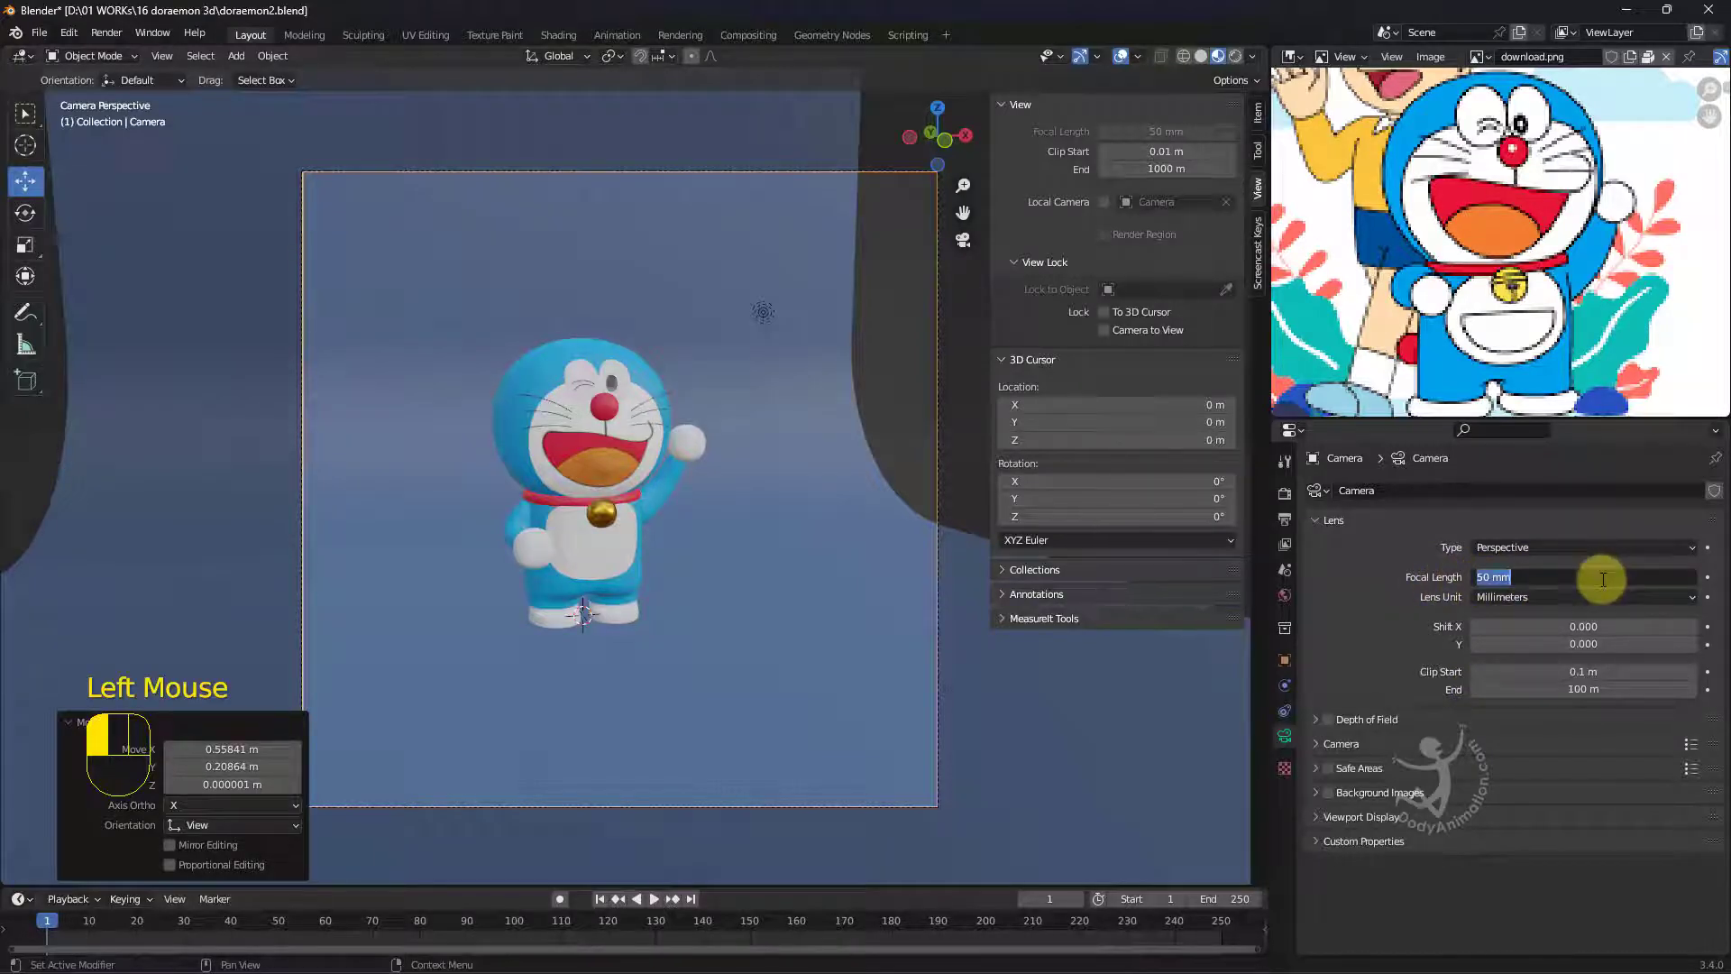
type("85")
key("Return")
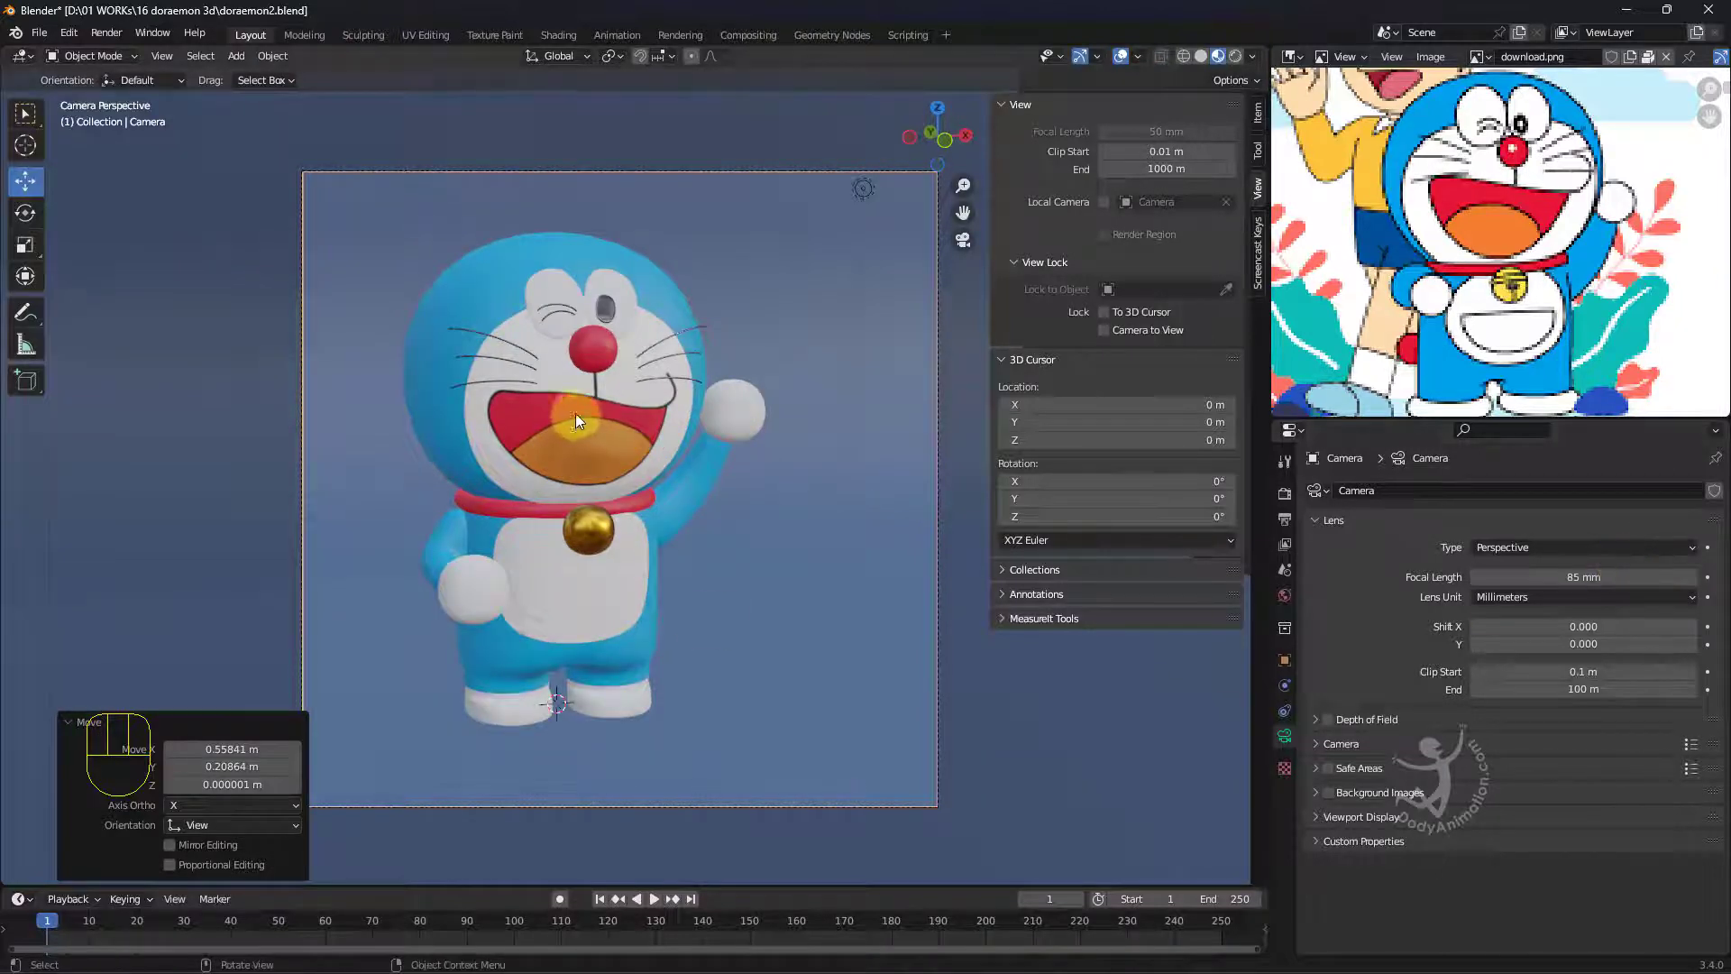
scroll(576, 419, "down", 2)
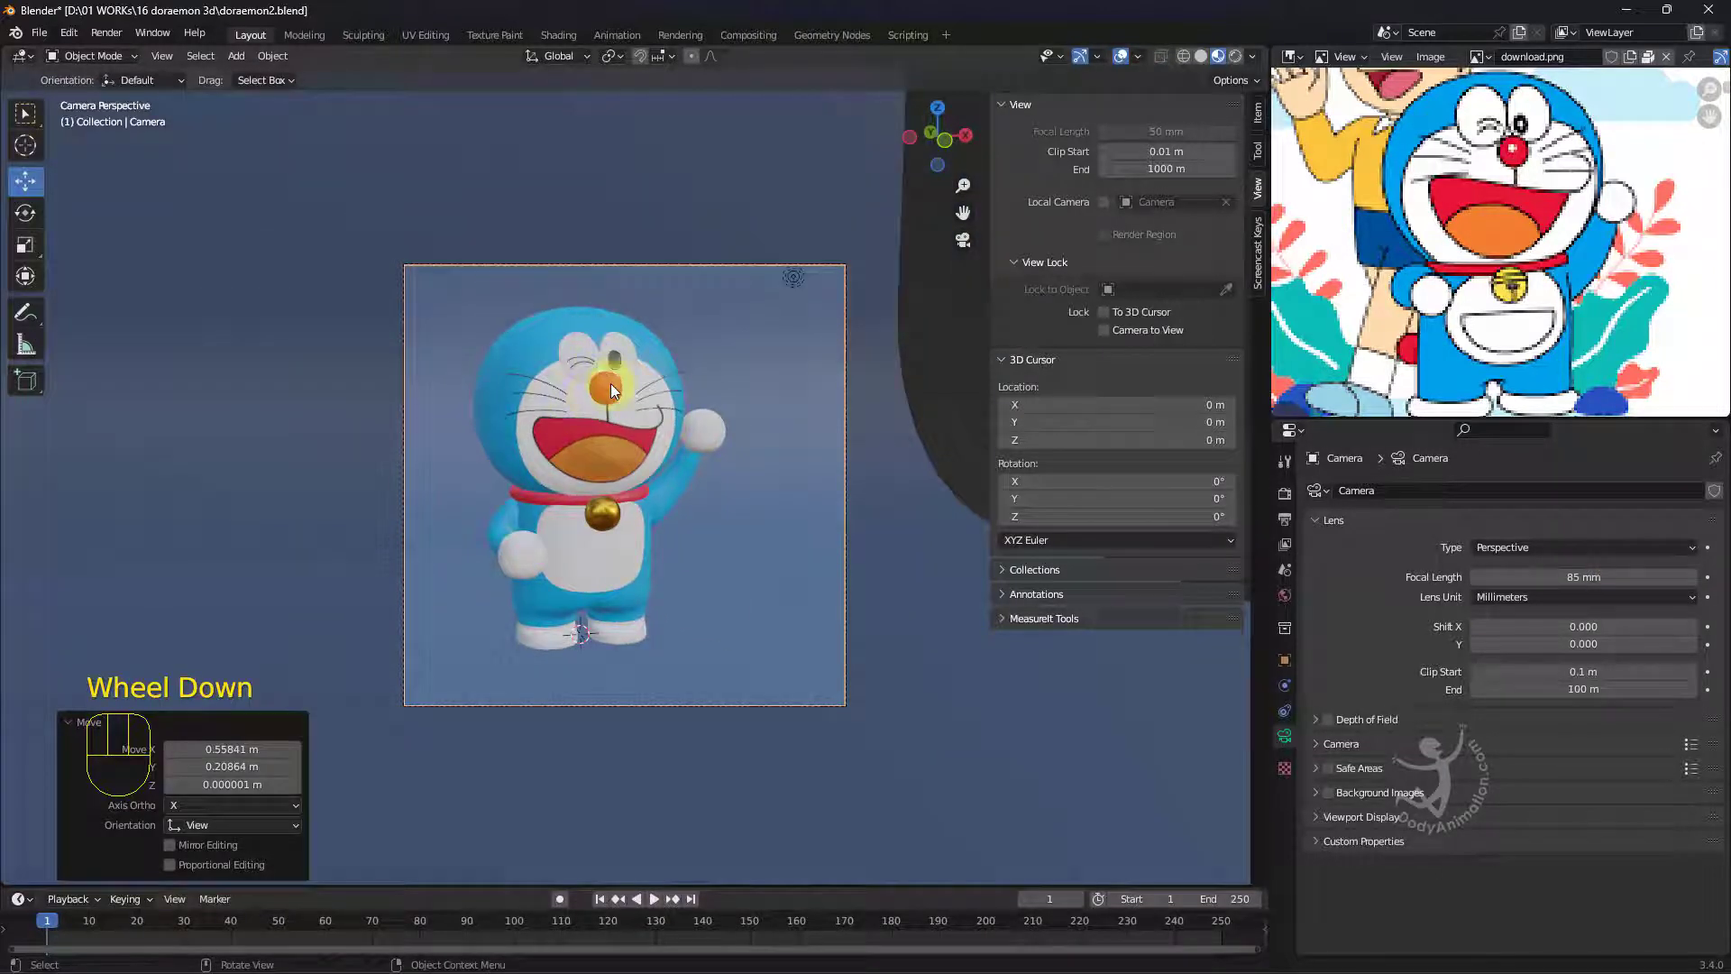
scroll(654, 370, "up", 2)
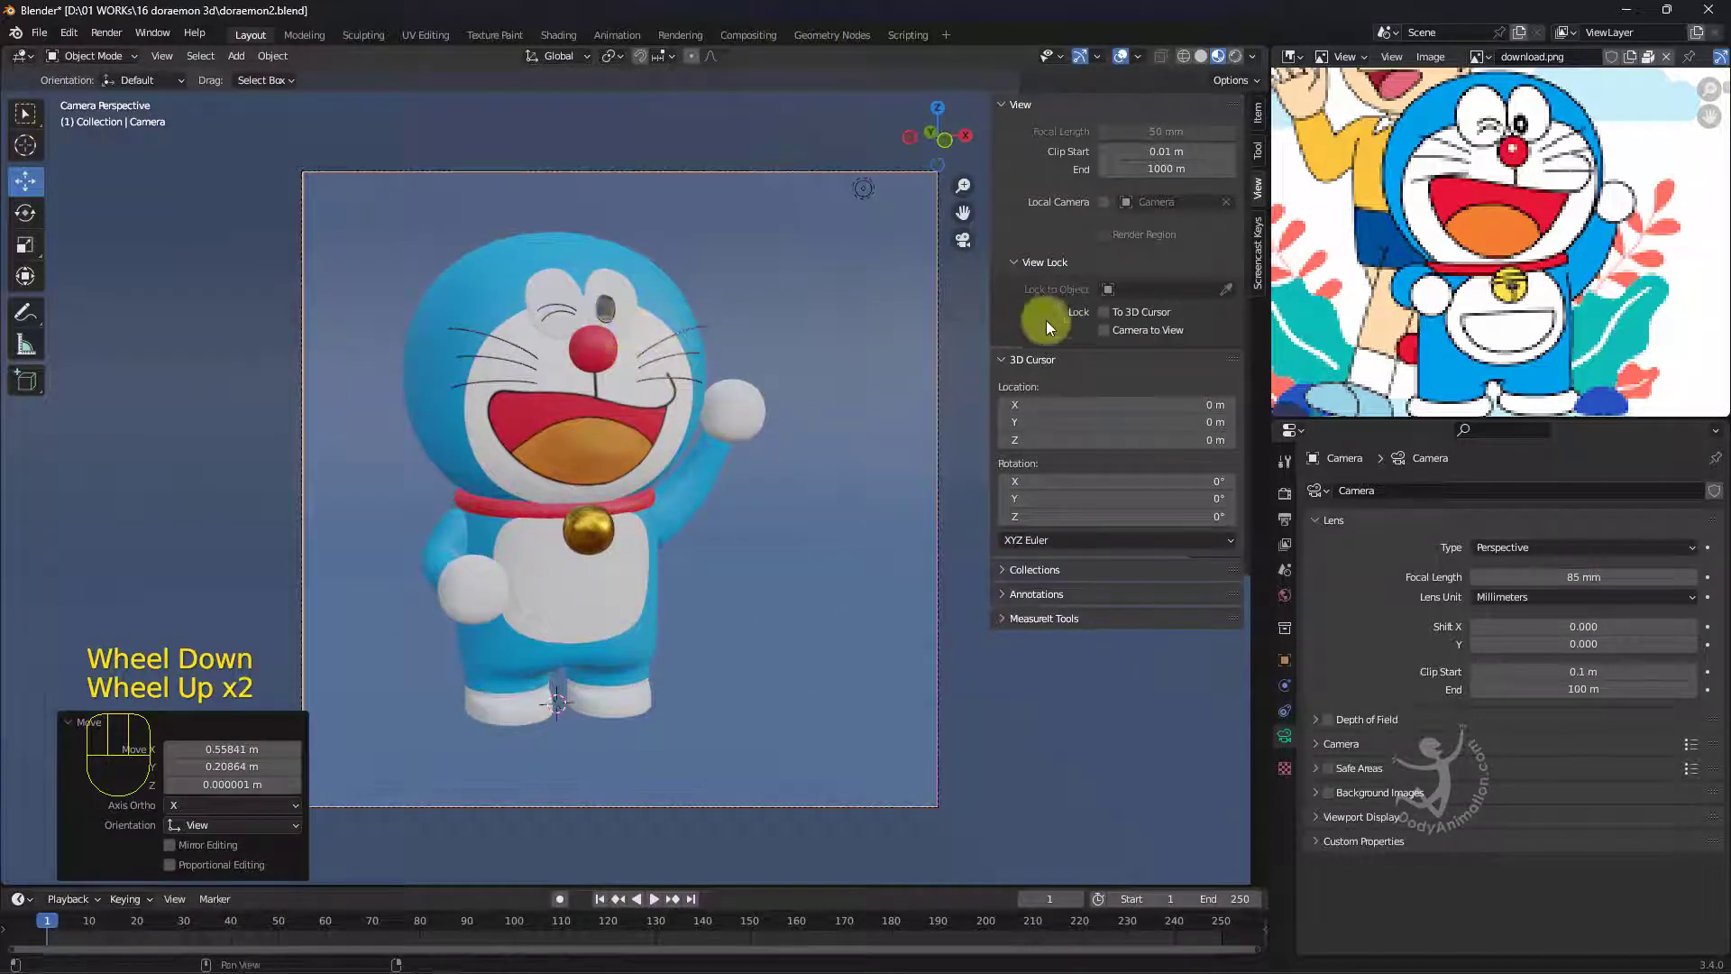
Centre Doraemon in the square frame with the camera locked to the view, then unlock and deselect the camera.
left_click(1105, 330)
middle_click_drag(725, 451, 777, 463, "shift")
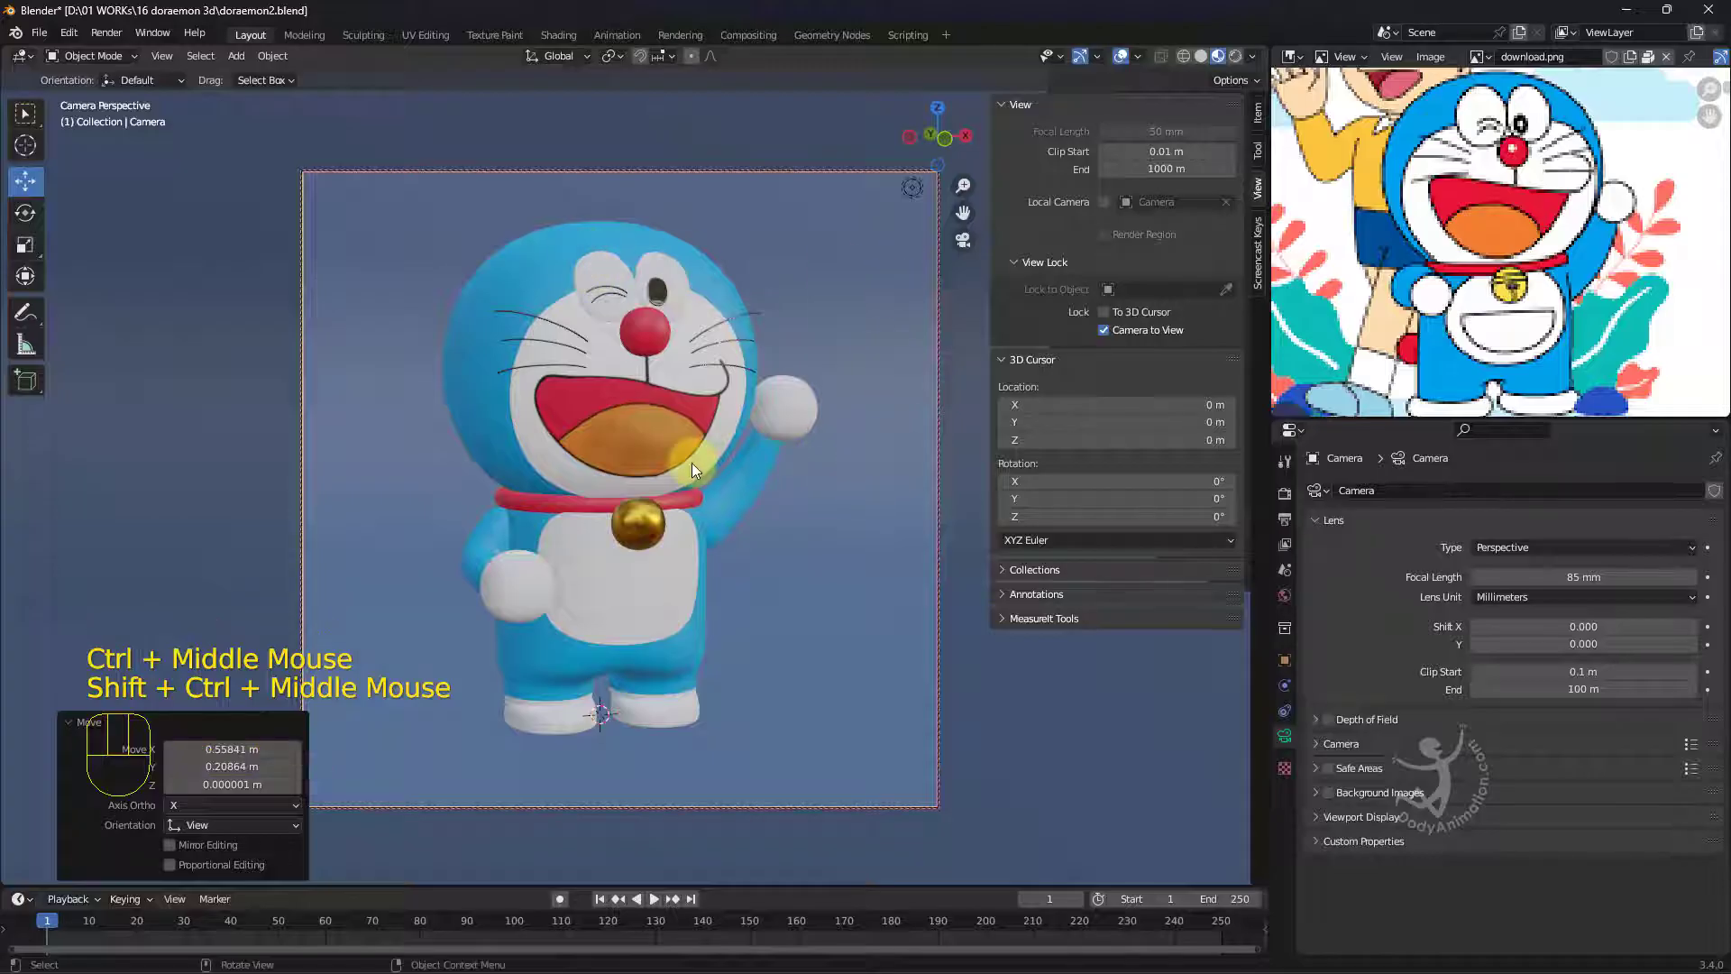
left_click(1103, 330)
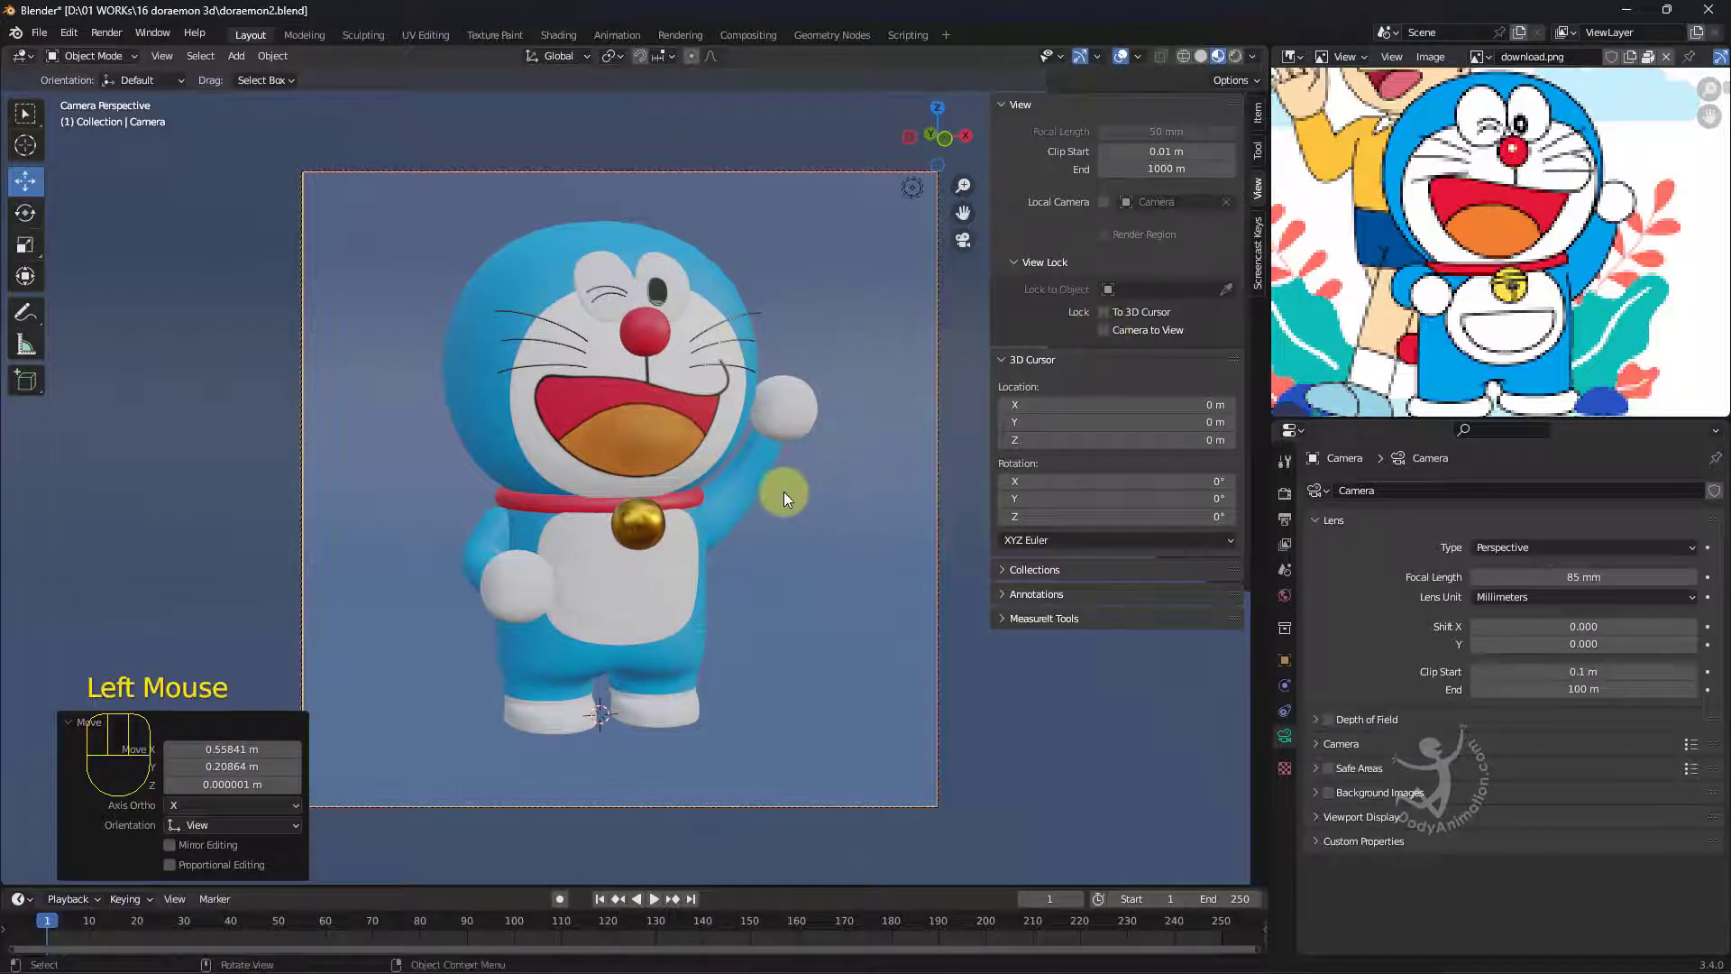
scroll(783, 495, "down", 2)
scroll(784, 503, "up", 1)
key("n")
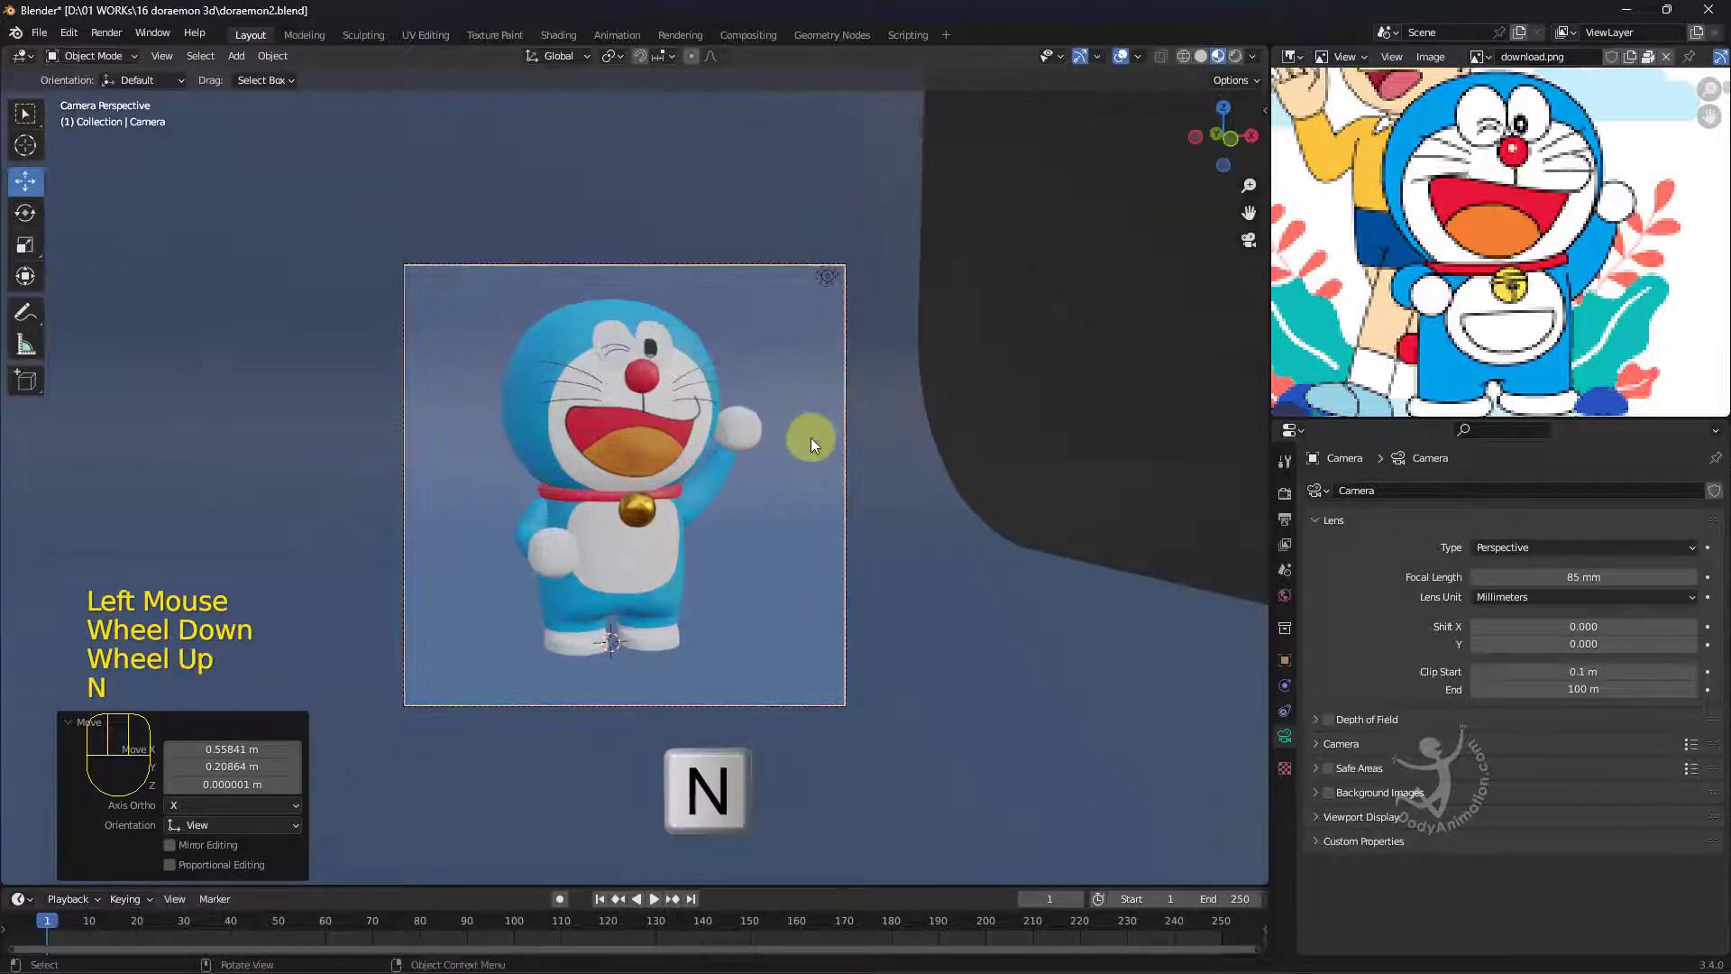
left_click(1026, 355)
scroll(950, 303, "up", 1)
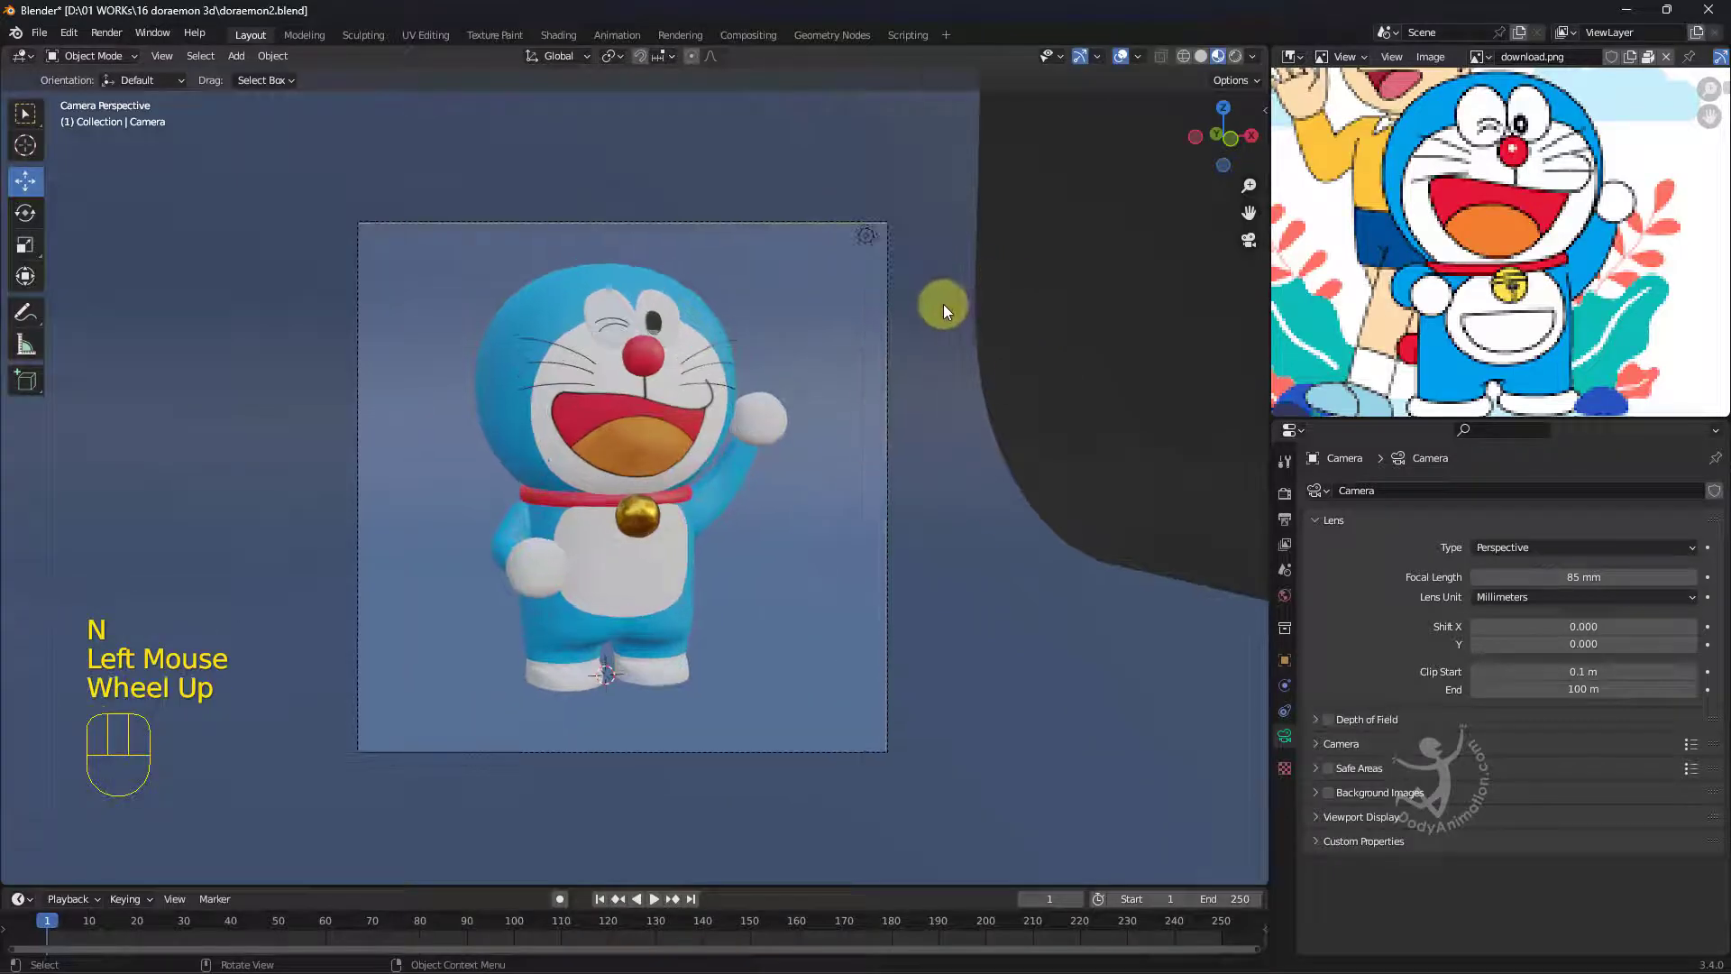
Switch the viewport to rendered shading and move the point light forward, above Doraemon on the raised-hand side.
left_click(1233, 57)
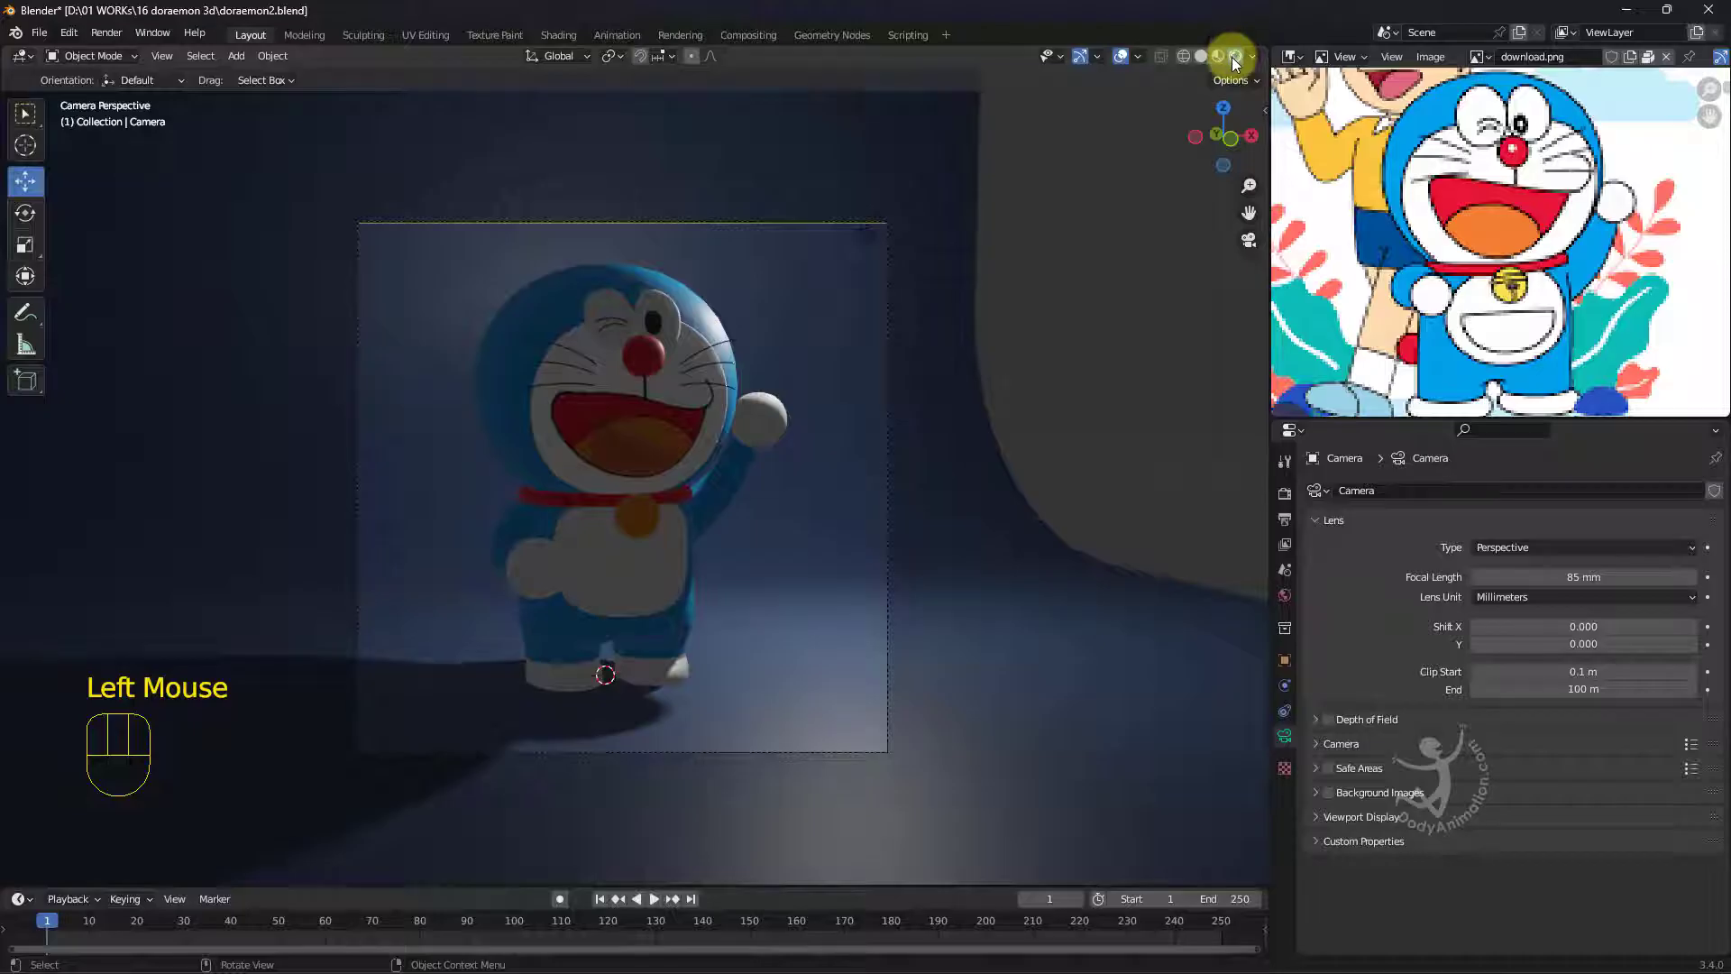
double_click(868, 240)
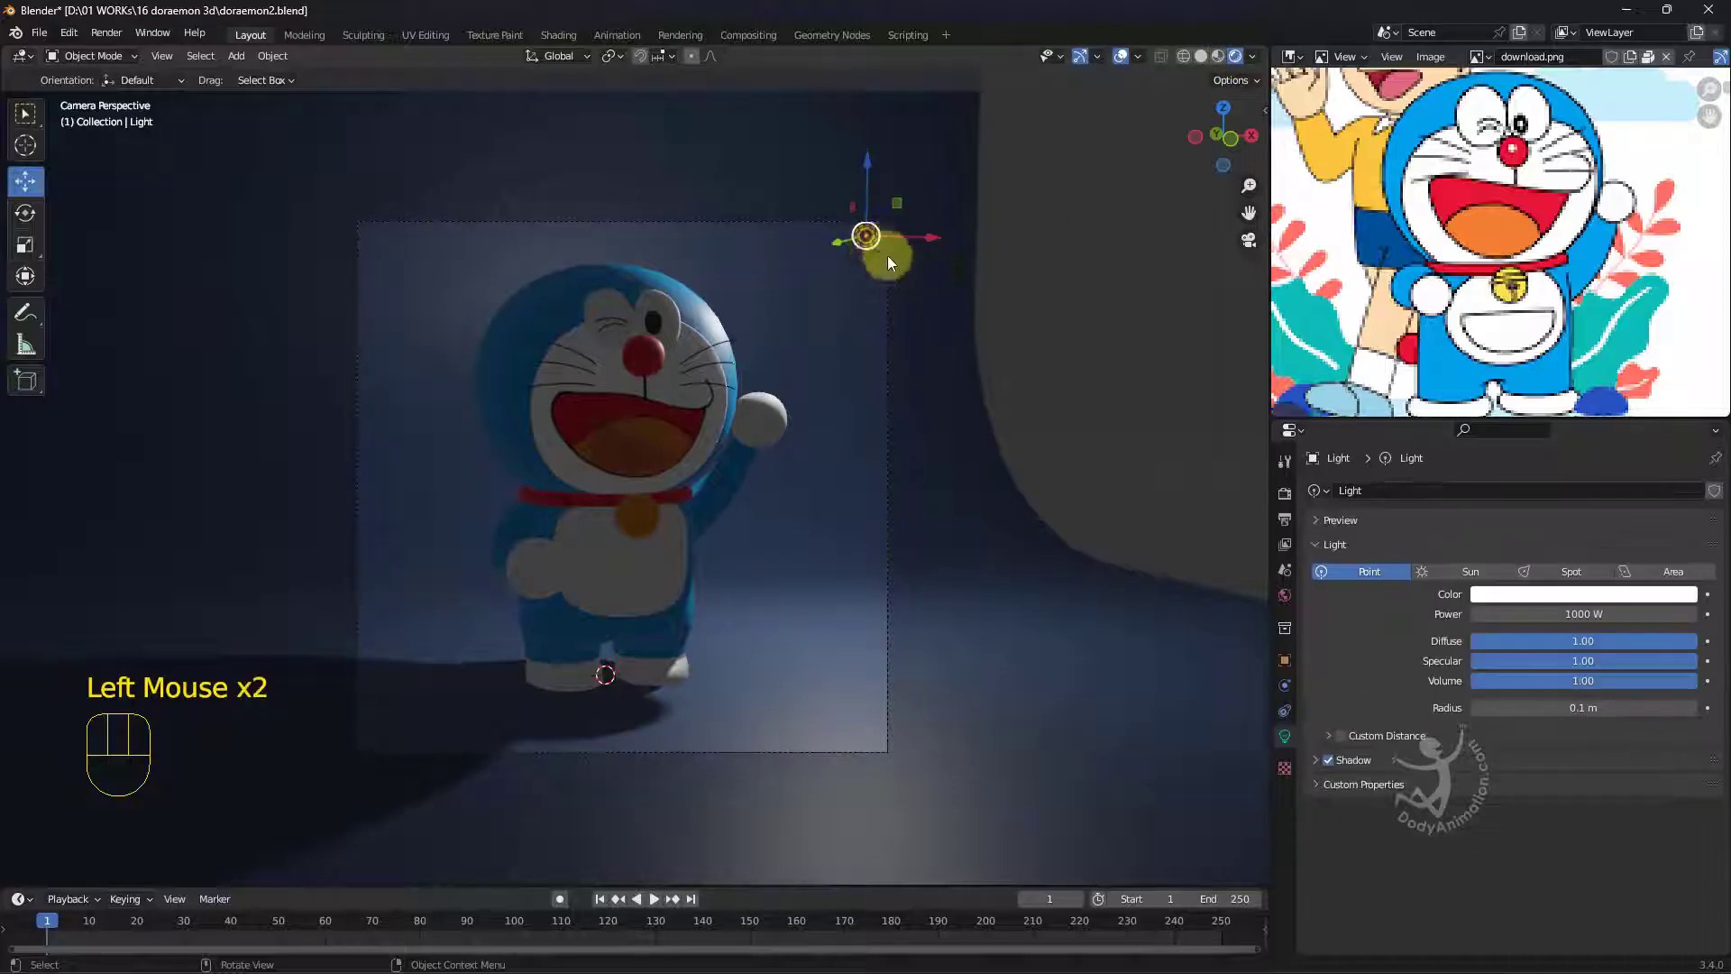
key("g")
scroll(893, 264, "down", 1)
scroll(893, 265, "down", 1)
middle_click_drag(894, 271, 856, 348)
scroll(917, 365, "down", 1)
left_click_drag(850, 343, 723, 302)
middle_click_drag(775, 345, 806, 347)
left_click_drag(804, 344, 823, 348)
middle_click_drag(824, 348, 901, 342)
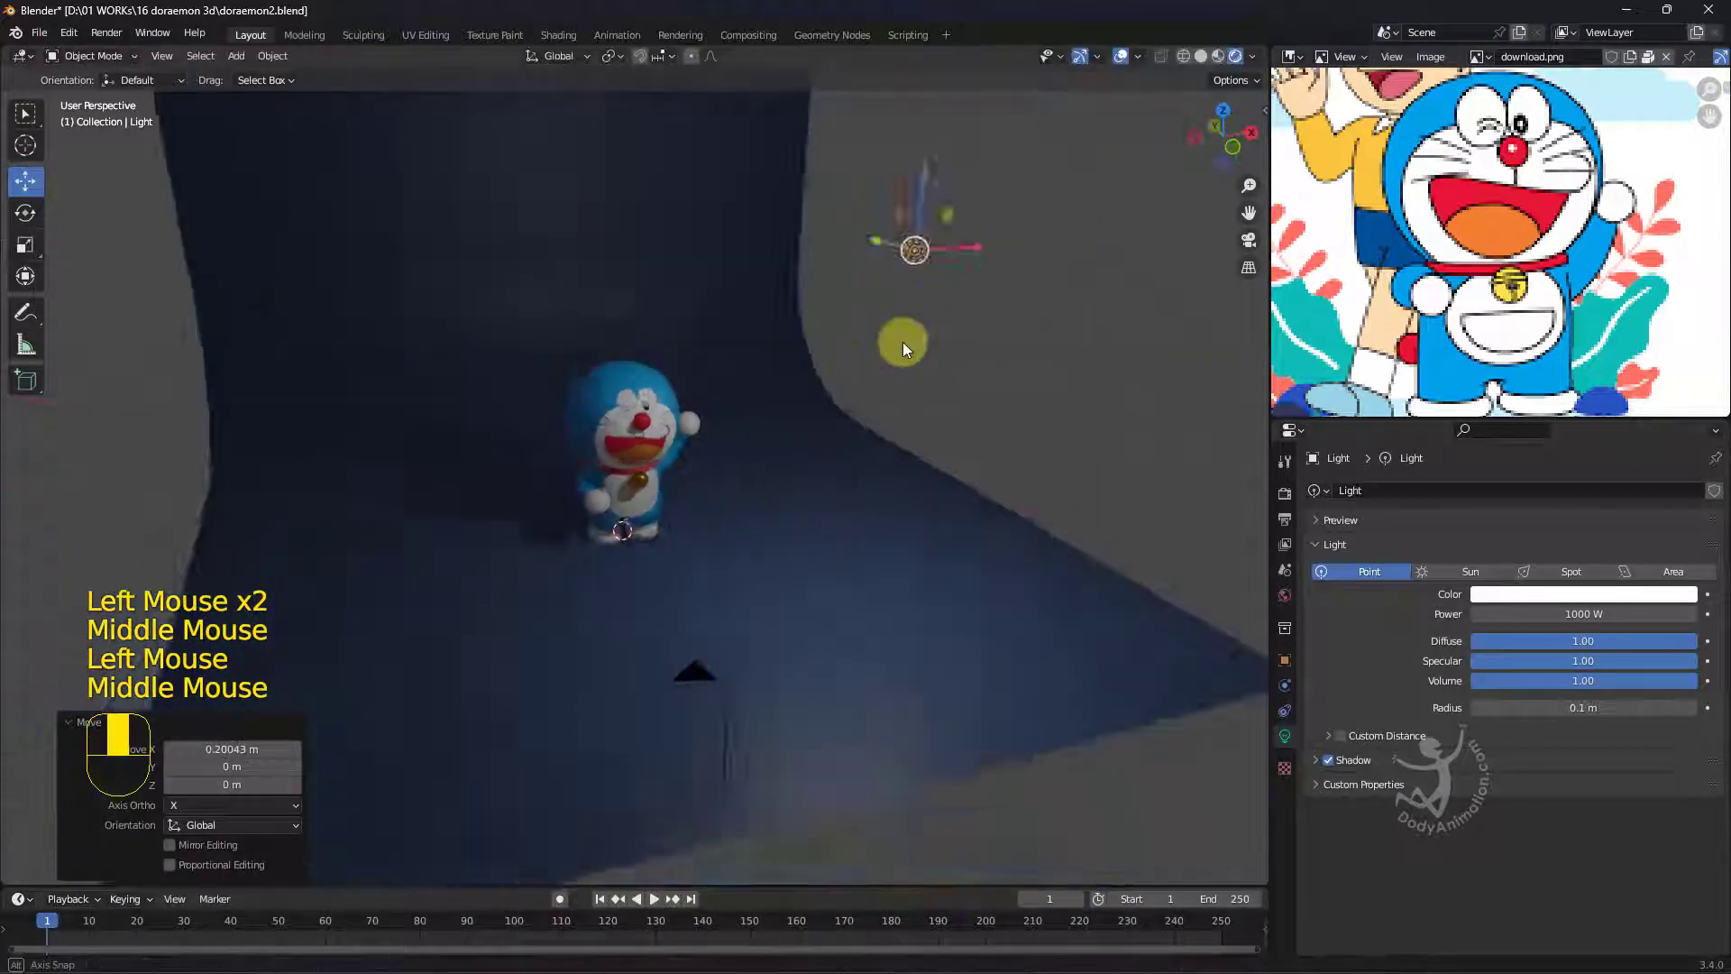
Save the project file doraemon2.blend.
scroll(617, 328, "up", 2)
middle_click_drag(683, 371, 807, 364)
scroll(757, 383, "down", 1)
key("ctrl+s")
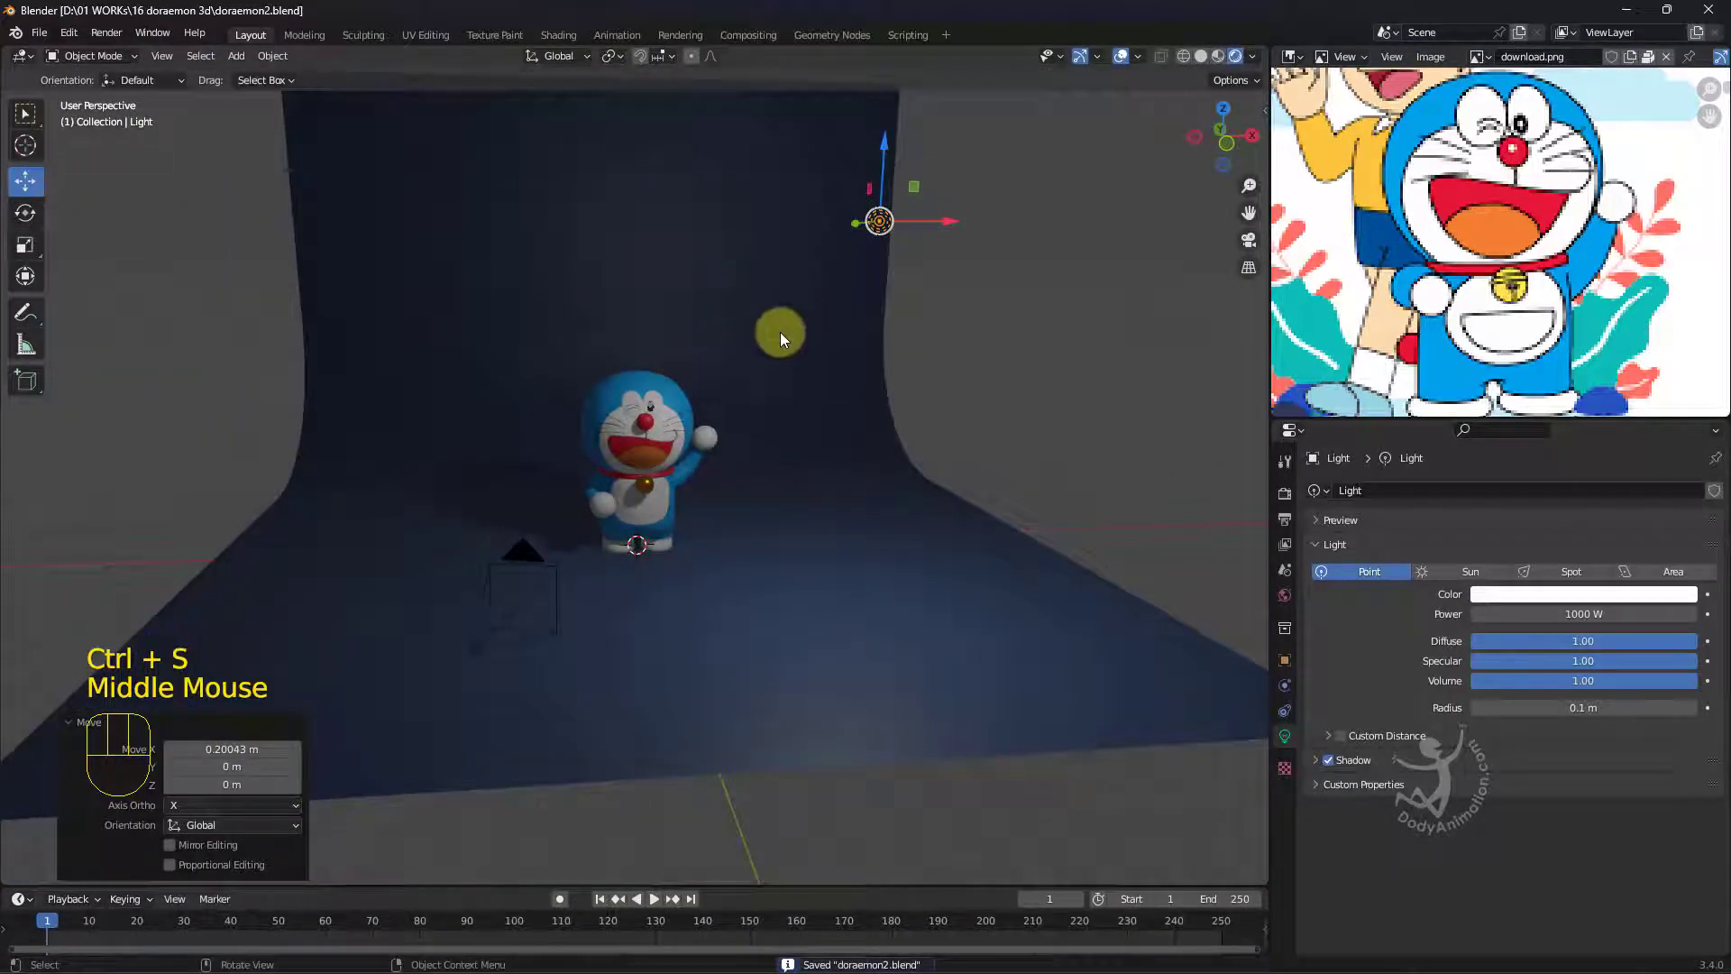
Switch to the web browser and open the HDRI listing on ambientCG.
left_click(866, 954)
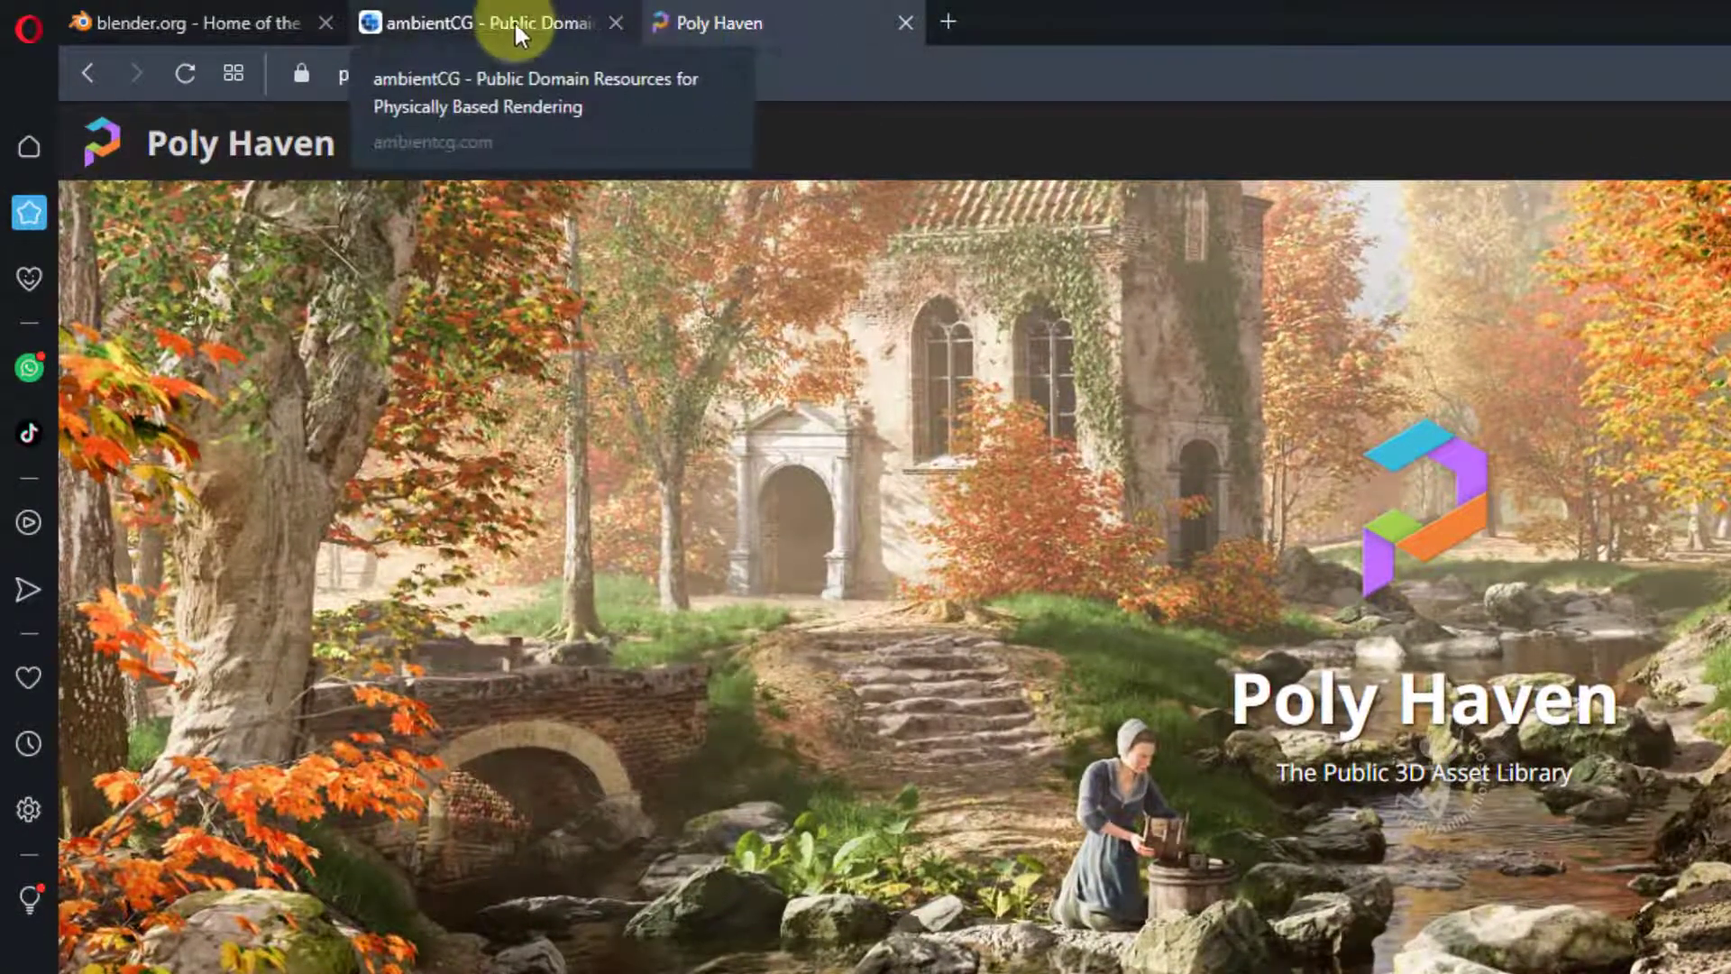
left_click(515, 27)
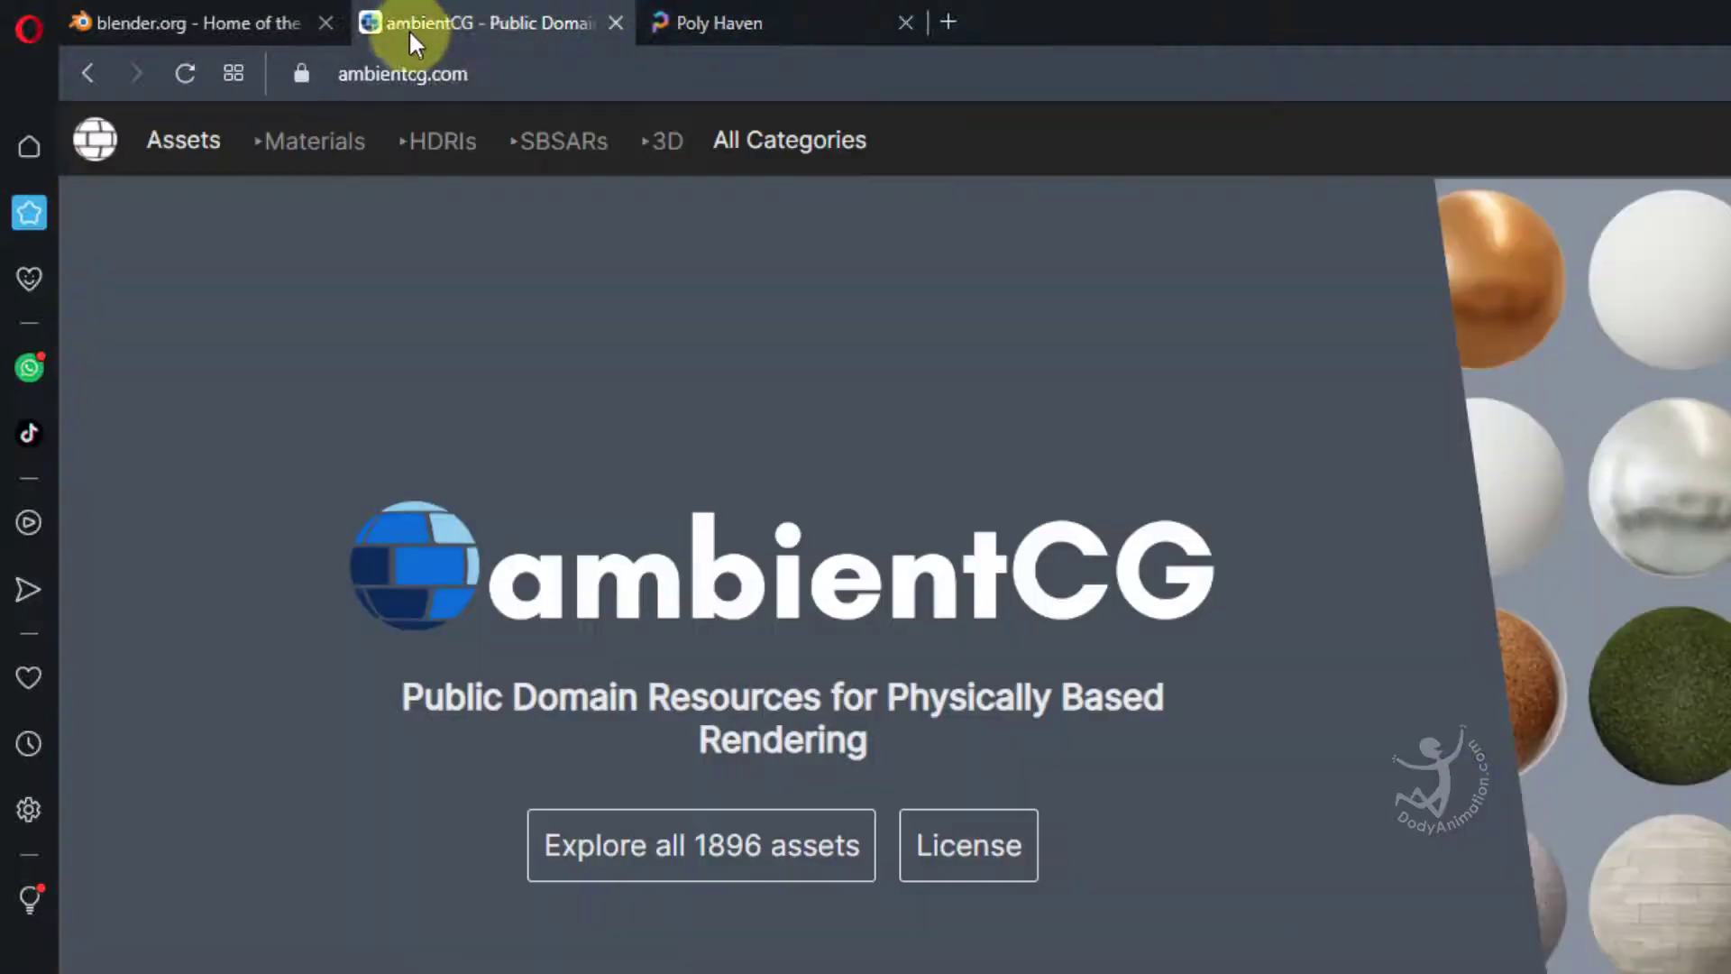
left_click(444, 146)
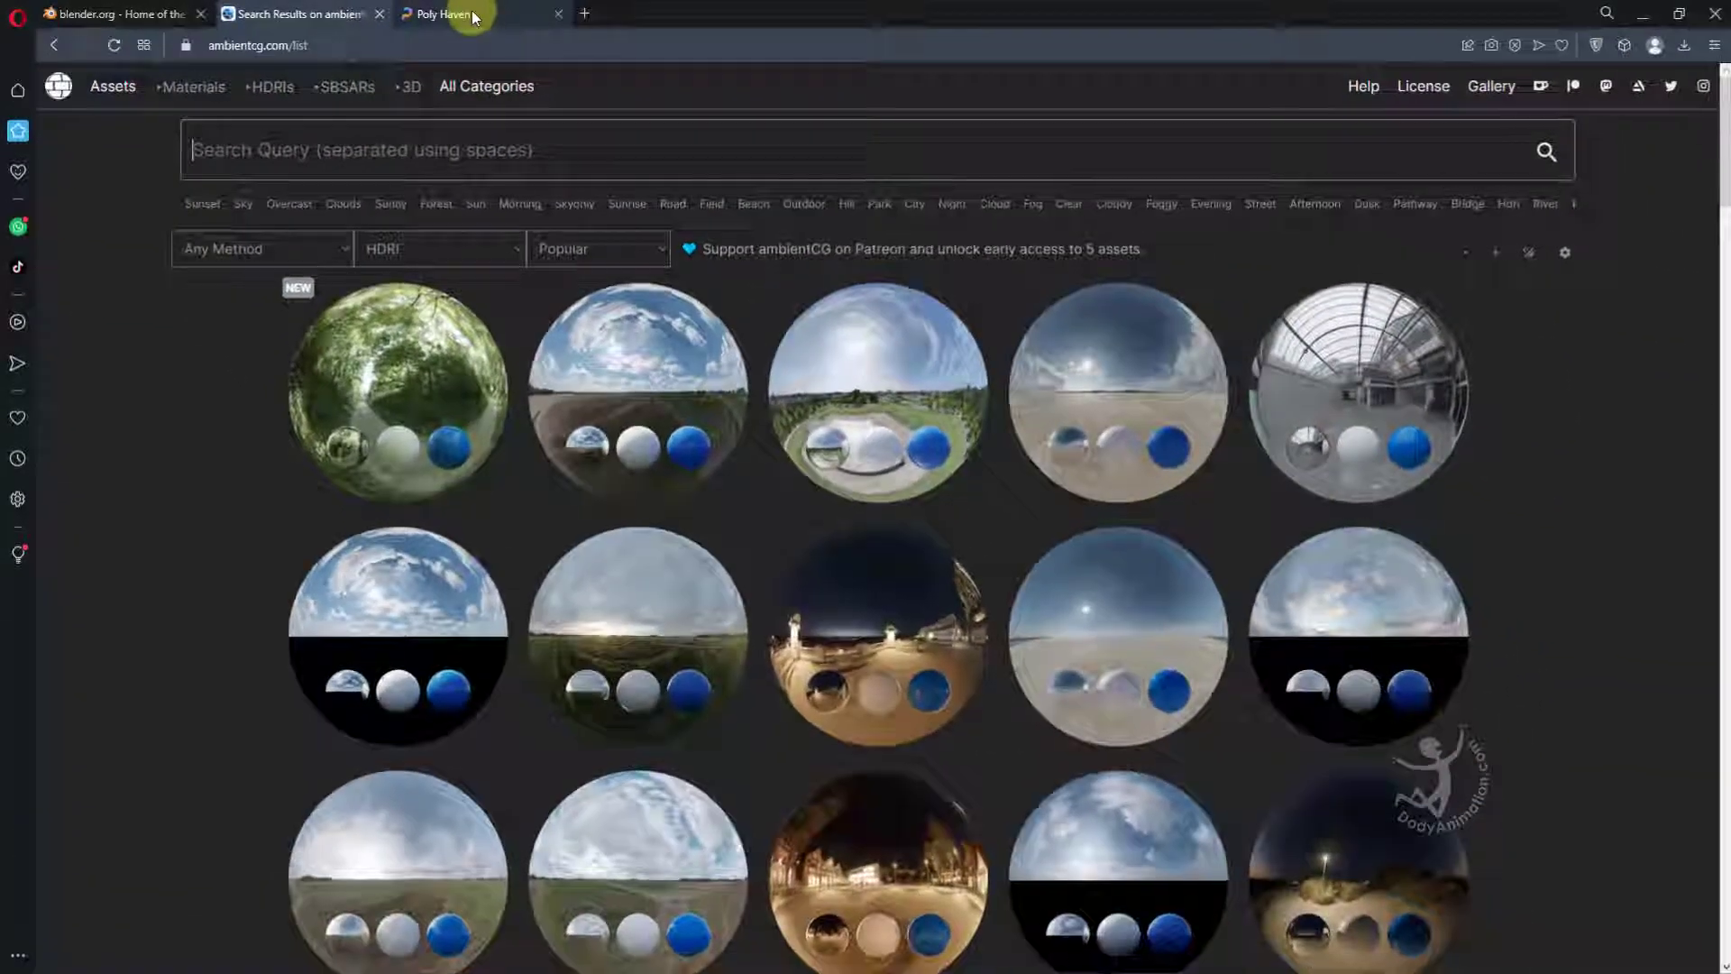
Open Poly Haven's HDRI library and browse the environments sorted by Hot.
left_click(620, 15)
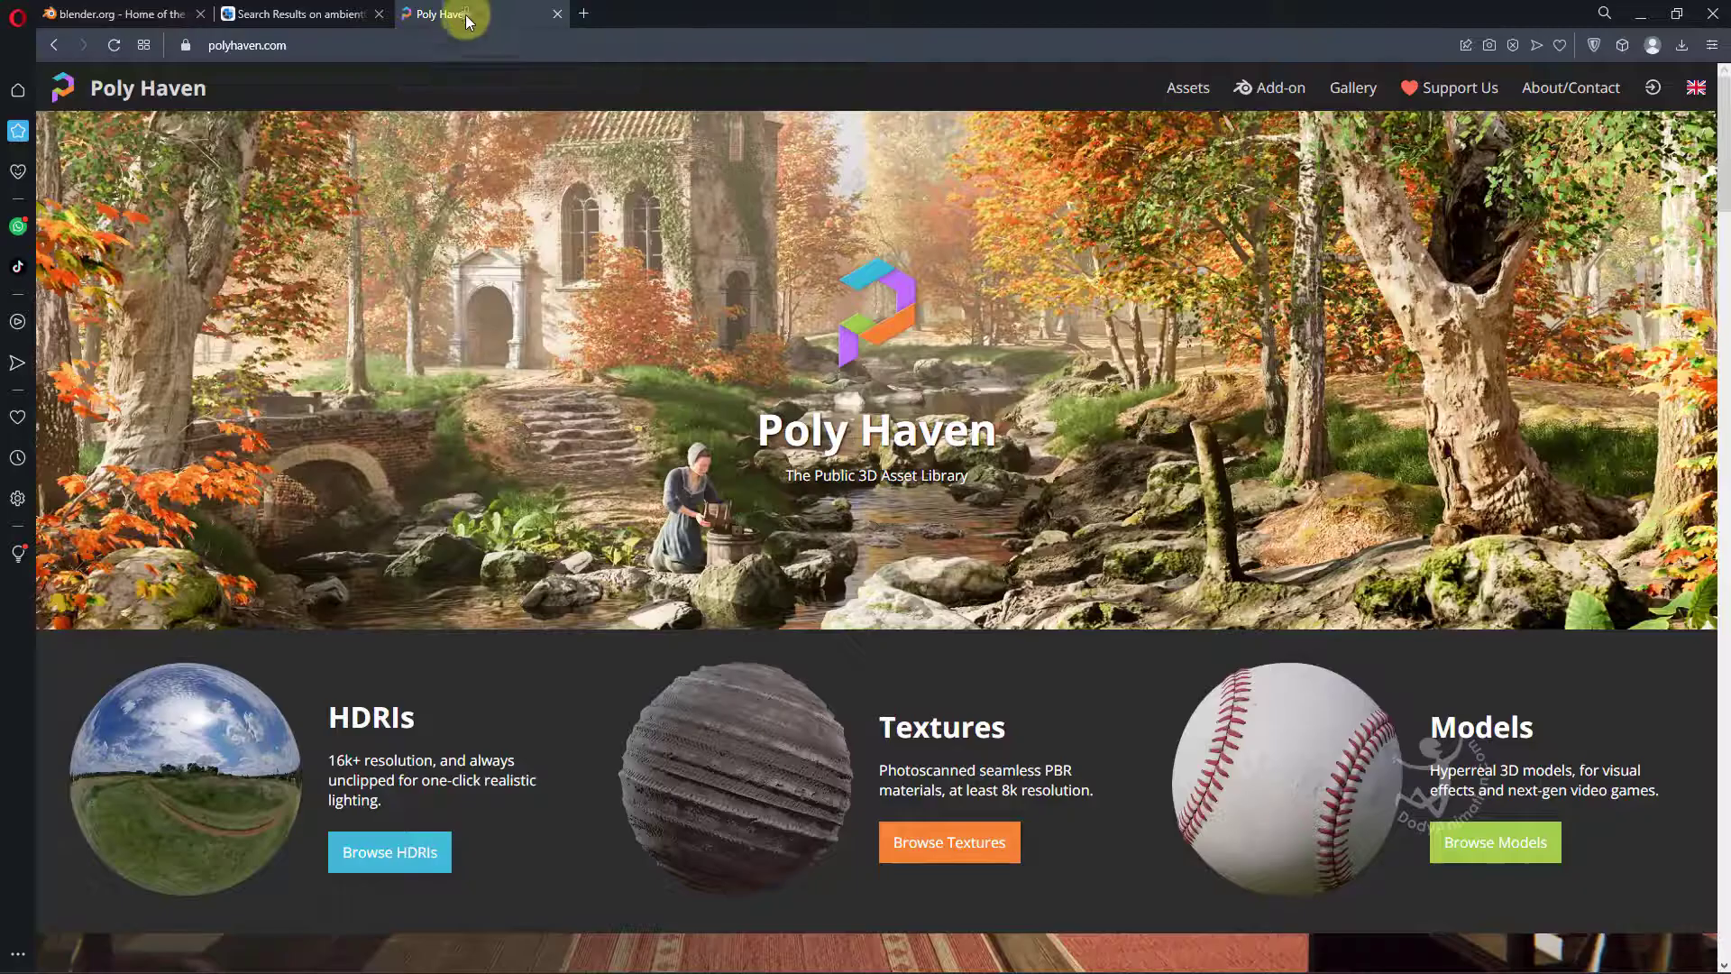
scroll(553, 841, "down", 3)
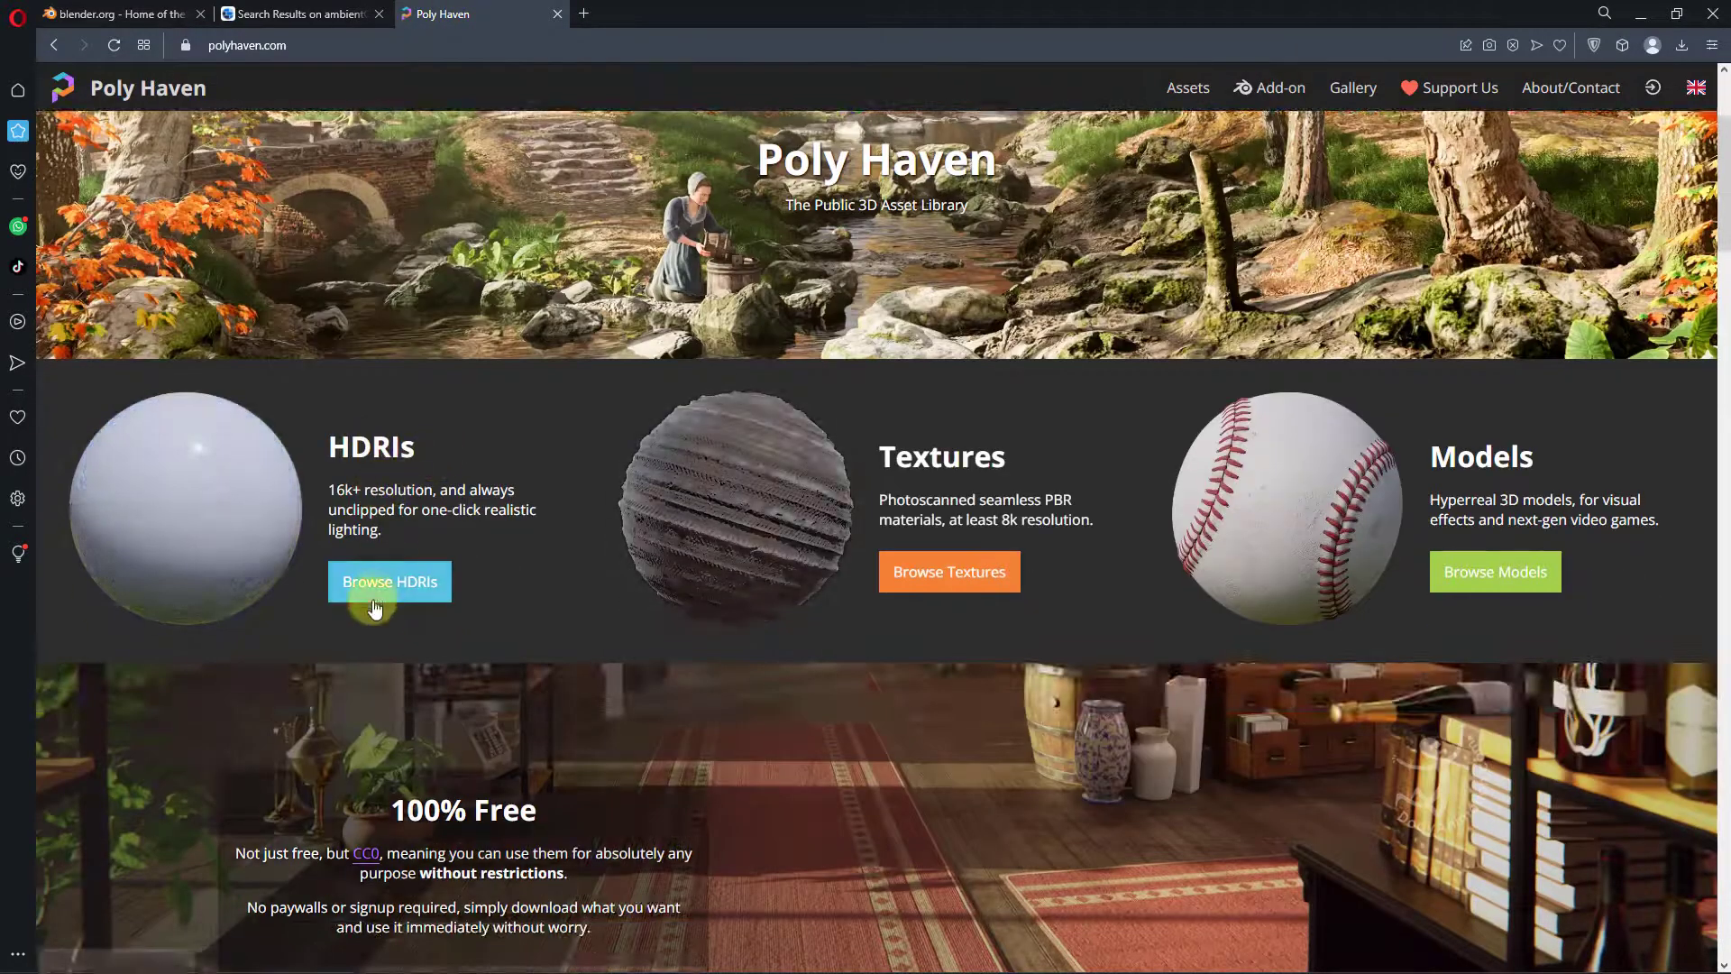
left_click(375, 590)
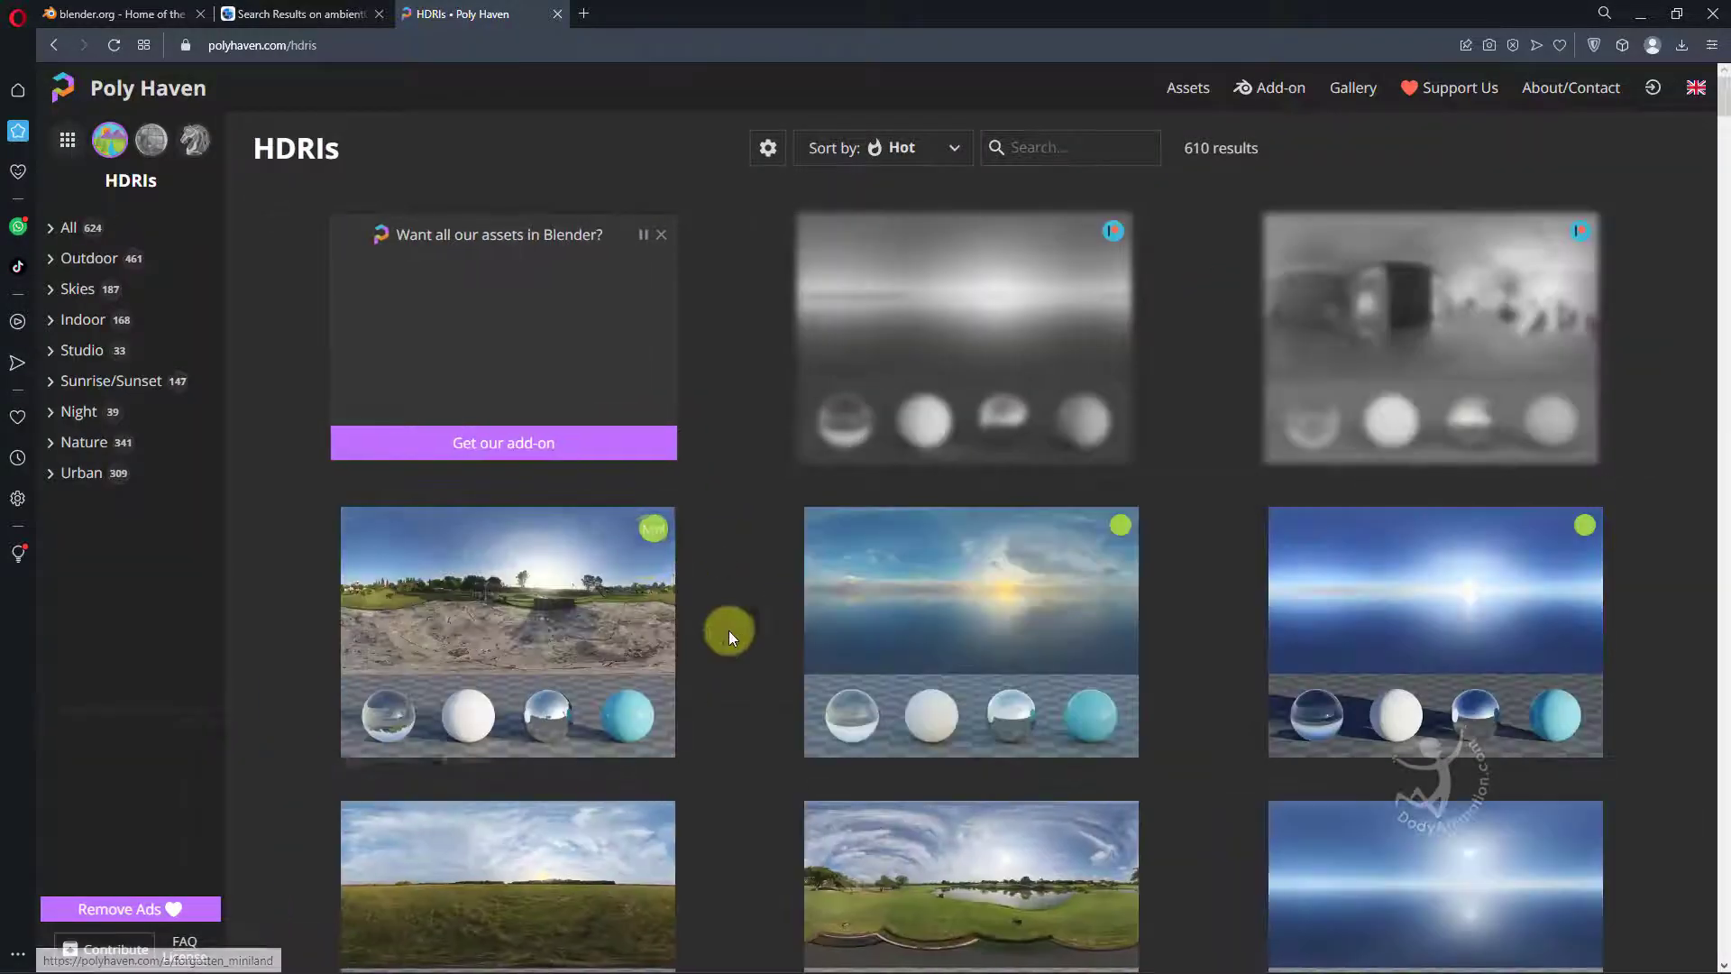
scroll(848, 651, "down", 3)
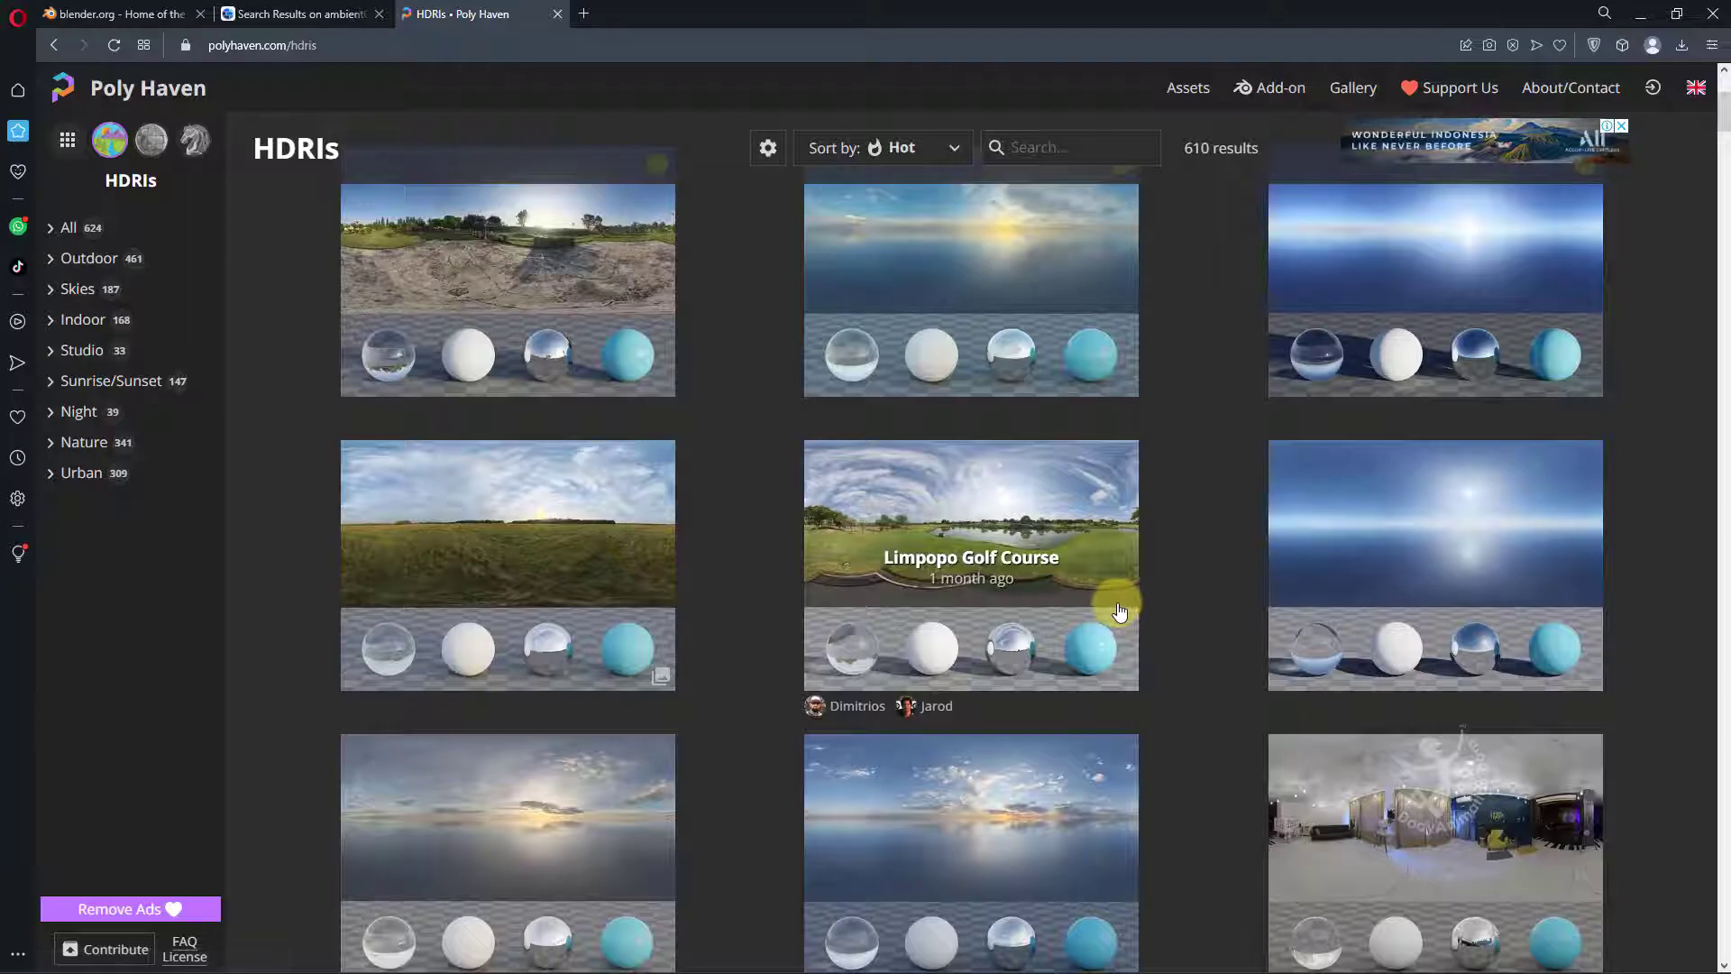
scroll(1118, 605, "down", 3)
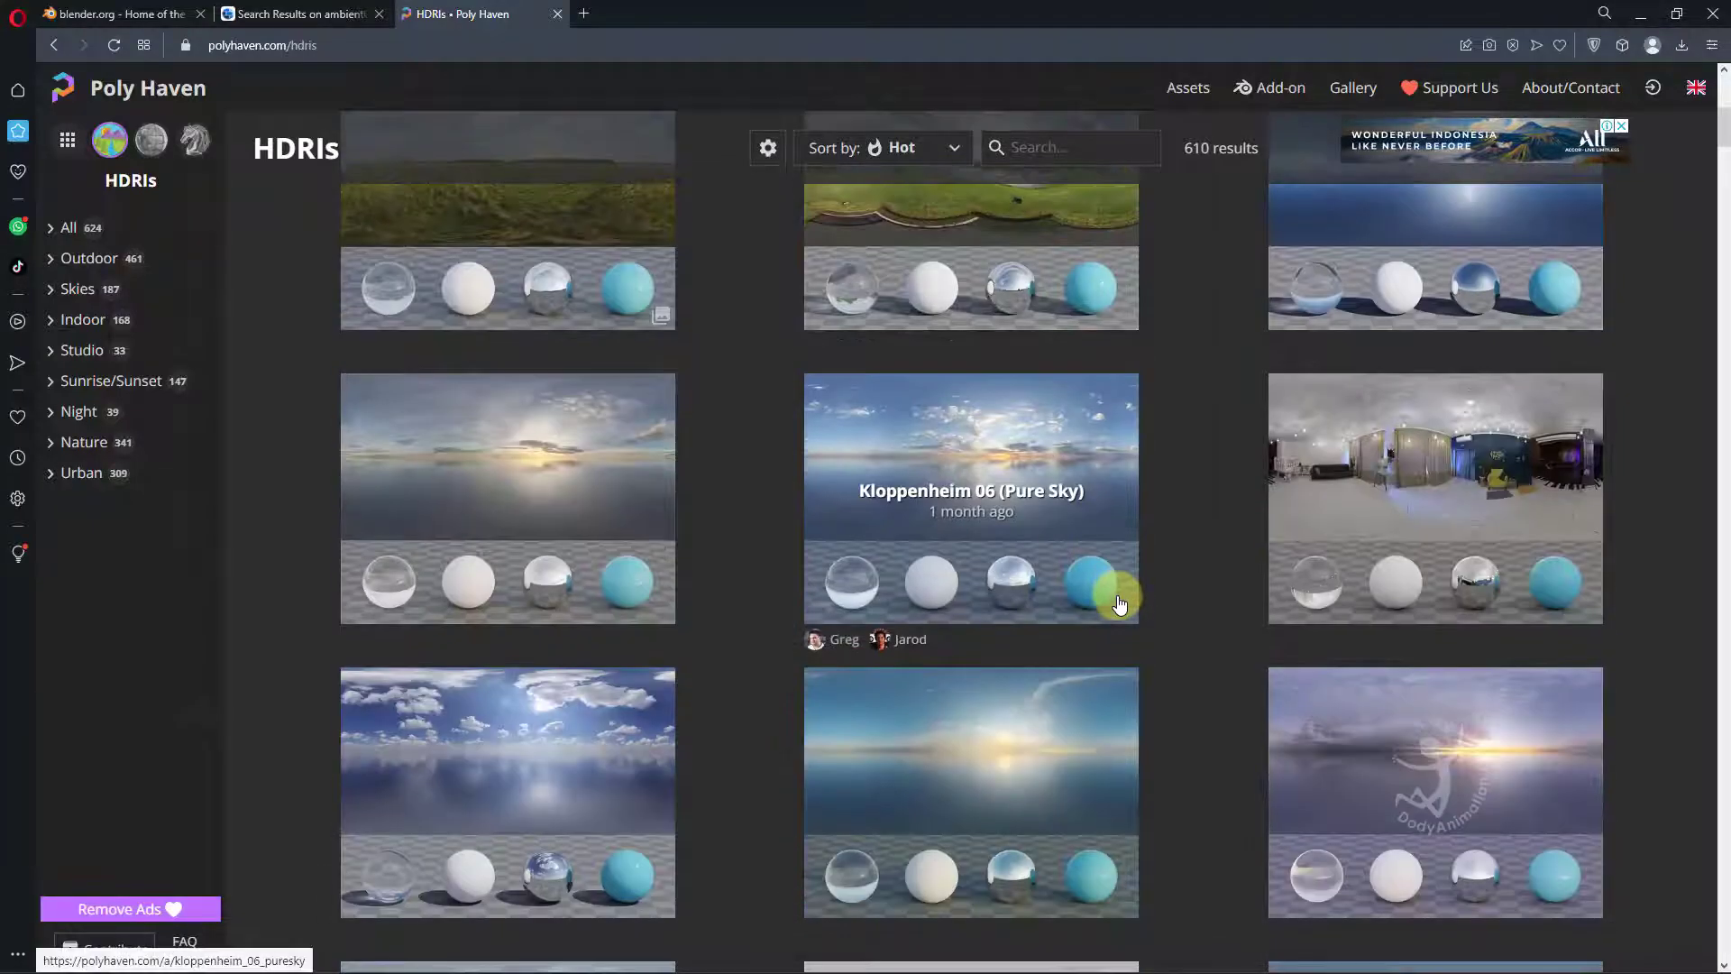
scroll(1210, 559, "down", 4)
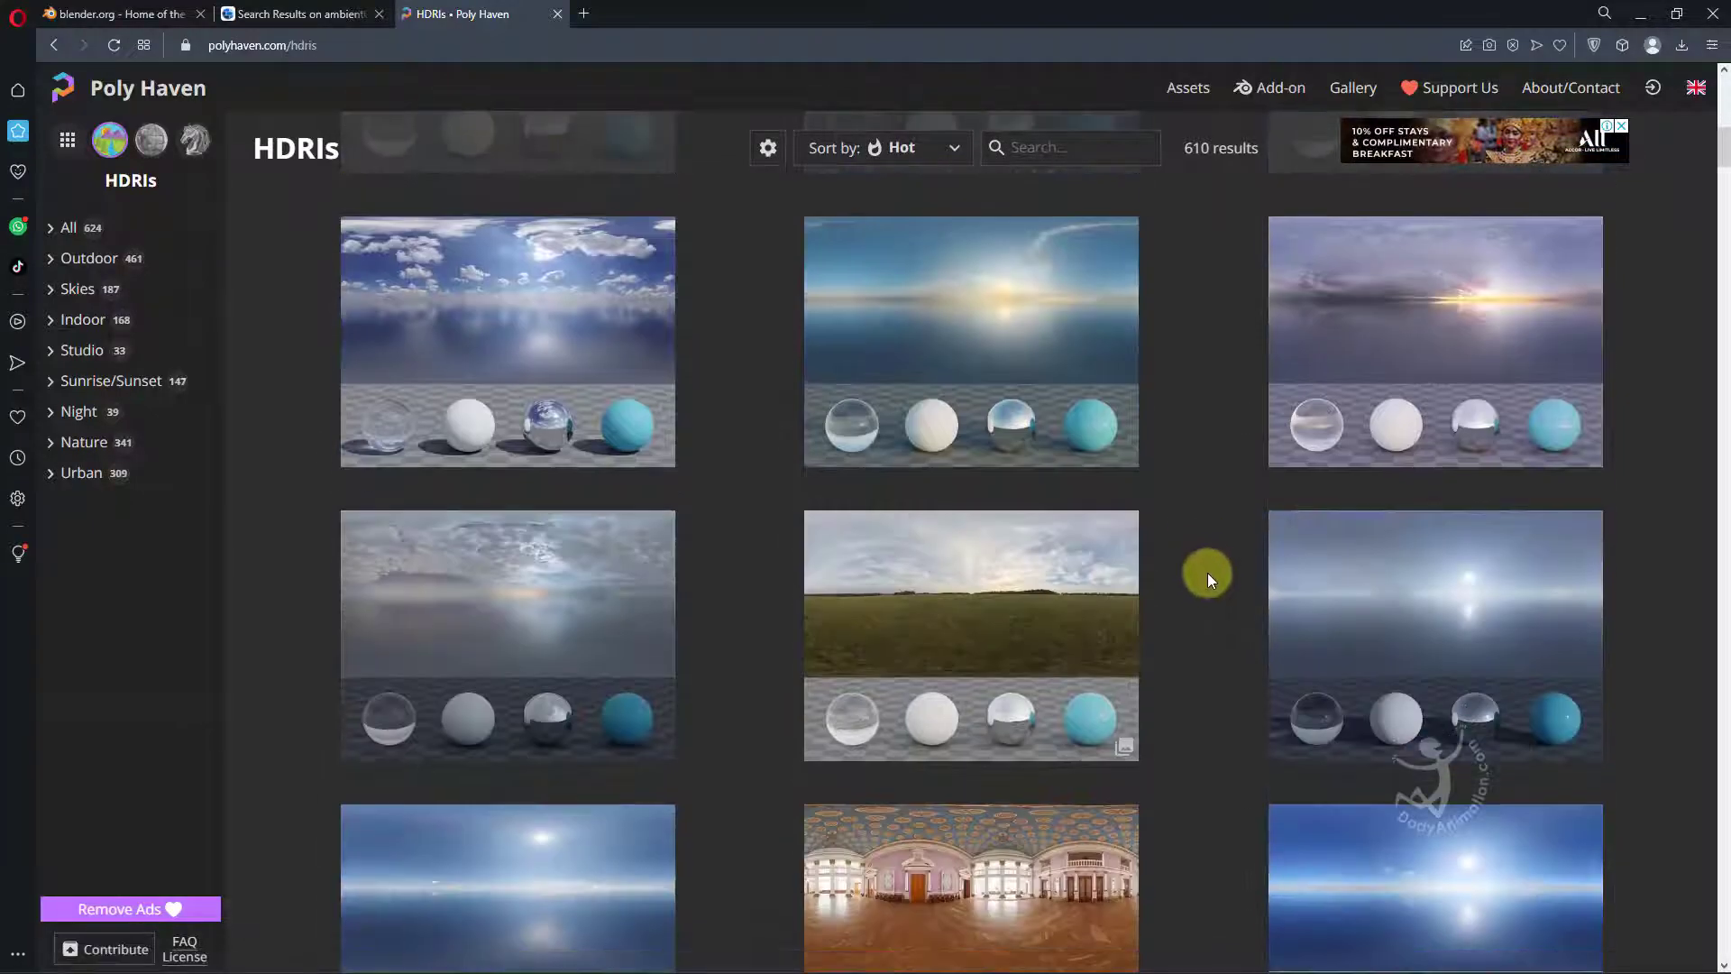
scroll(1209, 571, "down", 3)
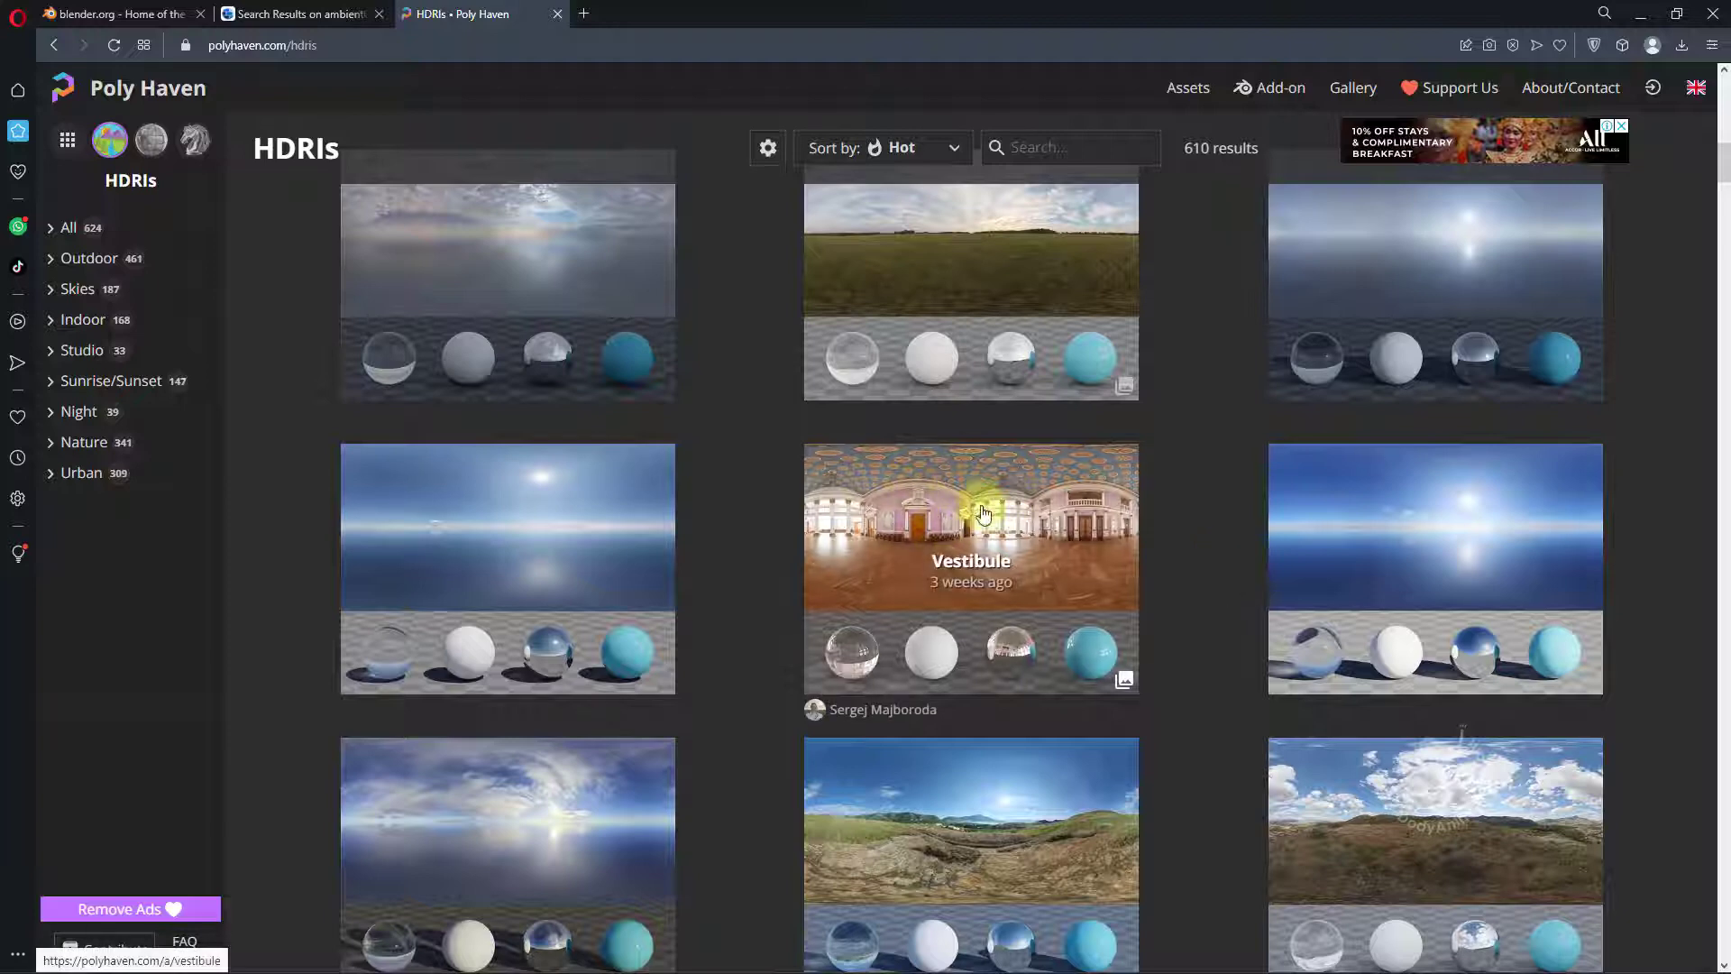
Open the Vestibule HDRI page and examine its resolution and file format download options.
left_click(981, 512)
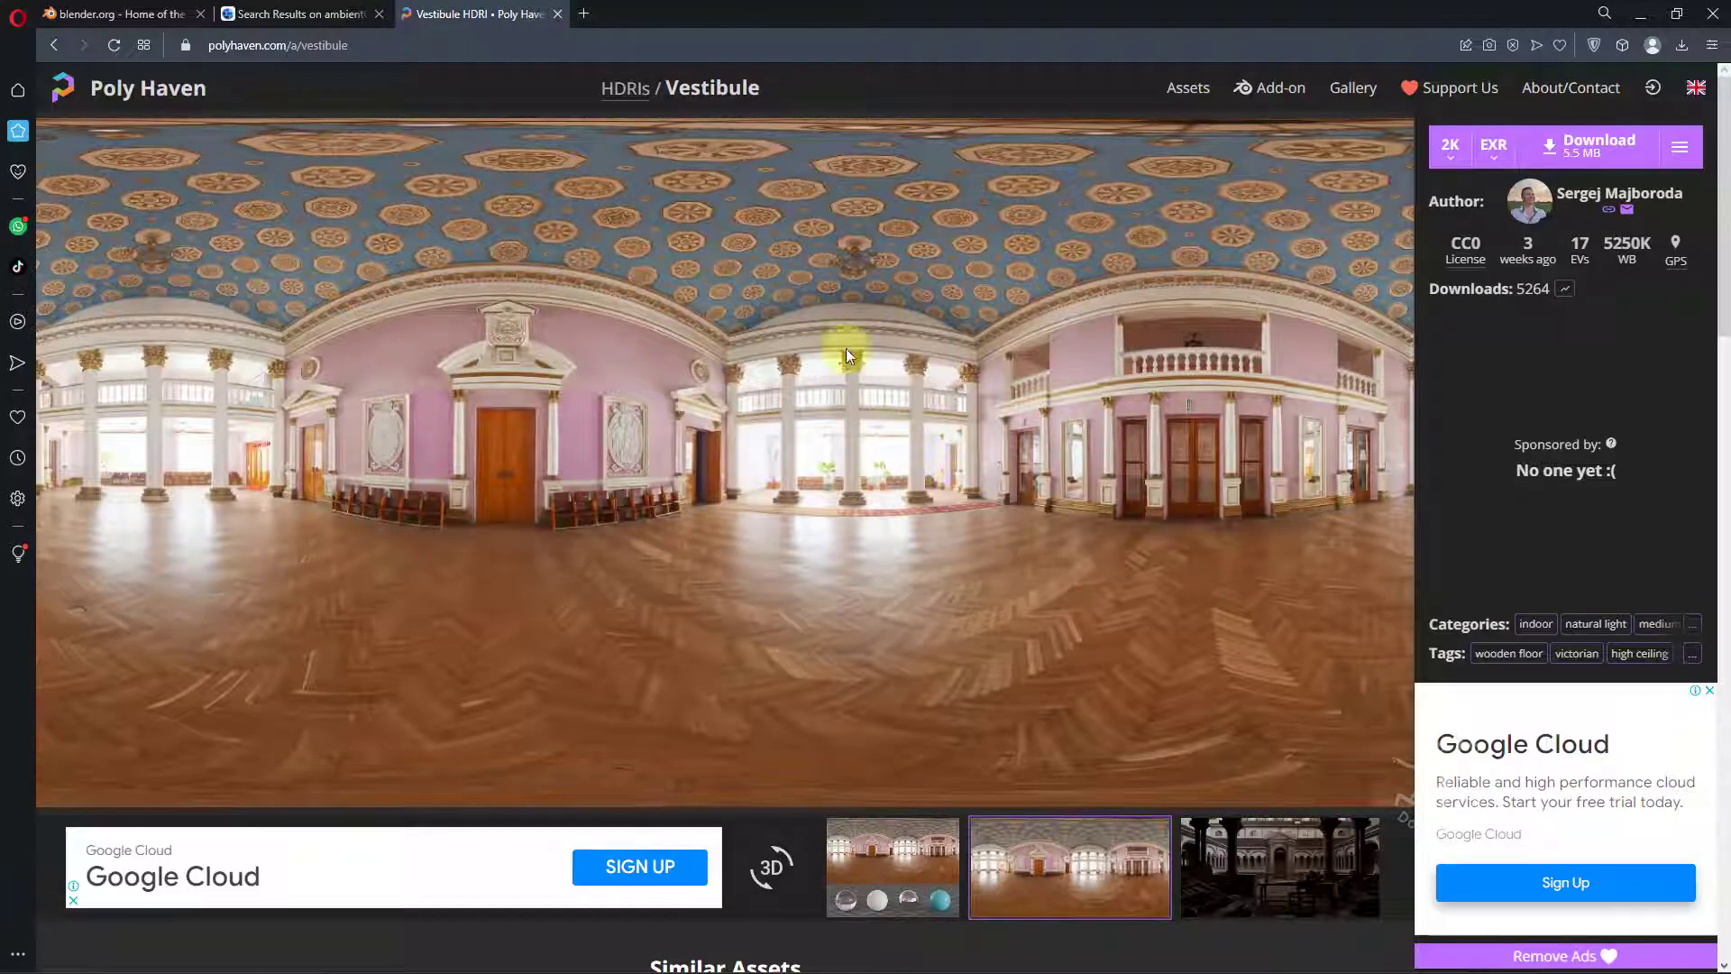
left_click(1452, 158)
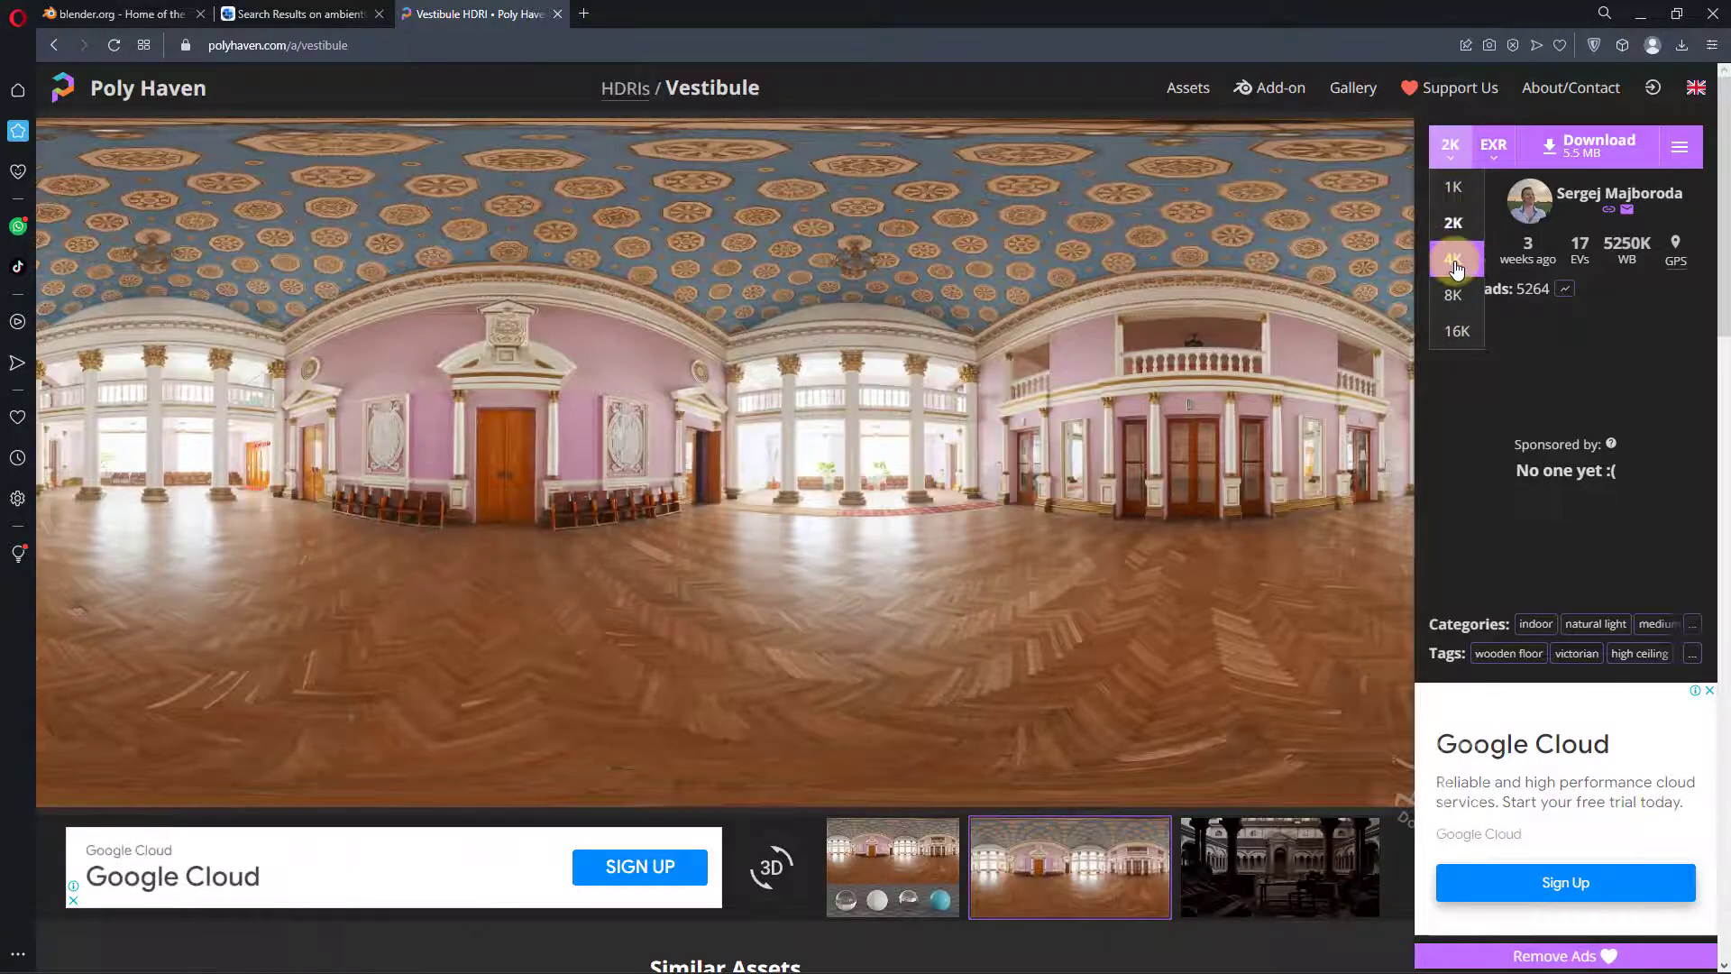
left_click(1497, 155)
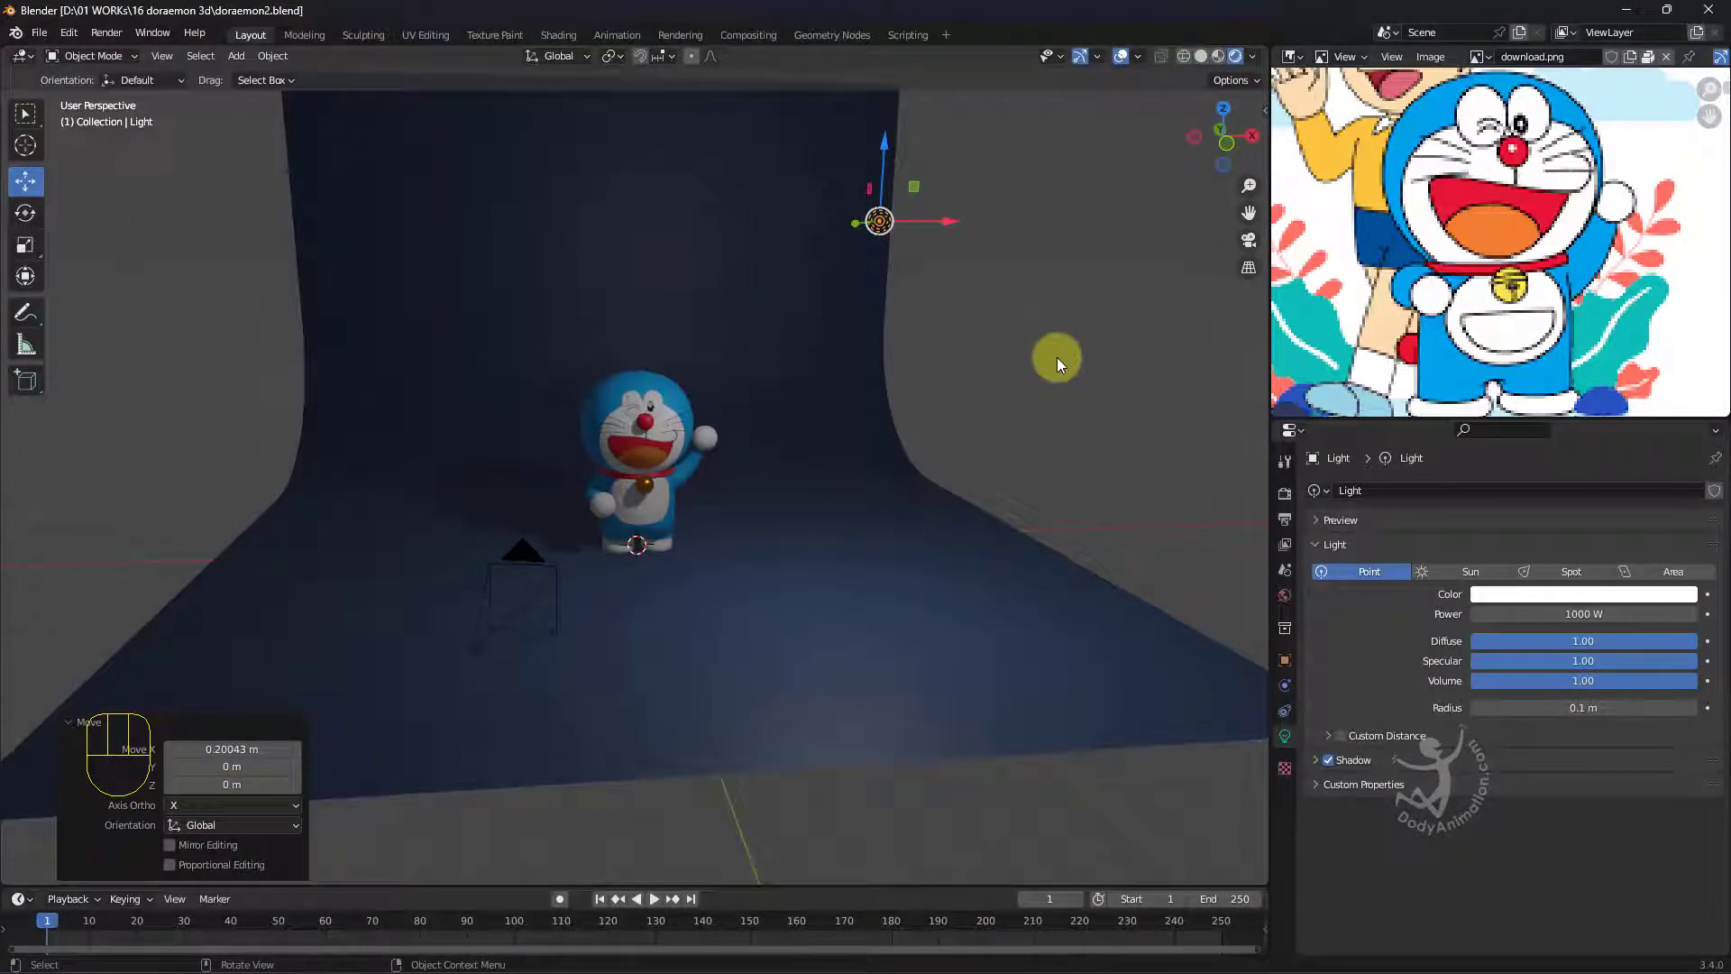
Switch back to Blender, open the Shading workspace, and show the scene through the camera in rendered shading.
scroll(869, 527, "up", 2)
middle_click_drag(869, 526, 845, 487, "shift")
scroll(846, 487, "down", 1)
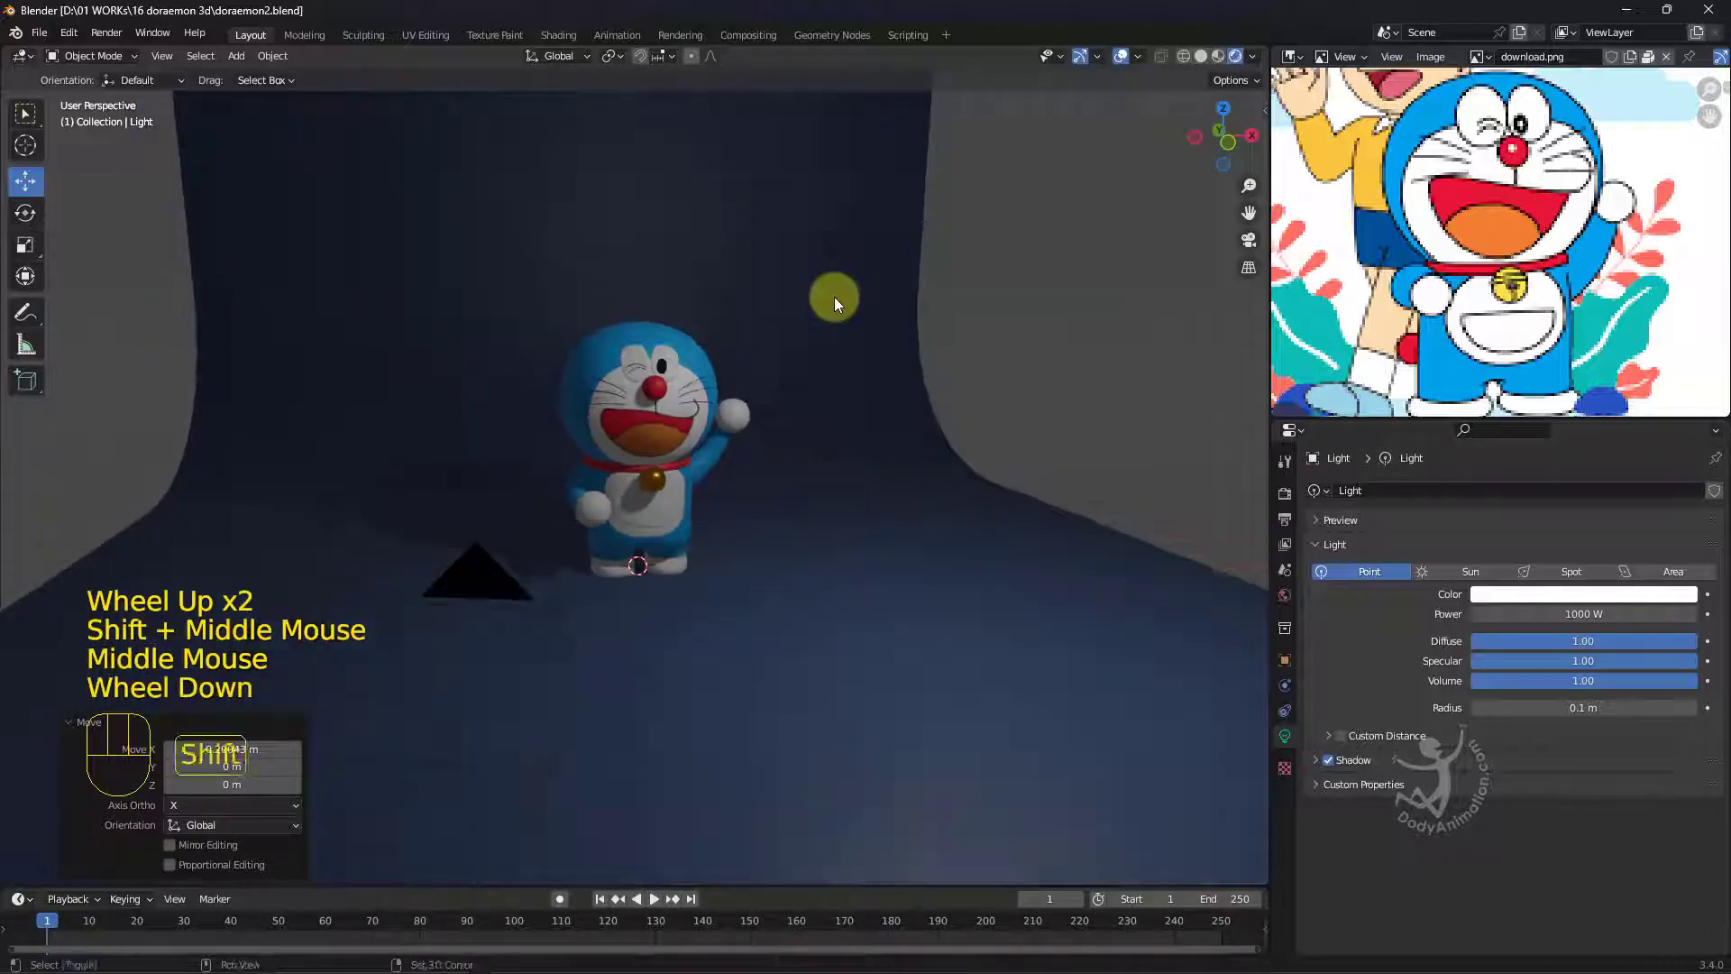
middle_click_drag(831, 298, 802, 316, "shift")
middle_click_drag(802, 315, 772, 339)
left_click(559, 36)
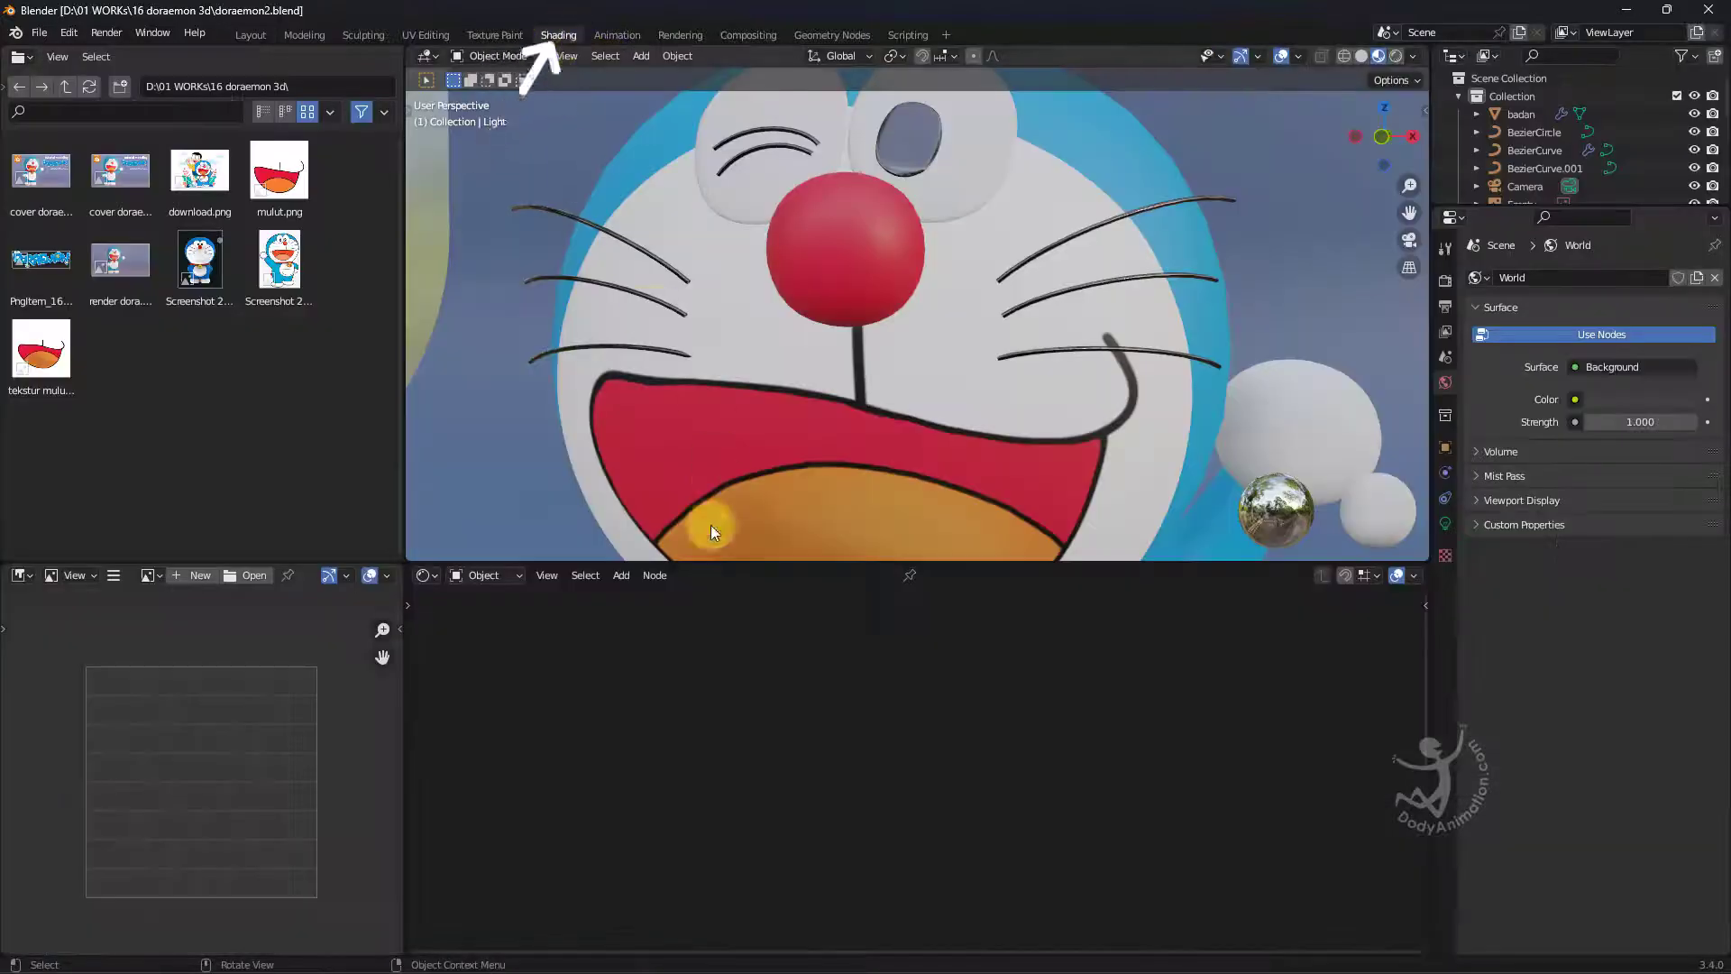
scroll(811, 359, "down", 5)
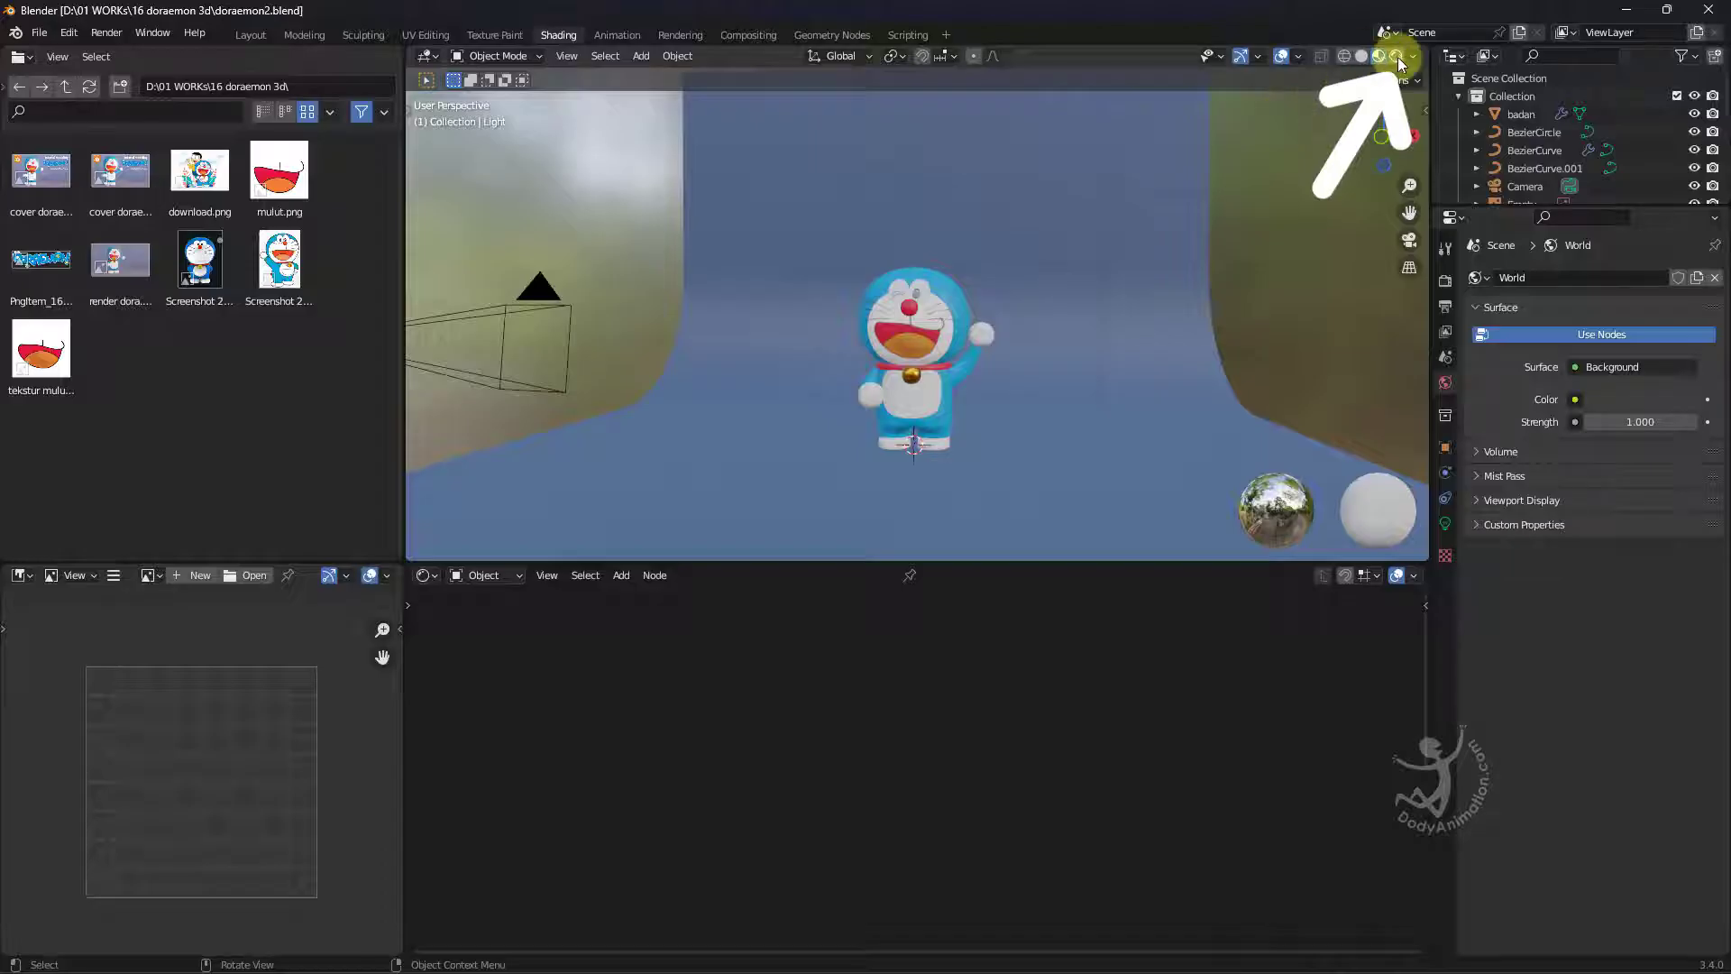
left_click(1394, 56)
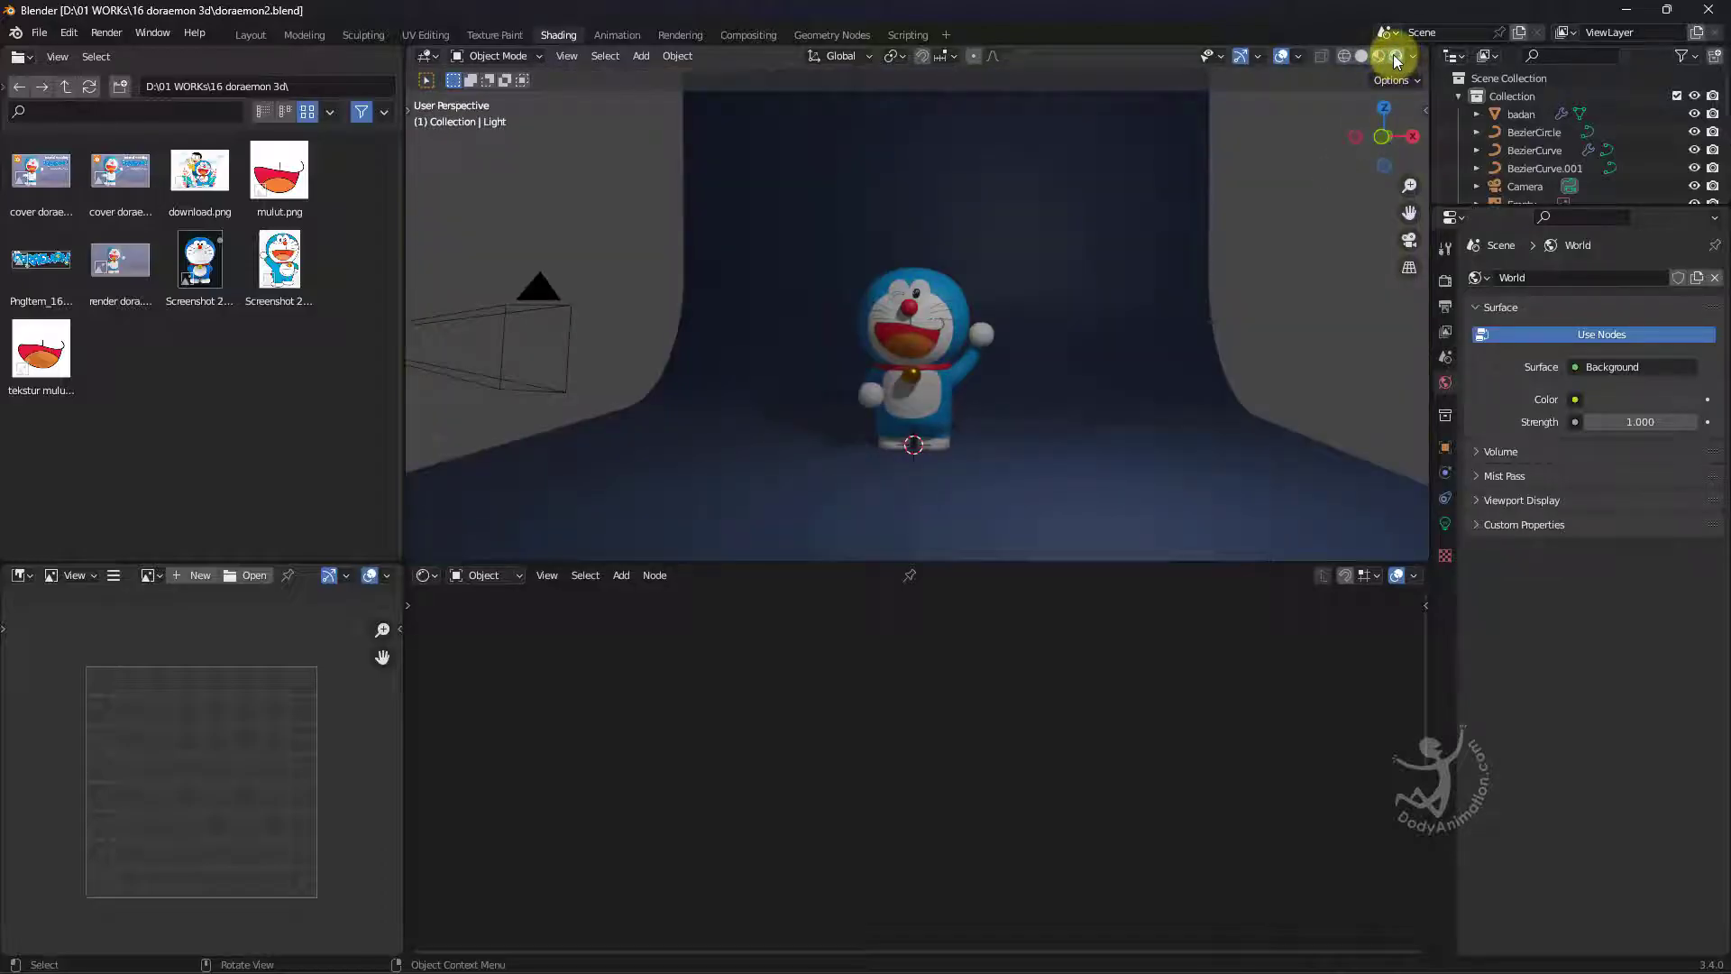
left_click(1409, 239)
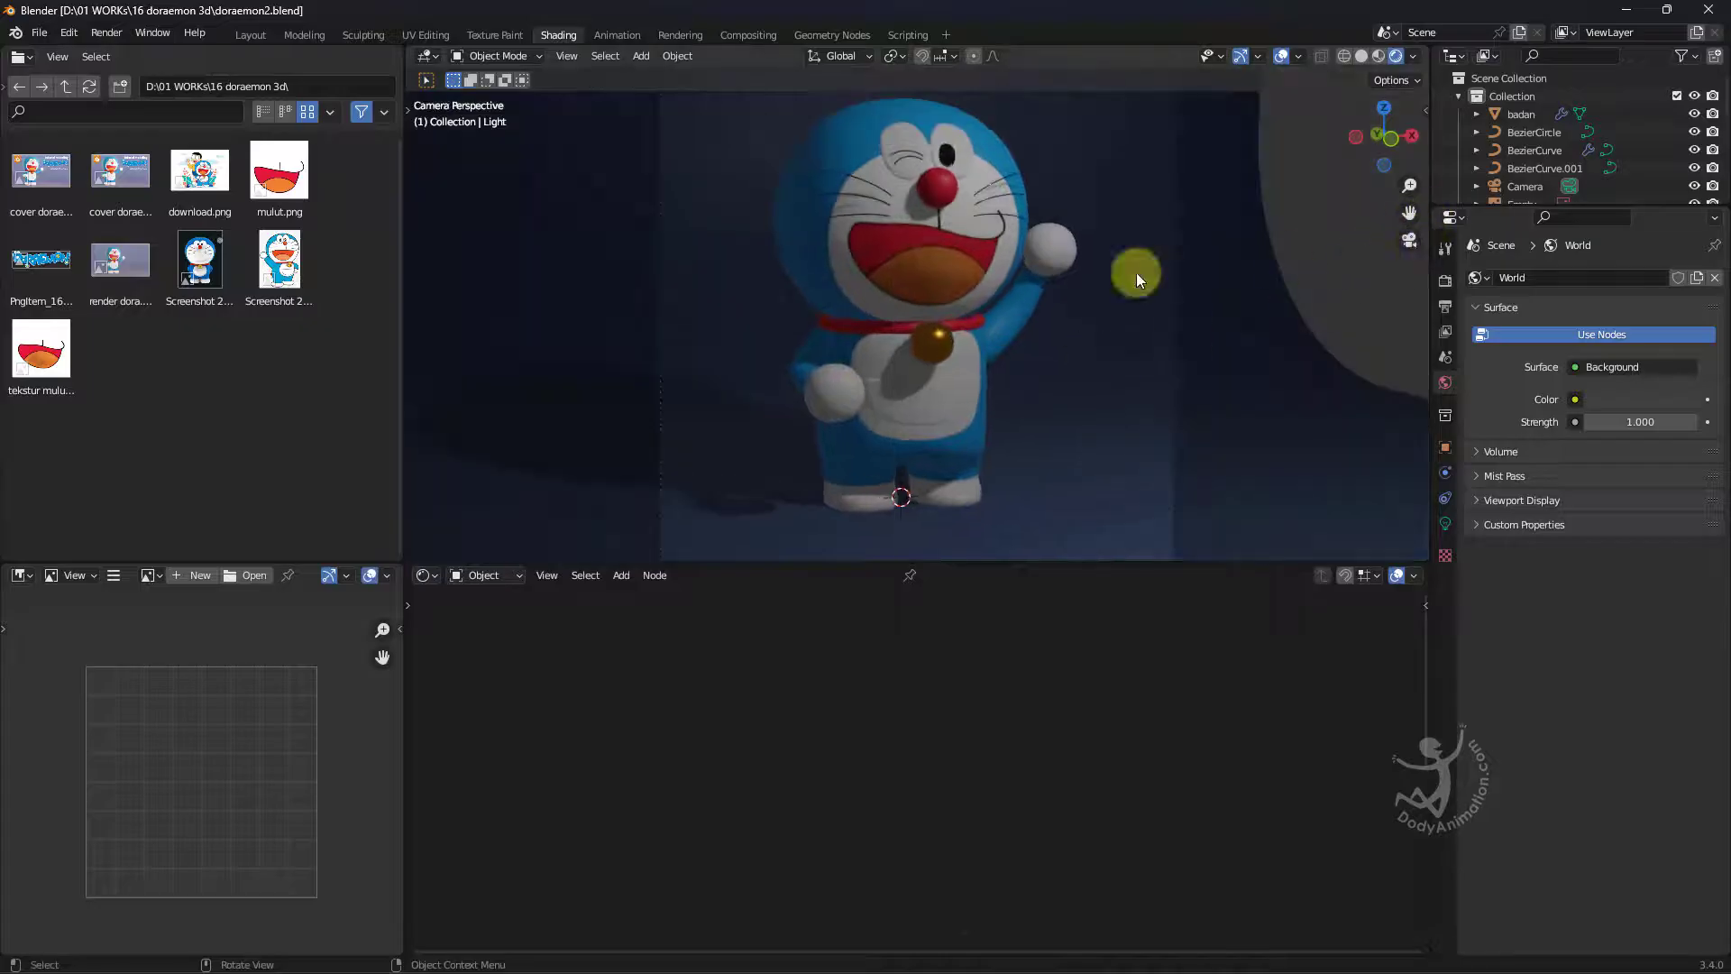
scroll(1041, 240, "down", 2)
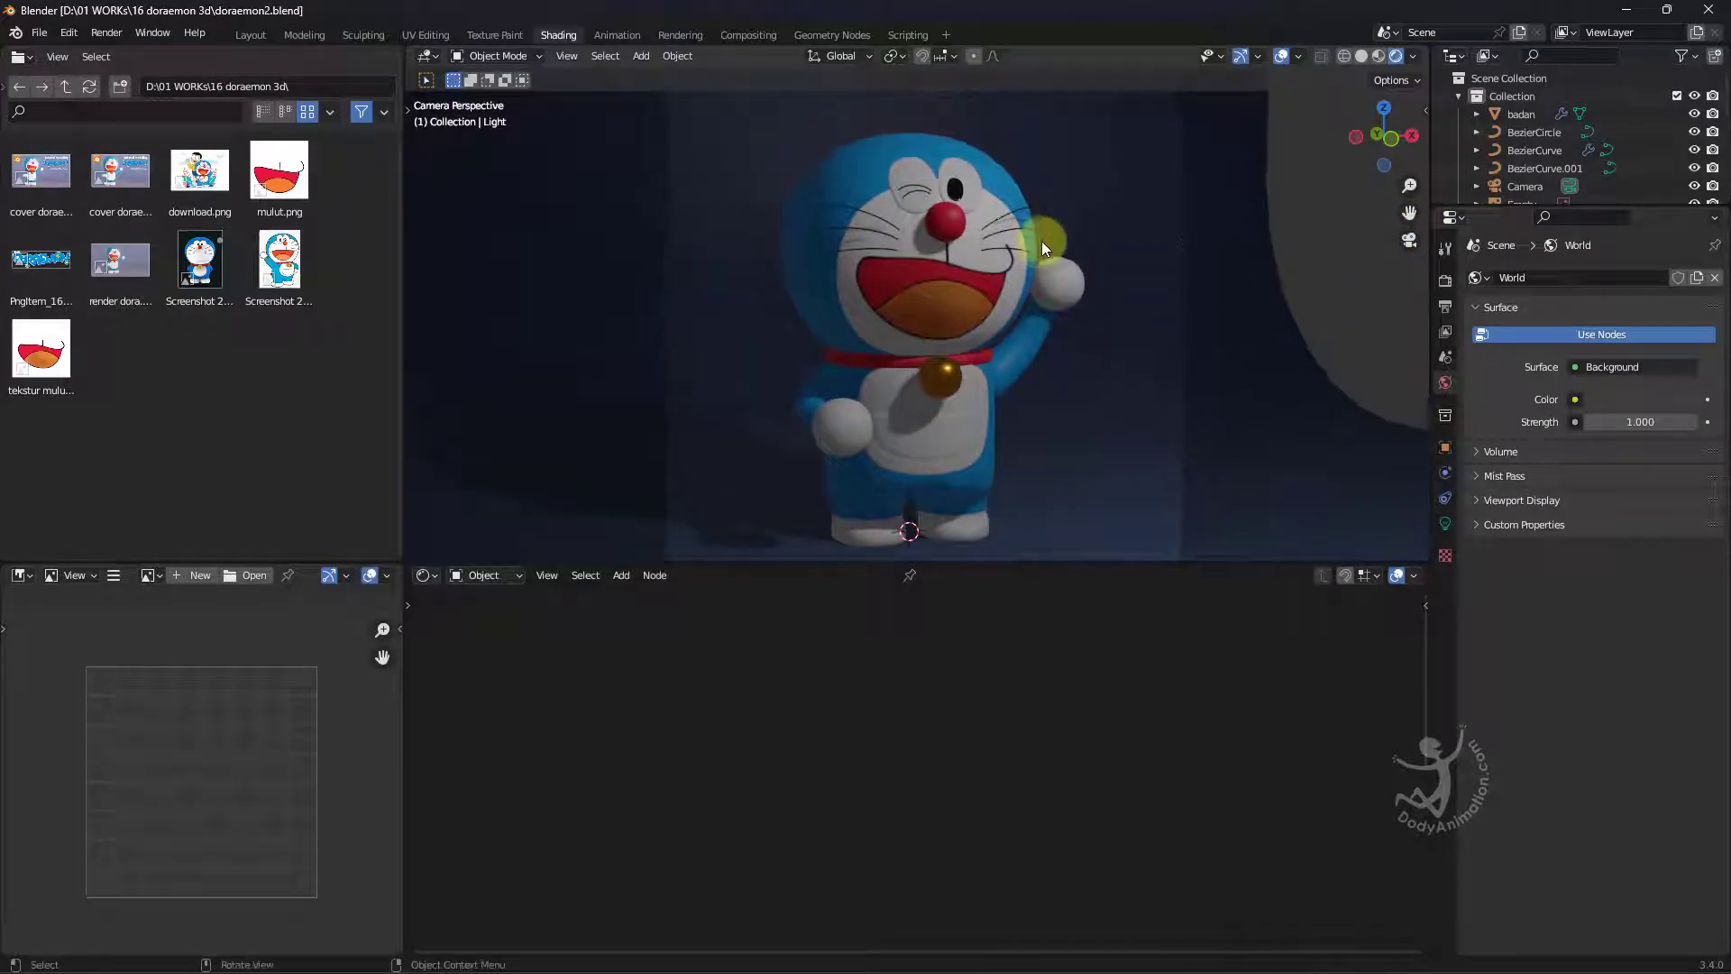
Switch the shader editor to the World nodes and move the Background node slightly away from World Output.
left_click(476, 577)
left_click(488, 617)
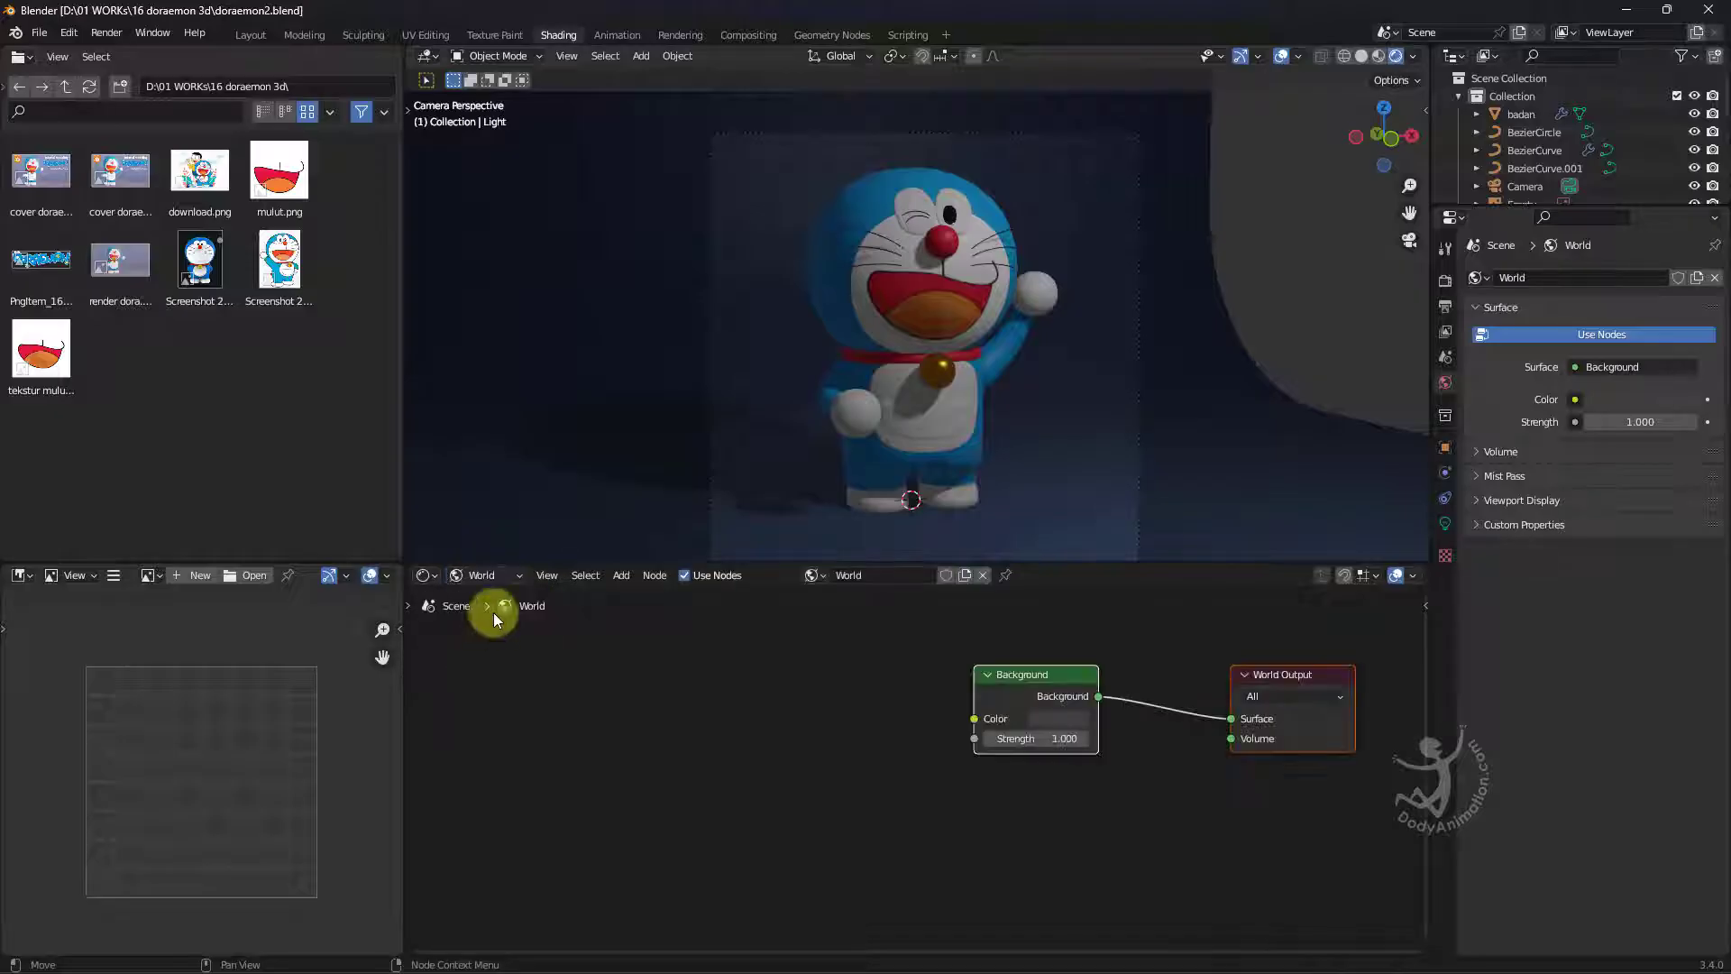
middle_click_drag(722, 688, 618, 707)
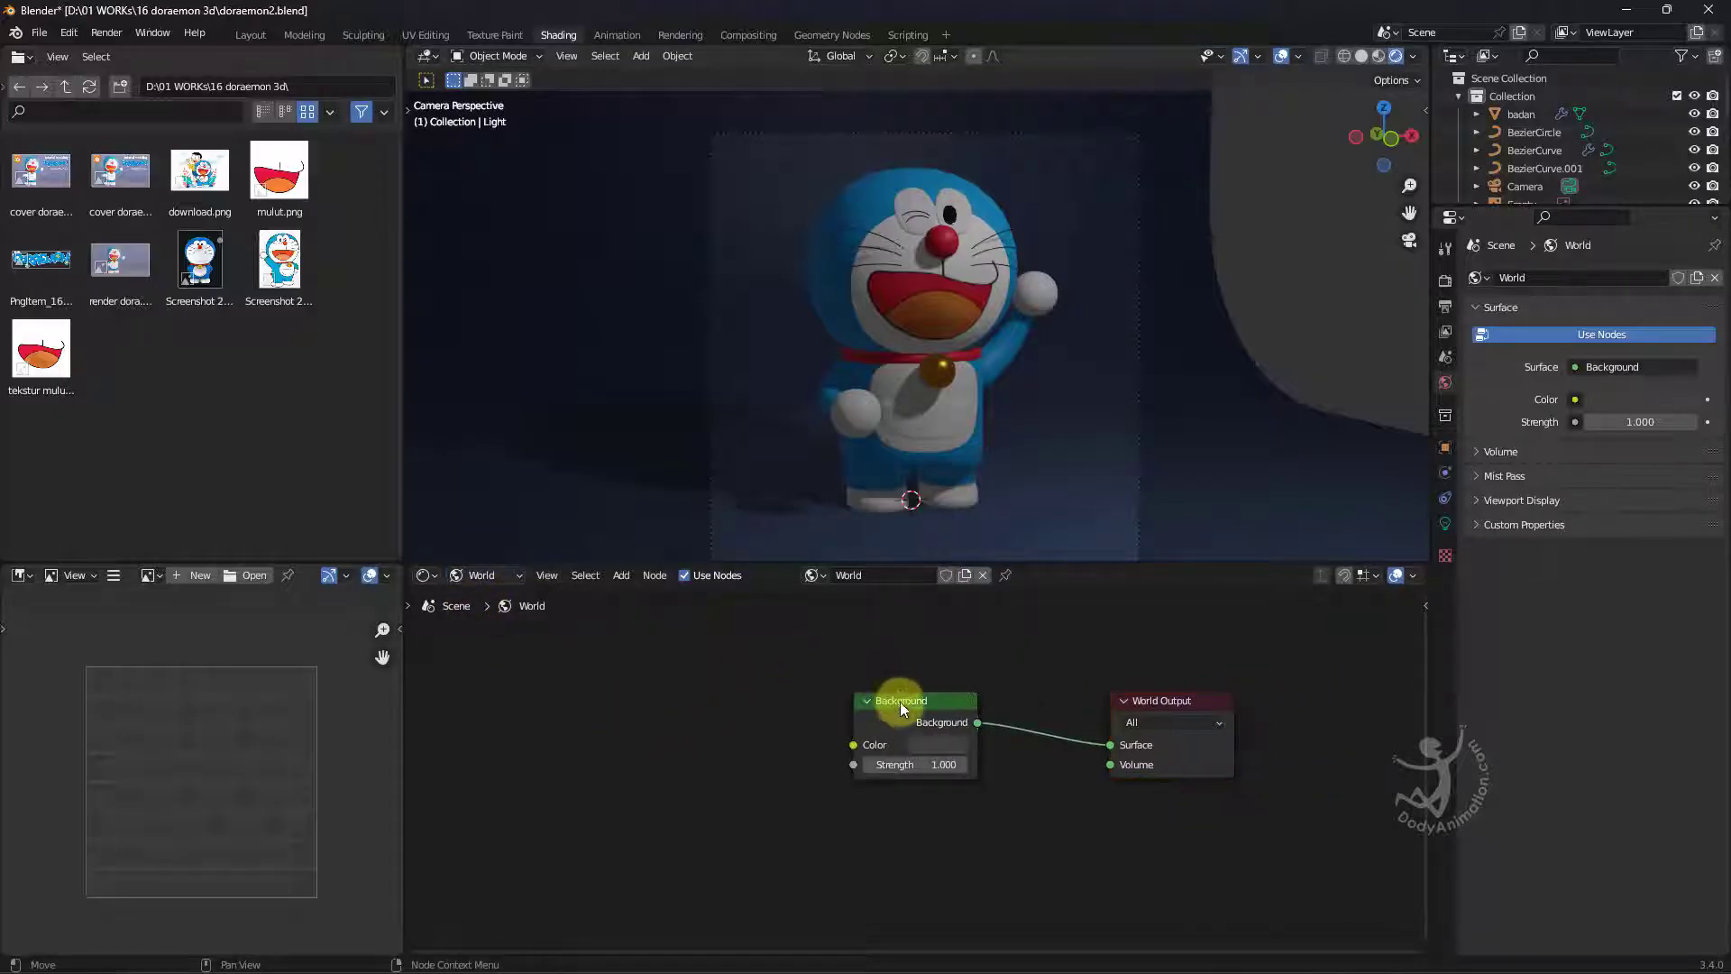
mouse_move(899, 701)
left_mouse_down()
mouse_move(852, 682)
mouse_move(882, 700)
left_mouse_up()
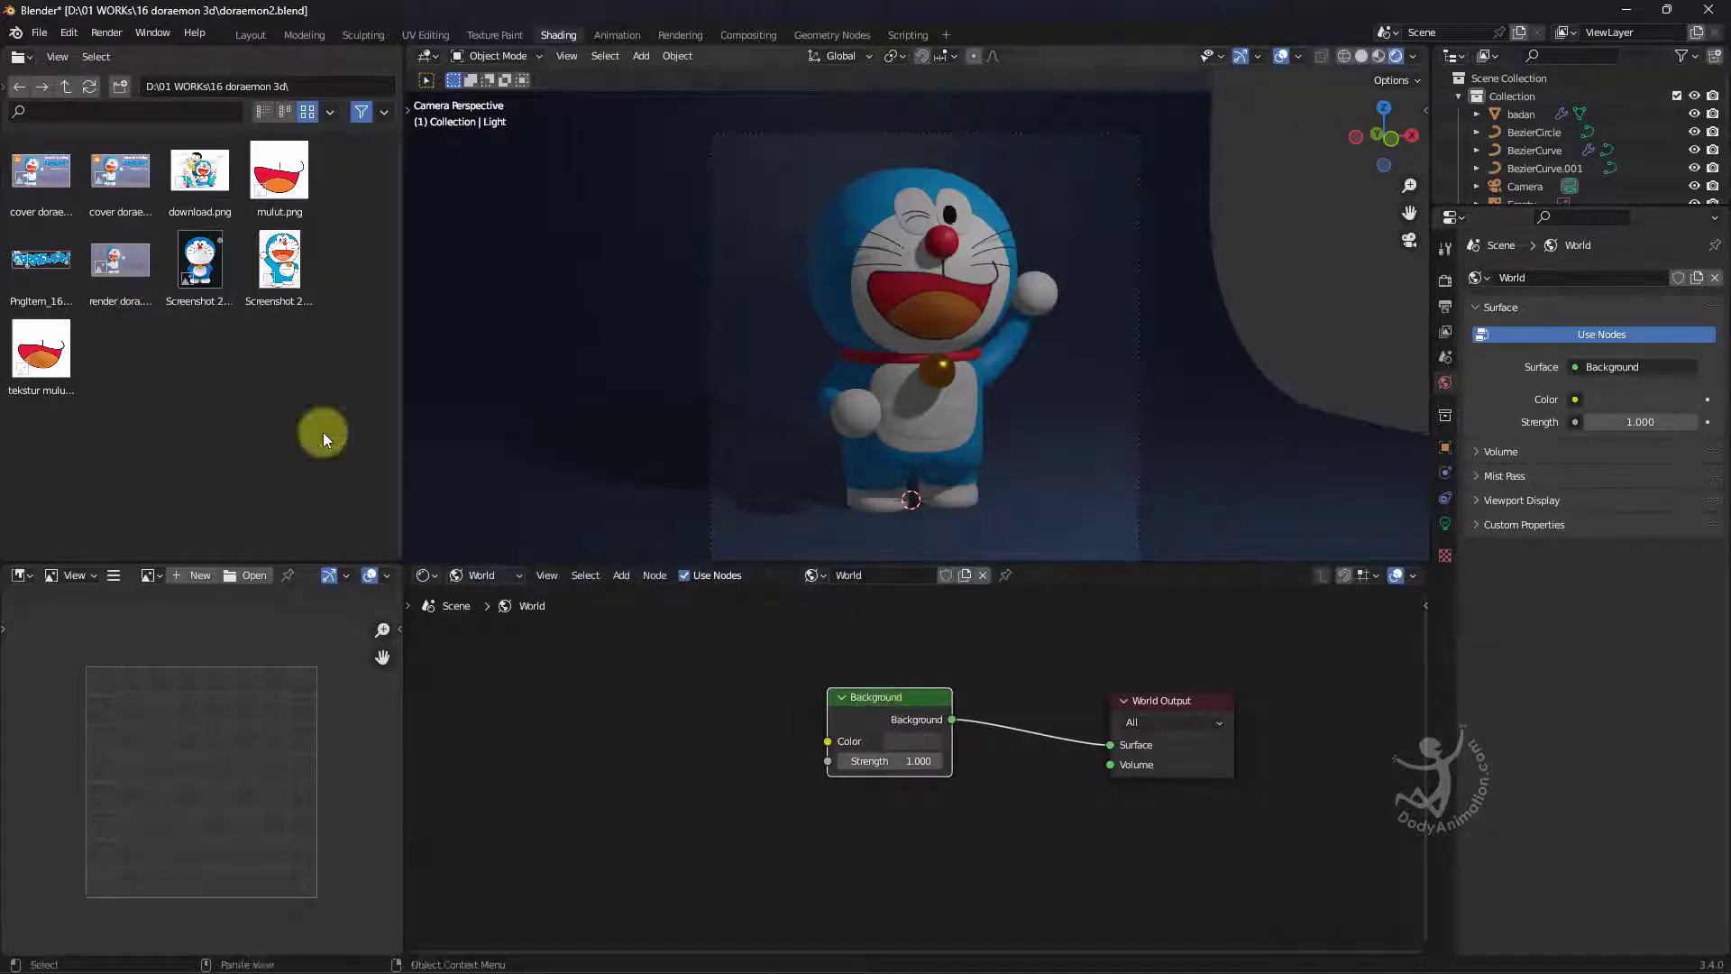
Search the add-on preferences for "node" and make sure the Node Wrangler add-on is enabled.
left_click(68, 33)
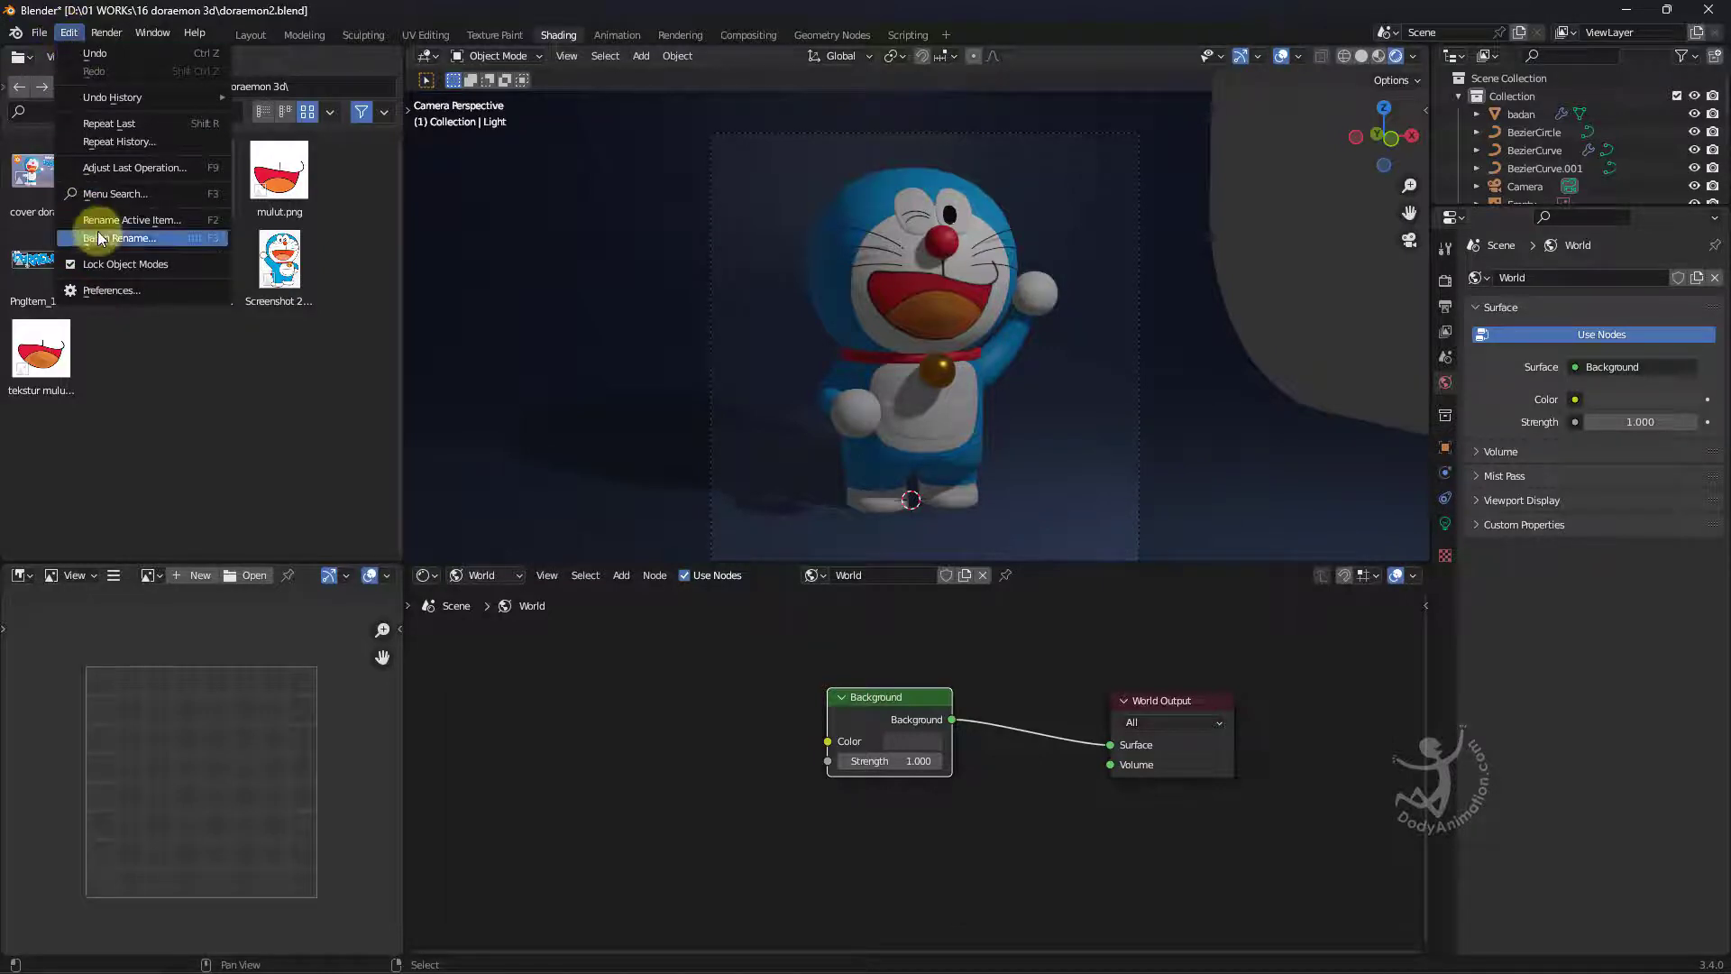
left_click(106, 290)
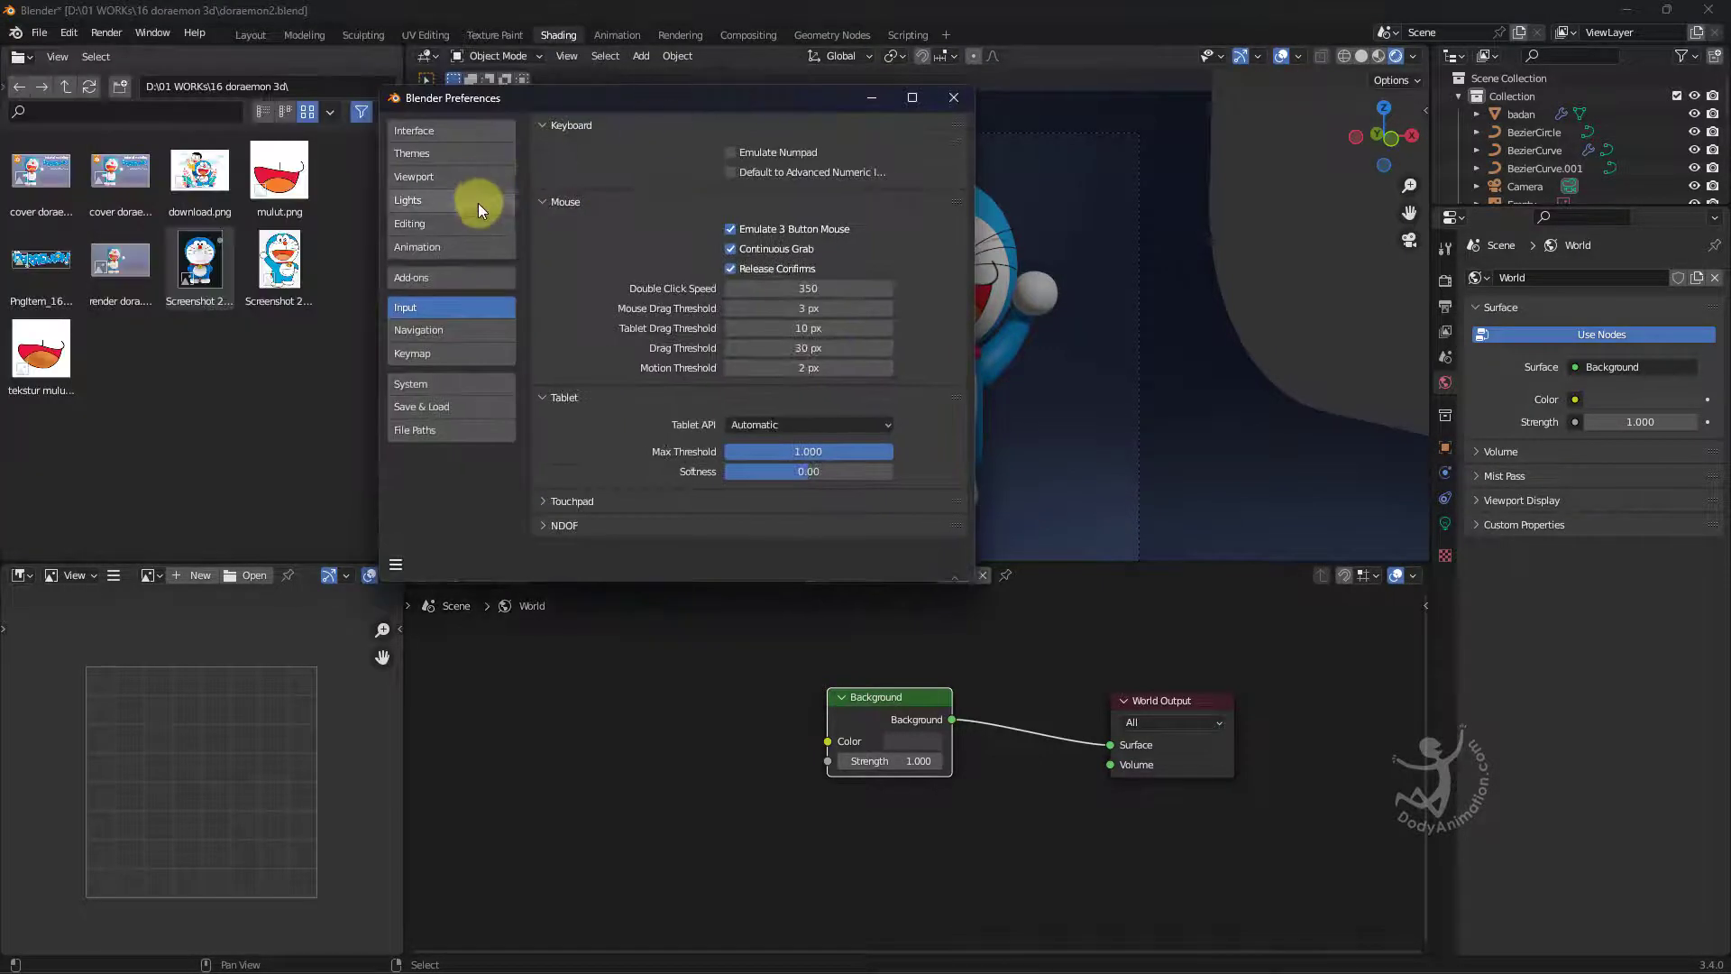
left_click(413, 277)
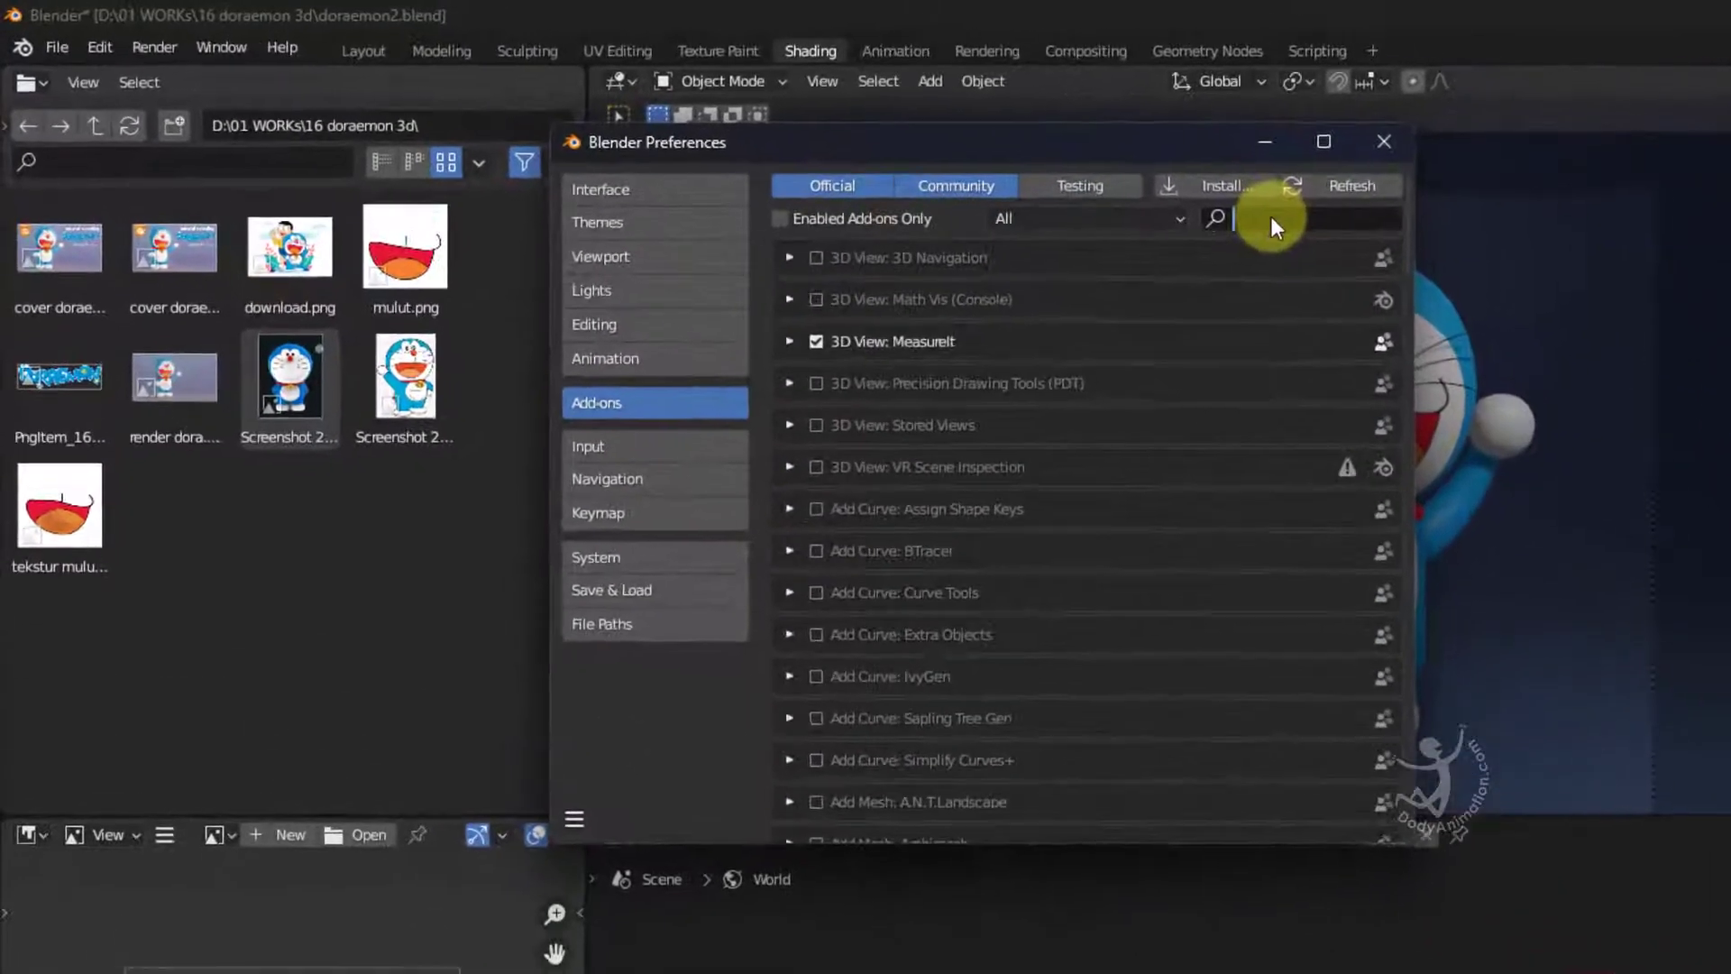
left_click(866, 148)
type("node")
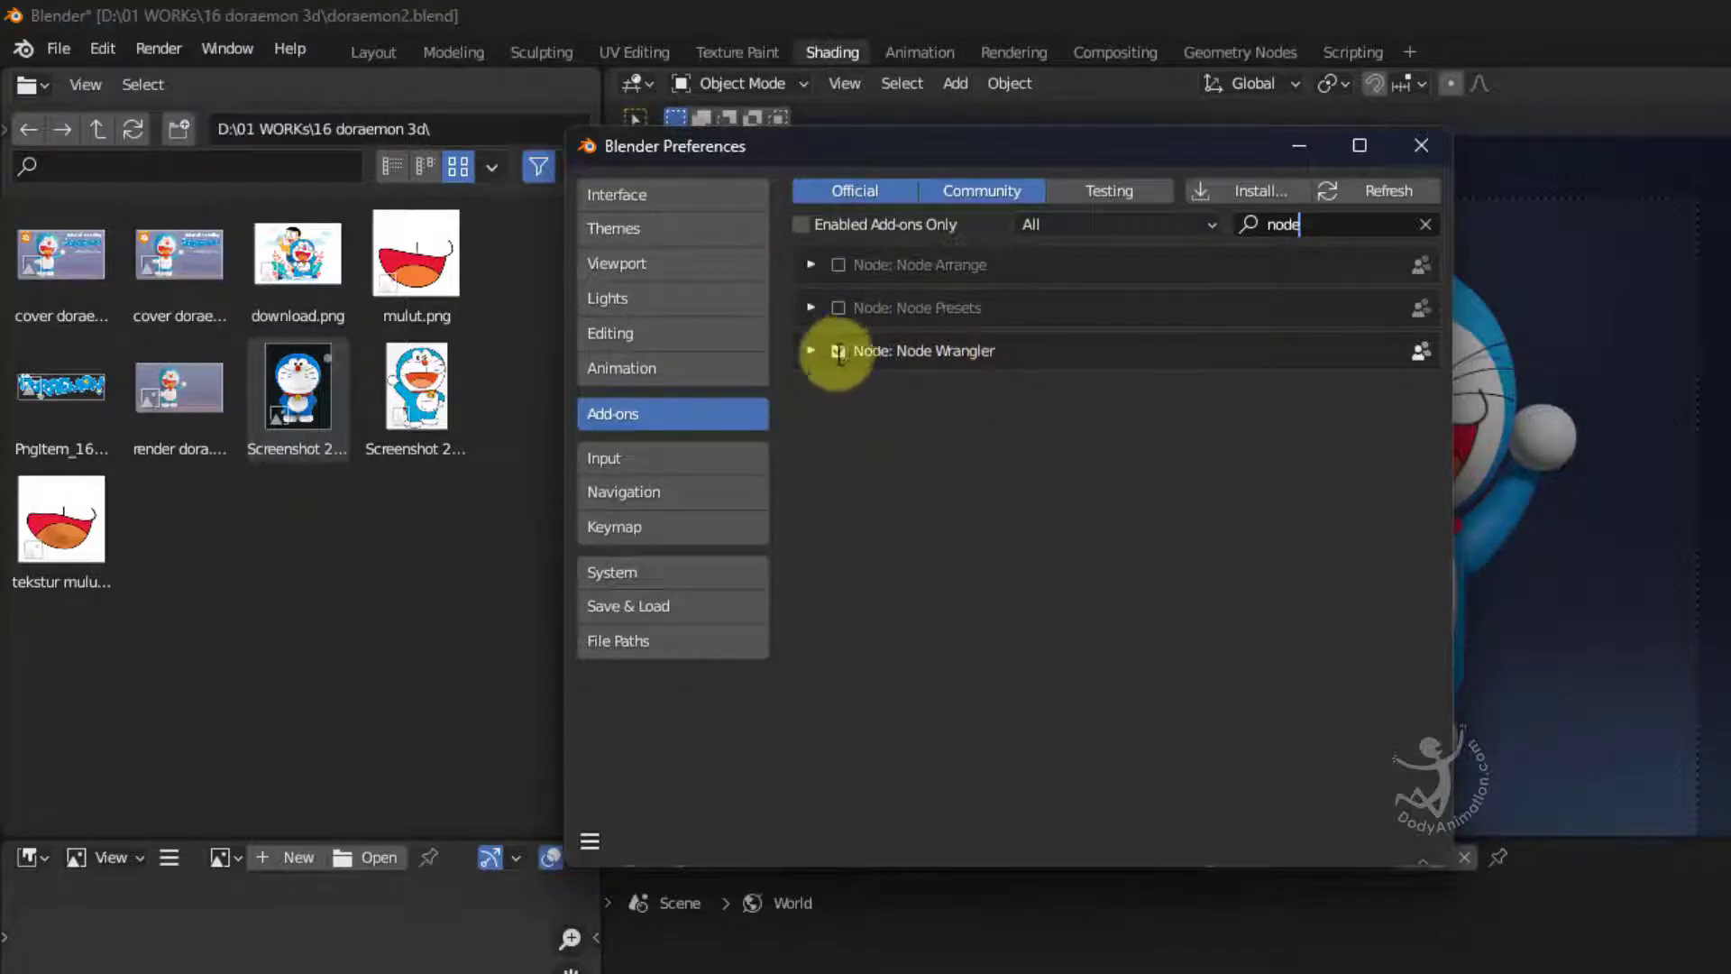
left_click(591, 837)
left_click(592, 837)
left_click(659, 775)
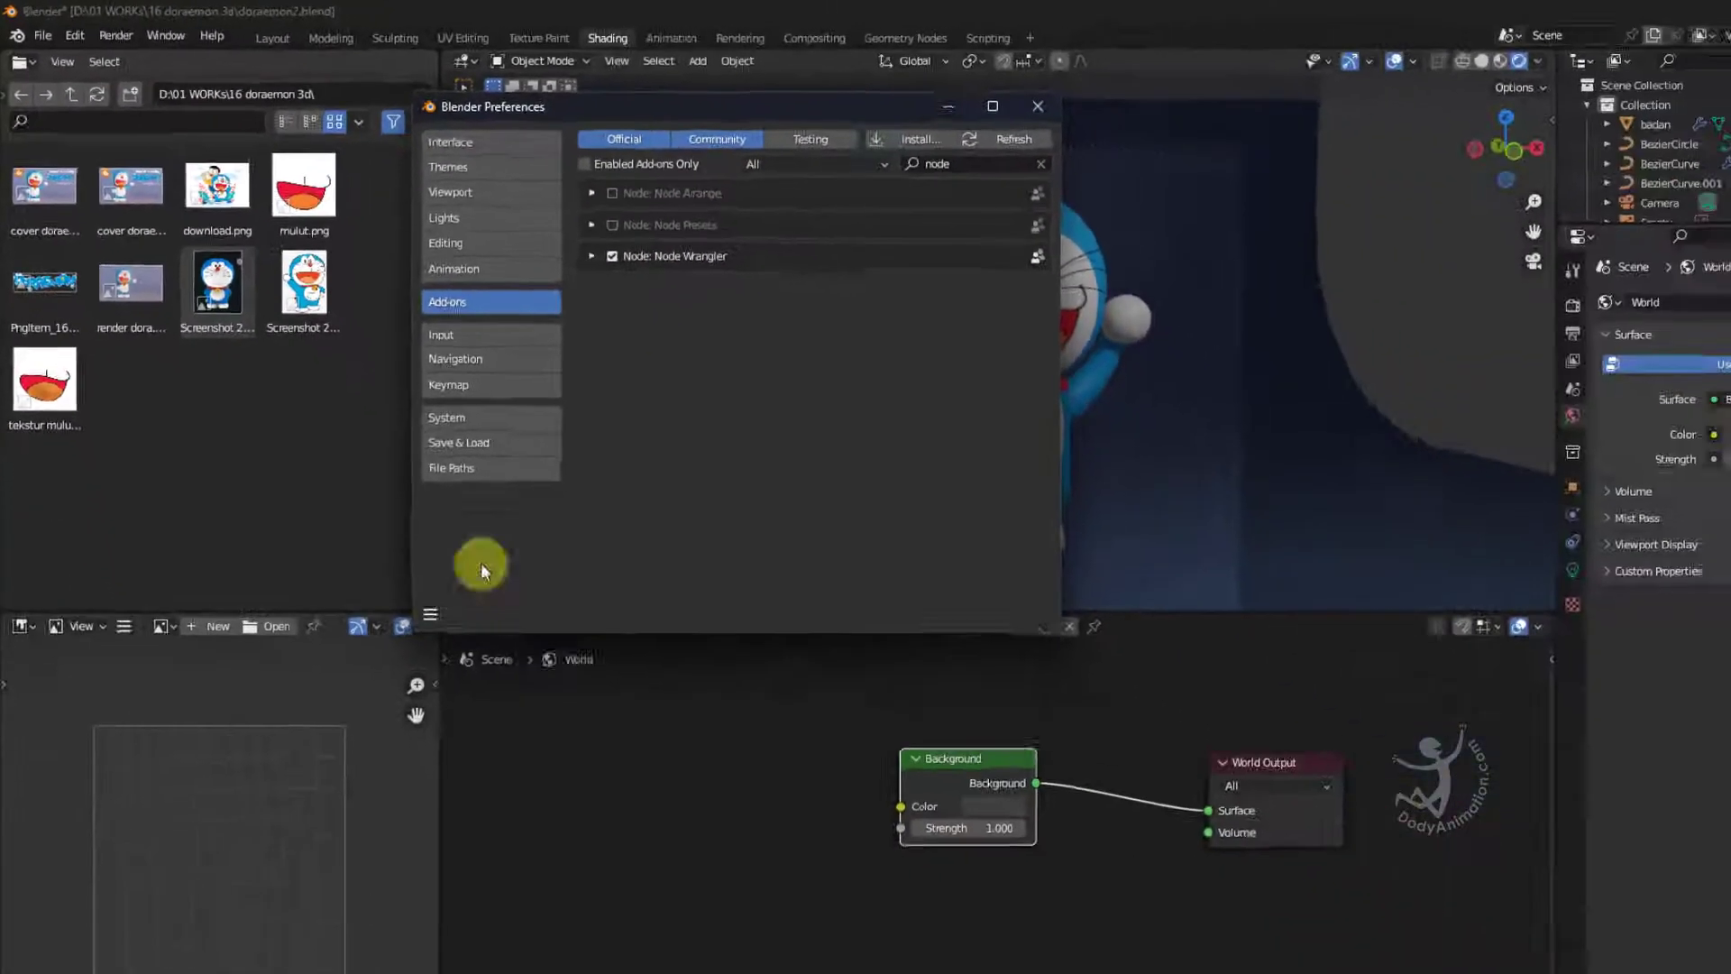
left_click(1038, 106)
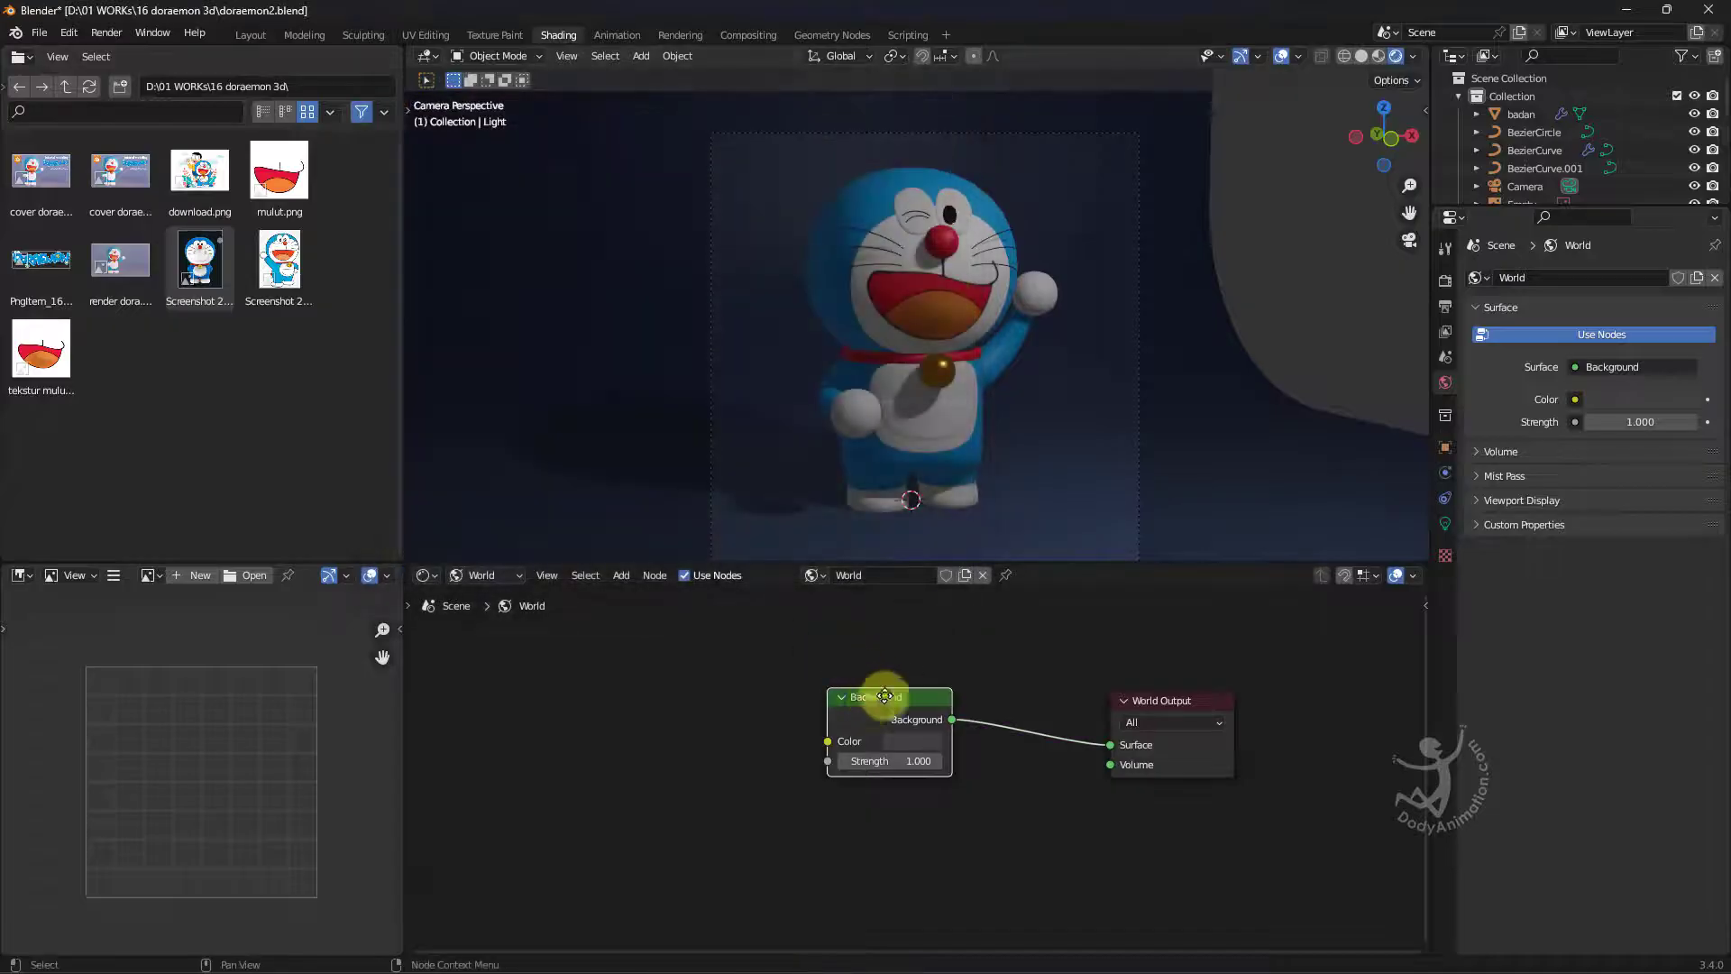
Use Node Wrangler to feed the Background colour from an Environment Texture with Mapping and Texture Coordinate nodes.
scroll(885, 697, "up", 1)
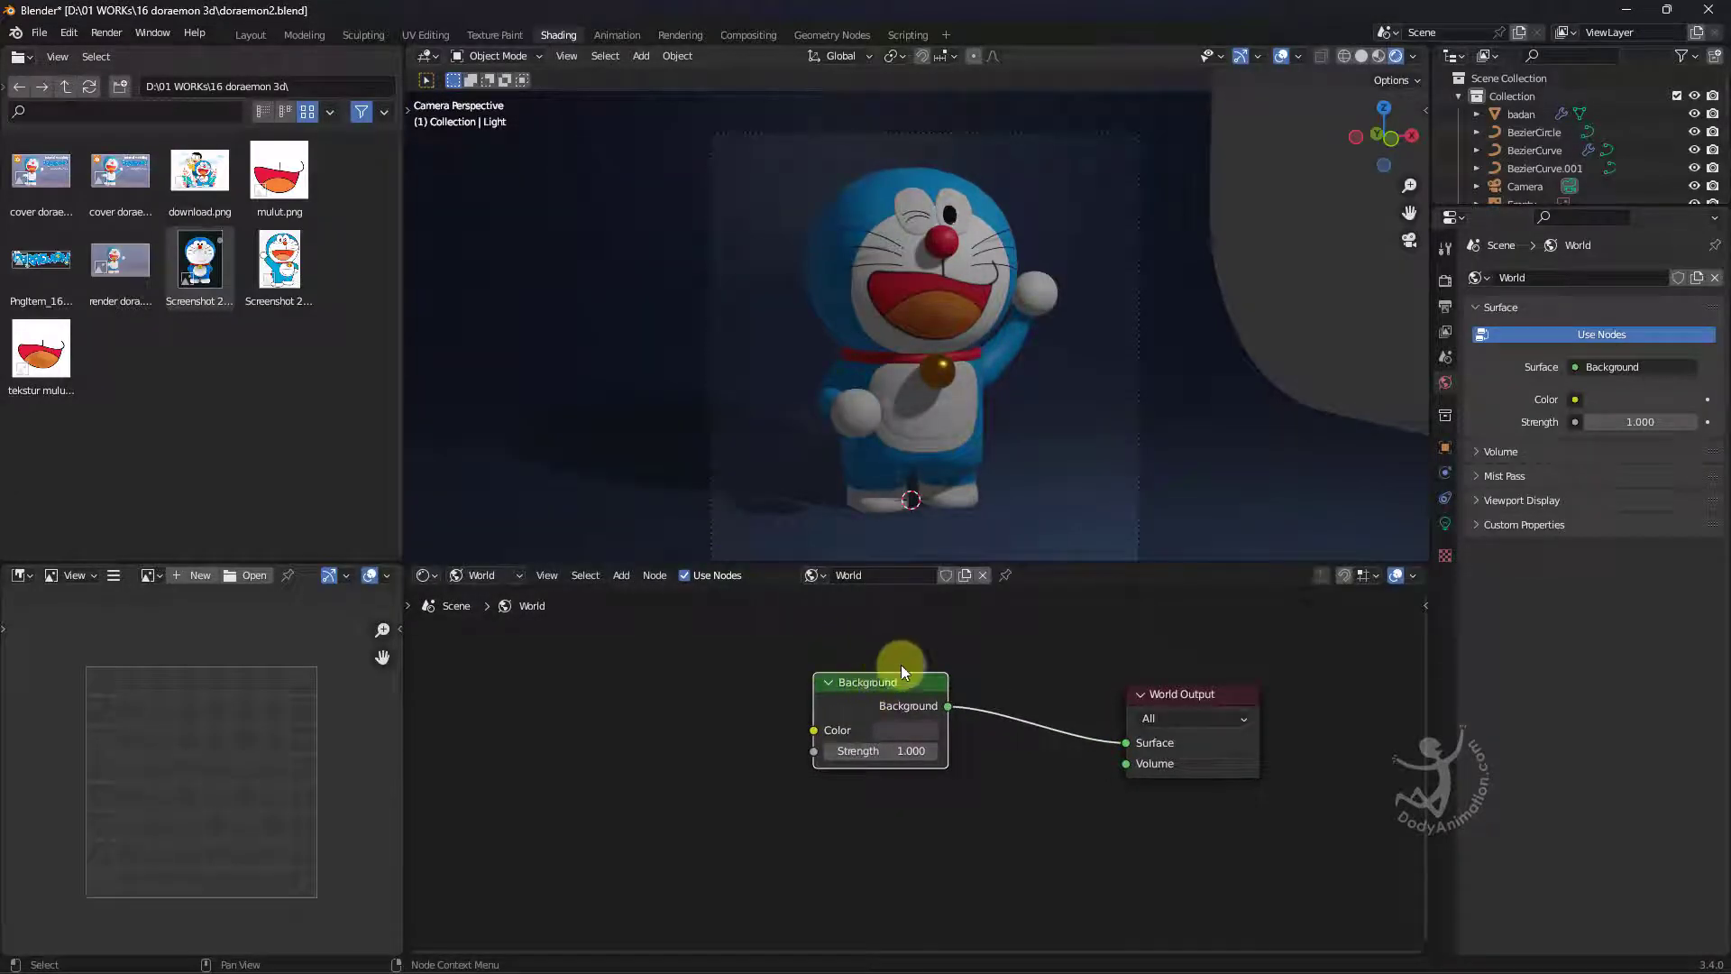
scroll(871, 678, "up", 1)
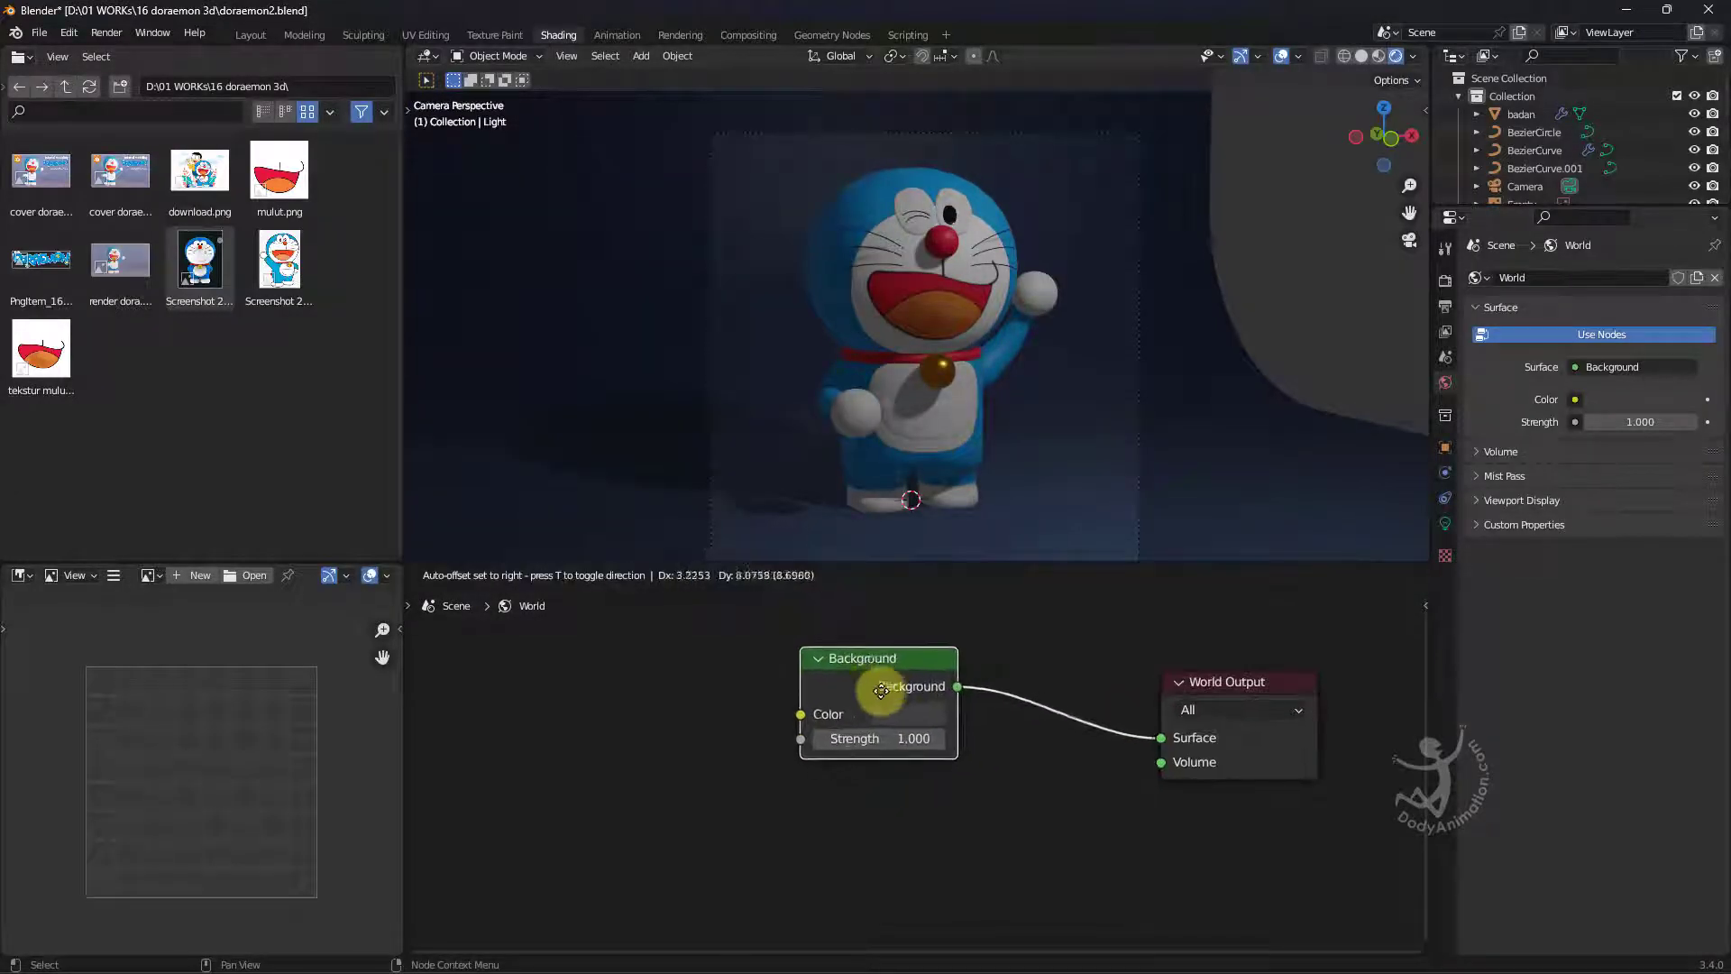
scroll(888, 690, "up", 1)
key("ctrl+t")
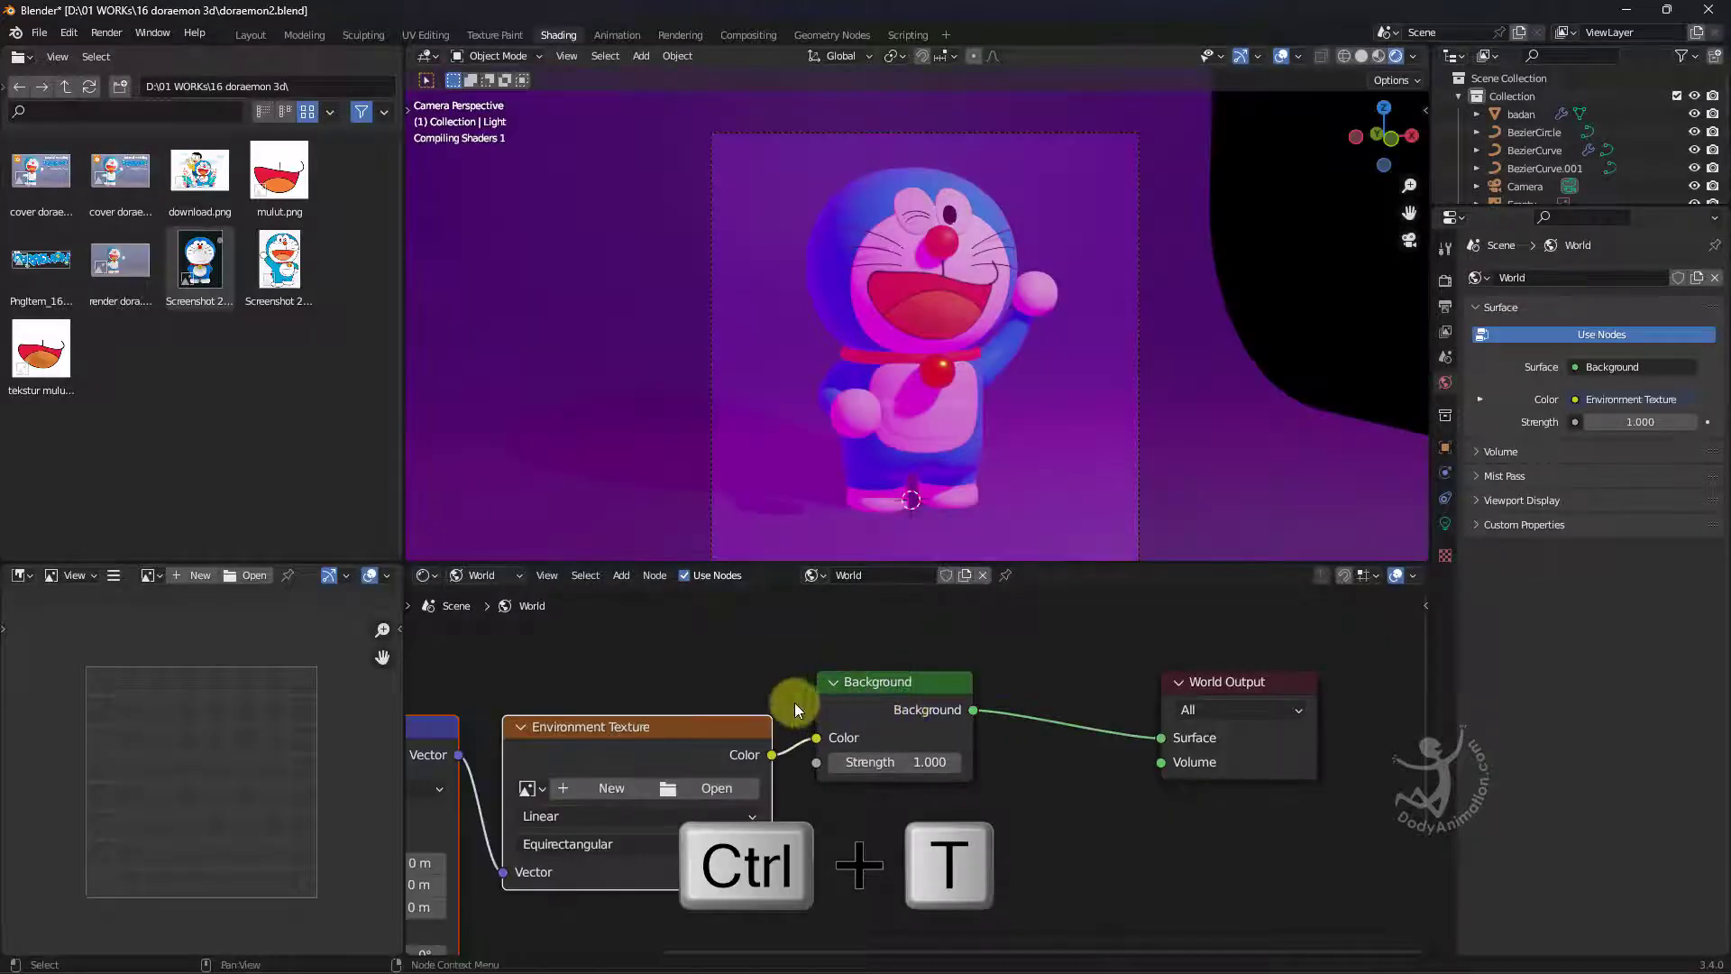
middle_click_drag(696, 734, 1047, 721)
scroll(919, 726, "down", 1)
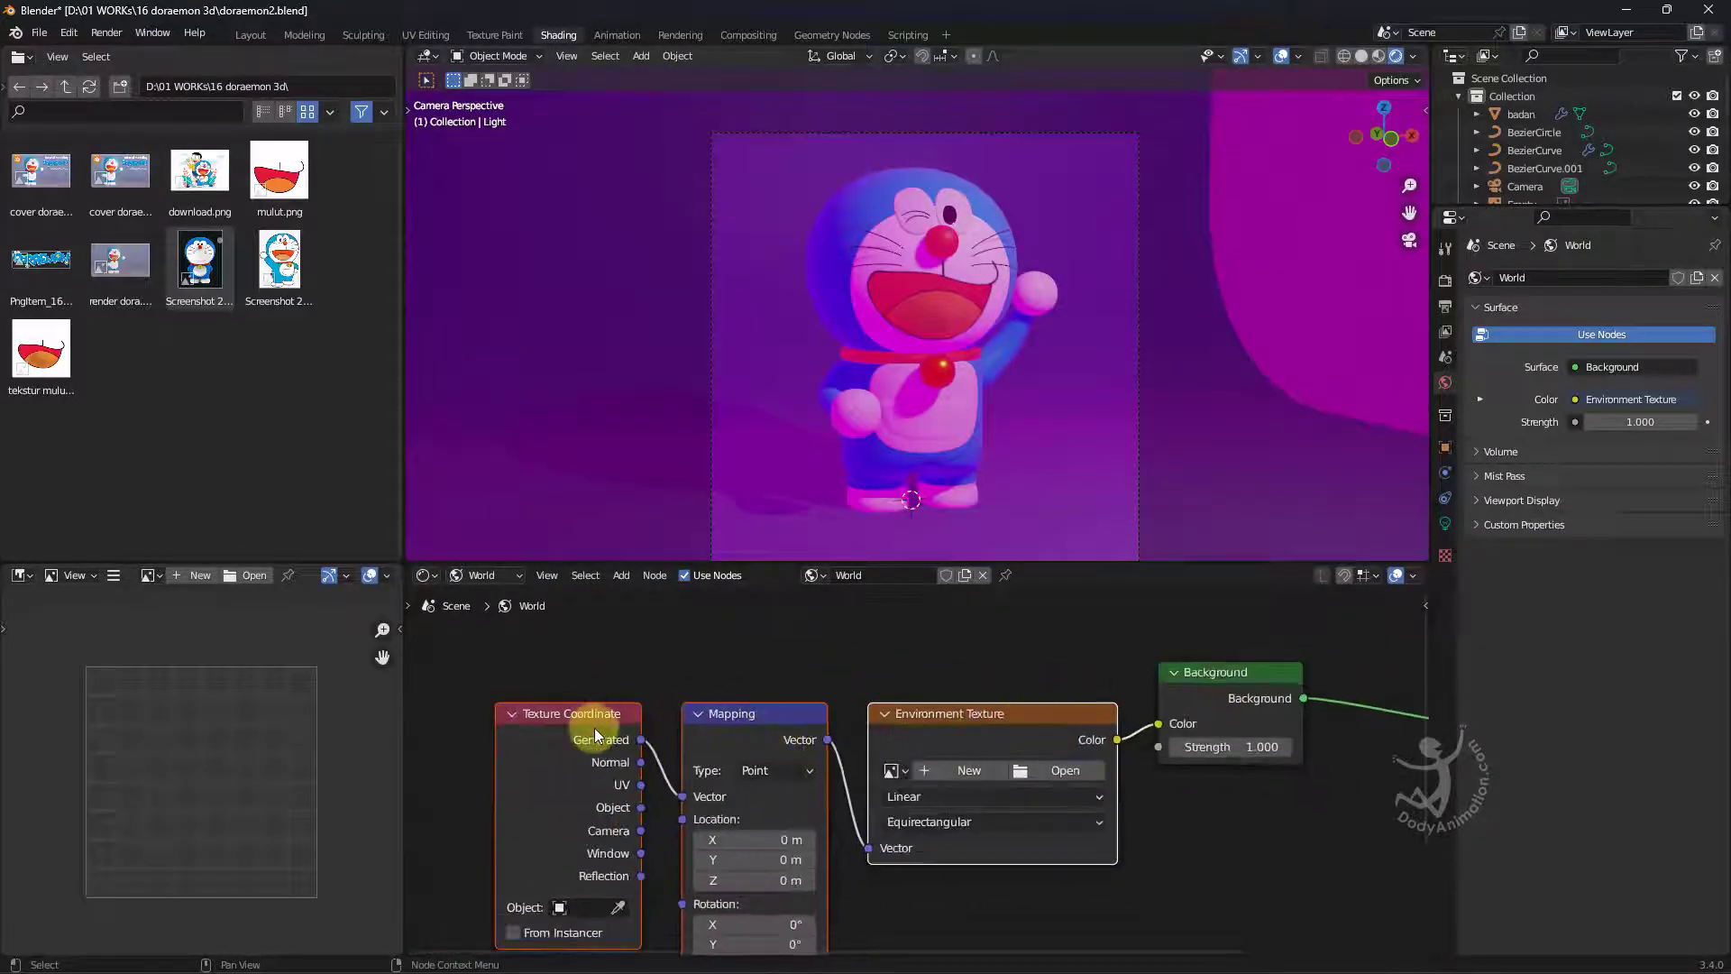
Load lebombo_4k.hdr from the bookmarked HDRI folder into the World's Environment Texture node.
scroll(910, 672, "down", 1)
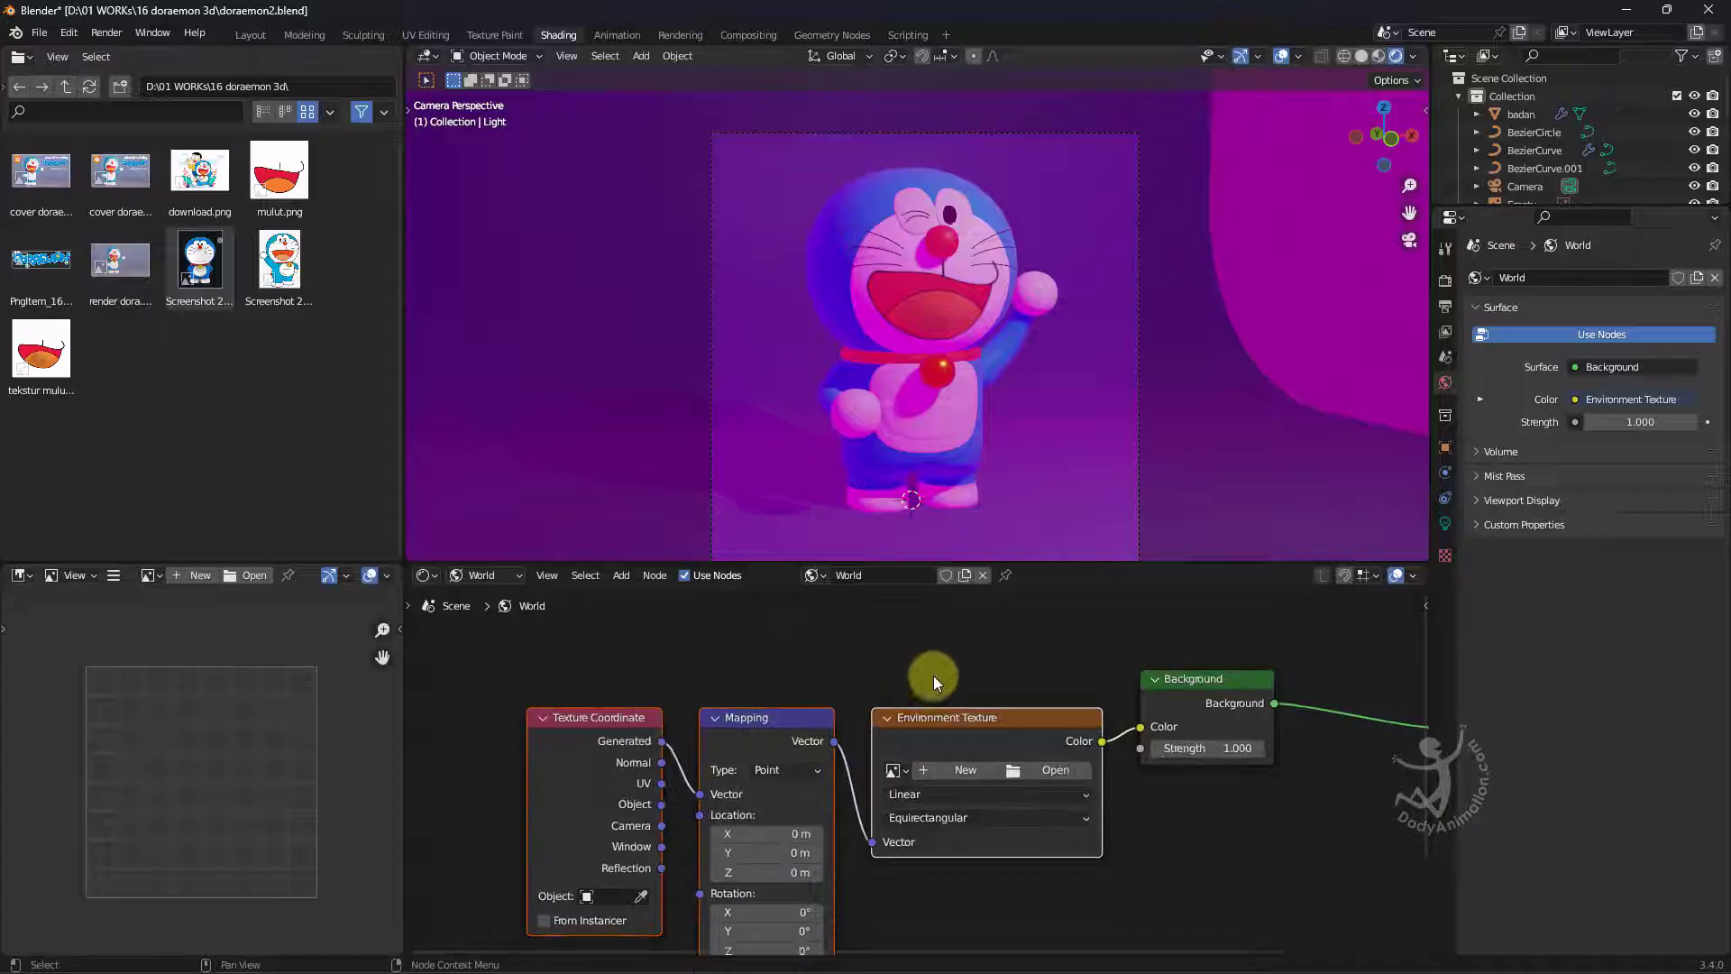
scroll(1015, 743, "down", 1)
middle_click_drag(1015, 743, 947, 695)
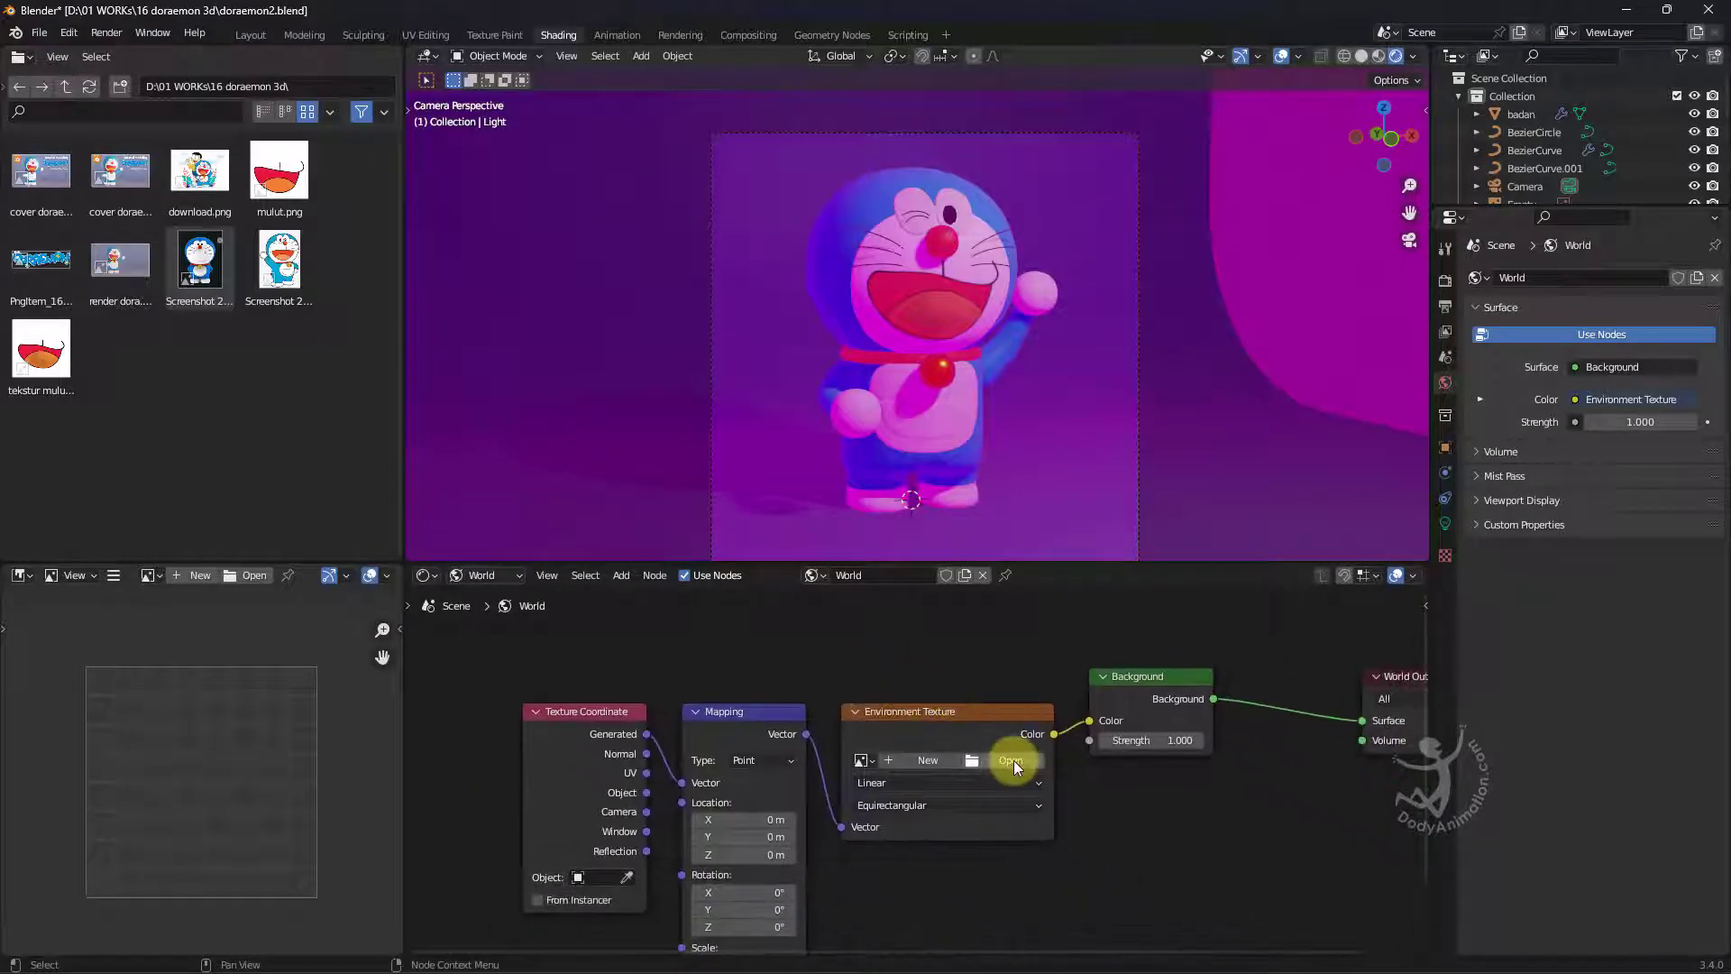
left_click(1016, 763)
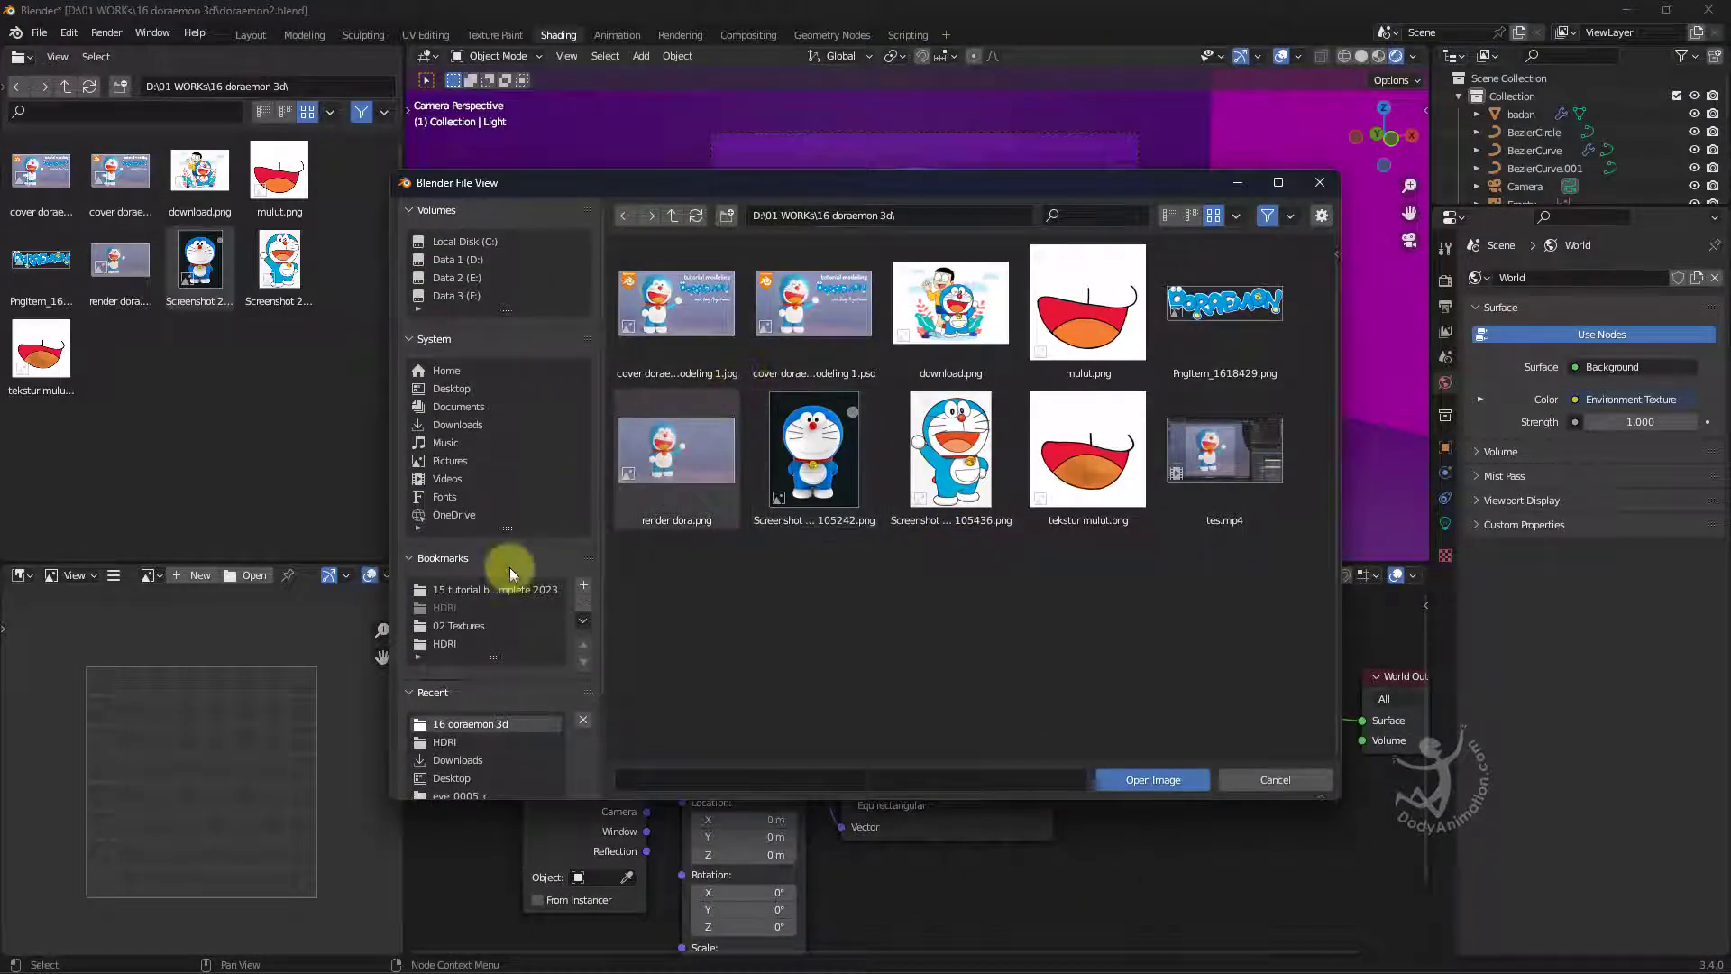
left_click(446, 644)
scroll(1085, 489, "down", 2)
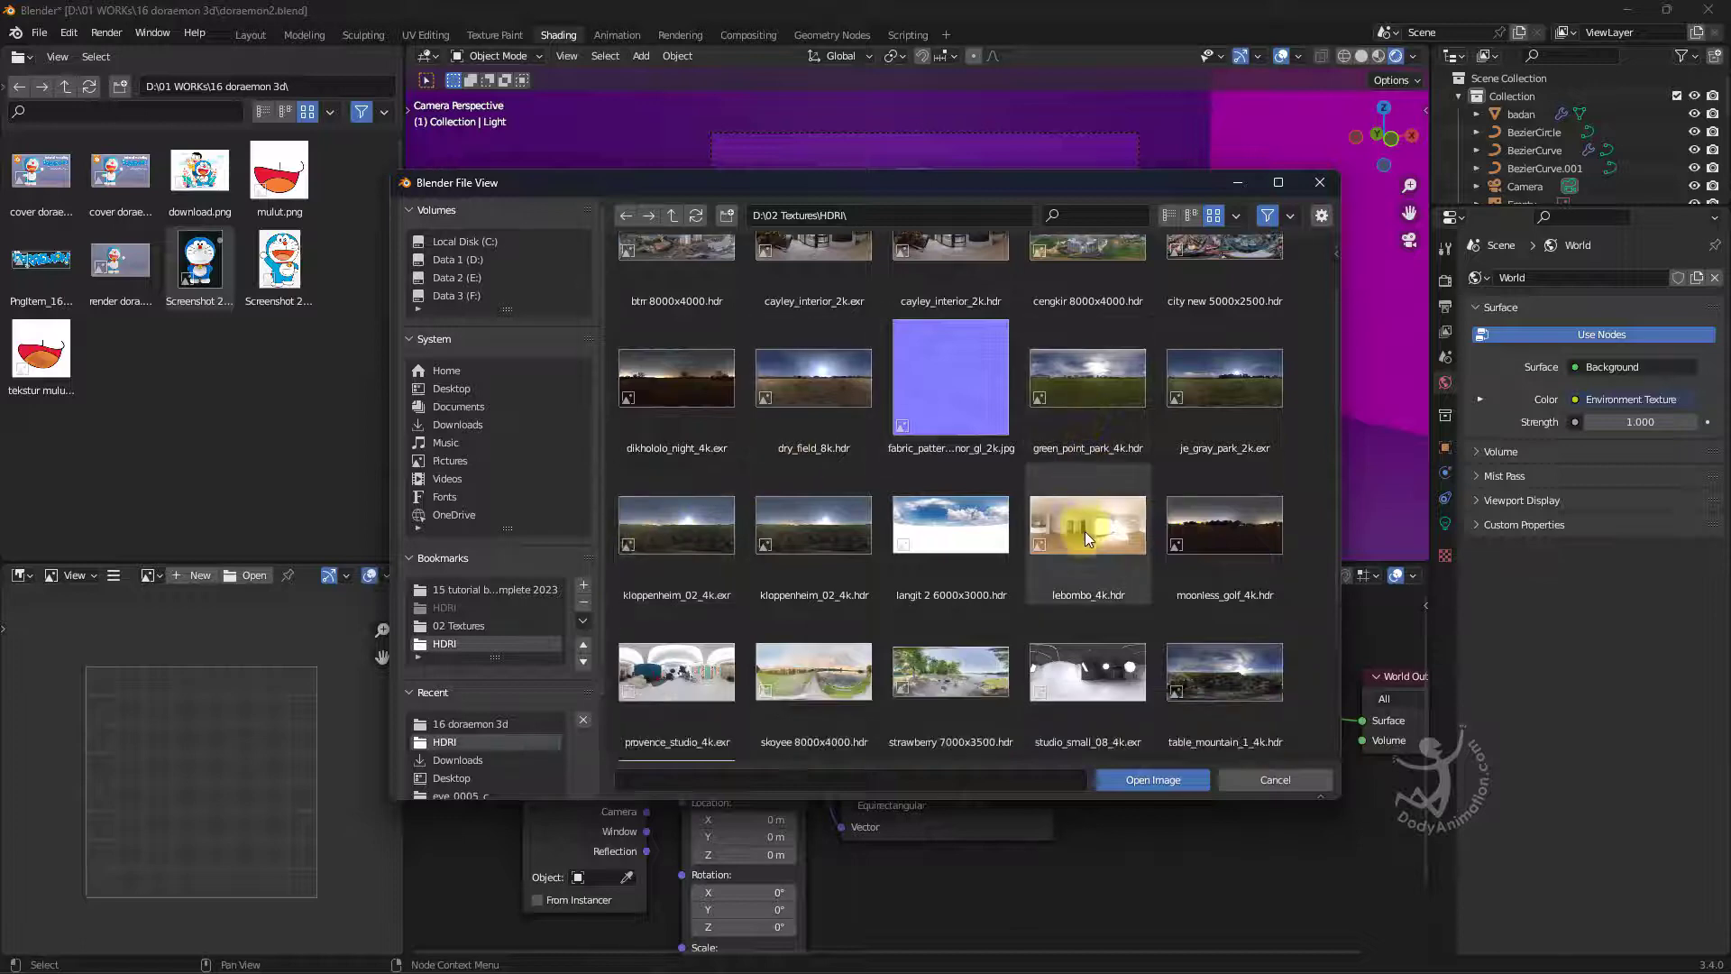
left_click(1081, 552)
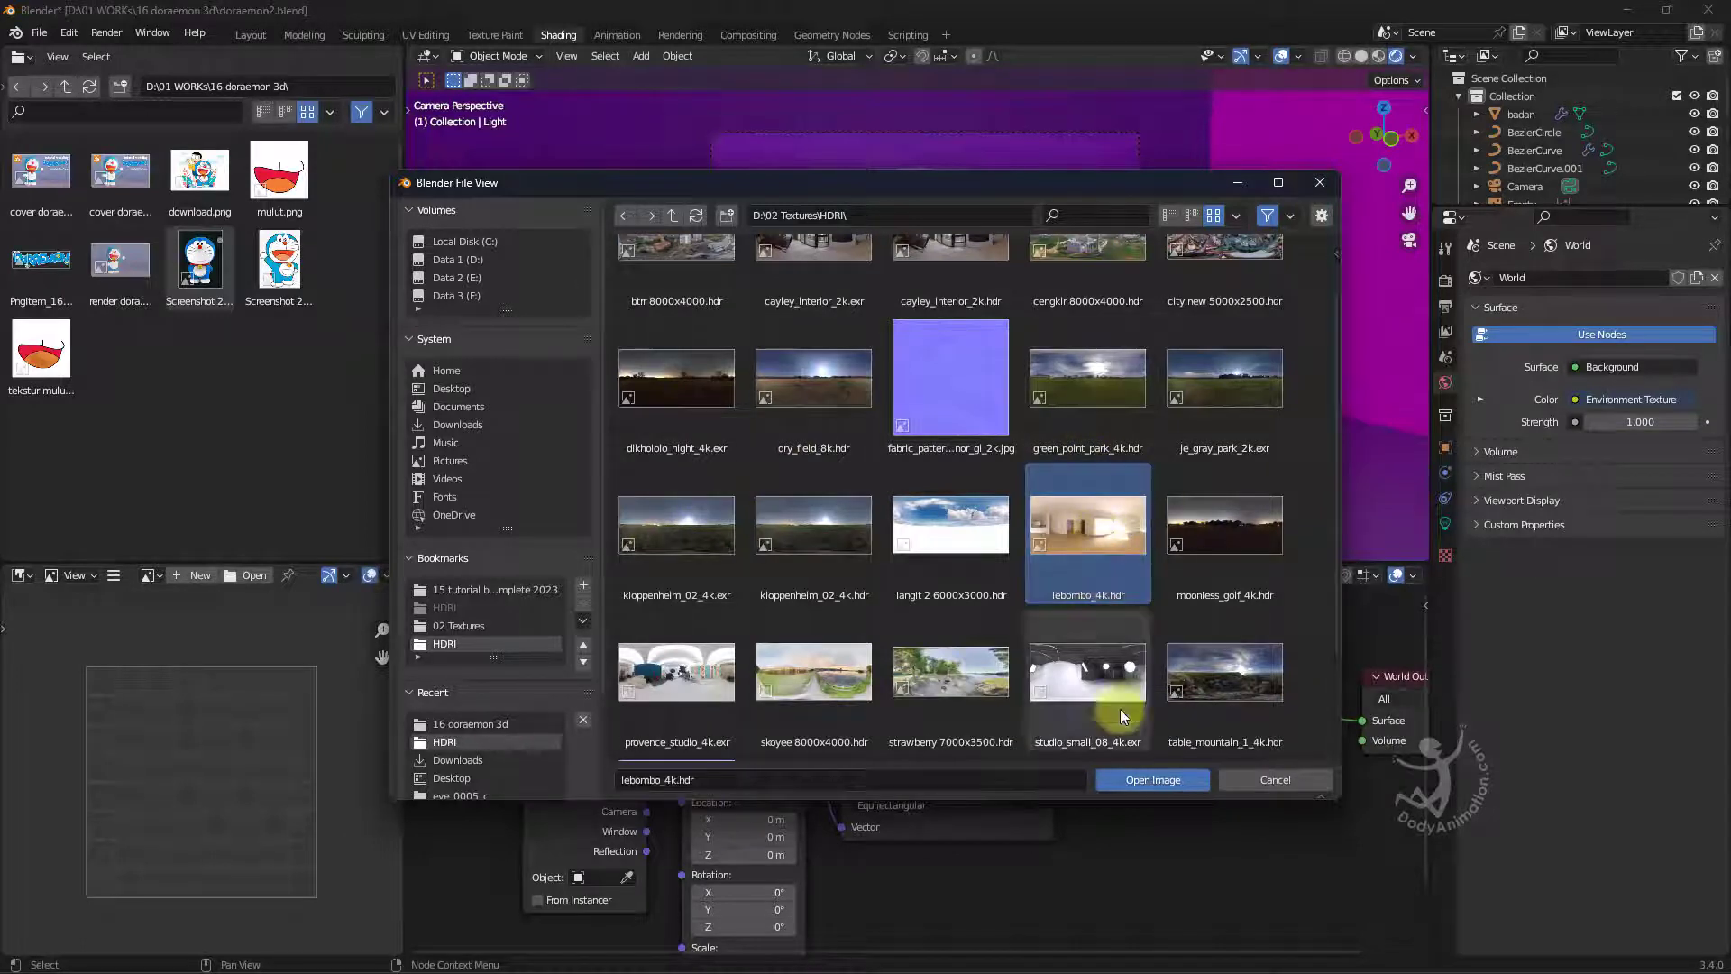
left_click(1138, 780)
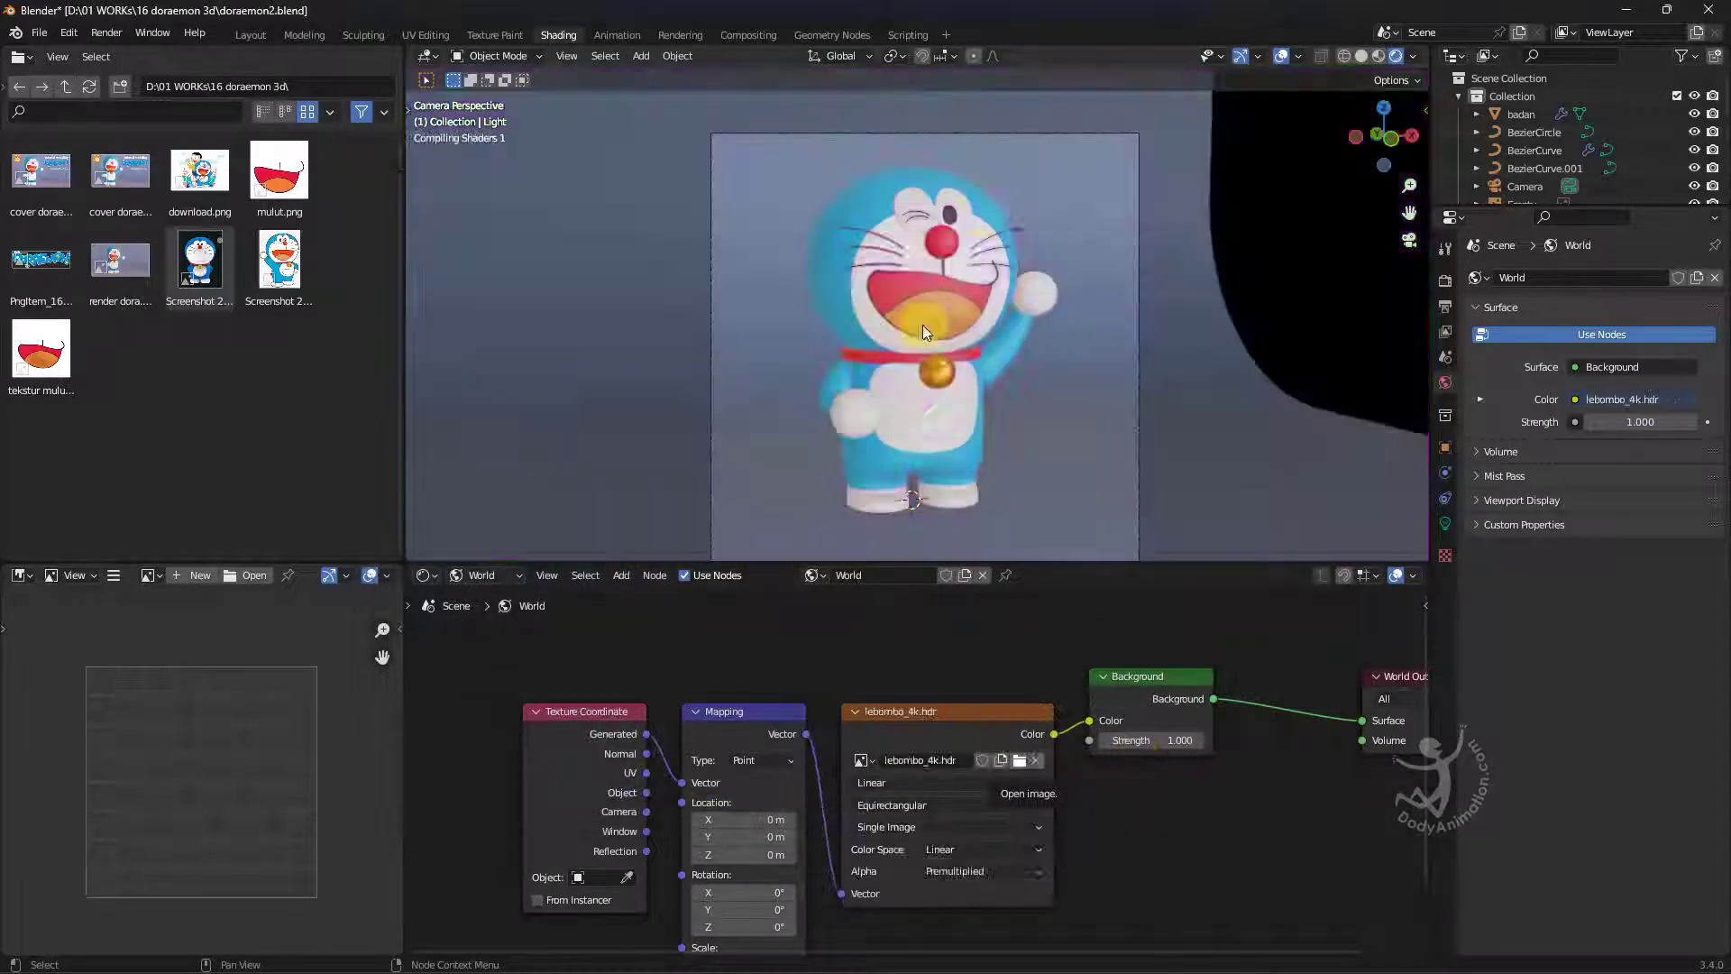
Examine Doraemon and the backdrop under the HDRI lighting from outside the camera view.
middle_click_drag(1001, 315, 1068, 300)
middle_click_drag(1015, 354, 1014, 326, "shift")
scroll(1017, 347, "up", 3)
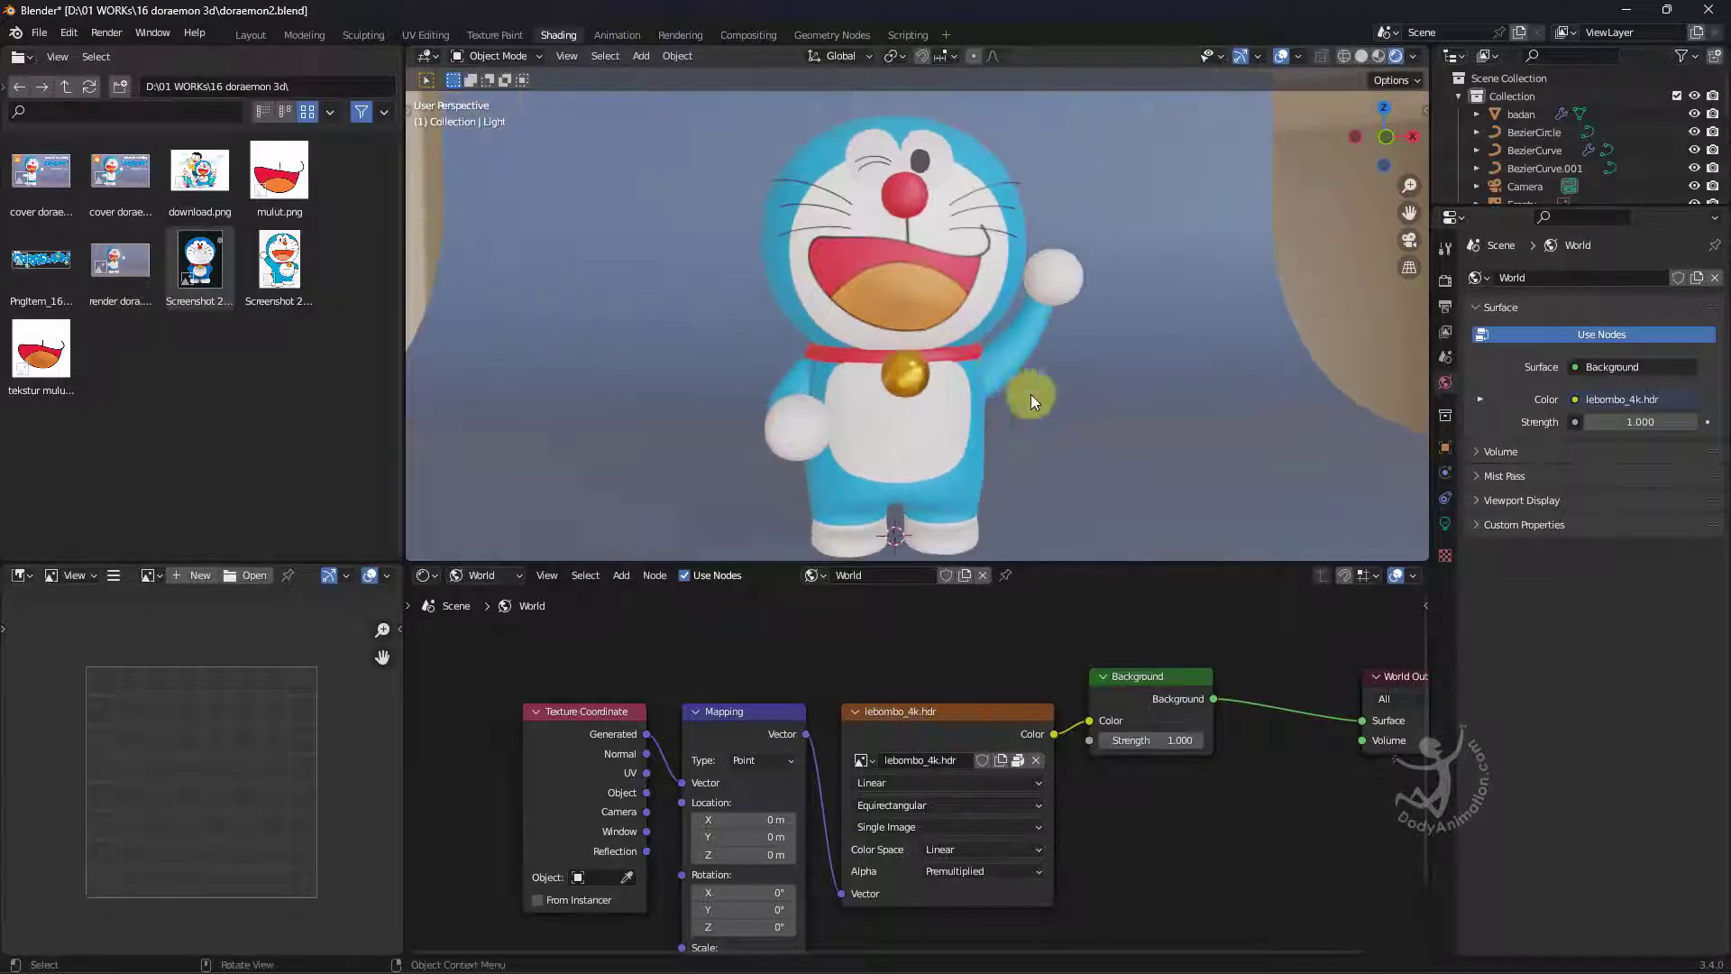
middle_click_drag(1030, 395, 1029, 336, "shift")
scroll(1031, 341, "down", 3)
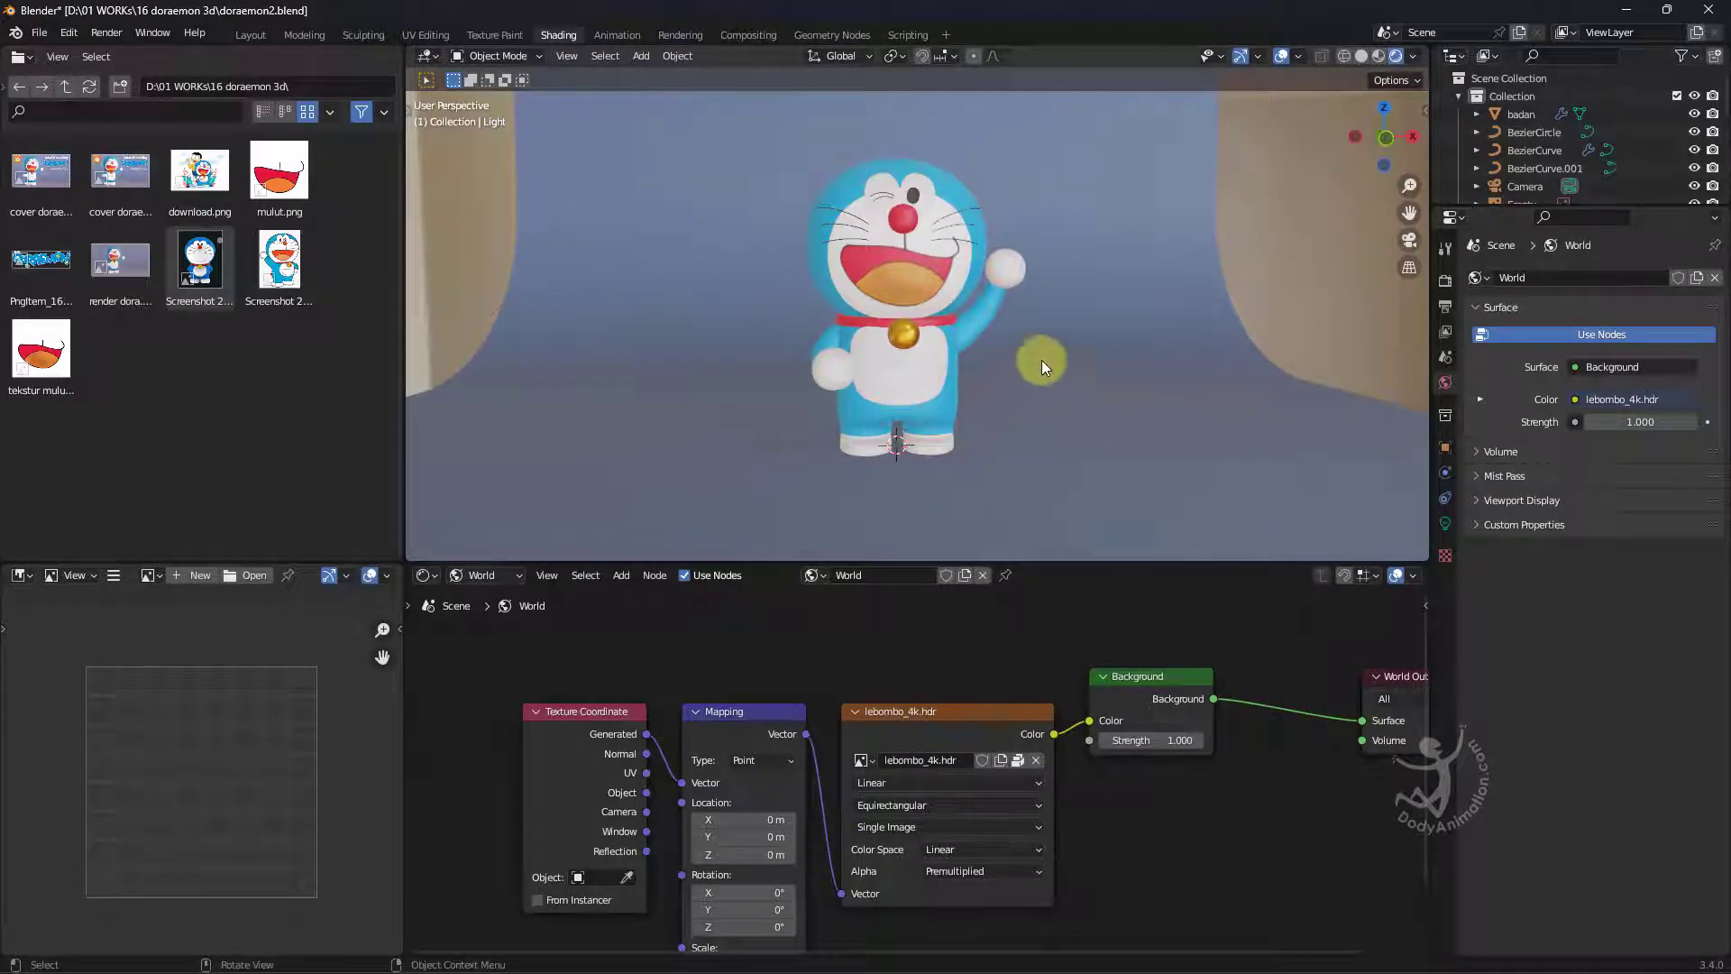
scroll(1041, 360, "down", 2)
Rotate the HDRI environment by setting the Mapping node's Z rotation to -56.5°.
scroll(722, 815, "down", 2, "shift")
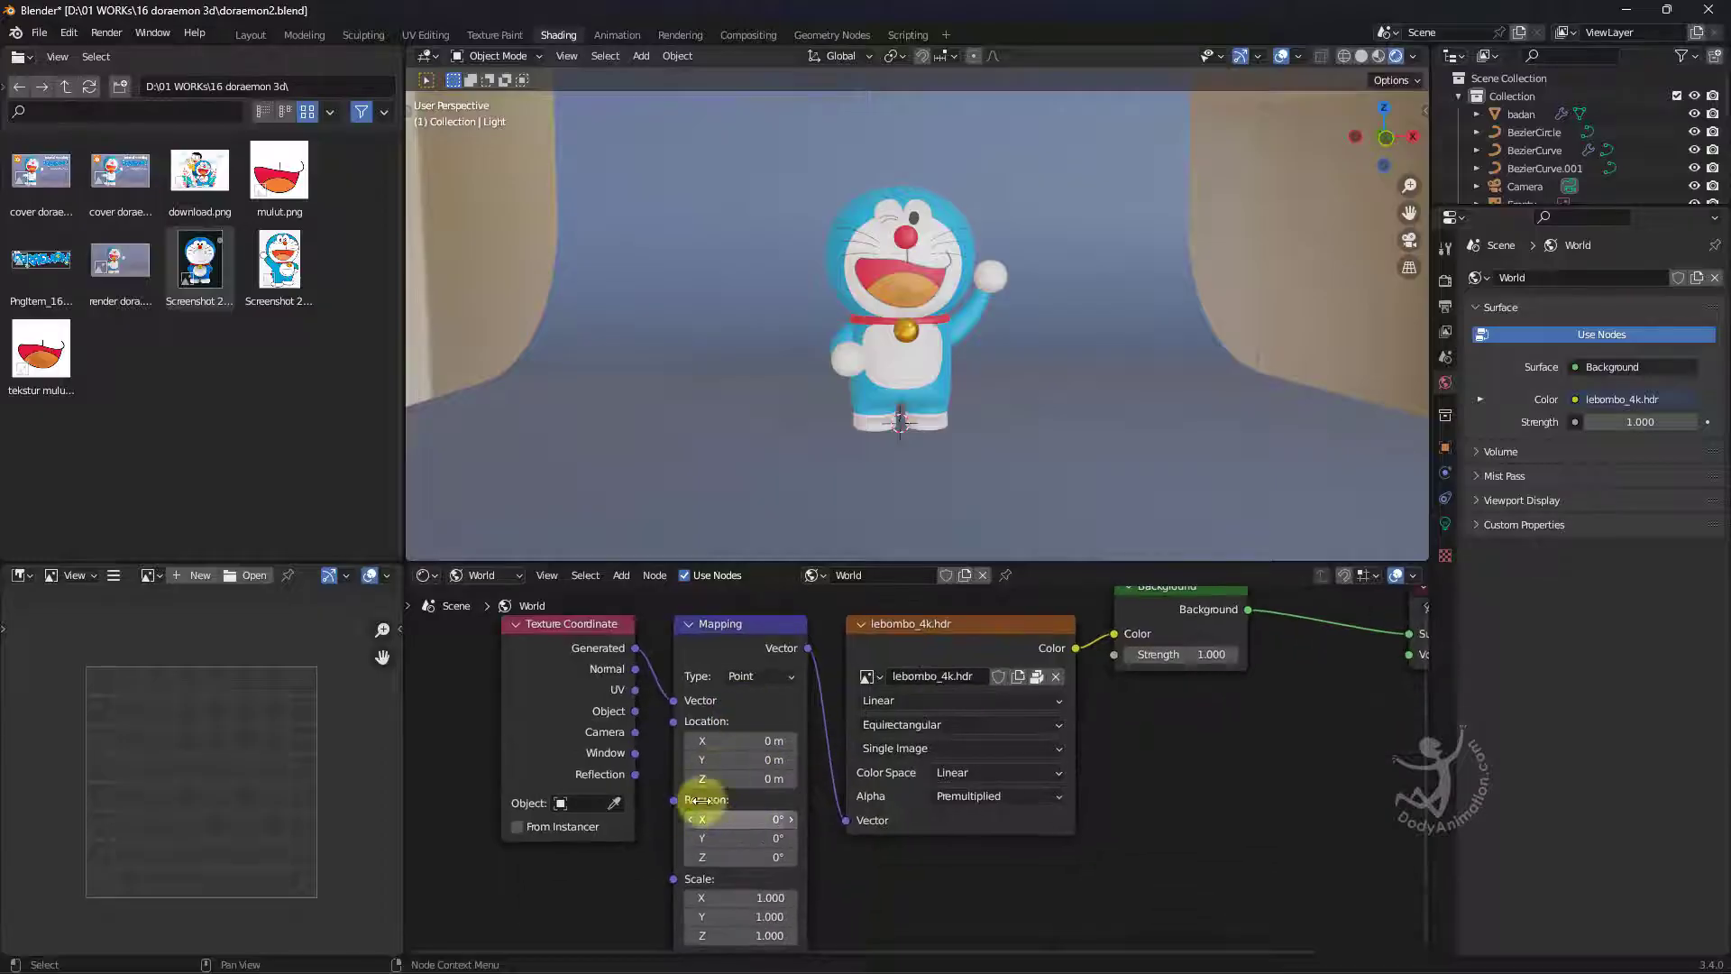
scroll(695, 800, "up", 1)
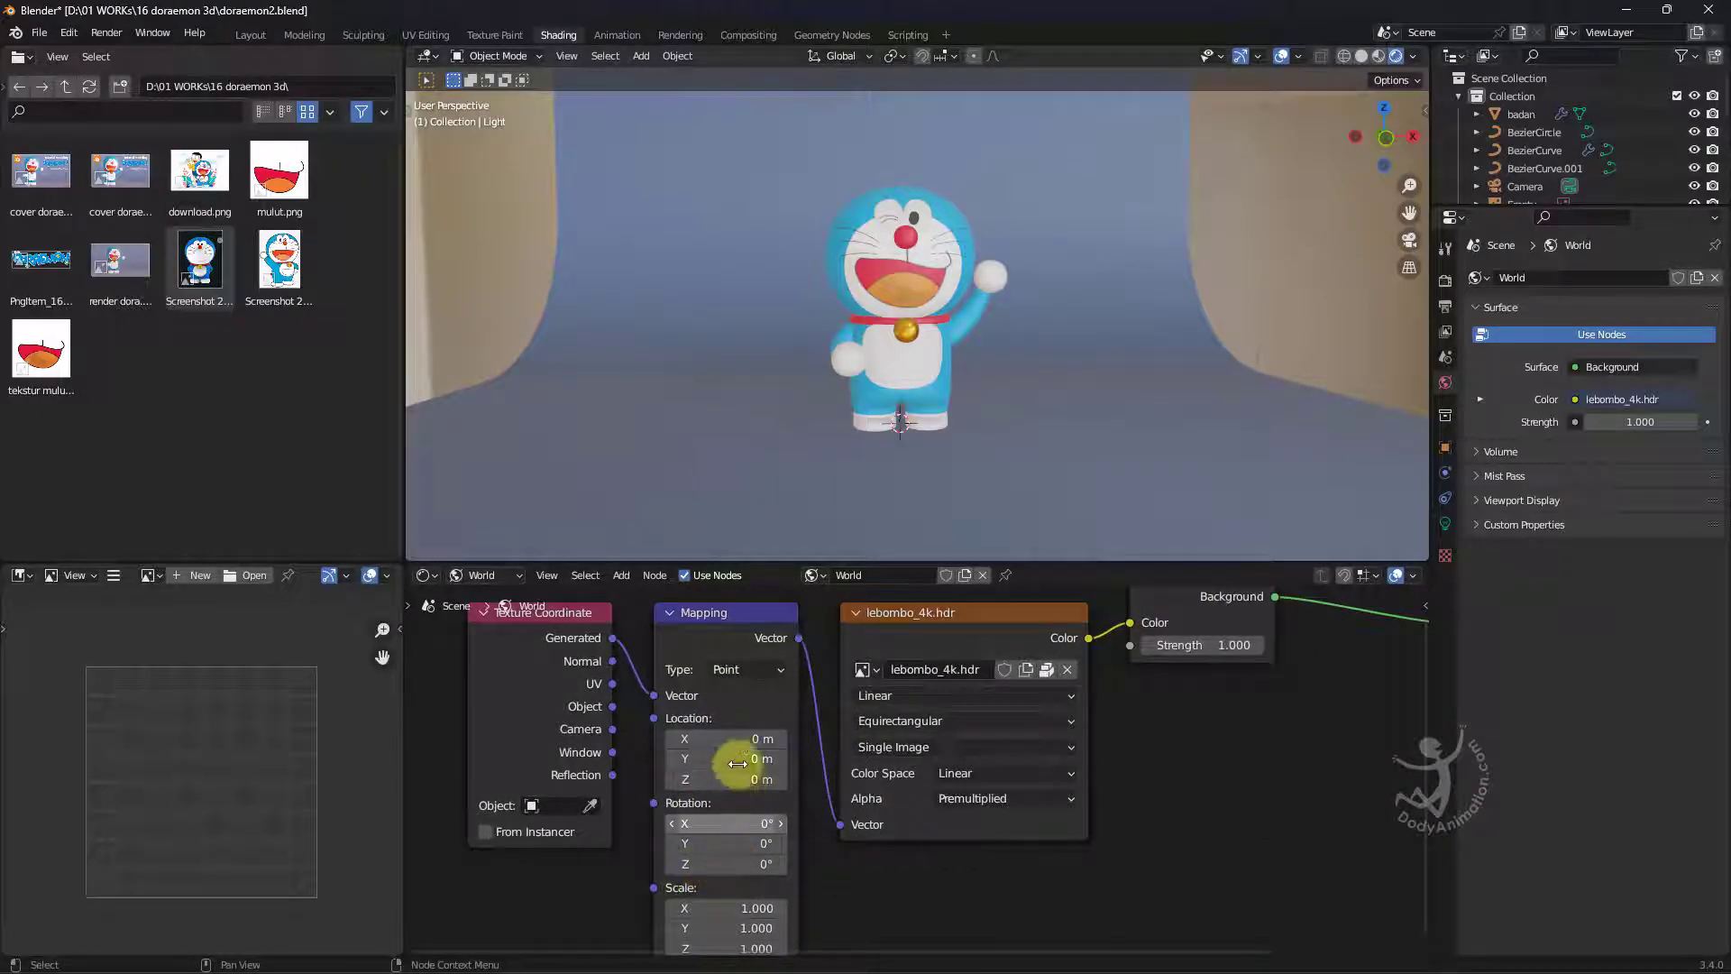
scroll(740, 869, "up", 1)
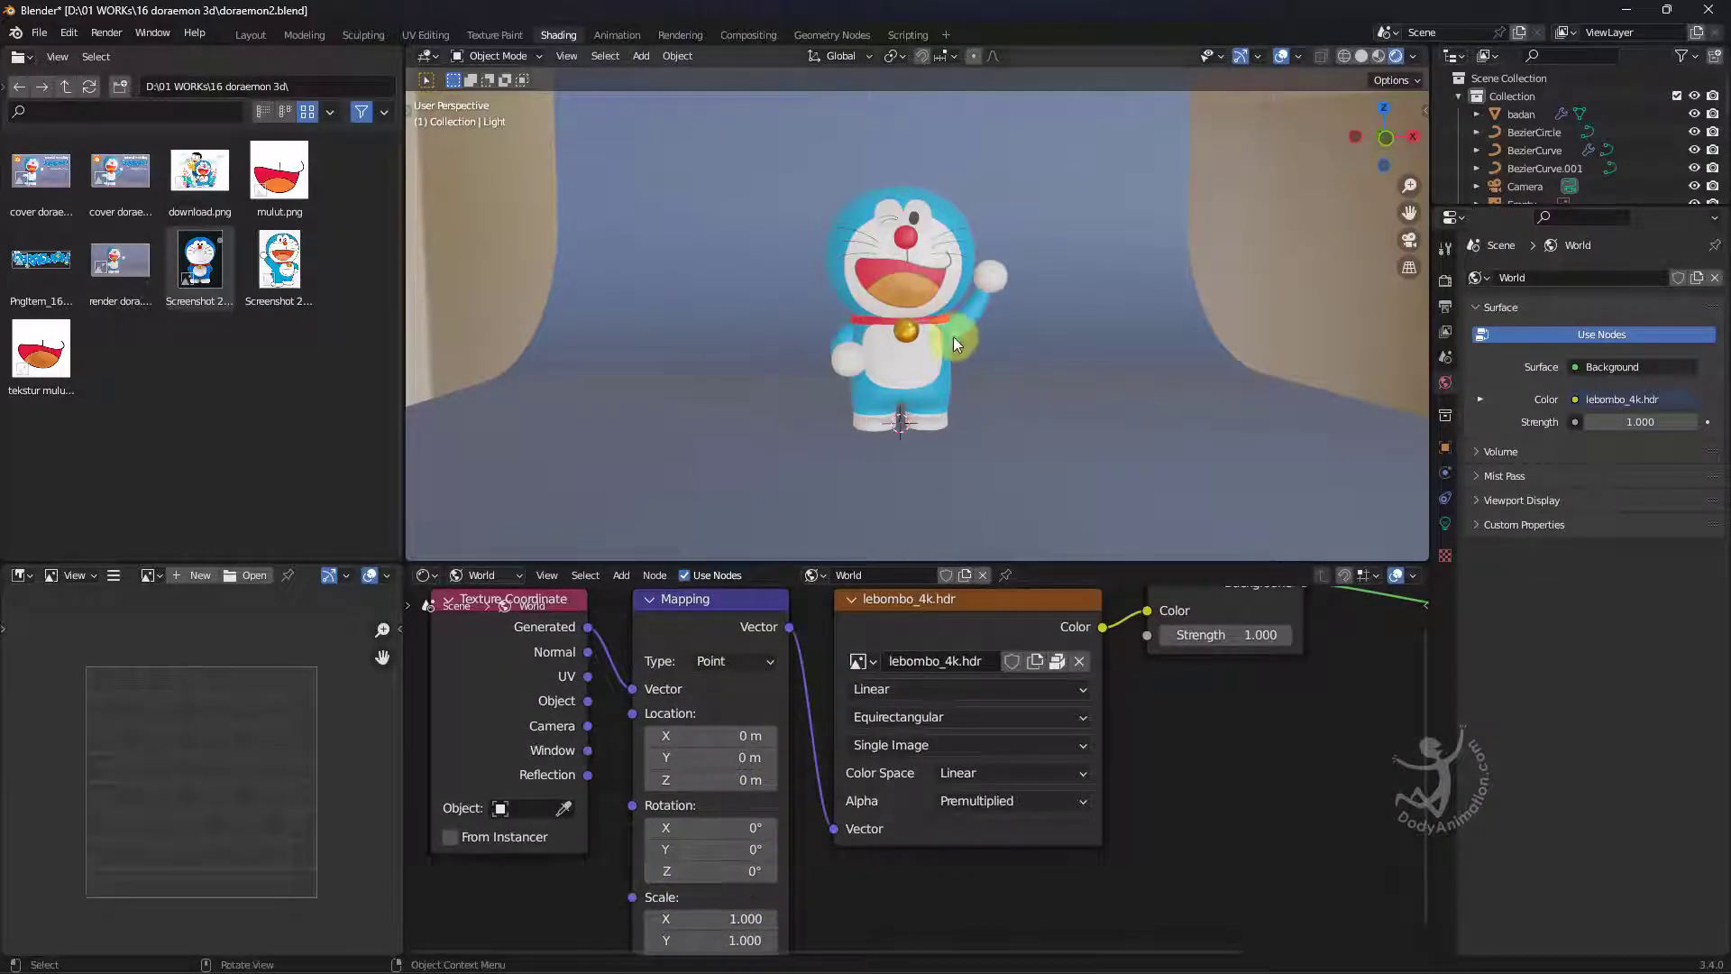
left_click_drag(712, 871, 802, 871)
mouse_move(822, 412)
left_mouse_down()
mouse_move(700, 406)
mouse_move(791, 402)
left_mouse_up()
scroll(912, 396, "up", 1)
scroll(912, 397, "up", 4)
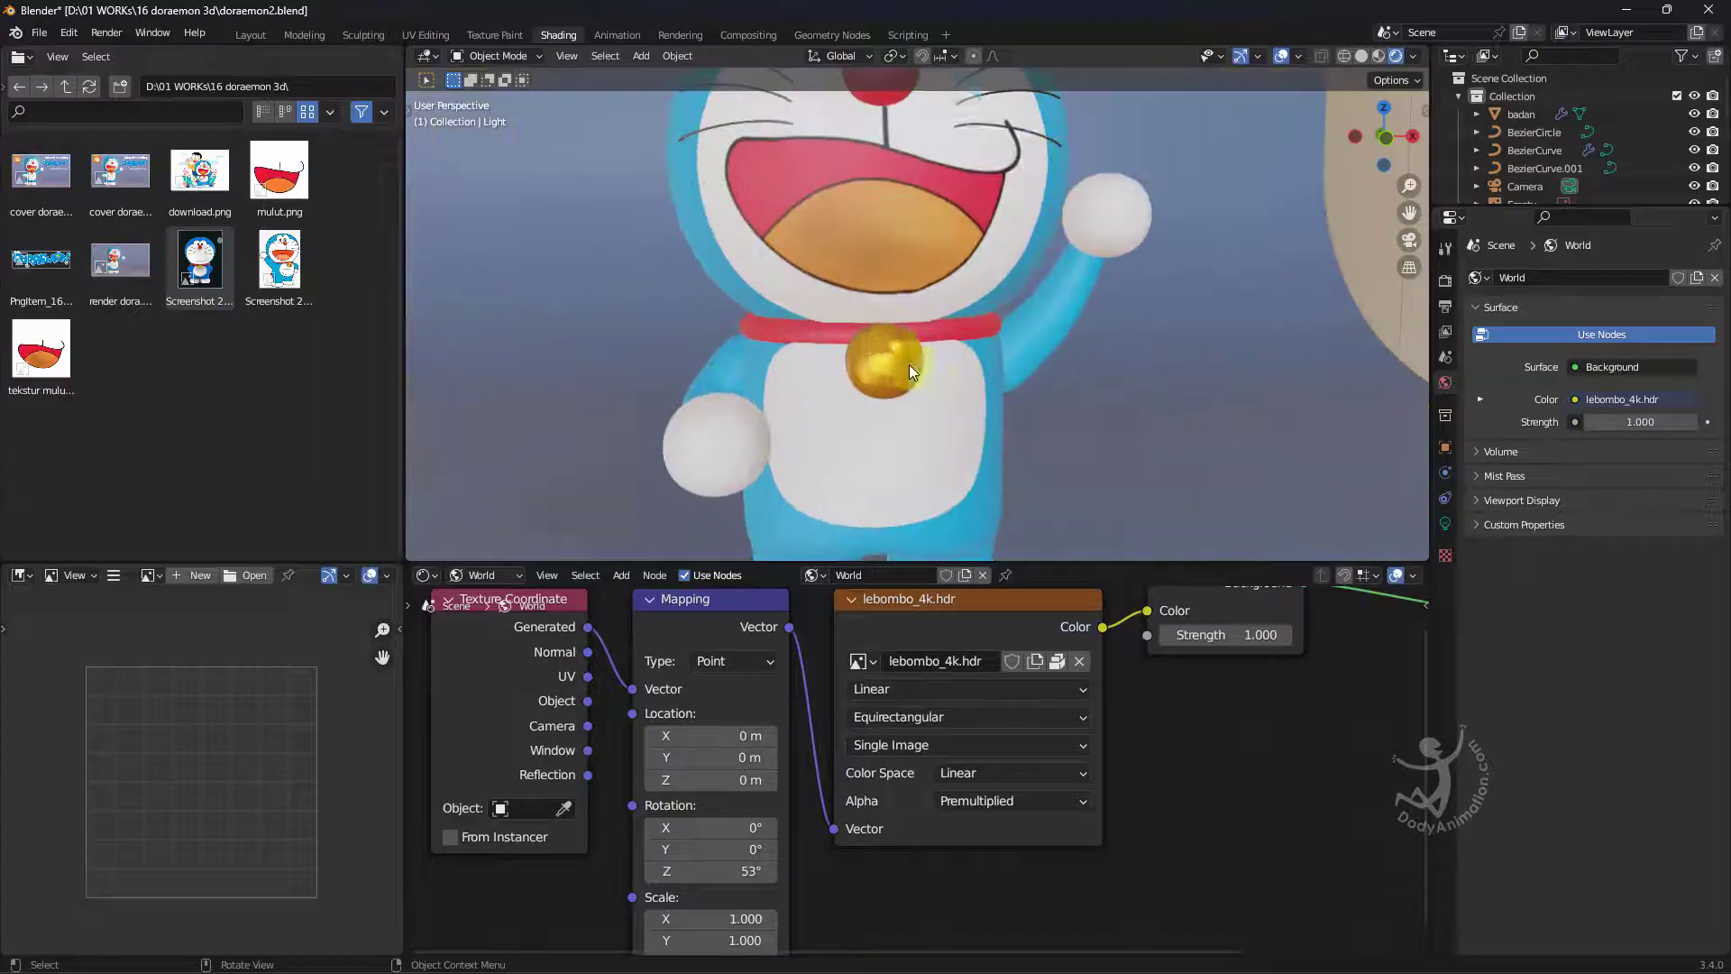
left_click_drag(713, 871, 766, 871)
left_click_drag(771, 390, 977, 379)
scroll(956, 351, "down", 6)
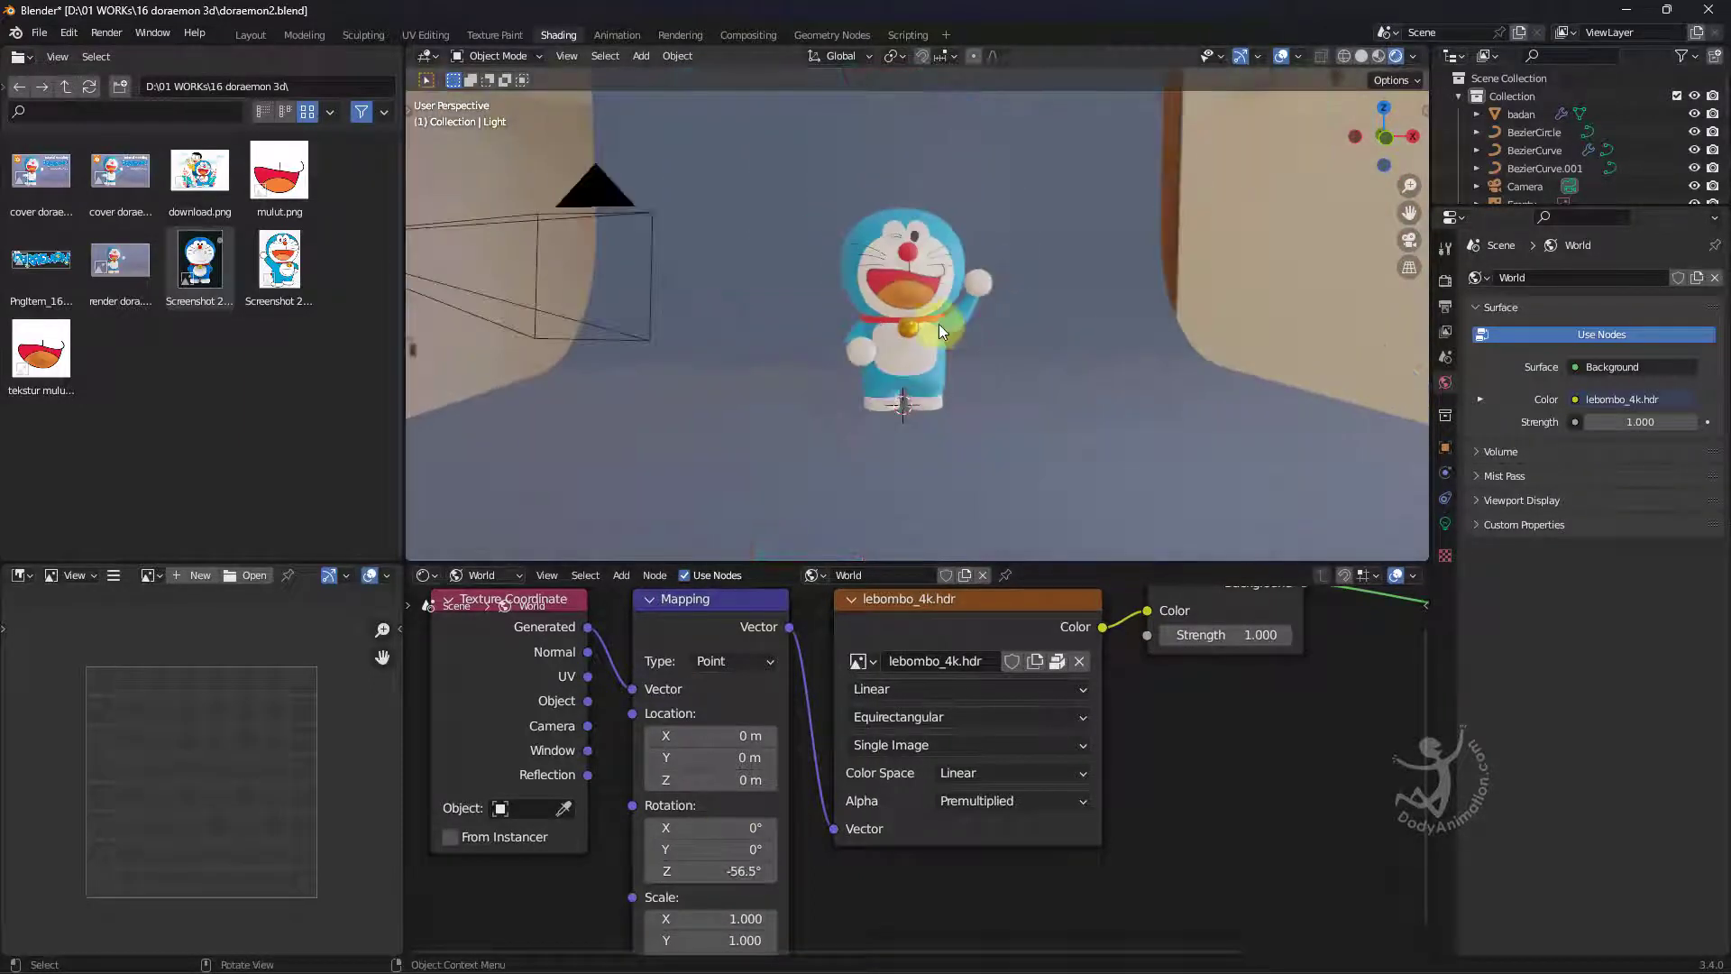
Reposition the point light high above Doraemon on the raised-hand side, ending with a nudge of about 0.35 m in Y and 0.24 m in Z.
scroll(955, 332, "up", 6)
middle_click_drag(994, 343, 1194, 220)
key("g")
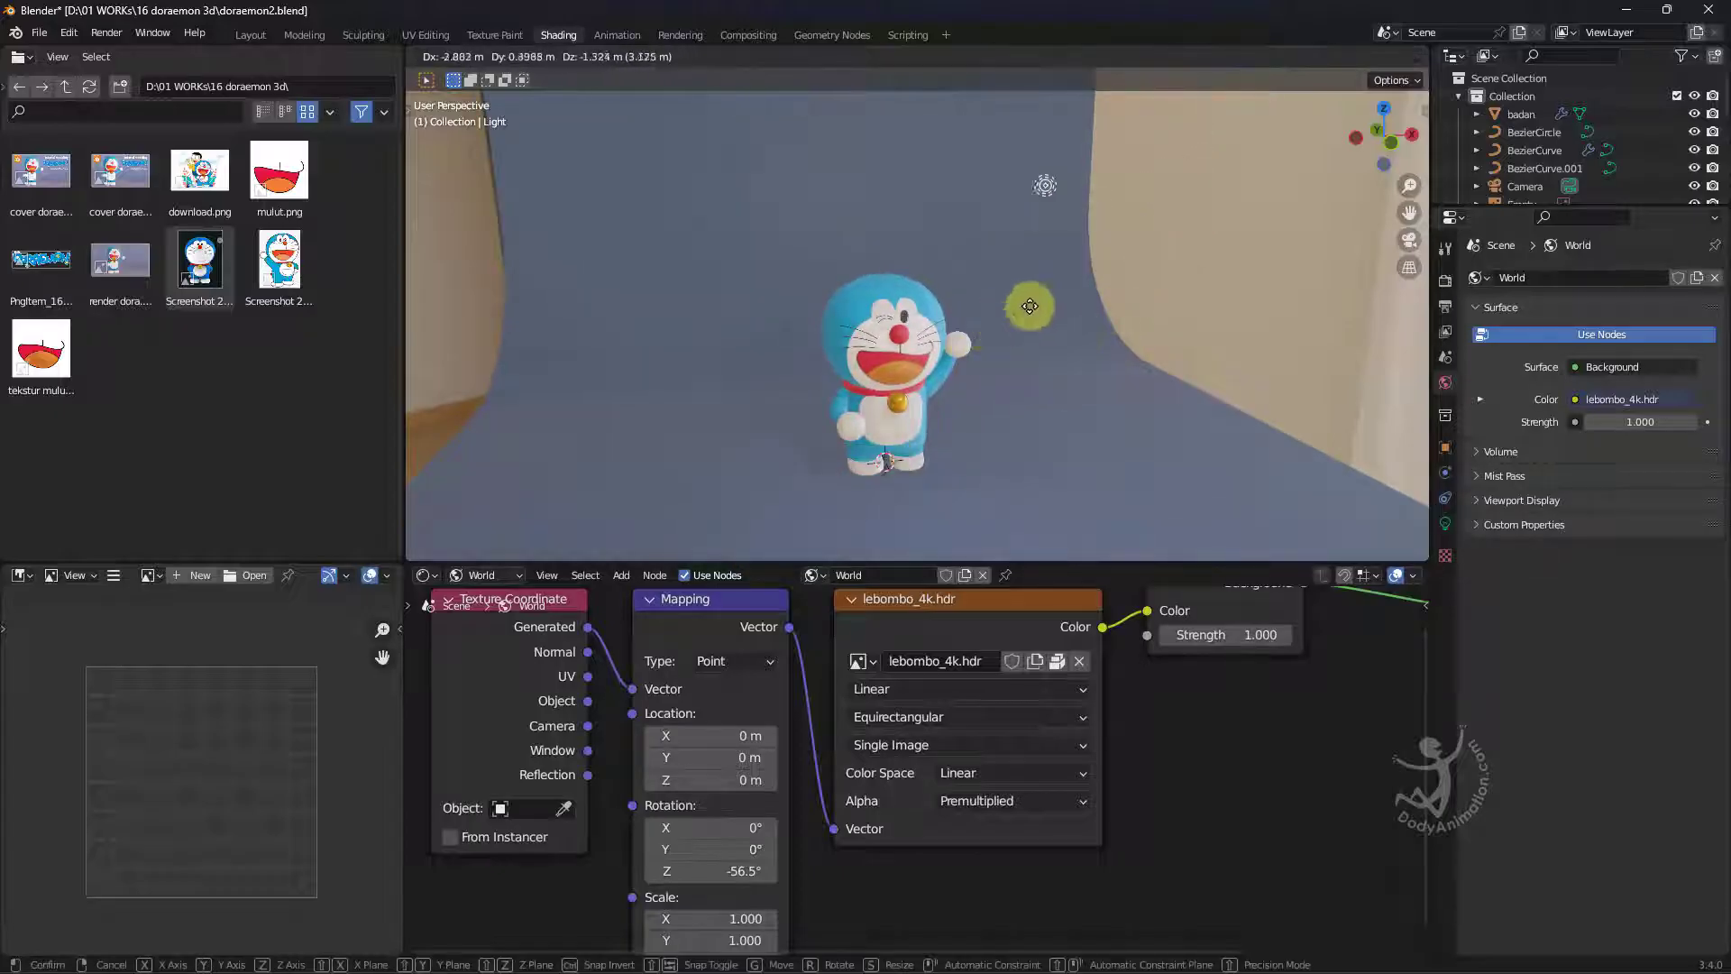
left_click(1136, 233)
middle_click_drag(1147, 224, 1080, 276)
key("g")
left_click(1199, 263)
Show the point light's data properties and return to the Layout workspace with Doraemon framed.
left_click(1447, 525)
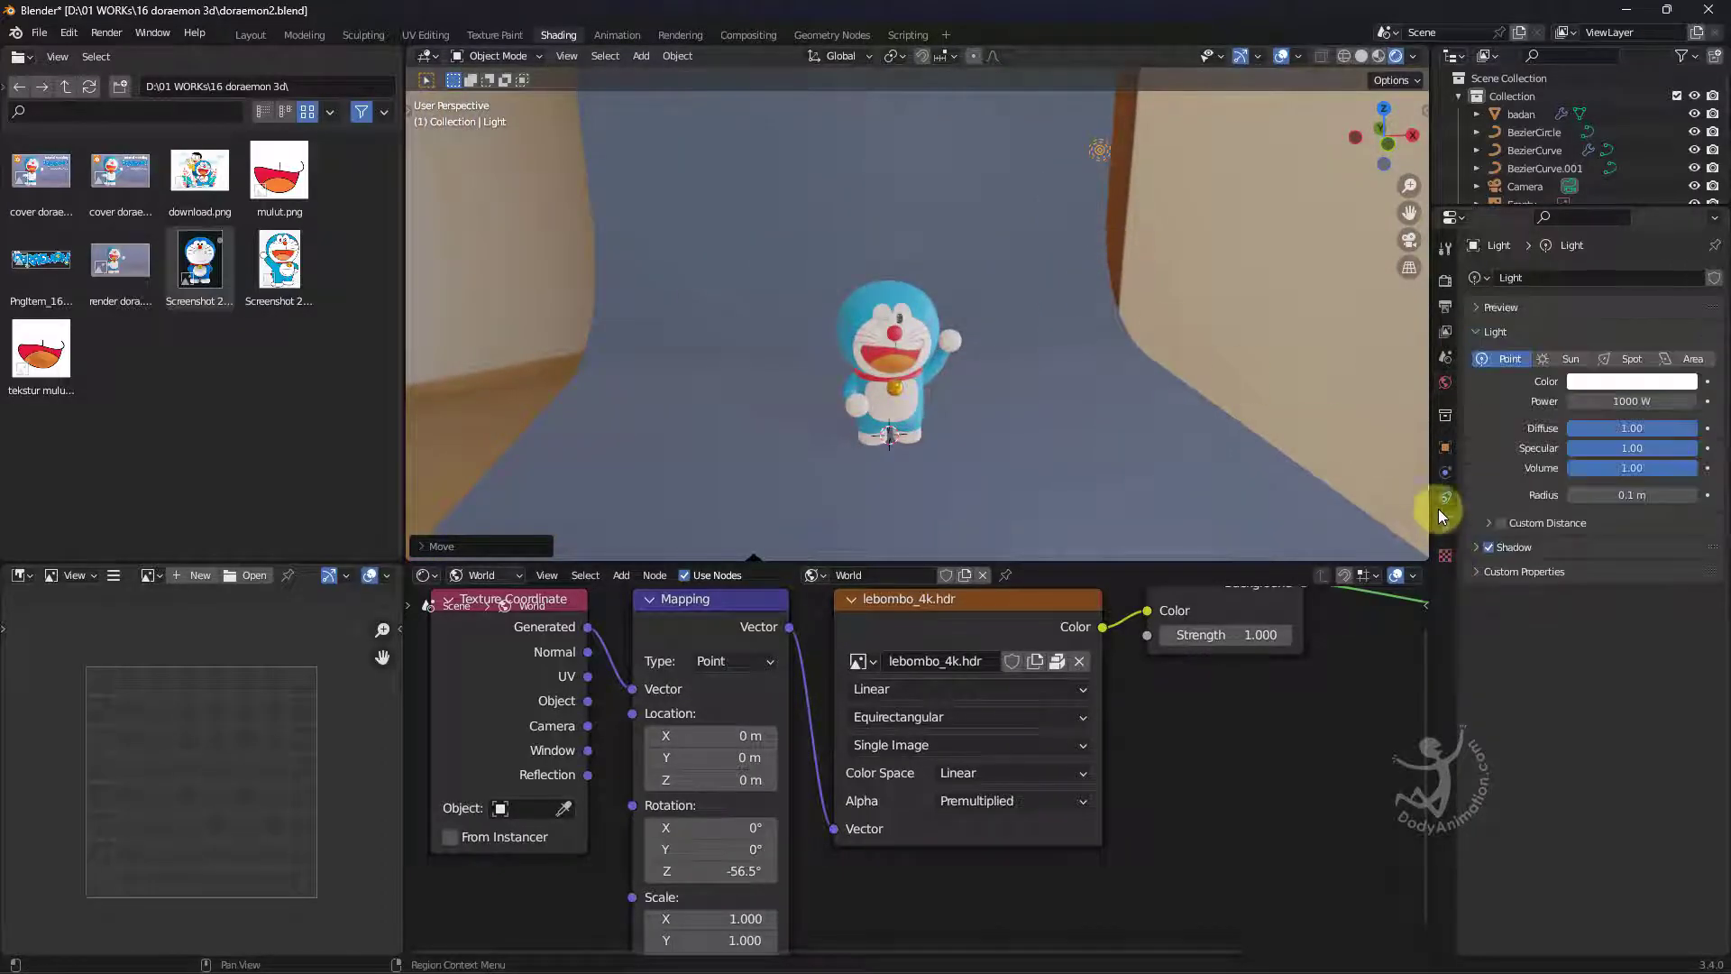
scroll(721, 323, "up", 3)
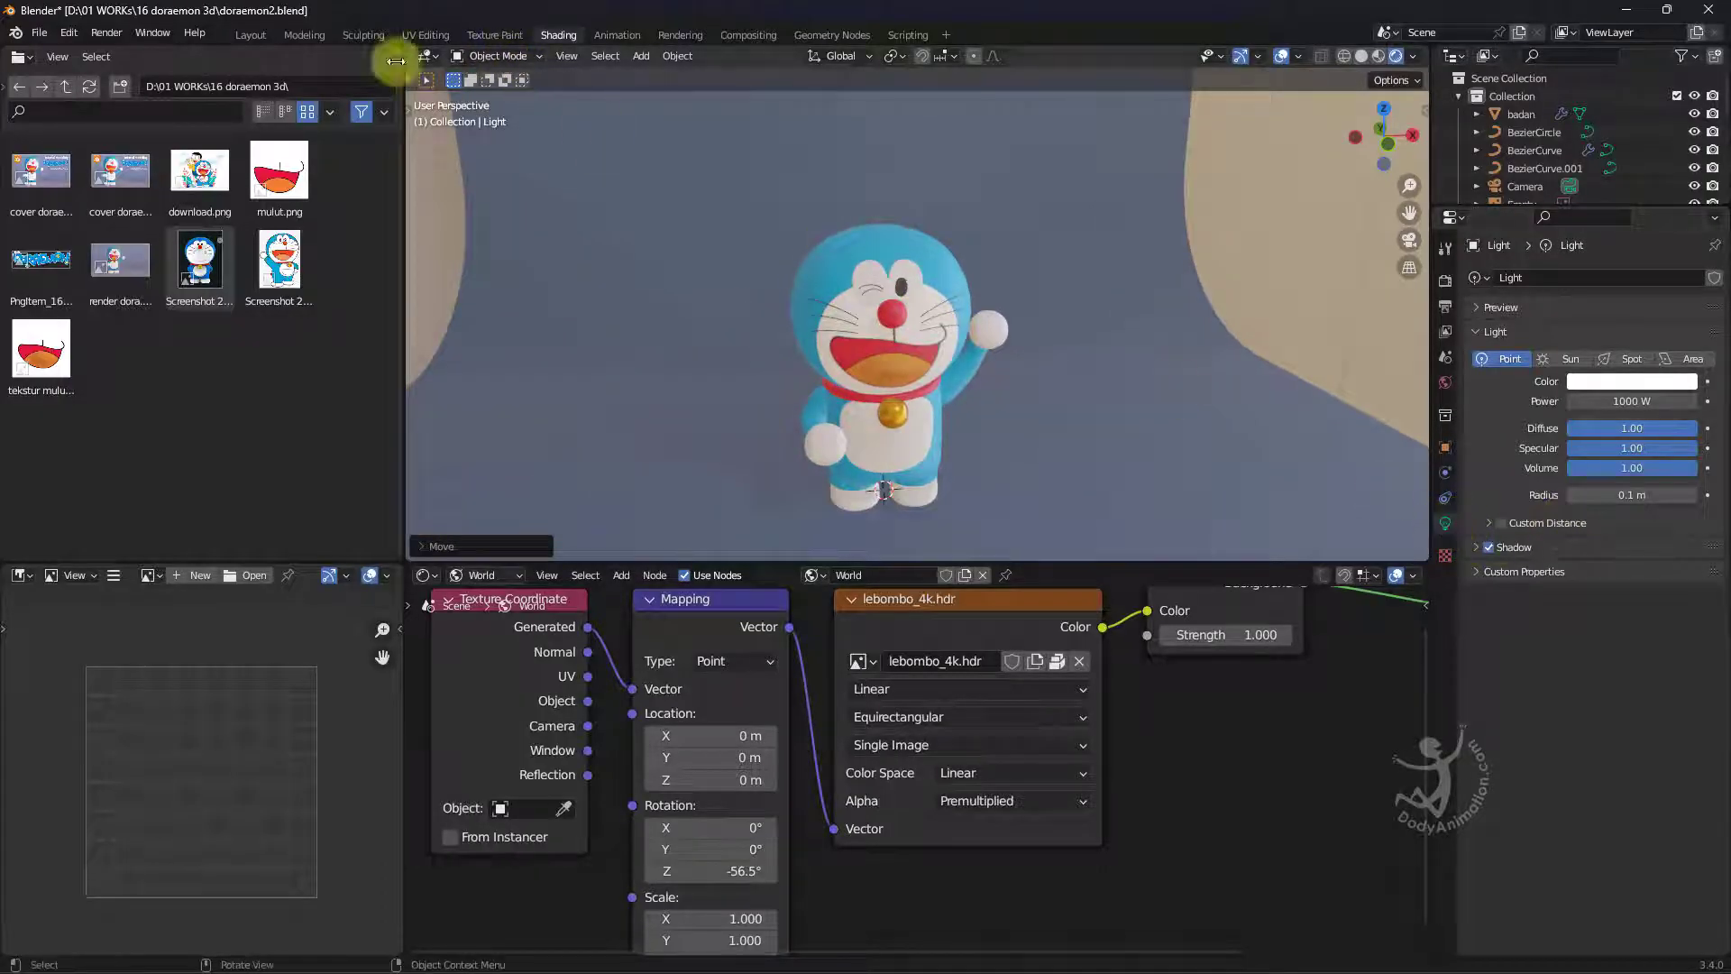
left_click(251, 34)
scroll(751, 525, "up", 3)
scroll(750, 521, "up", 2, "shift")
middle_click_drag(750, 522, 826, 541, "shift")
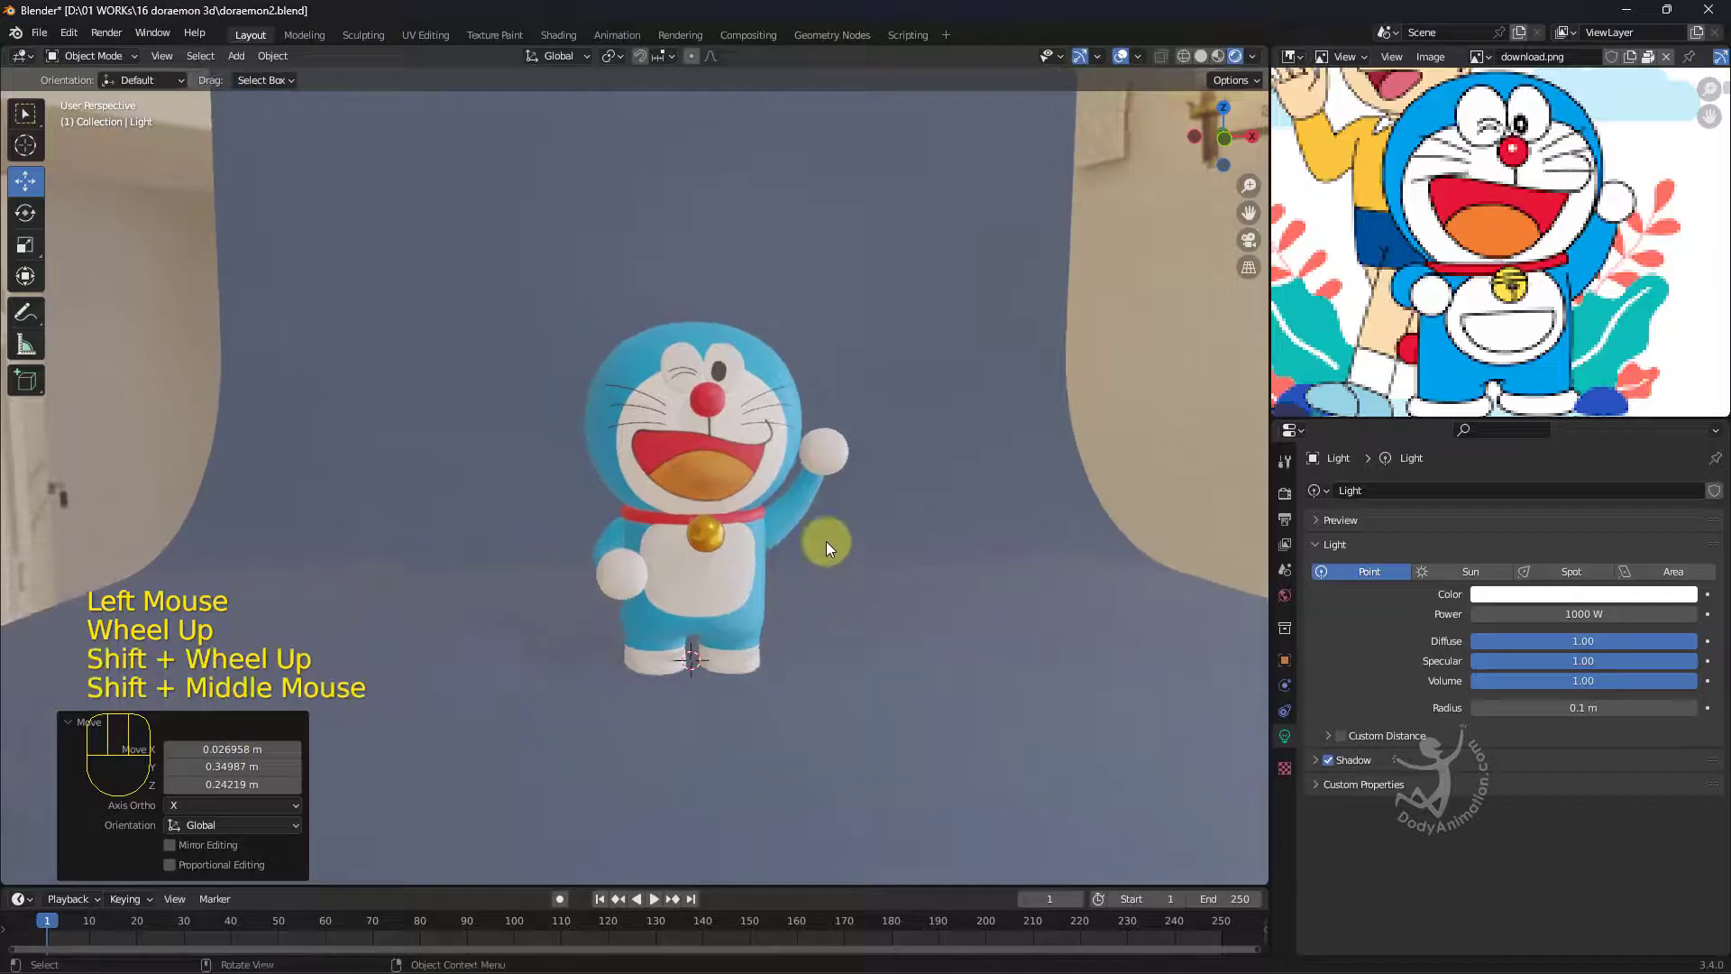
Set the point light's power to 1500 W and its colour to a pale peach orange.
left_click(1589, 616)
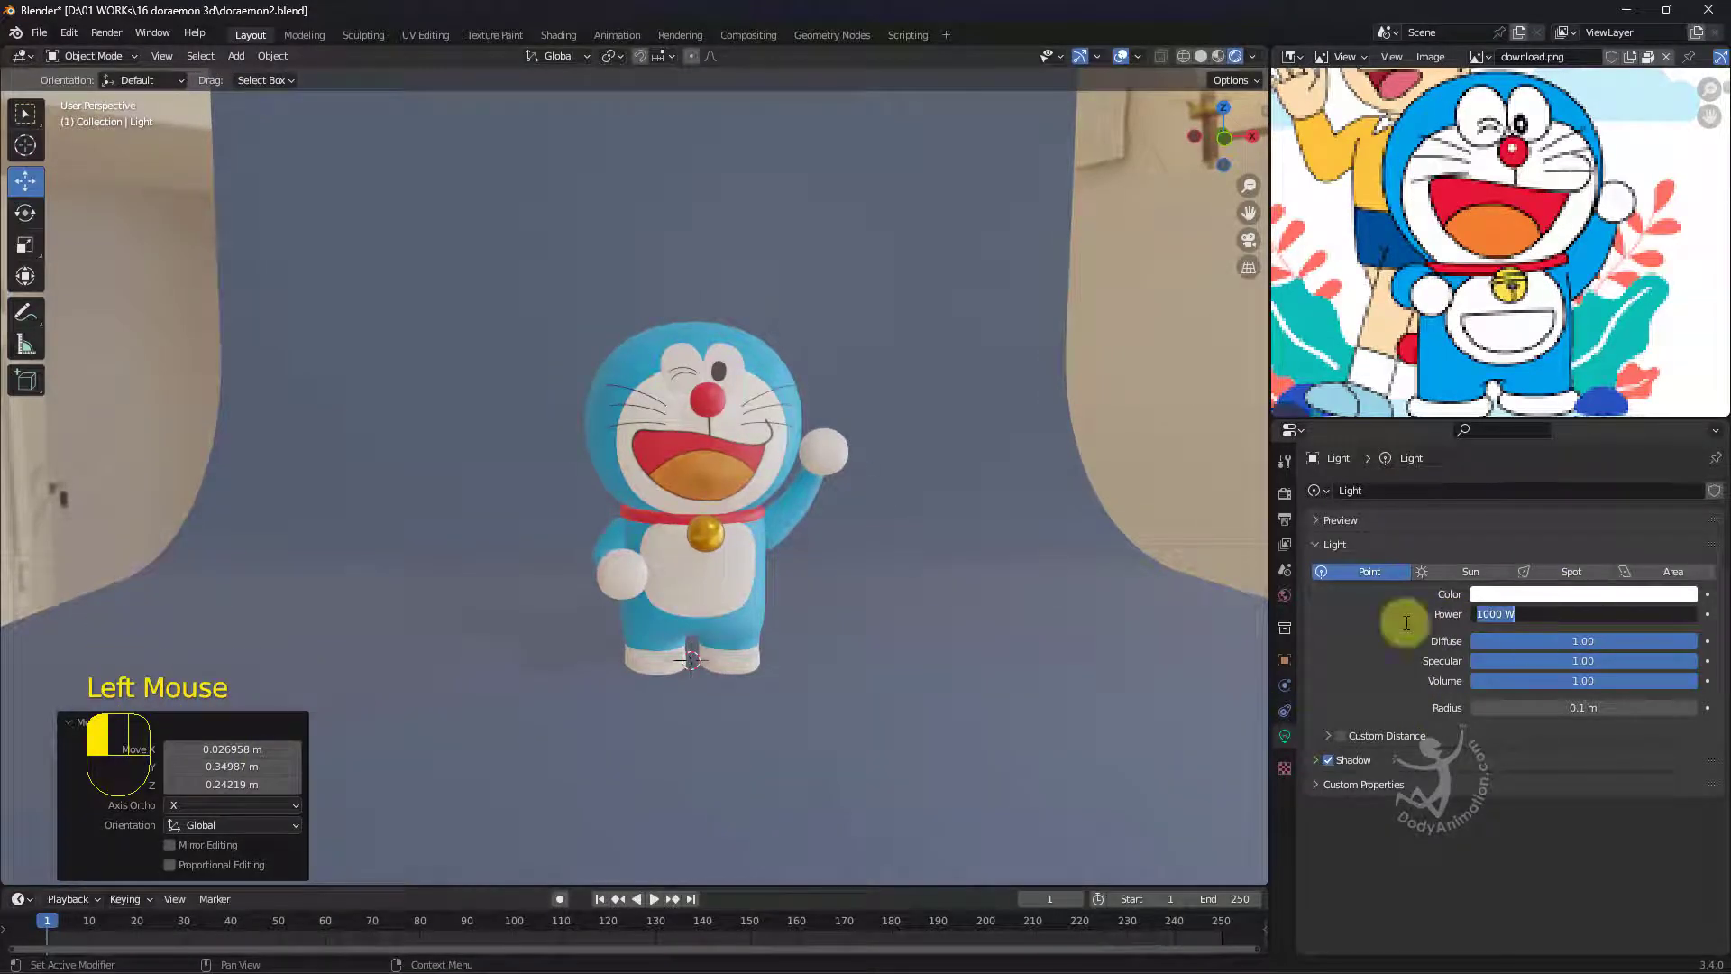
left_click(1547, 781)
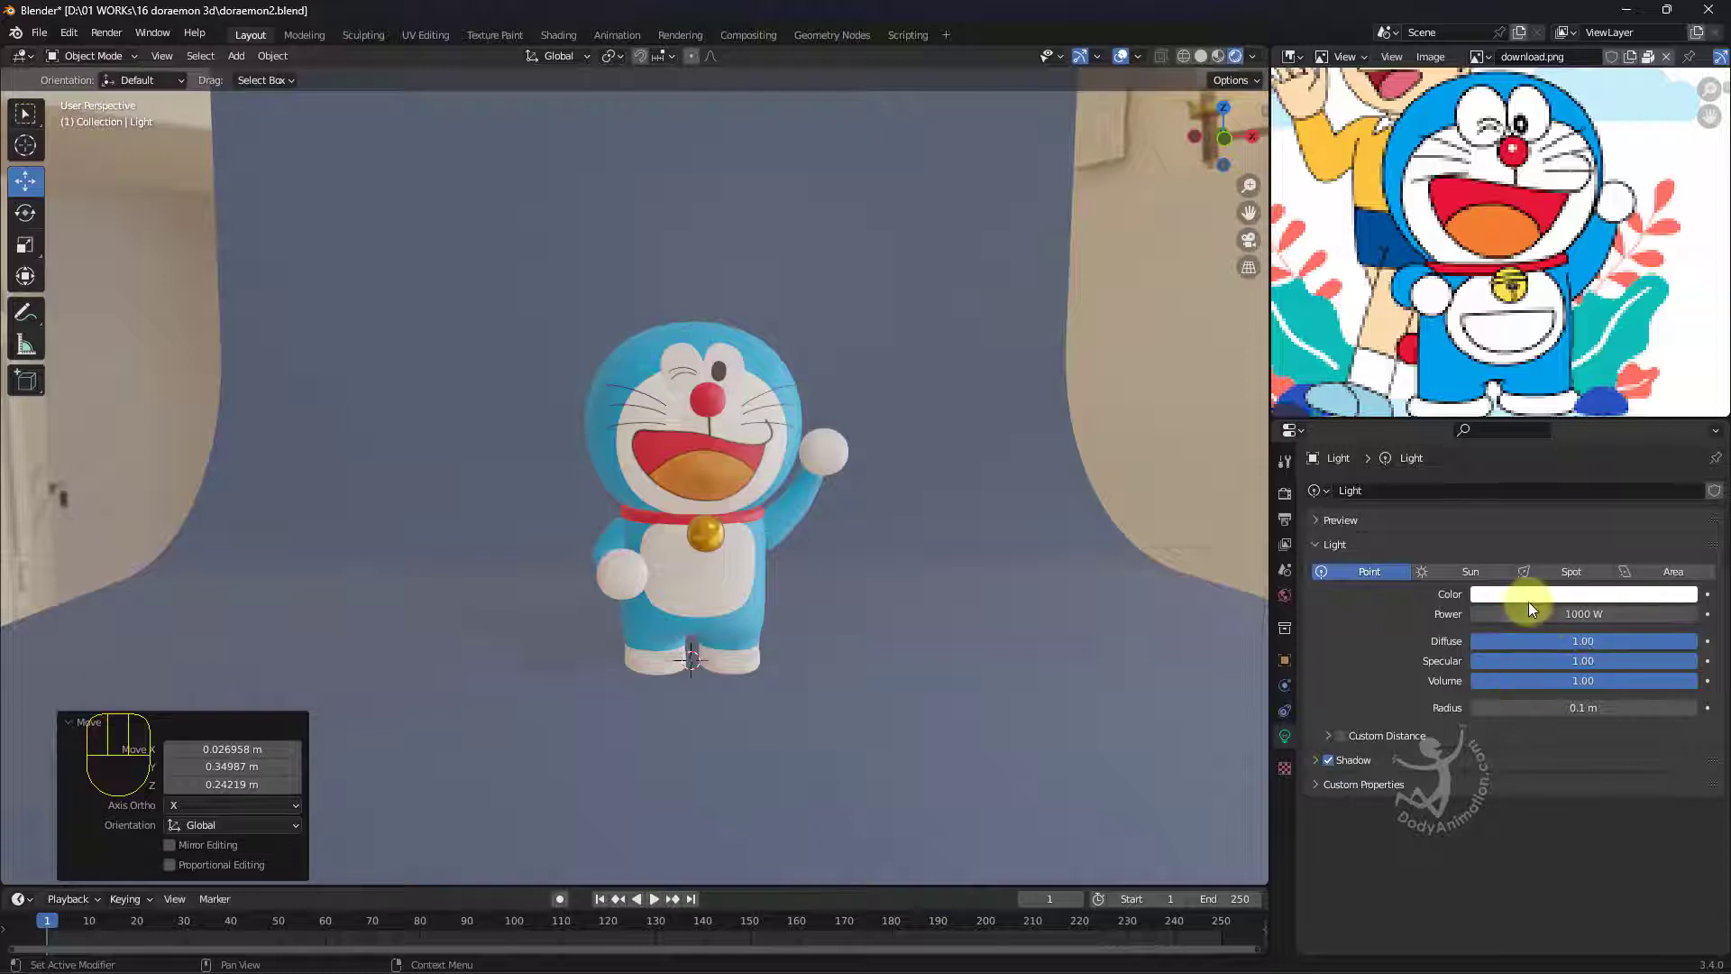
left_click(1574, 615)
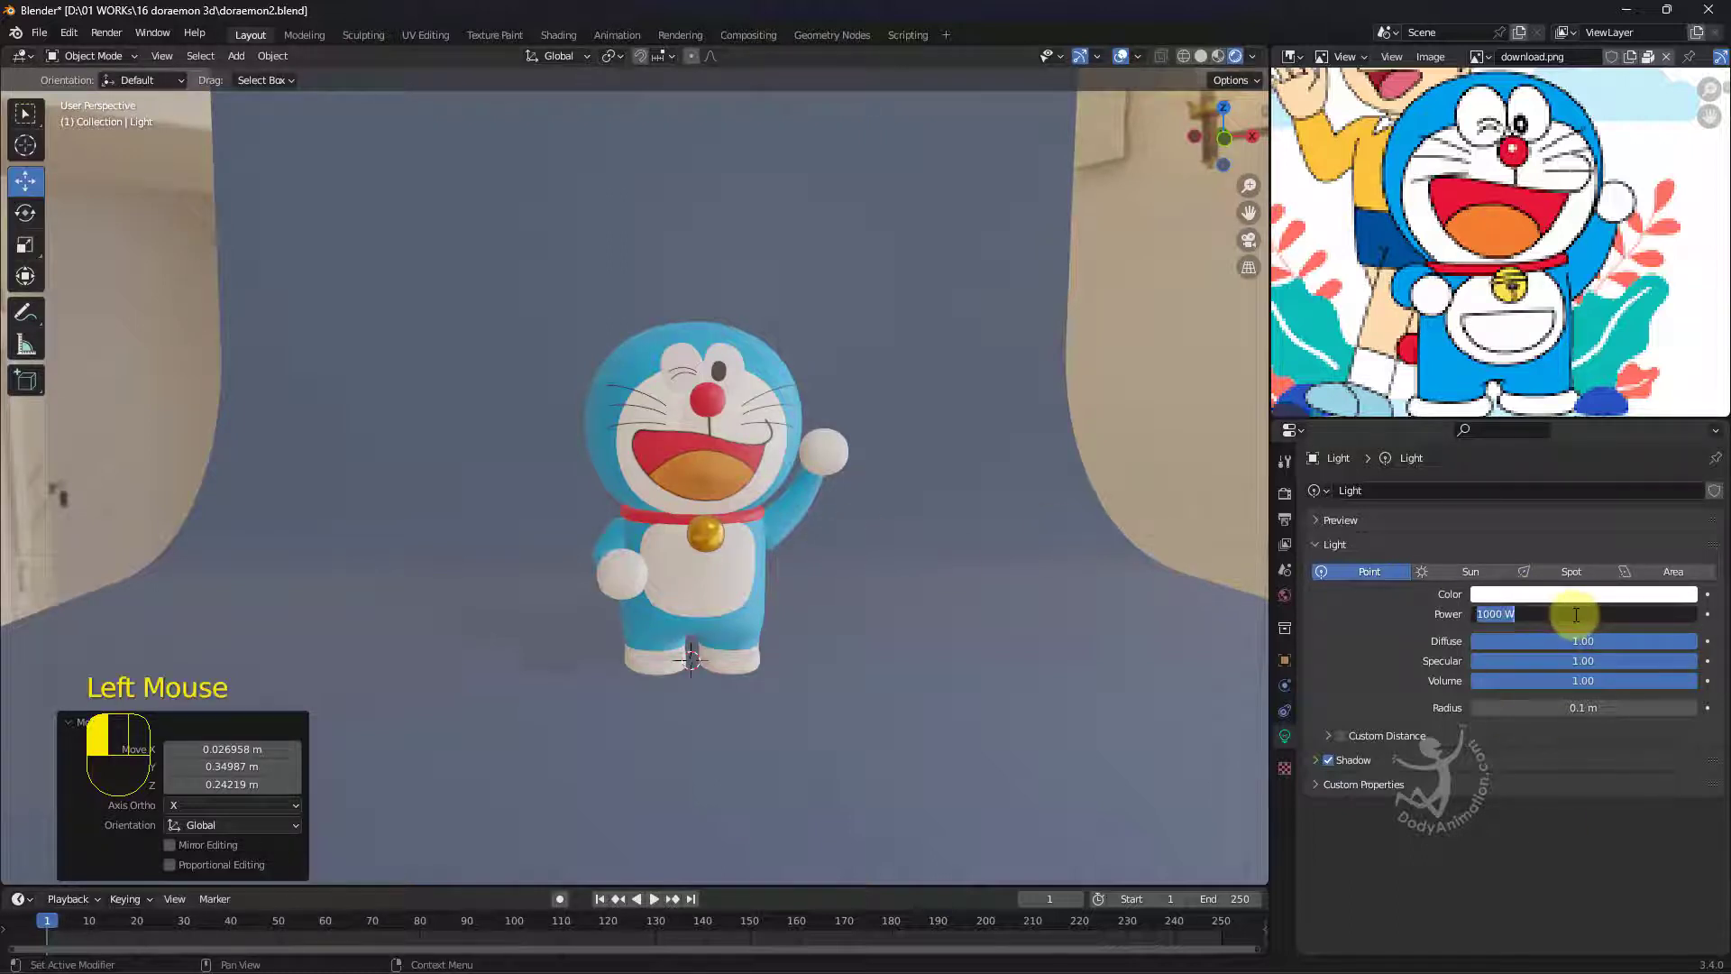
type("1500")
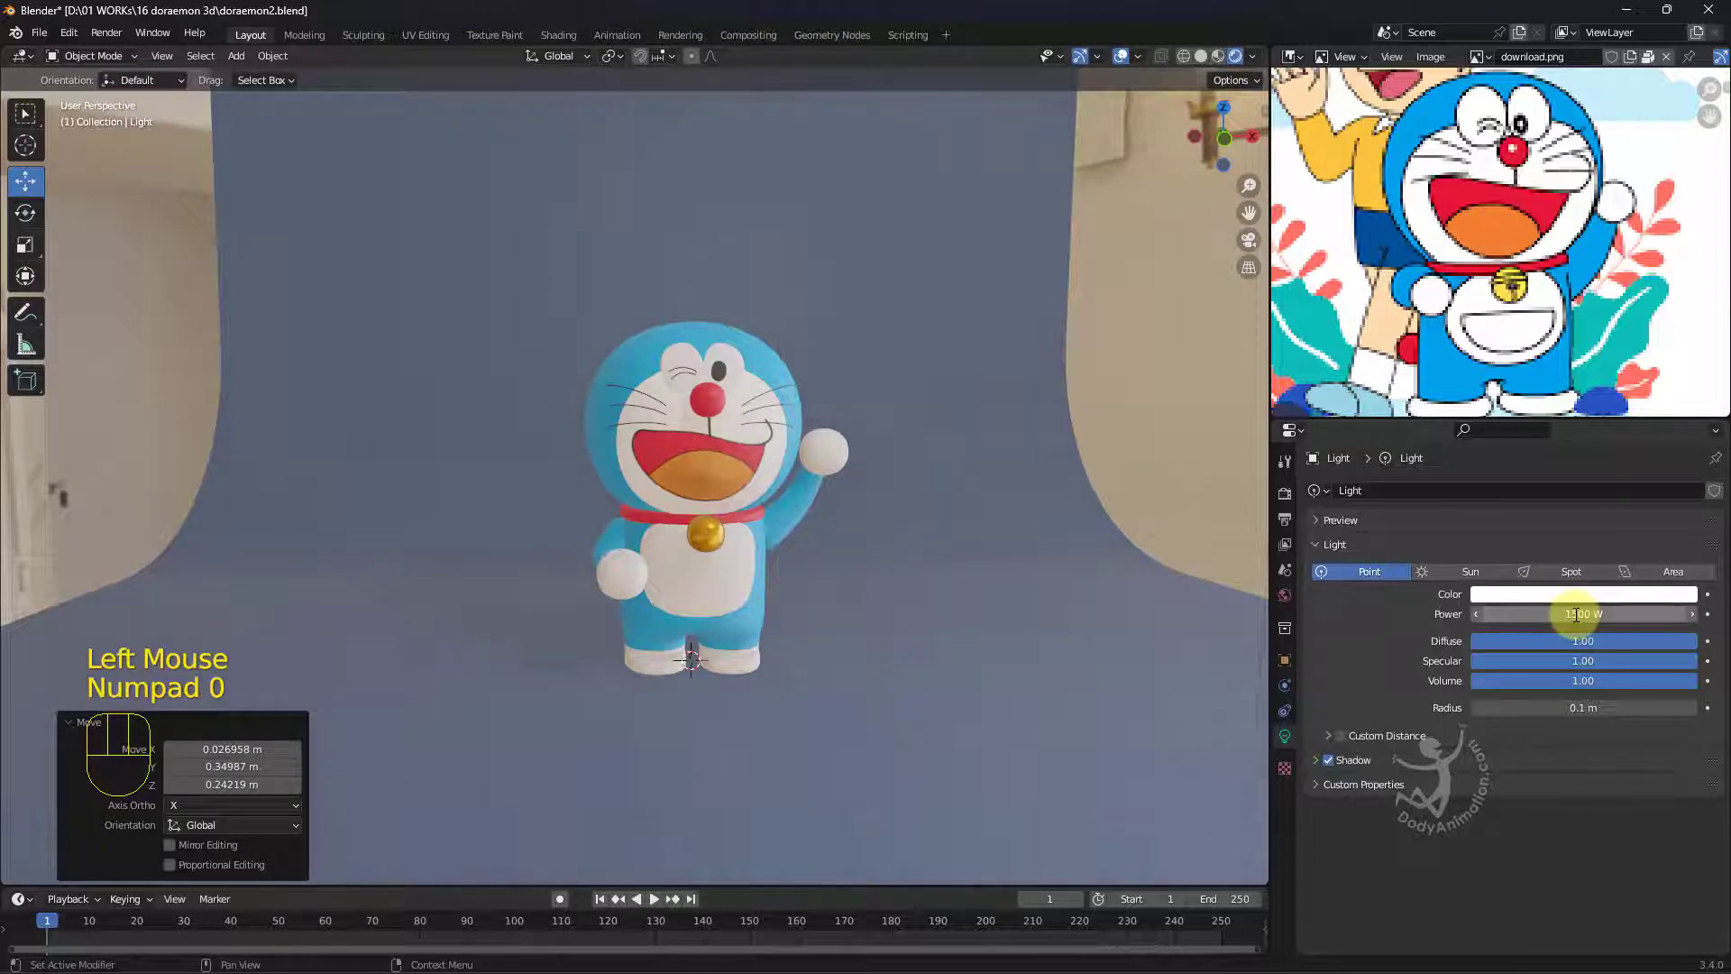
left_click(1525, 593)
left_click(1536, 417)
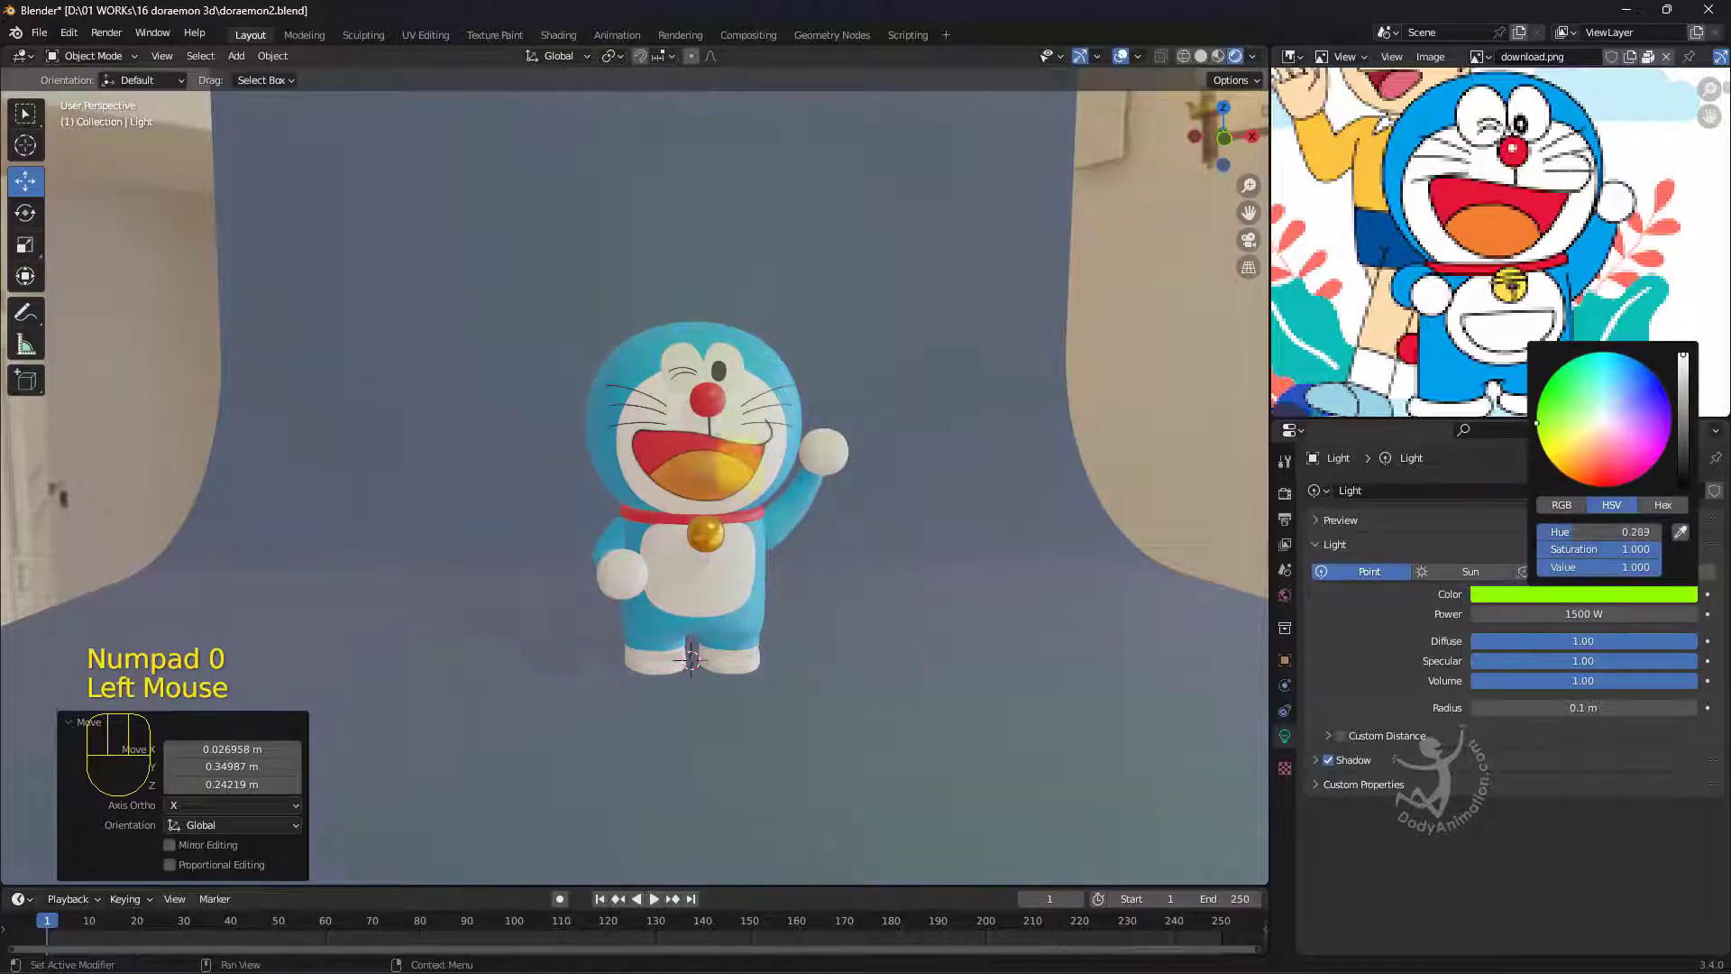
left_click_drag(1582, 425, 1591, 436)
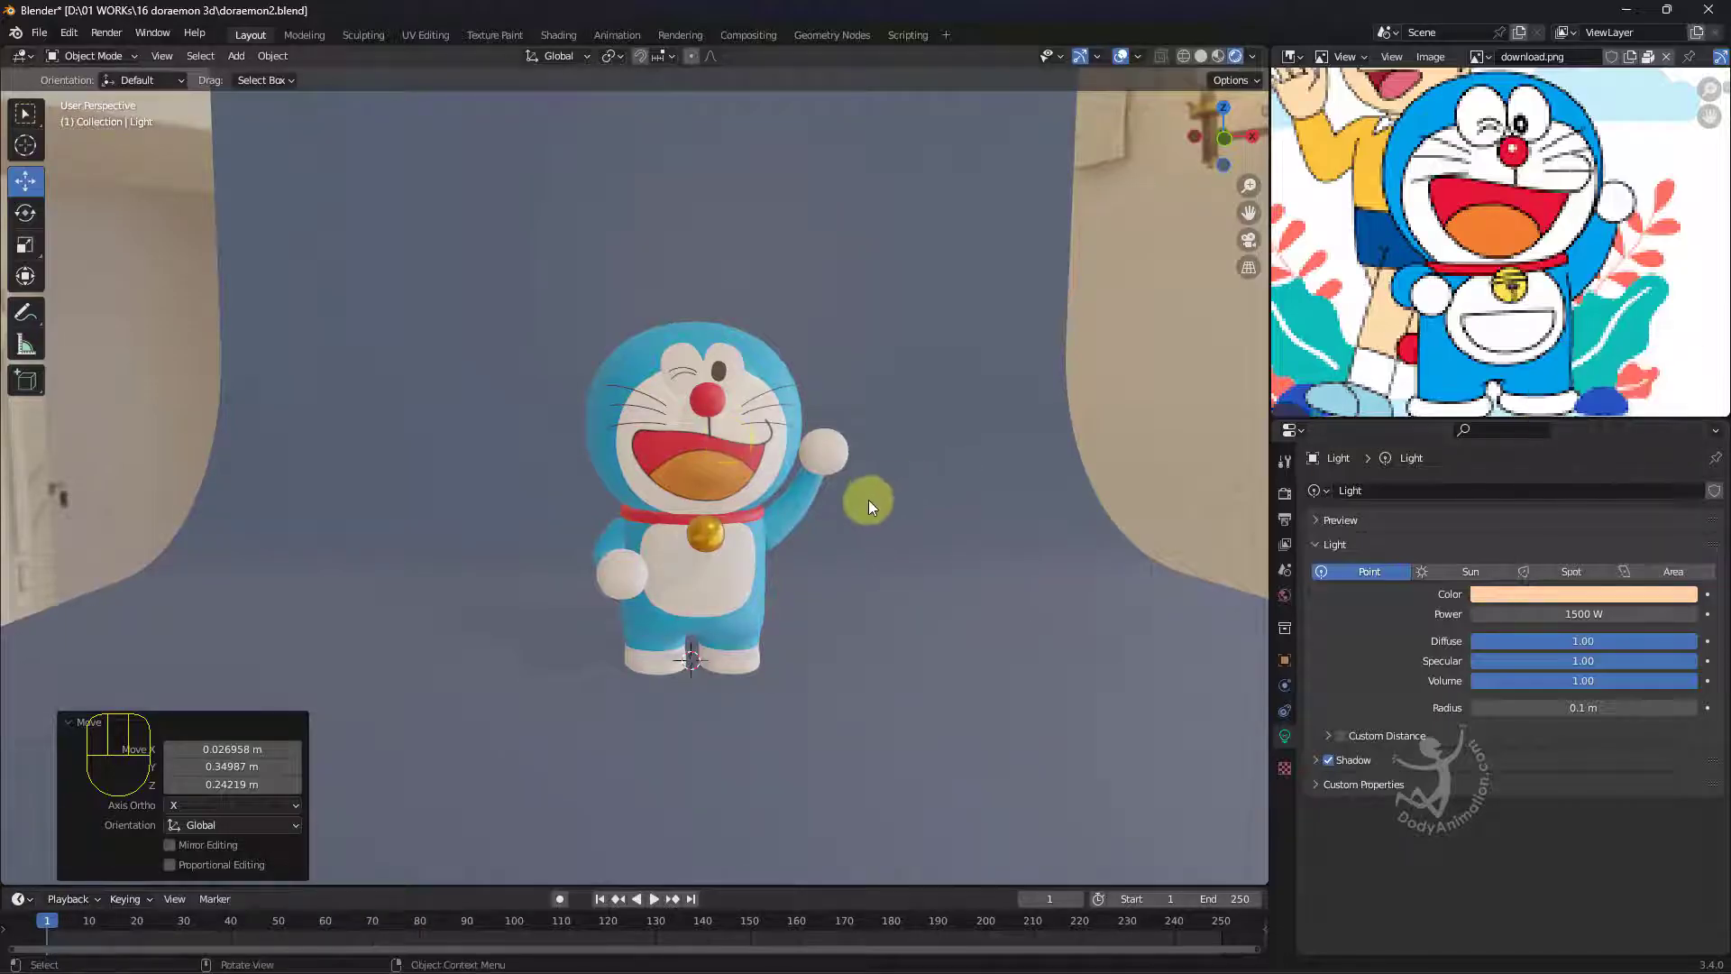
Lower the point light towards Doraemon, moving it about -0.52 m in X, -0.21 m in Y and -2.56 m in Z.
scroll(1028, 378, "down", 2)
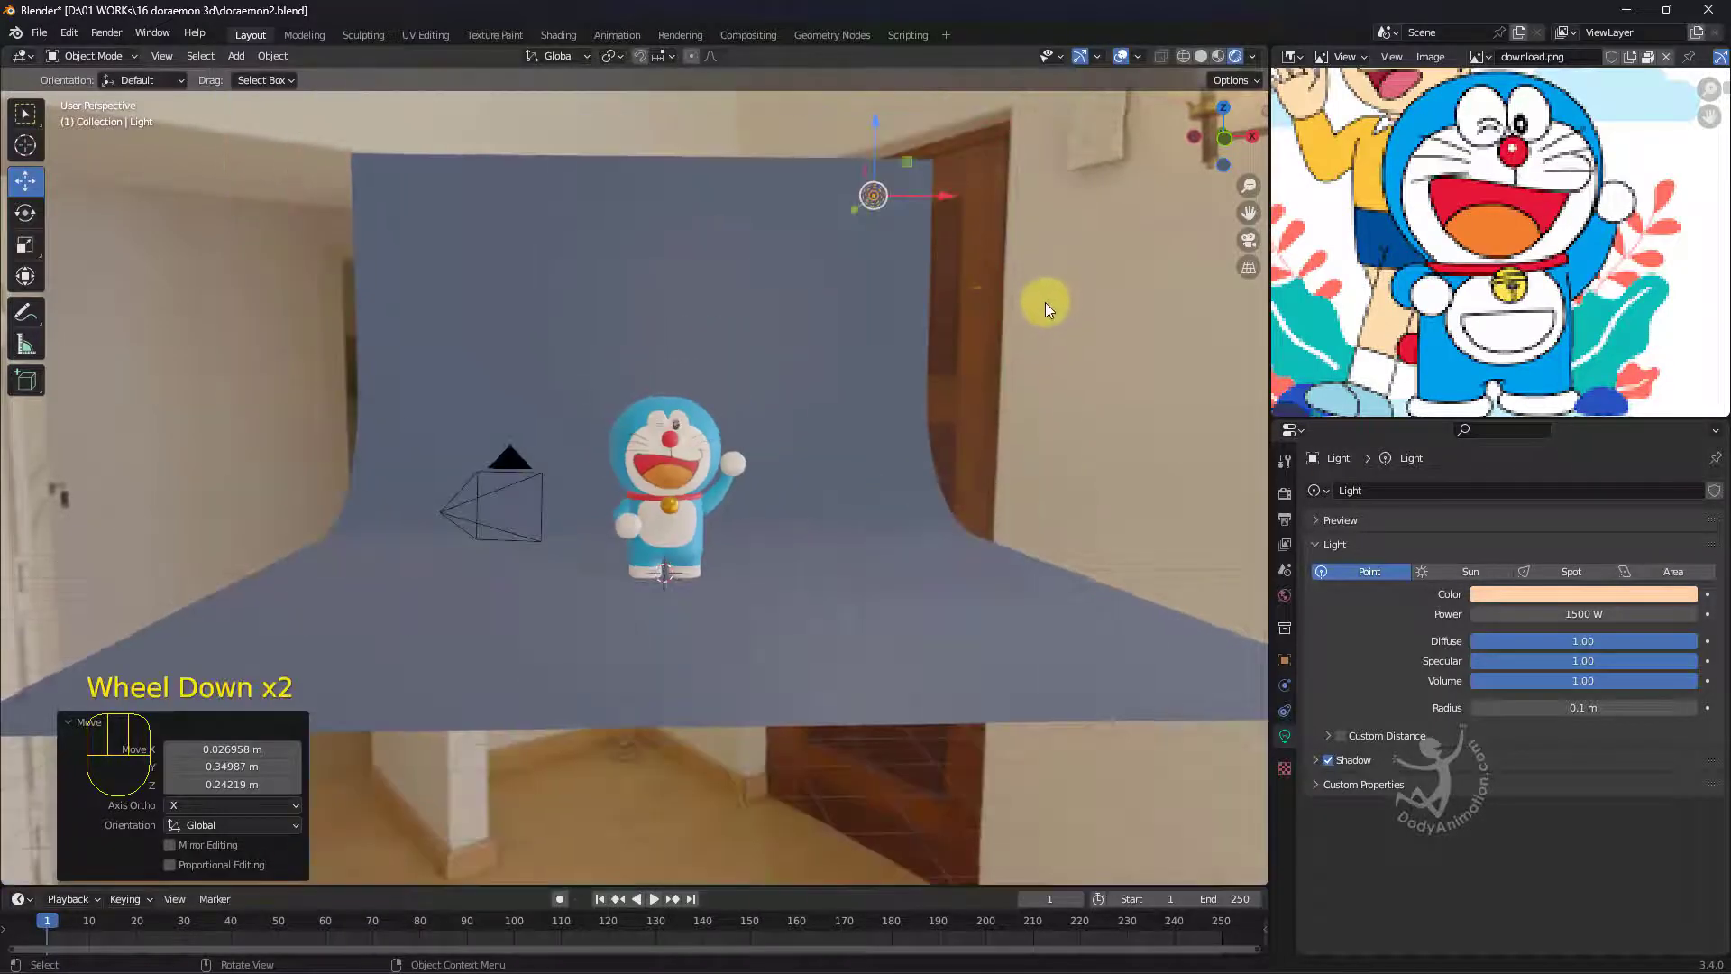
key("g")
left_click(845, 355)
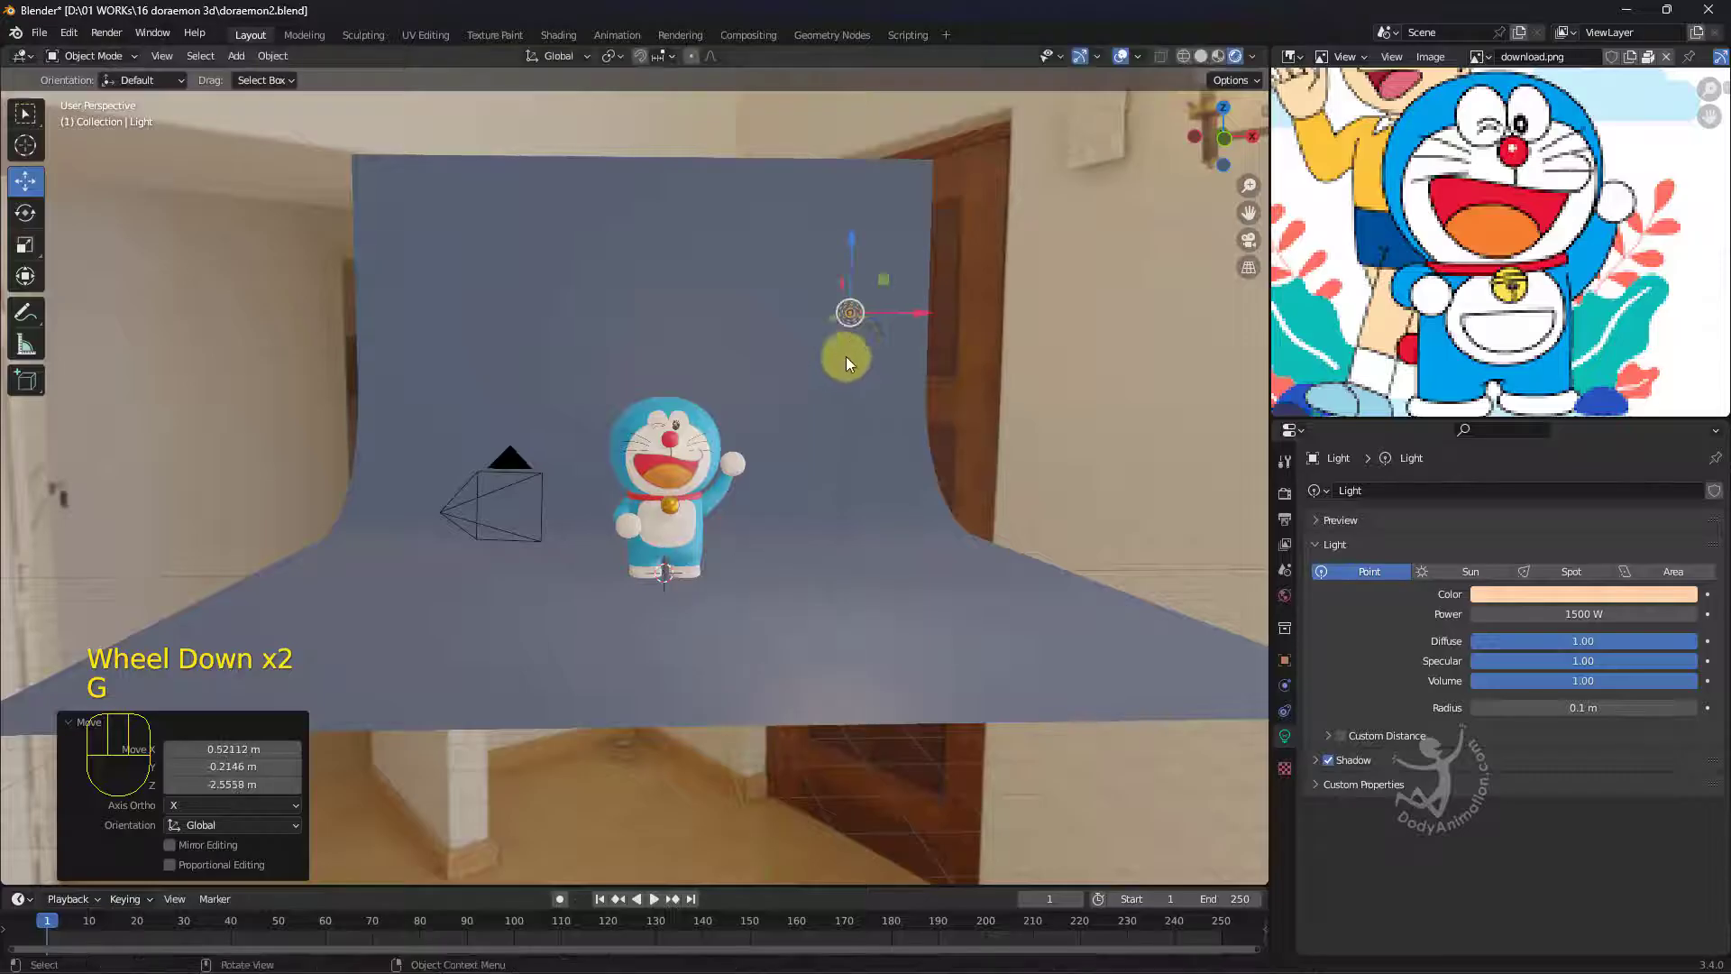
scroll(812, 398, "up", 2)
middle_click_drag(851, 429, 866, 438)
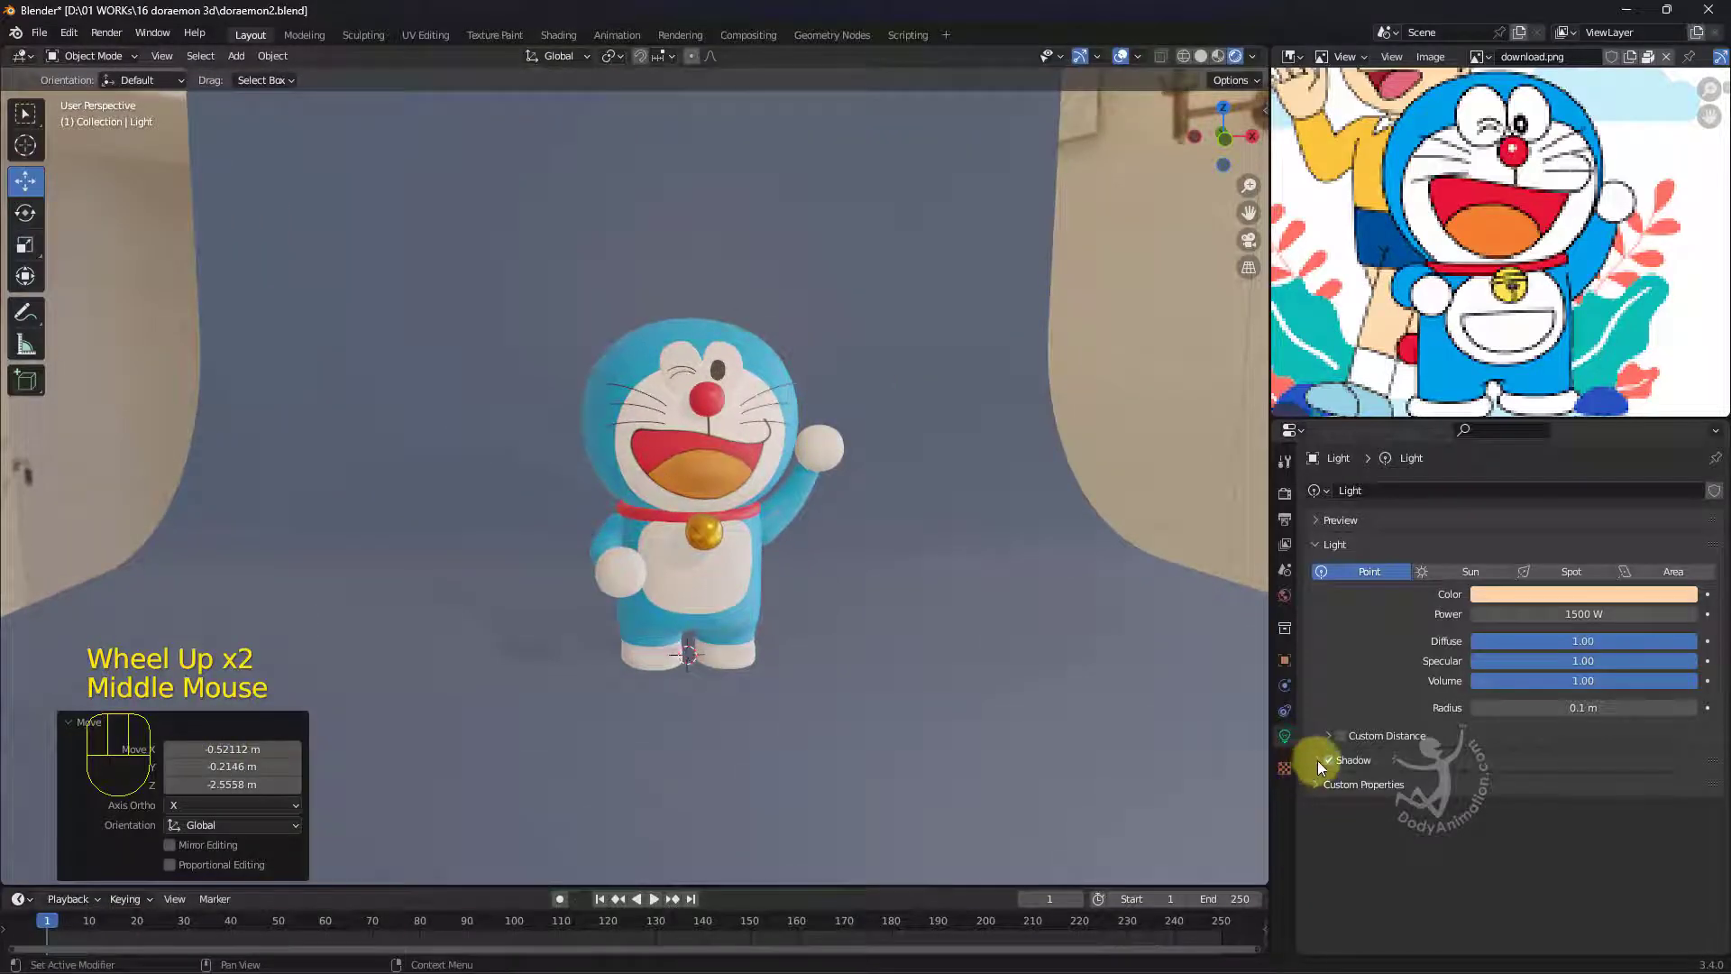
Enable Contact Shadows for the point light and check the effect on Doraemon.
left_click(1327, 764)
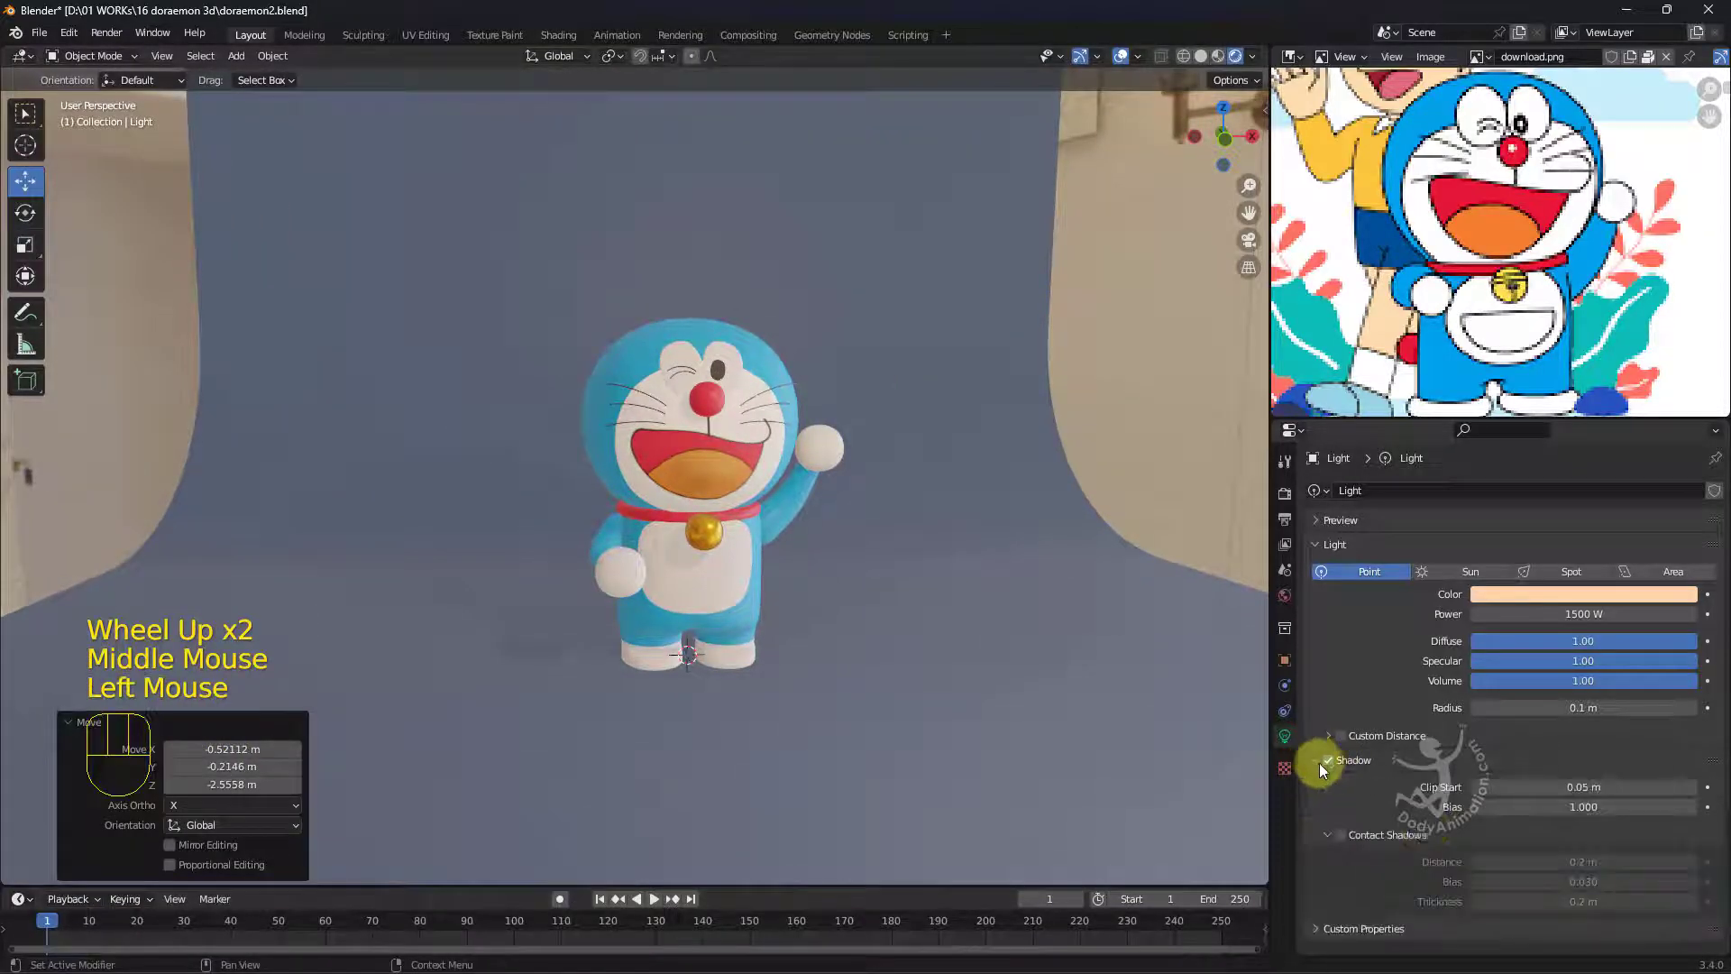
left_click(1340, 836)
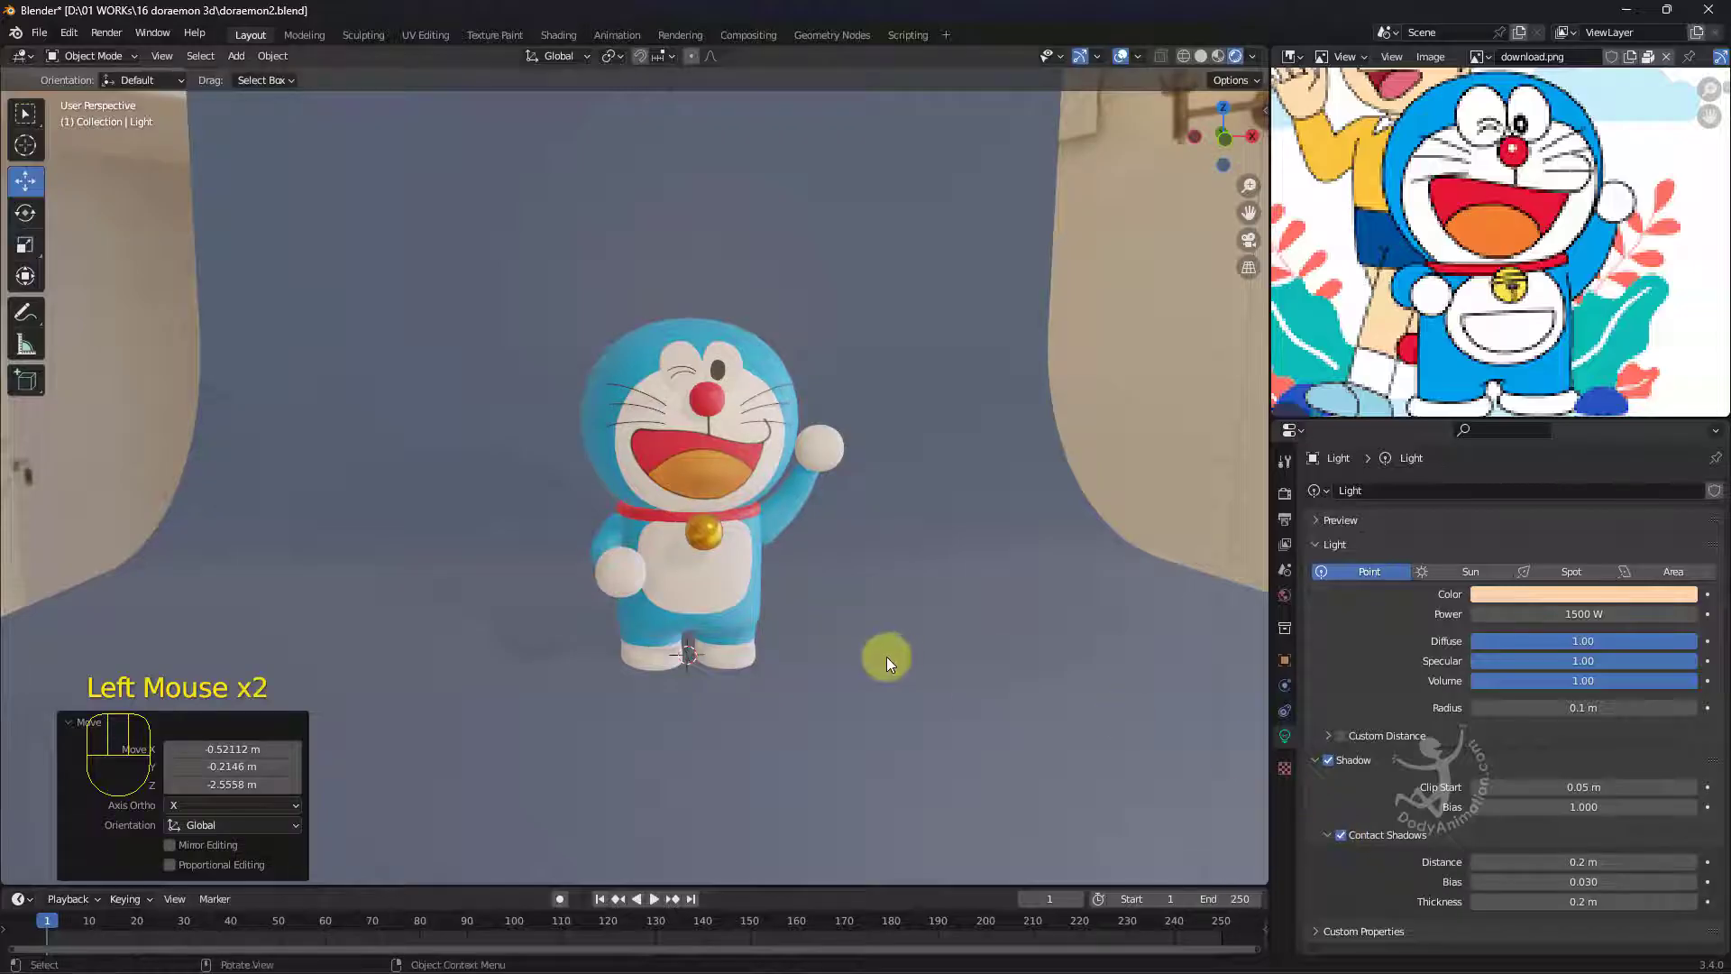
scroll(700, 514, "up", 3)
scroll(700, 516, "down", 1)
middle_click_drag(699, 516, 854, 475)
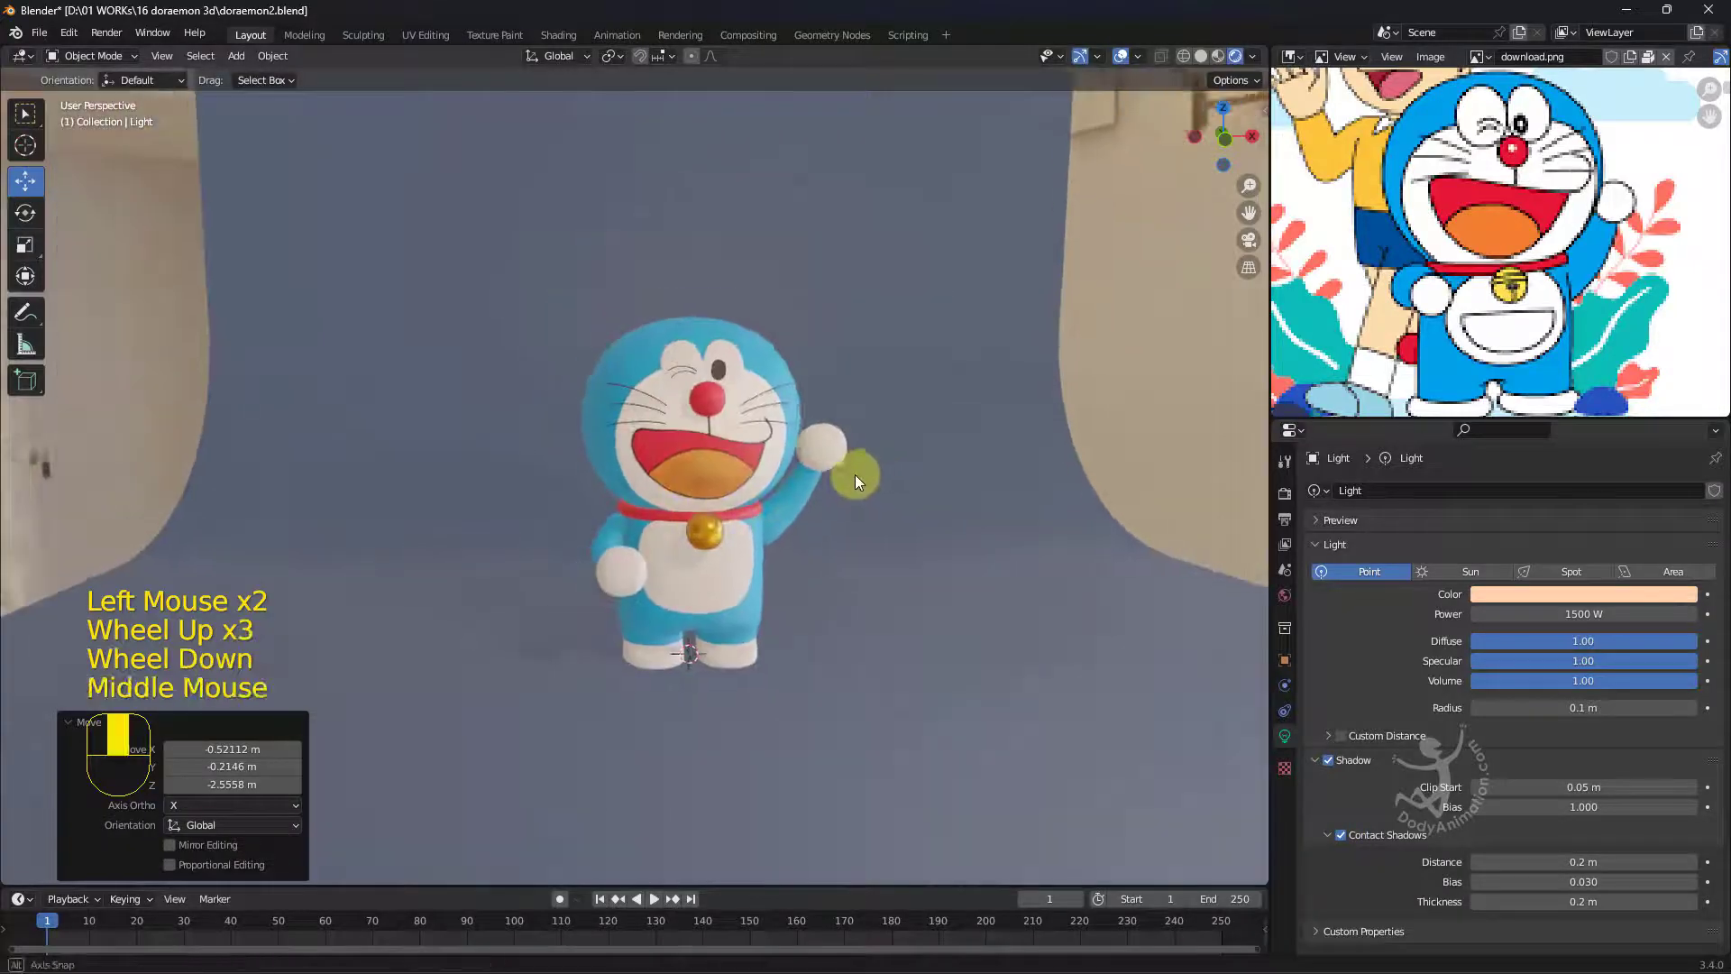
Add an area light and place it beside Doraemon's lowered arm, raised 2.8872 m in Z.
scroll(839, 474, "up", 1)
scroll(838, 474, "down", 2)
middle_click_drag(752, 451, 764, 414)
scroll(764, 414, "down", 2)
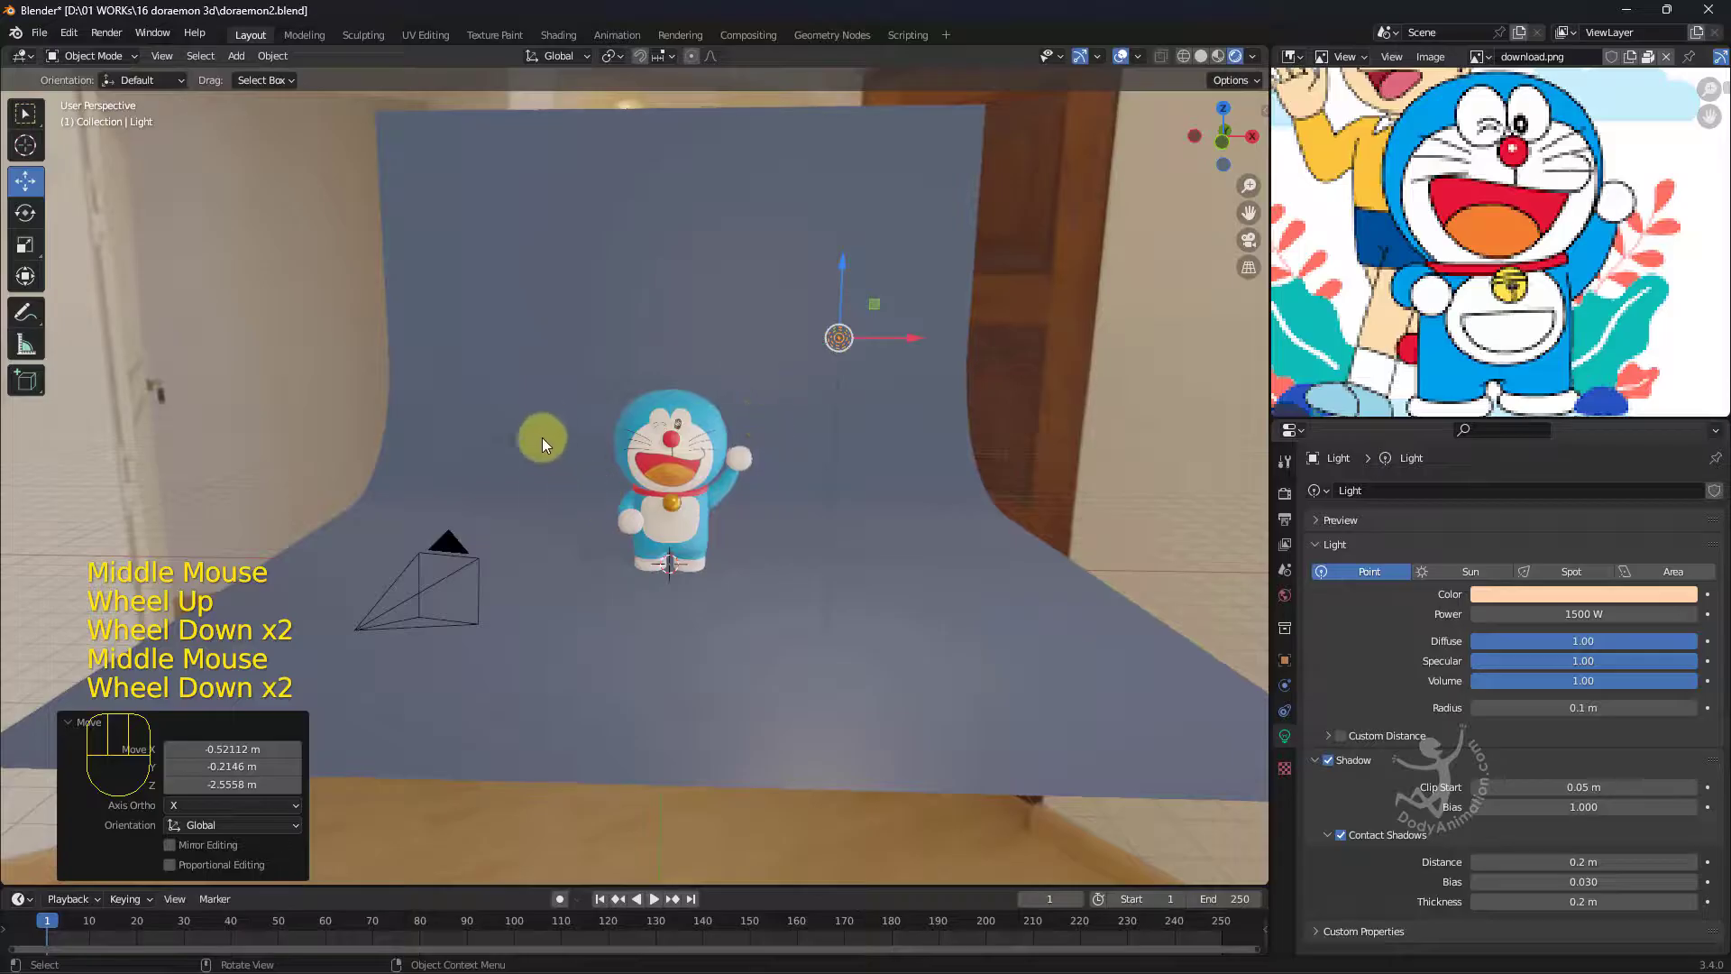
scroll(526, 456, "down", 1)
middle_click_drag(467, 468, 483, 155, "shift")
middle_click_drag(523, 472, 543, 422)
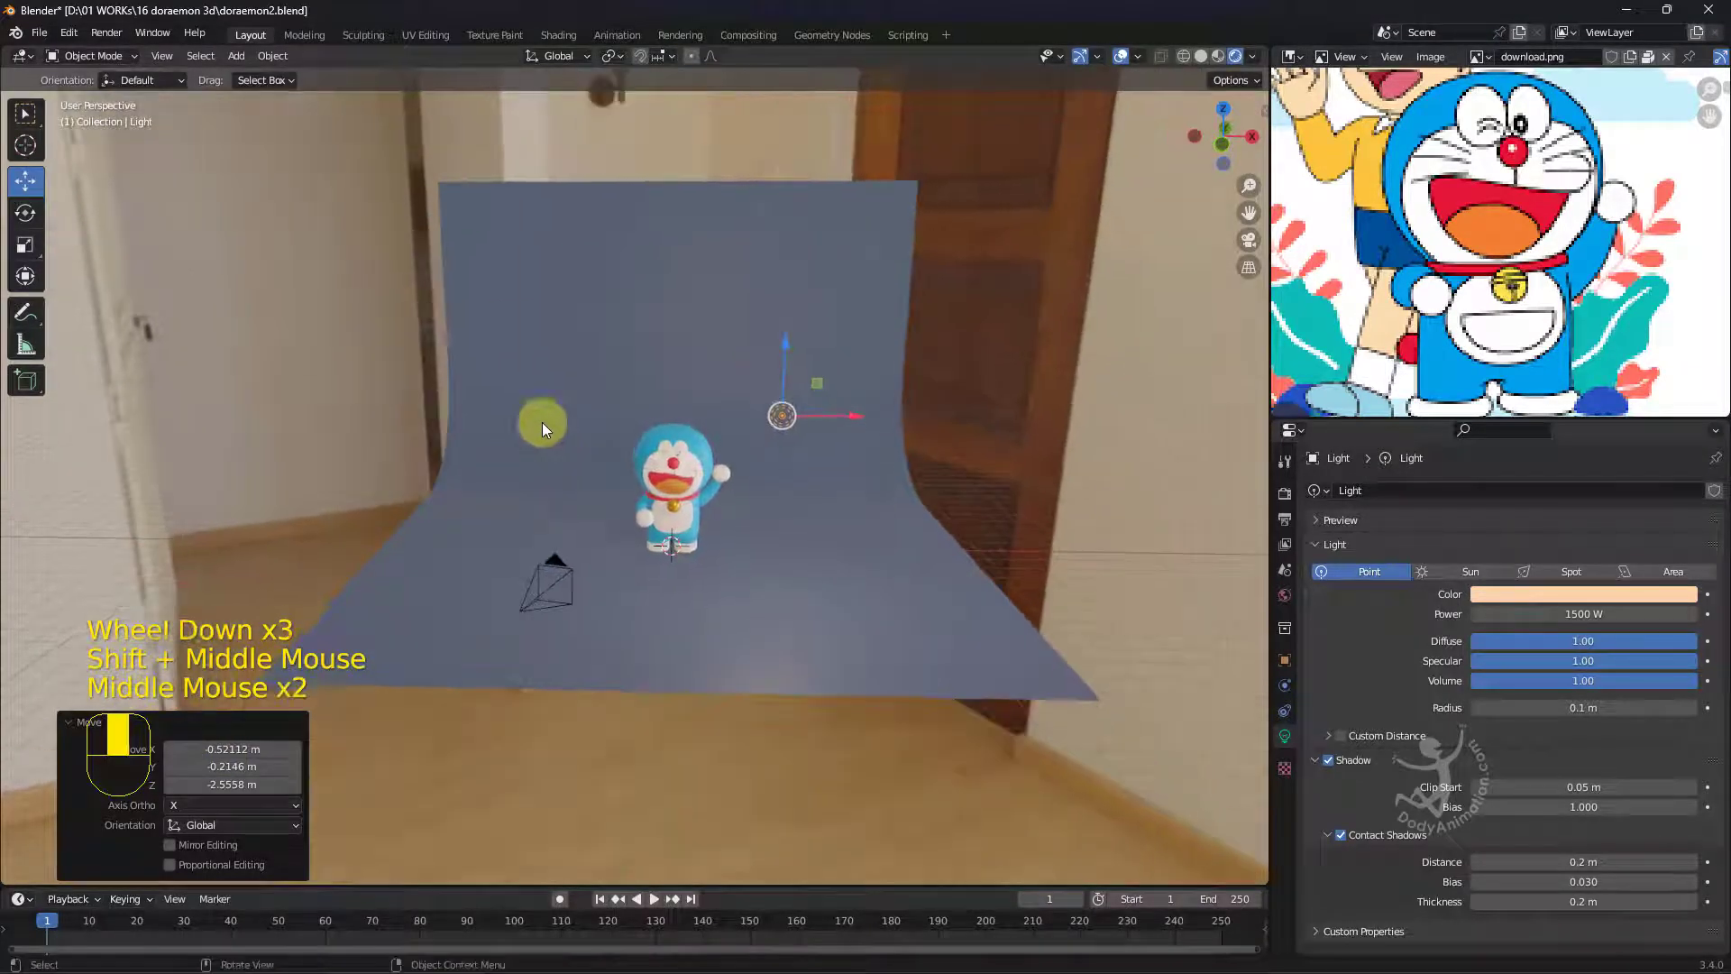
left_click(236, 56)
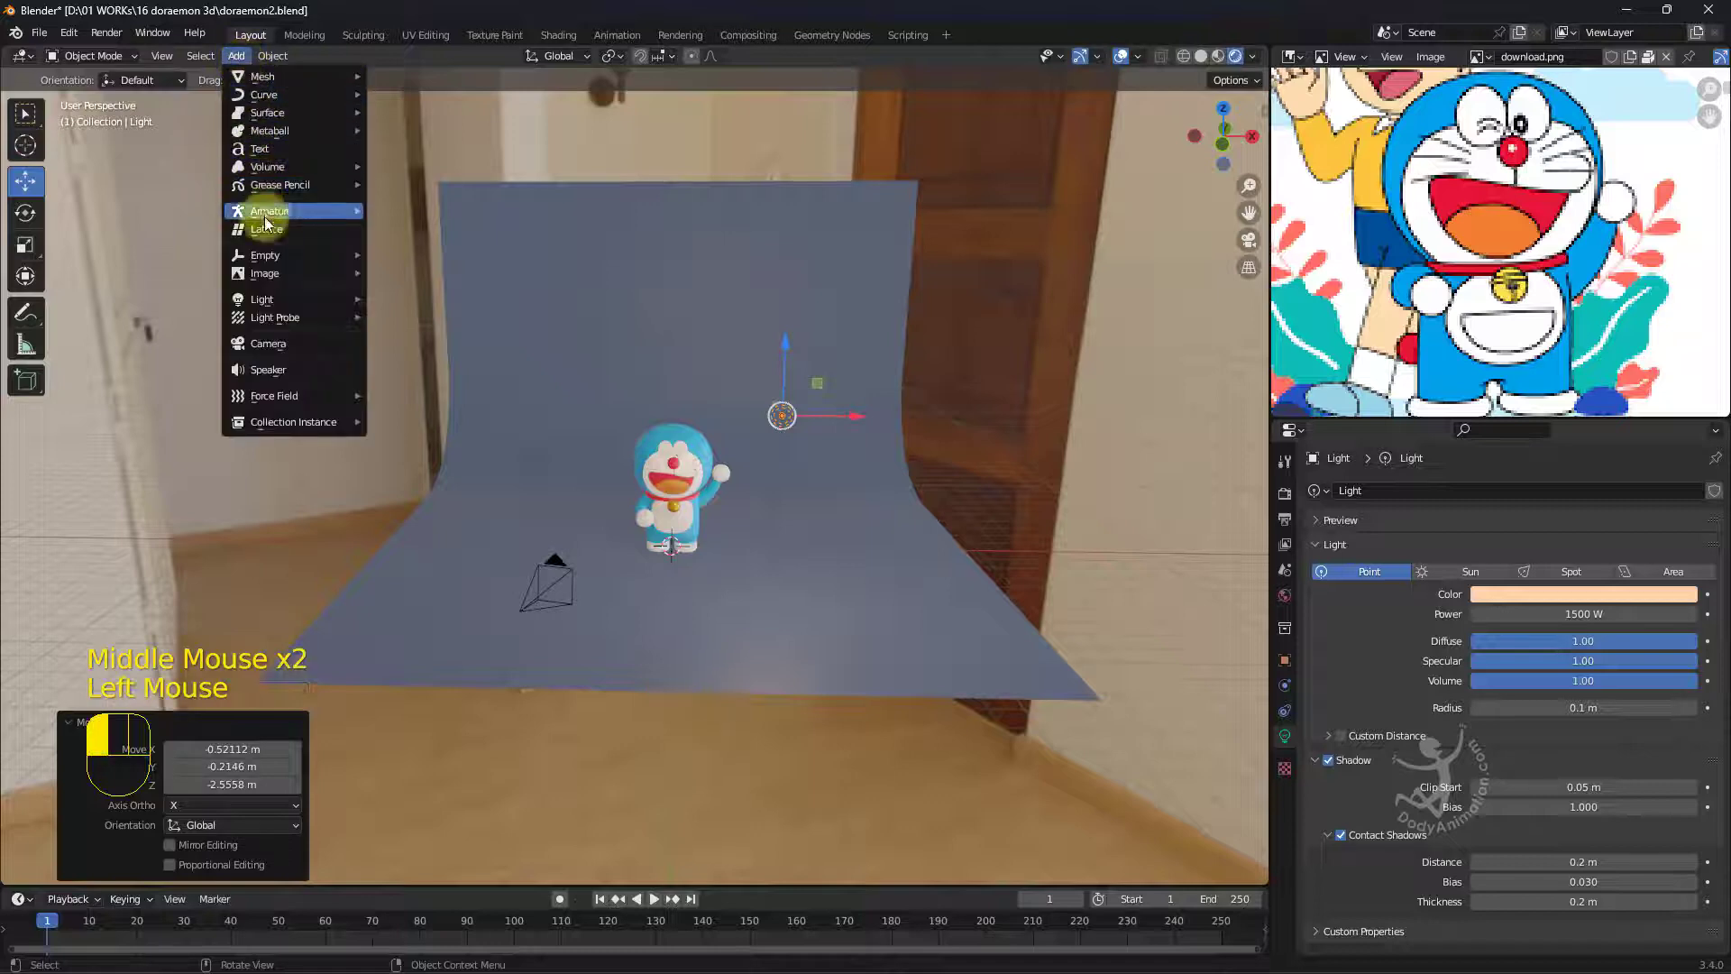
mouse_move(267, 300)
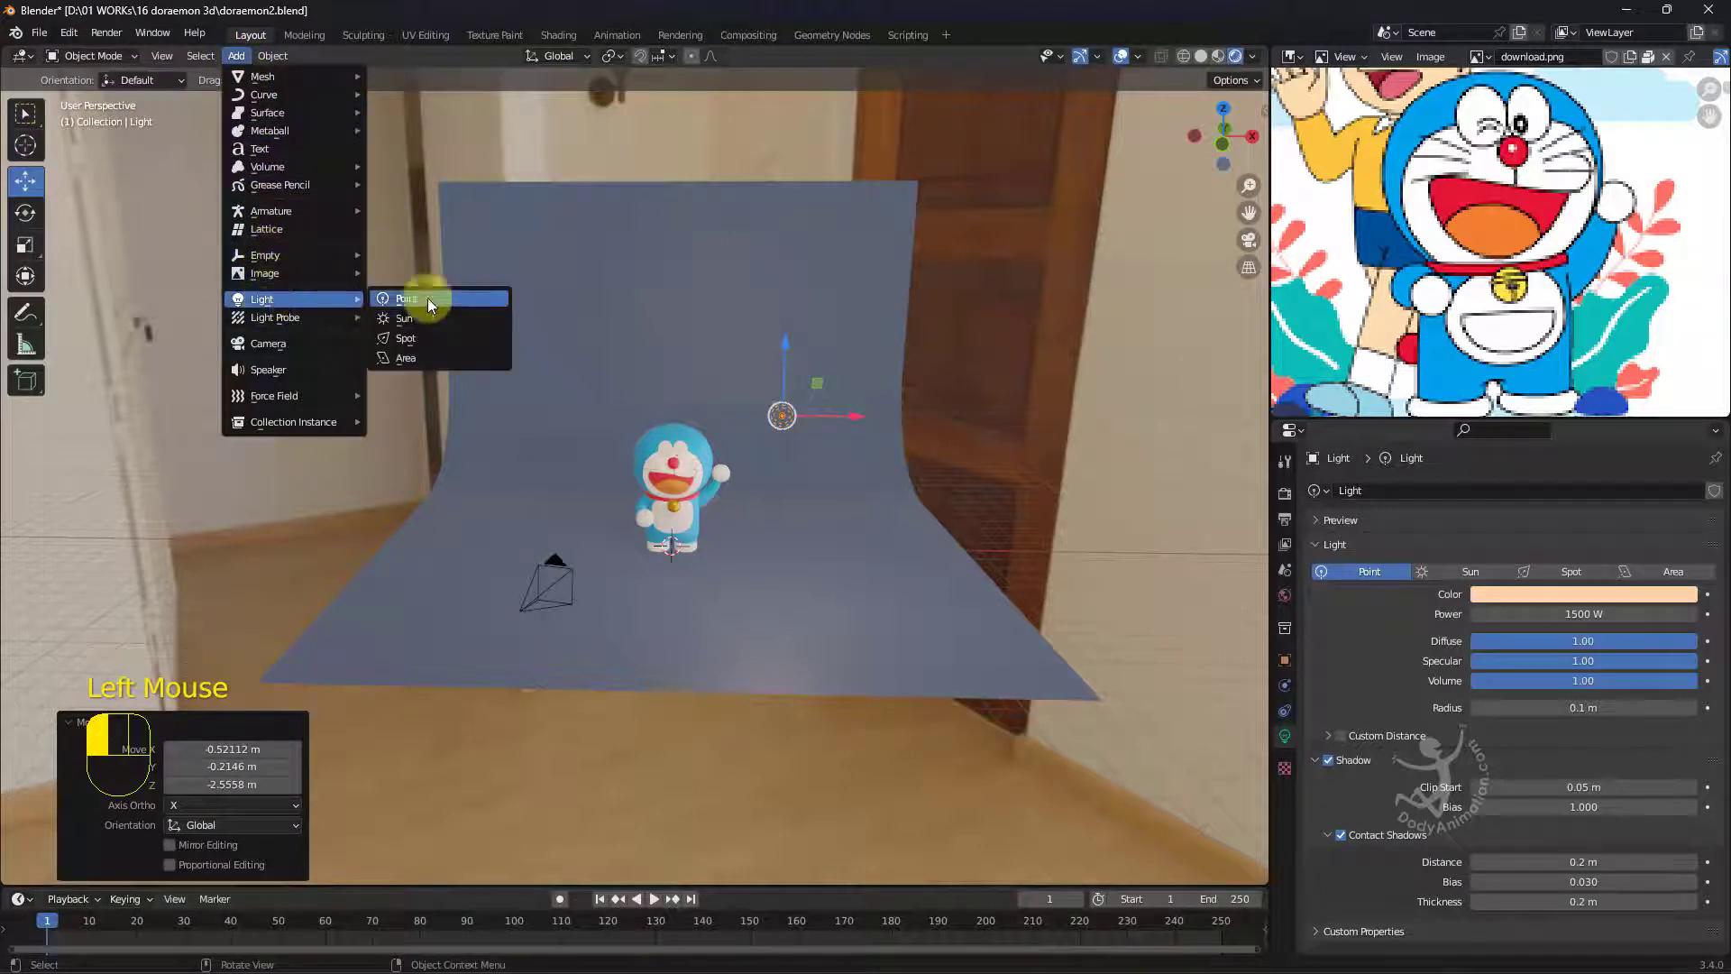
left_click(425, 359)
left_click_drag(738, 559, 538, 495)
Rotate the area light -90° about the global Y axis so that it faces Doraemon.
scroll(582, 530, "up", 1)
scroll(538, 495, "up", 1)
scroll(538, 495, "up", 1, "shift")
middle_click_drag(541, 496, 803, 554, "shift")
scroll(568, 490, "up", 1)
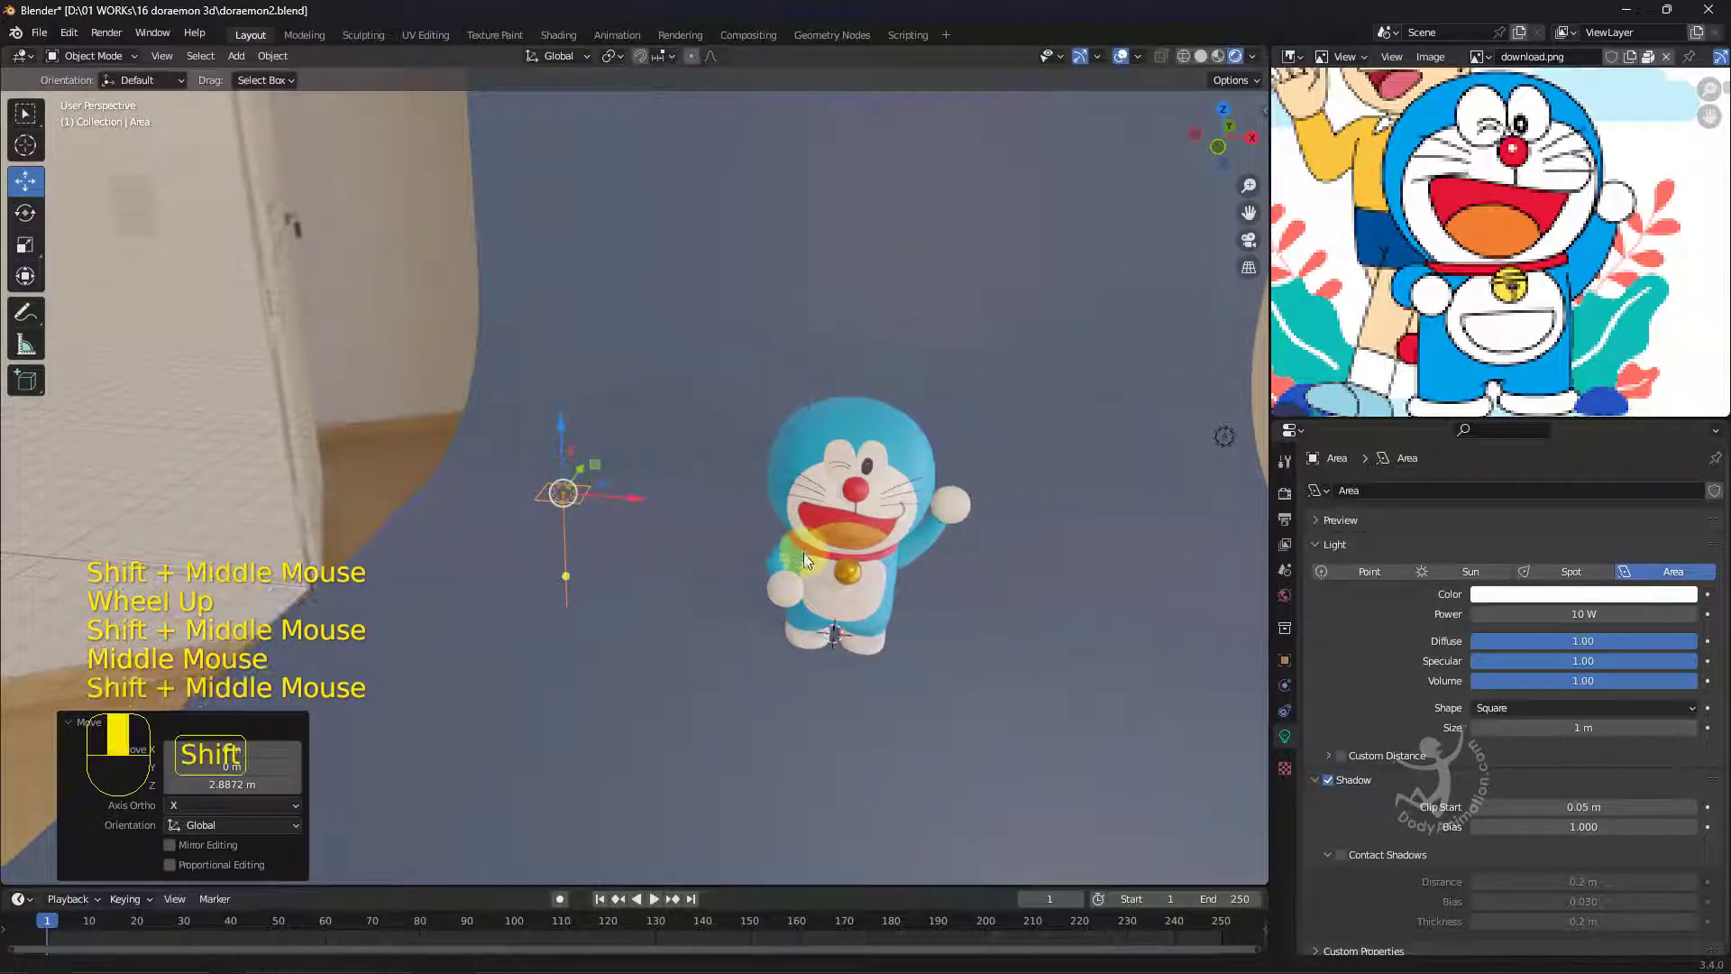
key("r")
type("y")
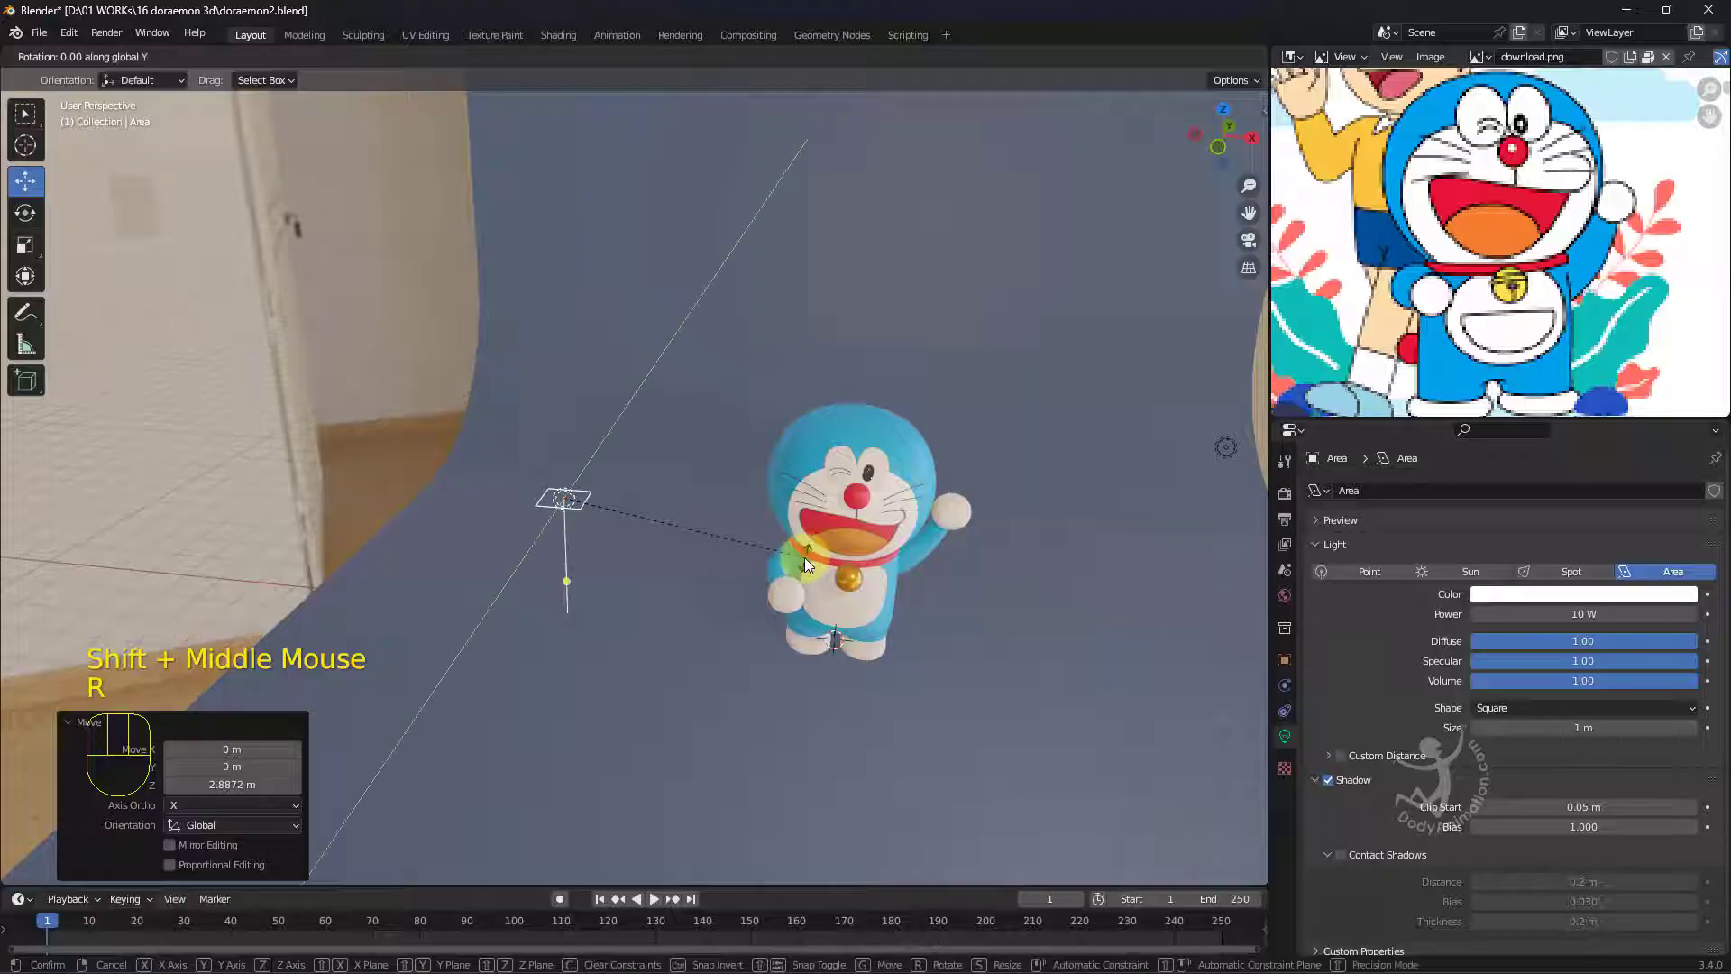
type("90")
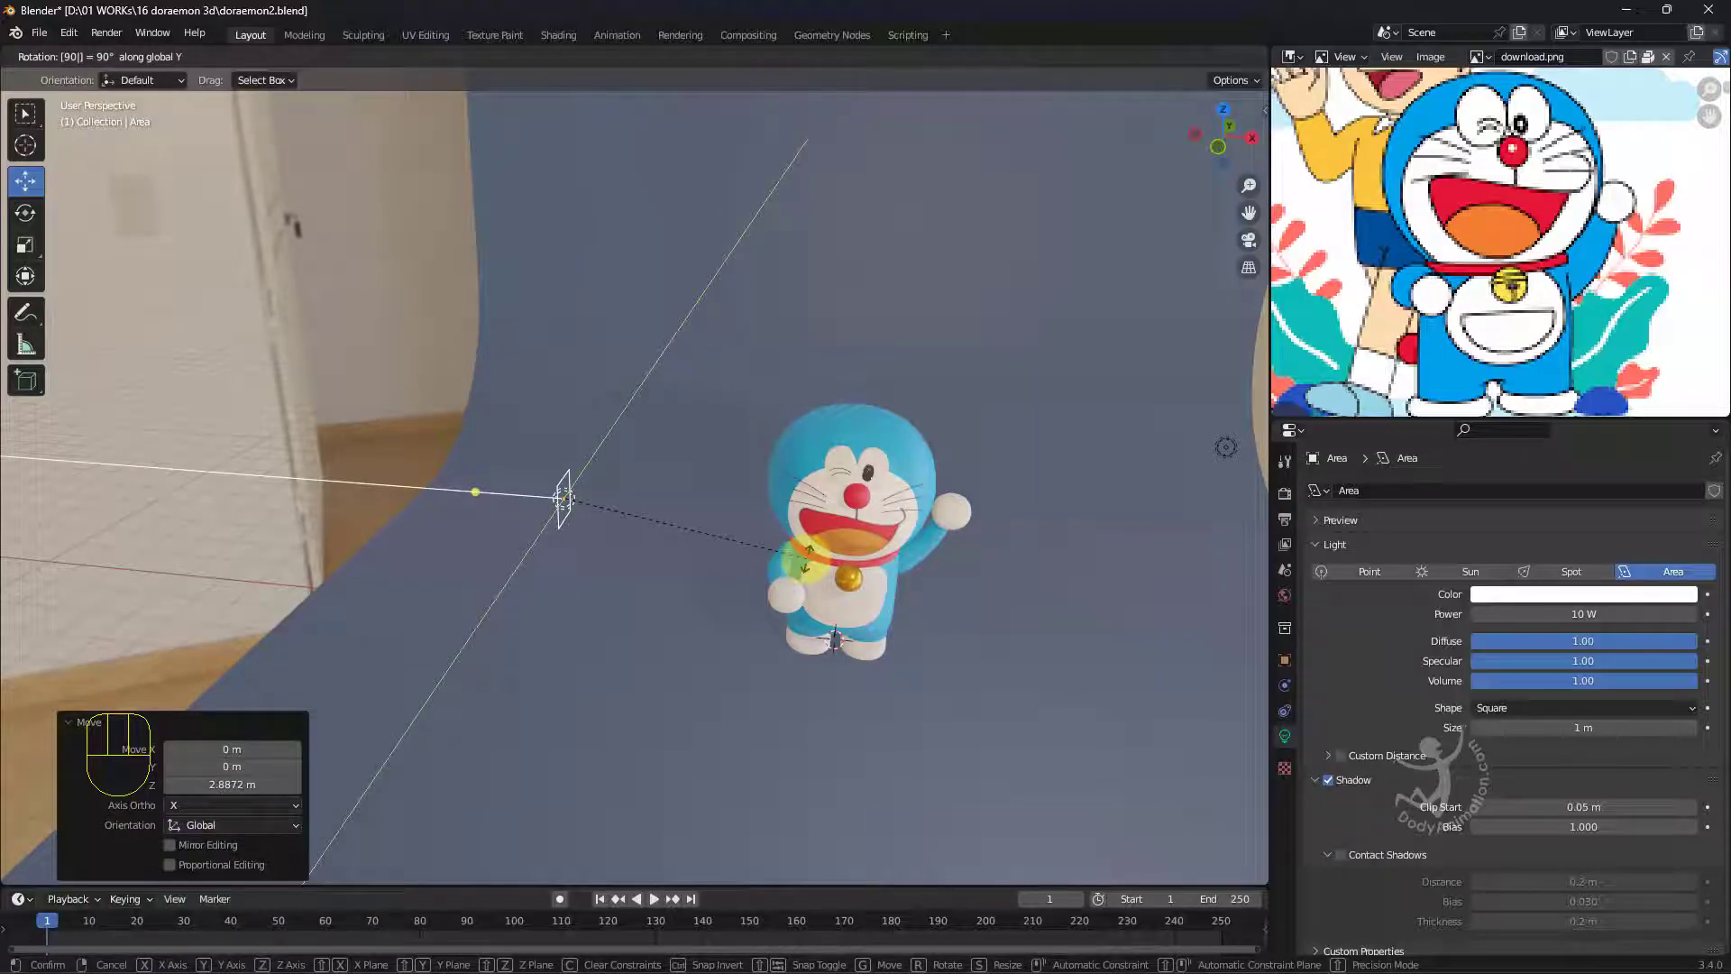
key("minus")
key("Return")
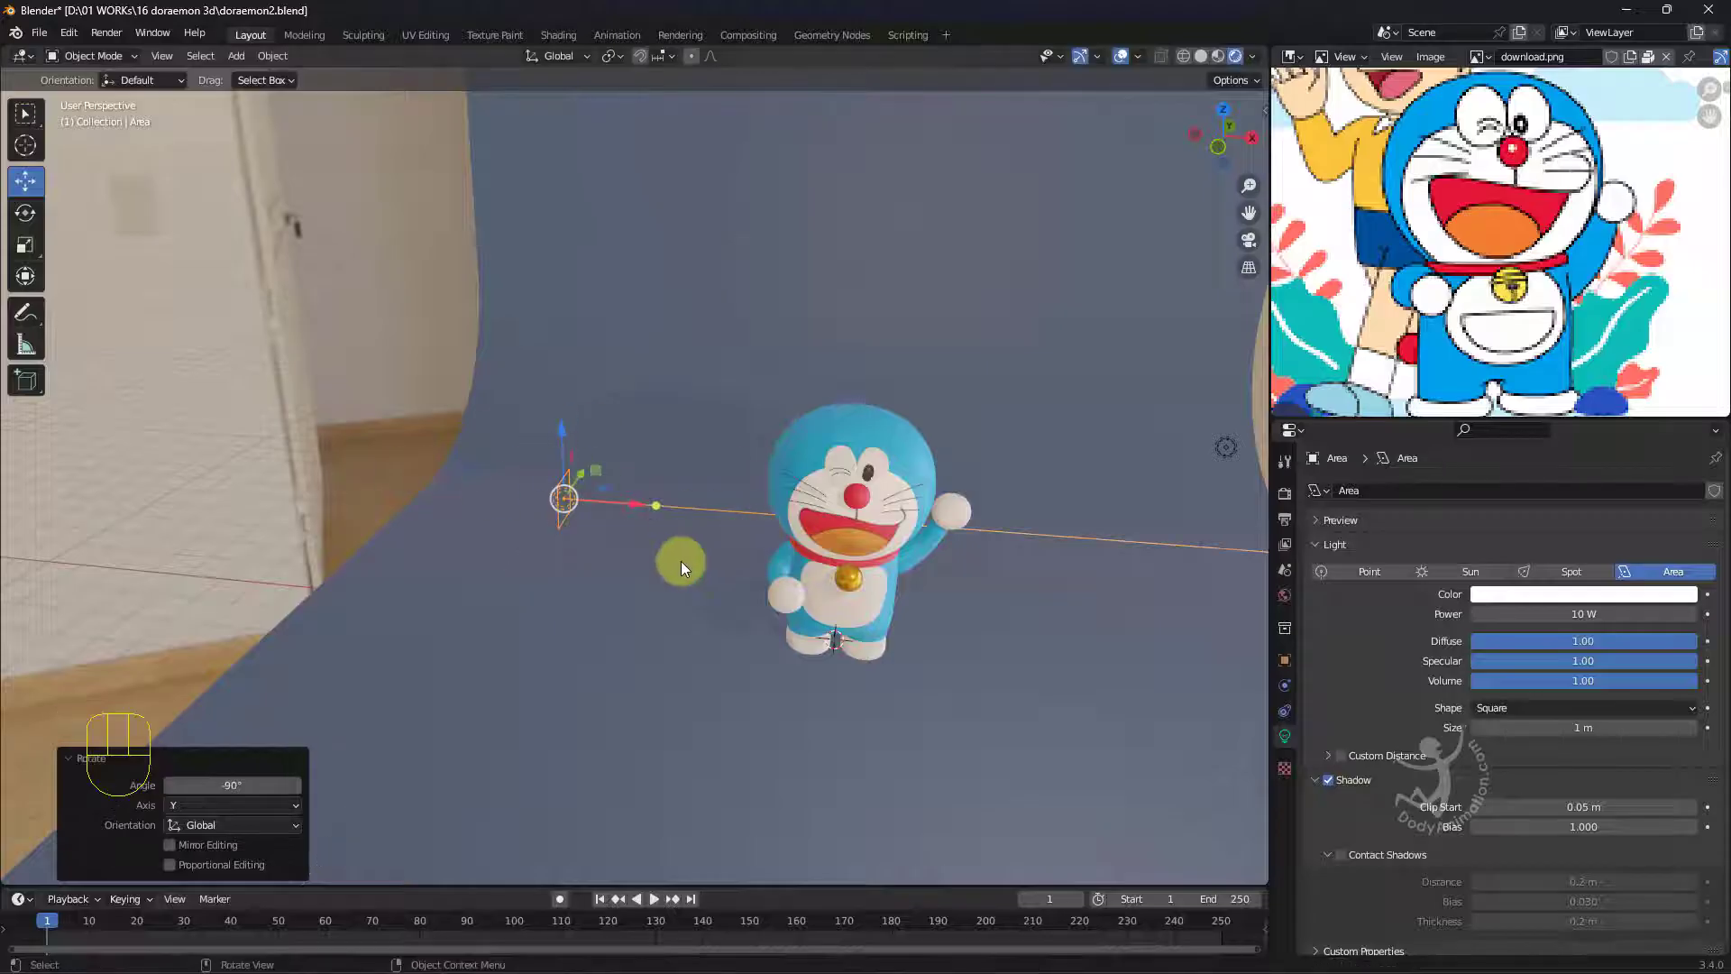
Scale the area light up by about 5.59 and set its power to 500 W.
middle_click_drag(680, 561, 690, 559)
scroll(691, 559, "up", 2)
scroll(681, 565, "down", 1)
key("s")
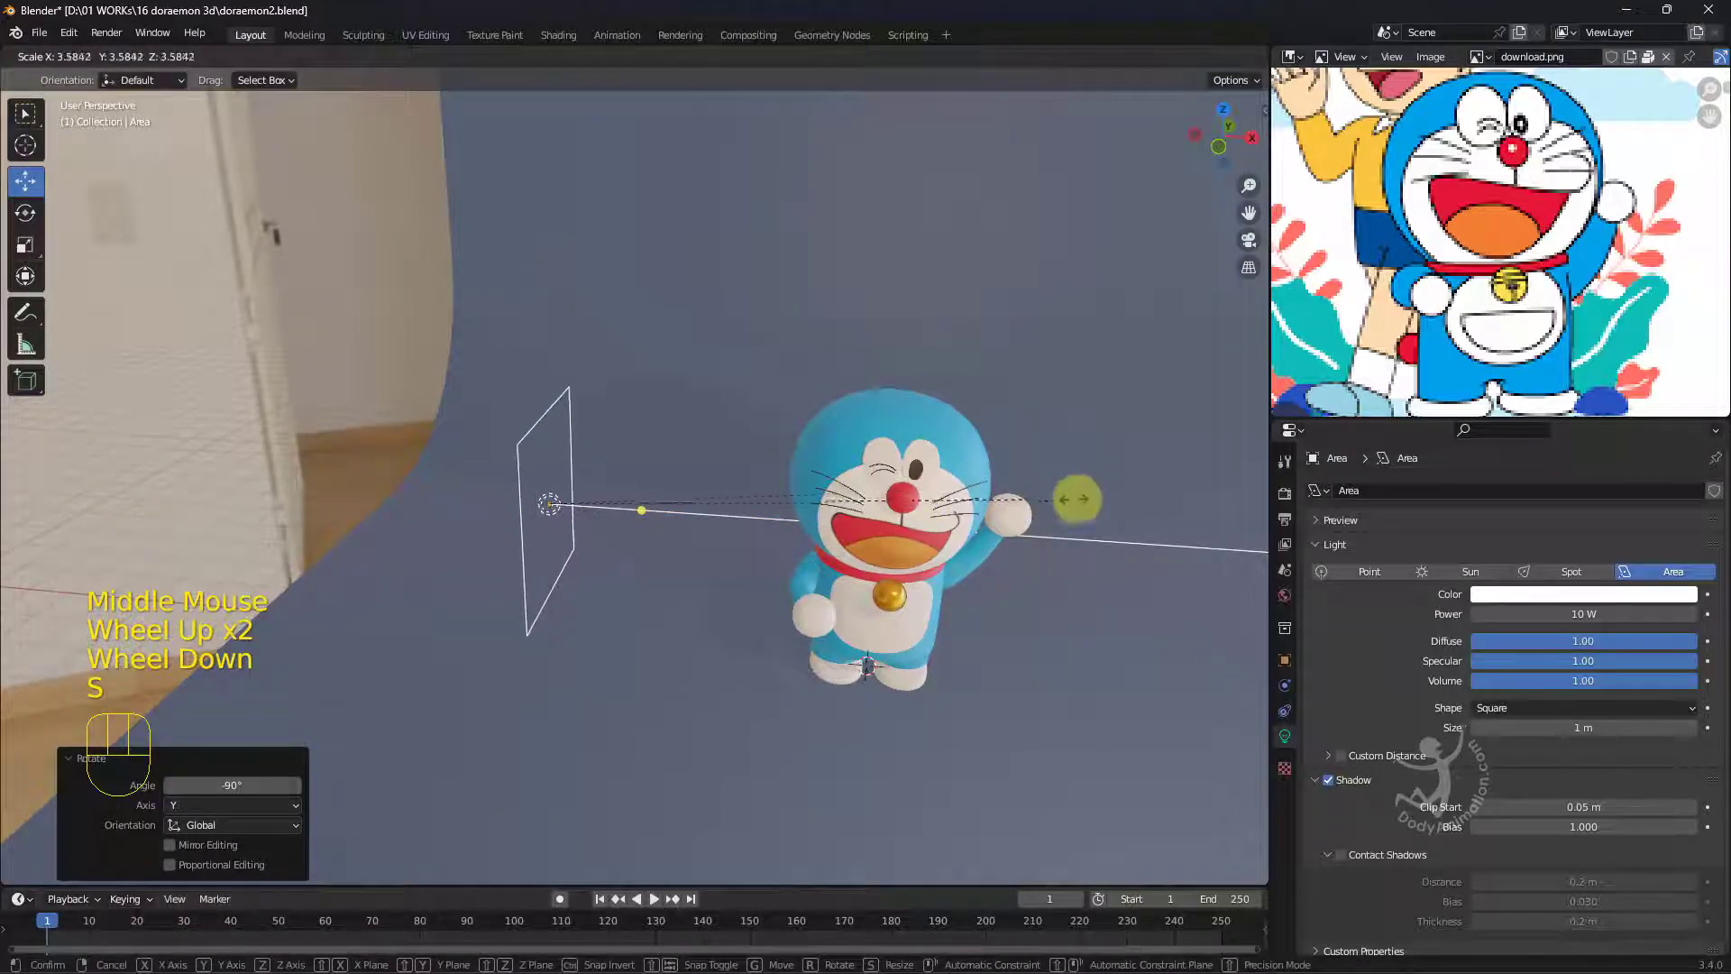
left_click(127, 456)
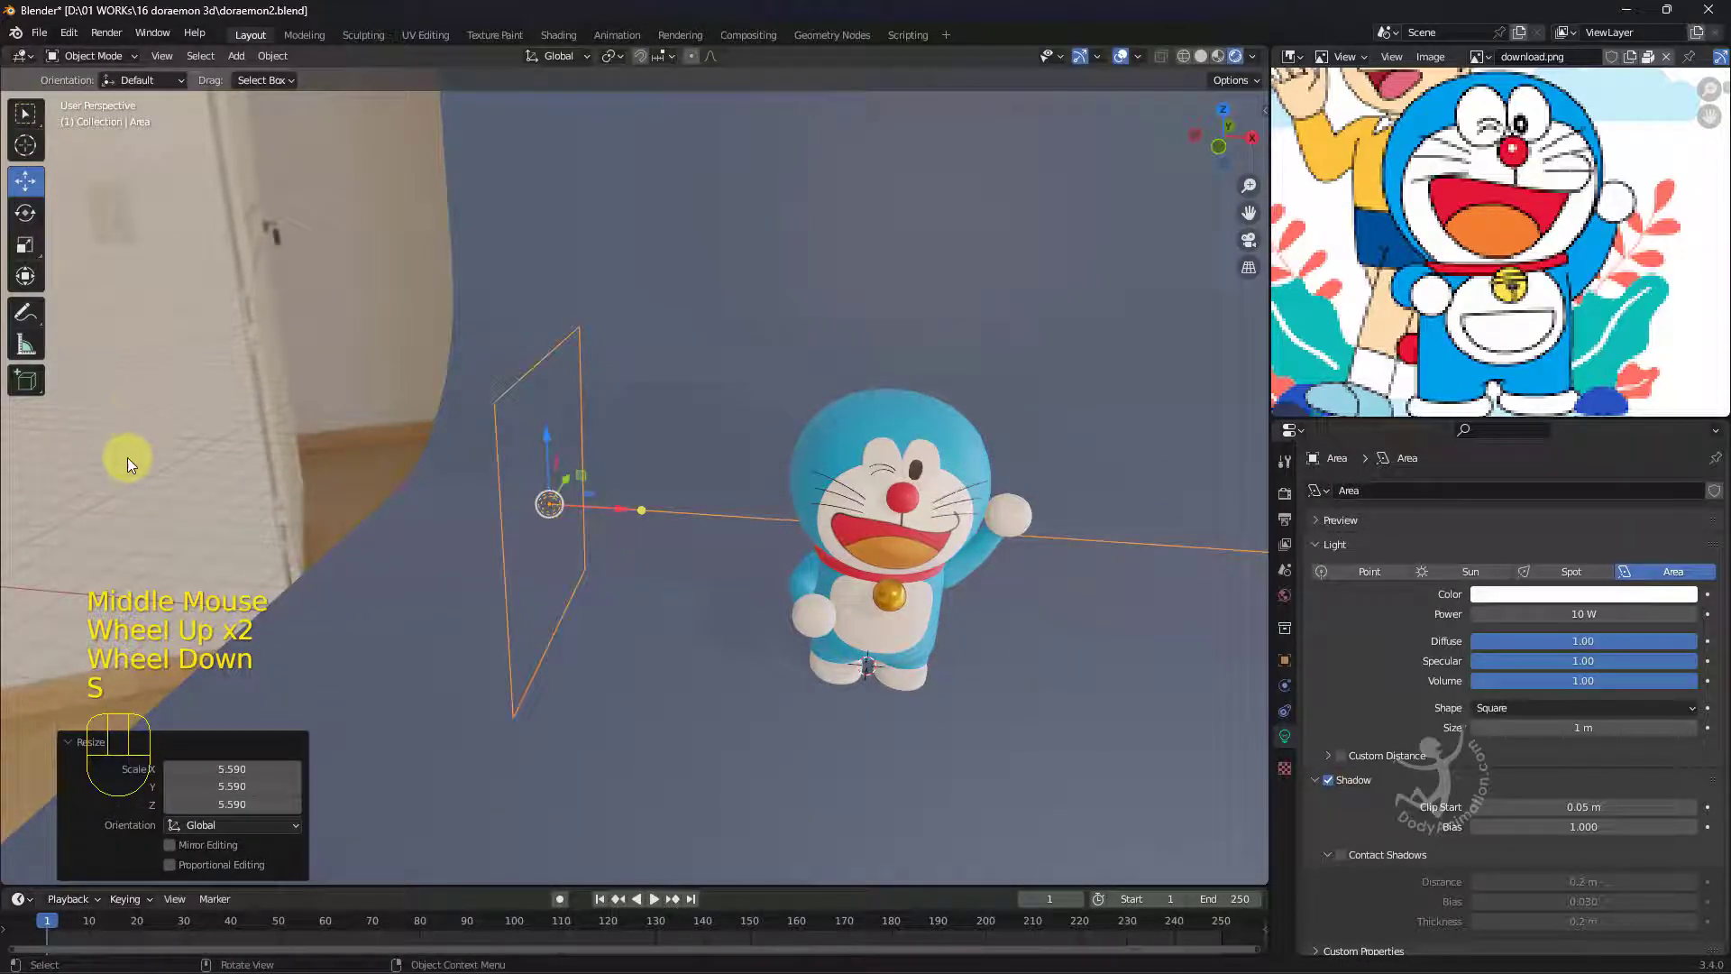
left_click(1578, 614)
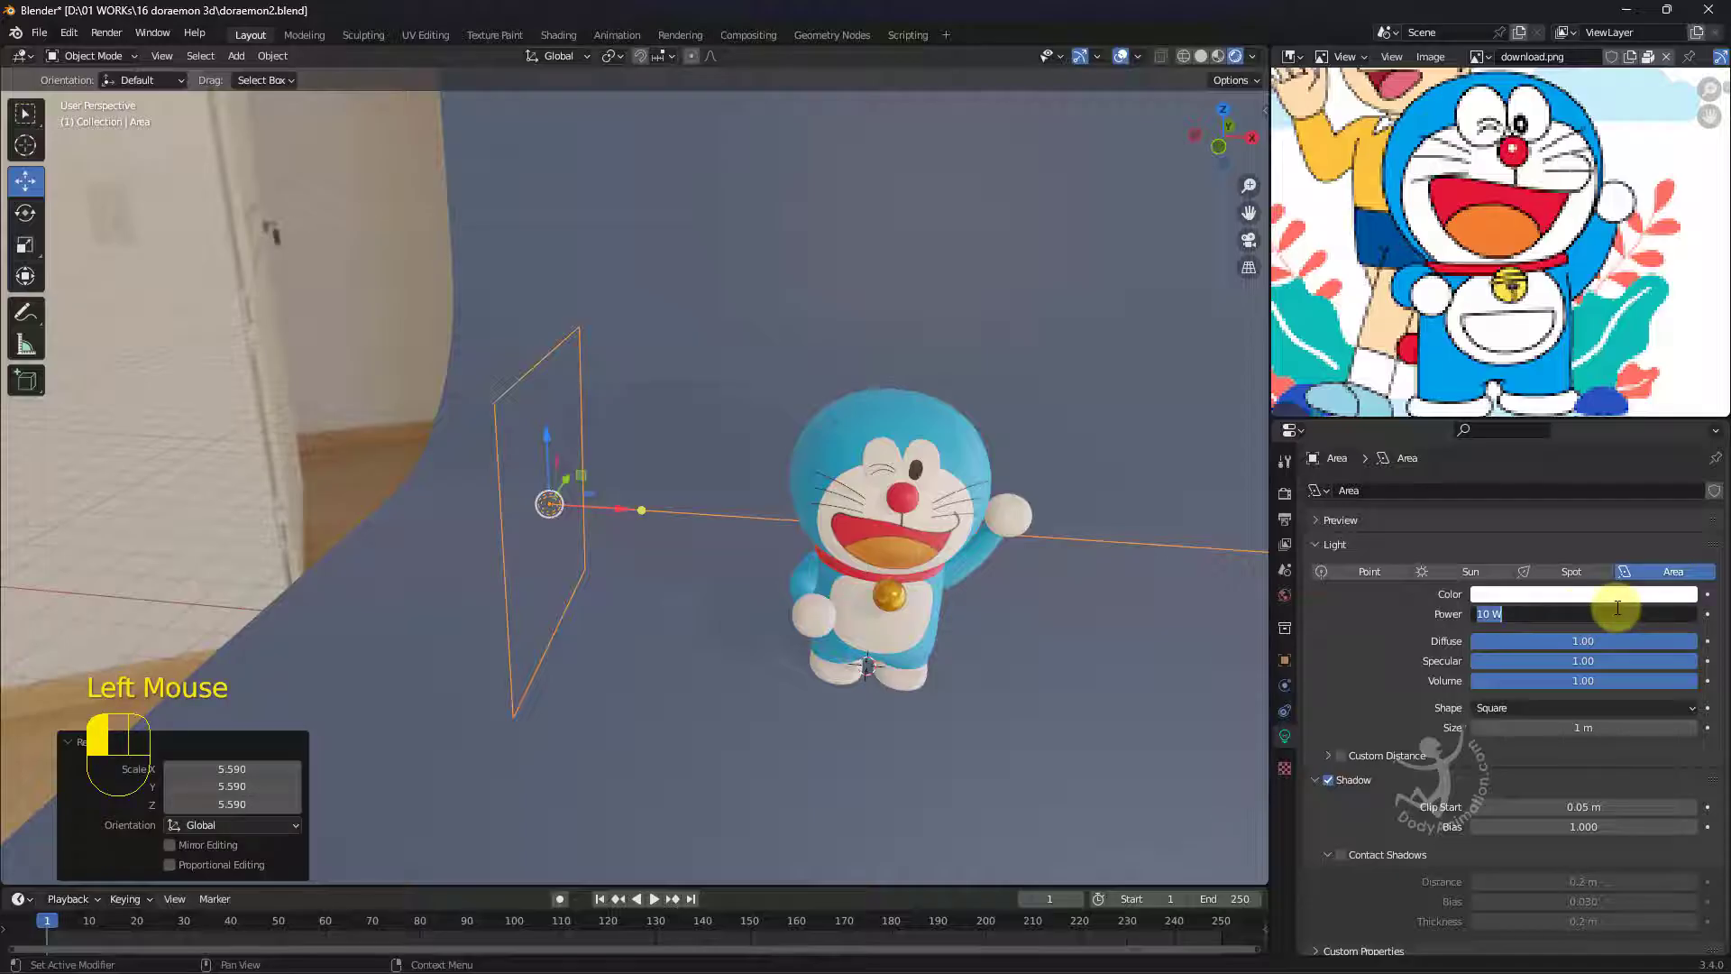
type("500")
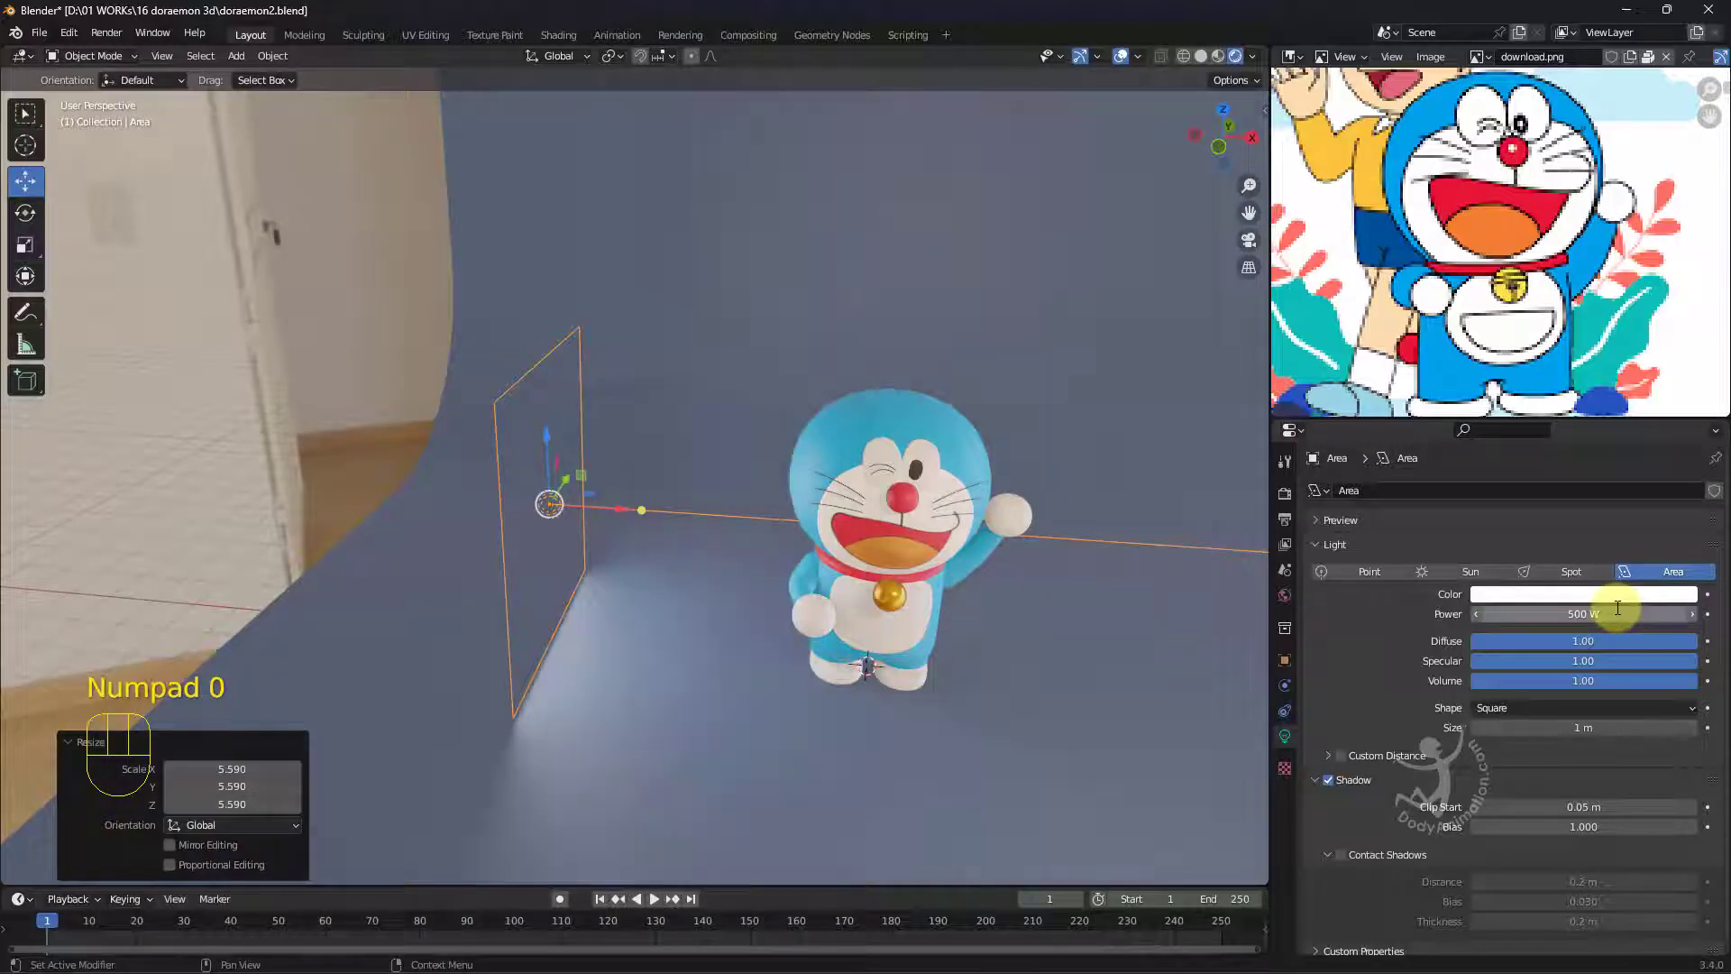
Shift the area light along Y, and move it about -0.7 m in X, away from Doraemon.
middle_click_drag(578, 487, 606, 489)
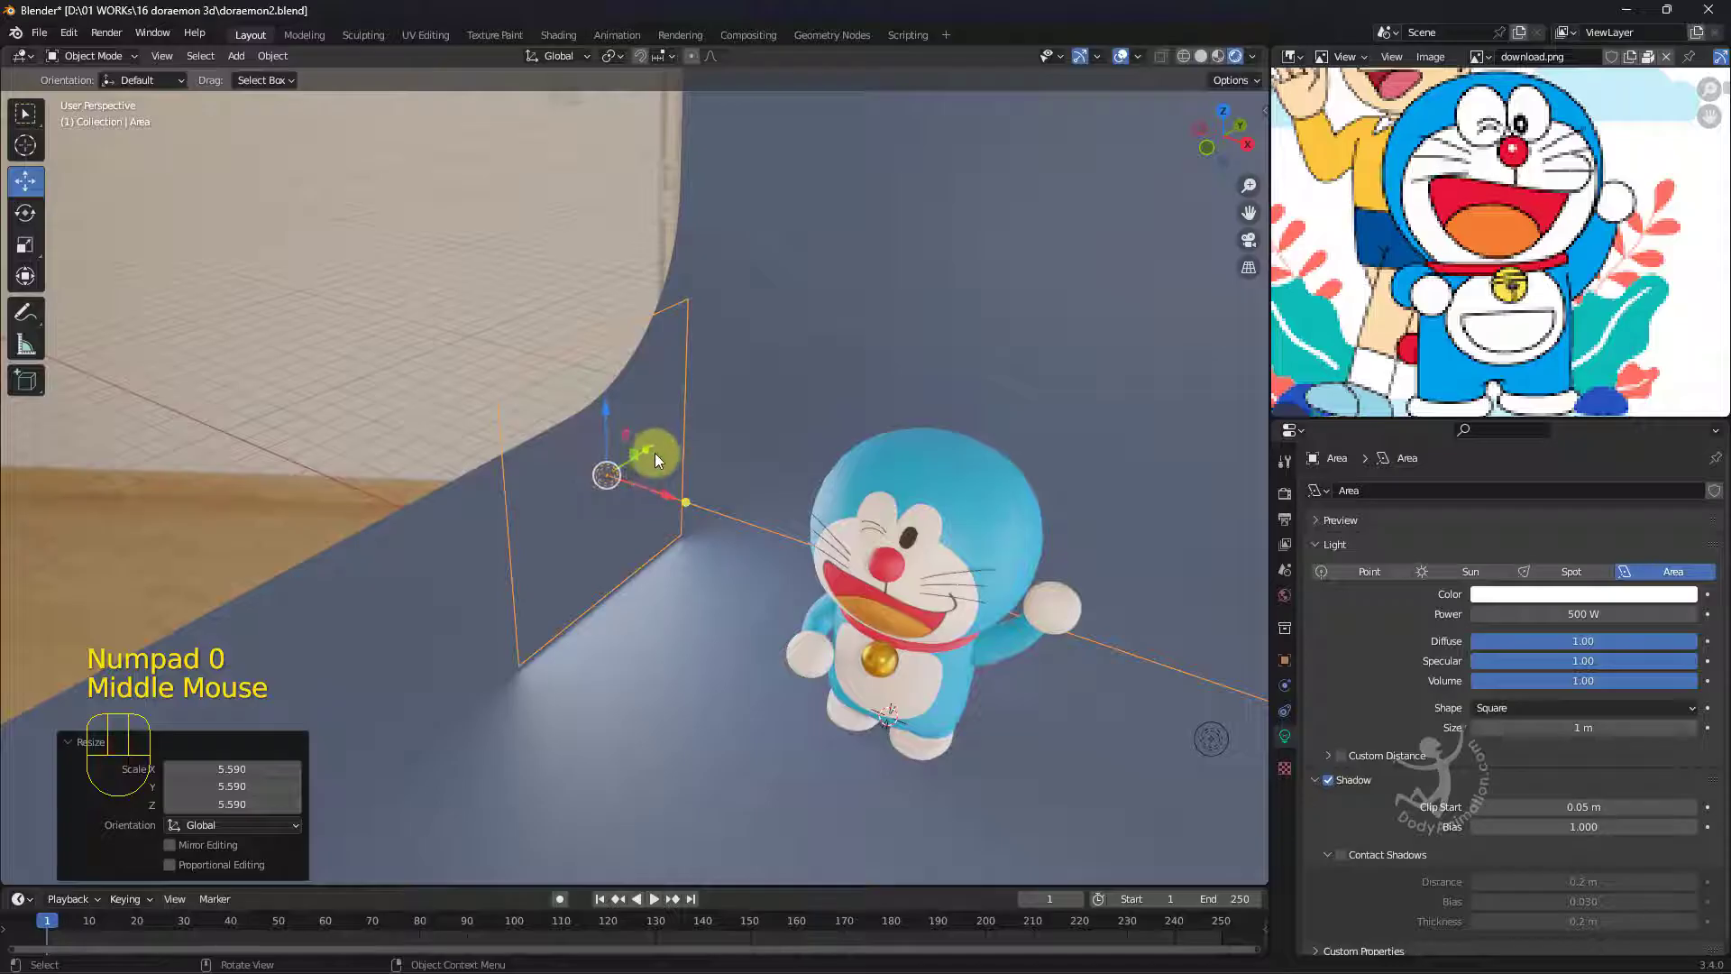
left_click_drag(649, 450, 732, 396)
middle_click_drag(722, 397, 793, 407)
scroll(721, 408, "down", 2)
left_click_drag(602, 409, 581, 410)
middle_click_drag(581, 410, 759, 498)
scroll(694, 431, "down", 1)
scroll(744, 473, "up", 1)
scroll(744, 473, "up", 1)
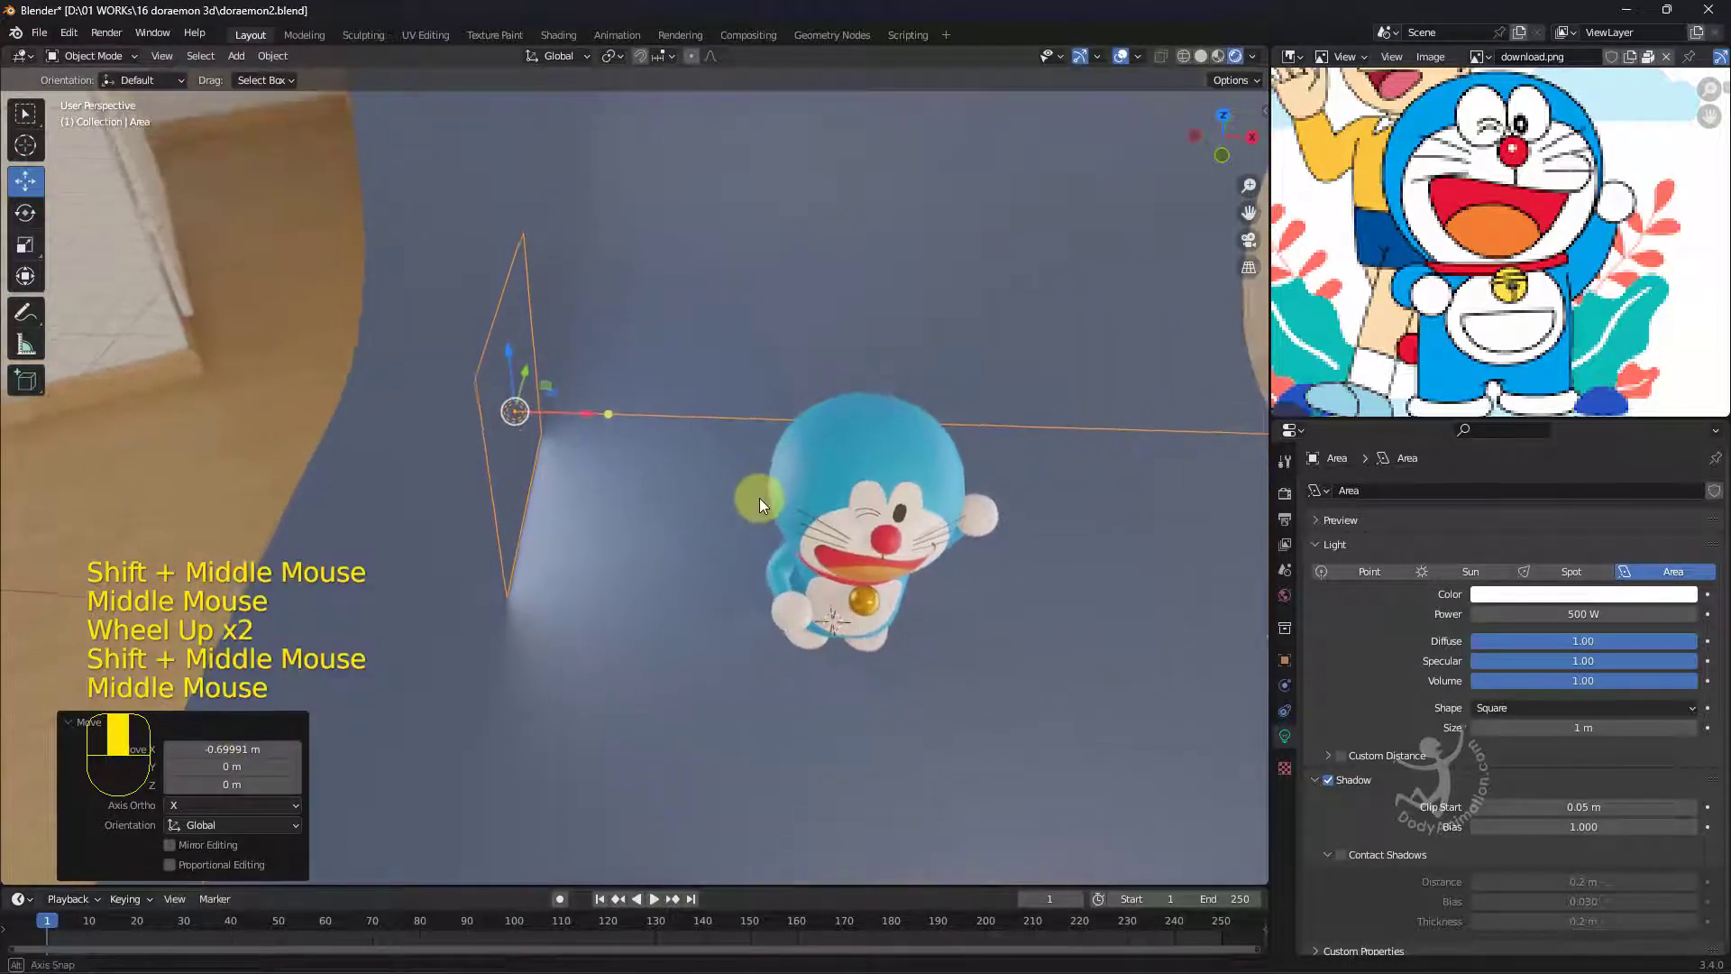
Change the area light's colour to a saturated golden orange and check its glow on the backdrop.
left_click(1536, 596)
left_click_drag(1589, 451, 1561, 461)
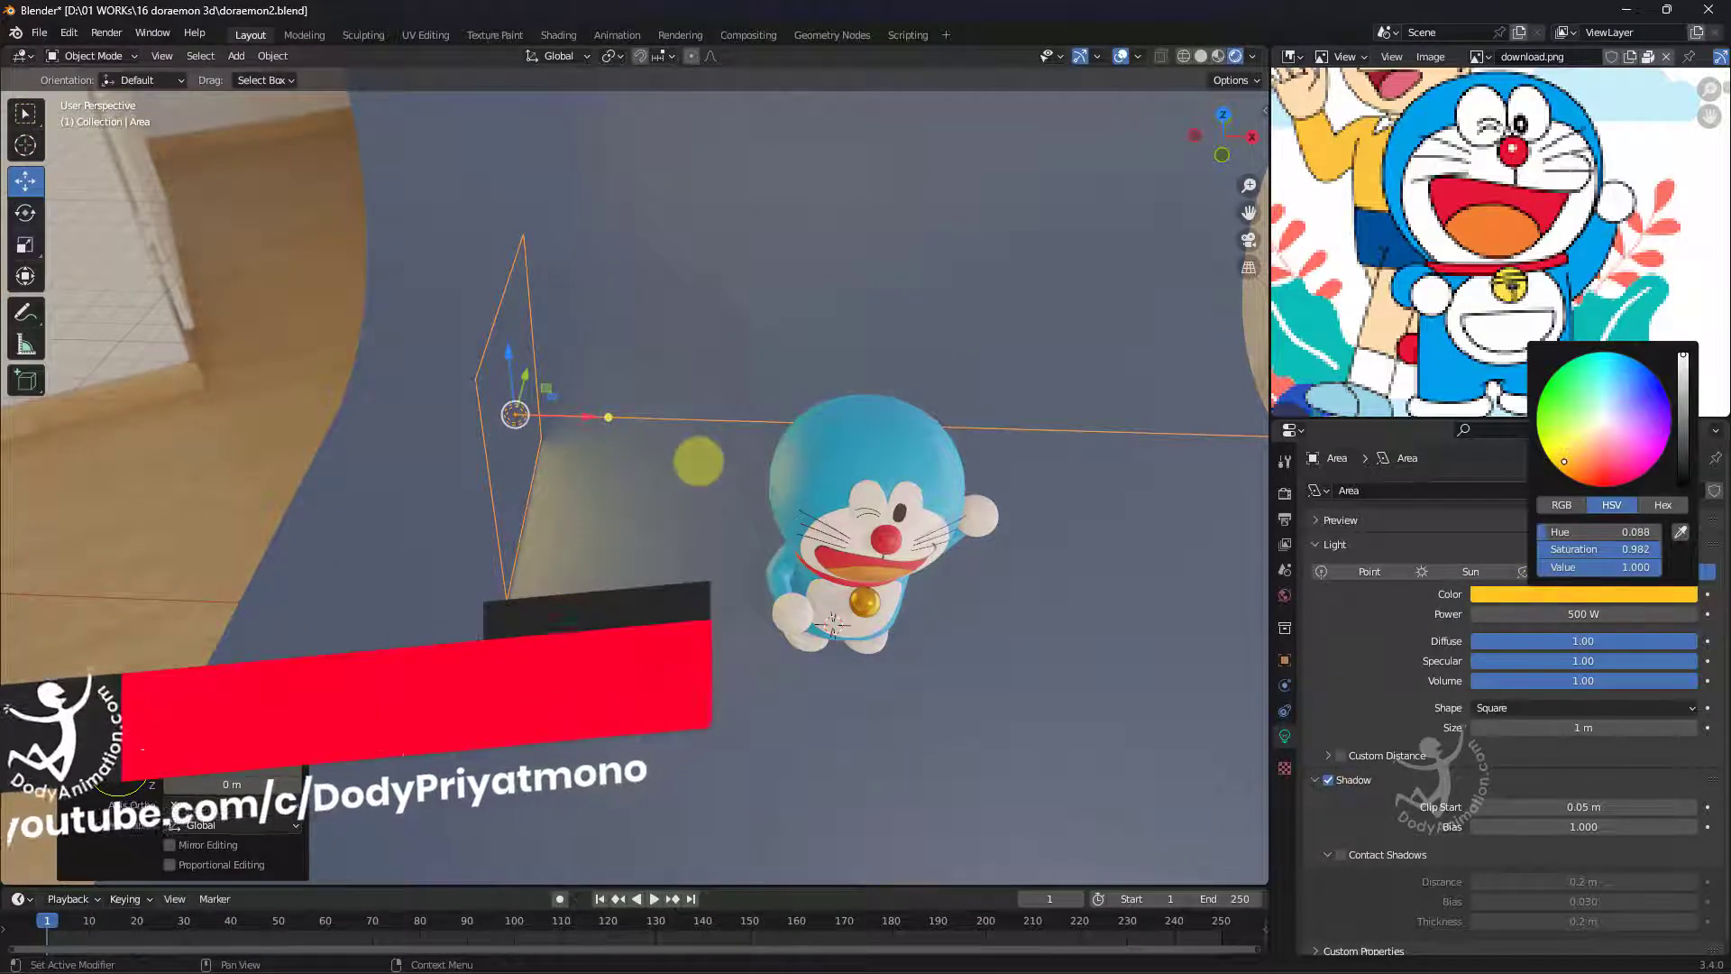
left_click(638, 533)
middle_click_drag(638, 533, 798, 489)
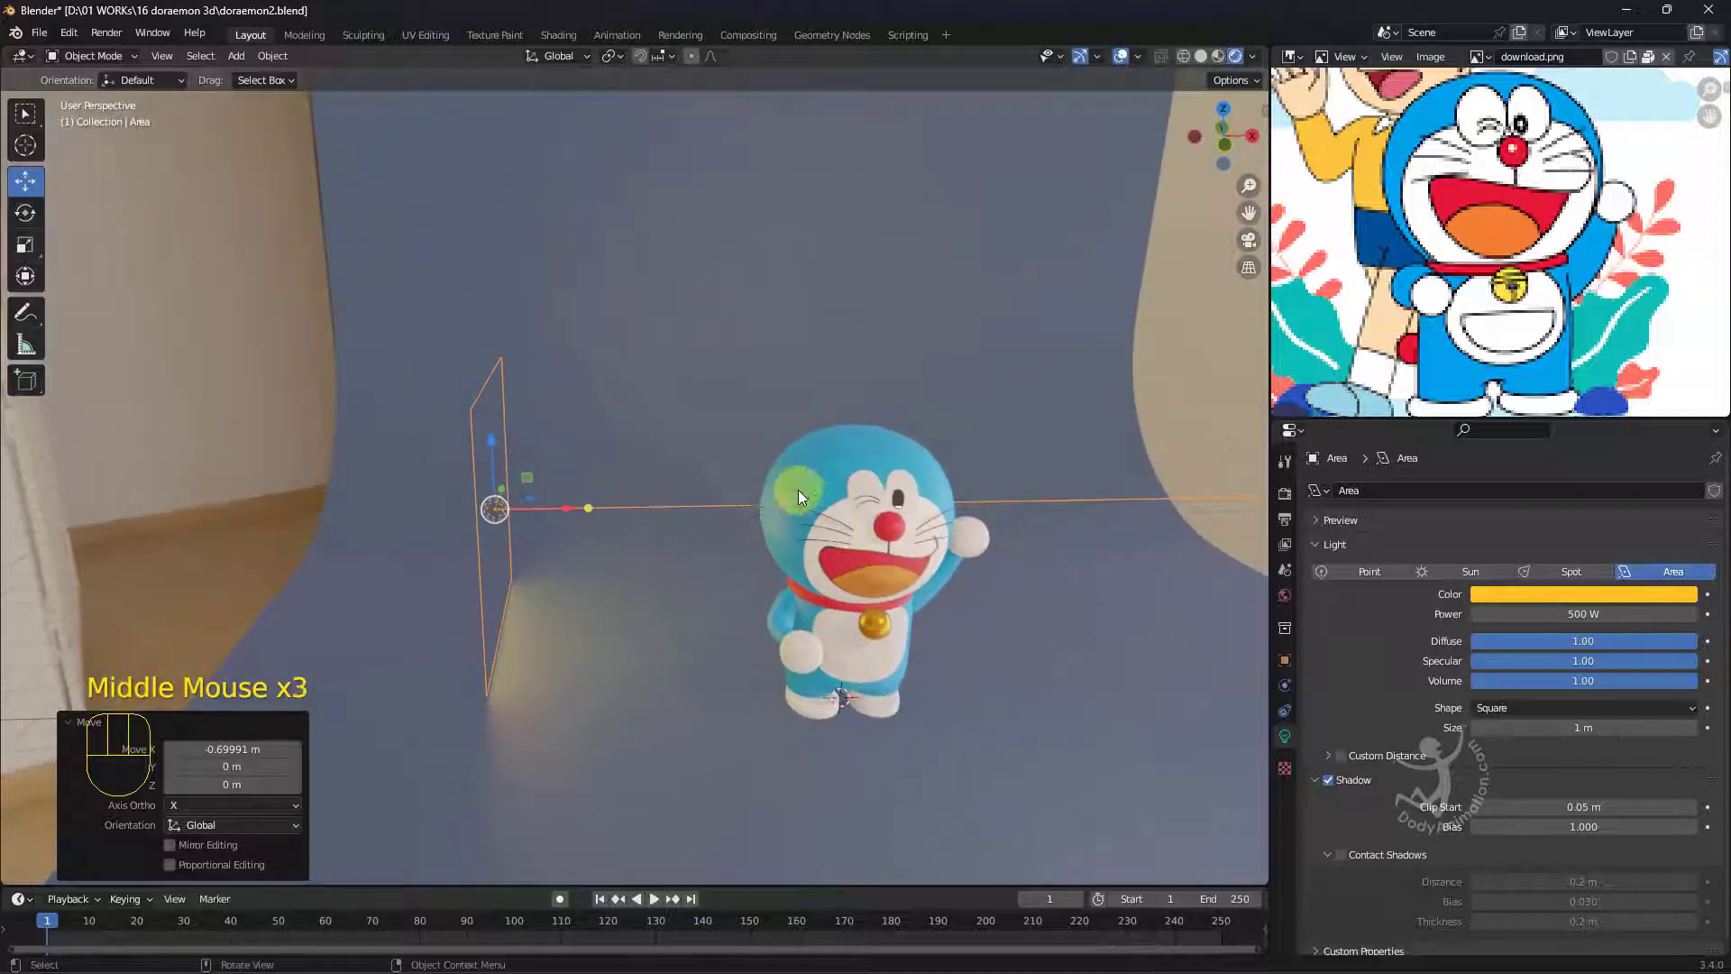
In the camera view, raise the area light about 1.21 m, enlarge it slightly and move it about 1.08 m in X towards Doraemon.
left_click(1248, 240)
scroll(801, 541, "up", 2)
left_click_drag(184, 388, 198, 316)
key("s")
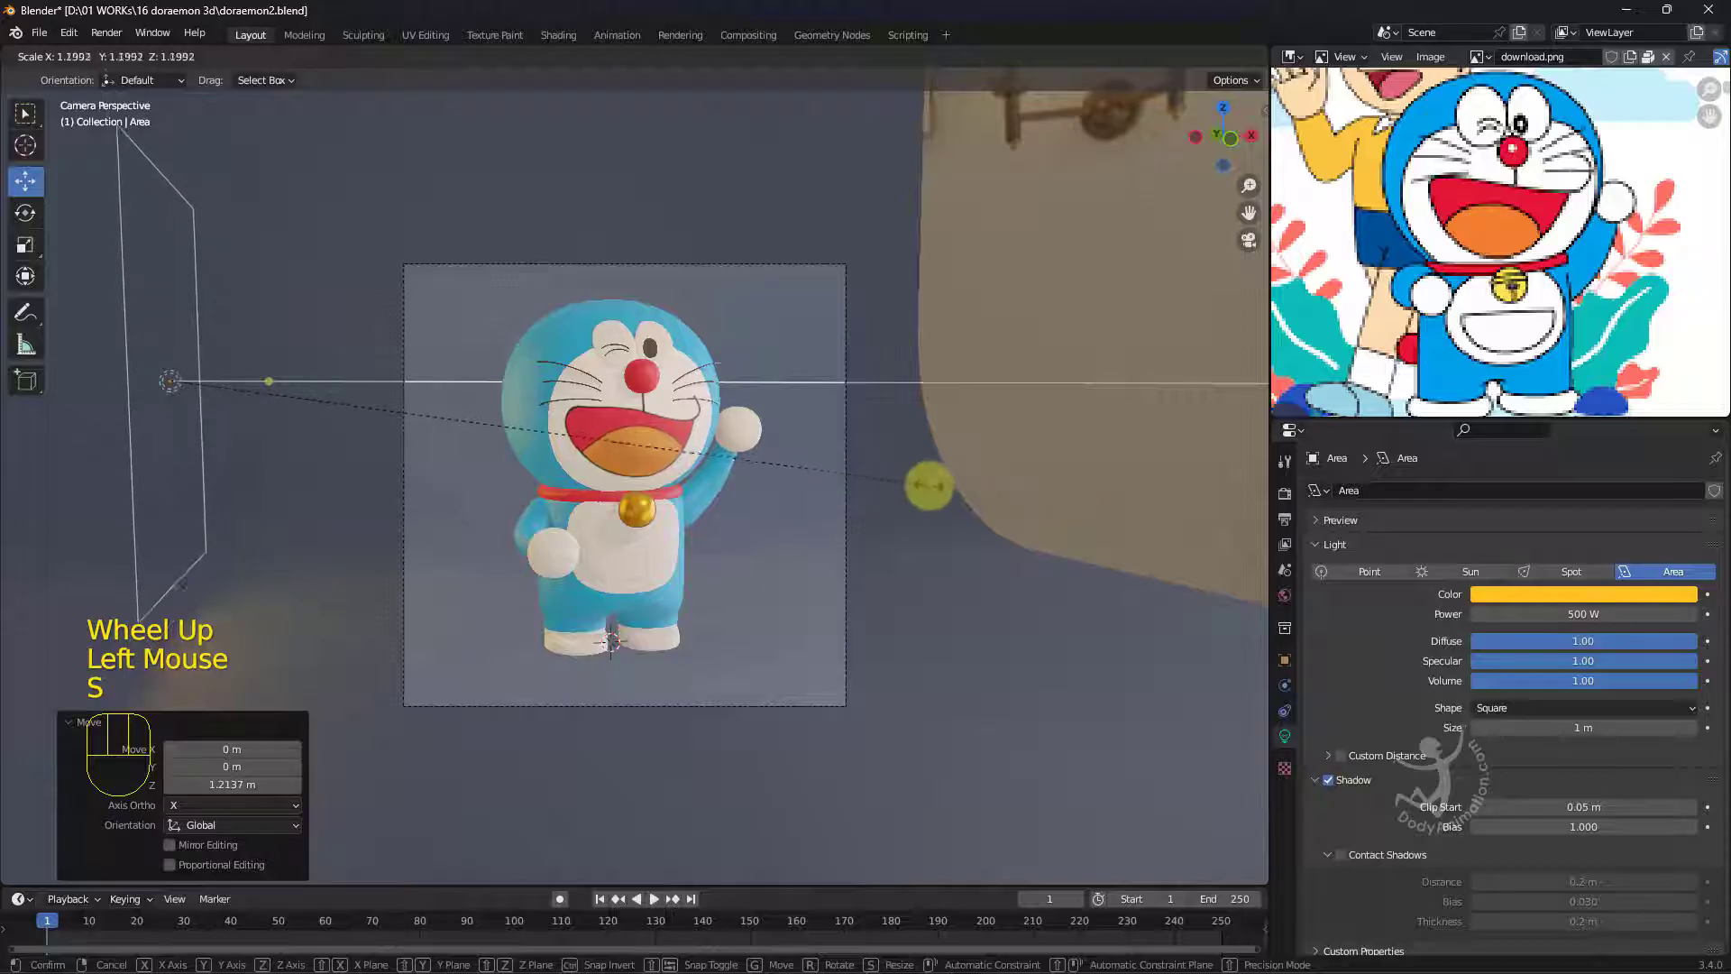
left_click(956, 489)
left_click_drag(228, 382, 305, 393)
scroll(756, 558, "up", 2)
middle_click_drag(765, 537, 797, 548, "shift")
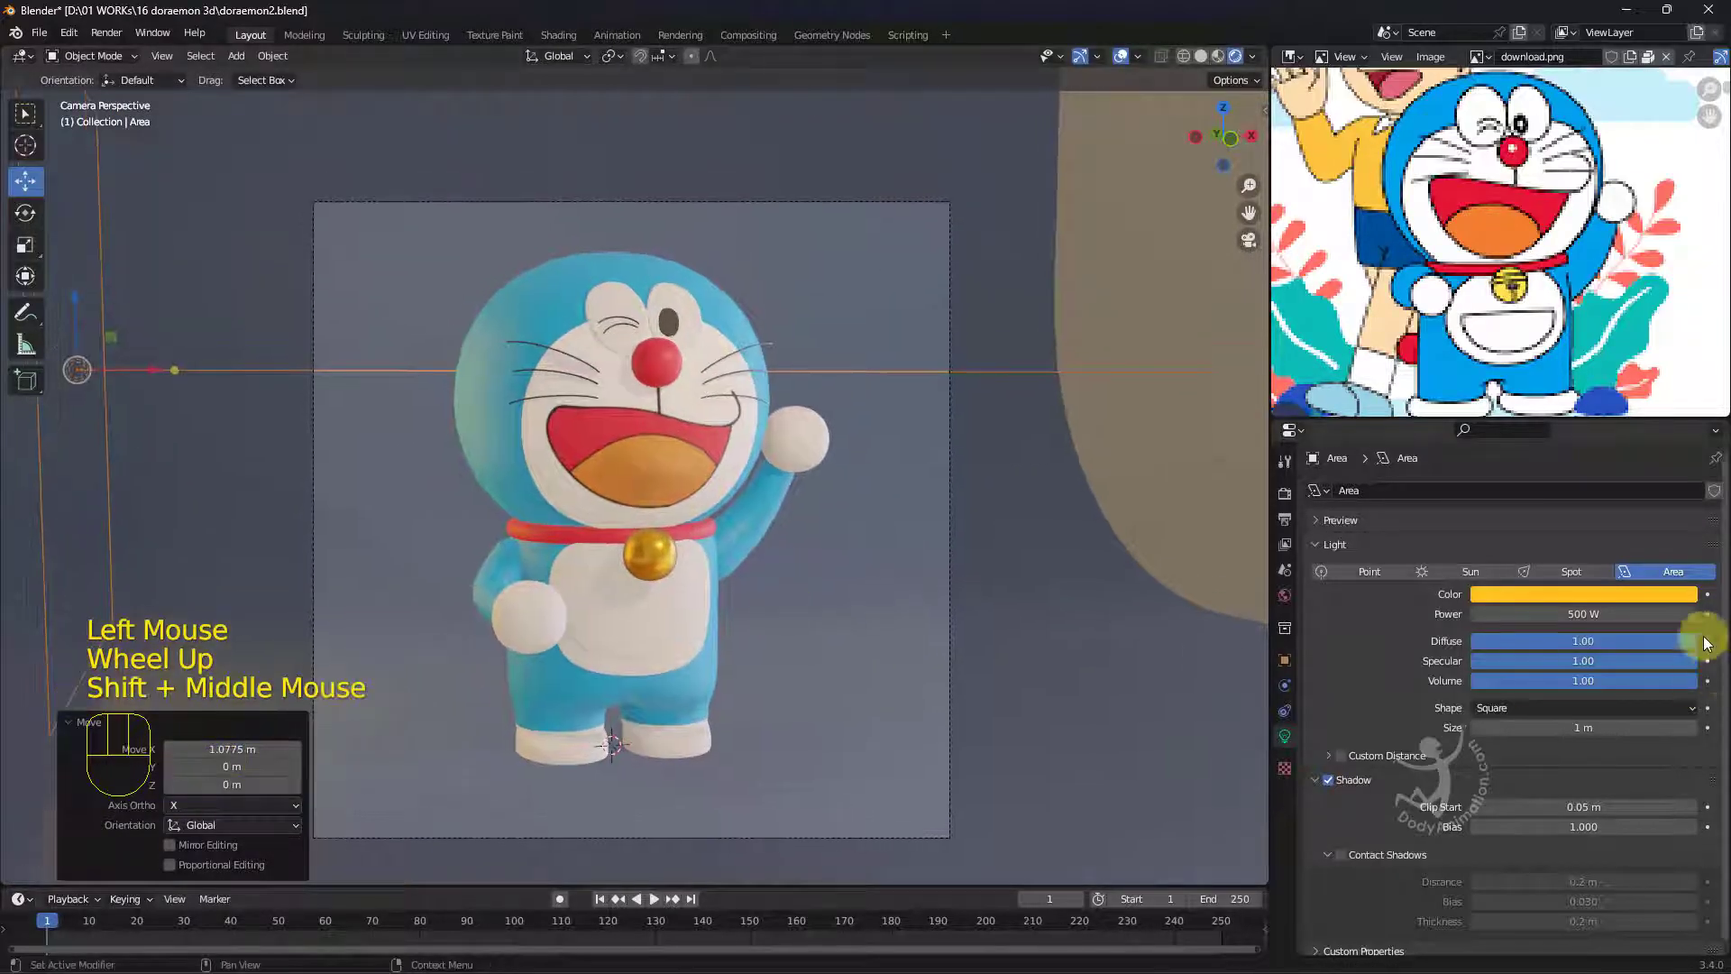
Set the area light's power to 1000 W.
left_click(1530, 616)
type("10")
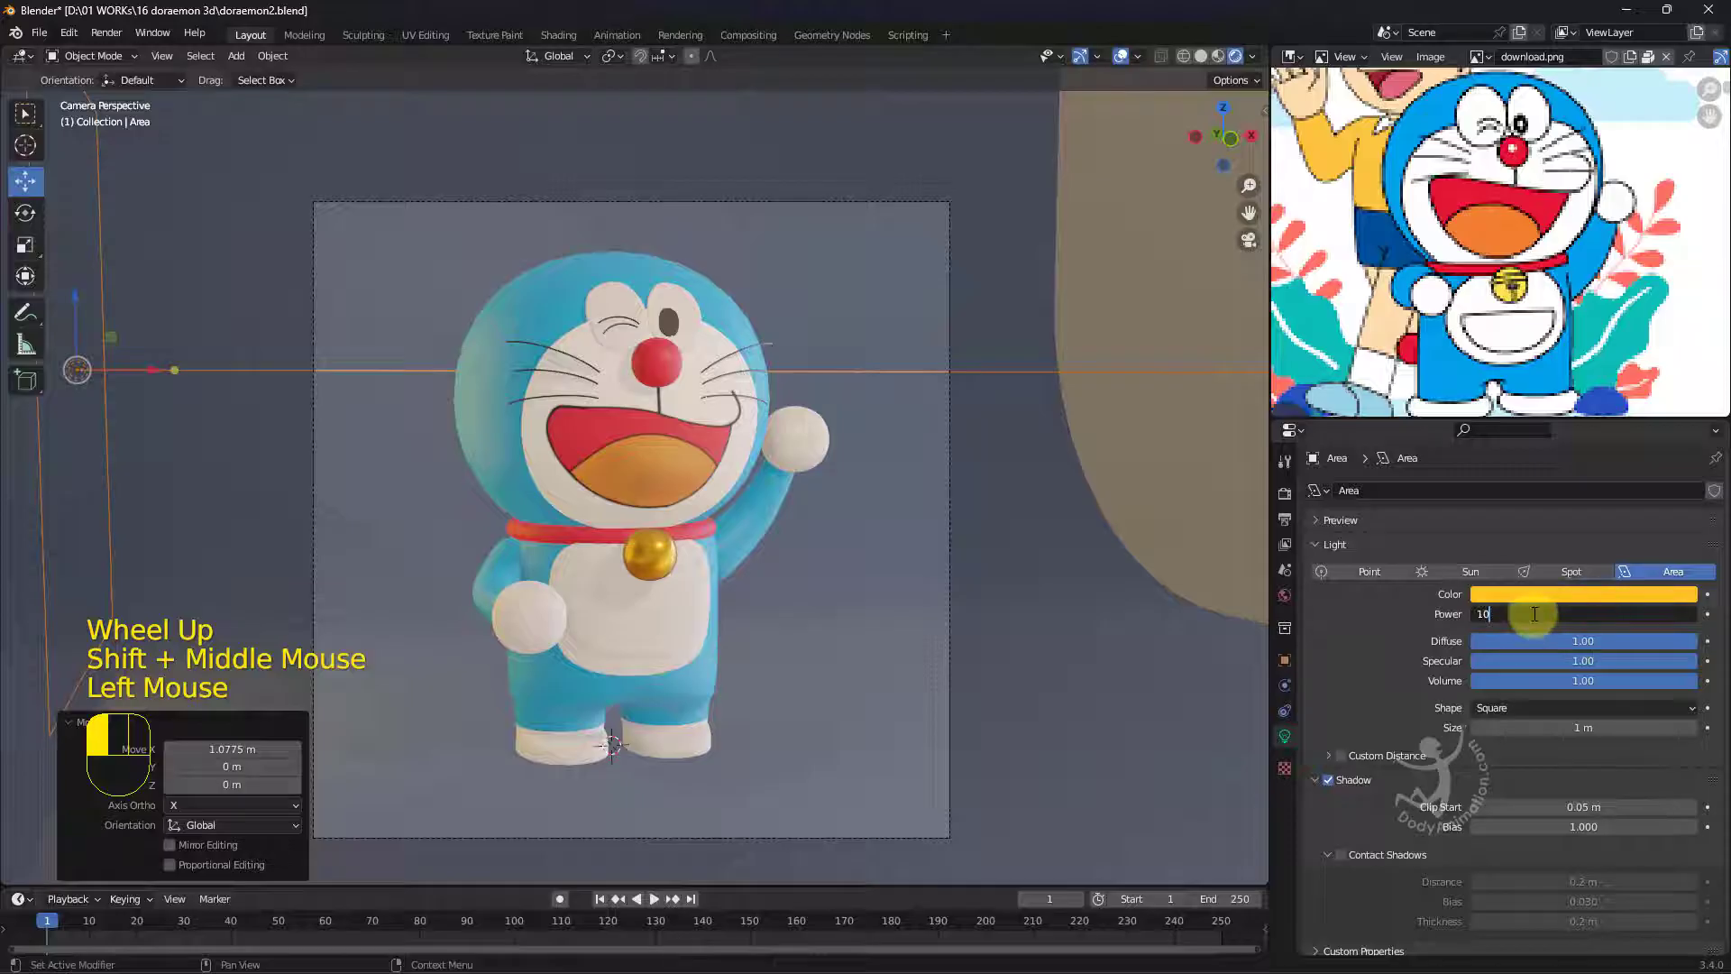
type("00")
key("Return")
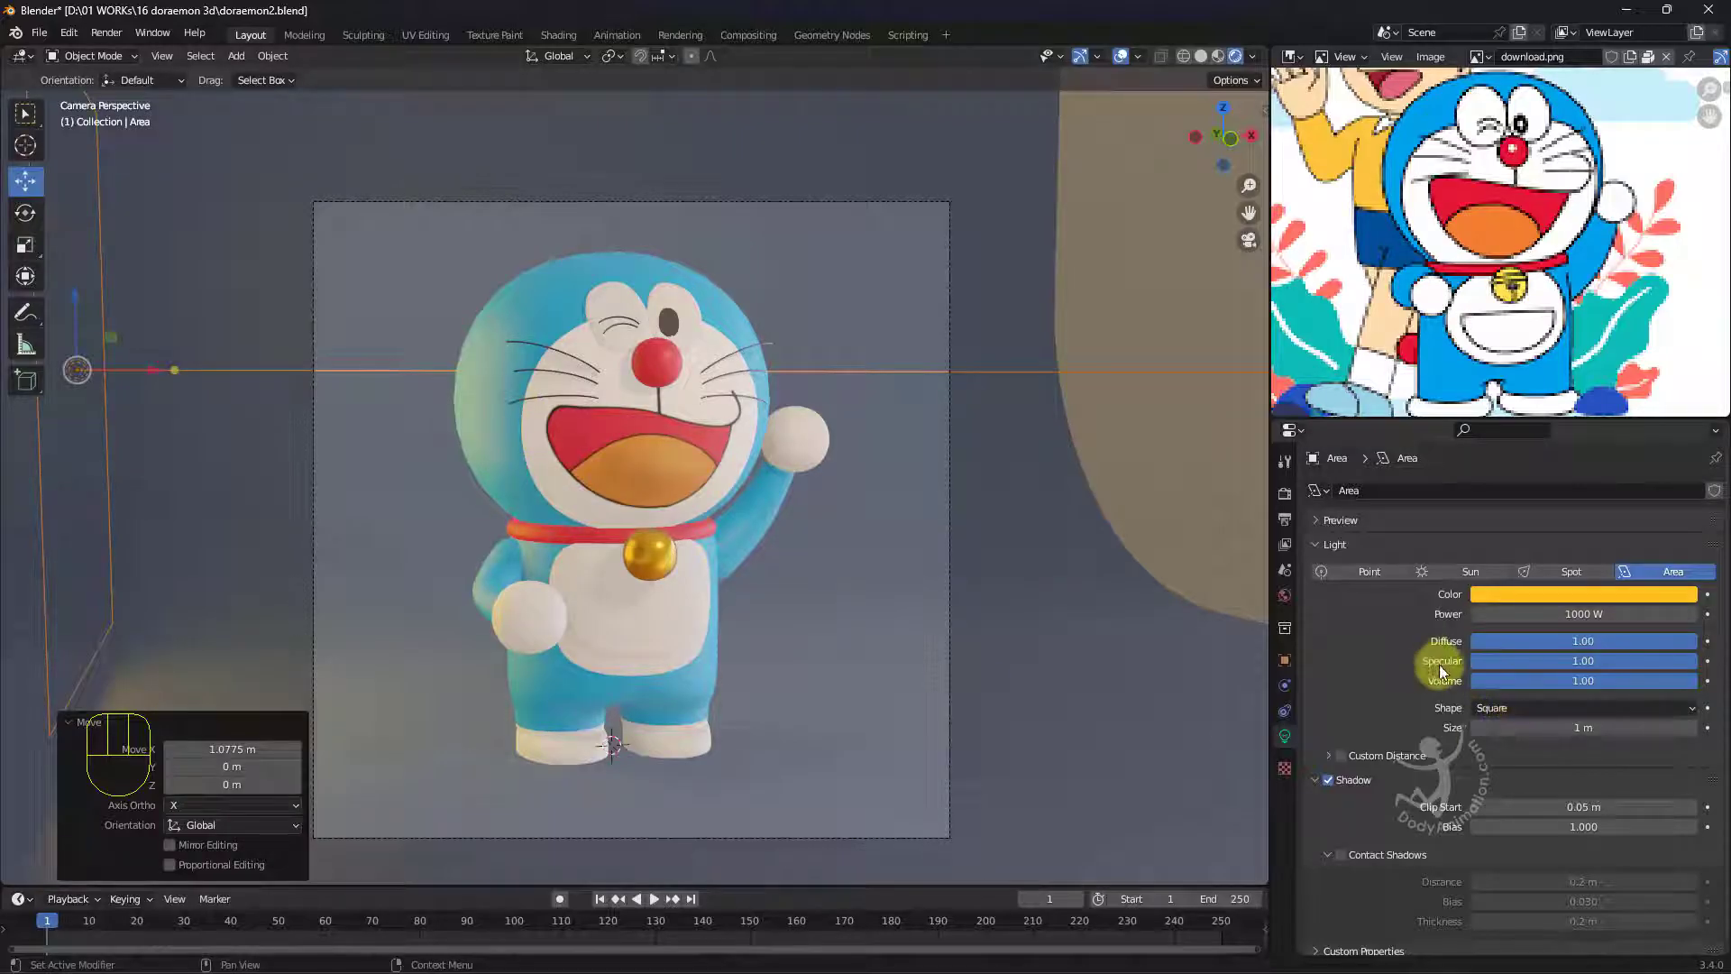
Try lowering the area light's specular to 0.00 and inspect the shading on Doraemon's body and head.
left_click_drag(1683, 655, 717, 442)
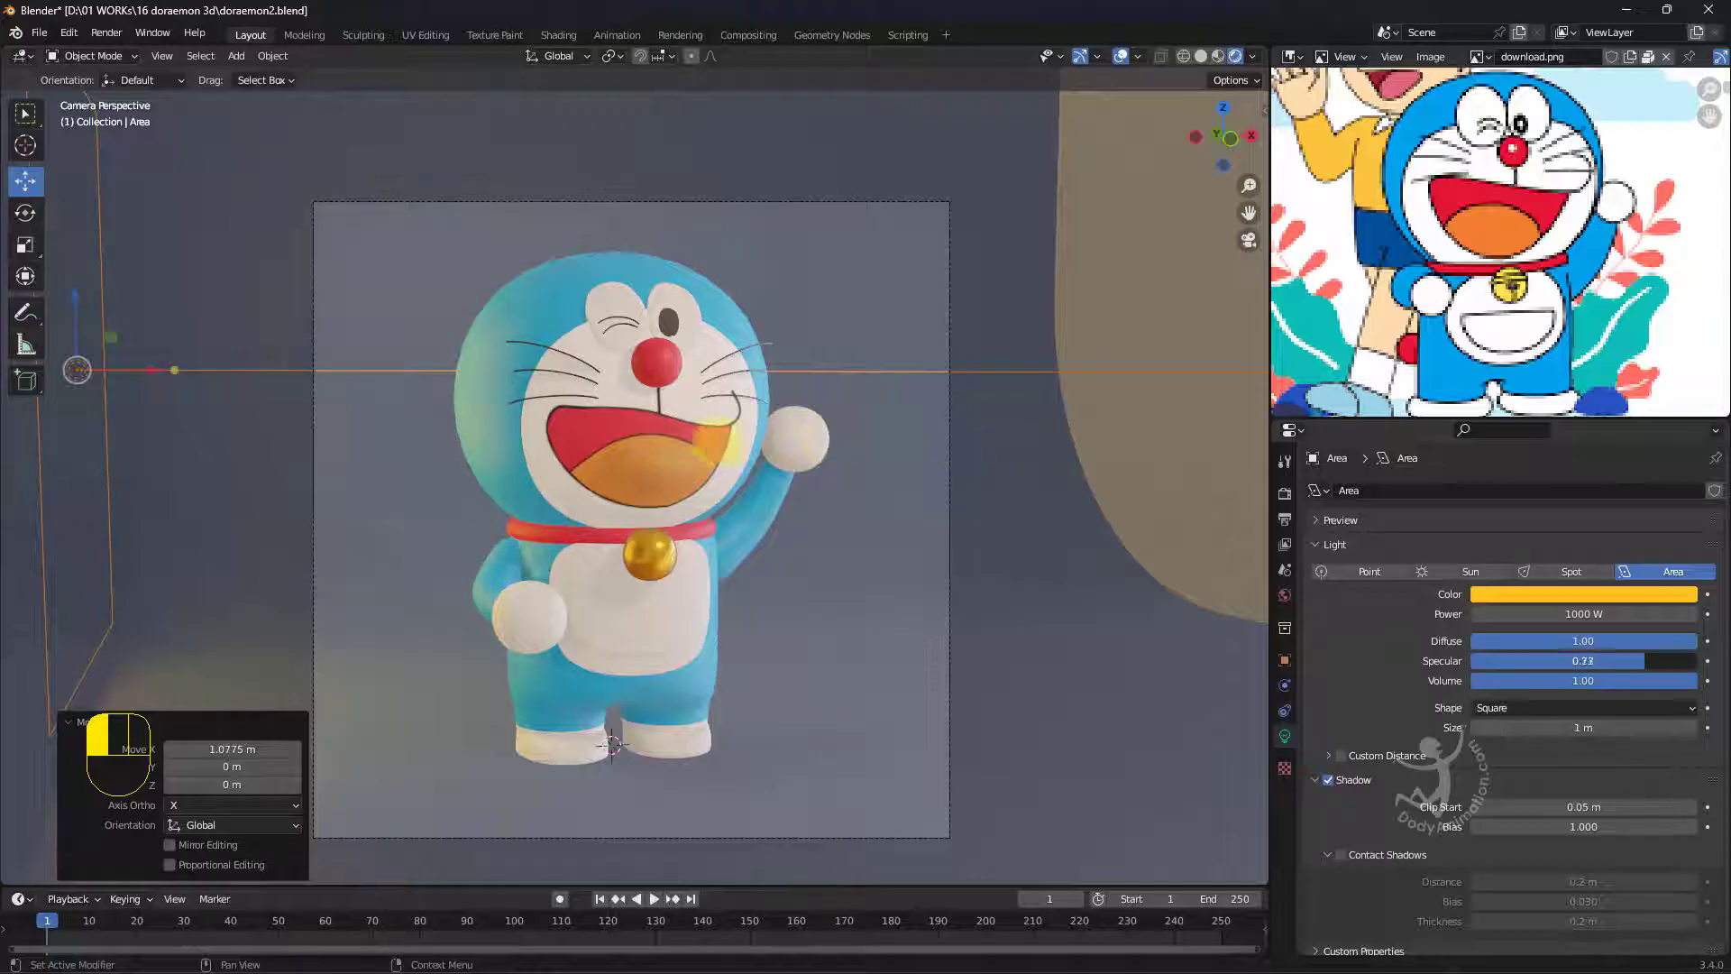
scroll(787, 556, "up", 2)
middle_click_drag(786, 555, 730, 518, "shift")
scroll(689, 505, "up", 1)
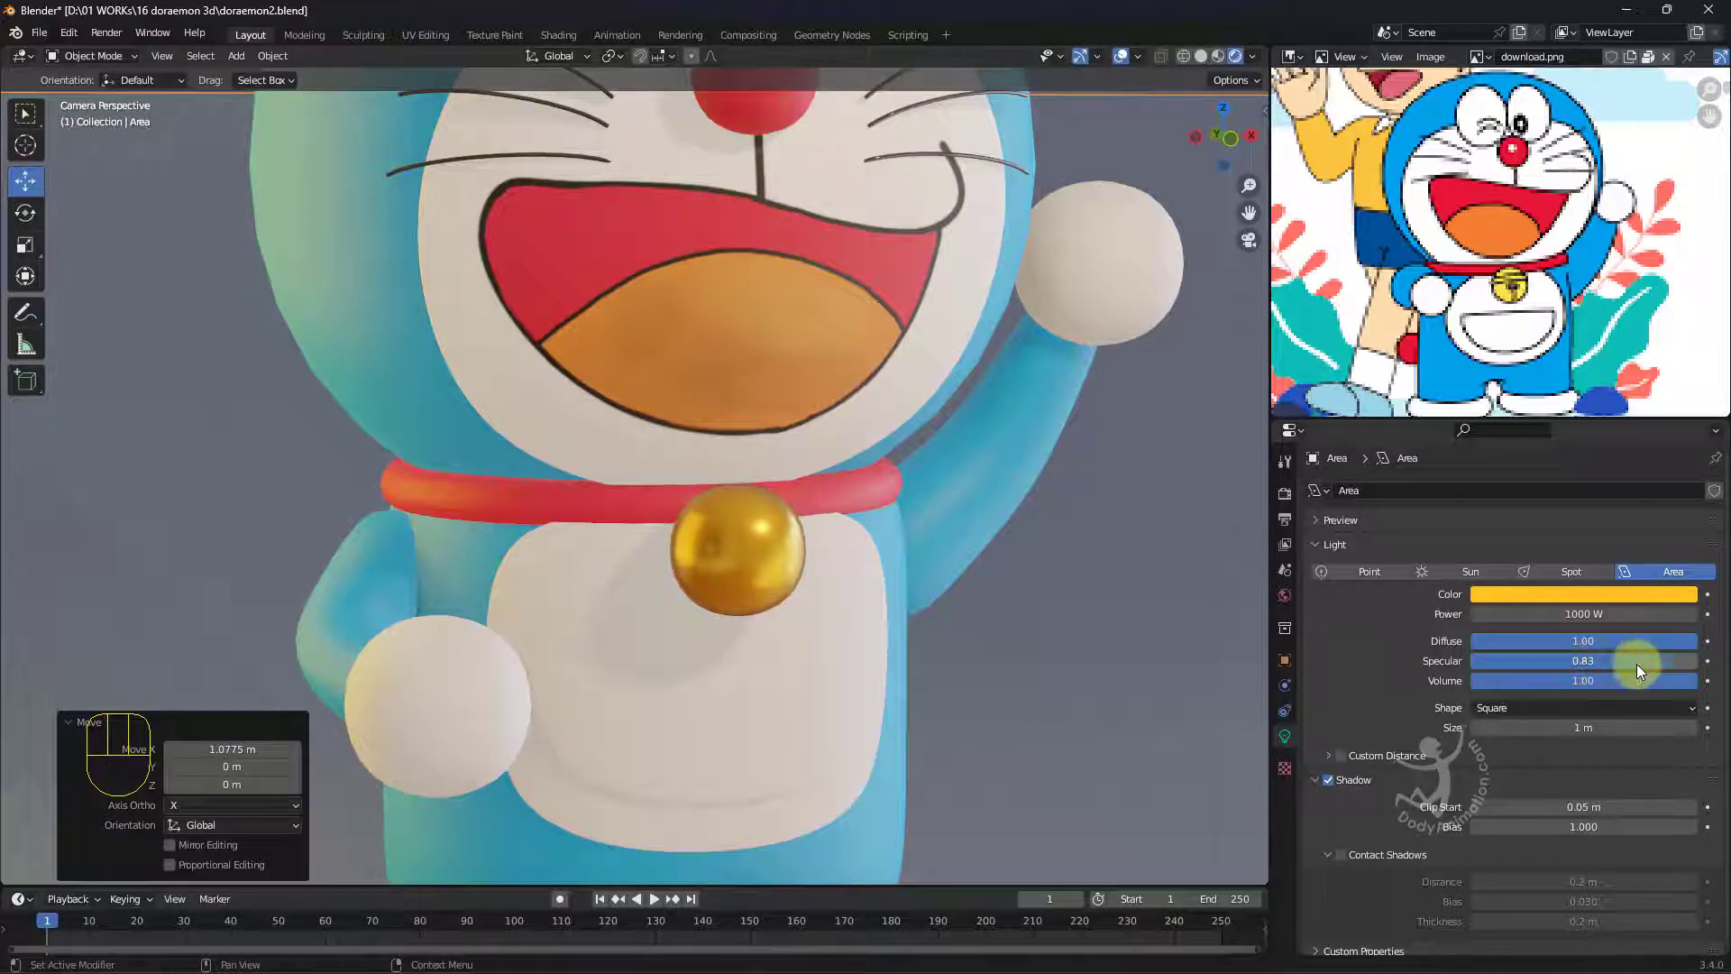
left_click_drag(1636, 664, 1479, 663)
scroll(652, 397, "down", 2)
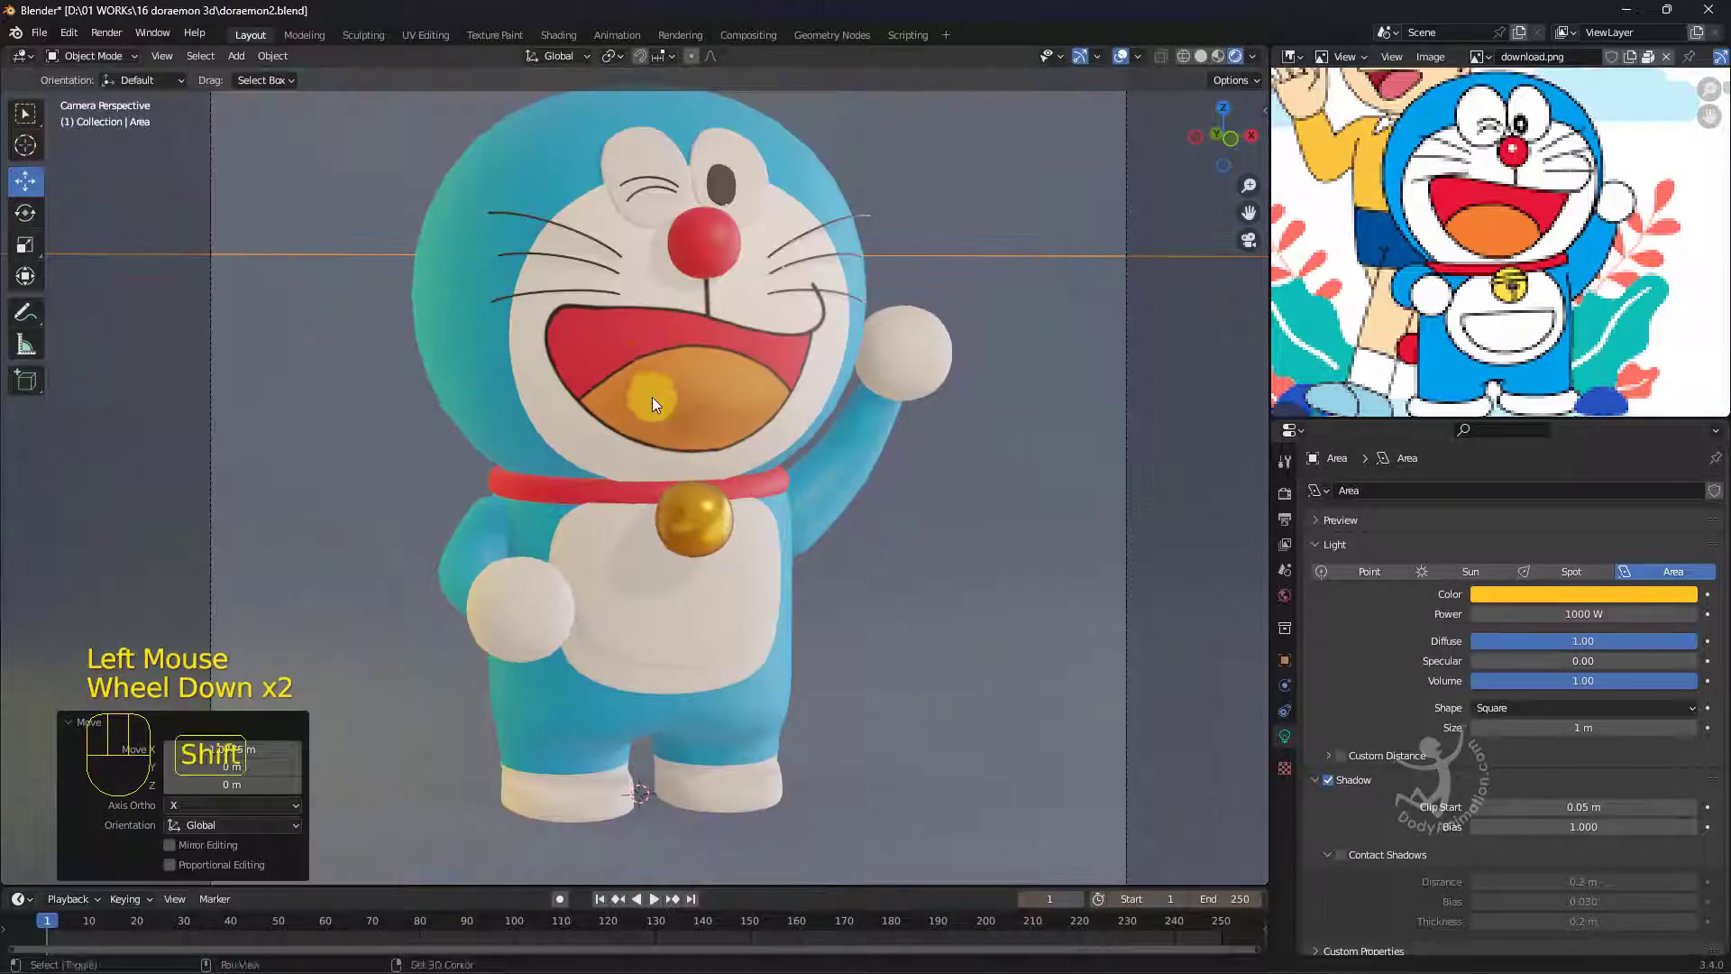
middle_click_drag(652, 397, 459, 388, "shift")
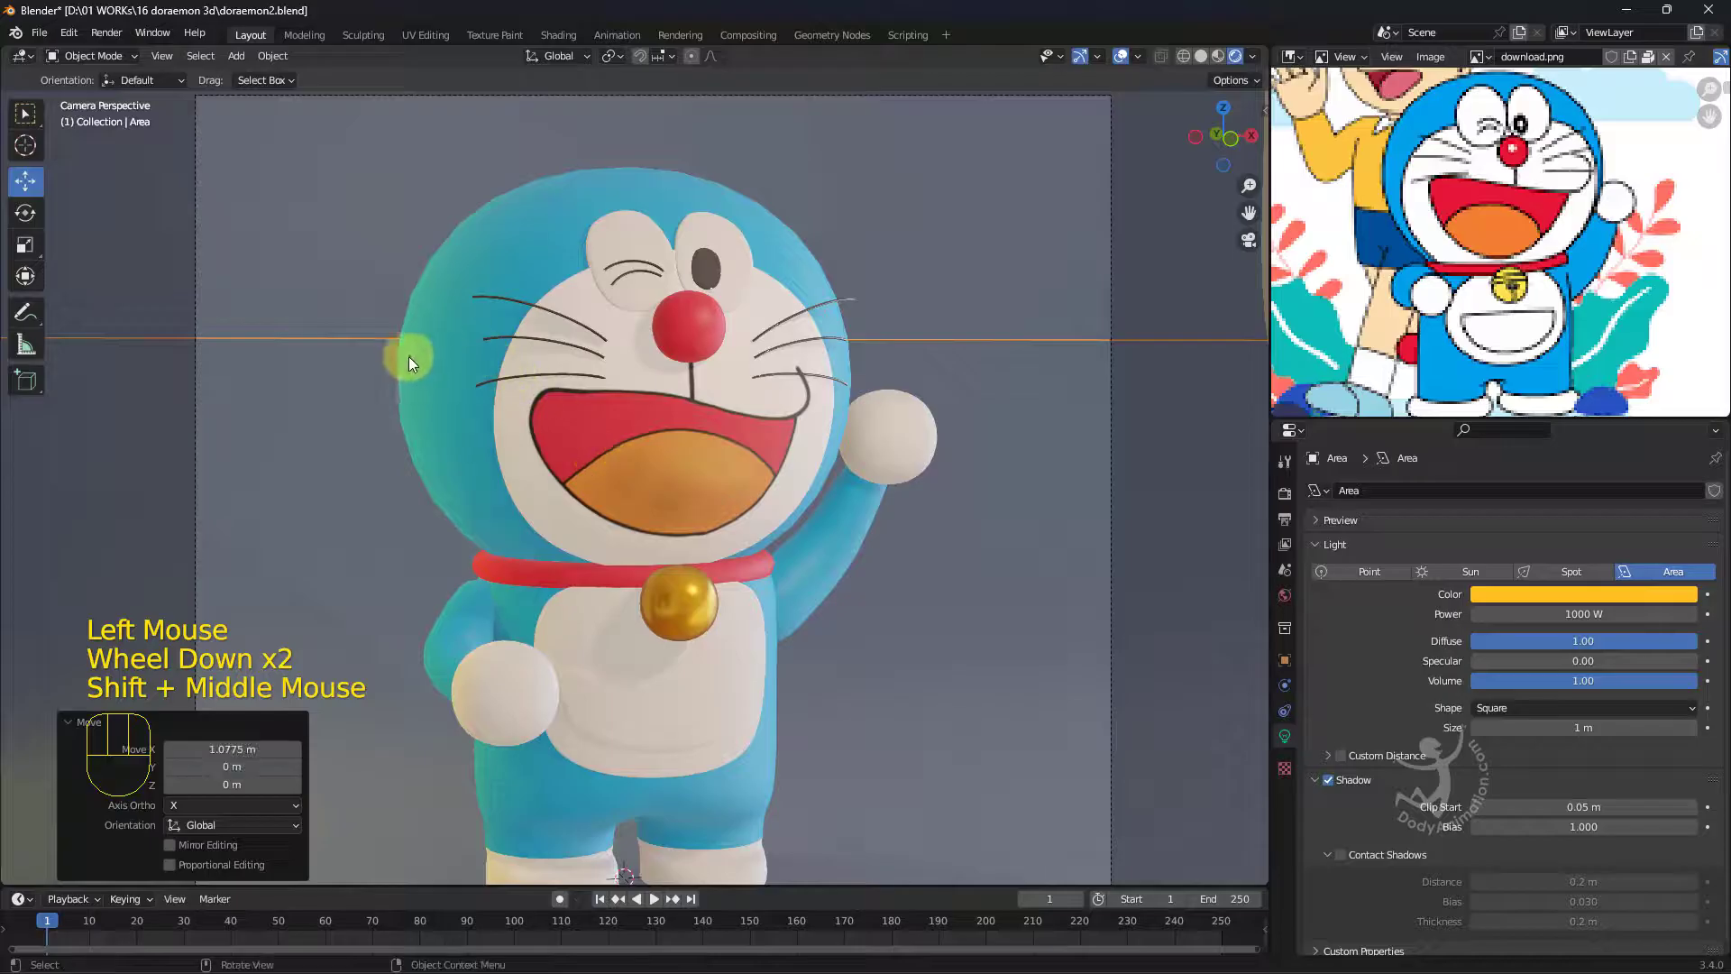
Set the area light's specular to 0.36 and check the whole figure in the camera frame.
left_click_drag(1510, 667, 1590, 667)
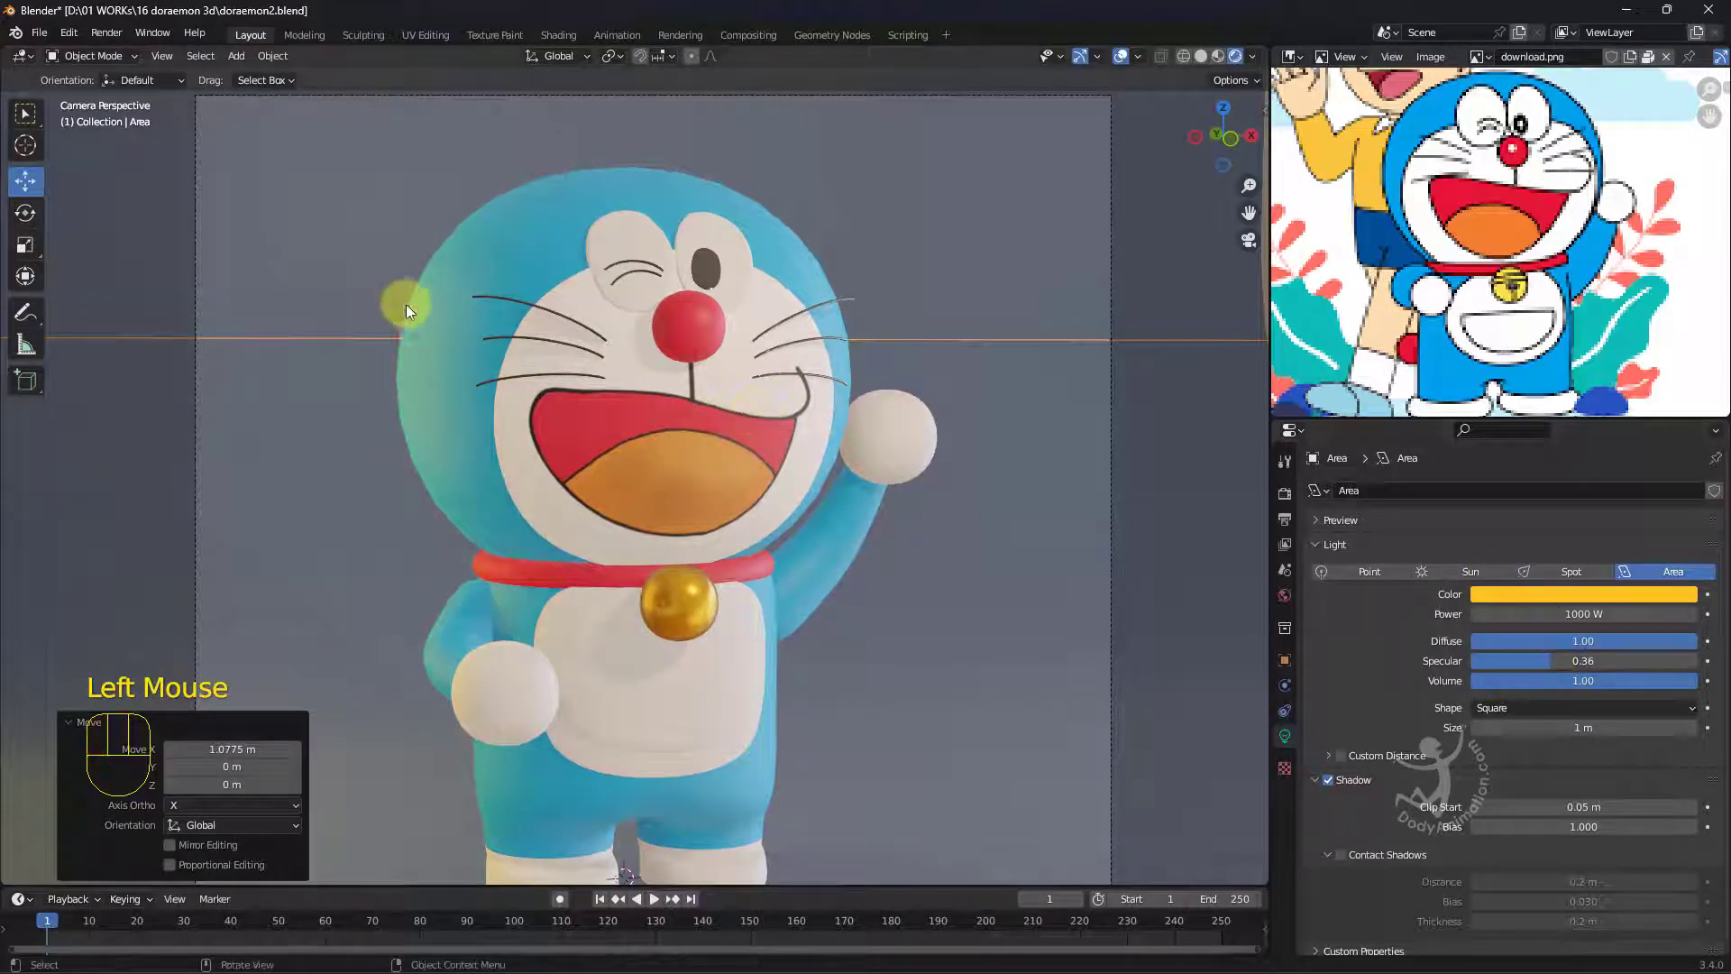
scroll(476, 427, "down", 2)
middle_click_drag(828, 524, 851, 526, "shift")
scroll(822, 522, "up", 2)
scroll(853, 526, "down", 1)
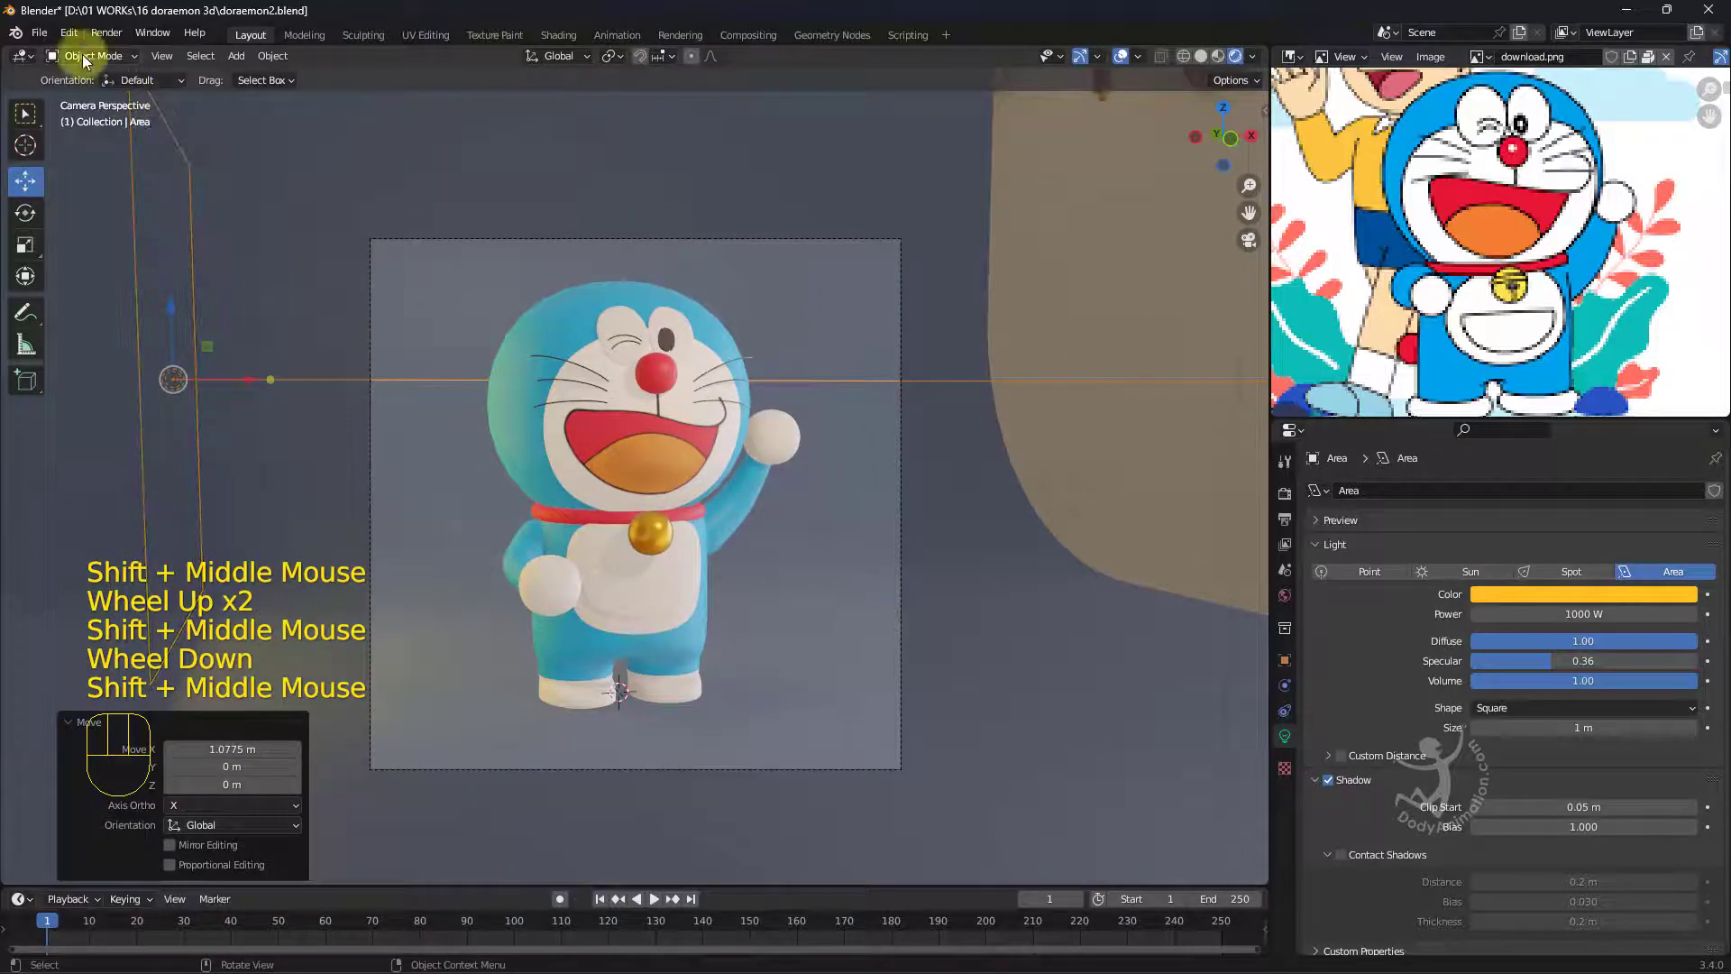
Save the scene under its existing file name, doraemon2.blend.
left_click(40, 32)
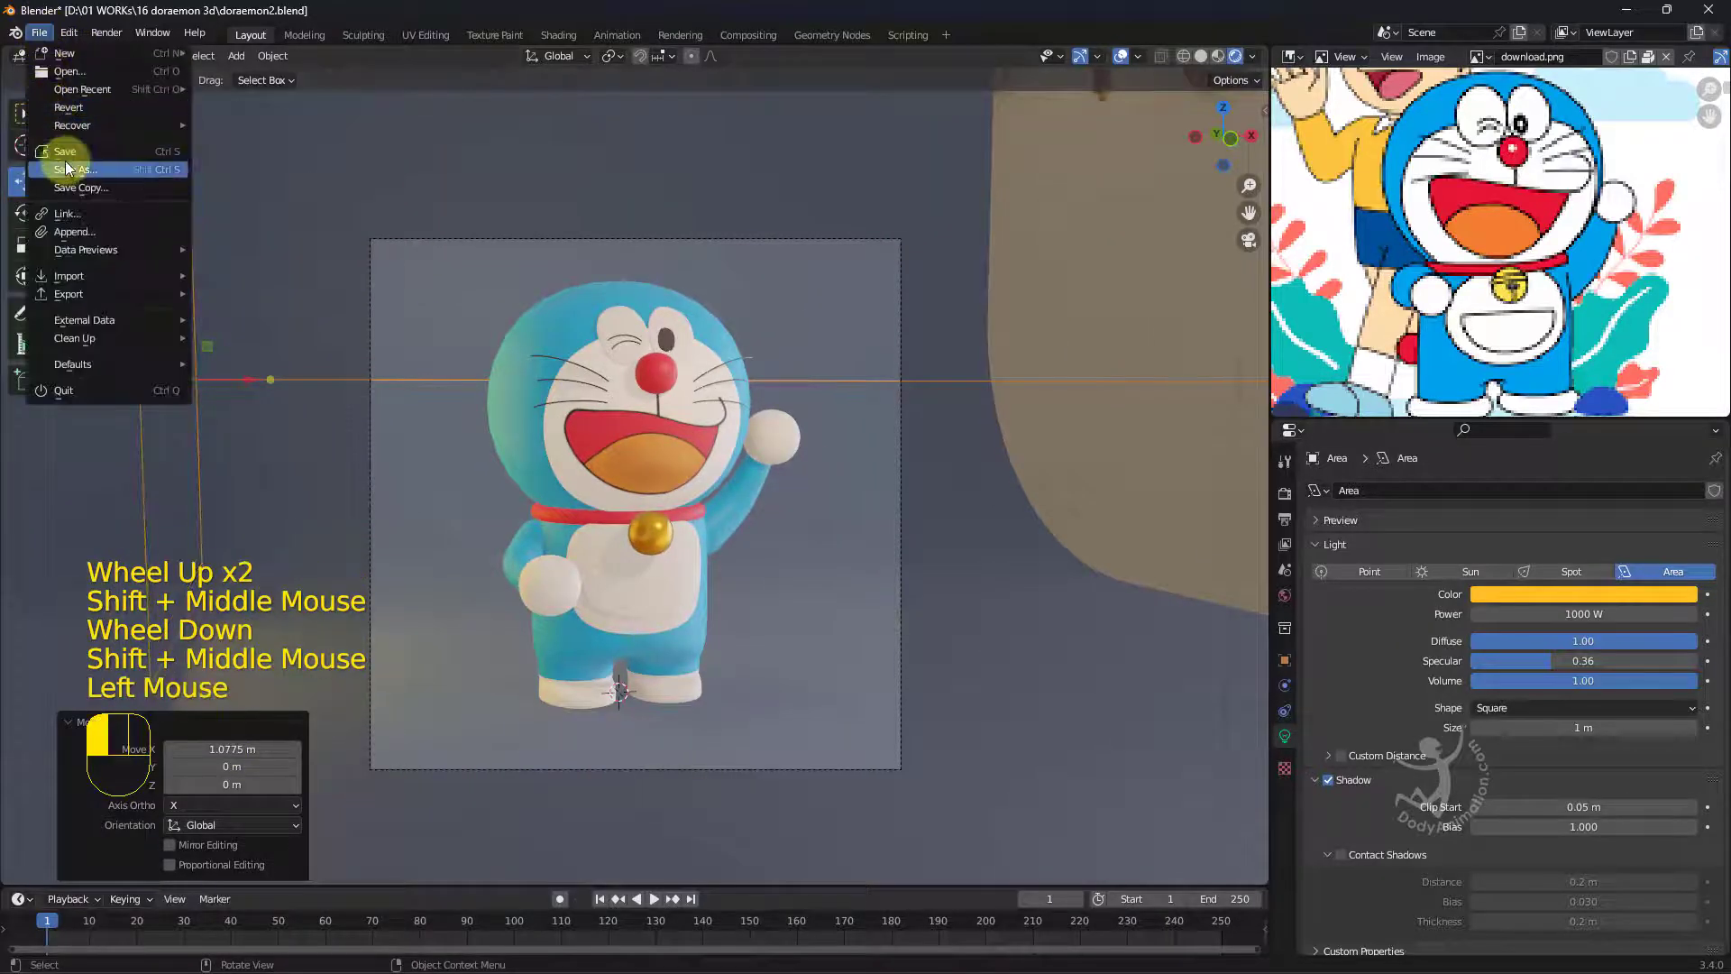
left_click(63, 162)
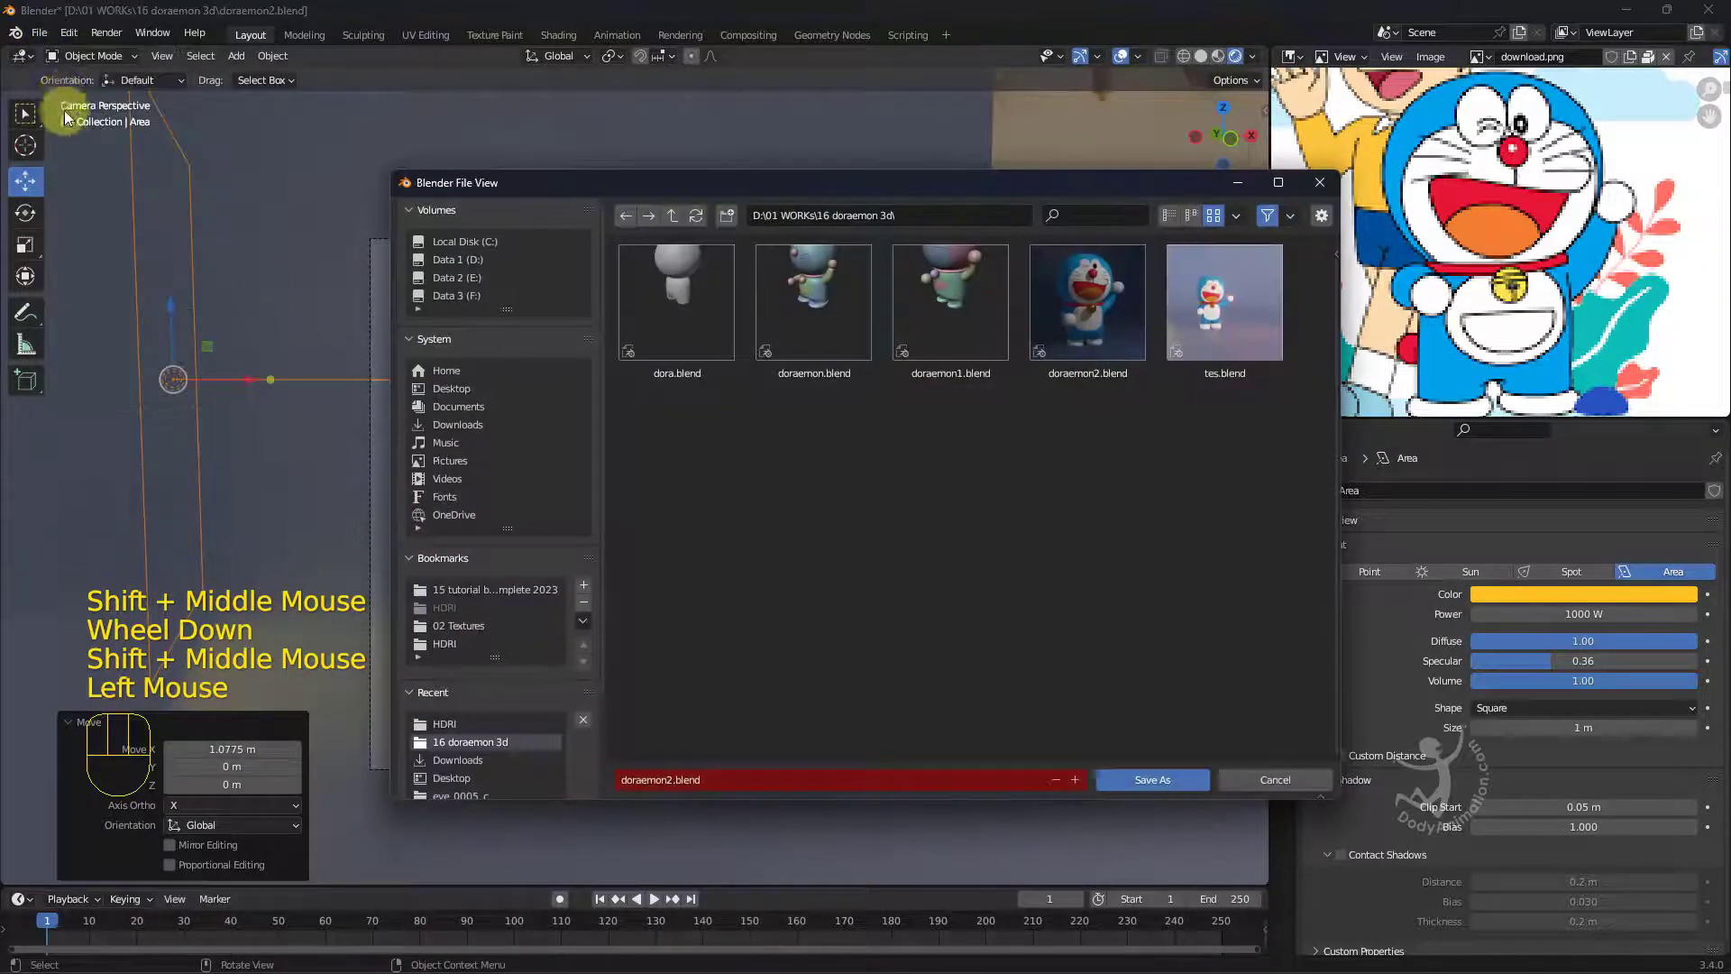
key("Escape")
left_click(39, 32)
left_click(76, 150)
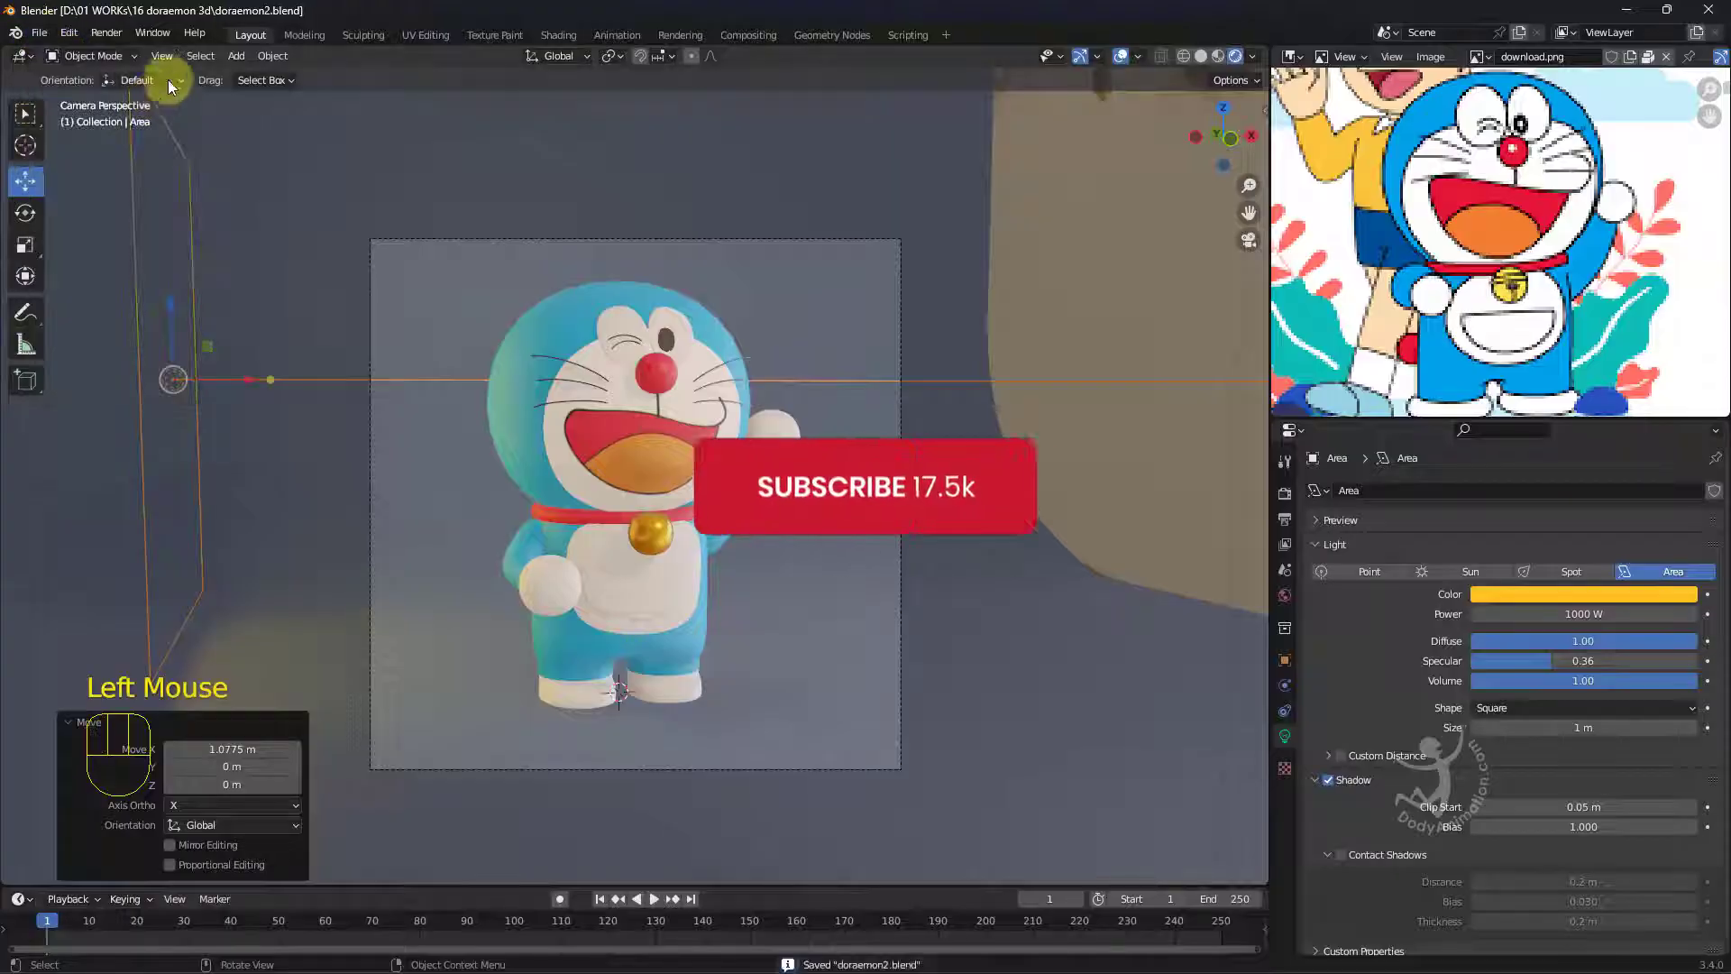
Render the image and examine the result up close in the Rendering workspace.
left_click(153, 32)
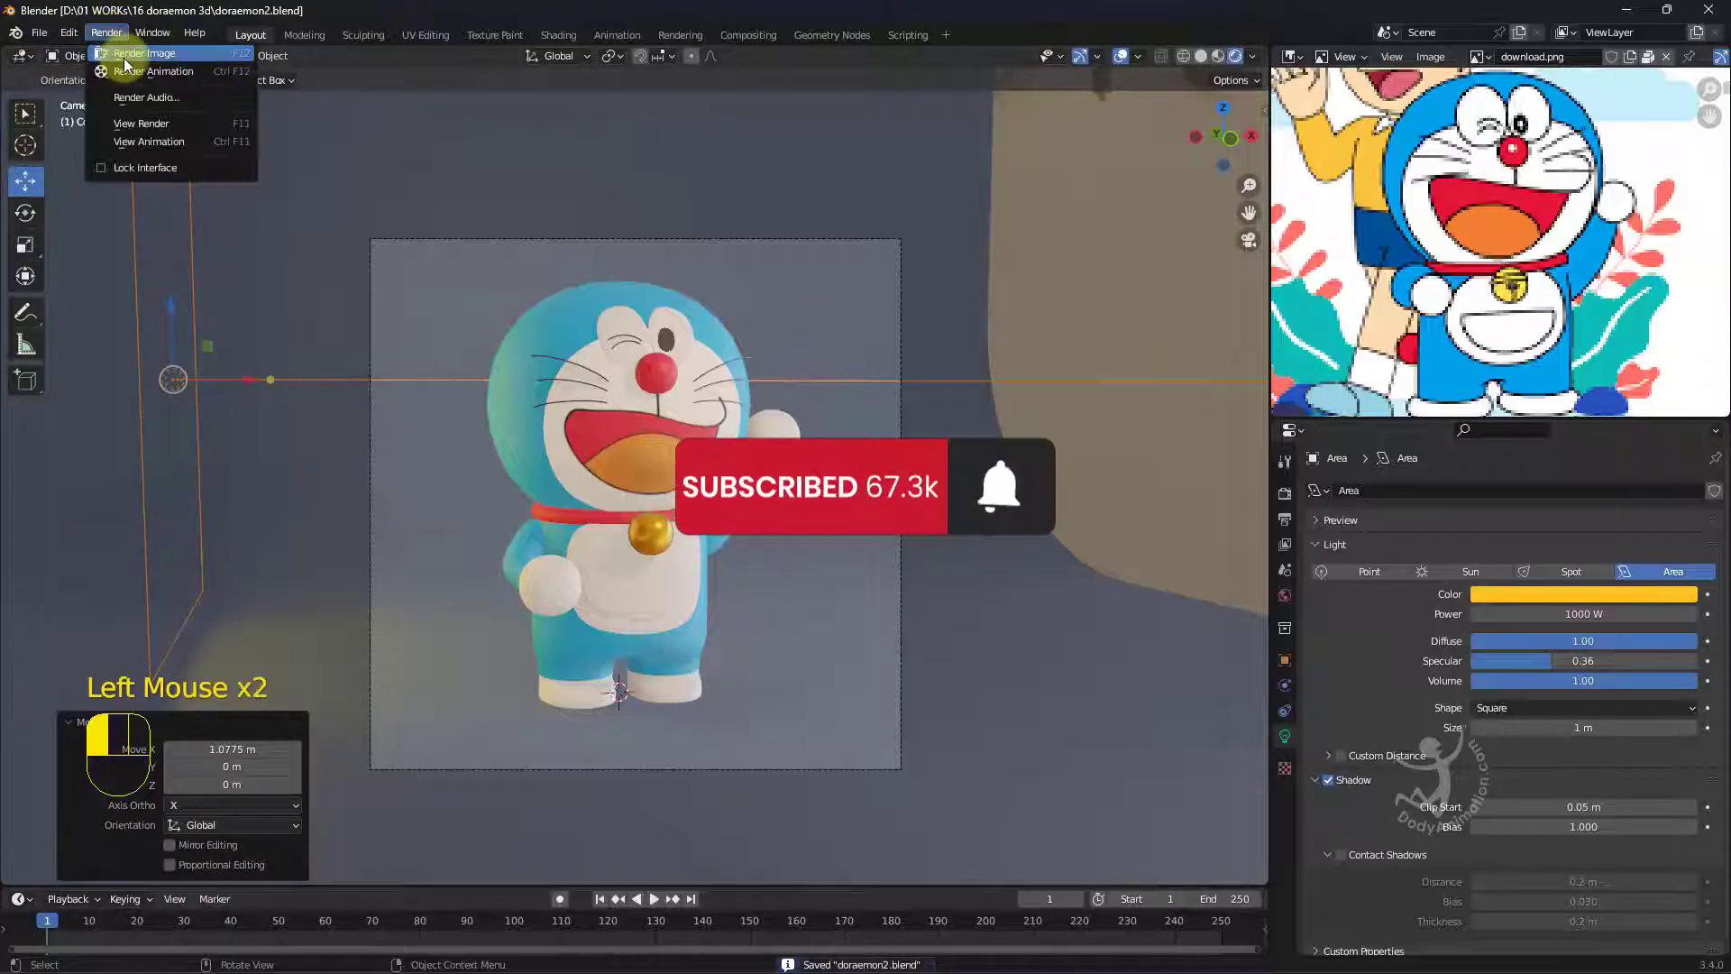
left_click(678, 35)
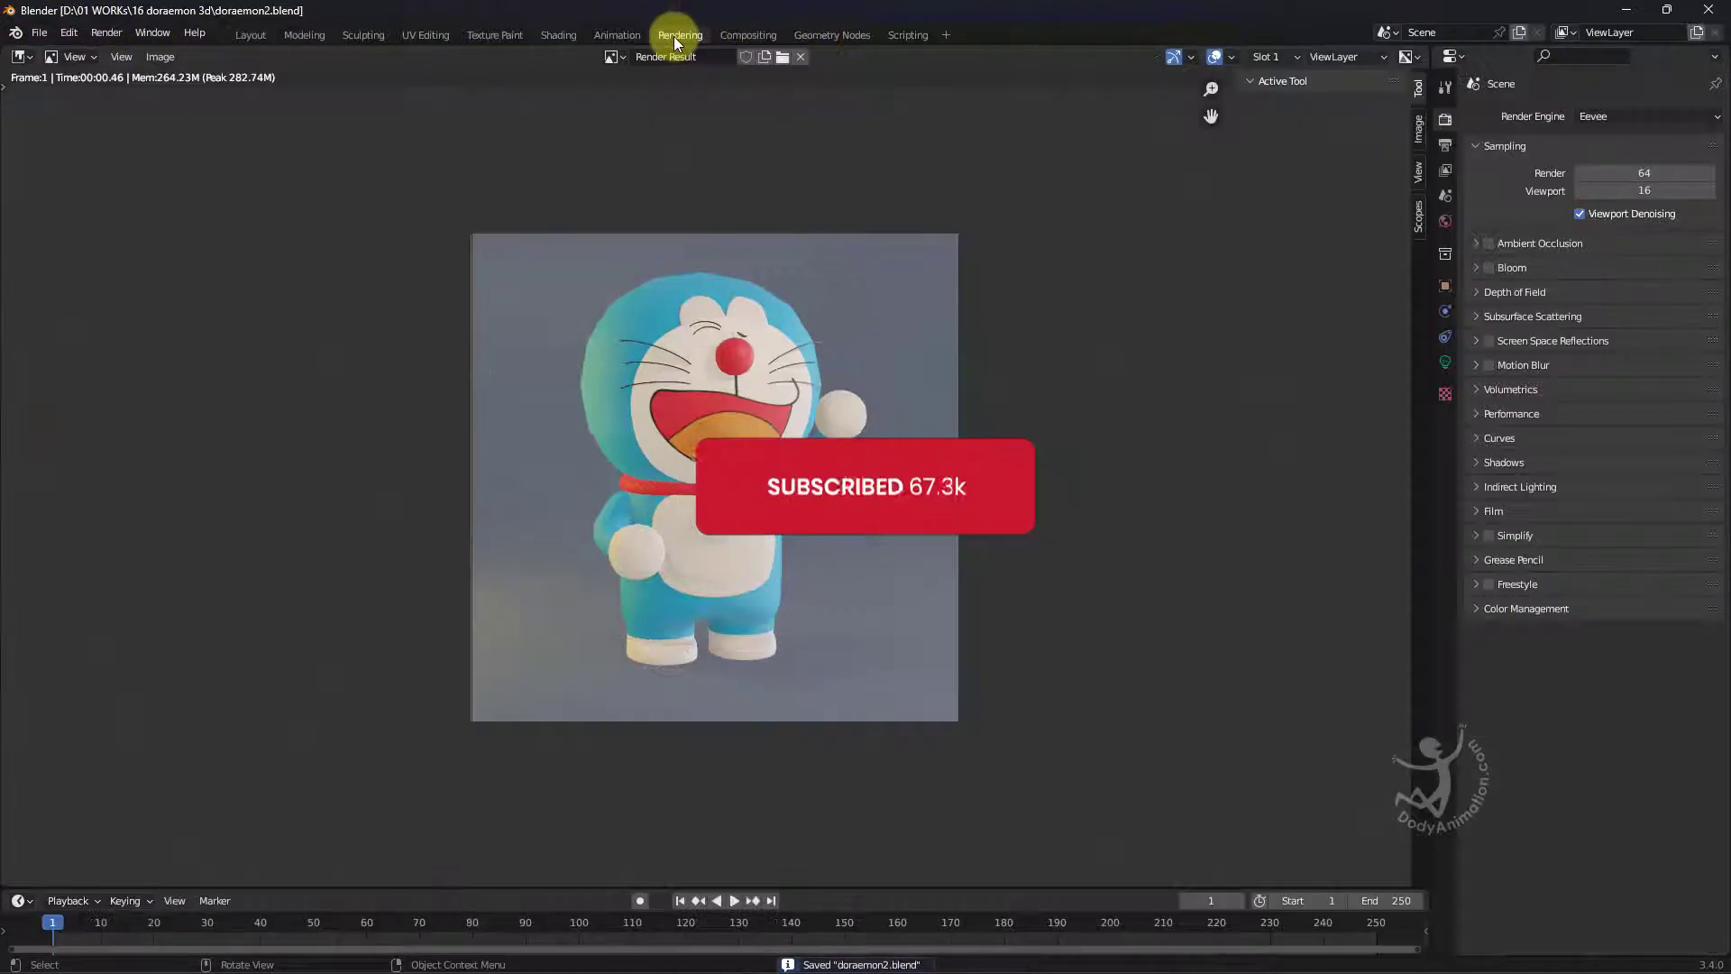
scroll(743, 396, "up", 3)
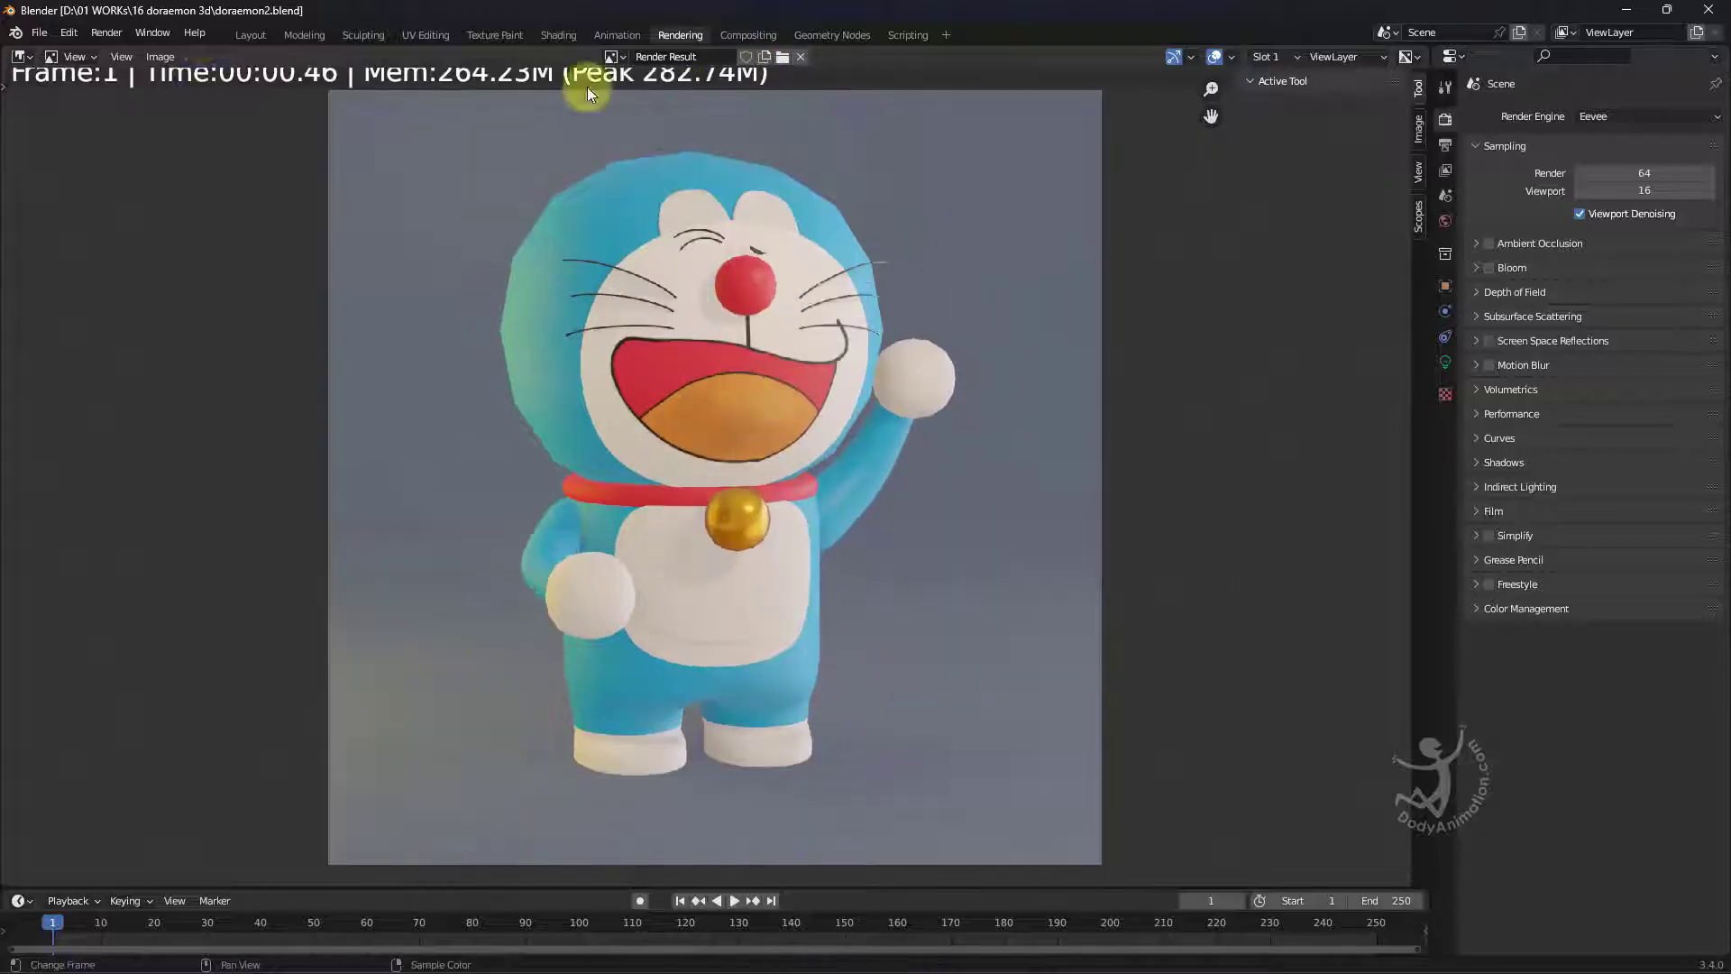
Back in the Layout workspace, set the render level of the head's Subdivision modifier to 4.
left_click(249, 36)
left_click(543, 305)
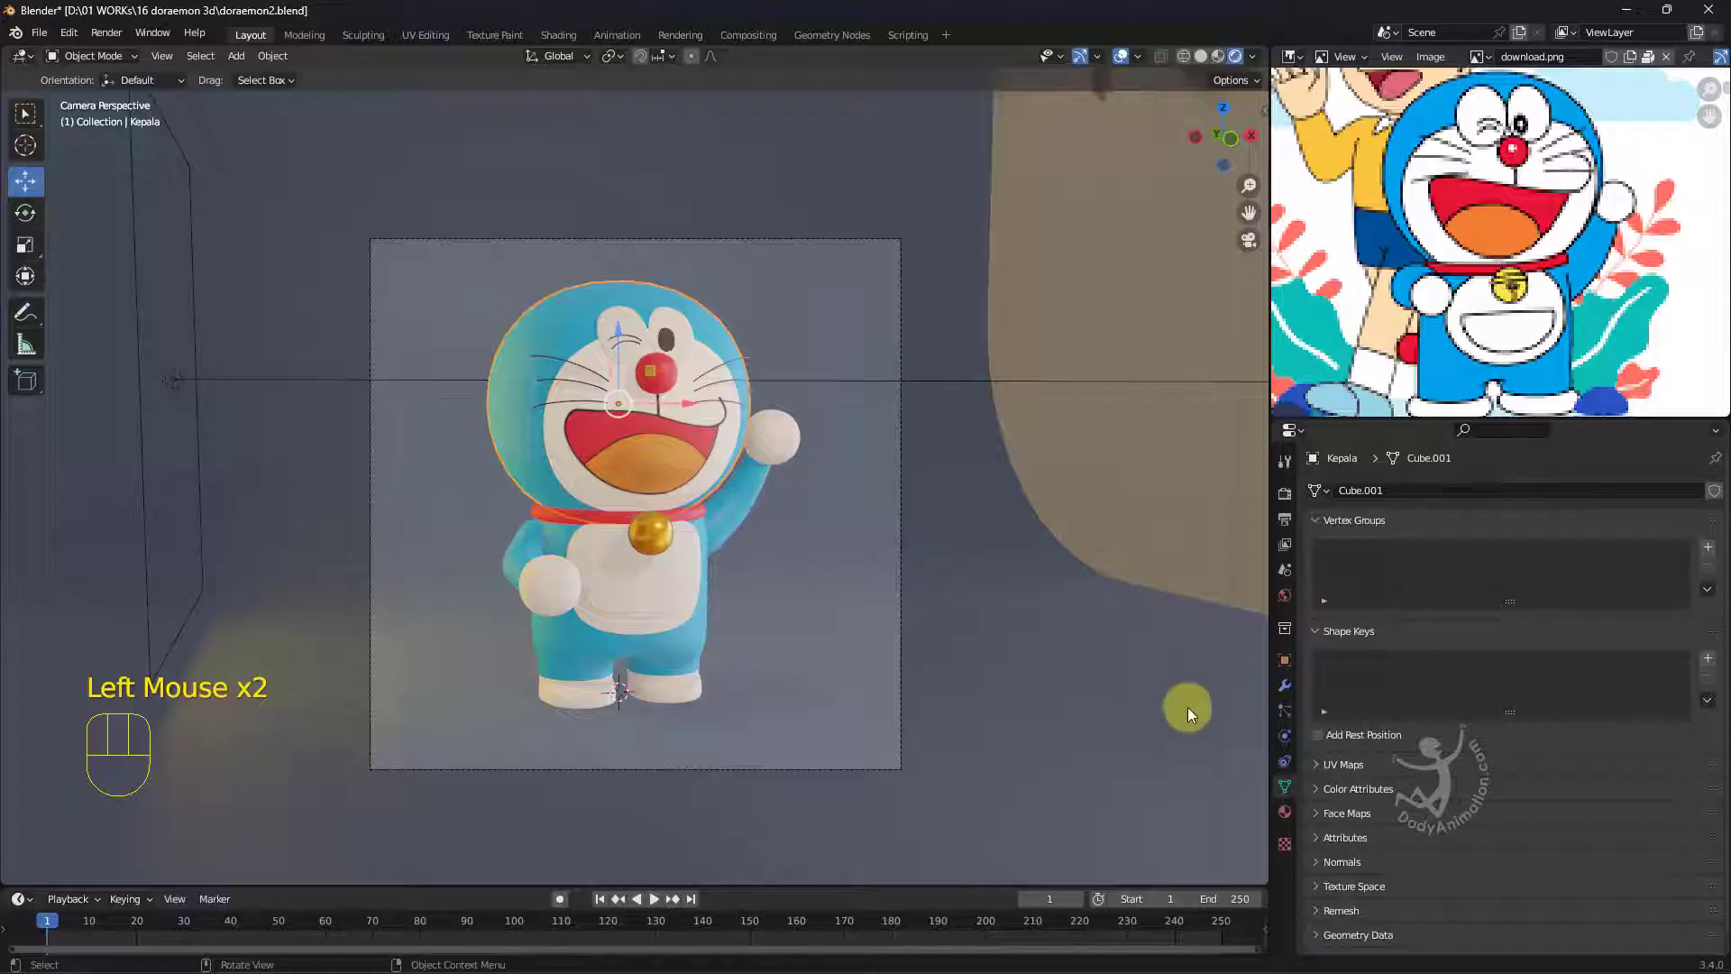
left_click(1284, 686)
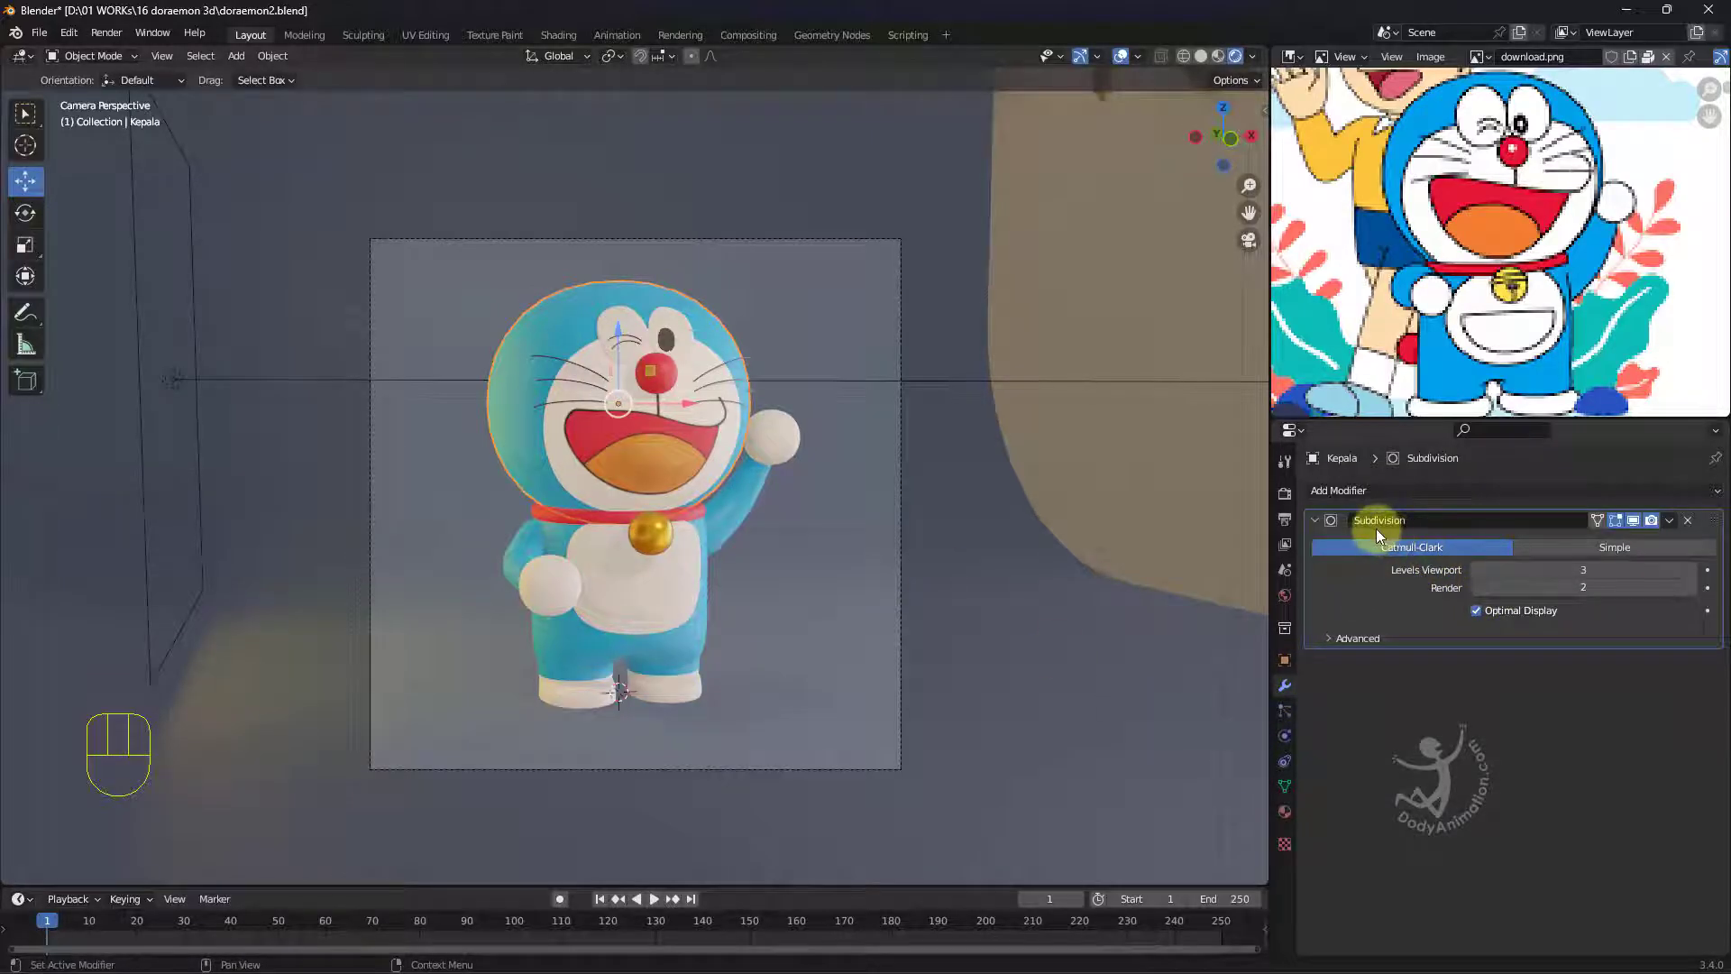
left_click(1591, 588)
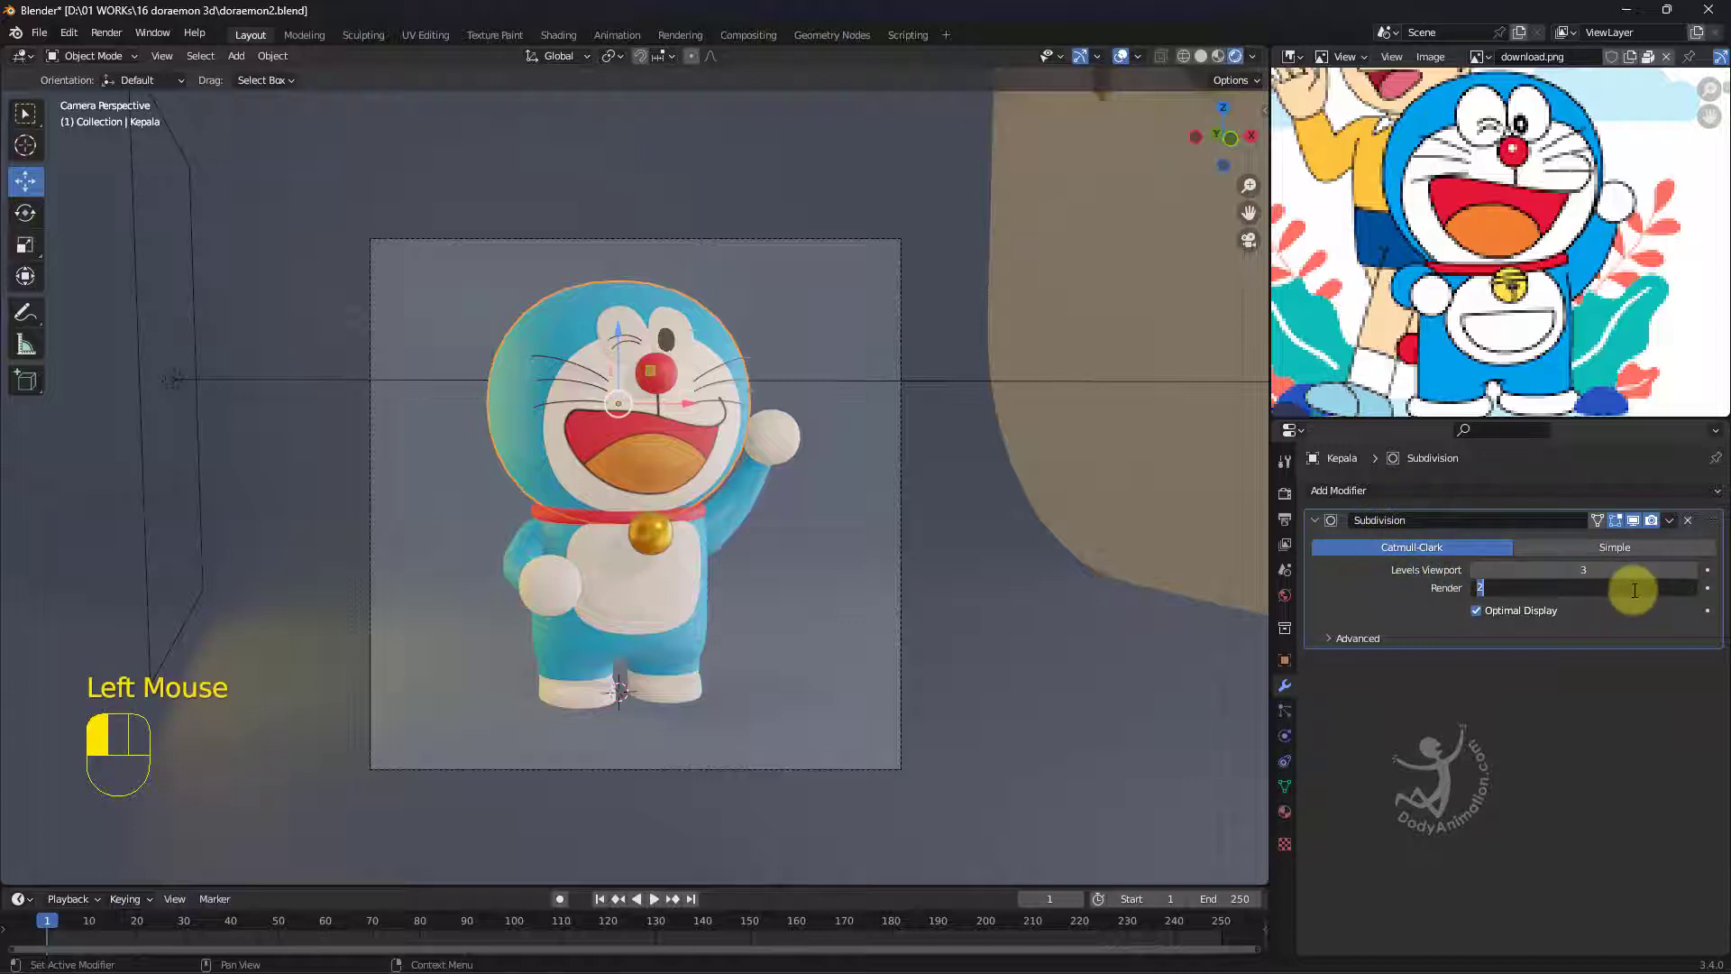
type("4")
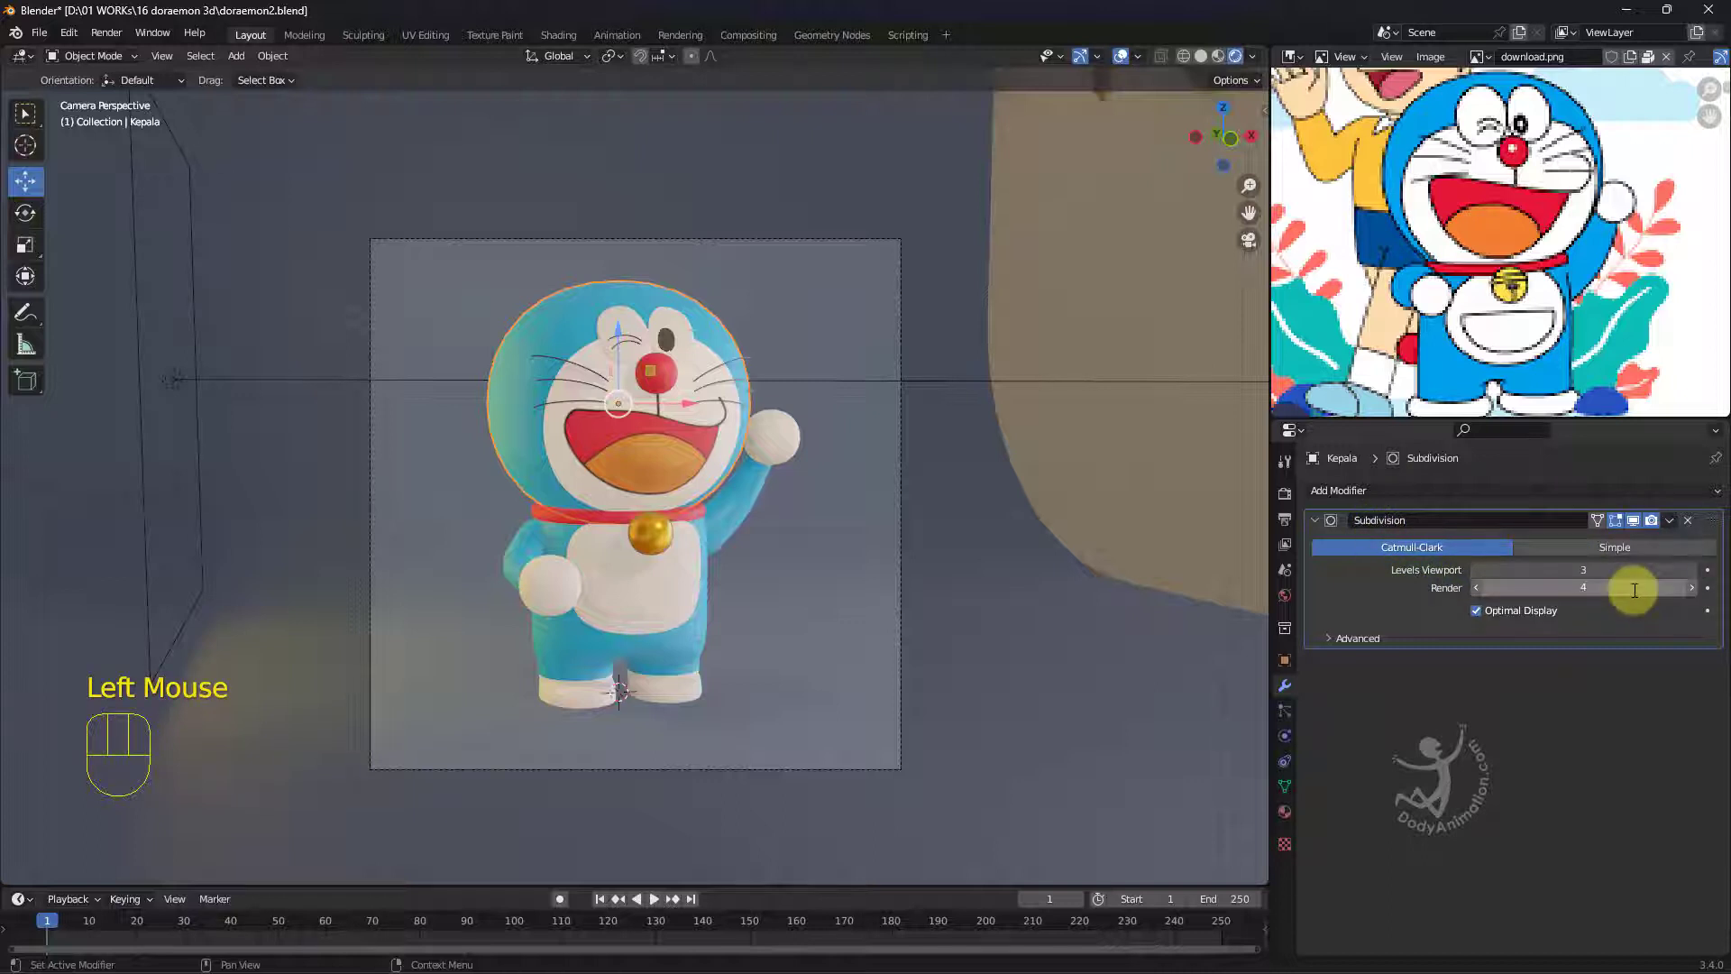
Review the eye whites' modifier stack, collapsing Shrinkwrap, Solidify and Subdivision, and check the face patch for modifiers.
scroll(684, 429, "up", 2)
middle_click_drag(683, 429, 657, 498, "shift")
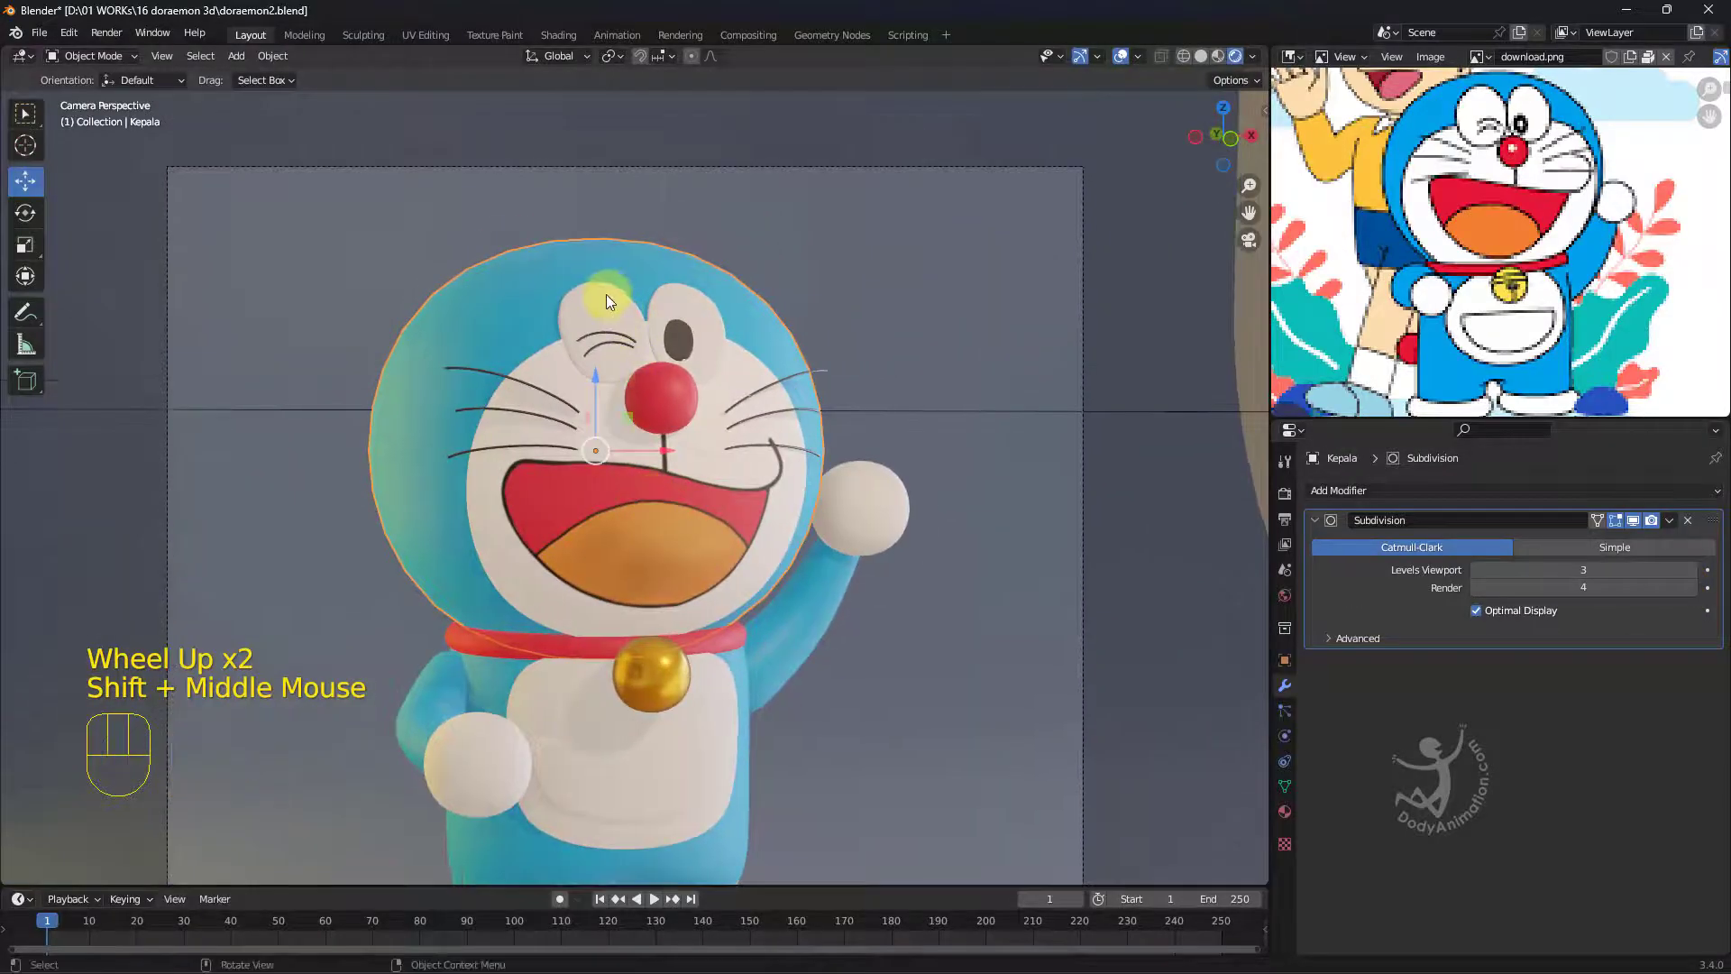
left_click(606, 294)
left_click(1321, 525)
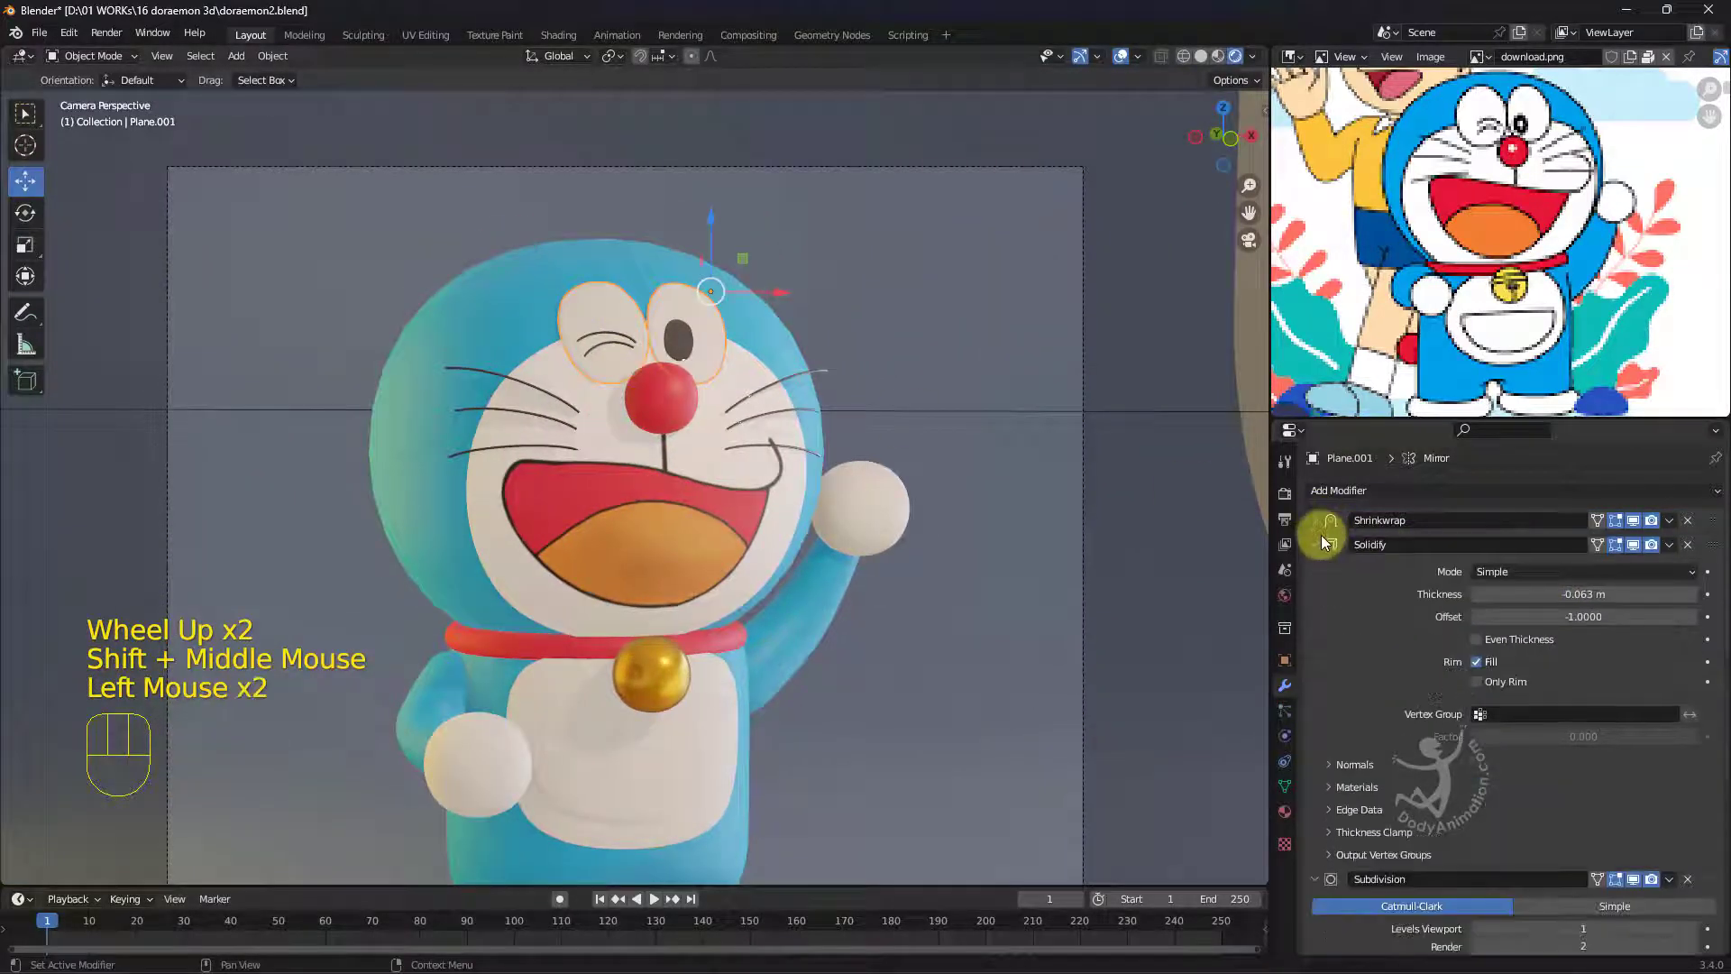
left_click(1319, 546)
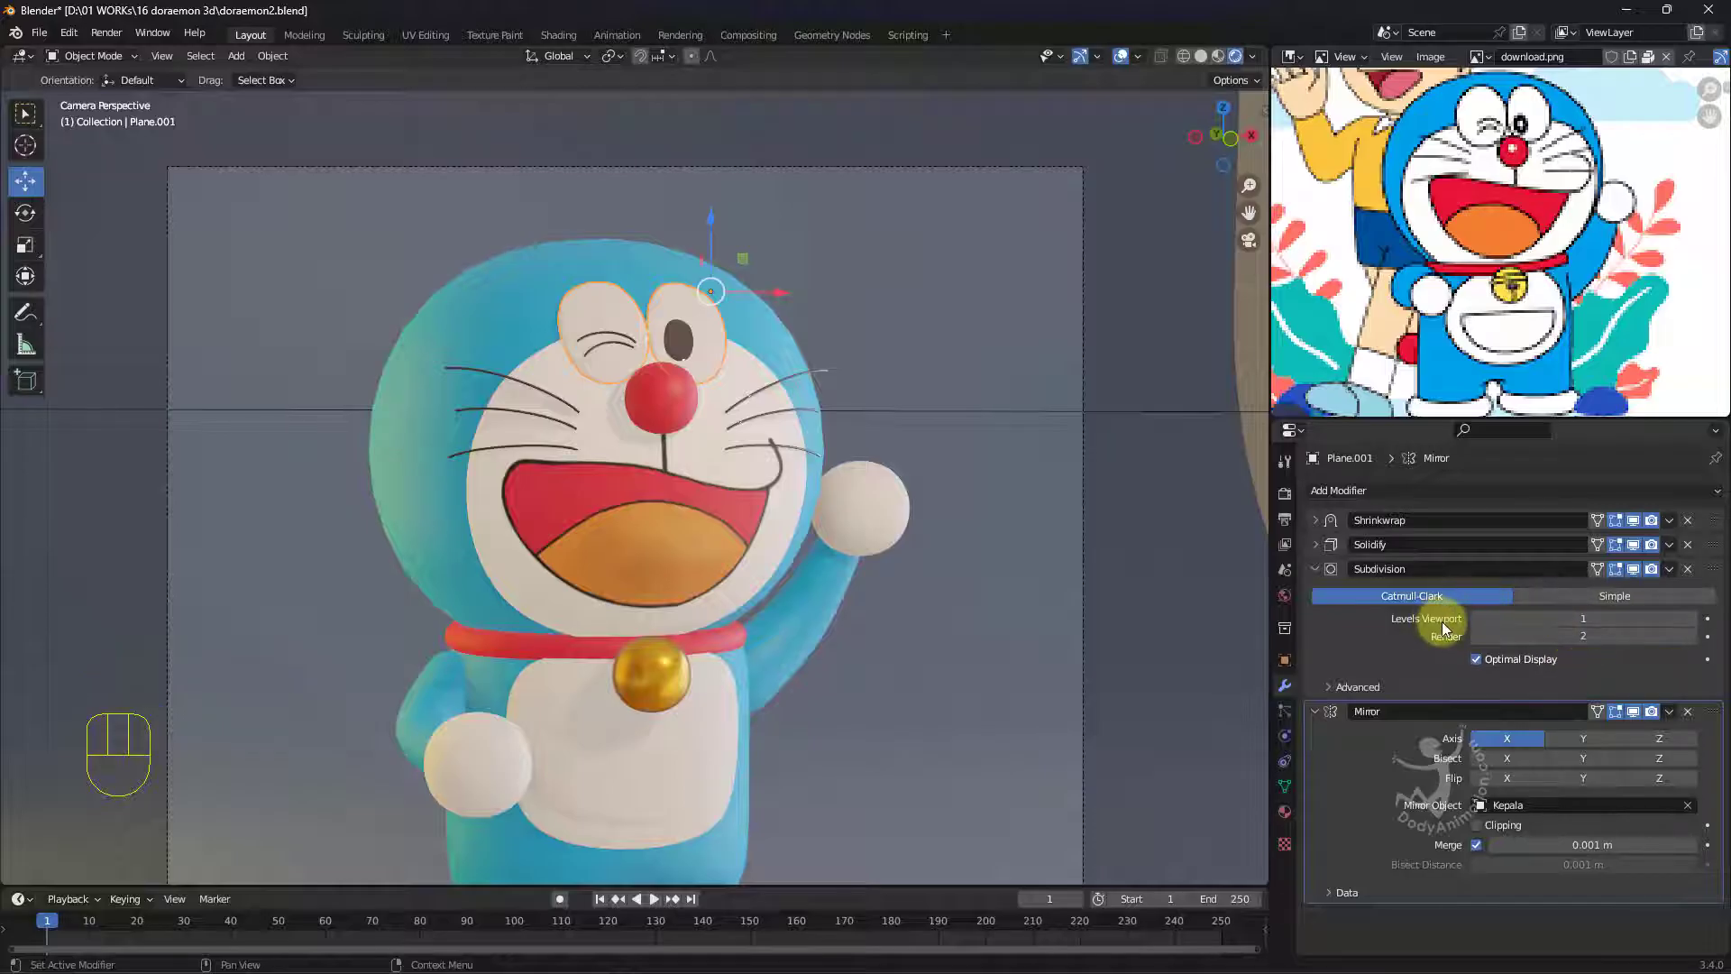
left_click(1315, 569)
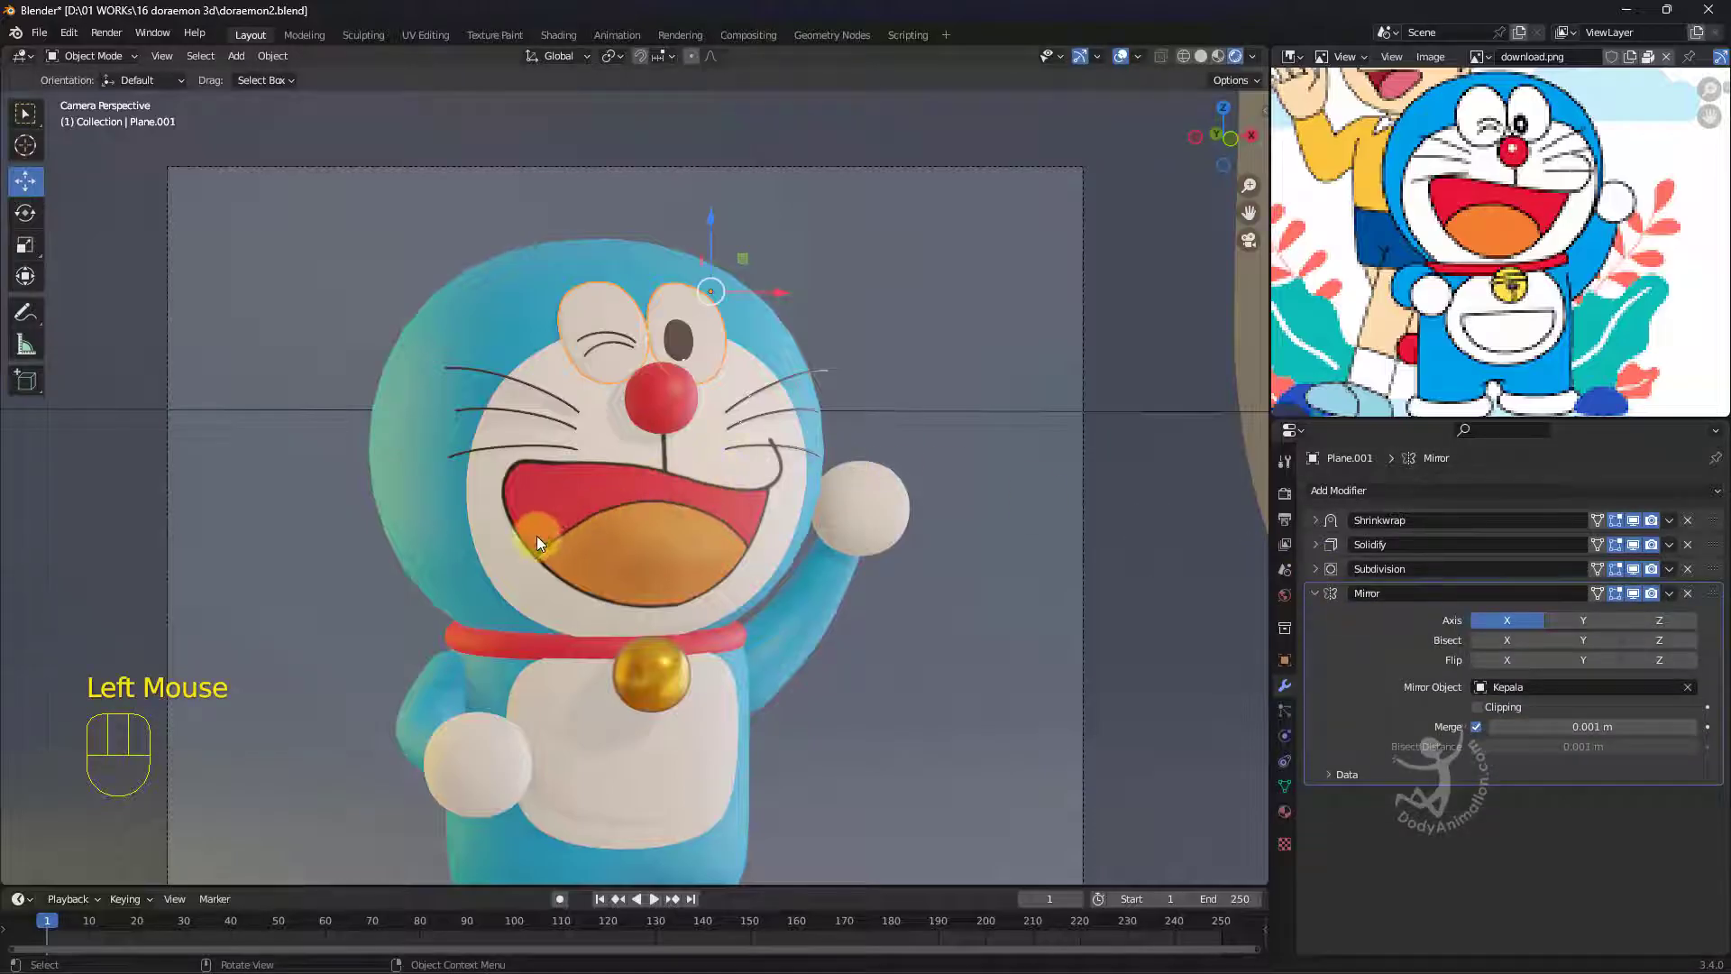
left_click(510, 559)
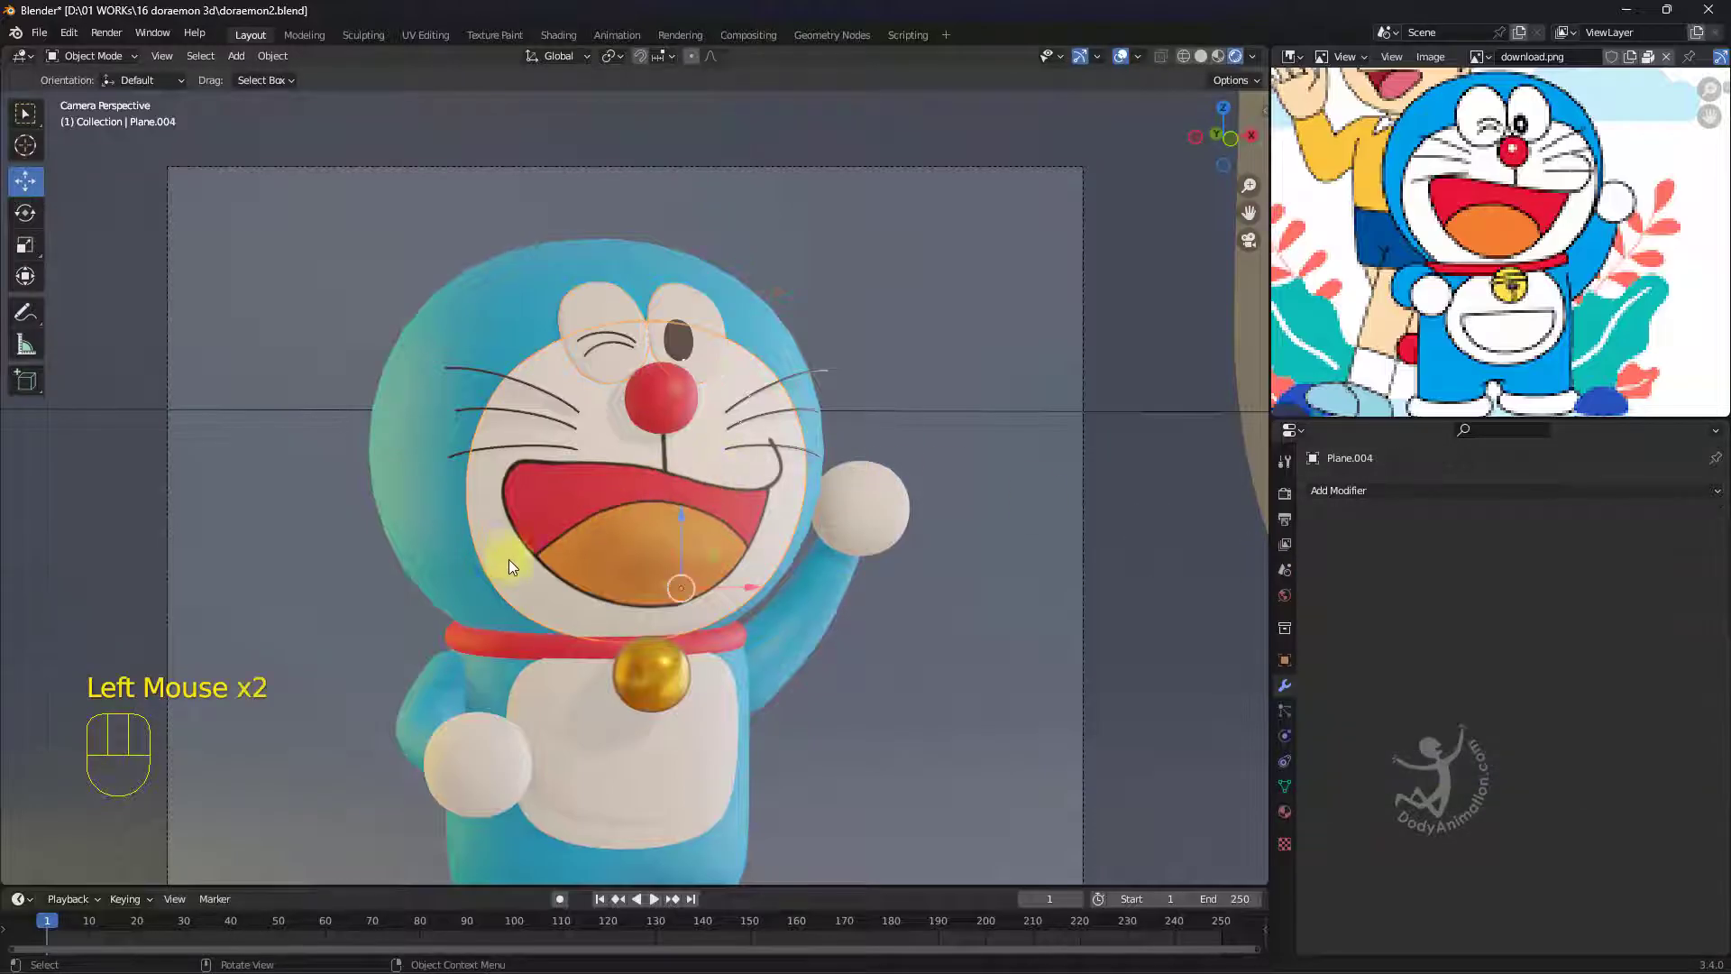
Set the render level of the golden bell's Subdivision modifier to 4.
left_click(641, 685)
left_click(1593, 586)
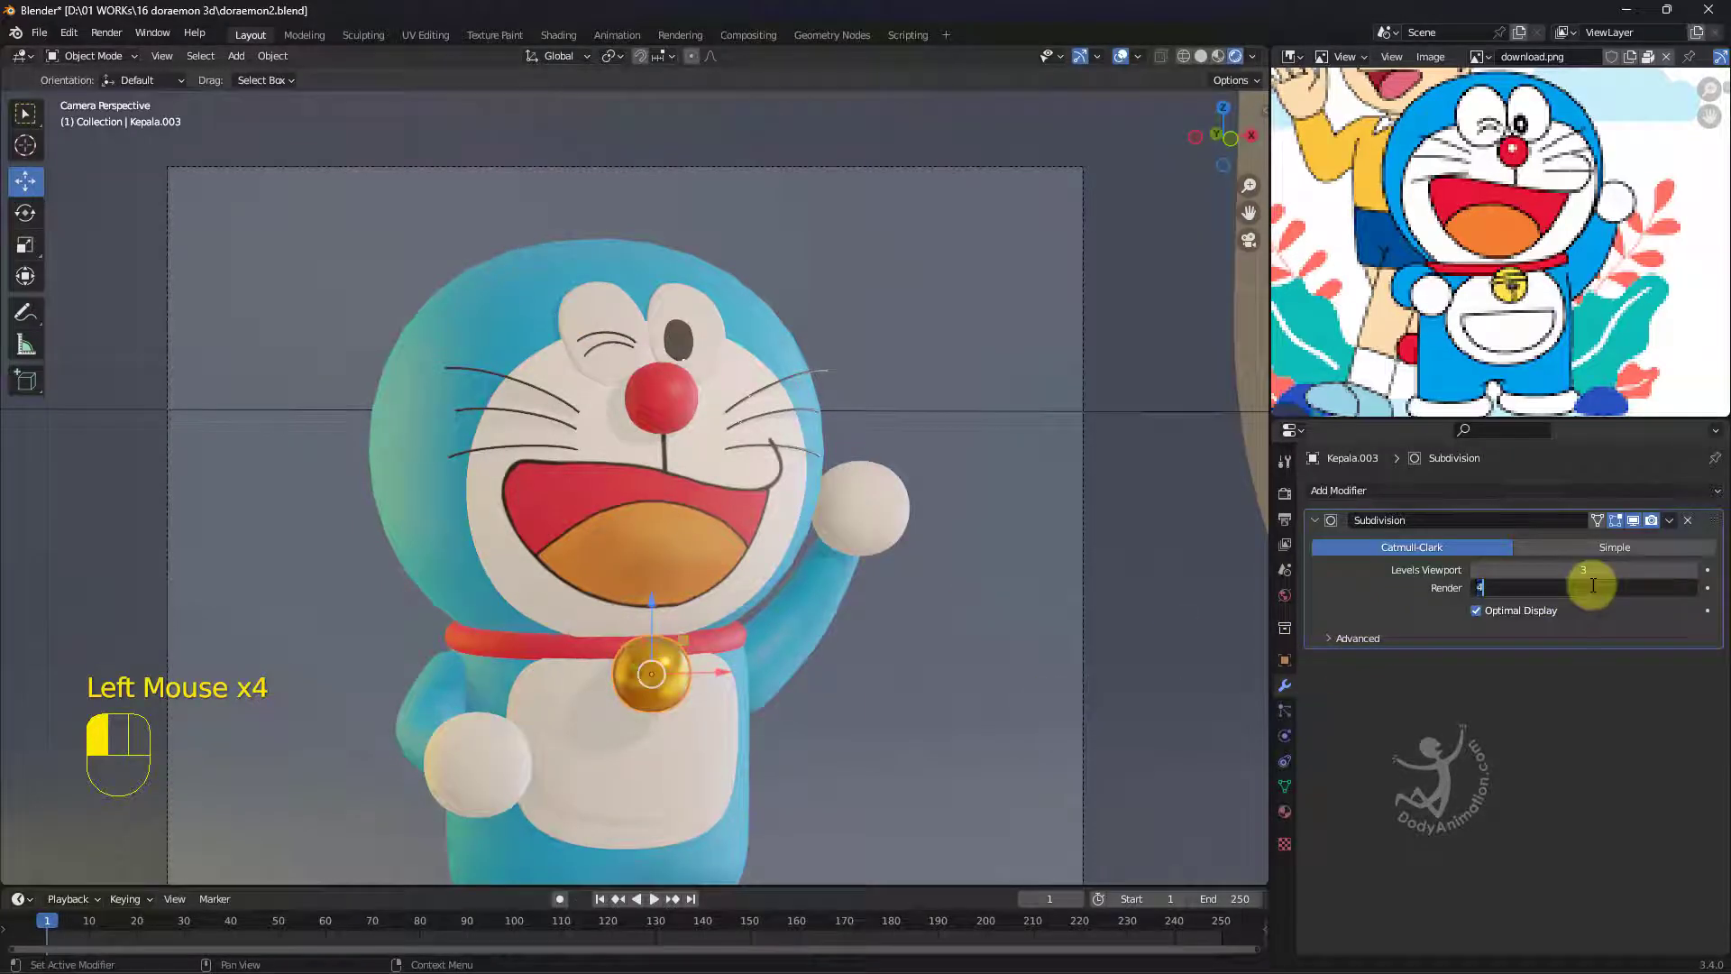
key("Return")
Set the render level of the Subdivision modifier to 4 on the raised hand and on the lowered hand.
left_click(797, 511)
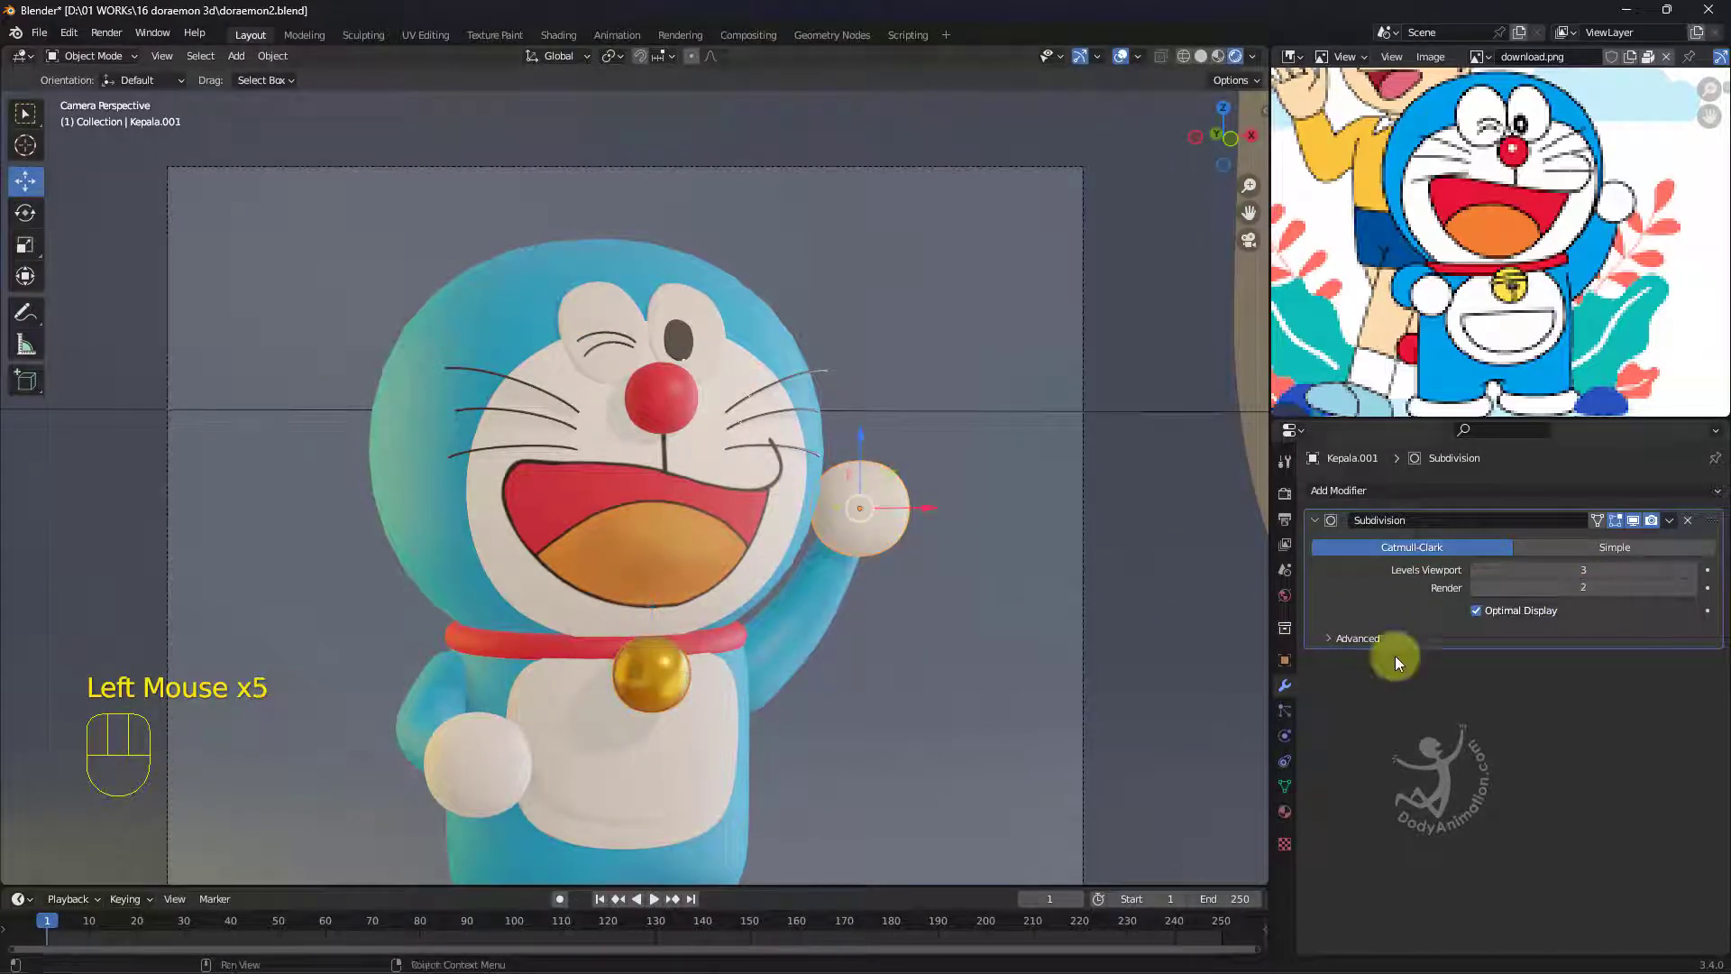
left_click(1560, 586)
key("Return")
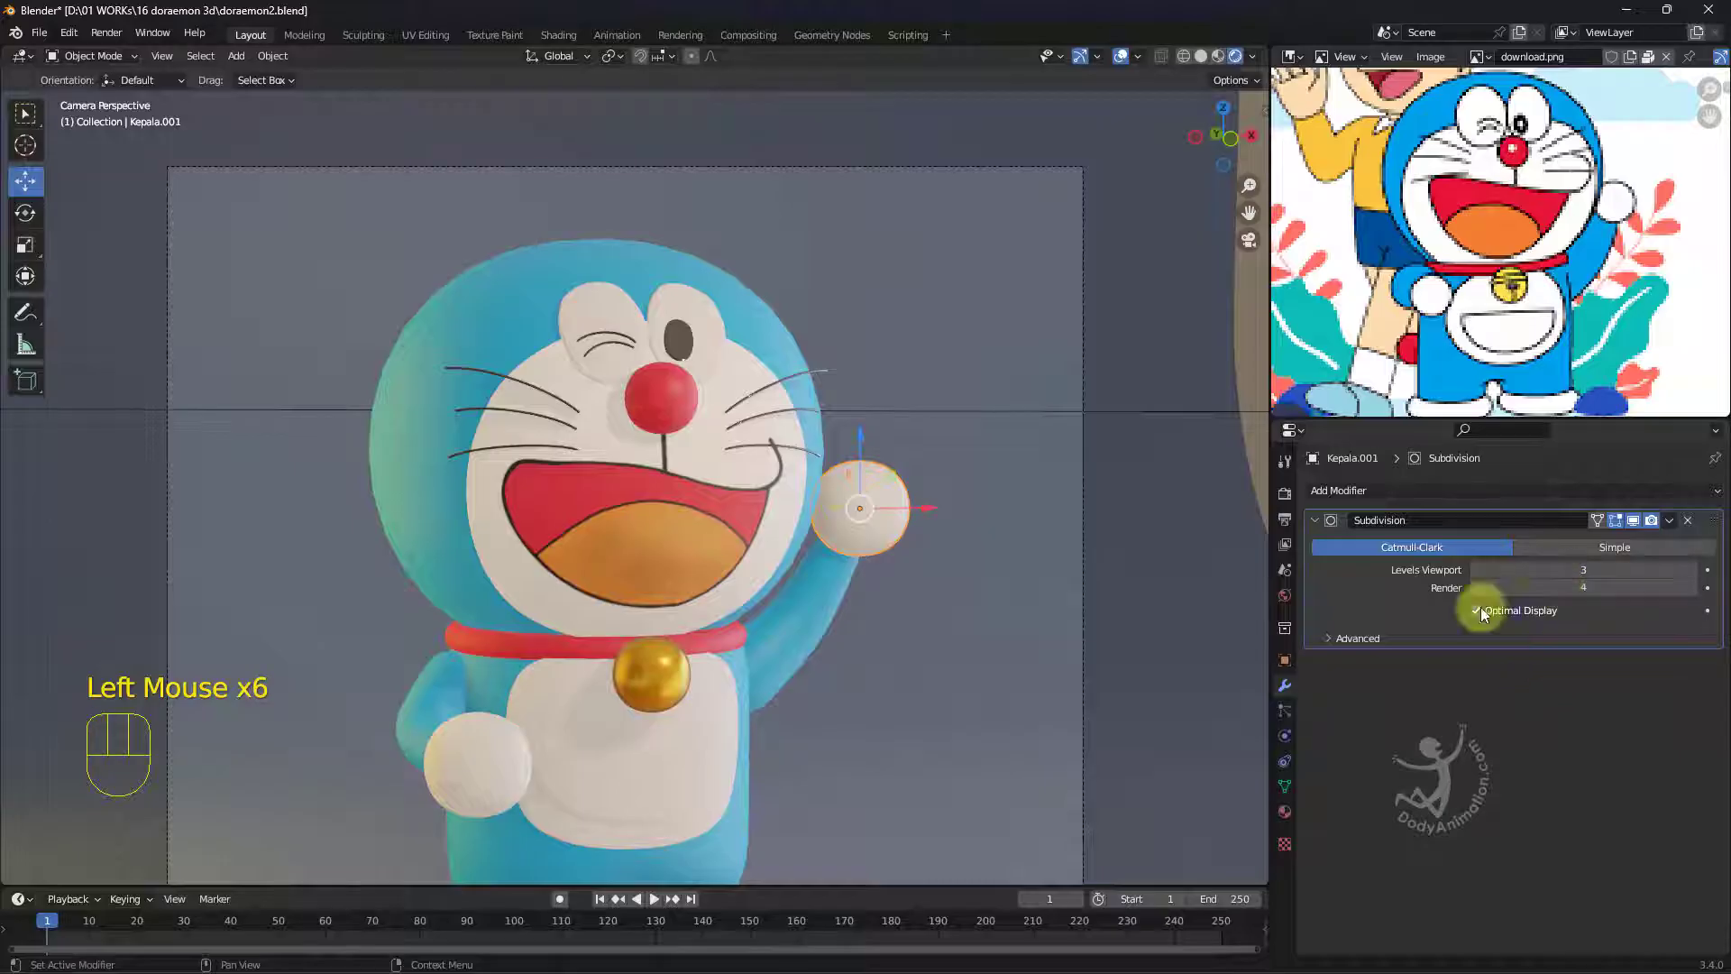
left_click(447, 804)
left_click(1586, 587)
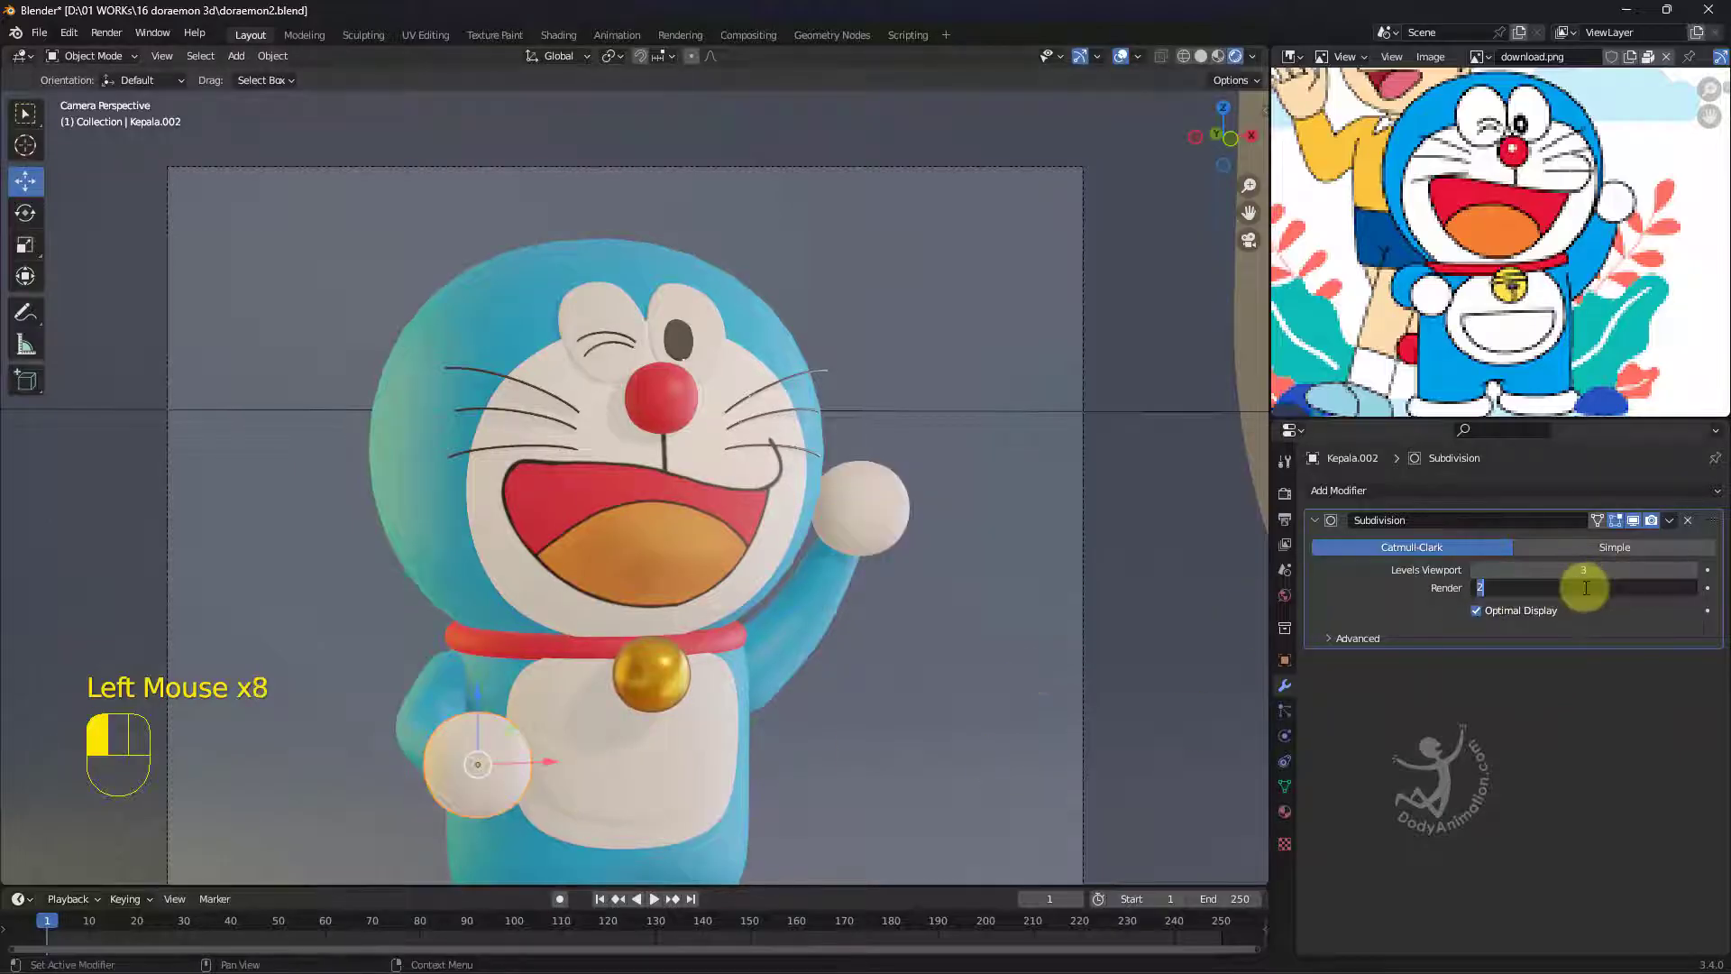
type("4")
key("Return")
Set the render level of the blue body's Subdivision modifier to 4.
middle_click_drag(890, 651, 754, 642, "shift")
left_click(754, 642)
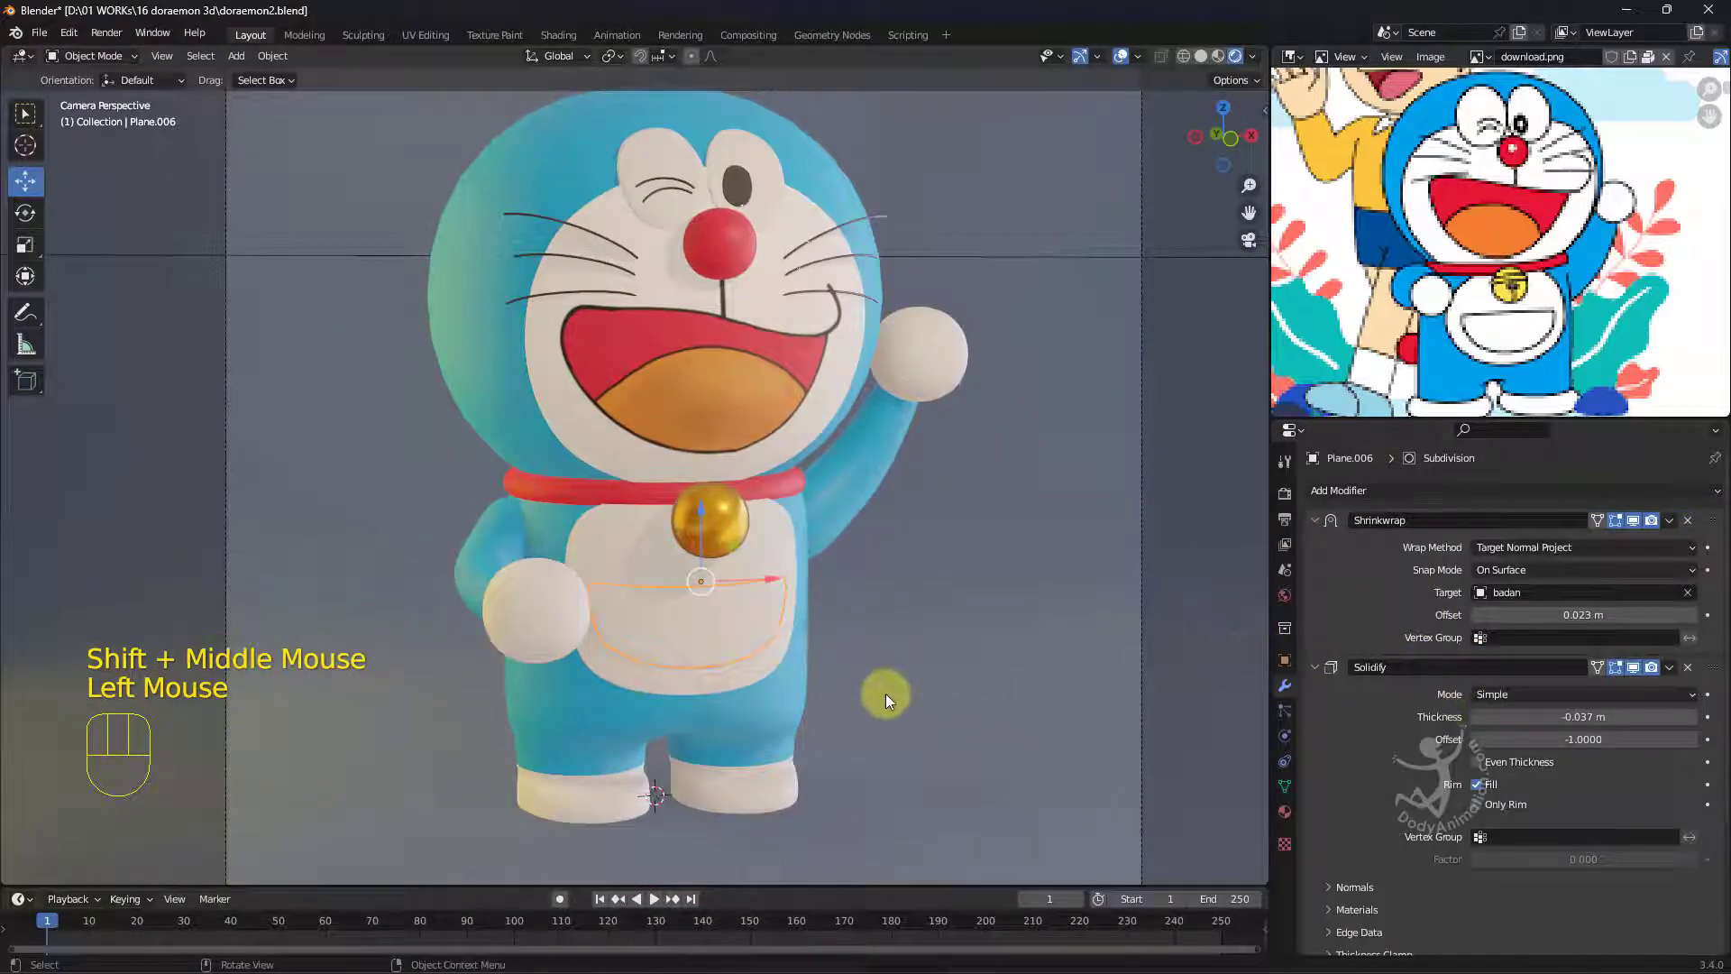
left_click(773, 699)
left_click(1597, 611)
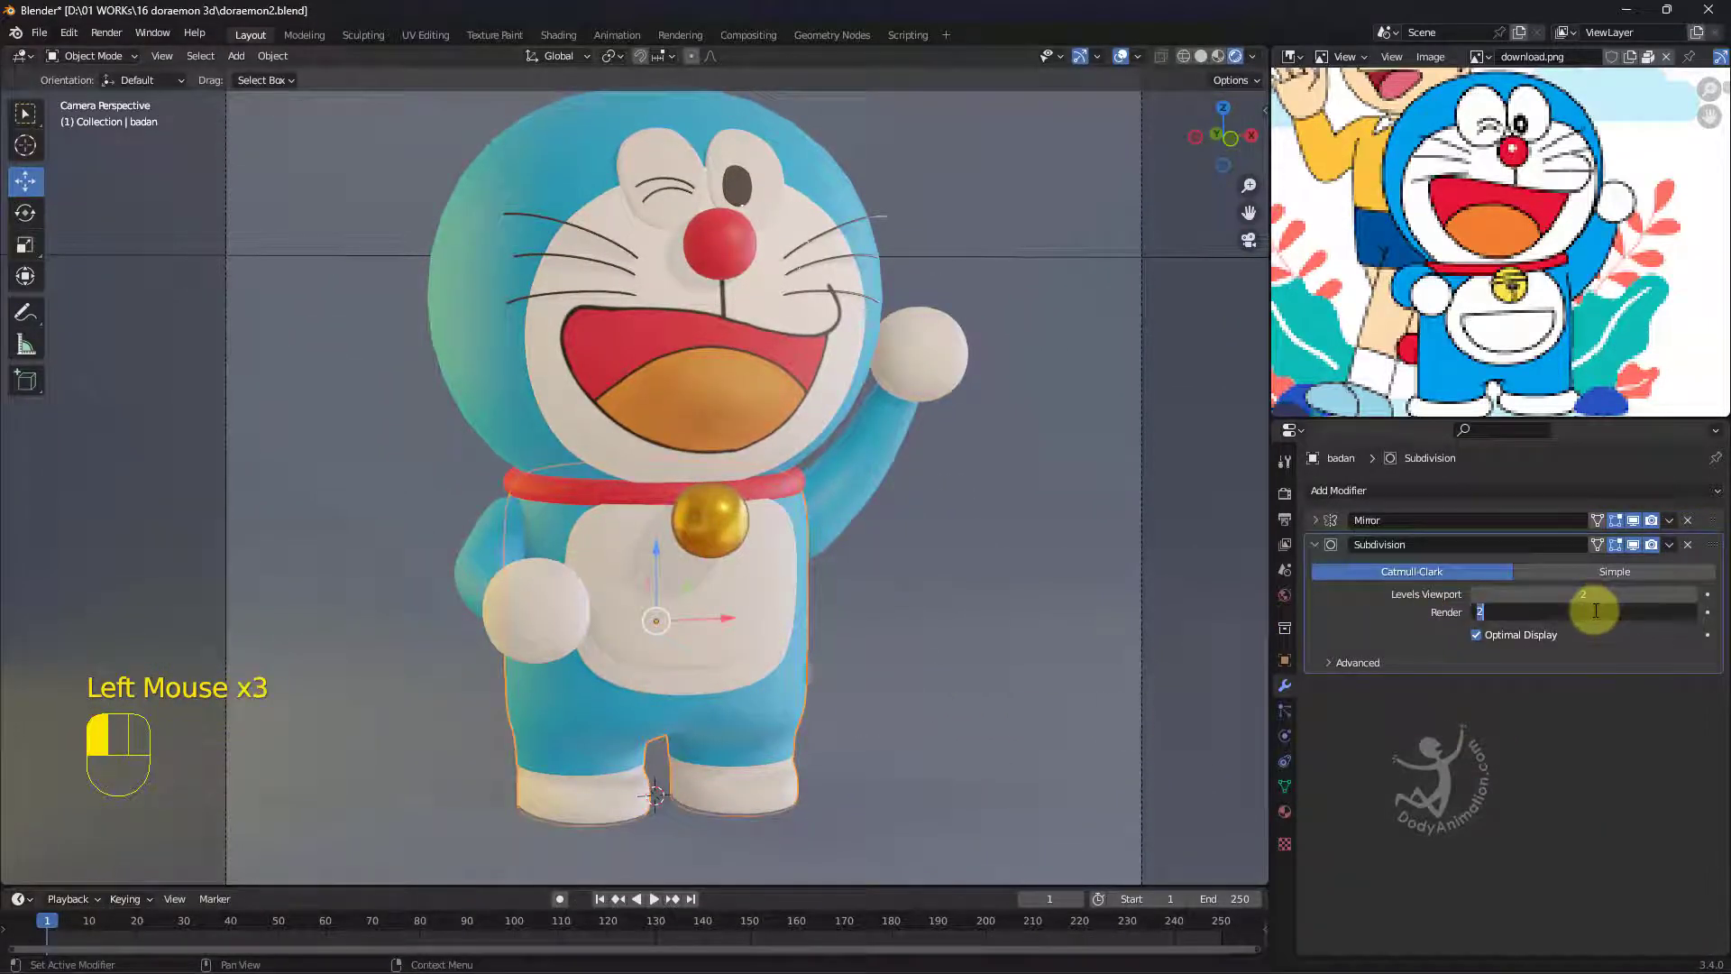
key("Return")
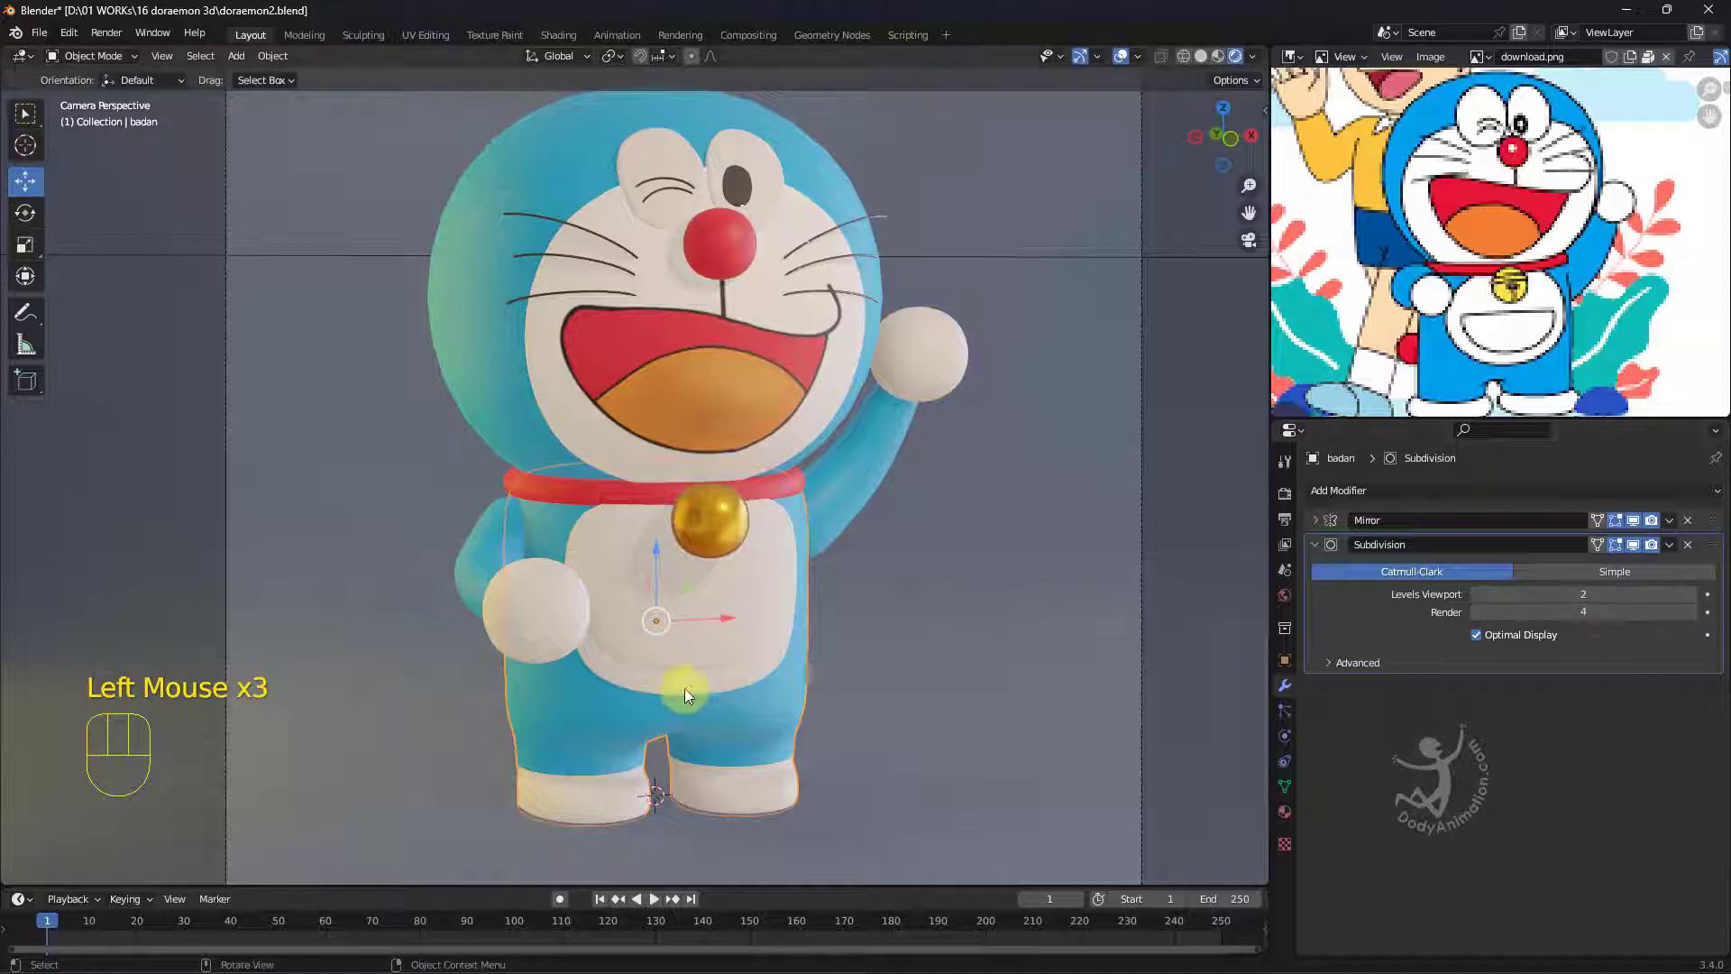
Adjust the render subdivision of the white belly patch and the pocket on it, setting the pocket's render level to 3.
left_click(691, 645)
scroll(1419, 745, "down", 3)
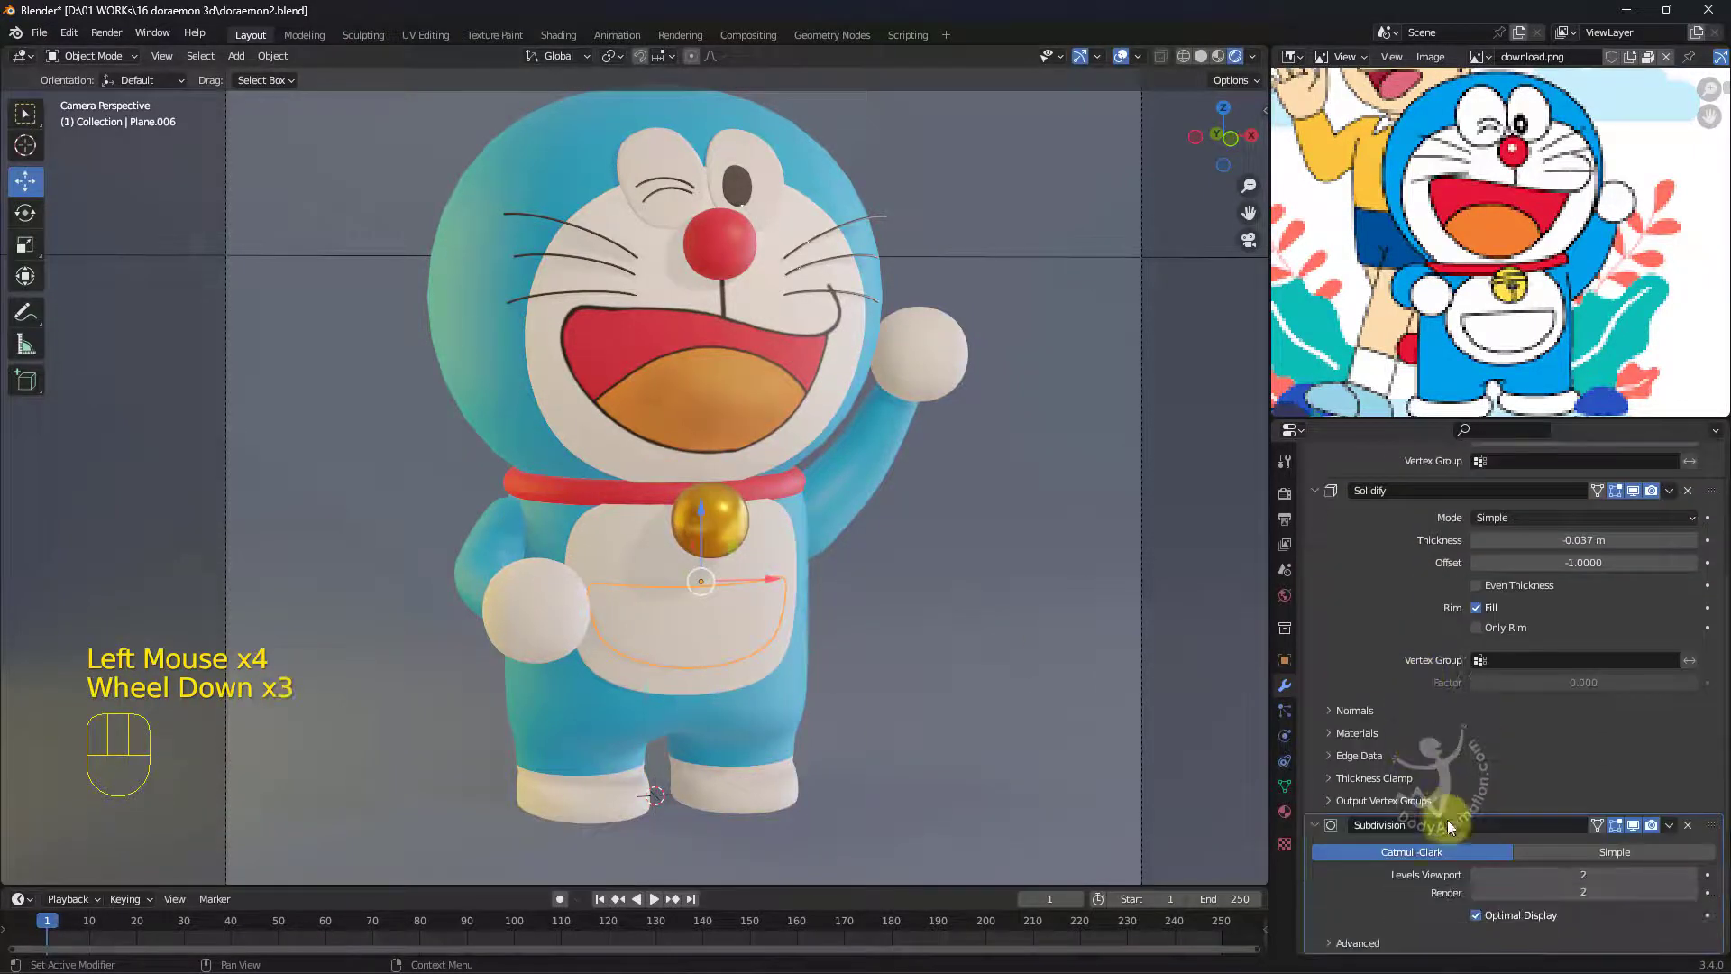
left_click(770, 552)
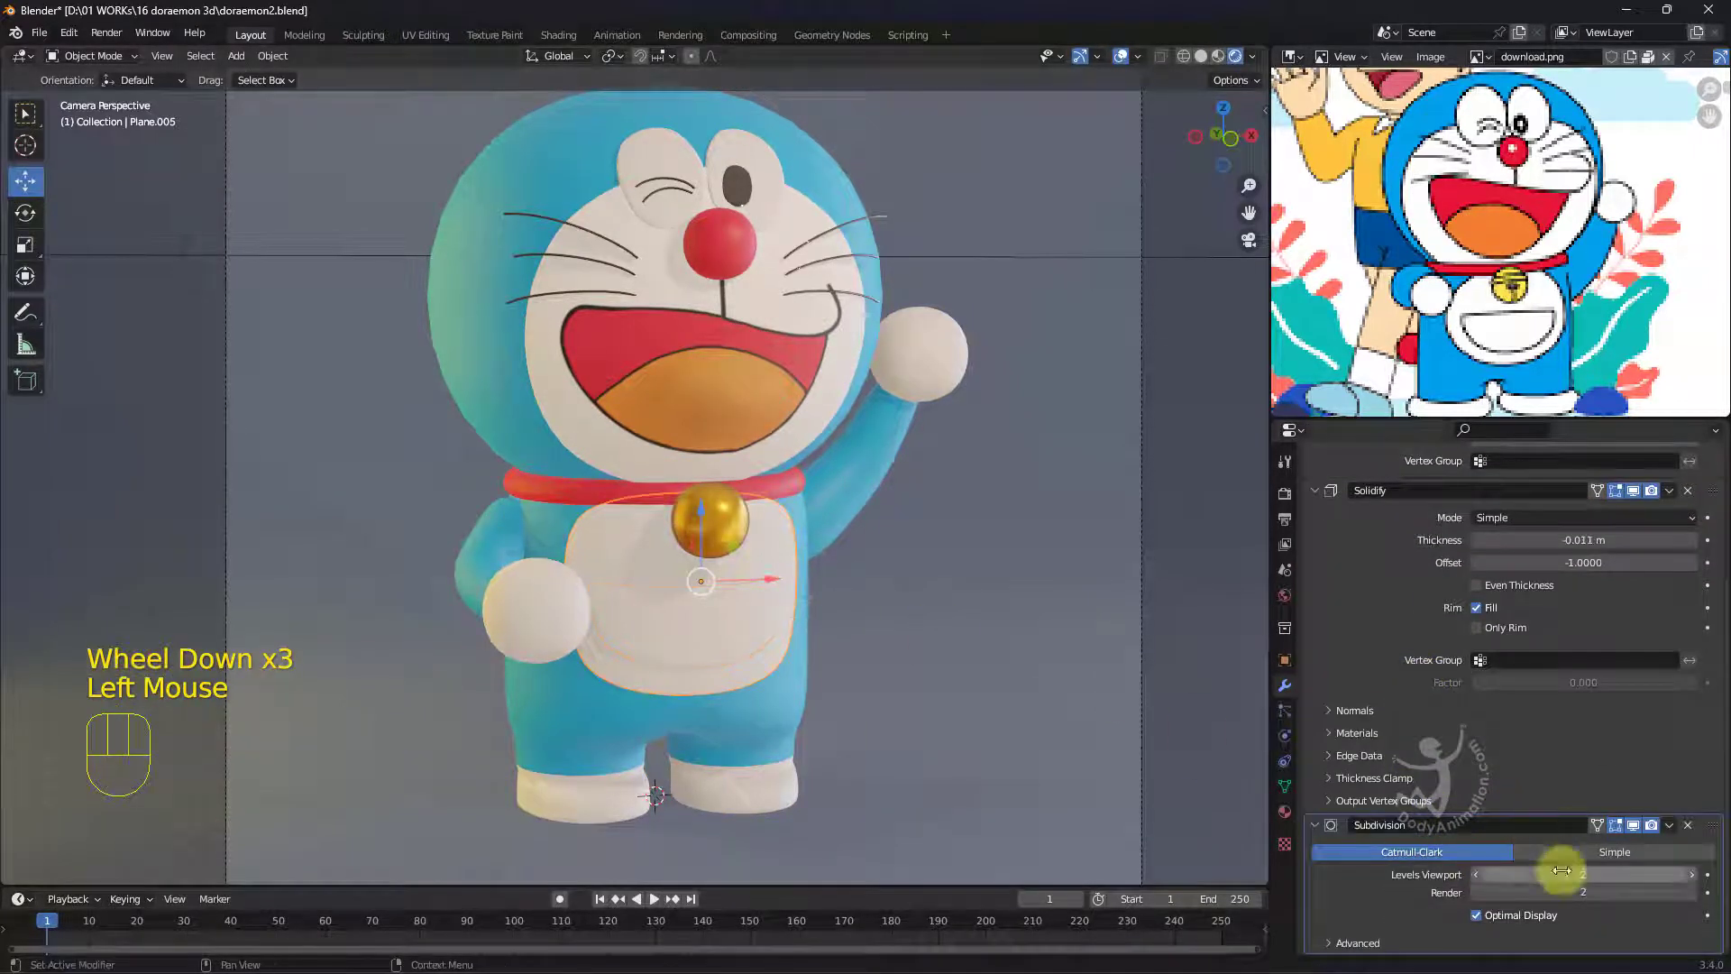
double_click(1581, 892)
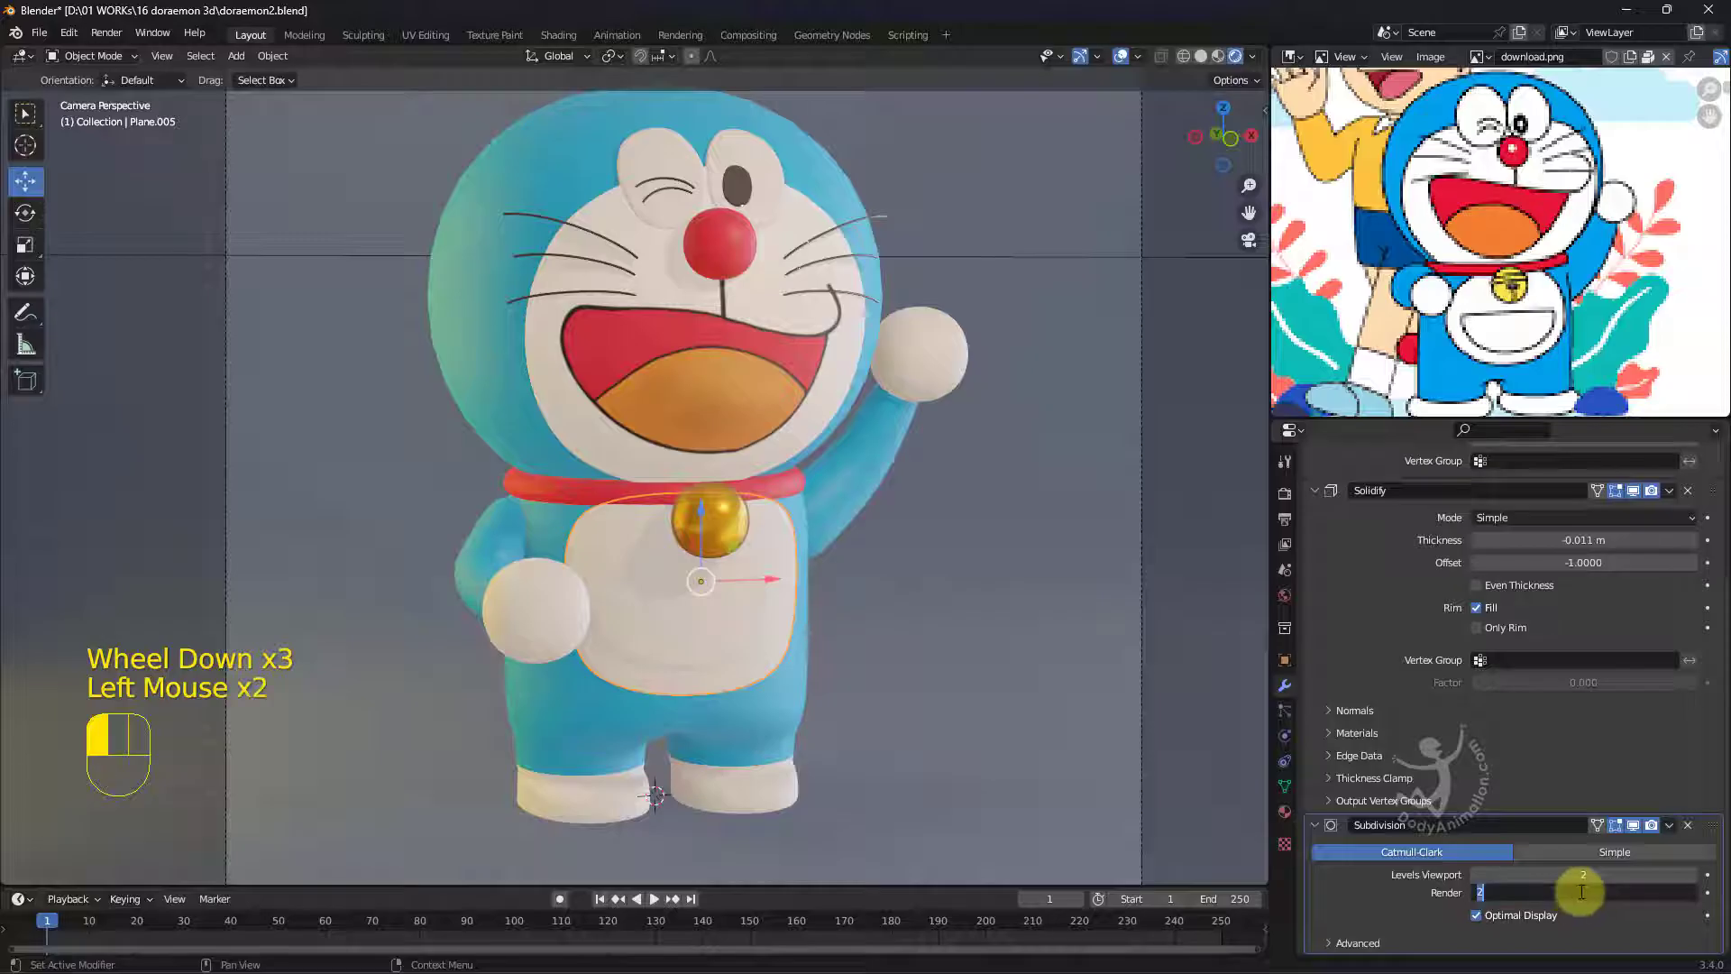
left_click(688, 637)
left_click(1566, 892)
type("3")
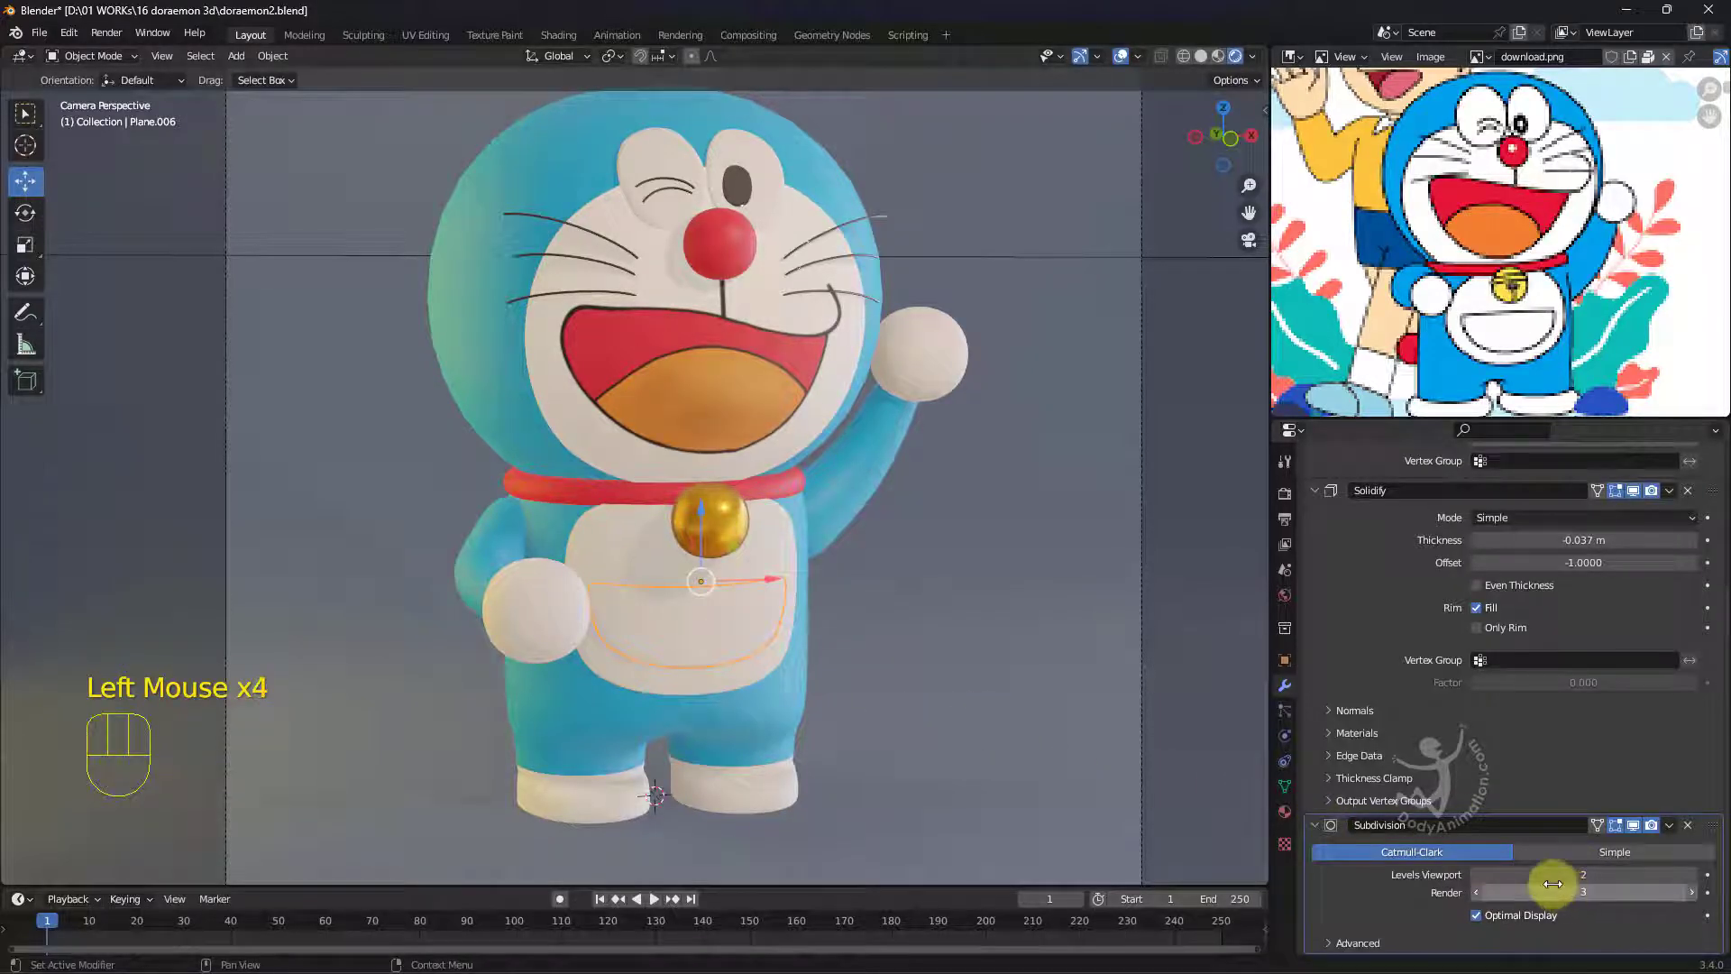
key("Return")
Check the bell's and collar's modifiers and set the render level of the red nose's Subdivision modifier to 4.
left_click(739, 520)
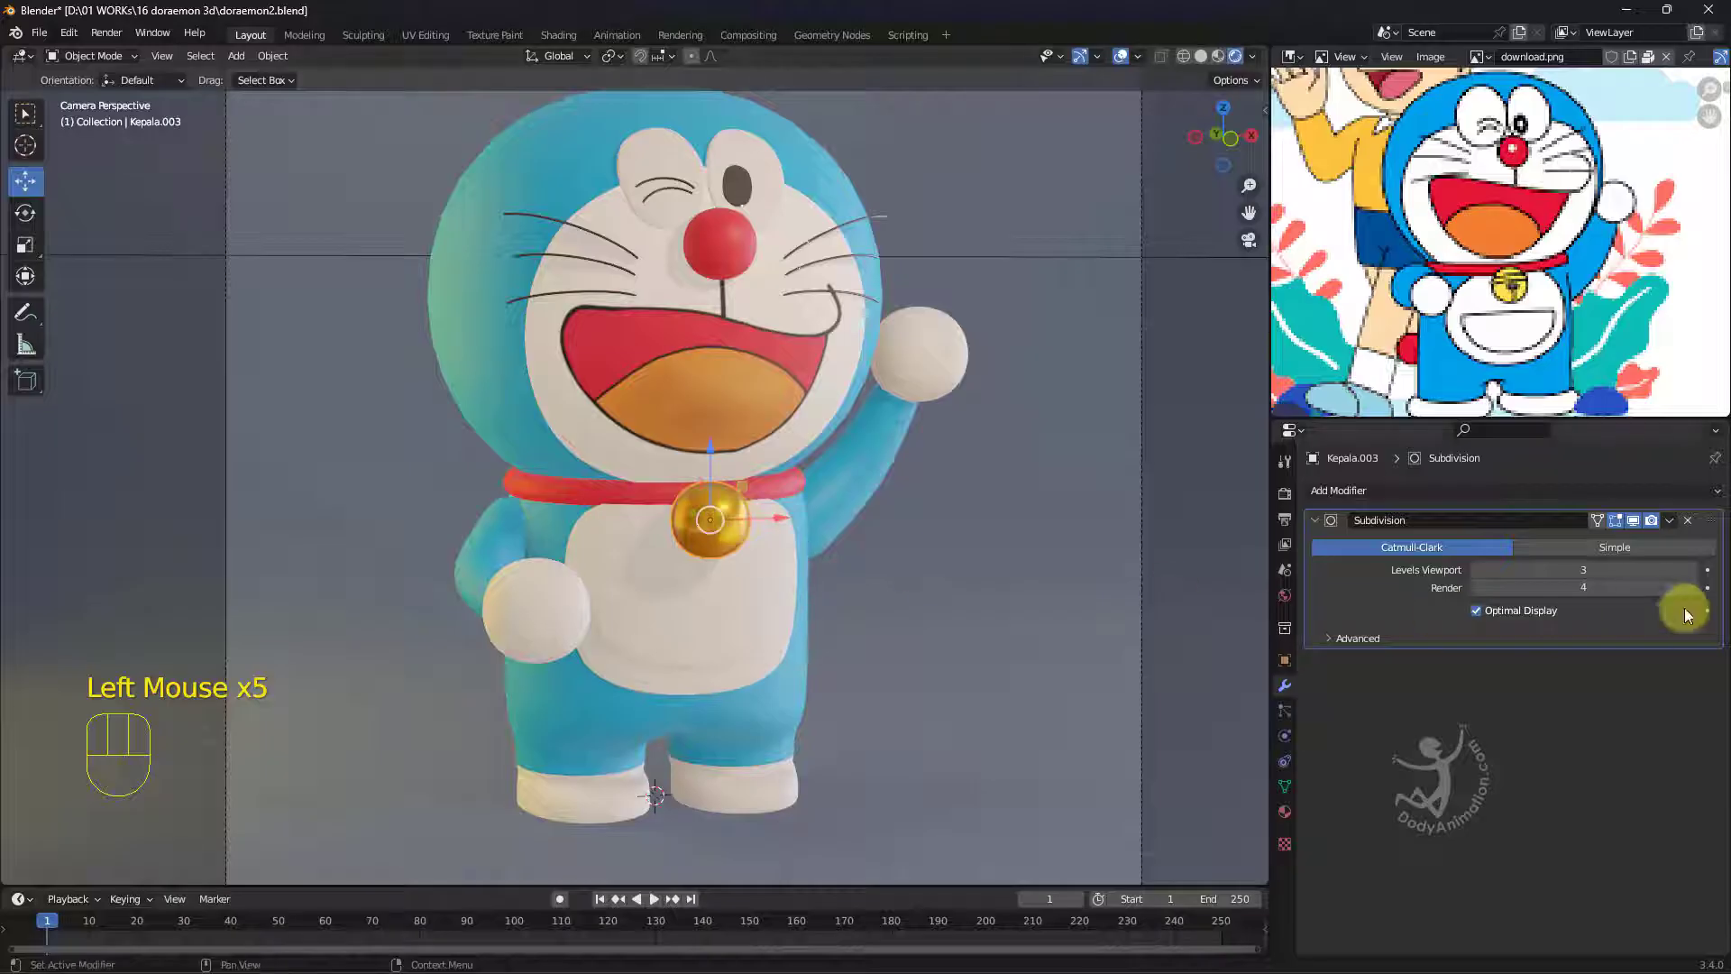
left_click(800, 477)
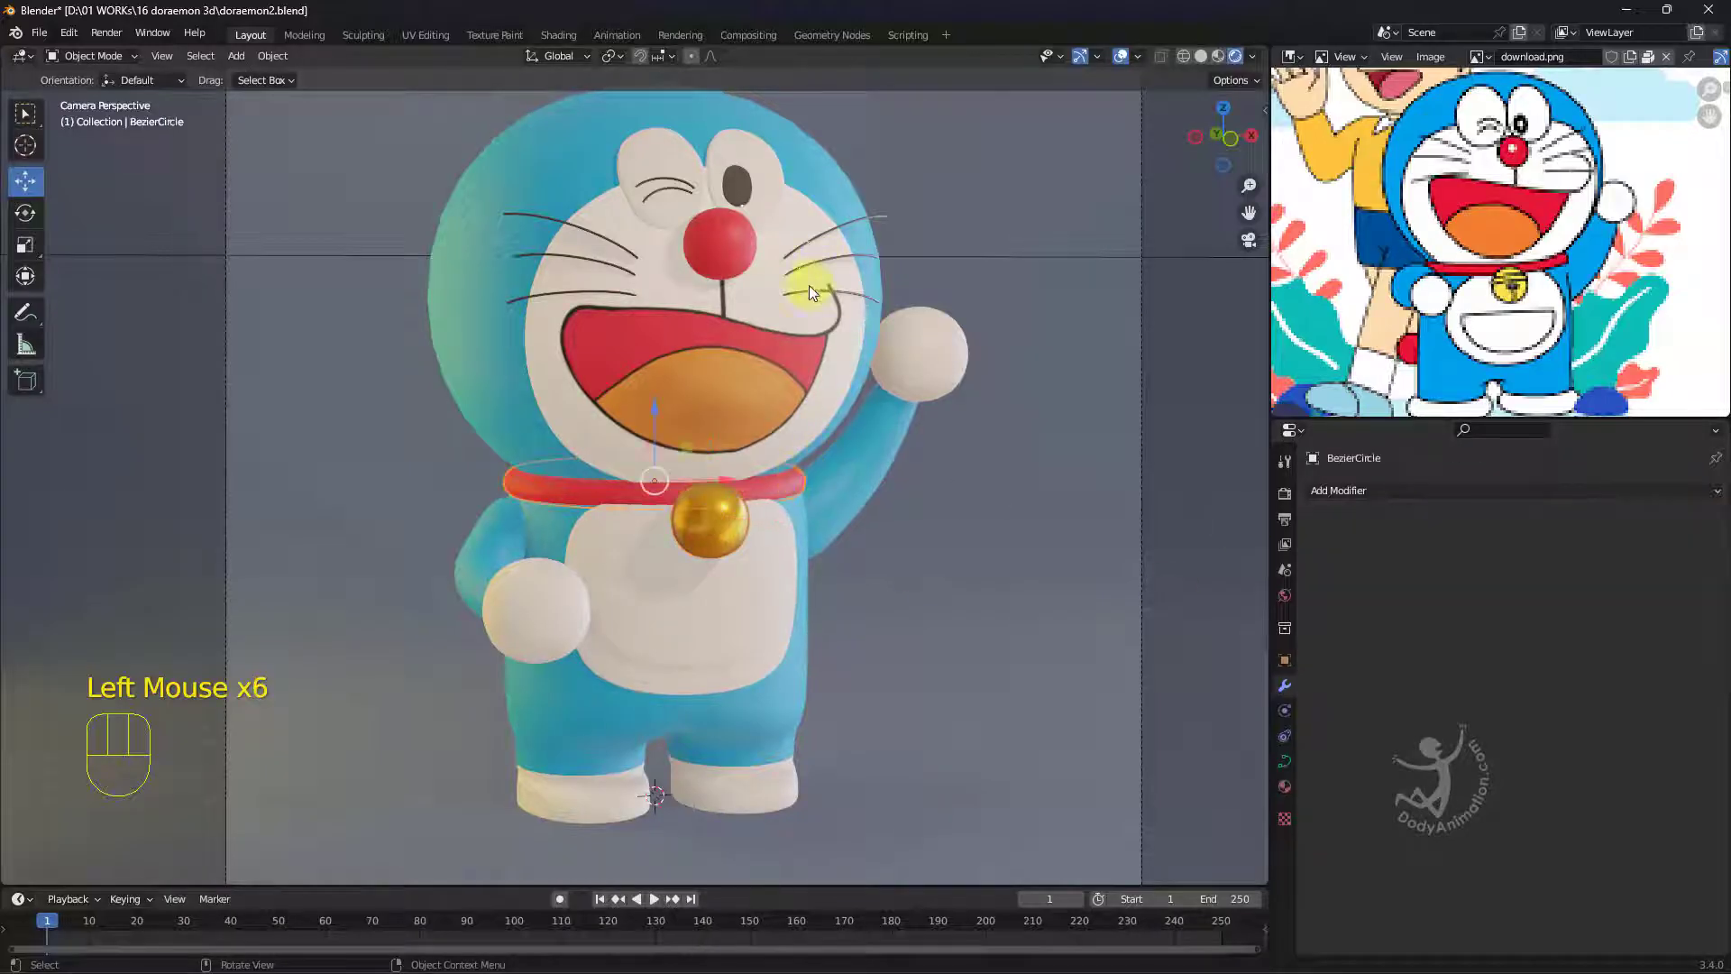
left_click(689, 219)
left_click(1584, 588)
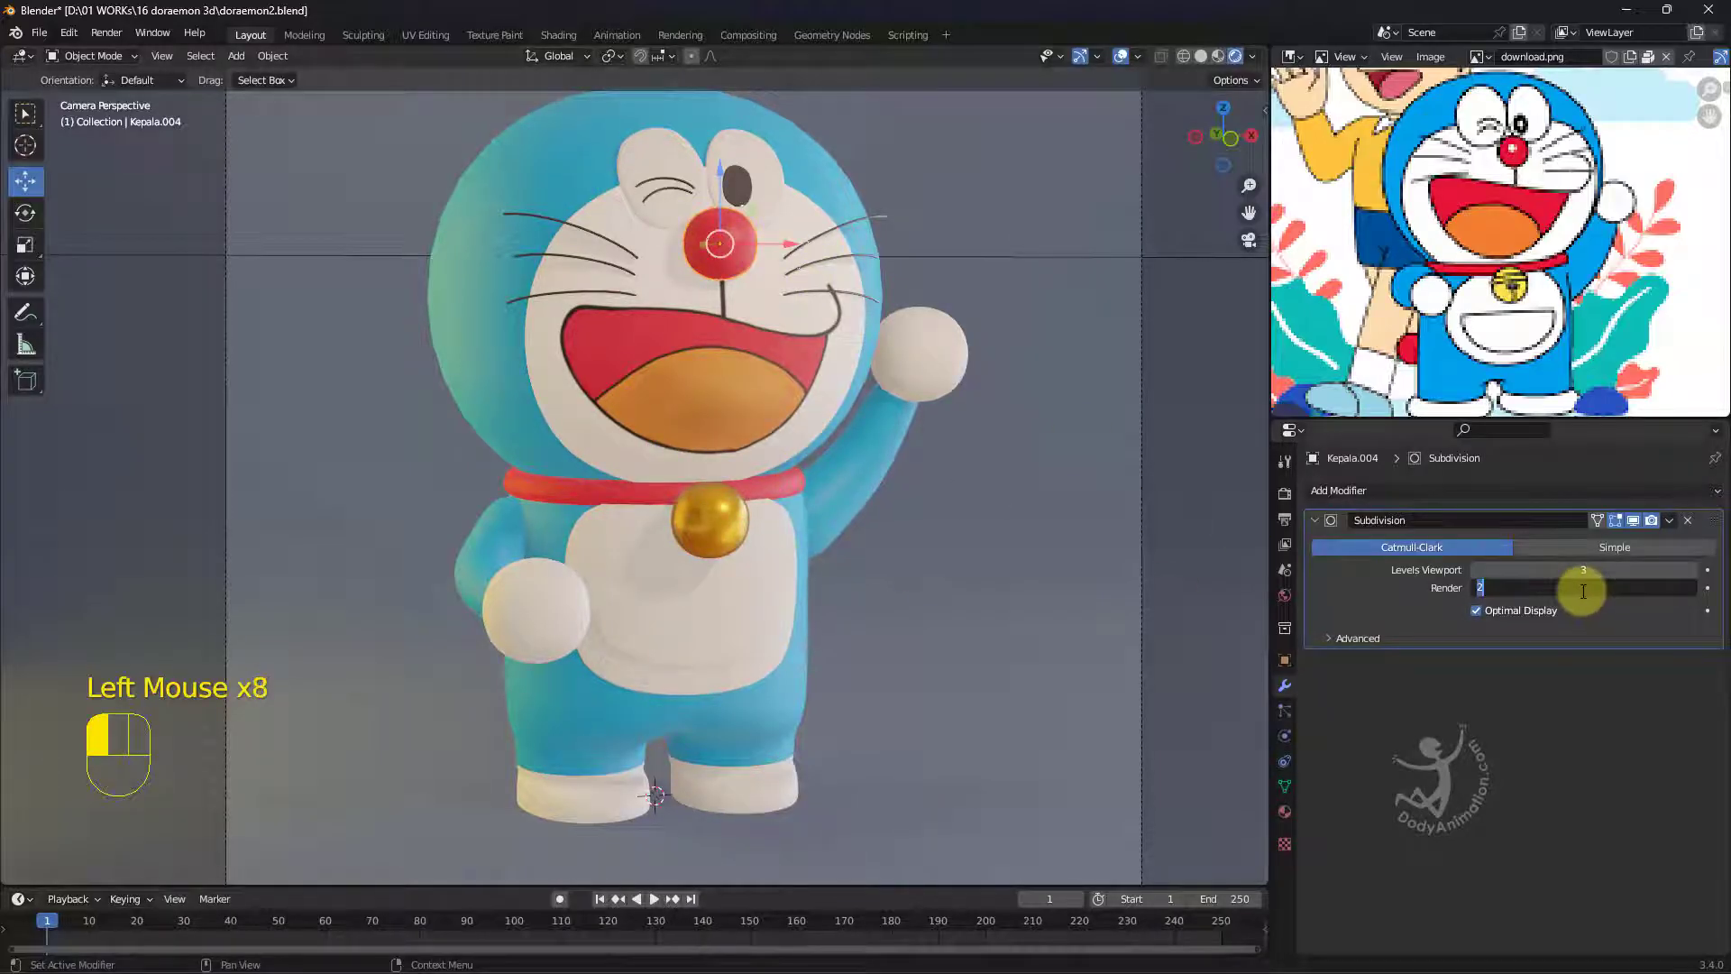
type("4")
key("Return")
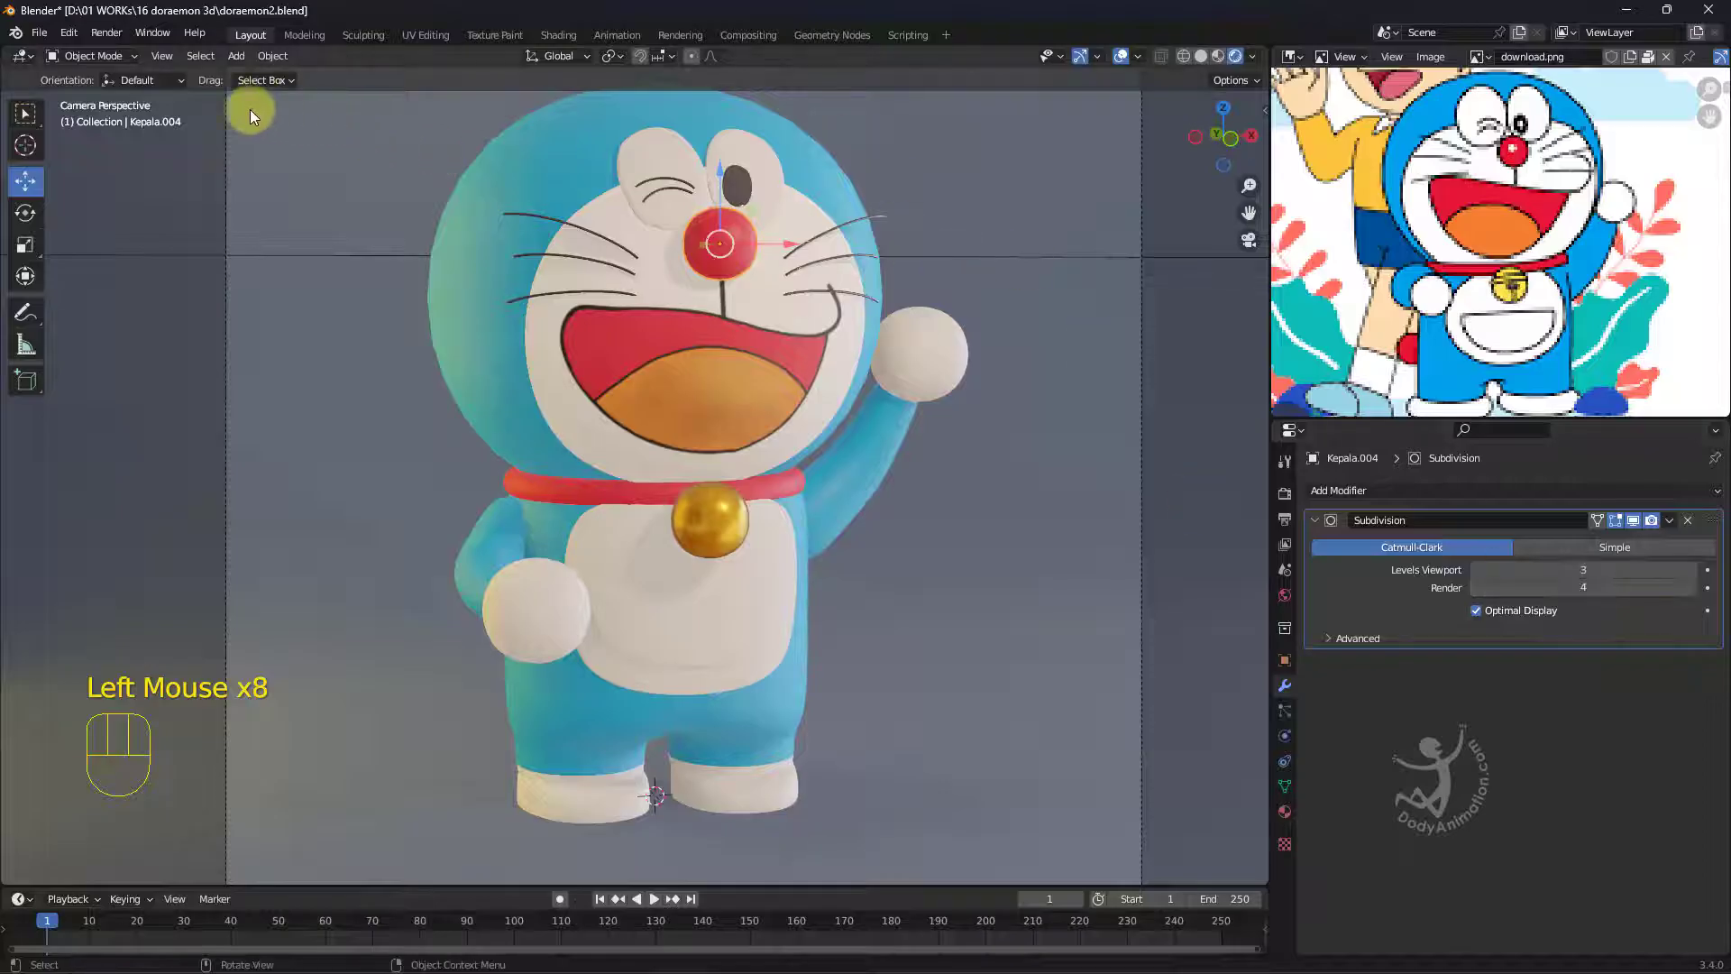
Render the image again with the raised subdivision levels and inspect the result in the Rendering workspace.
left_click(107, 33)
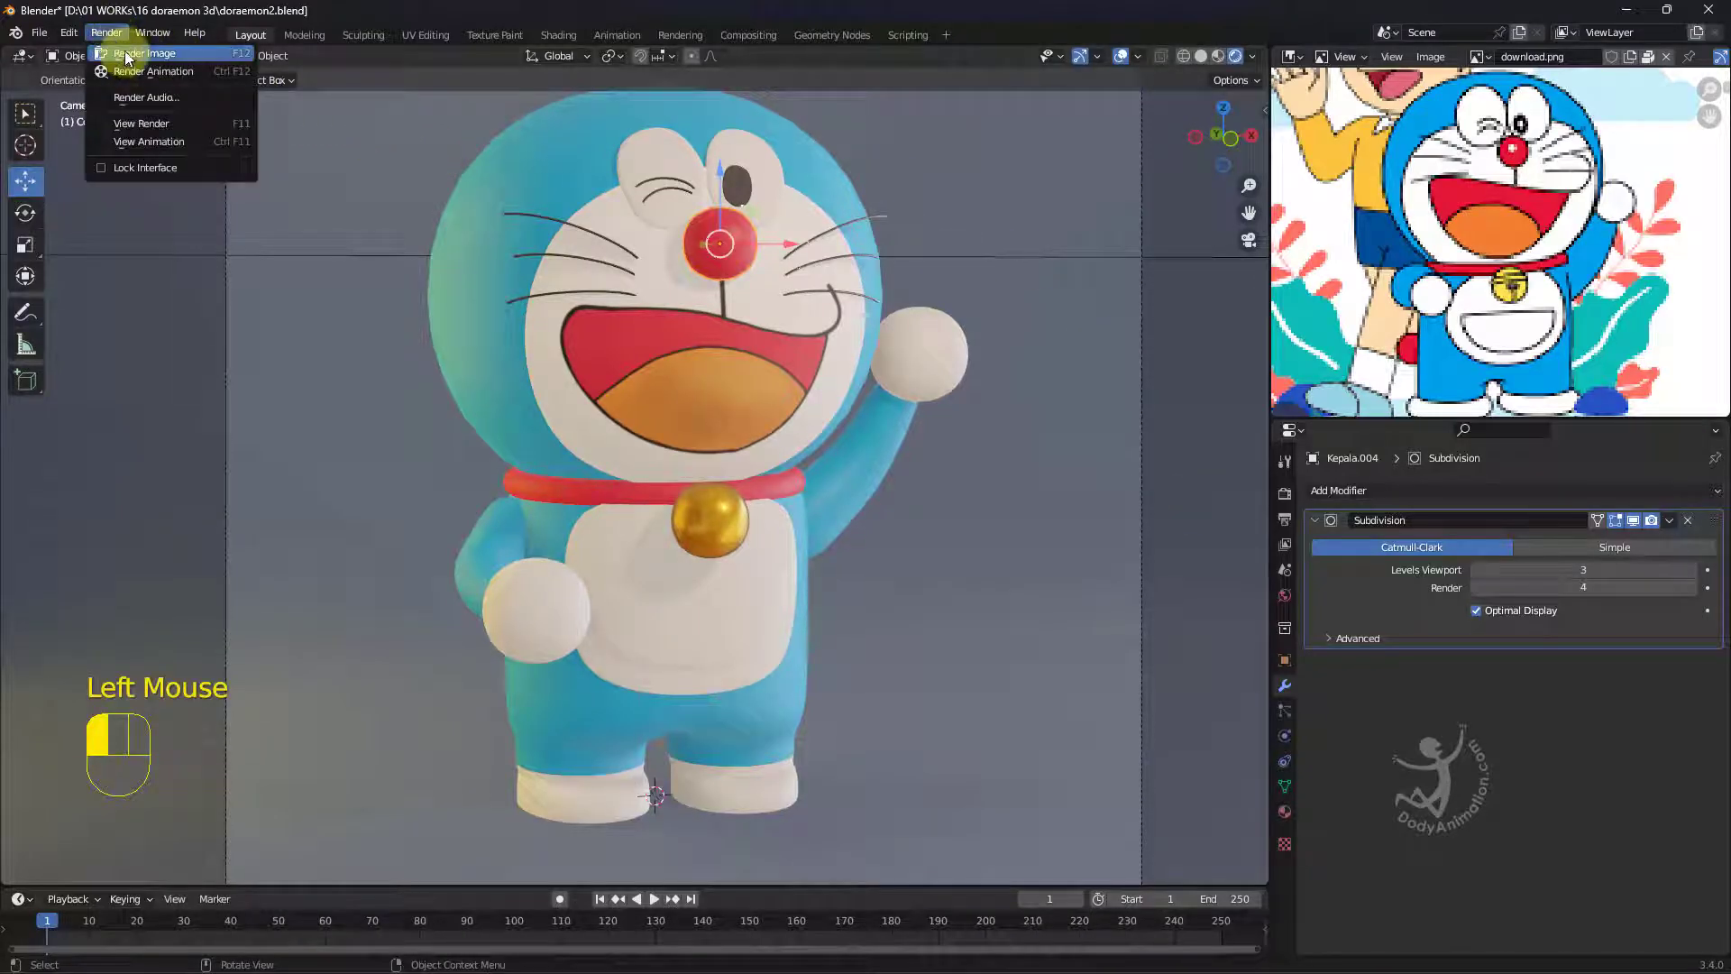
left_click(117, 52)
left_click(674, 35)
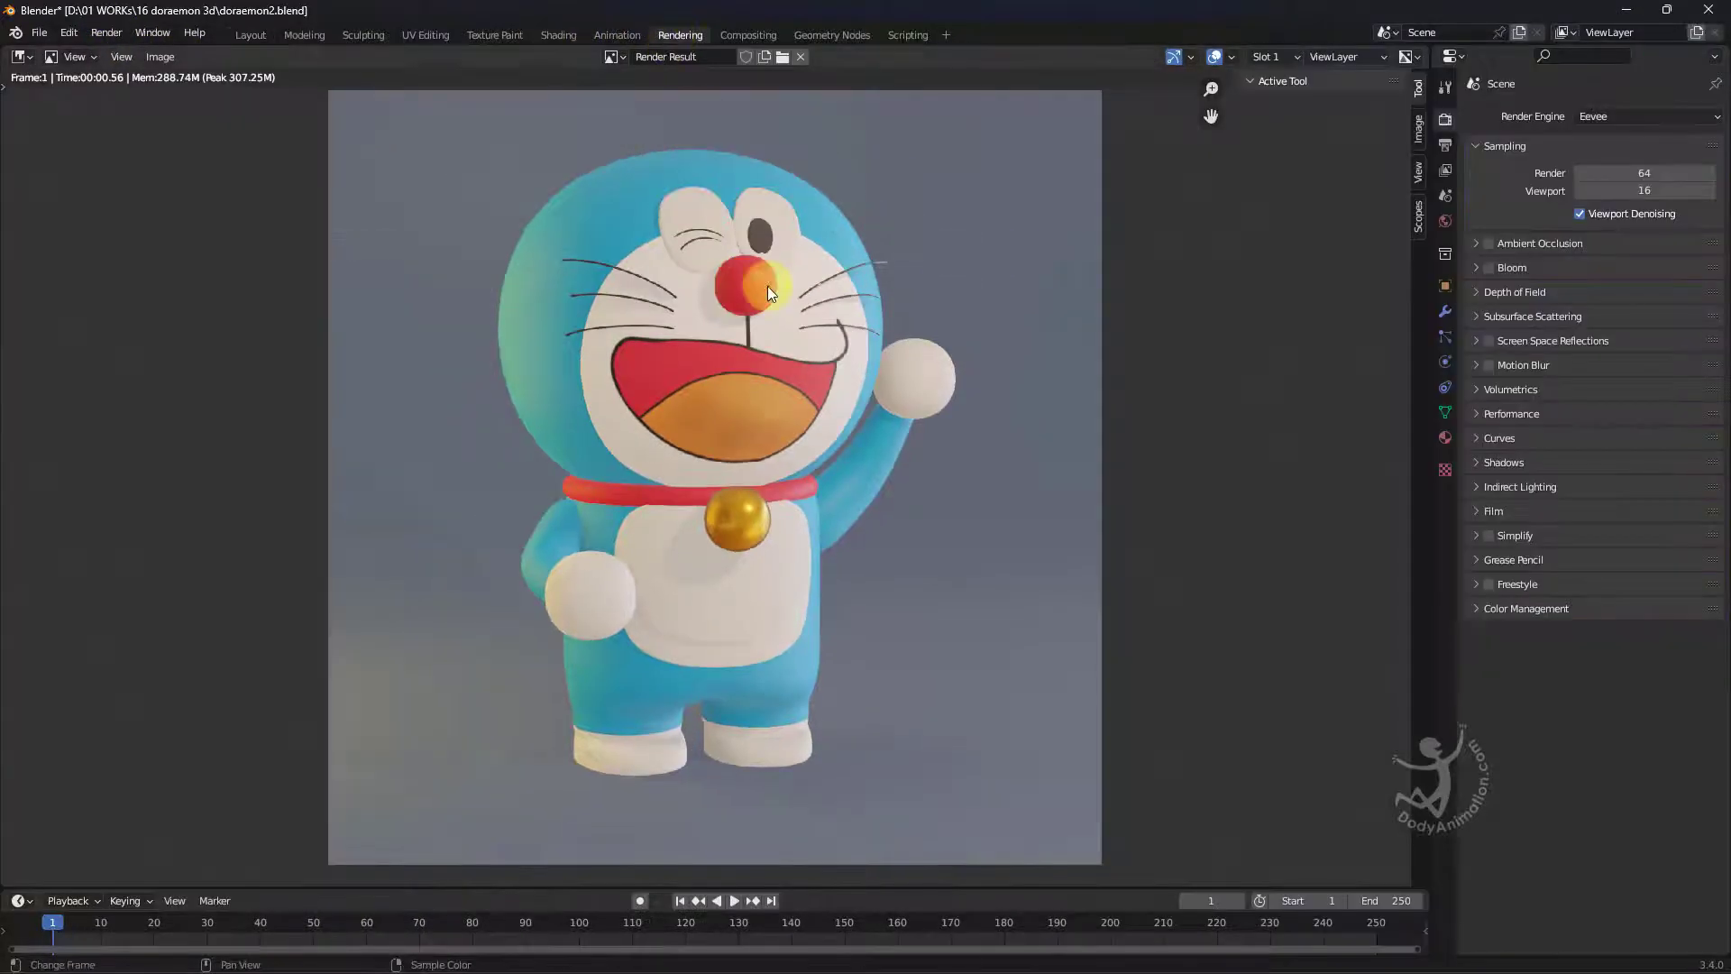
scroll(765, 298, "up", 4)
scroll(764, 298, "down", 3)
scroll(766, 333, "up", 2)
scroll(765, 332, "down", 3)
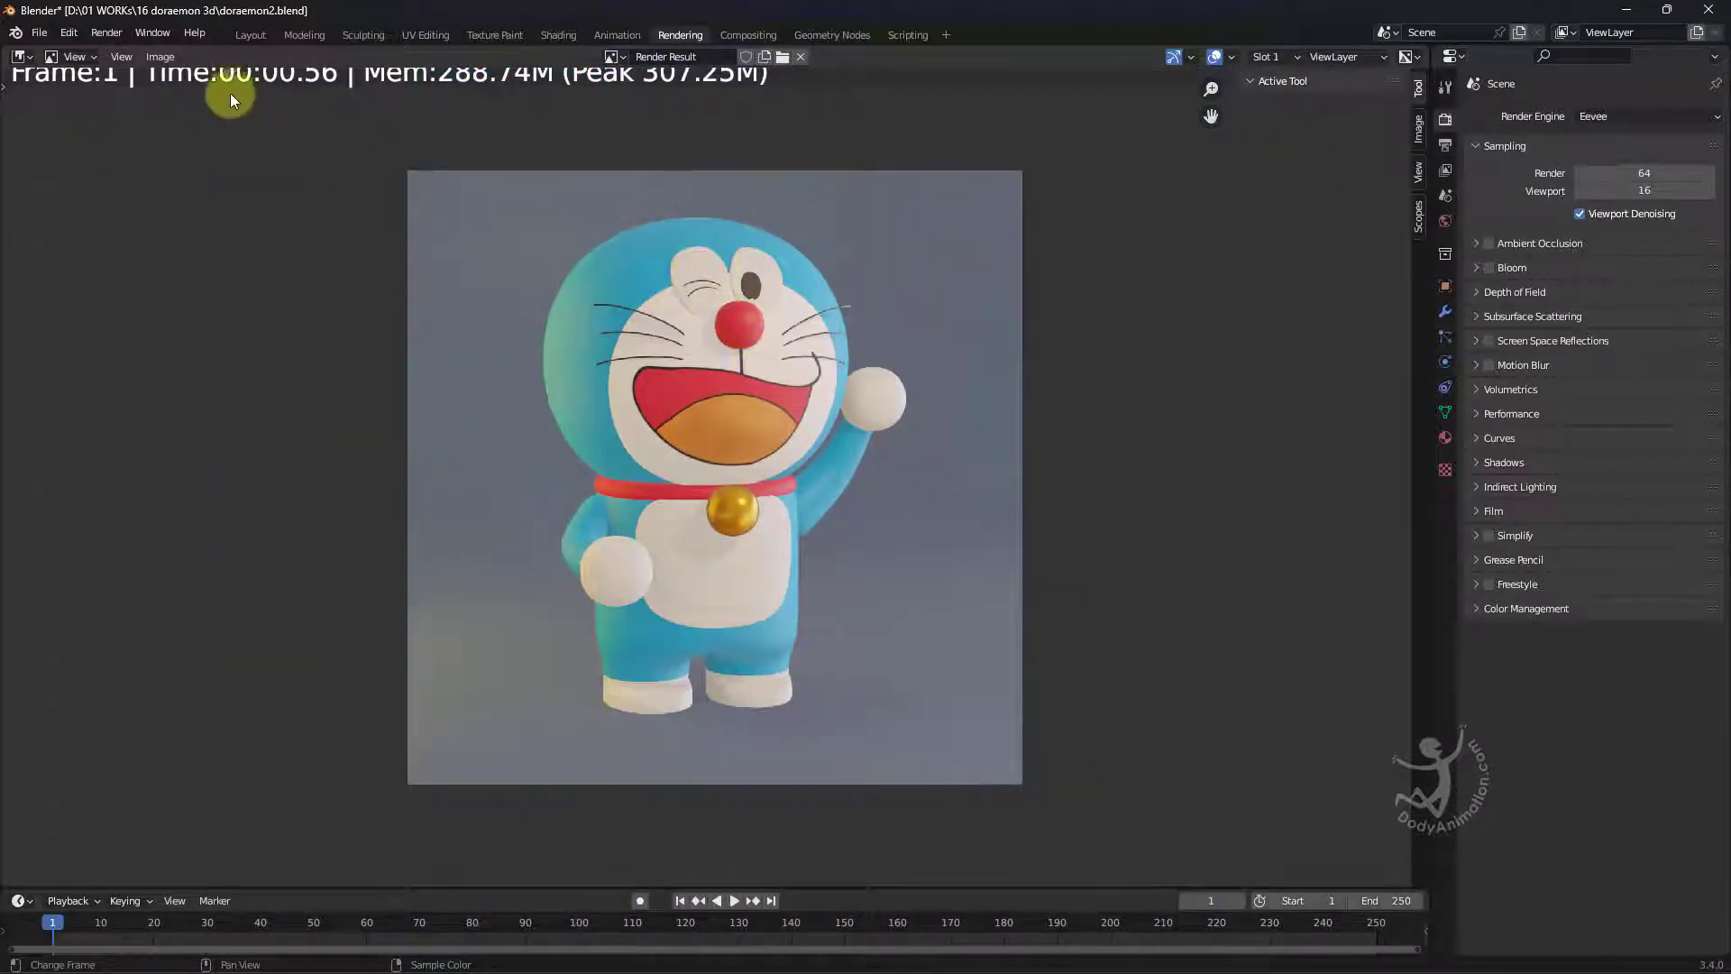
Save the rendered image as a JPEG named "render doraemon 3D" in the 16 doraemon 3d folder.
left_click(158, 57)
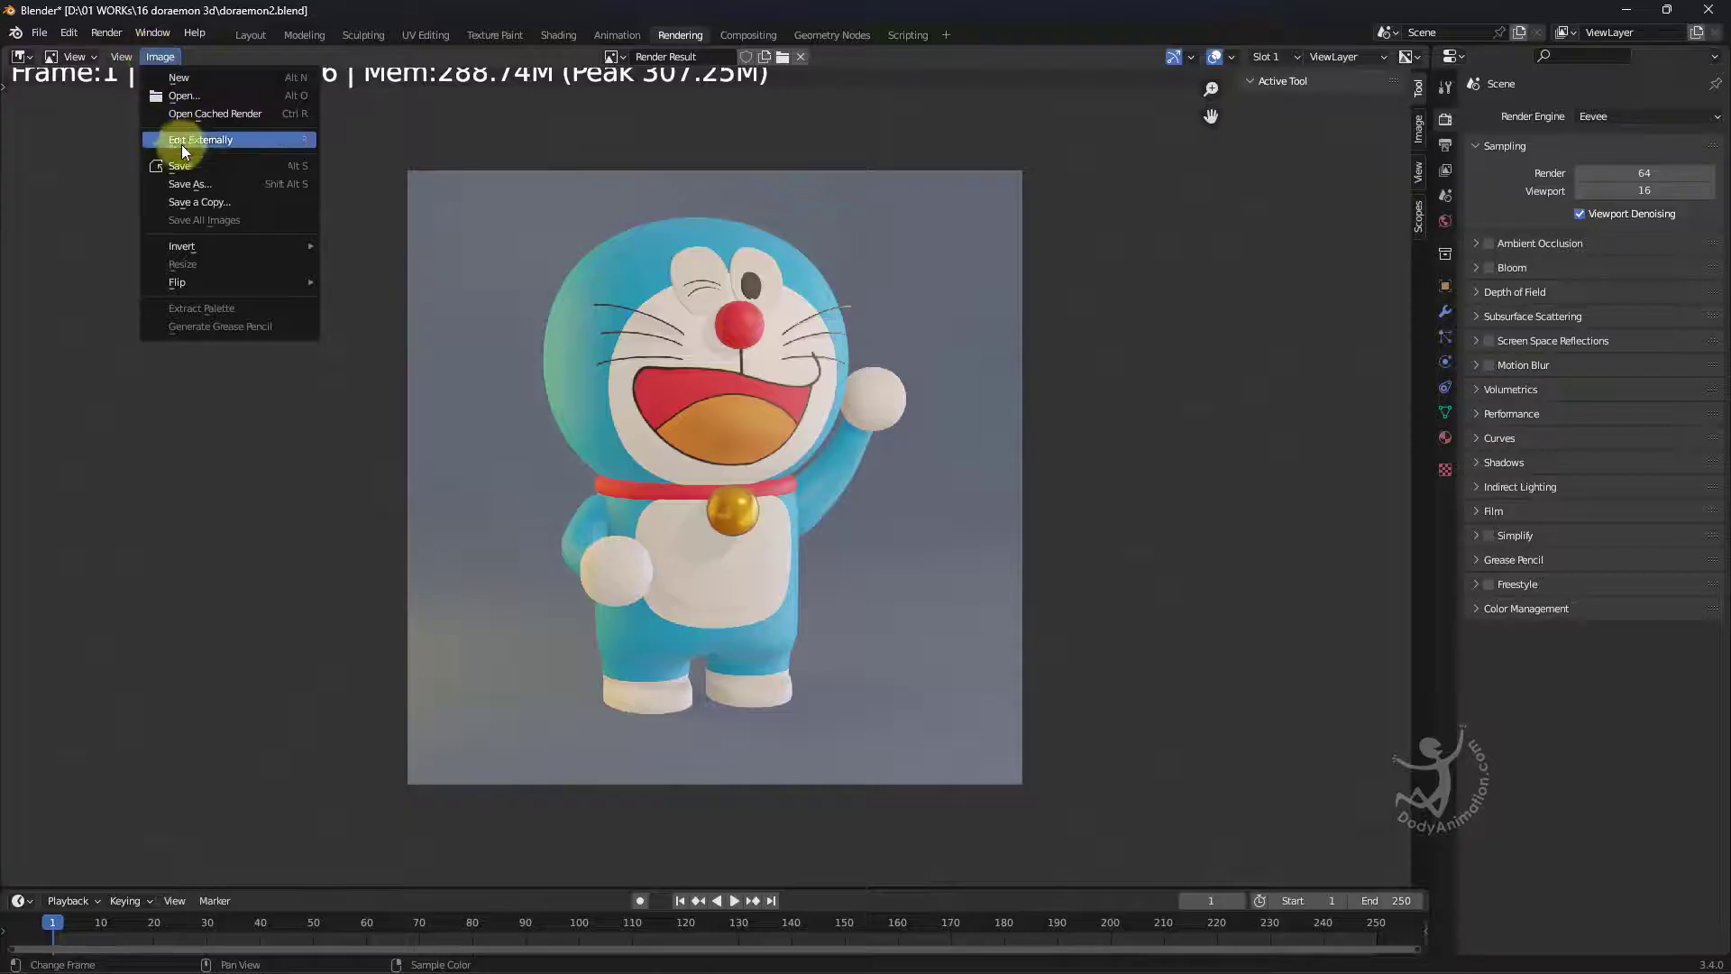
left_click(187, 184)
left_click(698, 780)
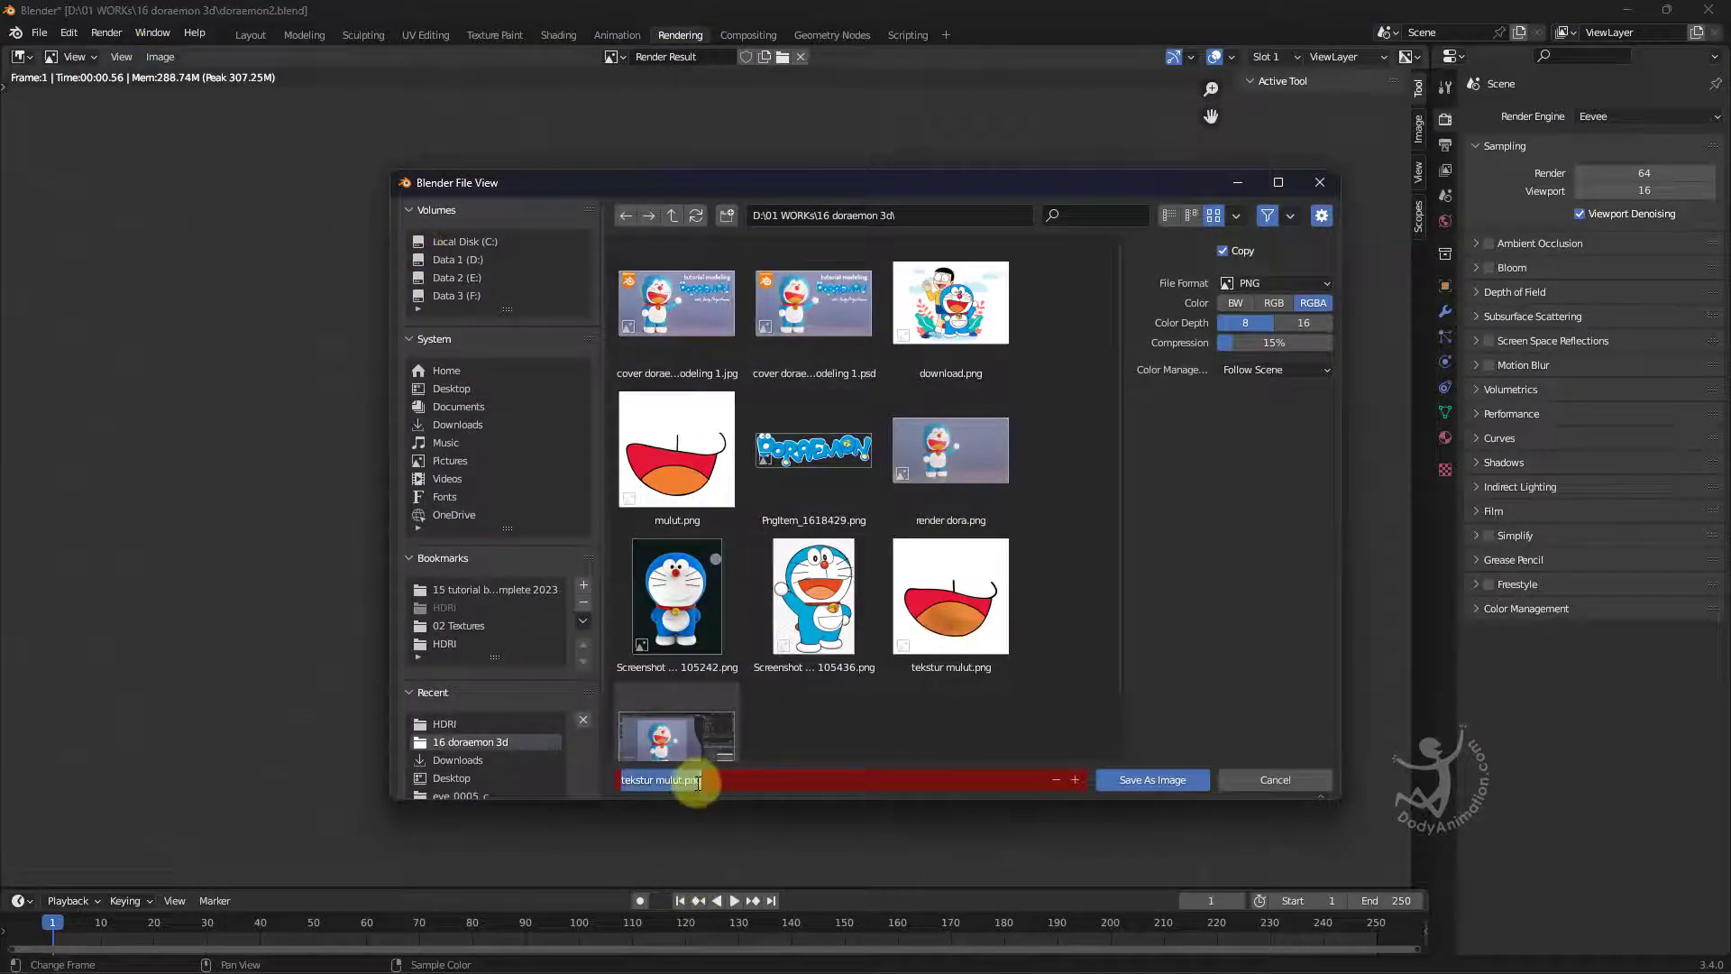
type("render doraemon 3D")
left_click(1195, 347)
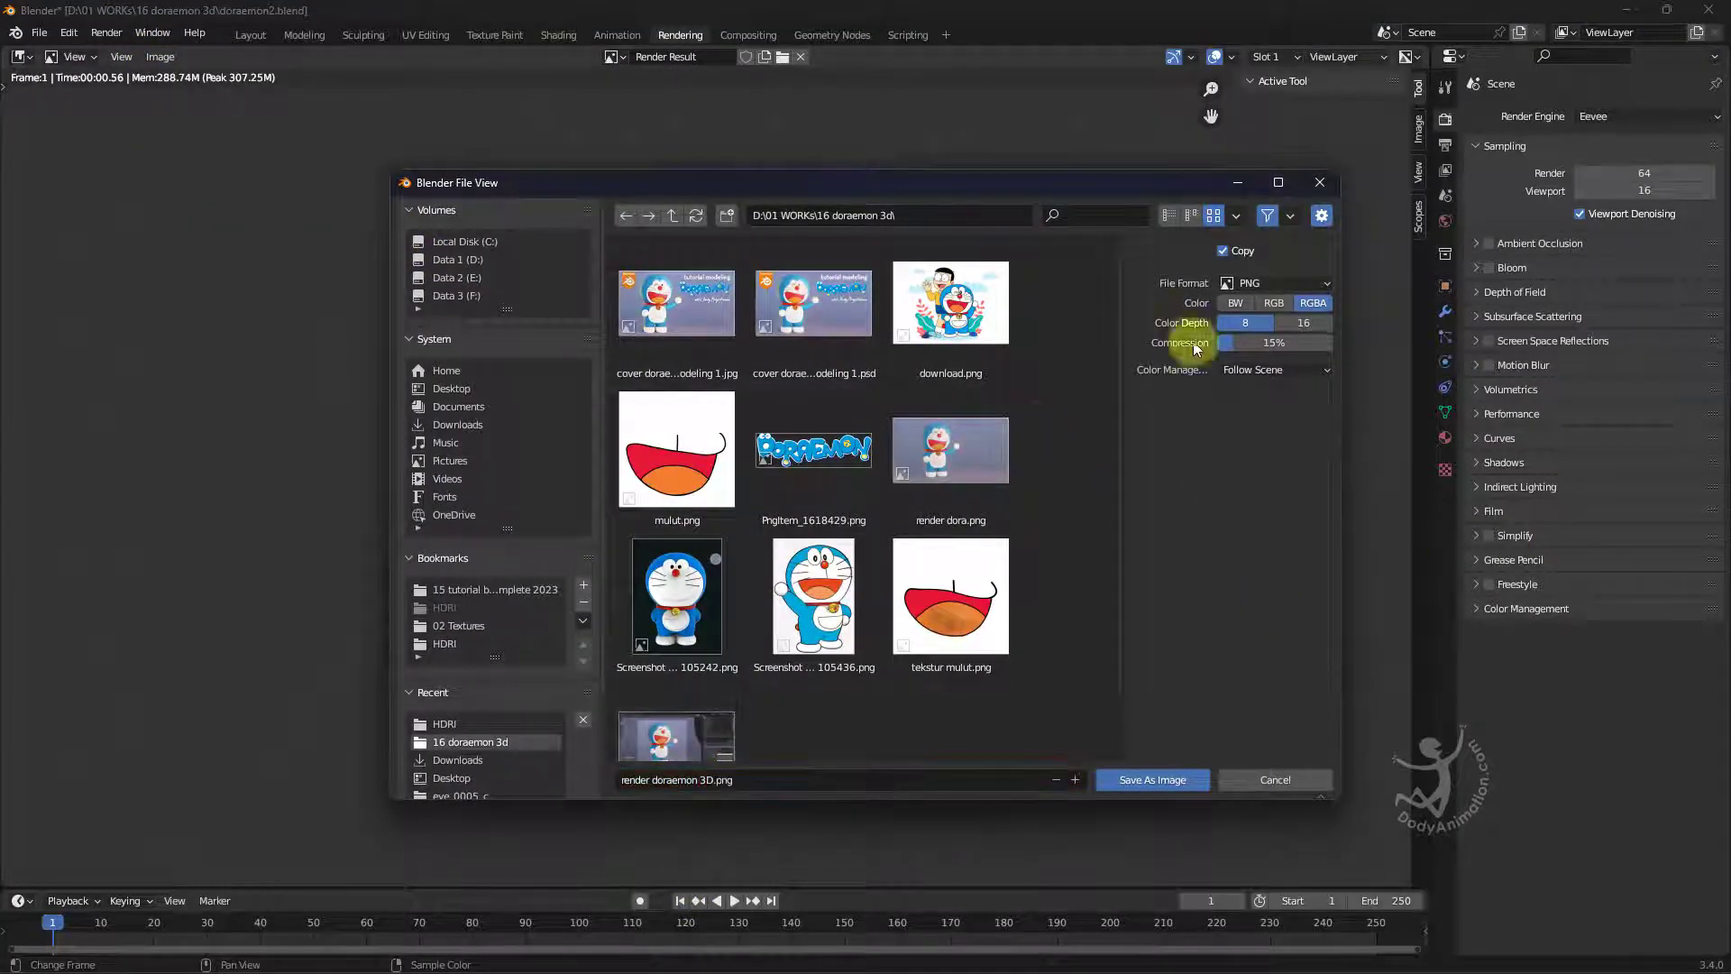
left_click(1248, 283)
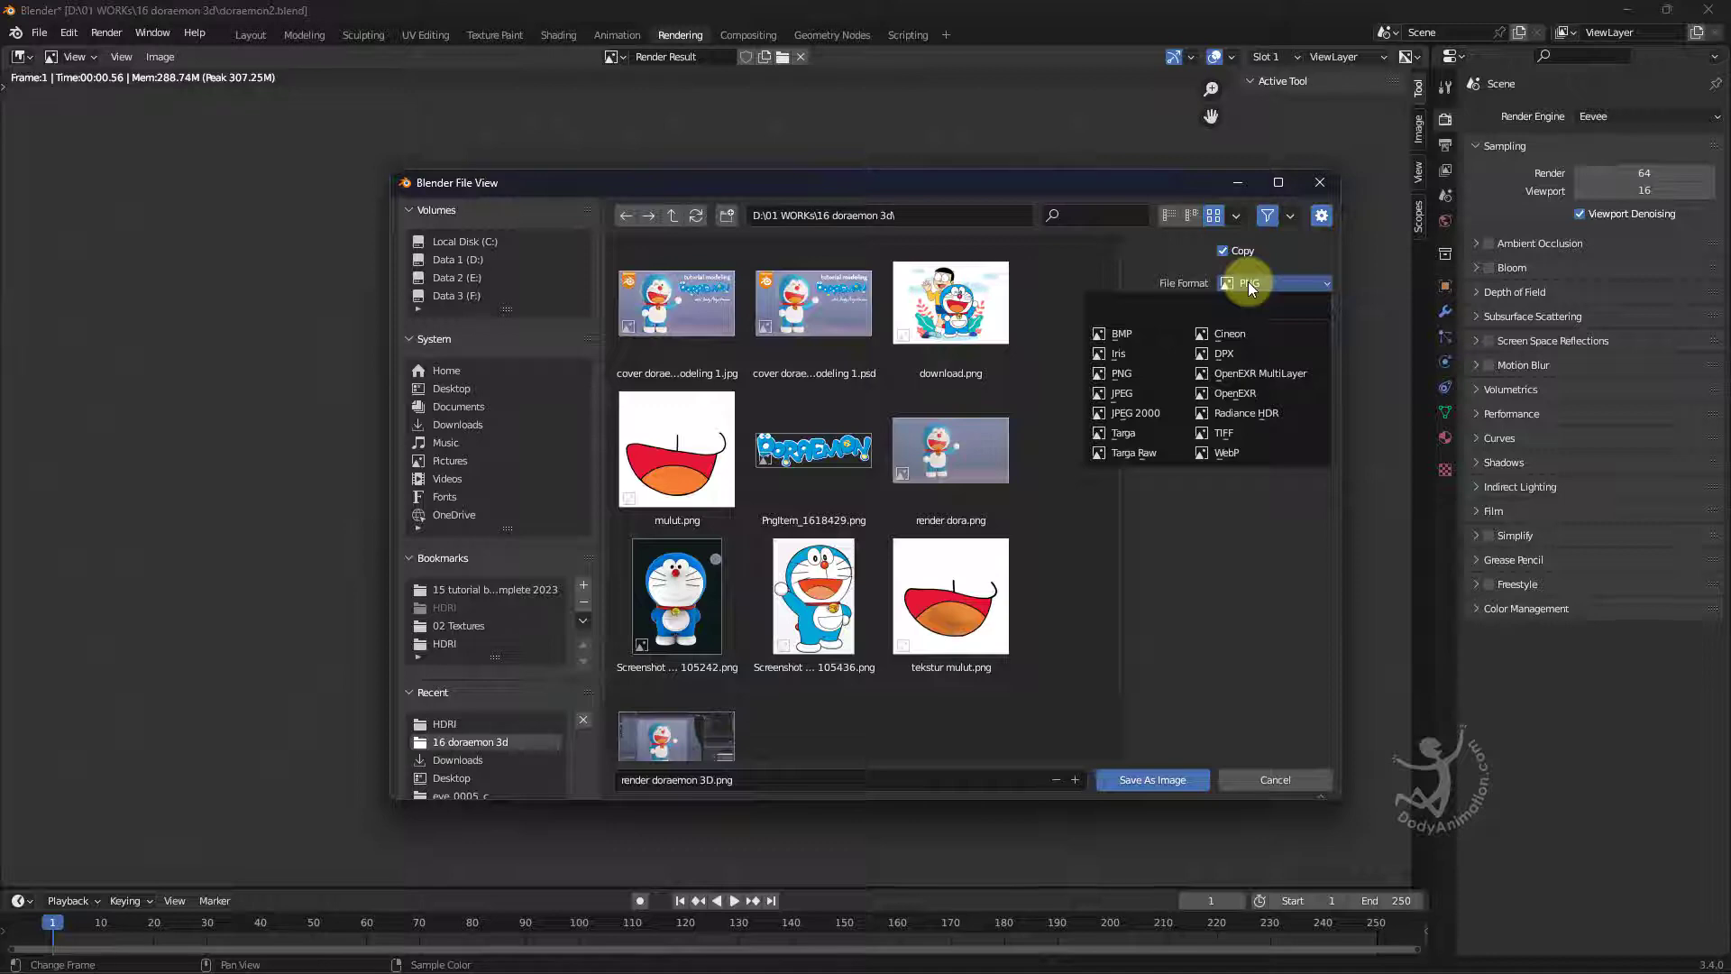
left_click(1131, 390)
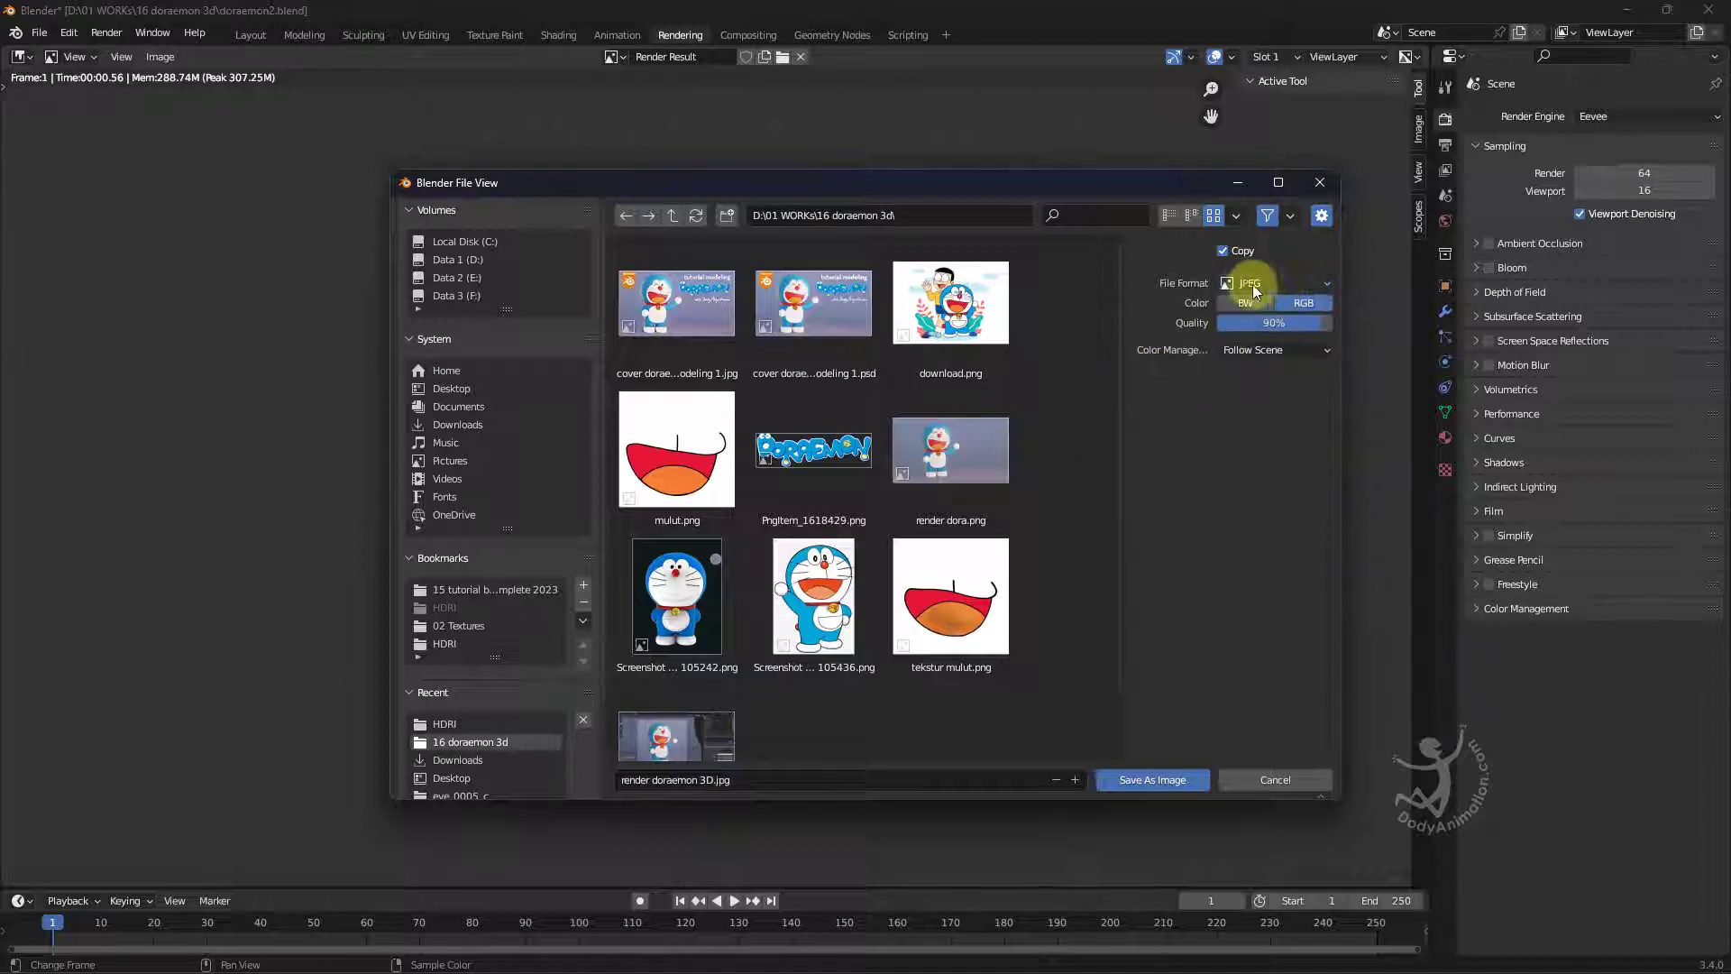
left_click(1159, 781)
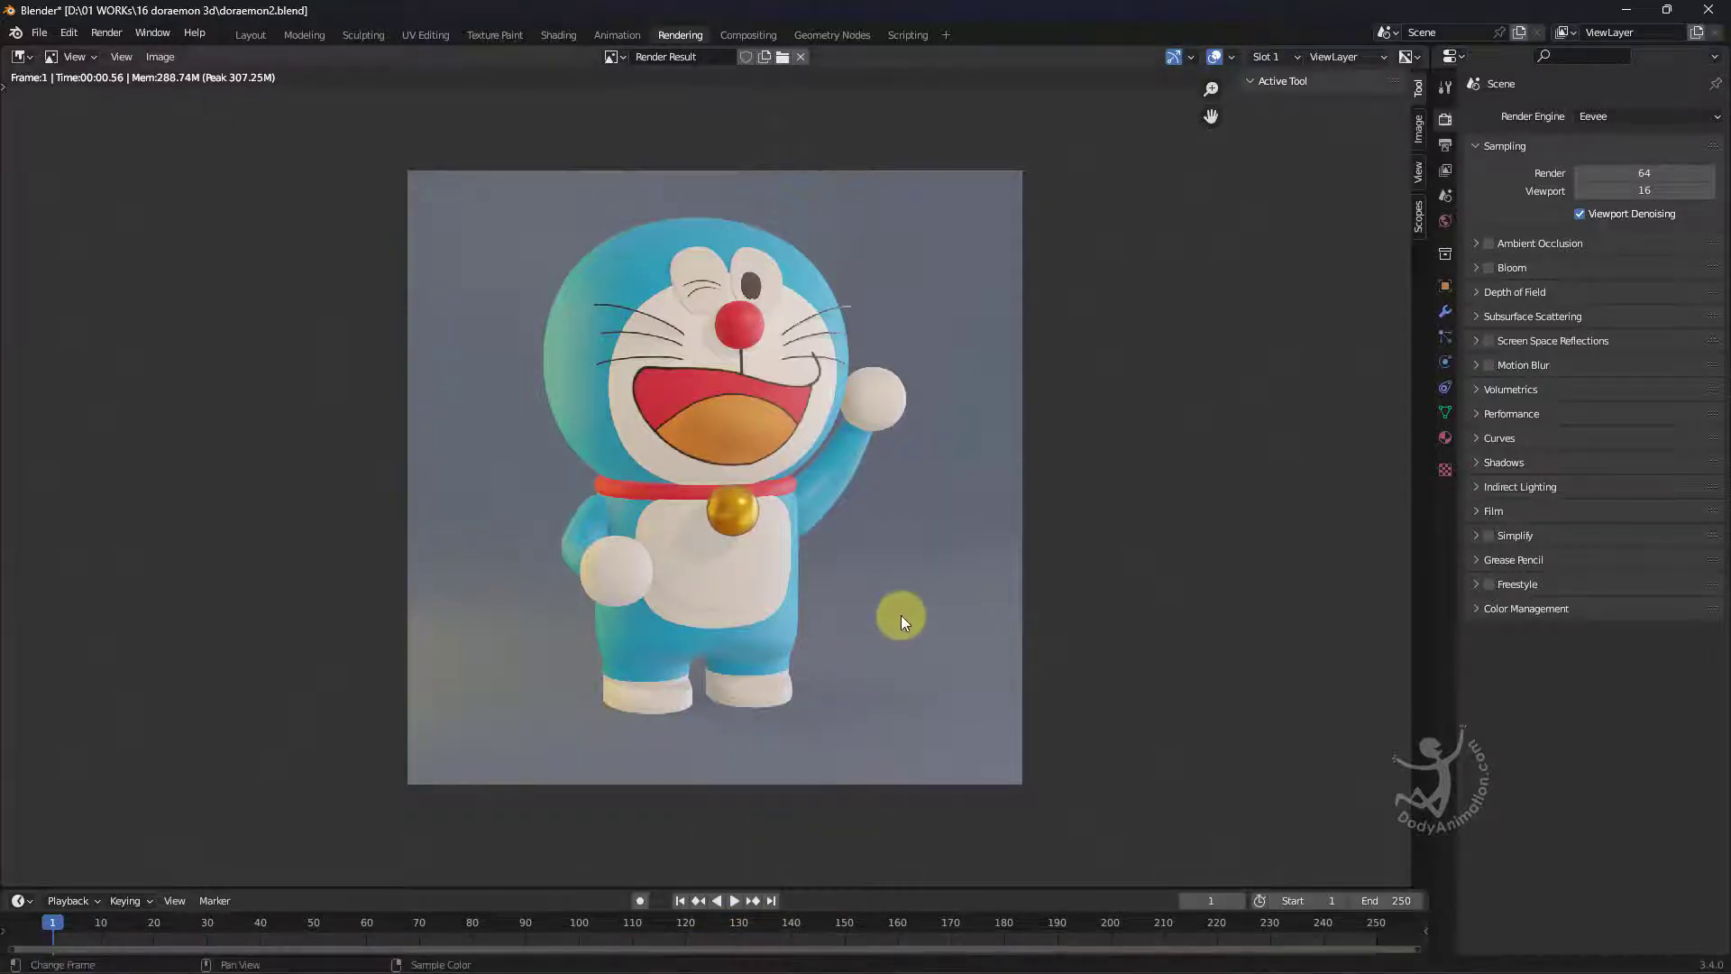
Examine the finished render of the whole figure and its face, hands and bell up close.
scroll(920, 550, "up", 2)
scroll(934, 360, "down", 4)
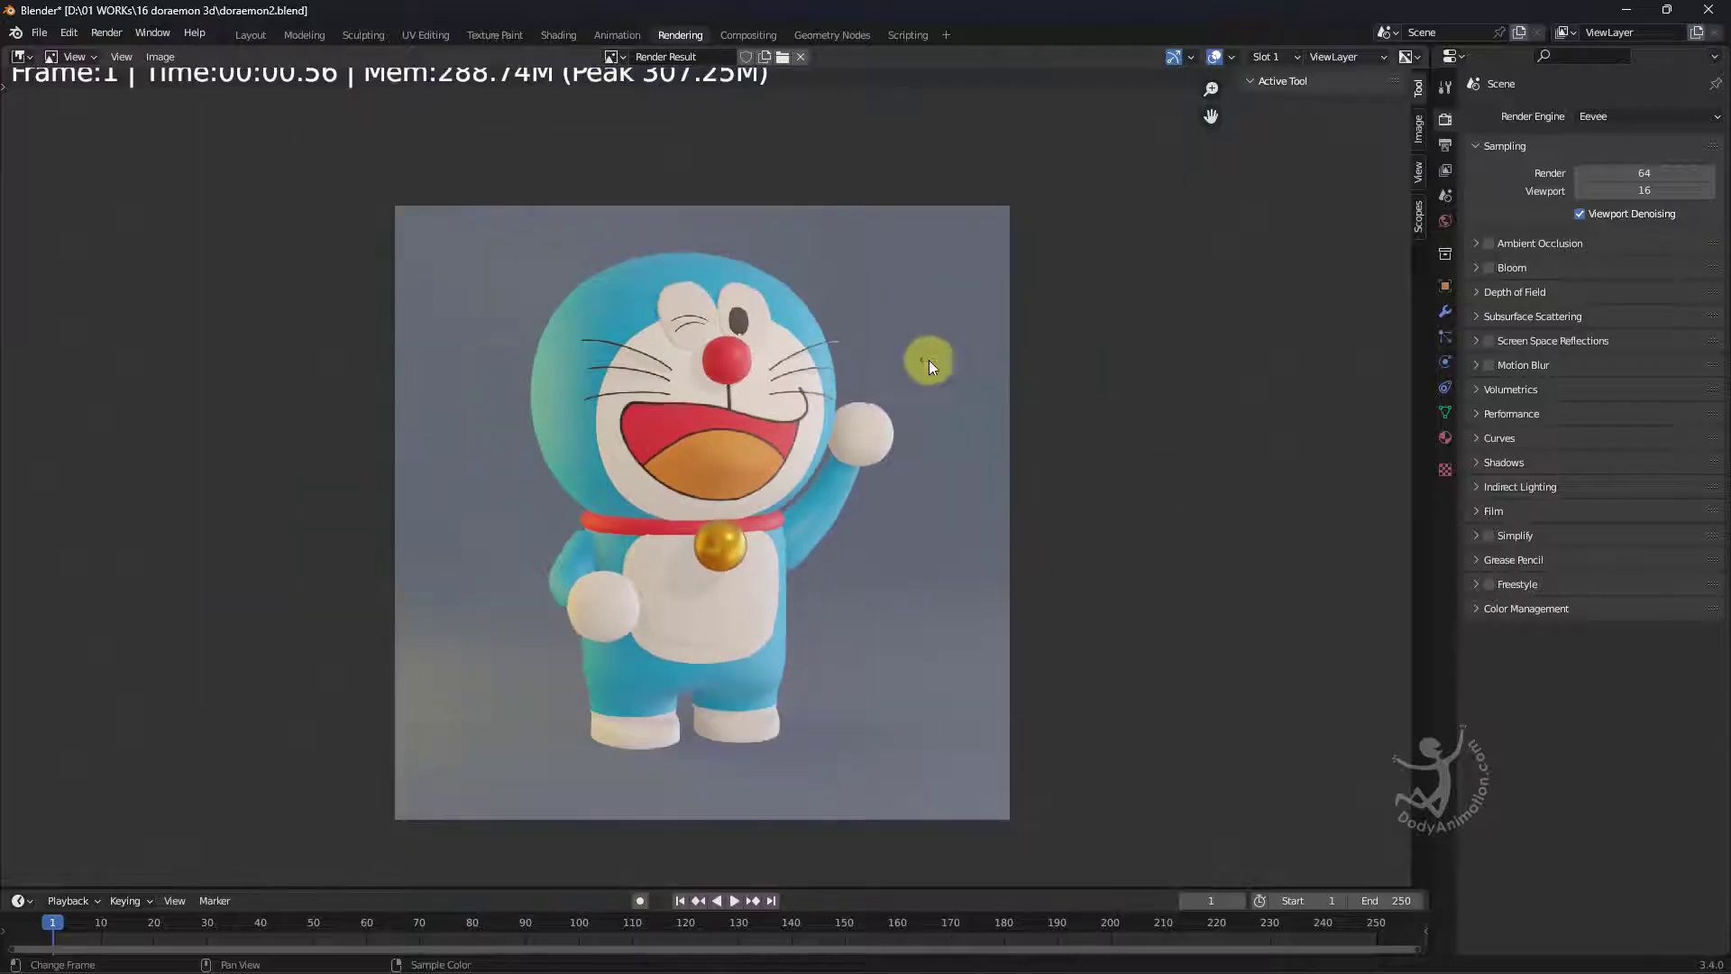
scroll(916, 495, "up", 2)
middle_click_drag(918, 500, 924, 553)
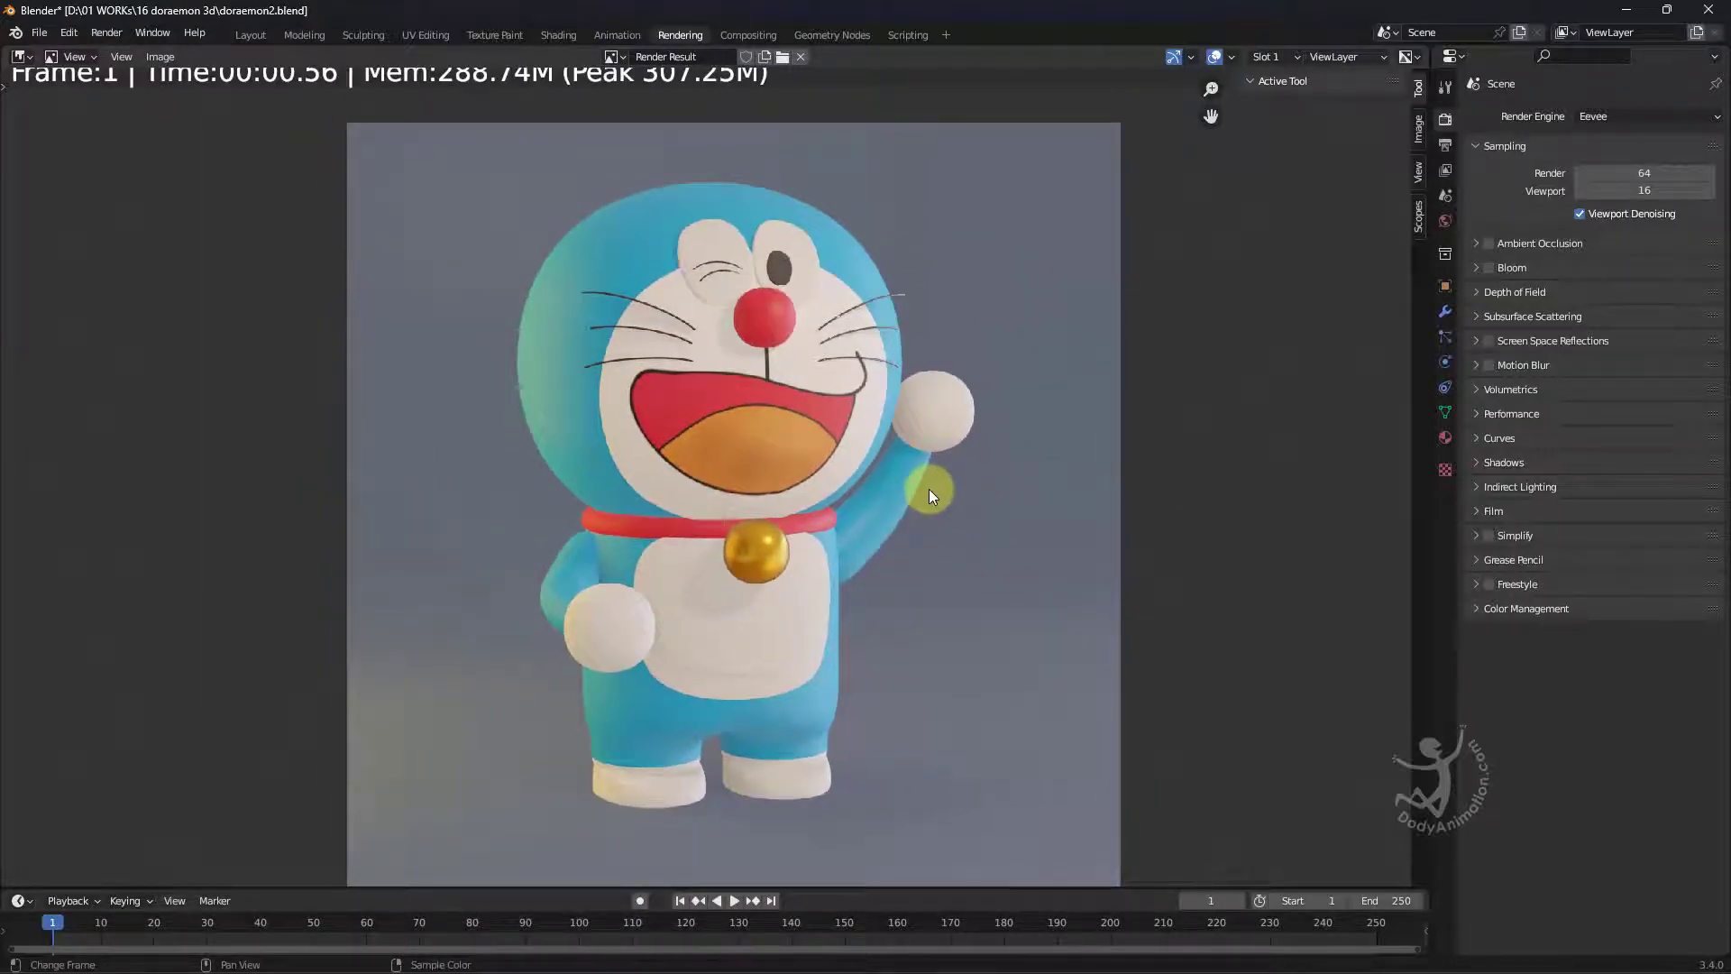
scroll(915, 496, "up", 1)
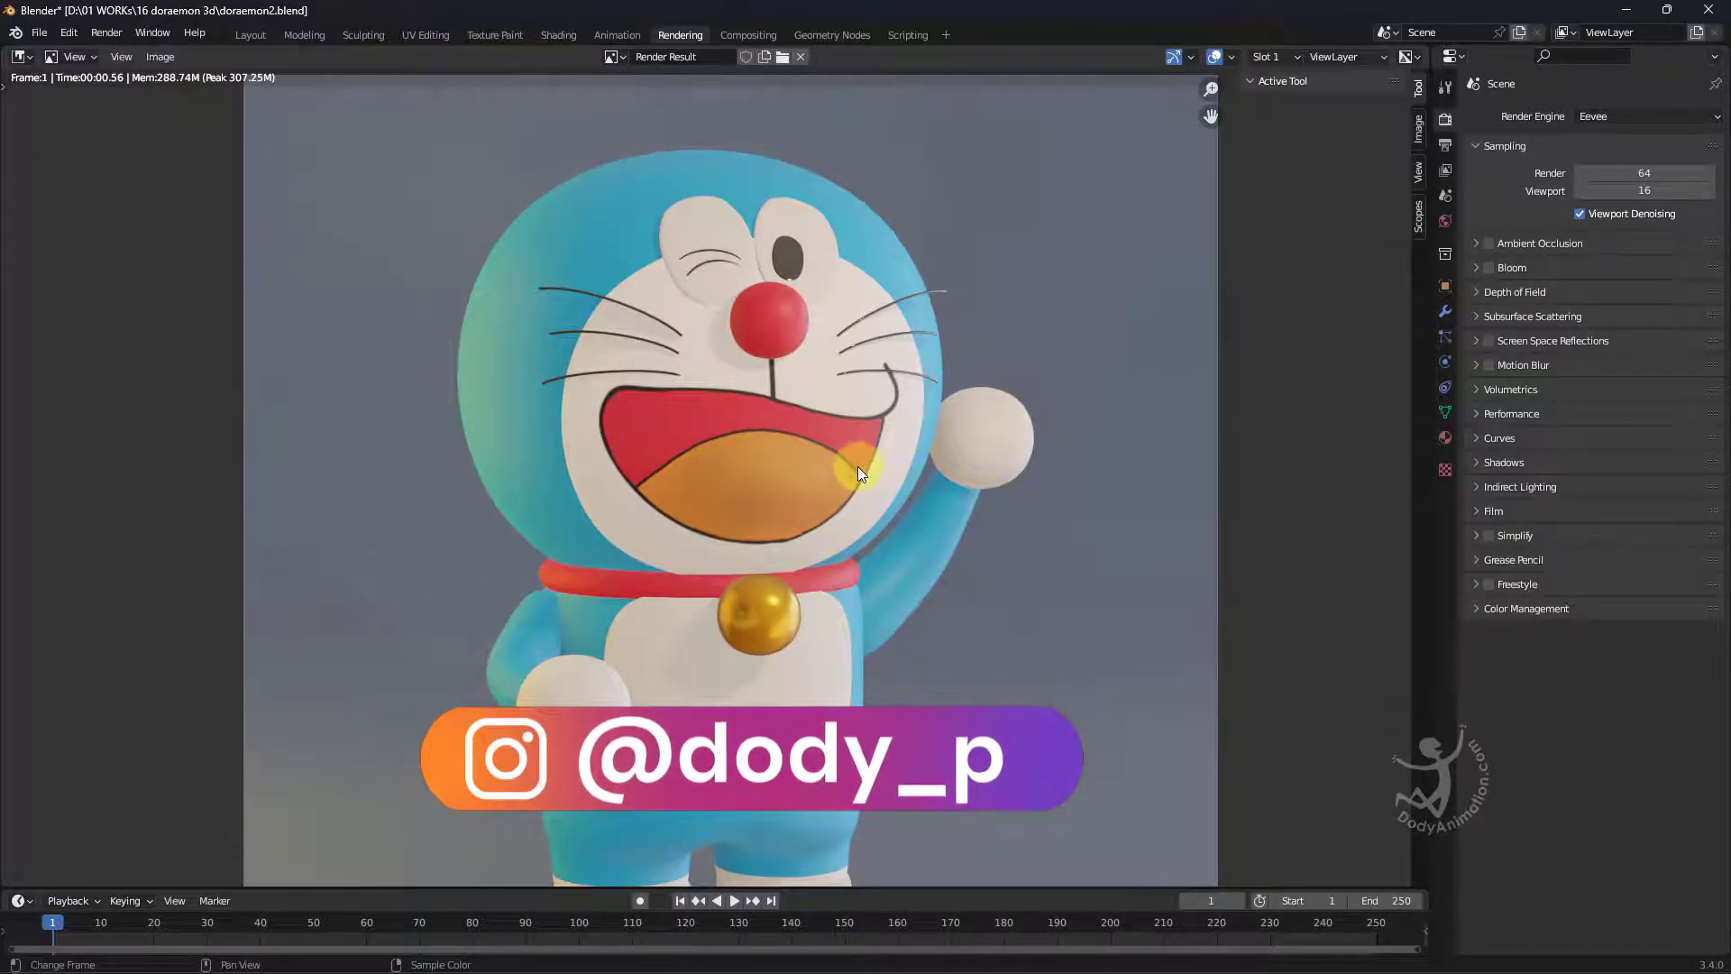
scroll(855, 467, "down", 1)
middle_click_drag(855, 467, 885, 449)
scroll(886, 450, "up", 2)
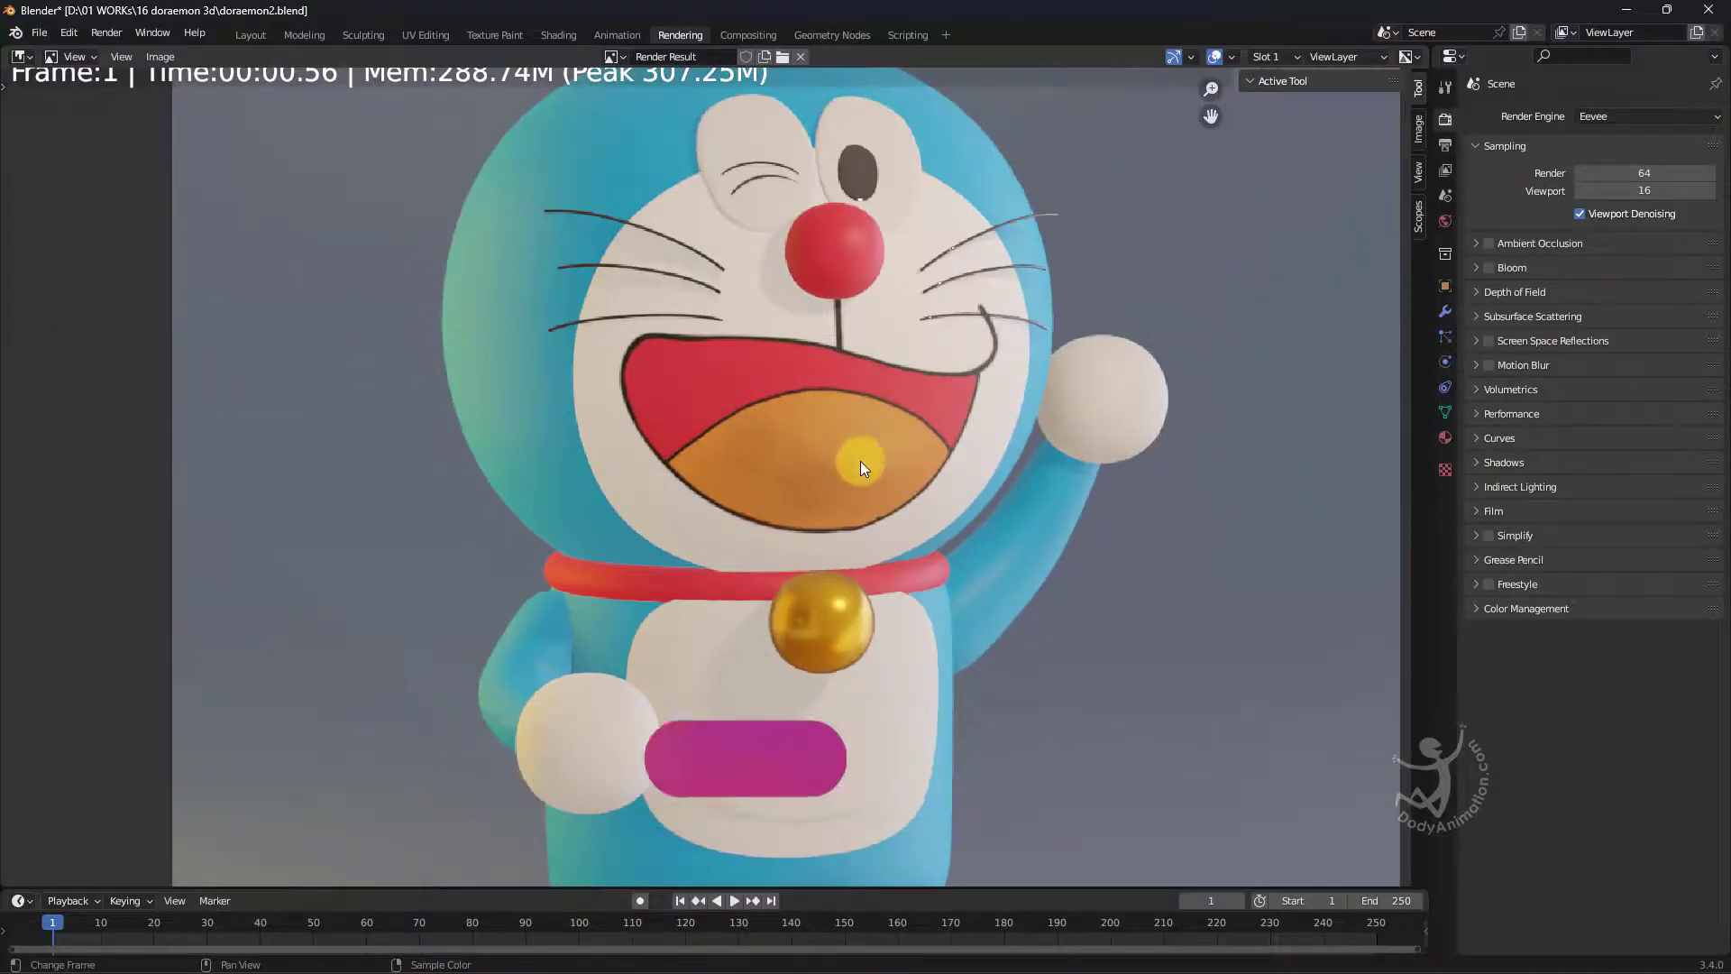
scroll(883, 467, "down", 1)
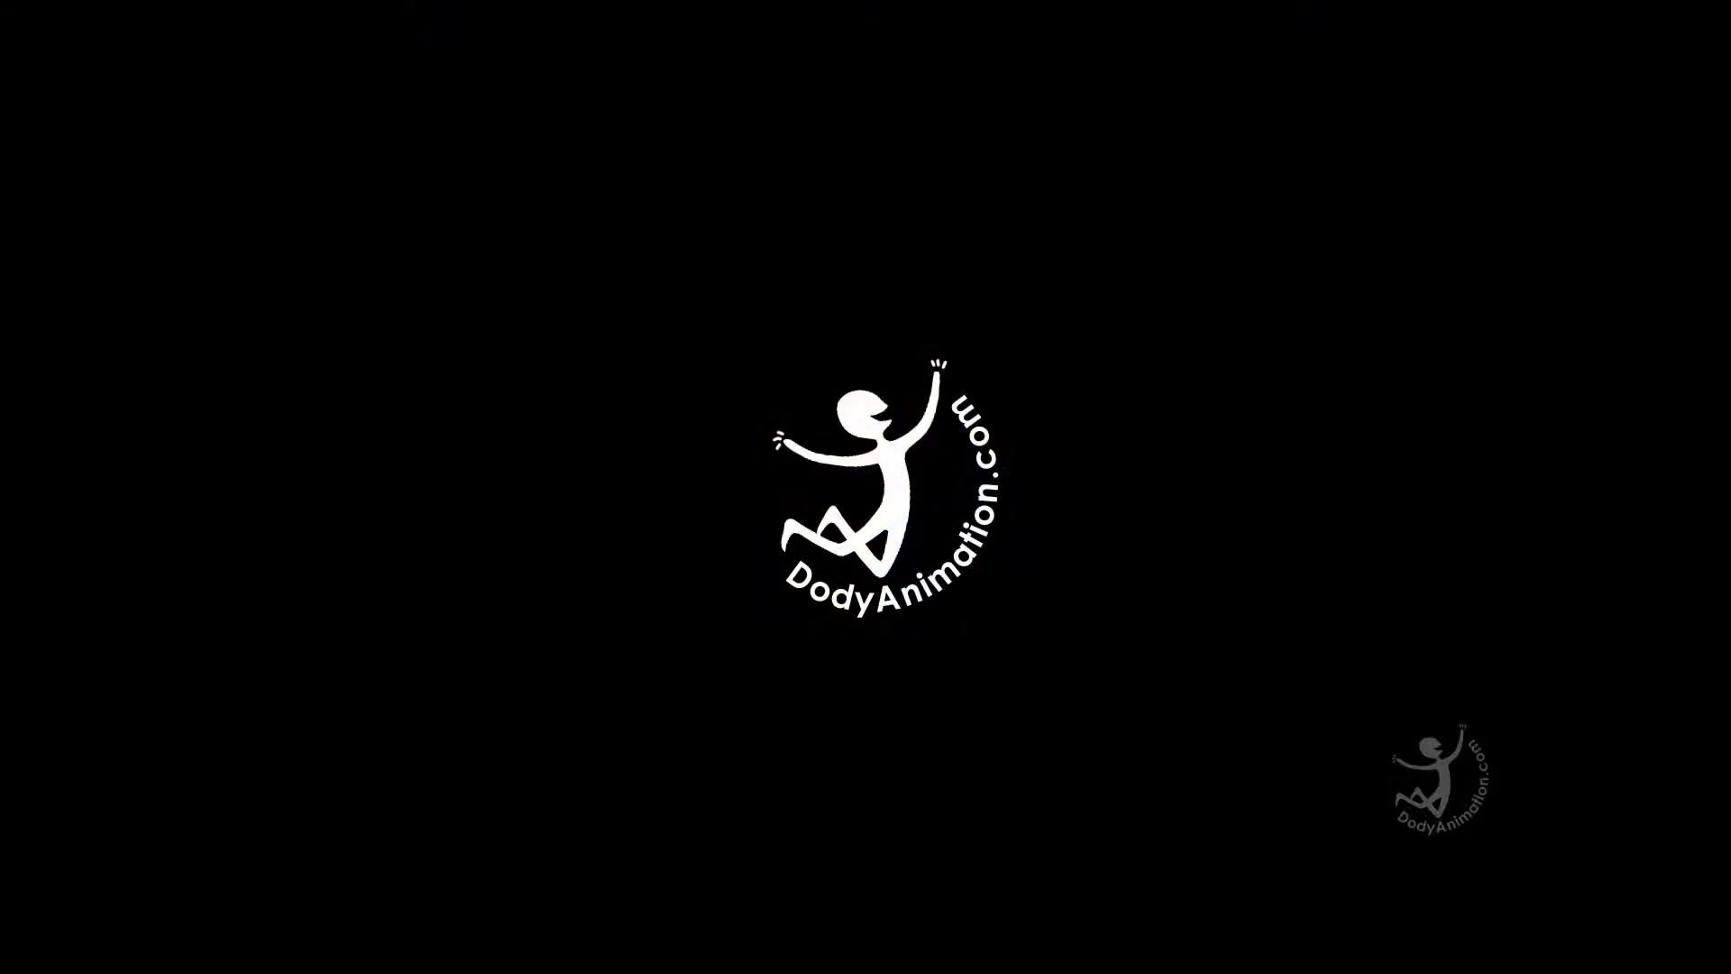